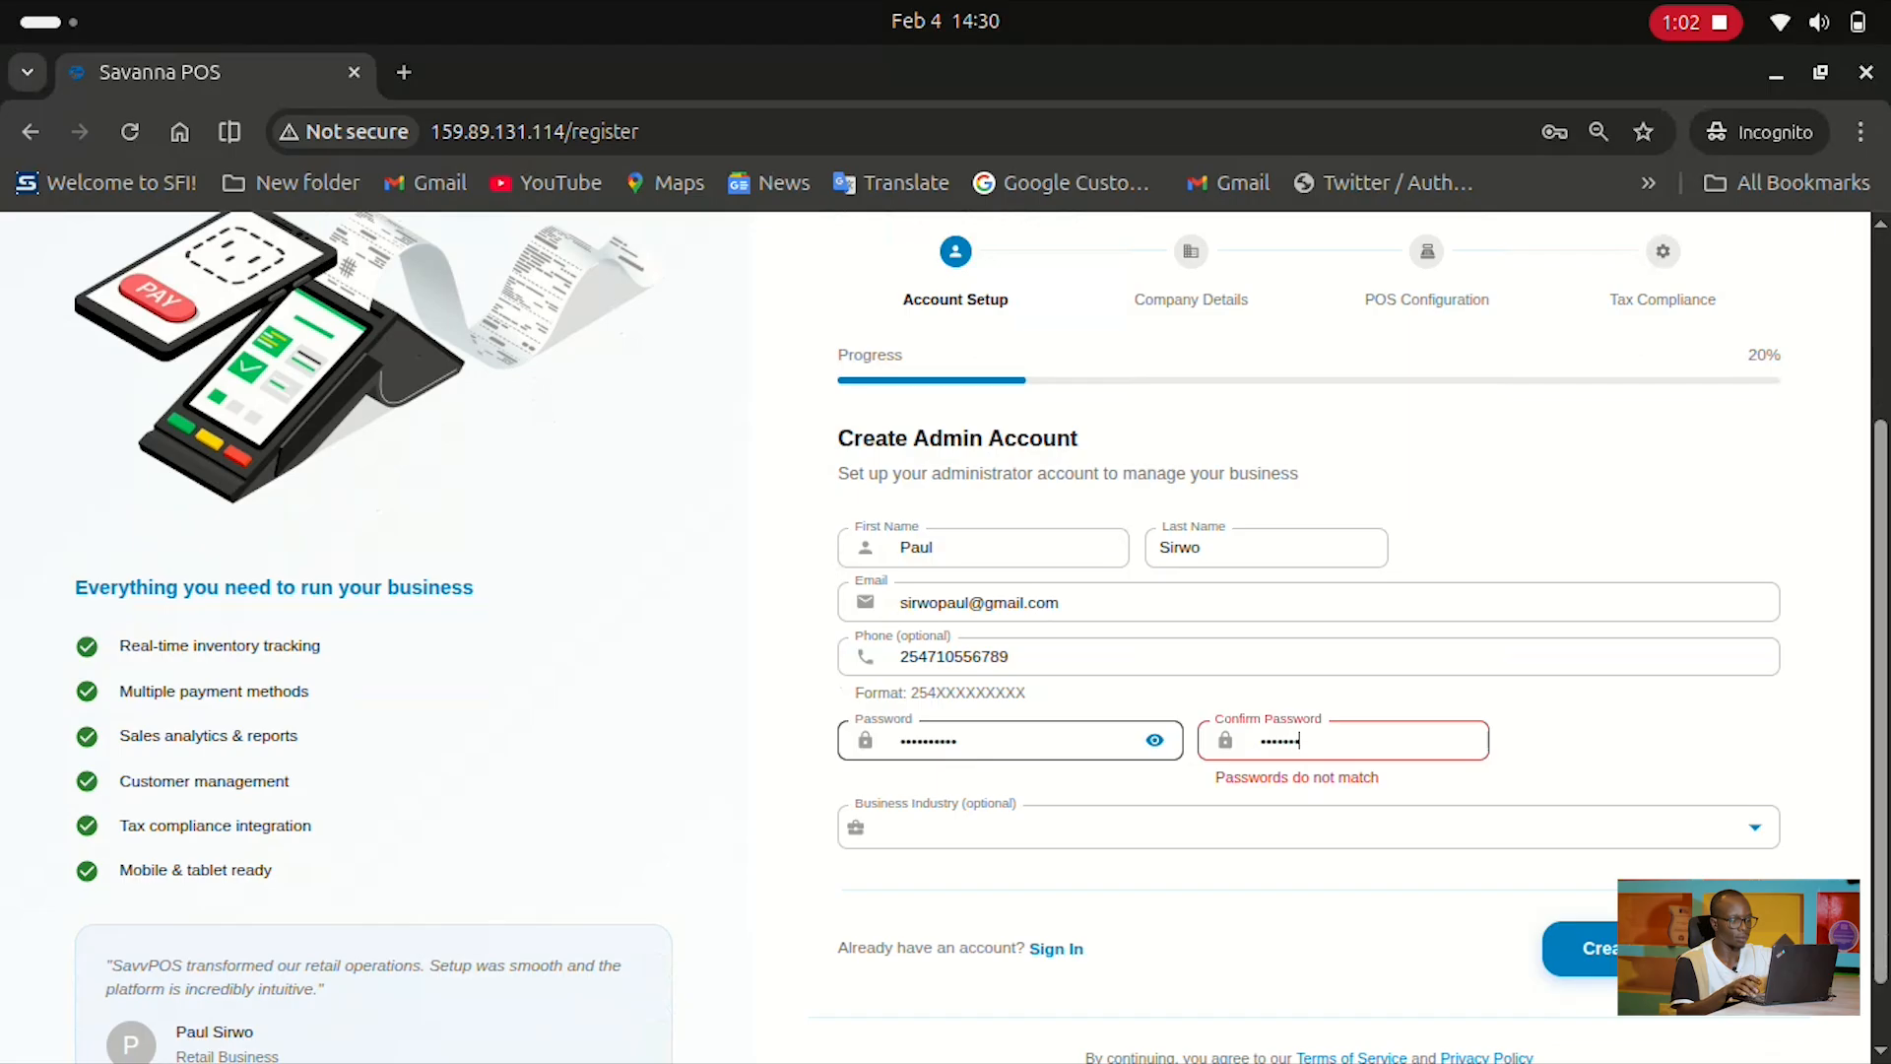
Choose Retail Store as the business industry and create the admin account
{"action": "left_click", "coordinate": [1308, 798]}
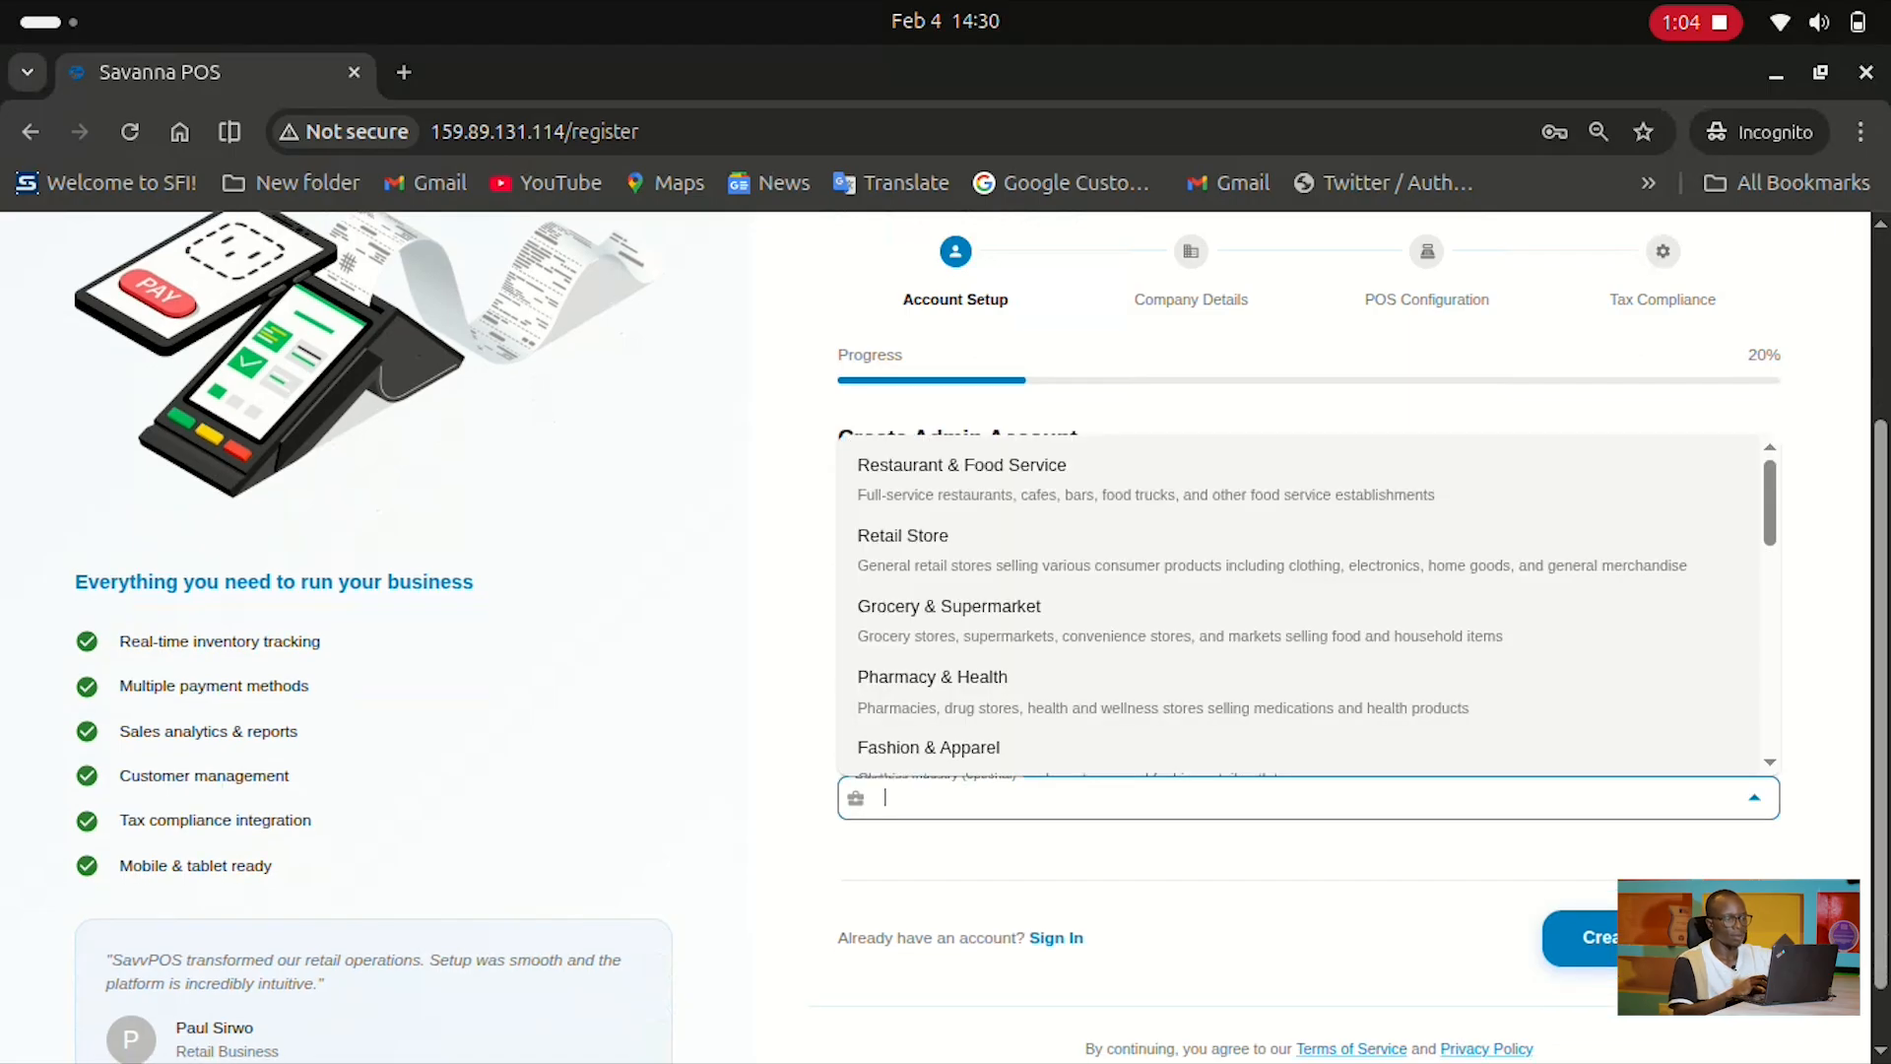
{"action": "key", "text": "Down"}
{"action": "key", "text": "Return"}
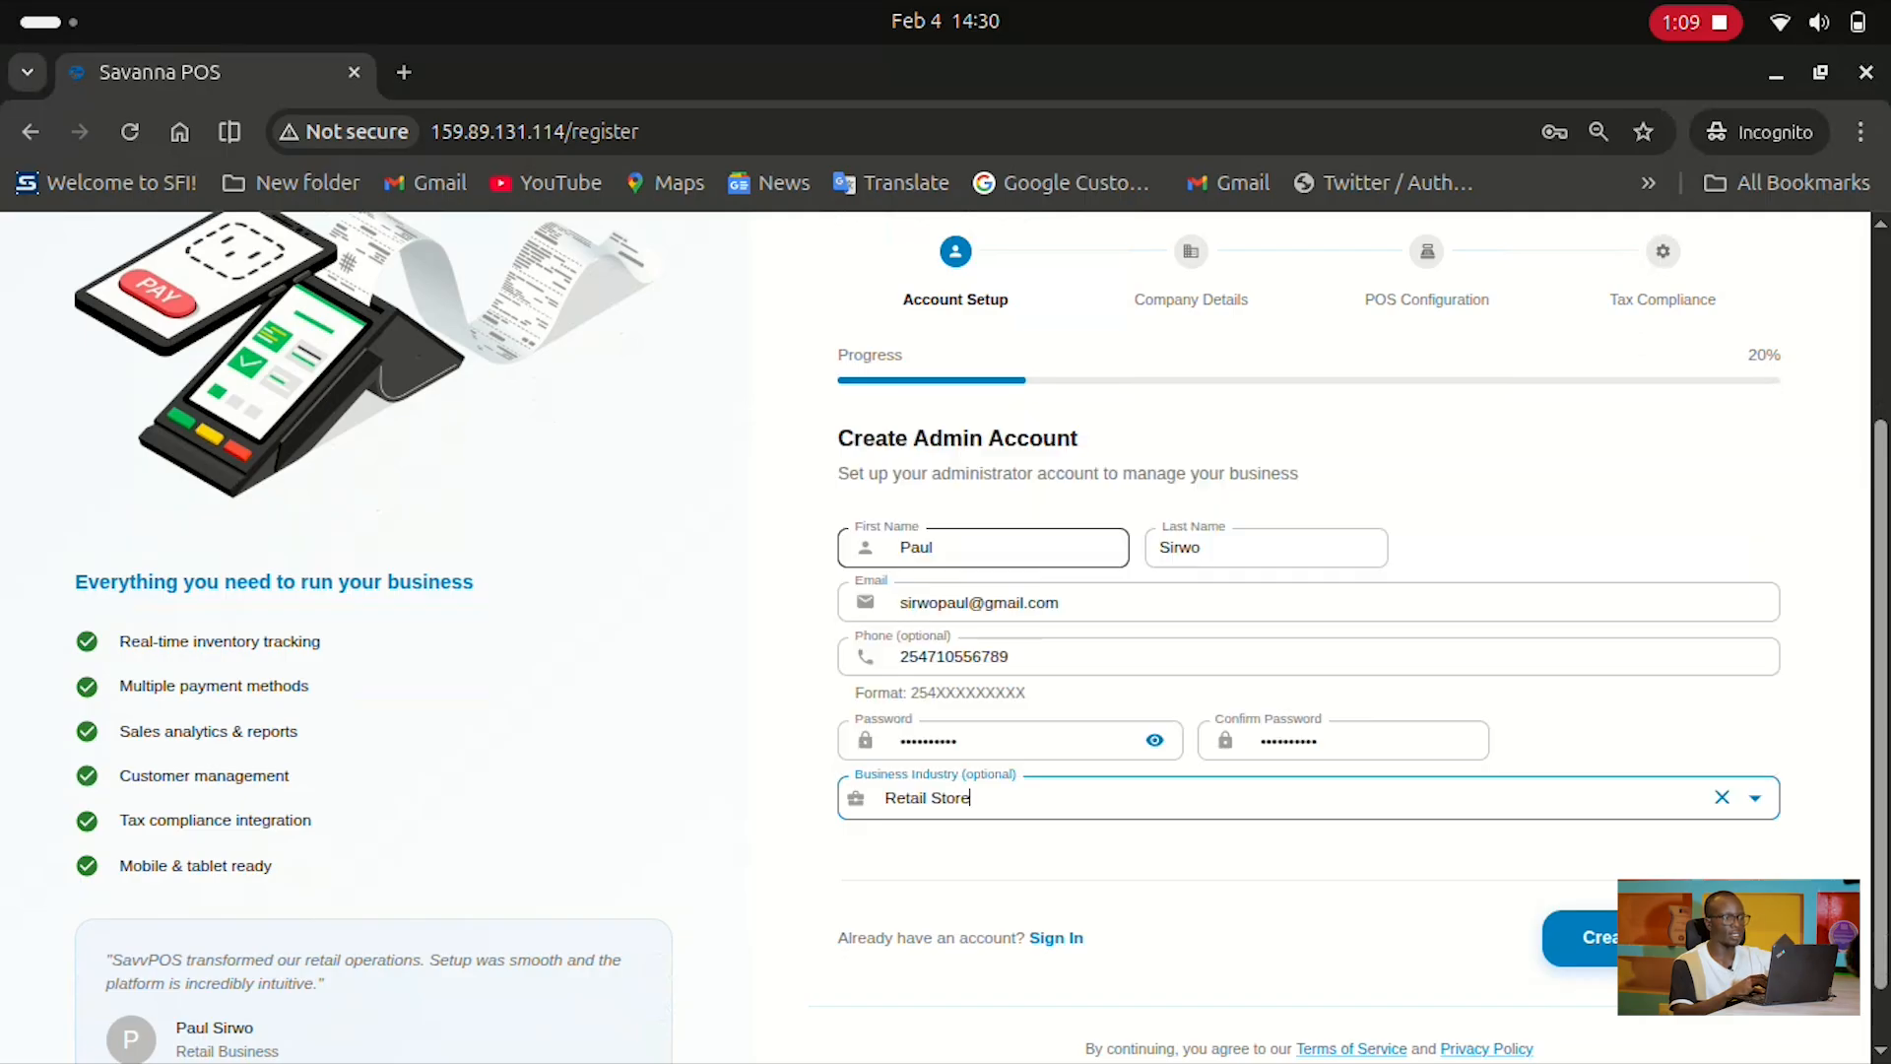
{"action": "left_click", "coordinate": [1608, 938]}
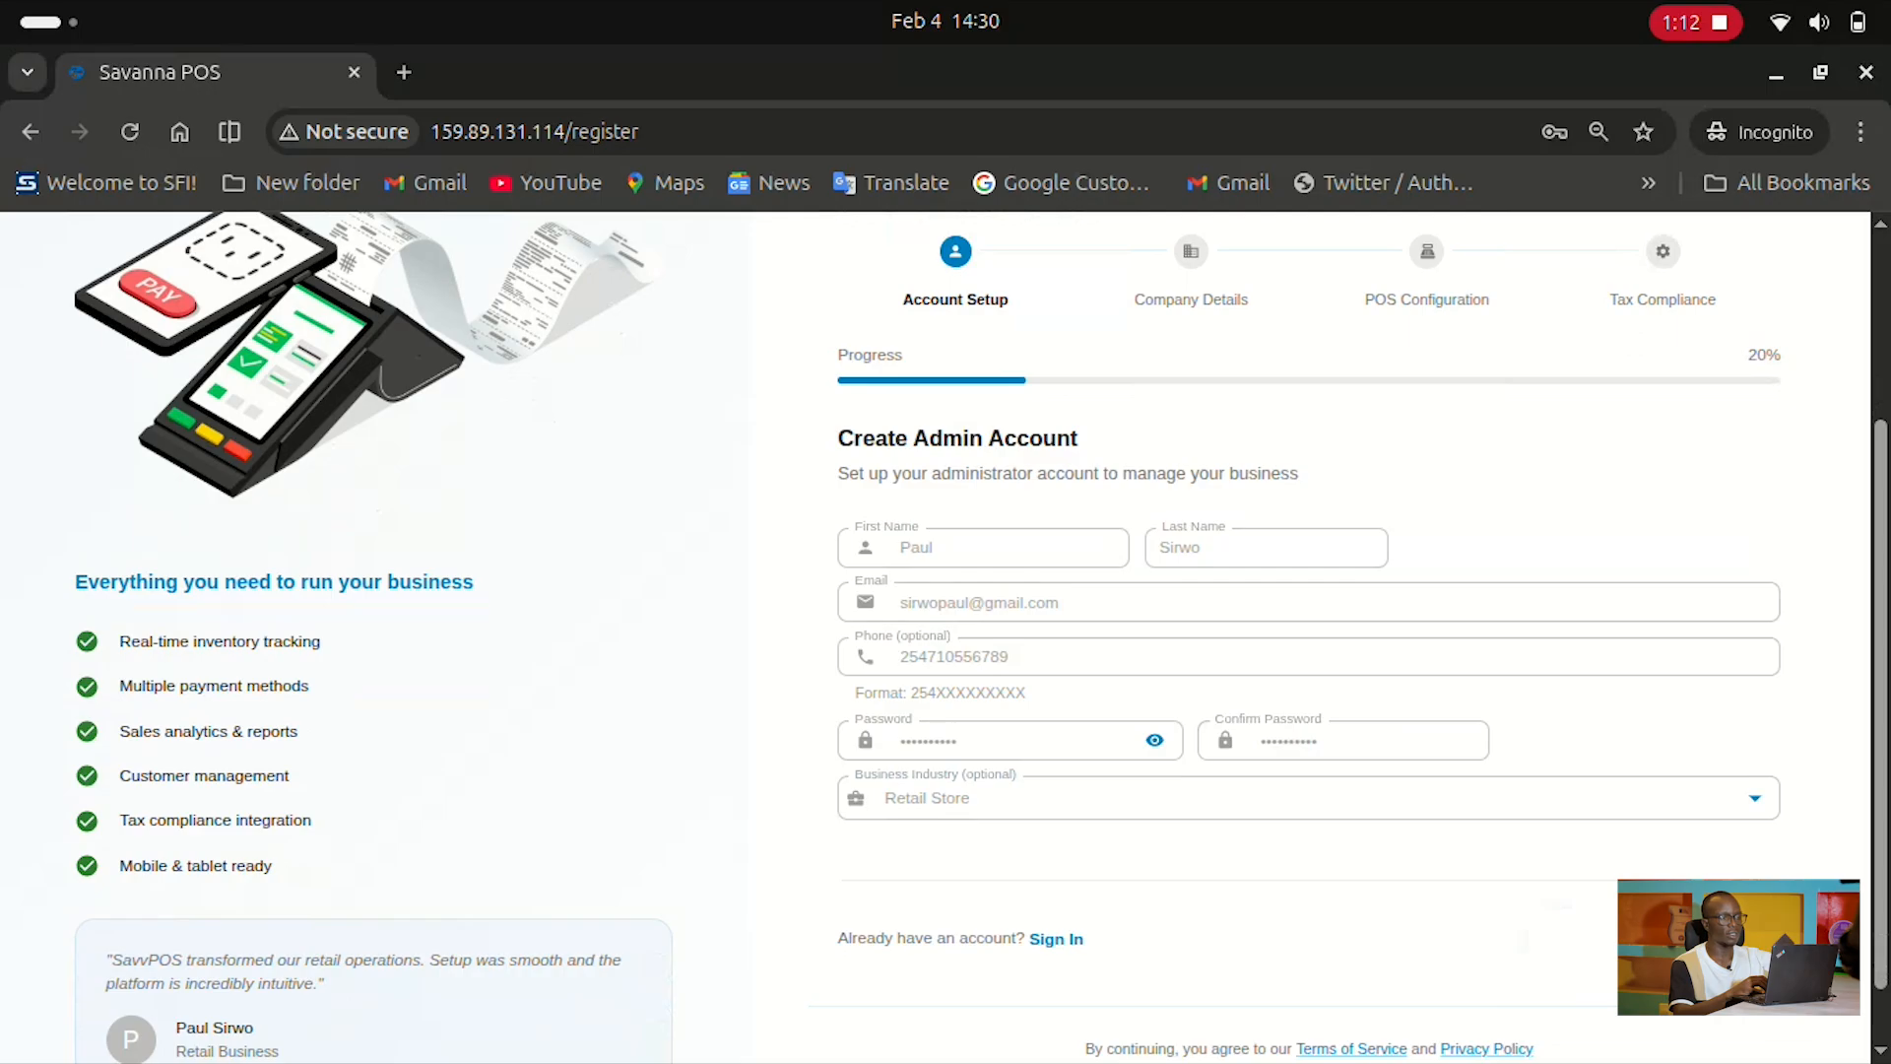
{"action": "left_click", "coordinate": [1163, 548]}
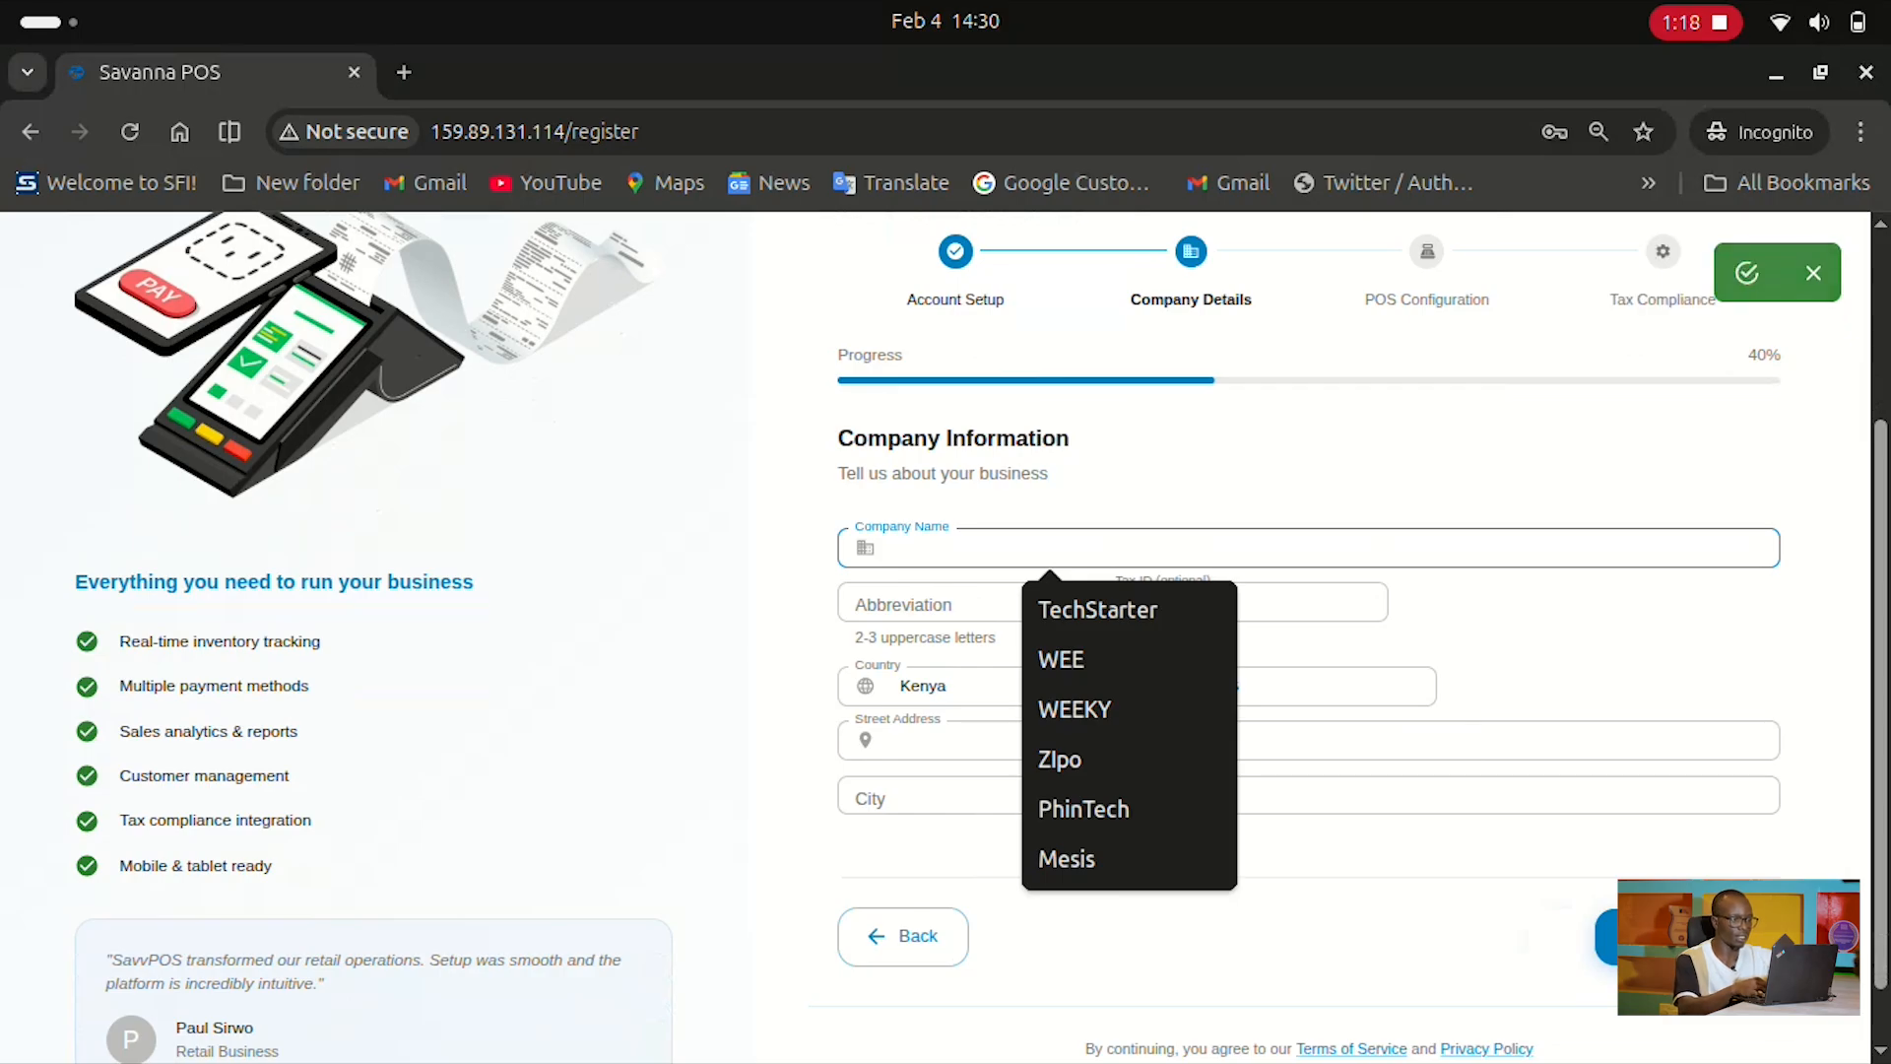
Enter the company name, set the abbreviation to SIQ, and fill in the tax ID
{"action": "type", "text": "Sirw"}
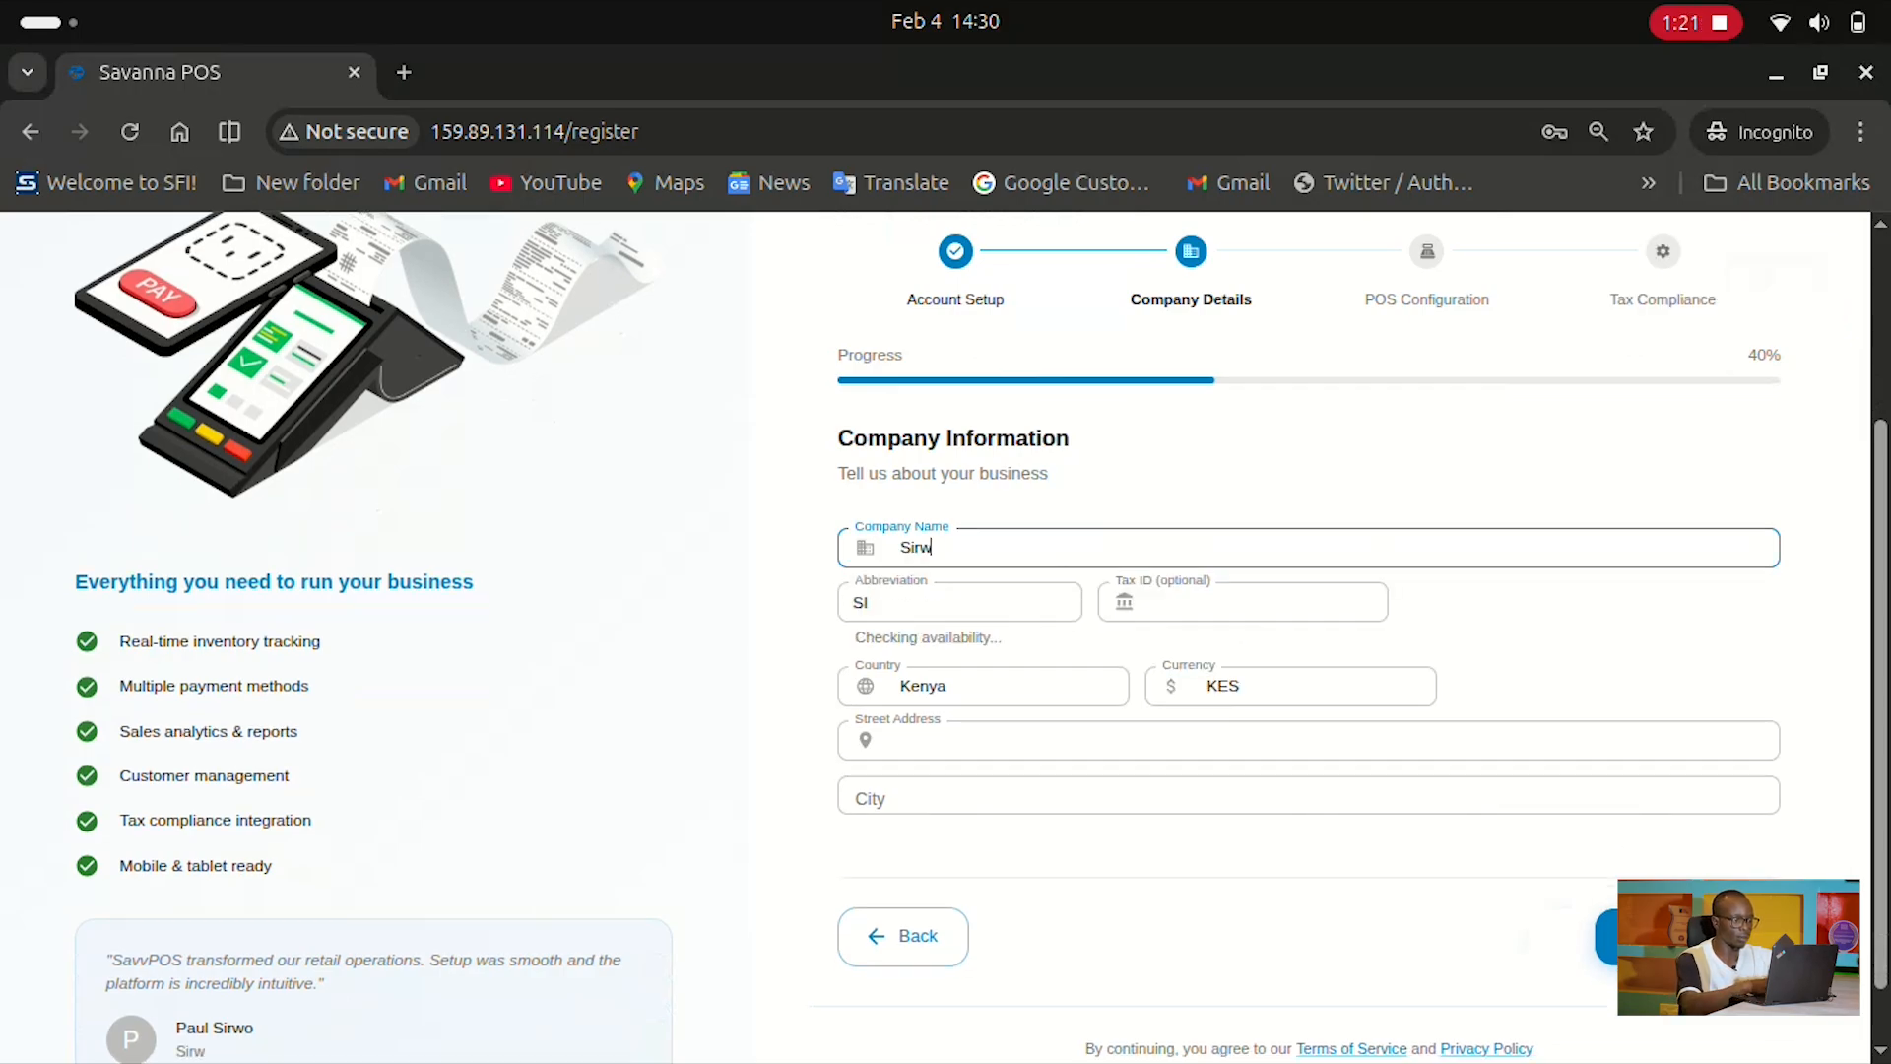
{"action": "type", "text": "o Internationa"}
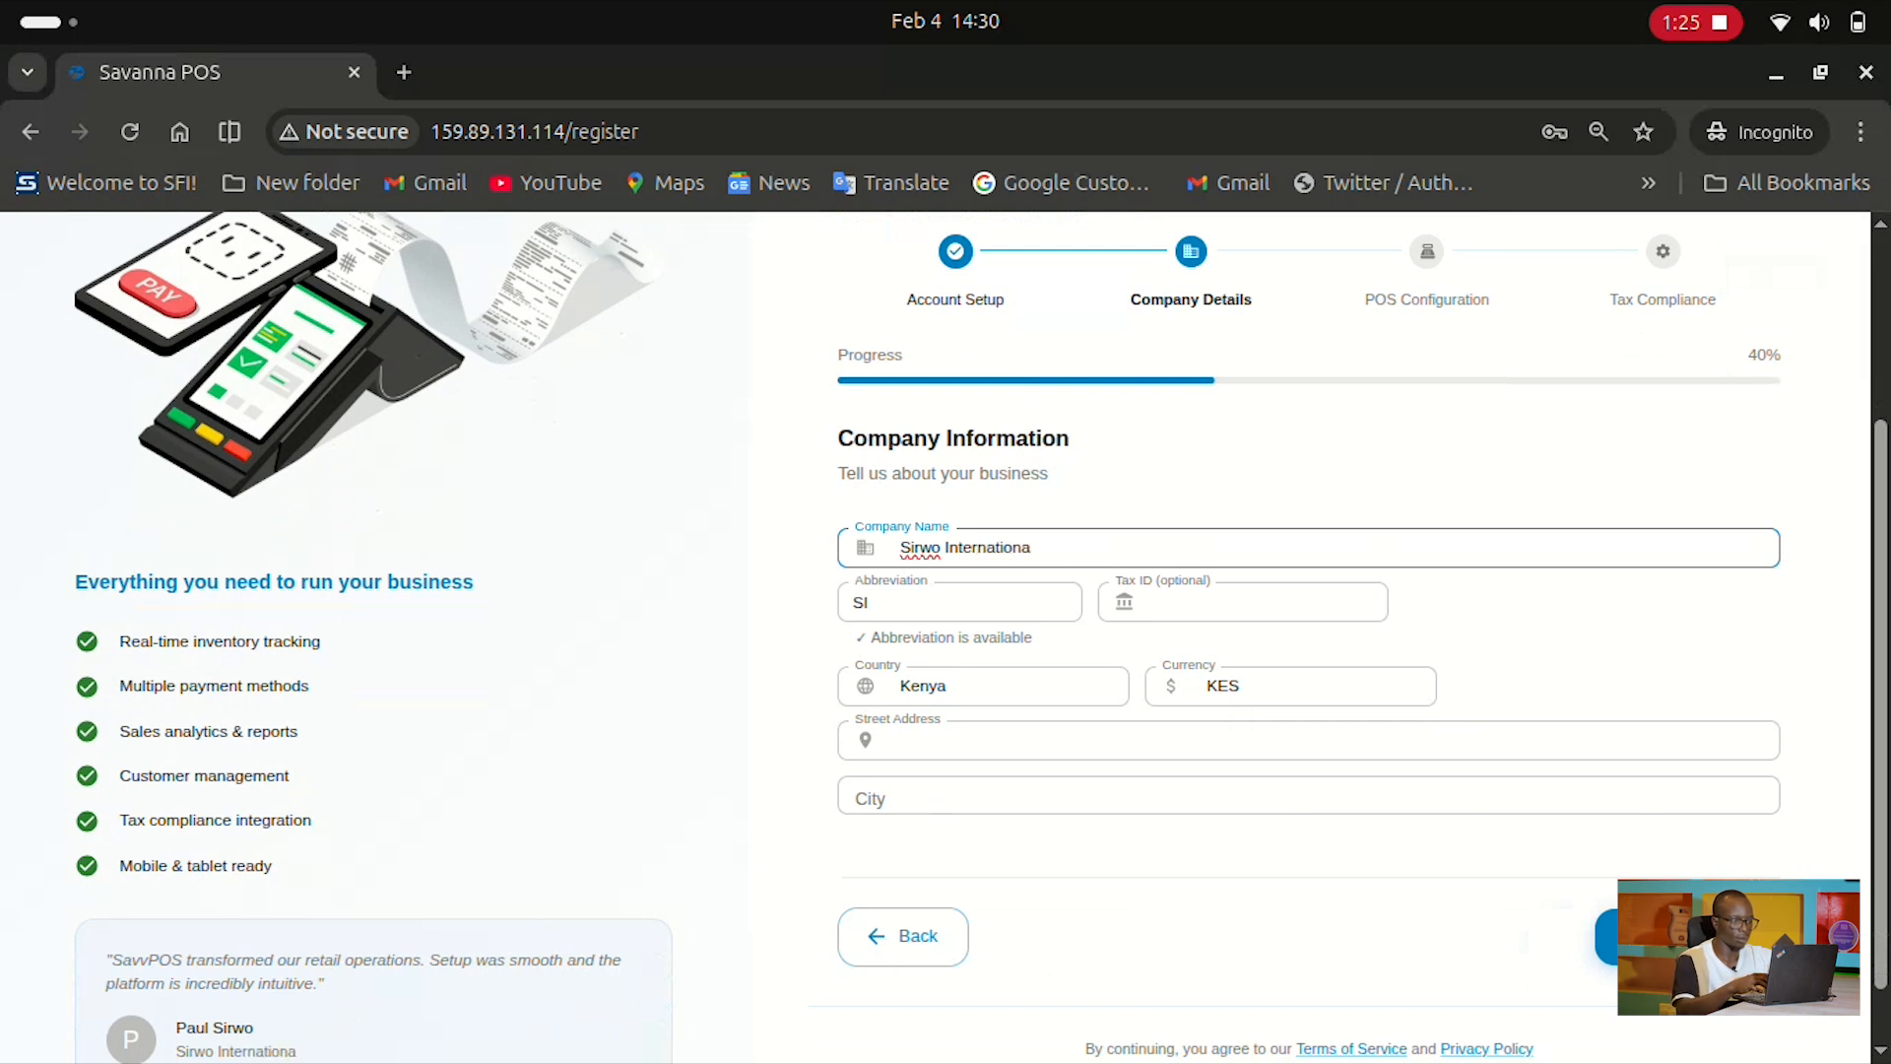
{"action": "key", "text": "BackSpace"}
{"action": "key", "text": "BackSpace"}
{"action": "key", "text": "BackSpace"}
{"action": "key", "text": "BackSpace"}
{"action": "key", "text": "BackSpace"}
{"action": "key", "text": "BackSpace"}
{"action": "key", "text": "BackSpace"}
{"action": "key", "text": "BackSpace"}
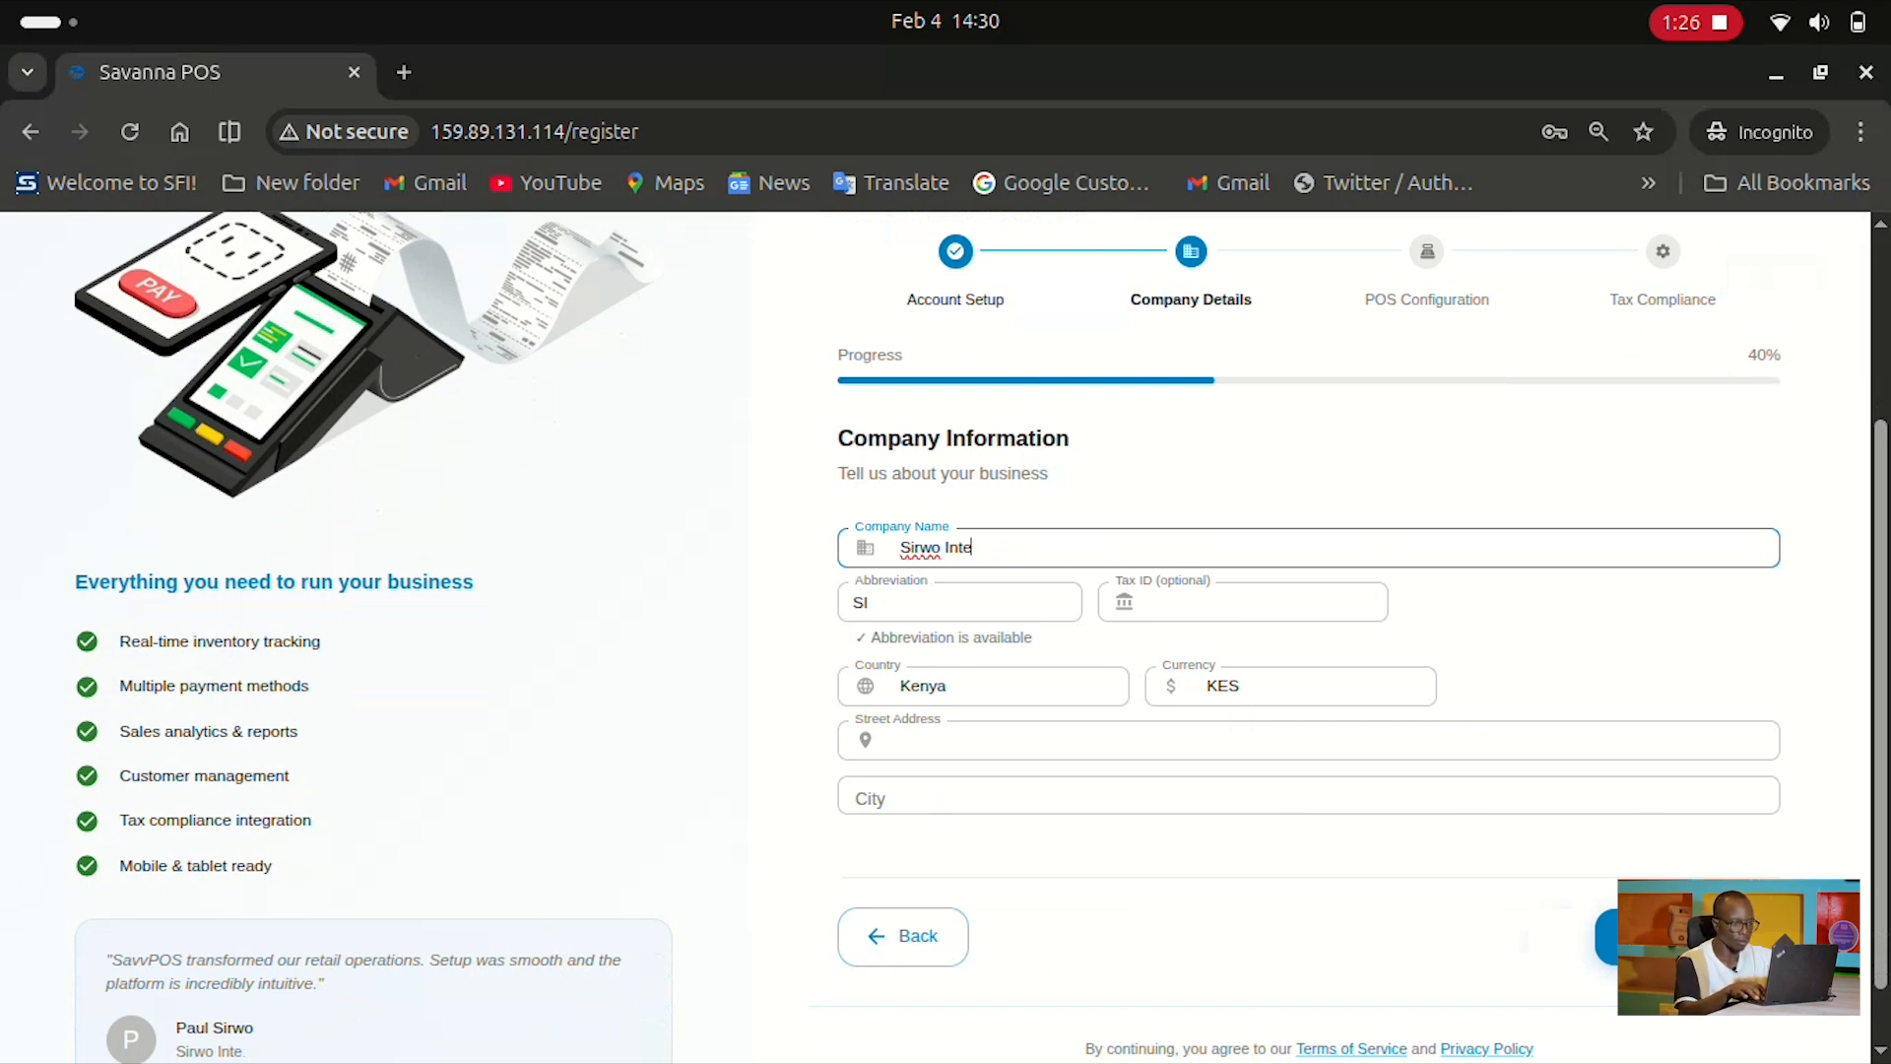
{"action": "type", "text": "l"}
{"action": "left_click", "coordinate": [886, 602]}
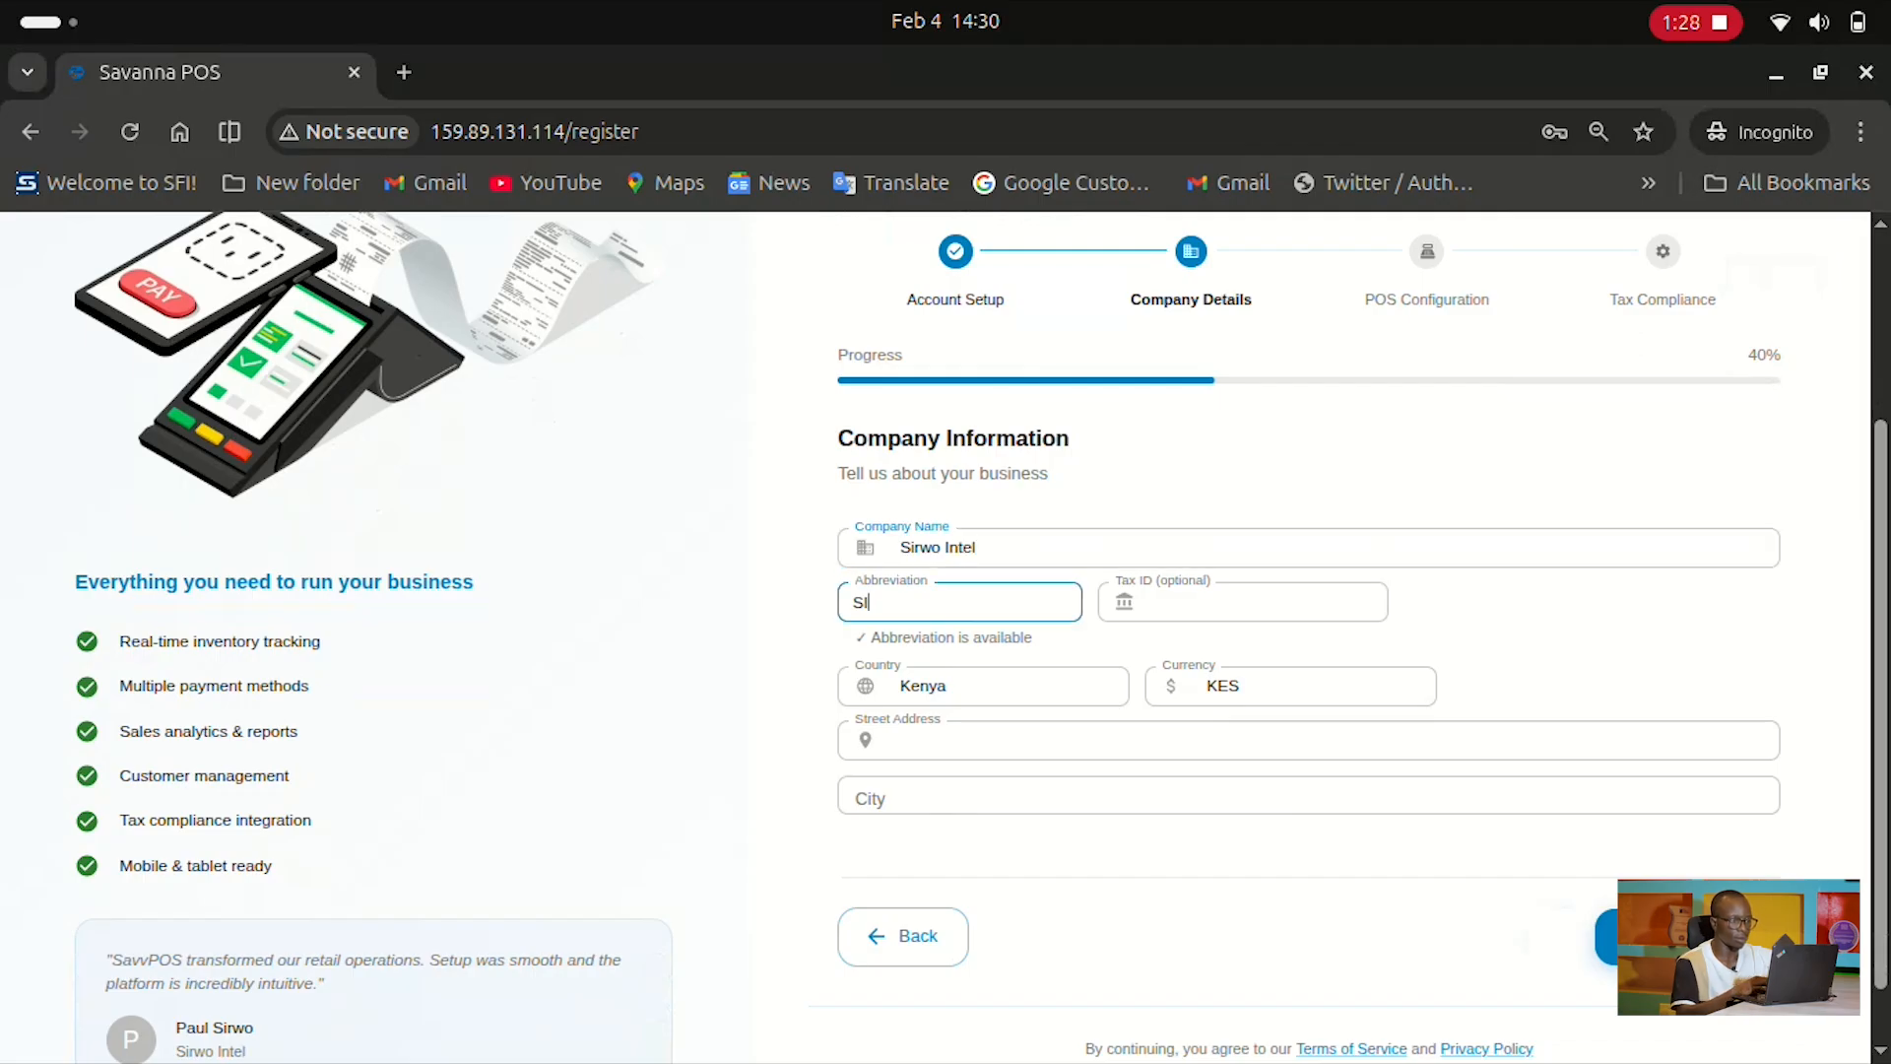
{"action": "type", "text": "Q"}
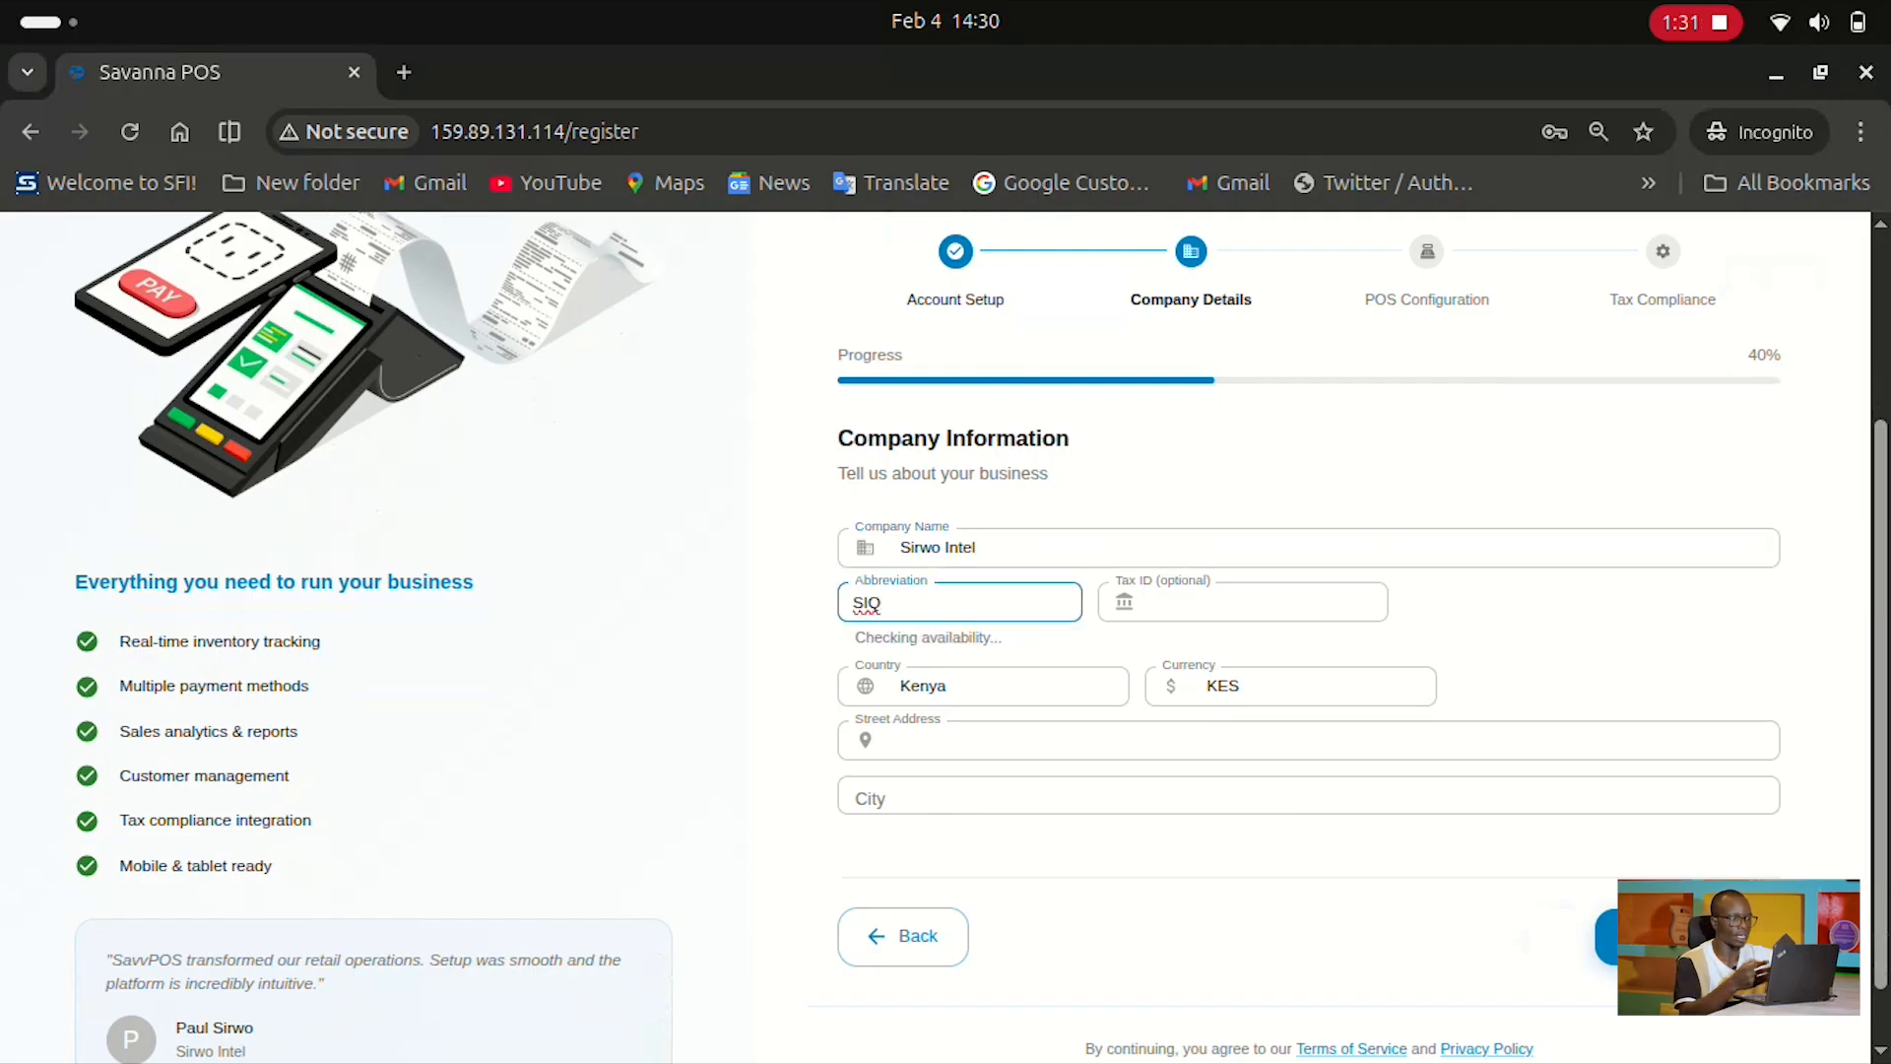
{"action": "left_click", "coordinate": [1243, 602]}
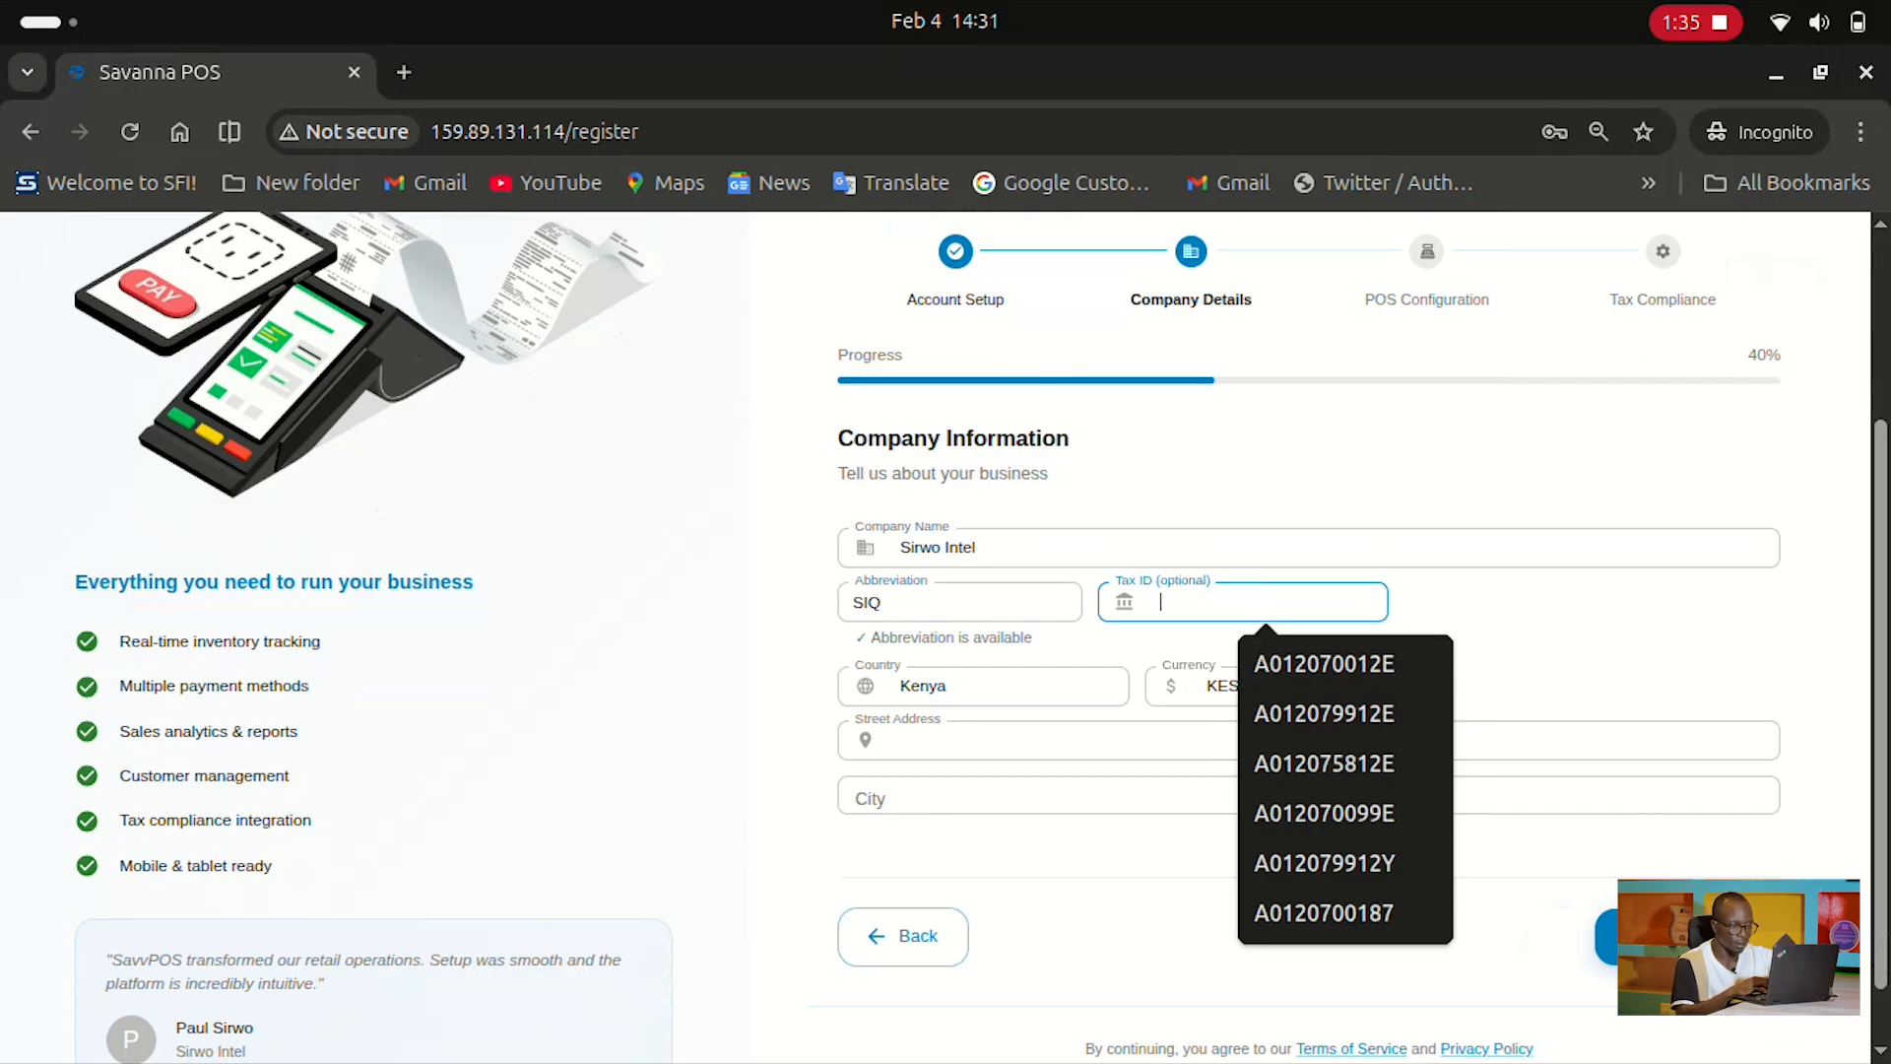
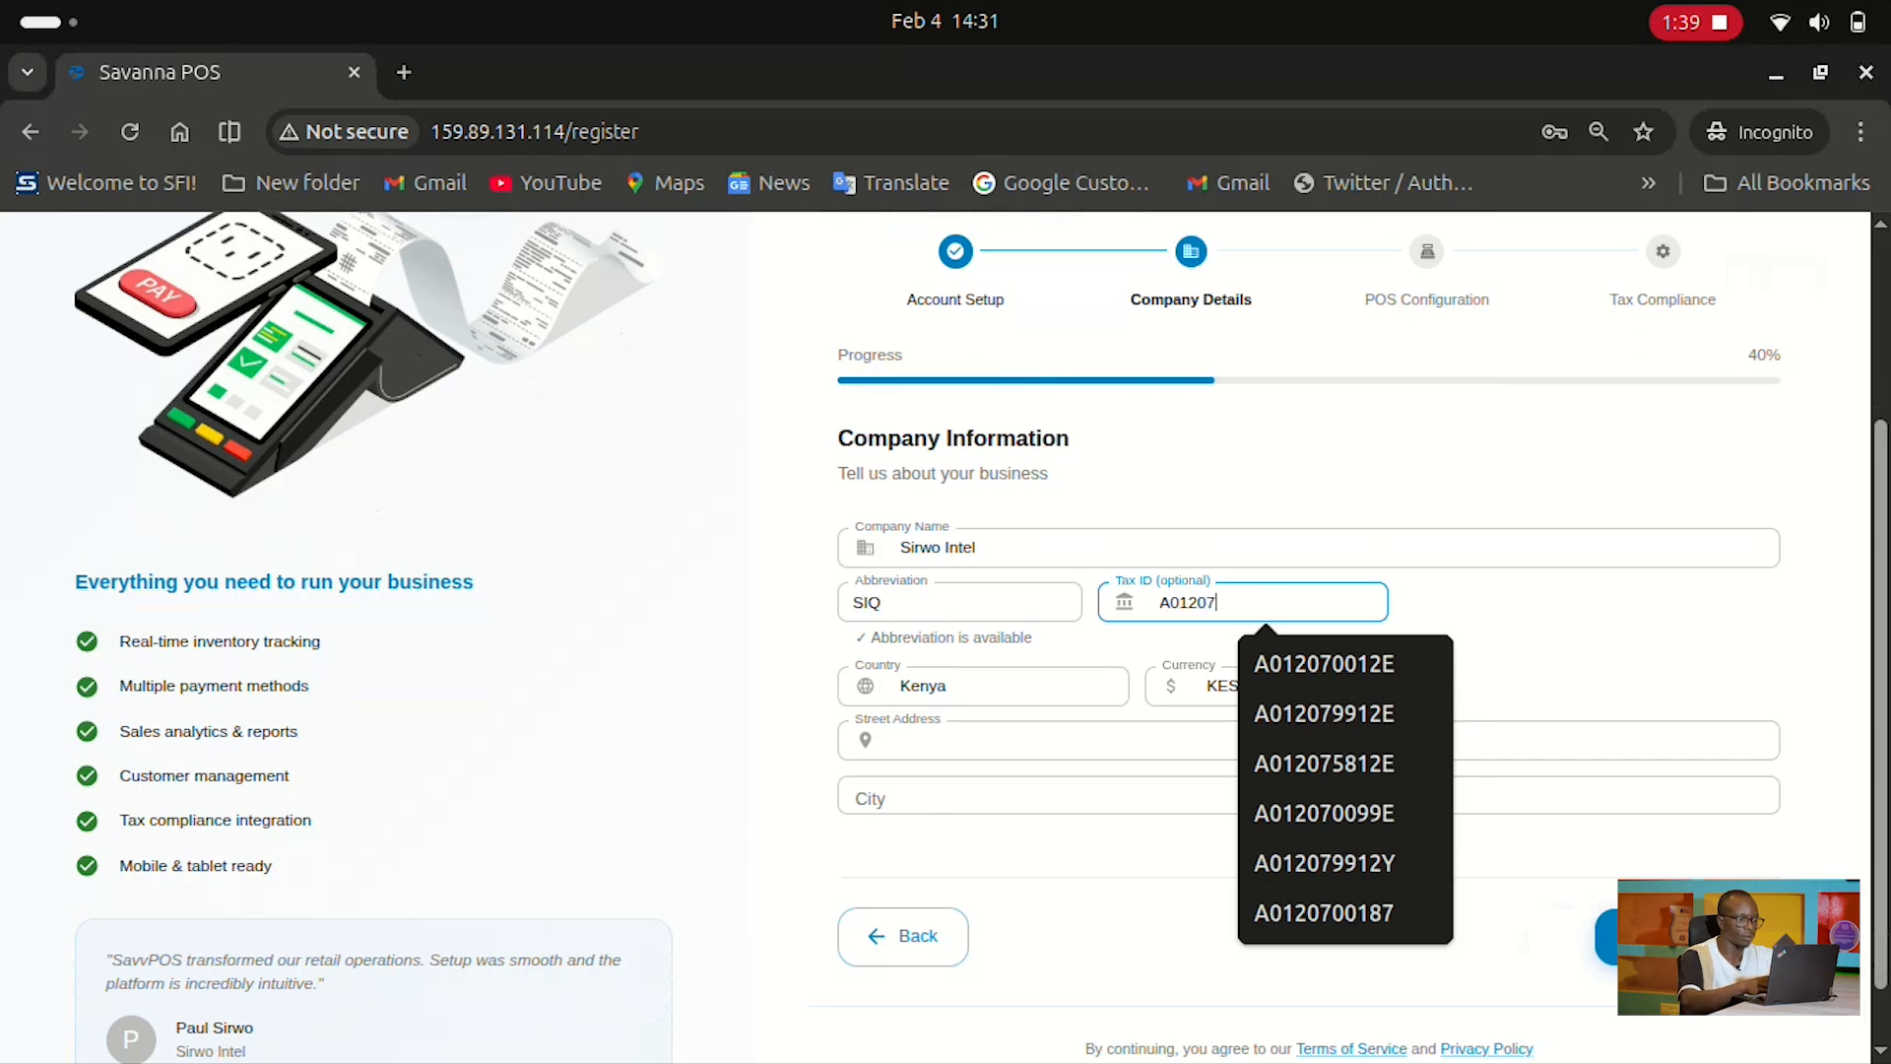
{"action": "key", "text": "Down"}
{"action": "key", "text": "Return"}
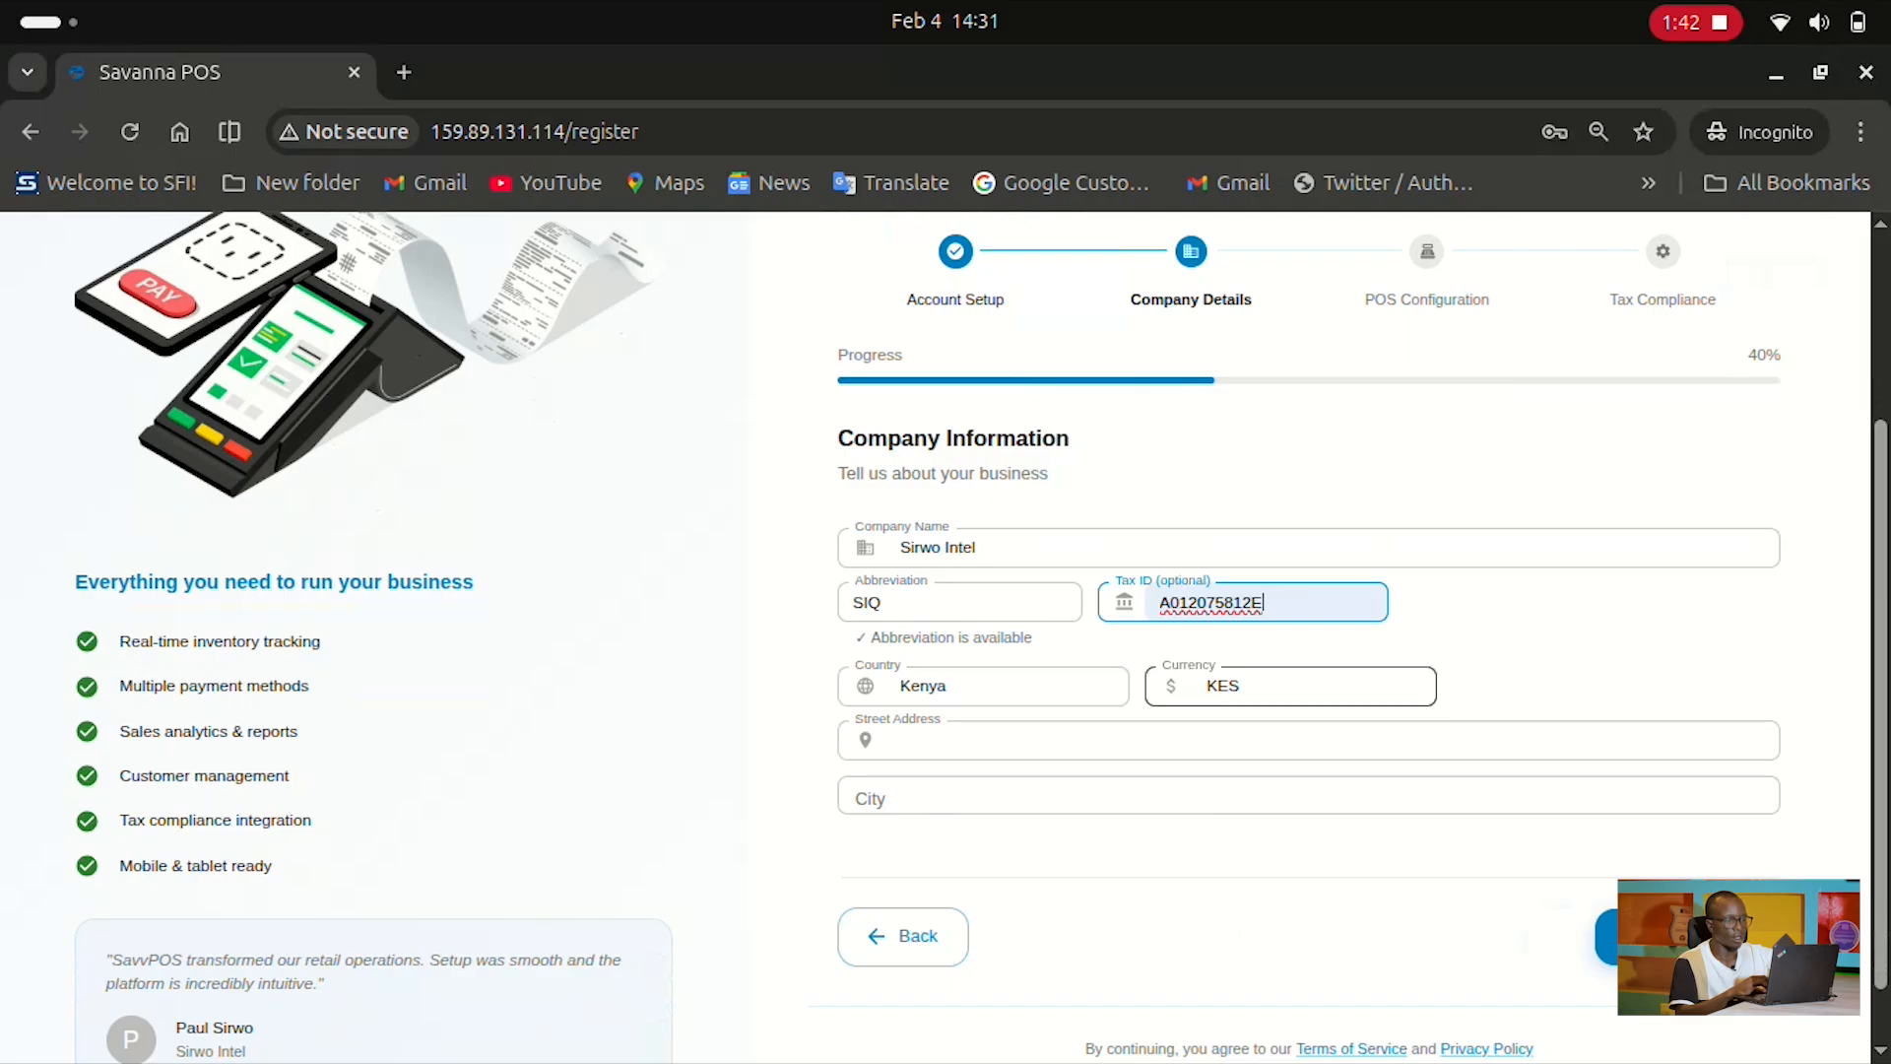
Fill the Kenyan street address and city from the saved suggestion and create the company
{"action": "left_click", "coordinate": [1143, 740]}
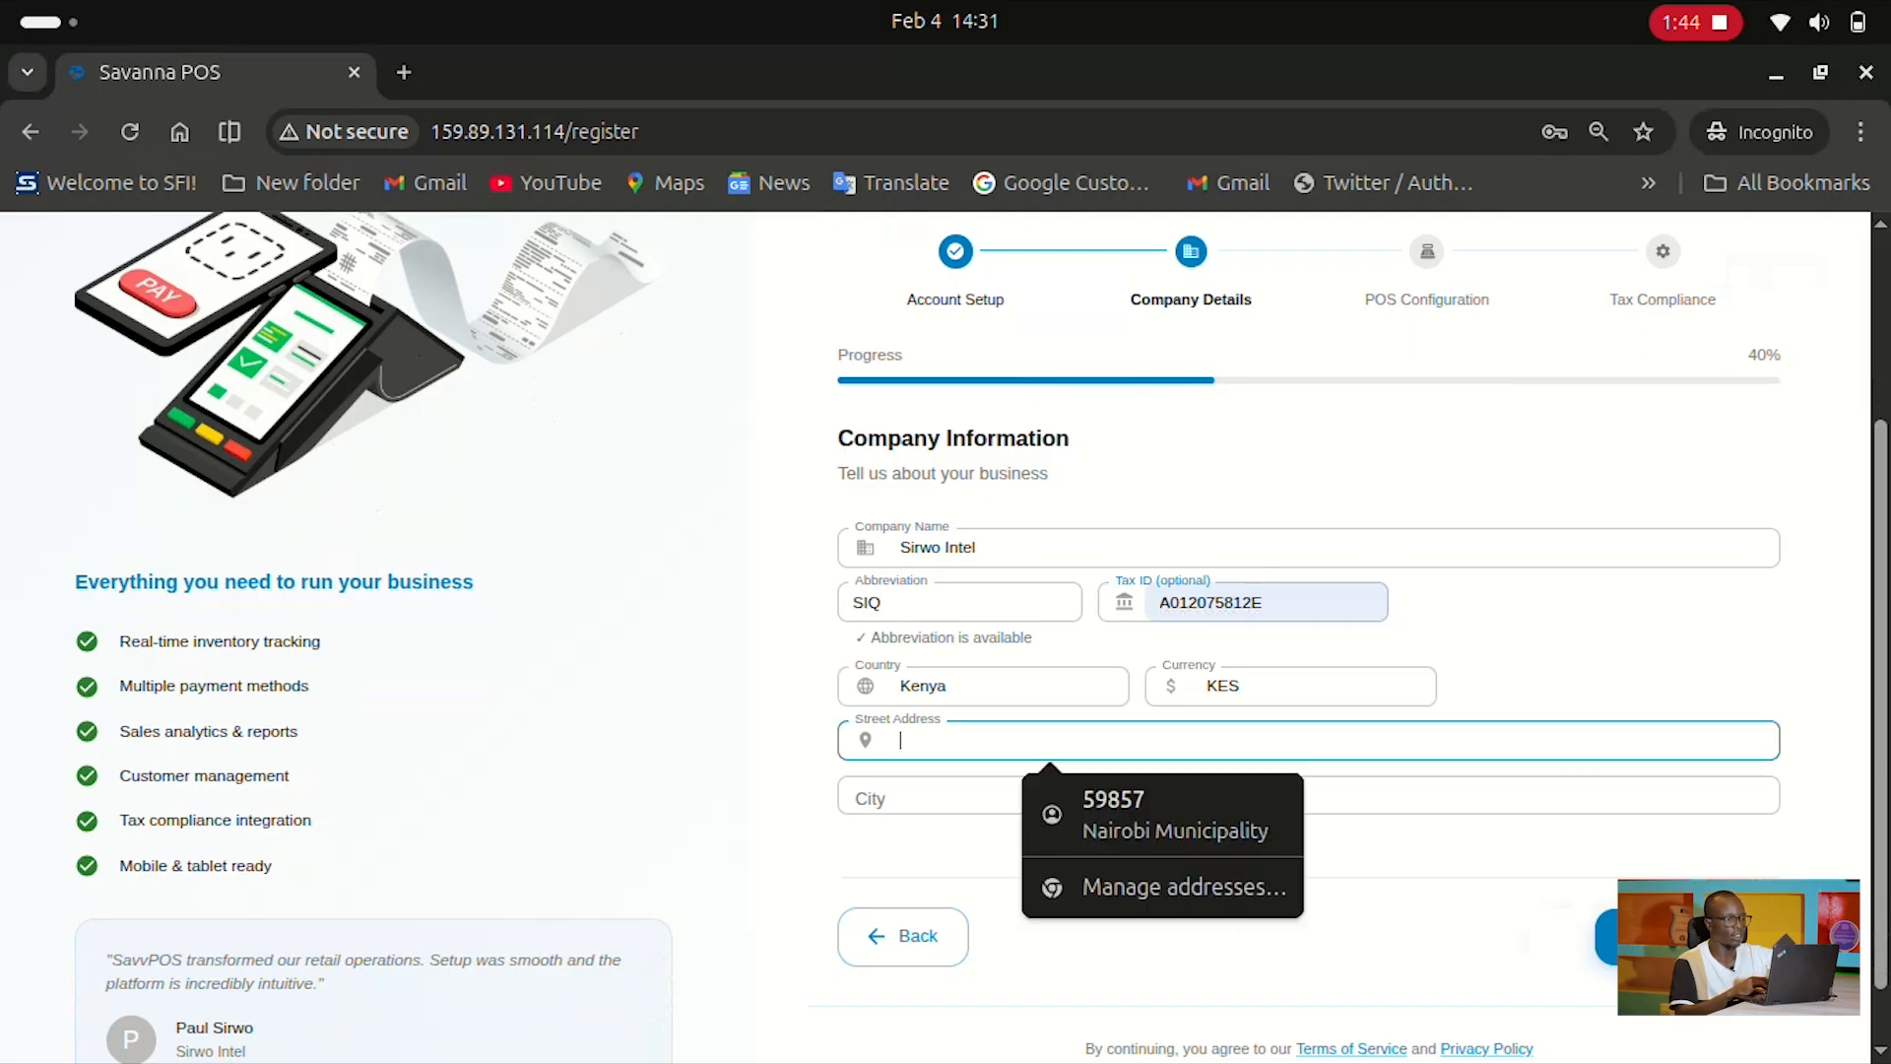
{"action": "left_click", "coordinate": [1143, 803]}
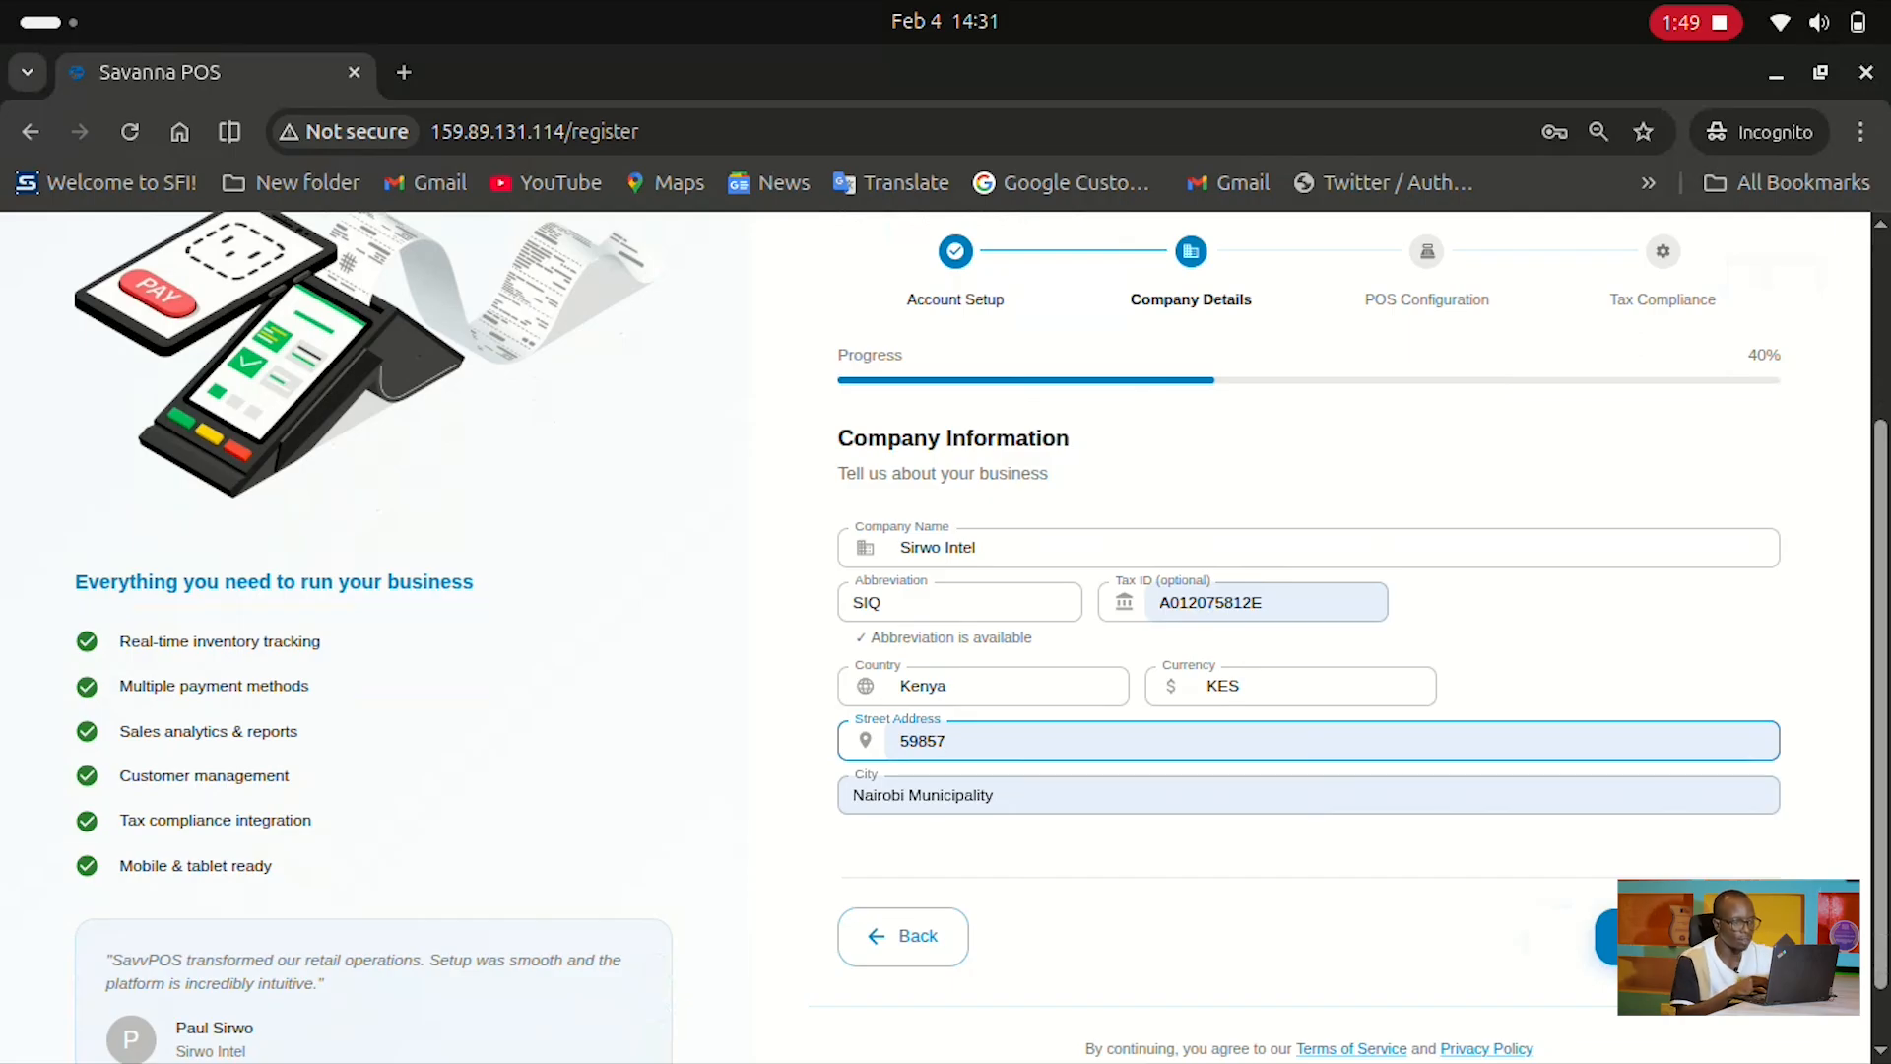
{"action": "left_click", "coordinate": [1688, 937]}
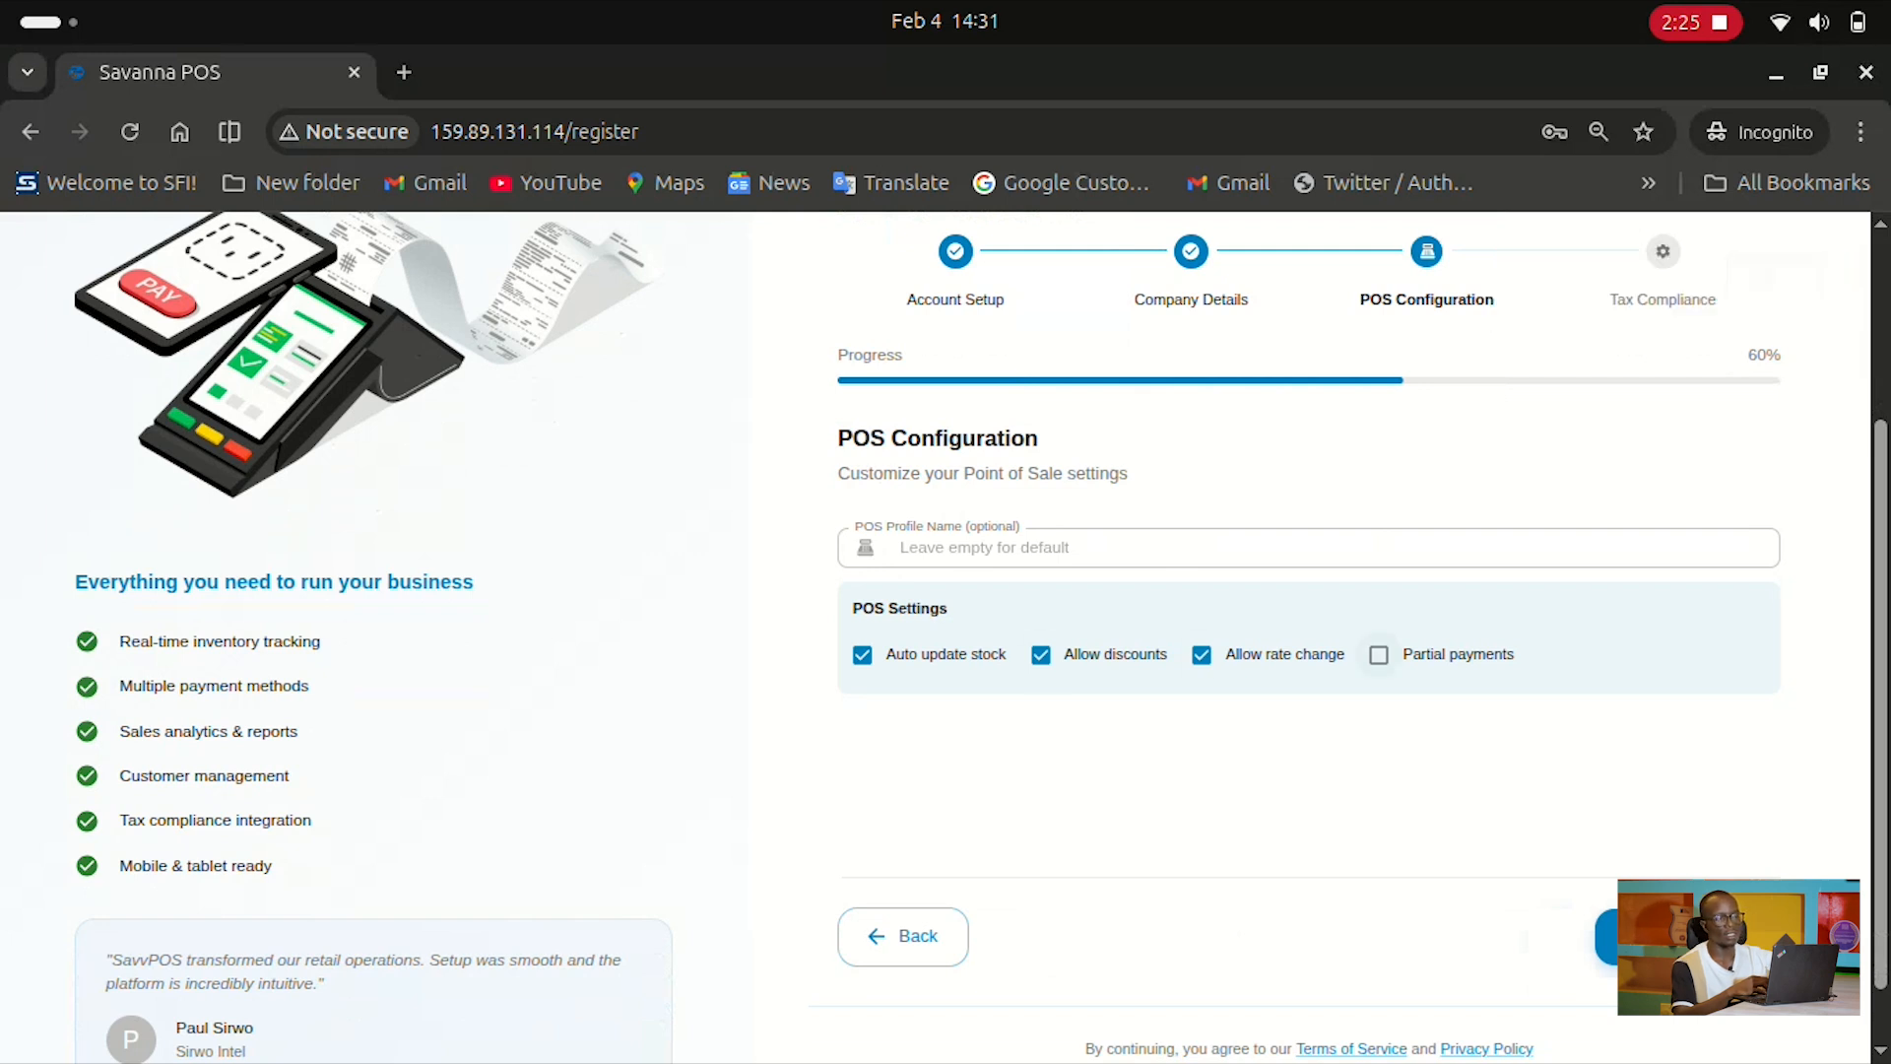
Enable partial payments, save the POS configuration, and skip the eTIMS tax compliance setup
{"action": "left_click", "coordinate": [1379, 655]}
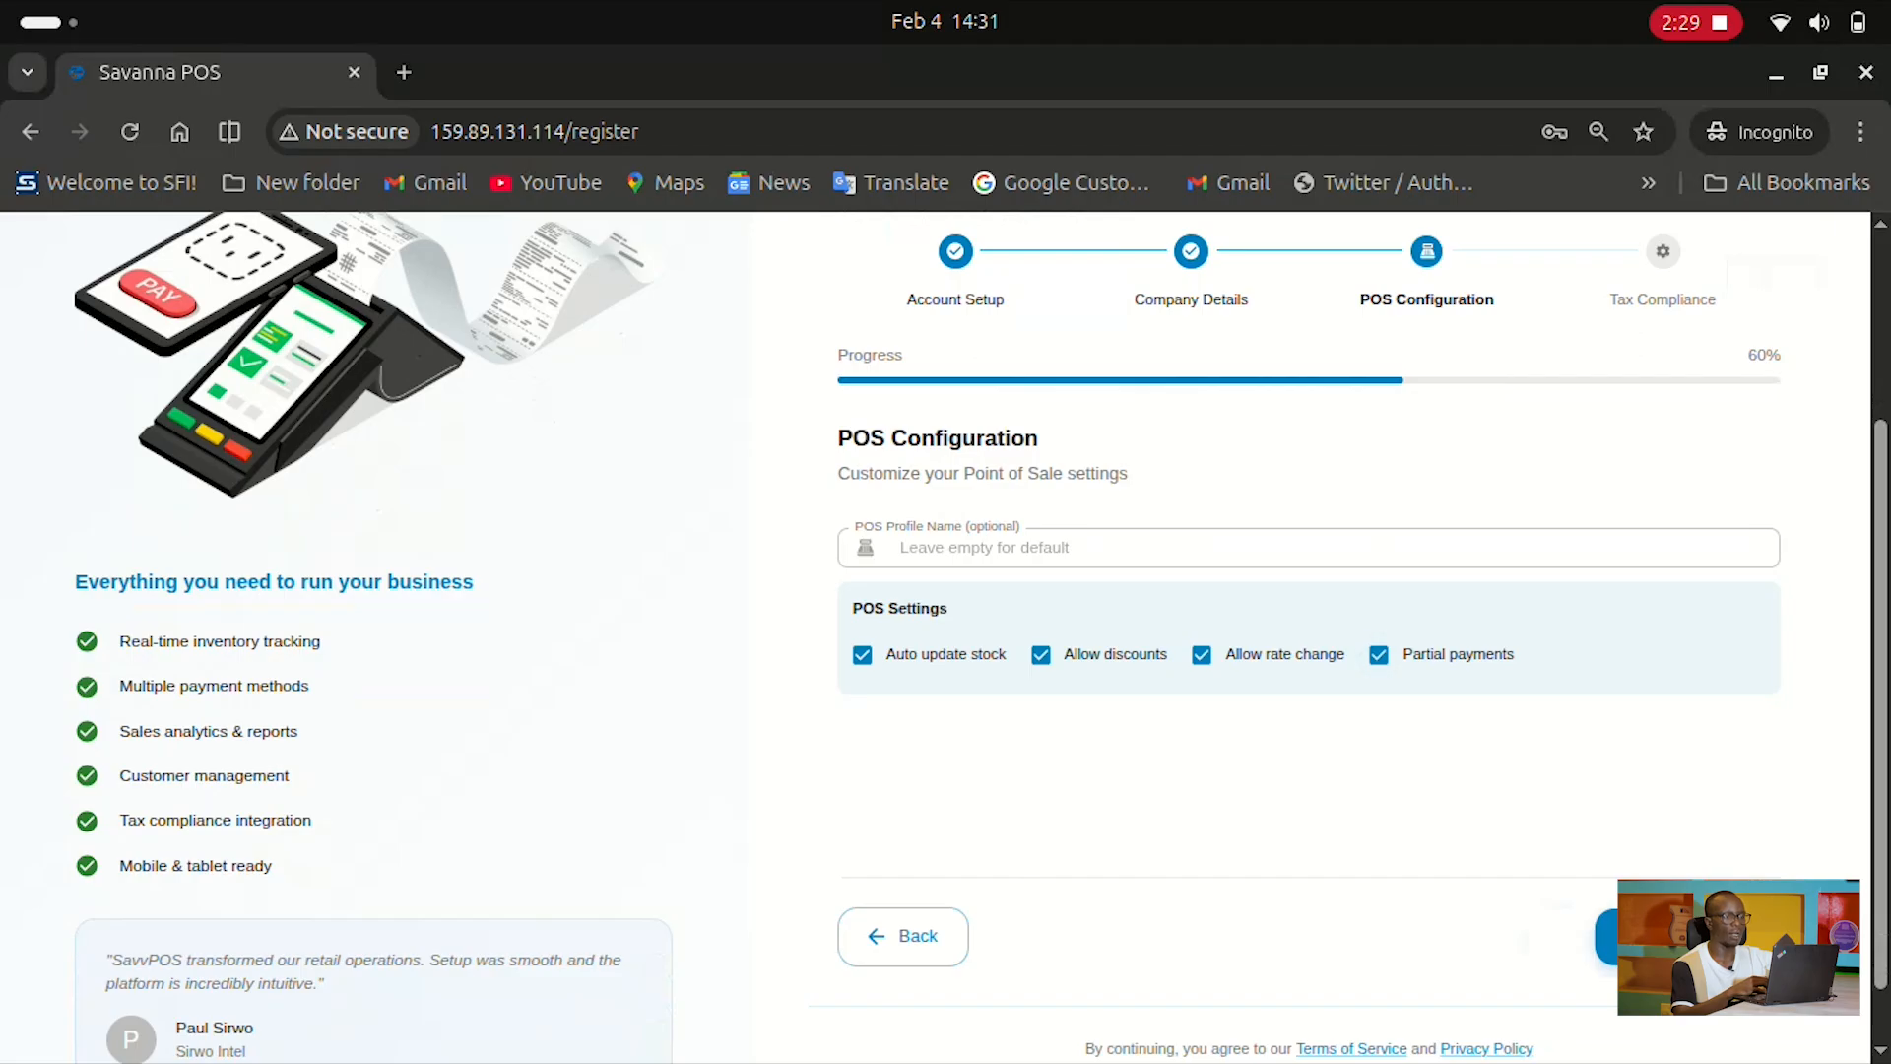
{"action": "left_click", "coordinate": [1689, 937]}
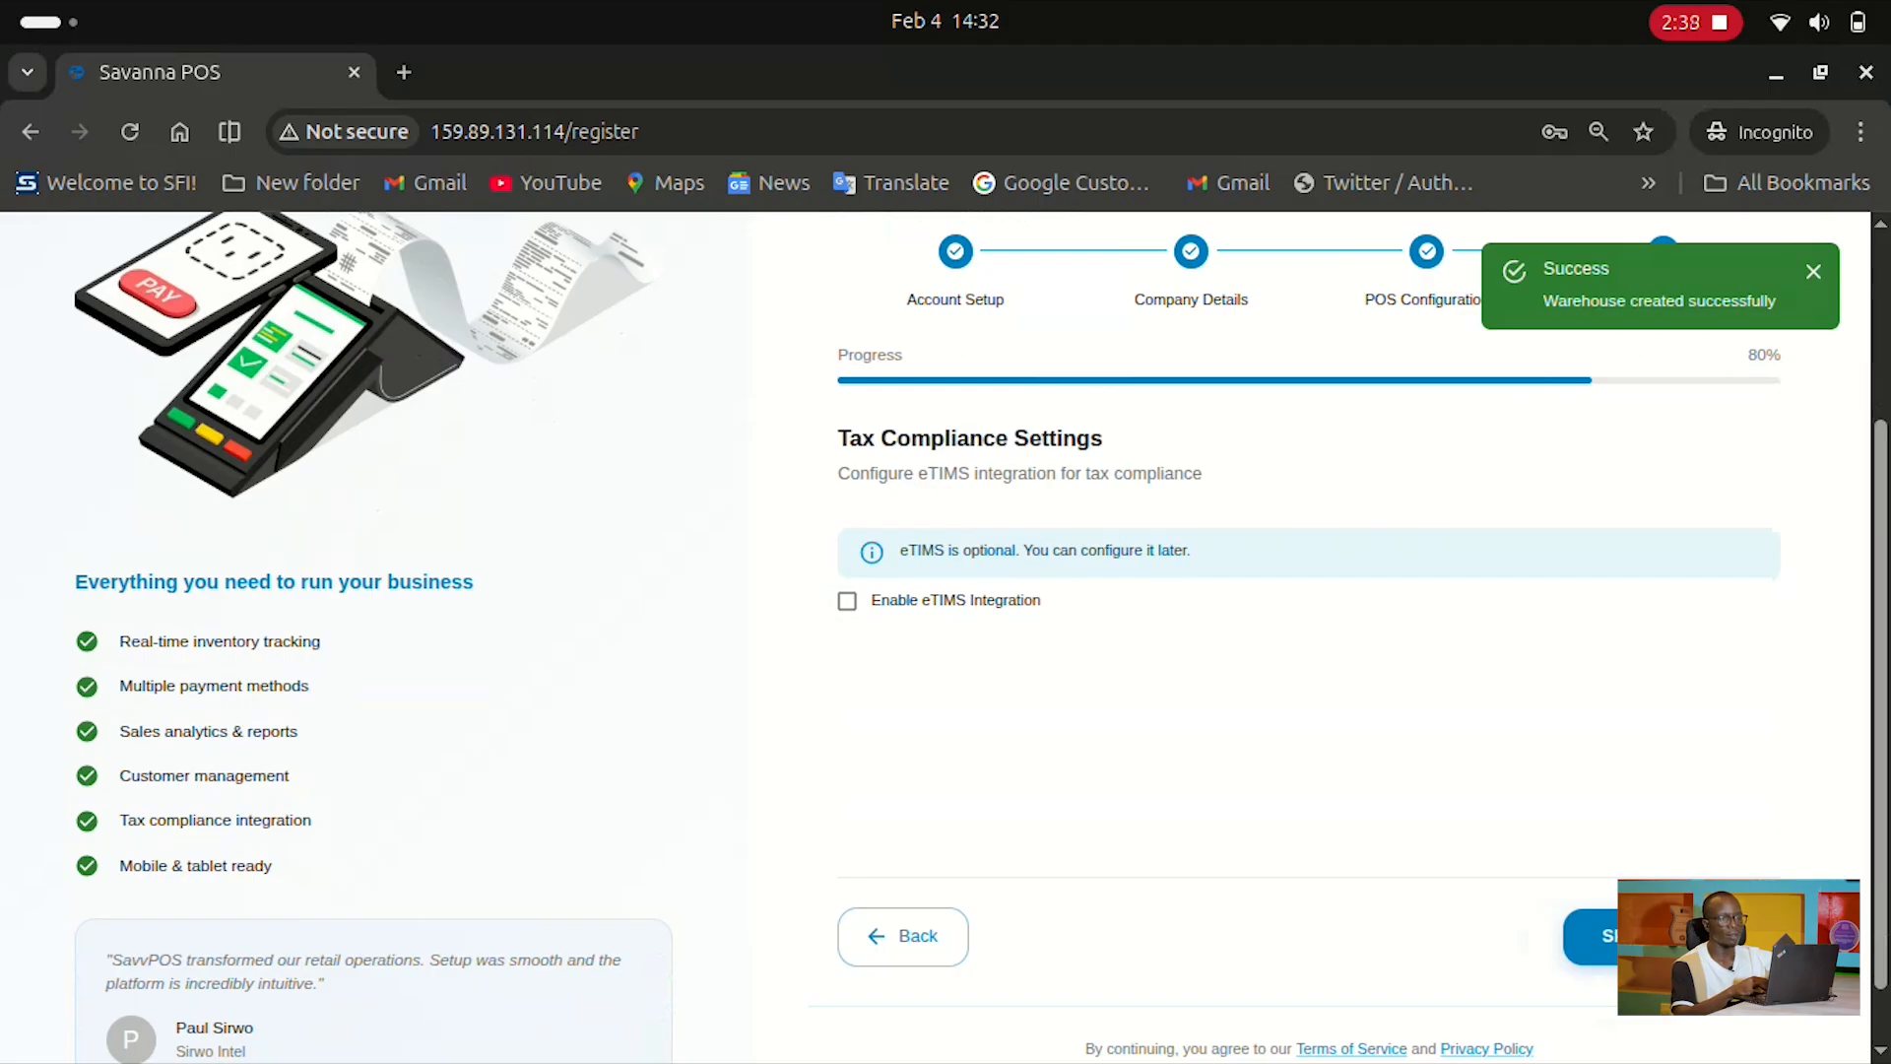
{"action": "left_click", "coordinate": [1672, 935]}
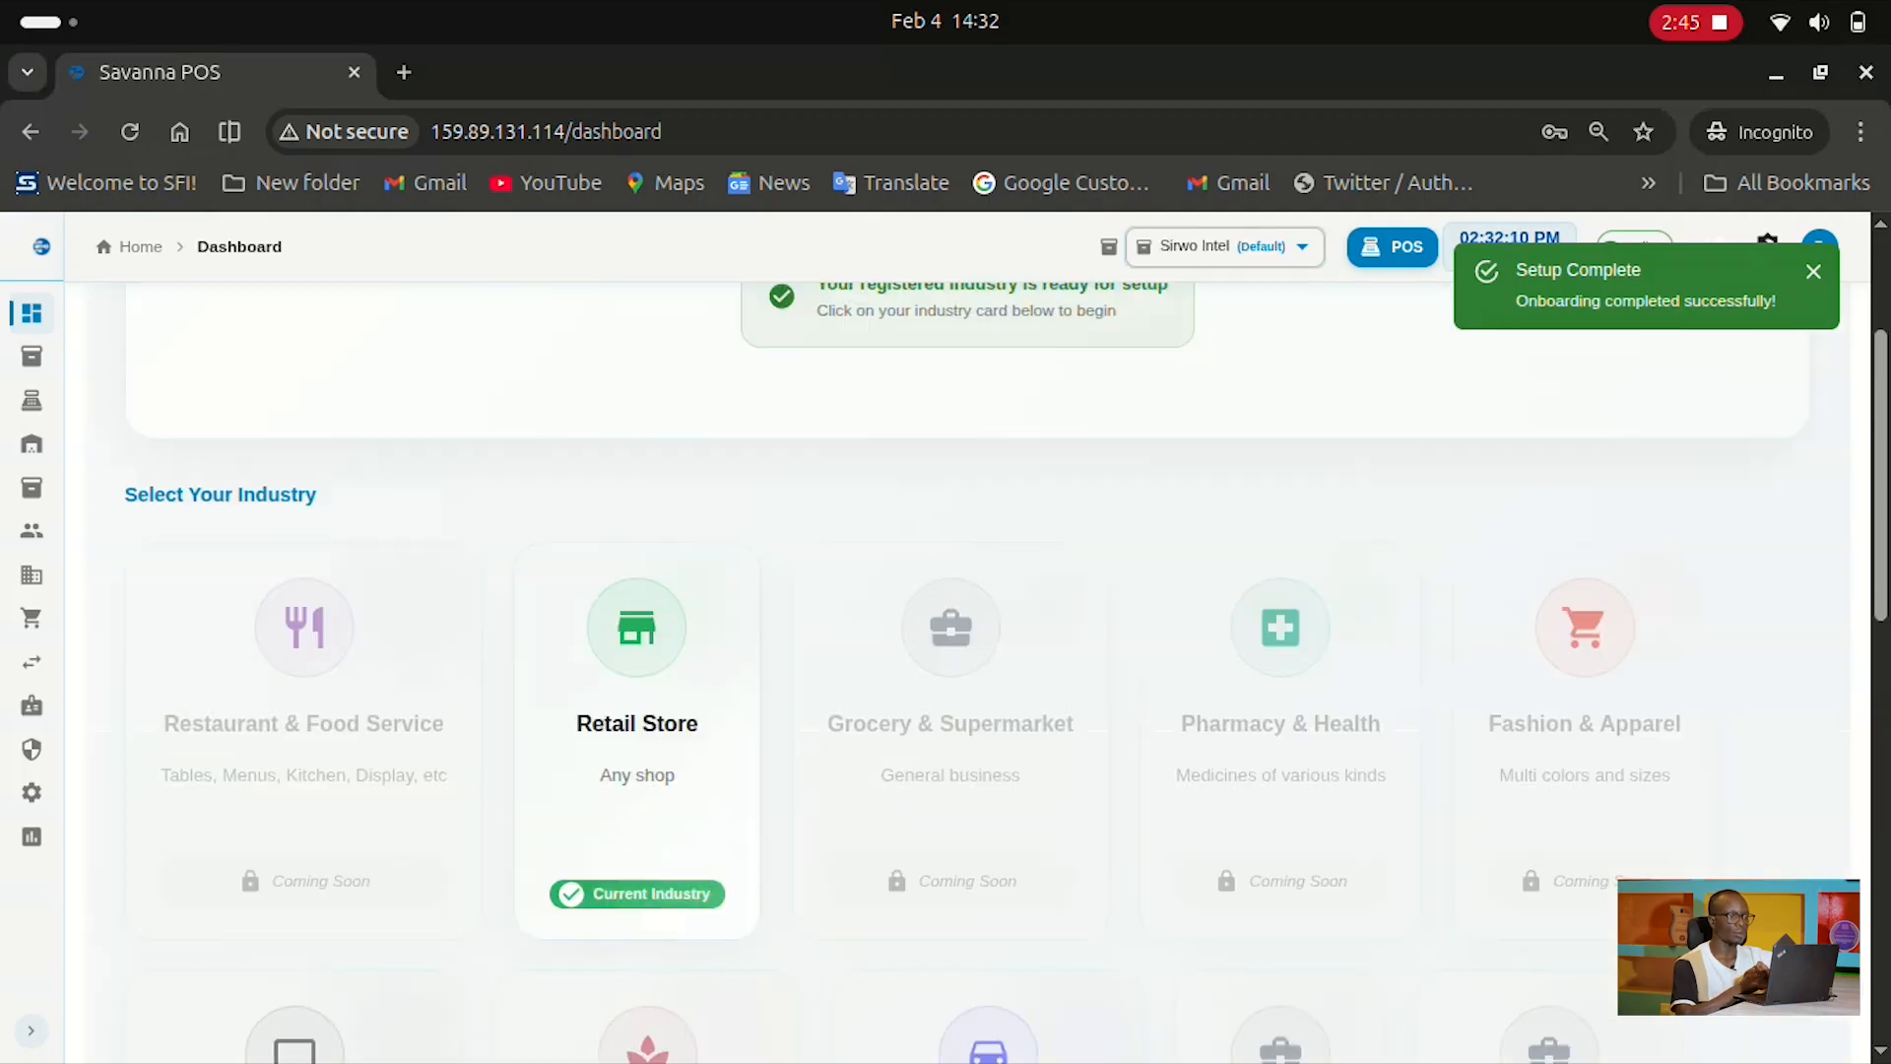
Check the warehouse list unchanged, then open product setup from the Retail Store industry card
{"action": "scroll", "coordinate": [967, 672], "scroll_direction": "up", "scroll_amount": 3}
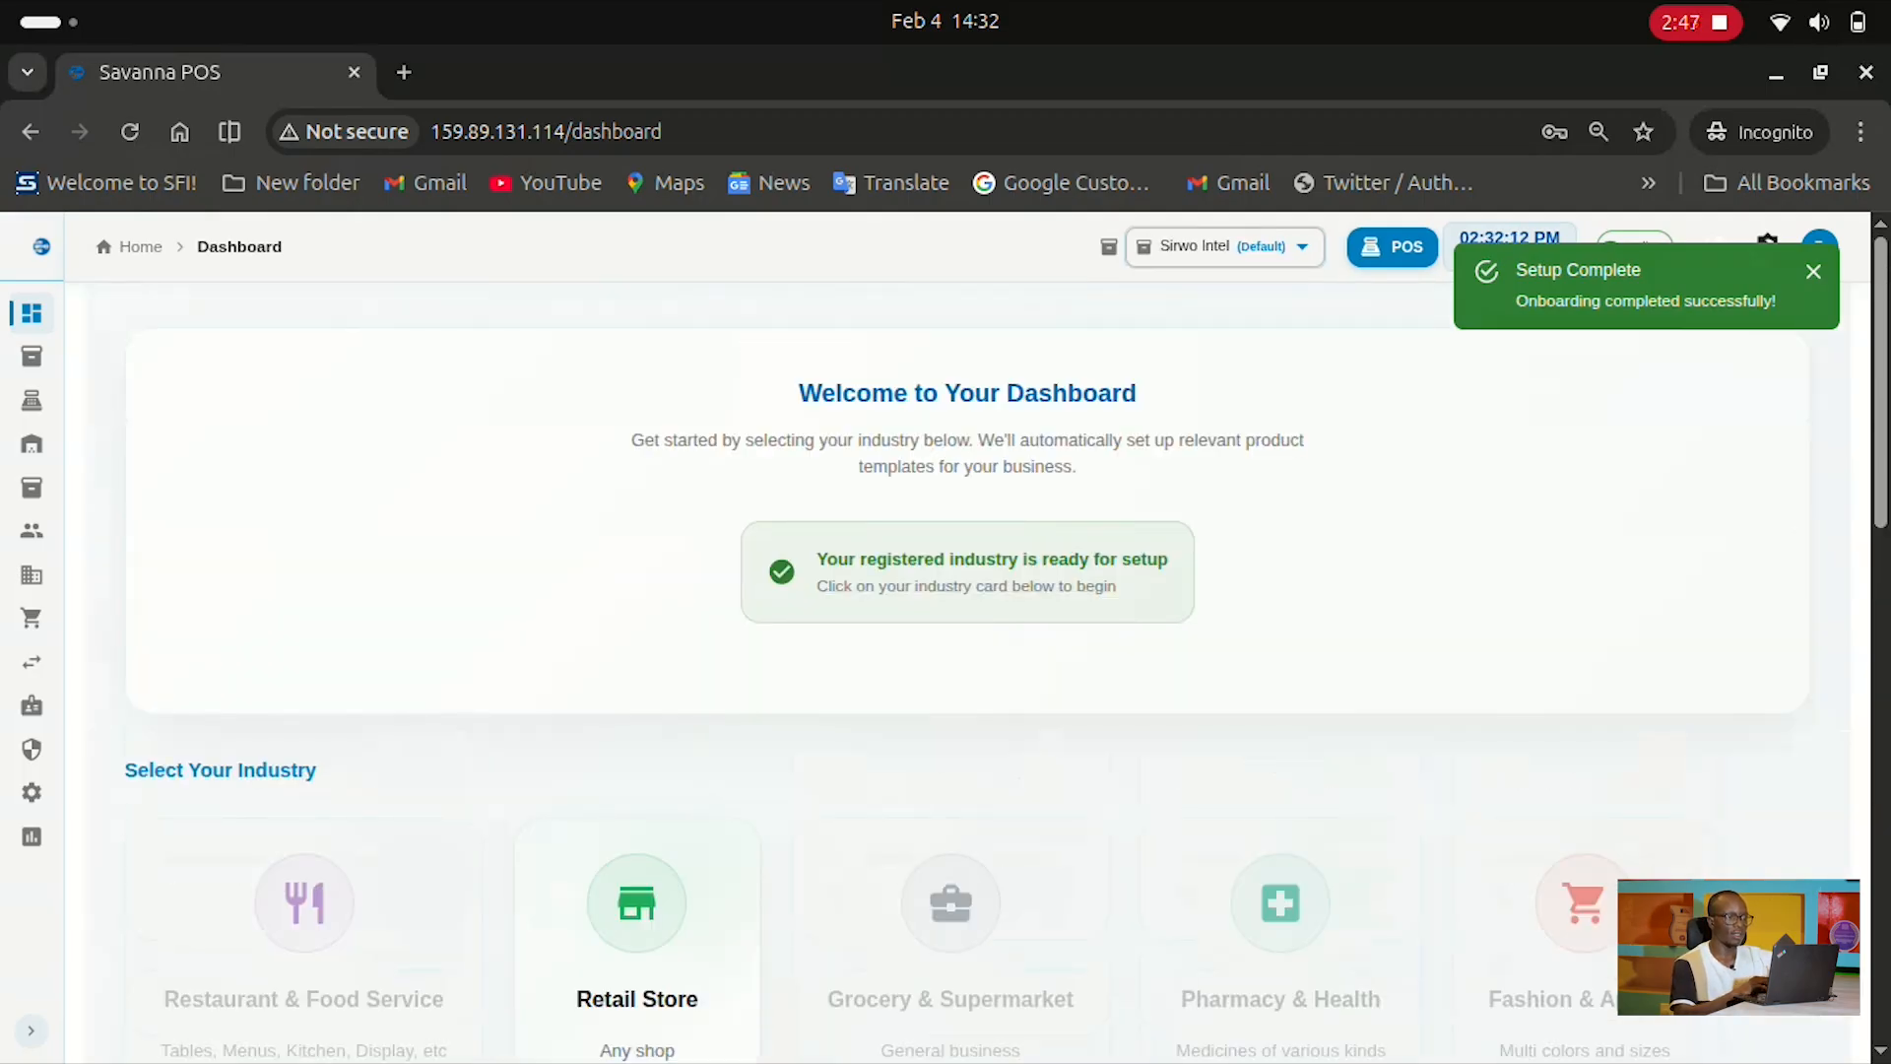
{"action": "scroll", "coordinate": [967, 640], "scroll_direction": "down", "scroll_amount": 1}
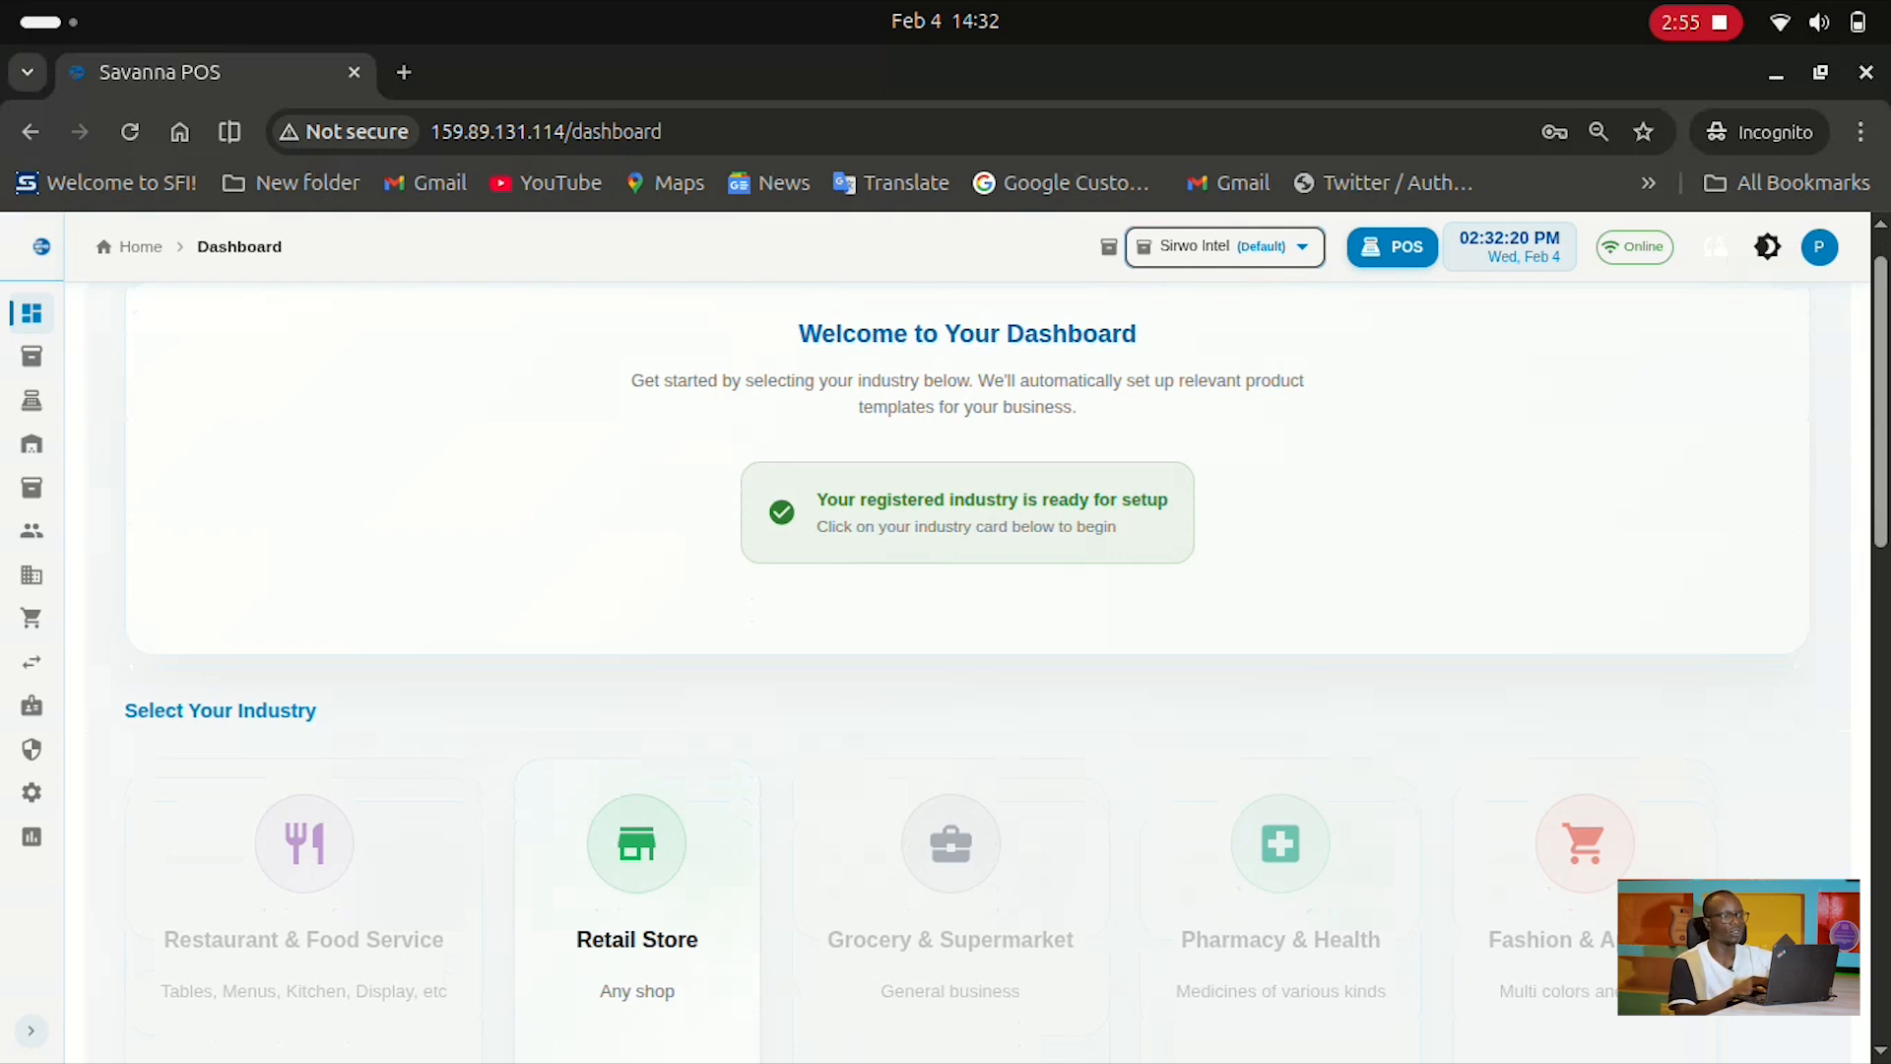
{"action": "left_click", "coordinate": [1226, 247]}
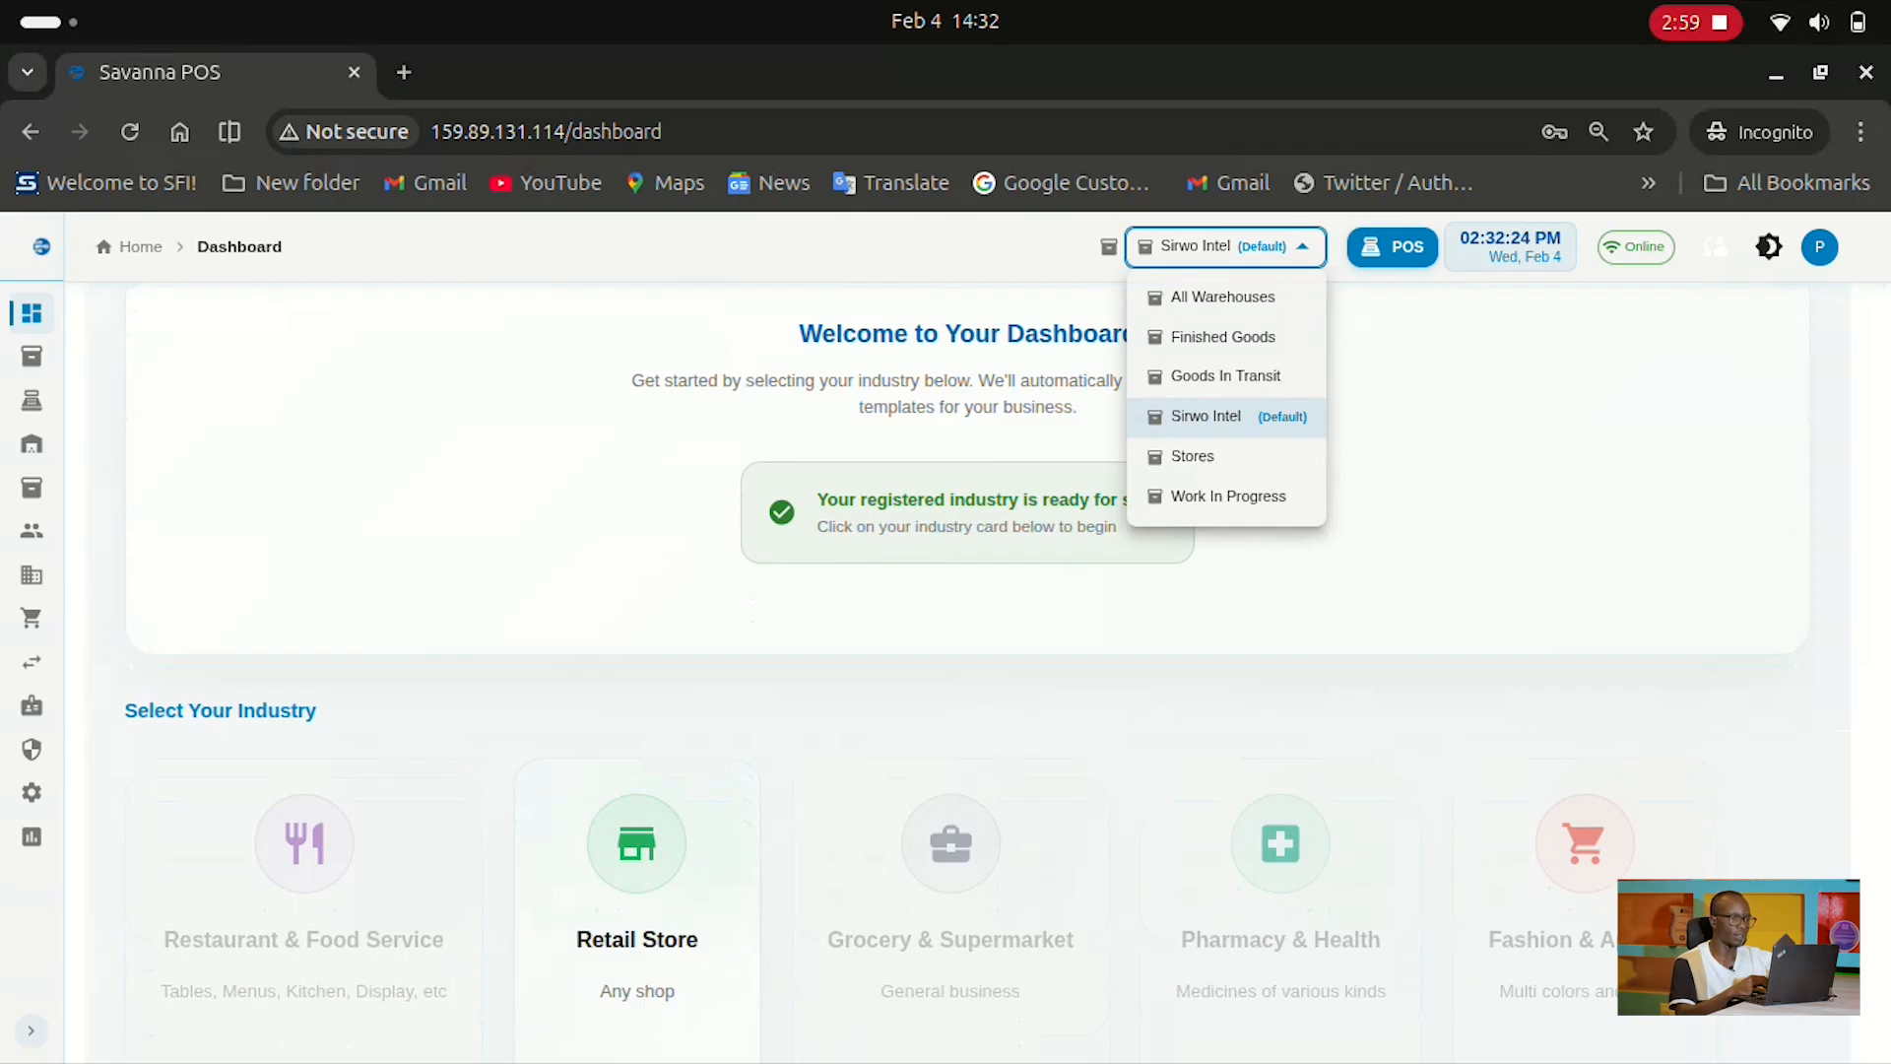
{"action": "key", "text": "Escape"}
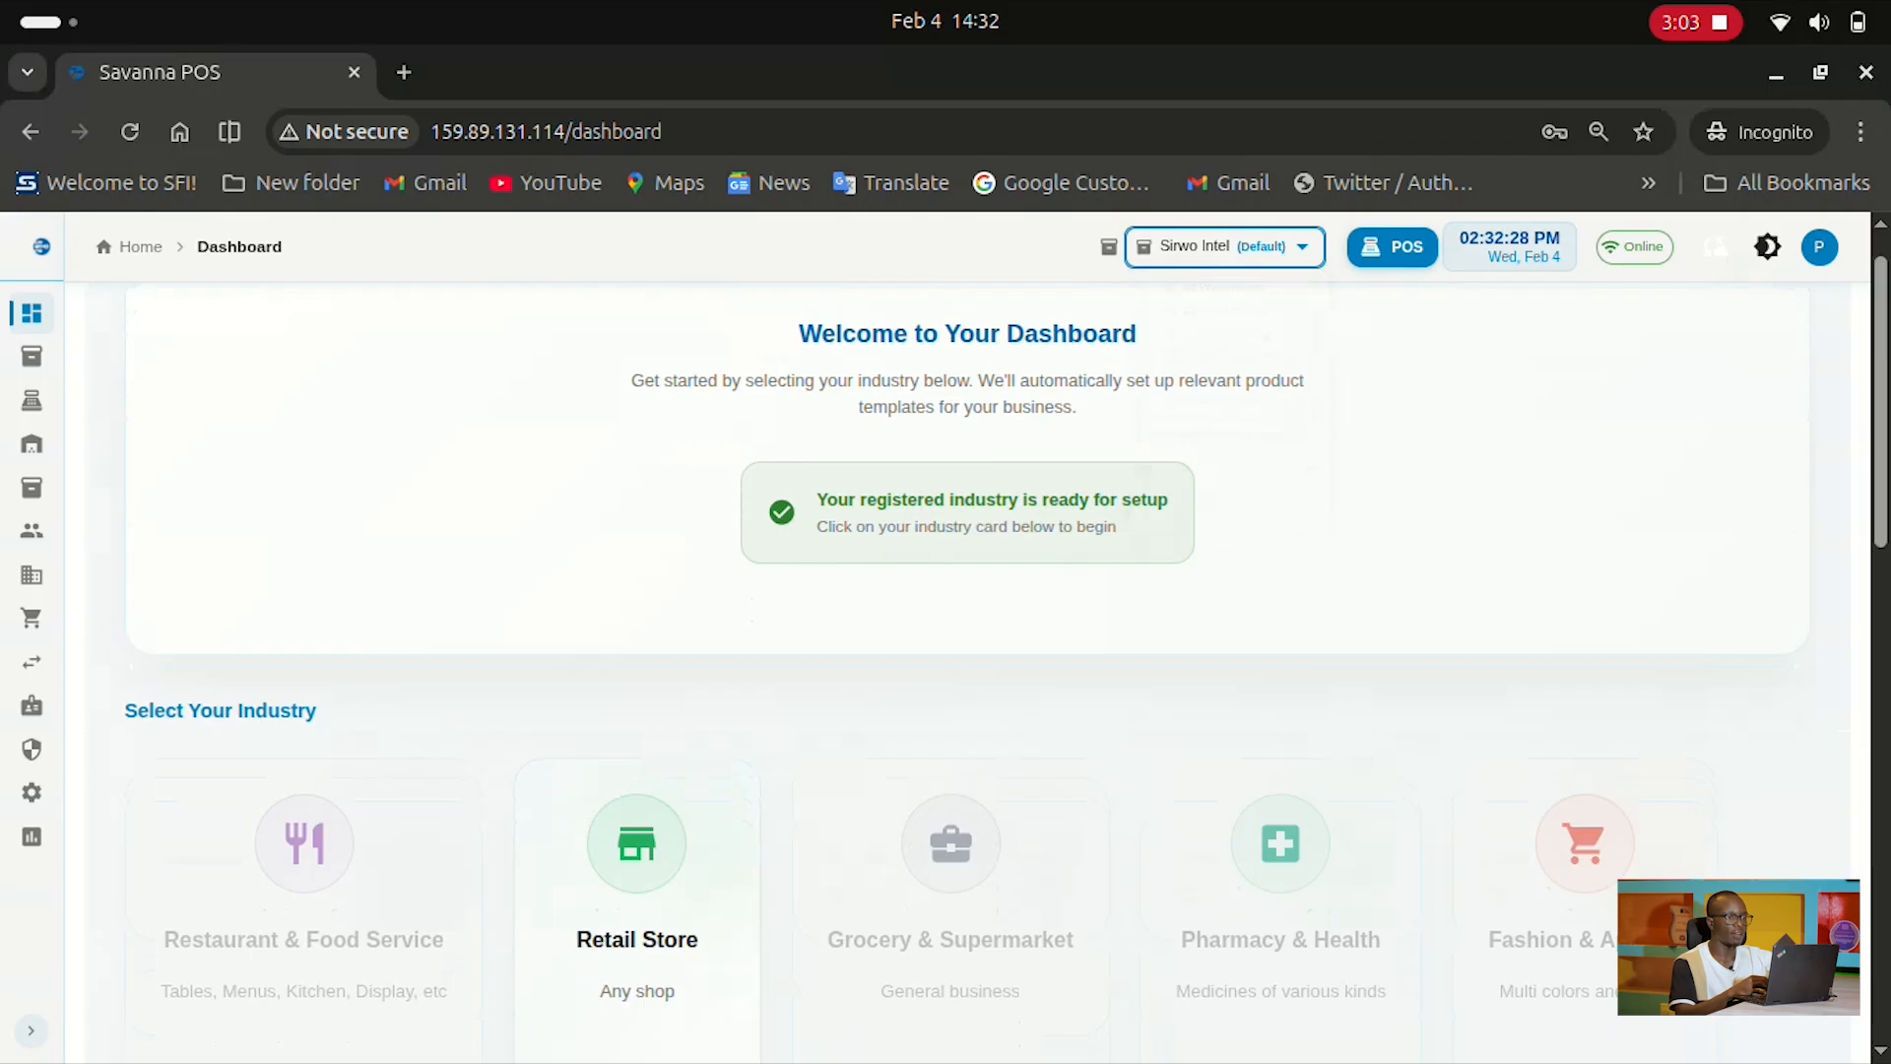
{"action": "scroll", "coordinate": [985, 661], "scroll_direction": "down", "scroll_amount": 3}
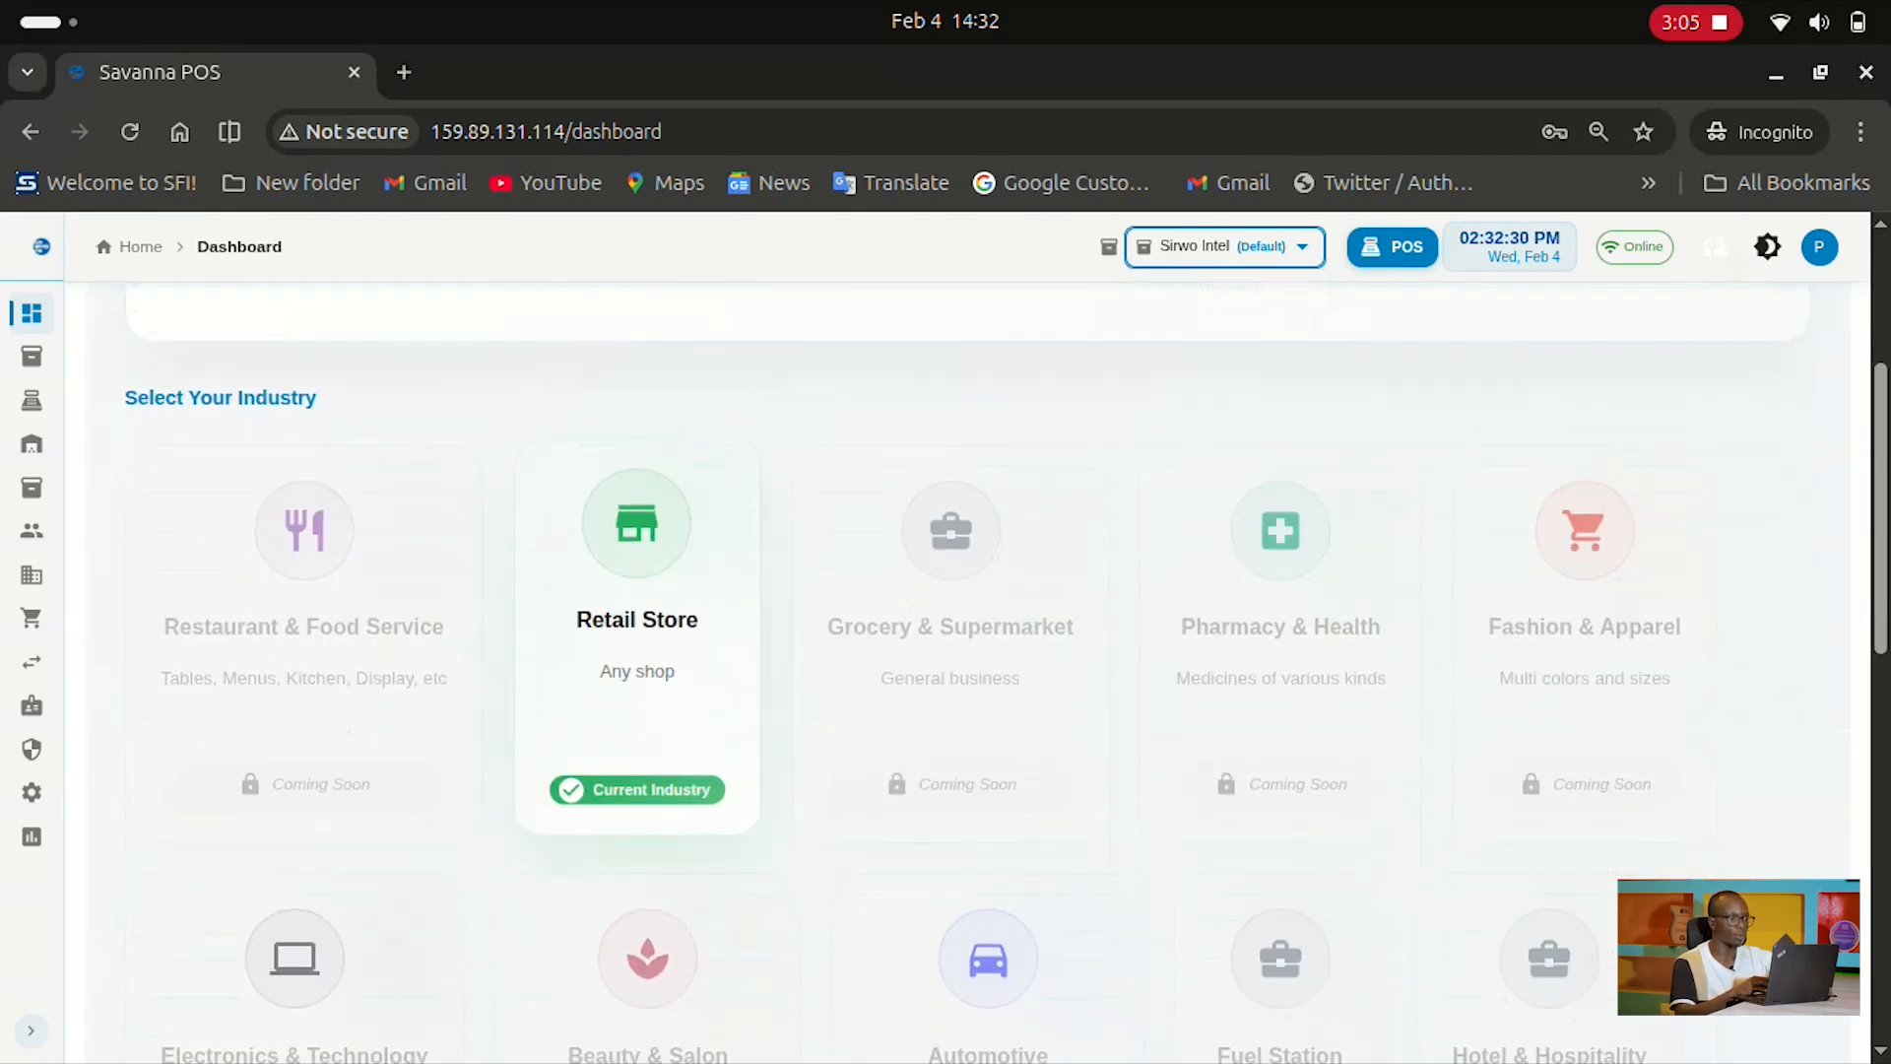
{"action": "left_click", "coordinate": [637, 640]}
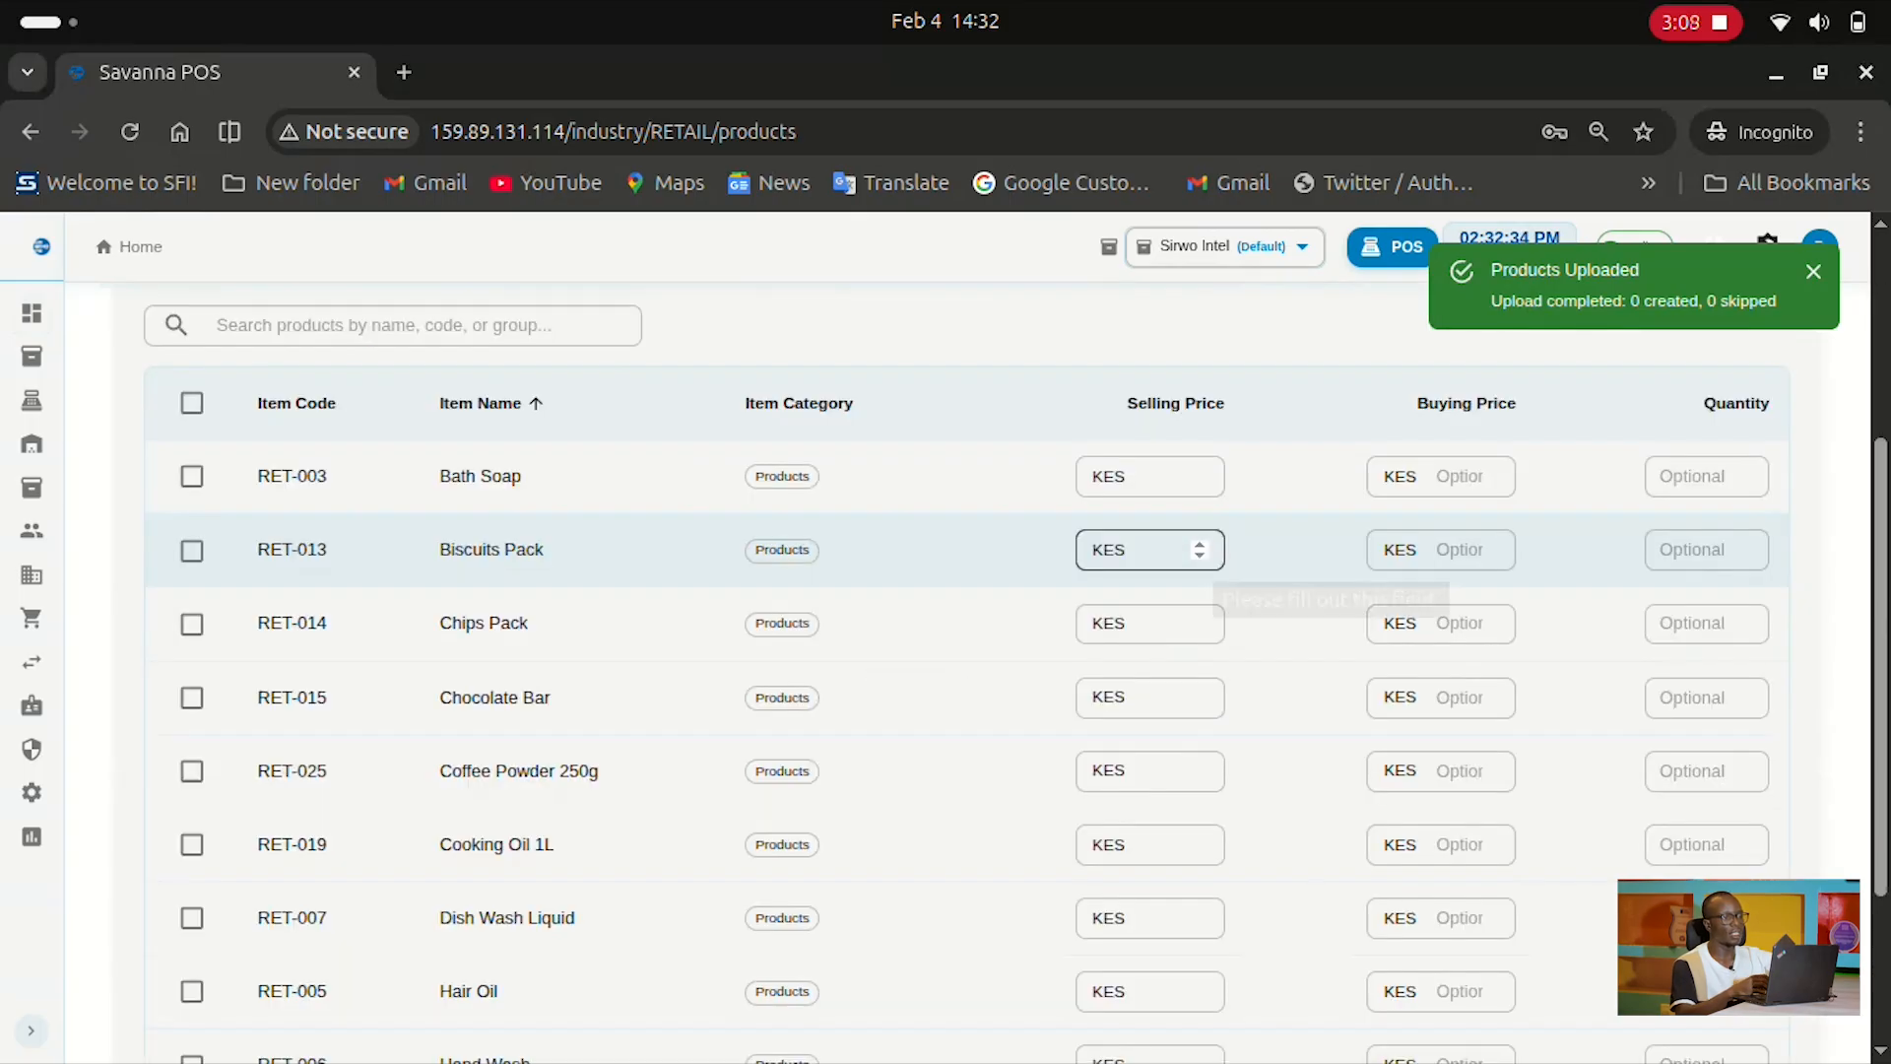
Browse the 25 unpriced Retail Store template items and select Bath Soap's selling price field
{"action": "scroll", "coordinate": [967, 674], "scroll_direction": "up", "scroll_amount": 3}
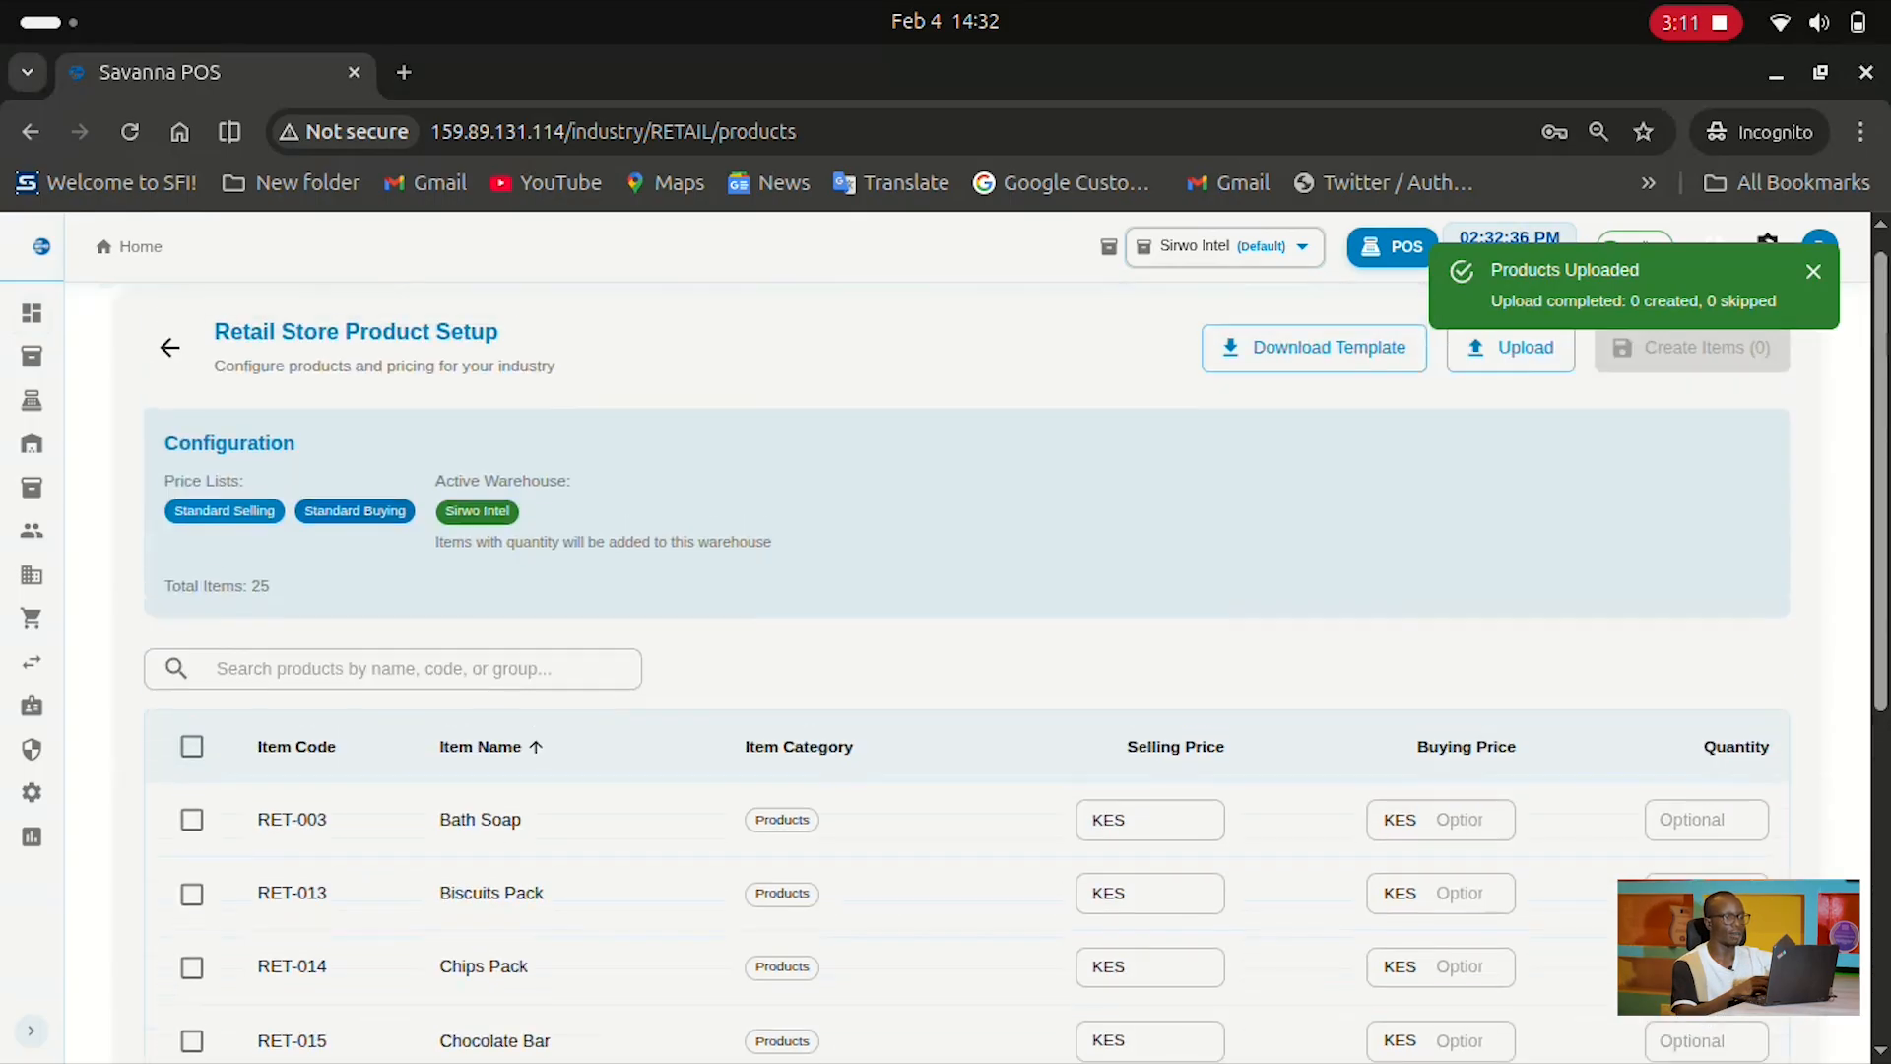
{"action": "scroll", "coordinate": [1150, 748], "scroll_direction": "down", "scroll_amount": 1}
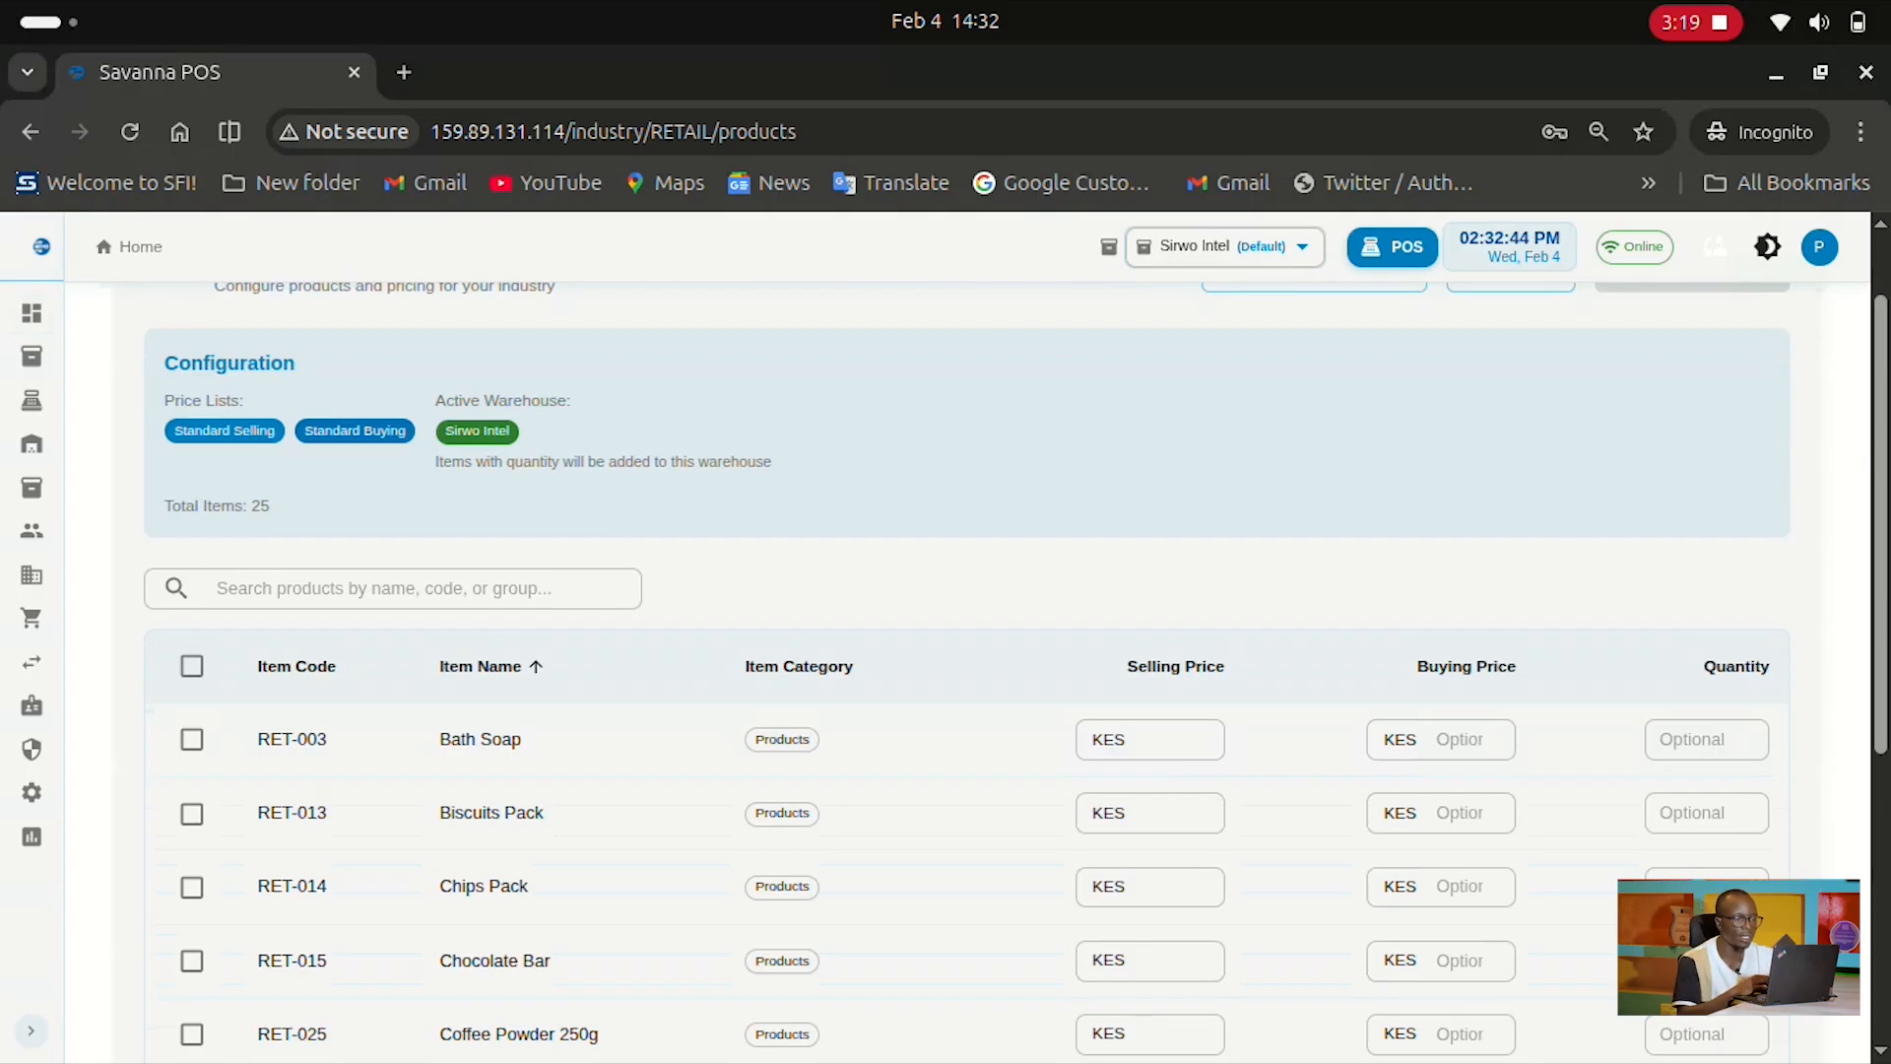
{"action": "scroll", "coordinate": [946, 640], "scroll_direction": "down", "scroll_amount": 3}
{"action": "scroll", "coordinate": [945, 640], "scroll_direction": "up", "scroll_amount": 4}
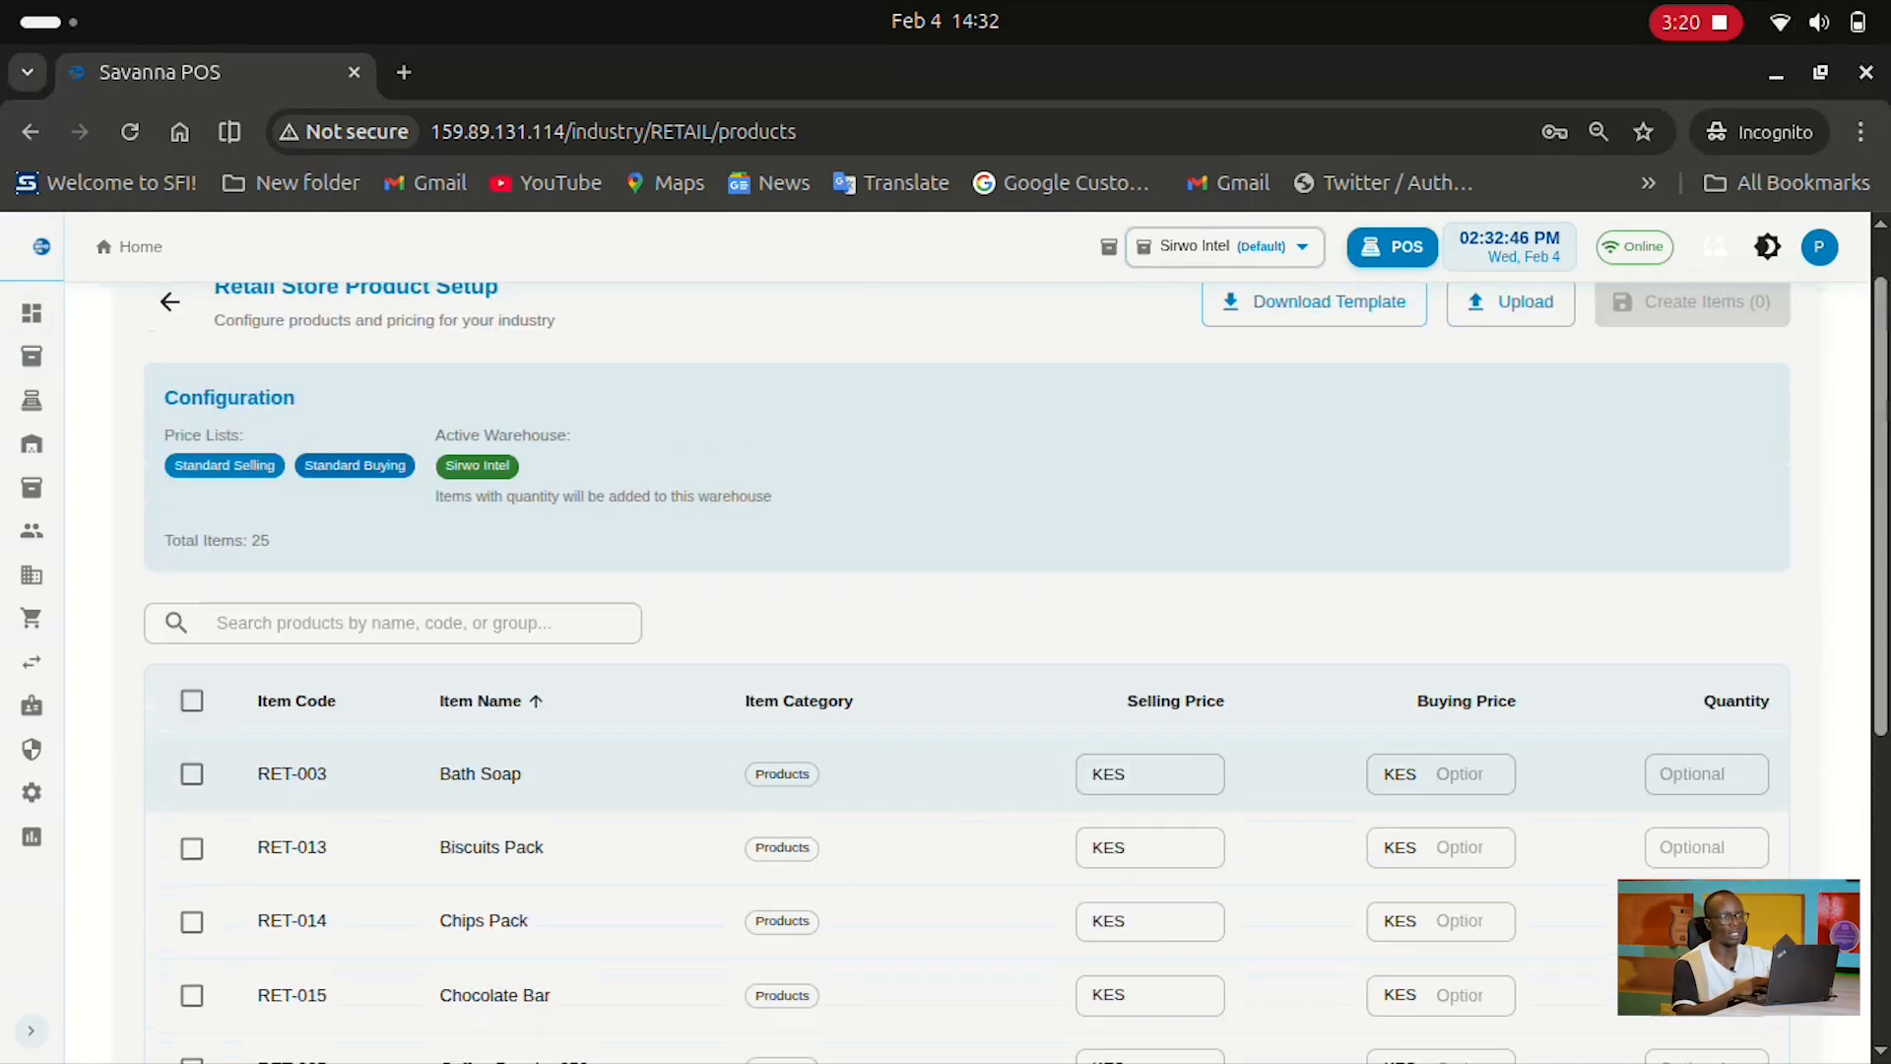
{"action": "scroll", "coordinate": [1015, 670], "scroll_direction": "down", "scroll_amount": 2}
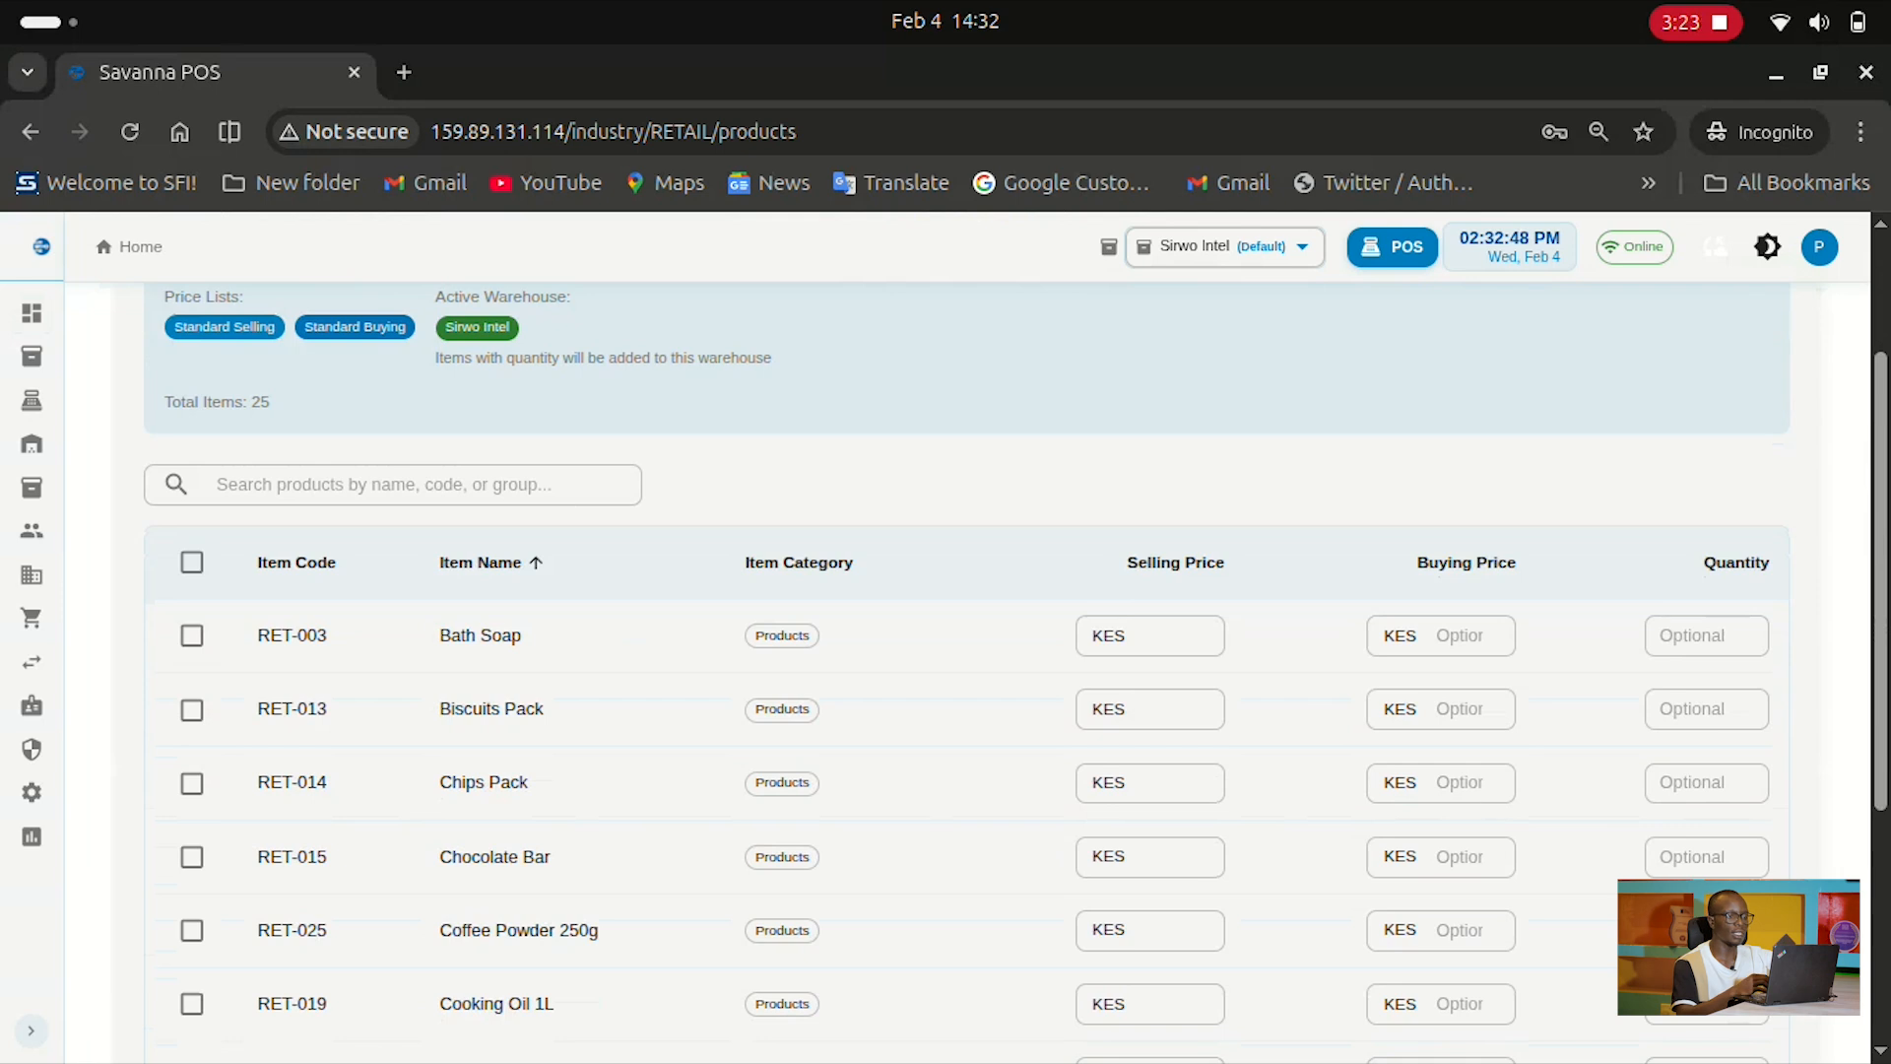
{"action": "scroll", "coordinate": [1438, 591], "scroll_direction": "down", "scroll_amount": 1}
{"action": "scroll", "coordinate": [1438, 592], "scroll_direction": "up", "scroll_amount": 3}
{"action": "left_click", "coordinate": [1150, 849]}
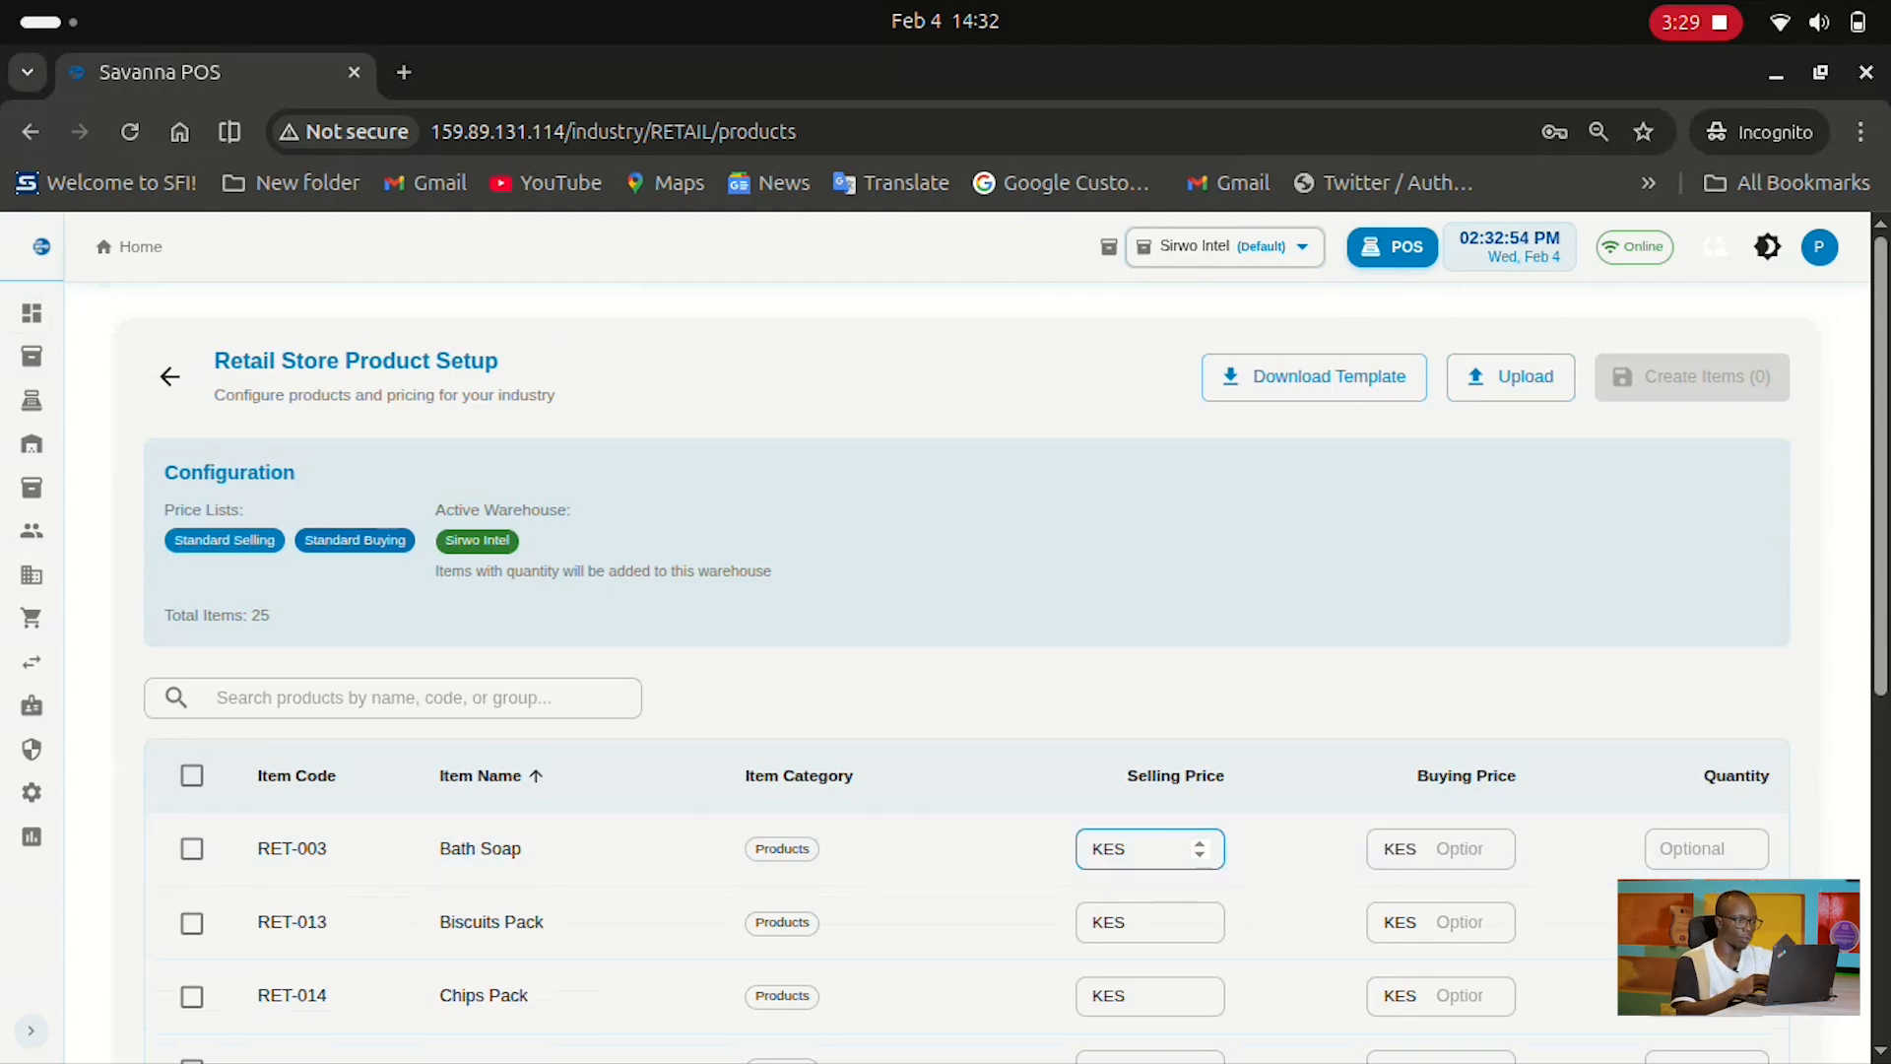
{"action": "scroll", "coordinate": [1146, 849], "scroll_direction": "down", "scroll_amount": 1}
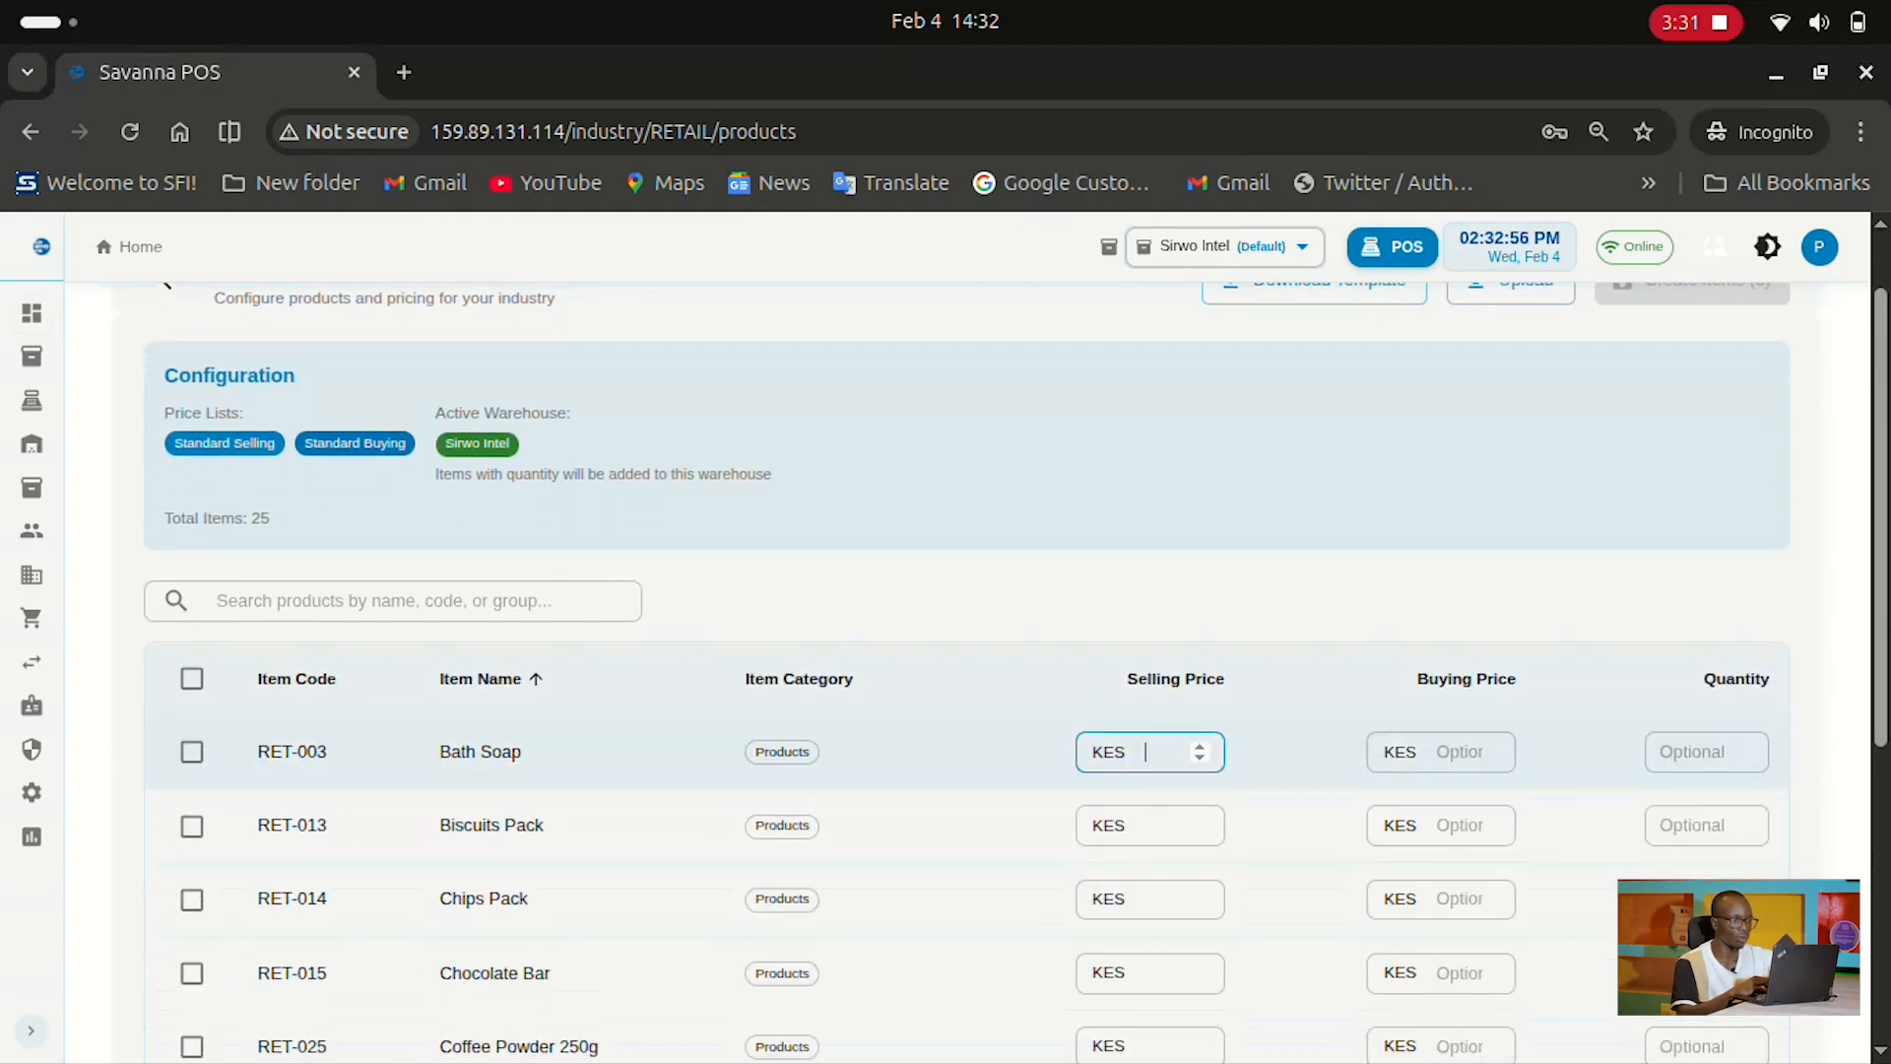
Give Bath Soap a selling price of 120, buying price 80, and quantity 40
{"action": "type", "text": "120"}
{"action": "key", "text": "Tab"}
{"action": "type", "text": "80"}
{"action": "key", "text": "Tab"}
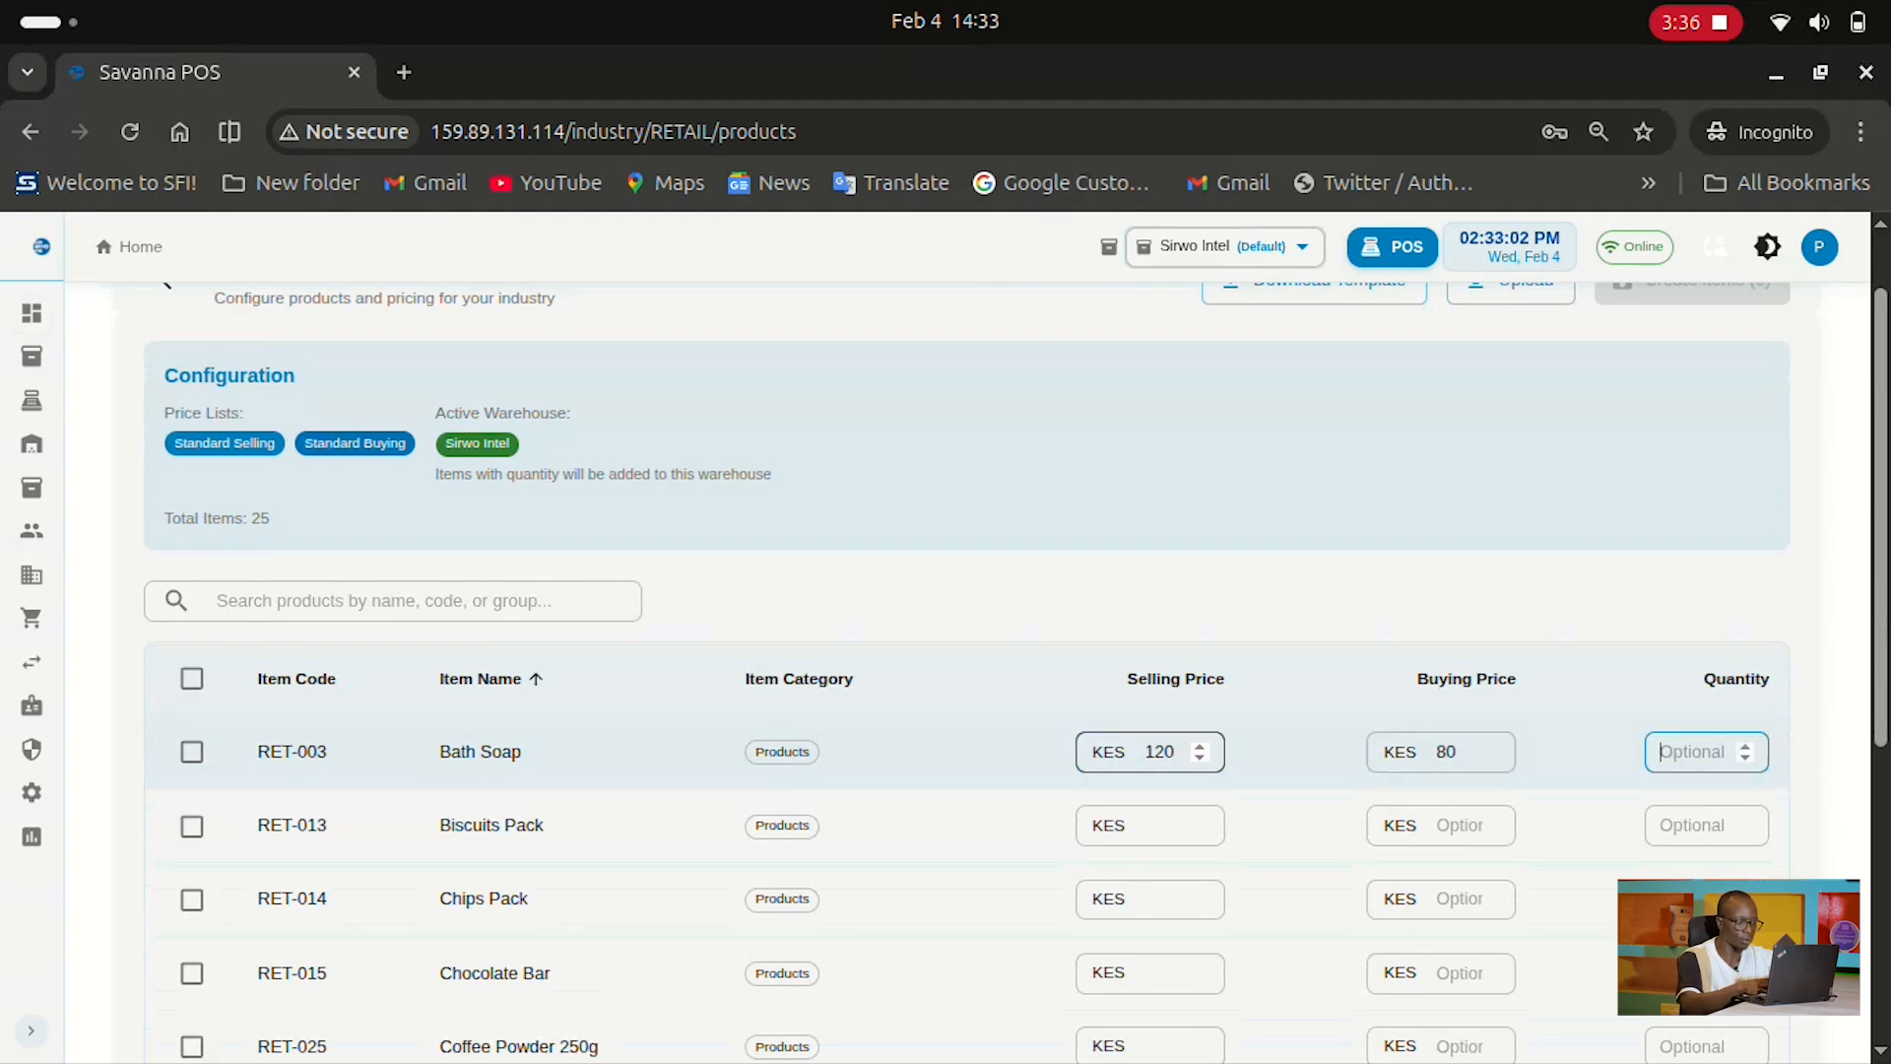
{"action": "type", "text": "40"}
Give Biscuits Pack a selling price of 50, buying price 40, and quantity 40
{"action": "left_click", "coordinate": [1151, 825]}
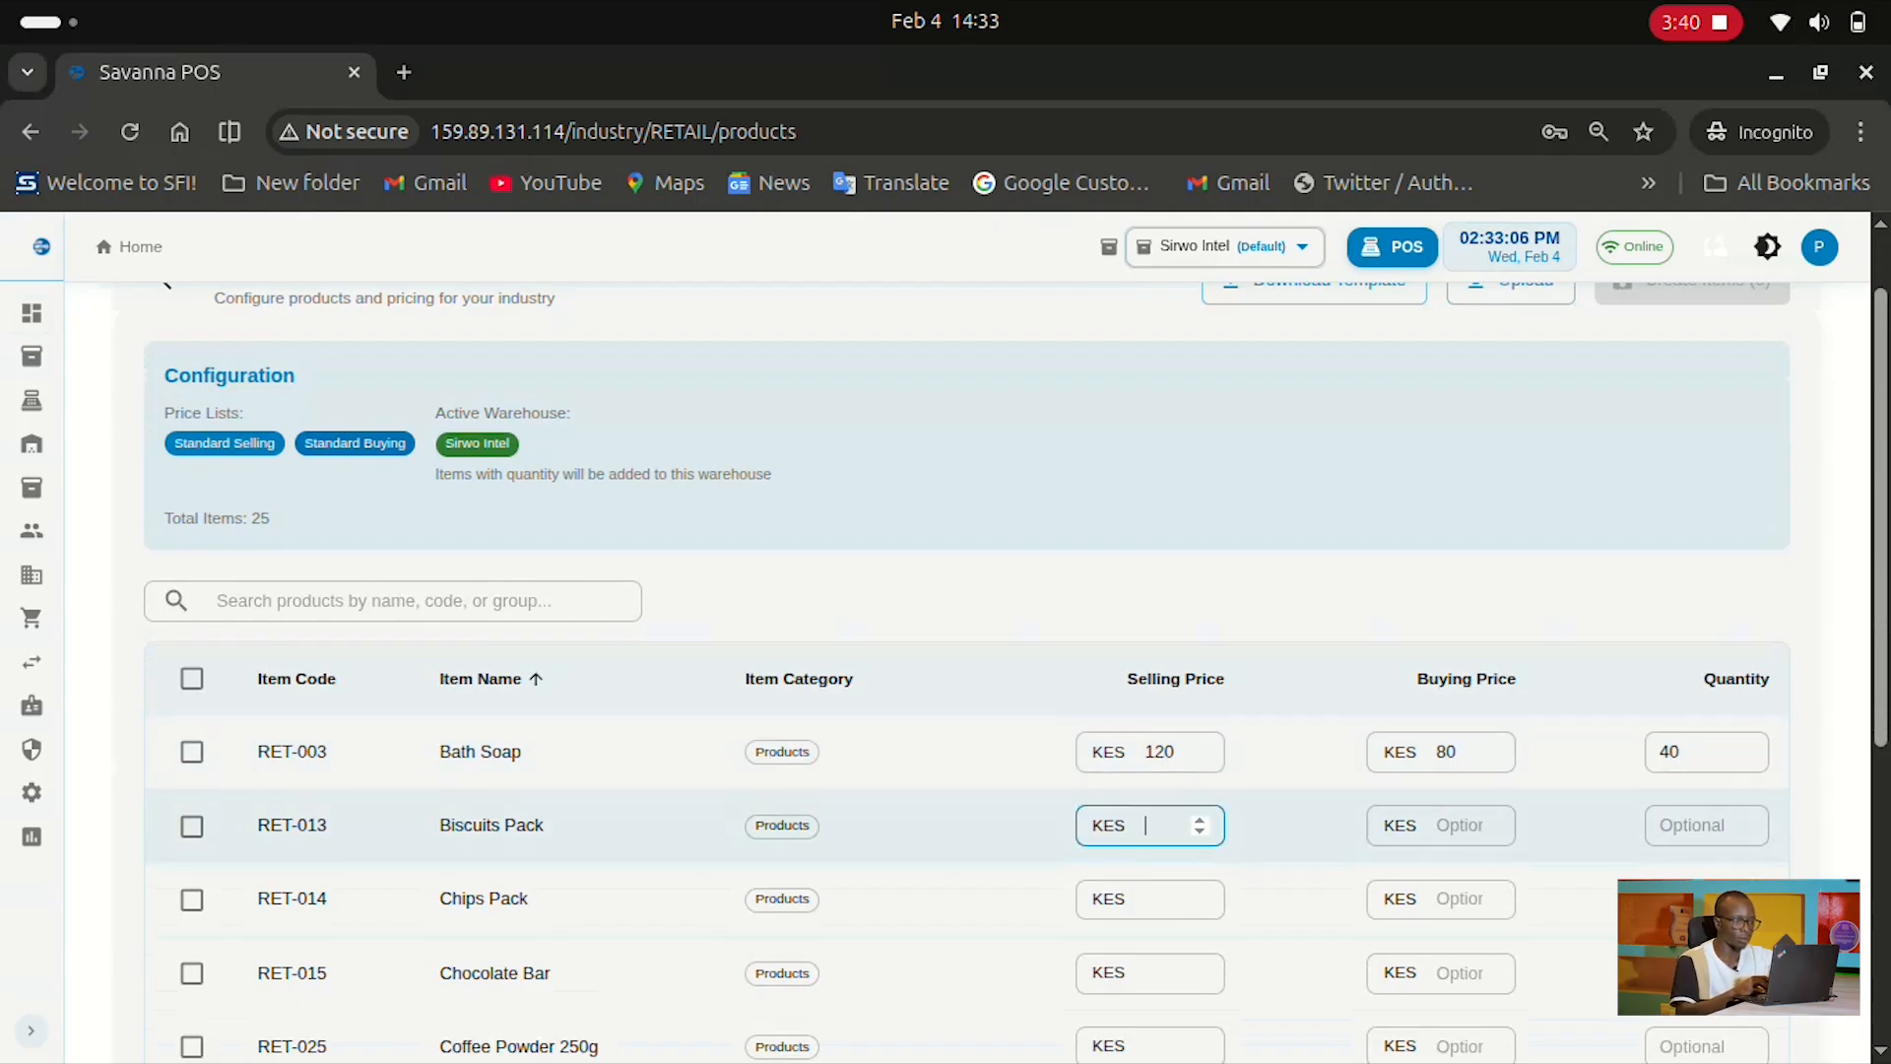
{"action": "type", "text": "50"}
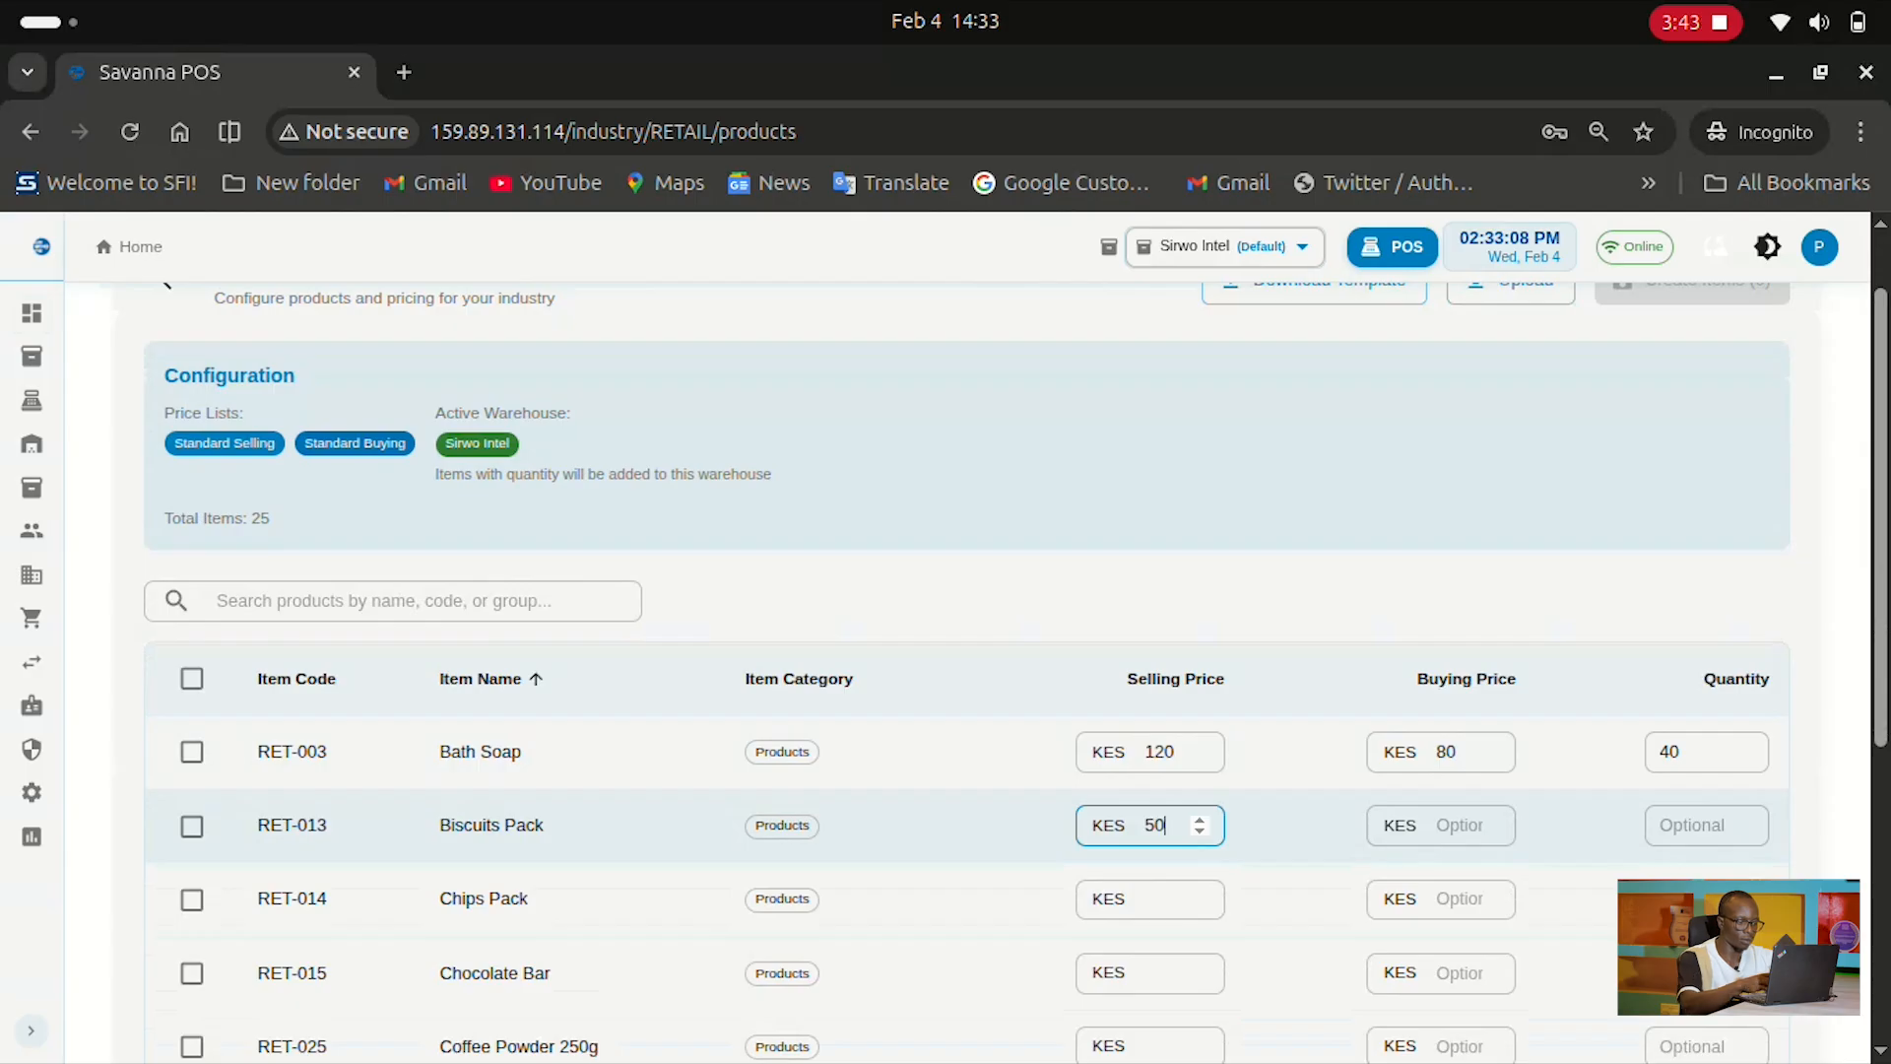
{"action": "key", "text": "Tab"}
{"action": "type", "text": "40"}
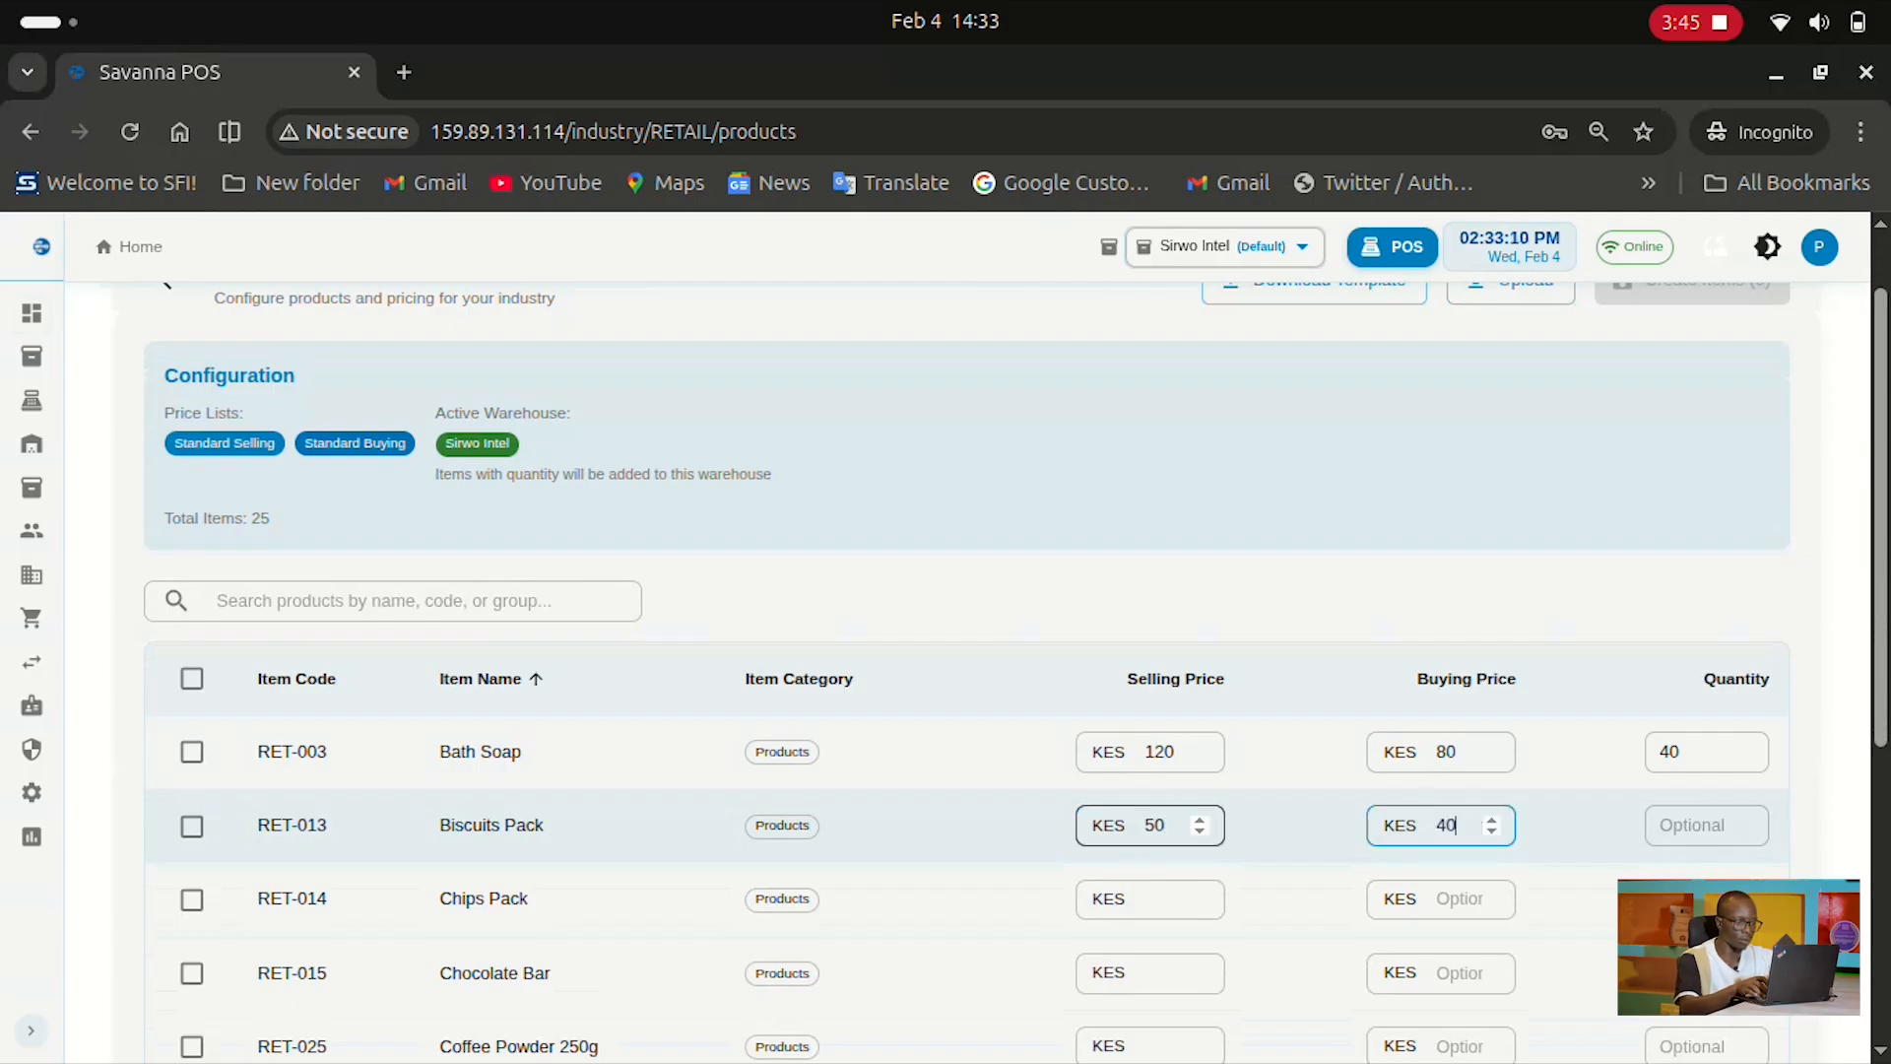
{"action": "left_click", "coordinate": [1166, 825]}
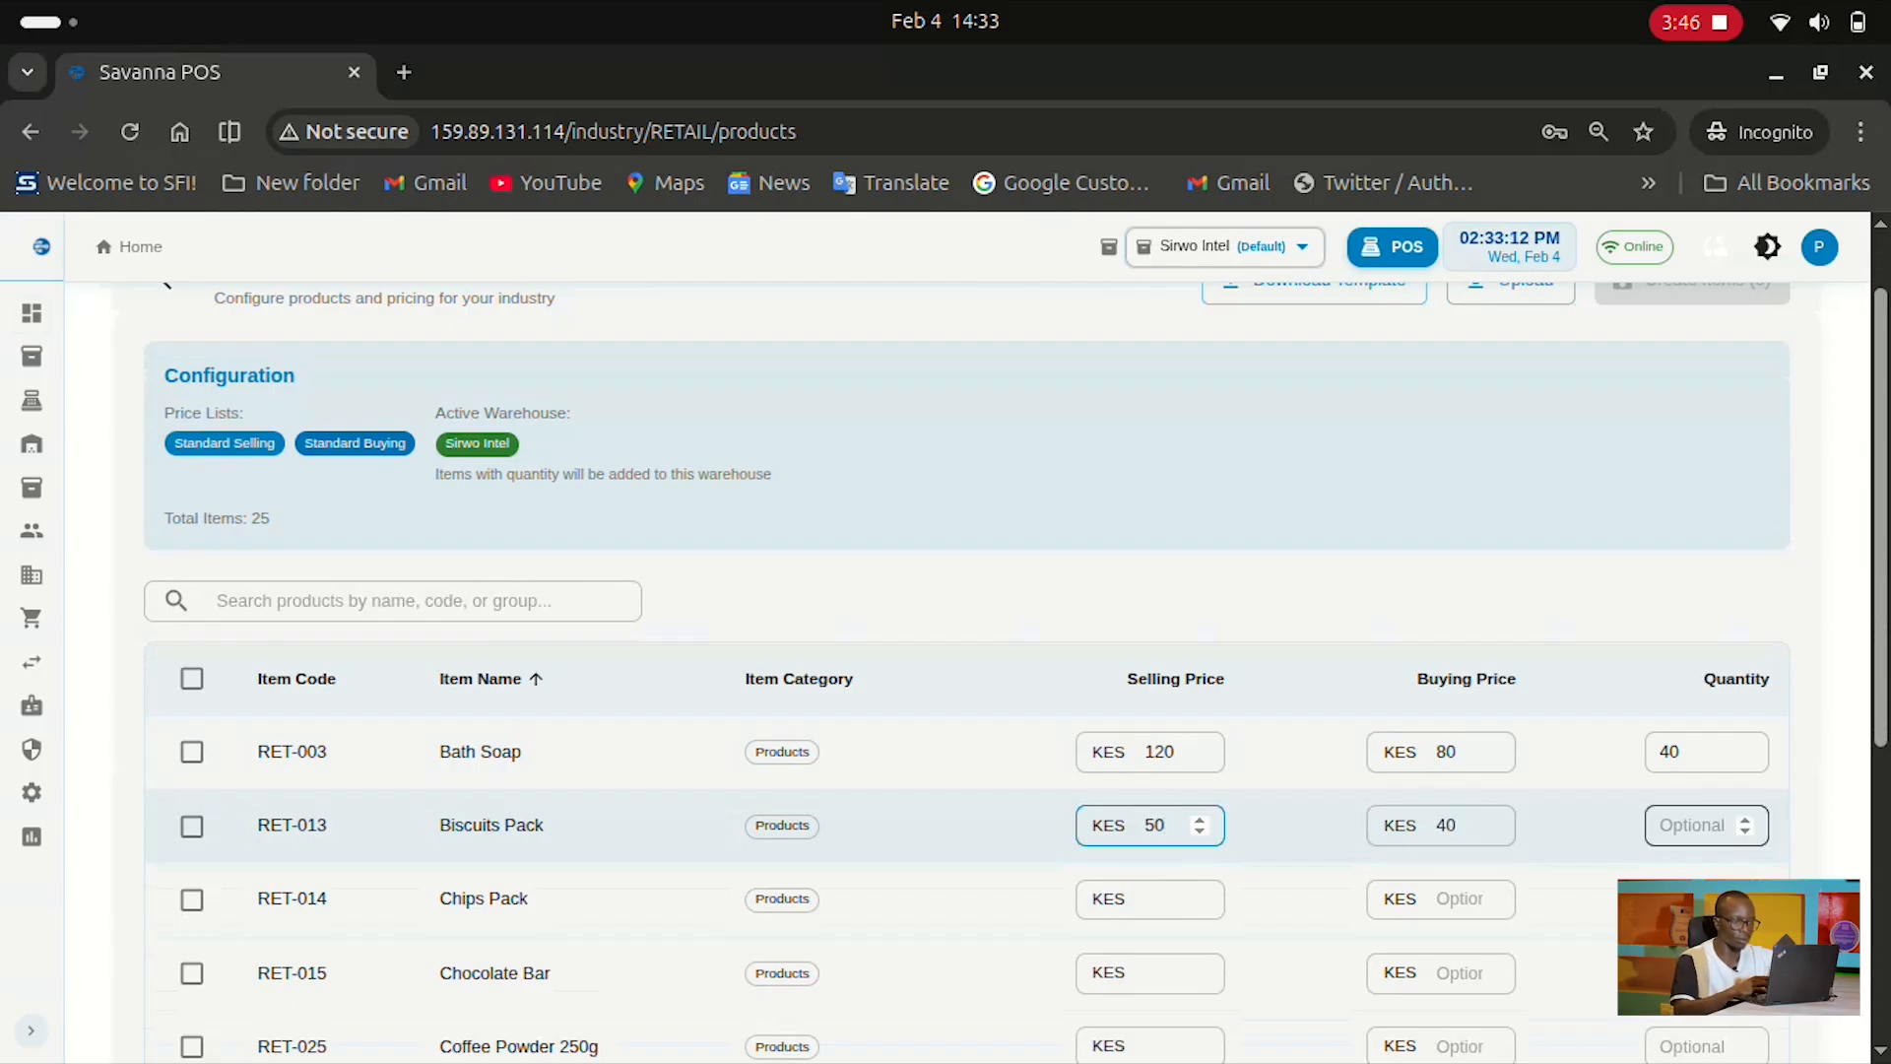
{"action": "left_click", "coordinate": [1692, 826]}
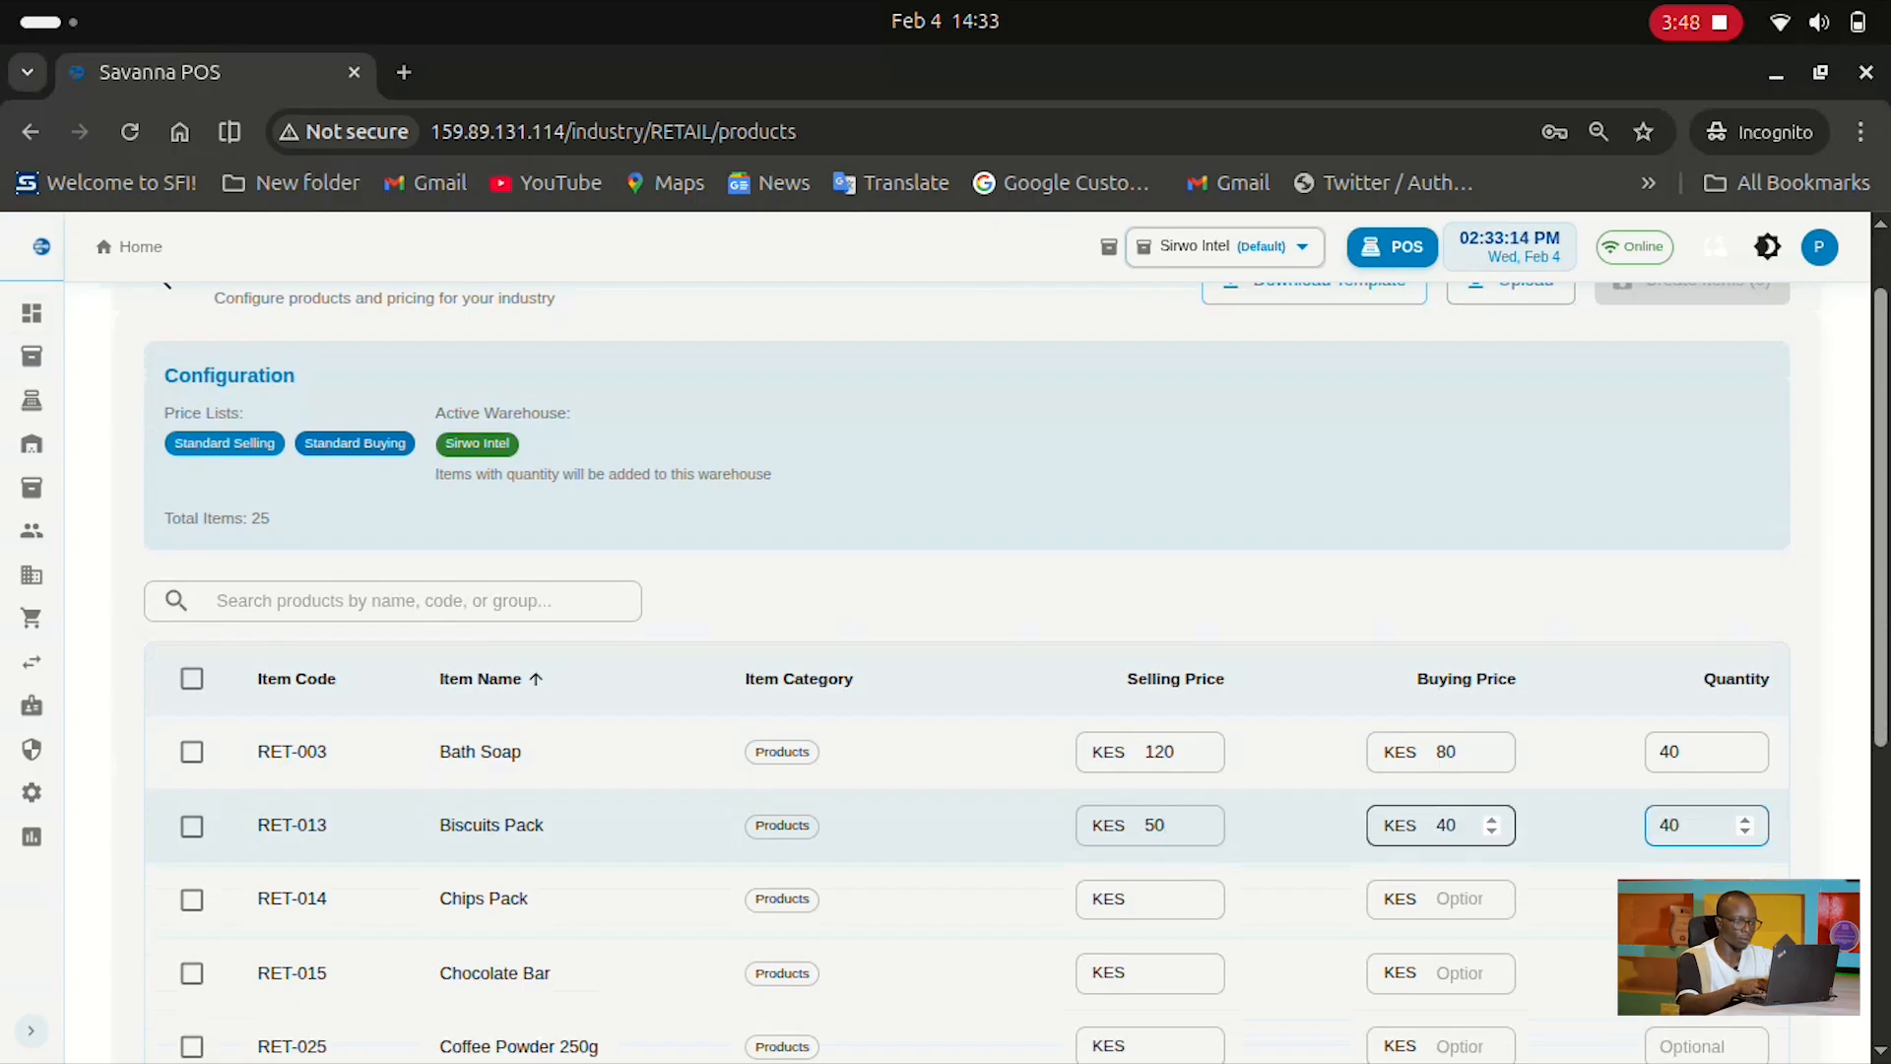
Select the Bath Soap and Biscuits Pack rows and create both items
{"action": "left_click", "coordinate": [193, 752]}
{"action": "left_click", "coordinate": [192, 825]}
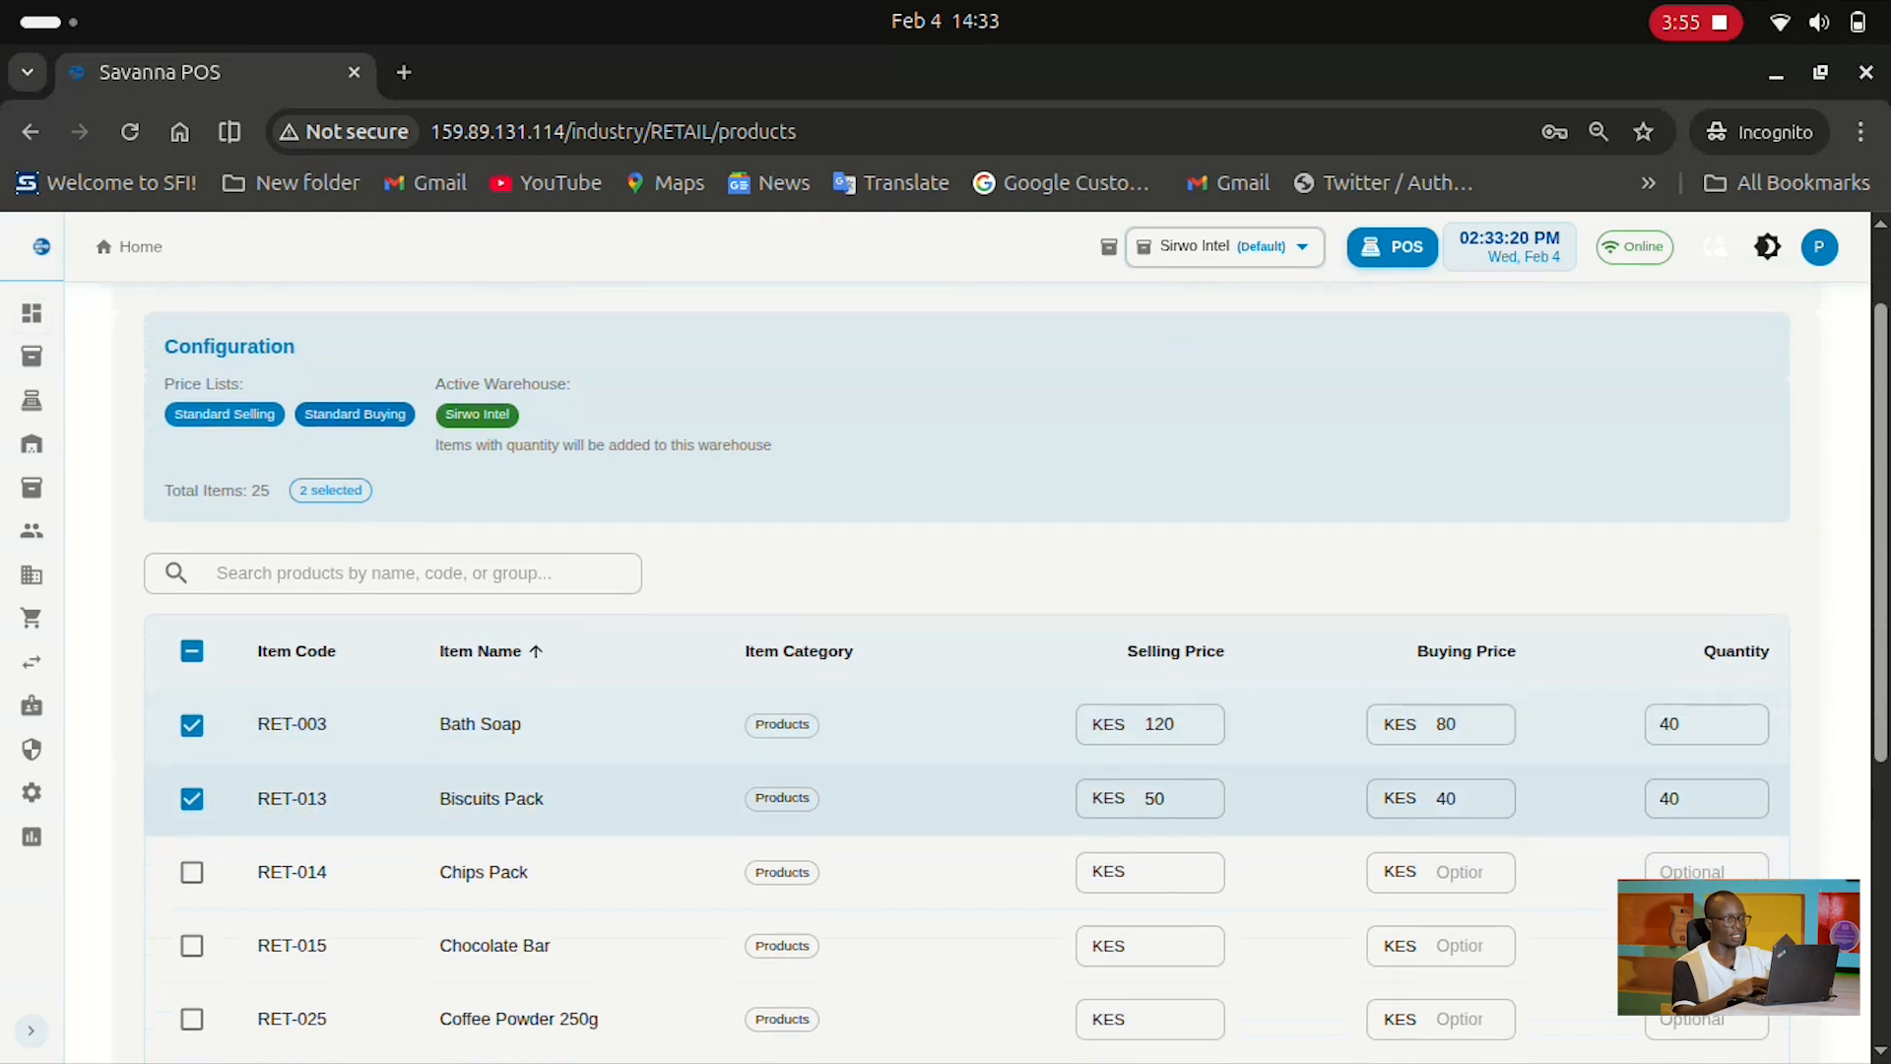
{"action": "scroll", "coordinate": [1017, 672], "scroll_direction": "up", "scroll_amount": 1}
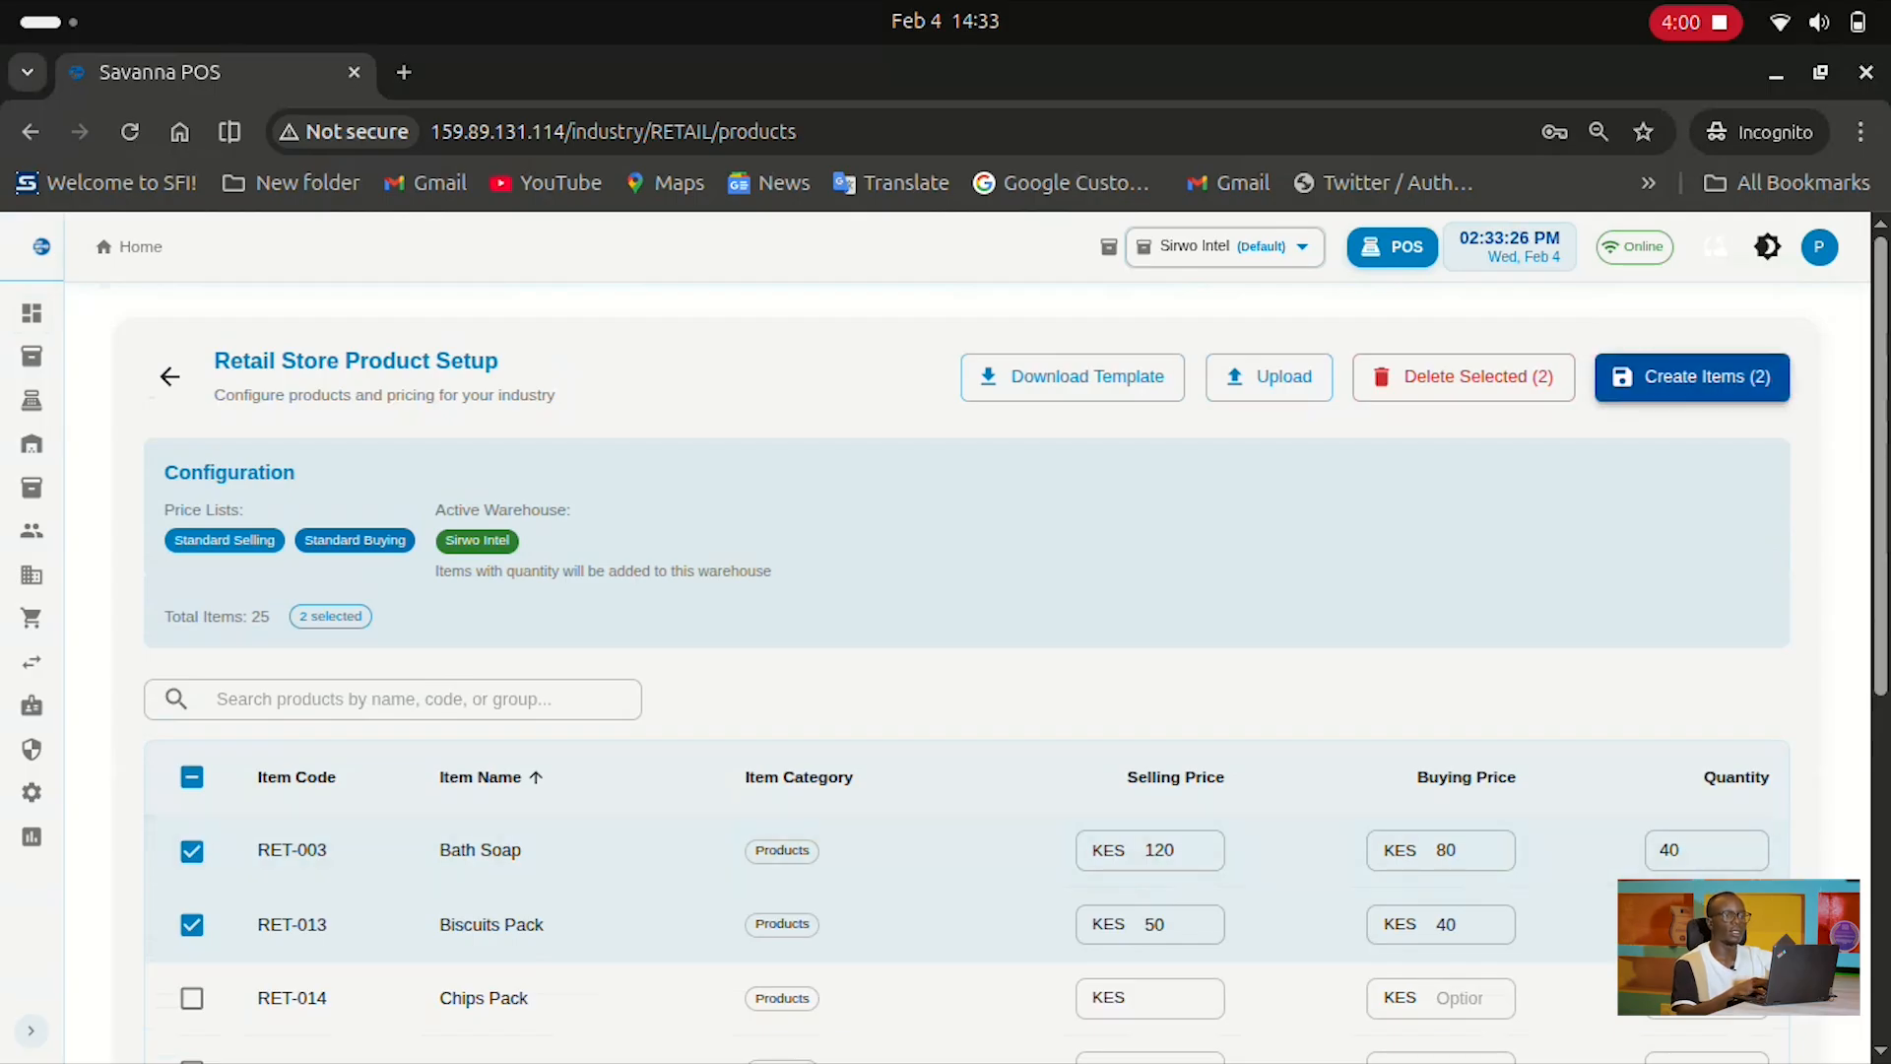
{"action": "left_click", "coordinate": [1692, 376]}
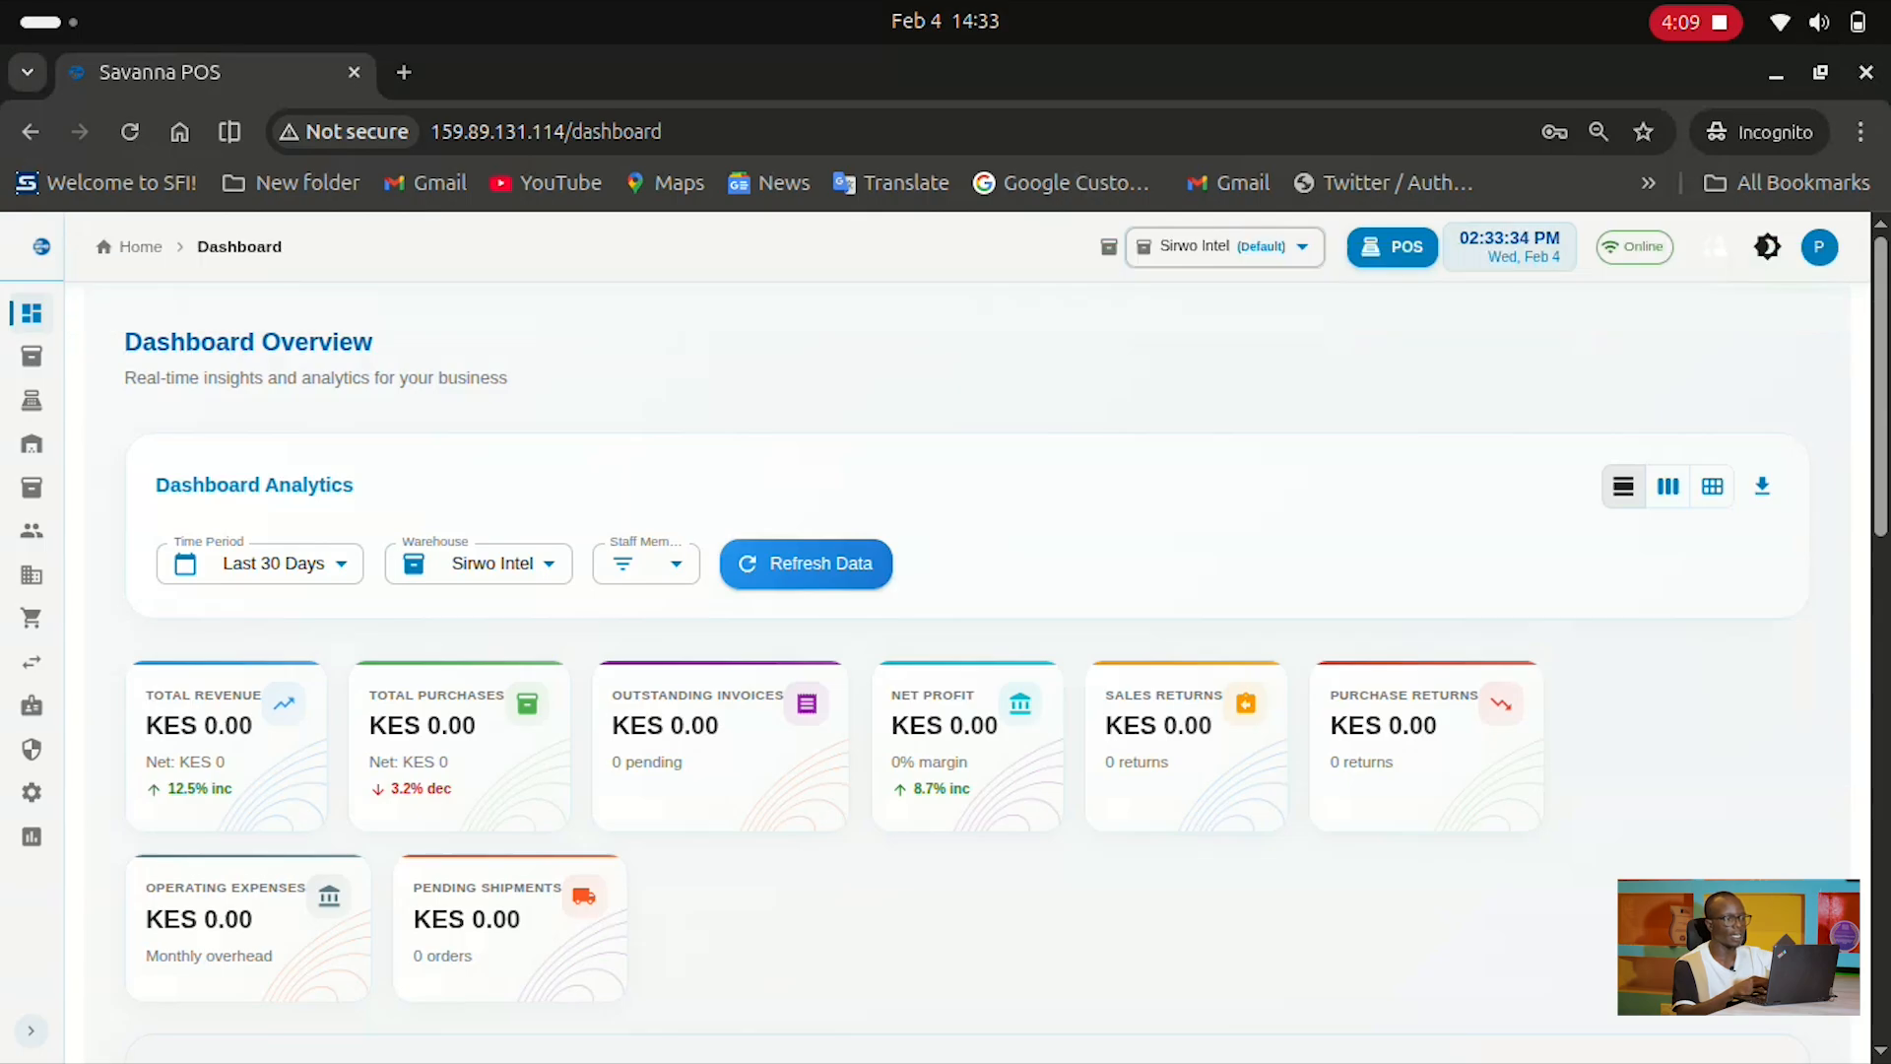
Scroll through the dashboard's analytics cards, sales chart, outstanding payments and stock alerts, all at zero
{"action": "scroll", "coordinate": [957, 679], "scroll_direction": "down", "scroll_amount": 2}
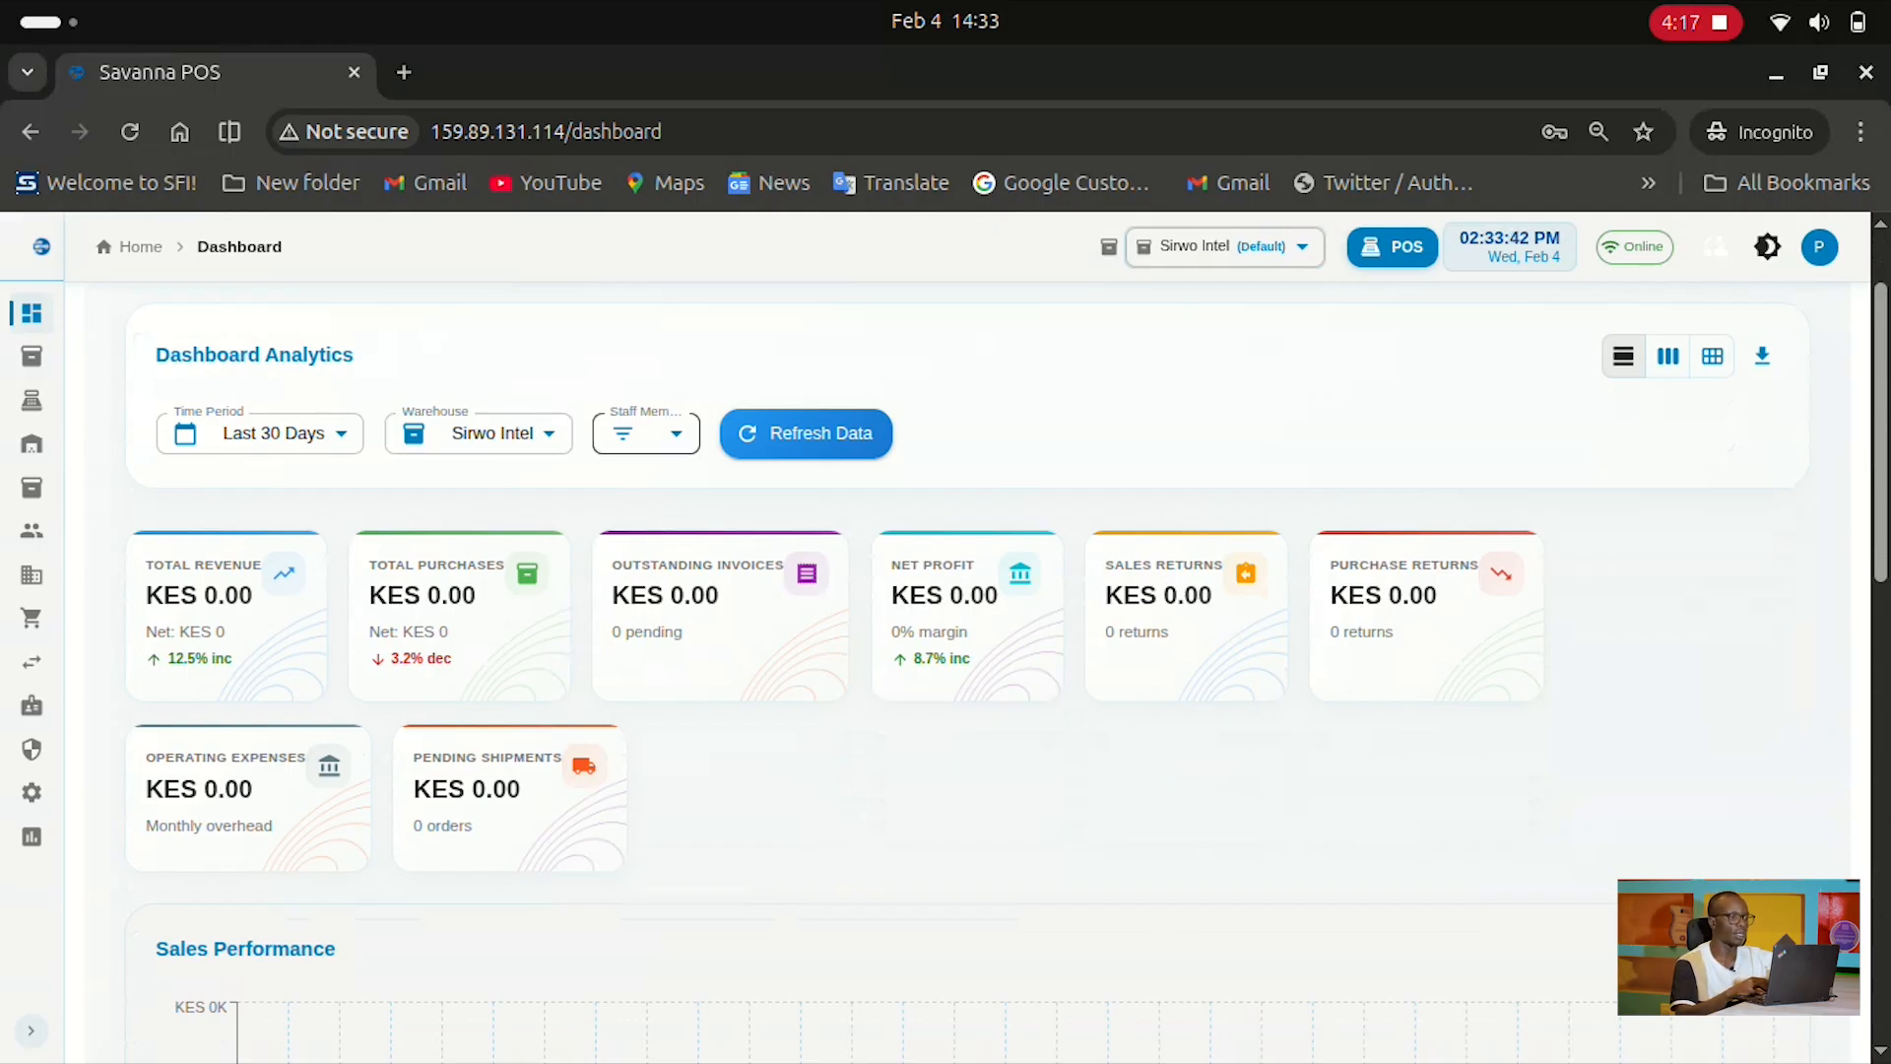
{"action": "scroll", "coordinate": [966, 640], "scroll_direction": "down", "scroll_amount": 1}
{"action": "scroll", "coordinate": [966, 641], "scroll_direction": "down", "scroll_amount": 1}
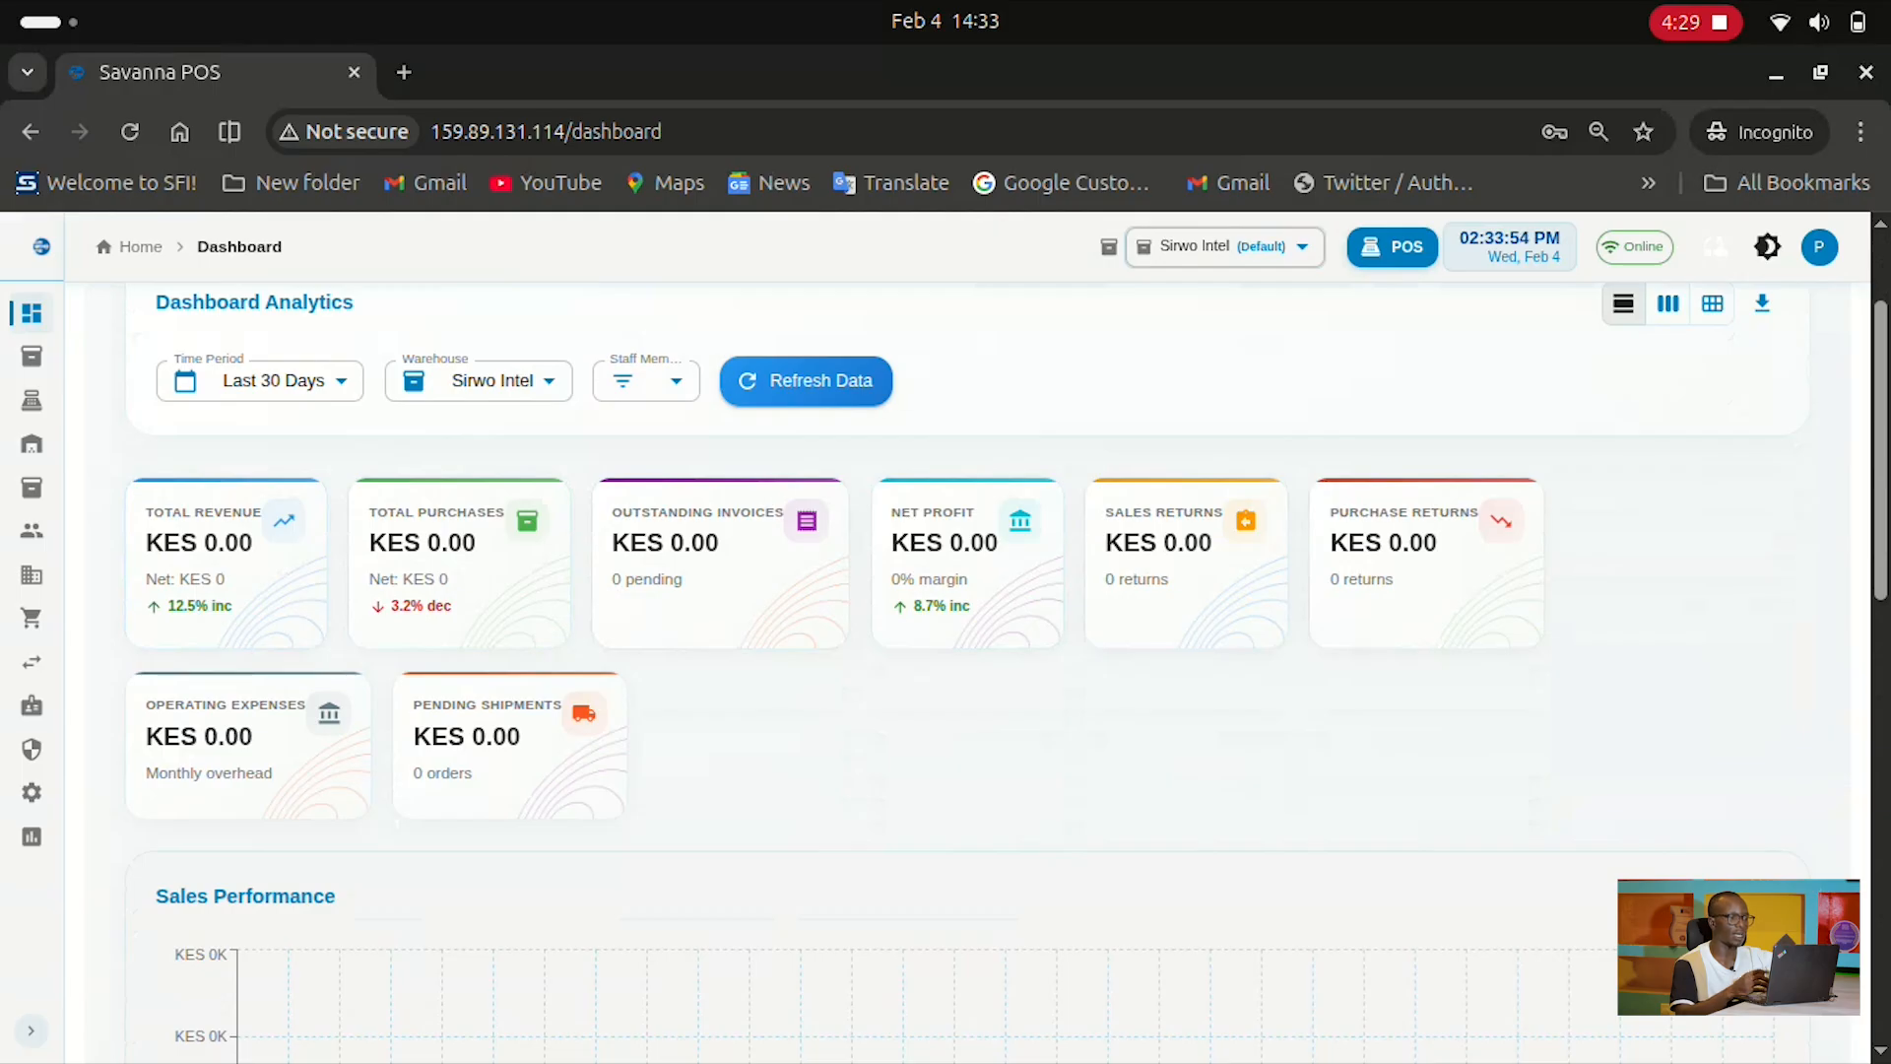
{"action": "scroll", "coordinate": [946, 670], "scroll_direction": "down", "scroll_amount": 5}
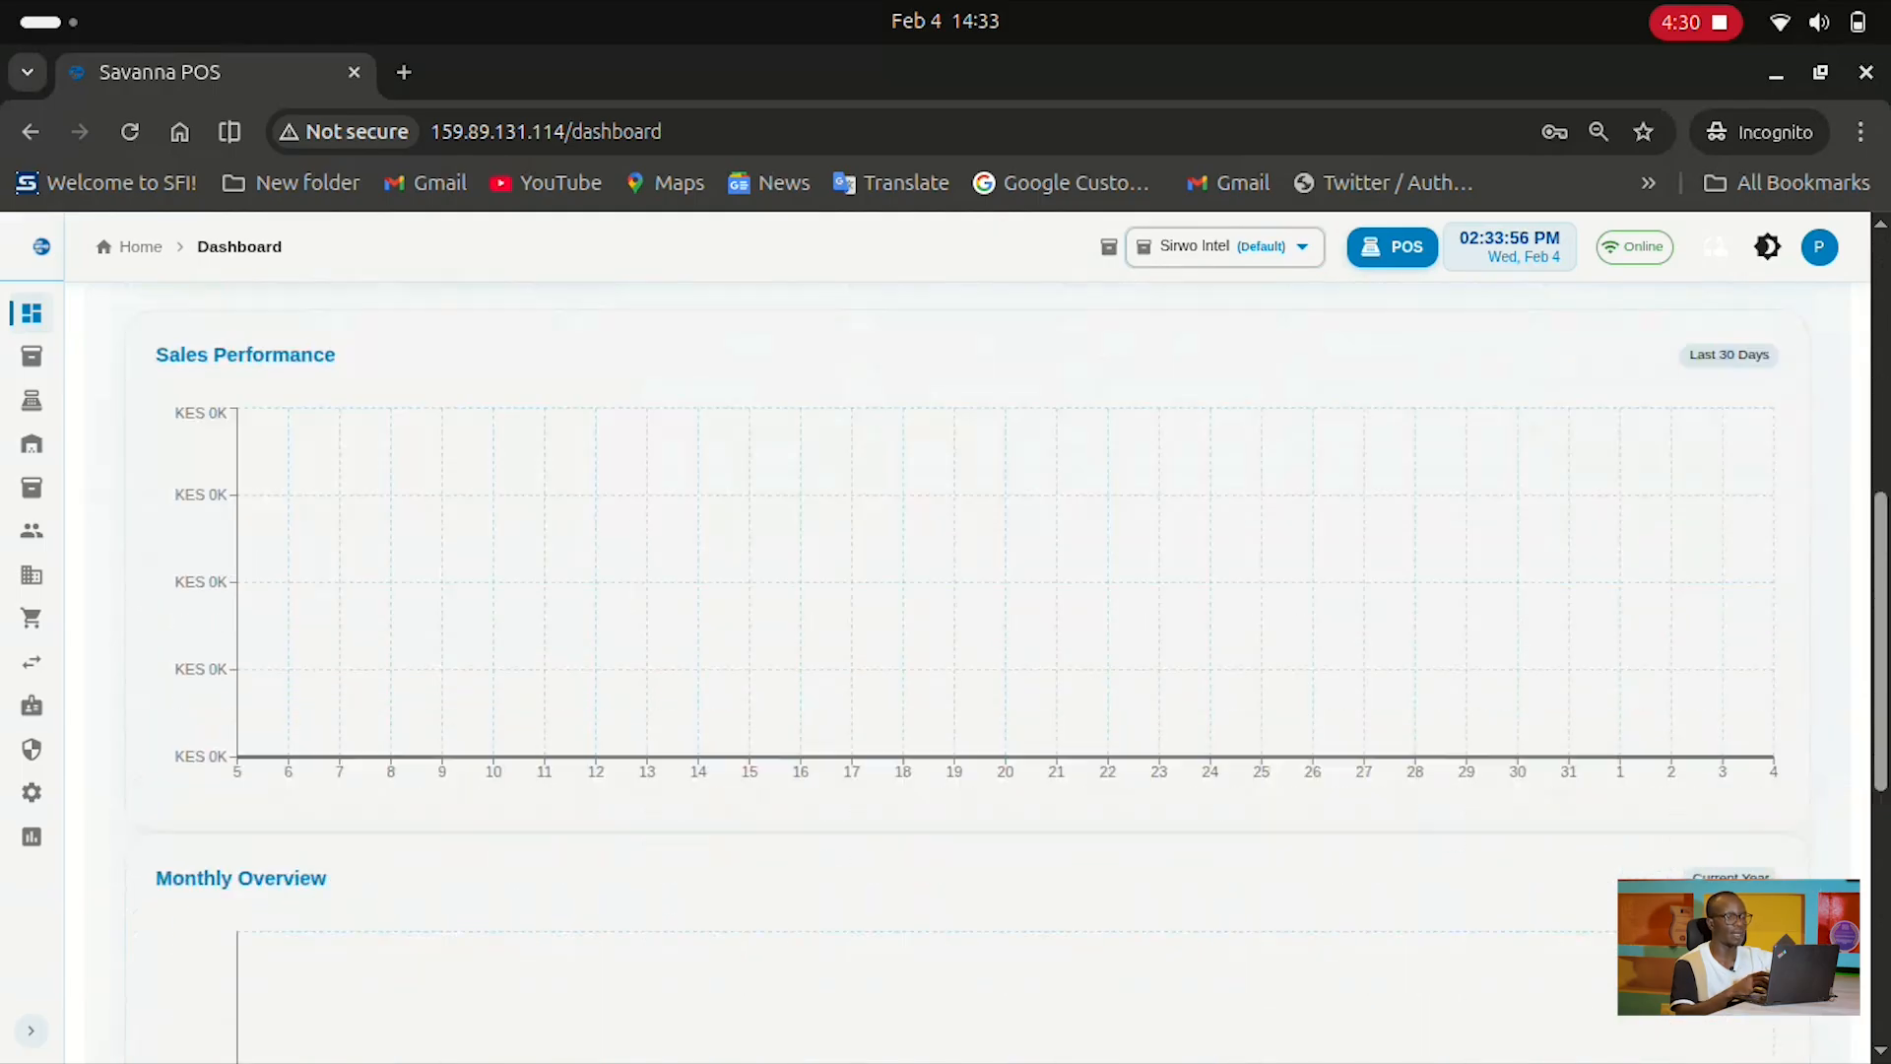
{"action": "scroll", "coordinate": [946, 670], "scroll_direction": "down", "scroll_amount": 4}
{"action": "scroll", "coordinate": [946, 670], "scroll_direction": "down", "scroll_amount": 3}
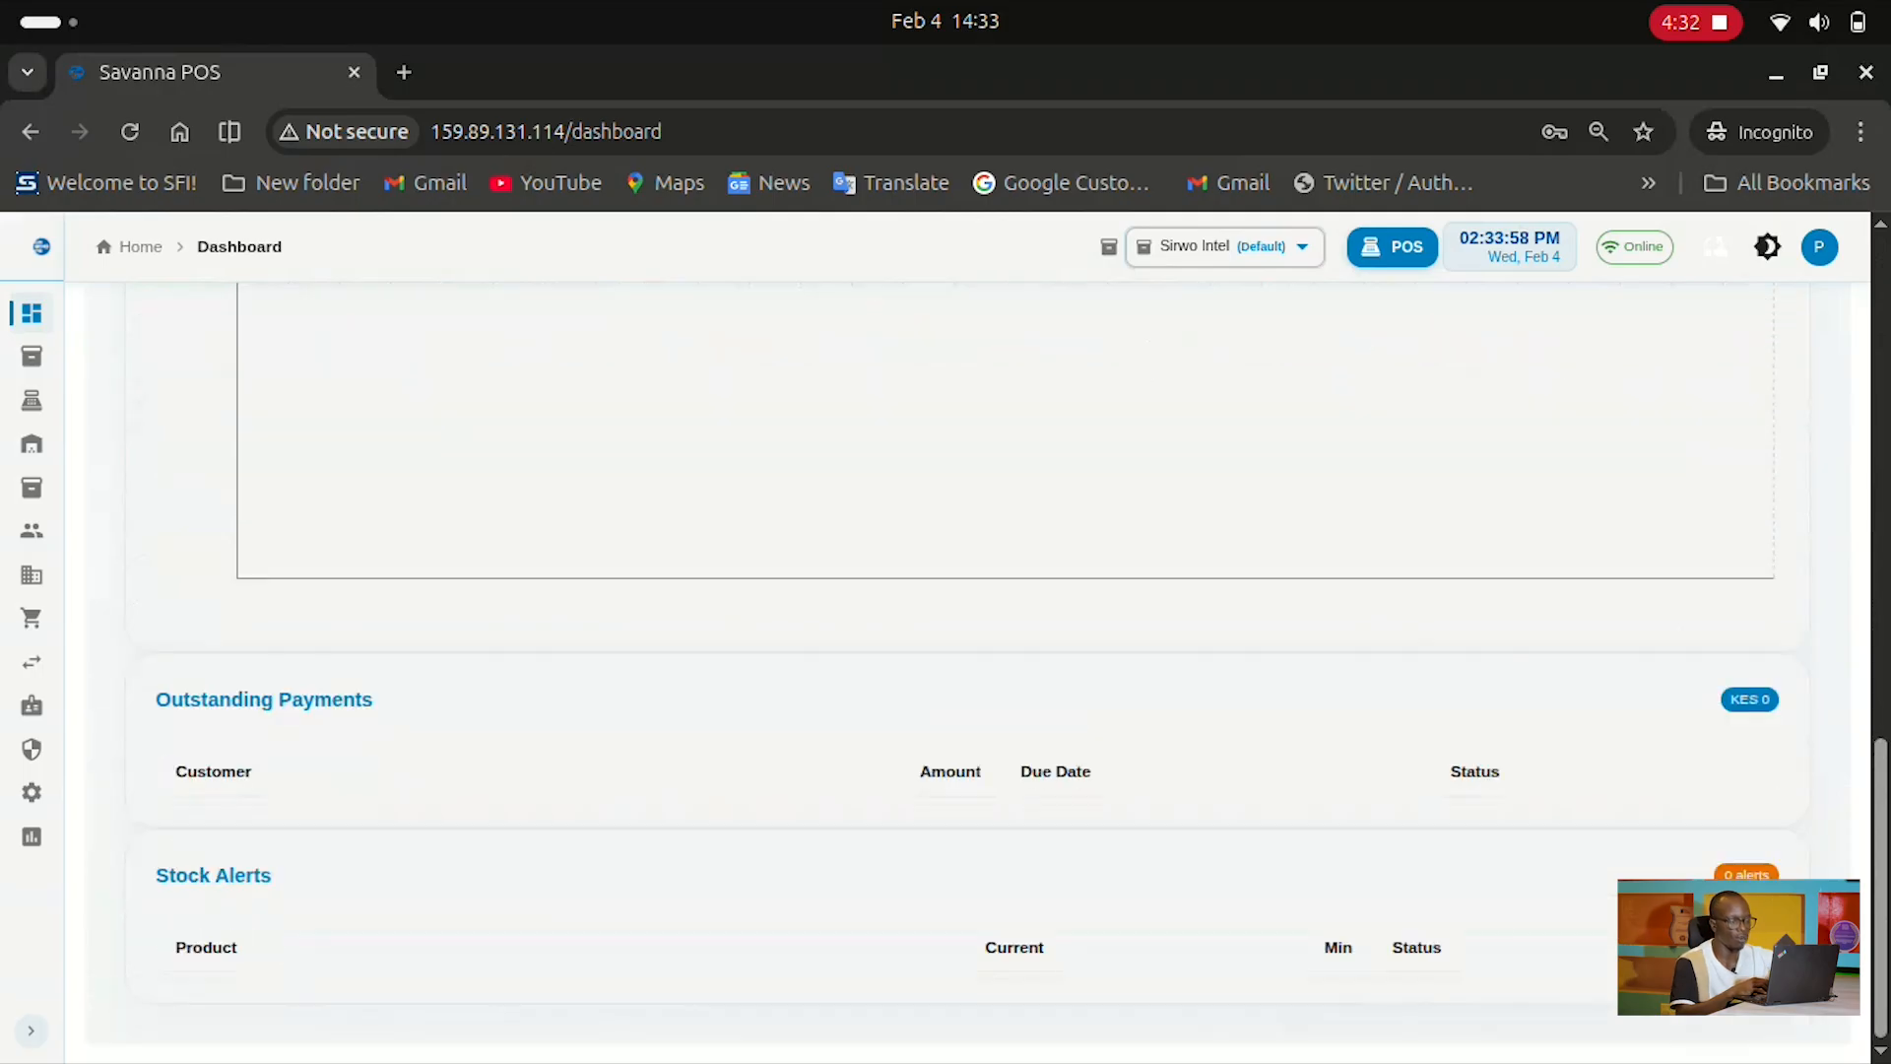
{"action": "scroll", "coordinate": [946, 670], "scroll_direction": "up", "scroll_amount": 12}
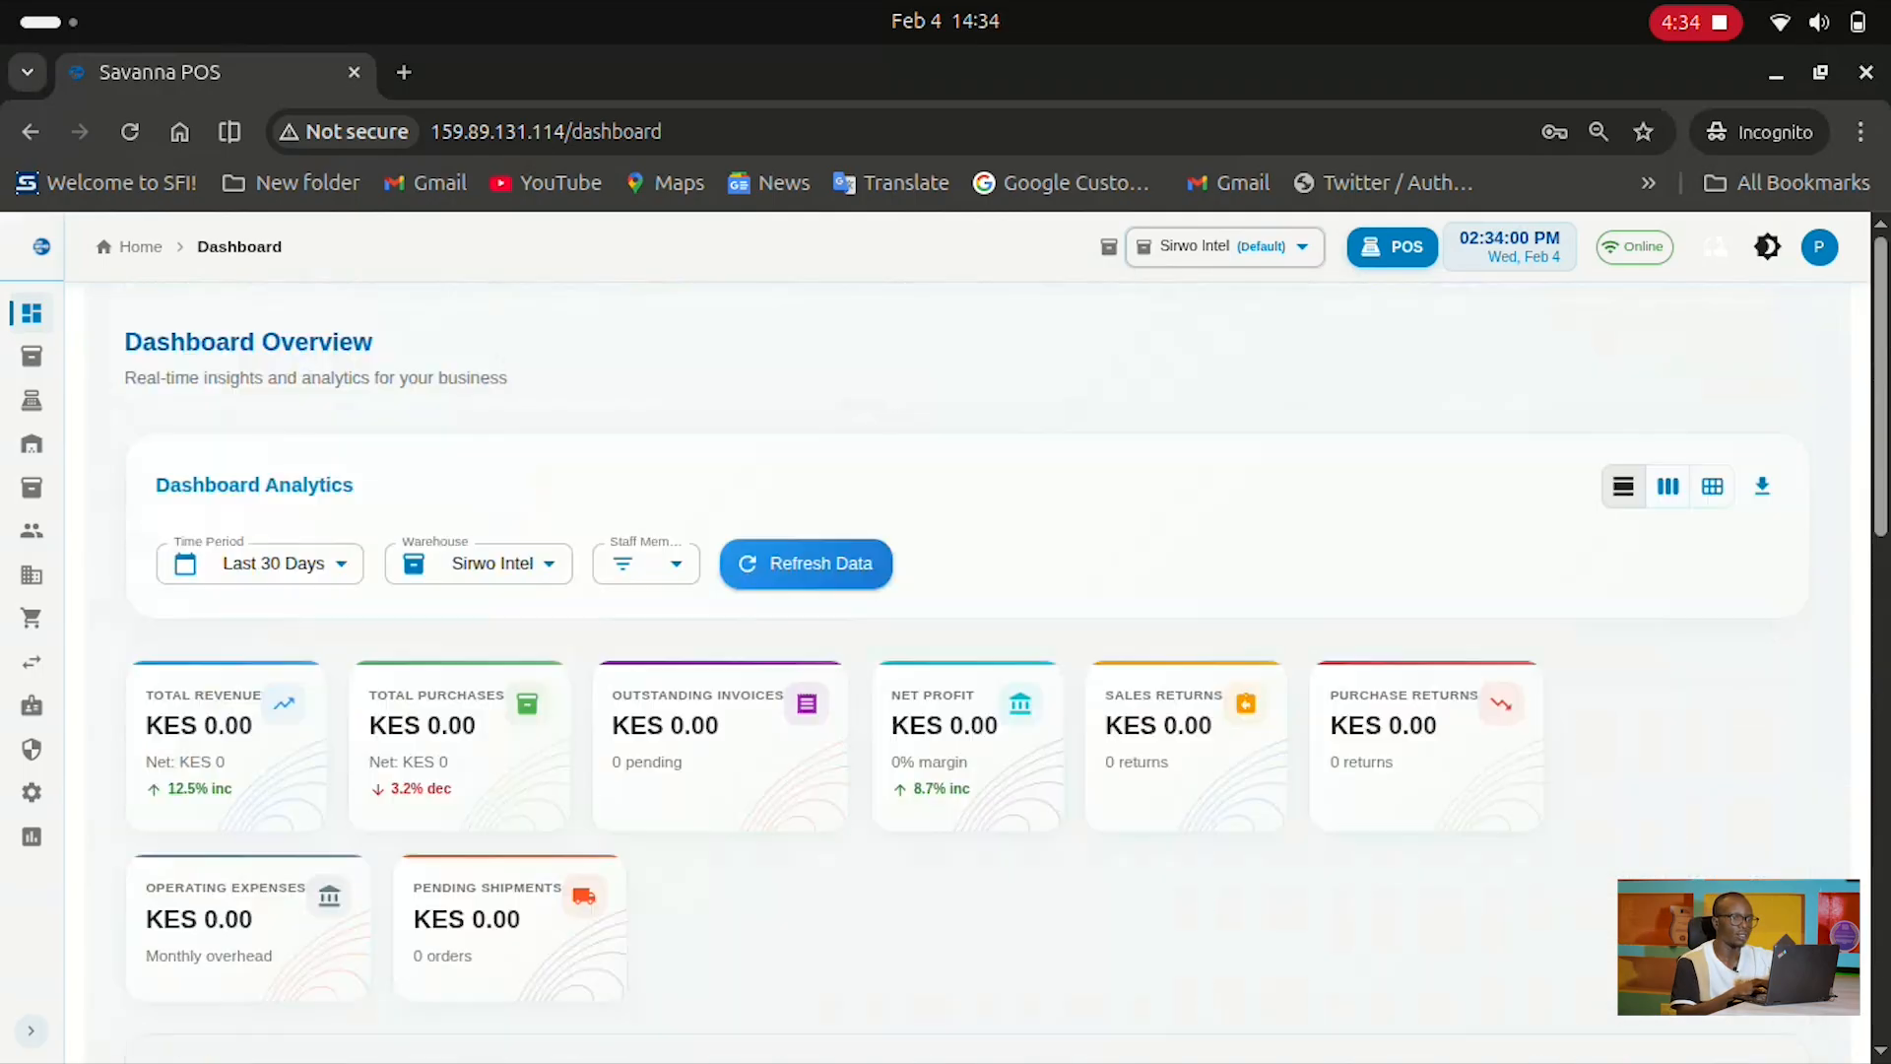
Open the product catalogue and inspect the Item Group, Brand, Type and Enabled filters without changing them
{"action": "mouse_move", "coordinate": [32, 619]}
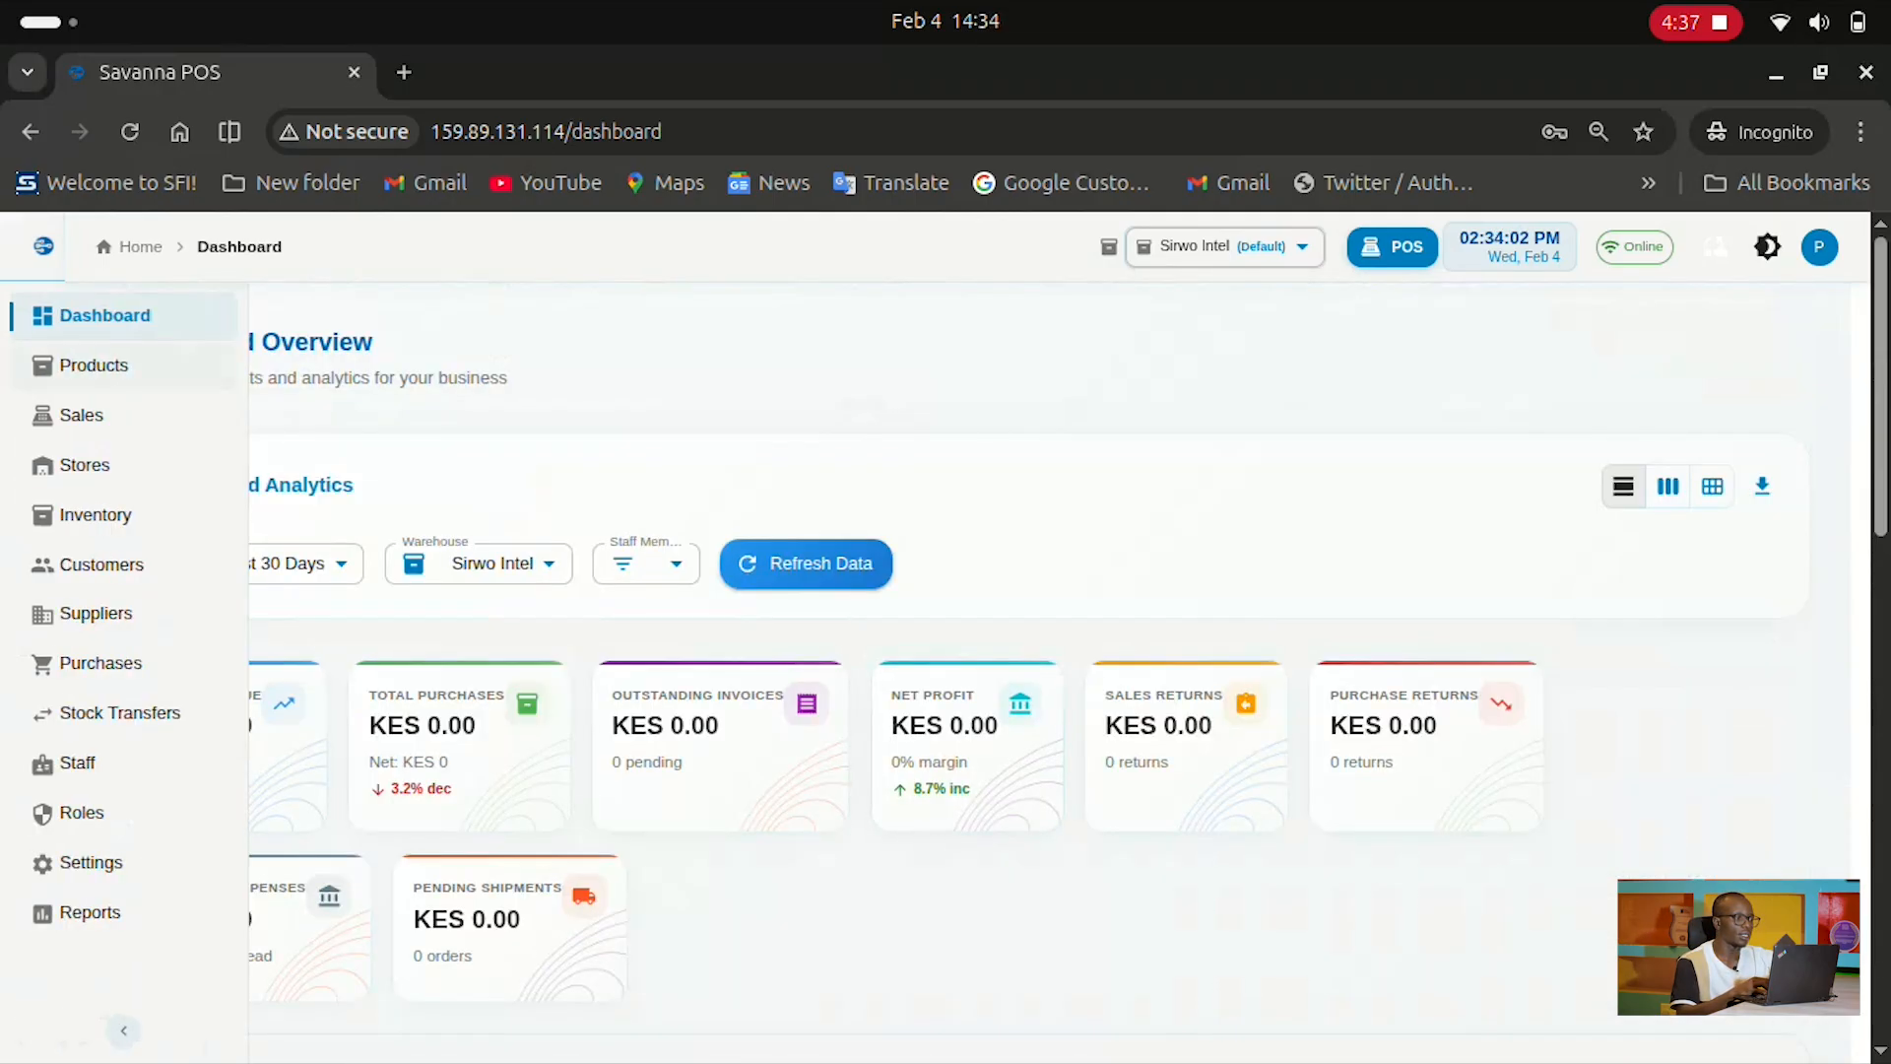
{"action": "left_click", "coordinate": [94, 365]}
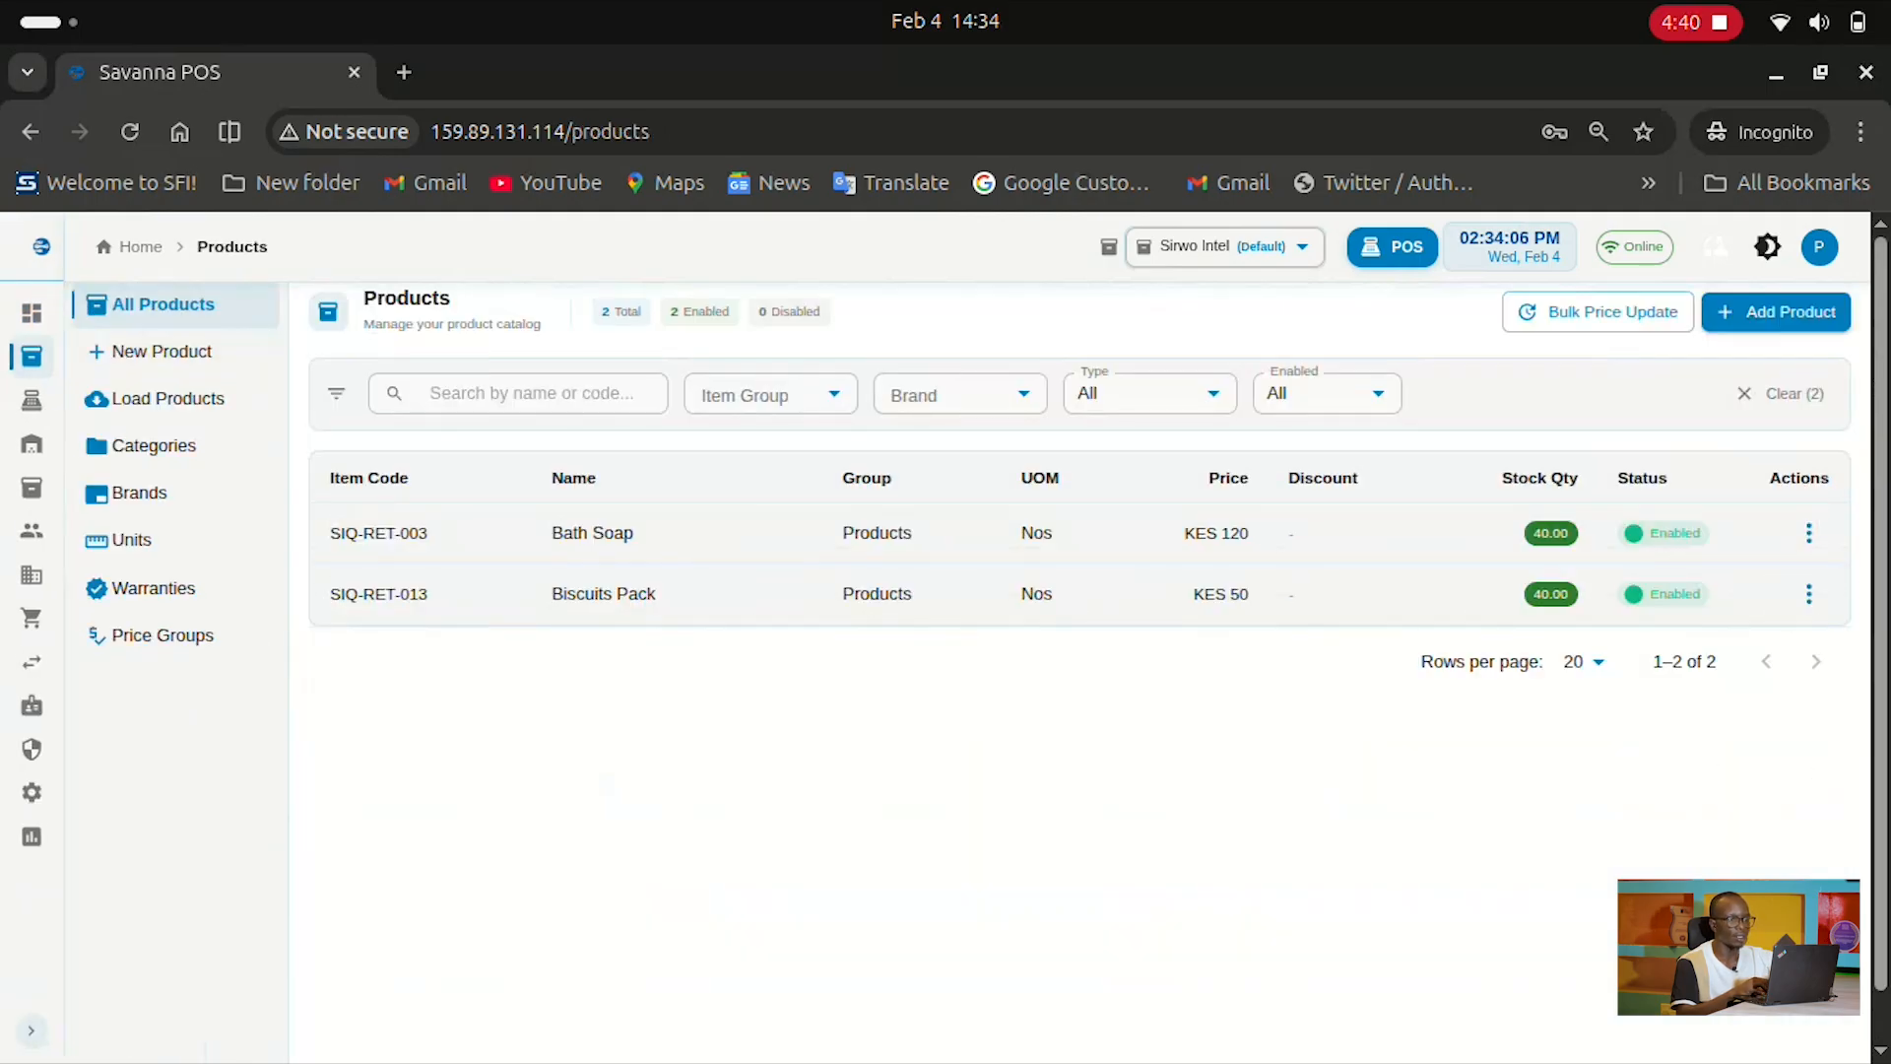
{"action": "left_click", "coordinate": [547, 393]}
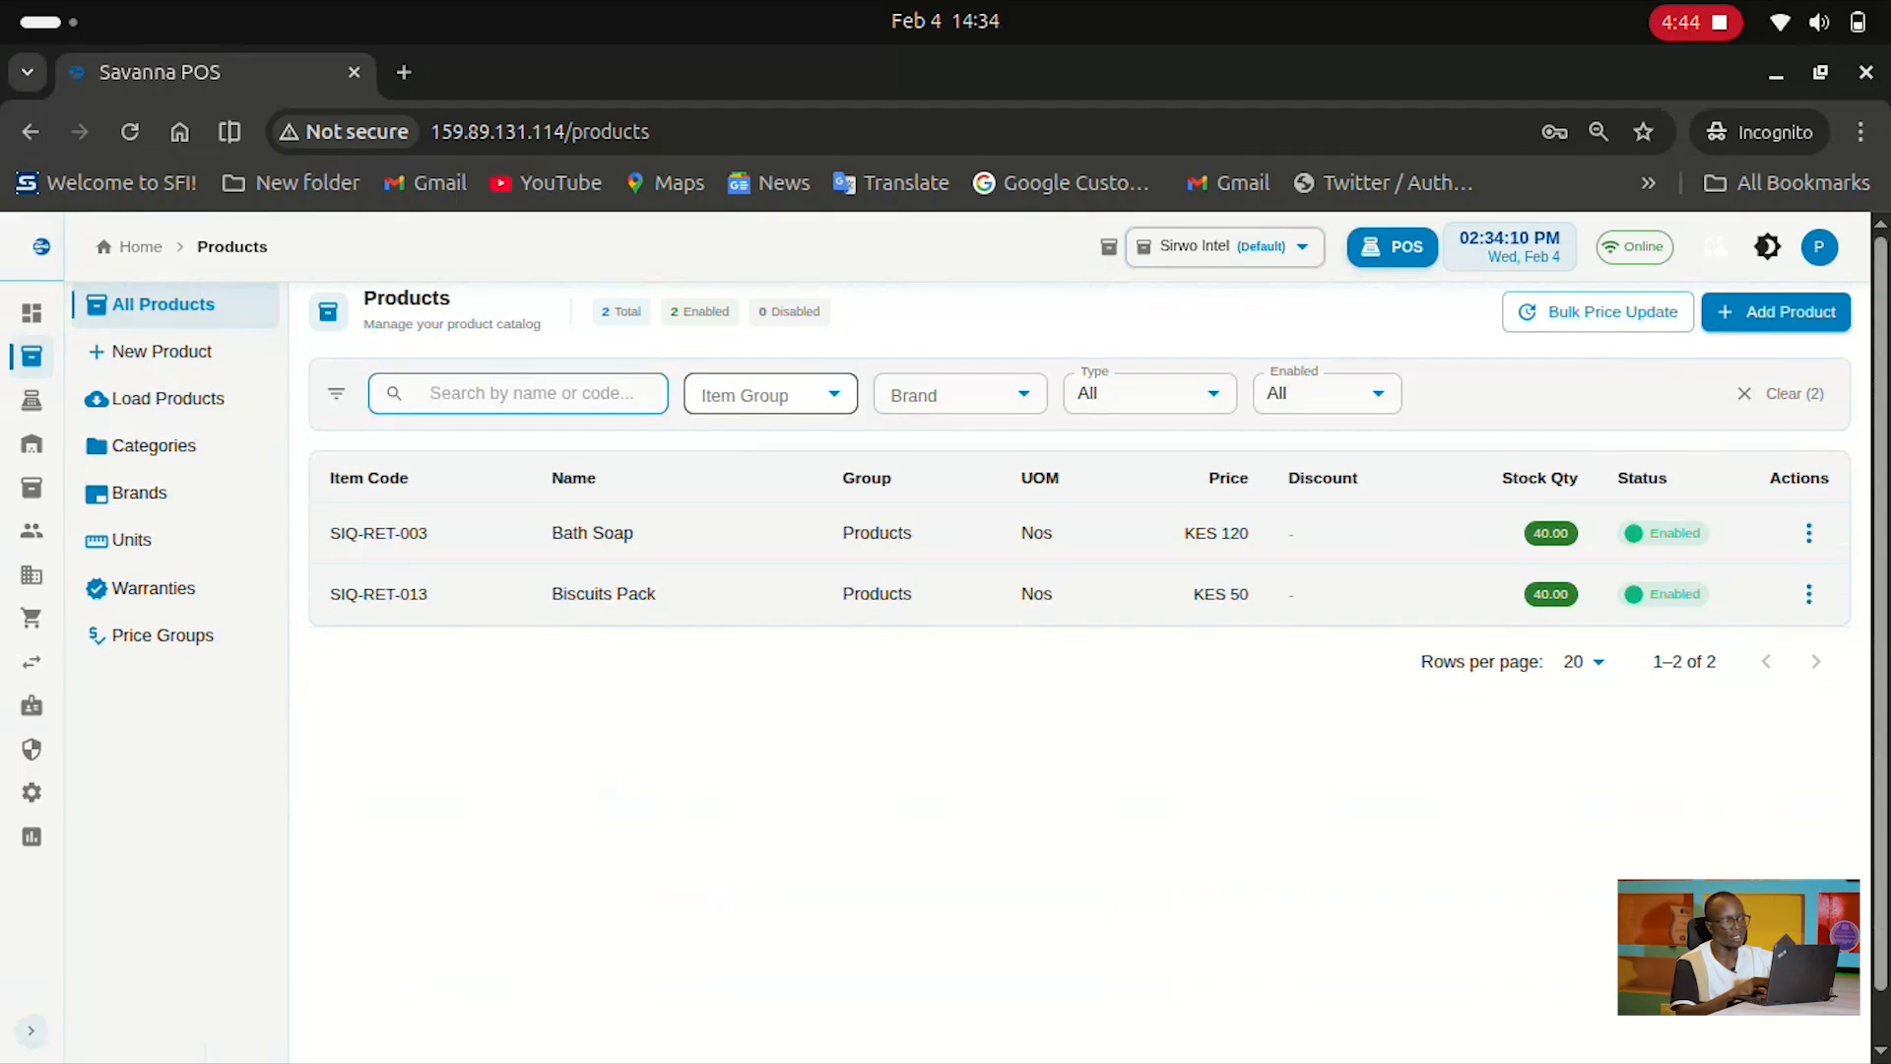
{"action": "left_click", "coordinate": [759, 394]}
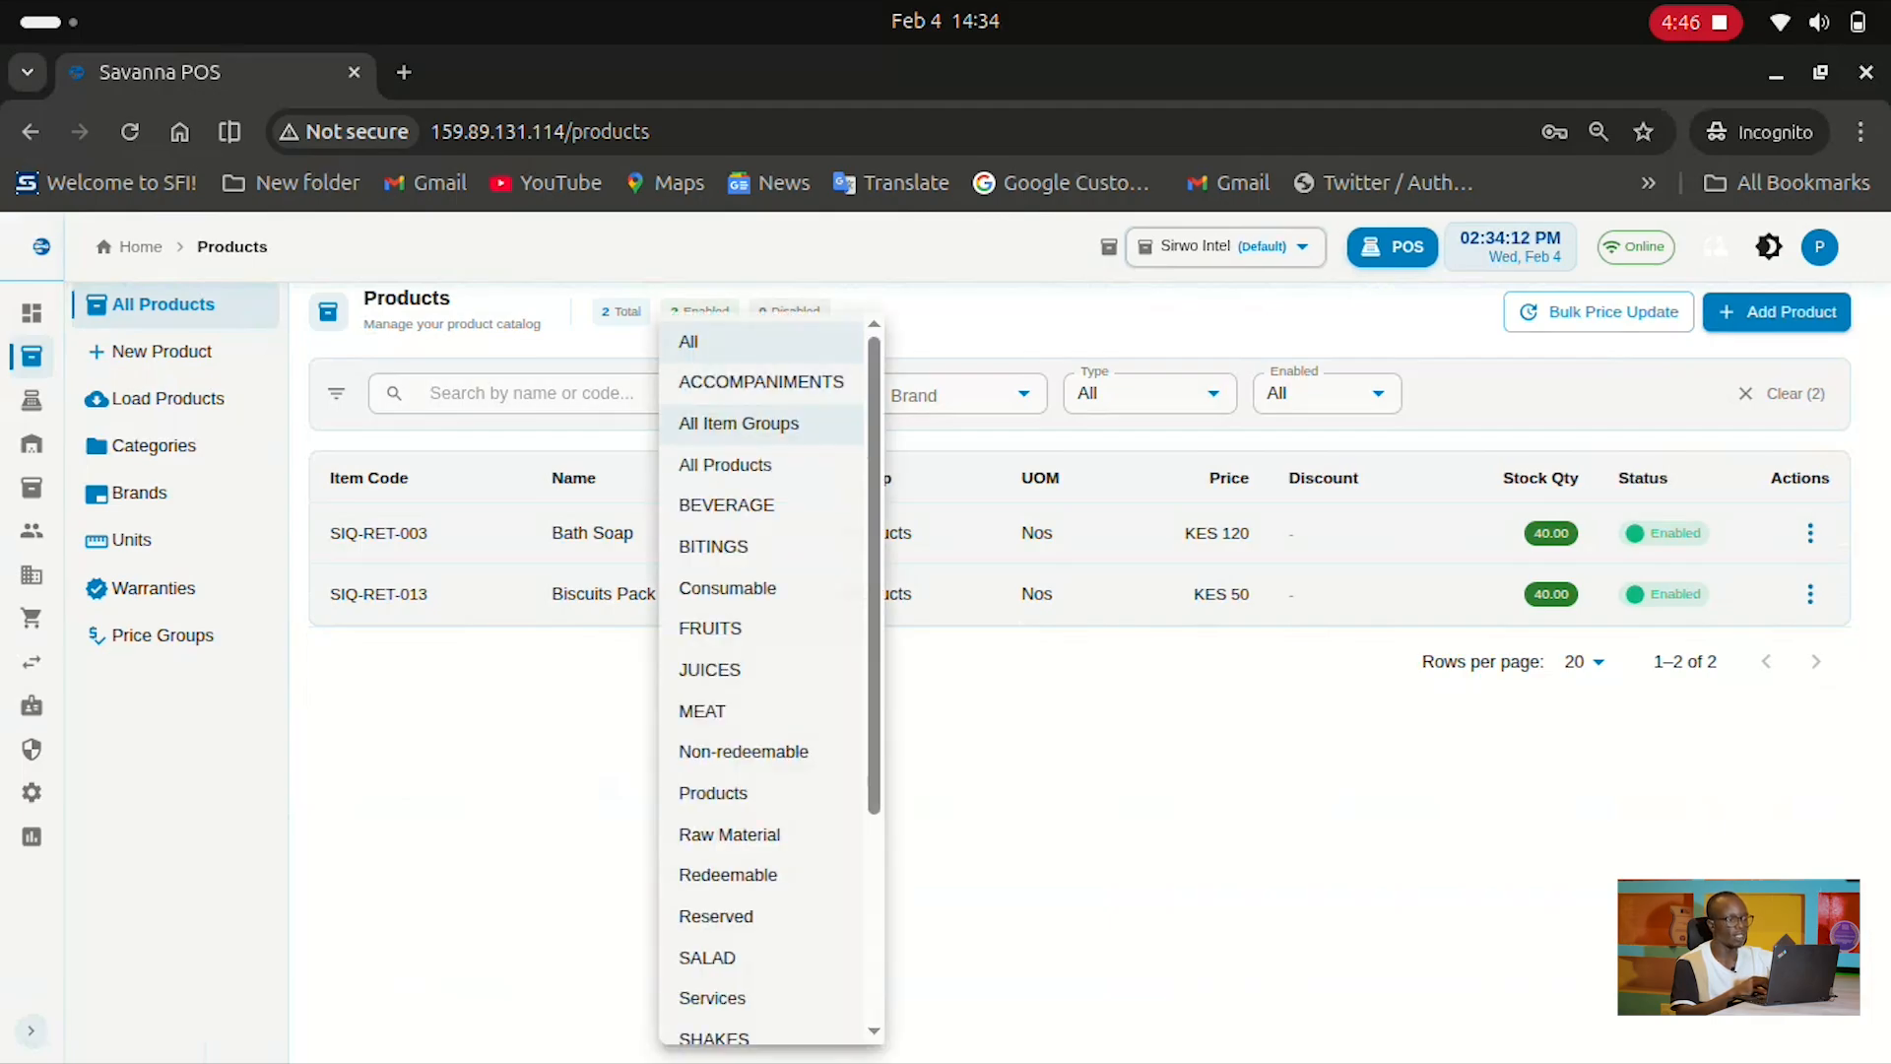
{"action": "key", "text": "Escape"}
{"action": "left_click", "coordinate": [959, 394]}
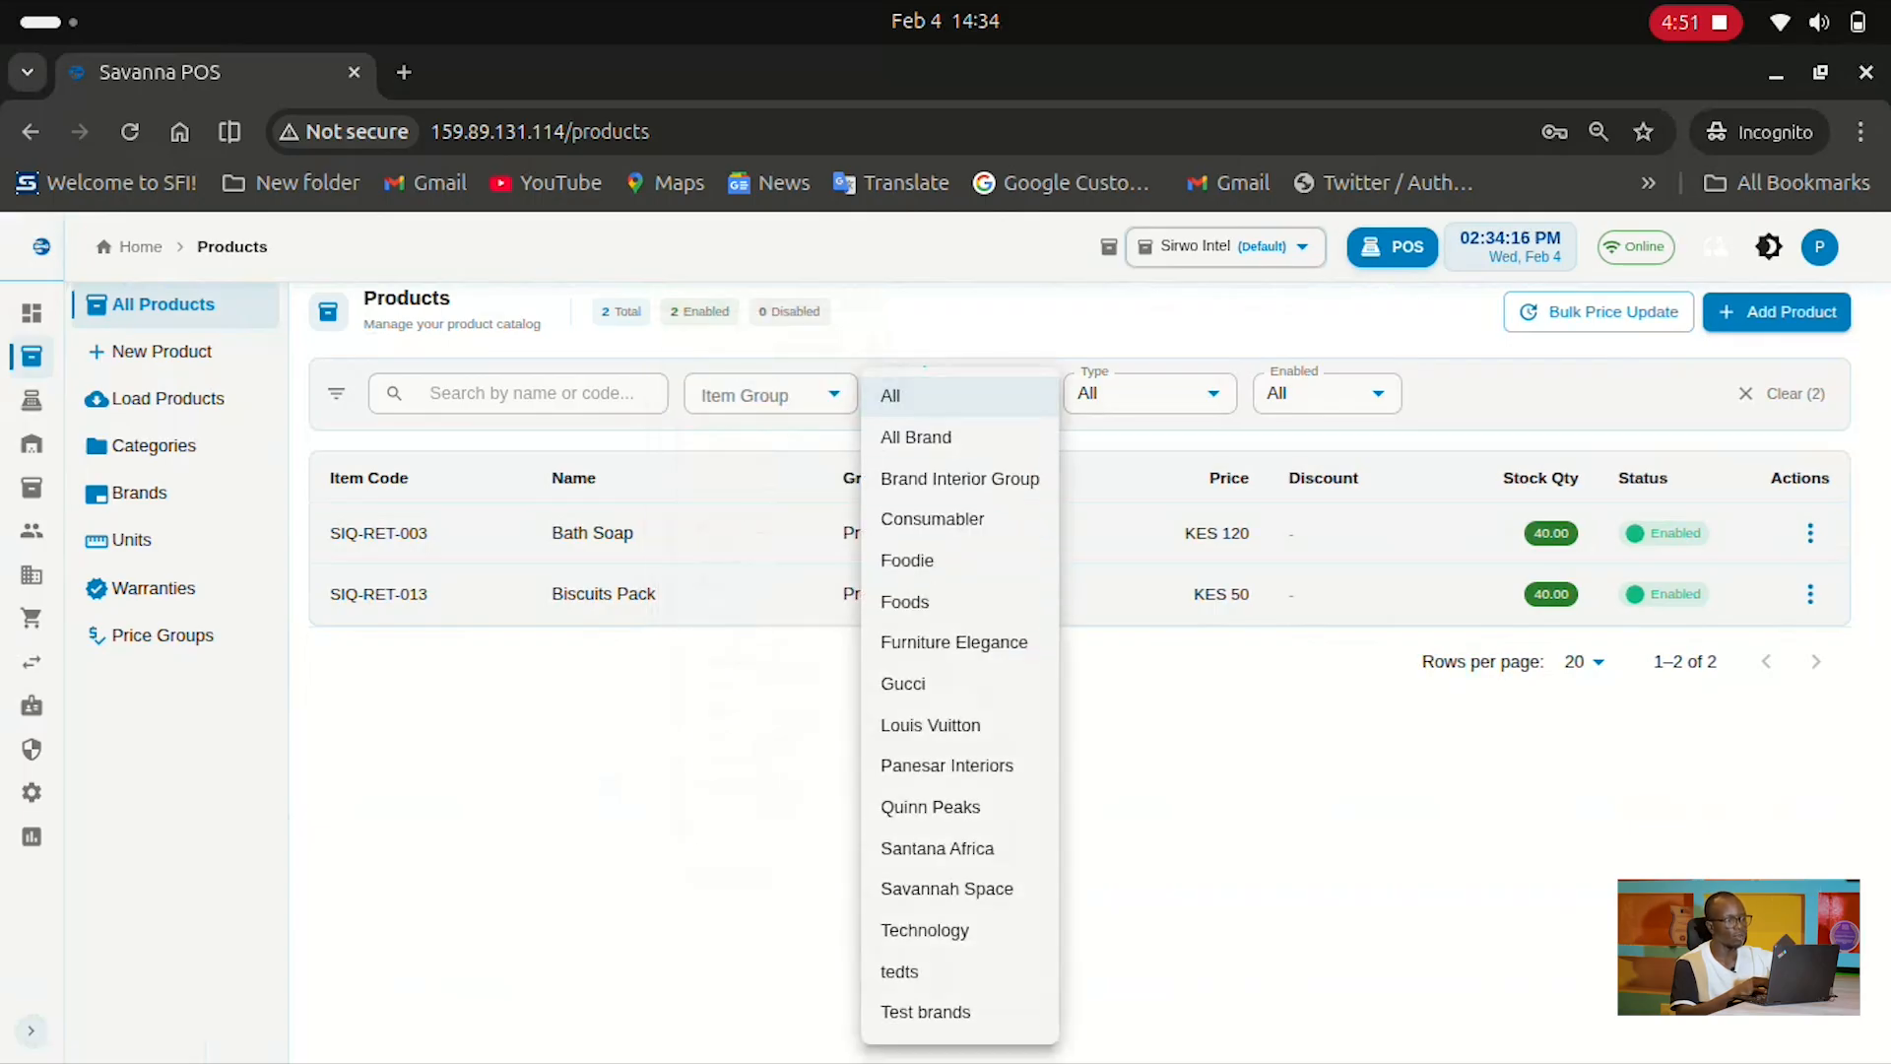
{"action": "key", "text": "Escape"}
{"action": "left_click", "coordinate": [1149, 394]}
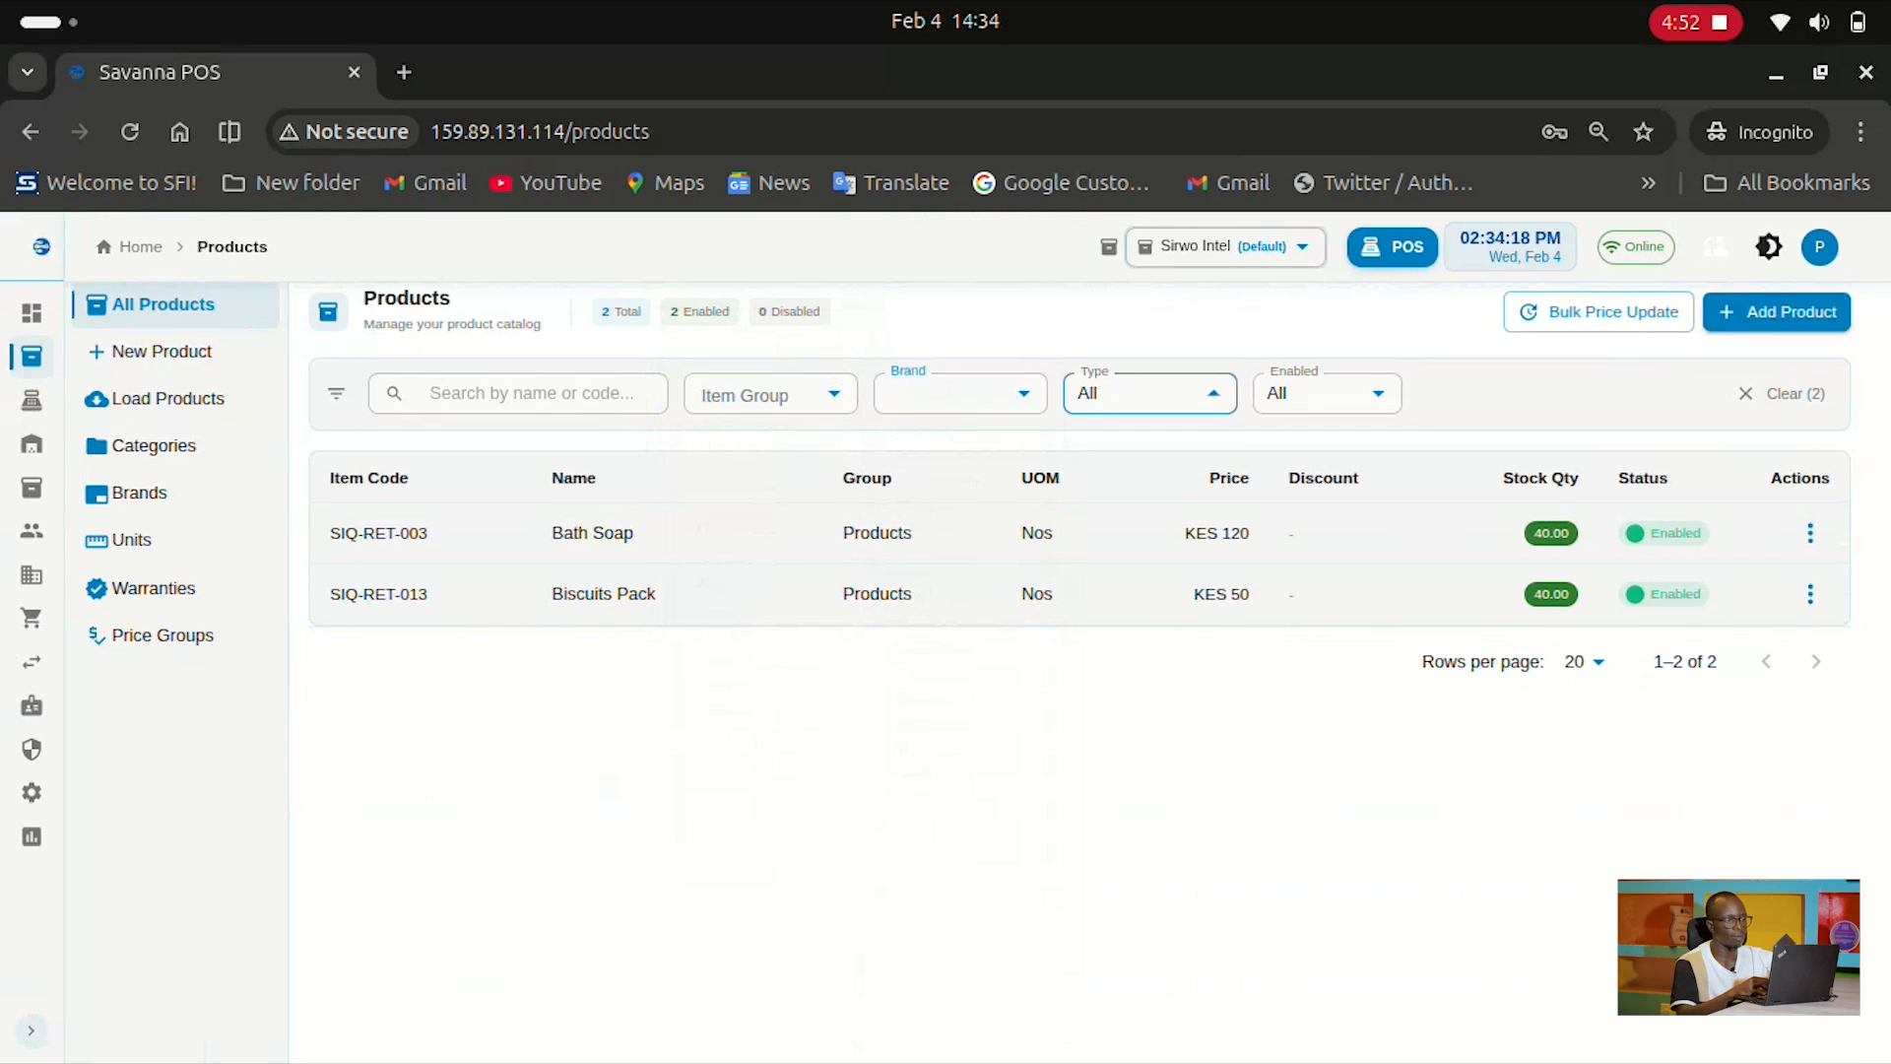
{"action": "key", "text": "Escape"}
{"action": "left_click", "coordinate": [1327, 394]}
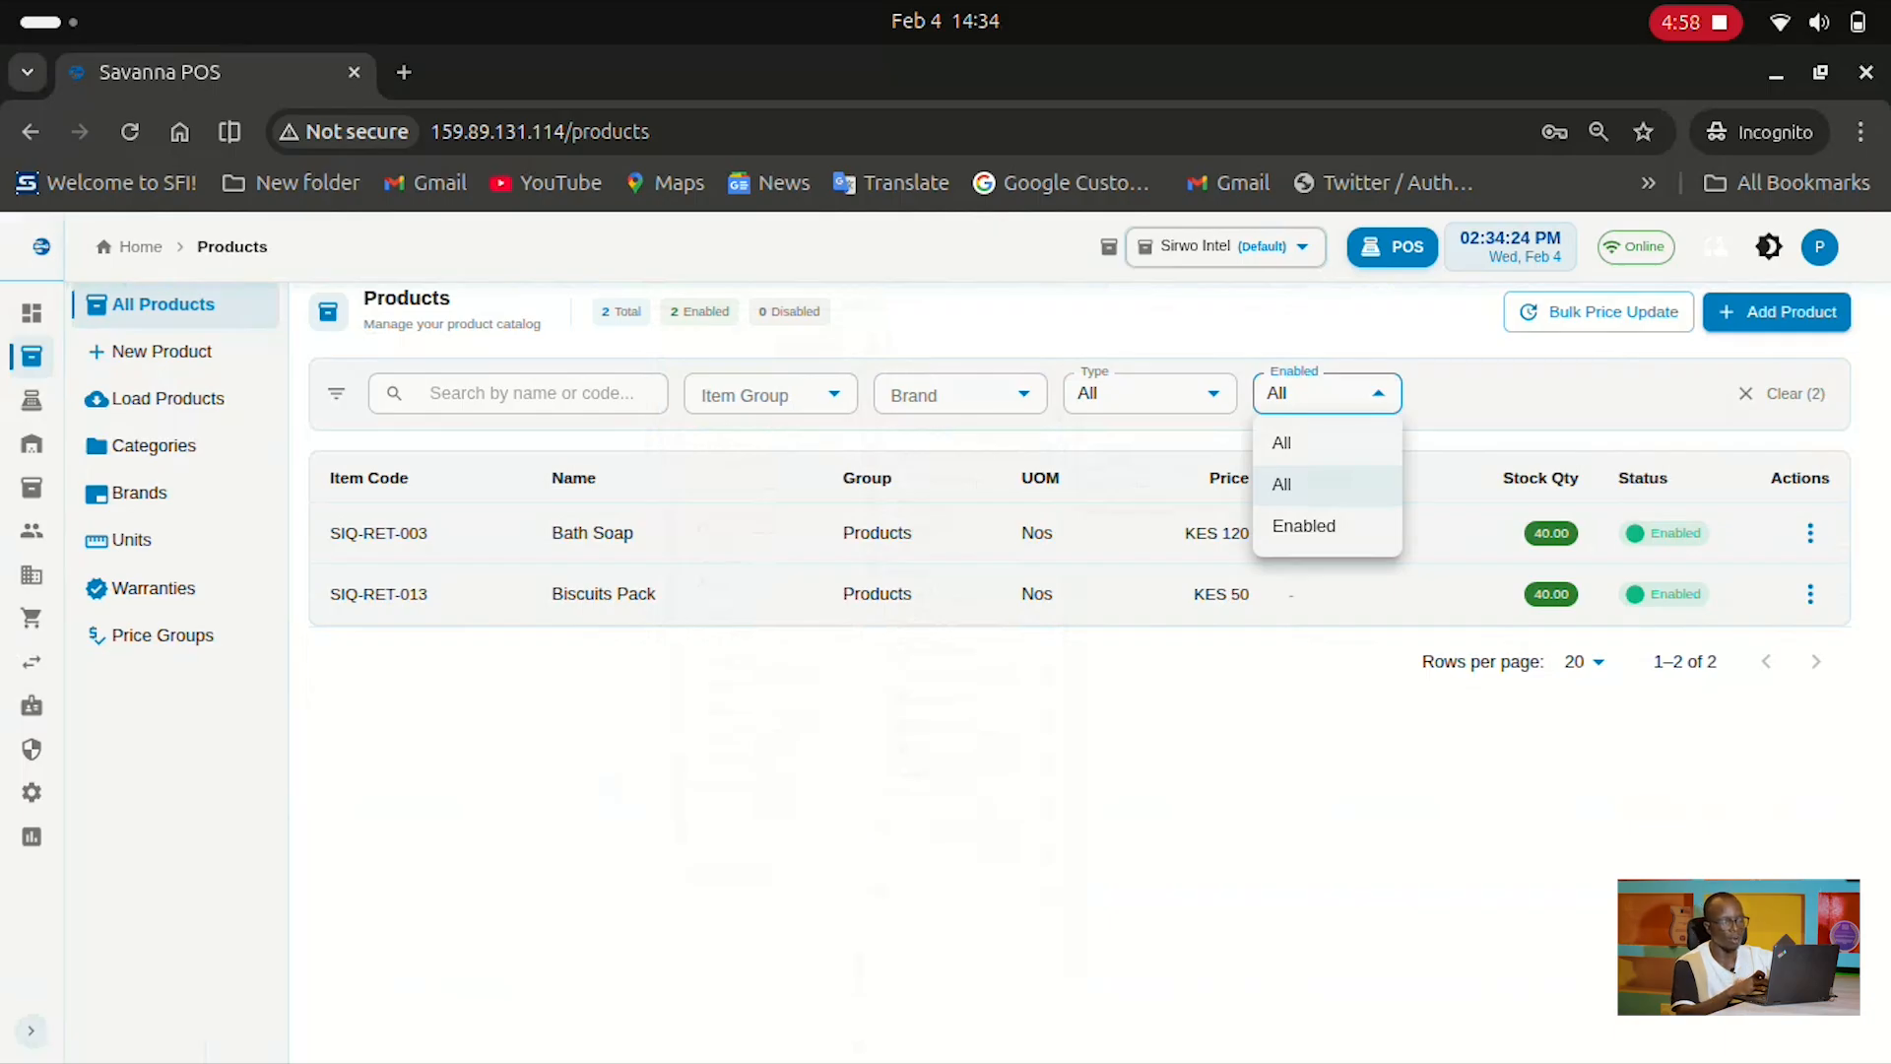
{"action": "key", "text": "Escape"}
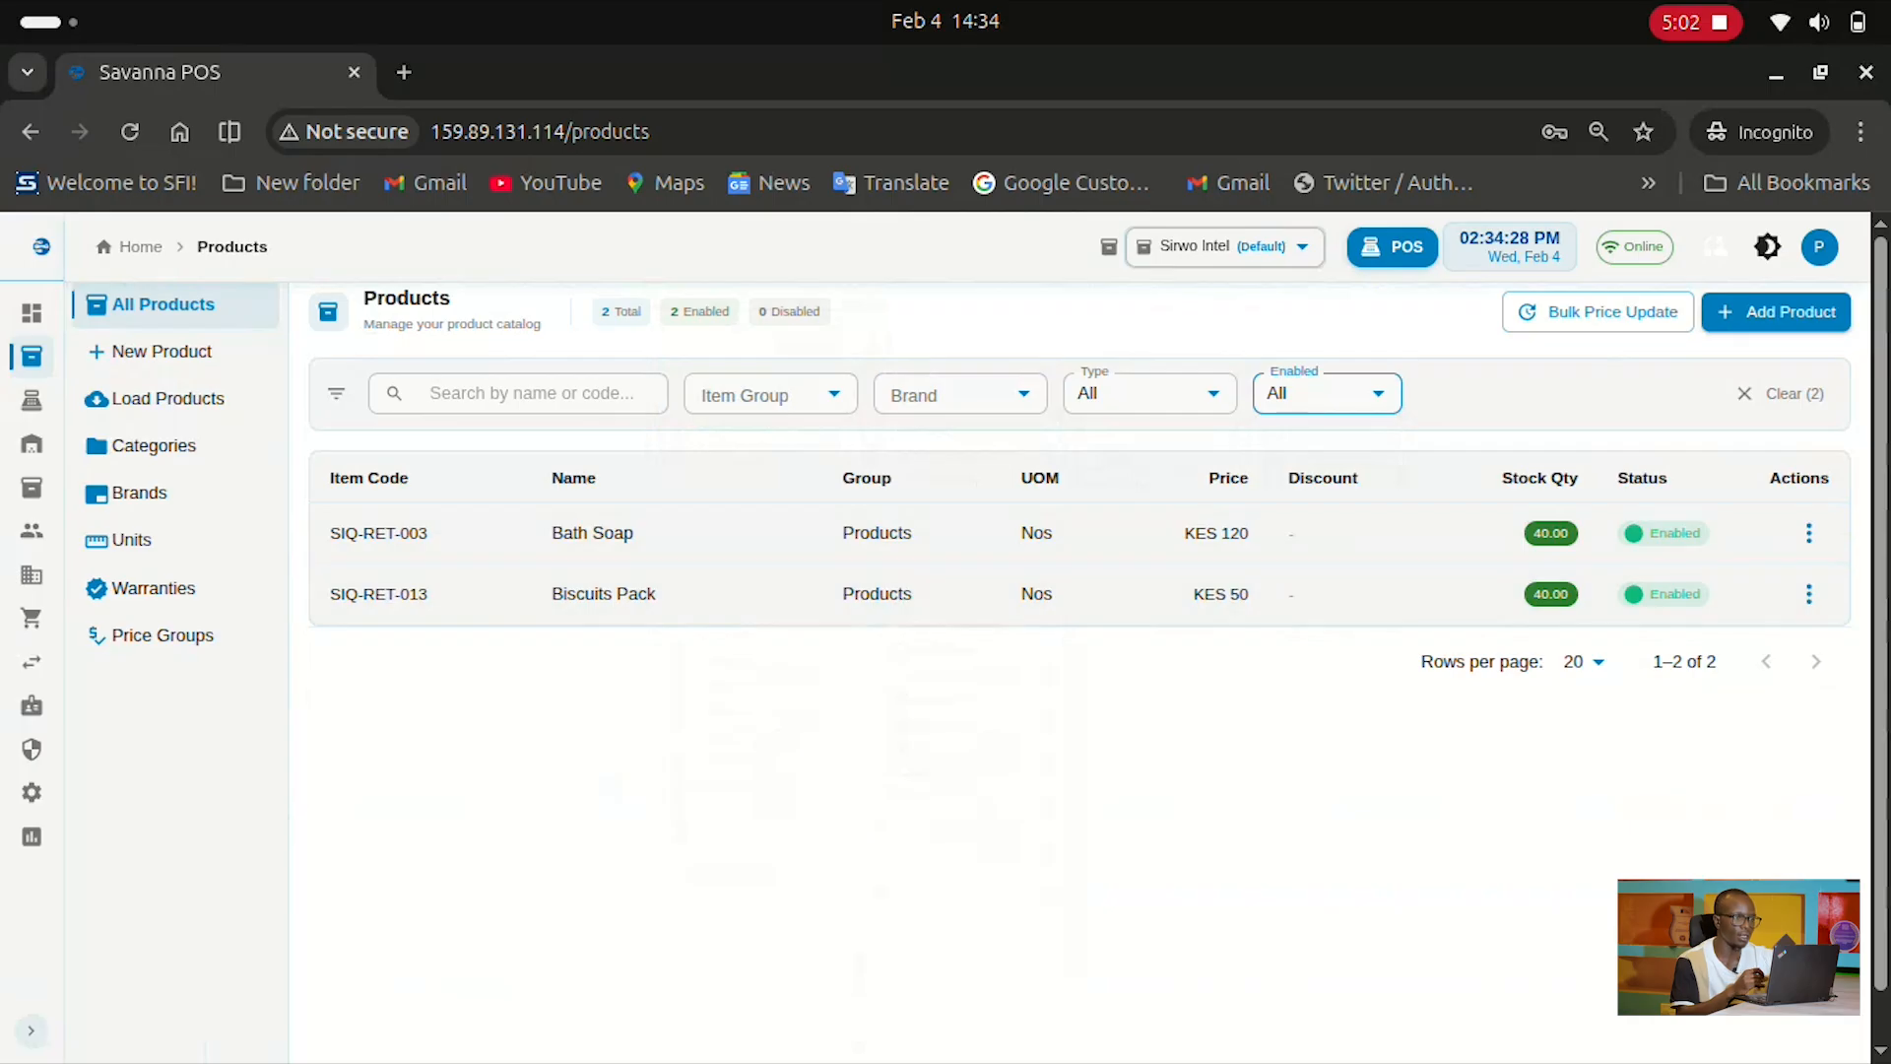
Start a new product and put it in the BEVERAGE item group
{"action": "left_click", "coordinate": [167, 350]}
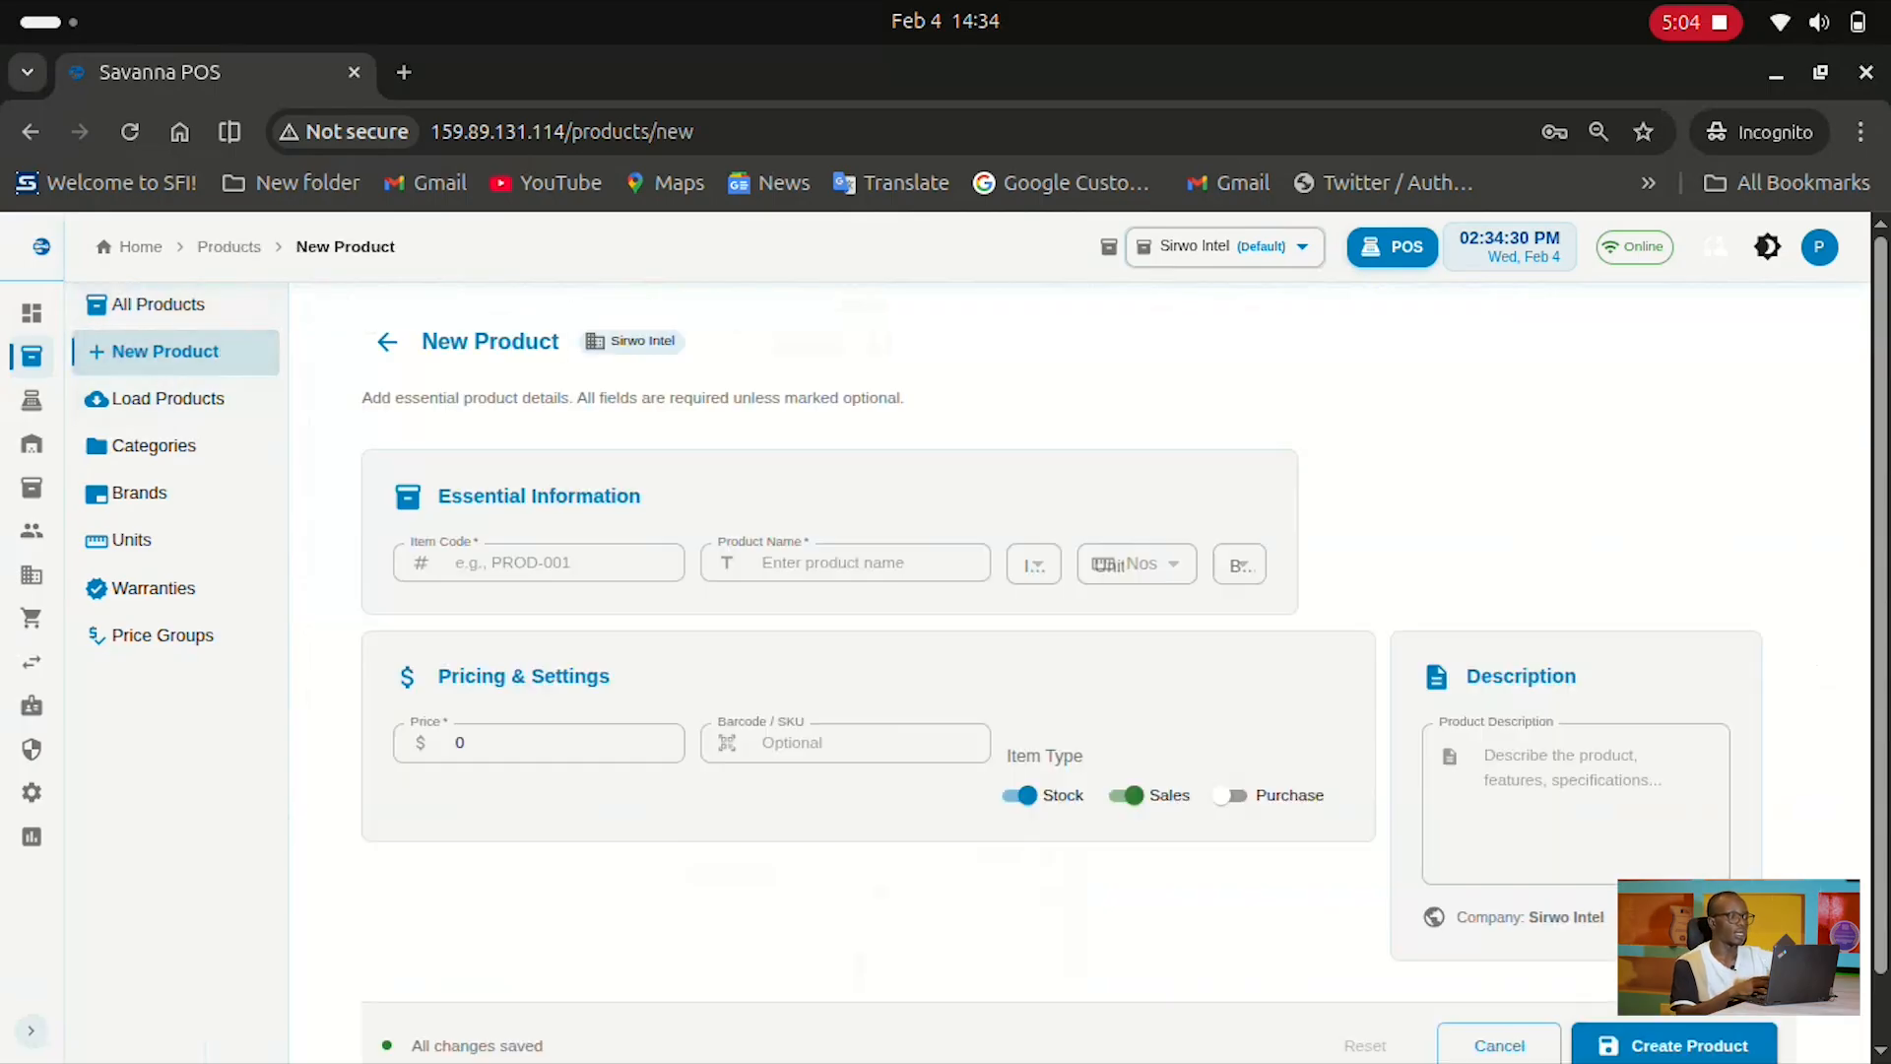
{"action": "scroll", "coordinate": [946, 641], "scroll_direction": "down", "scroll_amount": 1}
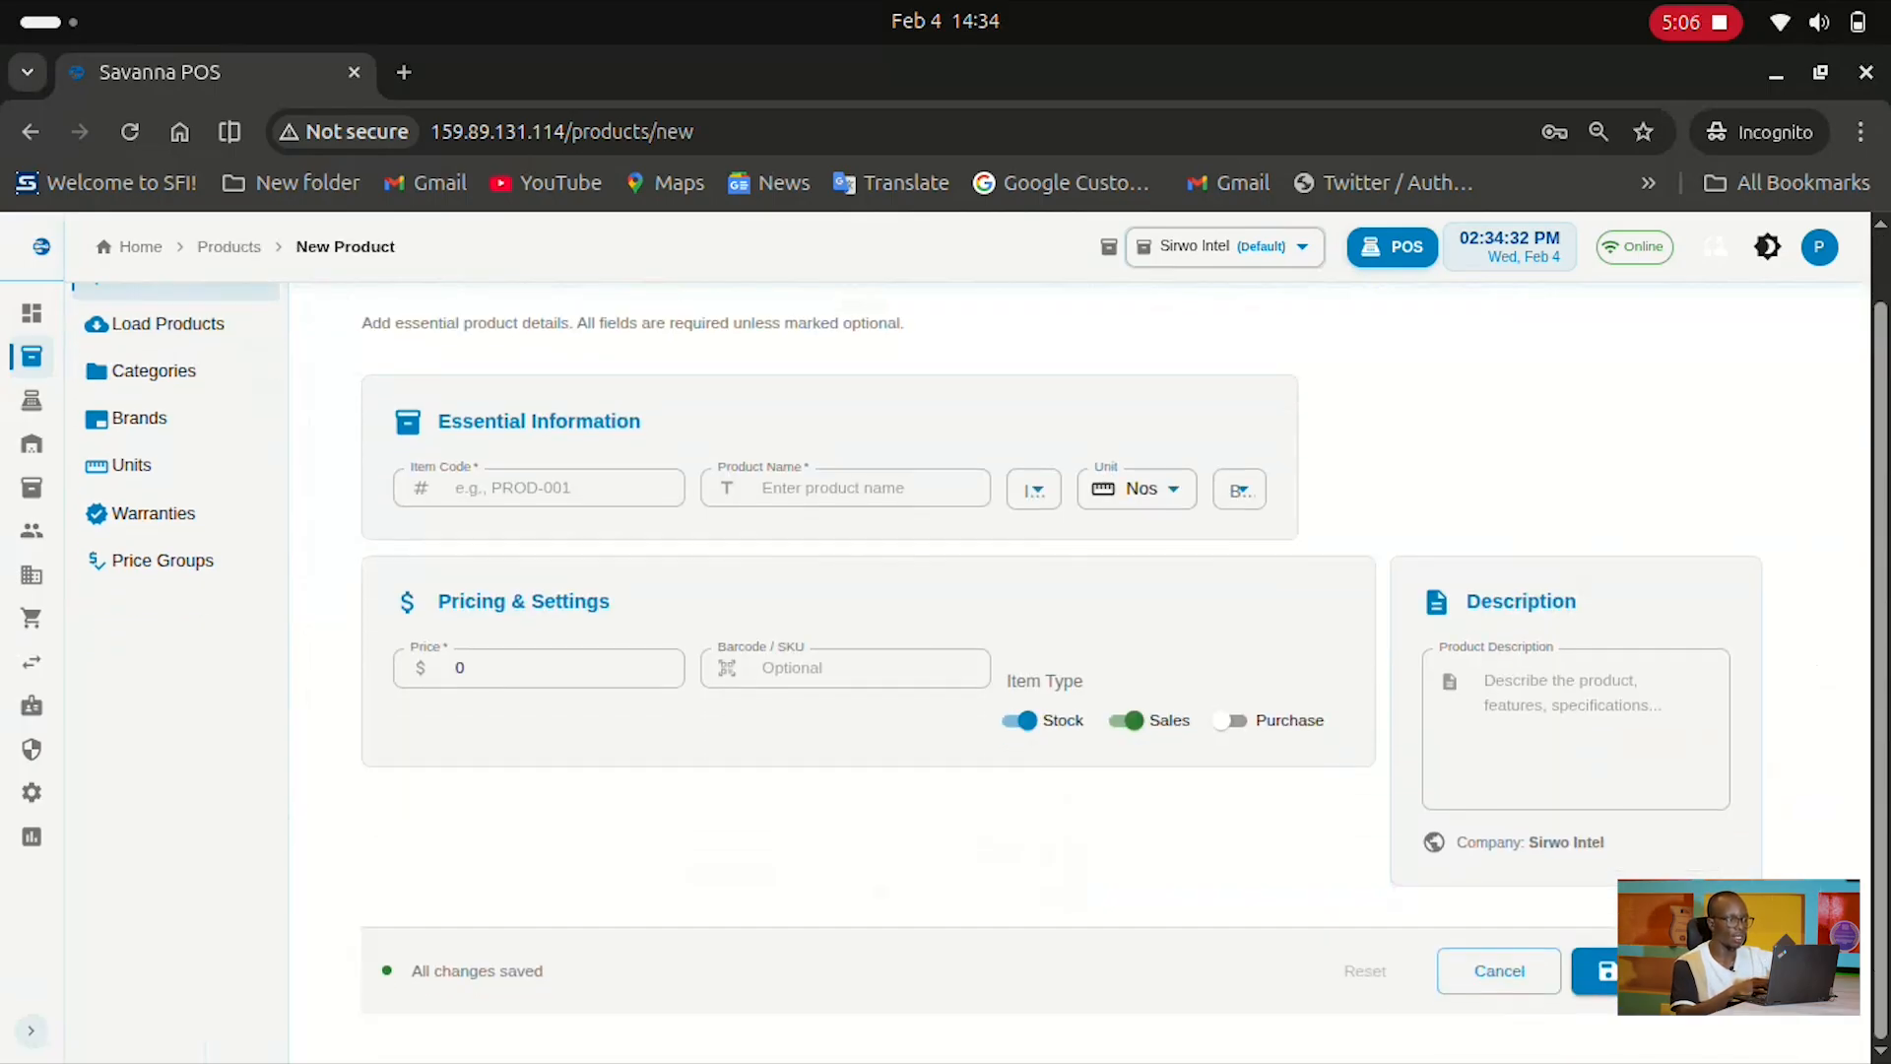
{"action": "left_click", "coordinate": [539, 488]}
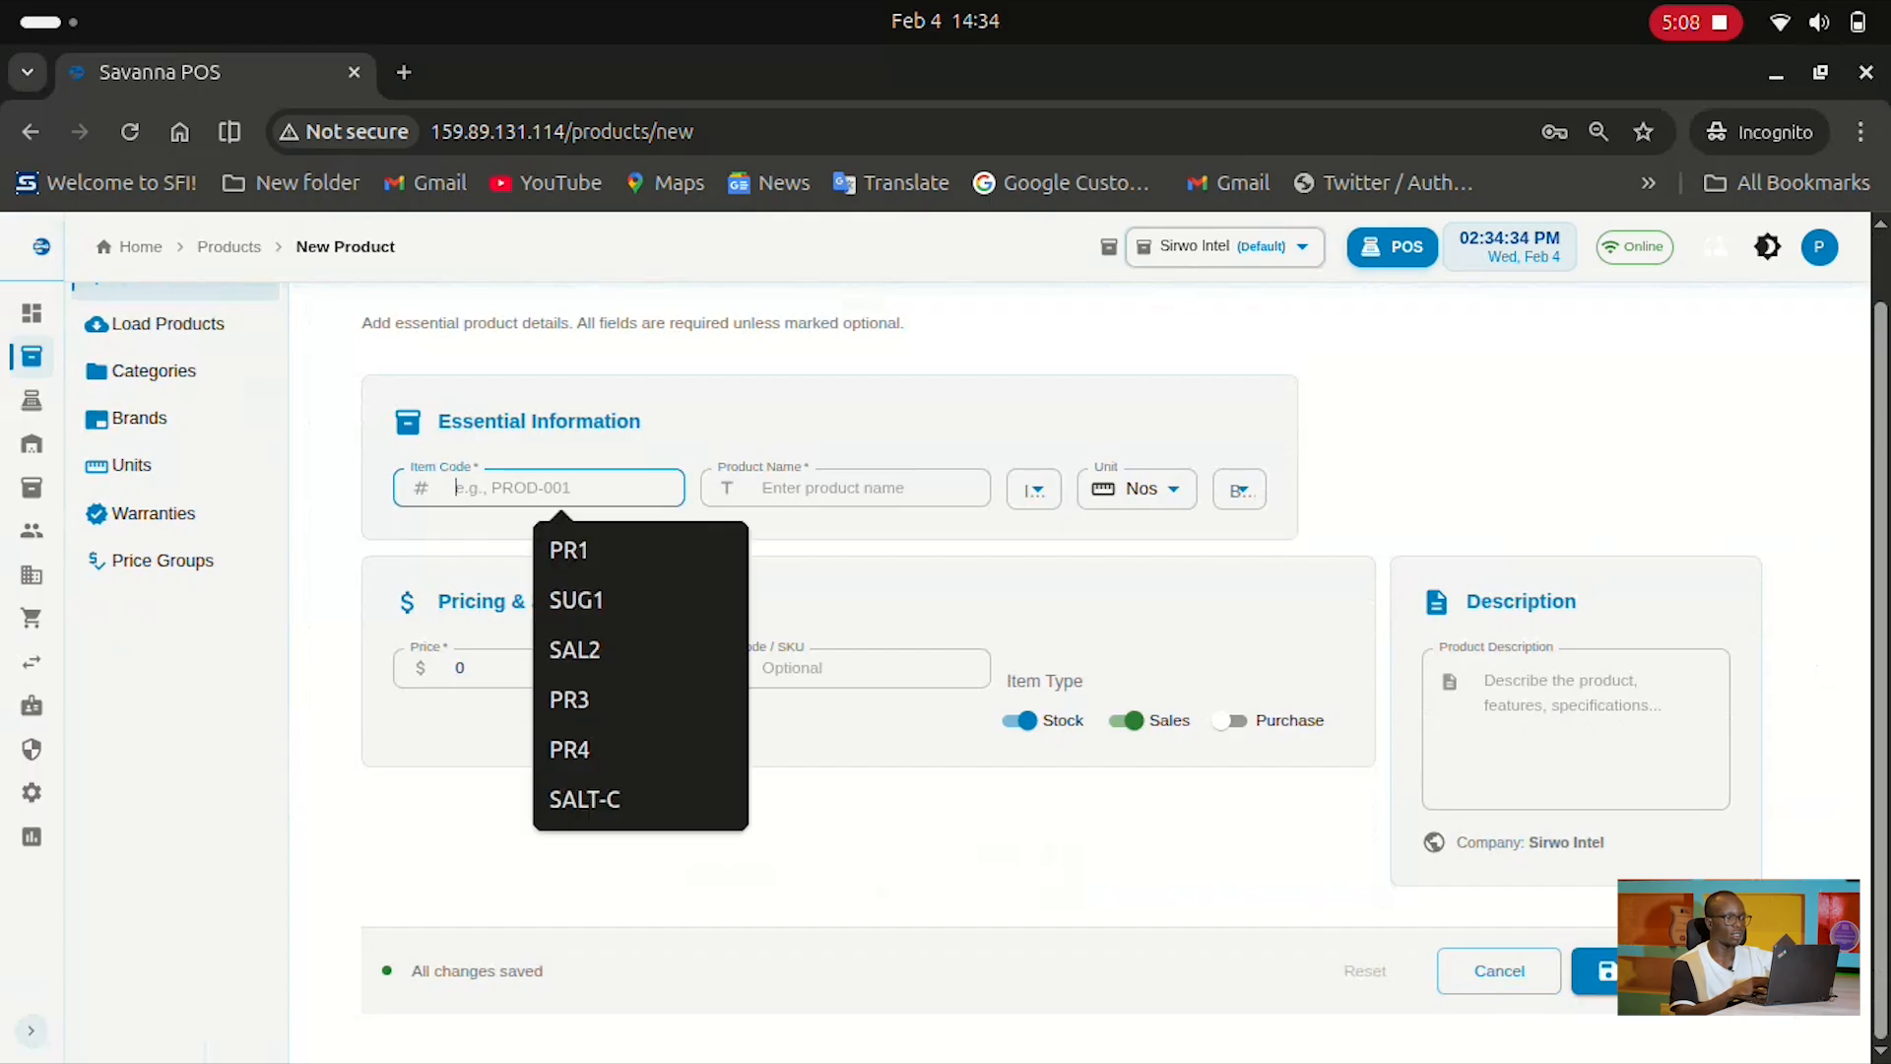
{"action": "left_click", "coordinate": [845, 488]}
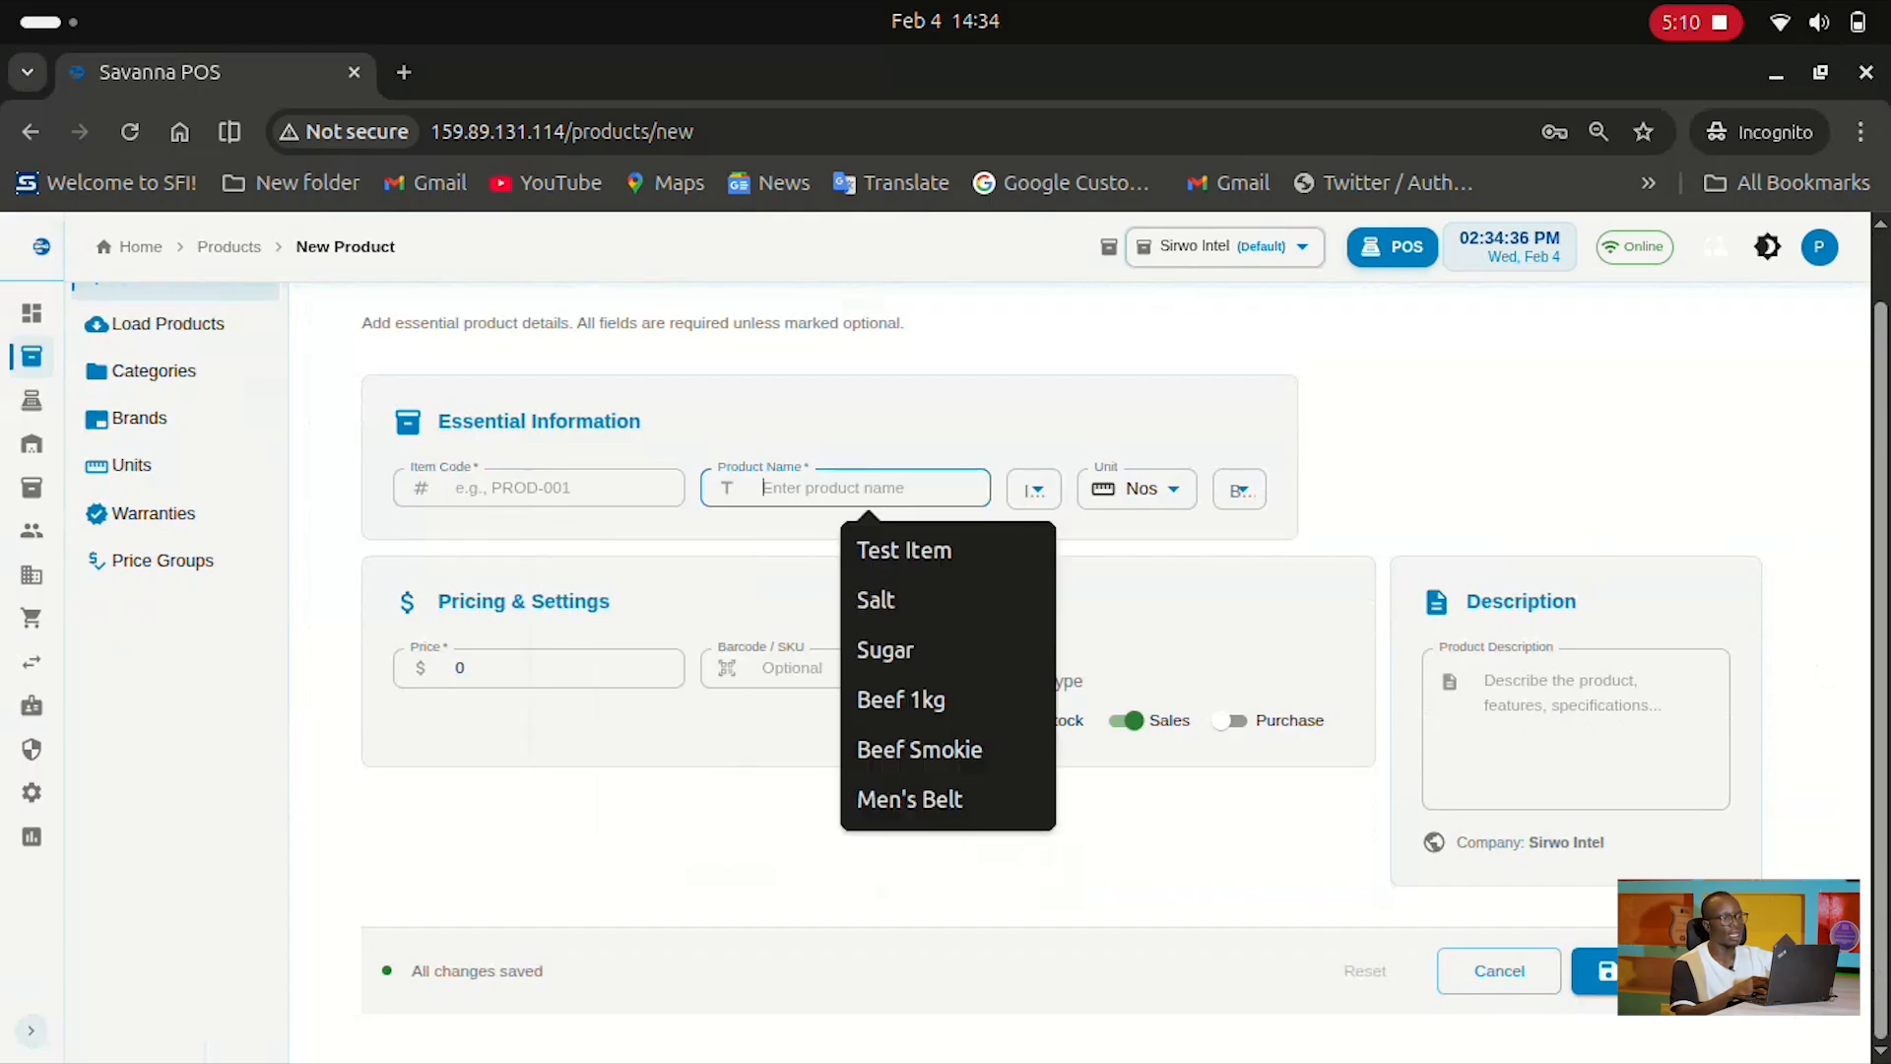
{"action": "left_click", "coordinate": [1034, 490]}
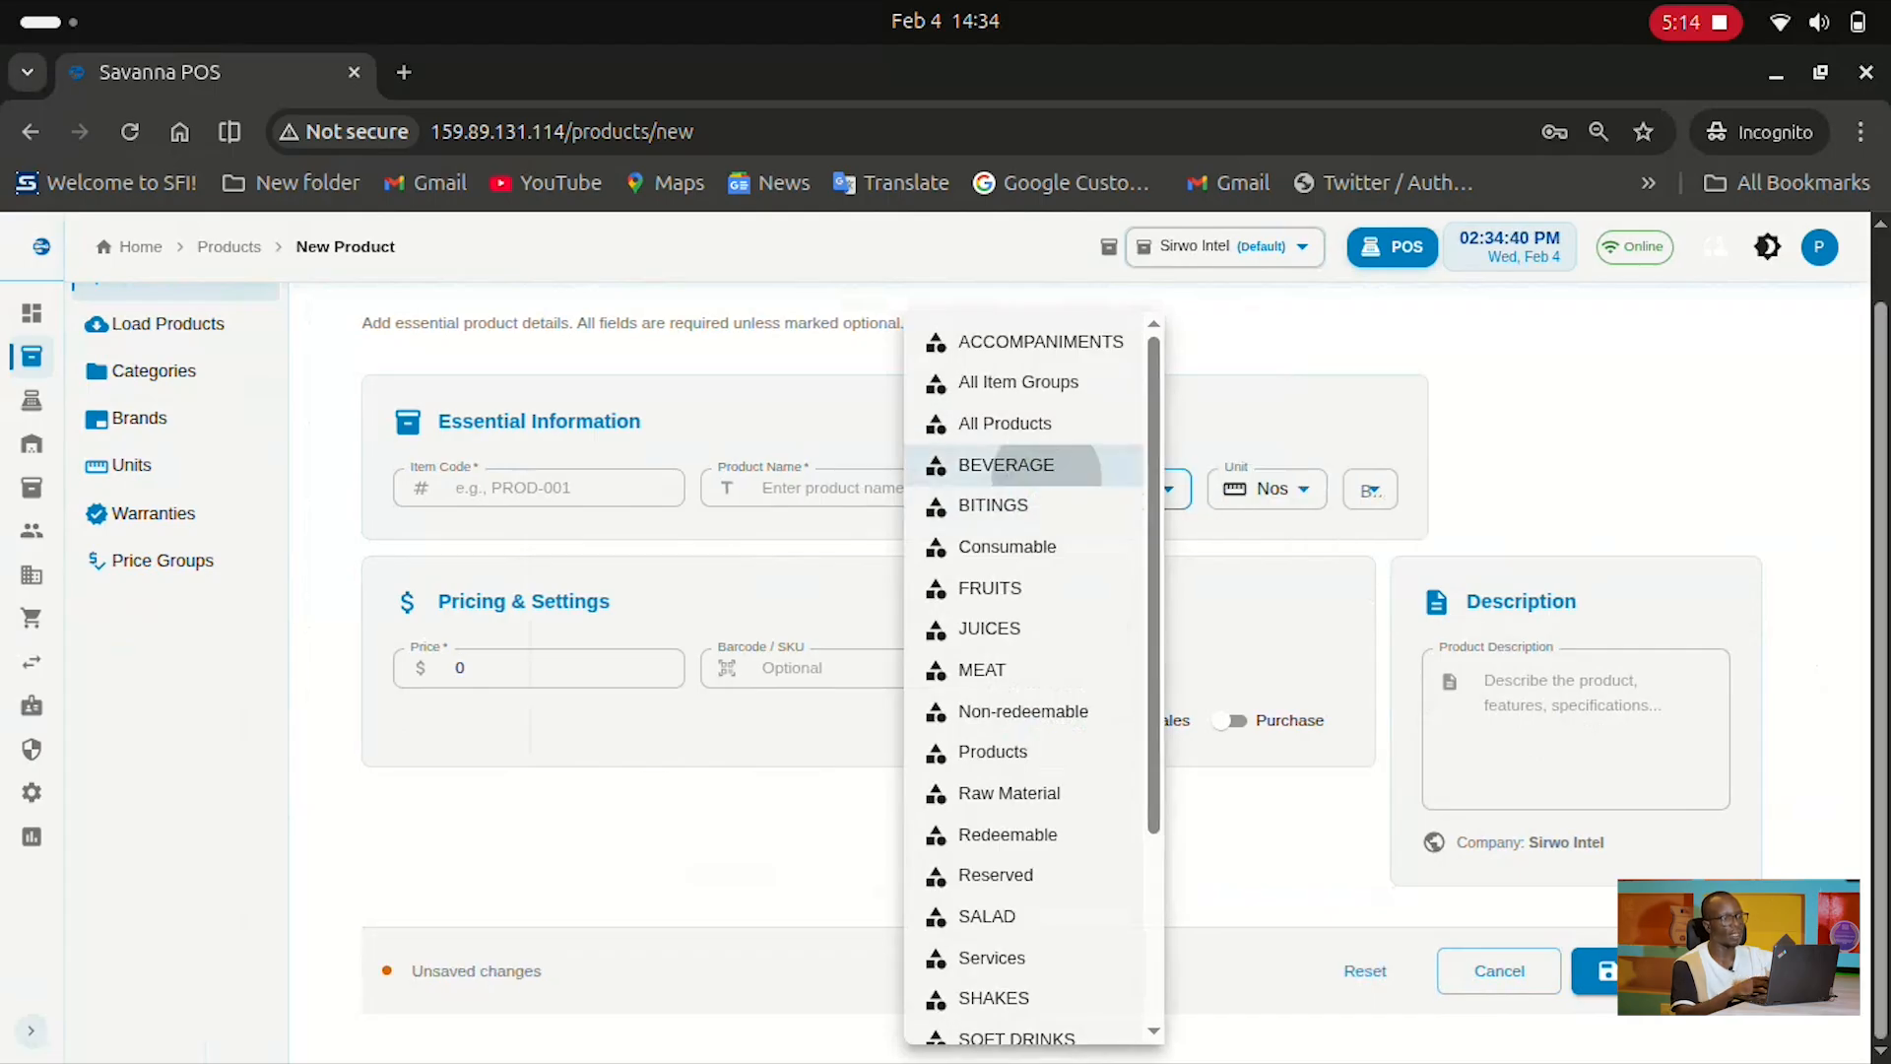
{"action": "left_click", "coordinate": [1005, 464]}
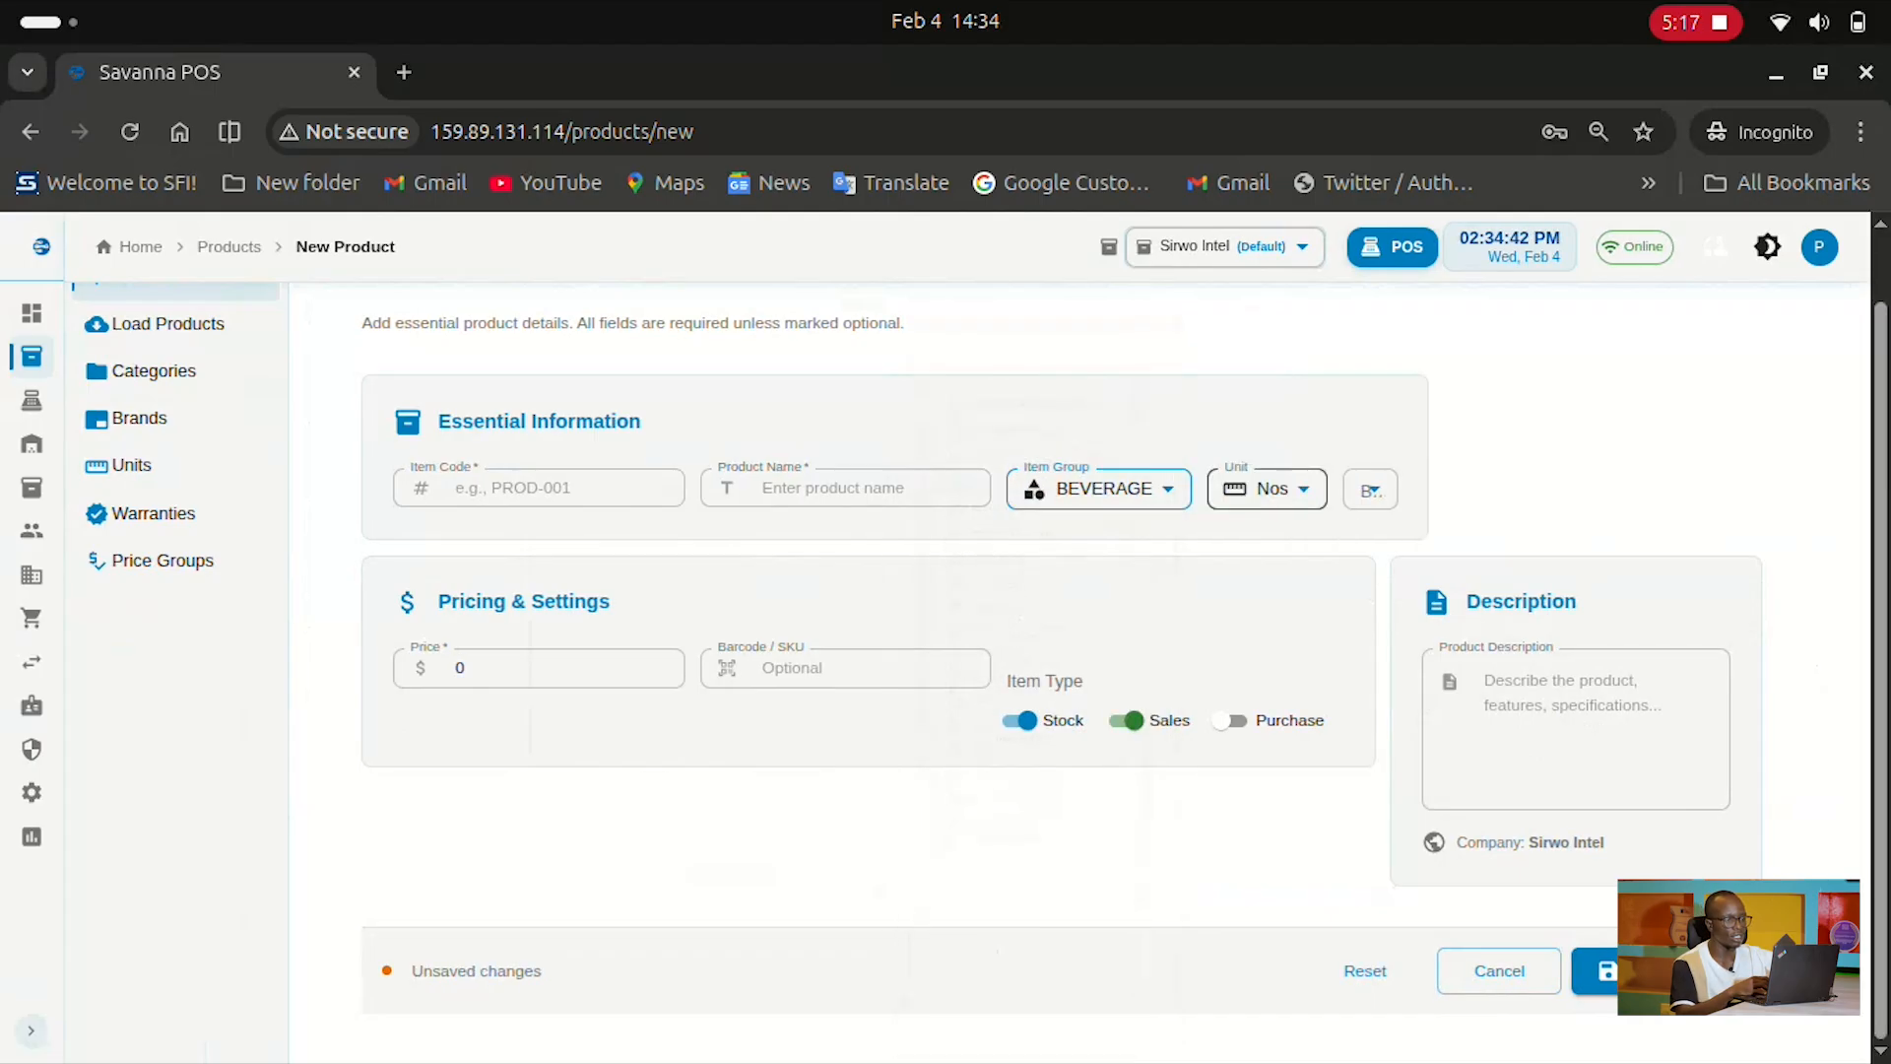
Choose Nos as the new product's unit of measure
{"action": "left_click", "coordinate": [1268, 488]}
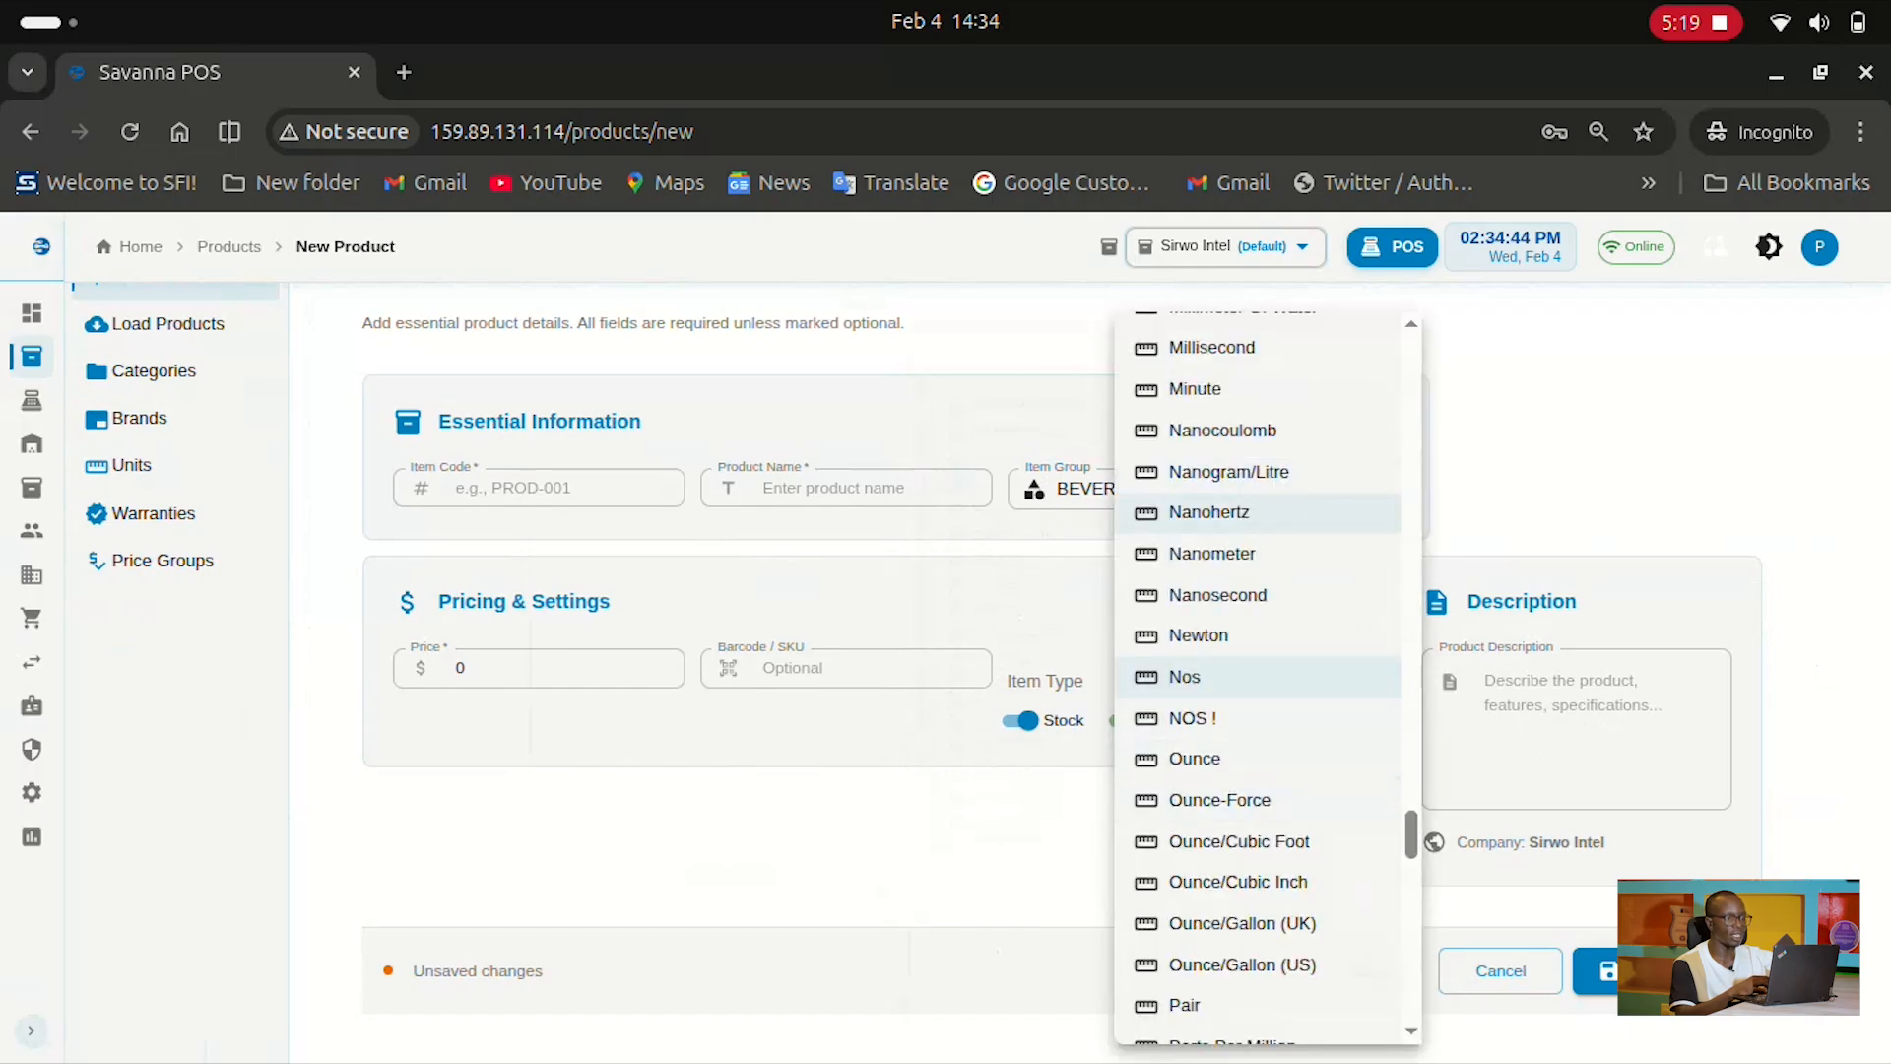
{"action": "scroll", "coordinate": [1261, 511], "scroll_direction": "down", "scroll_amount": 1}
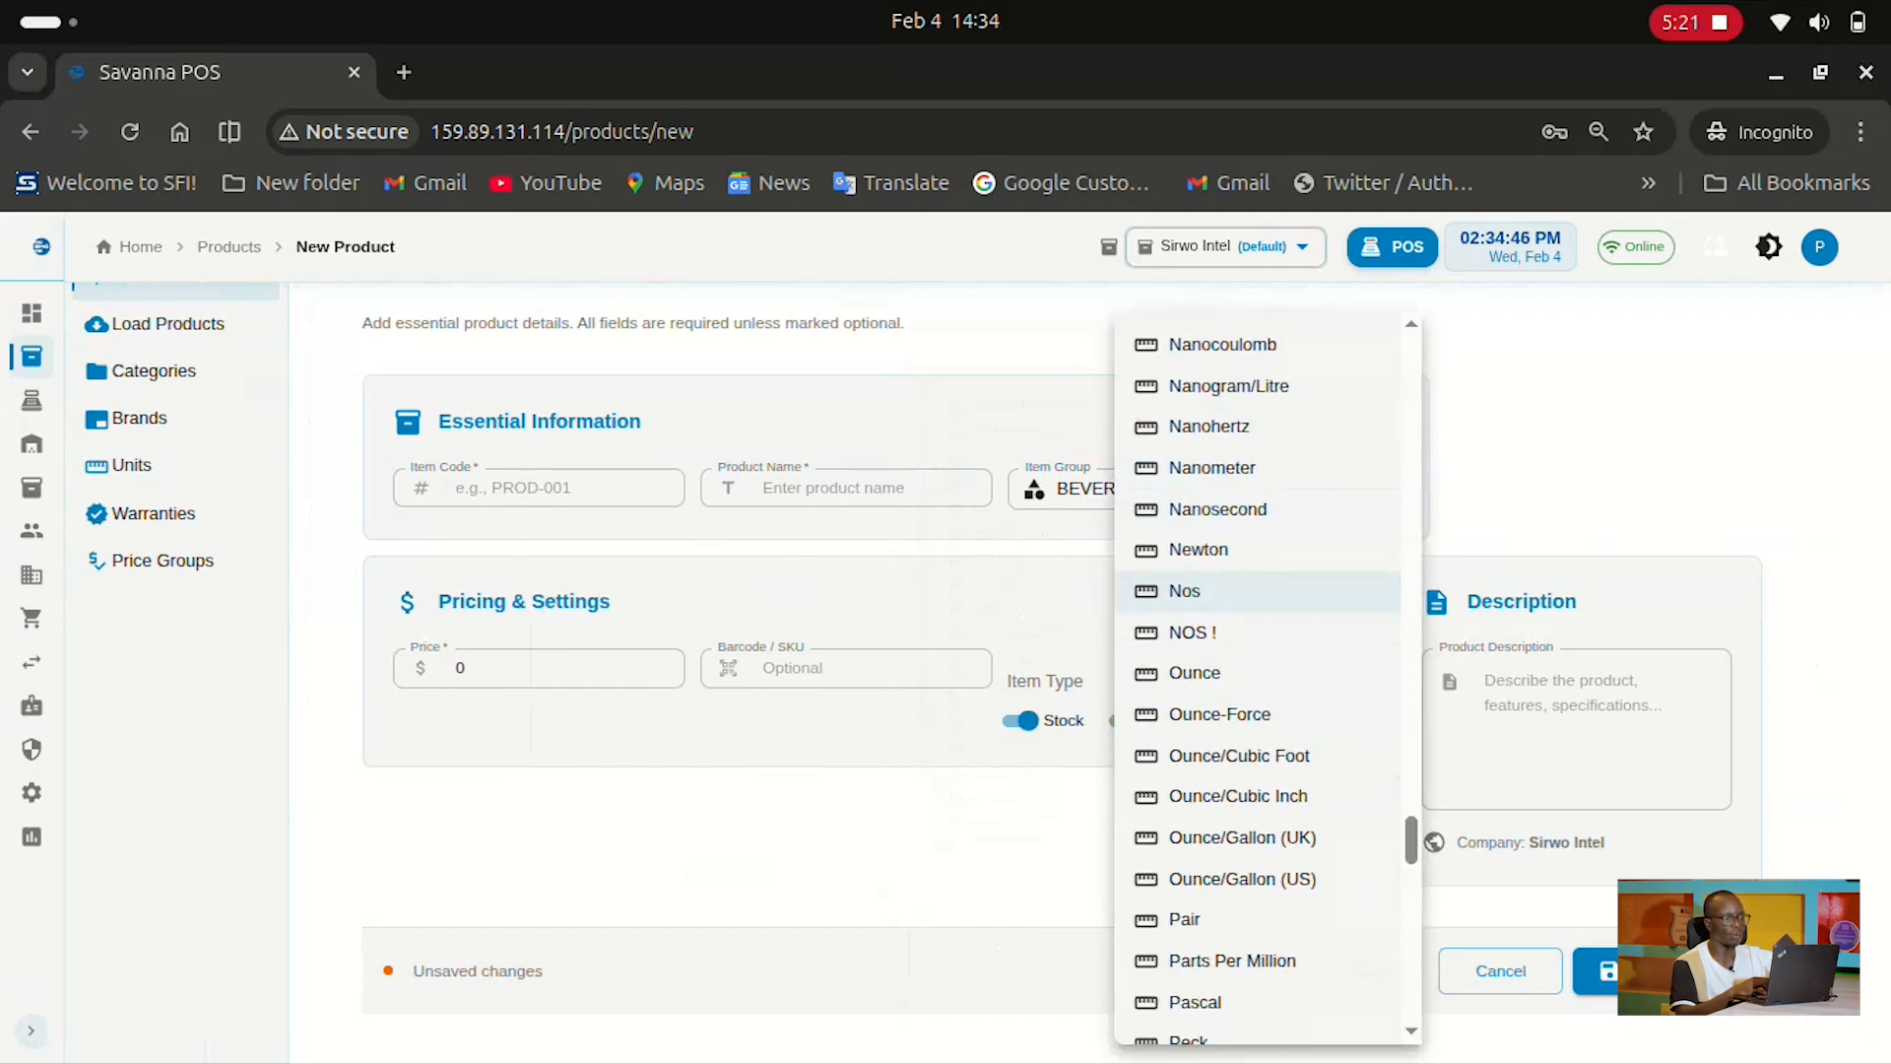
{"action": "left_click", "coordinate": [1261, 591]}
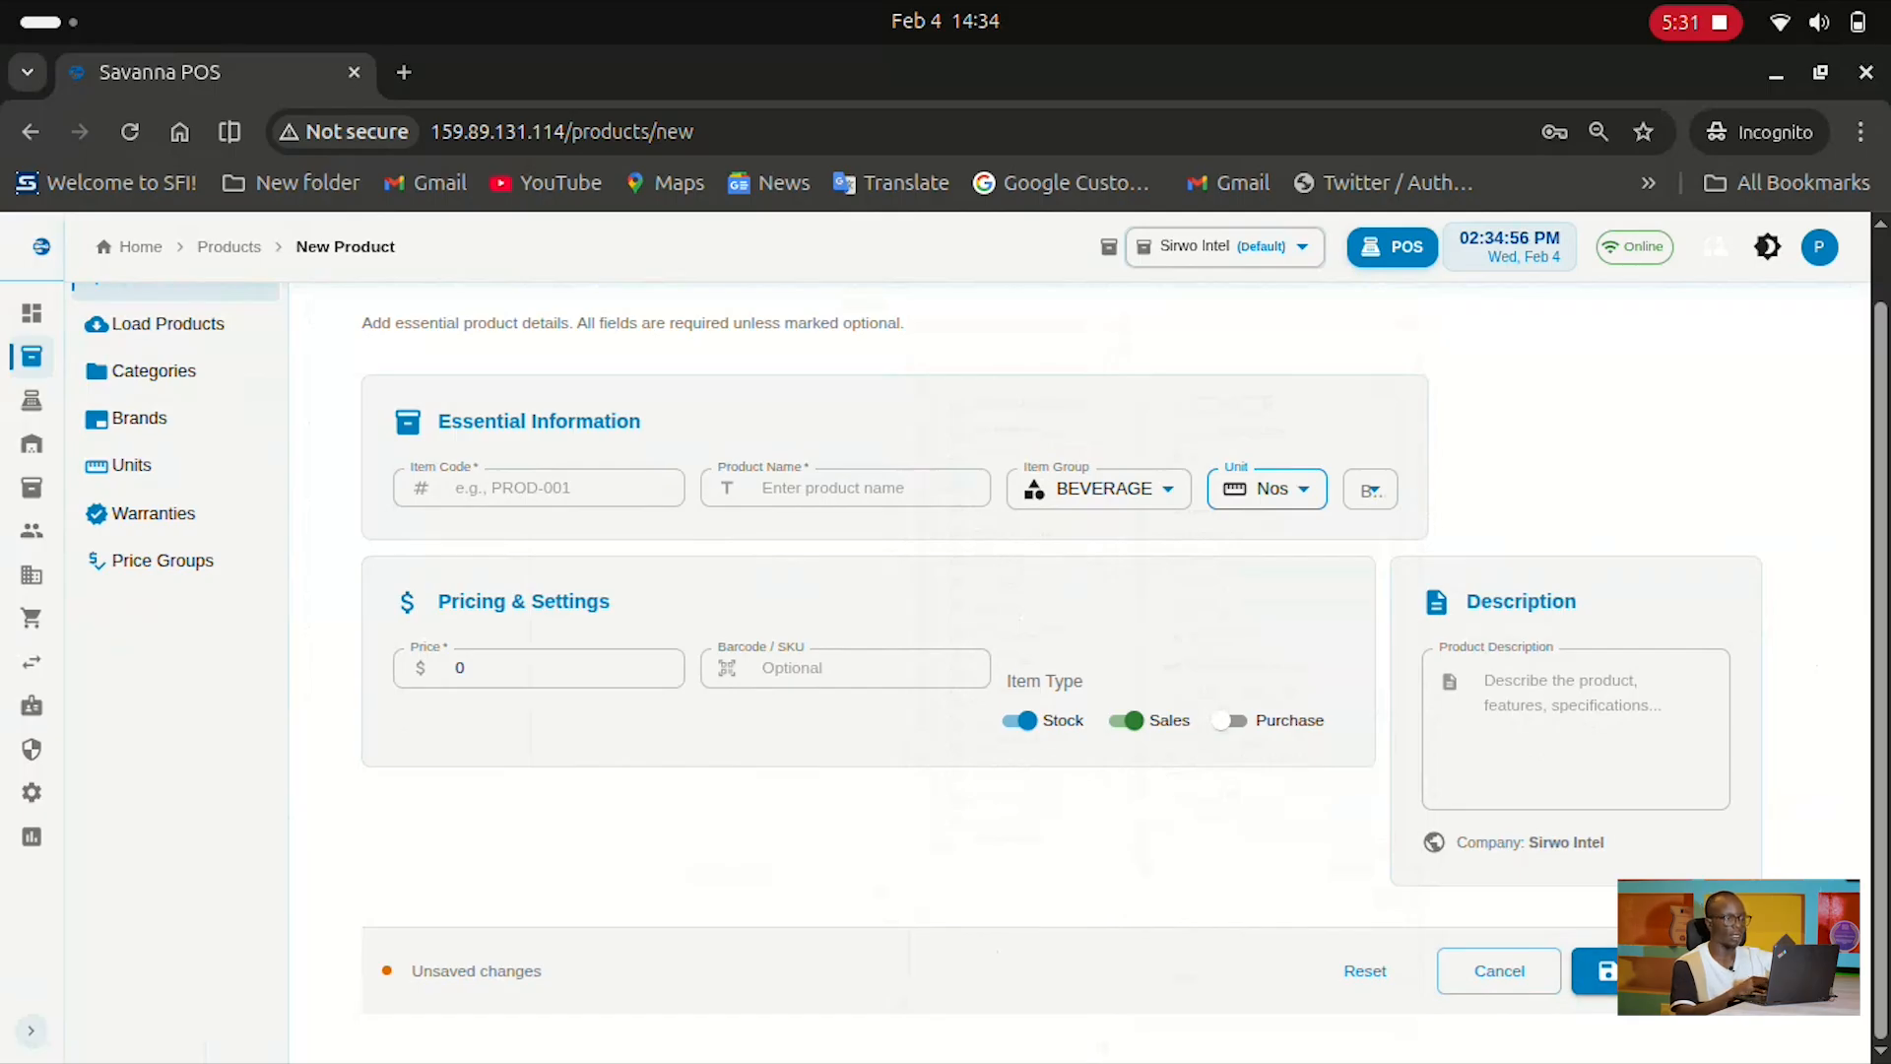
{"action": "scroll", "coordinate": [981, 648], "scroll_direction": "up", "scroll_amount": 1}
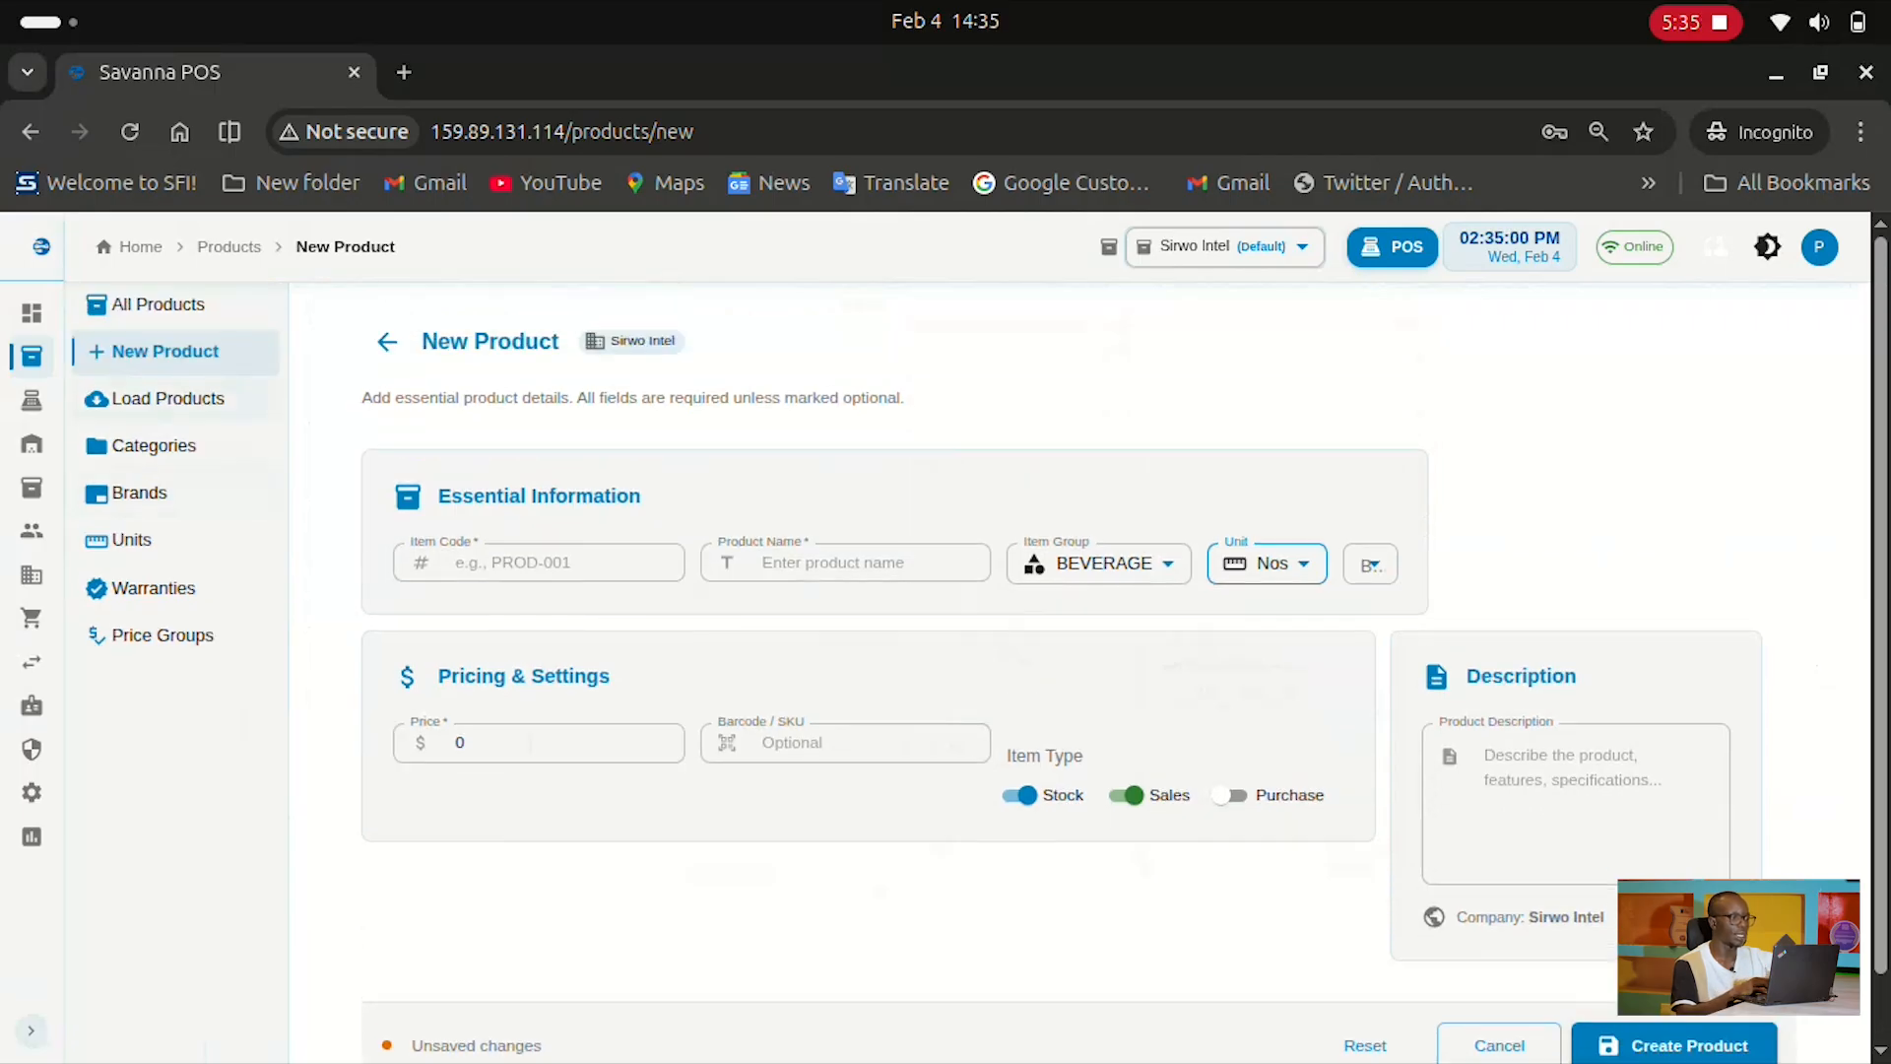
Open Load Products and search 'Hon' to narrow the product list to Honey 500g
{"action": "left_click", "coordinate": [173, 399]}
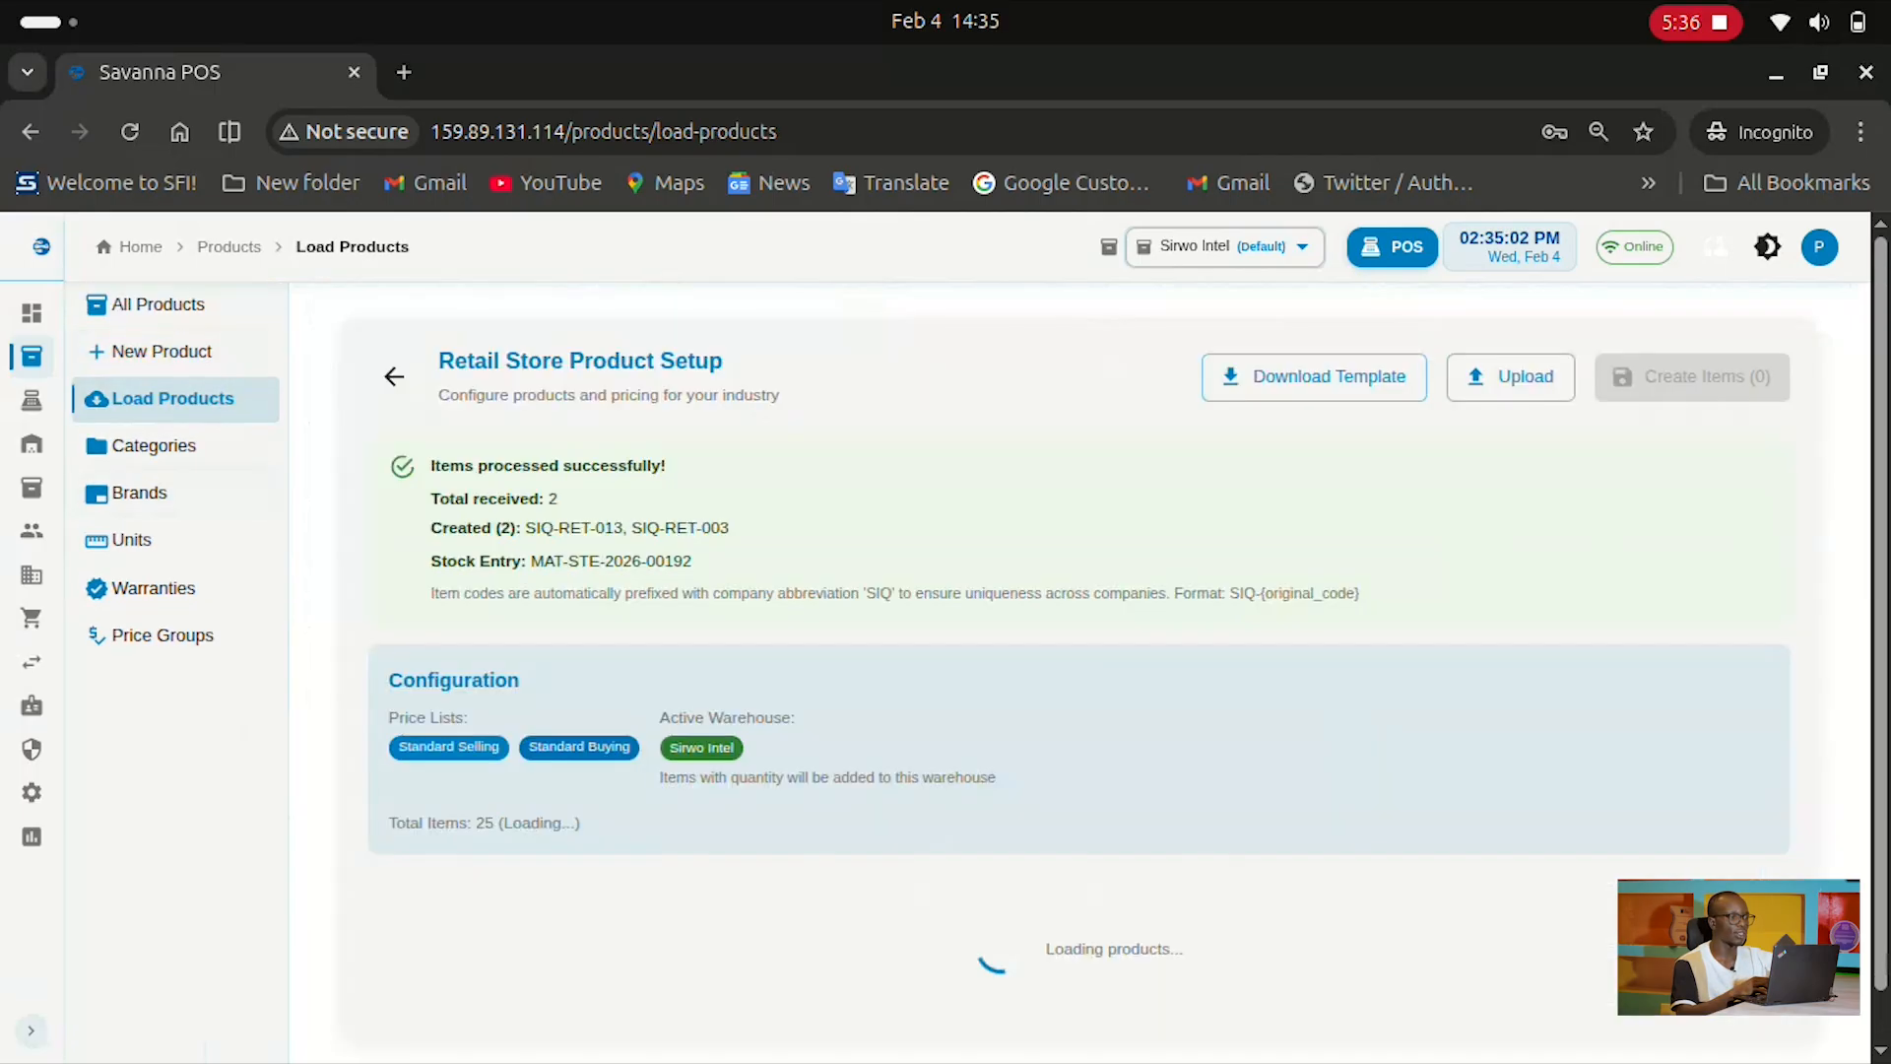
{"action": "scroll", "coordinate": [1080, 506], "scroll_direction": "down", "scroll_amount": 8}
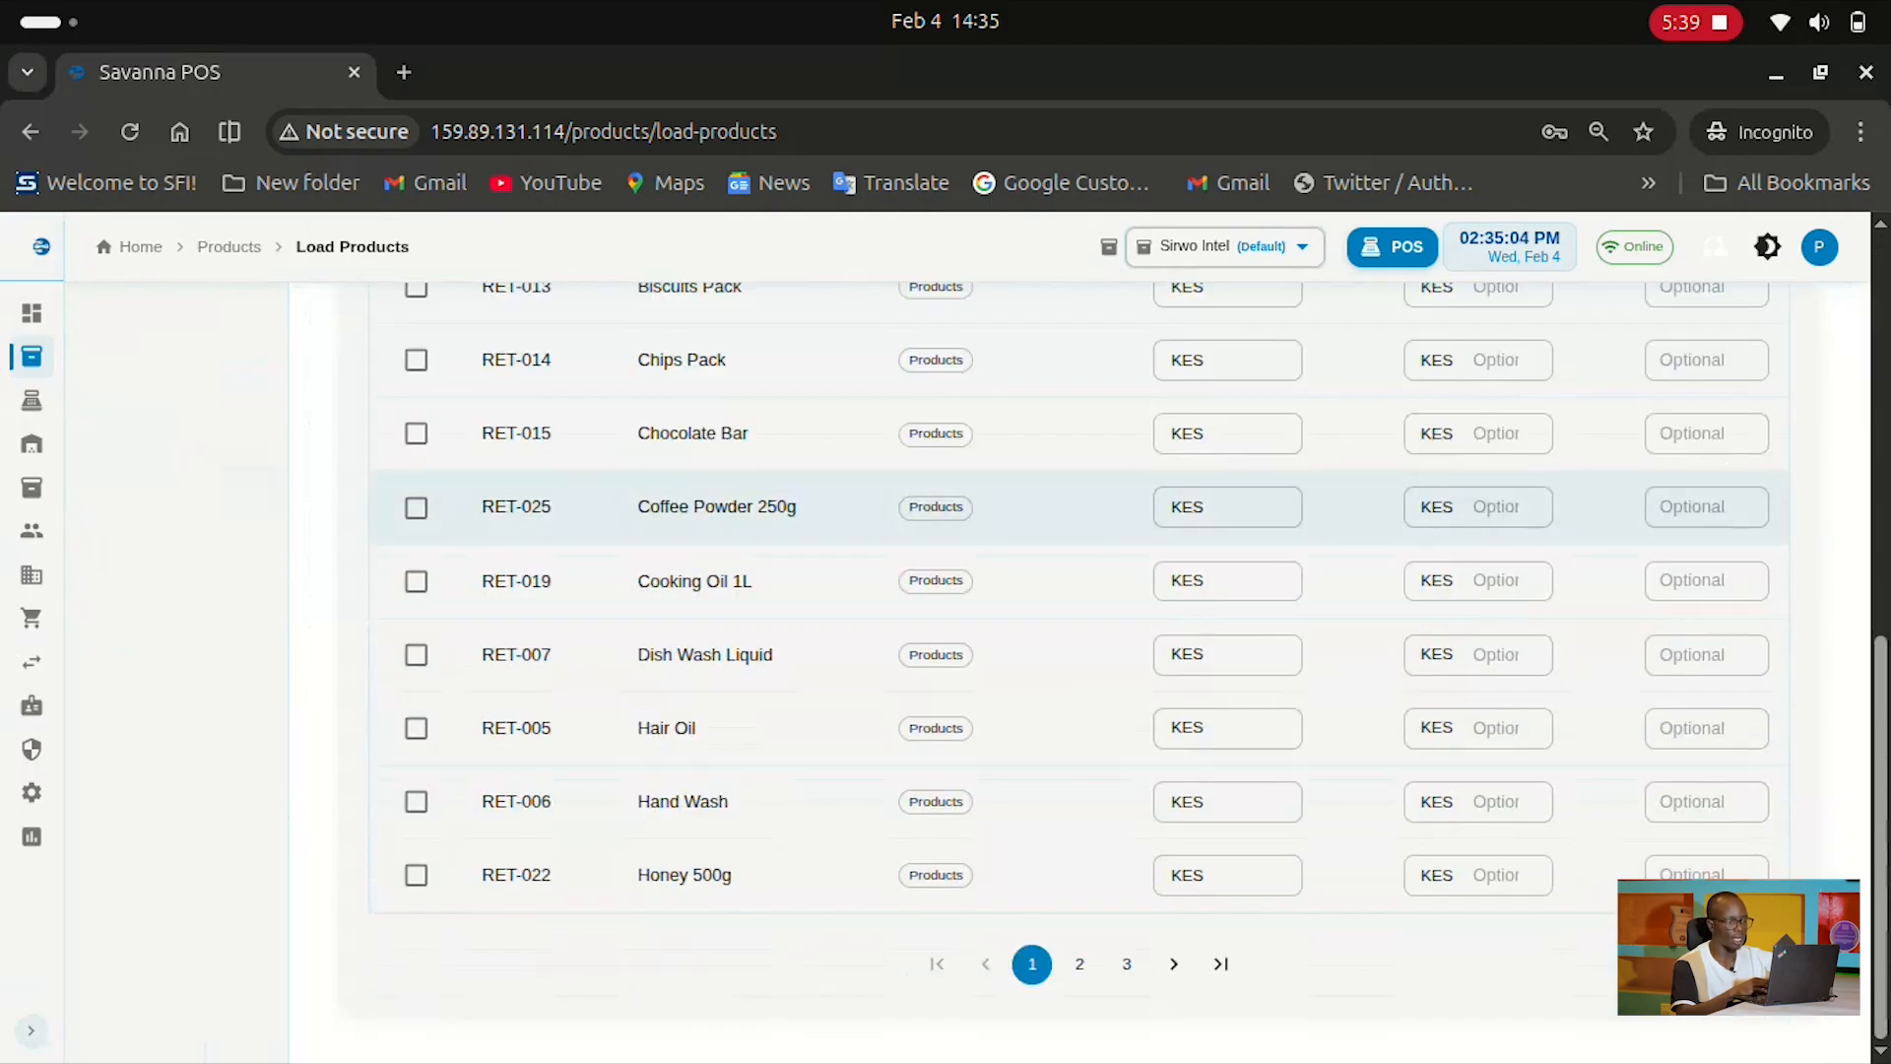
{"action": "scroll", "coordinate": [1079, 507], "scroll_direction": "up", "scroll_amount": 5}
{"action": "scroll", "coordinate": [1080, 507], "scroll_direction": "down", "scroll_amount": 5}
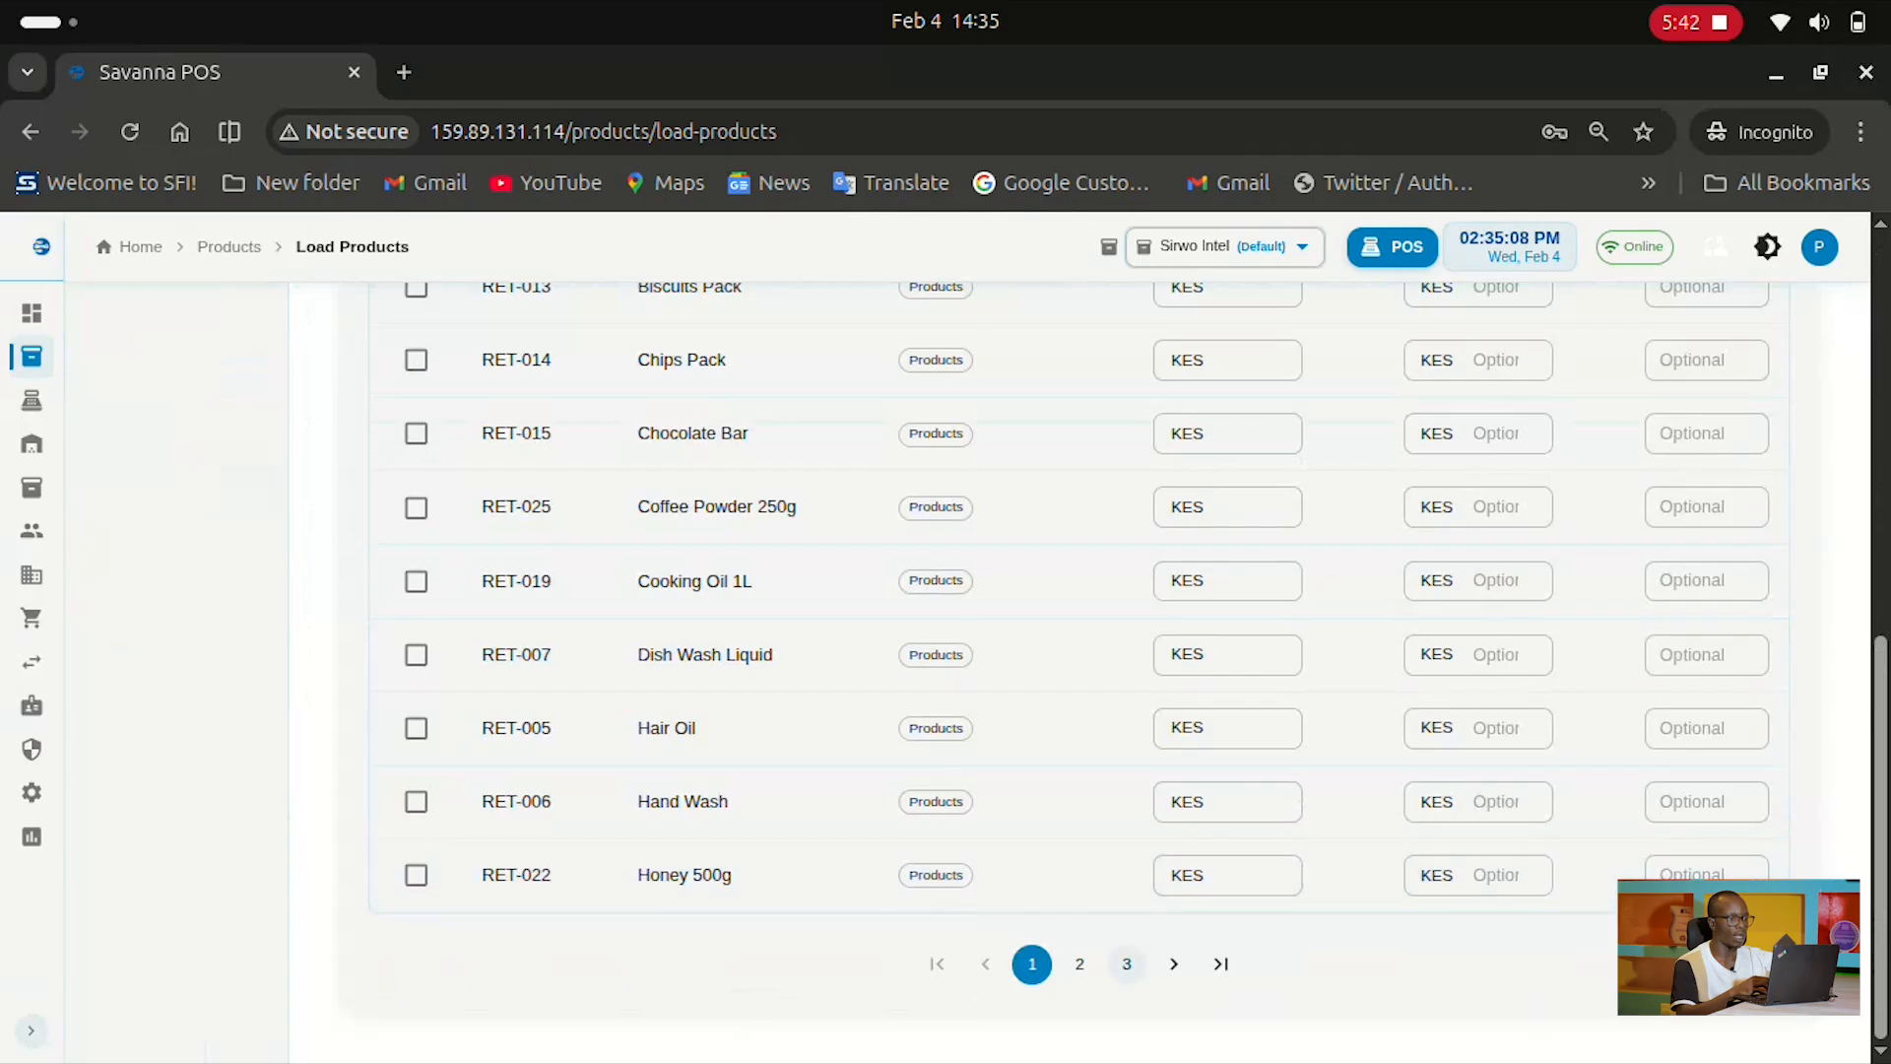
{"action": "scroll", "coordinate": [1079, 591], "scroll_direction": "up", "scroll_amount": 8}
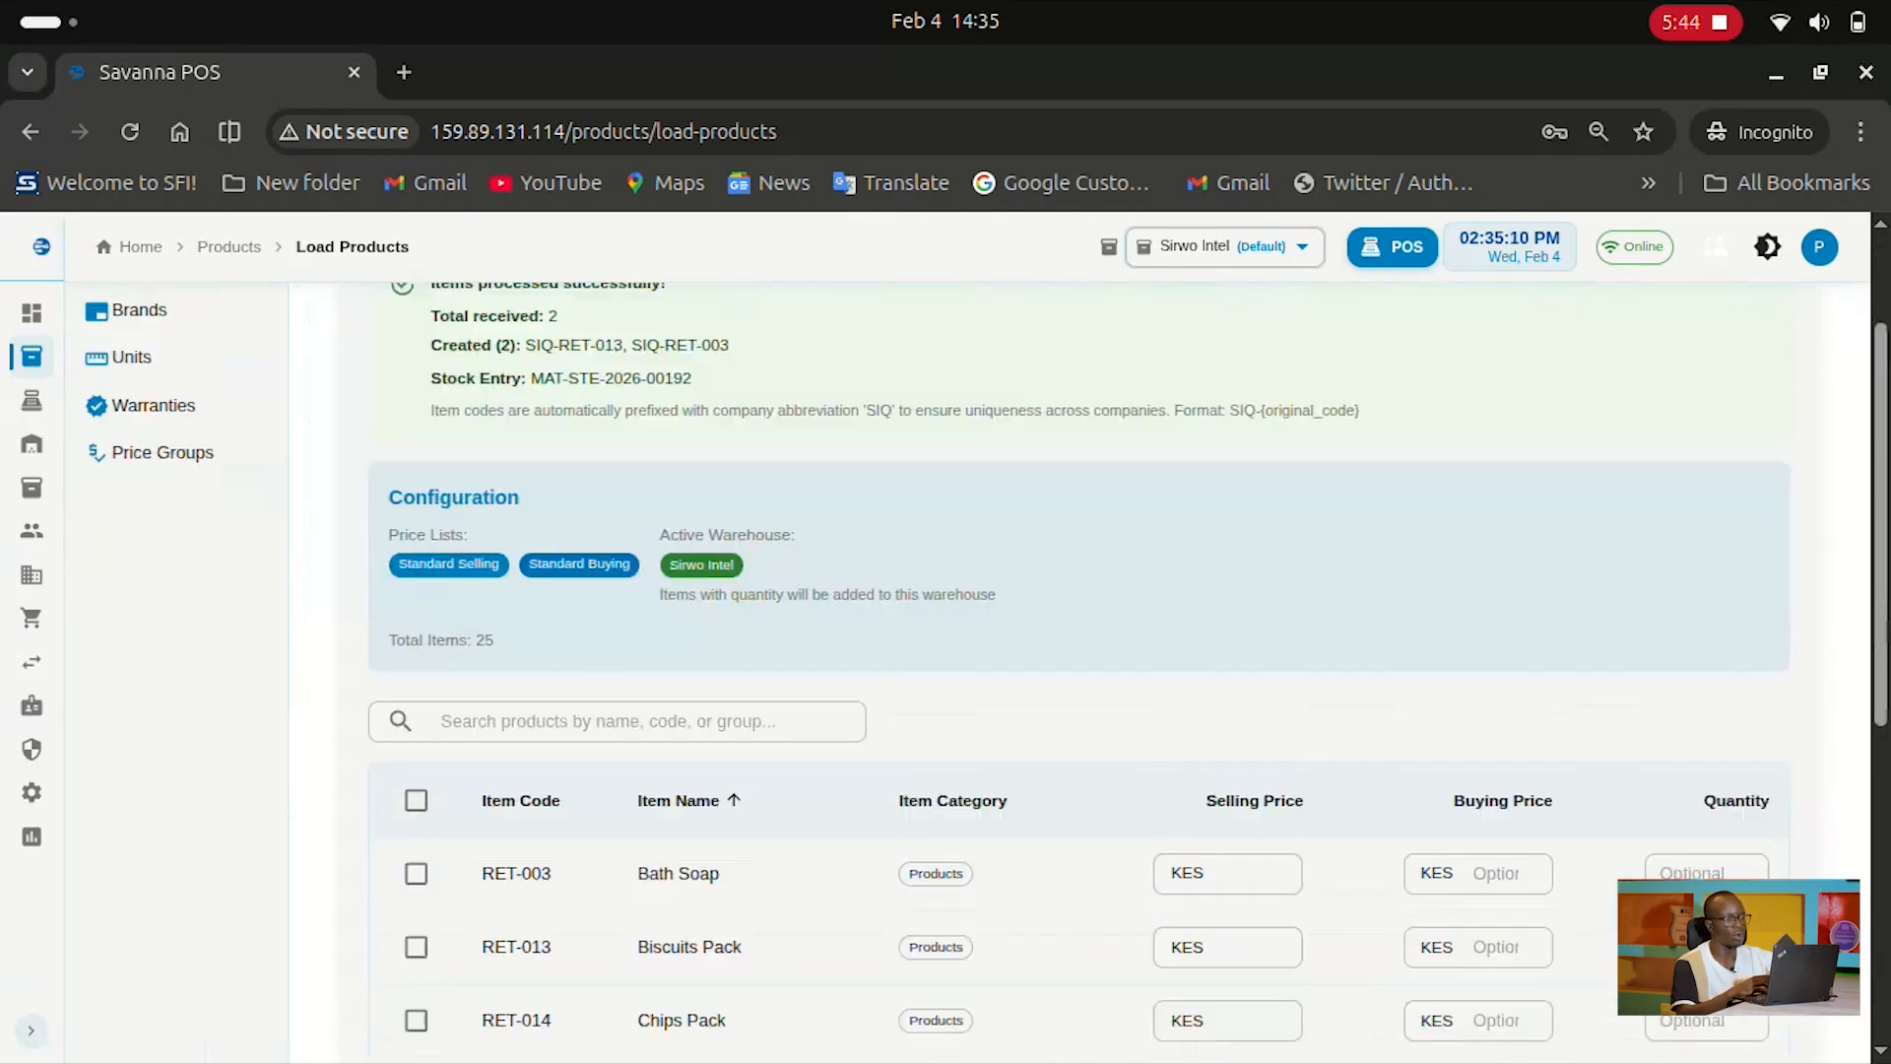
{"action": "scroll", "coordinate": [1080, 591], "scroll_direction": "down", "scroll_amount": 3}
{"action": "left_click", "coordinate": [616, 459]}
{"action": "scroll", "coordinate": [1079, 670], "scroll_direction": "down", "scroll_amount": 3}
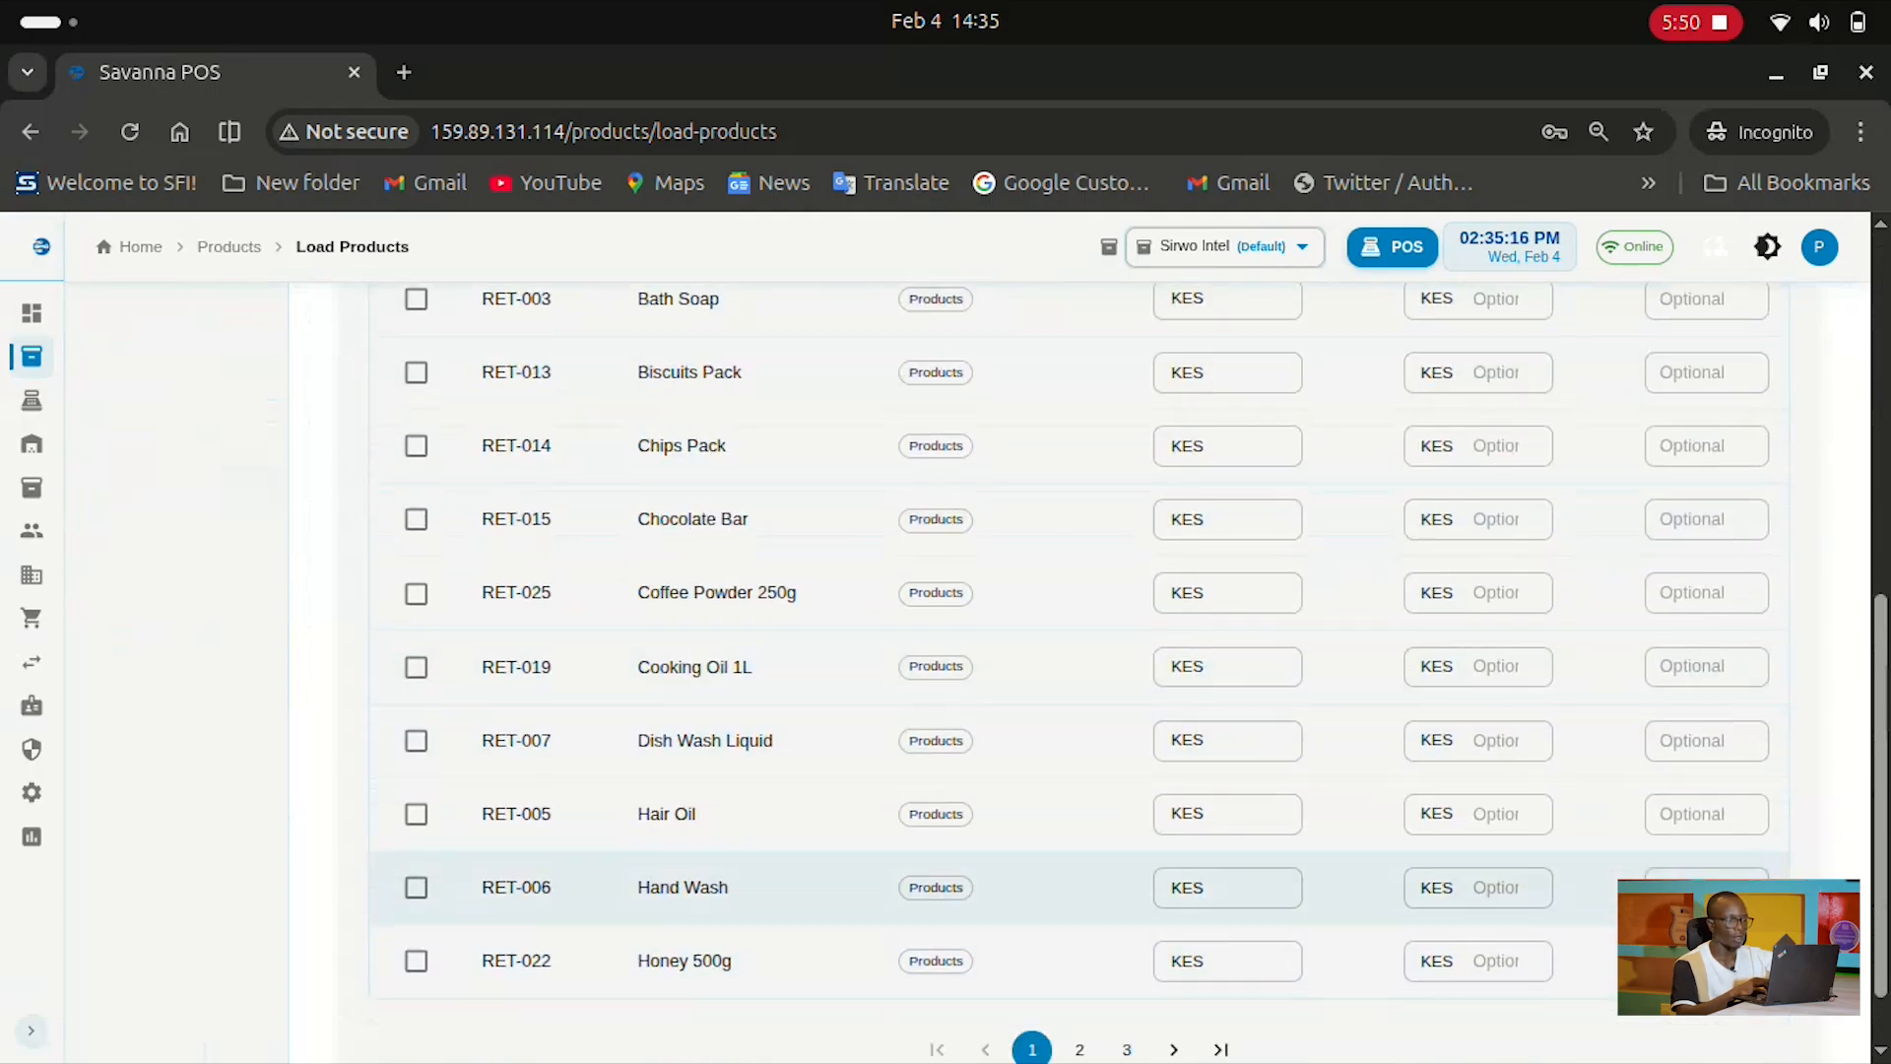
{"action": "scroll", "coordinate": [1080, 813], "scroll_direction": "up", "scroll_amount": 8}
{"action": "type", "text": "H"}
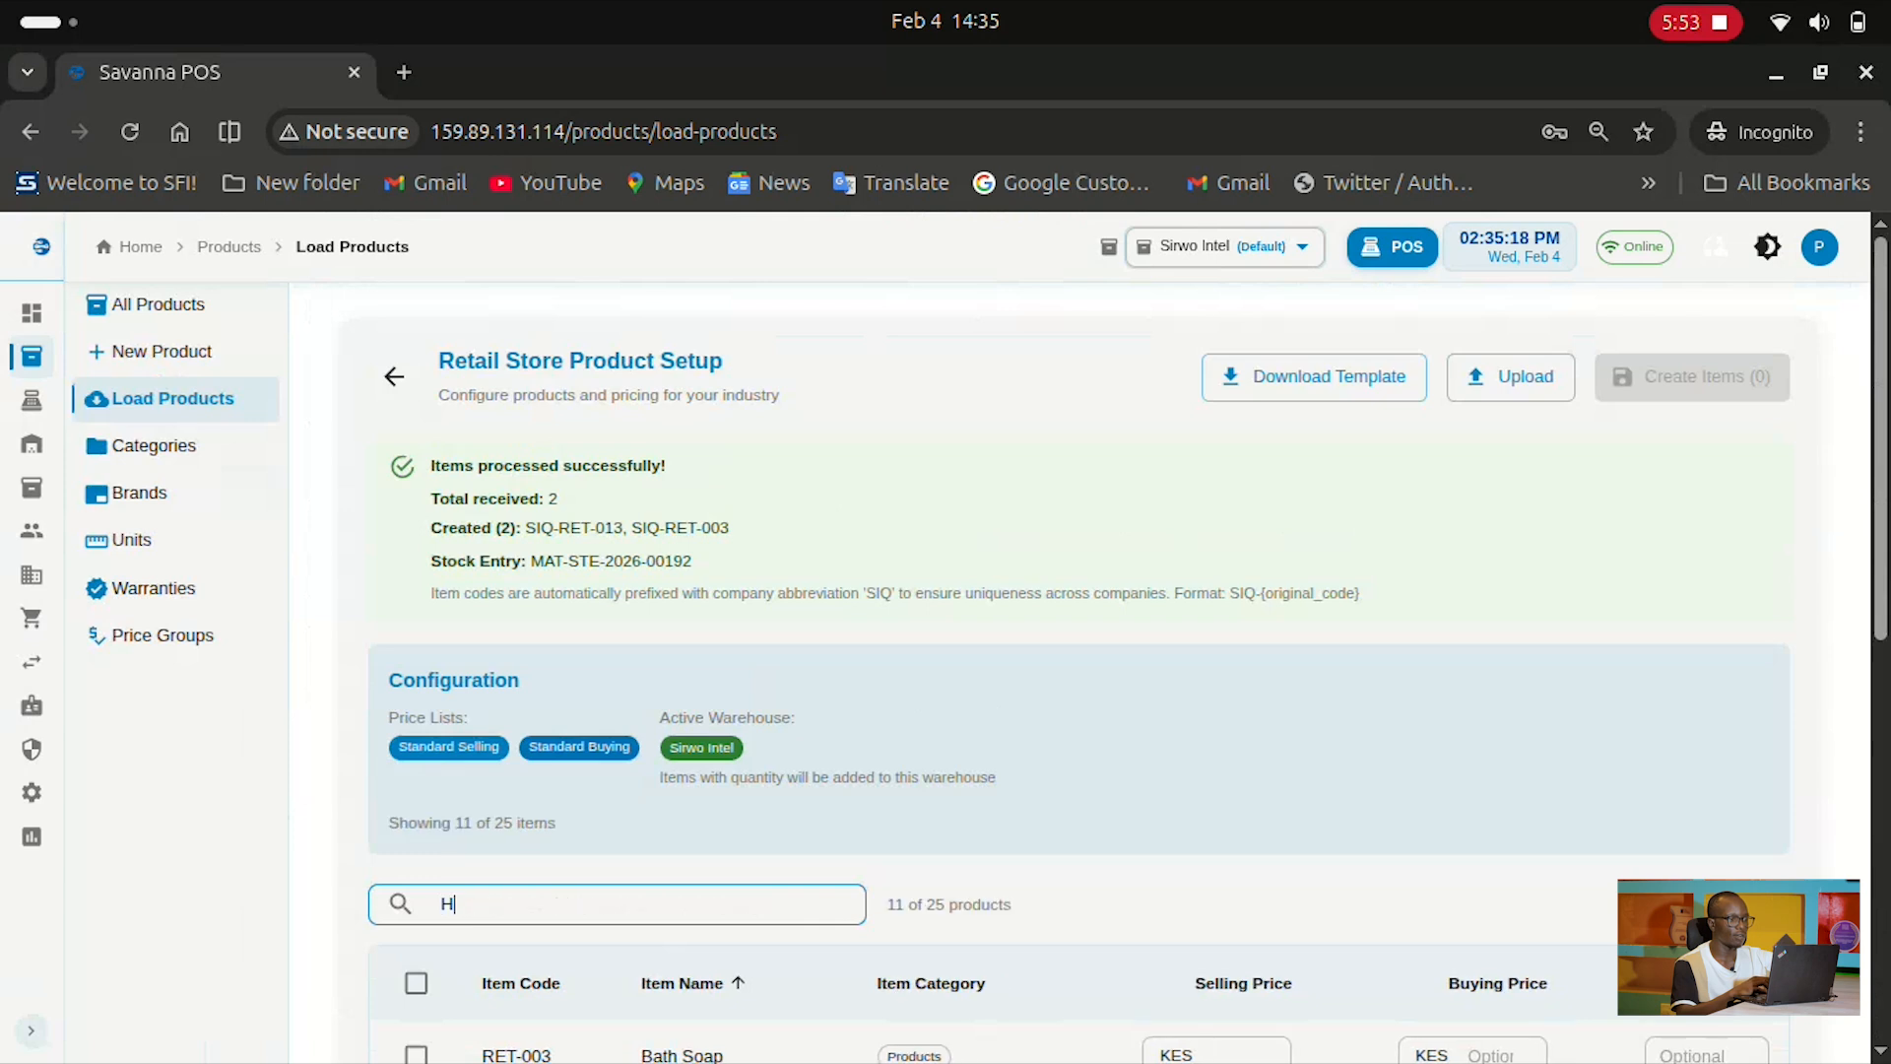
{"action": "type", "text": "one"}
{"action": "scroll", "coordinate": [1080, 640], "scroll_direction": "down", "scroll_amount": 1}
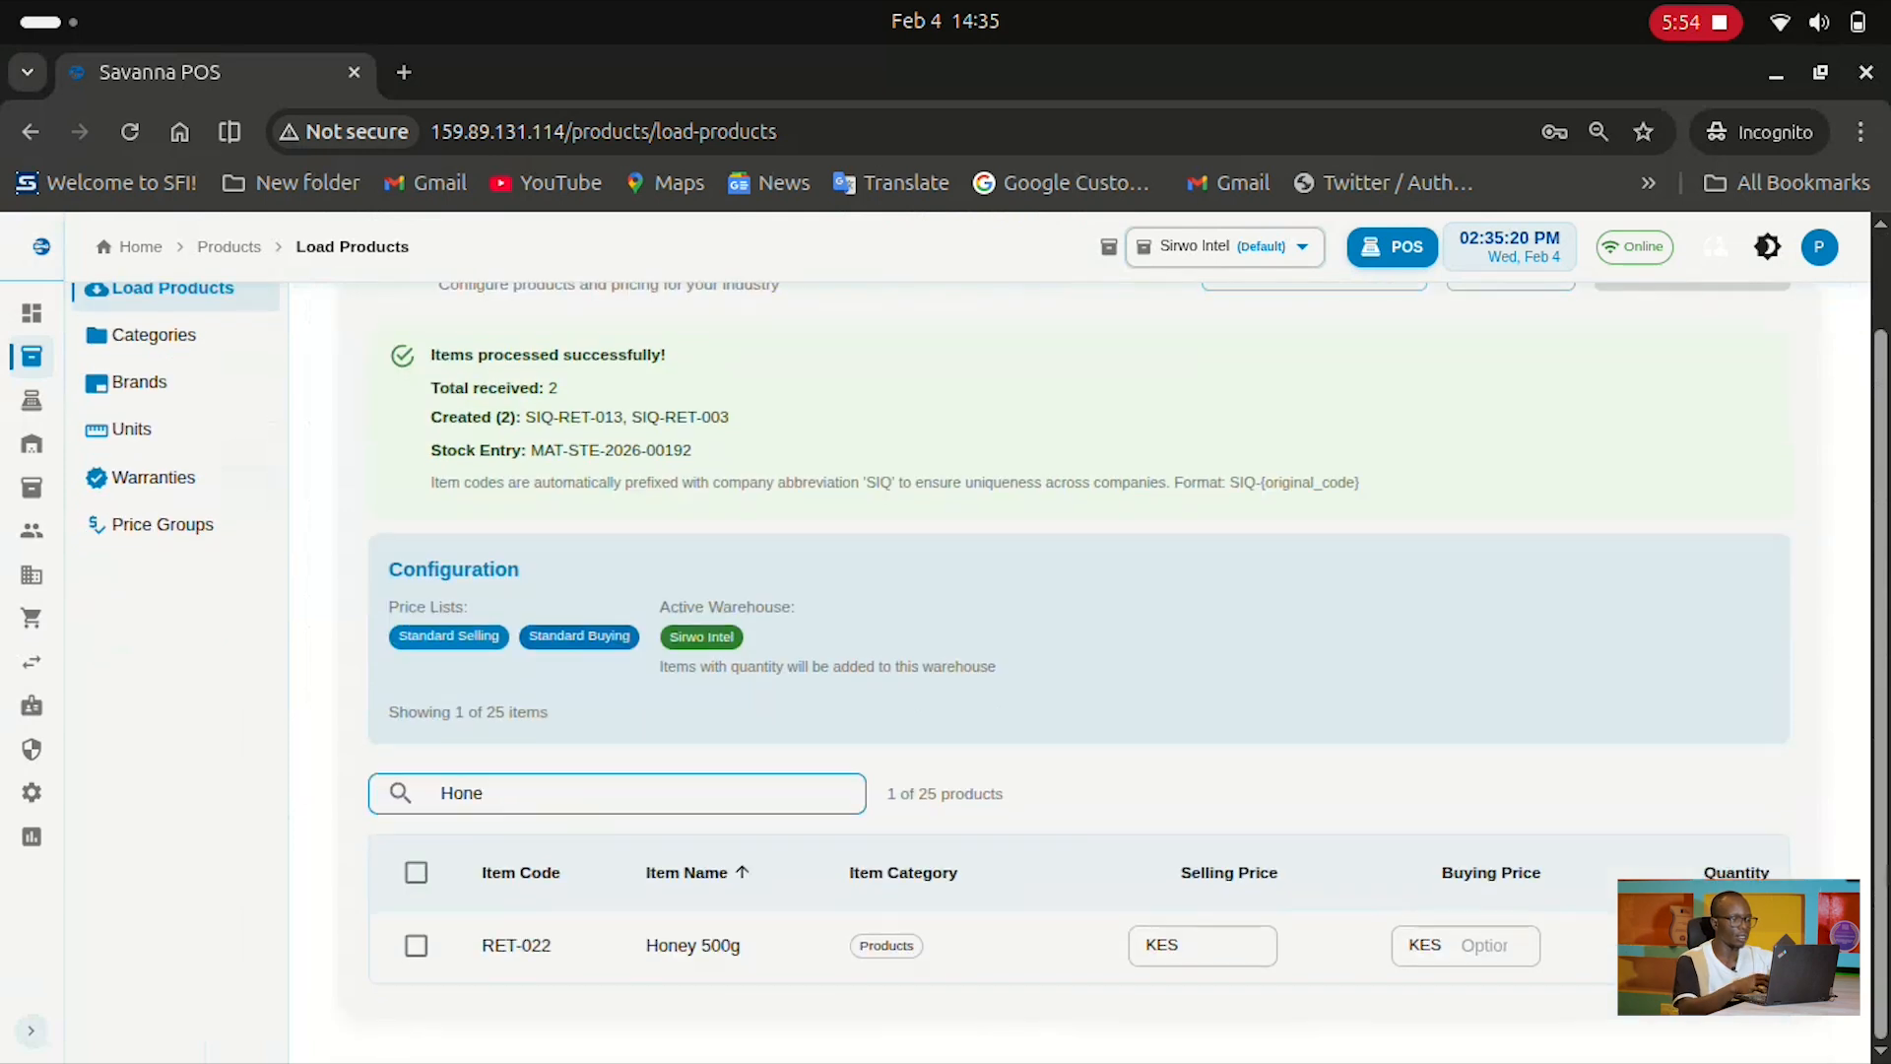
{"action": "scroll", "coordinate": [1080, 669], "scroll_direction": "up", "scroll_amount": 1}
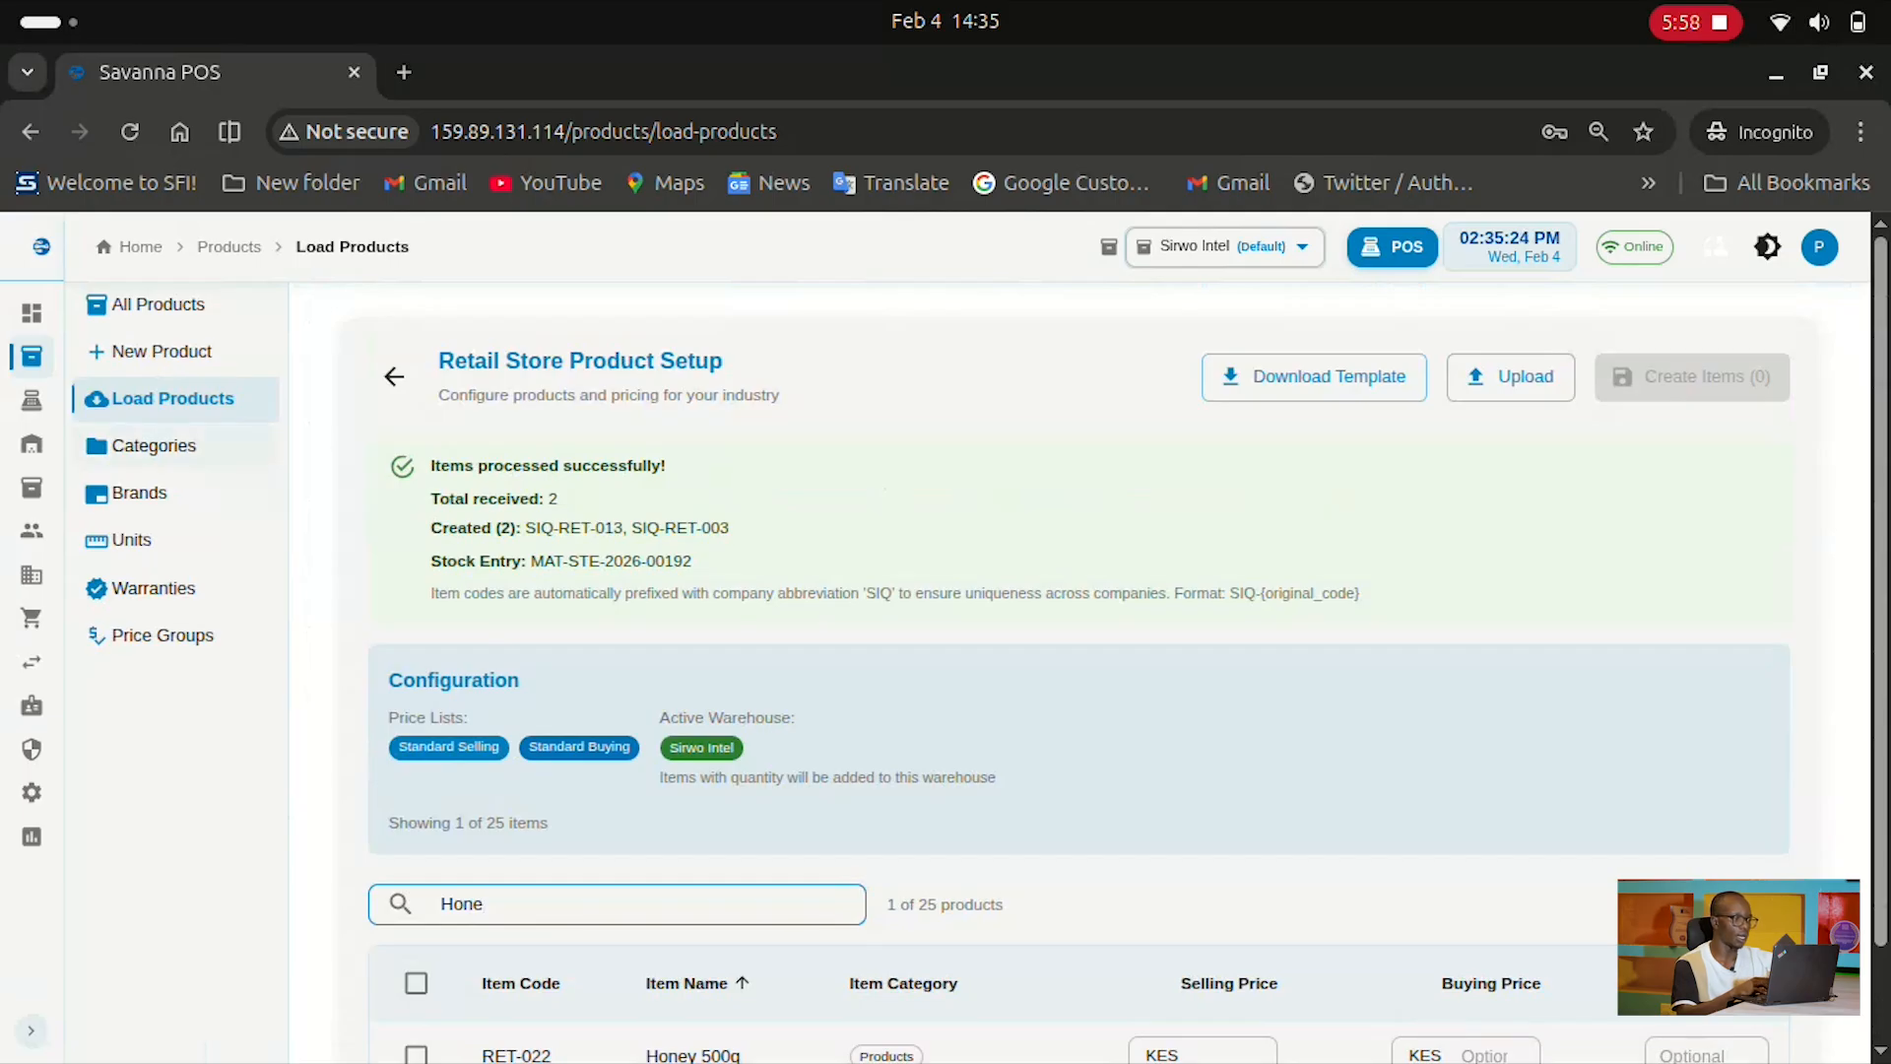
Open Categories Management and scroll through the product category list
{"action": "left_click", "coordinate": [192, 450]}
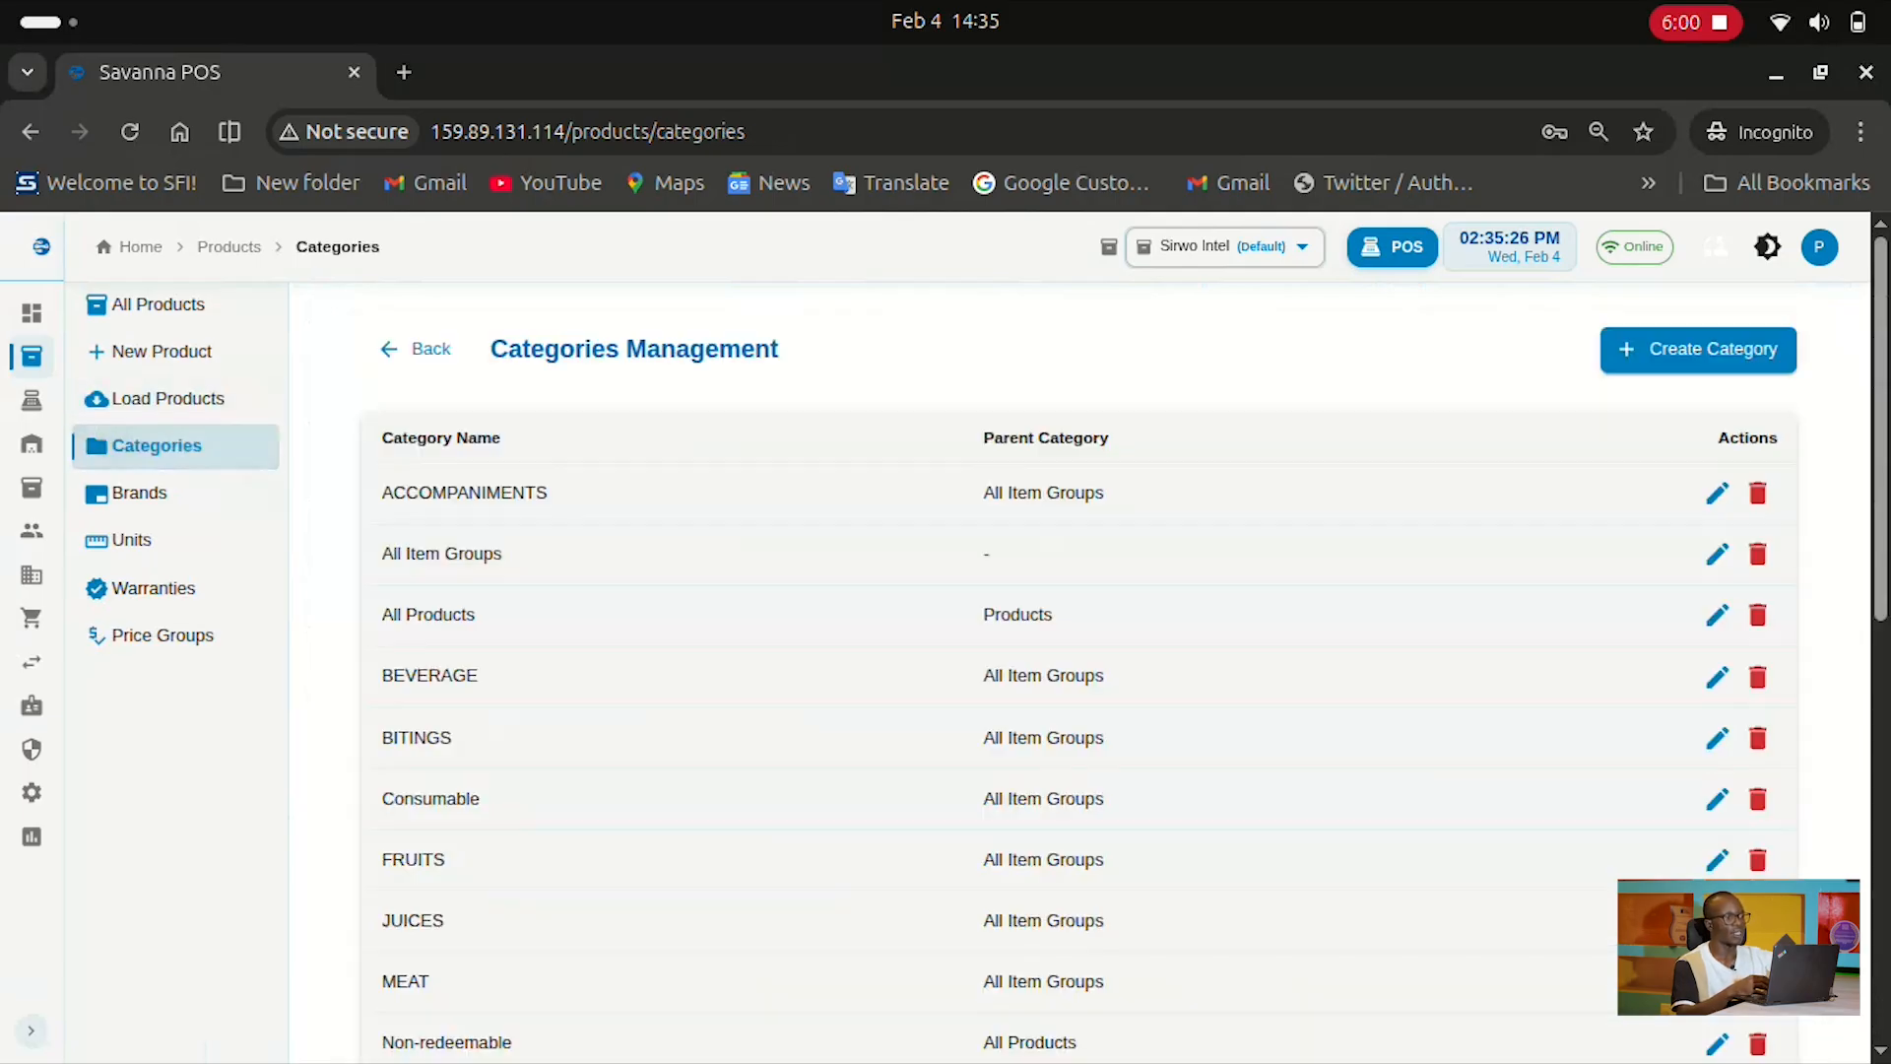
{"action": "scroll", "coordinate": [981, 649], "scroll_direction": "down", "scroll_amount": 2}
{"action": "scroll", "coordinate": [981, 648], "scroll_direction": "up", "scroll_amount": 2}
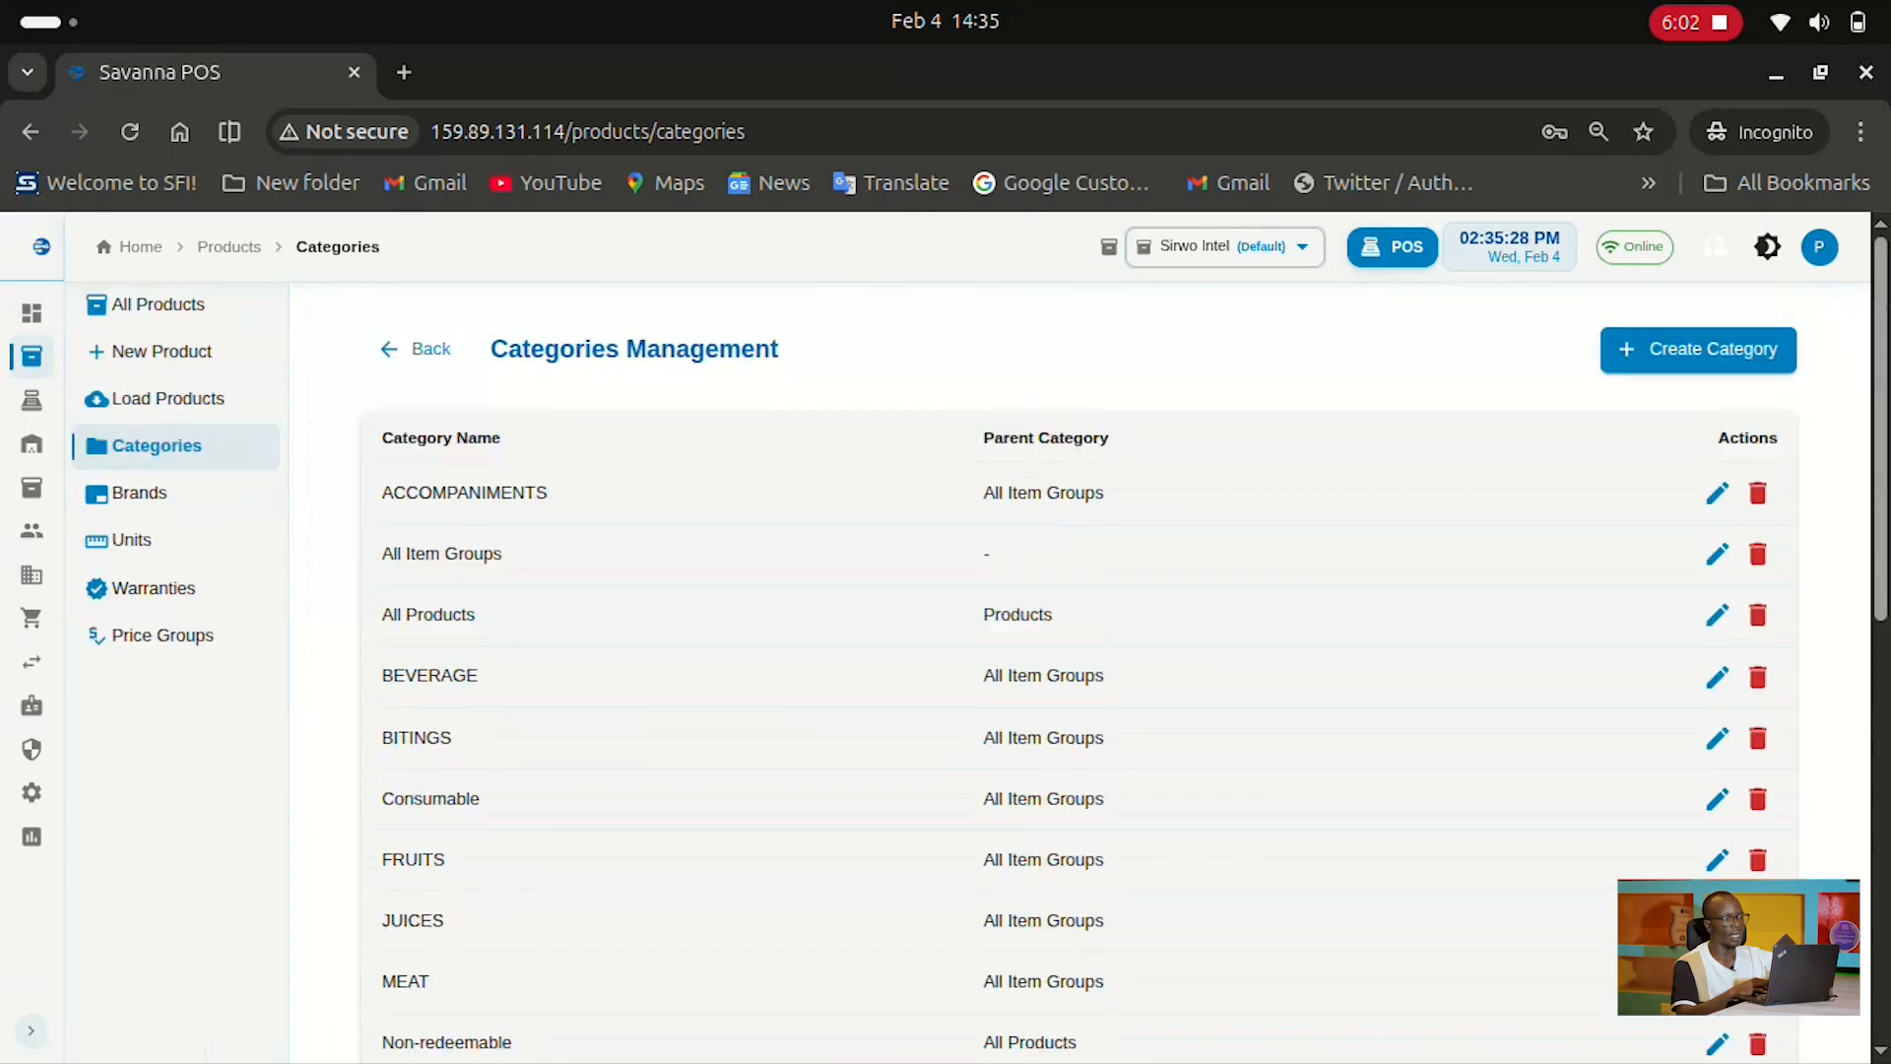
{"action": "scroll", "coordinate": [1080, 670], "scroll_direction": "down", "scroll_amount": 8}
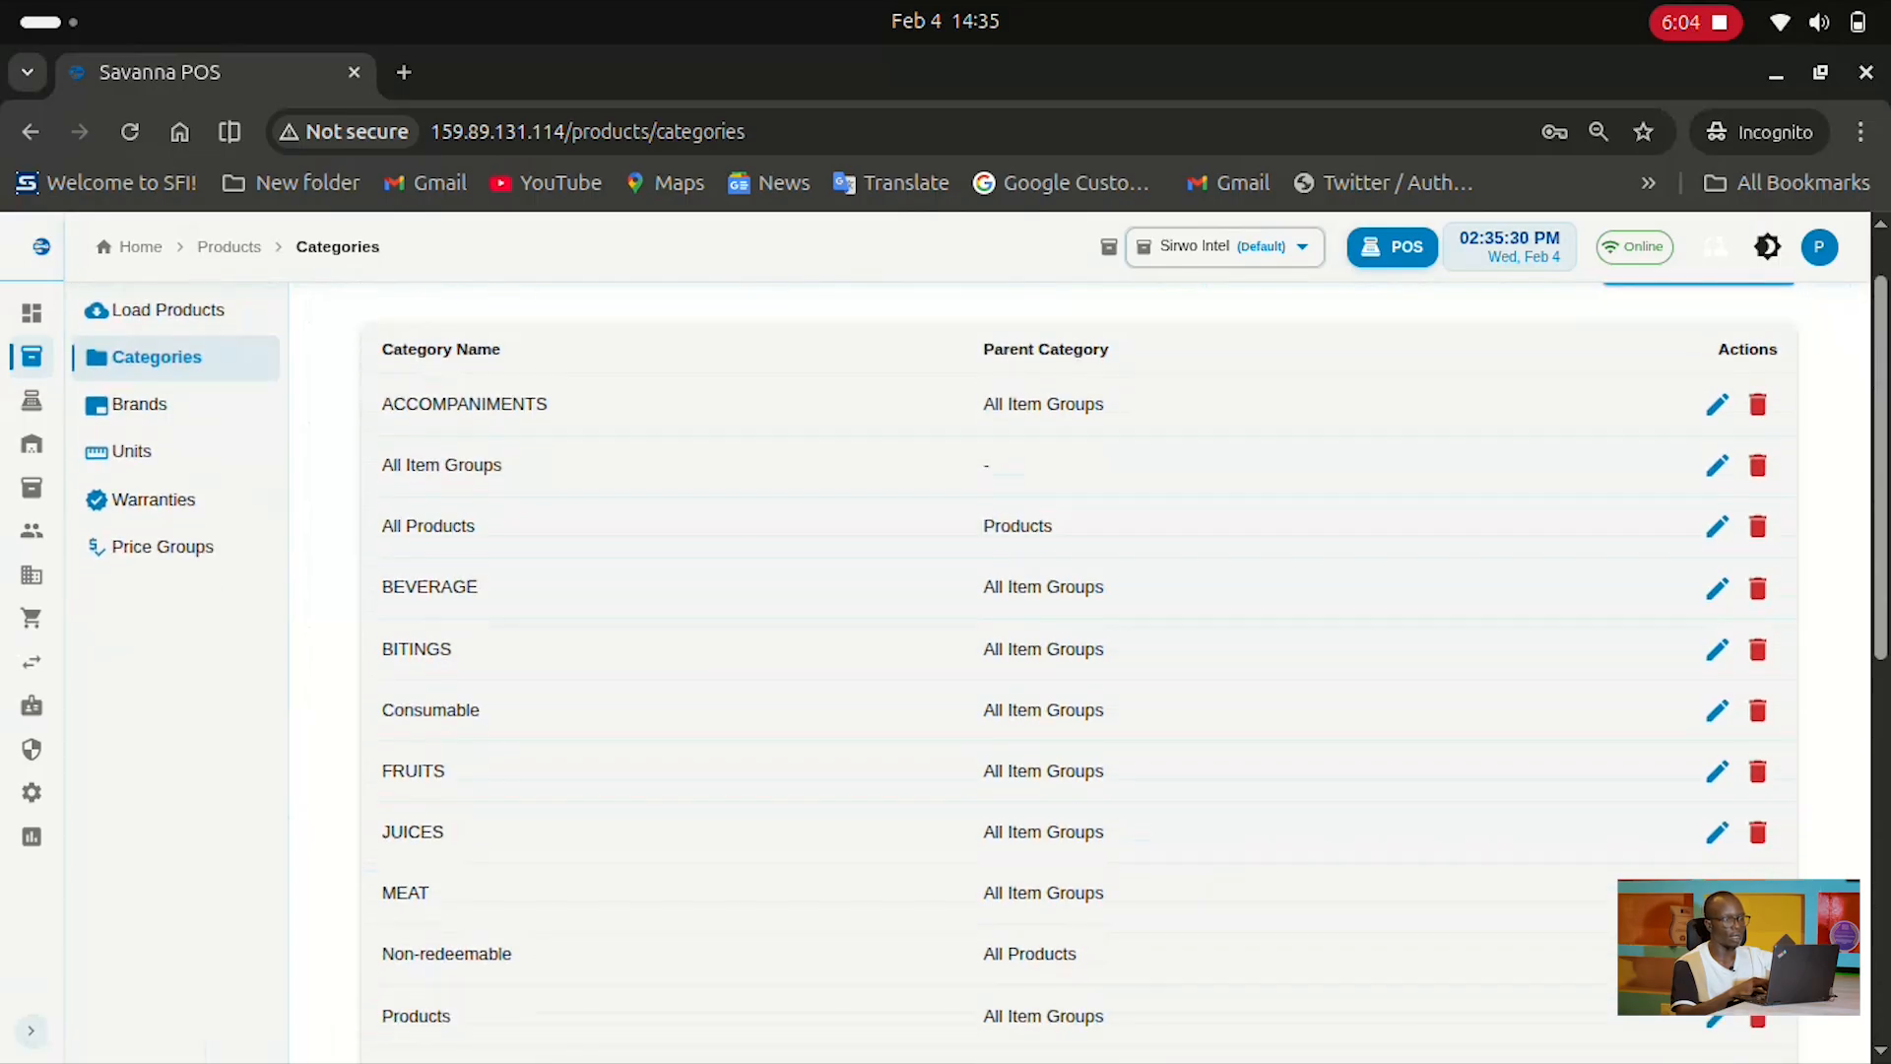
{"action": "scroll", "coordinate": [1079, 670], "scroll_direction": "up", "scroll_amount": 3}
{"action": "scroll", "coordinate": [1080, 669], "scroll_direction": "up", "scroll_amount": 5}
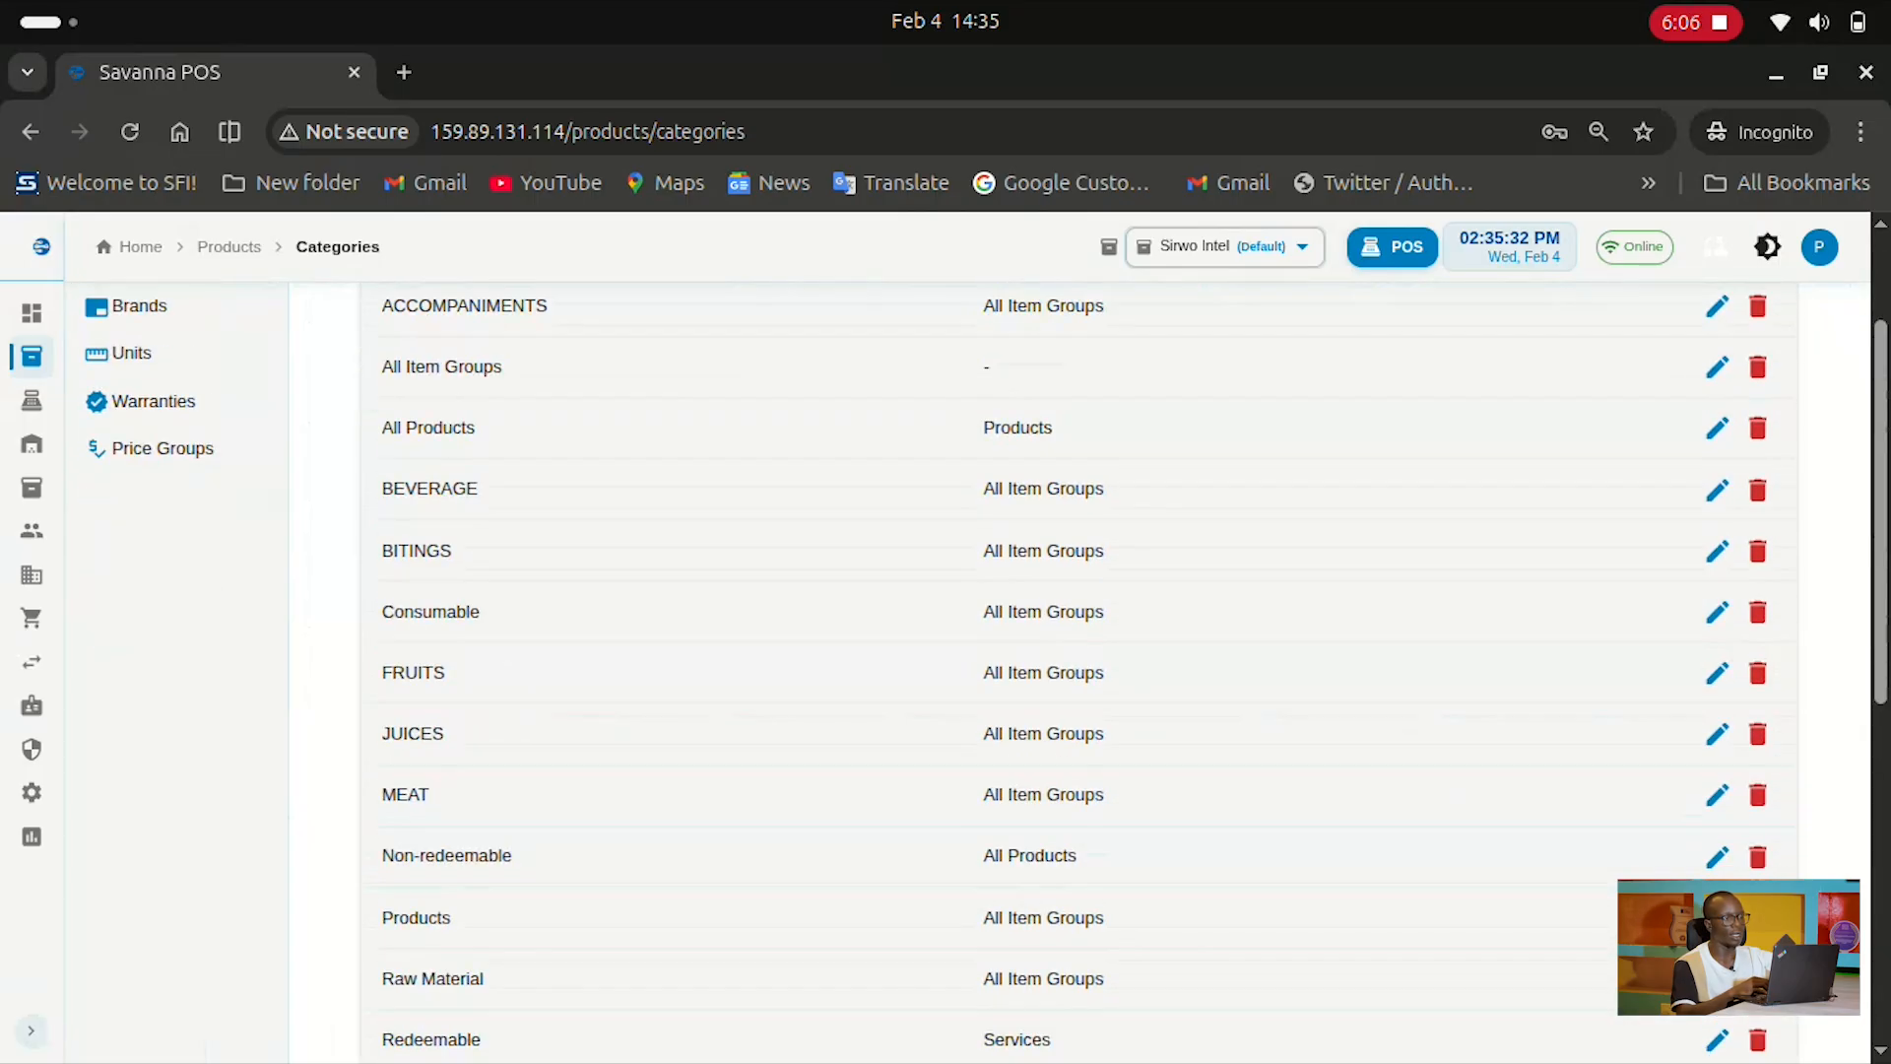
{"action": "scroll", "coordinate": [1080, 670], "scroll_direction": "up", "scroll_amount": 3}
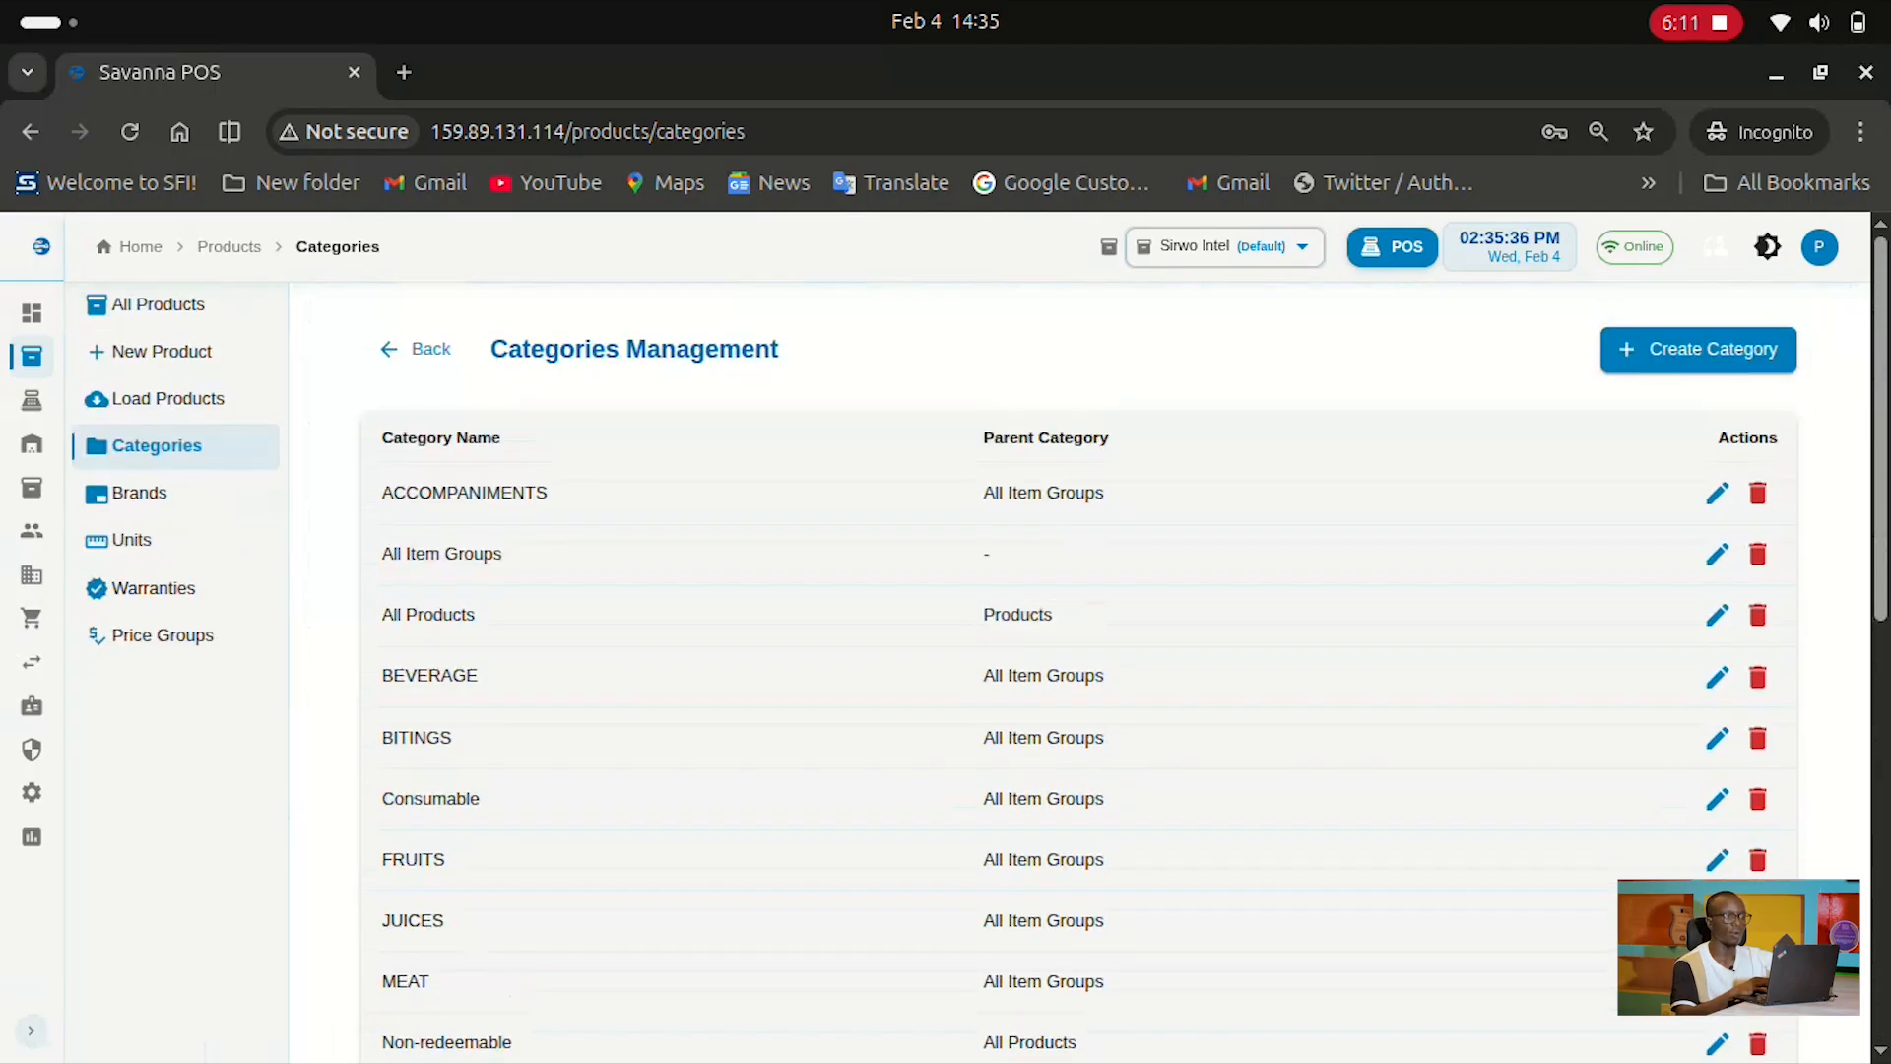
Start a new category, view the Parent Category choices, then cancel without creating it
{"action": "left_click", "coordinate": [1699, 348]}
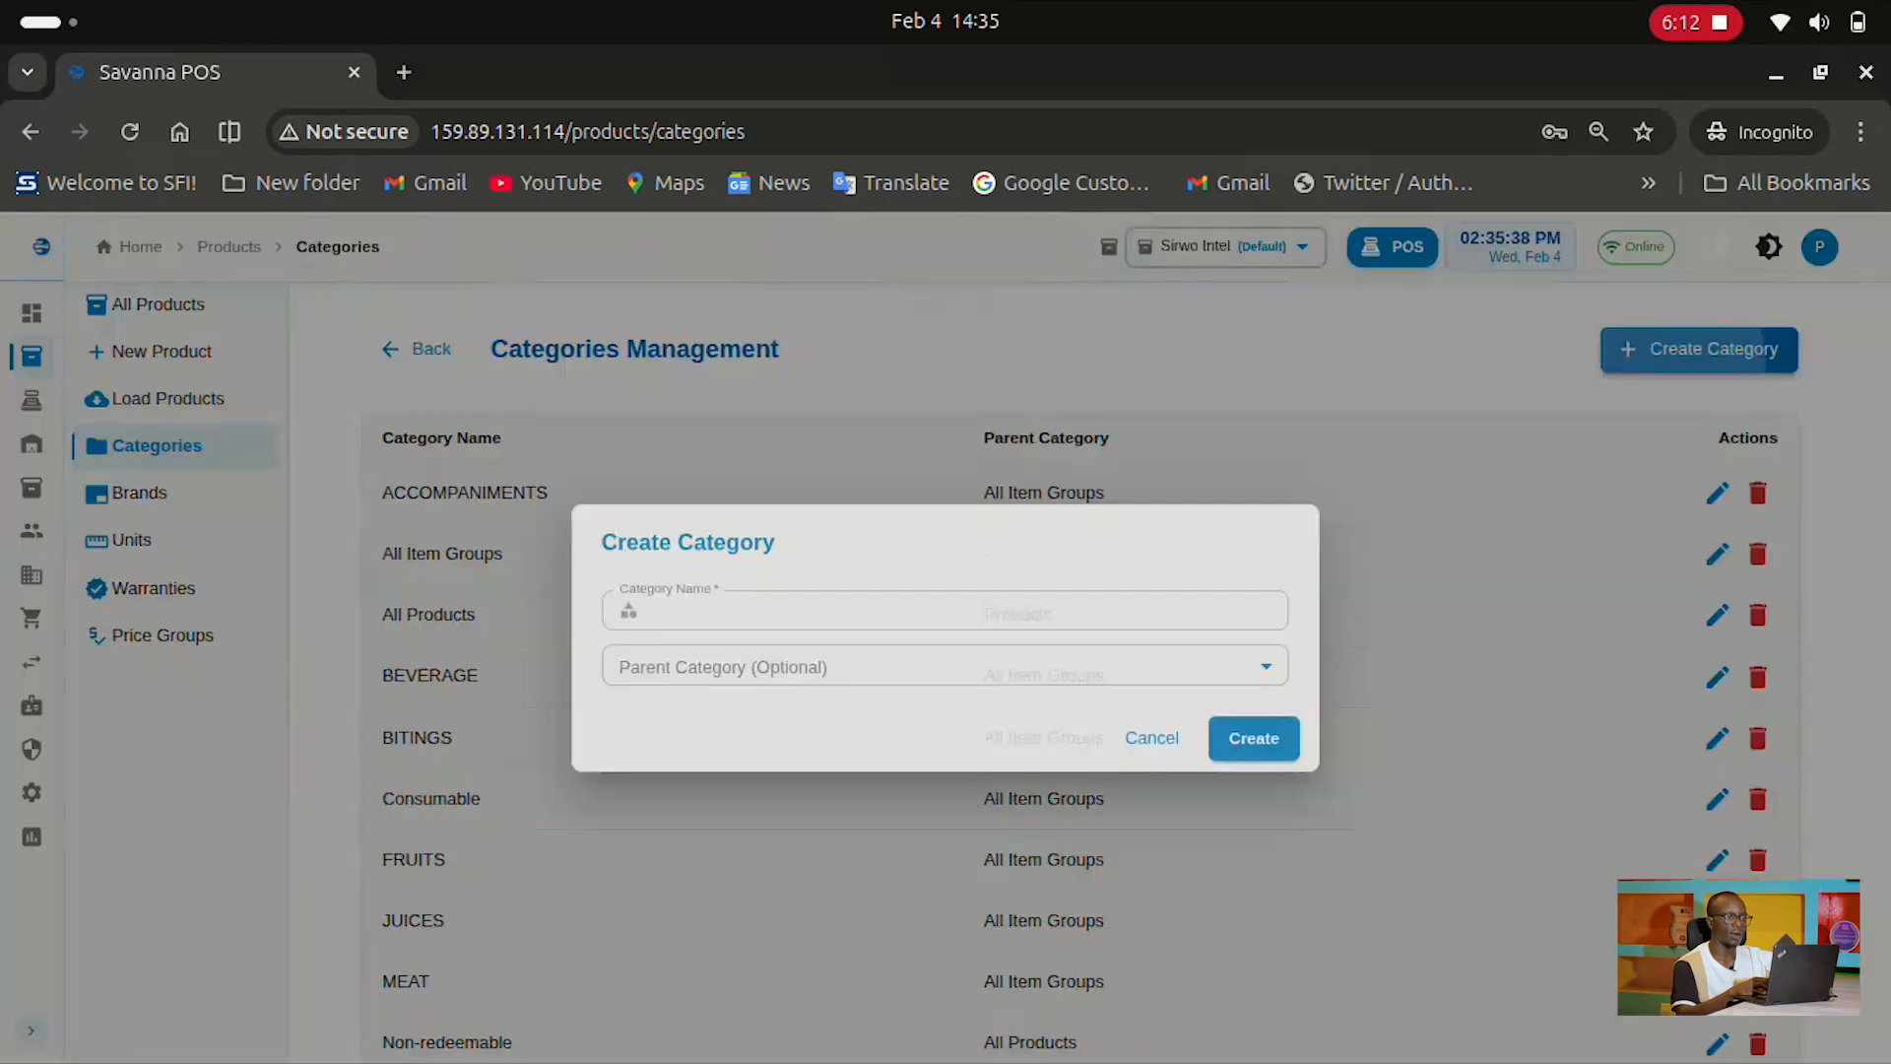
{"action": "left_click", "coordinate": [887, 666]}
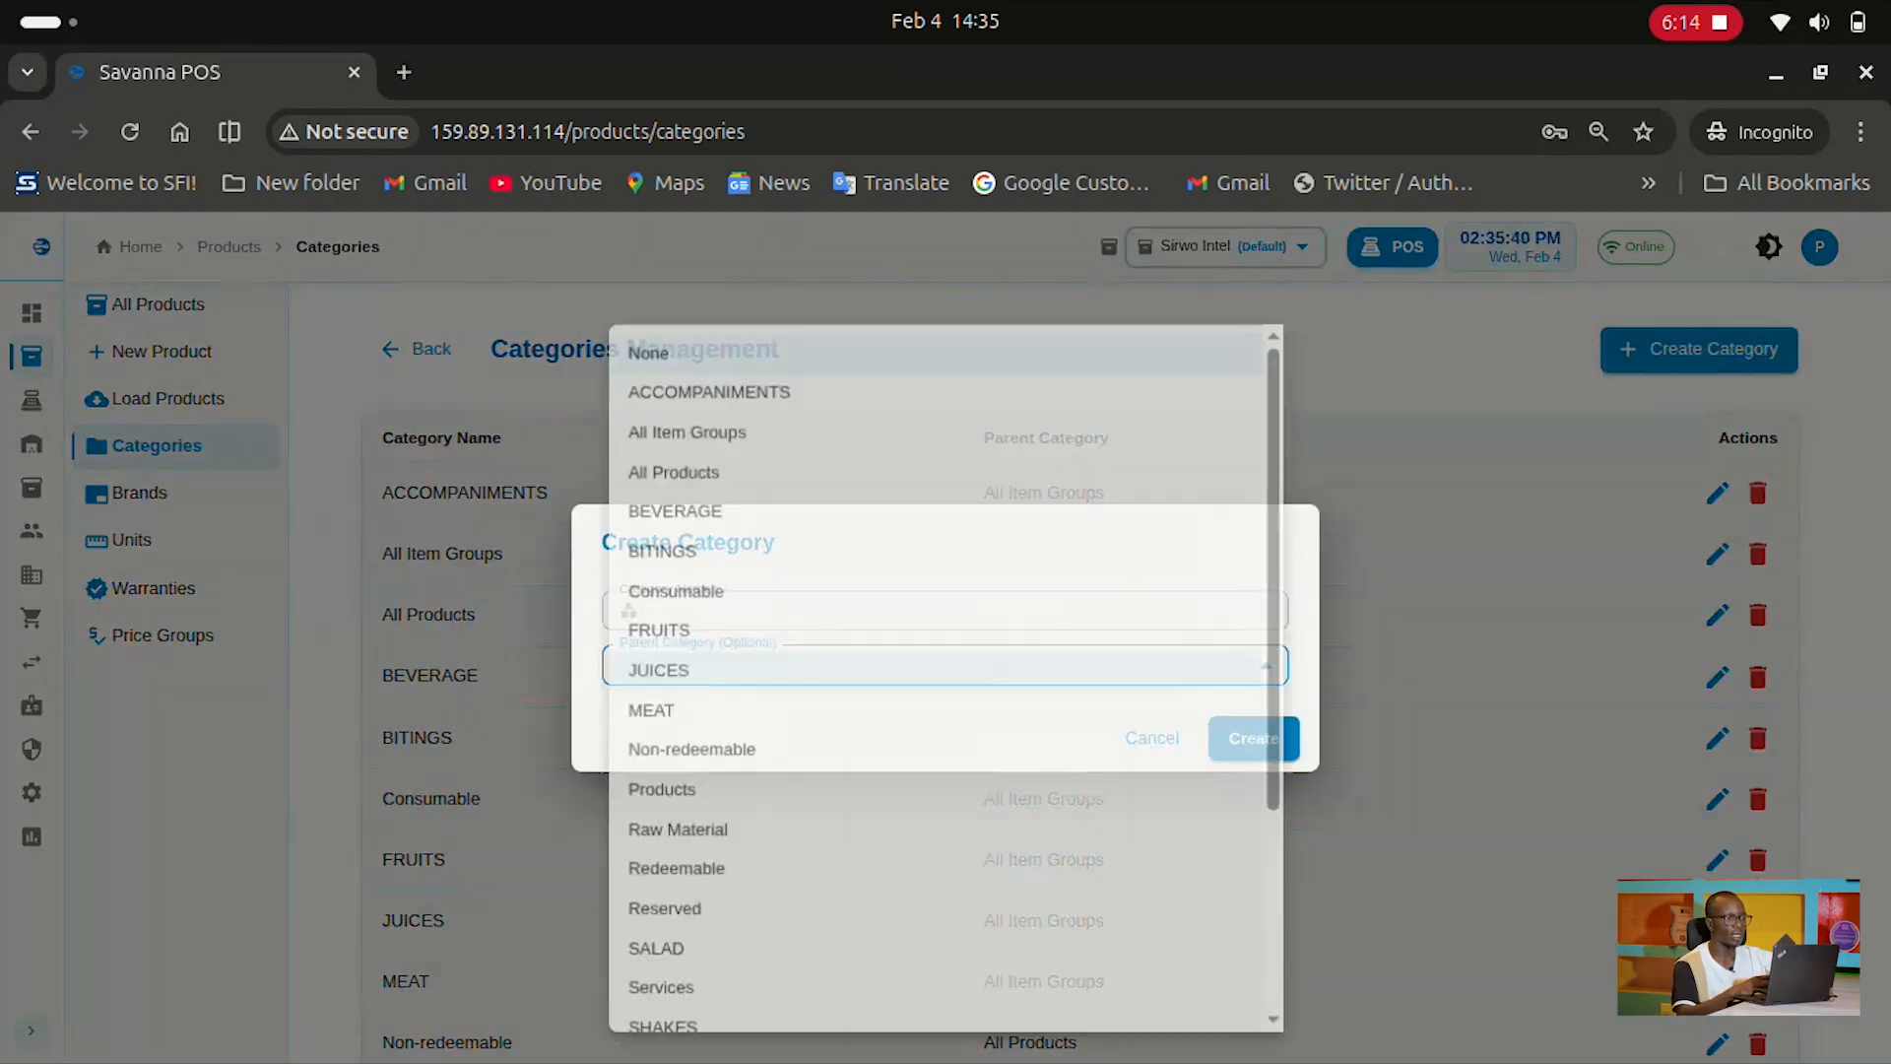
{"action": "key", "text": "Escape"}
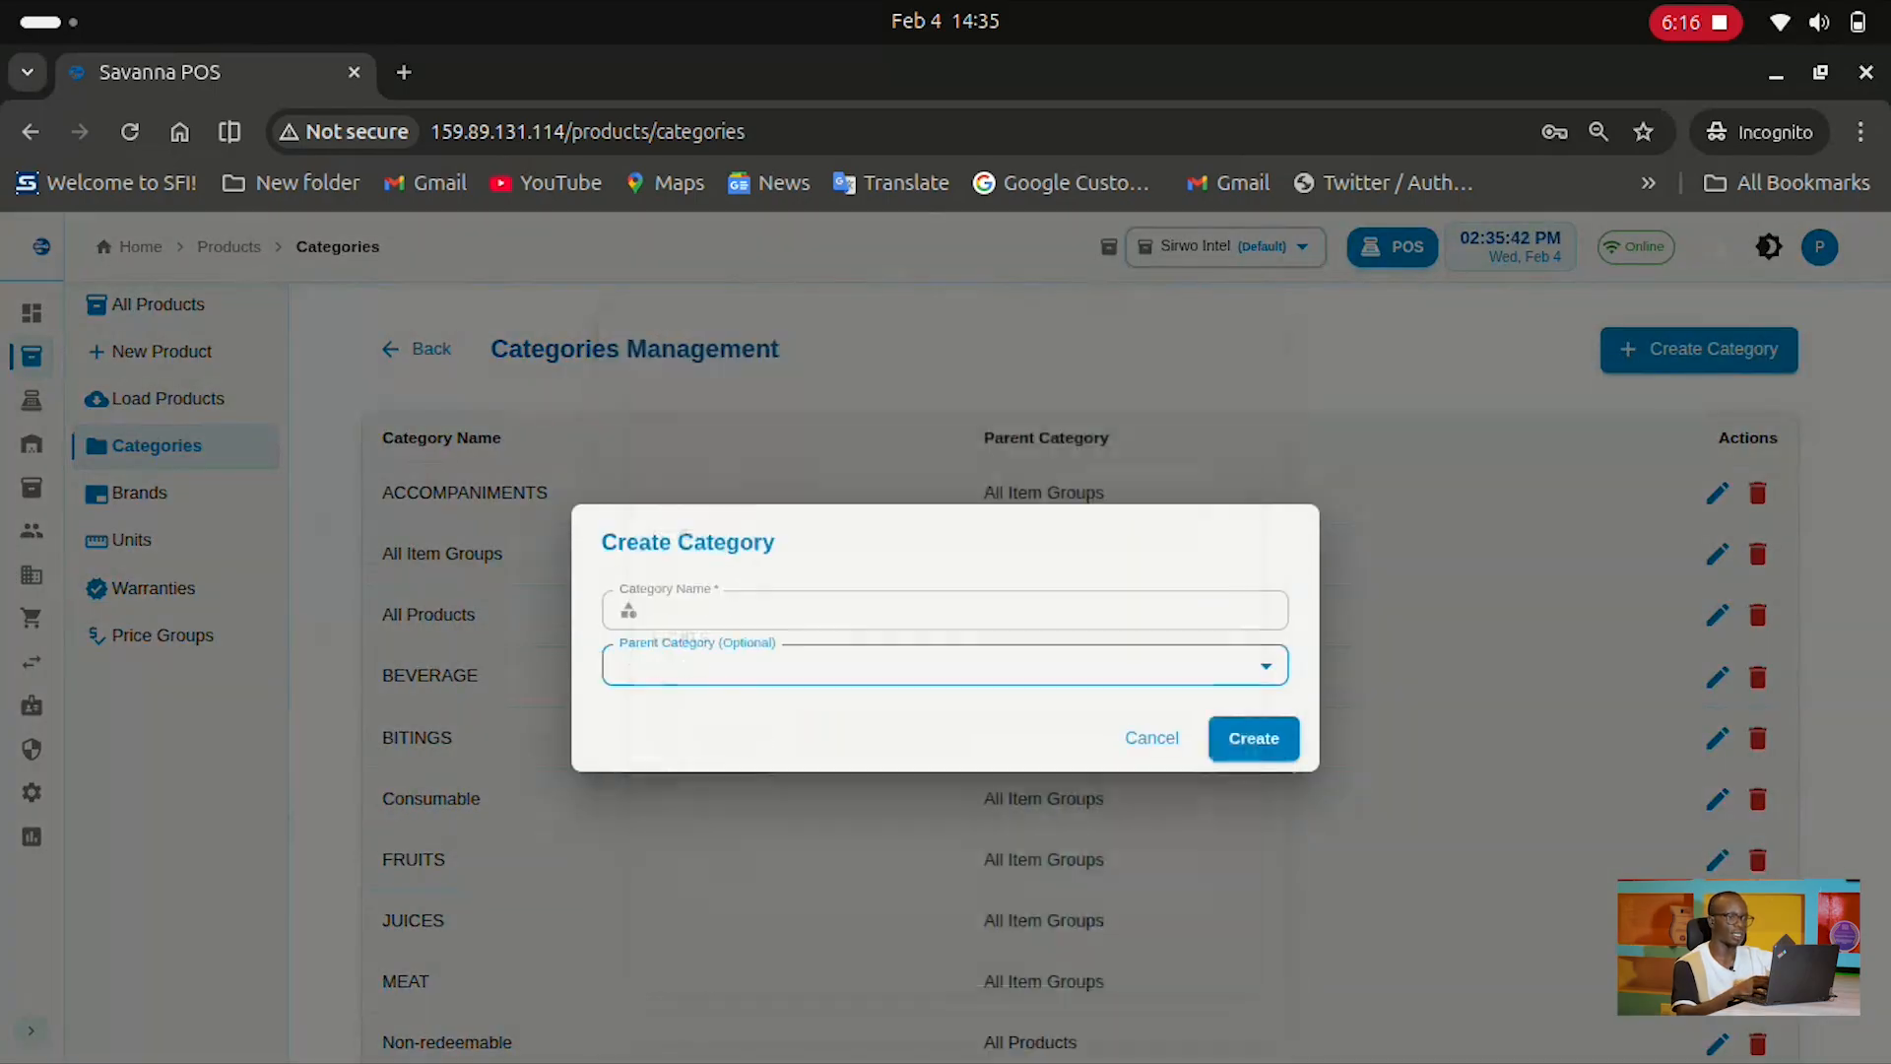
{"action": "key", "text": "Escape"}
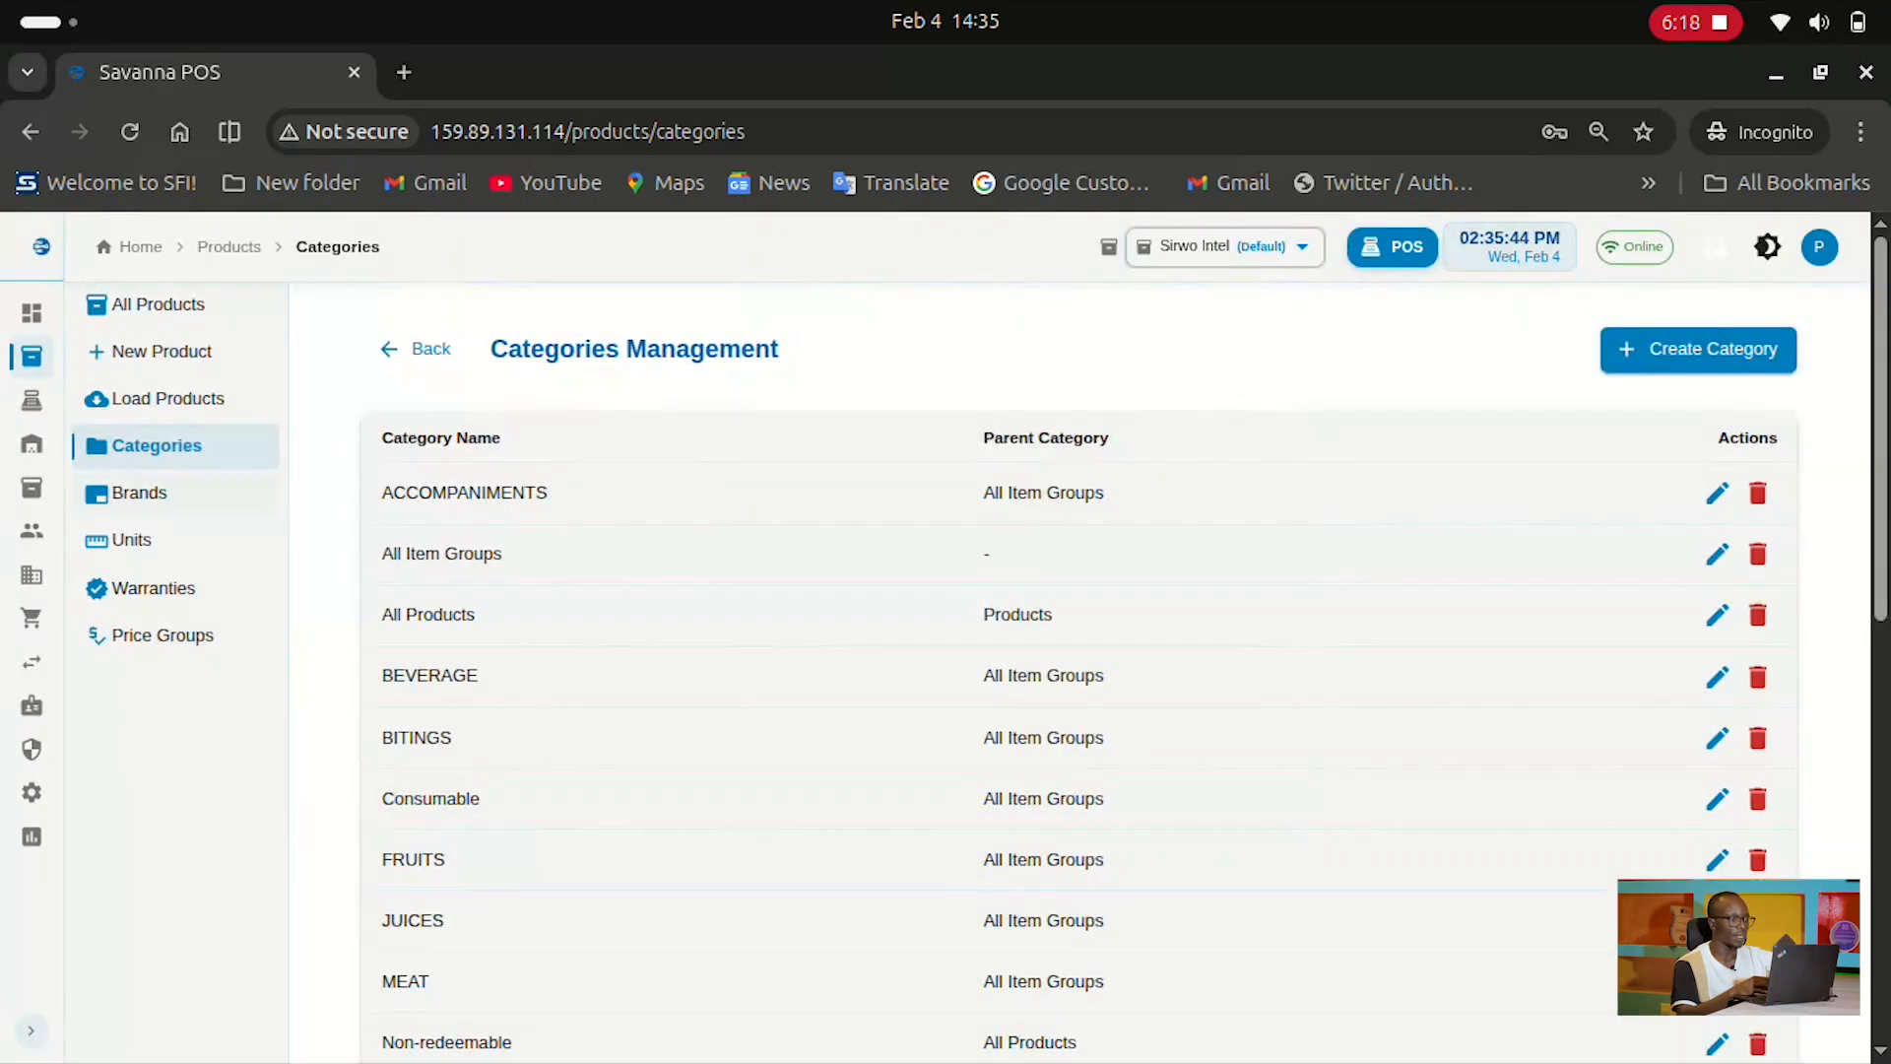
Open the Brands management page and scroll through the brand list
{"action": "left_click", "coordinate": [140, 493]}
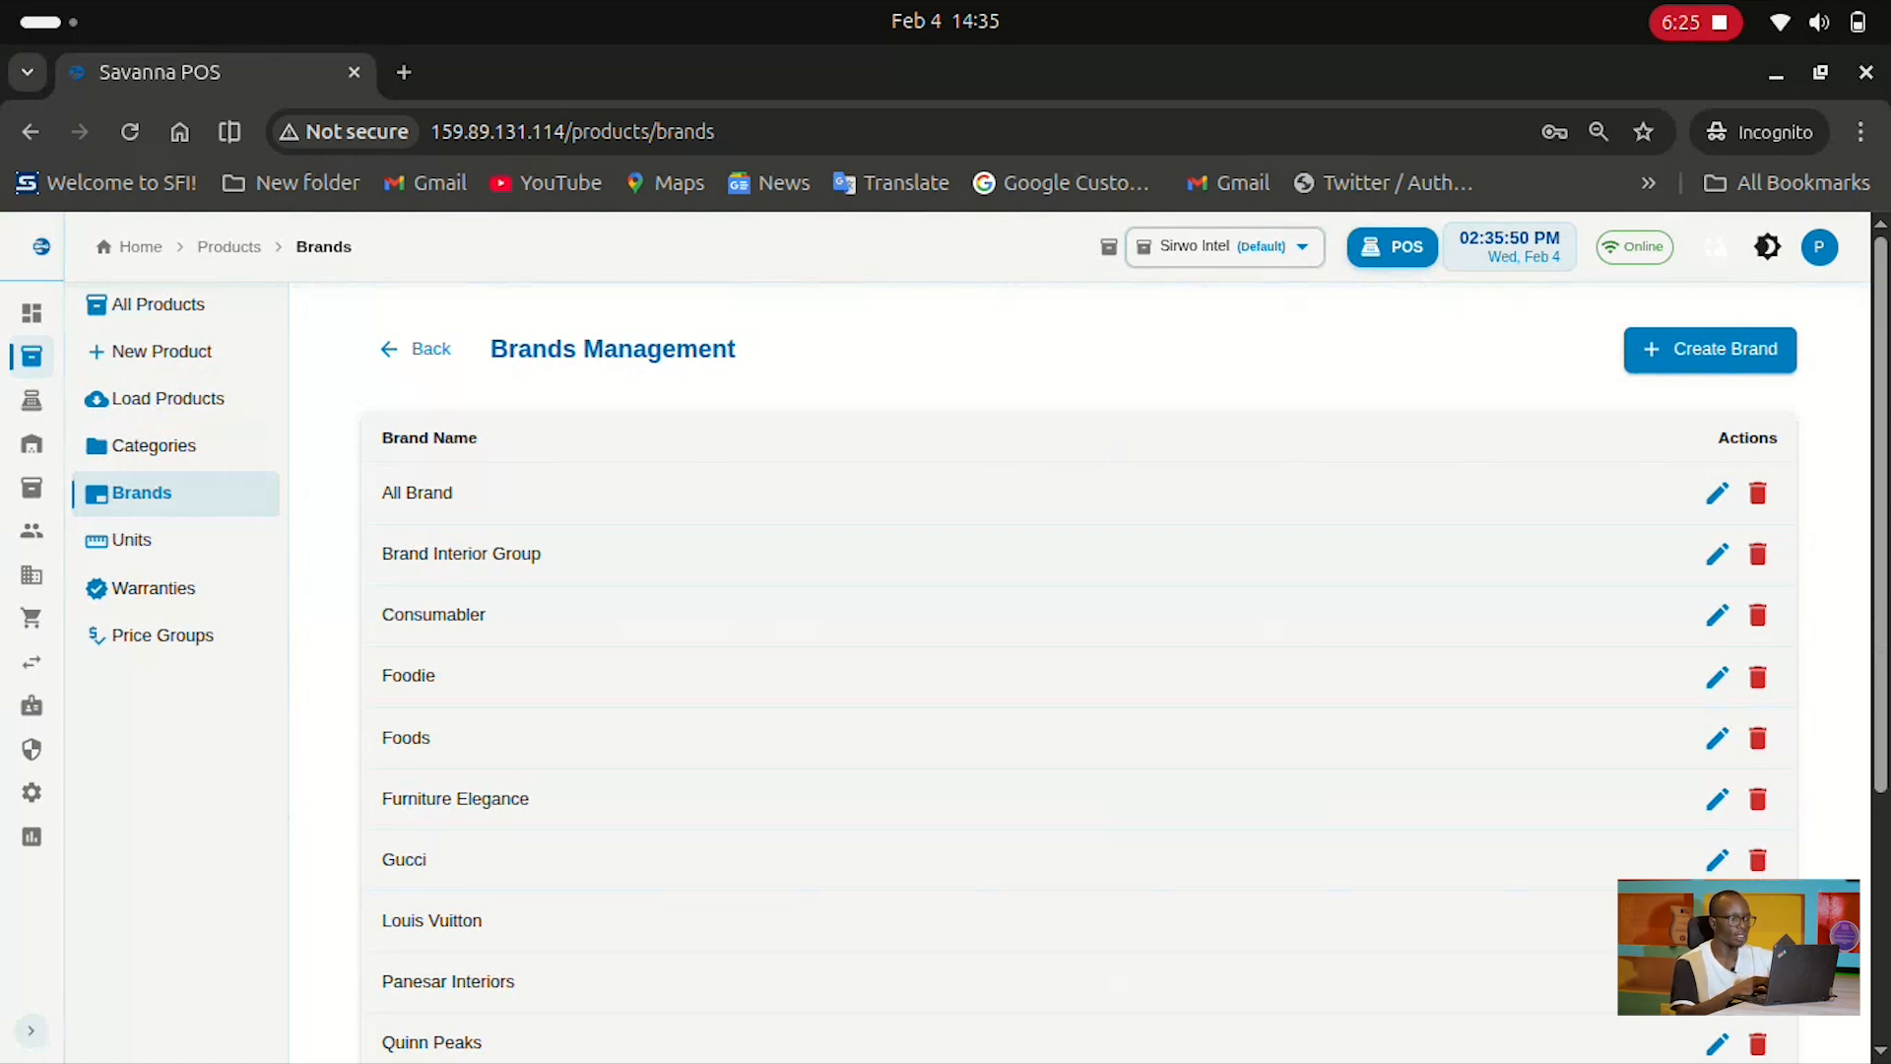
{"action": "scroll", "coordinate": [985, 665], "scroll_direction": "down", "scroll_amount": 2}
{"action": "scroll", "coordinate": [985, 665], "scroll_direction": "up", "scroll_amount": 2}
{"action": "scroll", "coordinate": [985, 665], "scroll_direction": "down", "scroll_amount": 1}
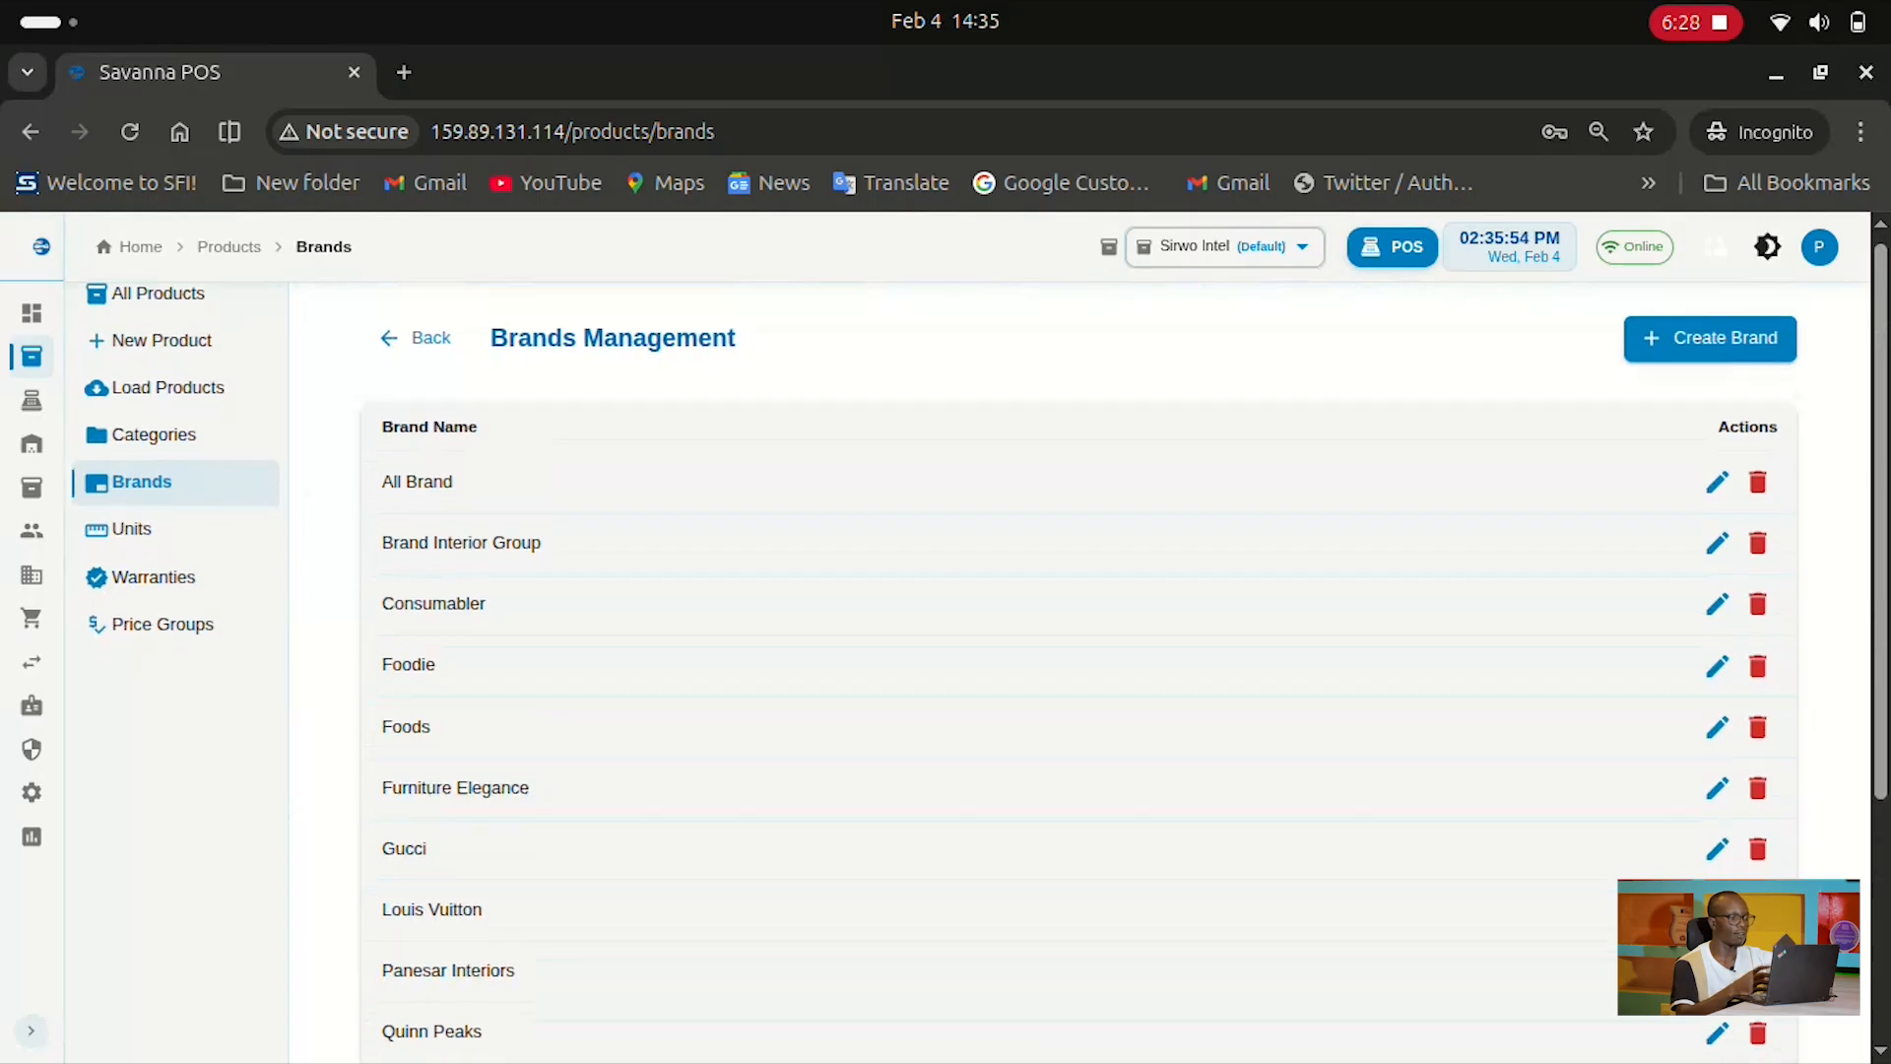
{"action": "scroll", "coordinate": [986, 665], "scroll_direction": "up", "scroll_amount": 1}
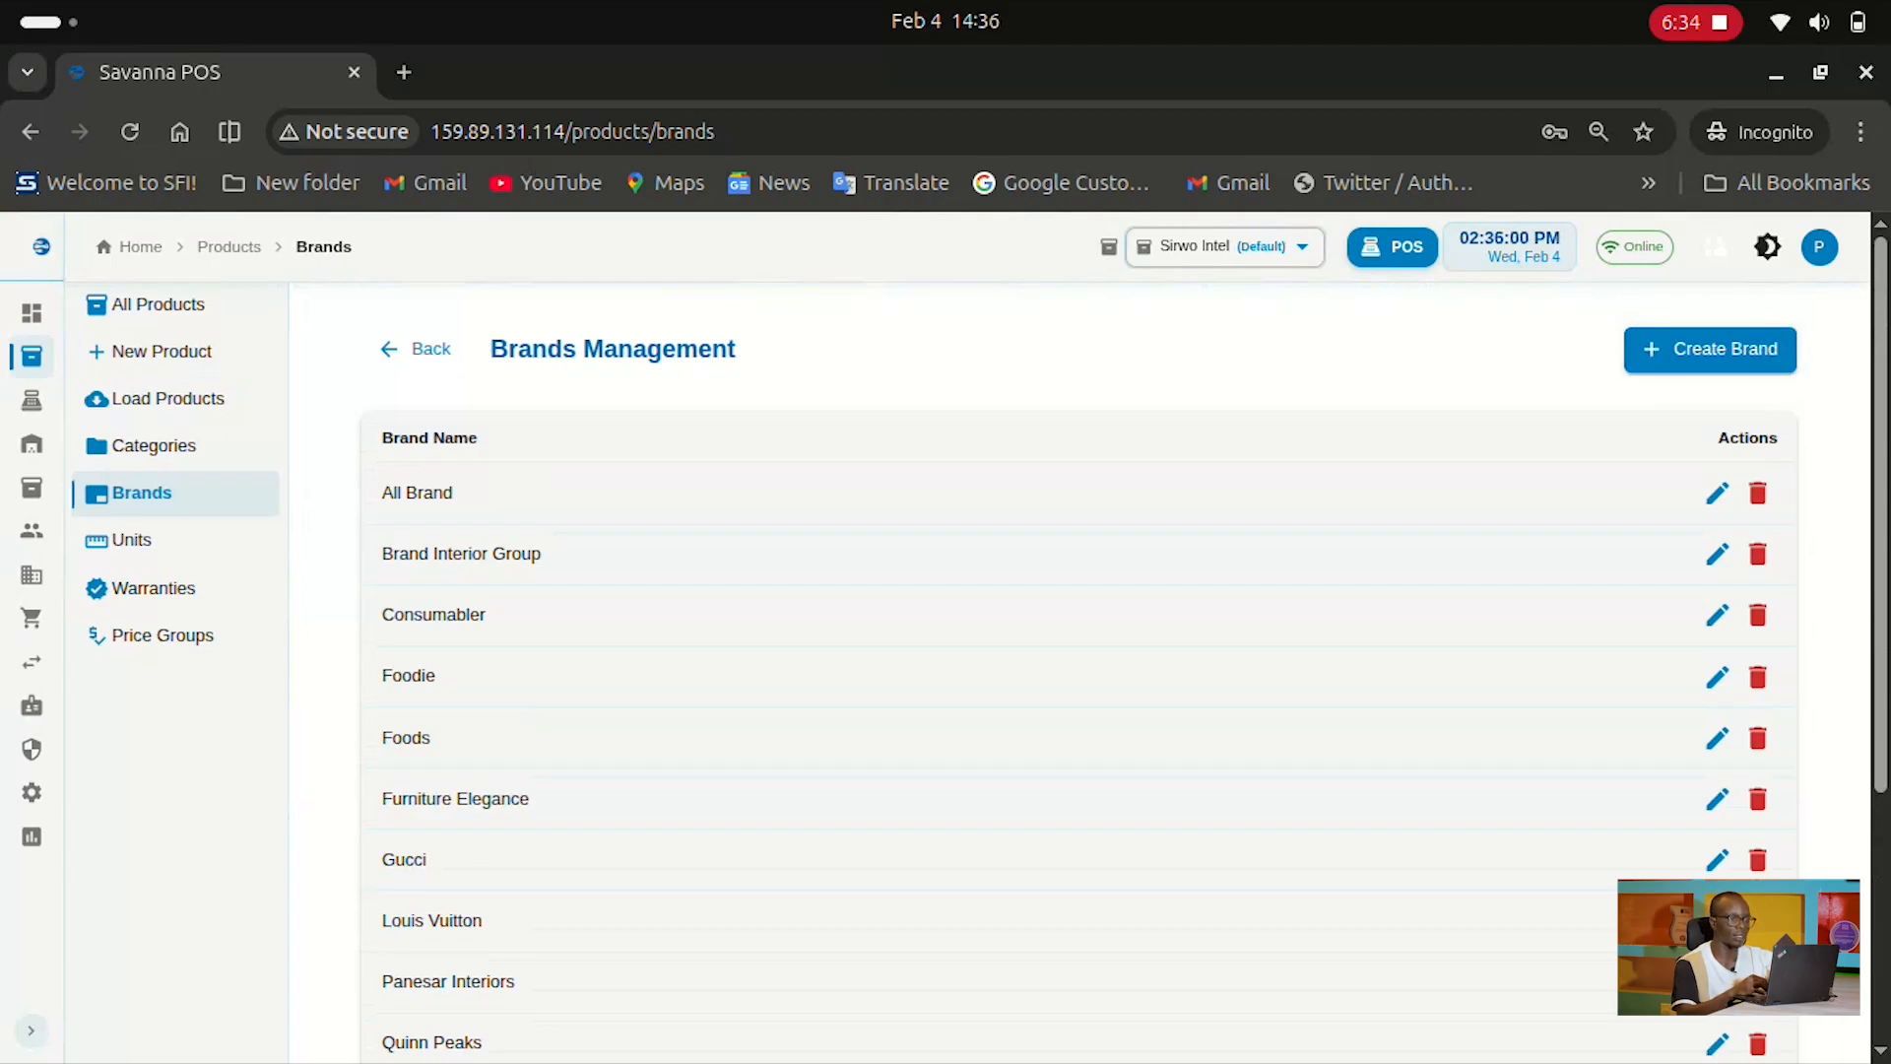
Begin a new brand, cancel it unsaved, and open a blank New Product form
{"action": "left_click", "coordinate": [1711, 350]}
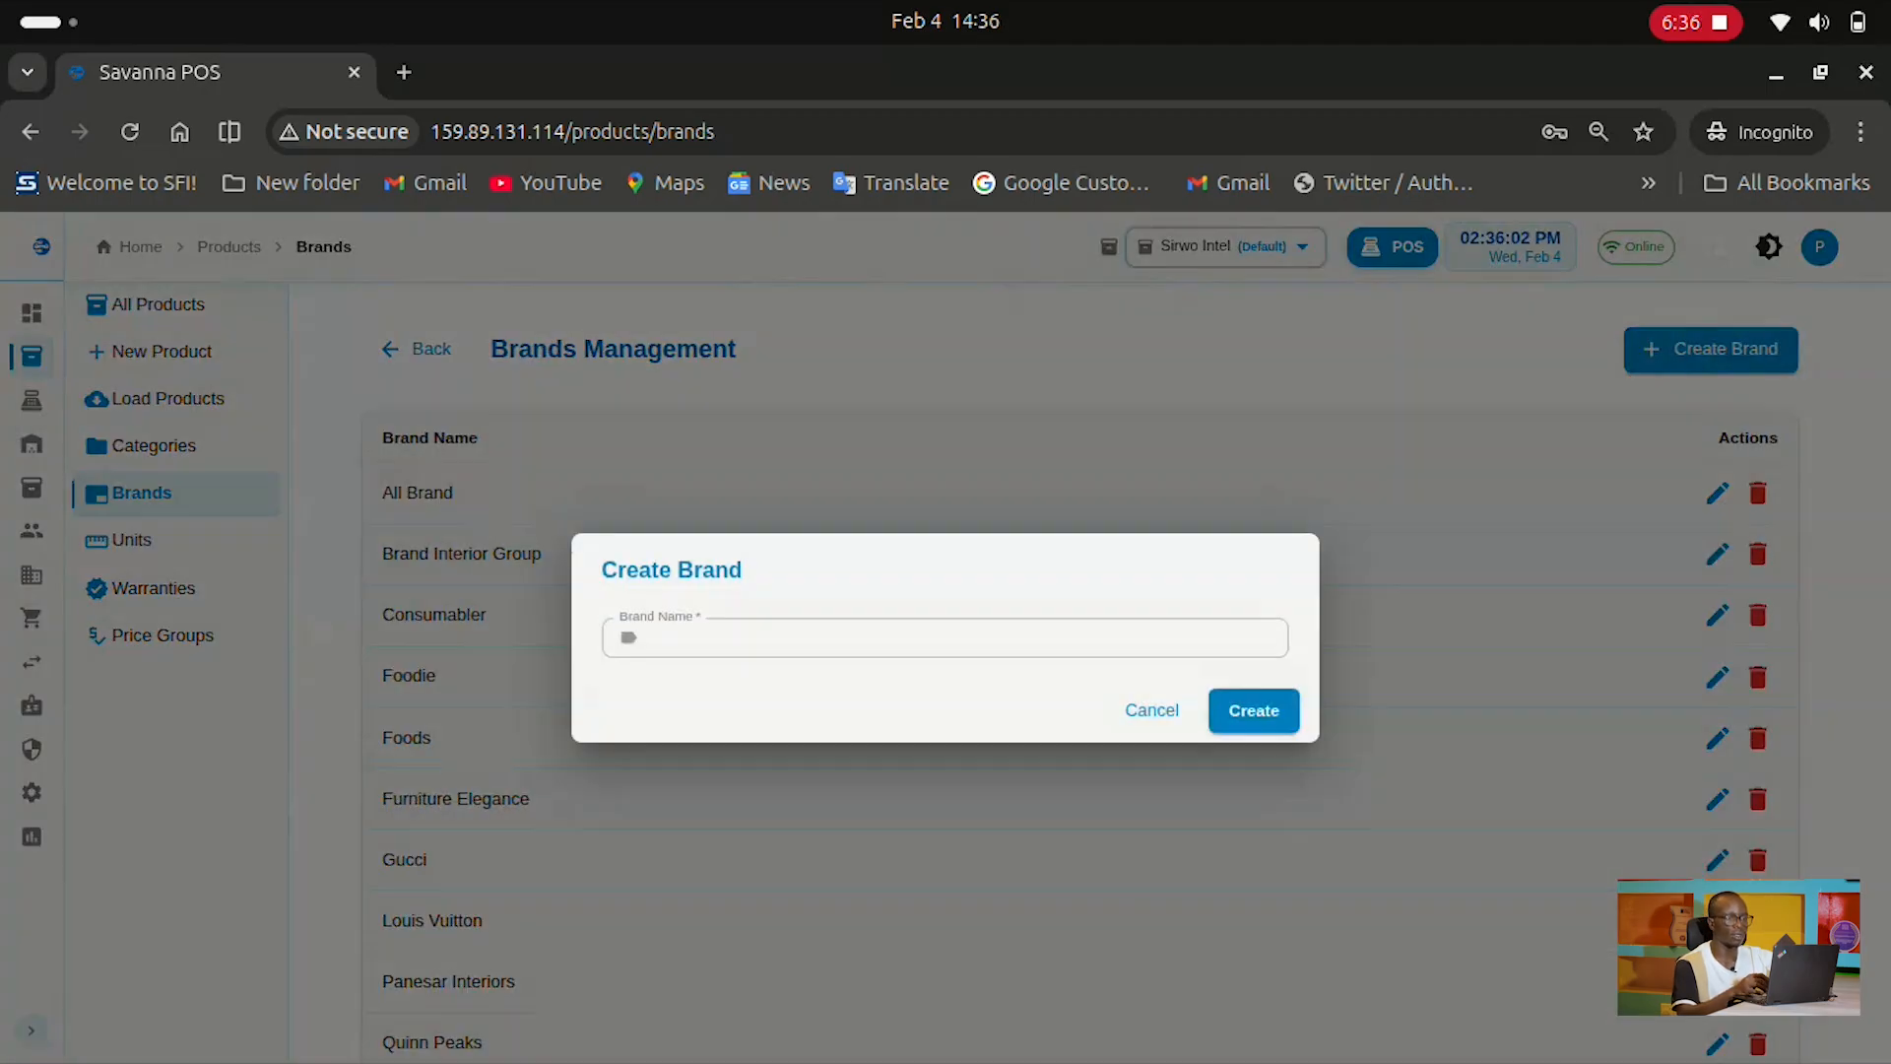
{"action": "left_click", "coordinate": [945, 638]}
{"action": "left_click", "coordinate": [177, 351]}
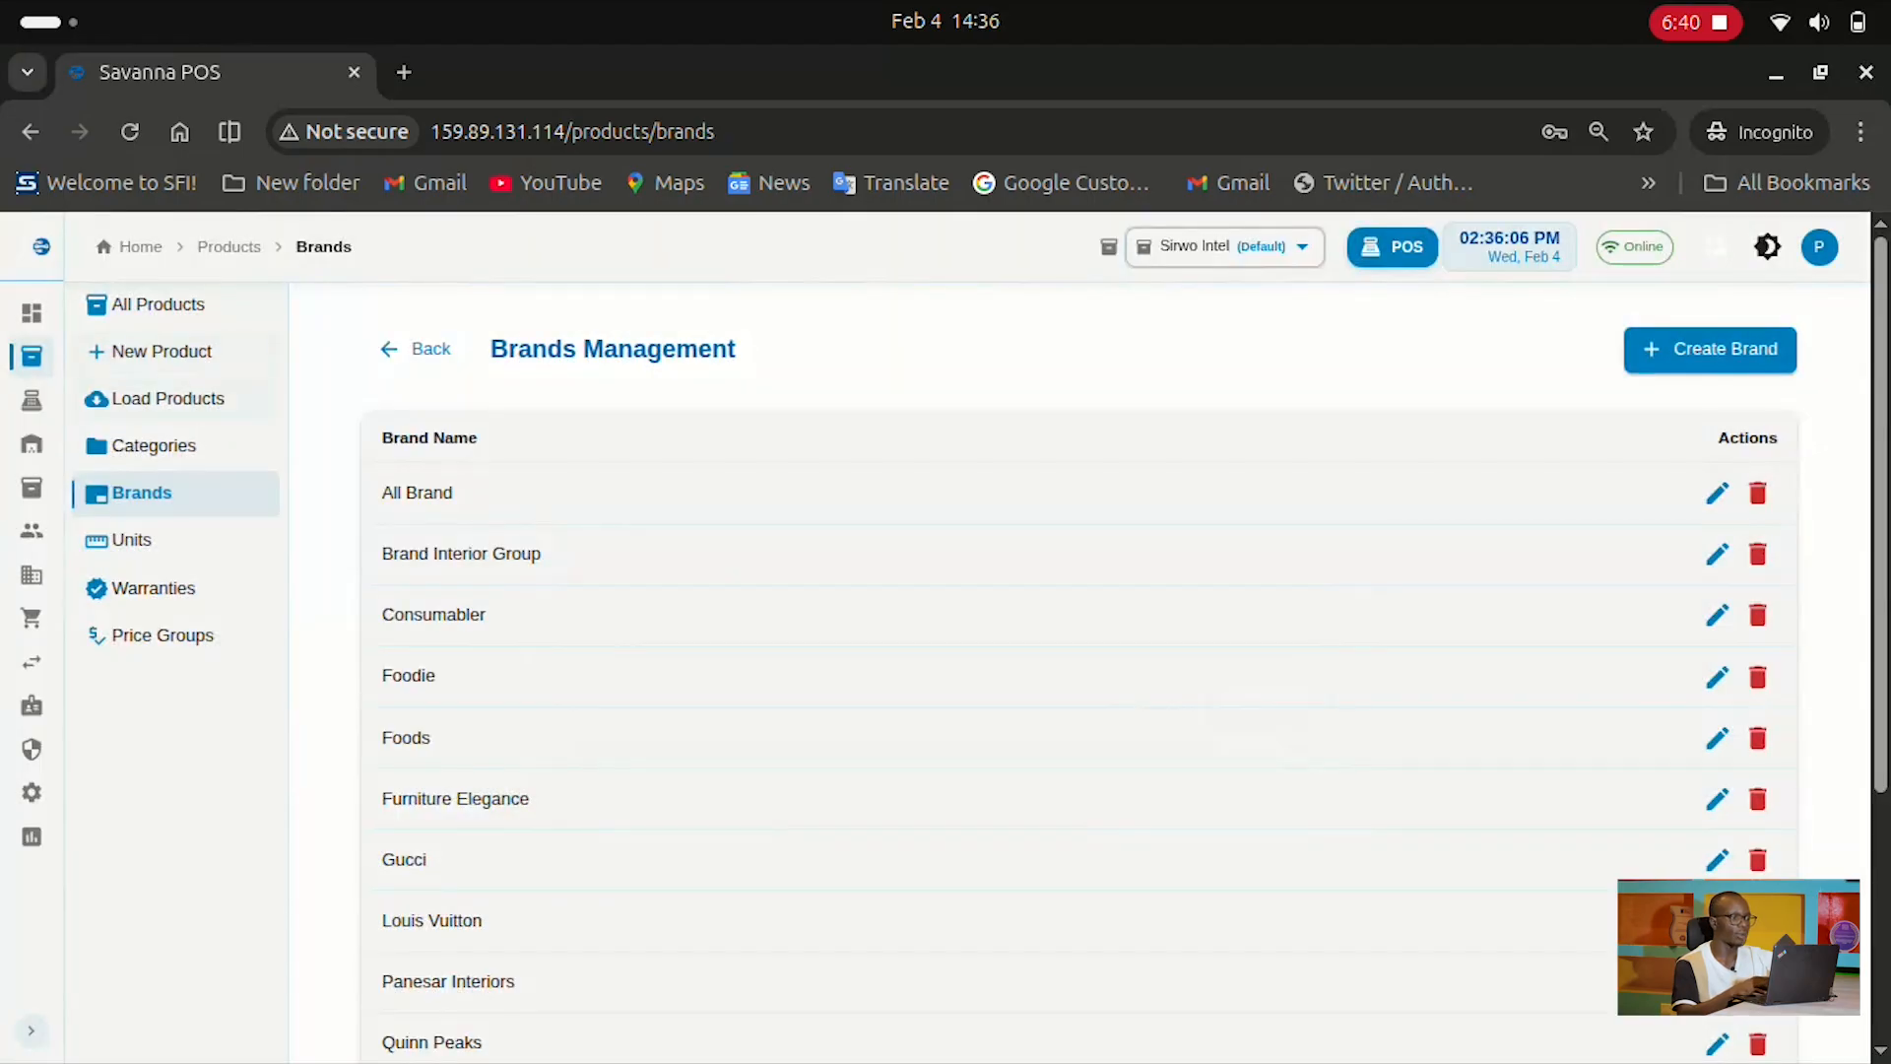
{"action": "left_click", "coordinate": [178, 352]}
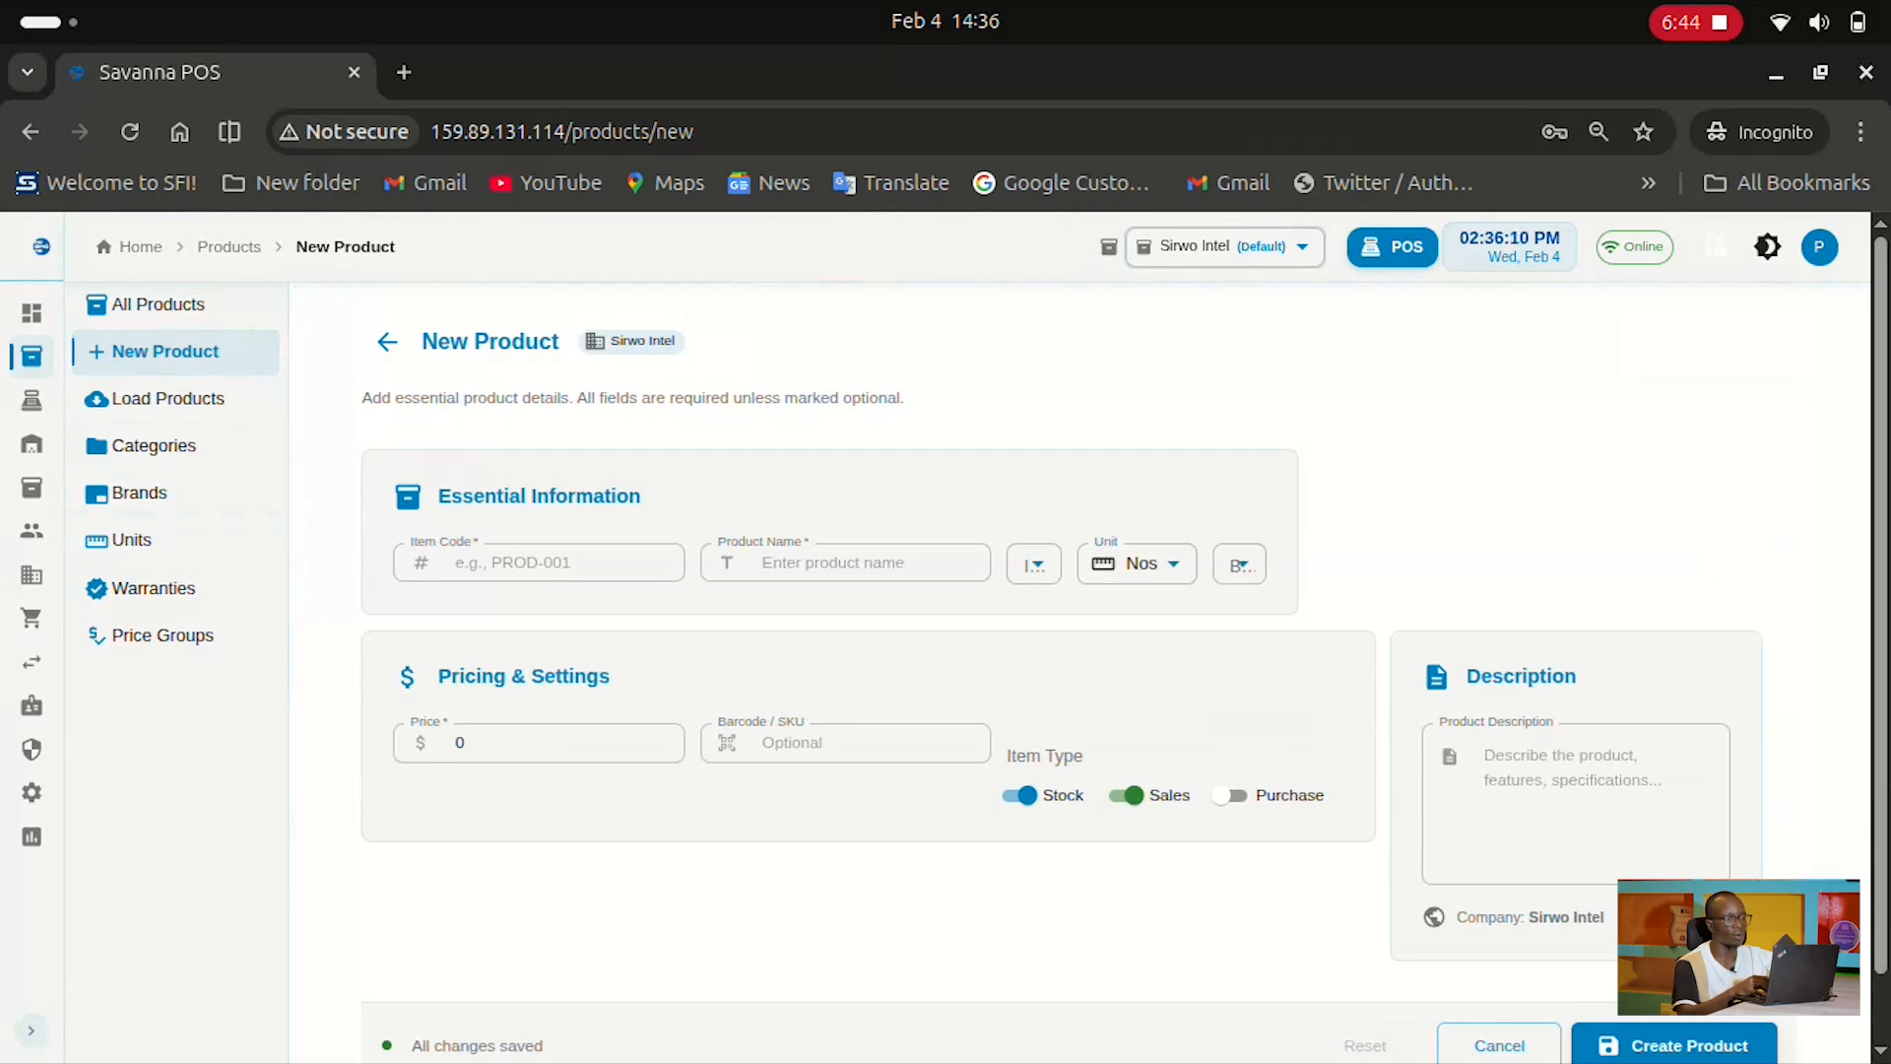
Open the units of measure page and scroll through the listed units
{"action": "left_click", "coordinate": [148, 540]}
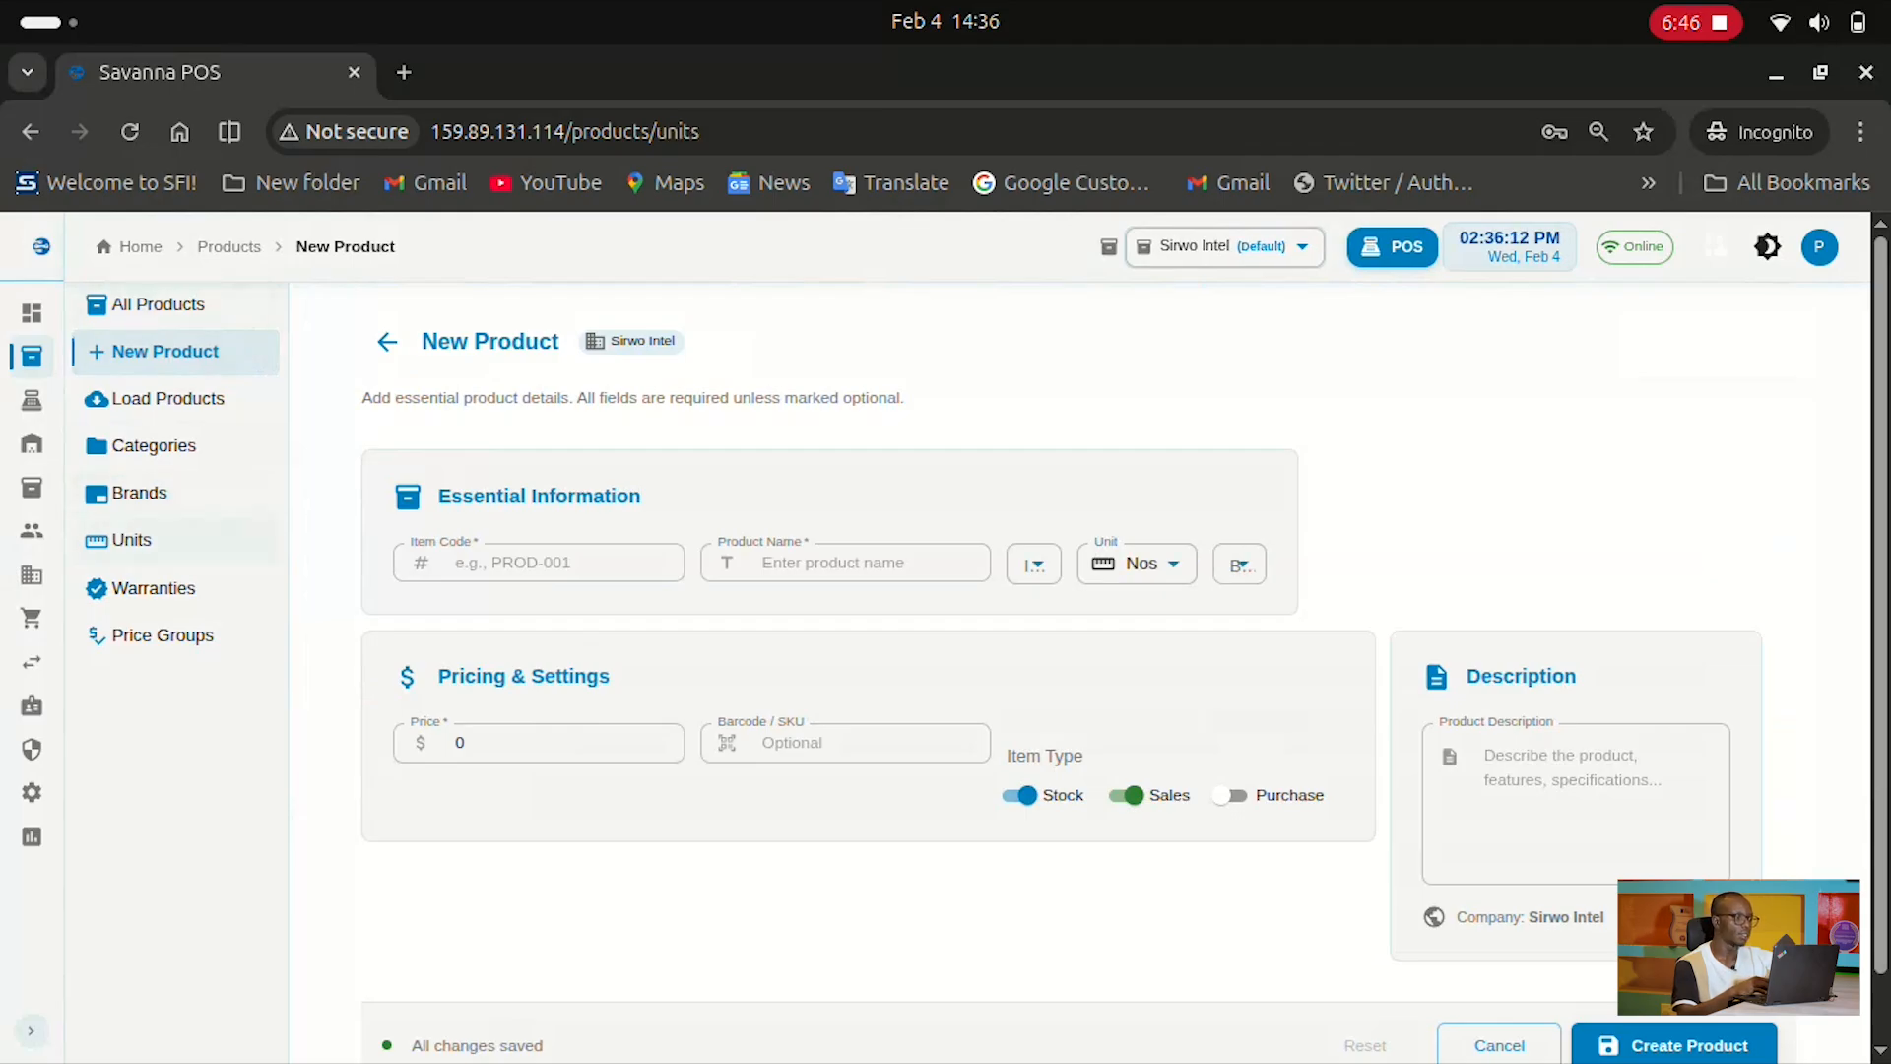
{"action": "scroll", "coordinate": [1080, 640], "scroll_direction": "down", "scroll_amount": 2}
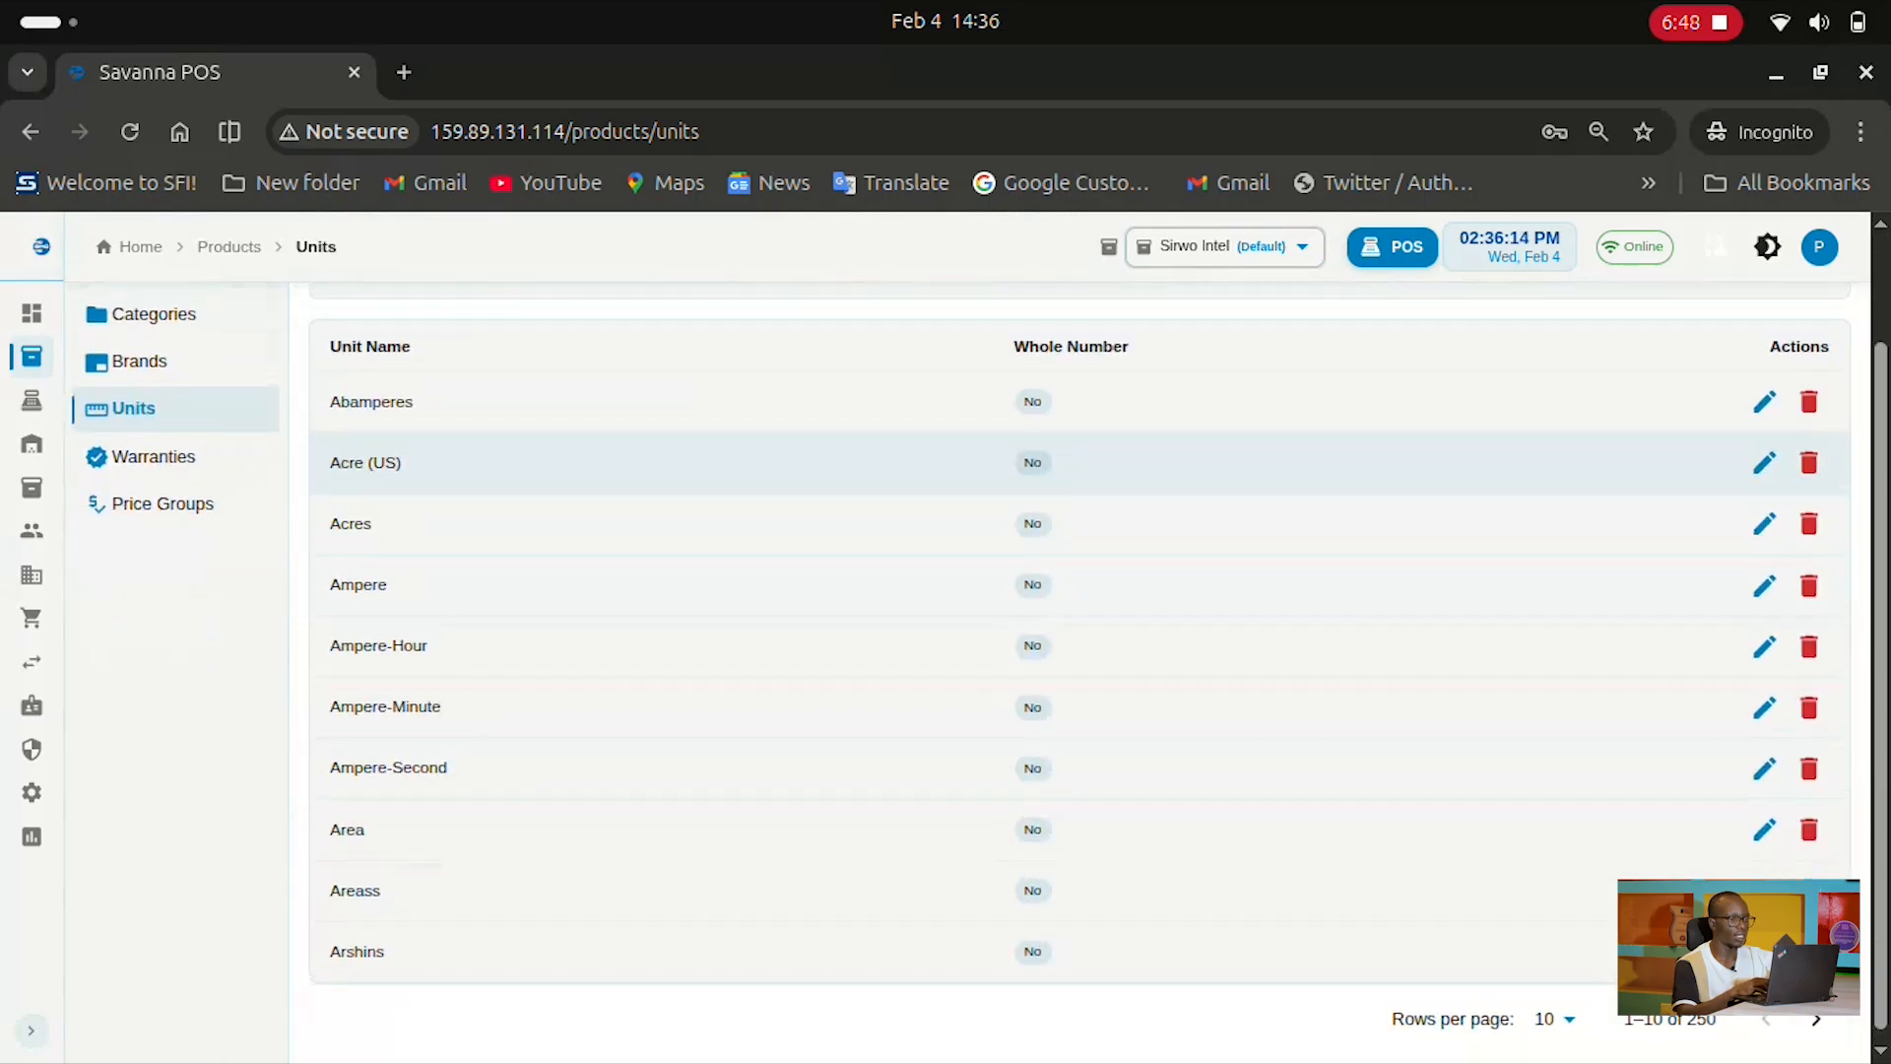
{"action": "scroll", "coordinate": [1080, 640], "scroll_direction": "up", "scroll_amount": 1}
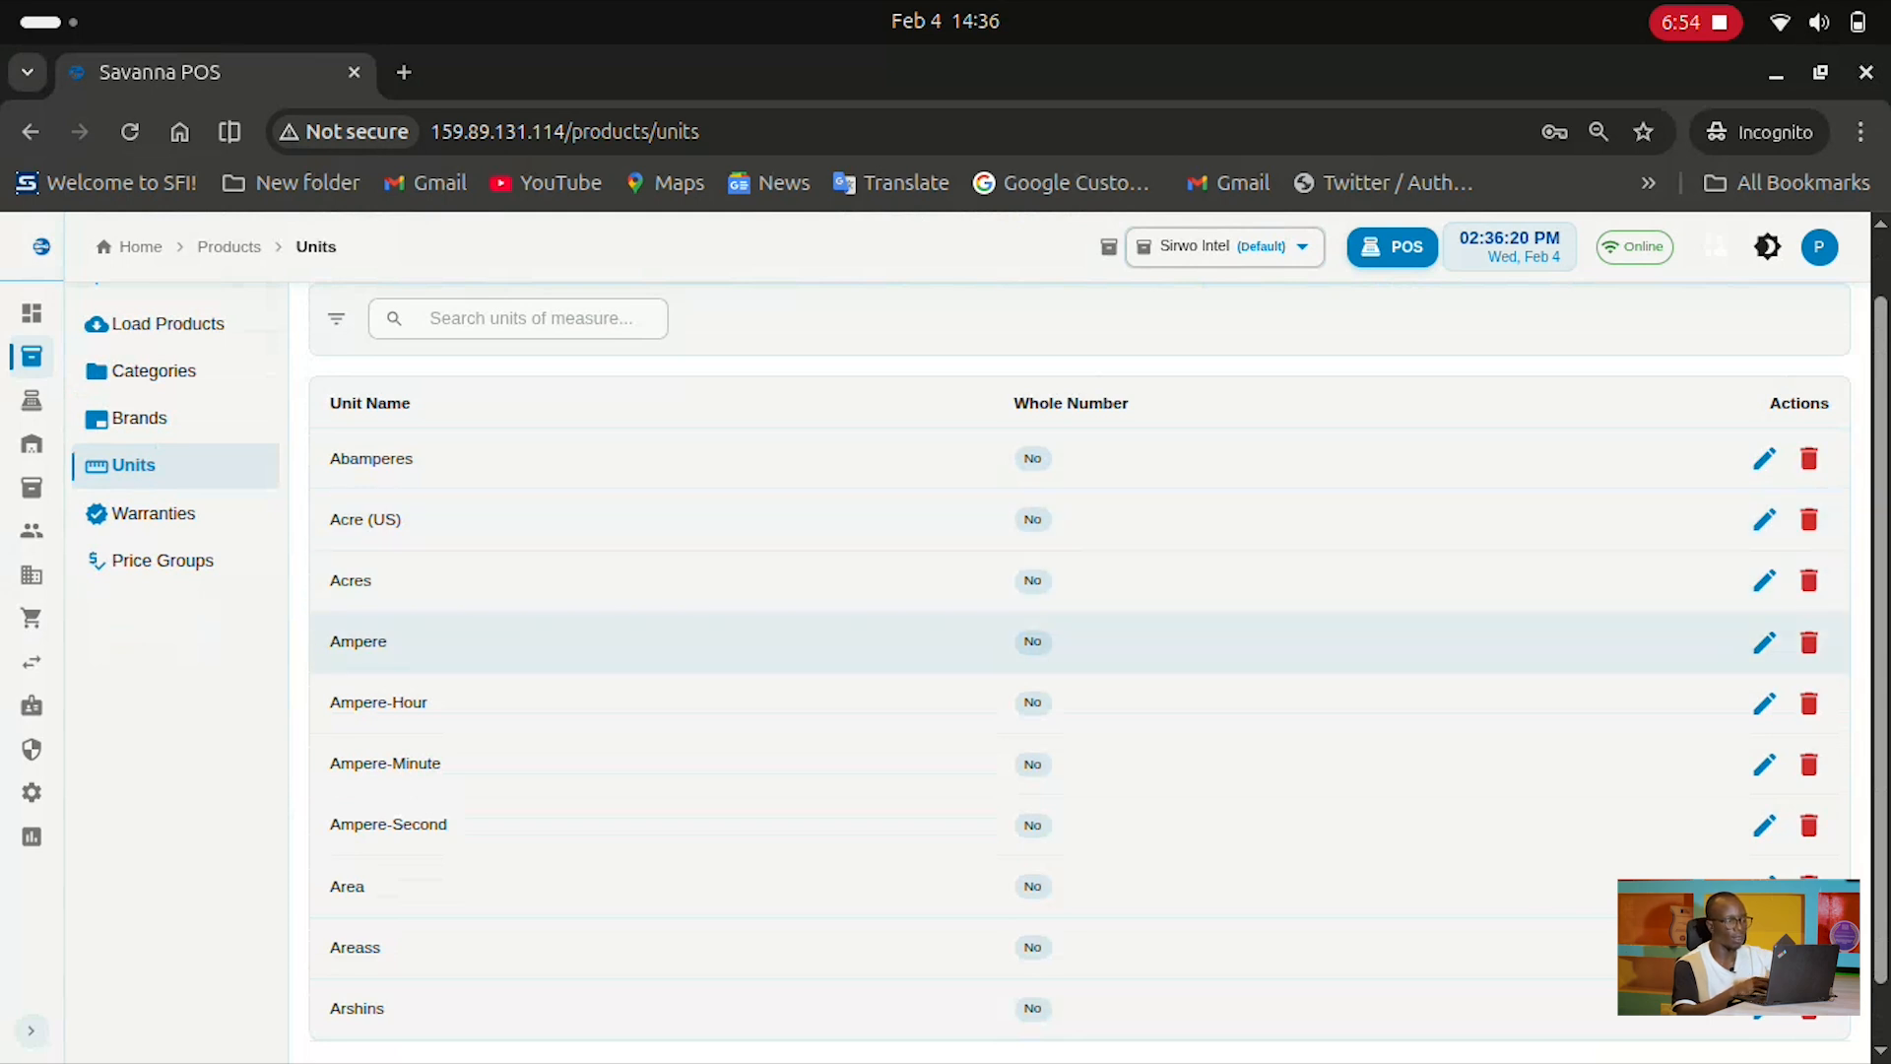
{"action": "scroll", "coordinate": [1080, 630], "scroll_direction": "down", "scroll_amount": 1}
{"action": "scroll", "coordinate": [1080, 621], "scroll_direction": "up", "scroll_amount": 3}
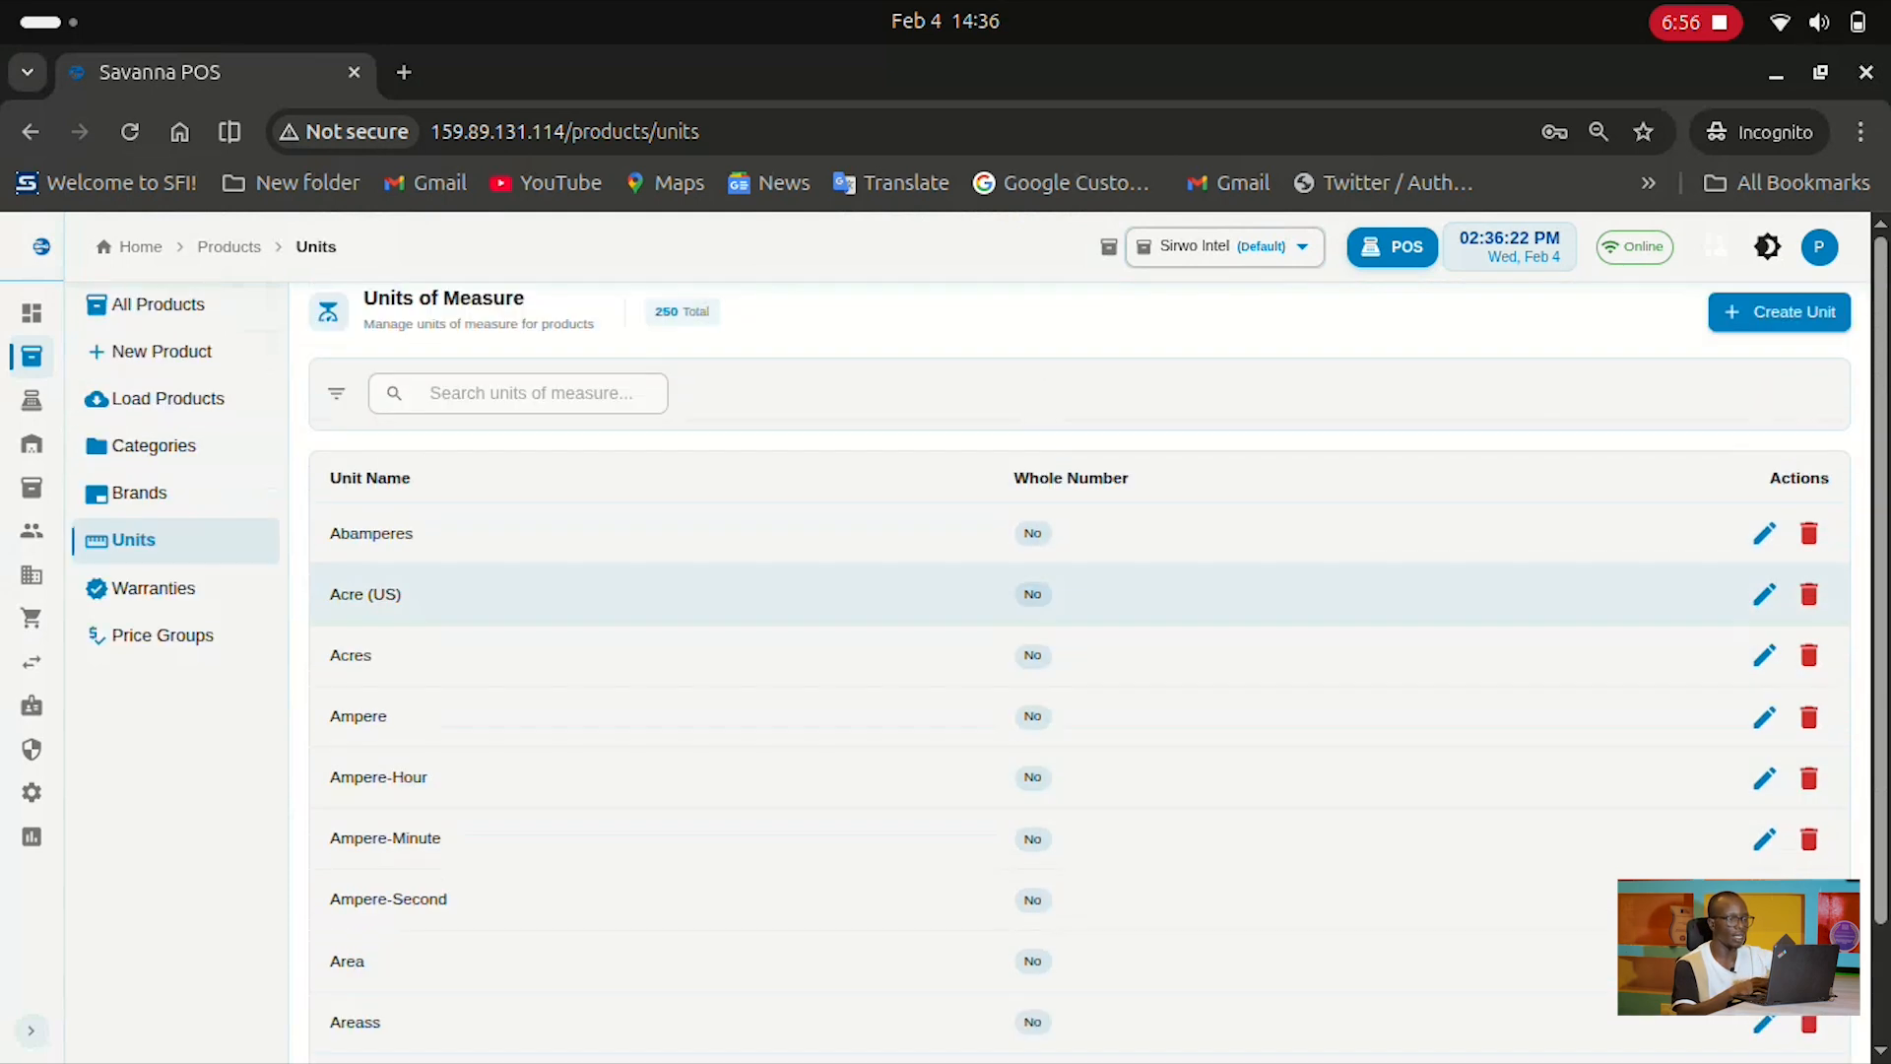
{"action": "scroll", "coordinate": [1079, 591], "scroll_direction": "down", "scroll_amount": 2}
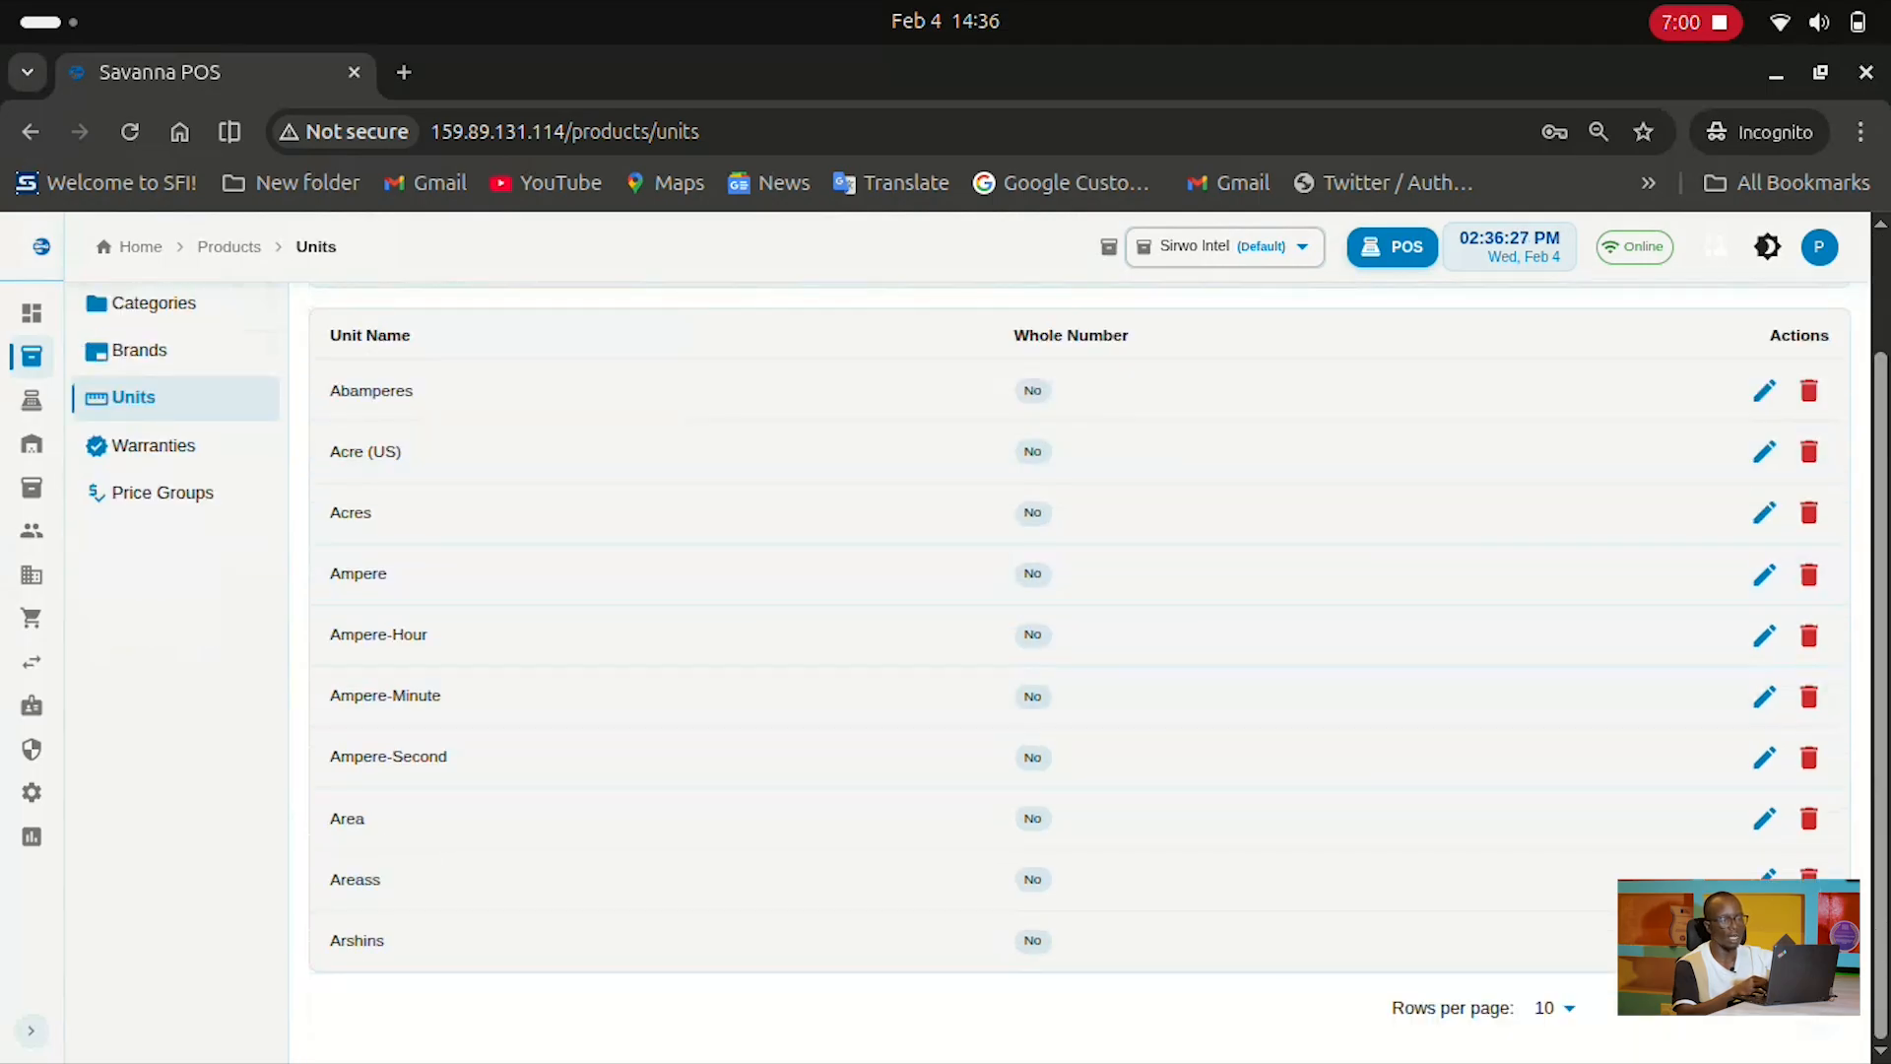
{"action": "scroll", "coordinate": [1080, 631], "scroll_direction": "up", "scroll_amount": 2}
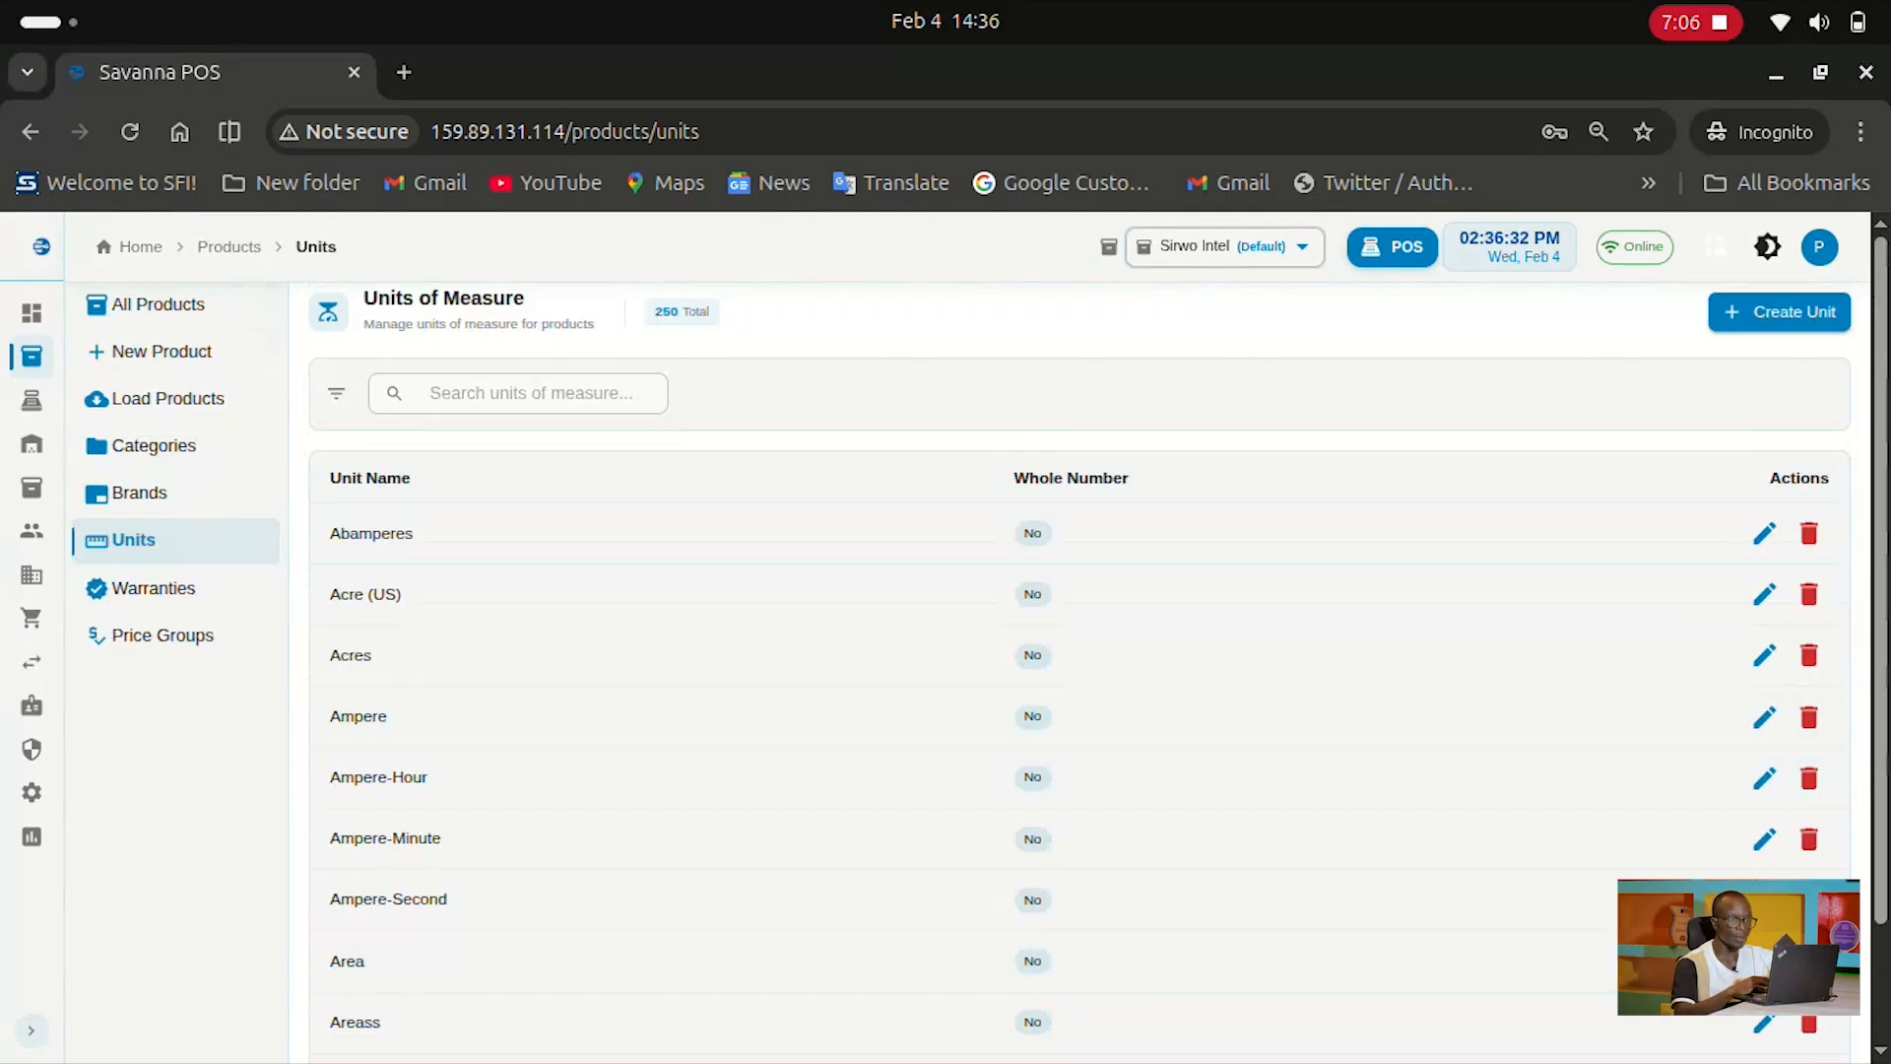
Start a new unit, cancel without naming it, and go to Warranties Management
{"action": "left_click", "coordinate": [1779, 311]}
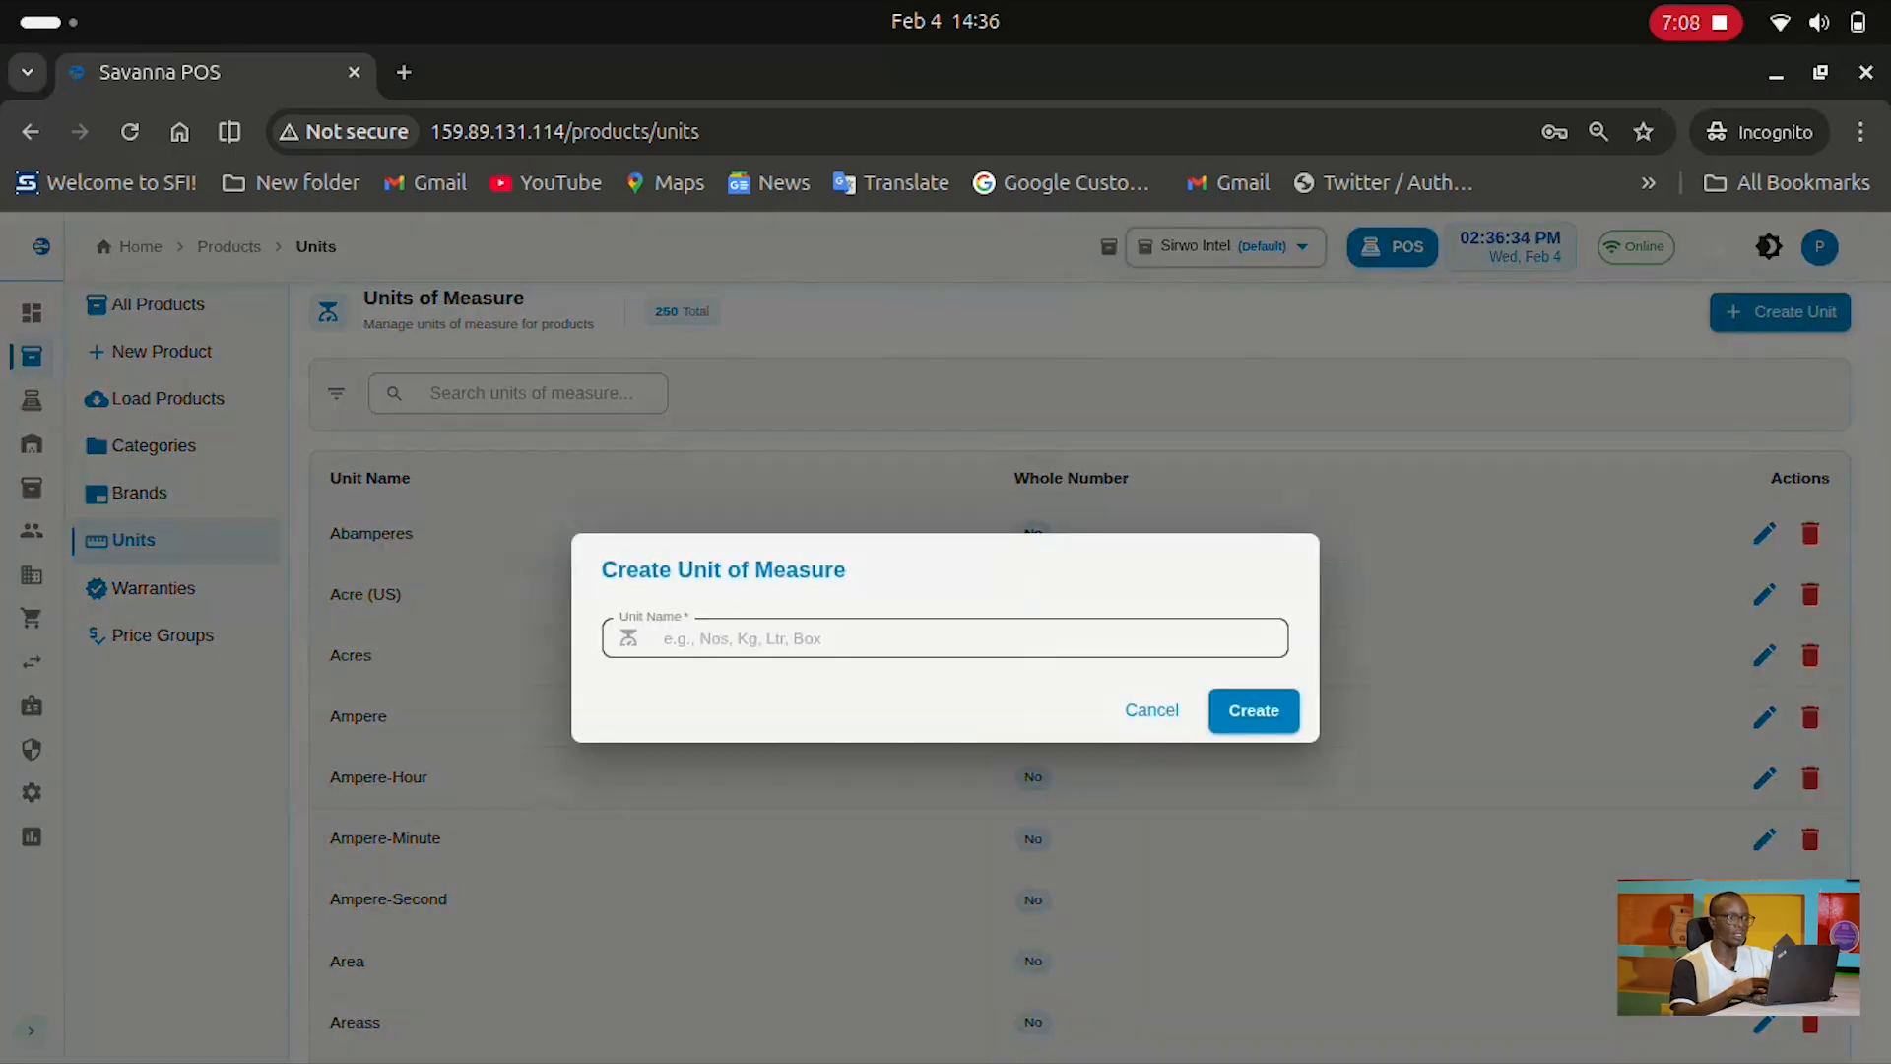
{"action": "left_click", "coordinate": [926, 638]}
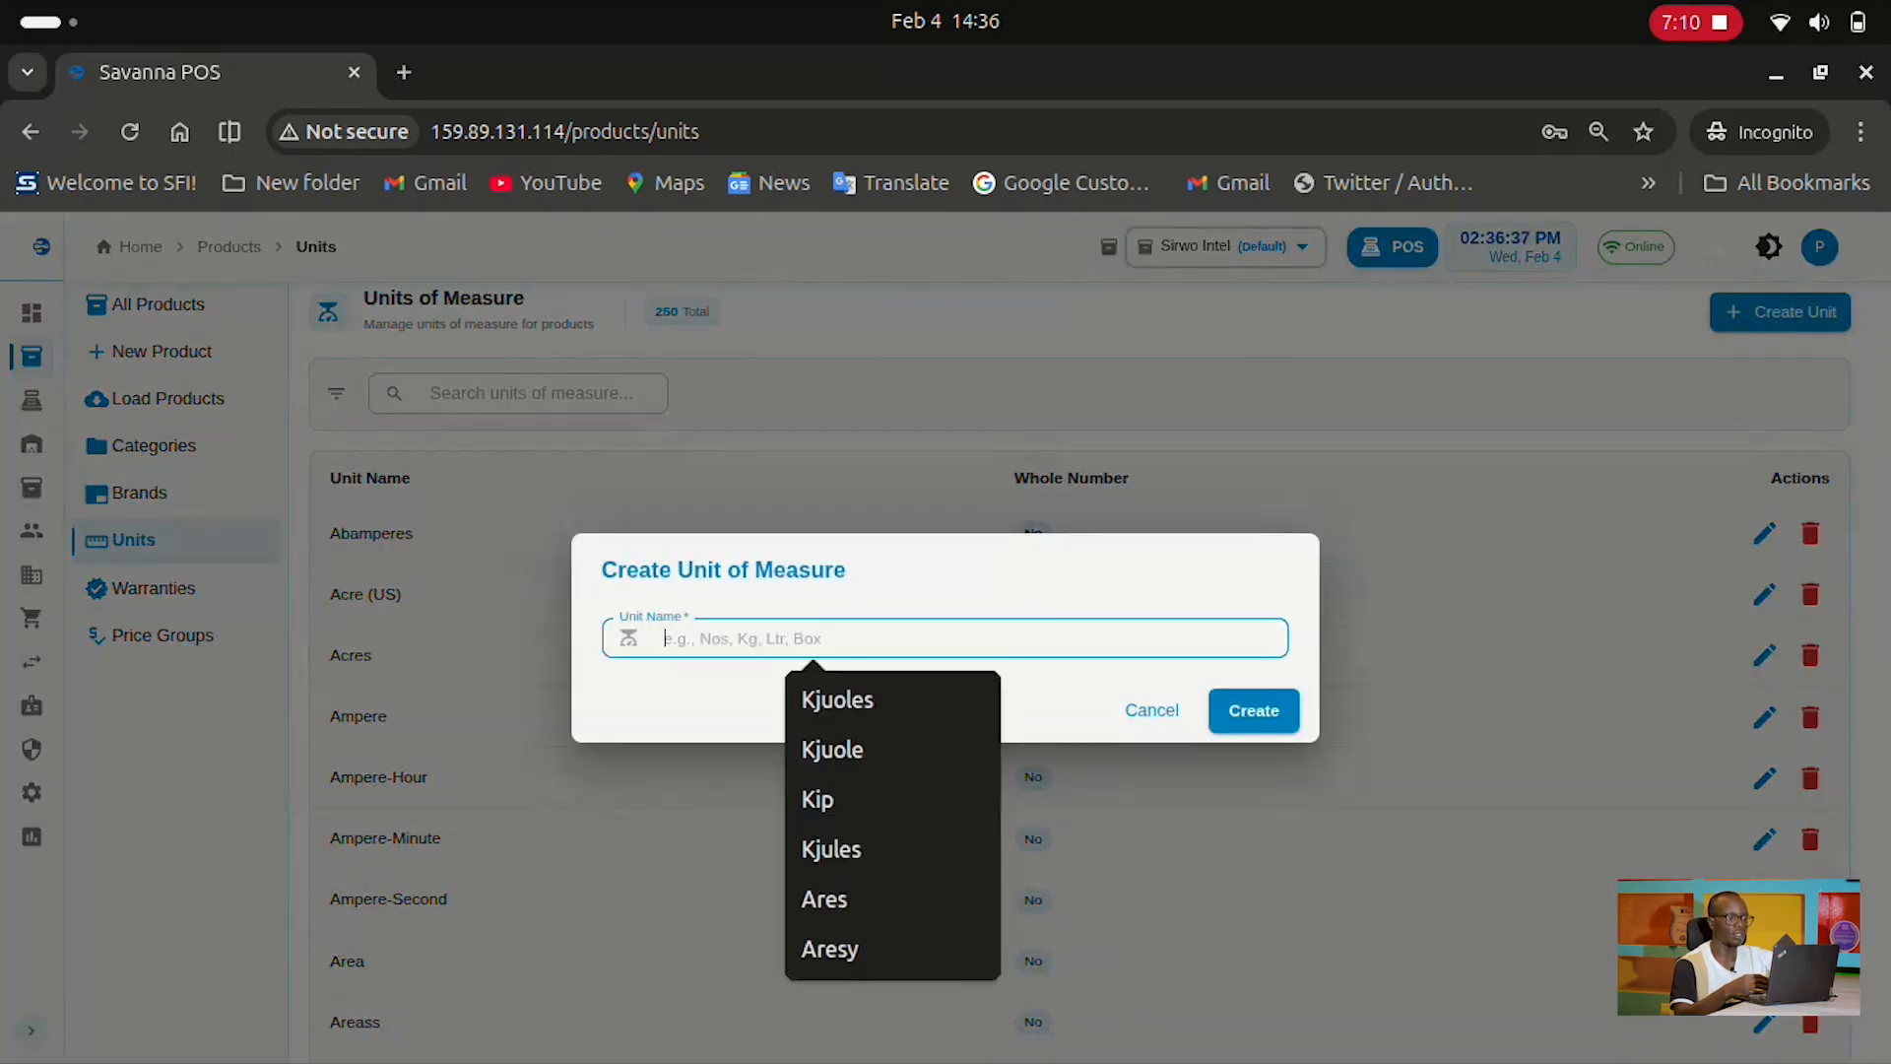
{"action": "left_click", "coordinate": [1151, 710]}
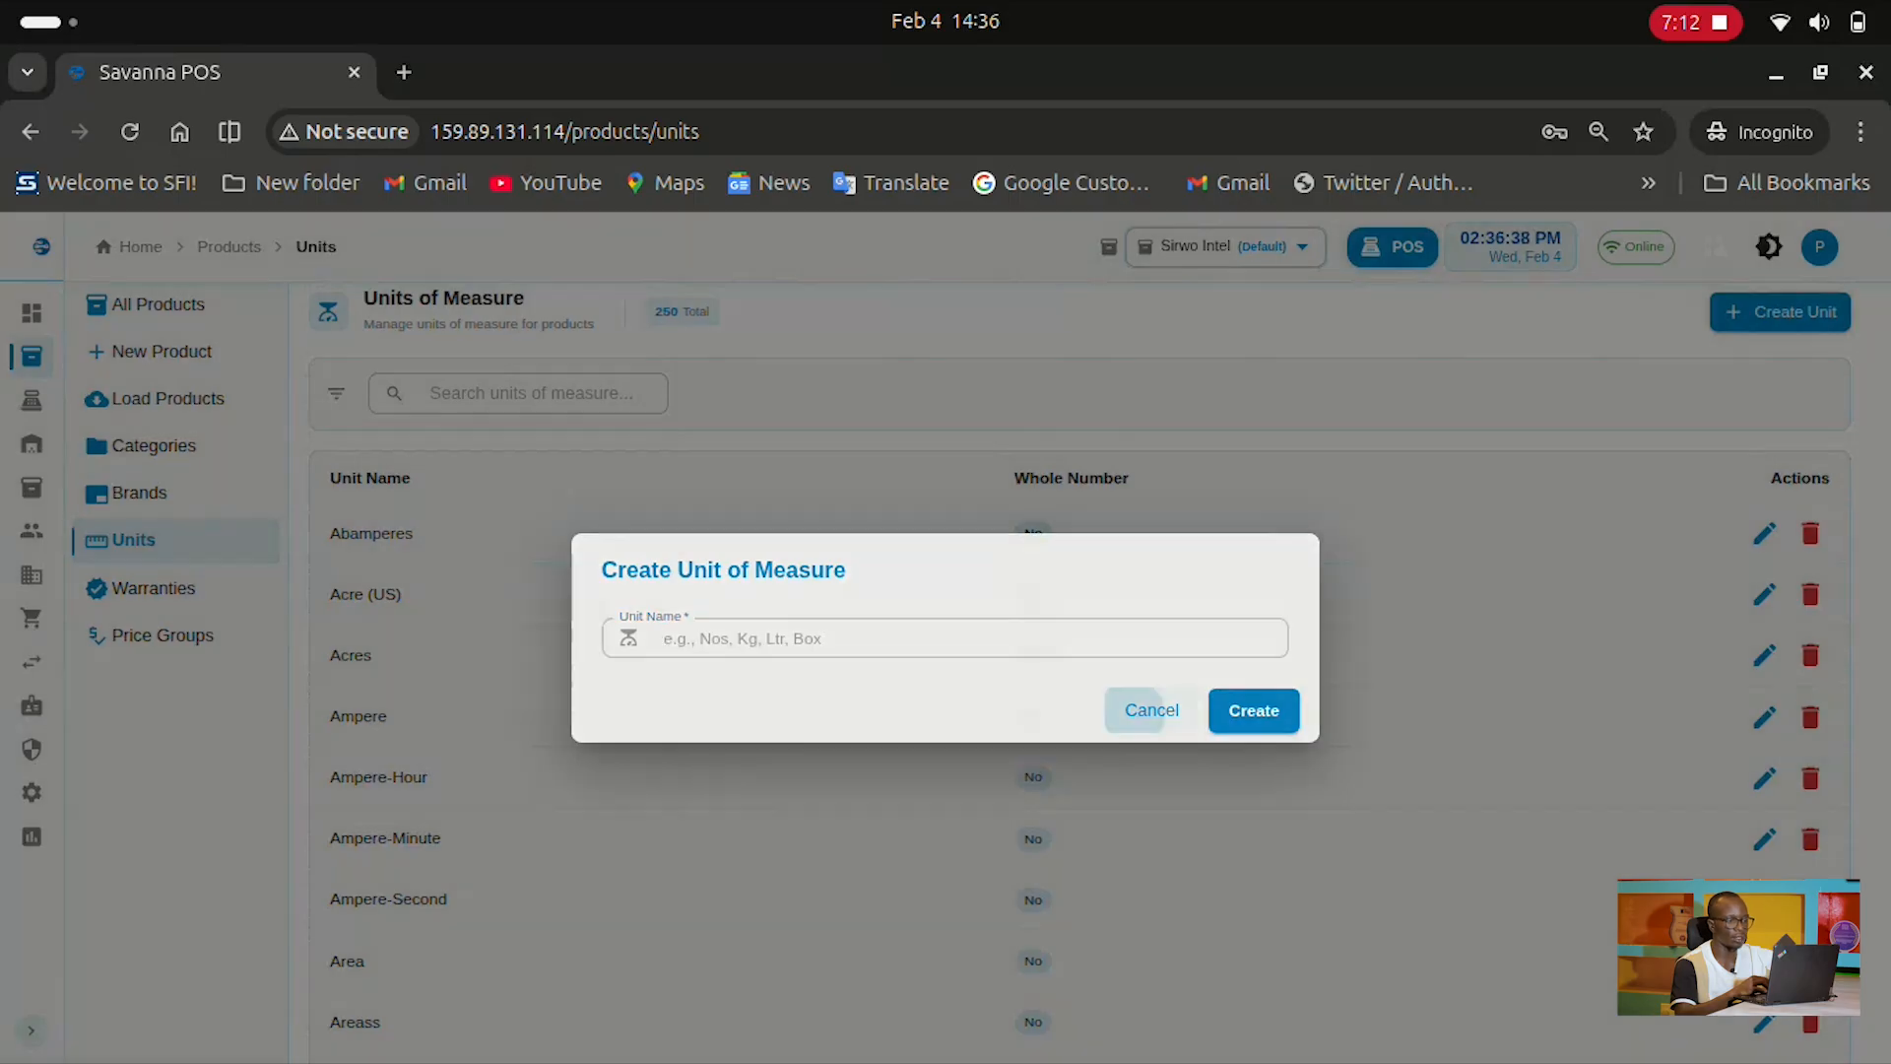
{"action": "left_click", "coordinate": [153, 588]}
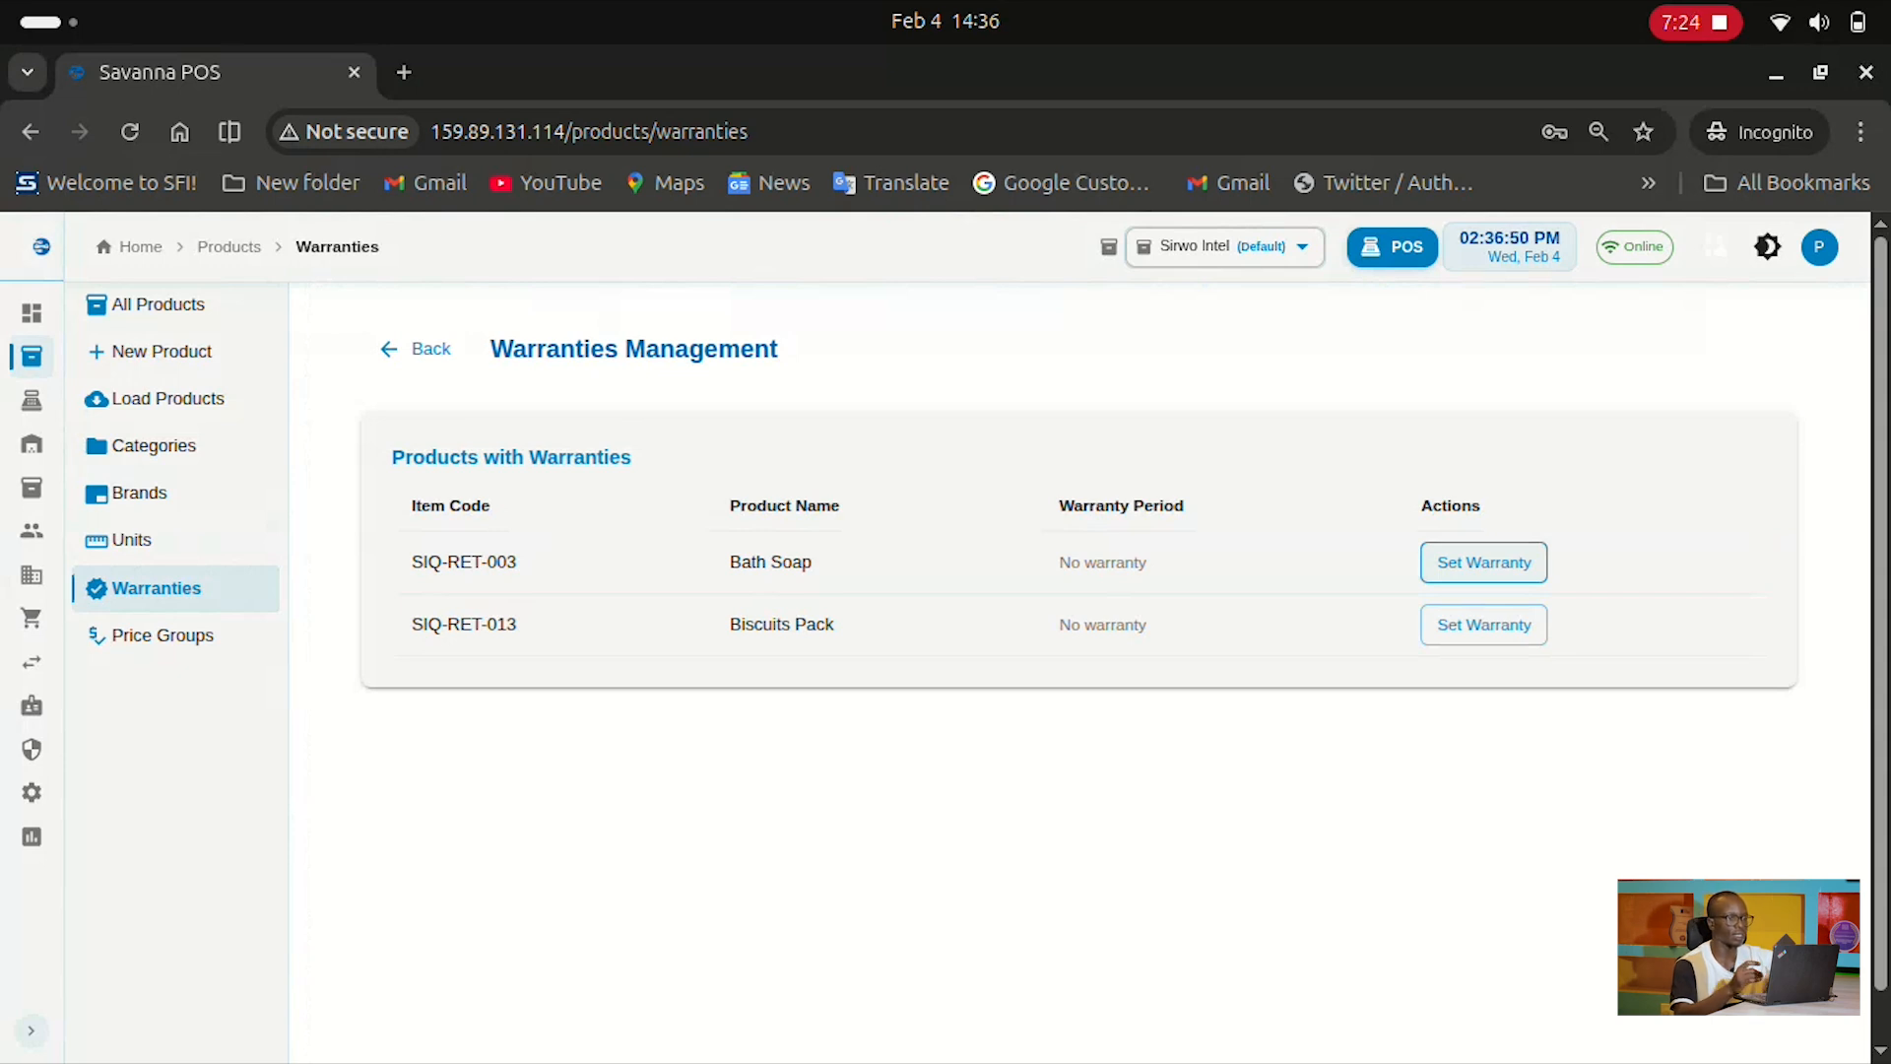
Open Set Warranty for SIQ-RET-003, check the period units keeping Days, and close unsaved
{"action": "left_click", "coordinate": [1483, 562]}
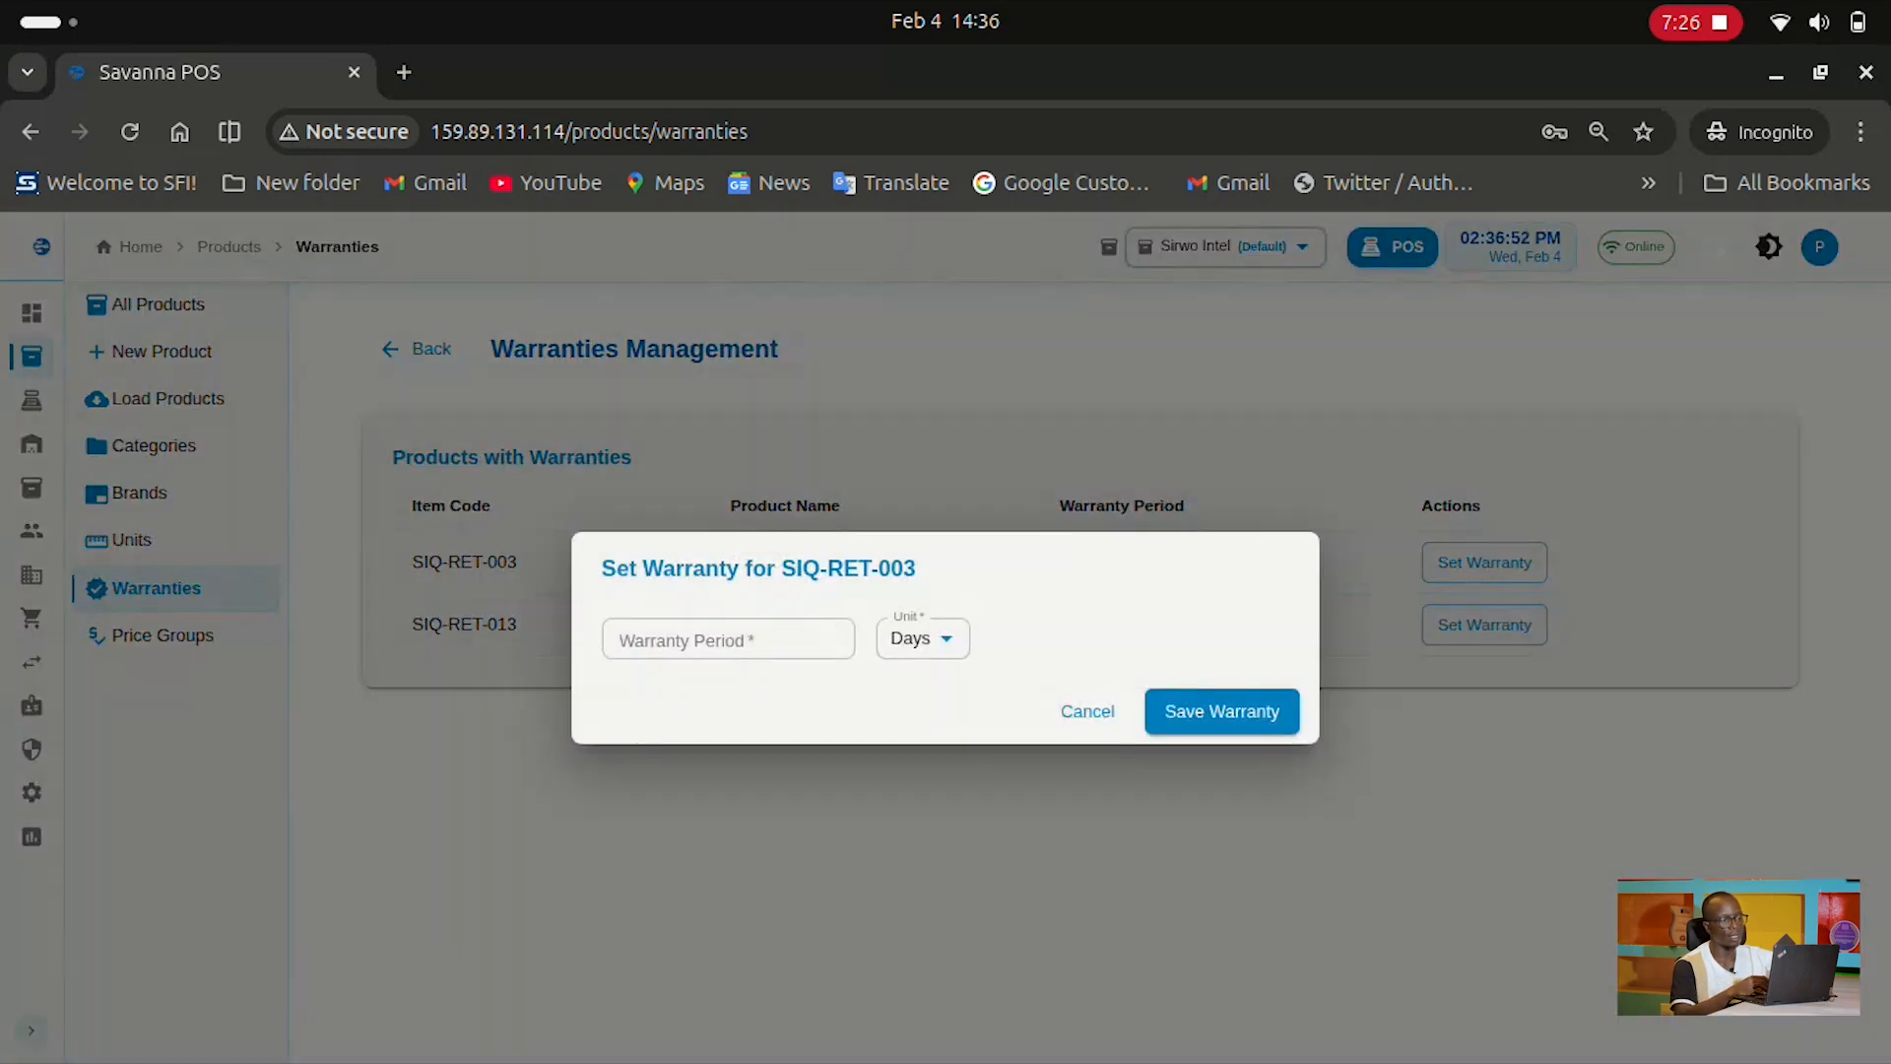
{"action": "left_click", "coordinate": [923, 639]}
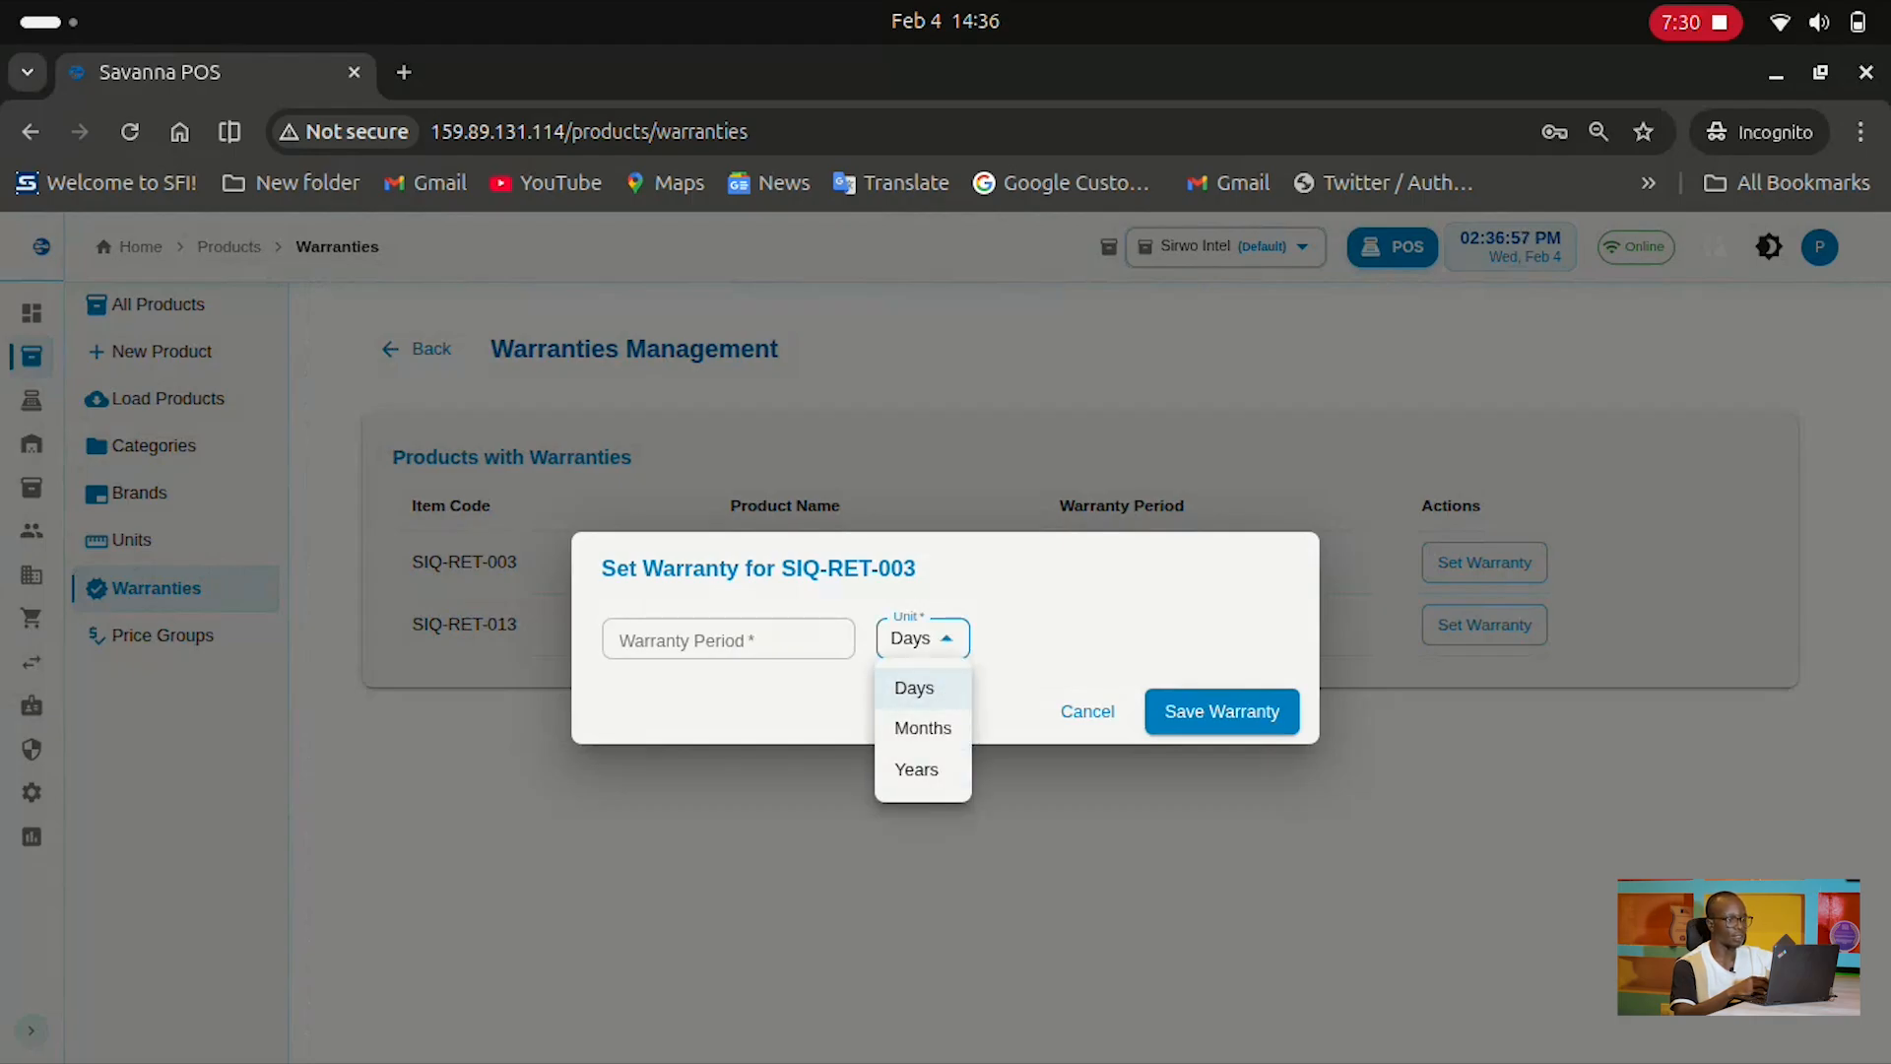
{"action": "left_click", "coordinate": [765, 640]}
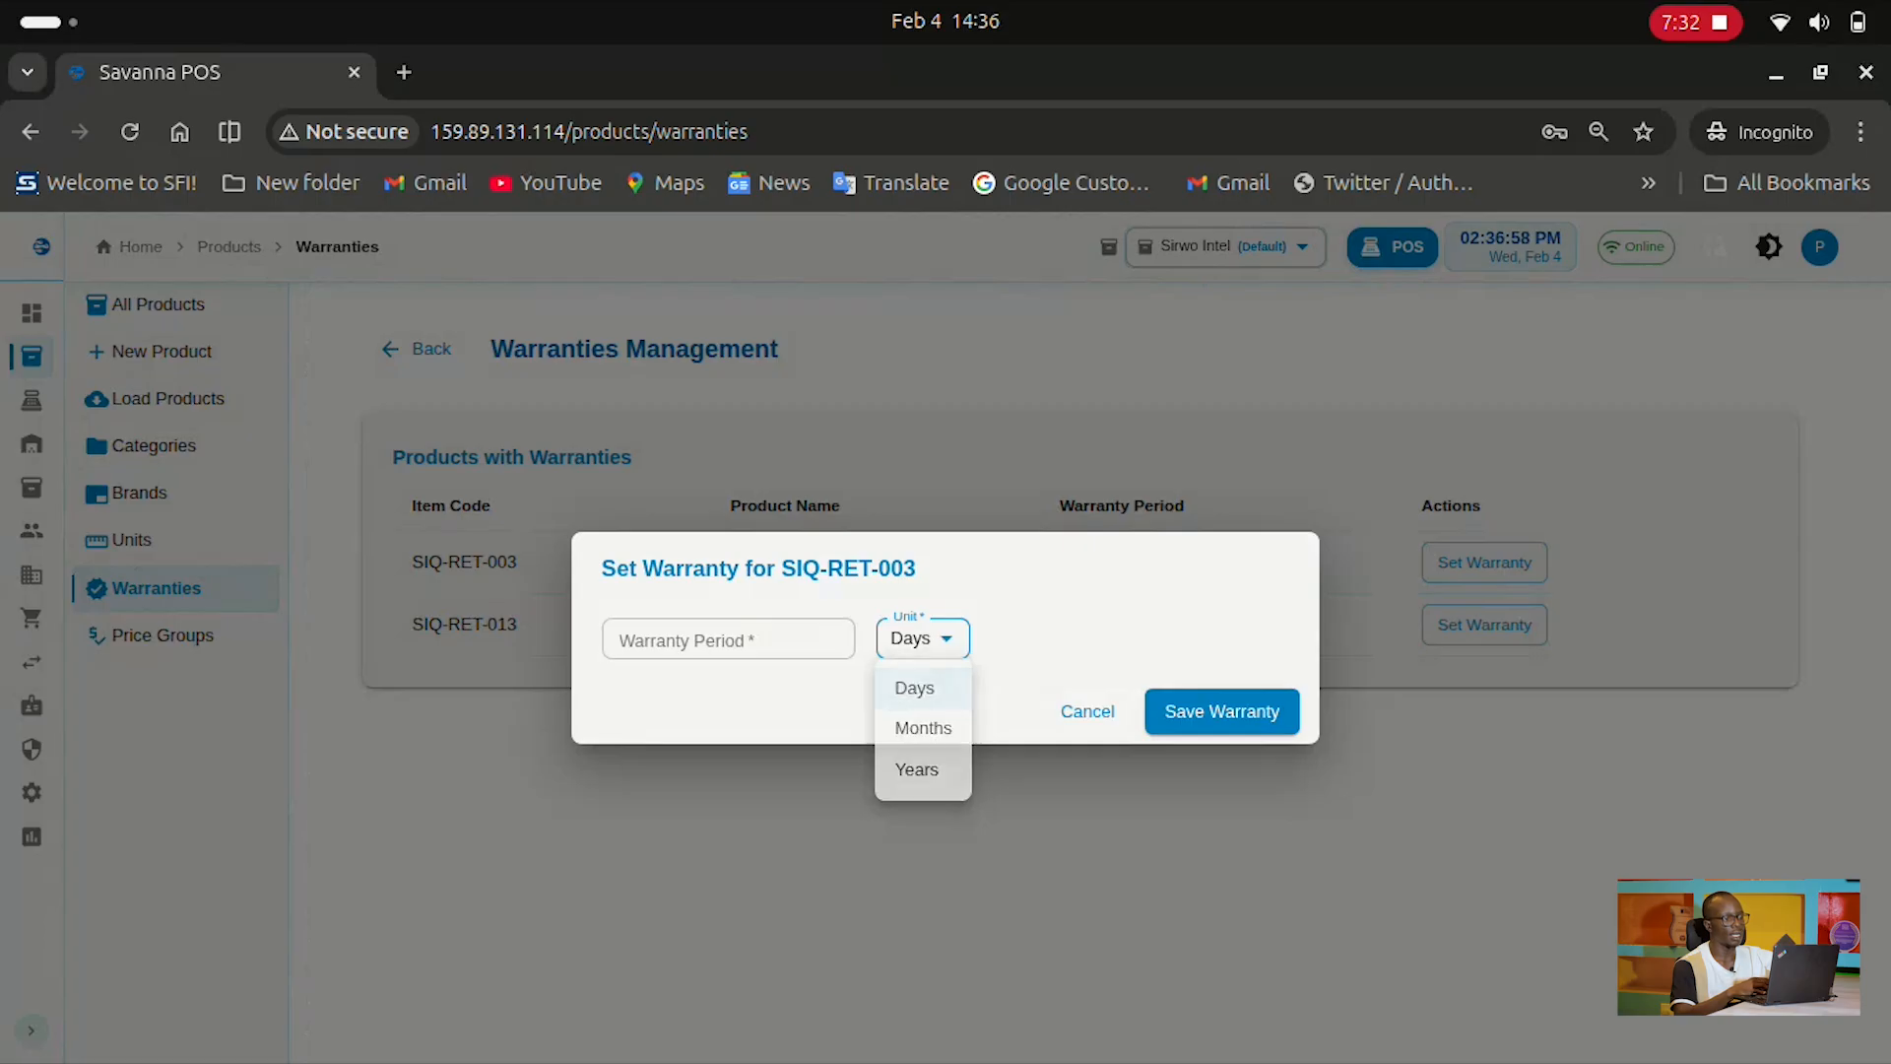
{"action": "left_click", "coordinate": [1087, 711]}
{"action": "left_click", "coordinate": [164, 636]}
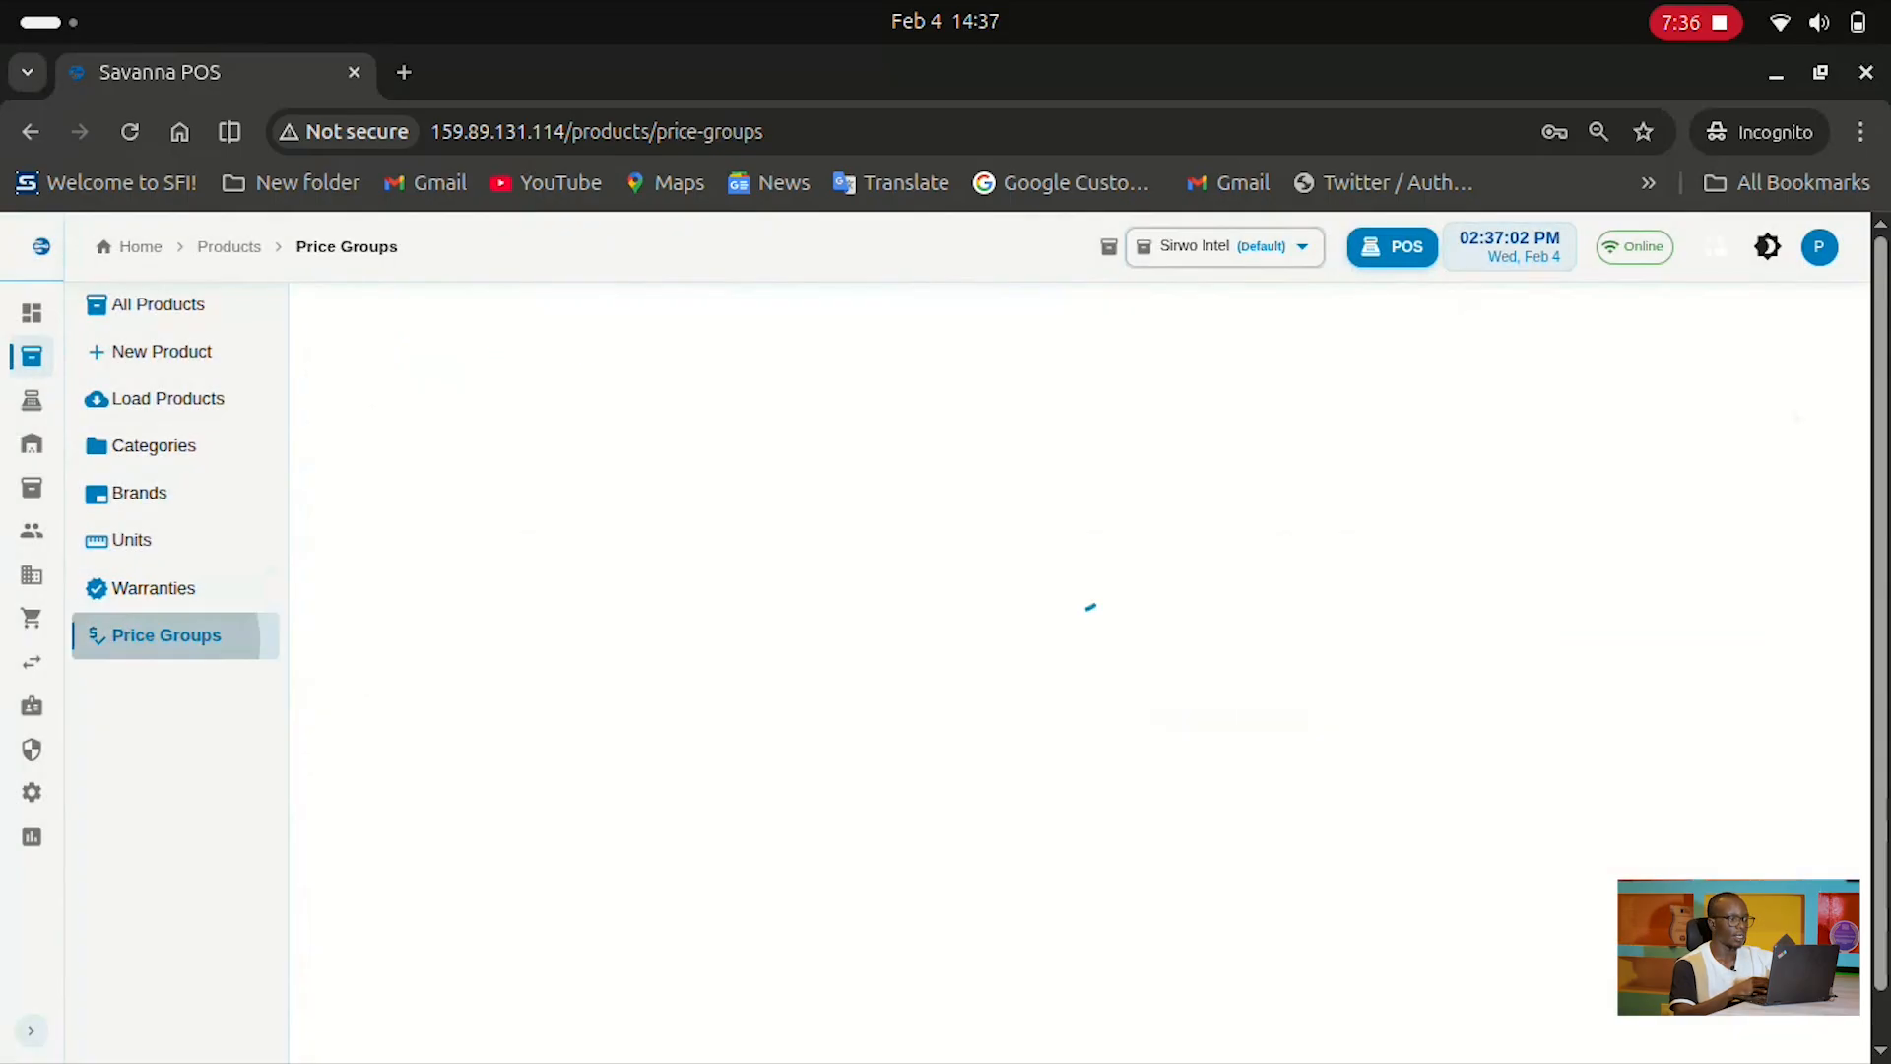
{"action": "scroll", "coordinate": [1080, 670], "scroll_direction": "down", "scroll_amount": 5}
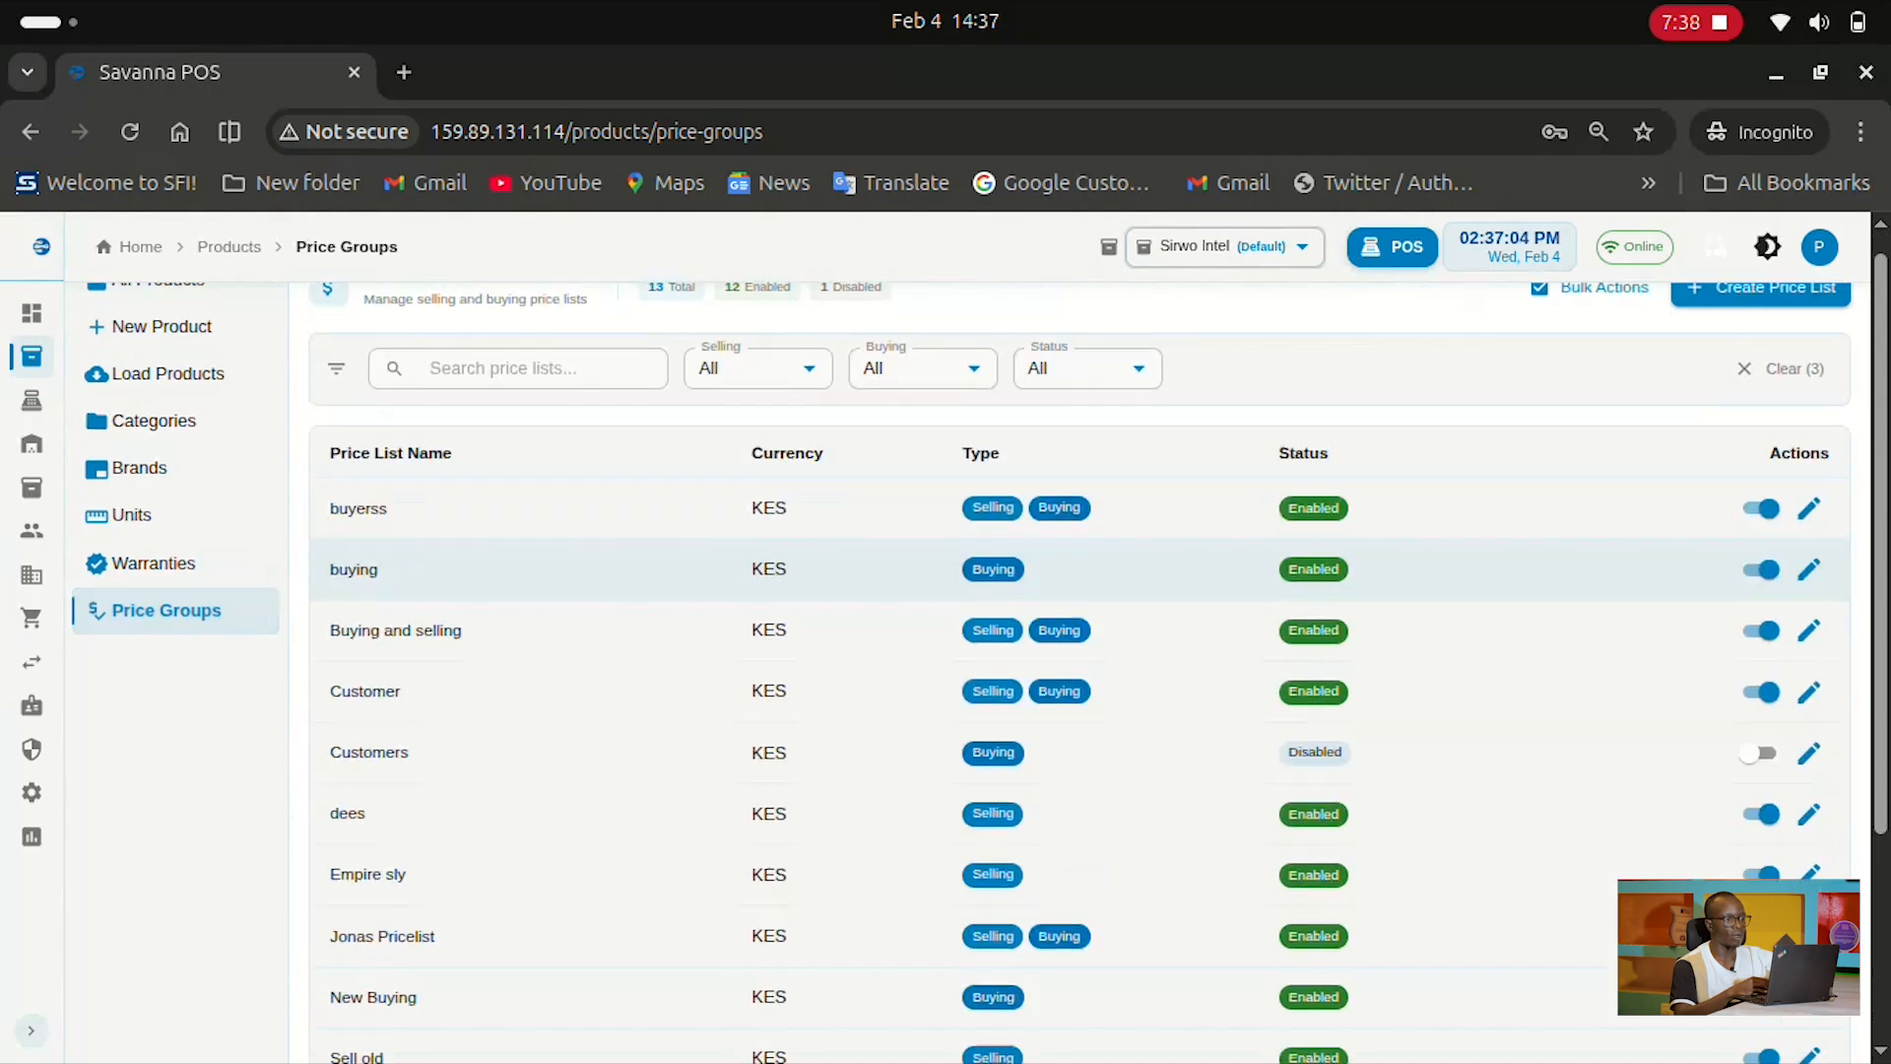
{"action": "scroll", "coordinate": [1080, 670], "scroll_direction": "up", "scroll_amount": 5}
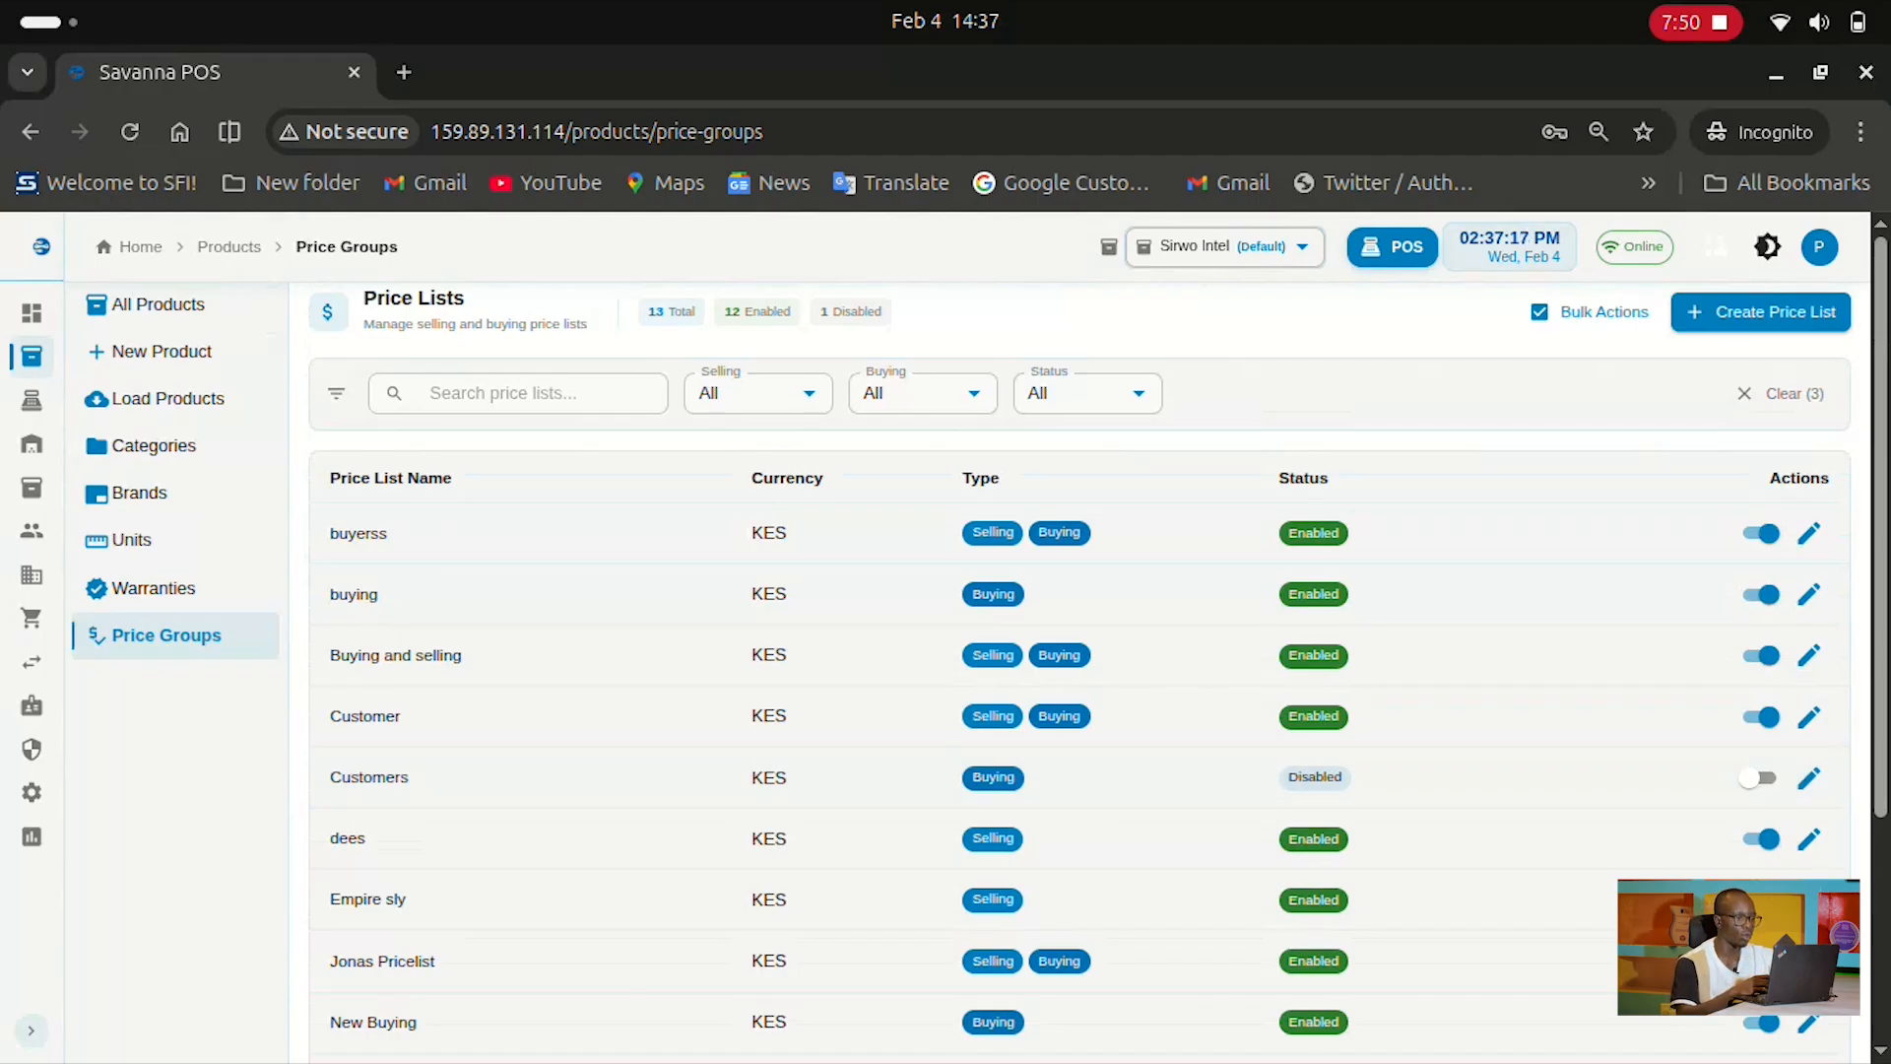
{"action": "scroll", "coordinate": [982, 650], "scroll_direction": "down", "scroll_amount": 3}
{"action": "scroll", "coordinate": [981, 532], "scroll_direction": "up", "scroll_amount": 3}
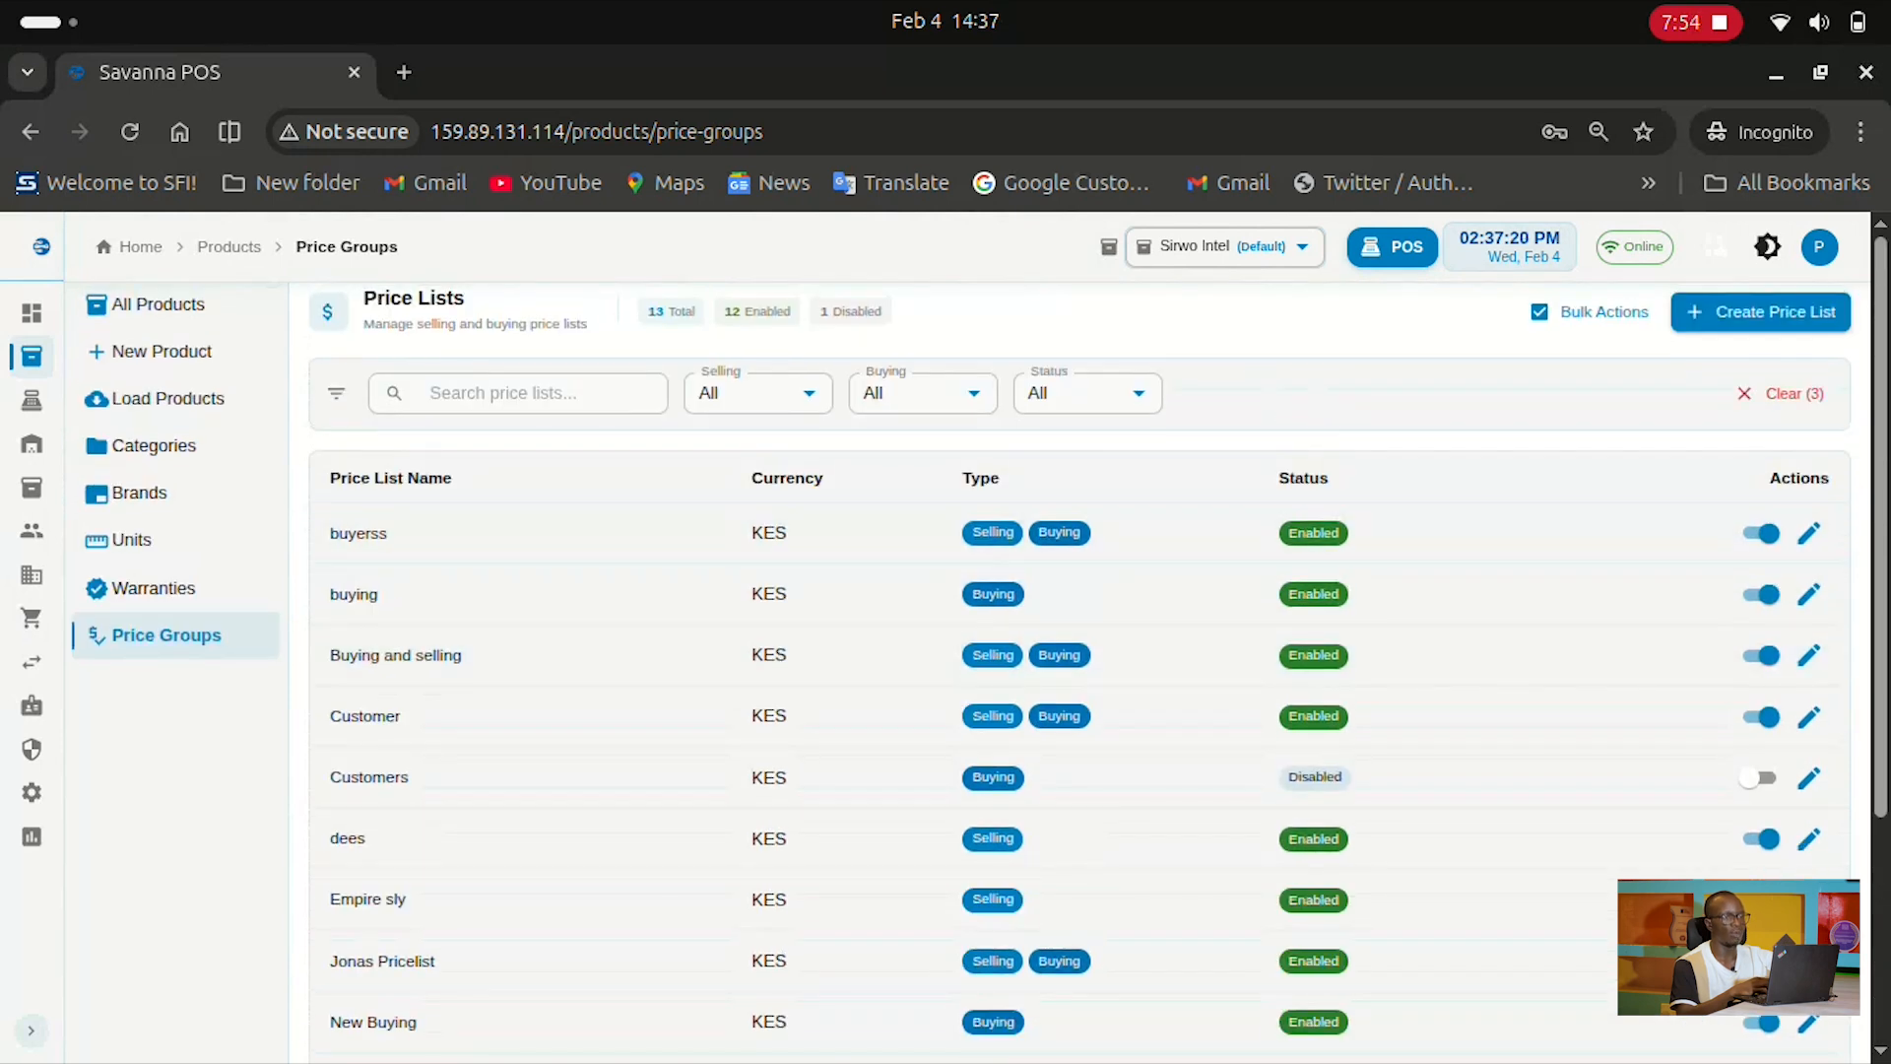
{"action": "left_click", "coordinate": [1760, 311]}
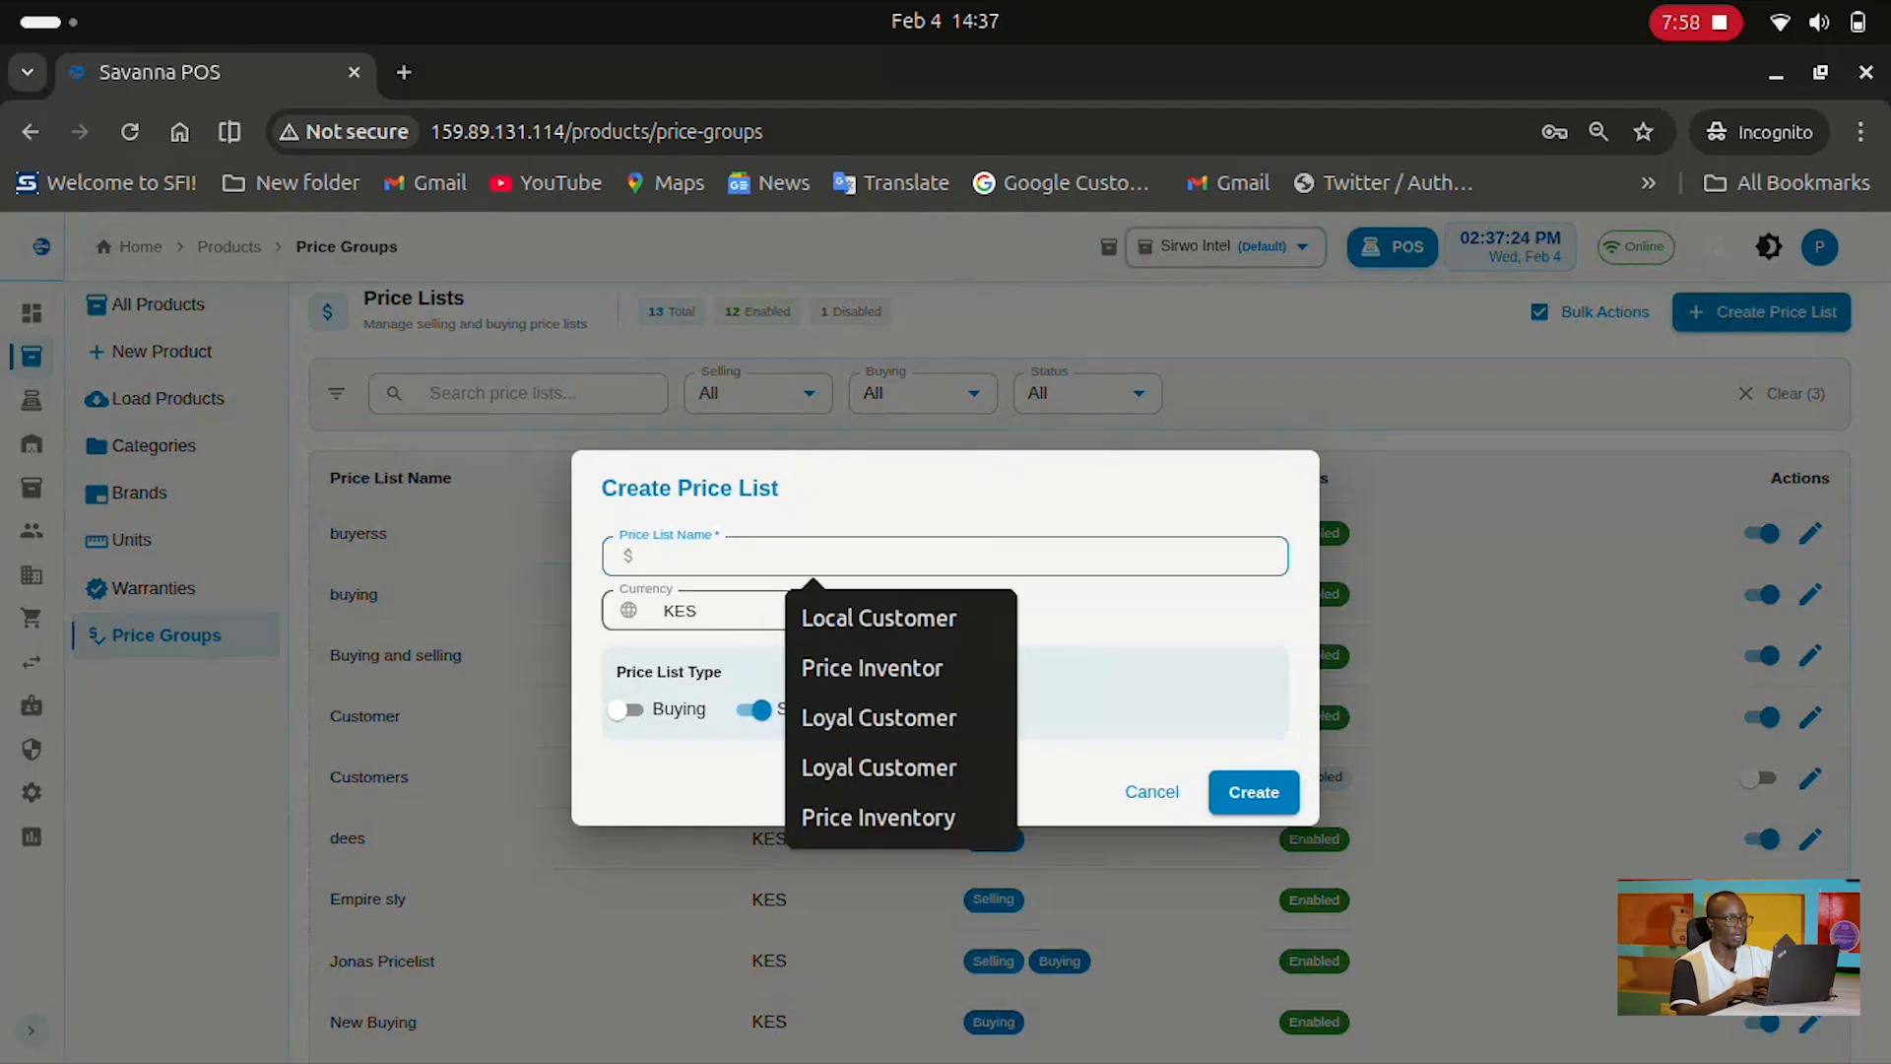
{"action": "left_click", "coordinate": [690, 776]}
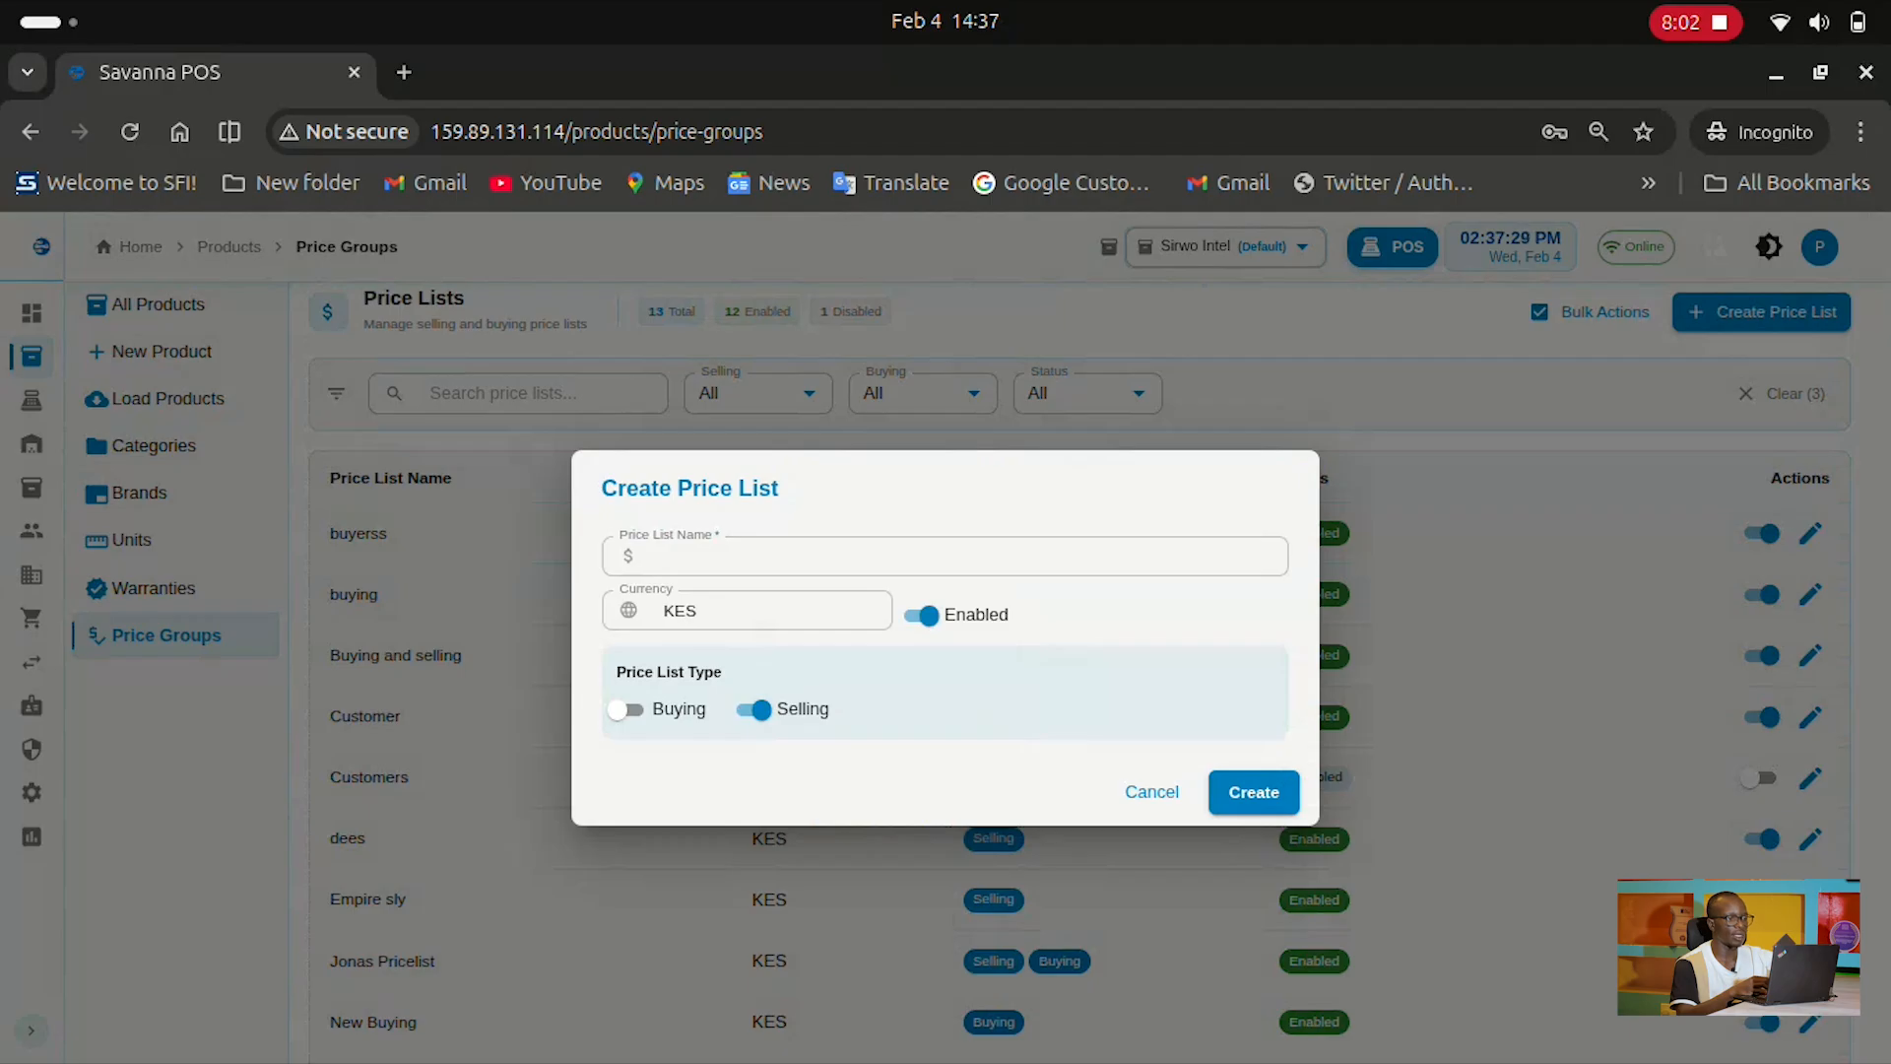
{"action": "left_click", "coordinate": [1151, 792]}
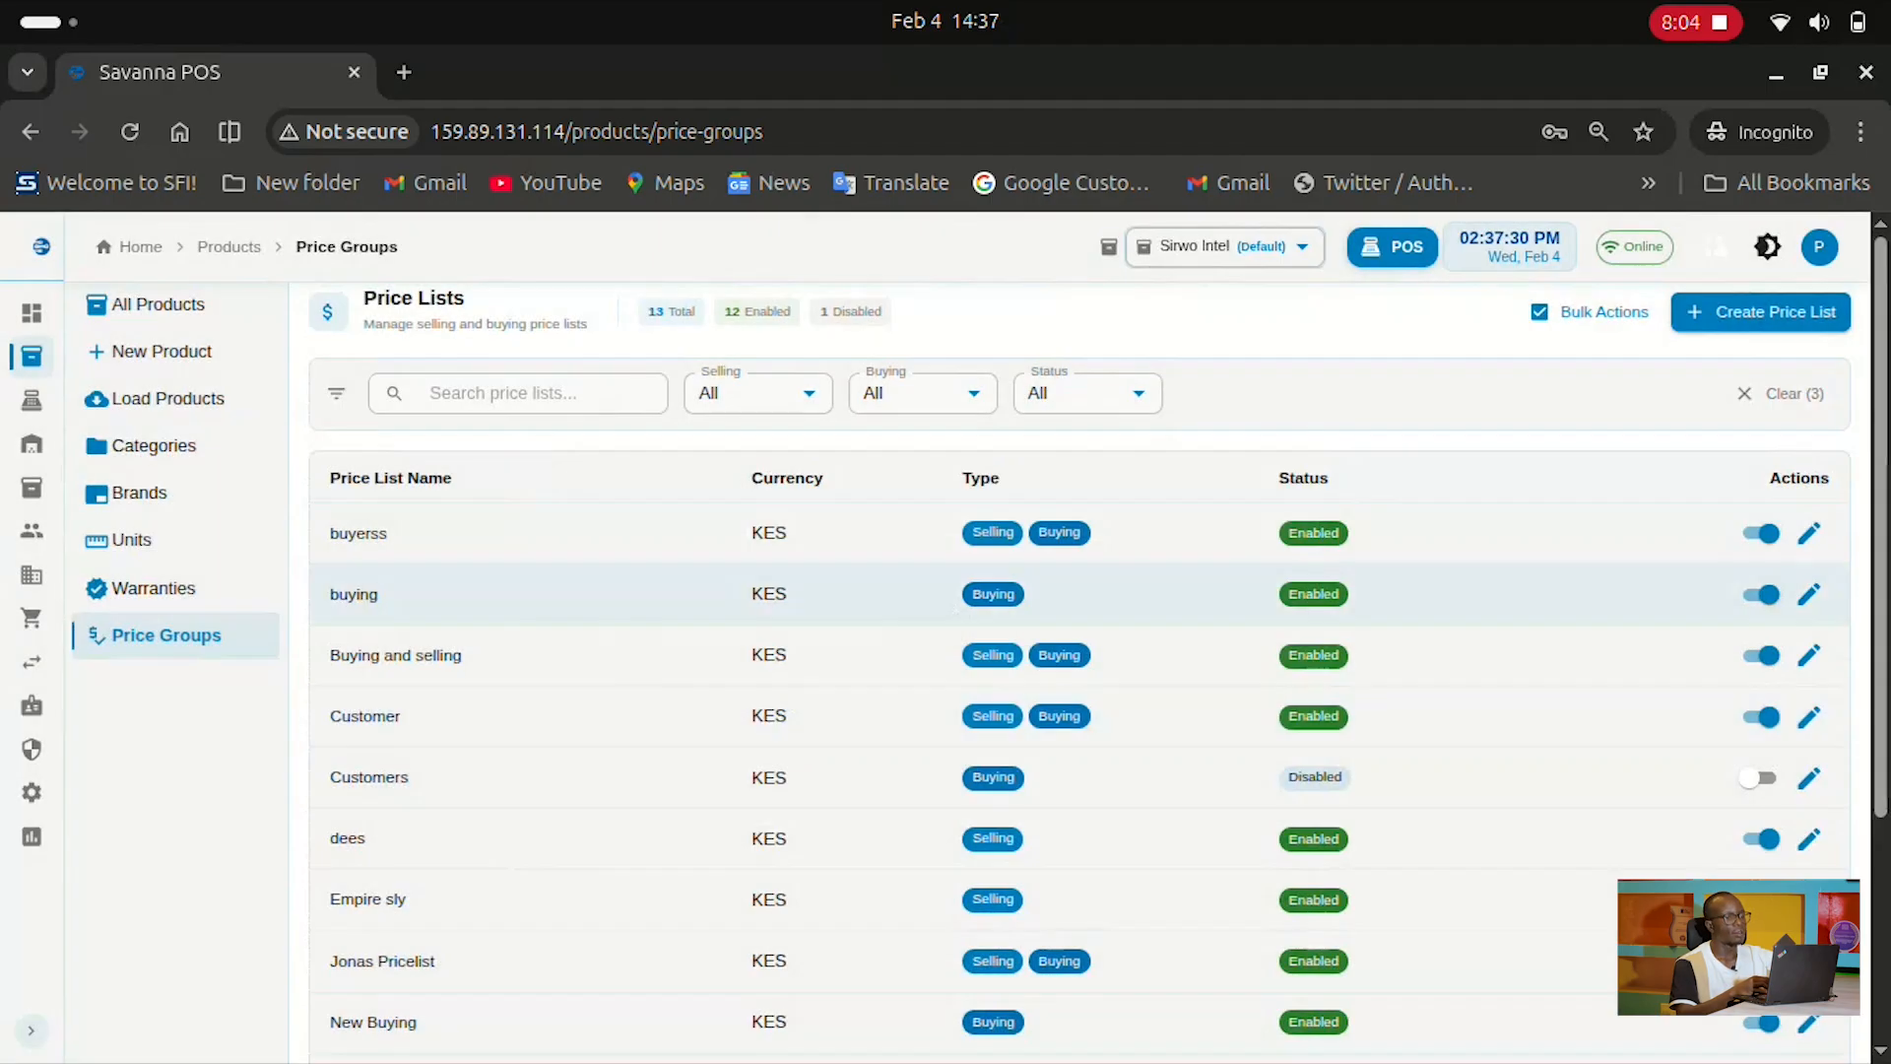
{"action": "left_click", "coordinate": [1809, 533]}
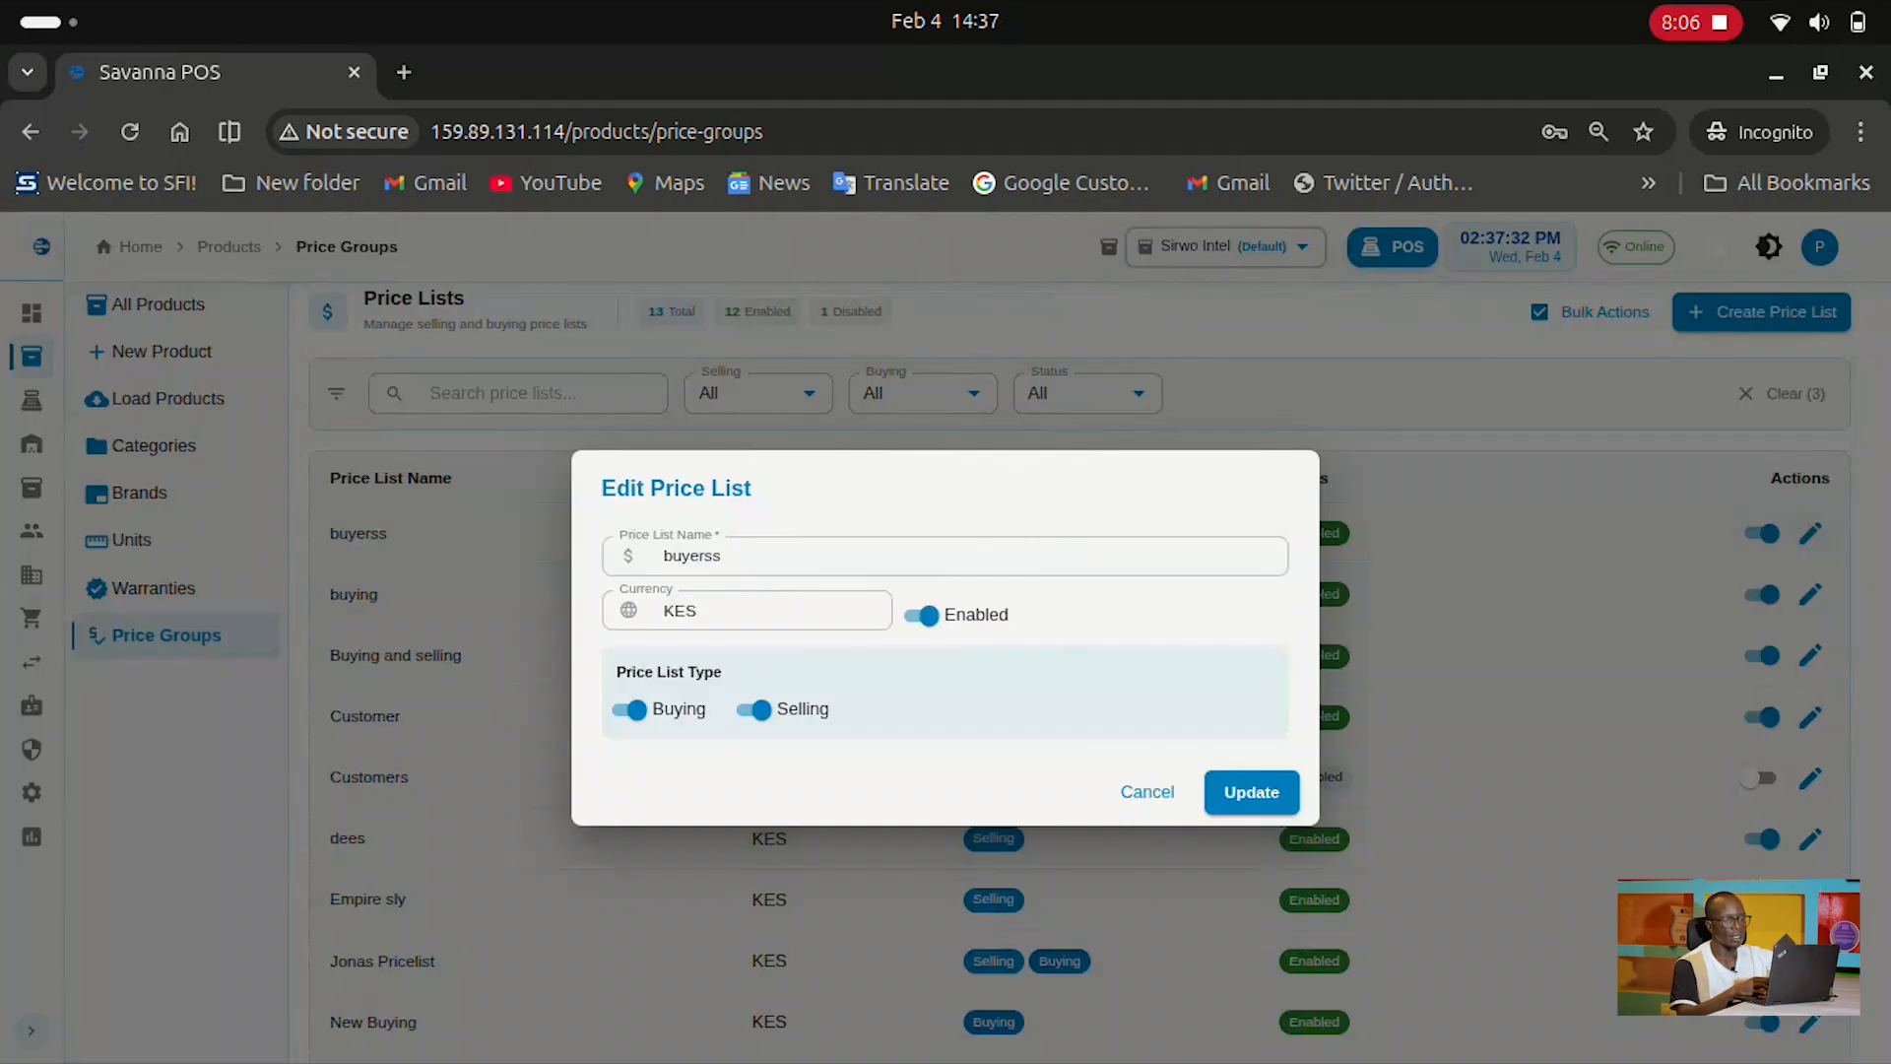
{"action": "left_click", "coordinate": [1147, 792]}
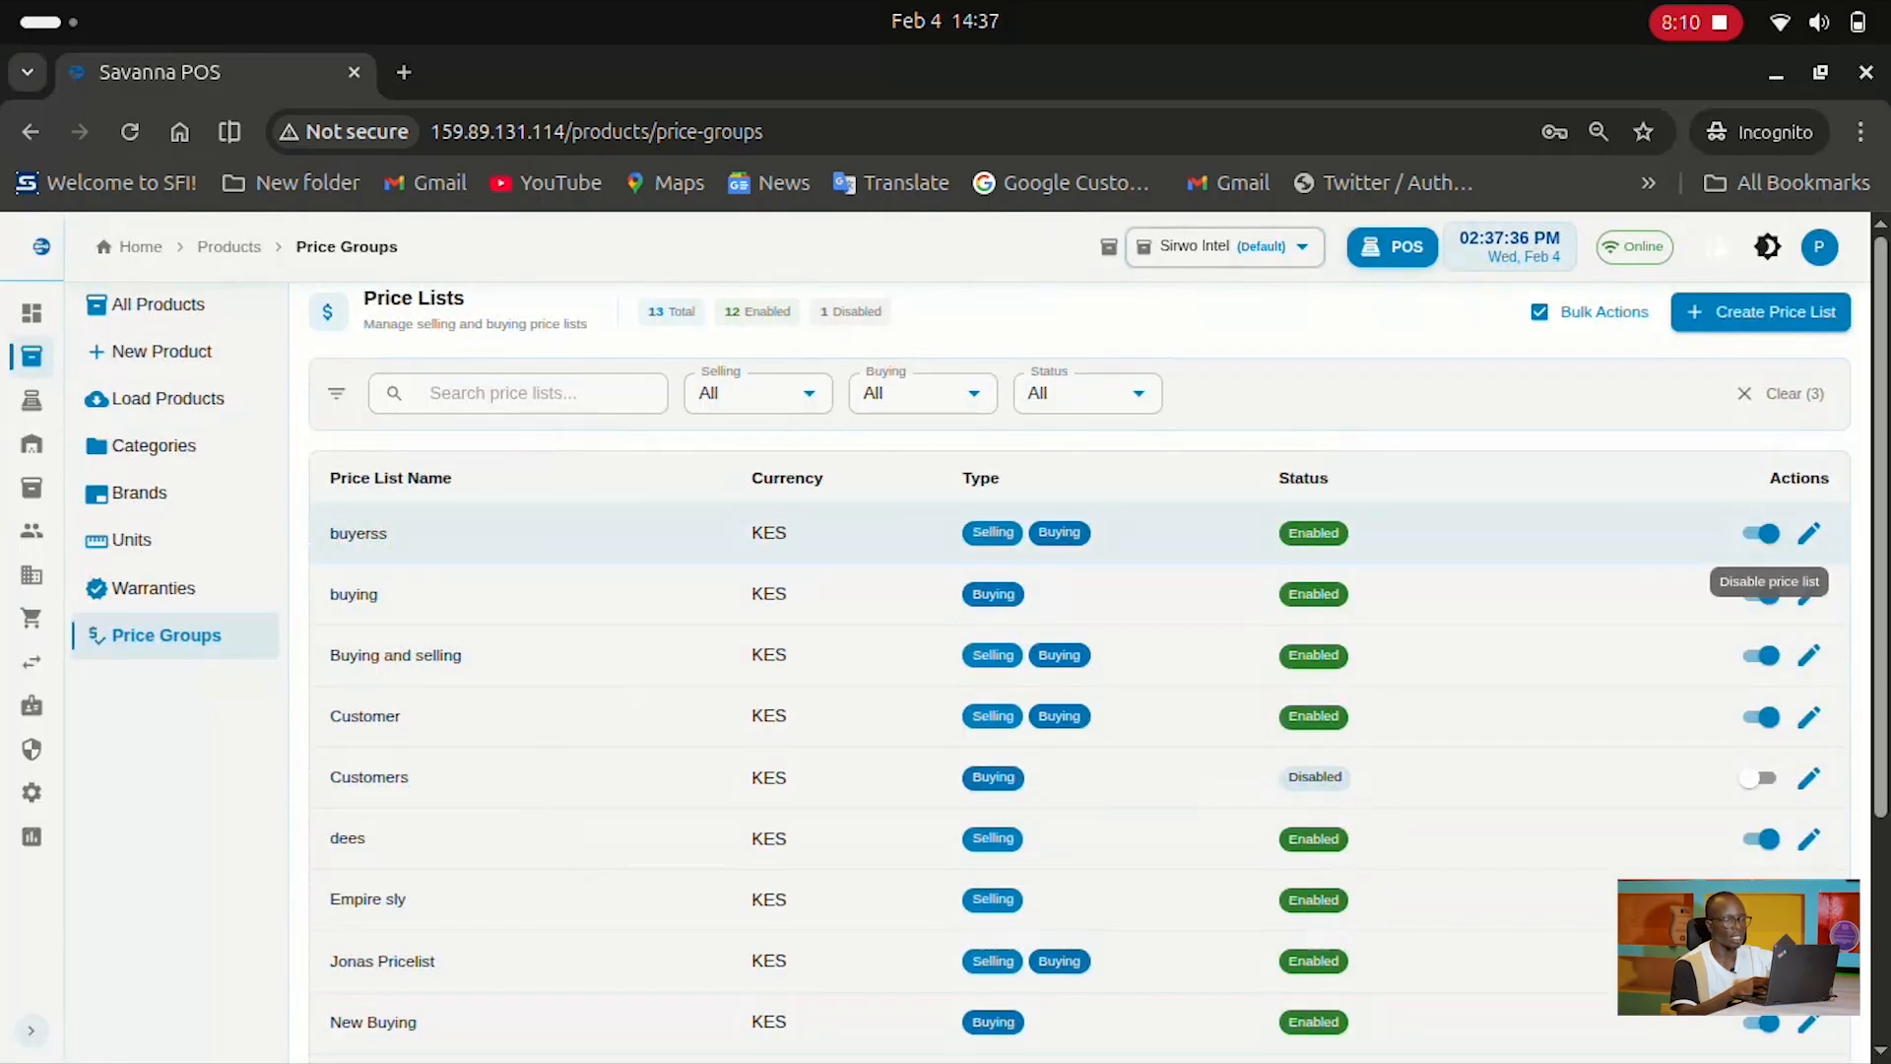
{"action": "mouse_move", "coordinate": [36, 362]}
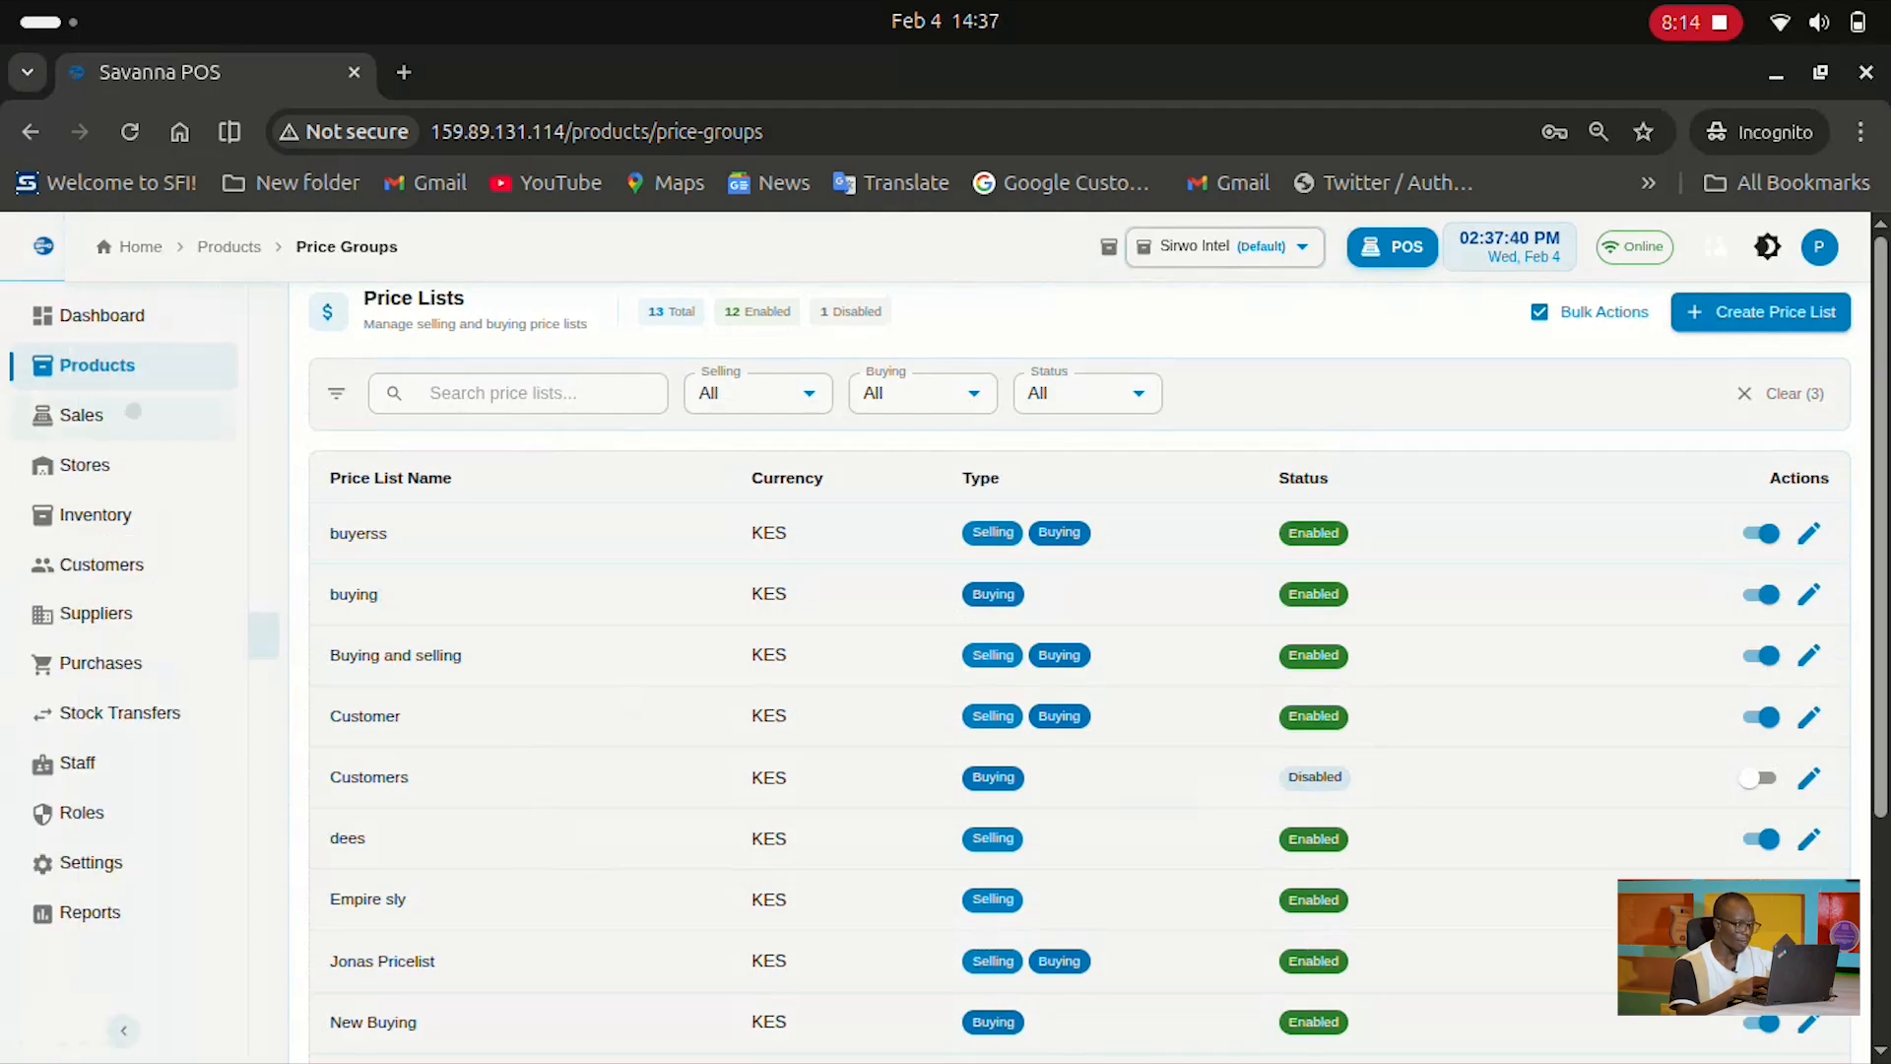
Look through Sales' POS Invoices and New Invoice views, then go to Point of Sale
{"action": "left_click", "coordinate": [133, 413]}
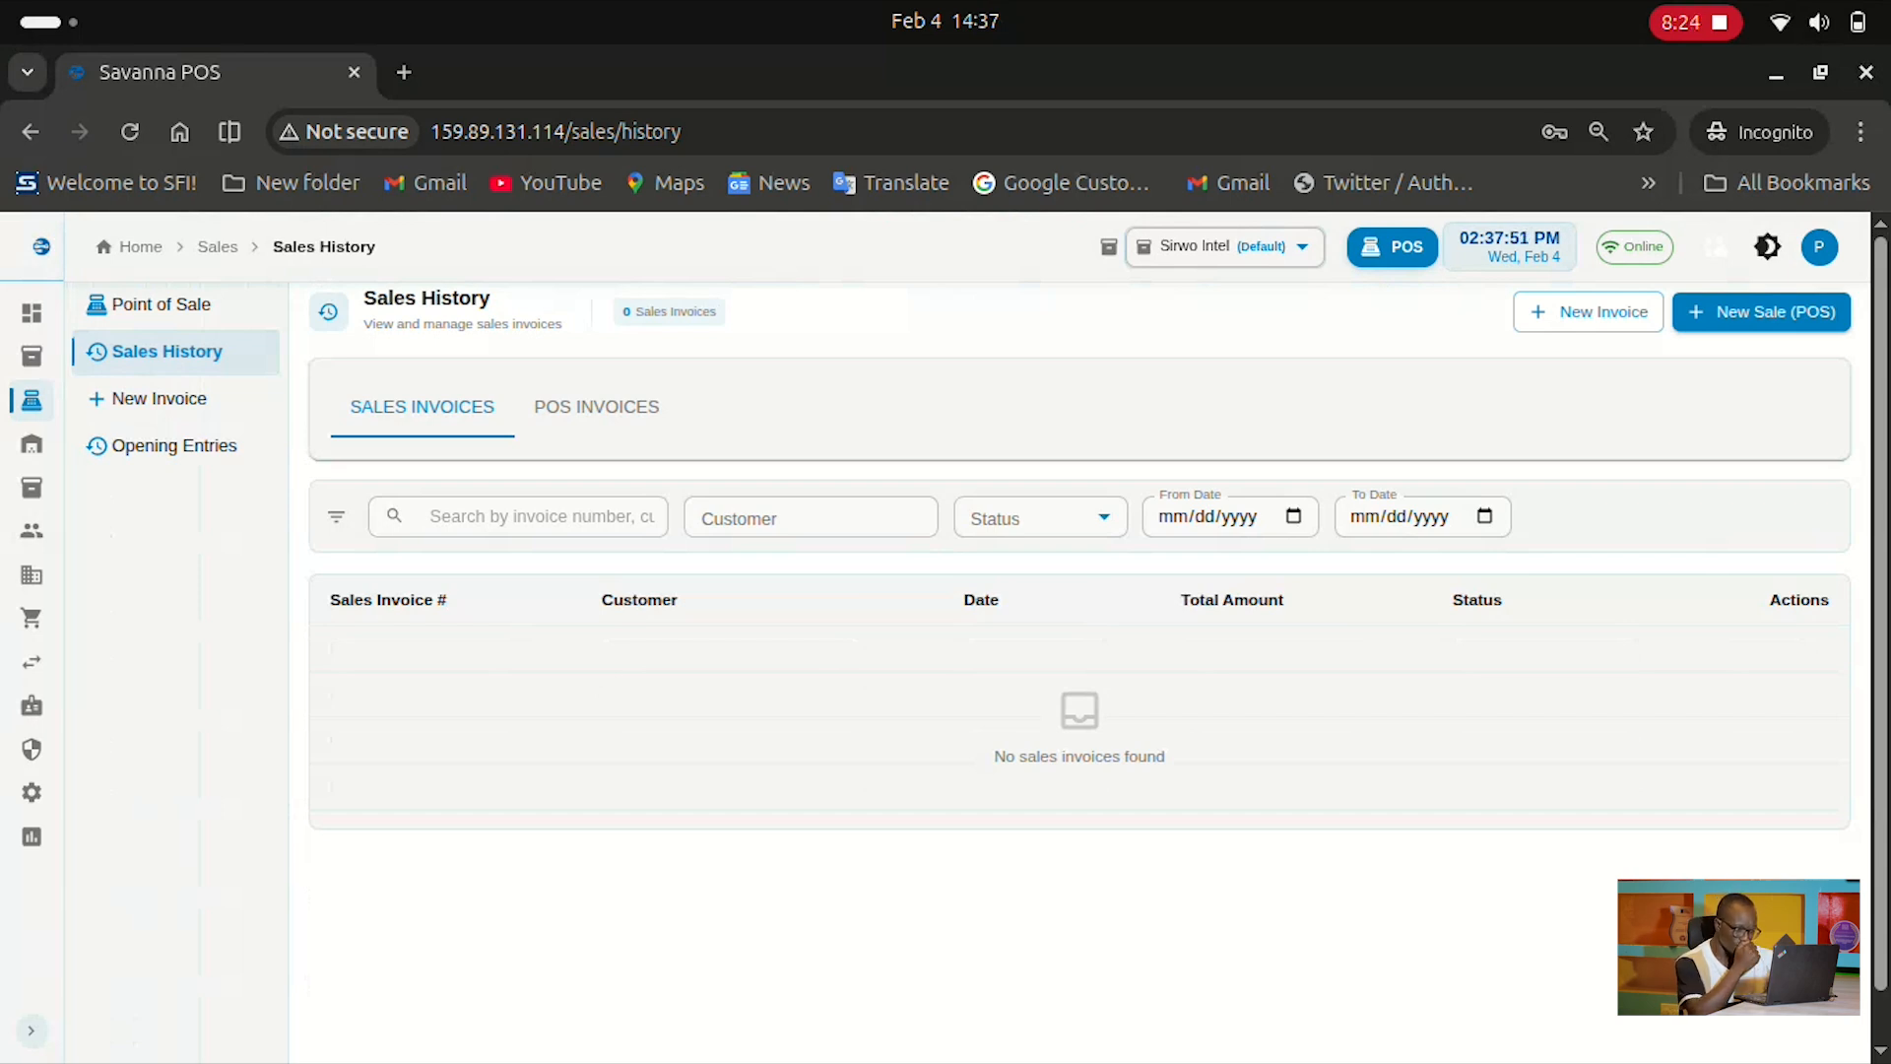
{"action": "left_click", "coordinate": [598, 406]}
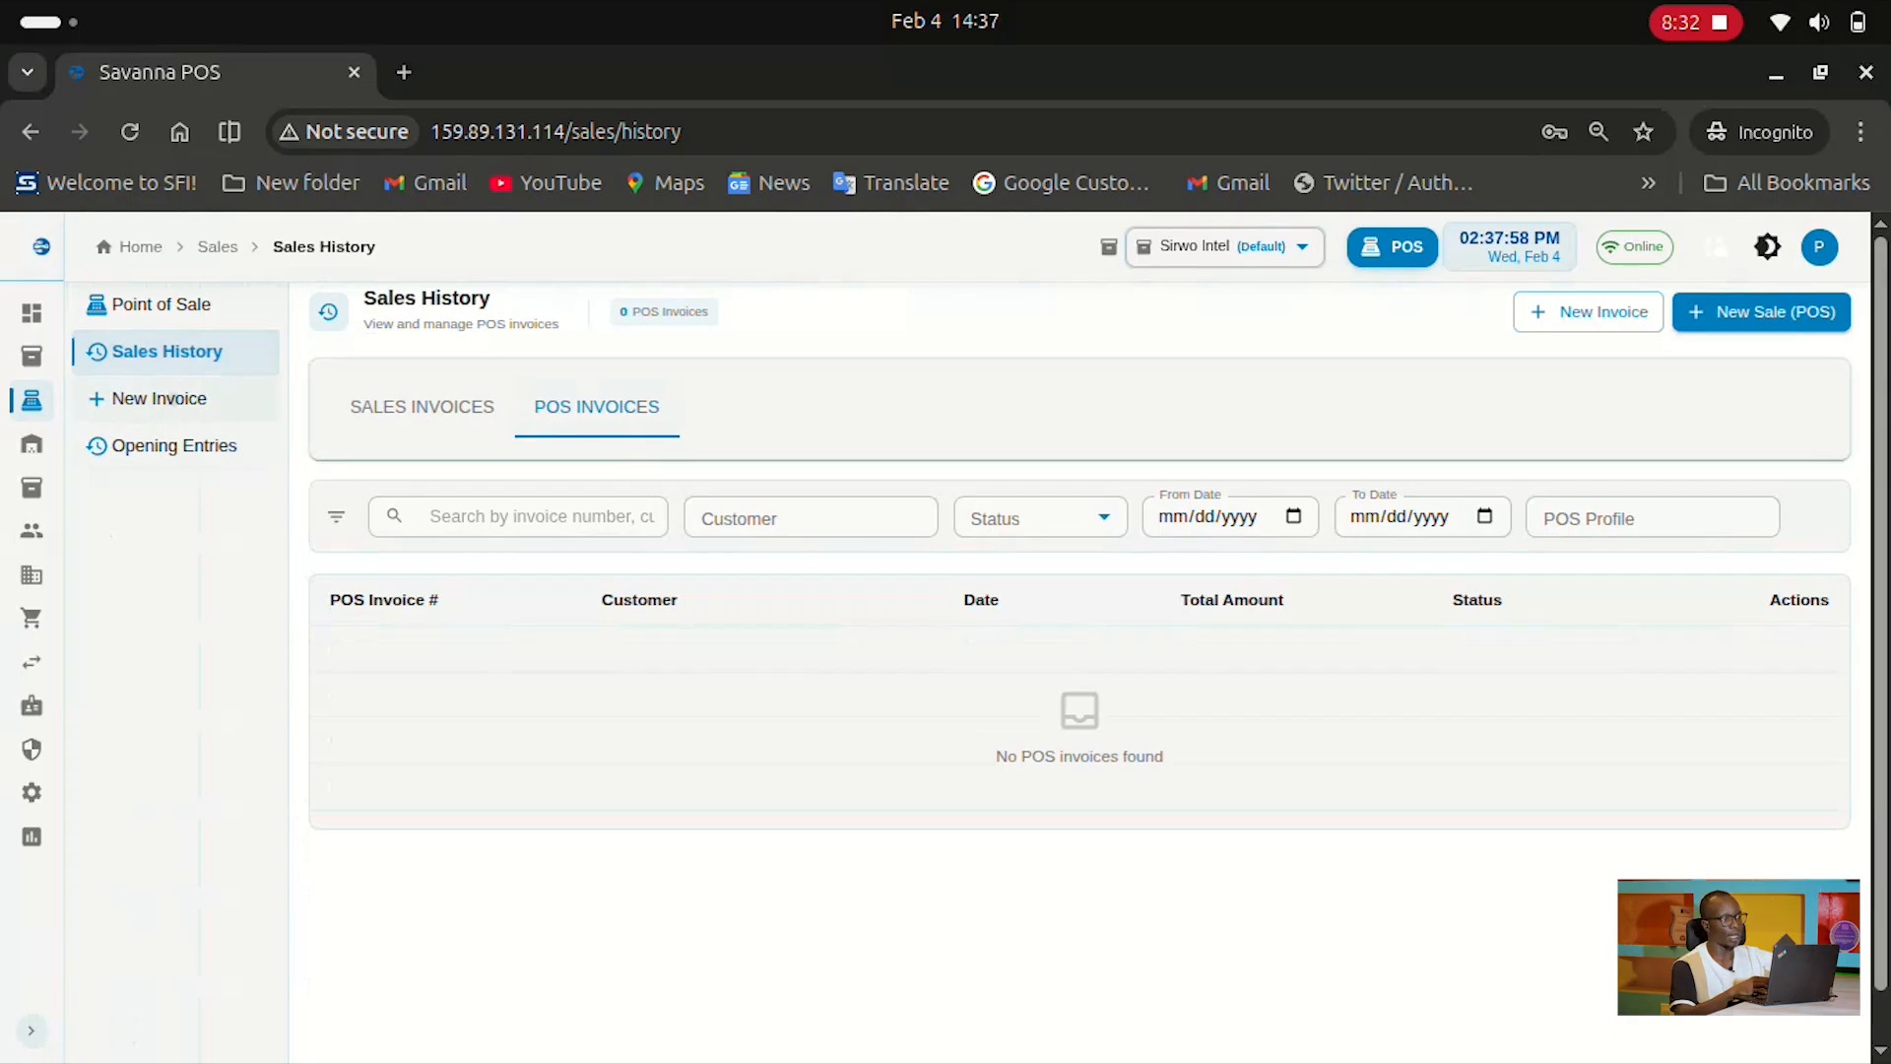
{"action": "left_click", "coordinate": [172, 399]}
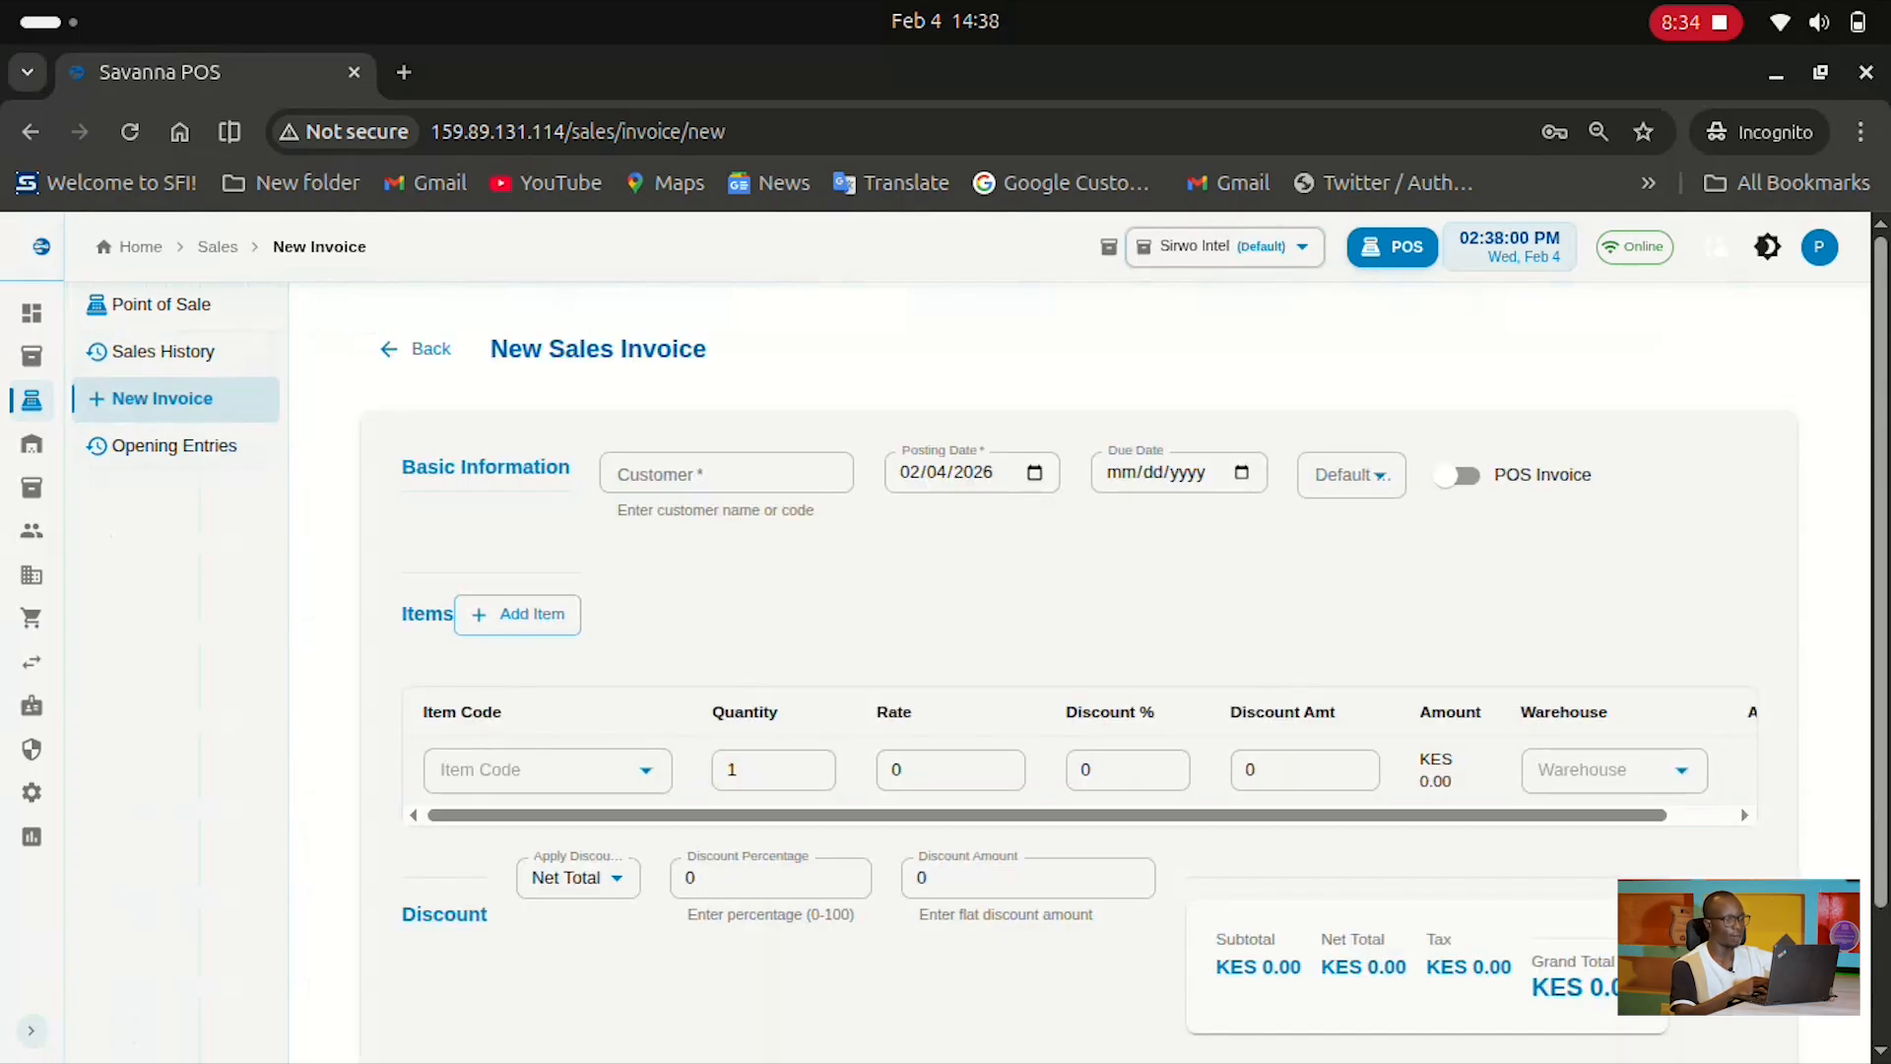
{"action": "left_click", "coordinate": [148, 308]}
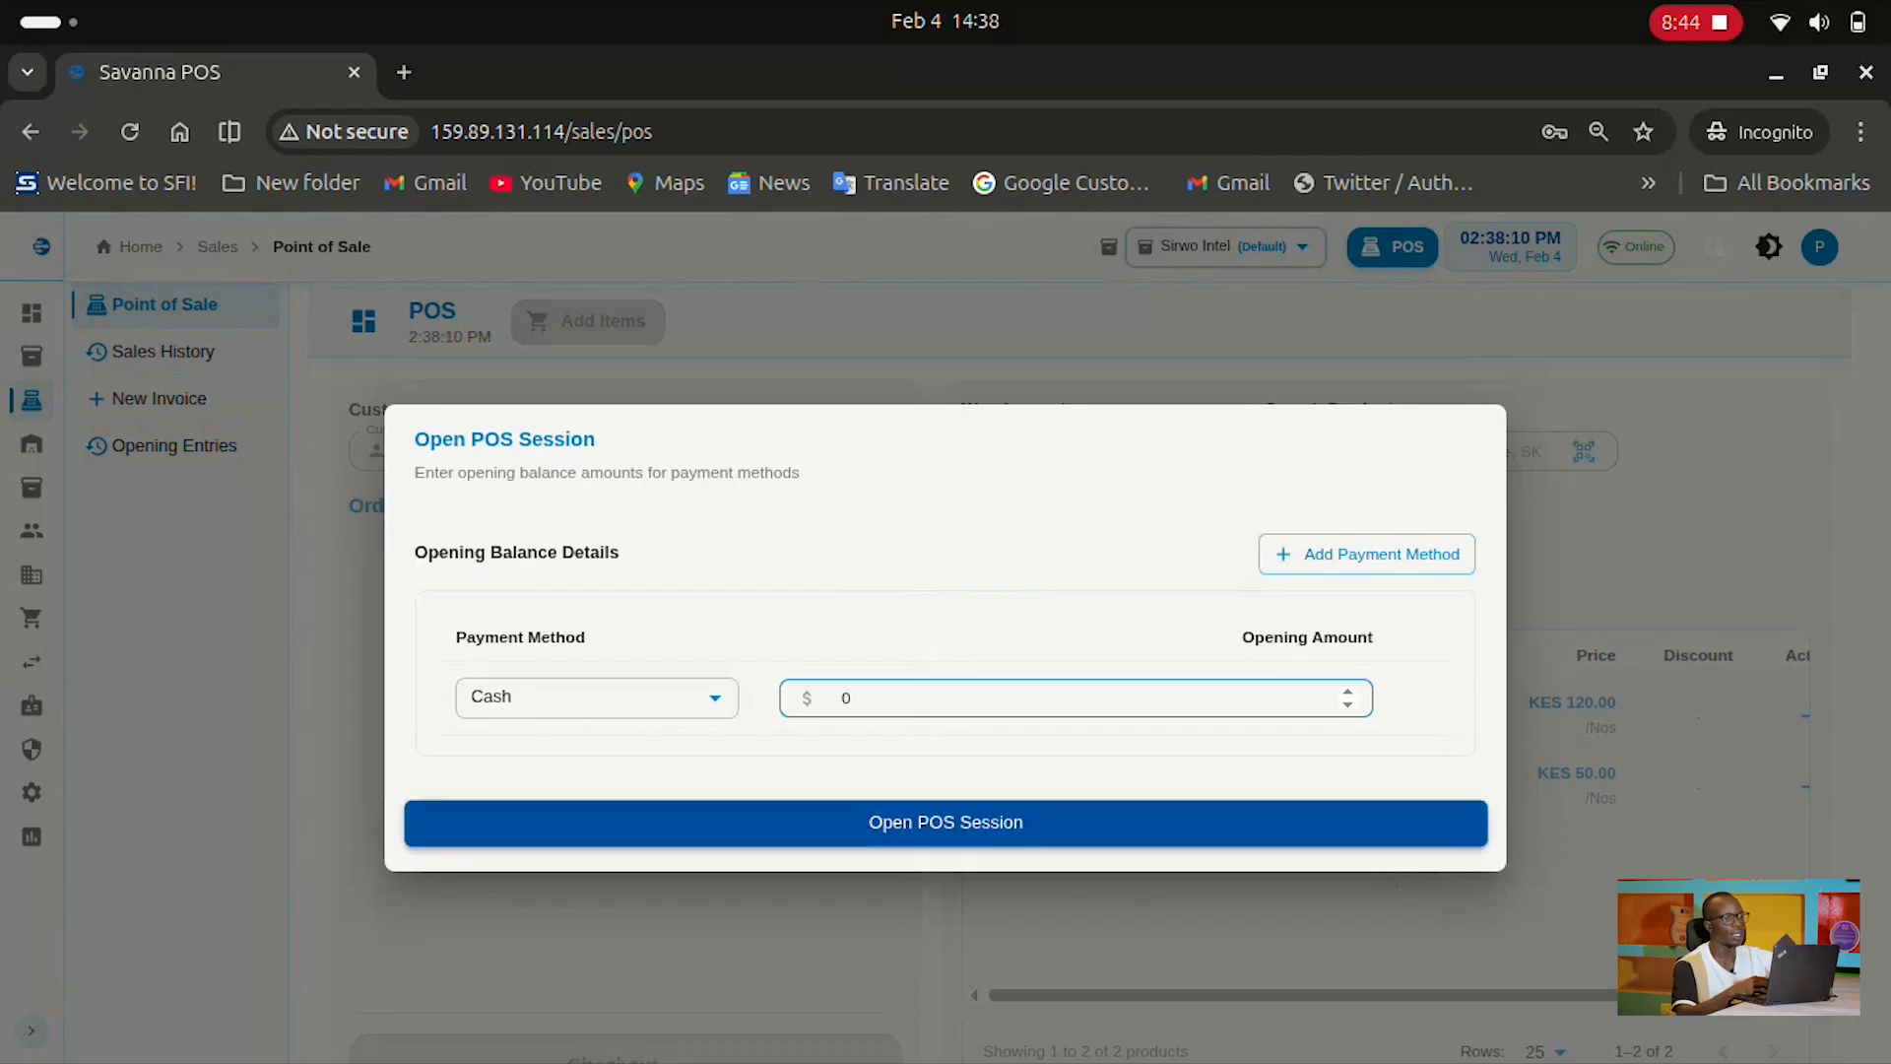
Open a POS session with zero opening cash and add Bath Soap to the cart
{"action": "left_click", "coordinate": [946, 823]}
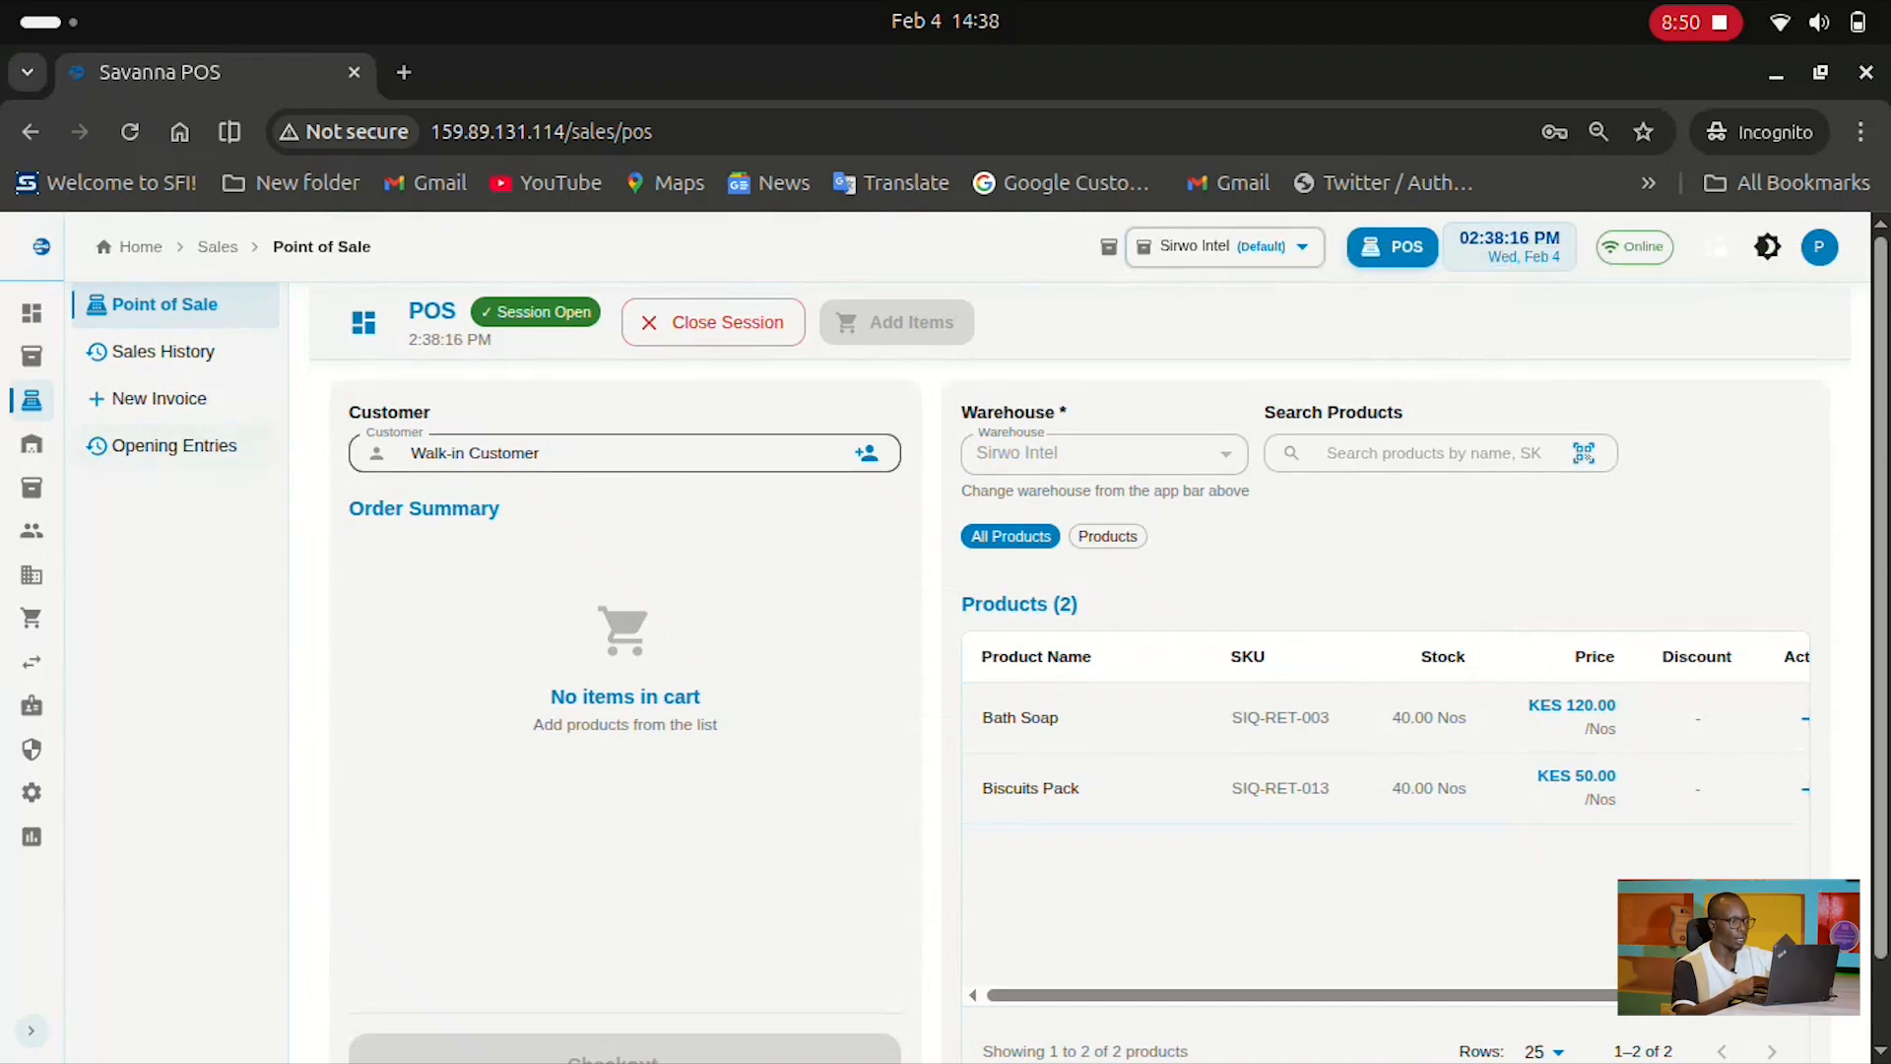
{"action": "scroll", "coordinate": [1385, 788], "scroll_direction": "right", "scroll_amount": 1}
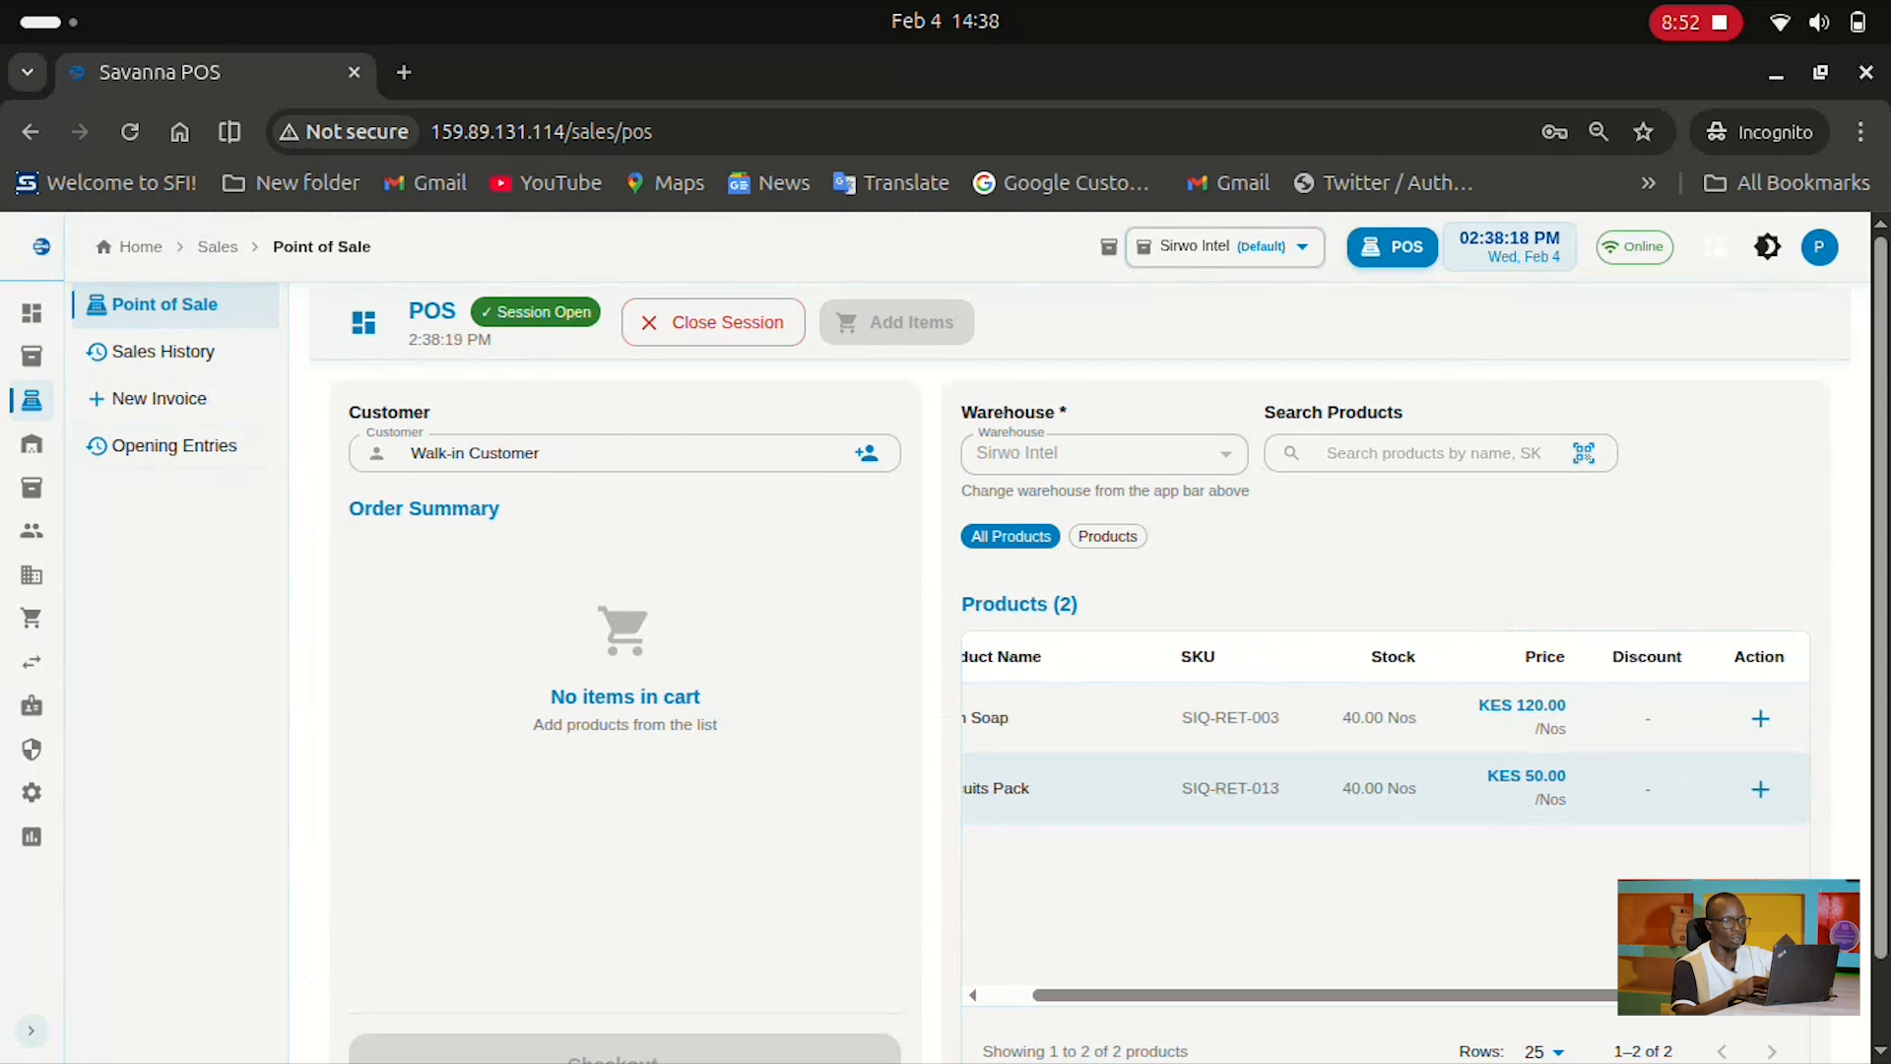
{"action": "scroll", "coordinate": [1385, 718], "scroll_direction": "left", "scroll_amount": 1}
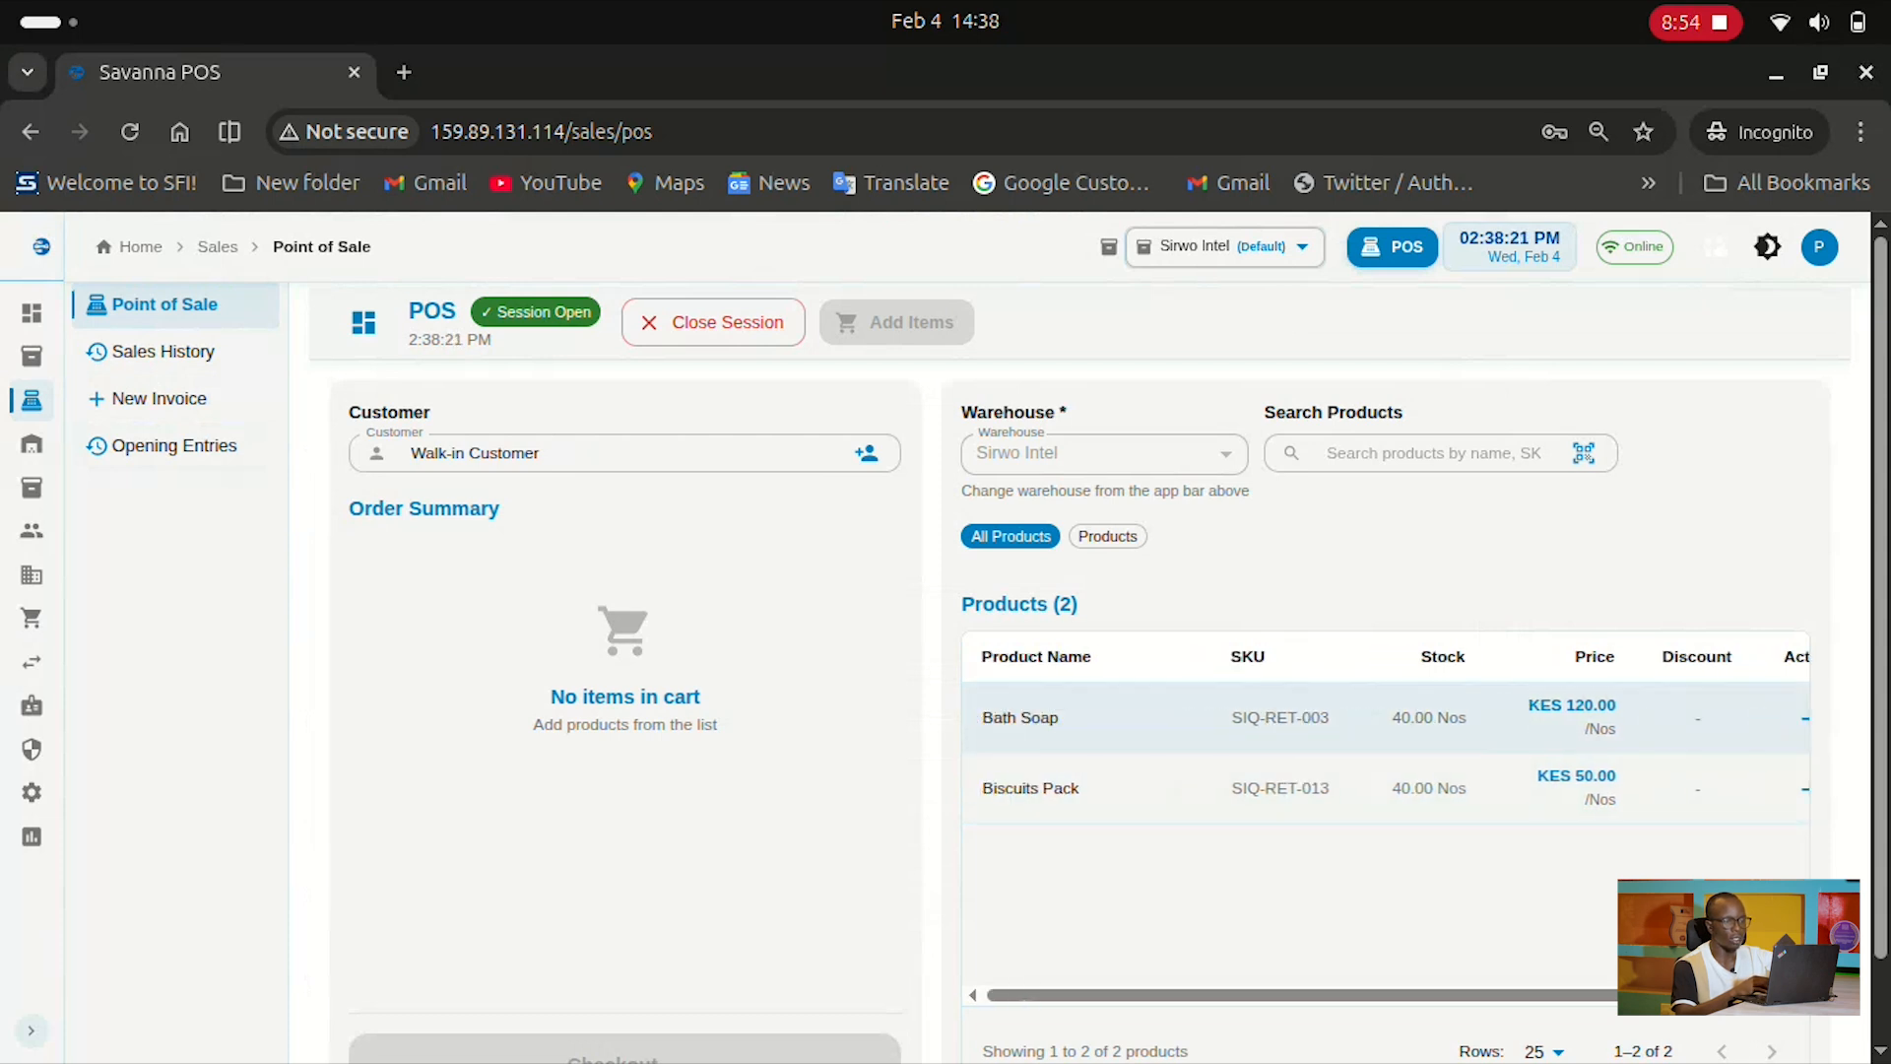
{"action": "scroll", "coordinate": [1385, 749], "scroll_direction": "right", "scroll_amount": 1}
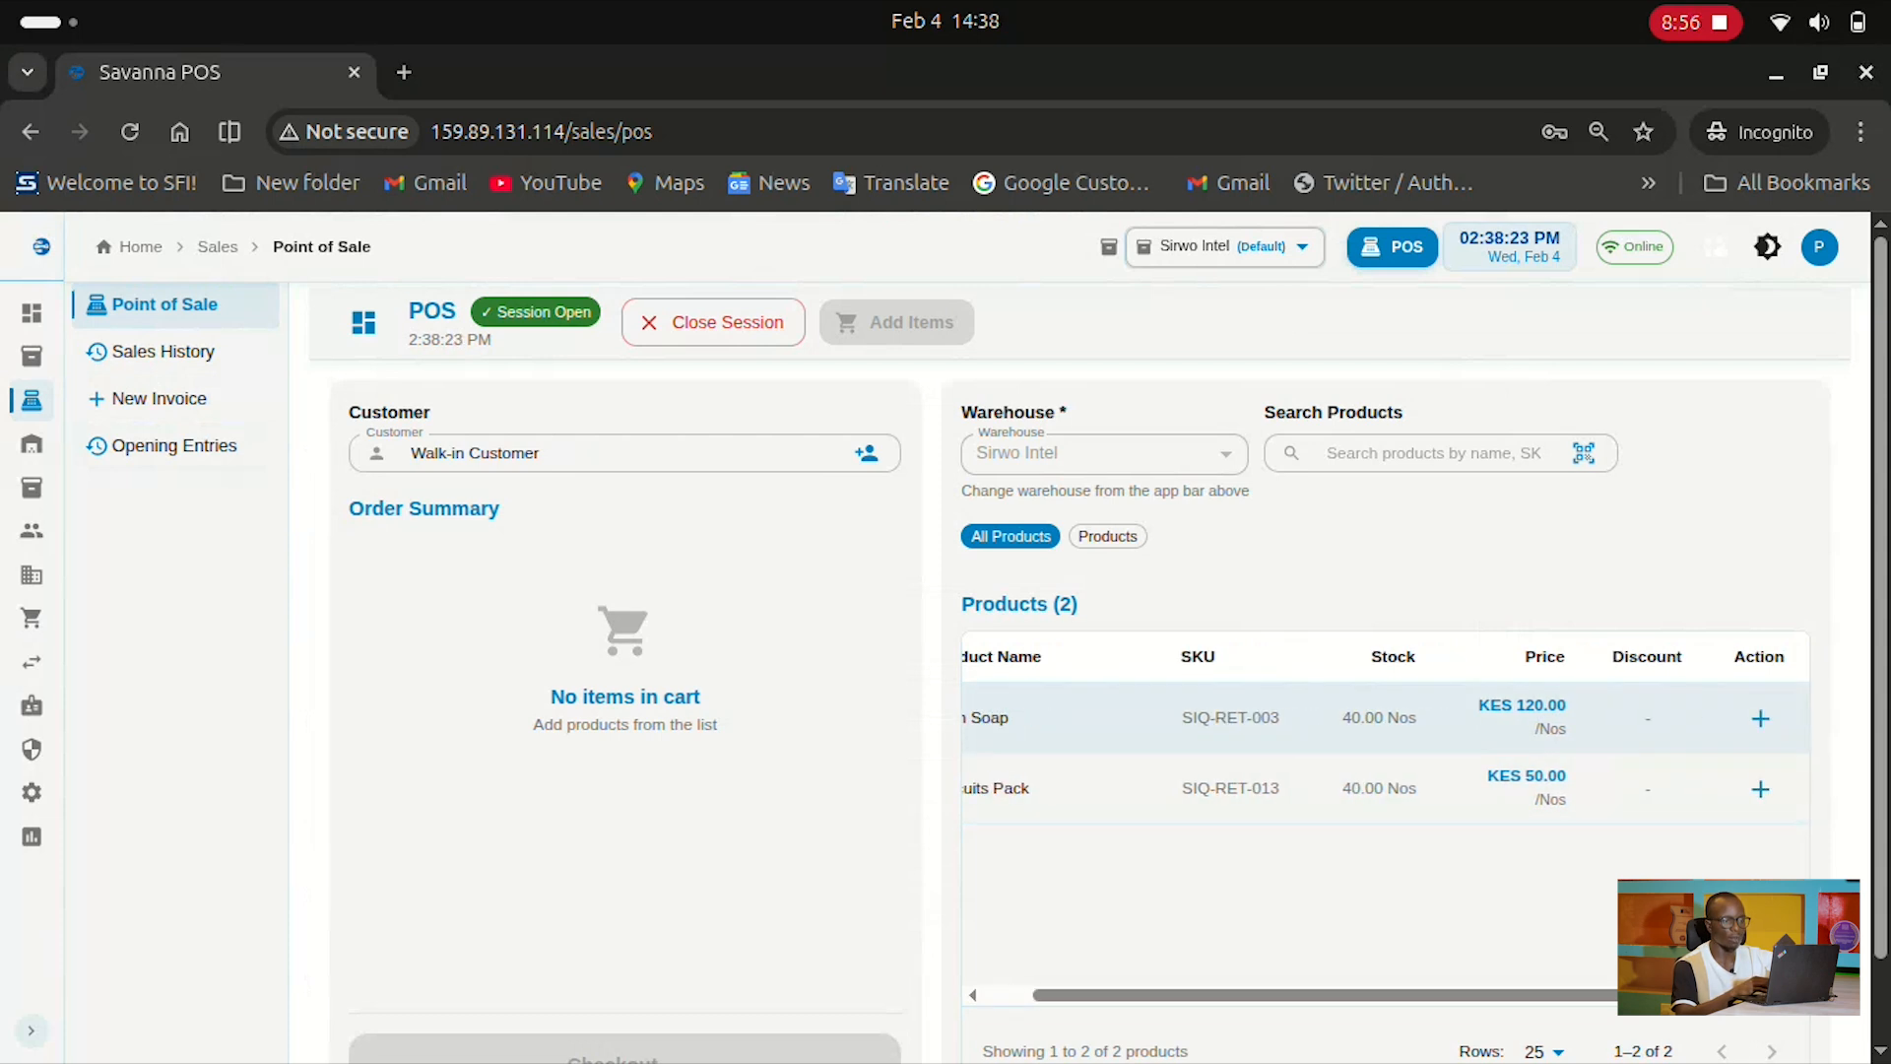
{"action": "left_click", "coordinate": [1760, 718]}
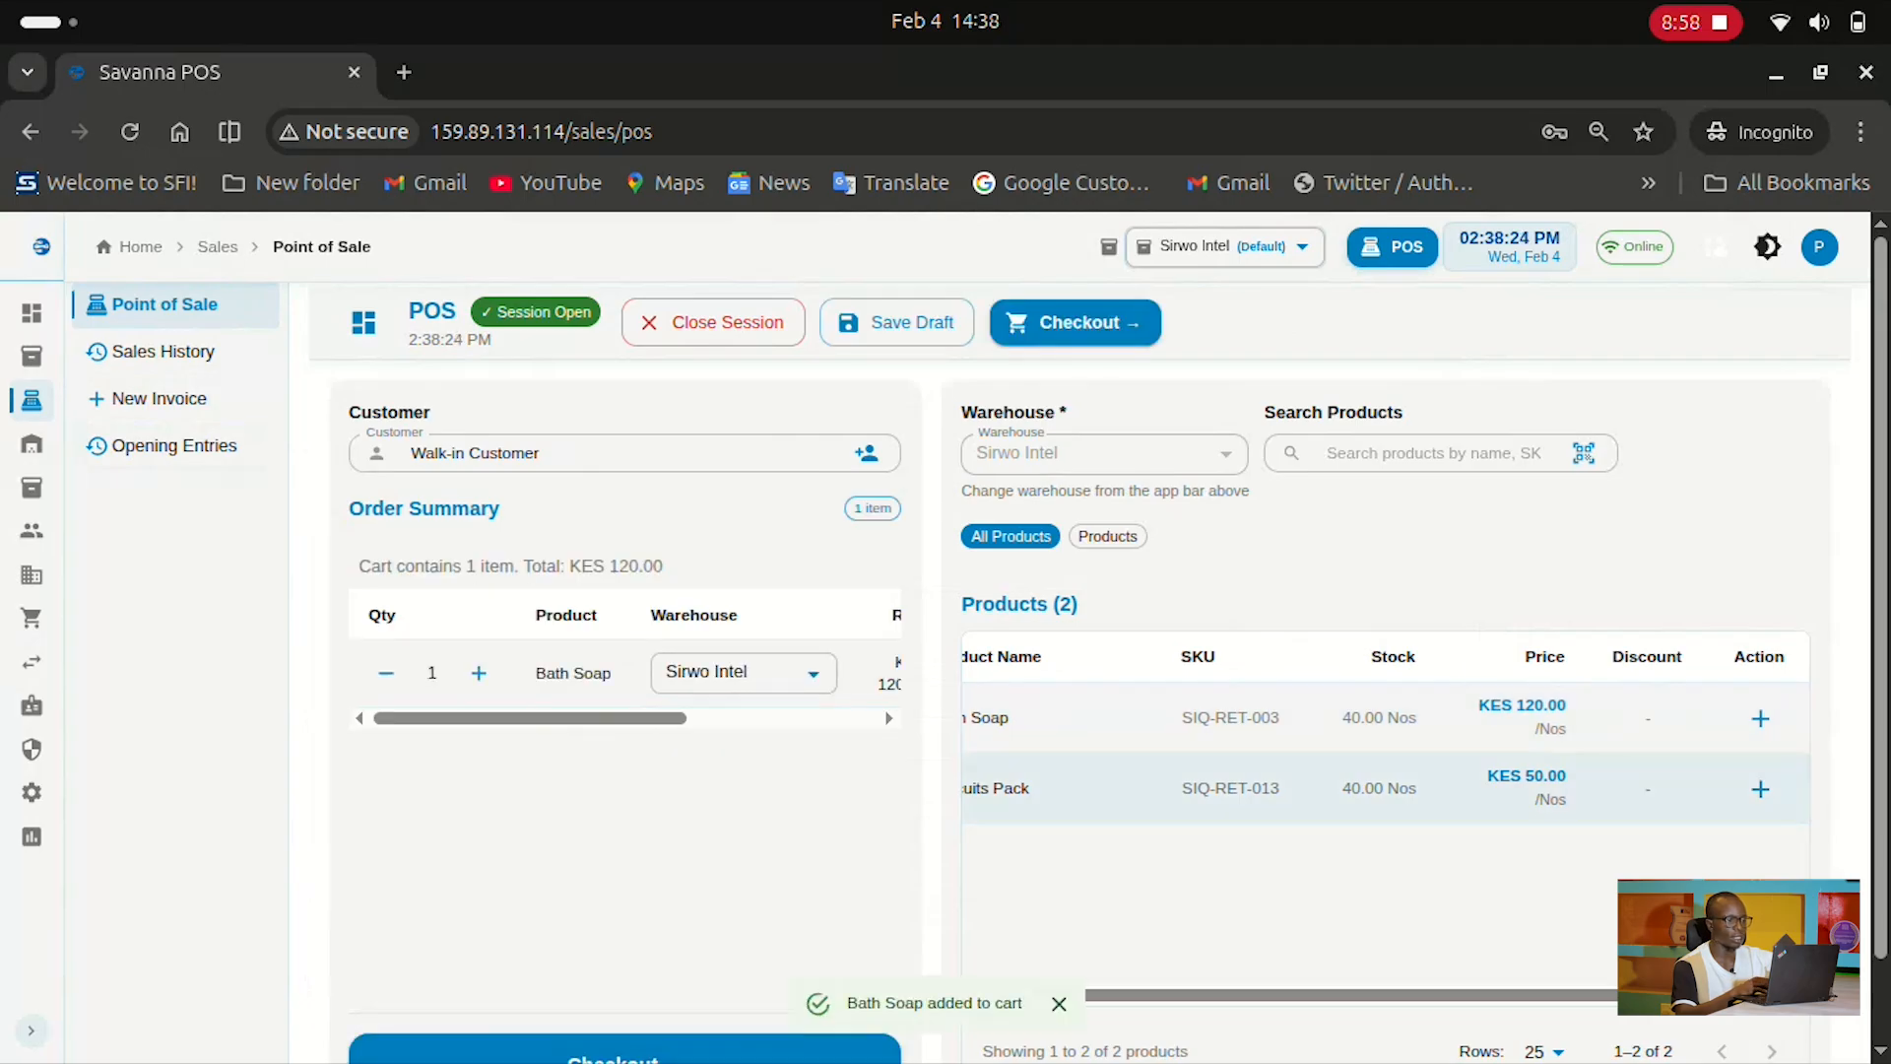
Raise the Bath Soap quantity from 1 to 4, making the total KES 480
{"action": "scroll", "coordinate": [625, 670], "scroll_direction": "right", "scroll_amount": 5}
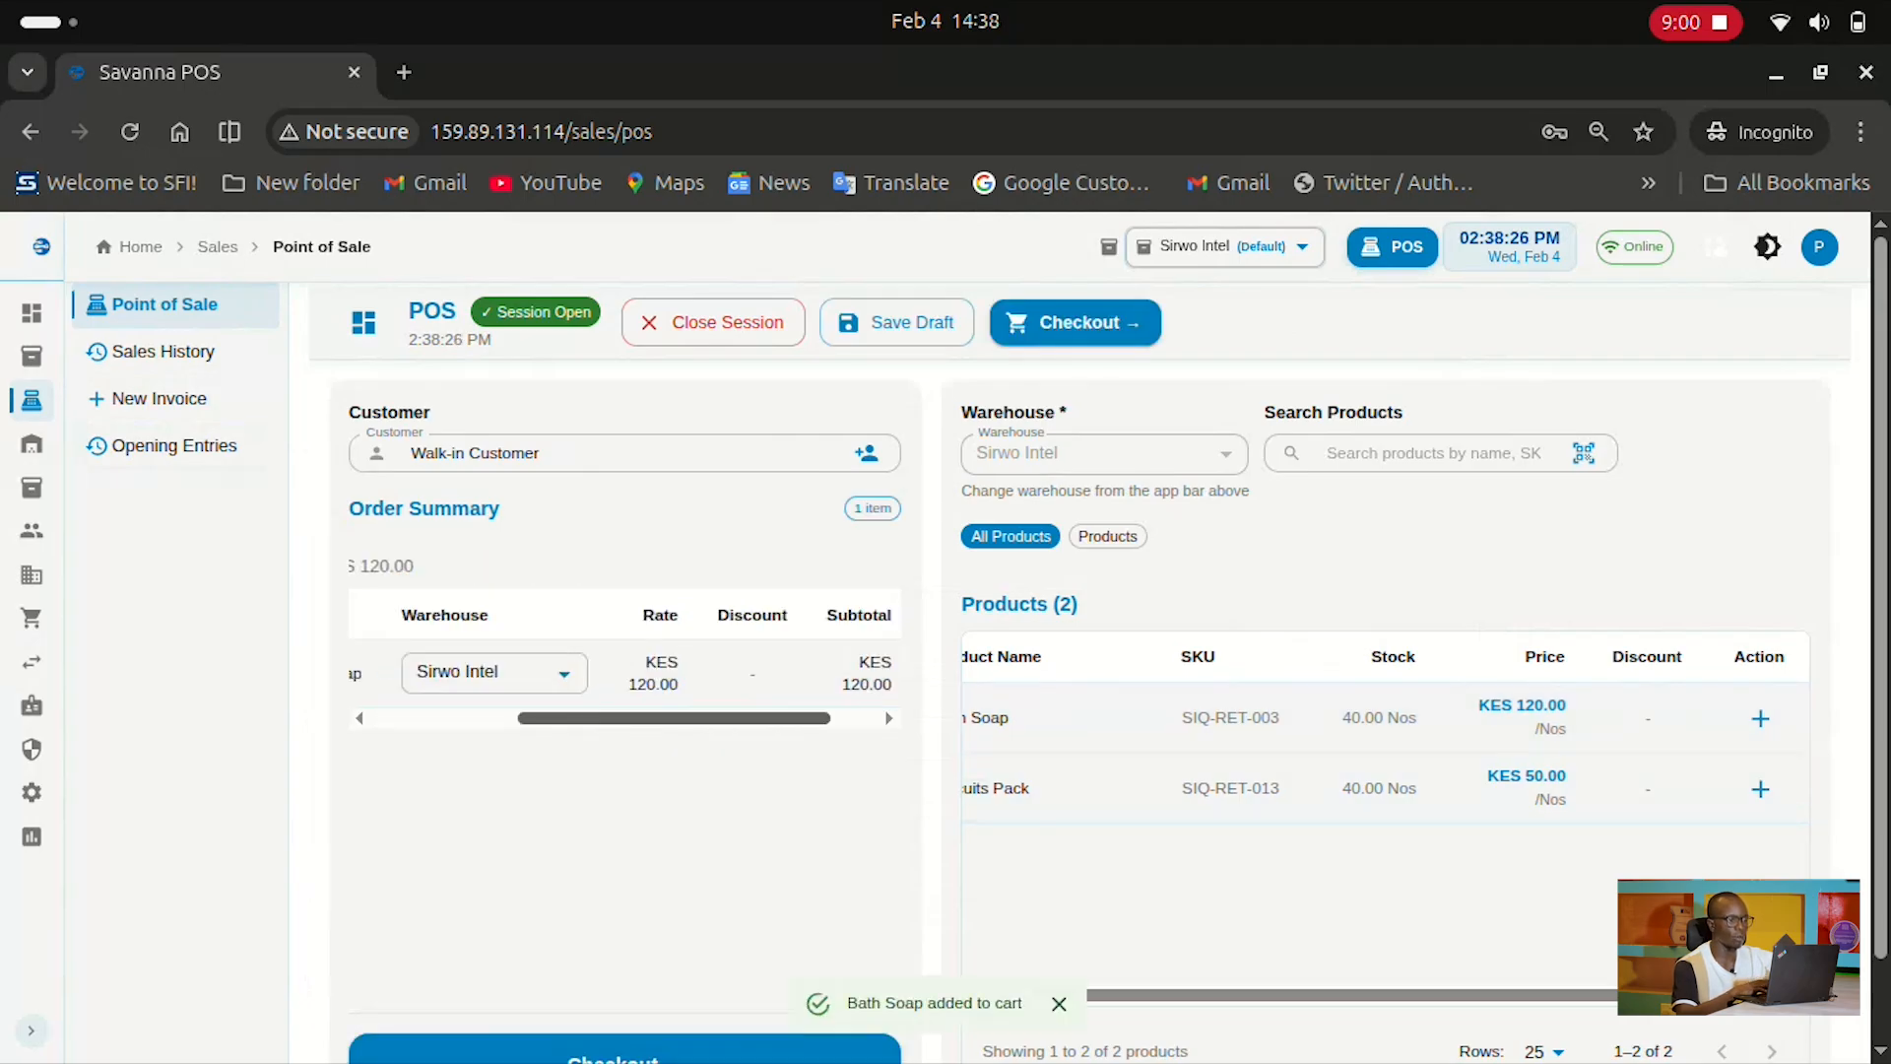
{"action": "scroll", "coordinate": [624, 670], "scroll_direction": "left", "scroll_amount": 5}
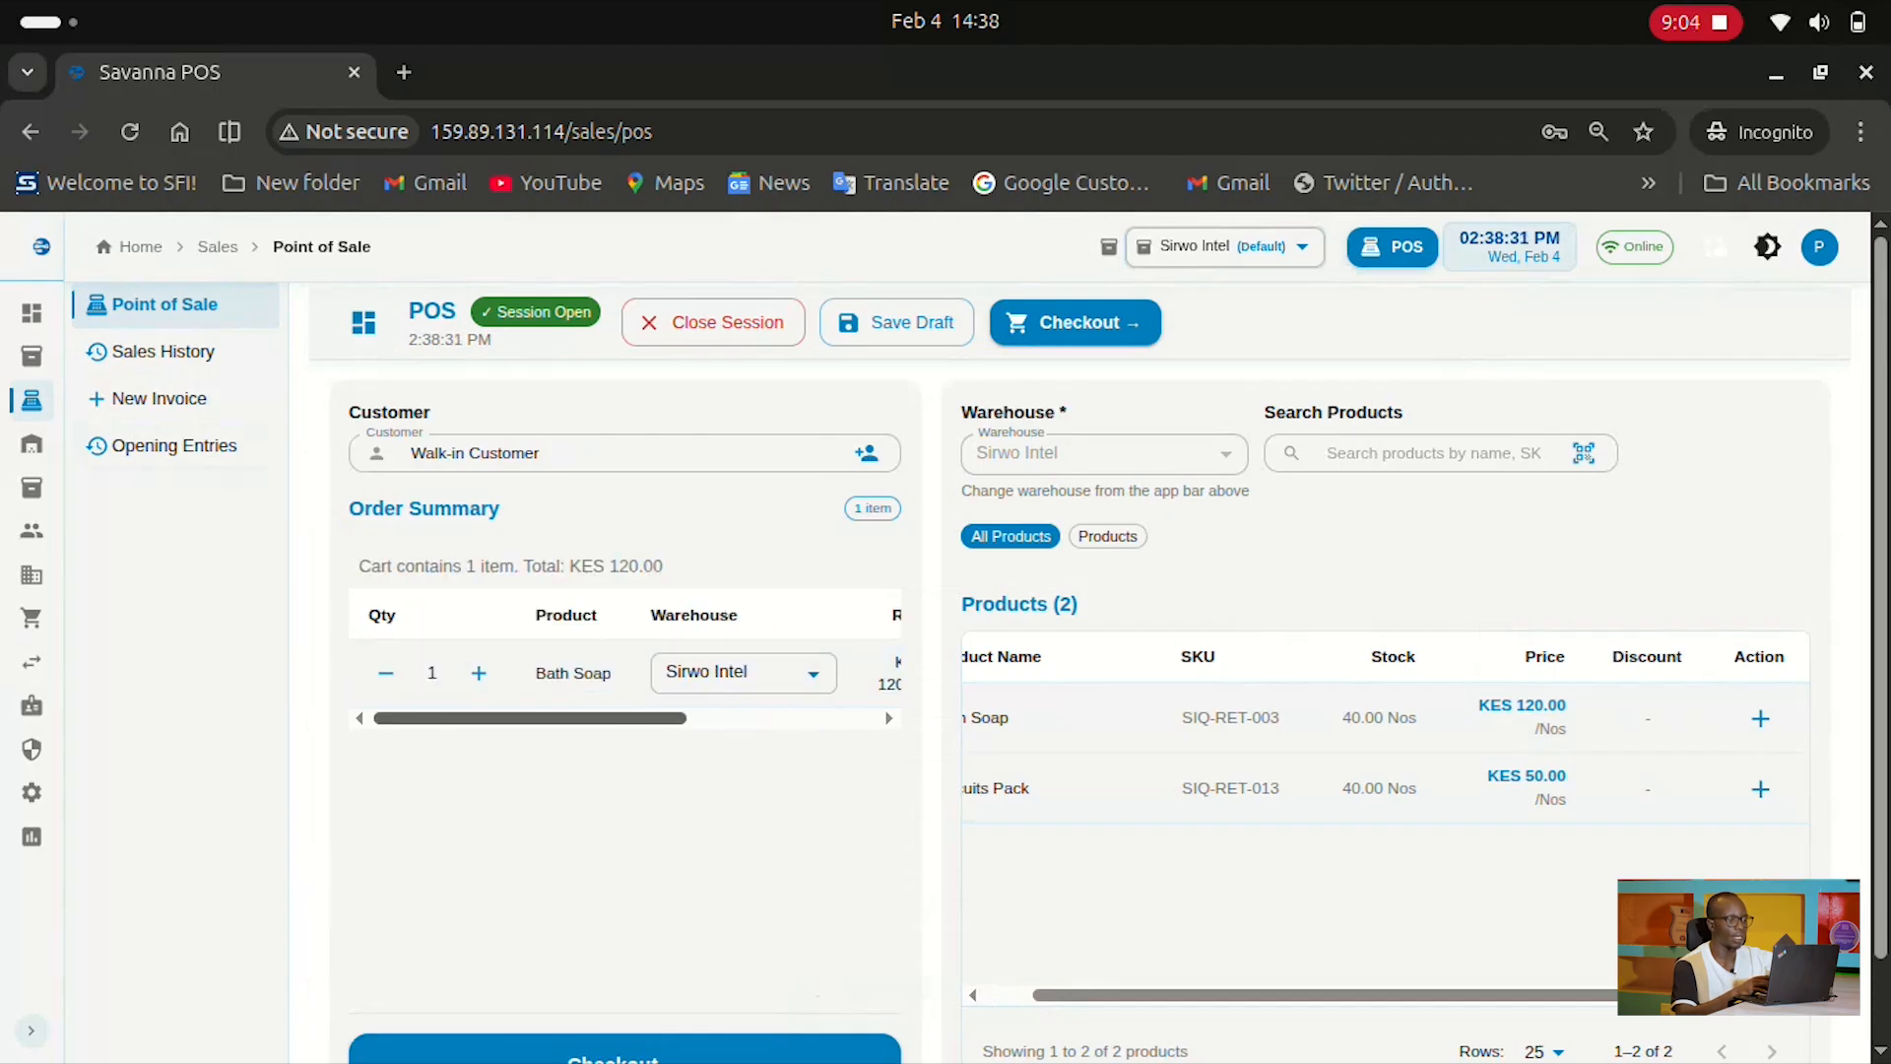
{"action": "scroll", "coordinate": [625, 670], "scroll_direction": "right", "scroll_amount": 5}
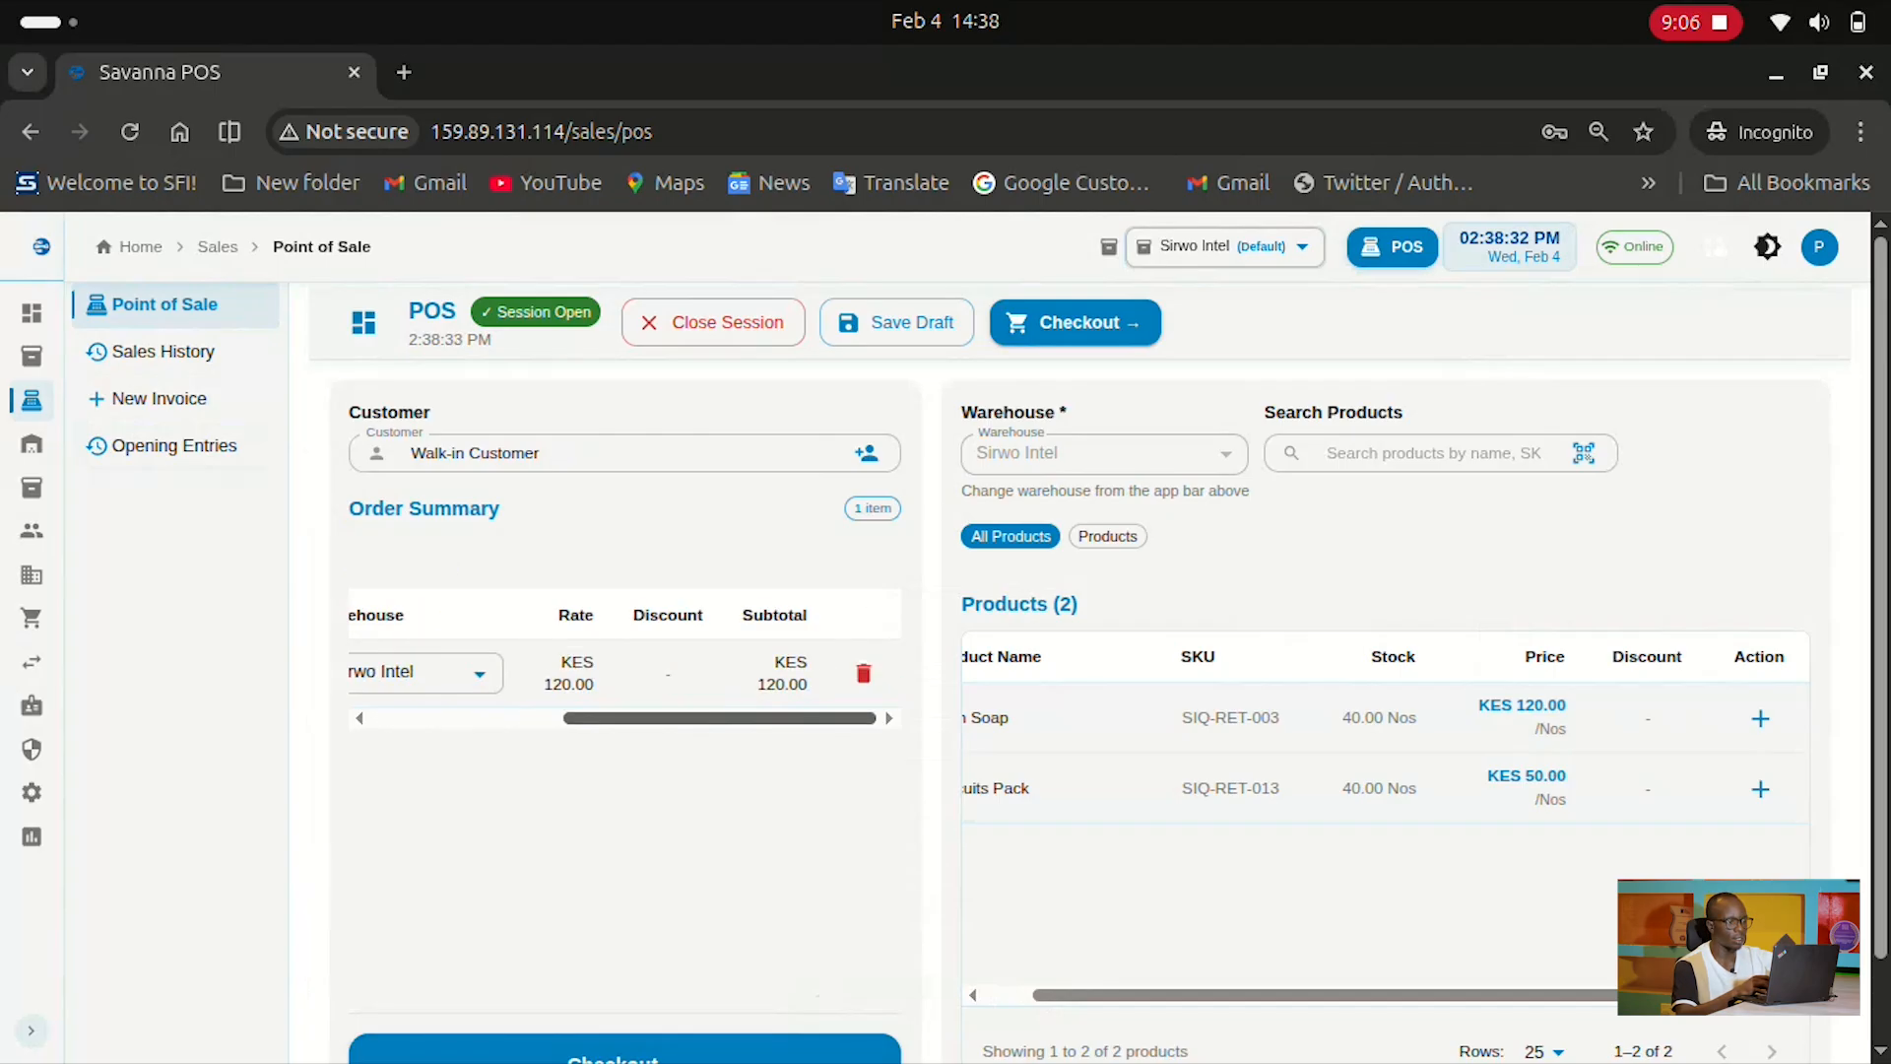
{"action": "scroll", "coordinate": [625, 670], "scroll_direction": "left", "scroll_amount": 5}
{"action": "left_click", "coordinate": [478, 673]}
{"action": "left_click", "coordinate": [479, 673]}
{"action": "left_click", "coordinate": [478, 673]}
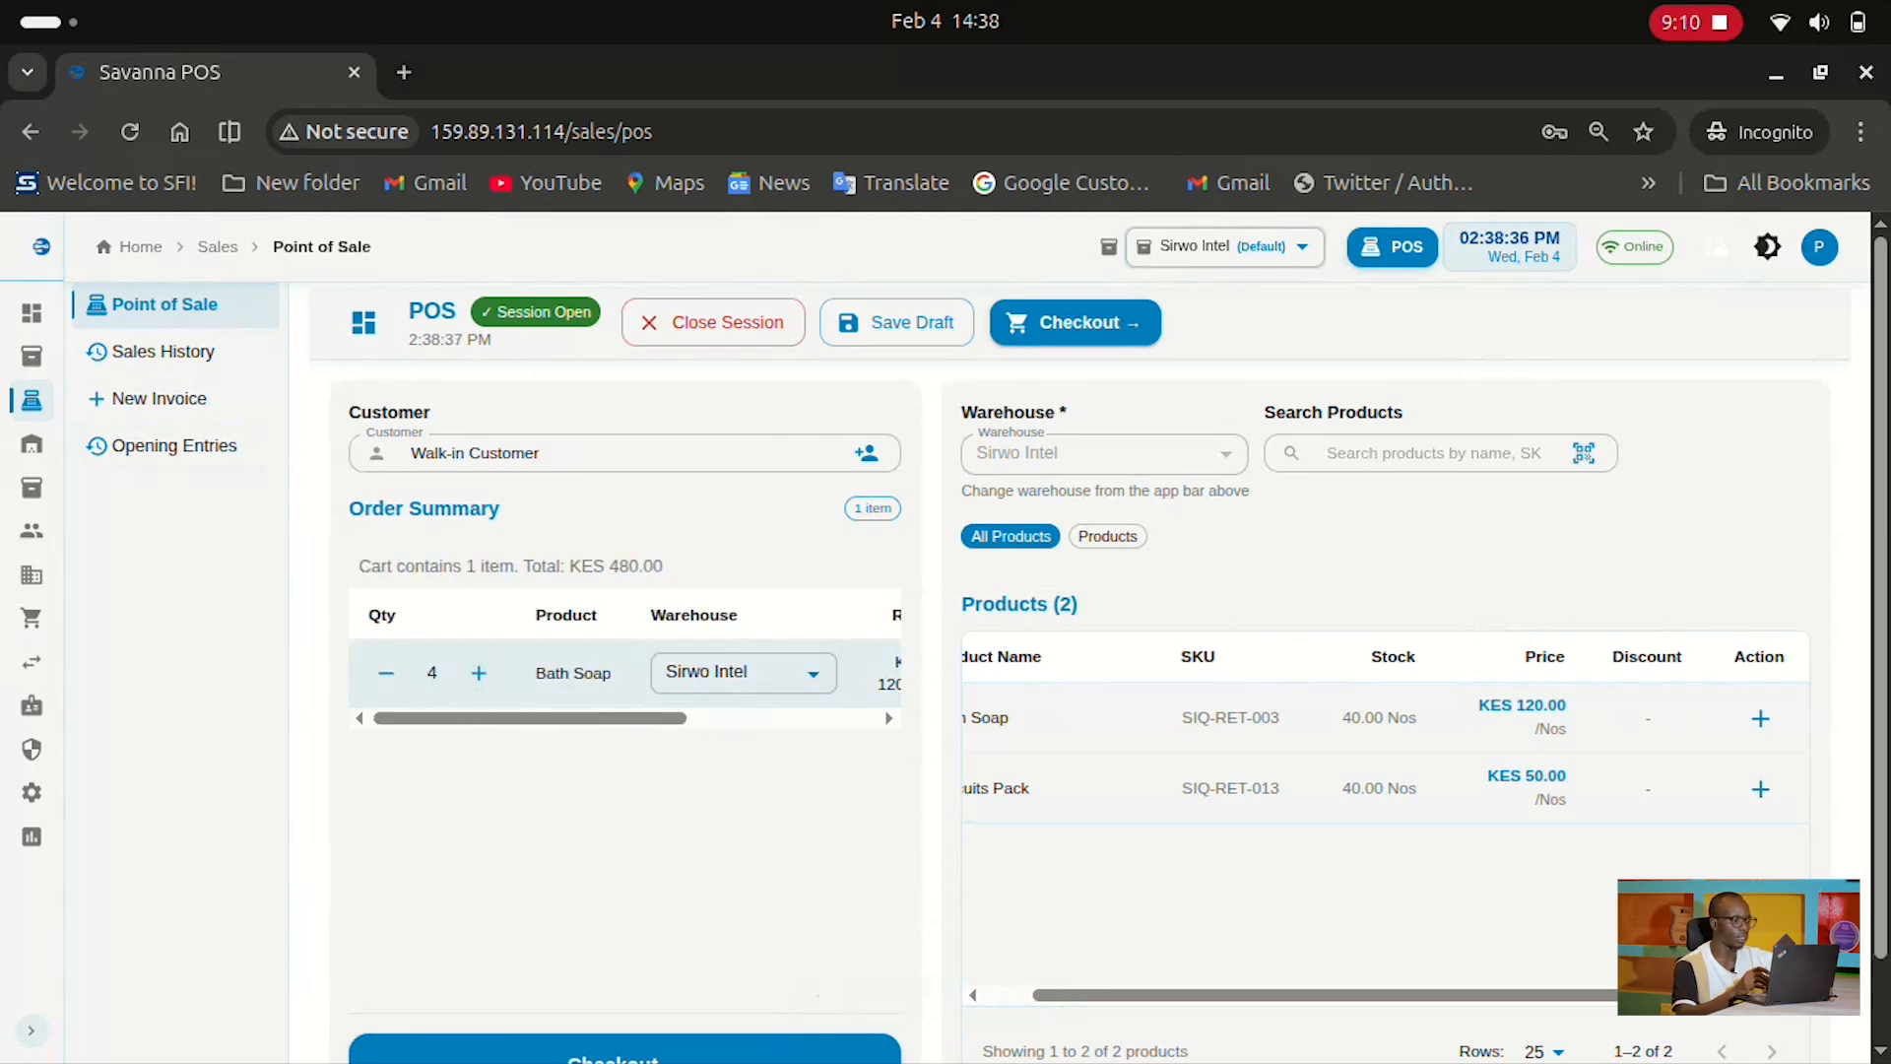
{"action": "scroll", "coordinate": [624, 689], "scroll_direction": "down", "scroll_amount": 1}
Check out the cart, keeping Cash as payment method, and focus Amount Given
{"action": "left_click", "coordinate": [625, 970]}
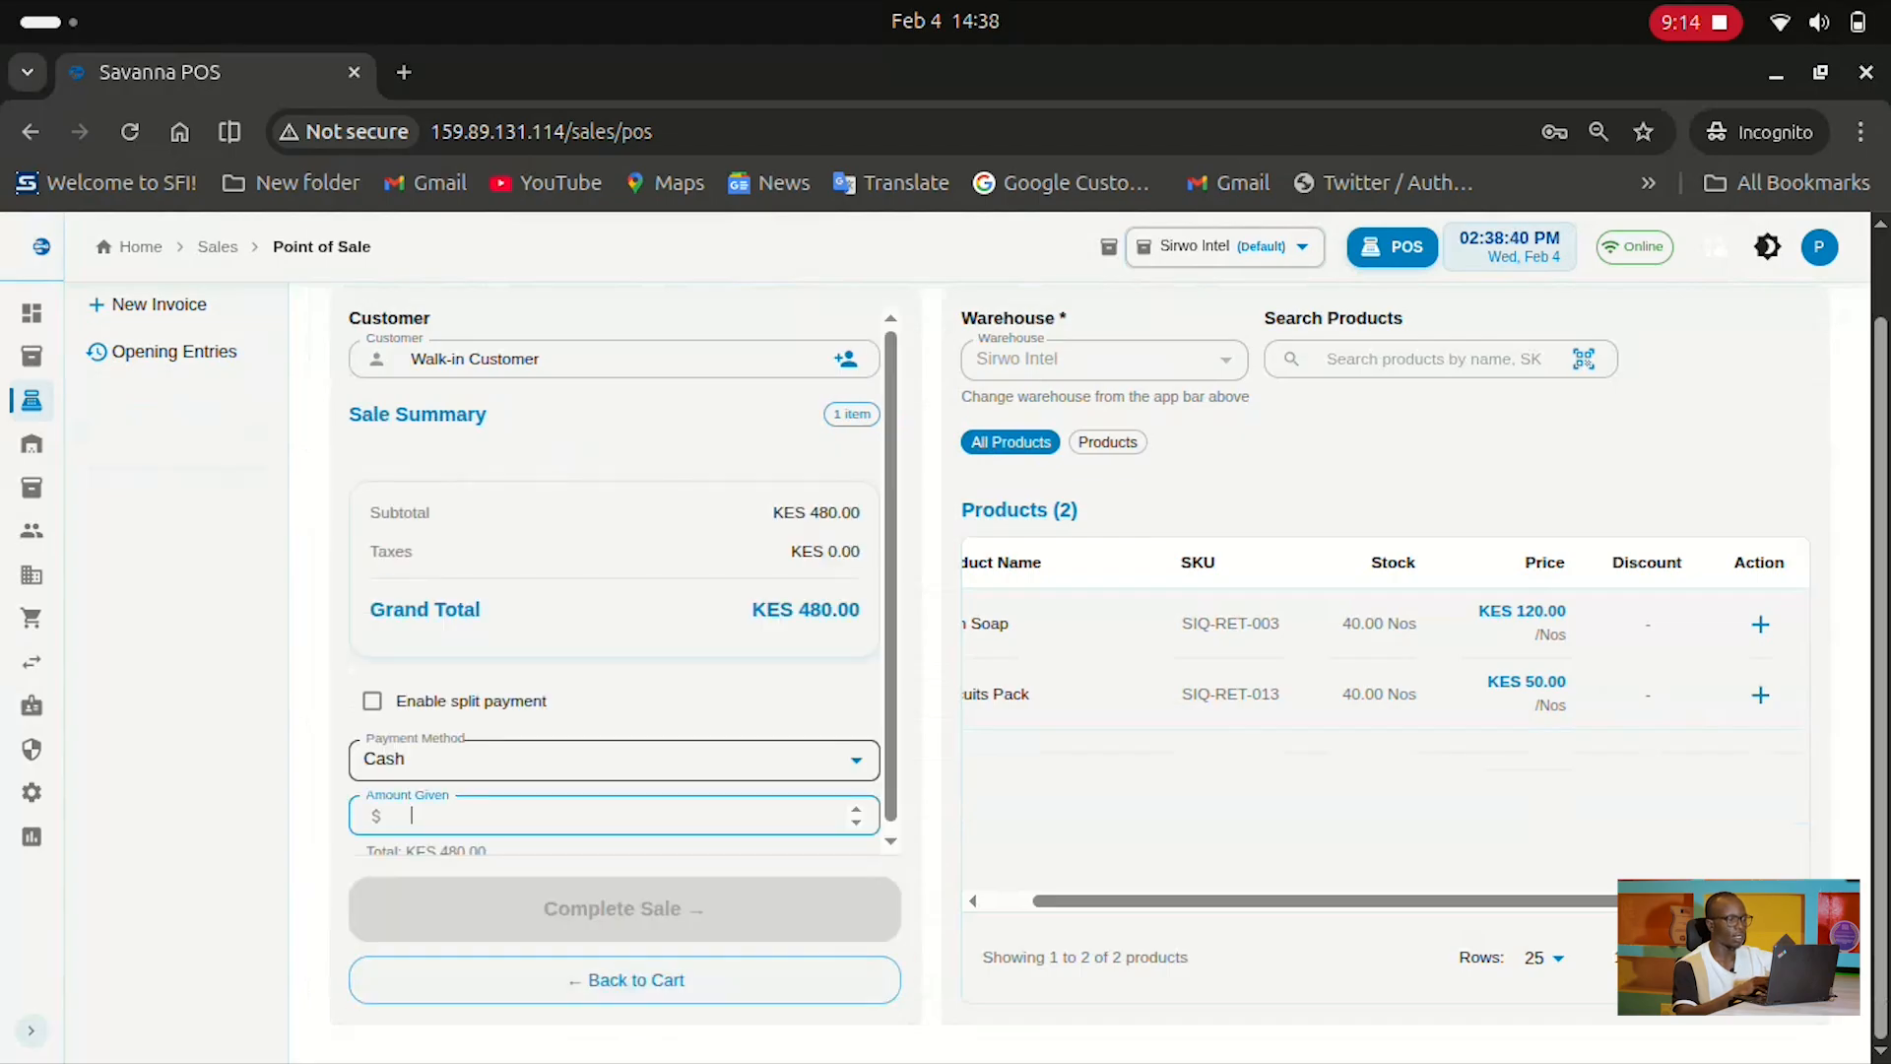
{"action": "left_click", "coordinate": [614, 760]}
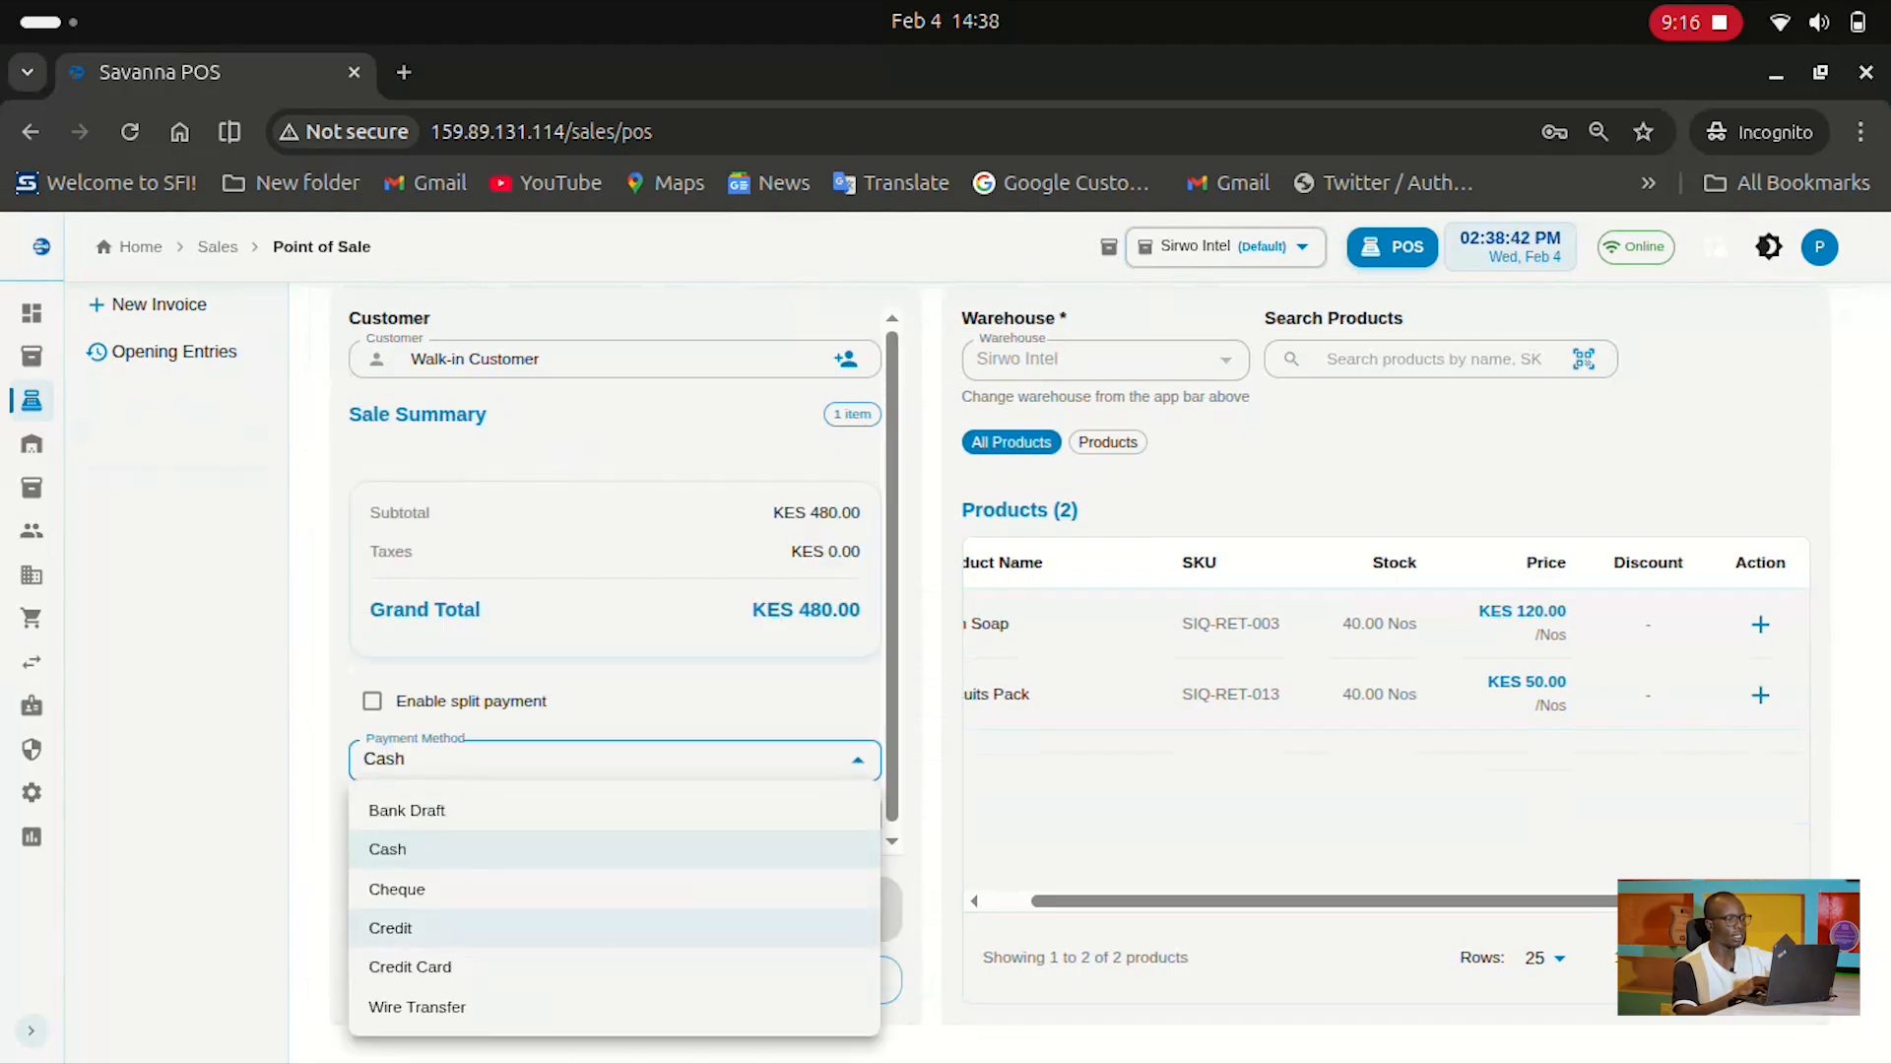
{"action": "left_click", "coordinate": [434, 850]}
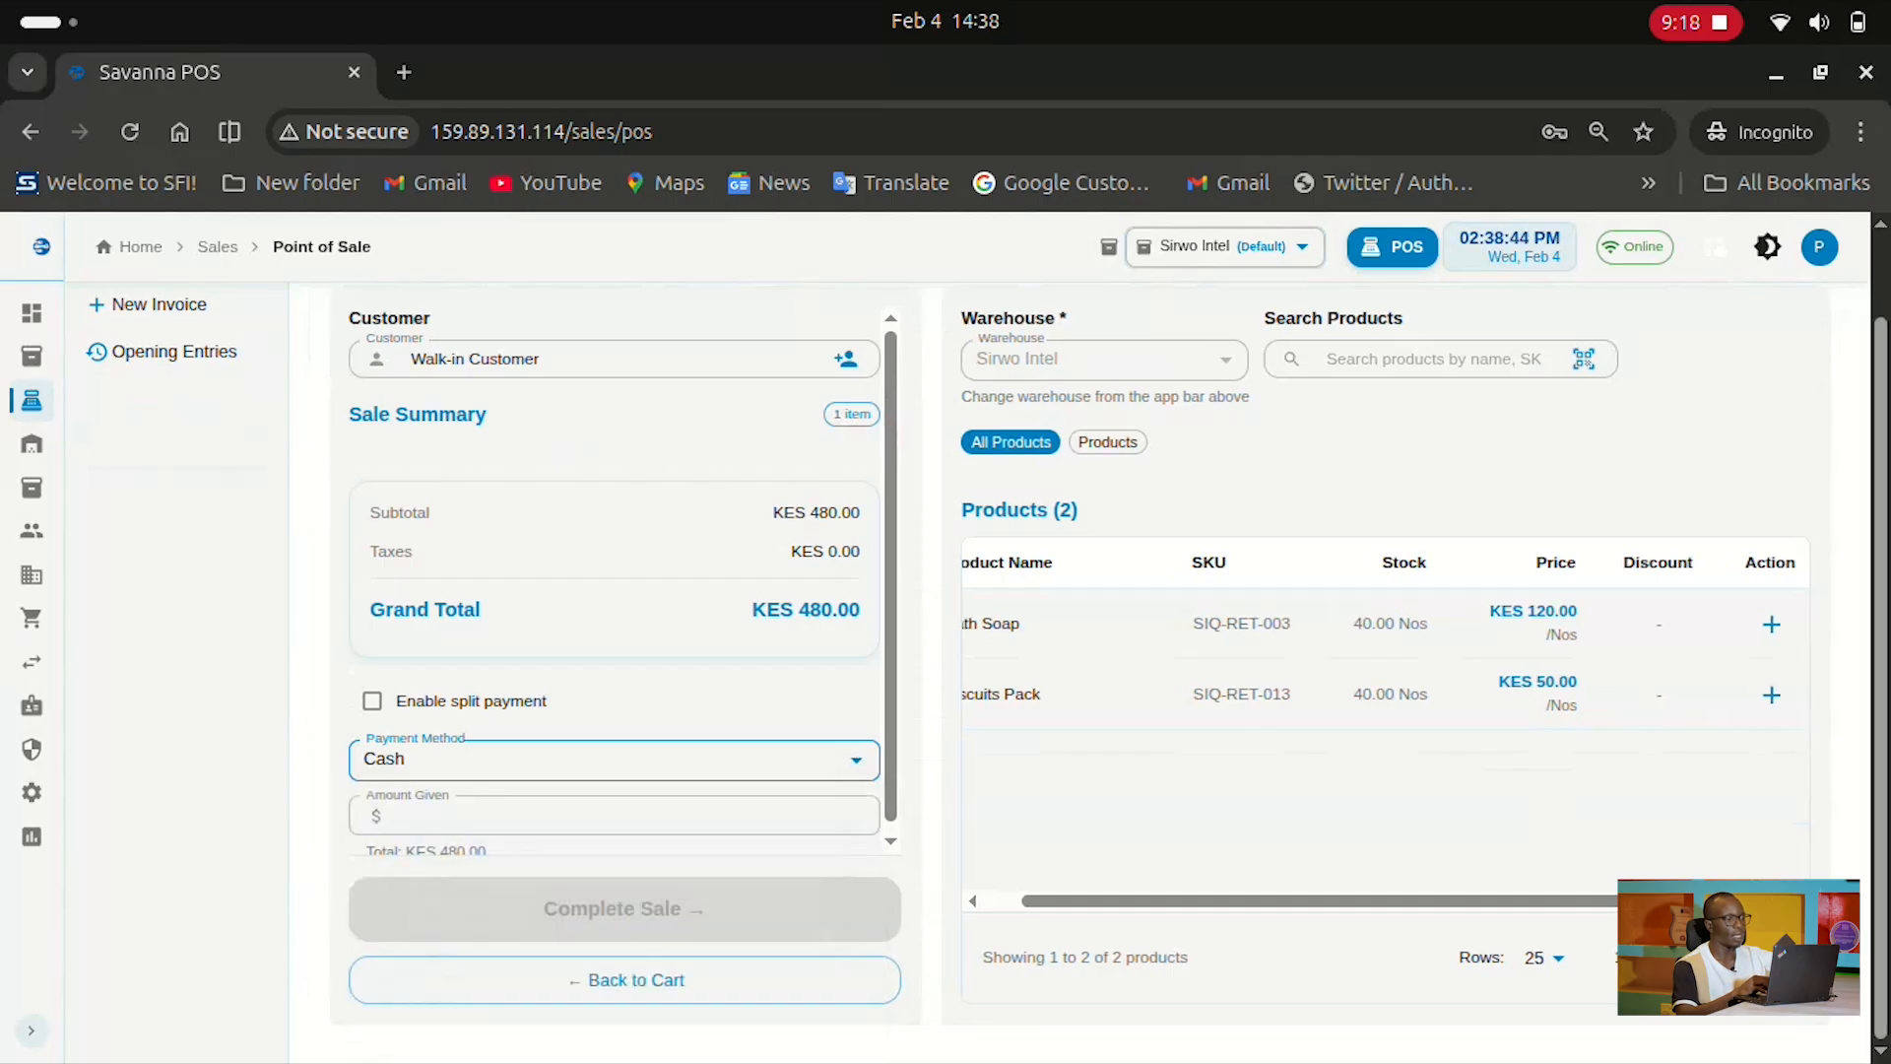
{"action": "scroll", "coordinate": [433, 838], "scroll_direction": "down", "scroll_amount": 1}
{"action": "left_click", "coordinate": [483, 807]}
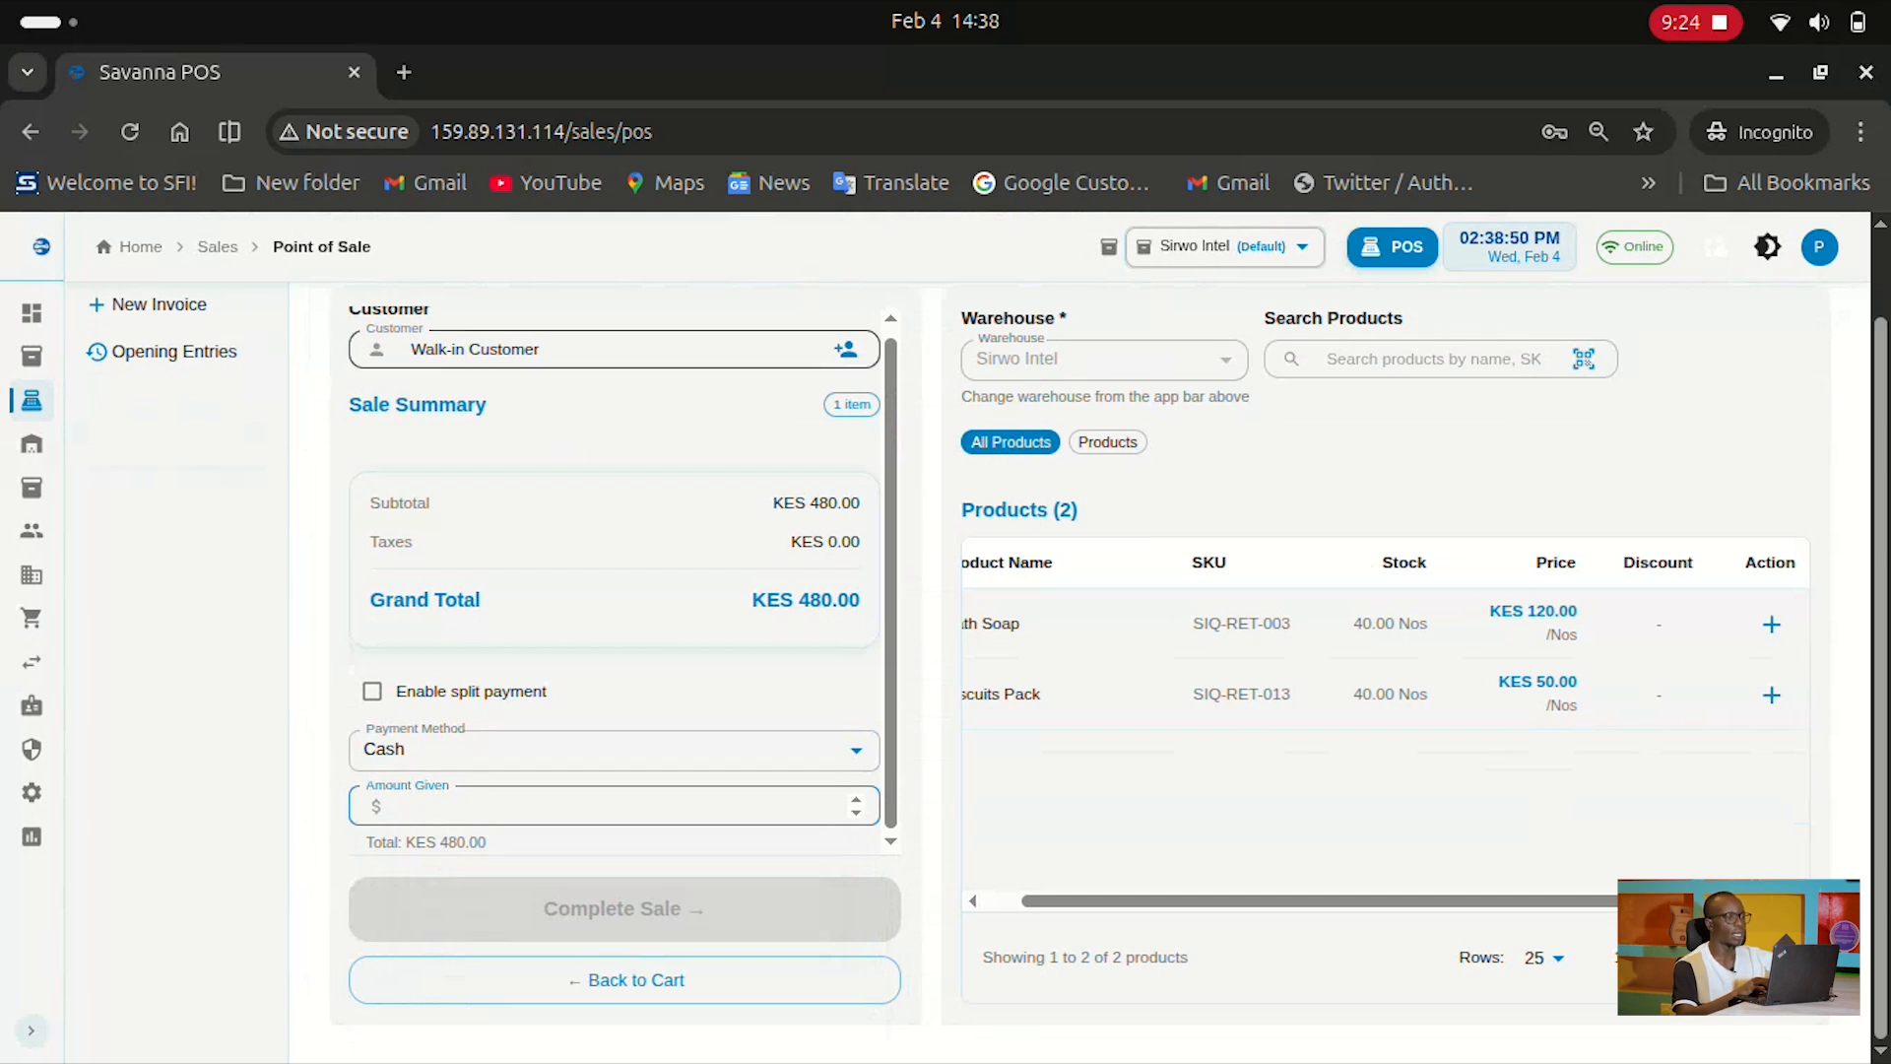
Open and dismiss customer selection without choosing, then go to POS Opening Entries
{"action": "left_click", "coordinate": [845, 349]}
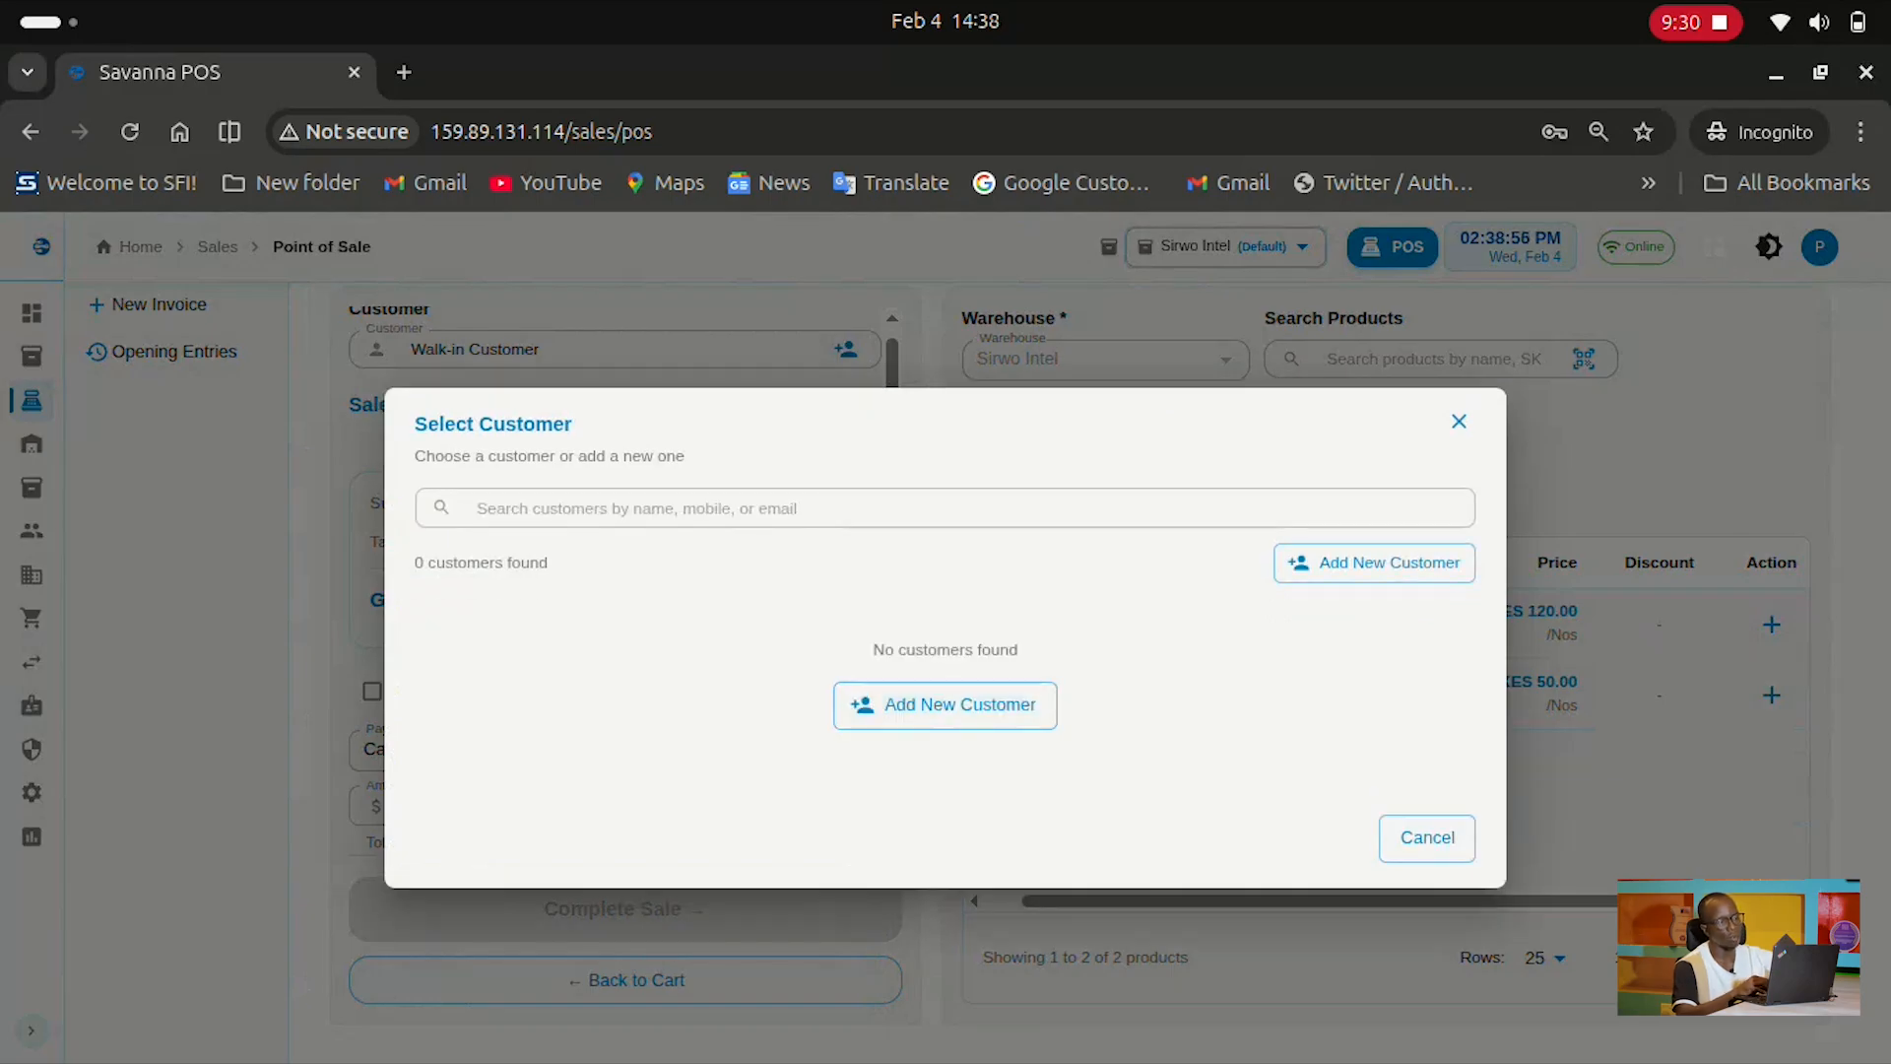
{"action": "key", "text": "Escape"}
{"action": "scroll", "coordinate": [615, 591], "scroll_direction": "up", "scroll_amount": 1}
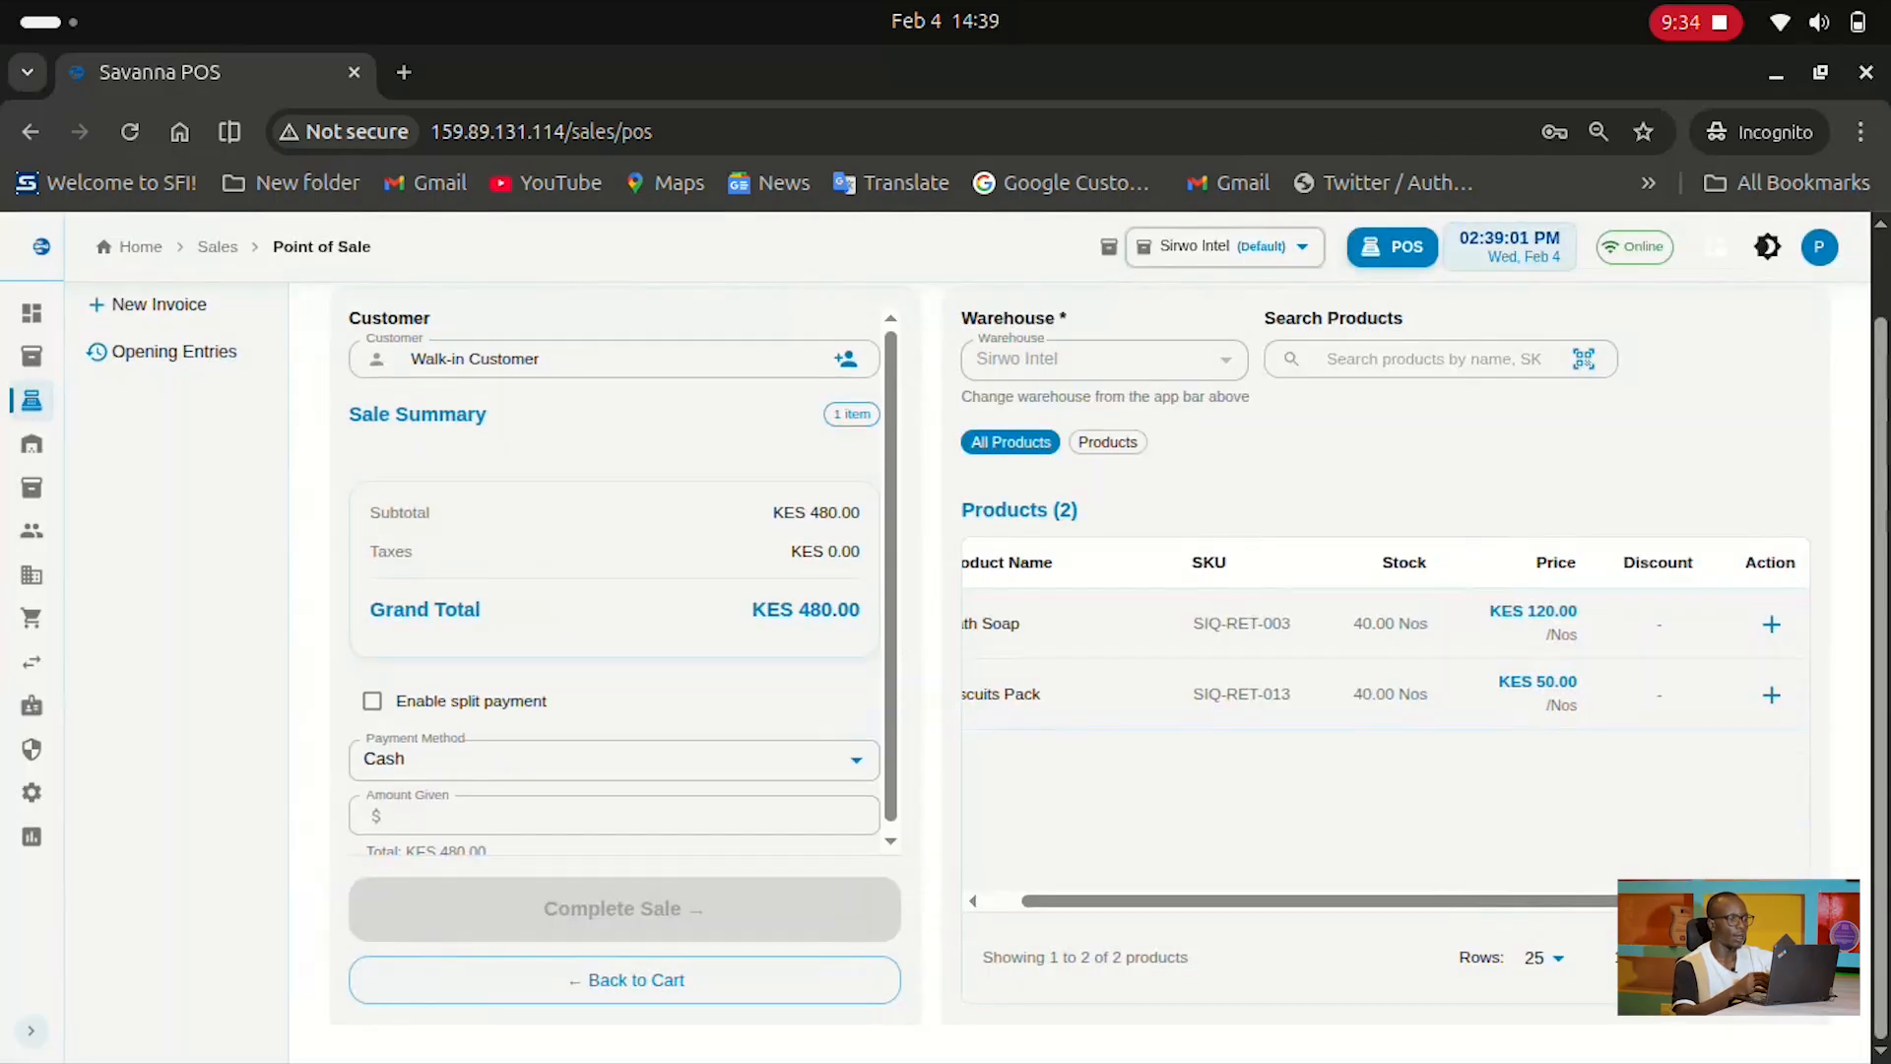
{"action": "mouse_move", "coordinate": [31, 401]}
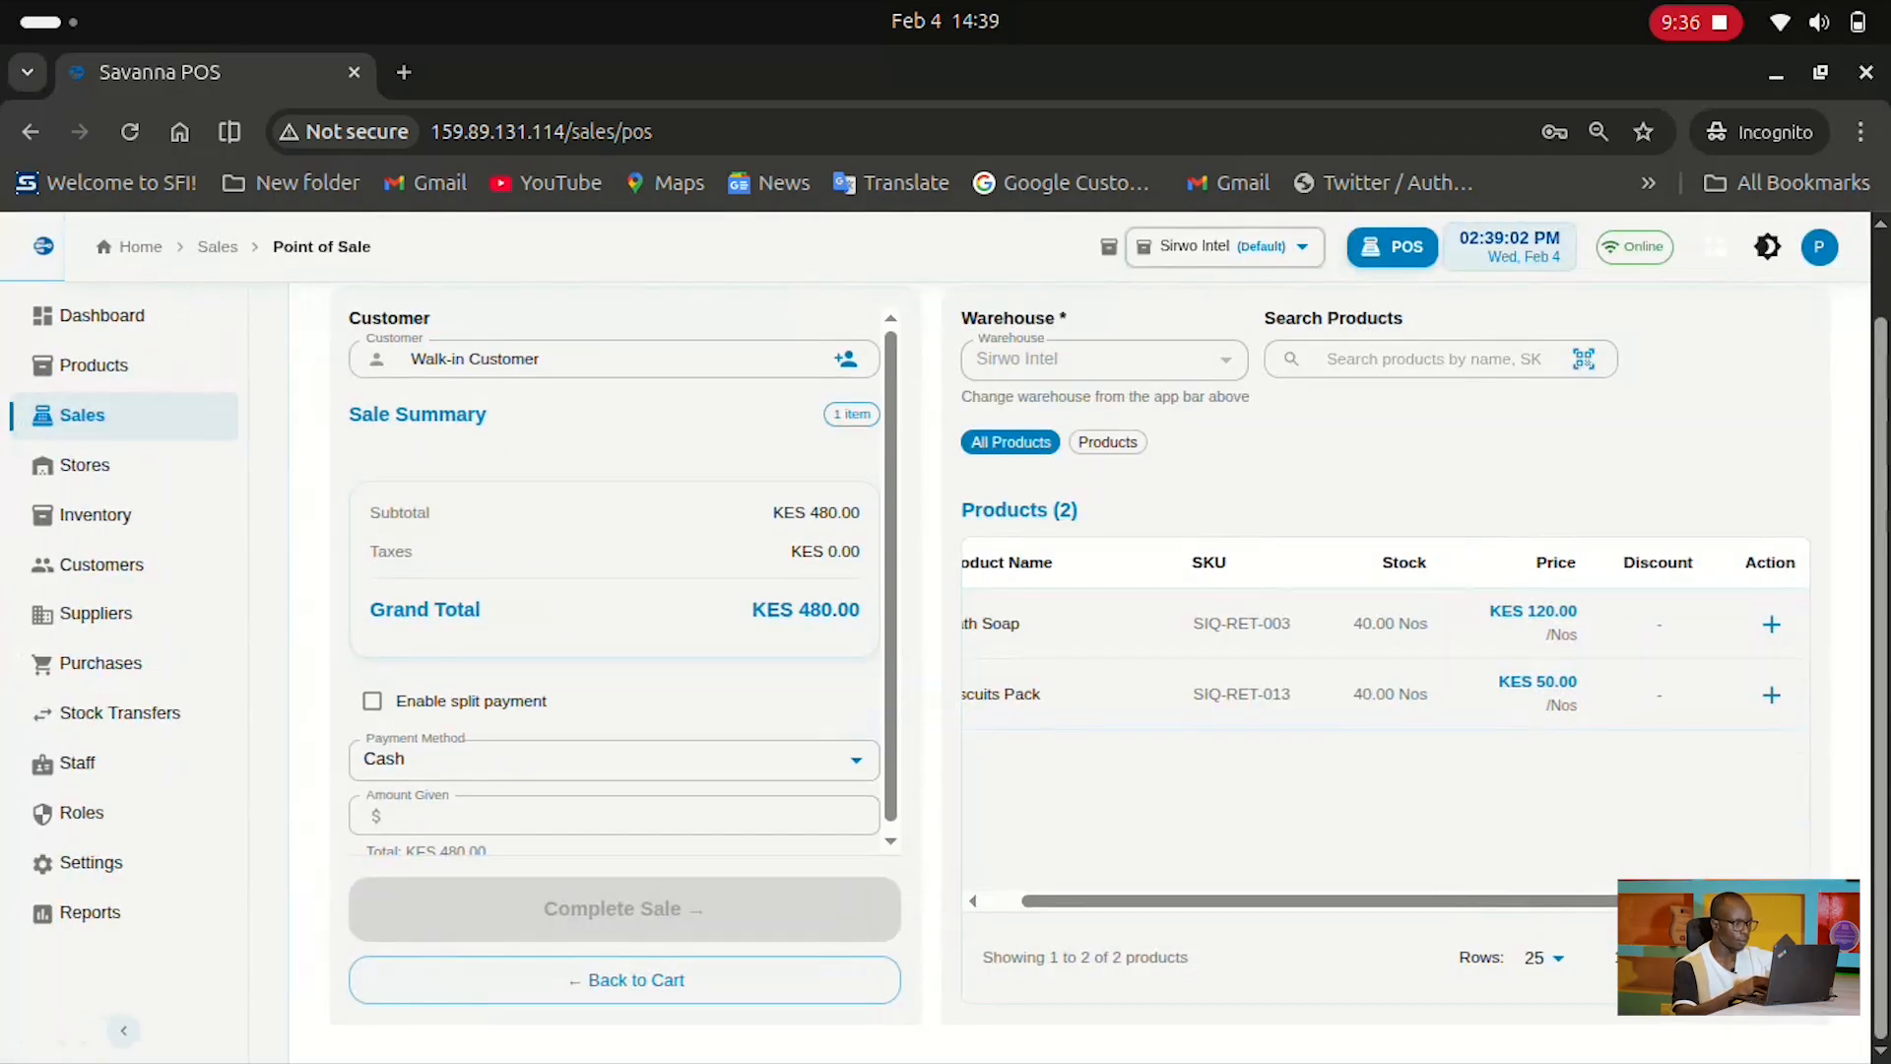
{"action": "left_click", "coordinate": [163, 351]}
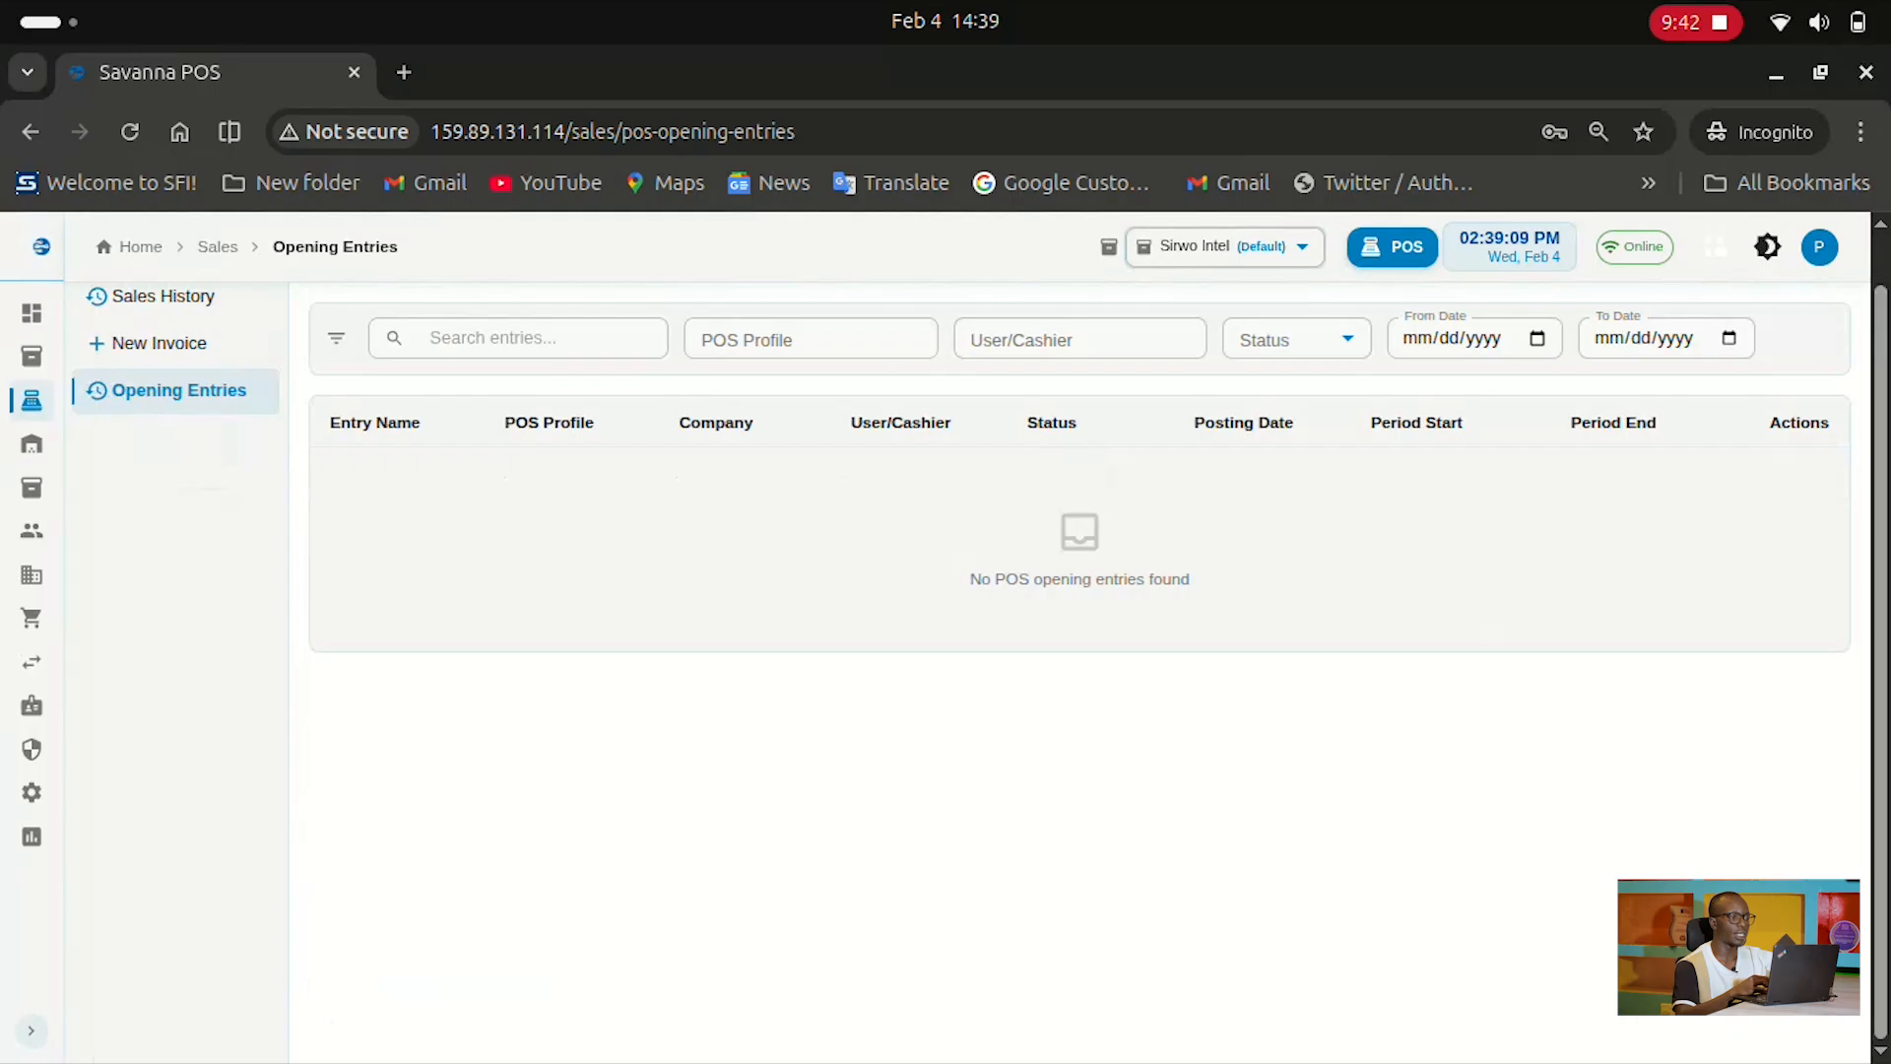
Try the Opening Entries Status filter and From Date calendar without choosing, then open Stores
{"action": "scroll", "coordinate": [1079, 591], "scroll_direction": "up", "scroll_amount": 1}
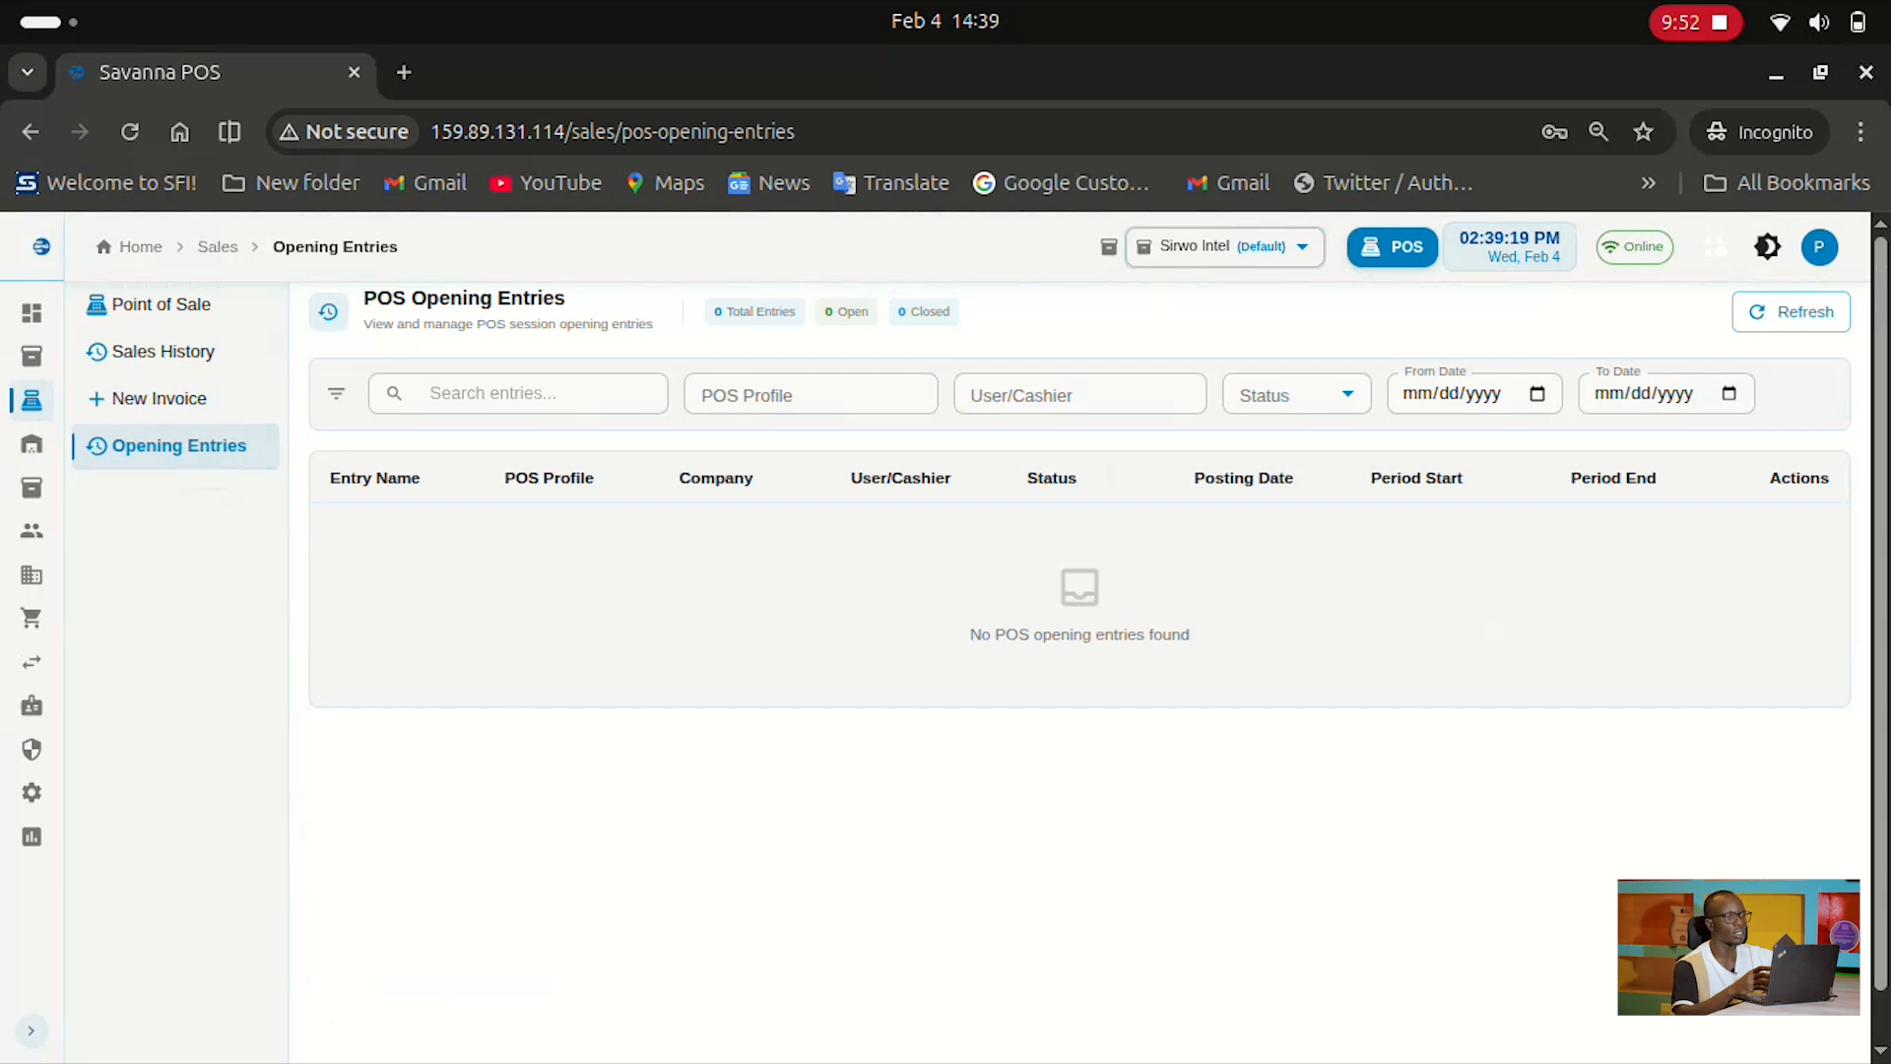
{"action": "mouse_move", "coordinate": [34, 453]}
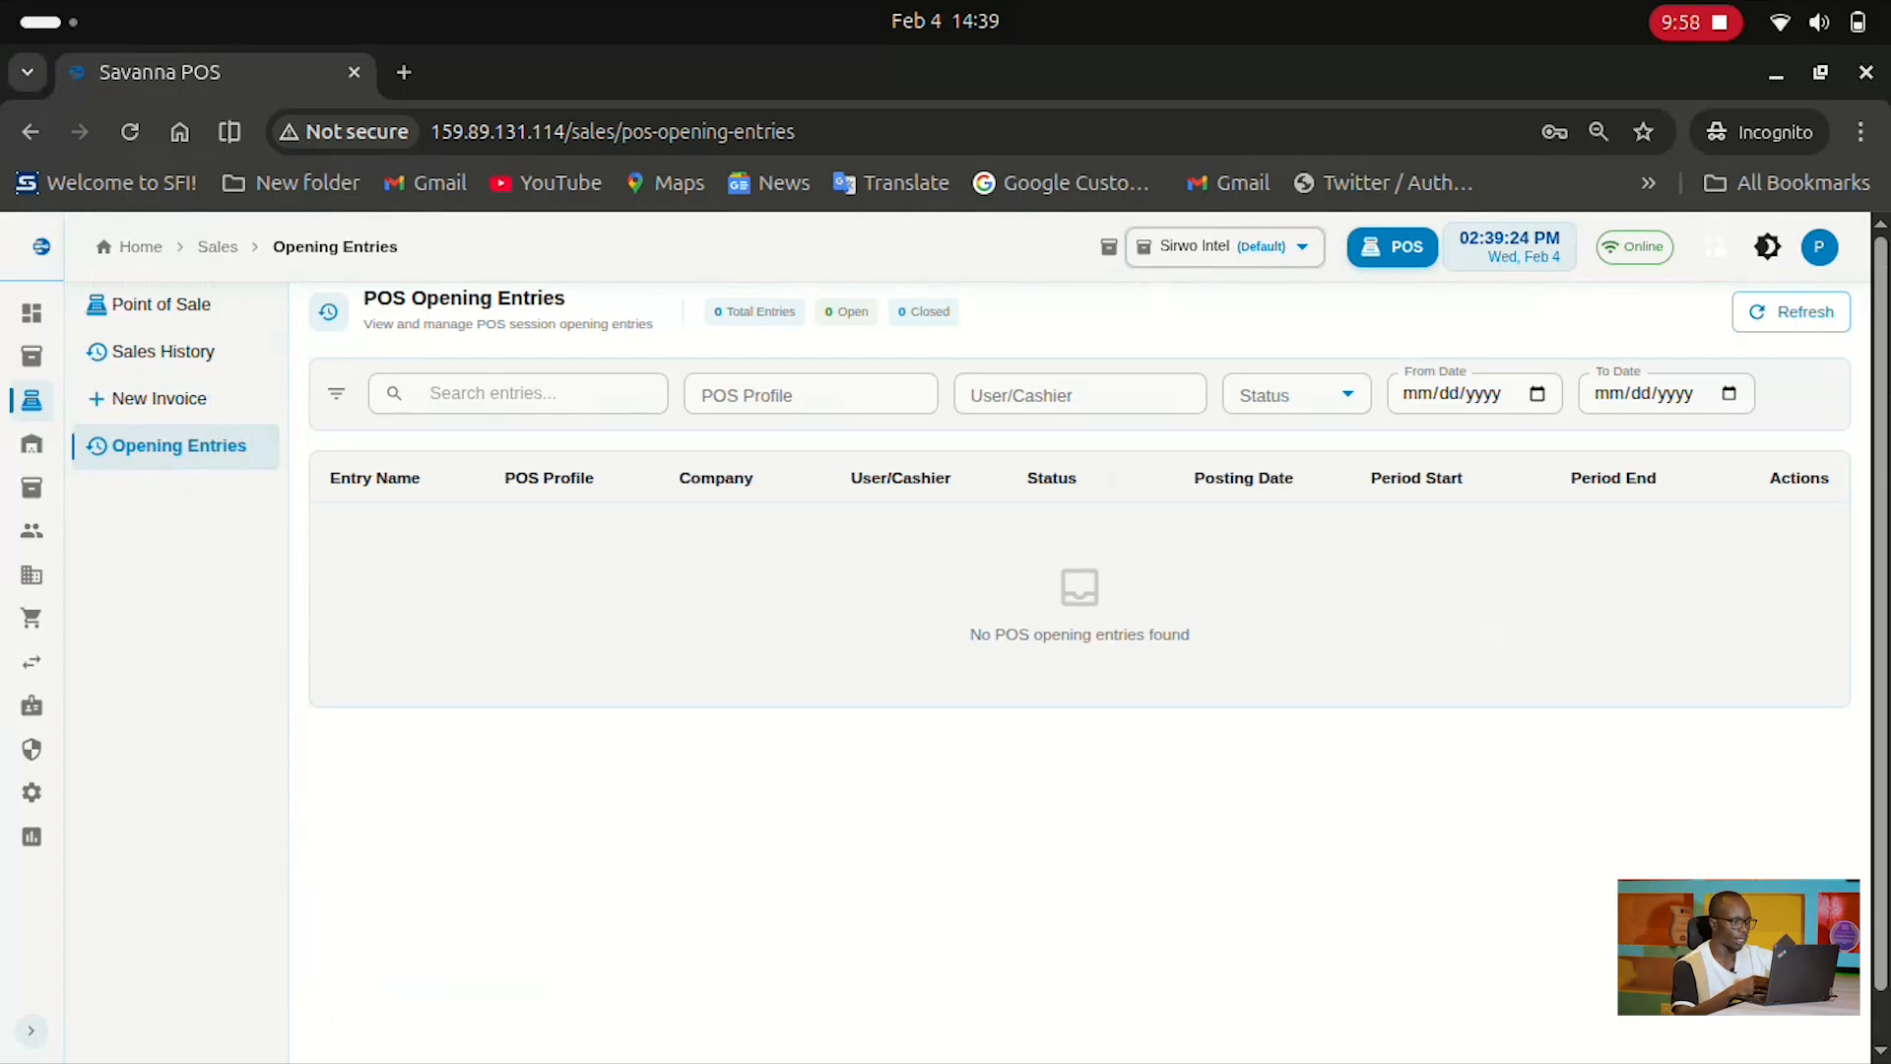
{"action": "mouse_move", "coordinate": [33, 410]}
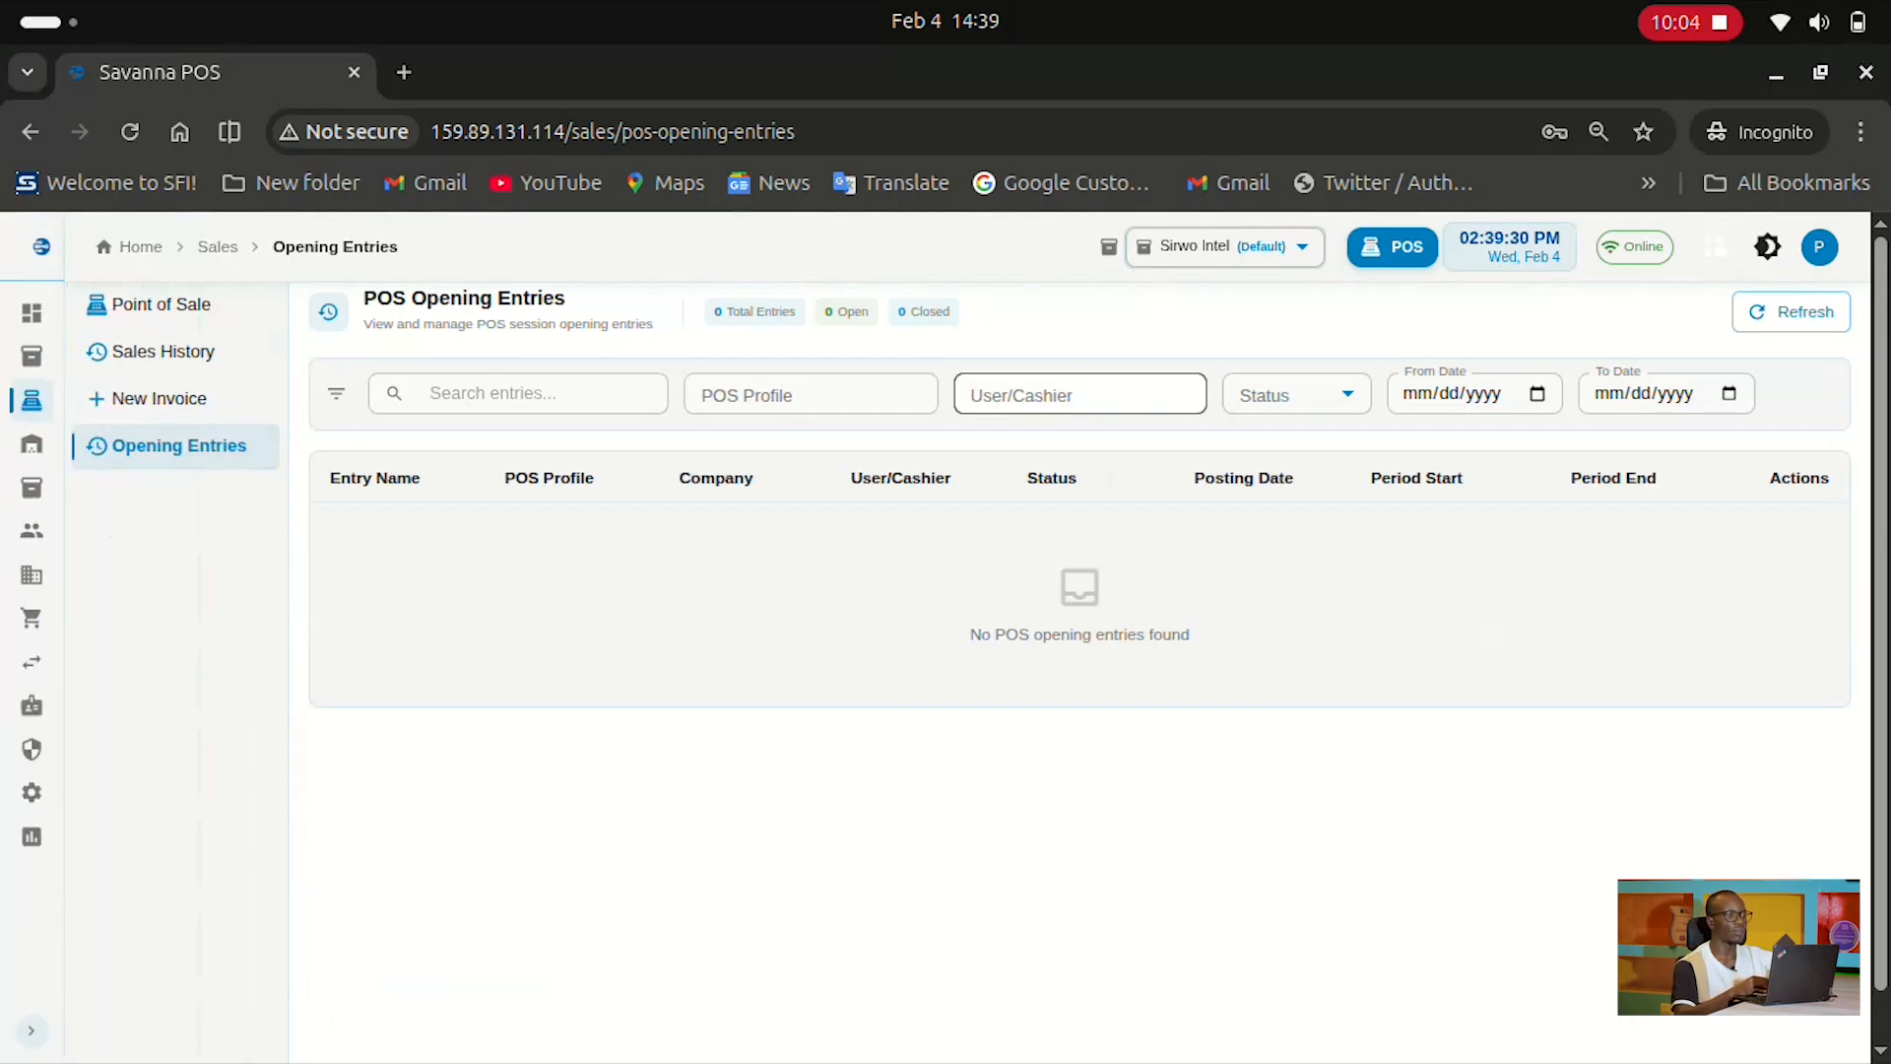
{"action": "left_click", "coordinate": [1291, 394]}
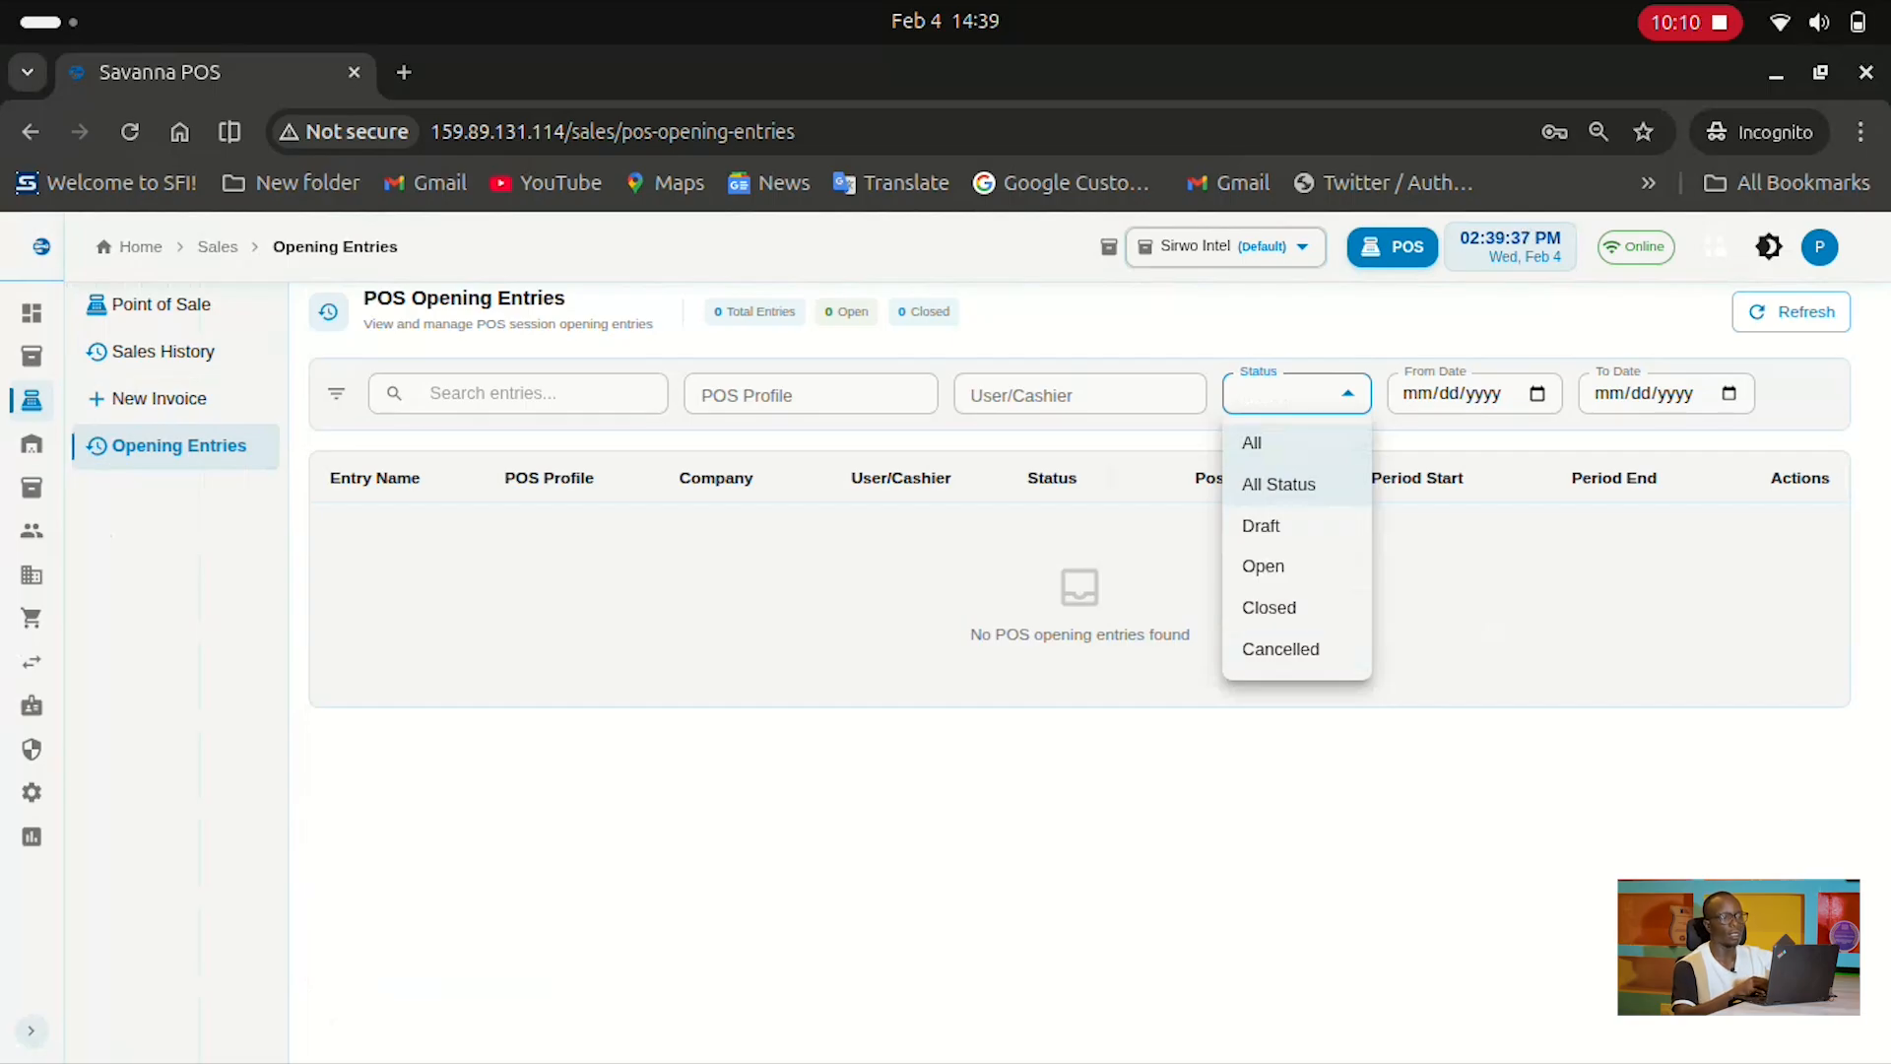
{"action": "left_click", "coordinate": [1468, 394]}
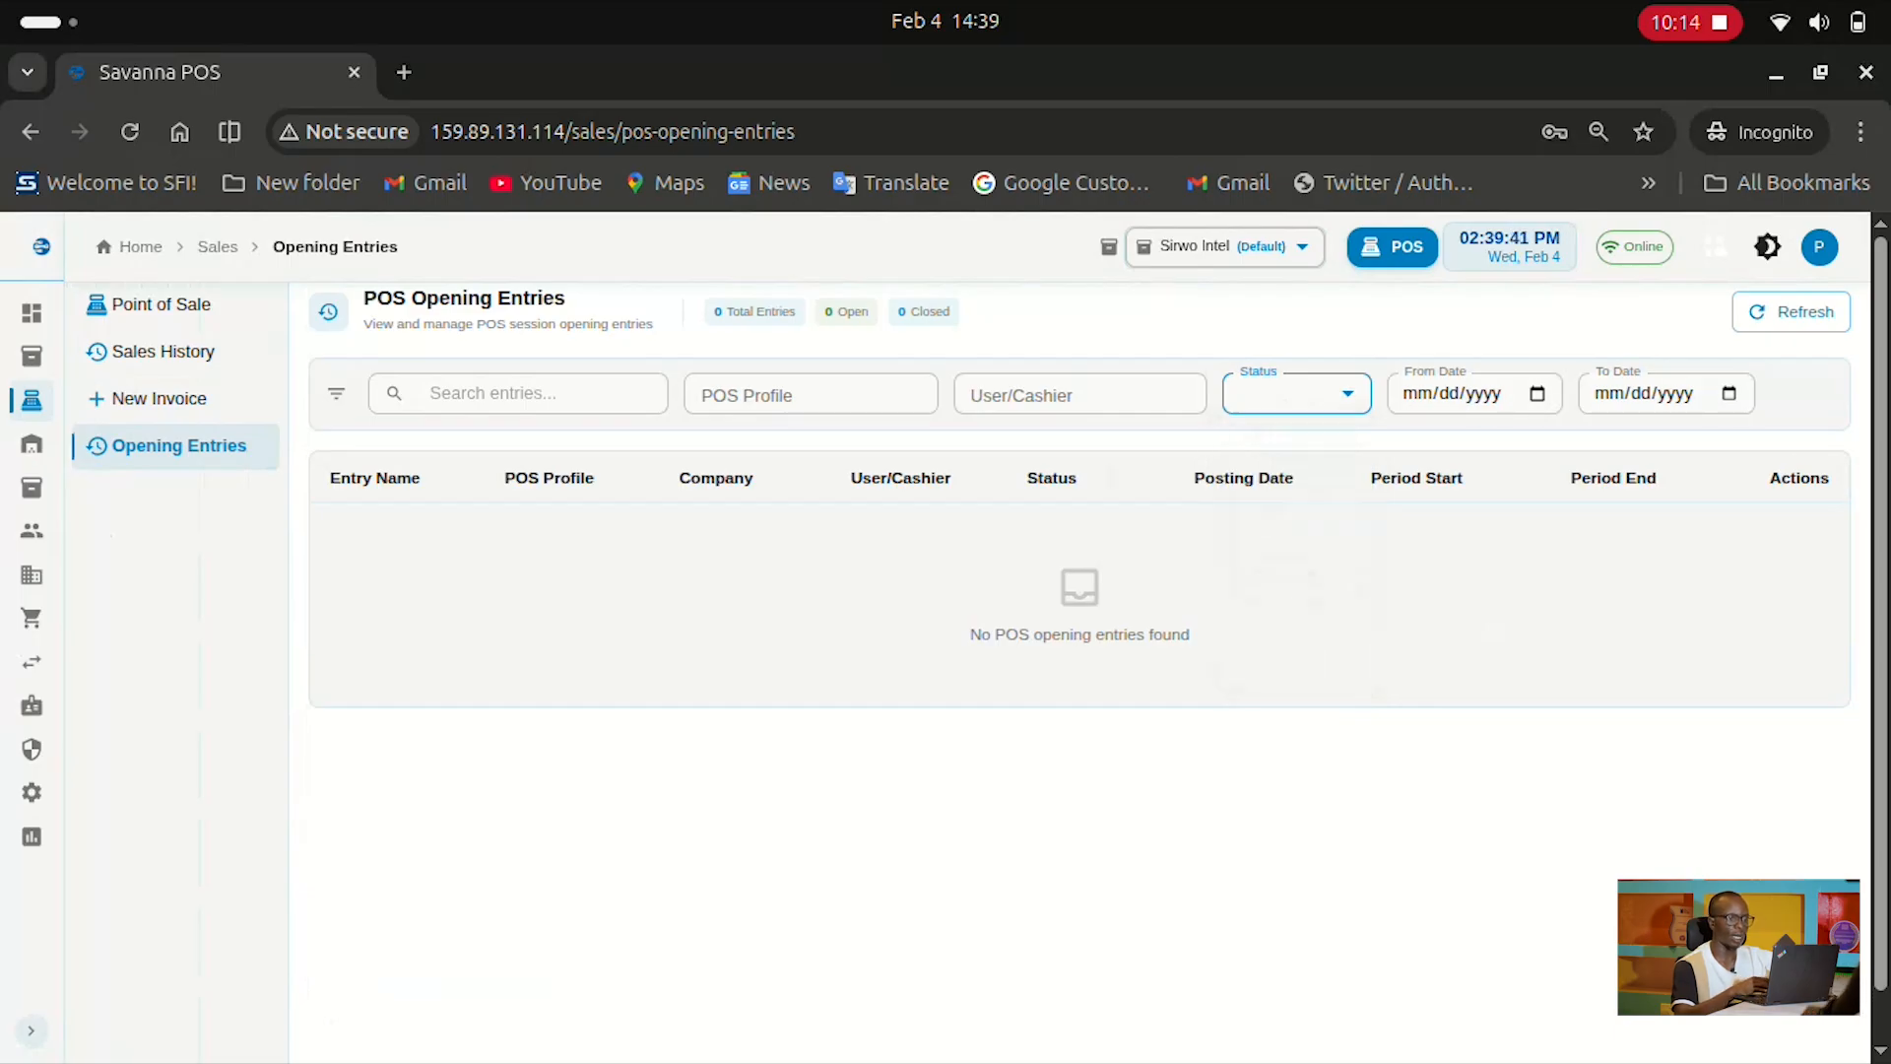
{"action": "left_click", "coordinate": [1538, 394]}
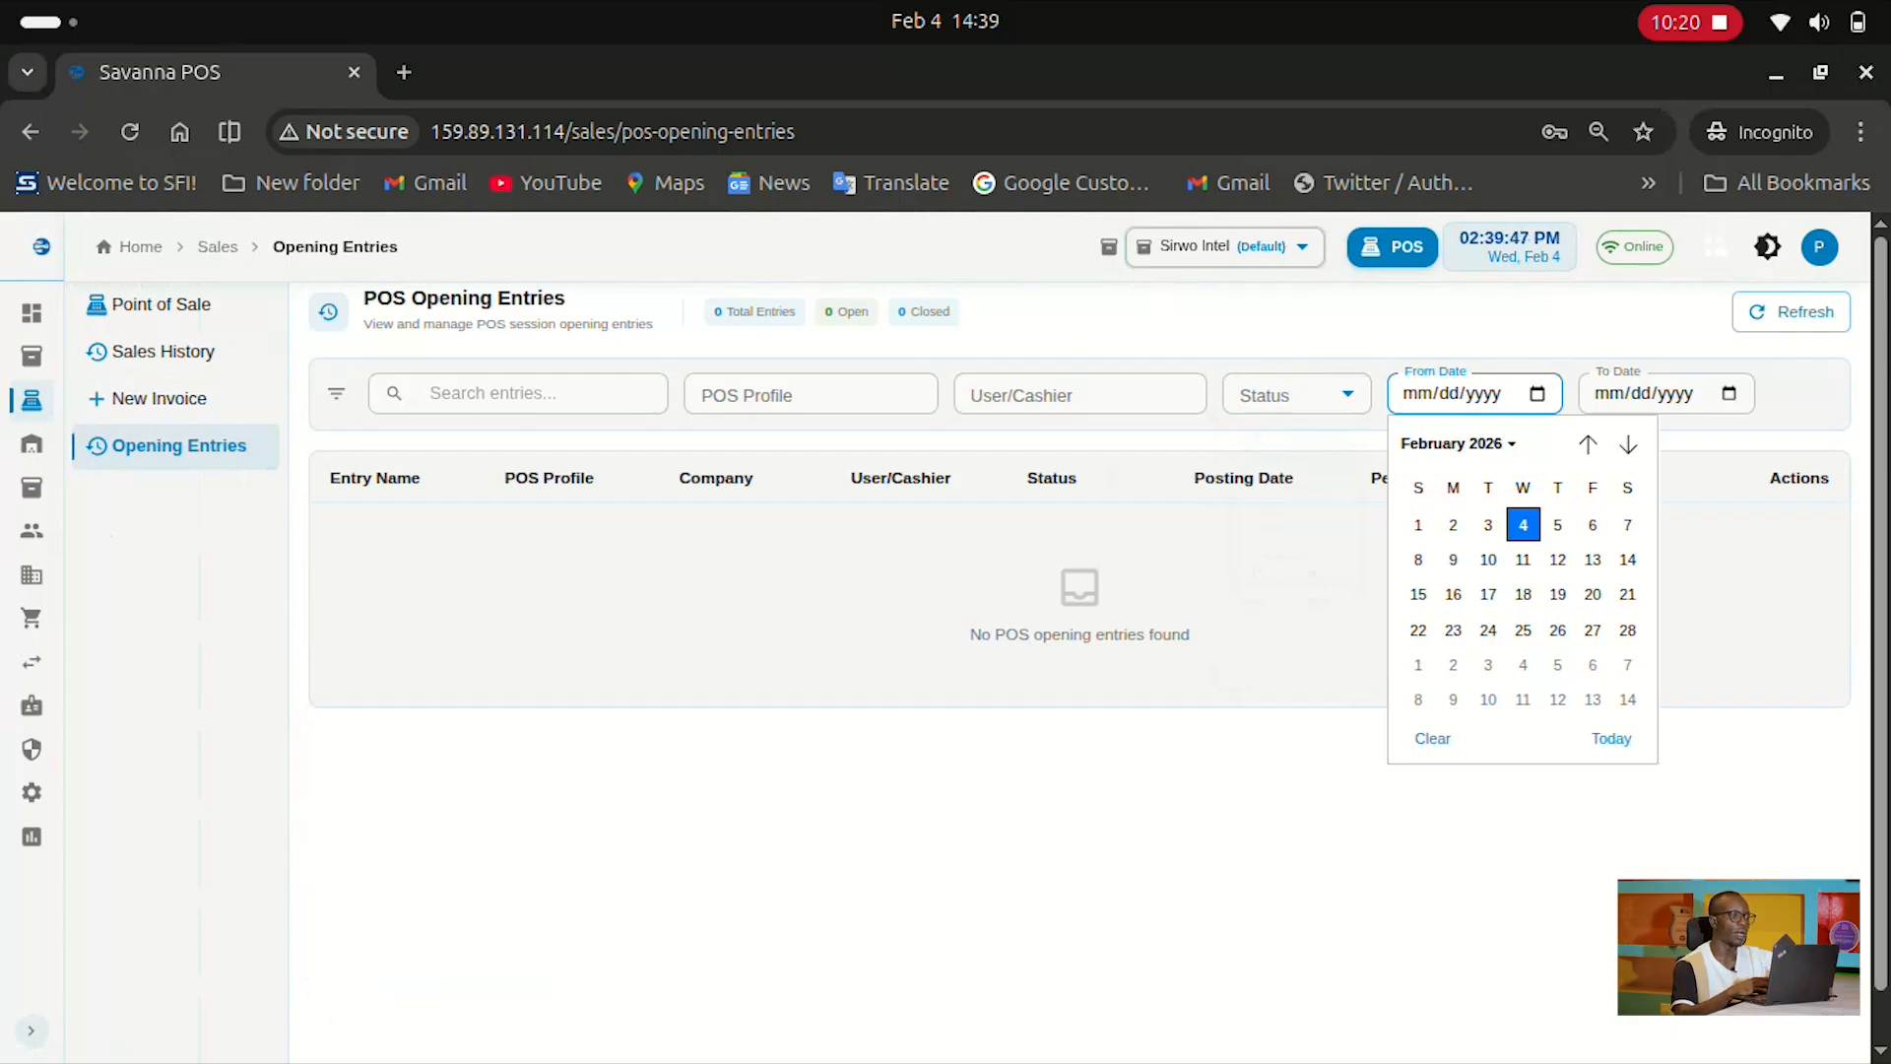
{"action": "key", "text": "Escape"}
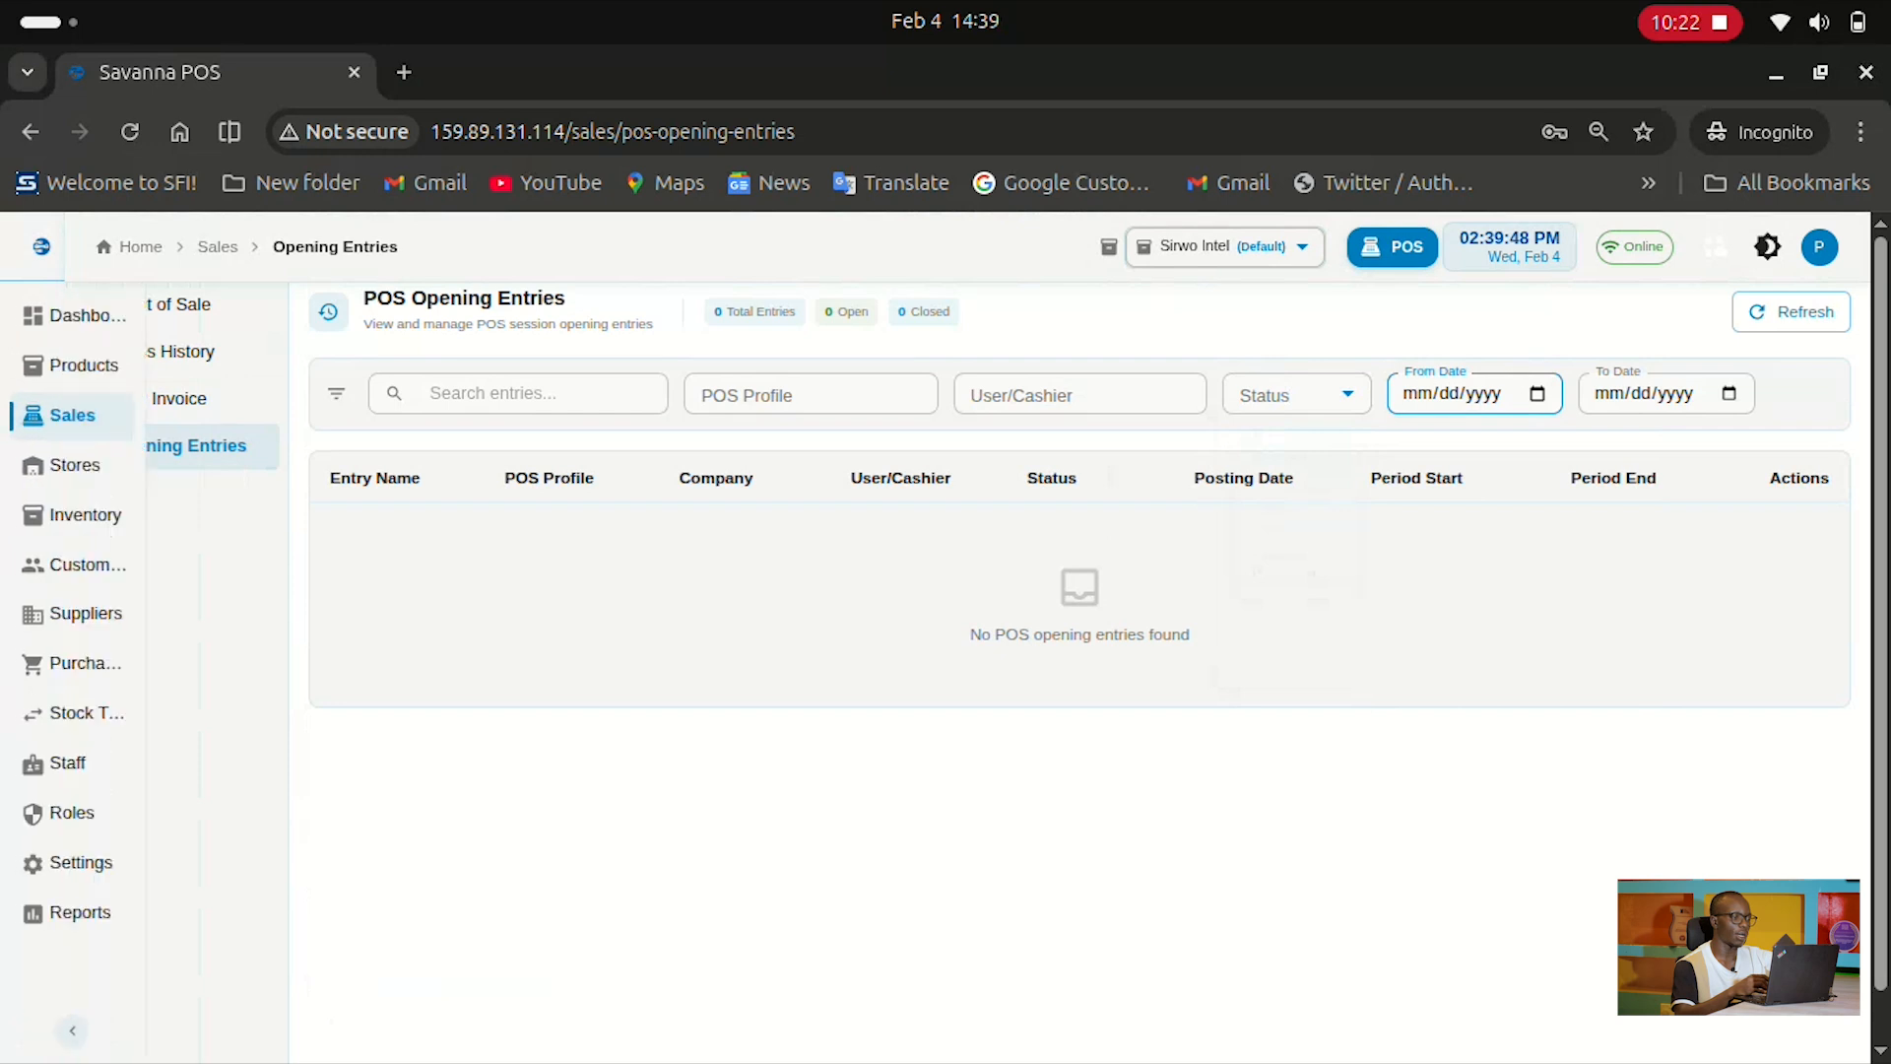
{"action": "left_click", "coordinate": [99, 465]}
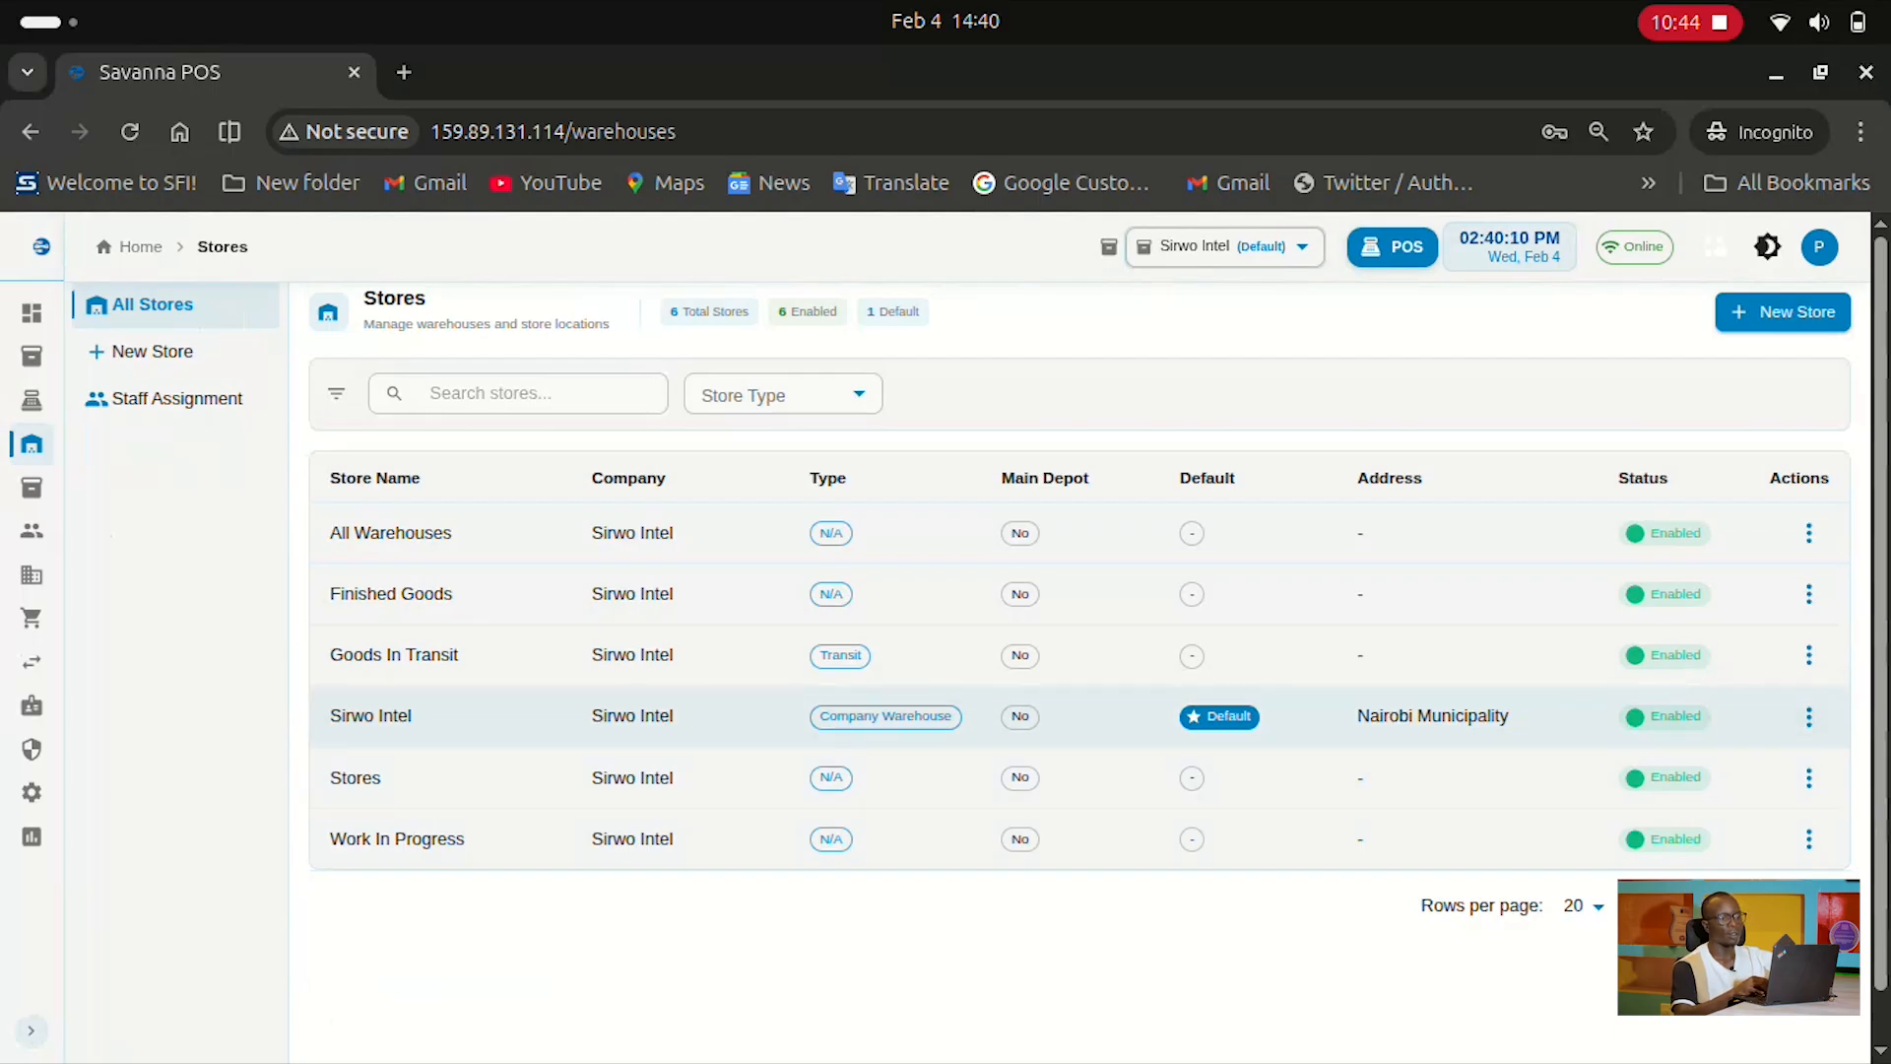
Open and dismiss the All Warehouses row's actions menu, then start a New Store
{"action": "left_click", "coordinate": [1808, 533]}
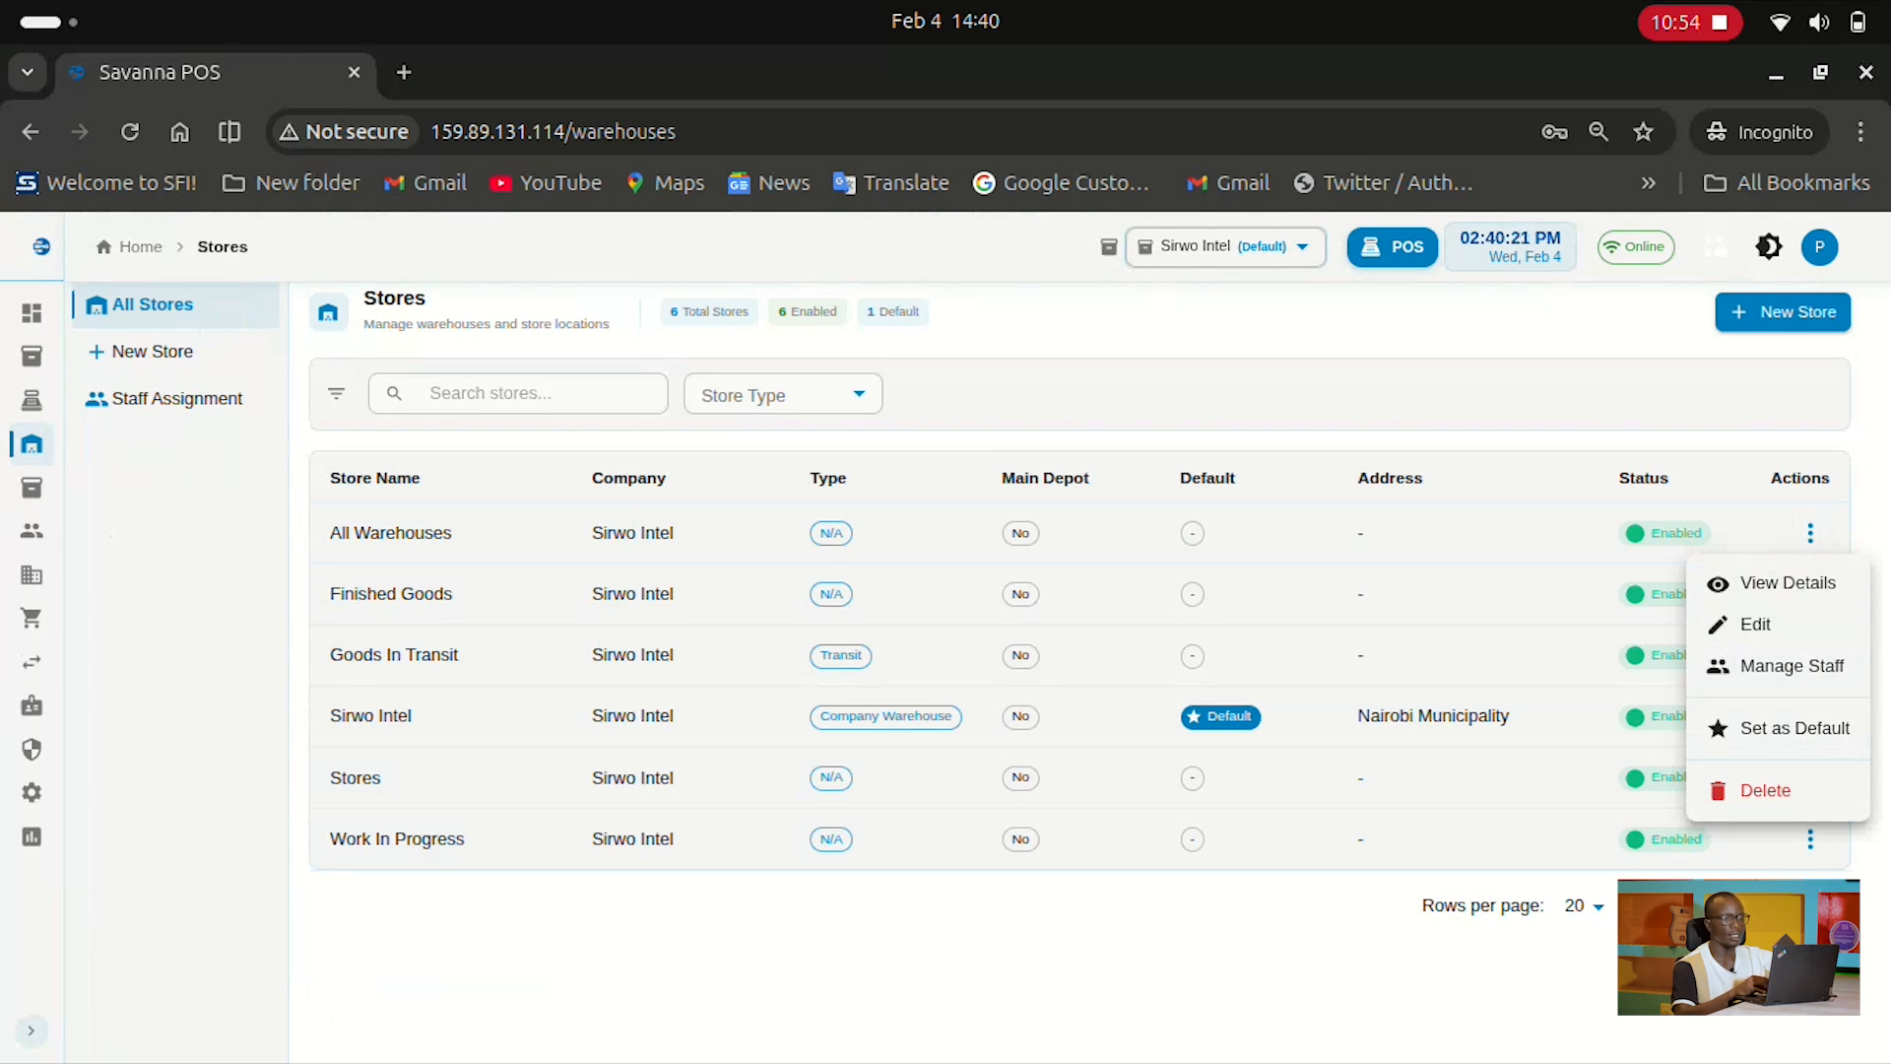
{"action": "key", "text": "Escape"}
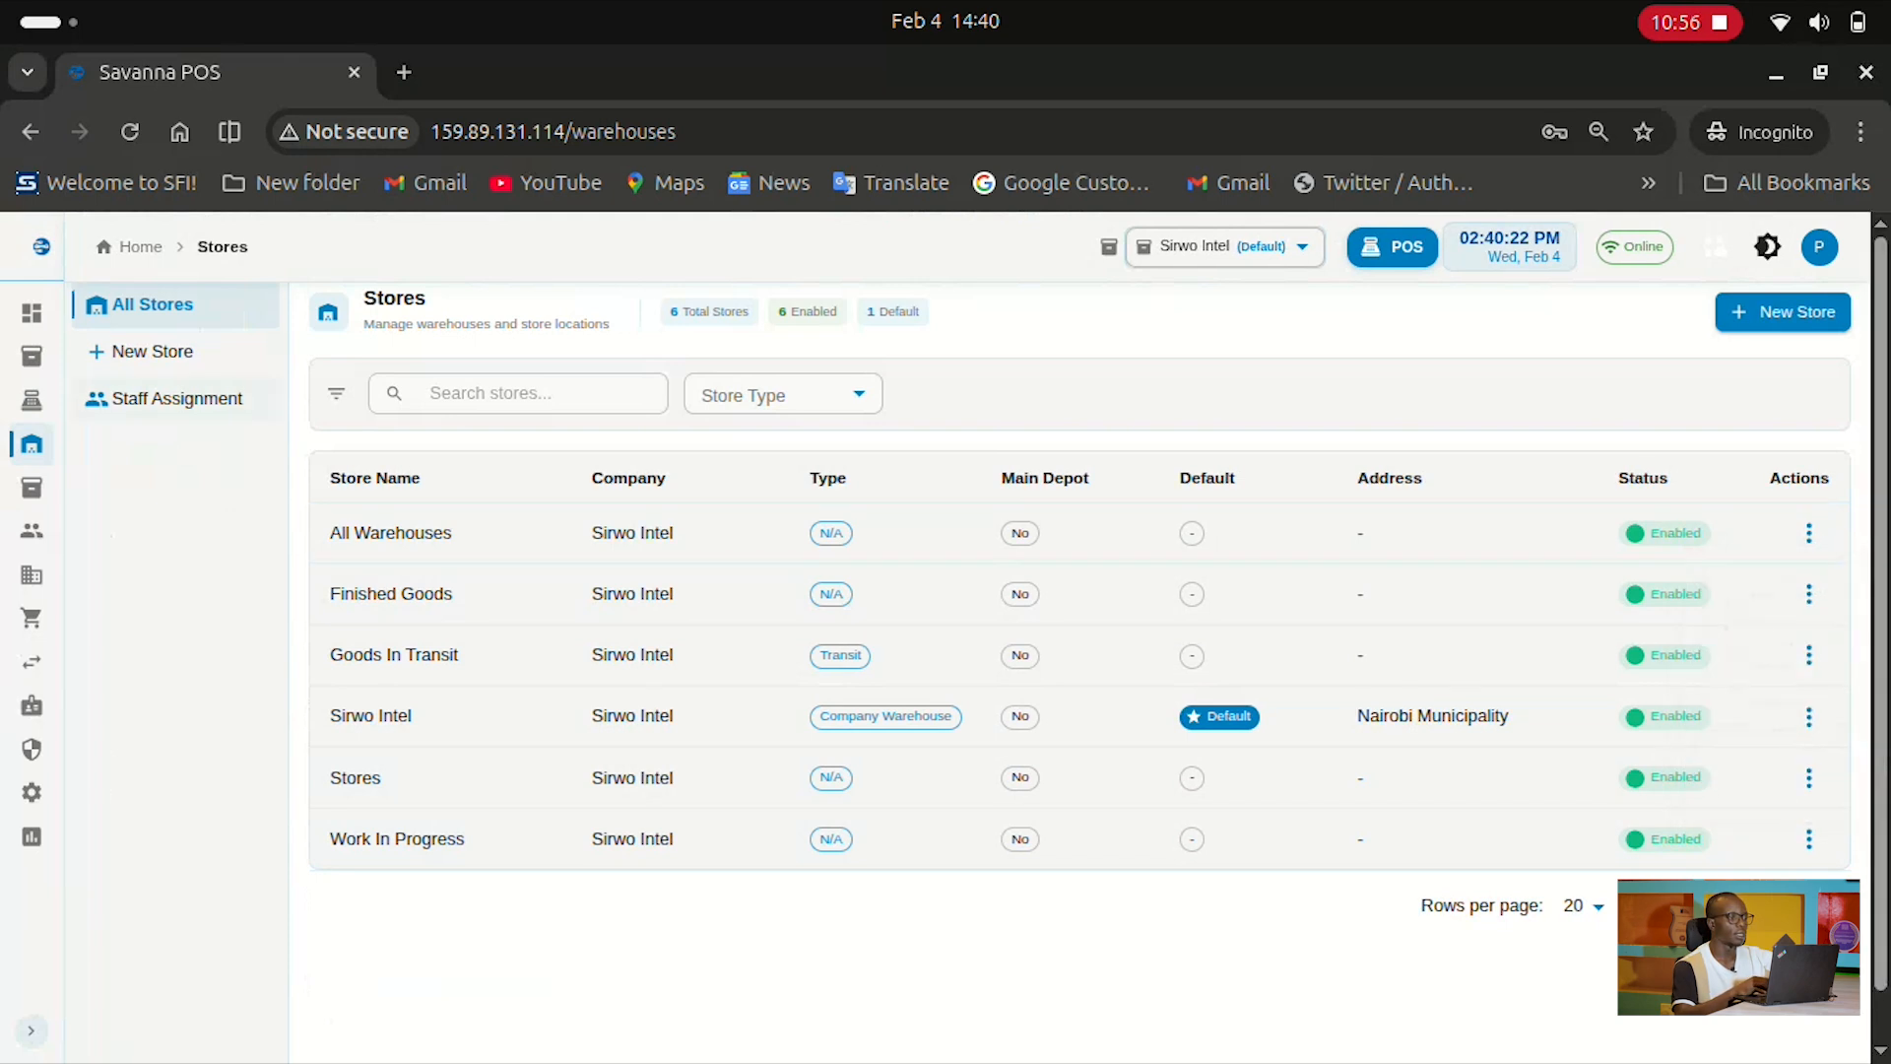
{"action": "left_click", "coordinate": [153, 351]}
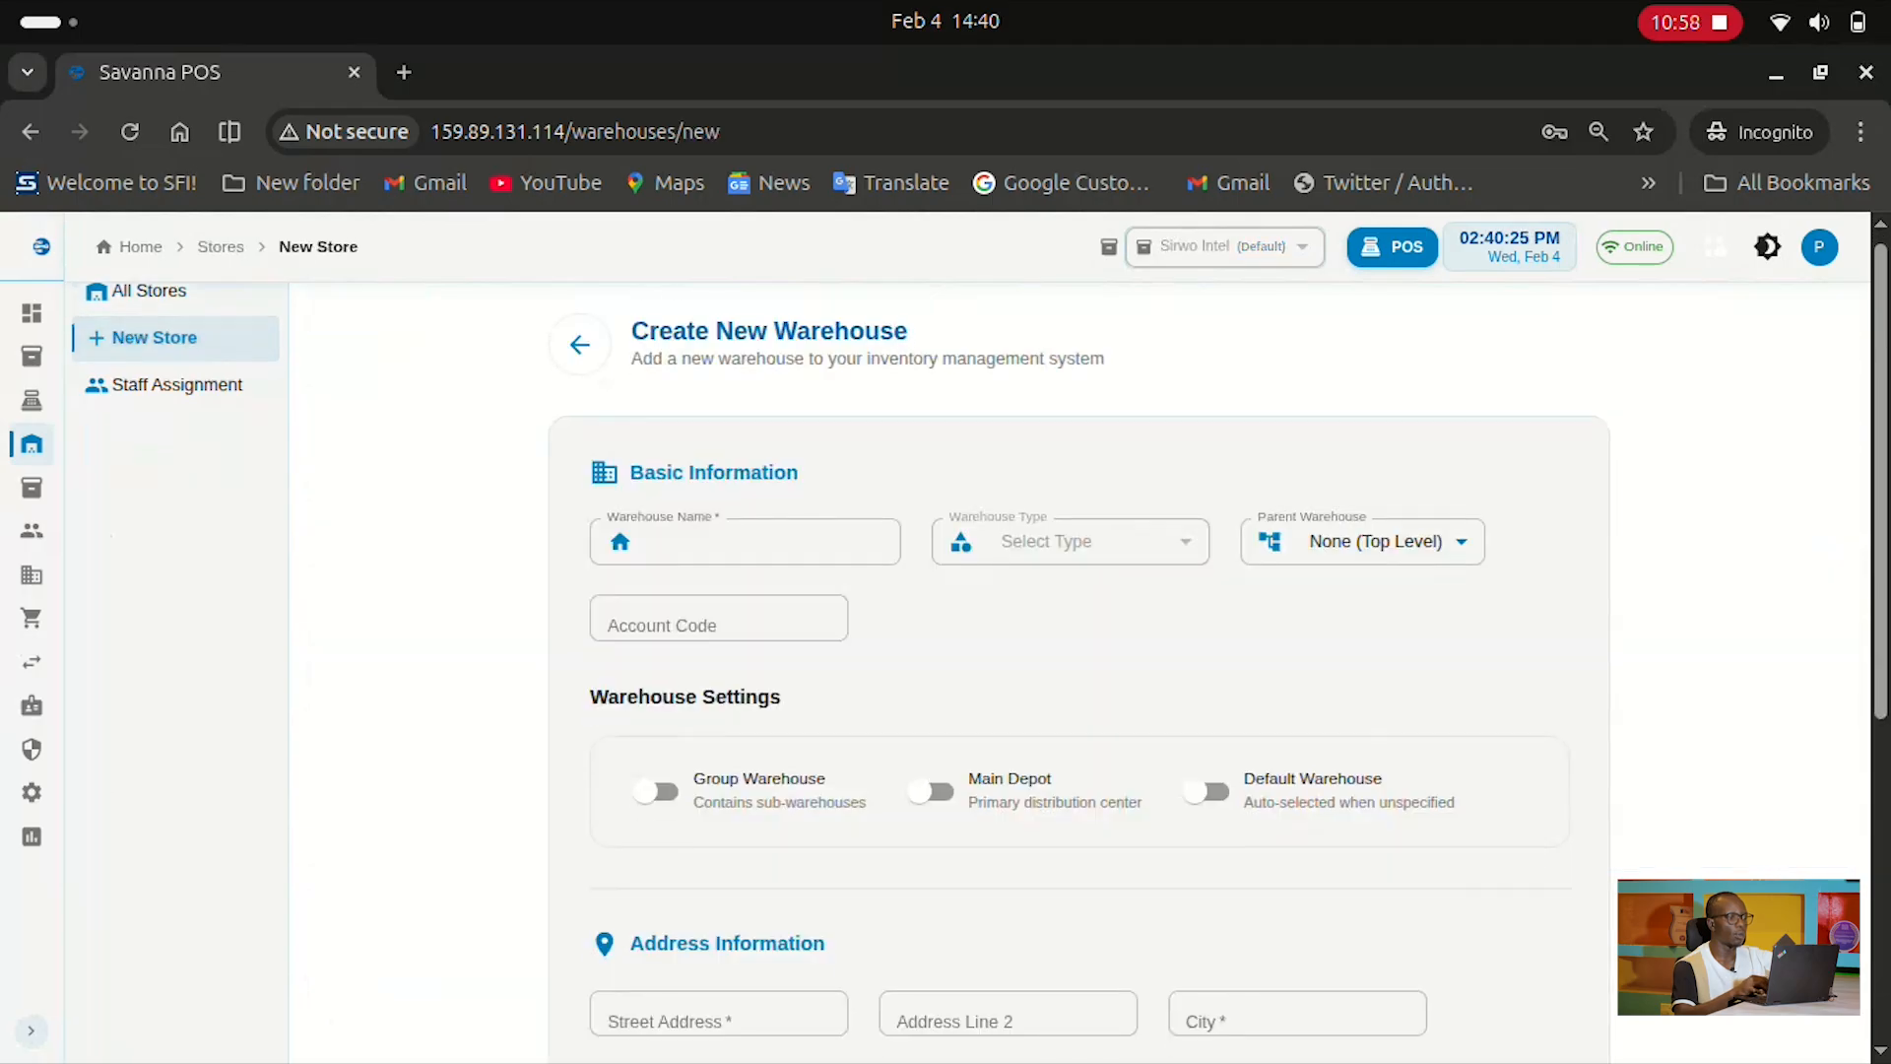
Scroll through the empty warehouse form, focusing Warehouse Name, then return to Stores unsaved
{"action": "scroll", "coordinate": [1079, 670], "scroll_direction": "down", "scroll_amount": 2}
{"action": "scroll", "coordinate": [1079, 670], "scroll_direction": "down", "scroll_amount": 1}
{"action": "left_click", "coordinate": [769, 407]}
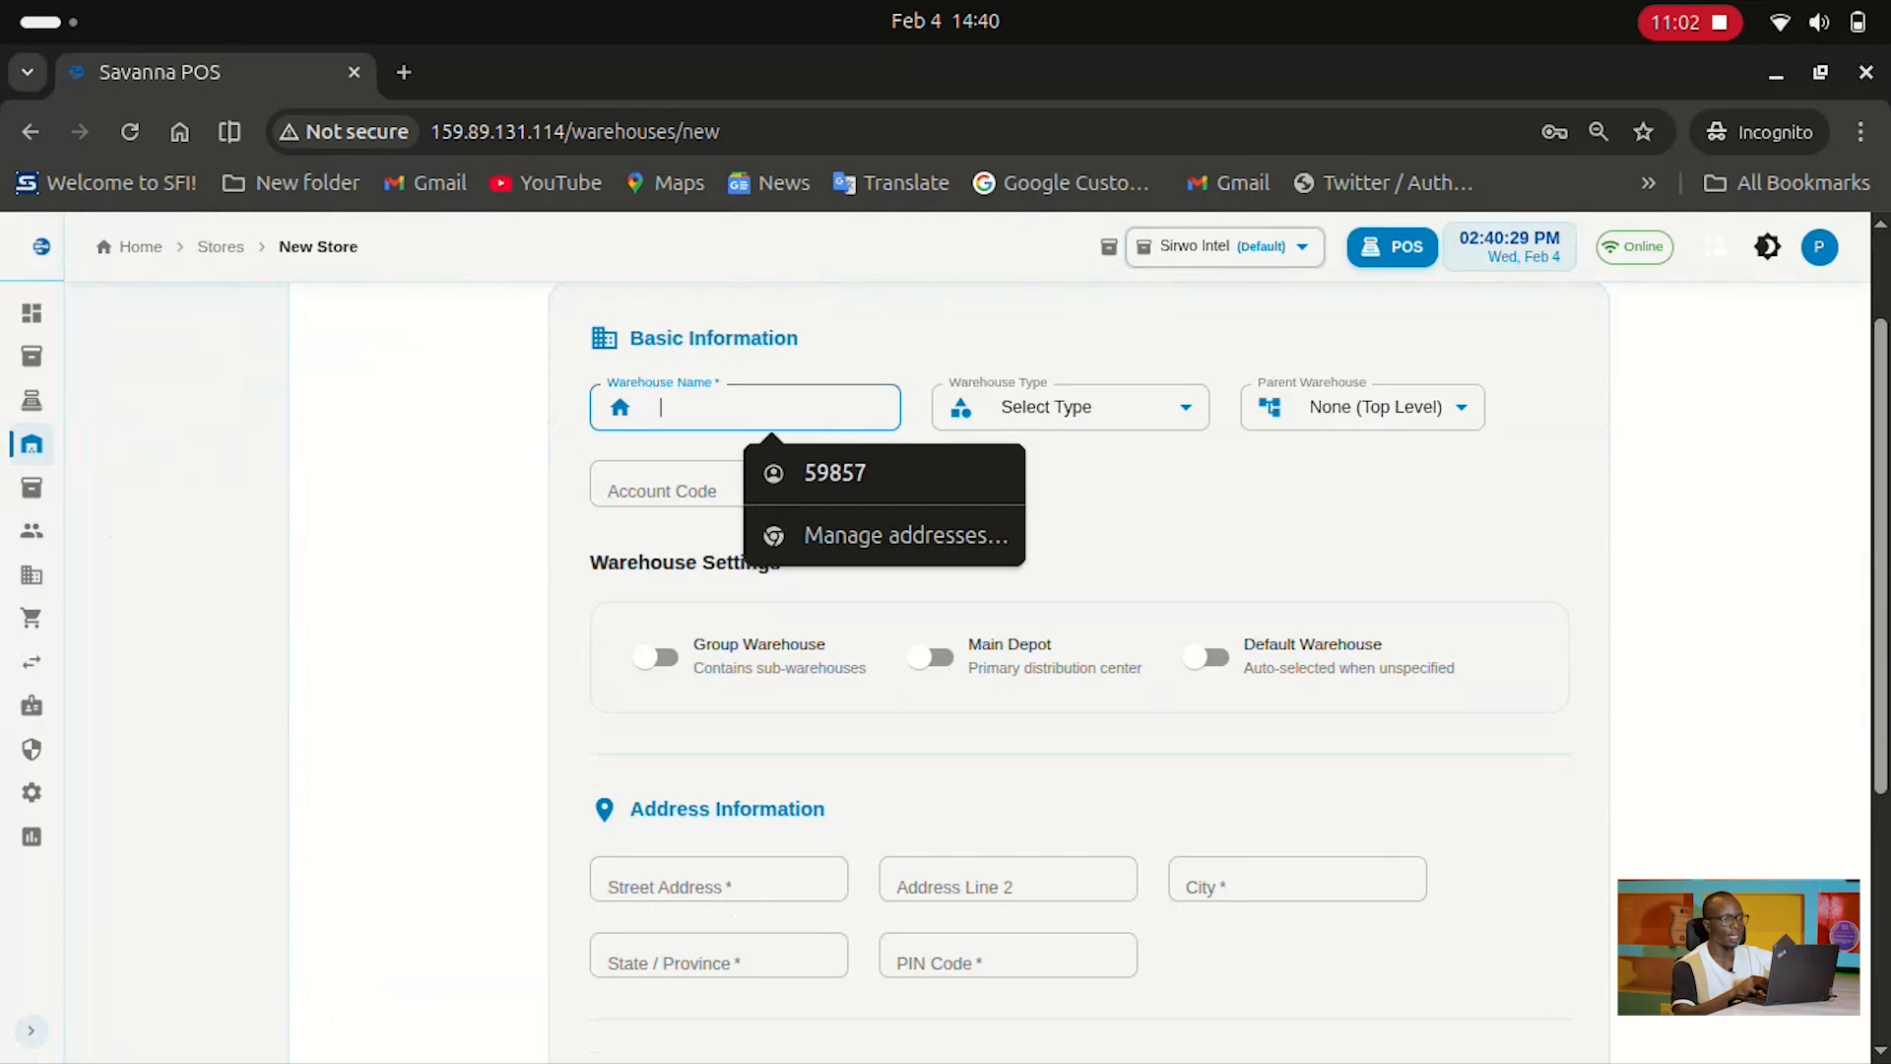
{"action": "scroll", "coordinate": [1083, 670], "scroll_direction": "down", "scroll_amount": 4}
{"action": "scroll", "coordinate": [1084, 670], "scroll_direction": "up", "scroll_amount": 3}
{"action": "scroll", "coordinate": [1084, 670], "scroll_direction": "down", "scroll_amount": 4}
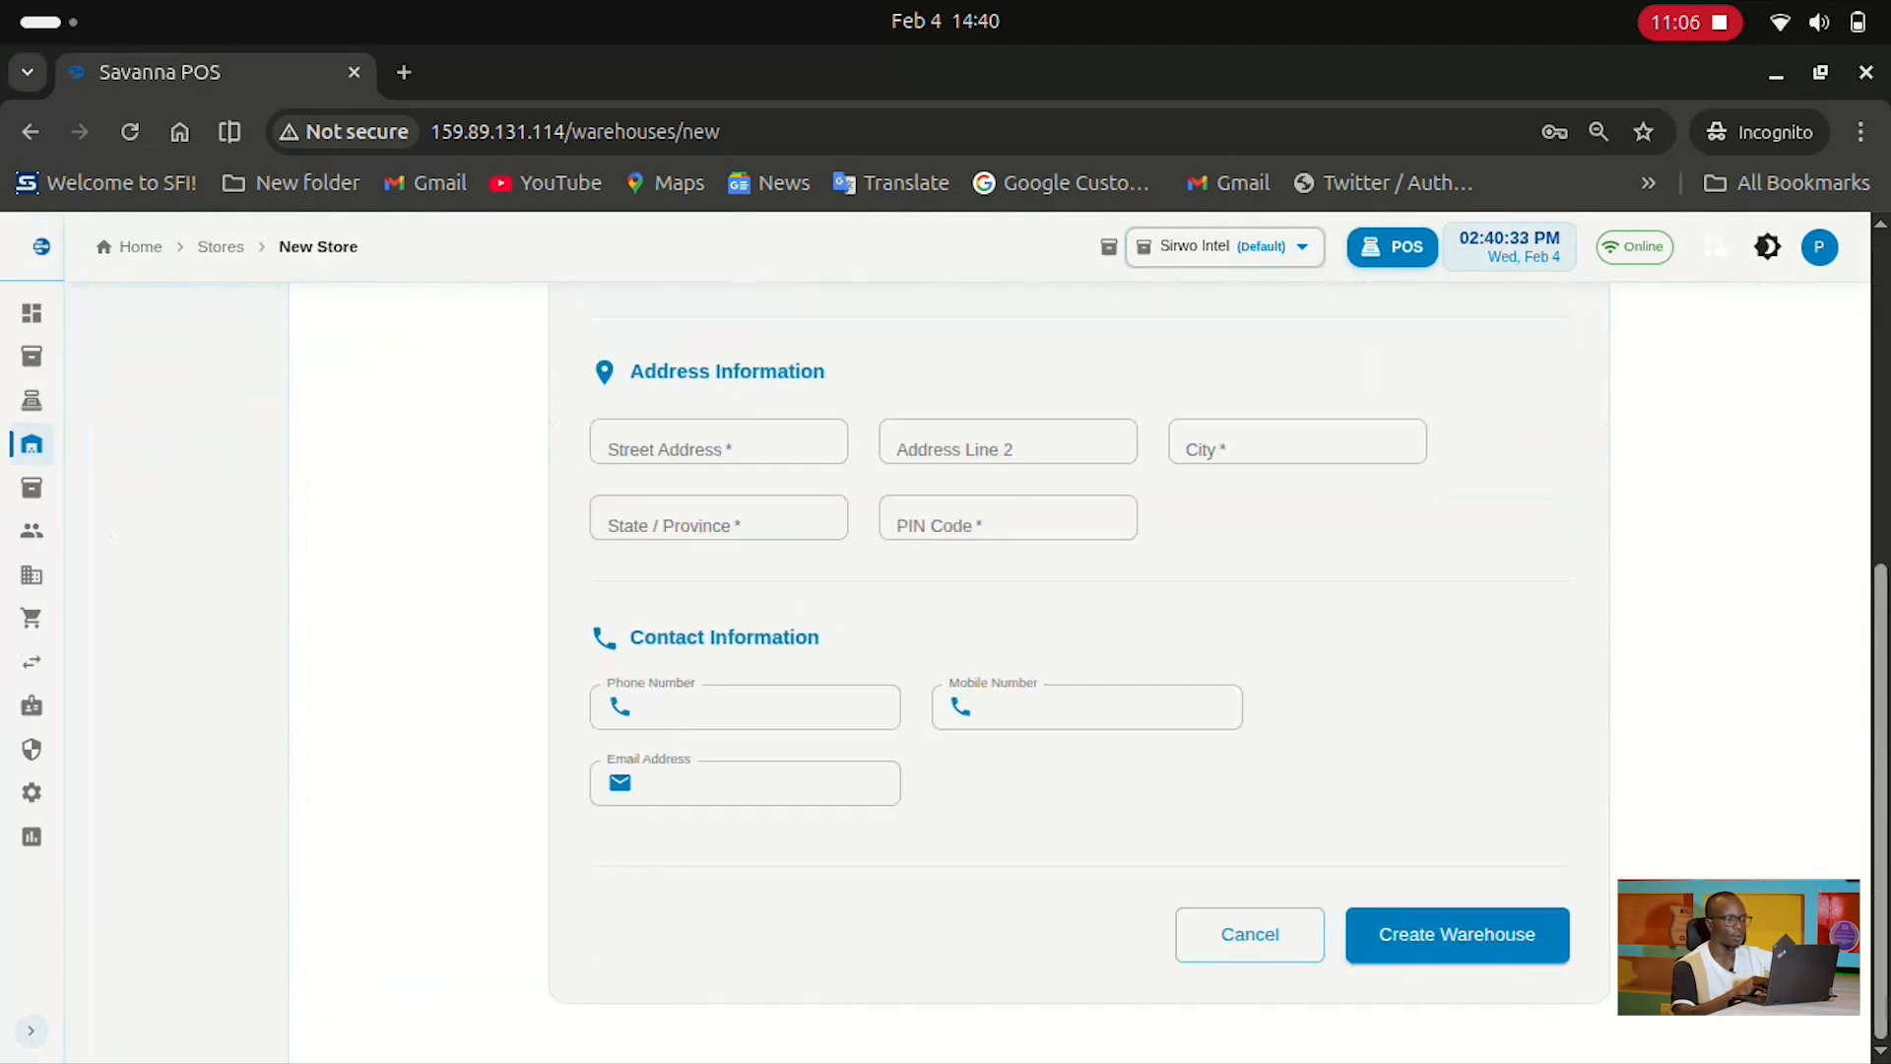
{"action": "scroll", "coordinate": [1084, 670], "scroll_direction": "up", "scroll_amount": 6}
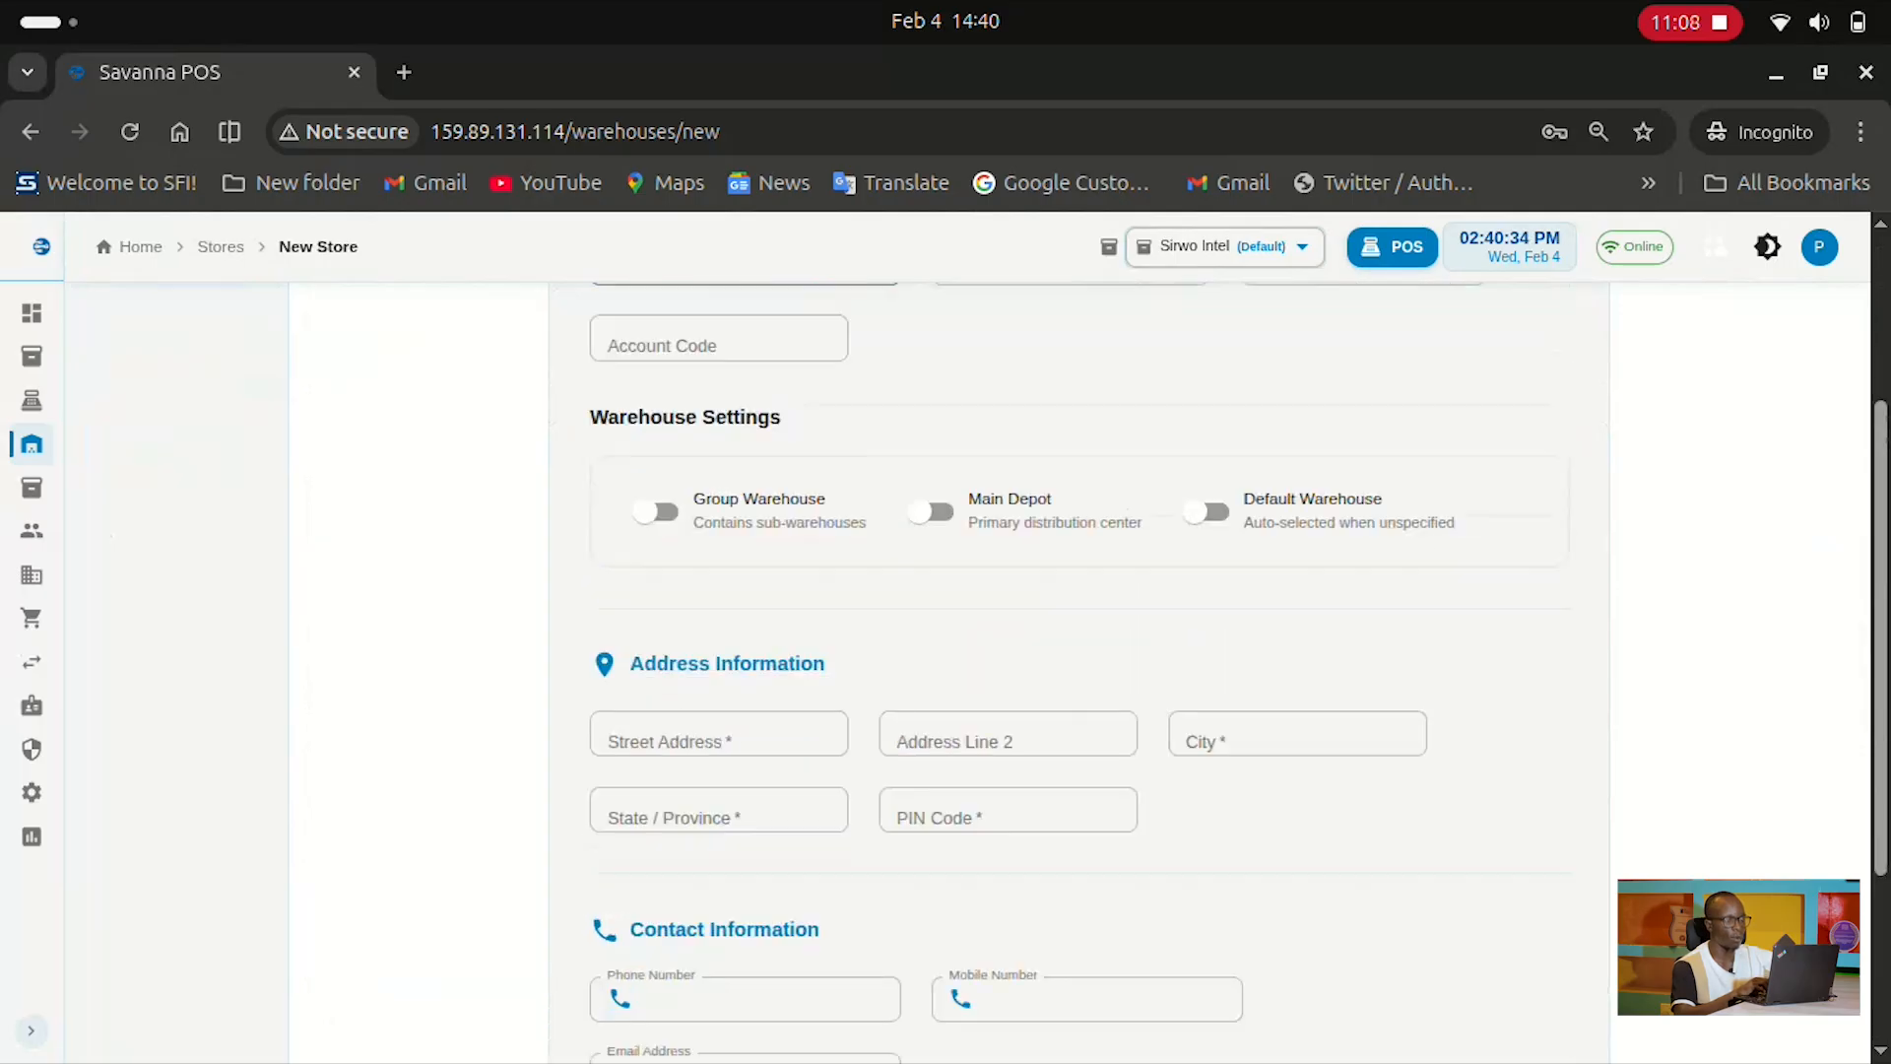
{"action": "scroll", "coordinate": [1084, 670], "scroll_direction": "down", "scroll_amount": 6}
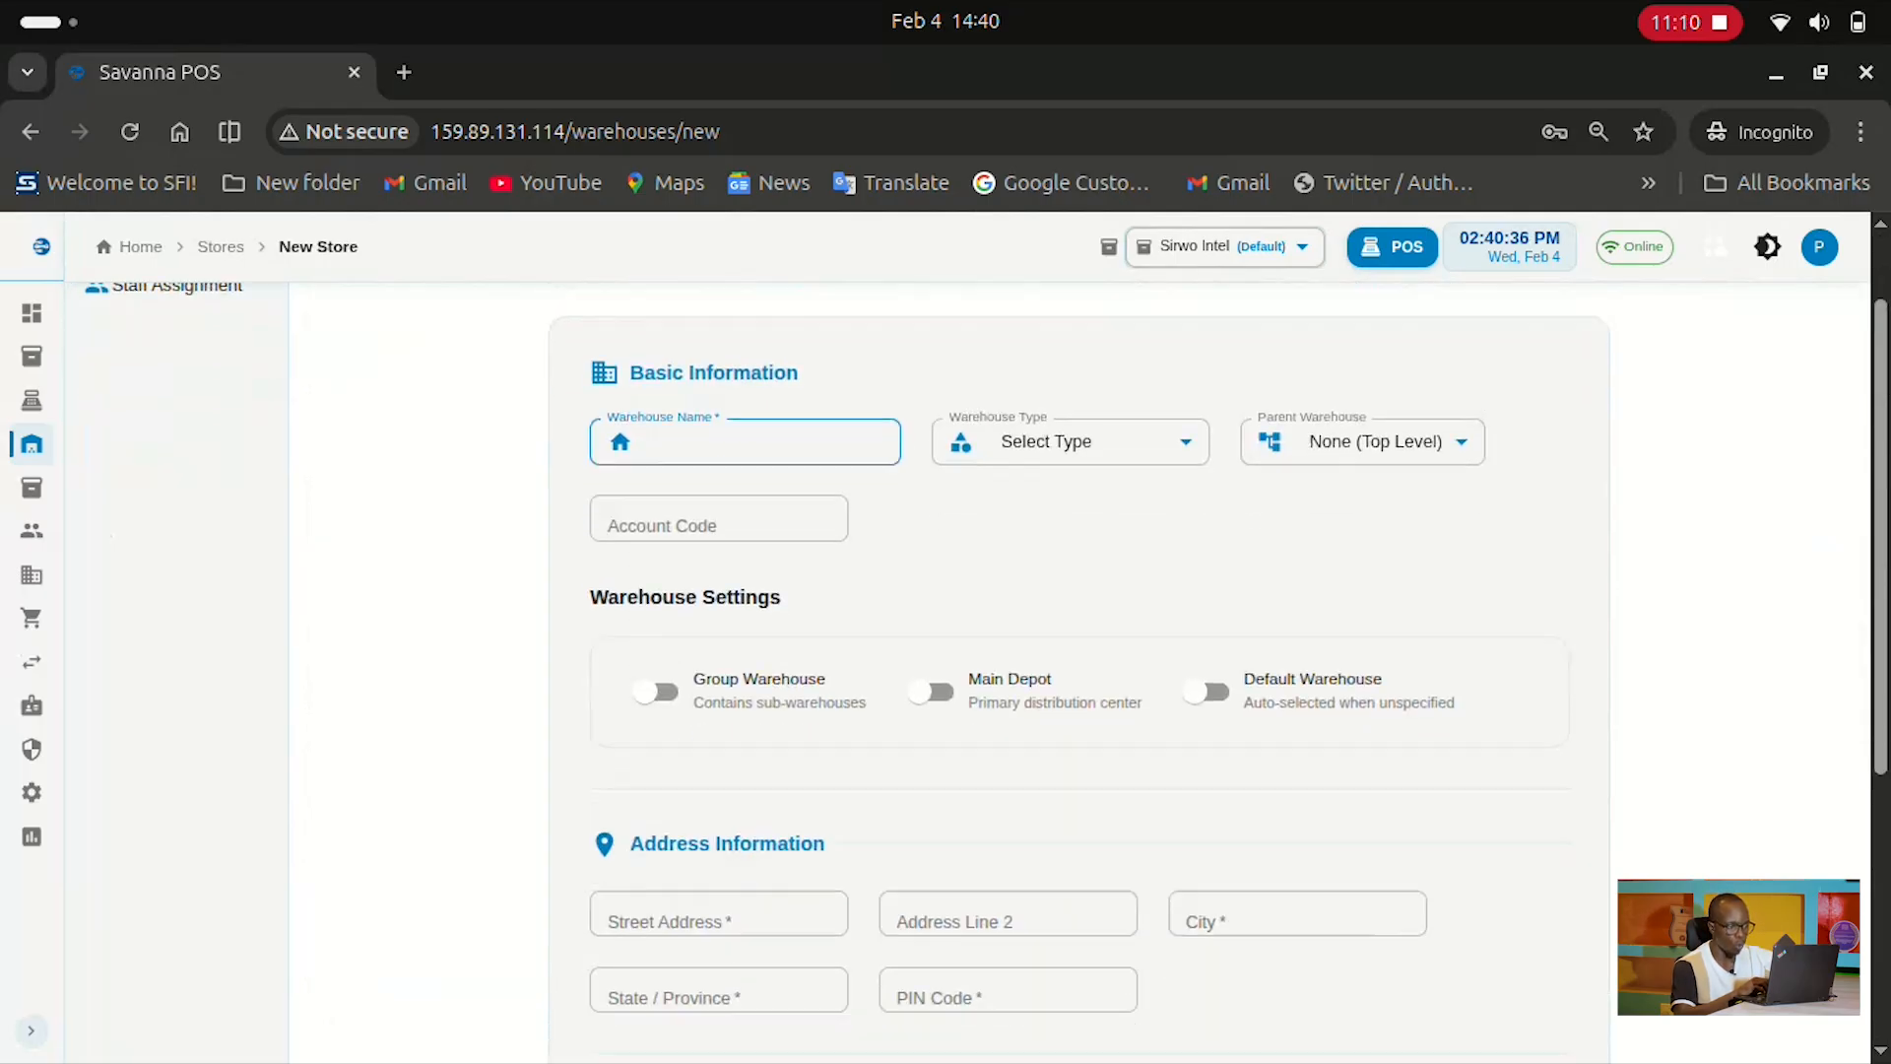
{"action": "scroll", "coordinate": [1083, 670], "scroll_direction": "up", "scroll_amount": 5}
{"action": "scroll", "coordinate": [1084, 670], "scroll_direction": "up", "scroll_amount": 1}
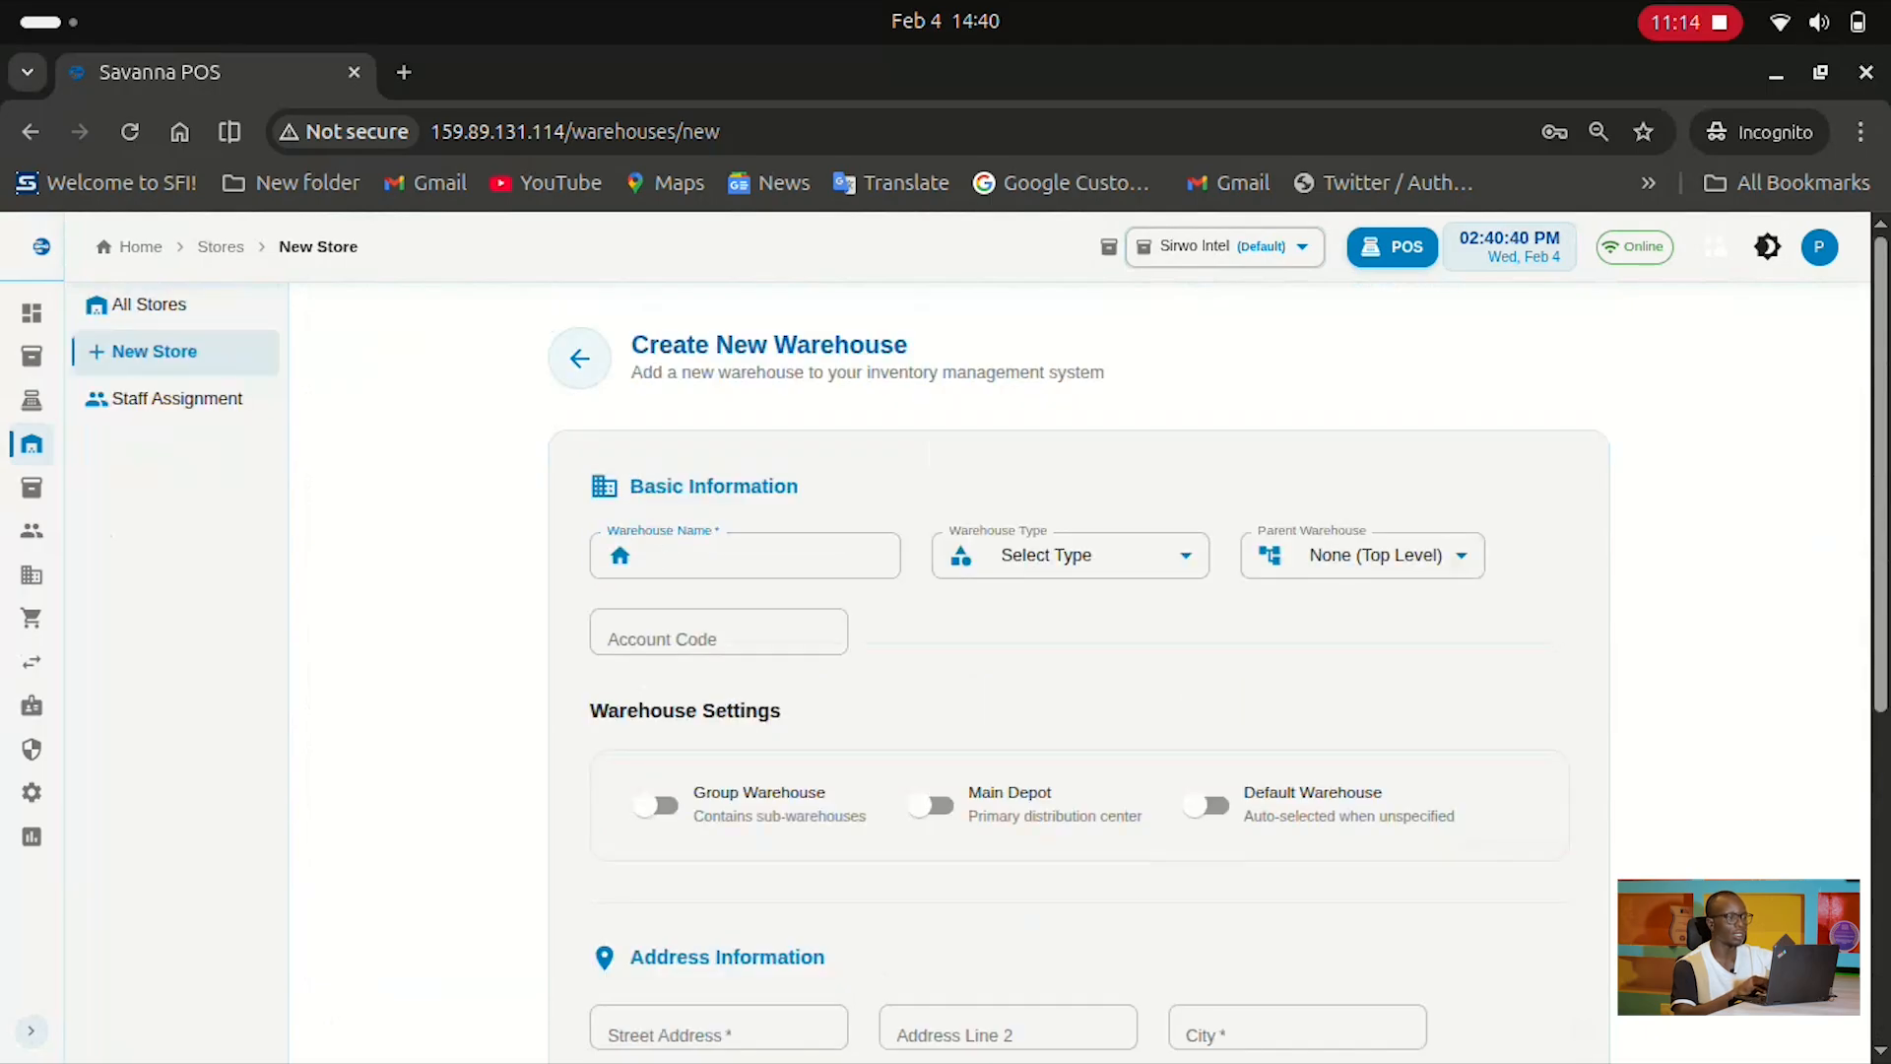
{"action": "left_click", "coordinate": [579, 357]}
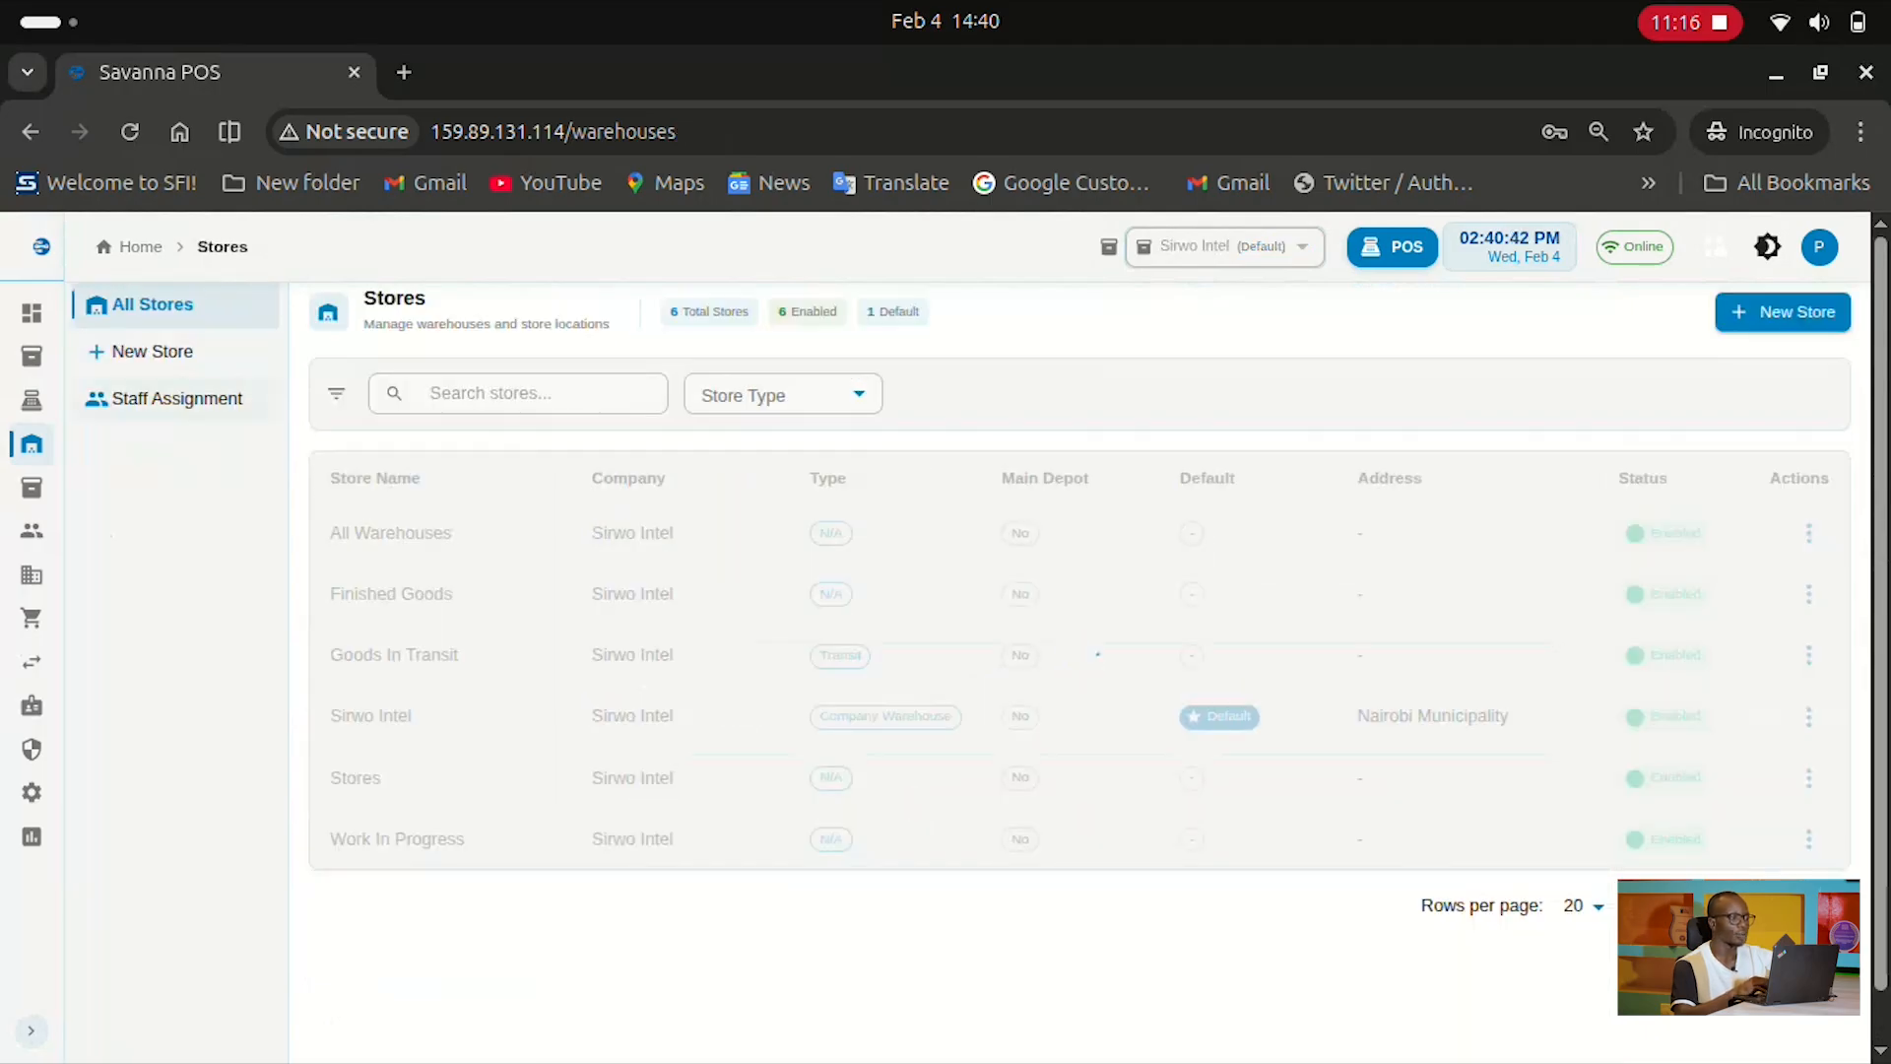
Review the staff warehouse assignments, then switch to the Inventory Operations page
{"action": "left_click", "coordinate": [176, 399]}
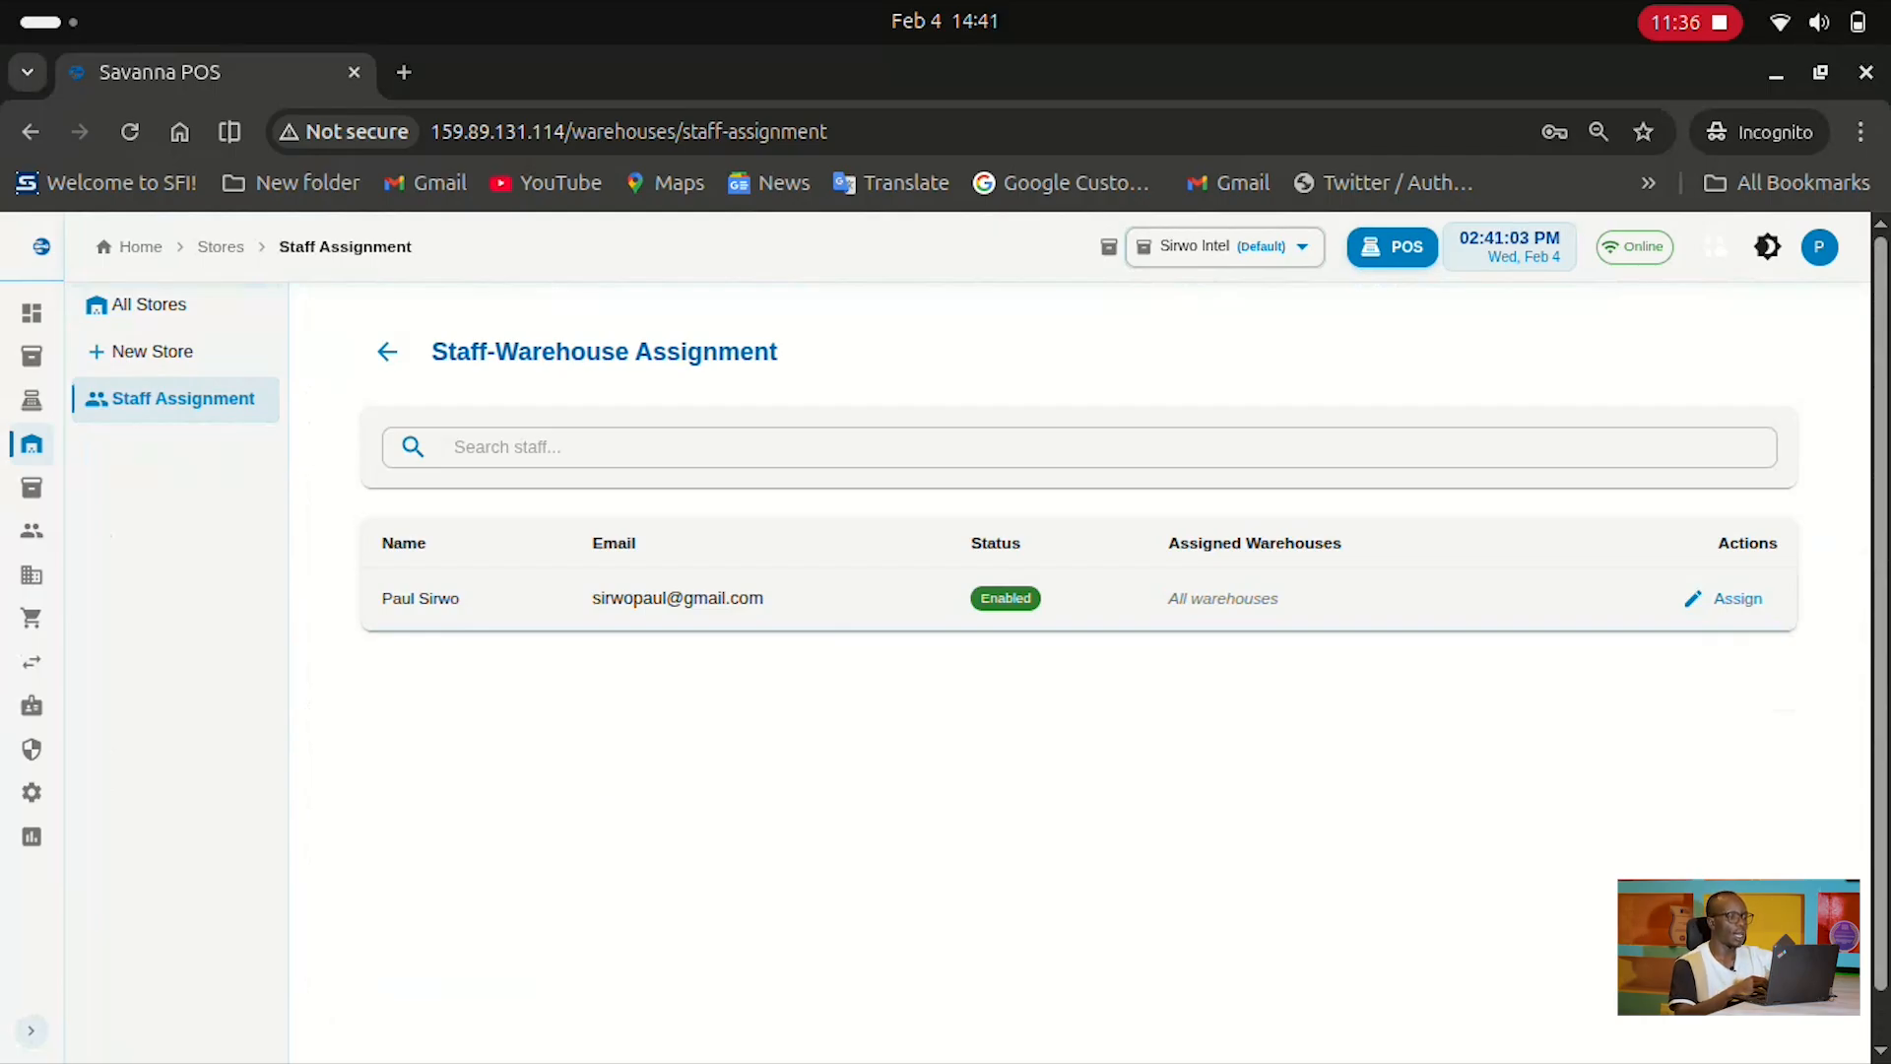
{"action": "mouse_move", "coordinate": [32, 444]}
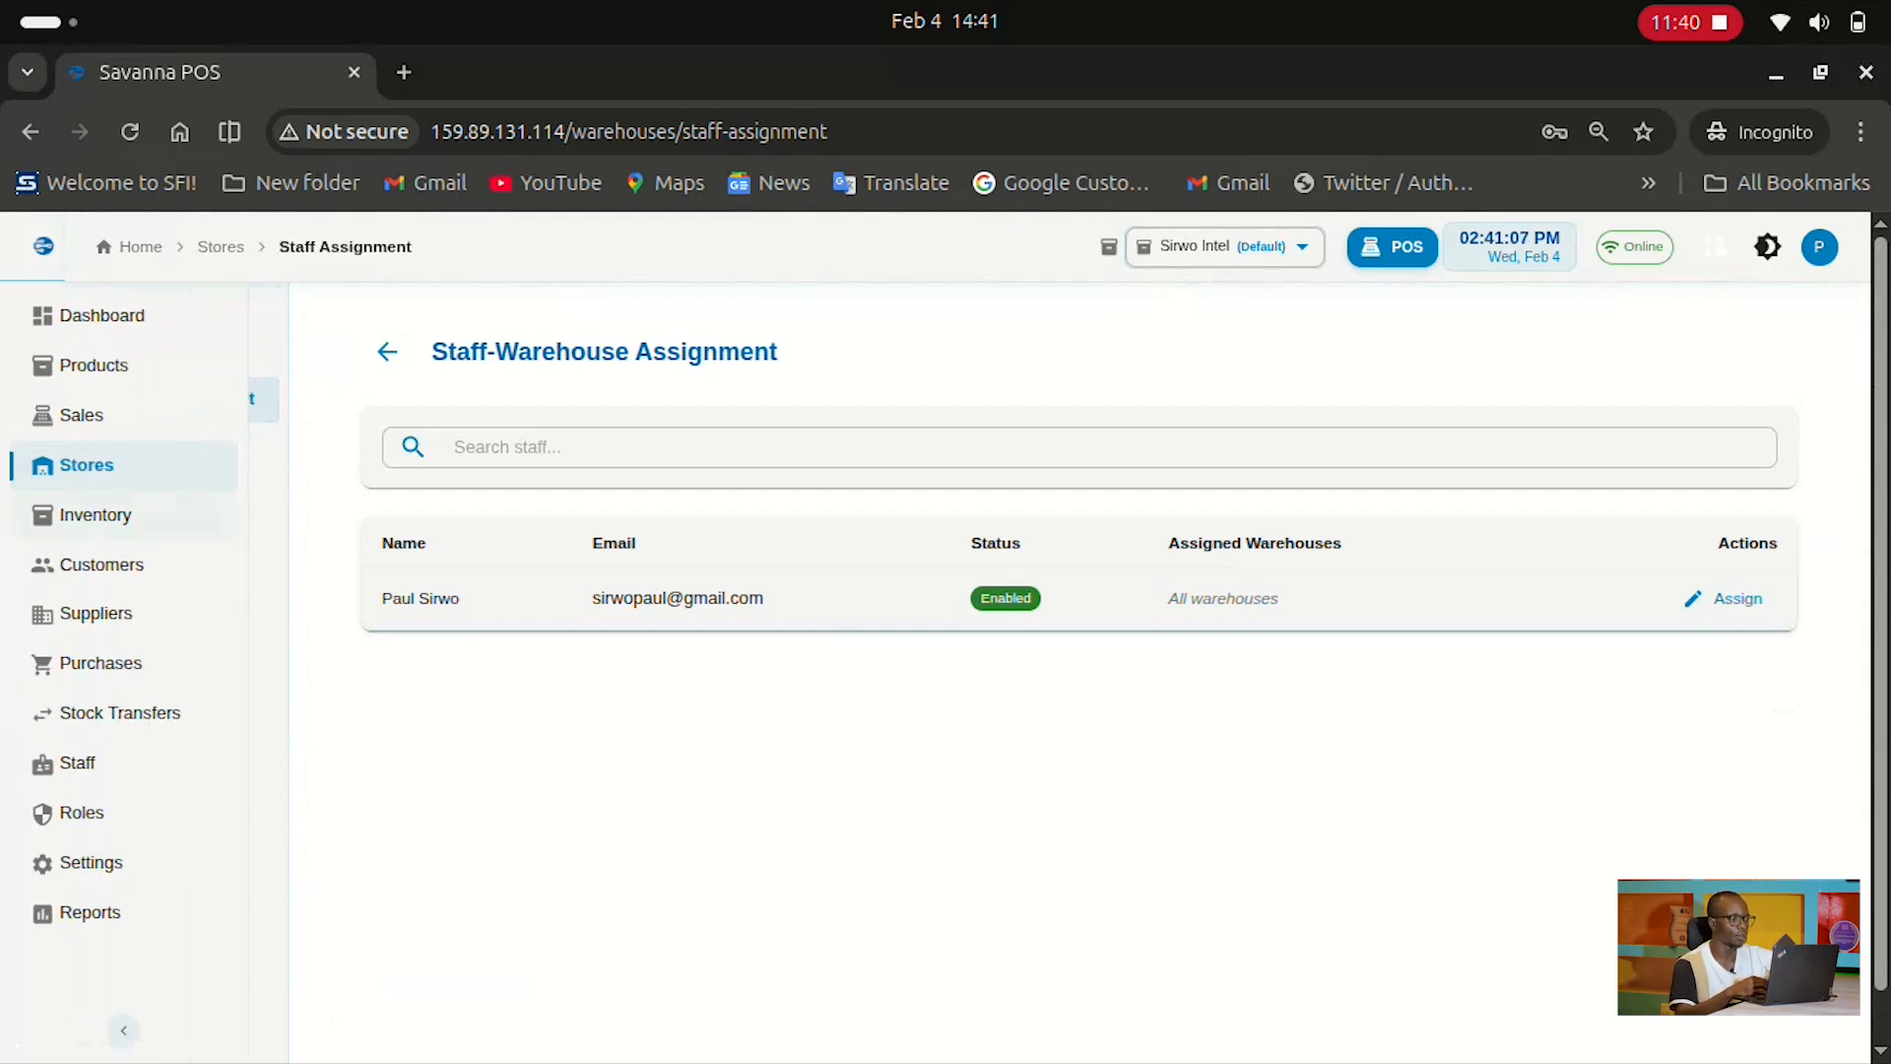
{"action": "left_click", "coordinate": [96, 515]}
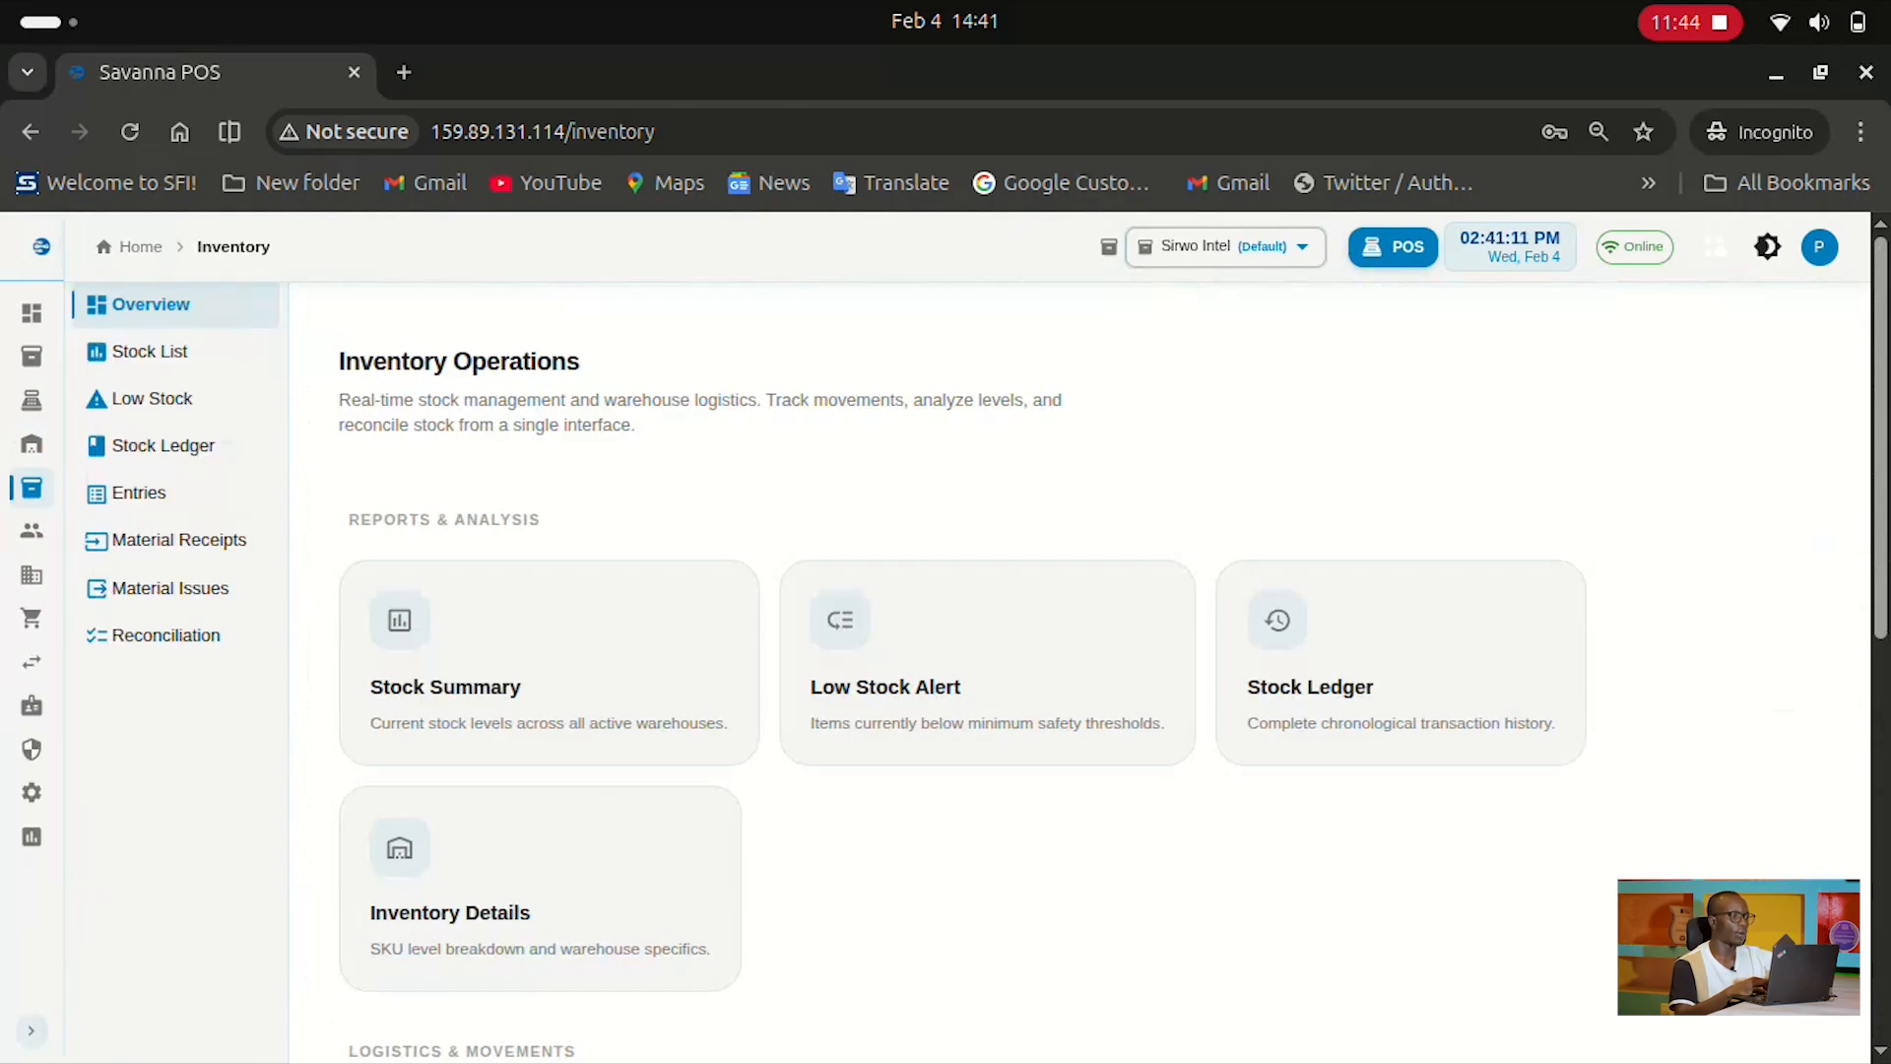
Scroll through the Inventory Operations overview cards, from the stock reports down to Stock Reconciliation
{"action": "scroll", "coordinate": [985, 641], "scroll_direction": "down", "scroll_amount": 5}
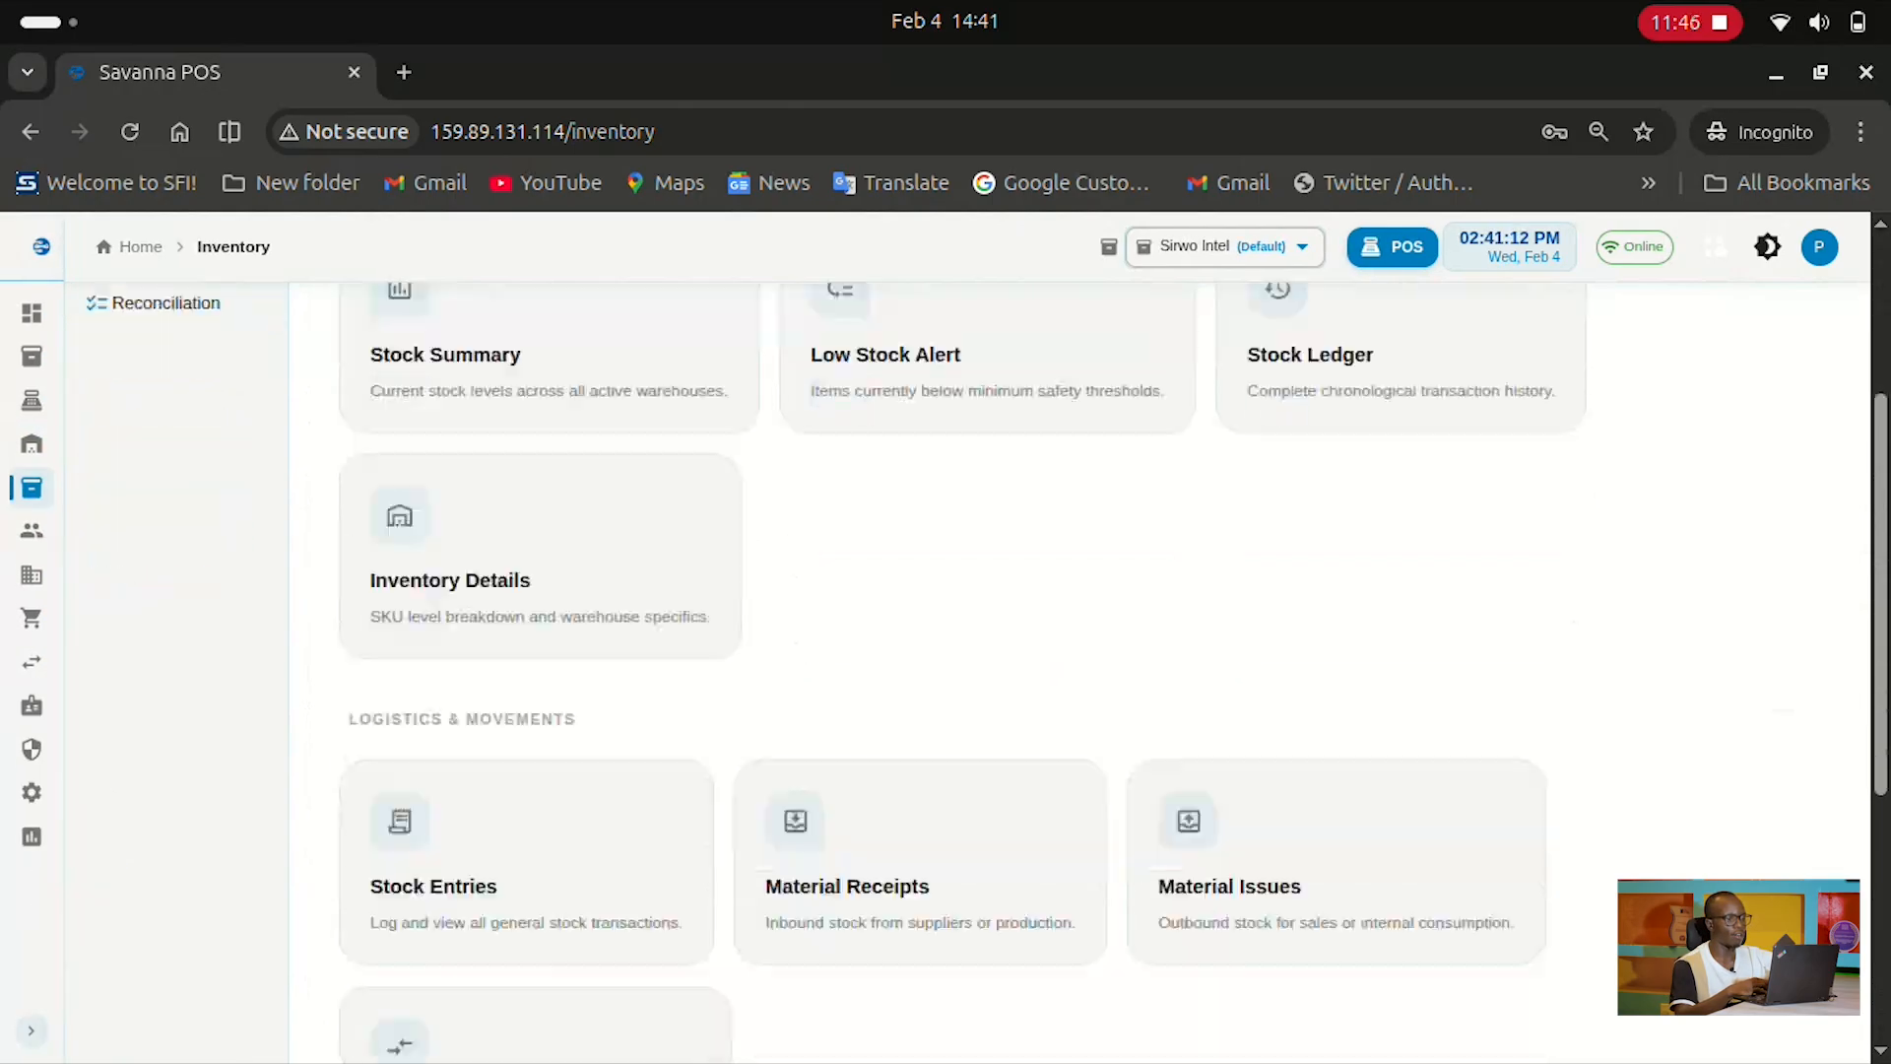
{"action": "scroll", "coordinate": [532, 571], "scroll_direction": "down", "scroll_amount": 3}
{"action": "scroll", "coordinate": [532, 571], "scroll_direction": "up", "scroll_amount": 8}
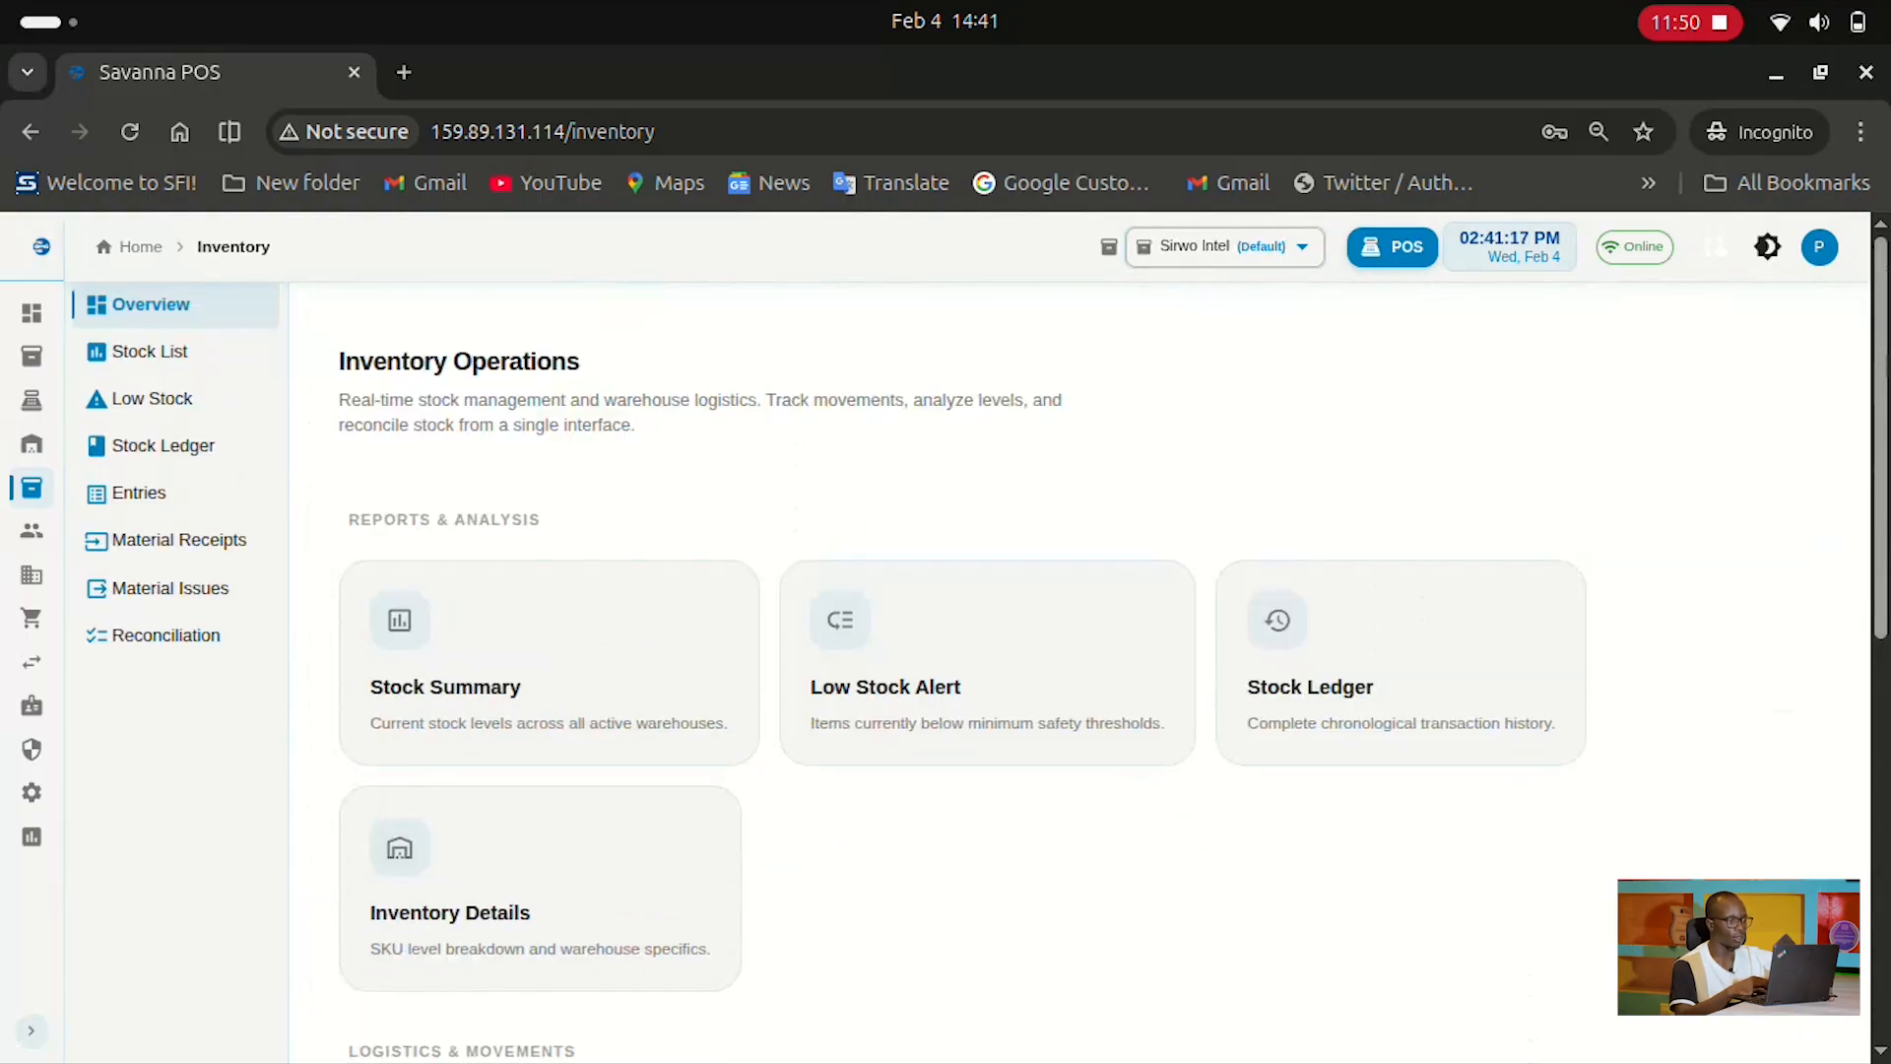
{"action": "scroll", "coordinate": [985, 641], "scroll_direction": "down", "scroll_amount": 2}
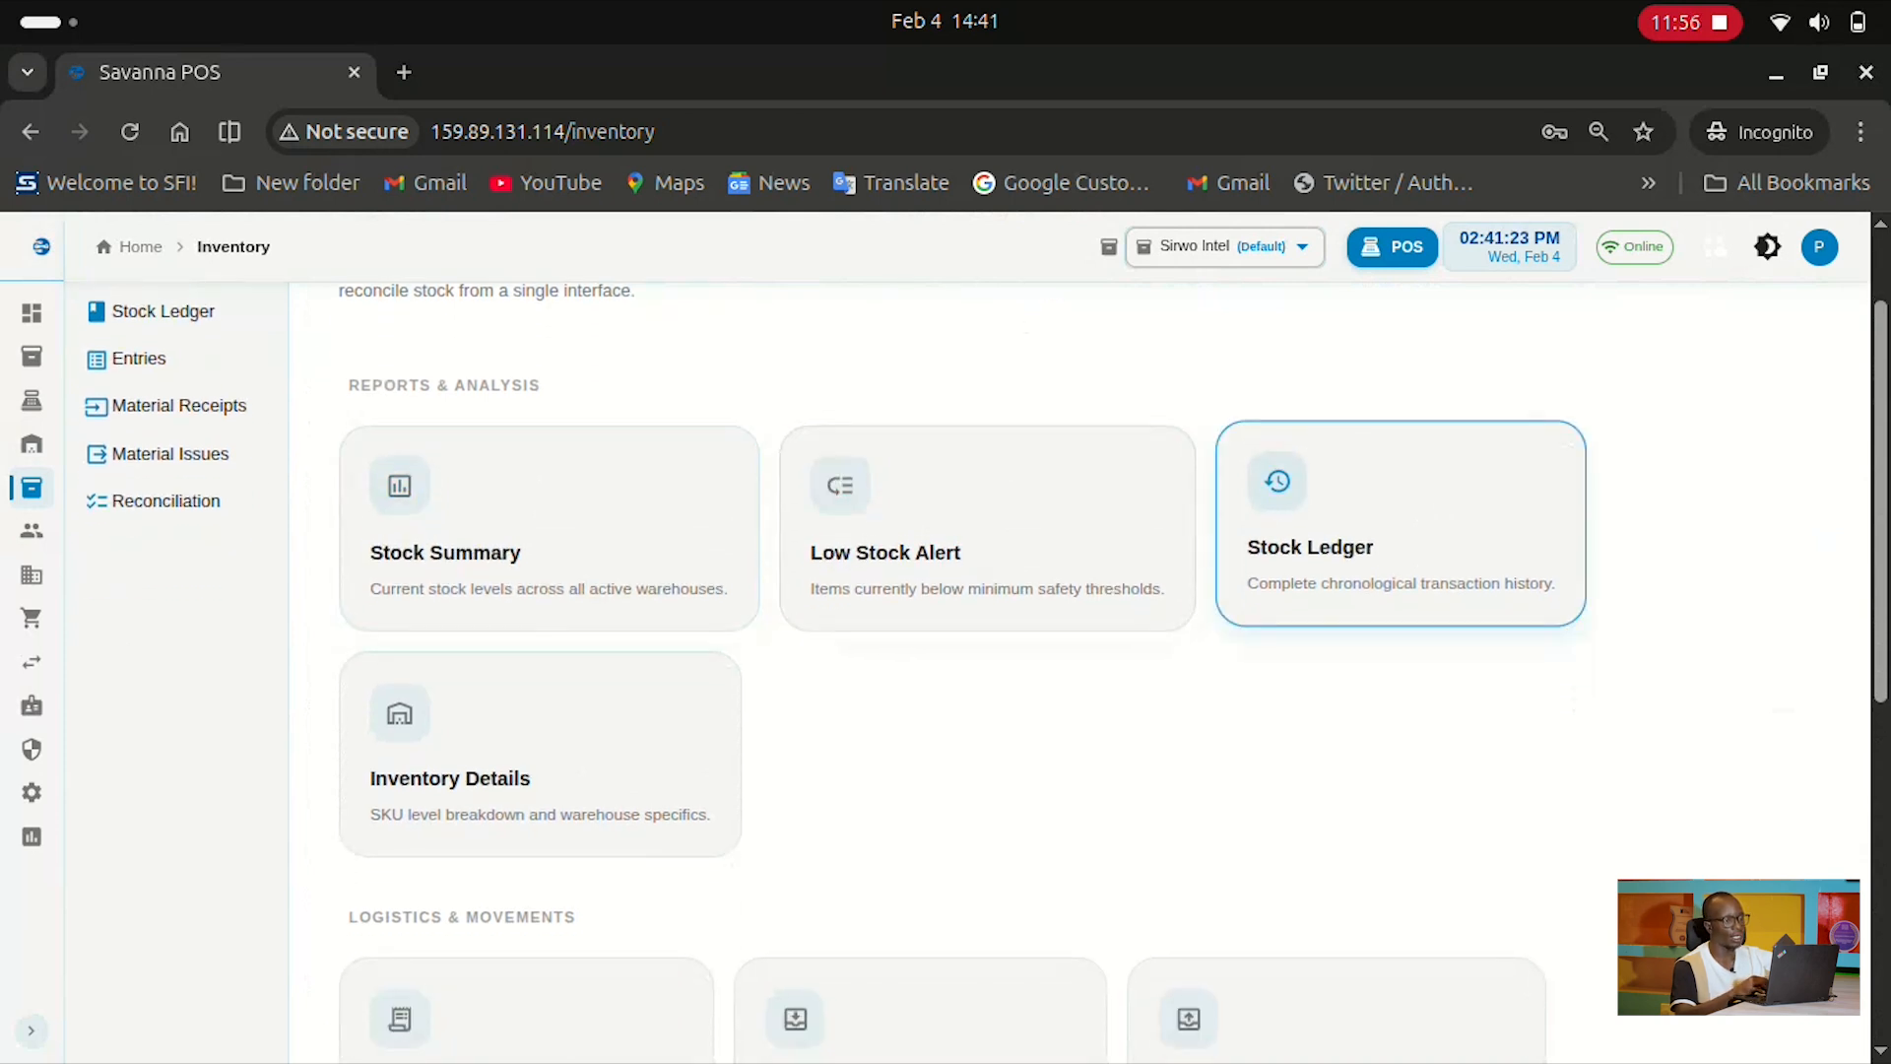
{"action": "scroll", "coordinate": [921, 808], "scroll_direction": "down", "scroll_amount": 3}
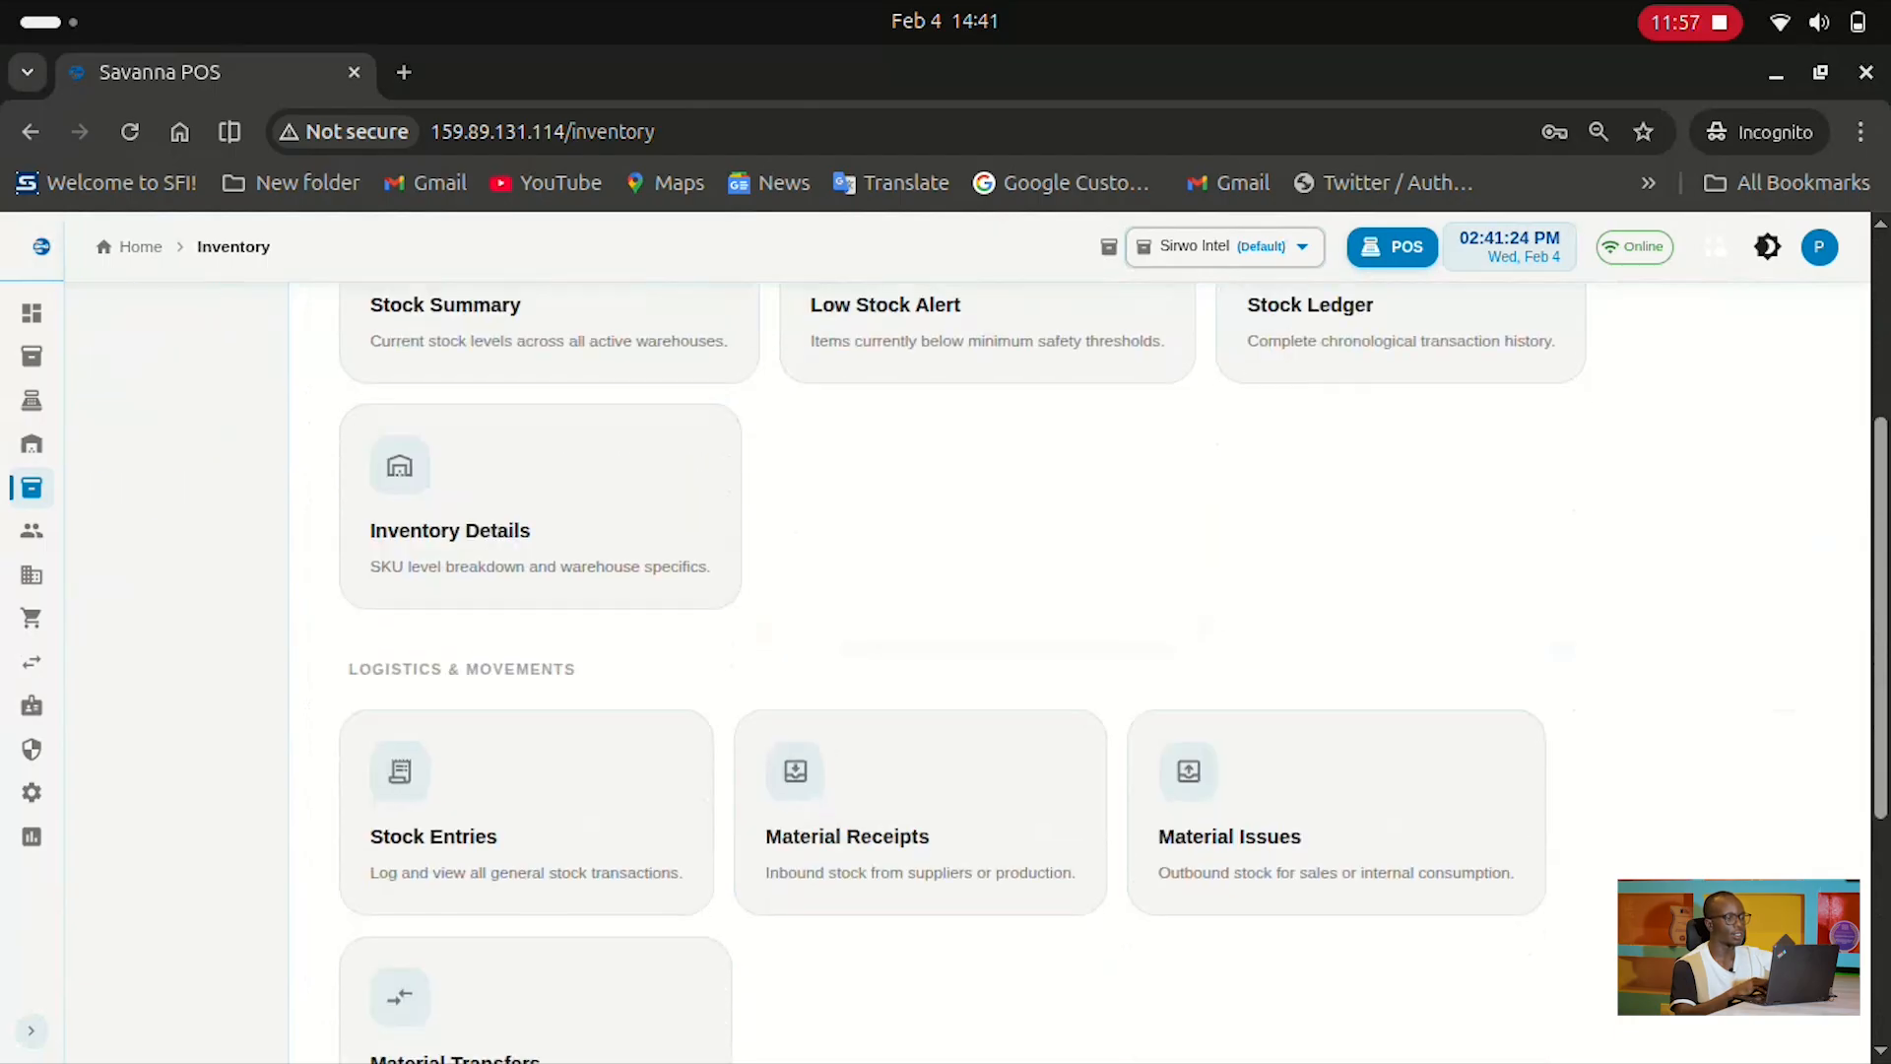
{"action": "scroll", "coordinate": [921, 690], "scroll_direction": "down", "scroll_amount": 2}
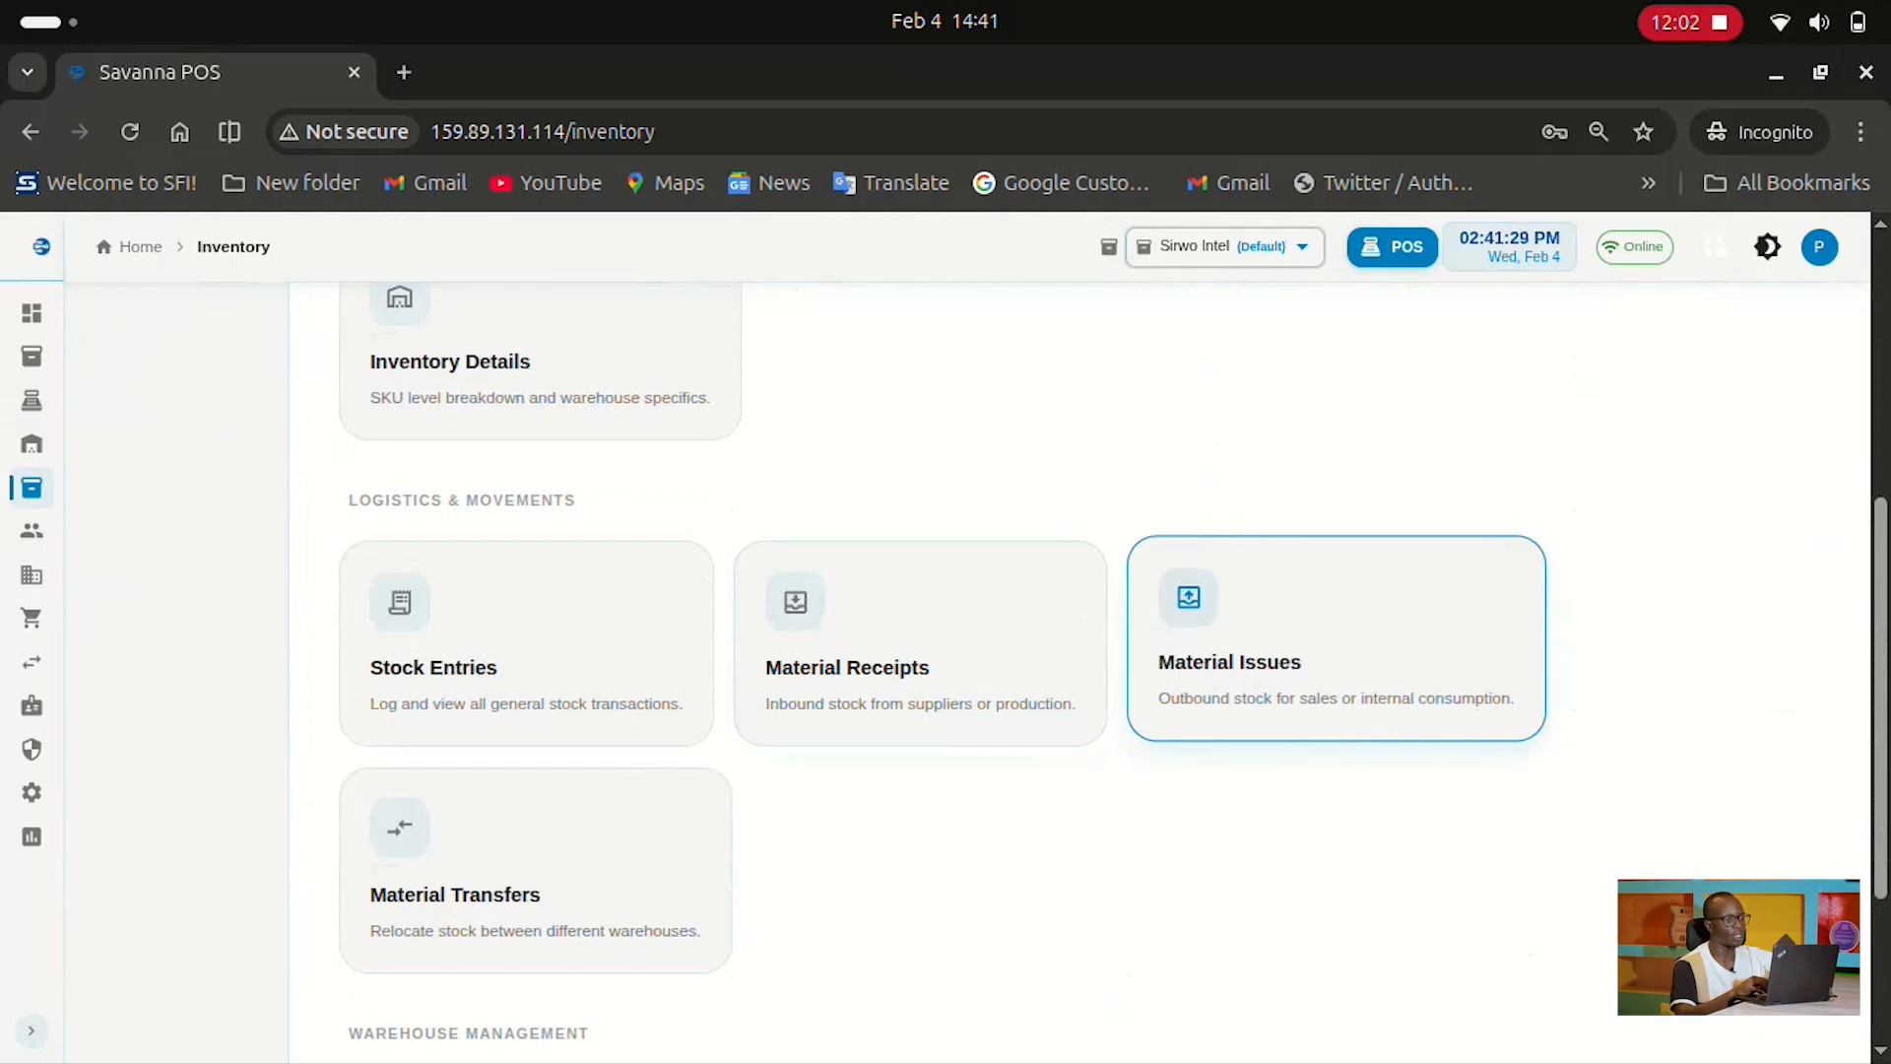
{"action": "scroll", "coordinate": [1336, 640], "scroll_direction": "down", "scroll_amount": 3}
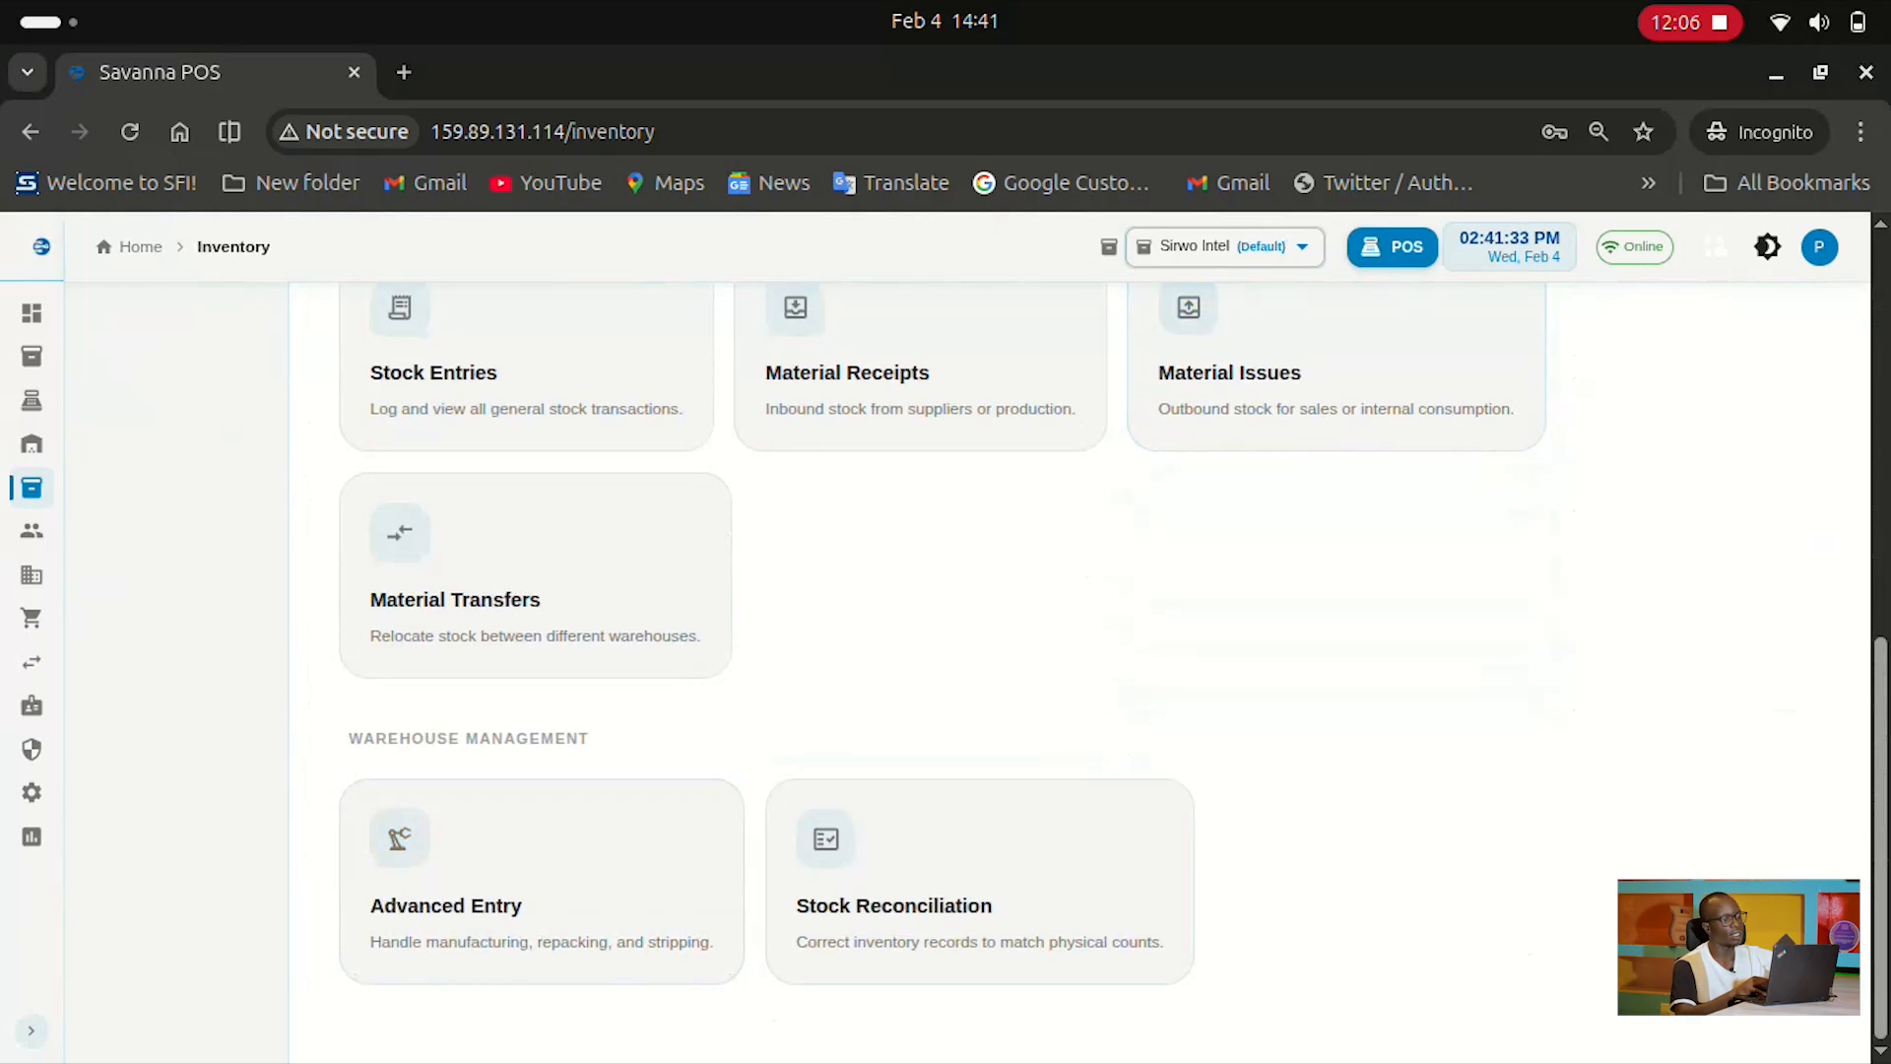
{"action": "scroll", "coordinate": [966, 640], "scroll_direction": "up", "scroll_amount": 9}
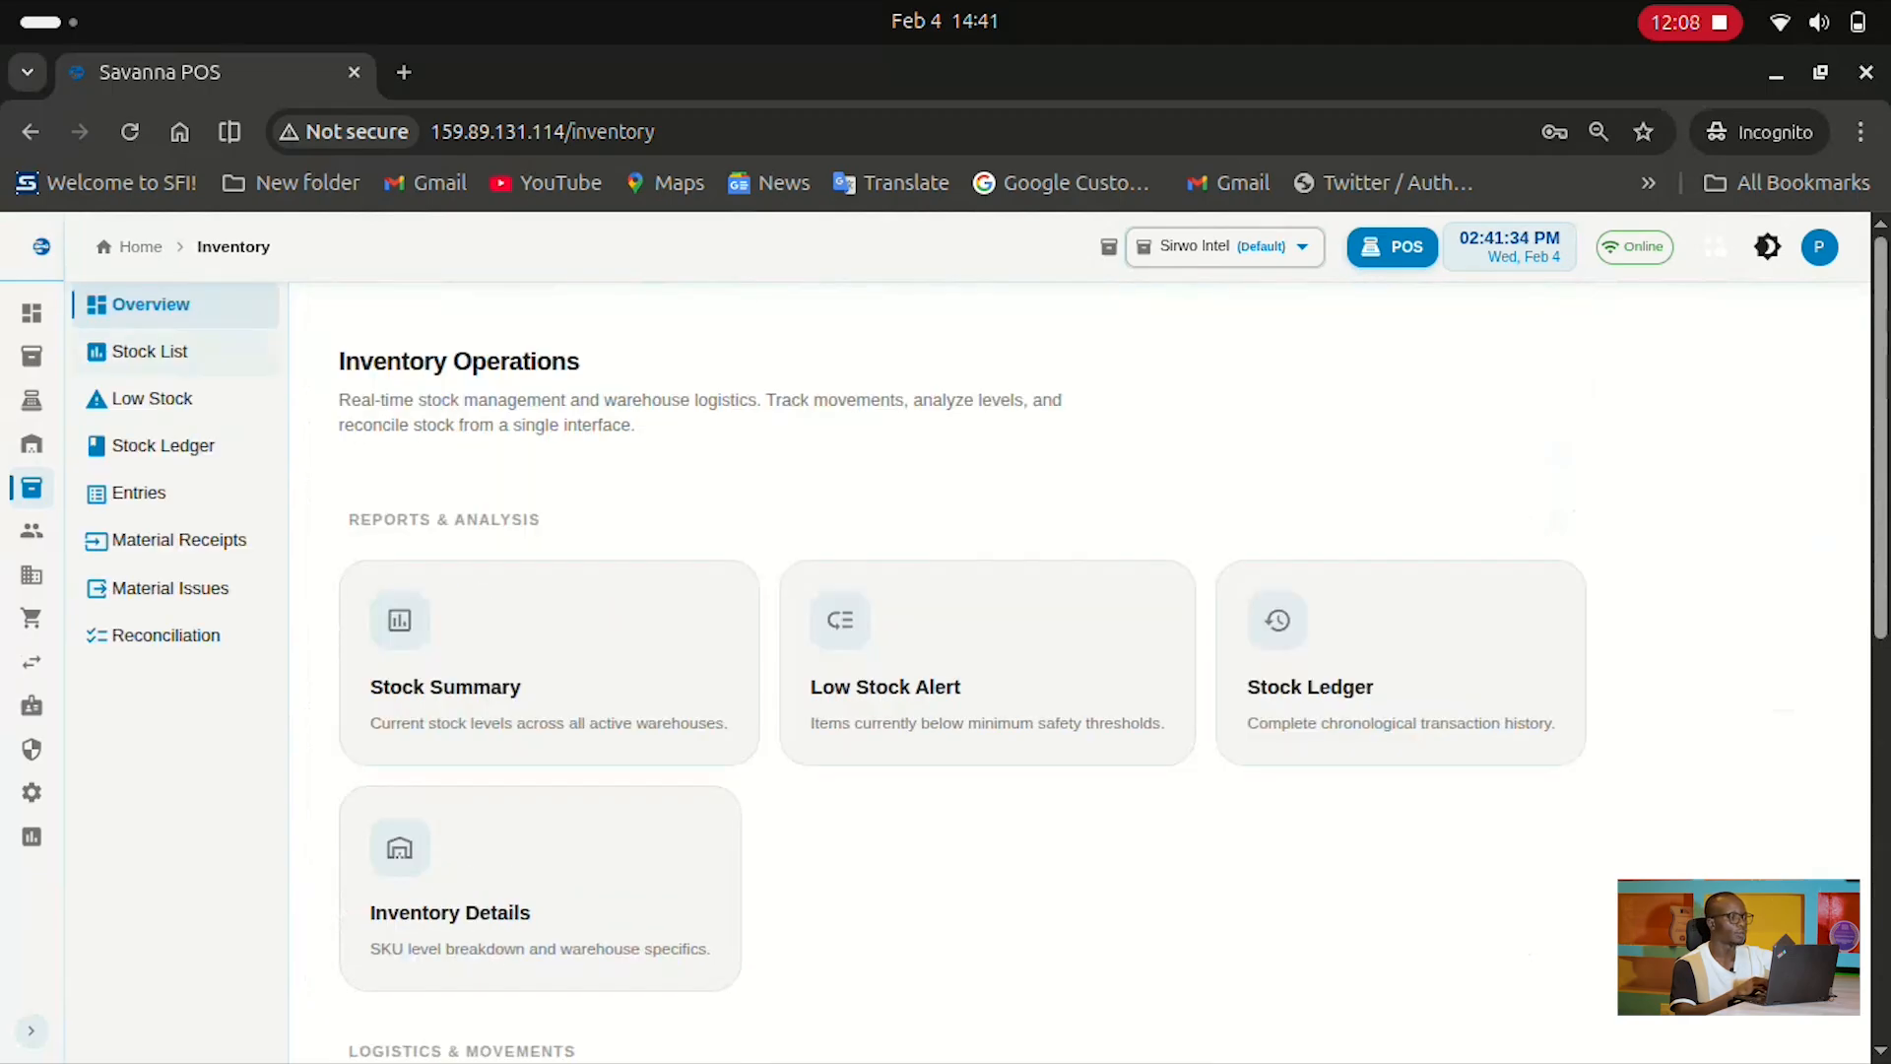
Open the Stock List summary of current stock levels
{"action": "left_click", "coordinate": [1090, 604]}
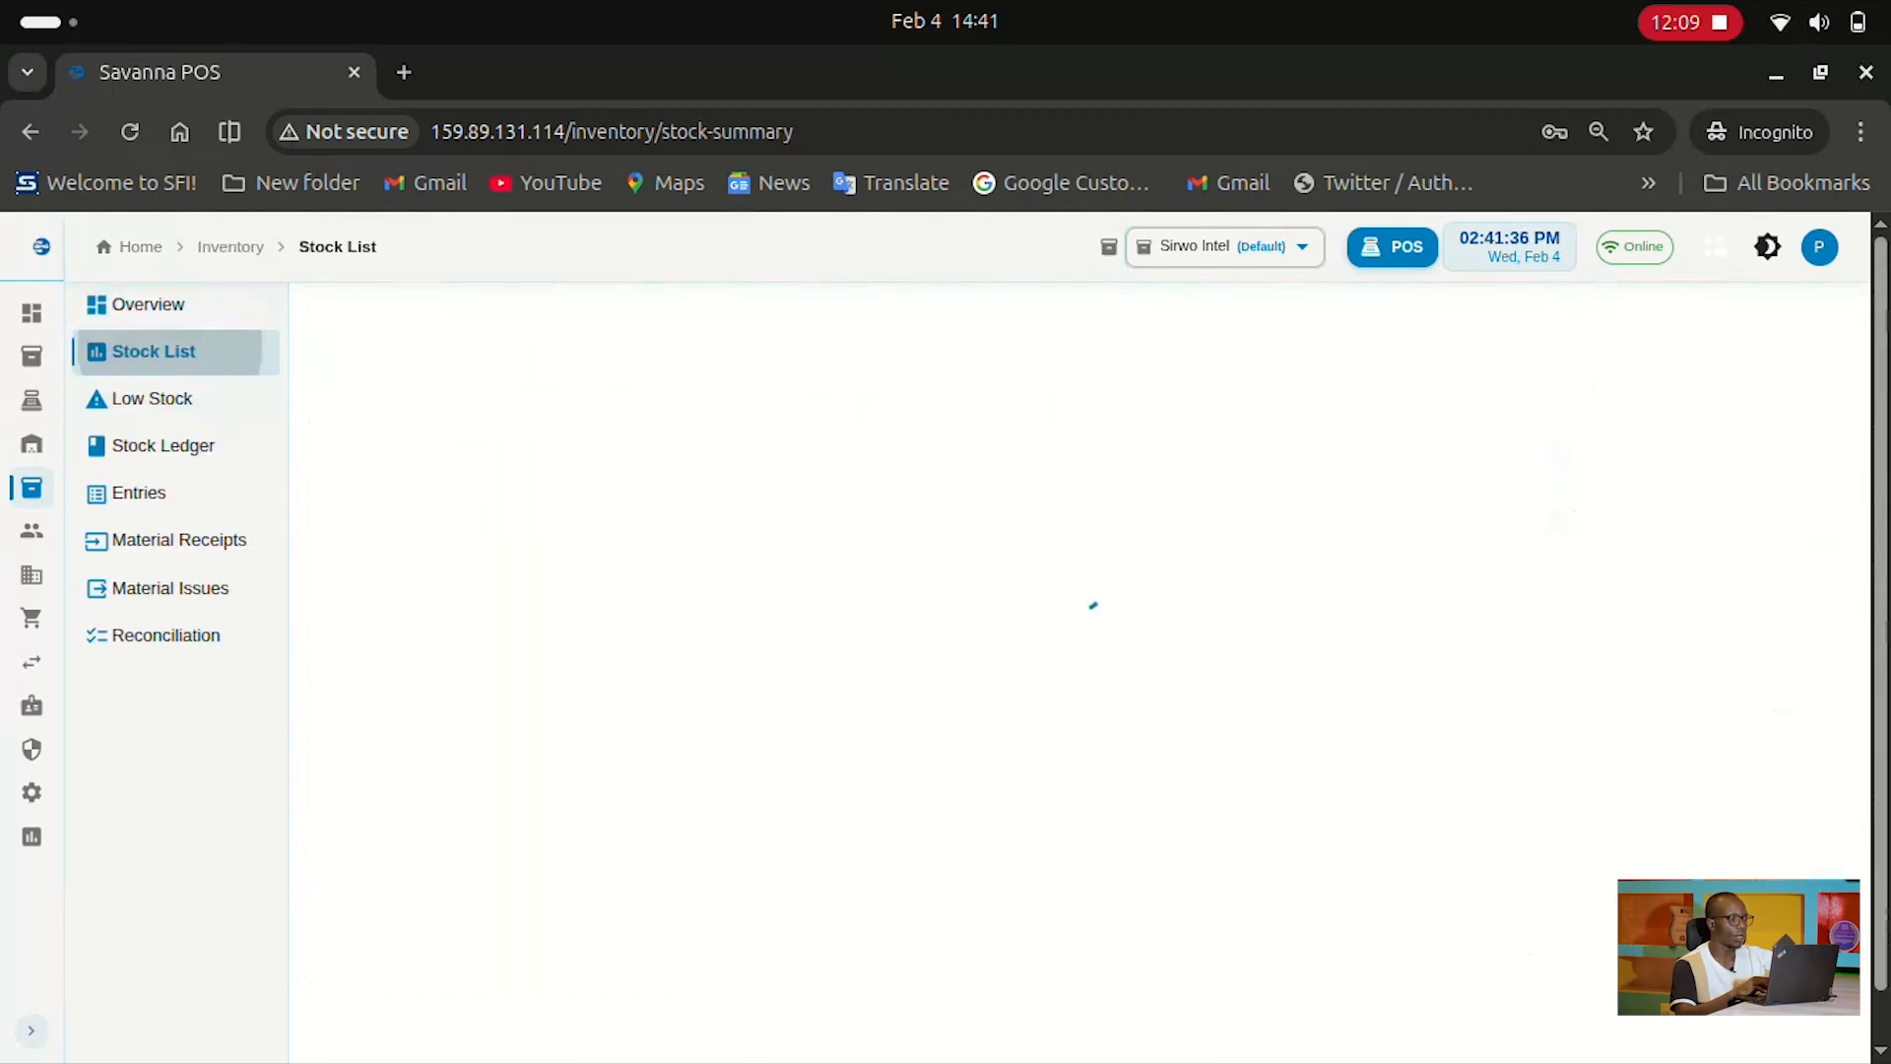
{"action": "scroll", "coordinate": [1083, 630], "scroll_direction": "down", "scroll_amount": 1}
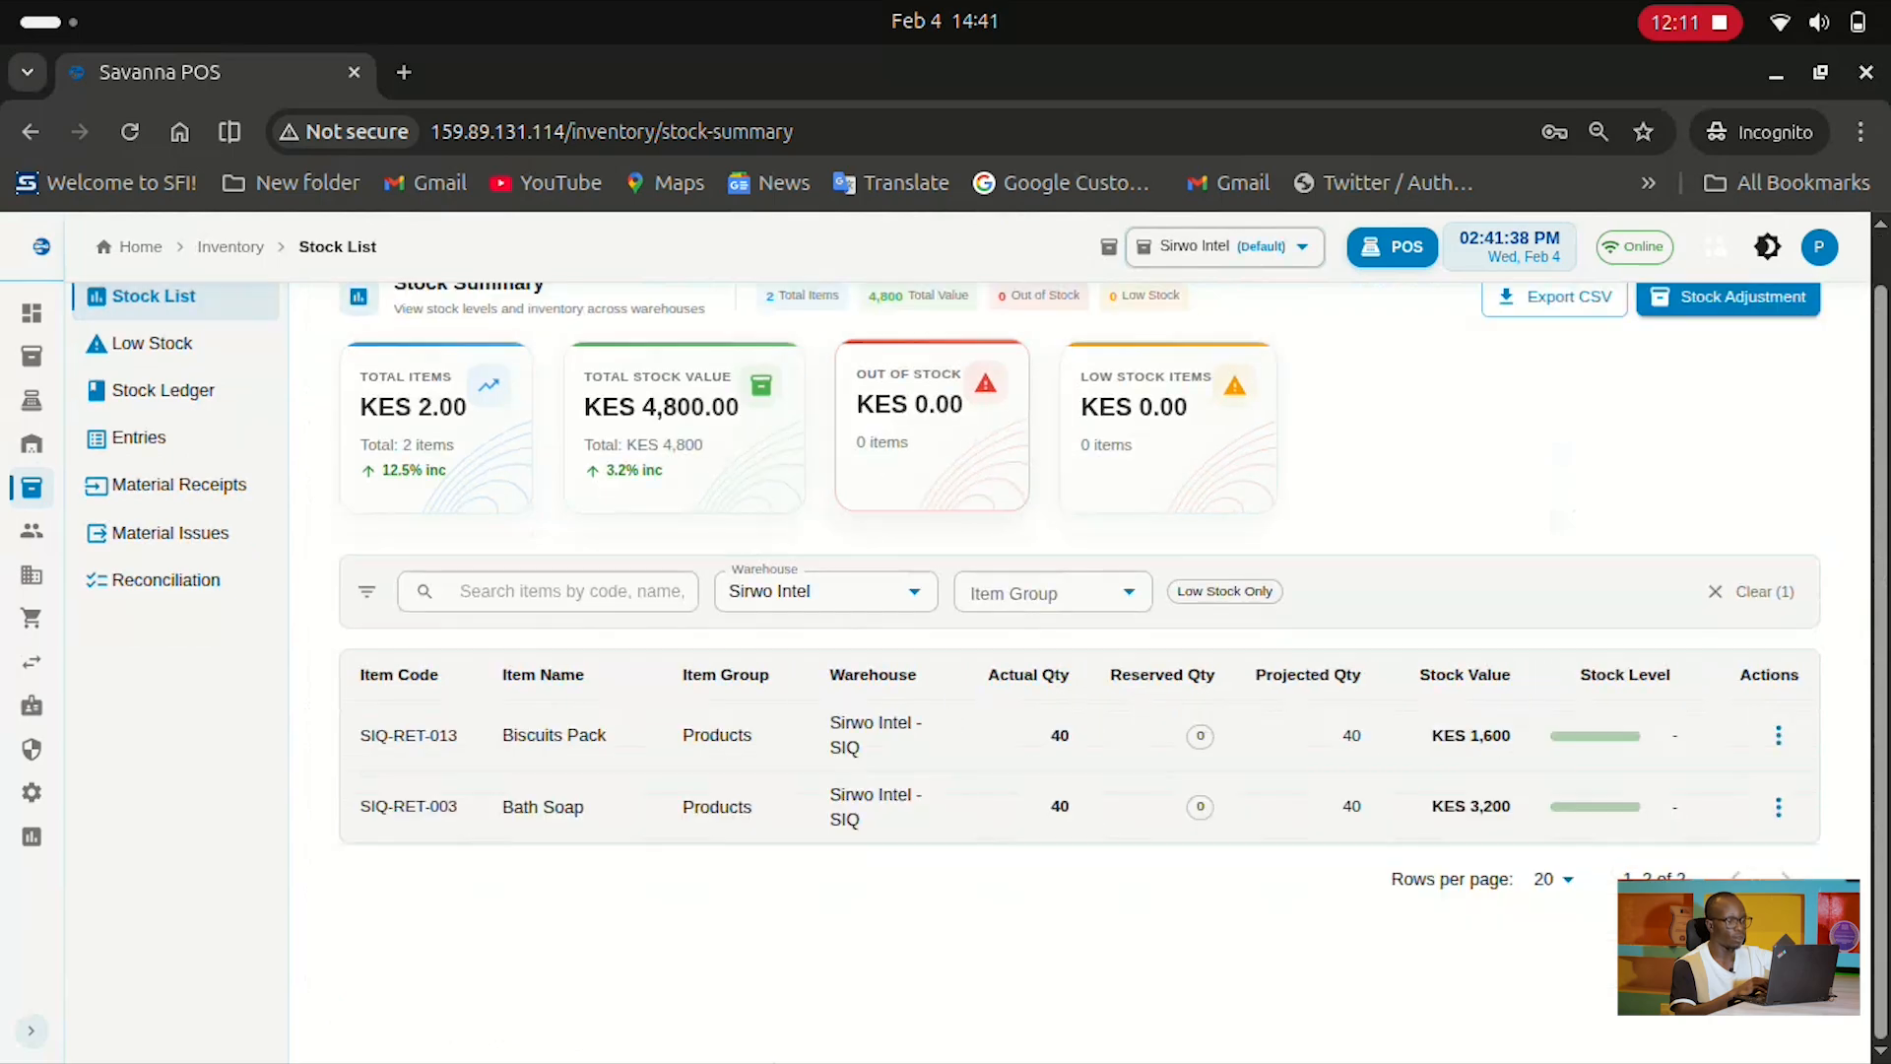
{"action": "scroll", "coordinate": [1084, 808], "scroll_direction": "up", "scroll_amount": 1}
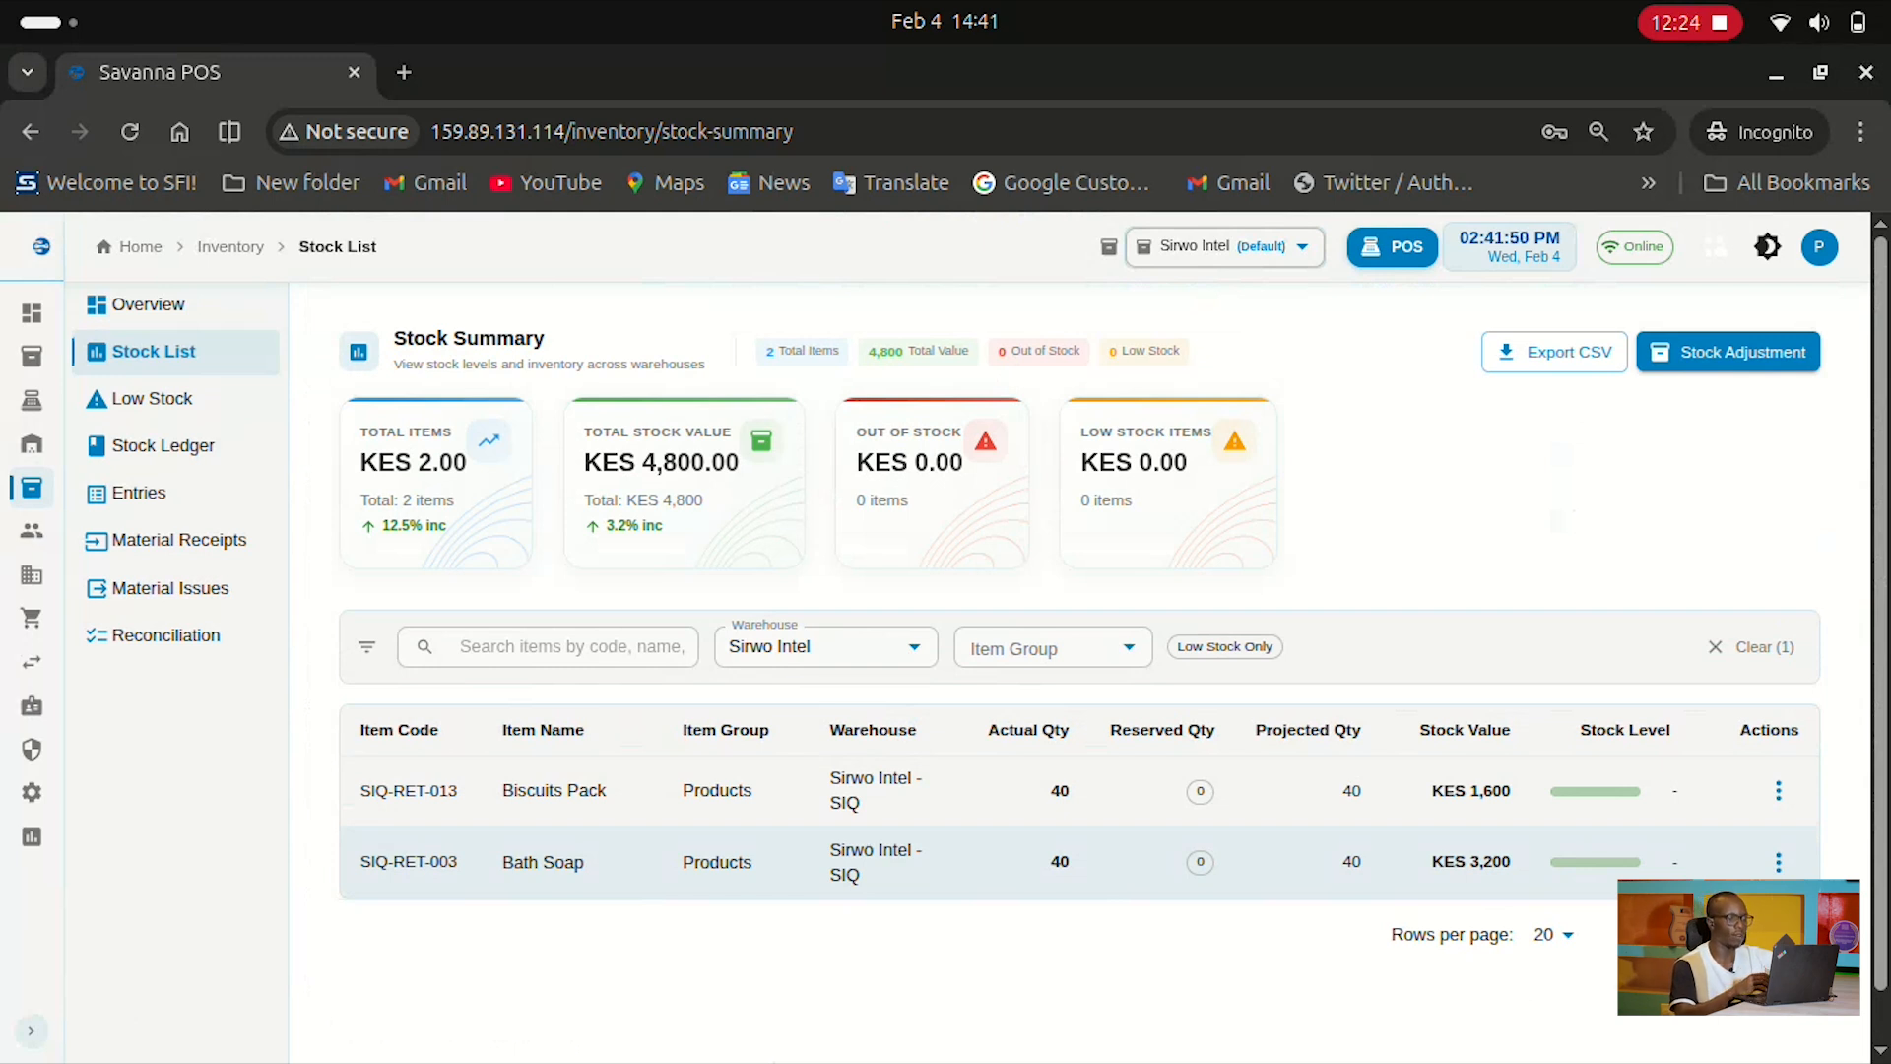
Highlight the KES 4,800.00 total value and KES 0.00 out-of-stock and low-stock figures, then open Low Stock
{"action": "left_click_drag", "start_coordinate": [584, 461], "coordinate": [741, 461]}
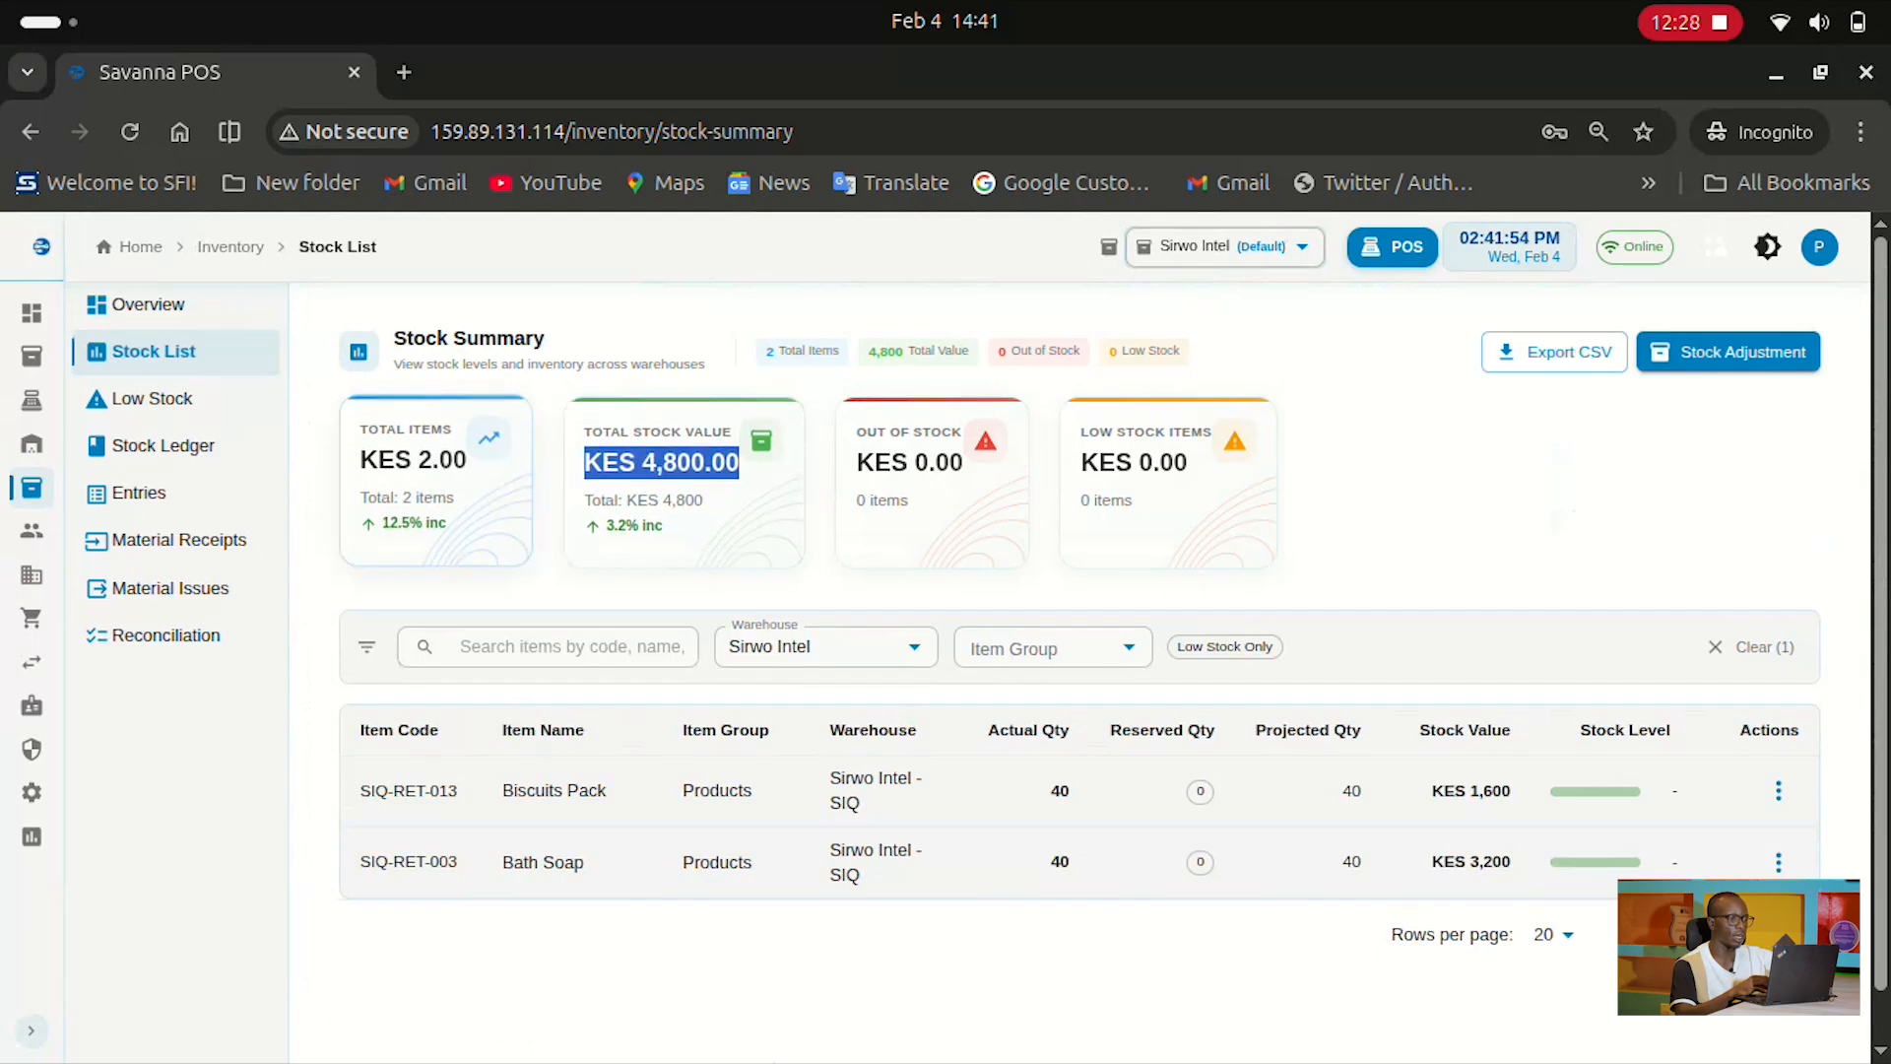
{"action": "left_click_drag", "start_coordinate": [858, 460], "coordinate": [966, 460]}
{"action": "left_click", "coordinate": [1082, 460]}
{"action": "left_click_drag", "start_coordinate": [1081, 460], "coordinate": [1188, 460]}
{"action": "left_click", "coordinate": [1188, 461]}
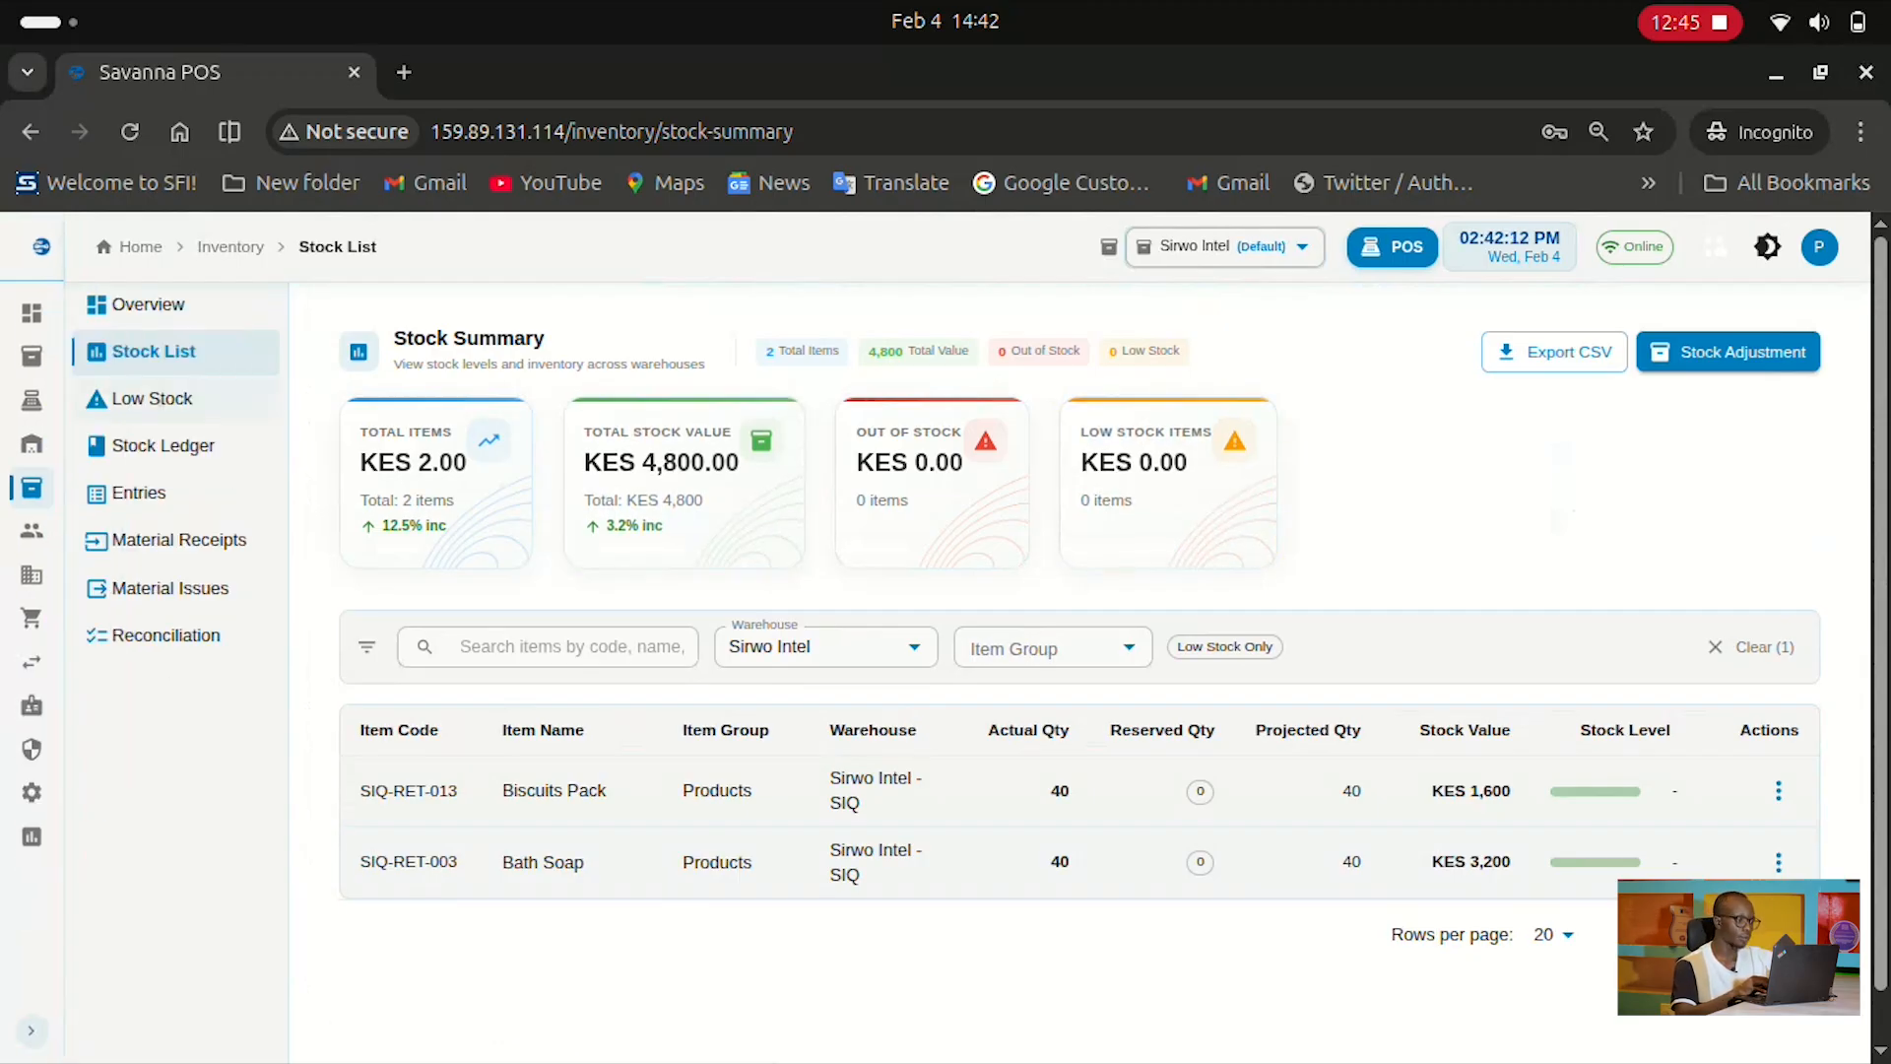
{"action": "left_click", "coordinate": [153, 398]}
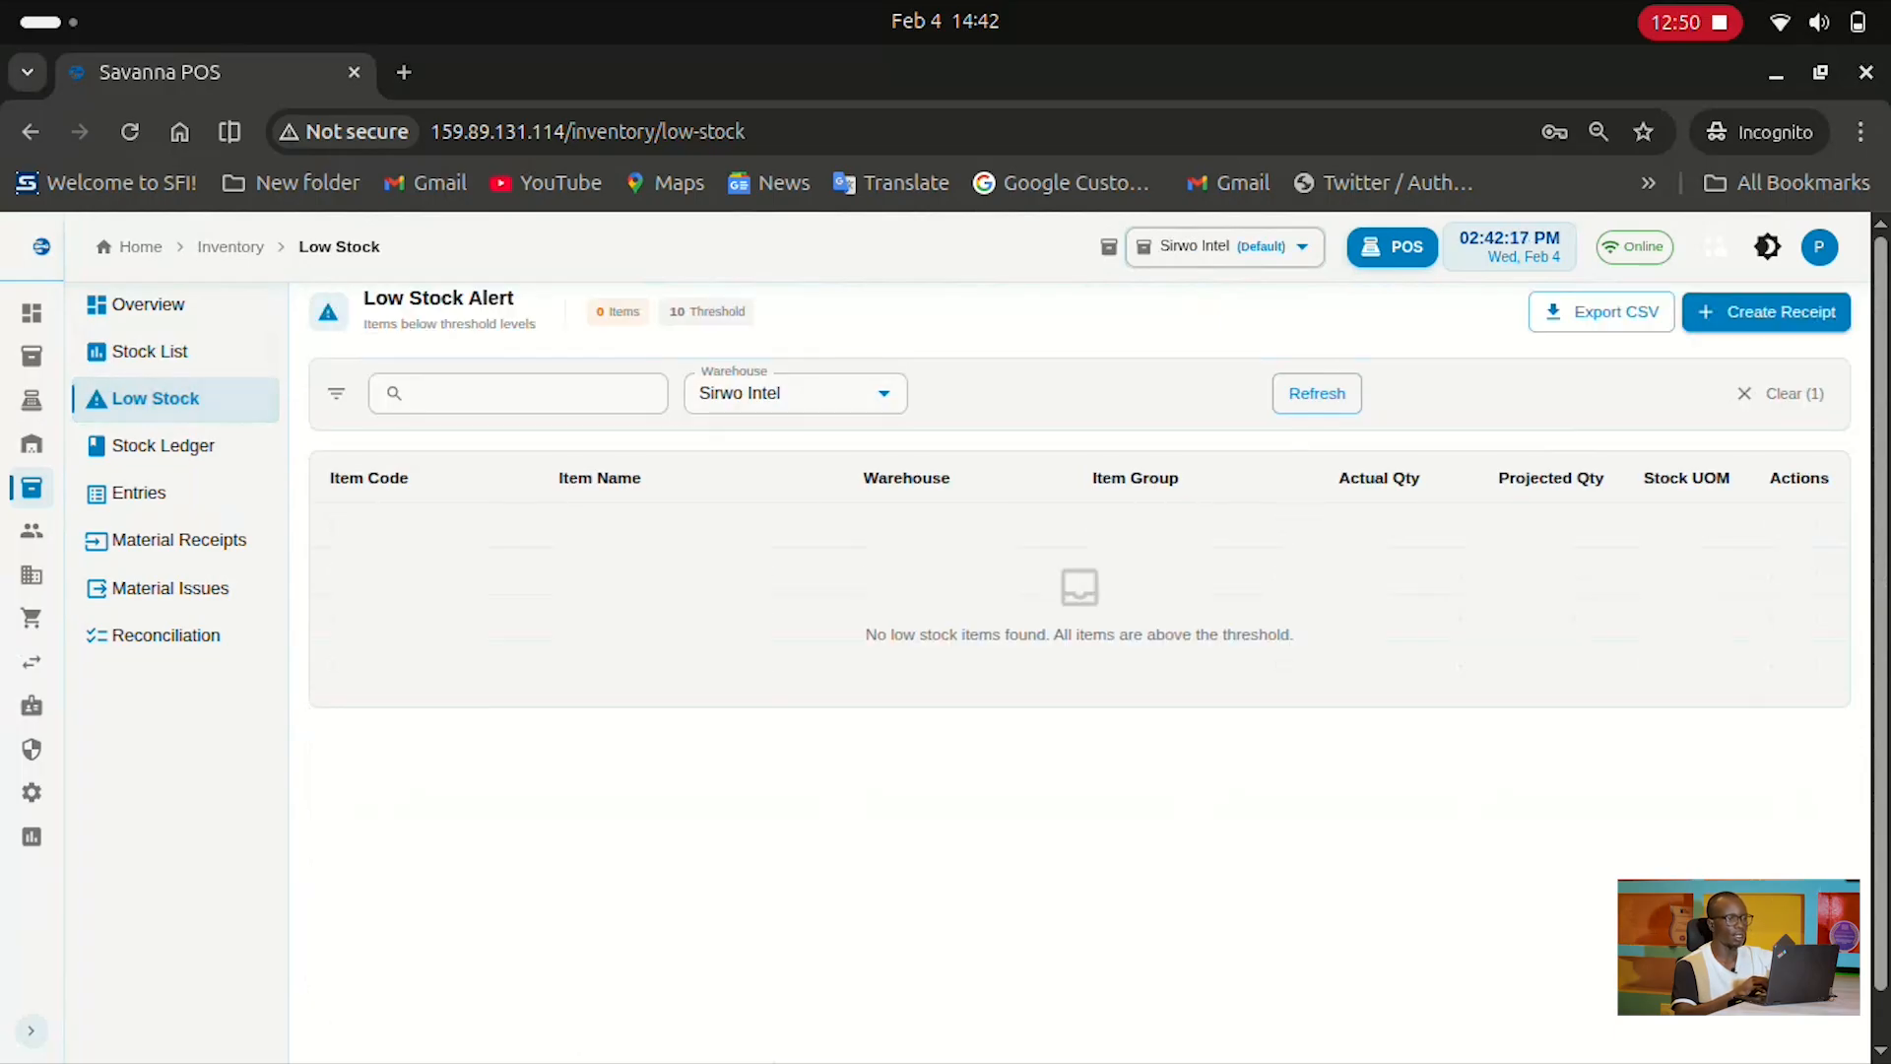
Note the 10-item low stock threshold, scan the Stock Ledger, then view entry MAT-STE-2026-00192
{"action": "left_click_drag", "start_coordinate": [668, 312], "coordinate": [746, 311]}
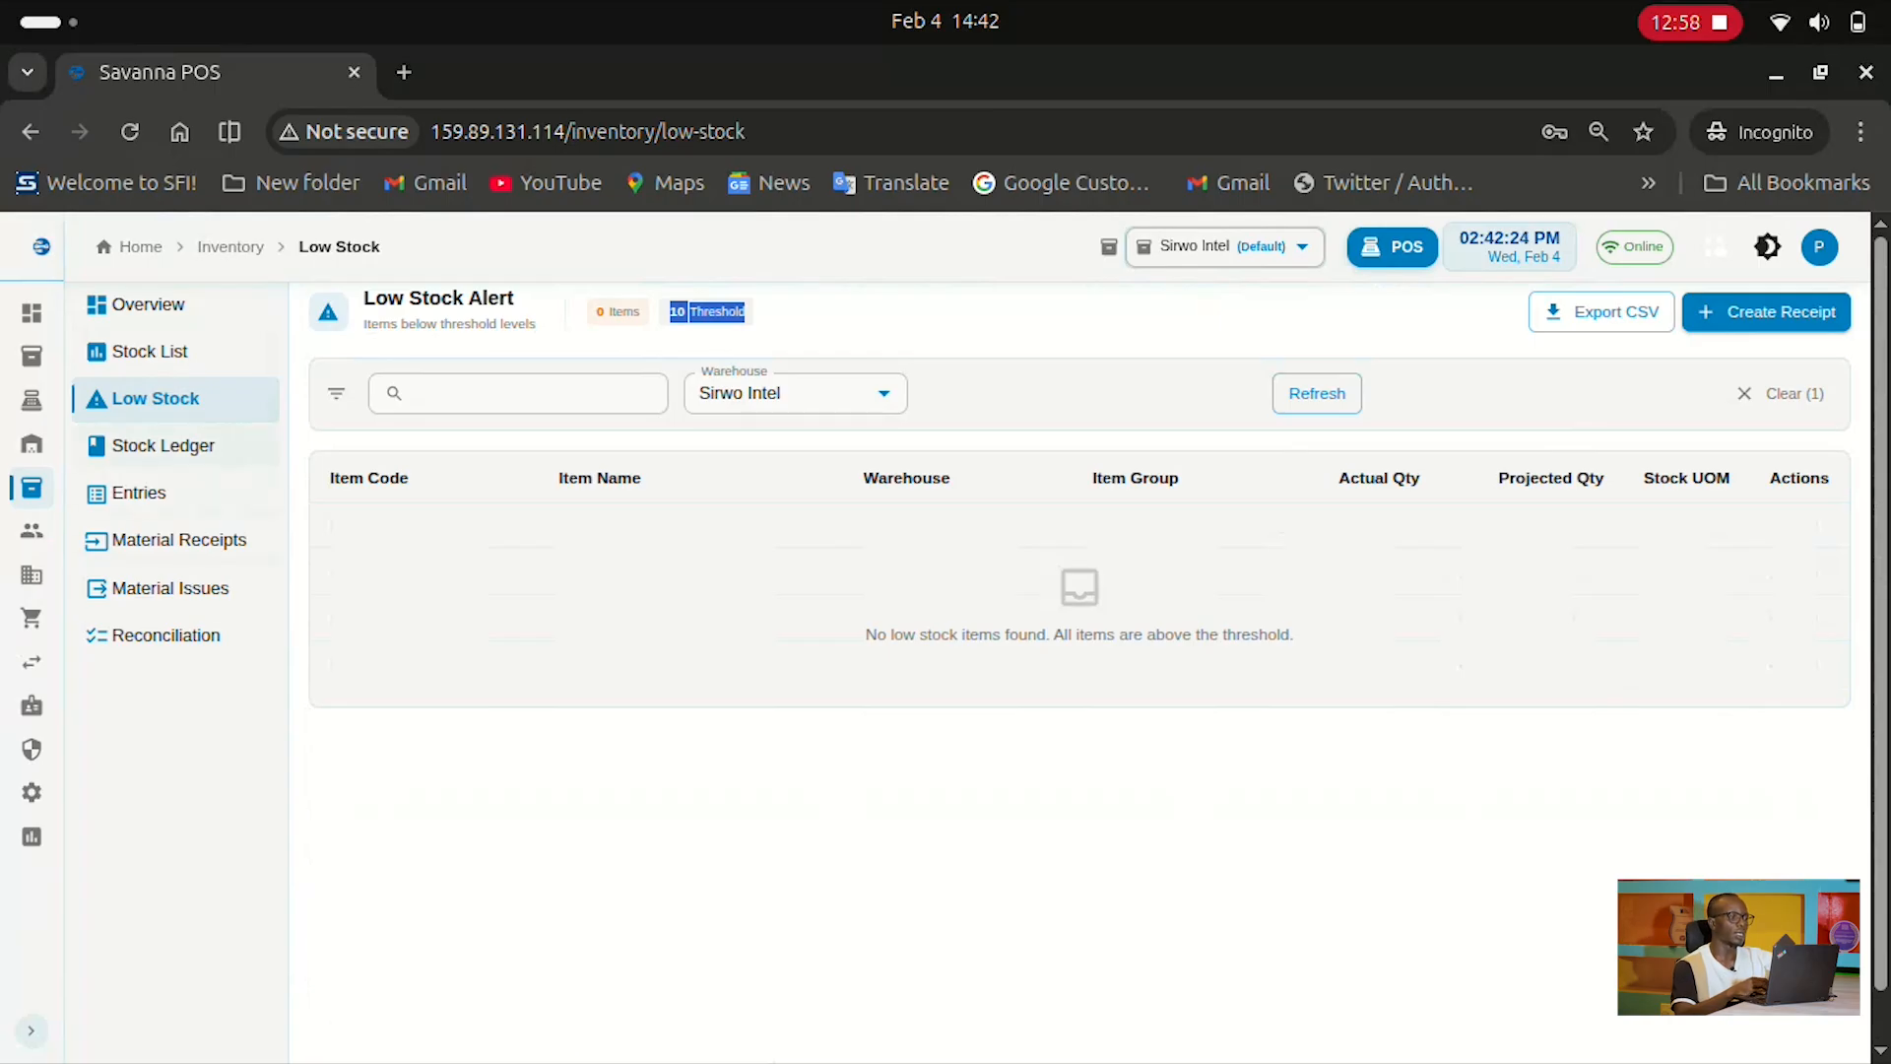
{"action": "left_click", "coordinate": [144, 447]}
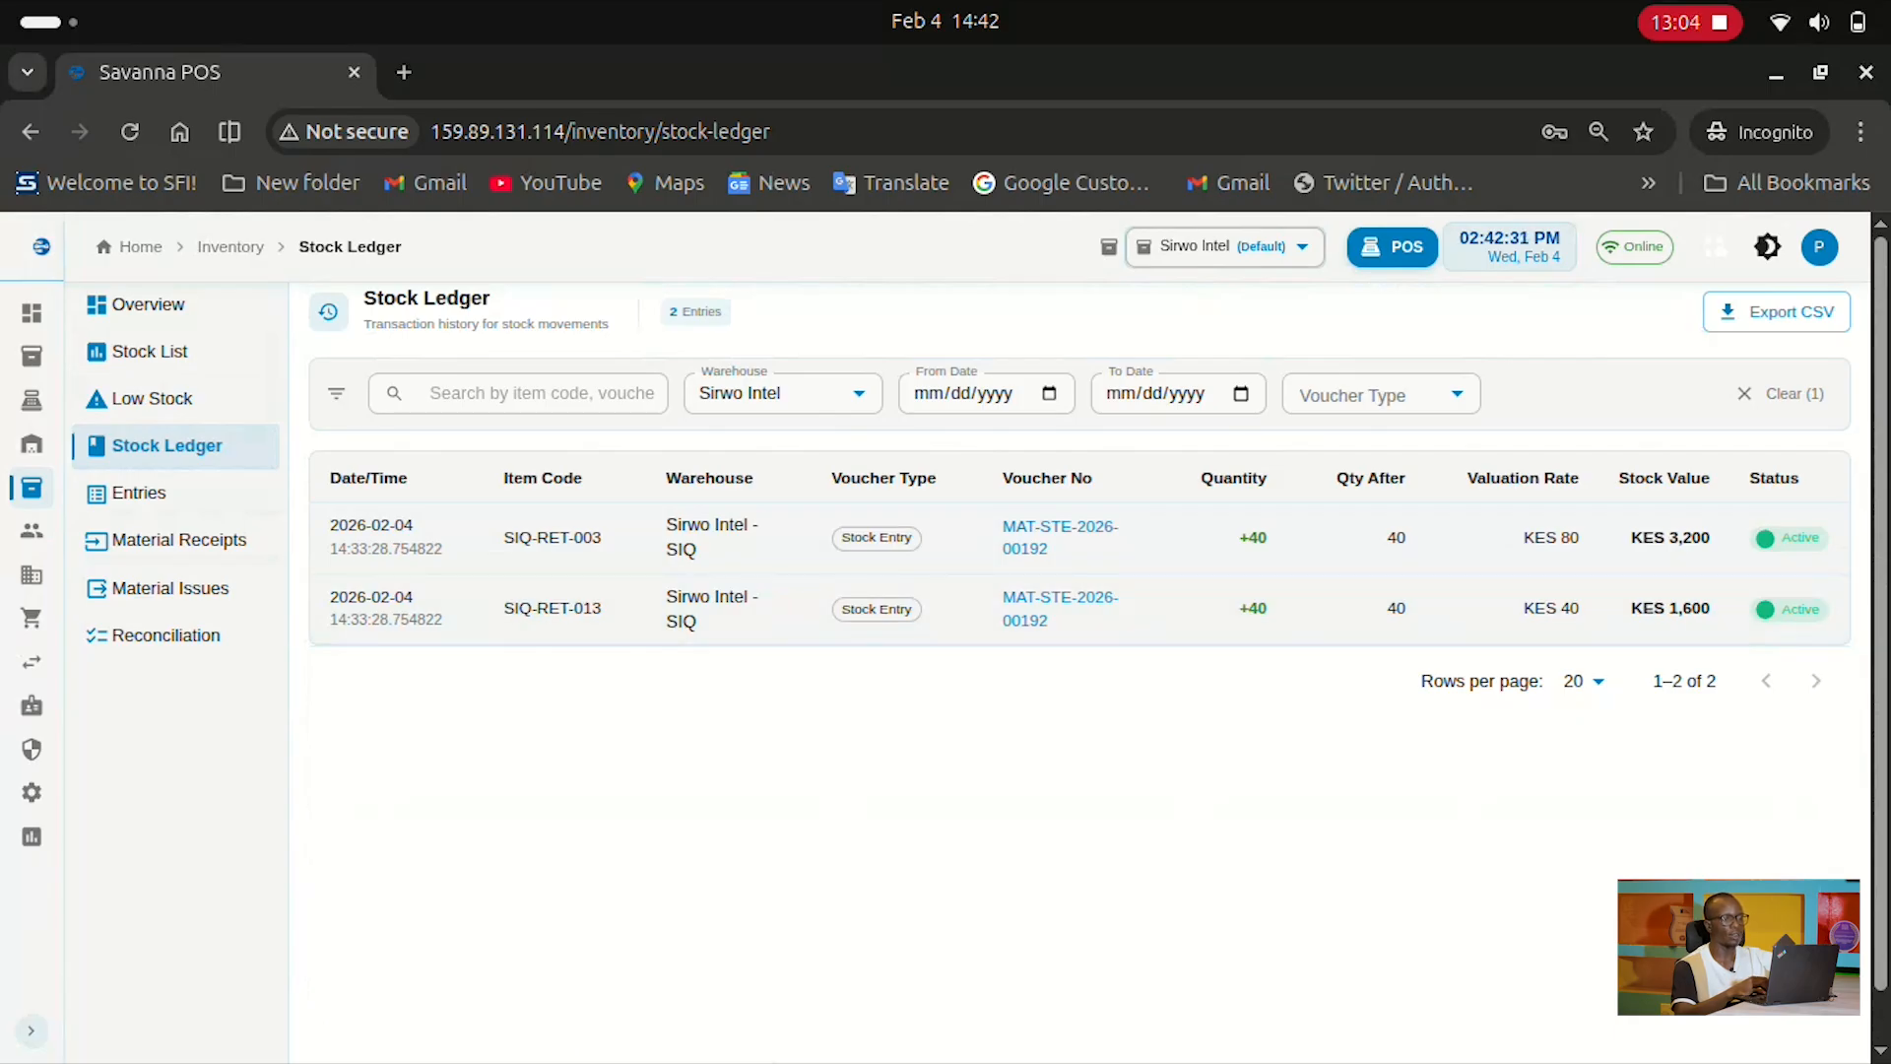
{"action": "scroll", "coordinate": [1080, 609], "scroll_direction": "down", "scroll_amount": 1}
{"action": "scroll", "coordinate": [1080, 609], "scroll_direction": "up", "scroll_amount": 1}
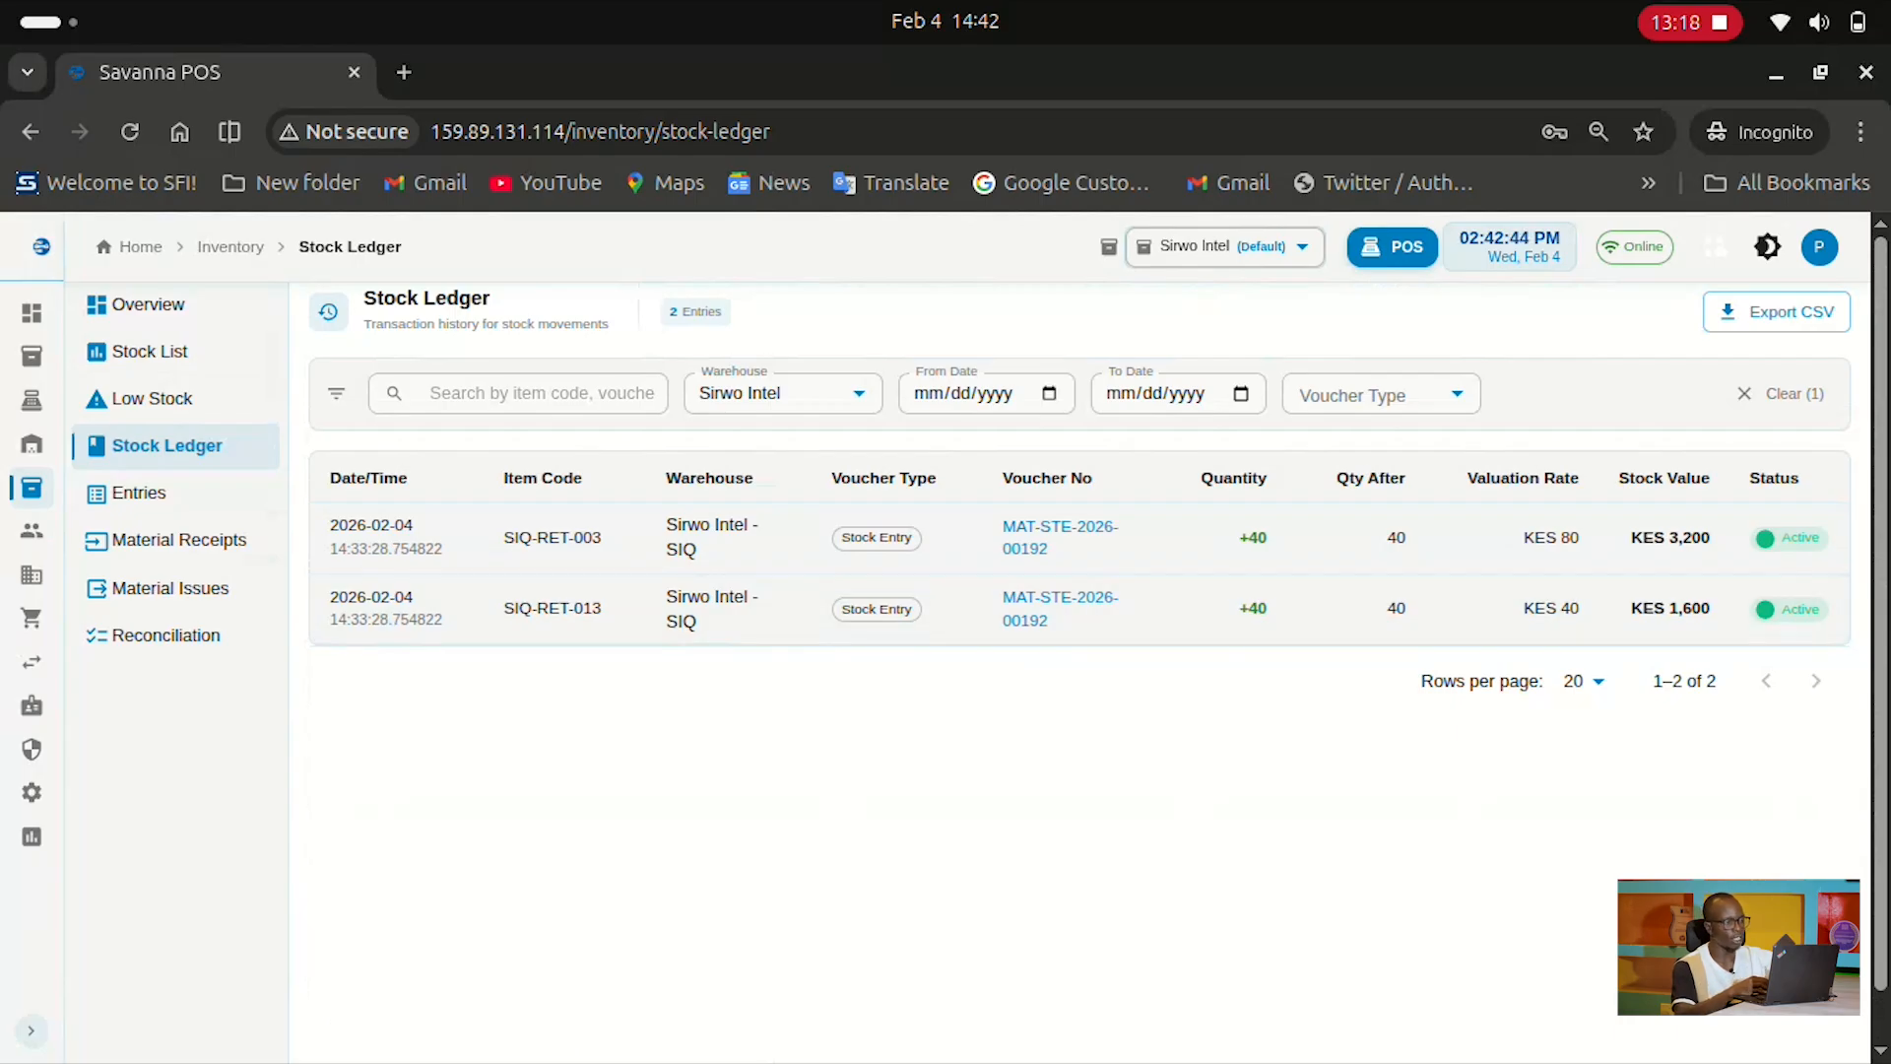
{"action": "left_click", "coordinate": [139, 493]}
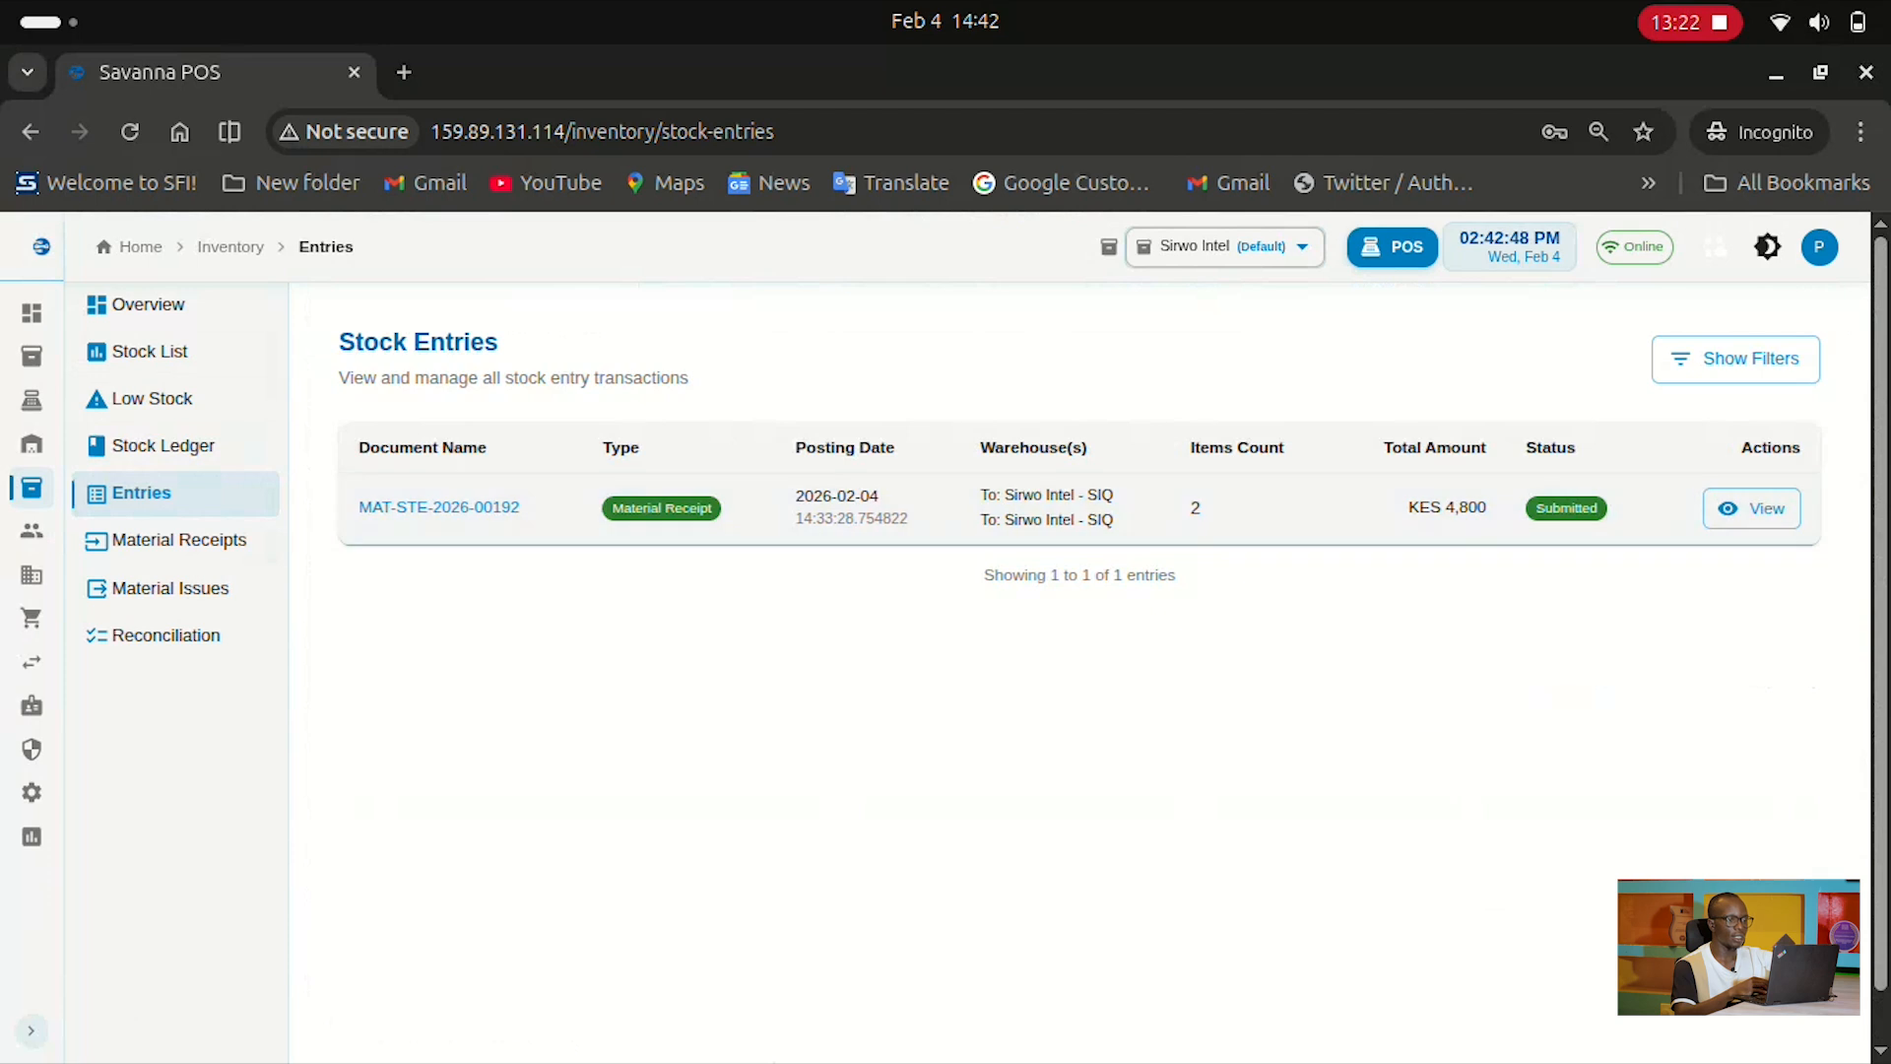
{"action": "left_click", "coordinate": [1751, 509]}
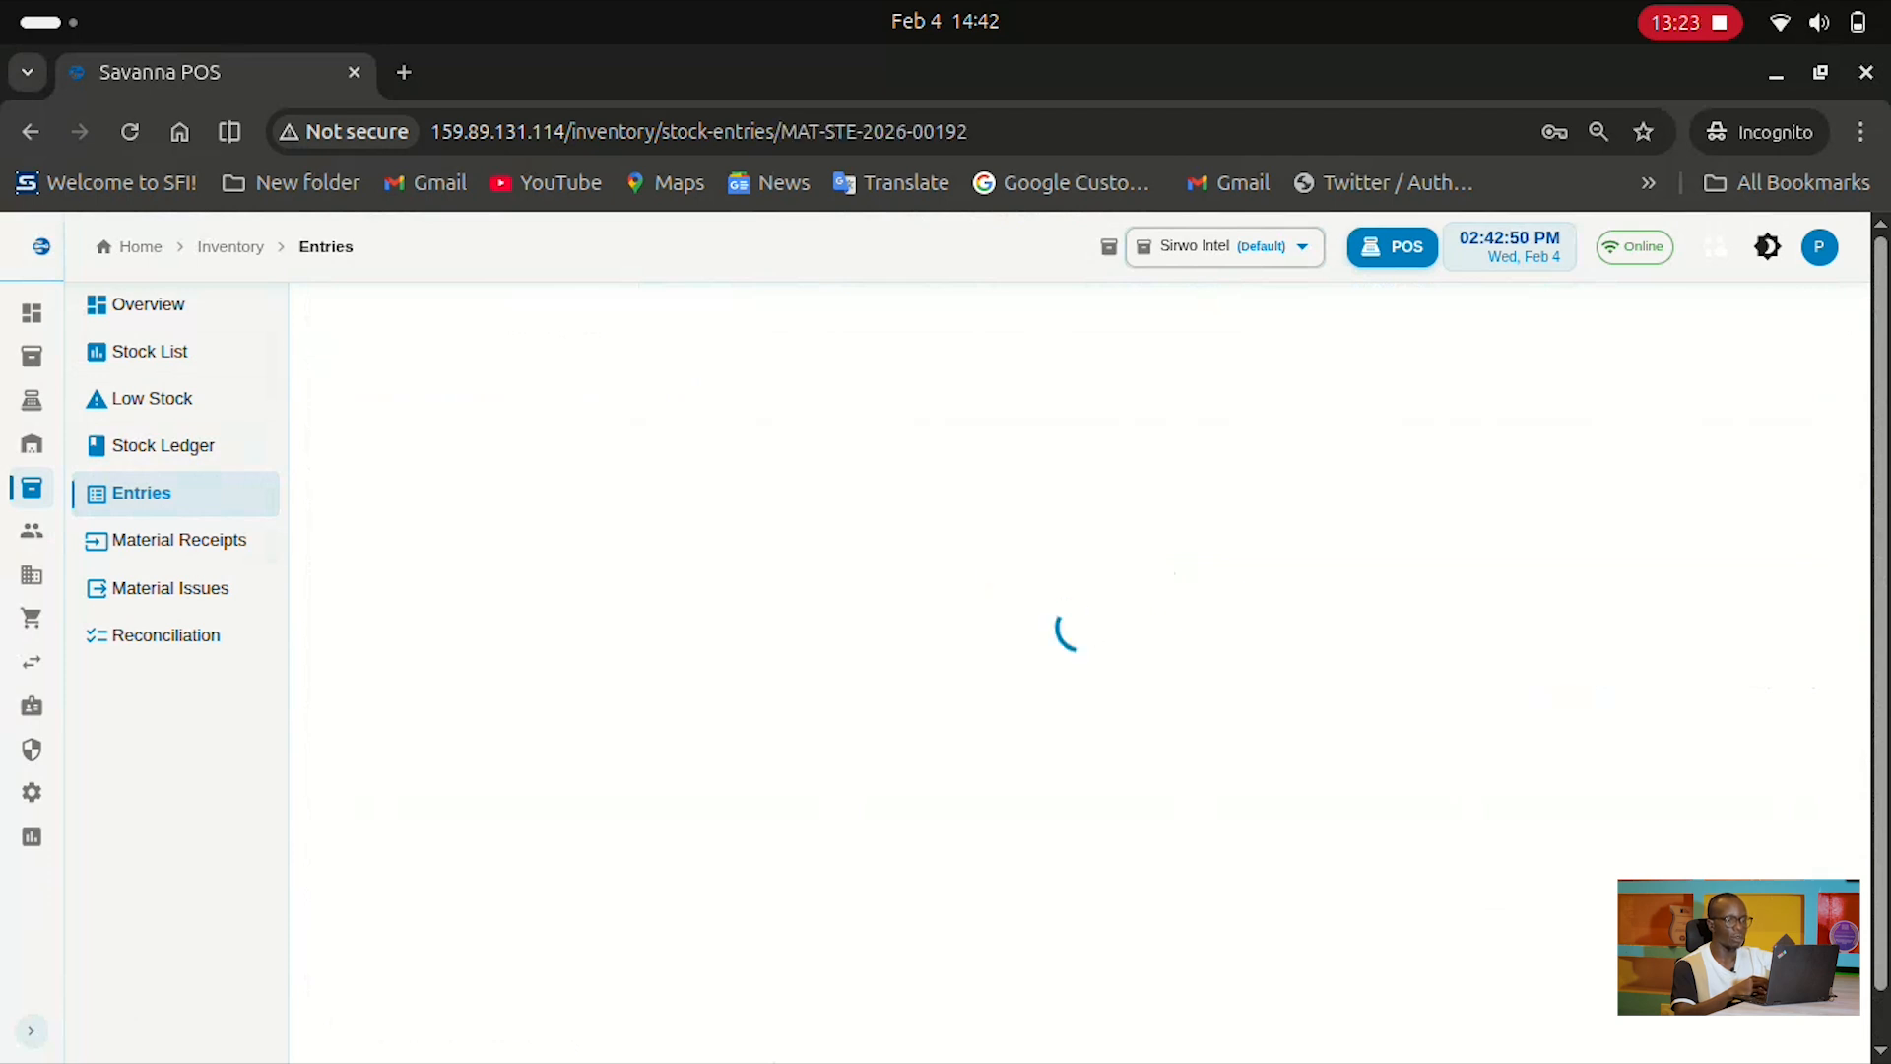
Return to stock entries, open Material Receipts, and view receipt MAT-STE-2026-00192
{"action": "scroll", "coordinate": [946, 630], "scroll_direction": "down", "scroll_amount": 1}
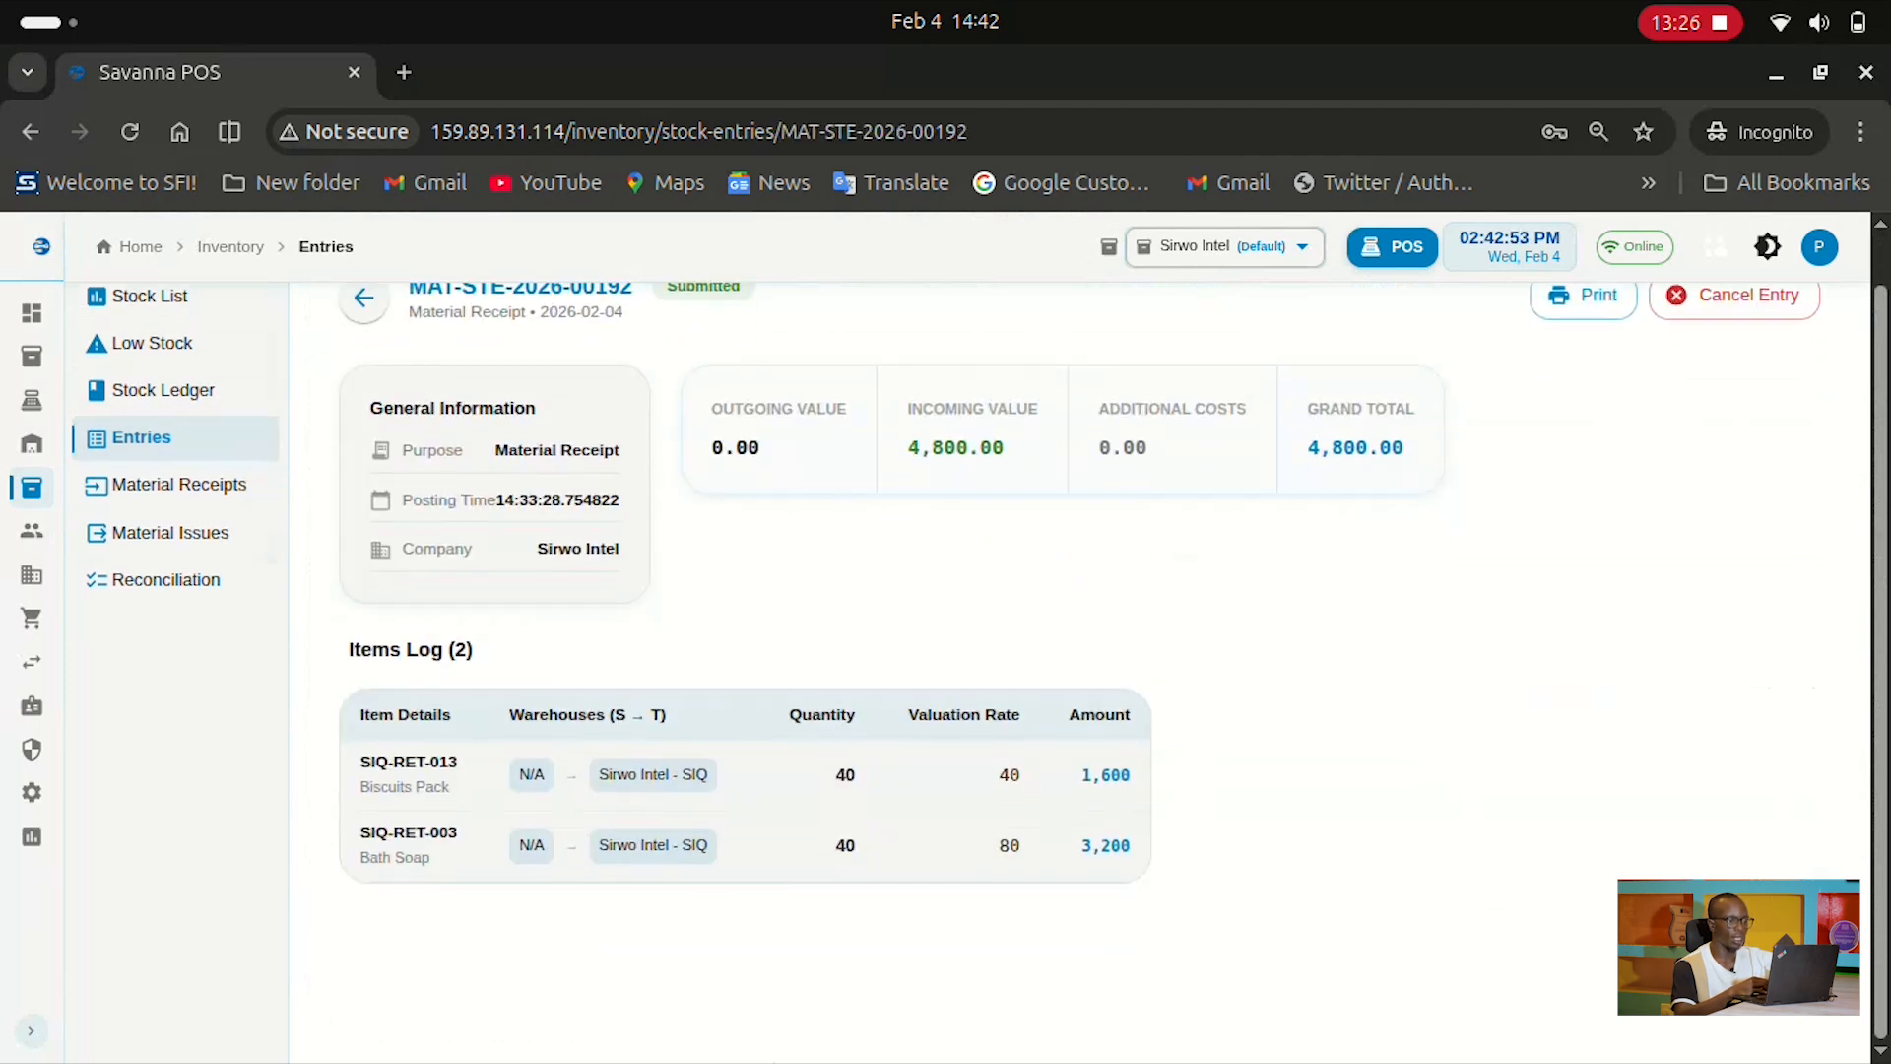
{"action": "scroll", "coordinate": [946, 631], "scroll_direction": "up", "scroll_amount": 1}
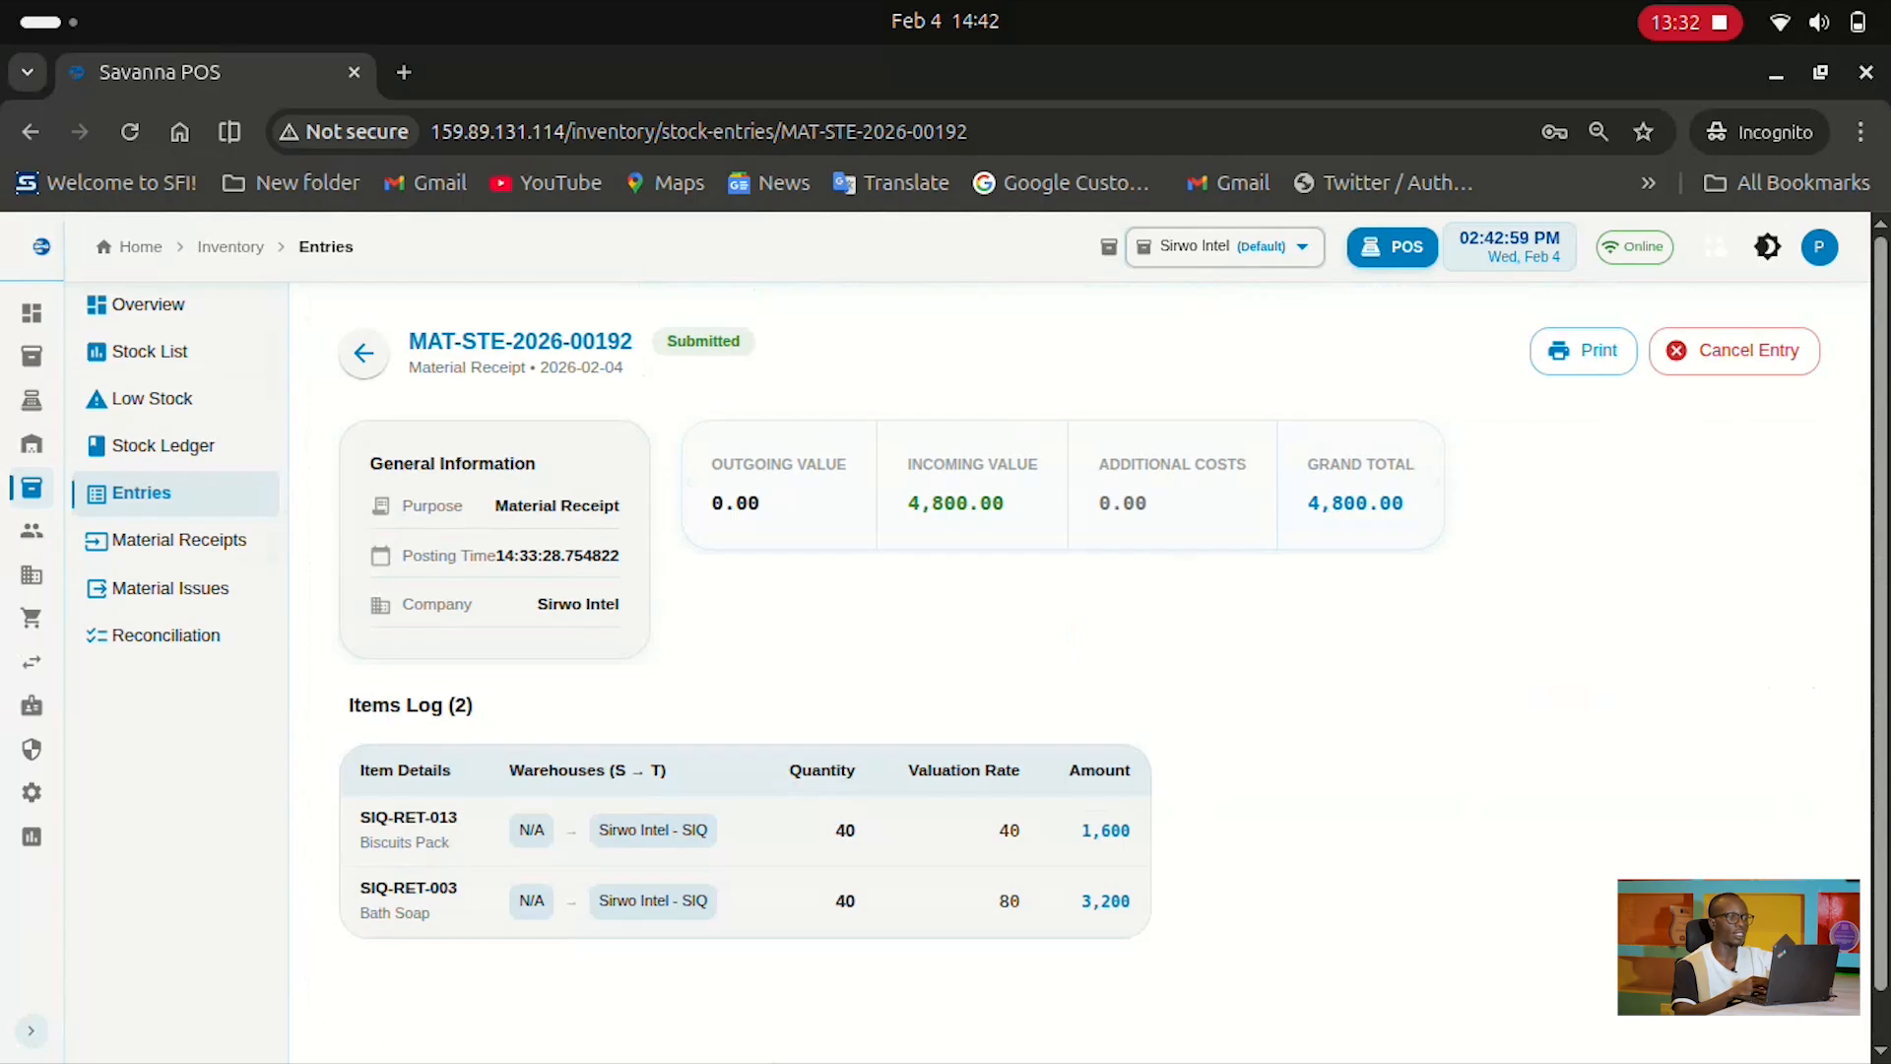
{"action": "left_click", "coordinate": [363, 352]}
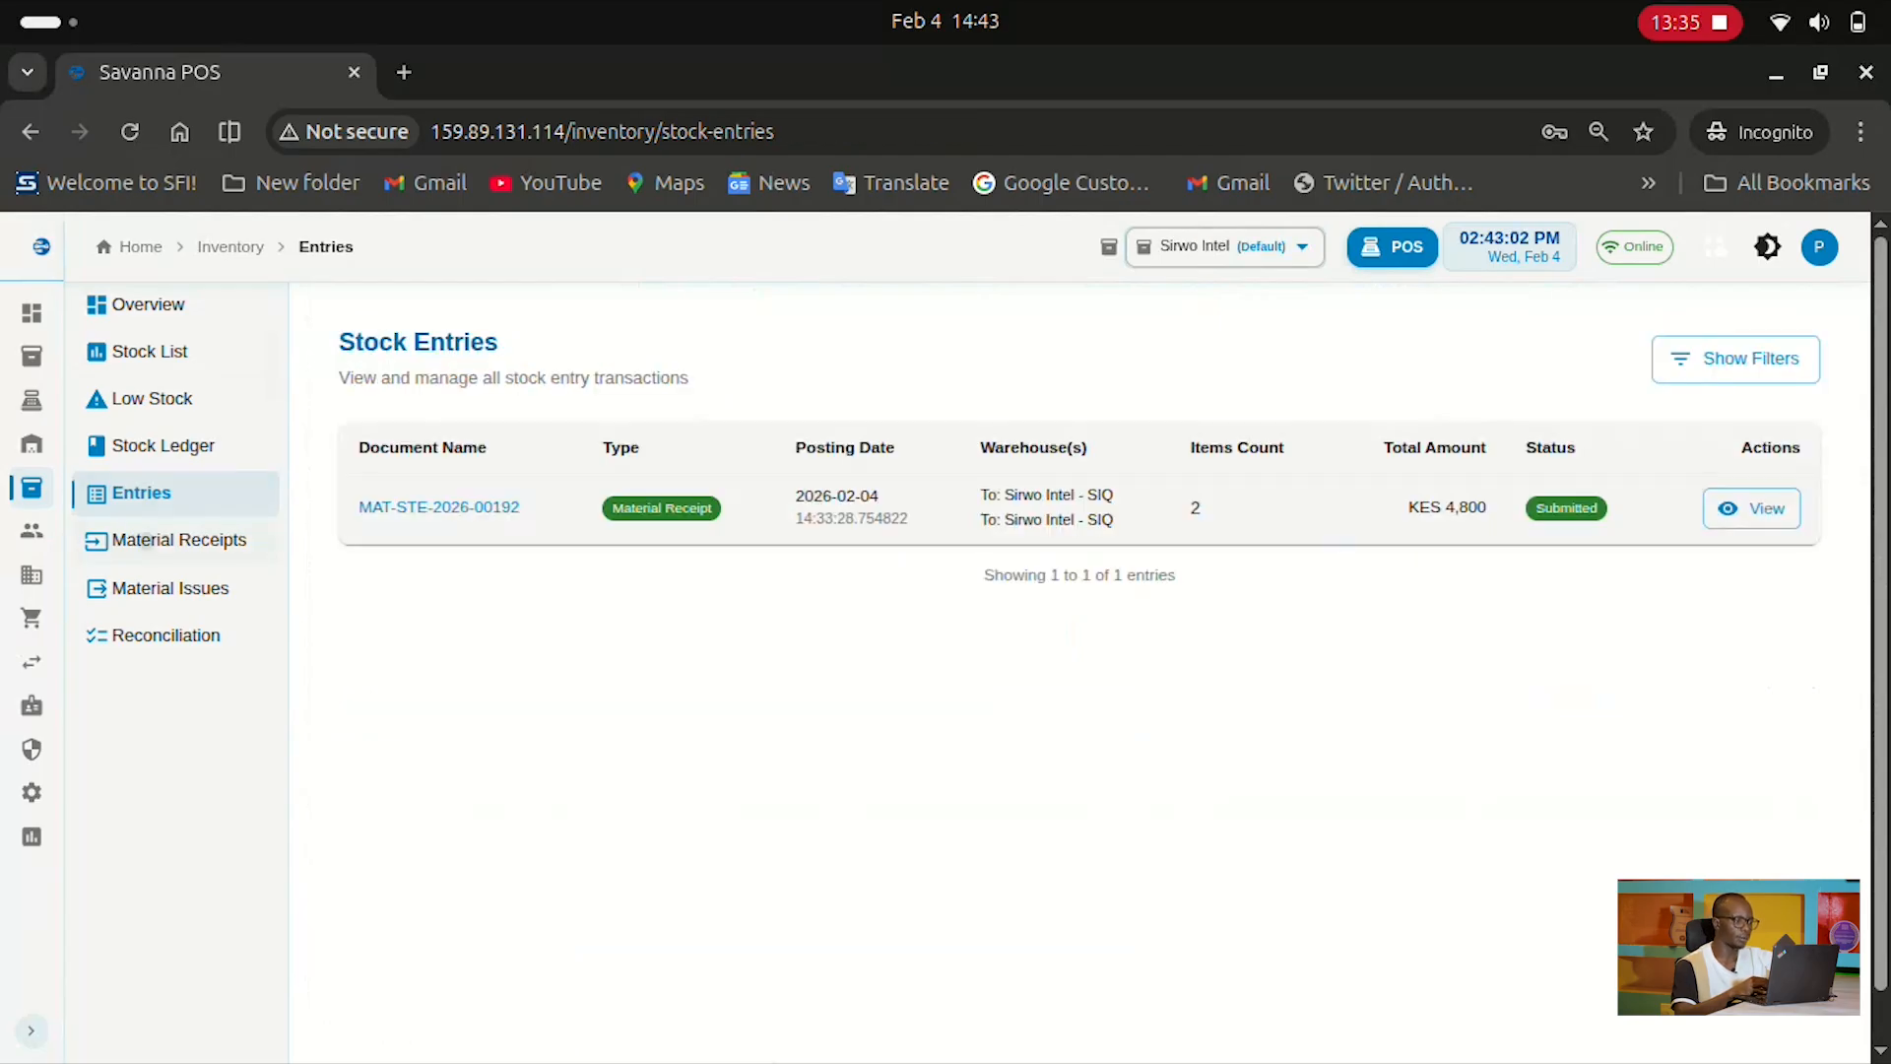
{"action": "left_click", "coordinate": [180, 540]}
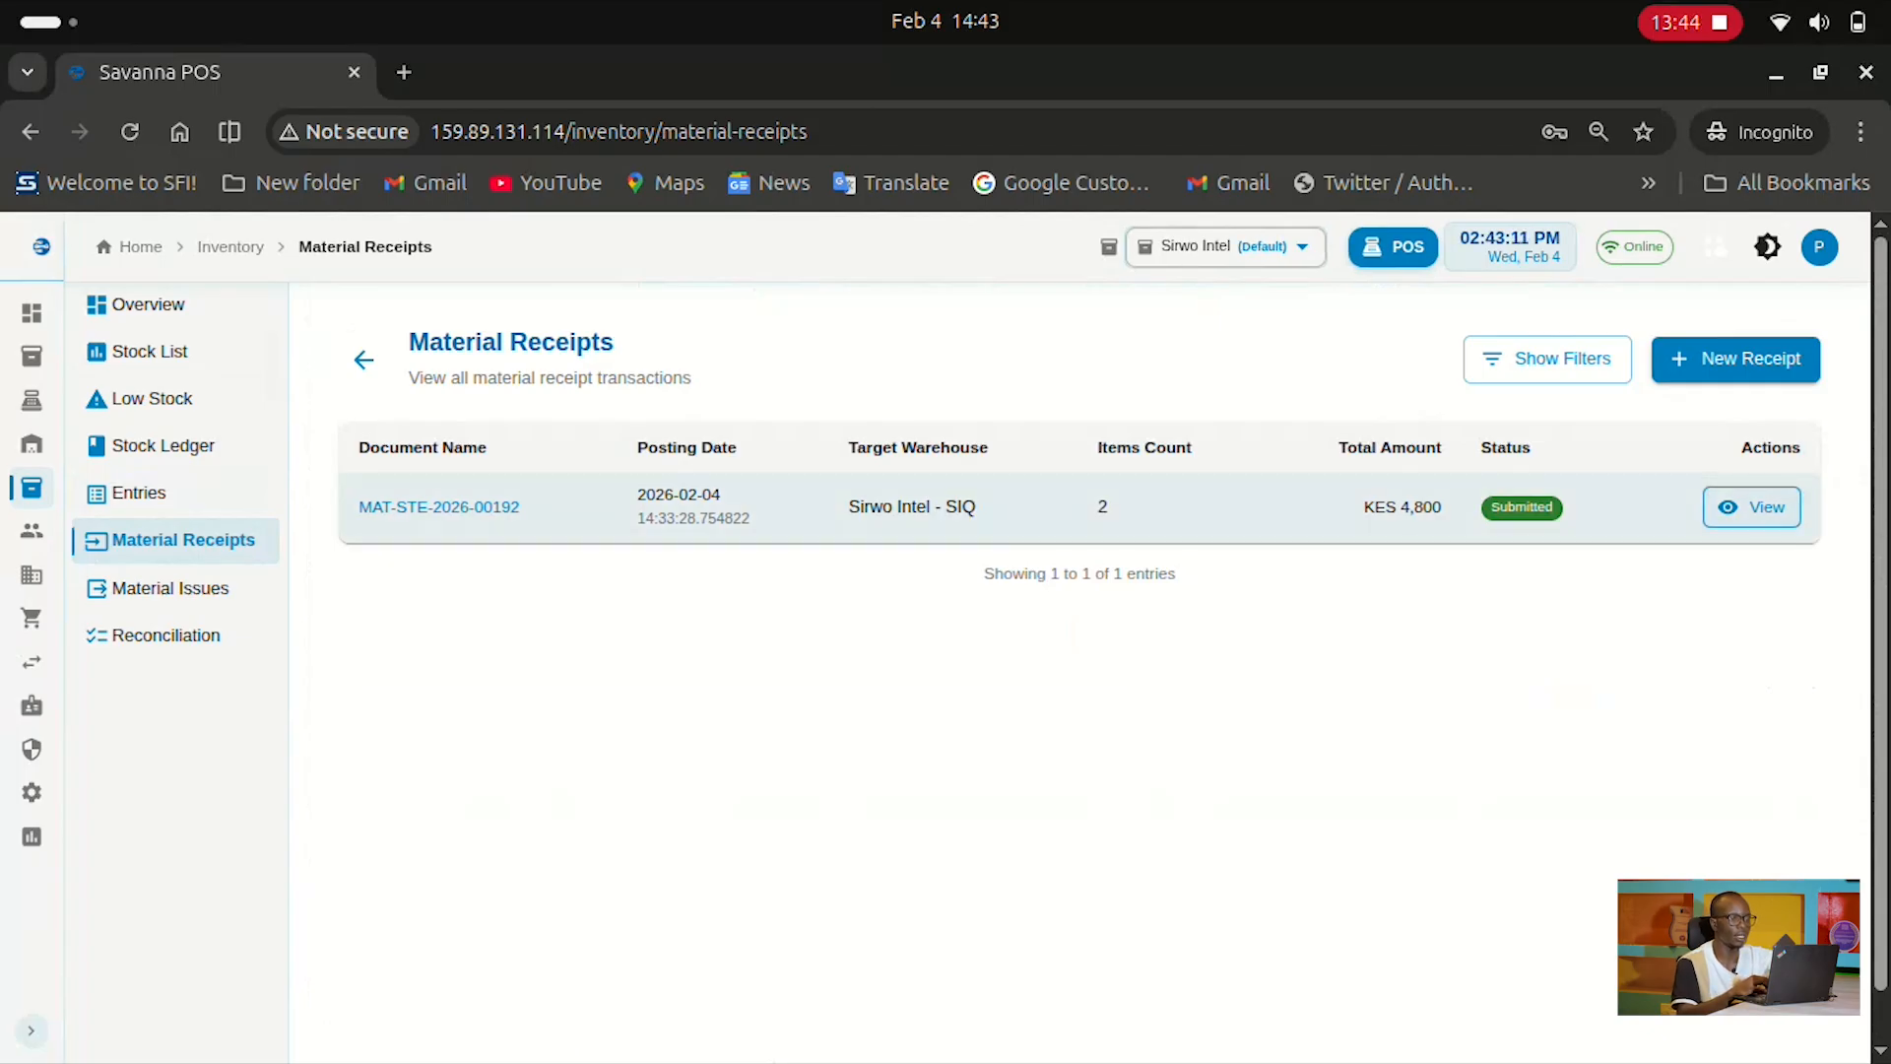
{"action": "left_click", "coordinate": [1753, 508]}
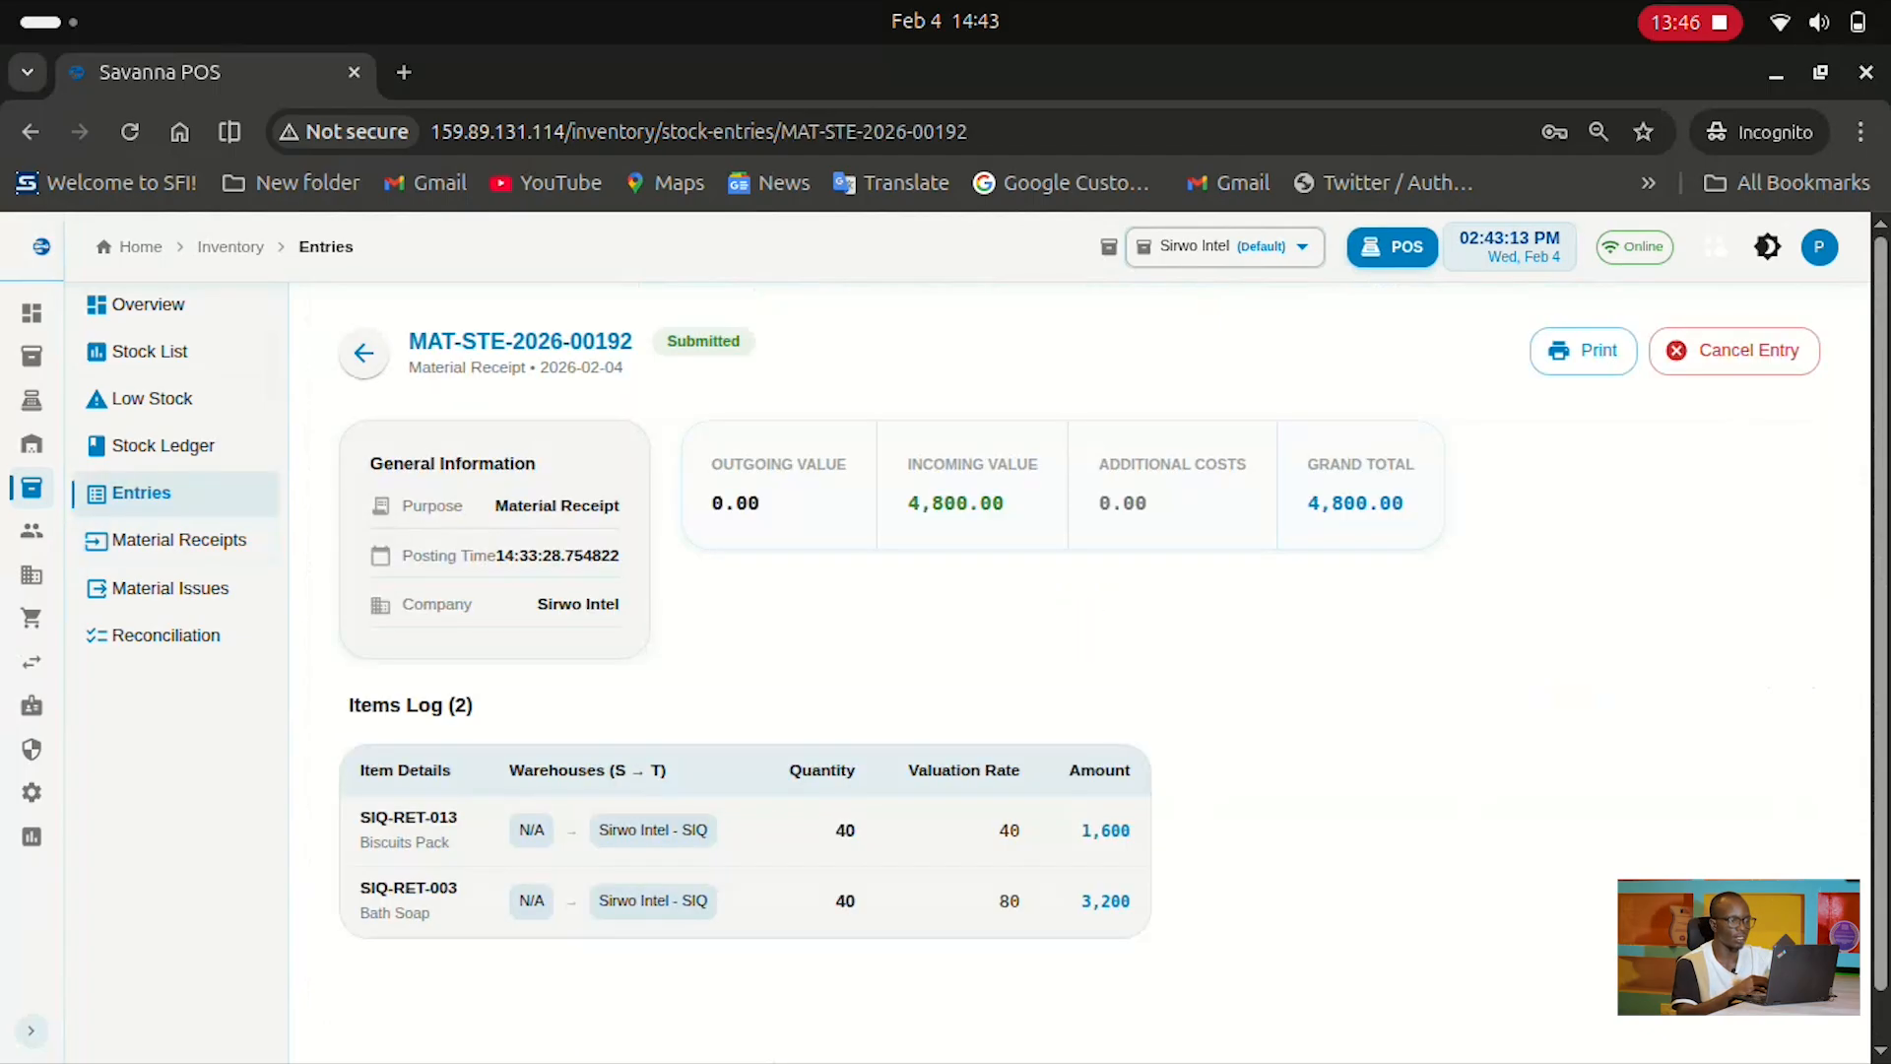
Scroll through the receipt details, then go back and reopen the Material Receipts list
{"action": "scroll", "coordinate": [1079, 640], "scroll_direction": "down", "scroll_amount": 1}
{"action": "scroll", "coordinate": [1080, 640], "scroll_direction": "down", "scroll_amount": 1}
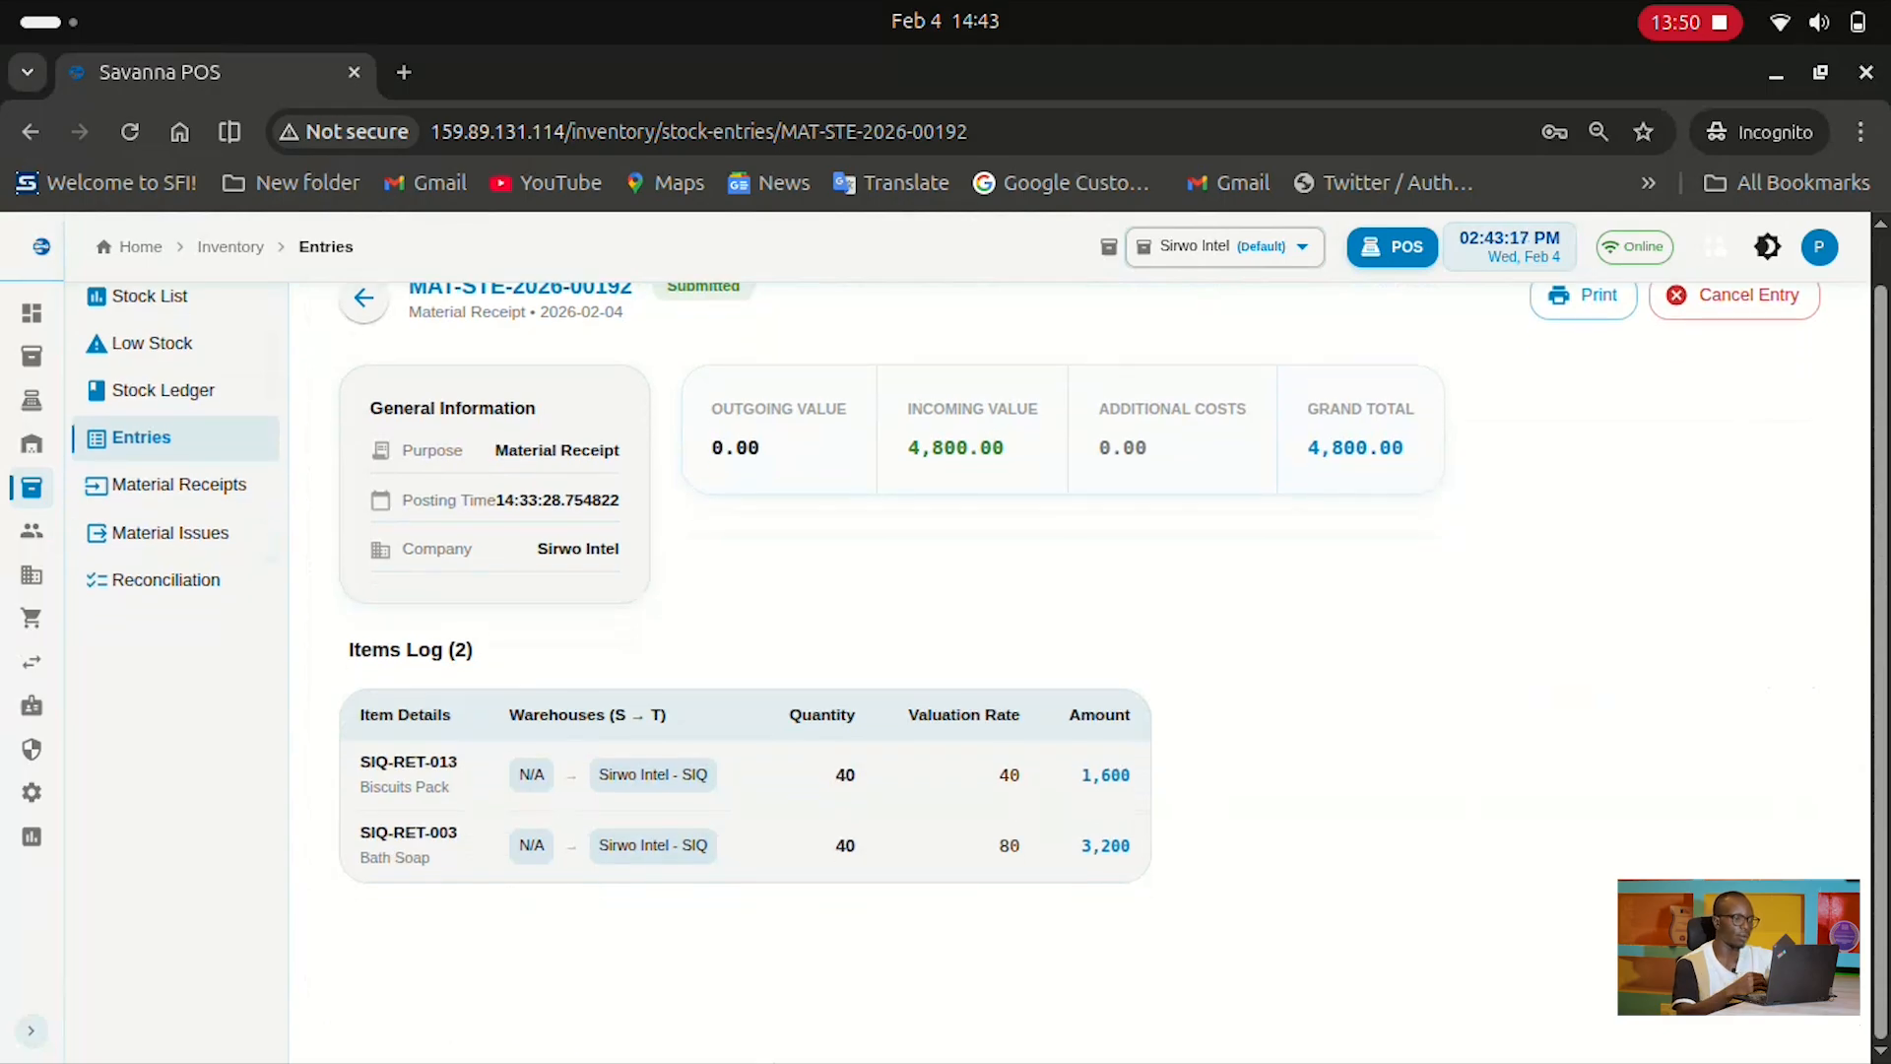
{"action": "scroll", "coordinate": [1080, 640], "scroll_direction": "up", "scroll_amount": 2}
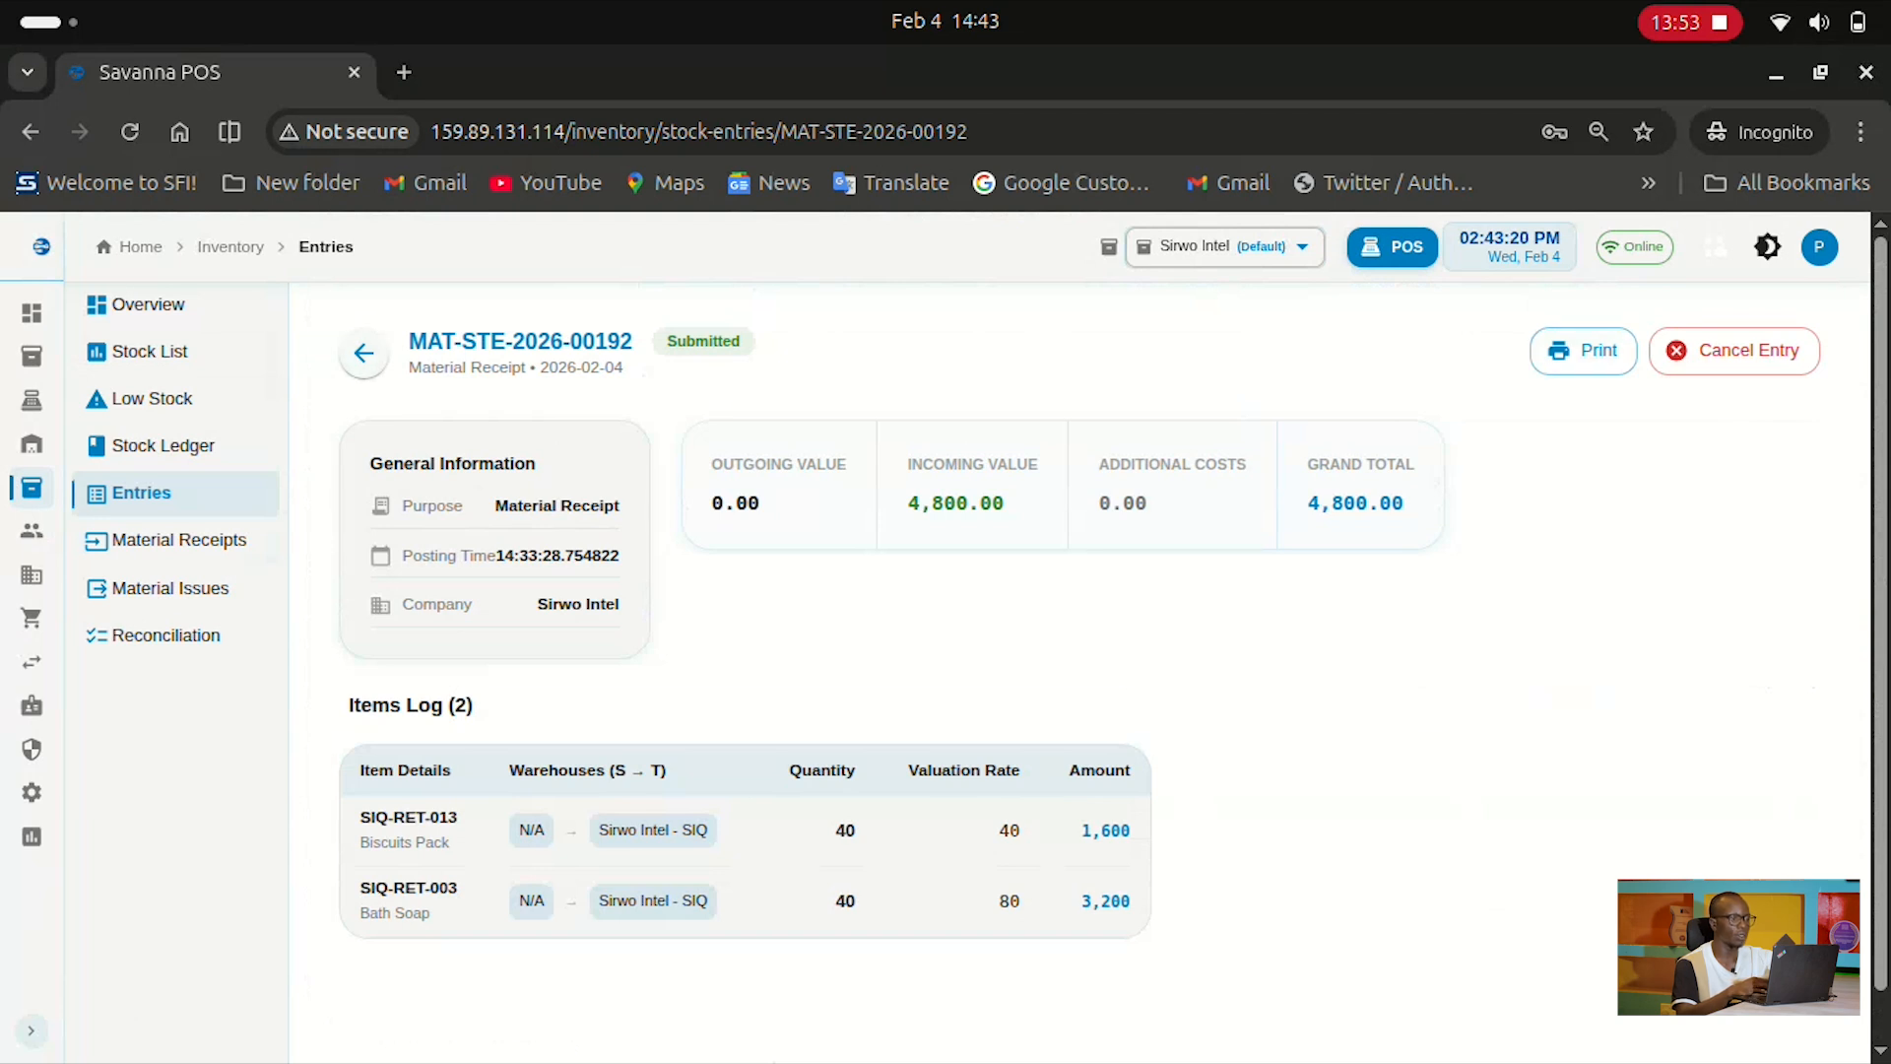
{"action": "left_click", "coordinate": [363, 352]}
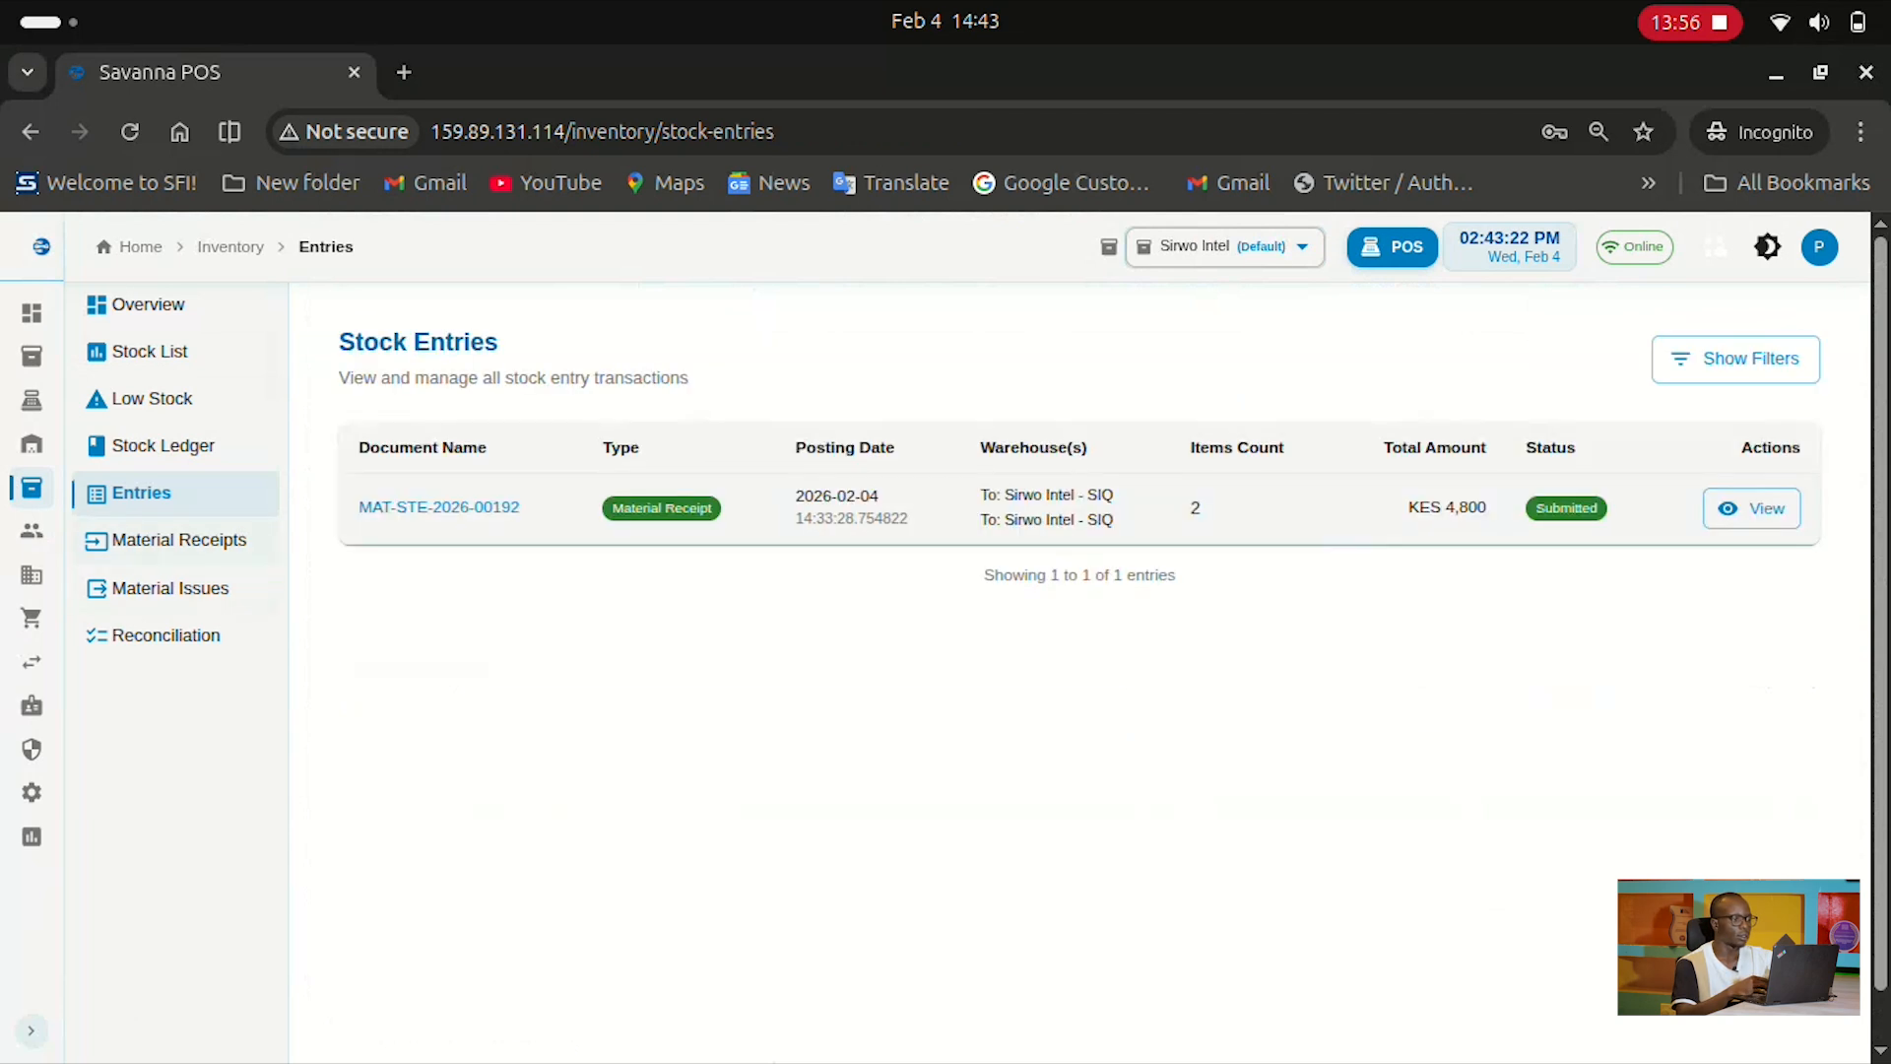
{"action": "left_click", "coordinate": [175, 540]}
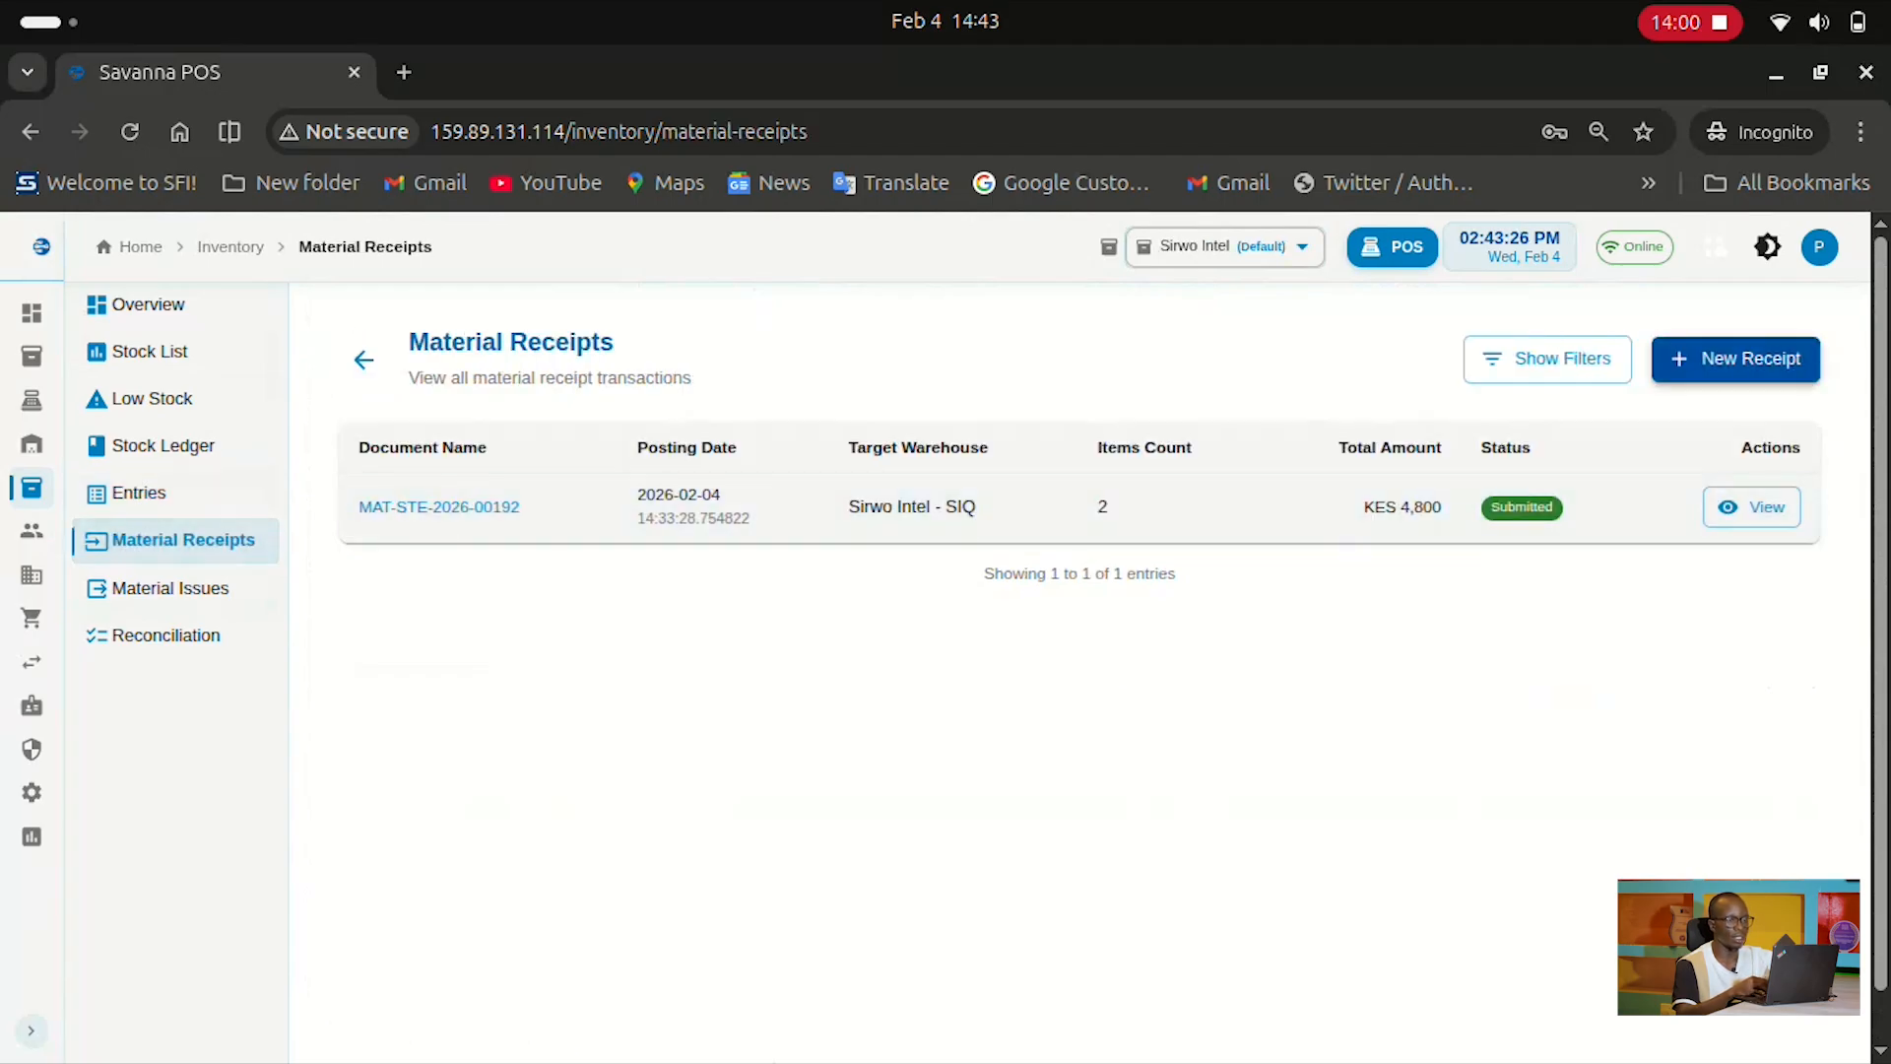
Start a new material receipt and pick SIQ-RET-003 Bath Soap as the item
{"action": "left_click", "coordinate": [1736, 359]}
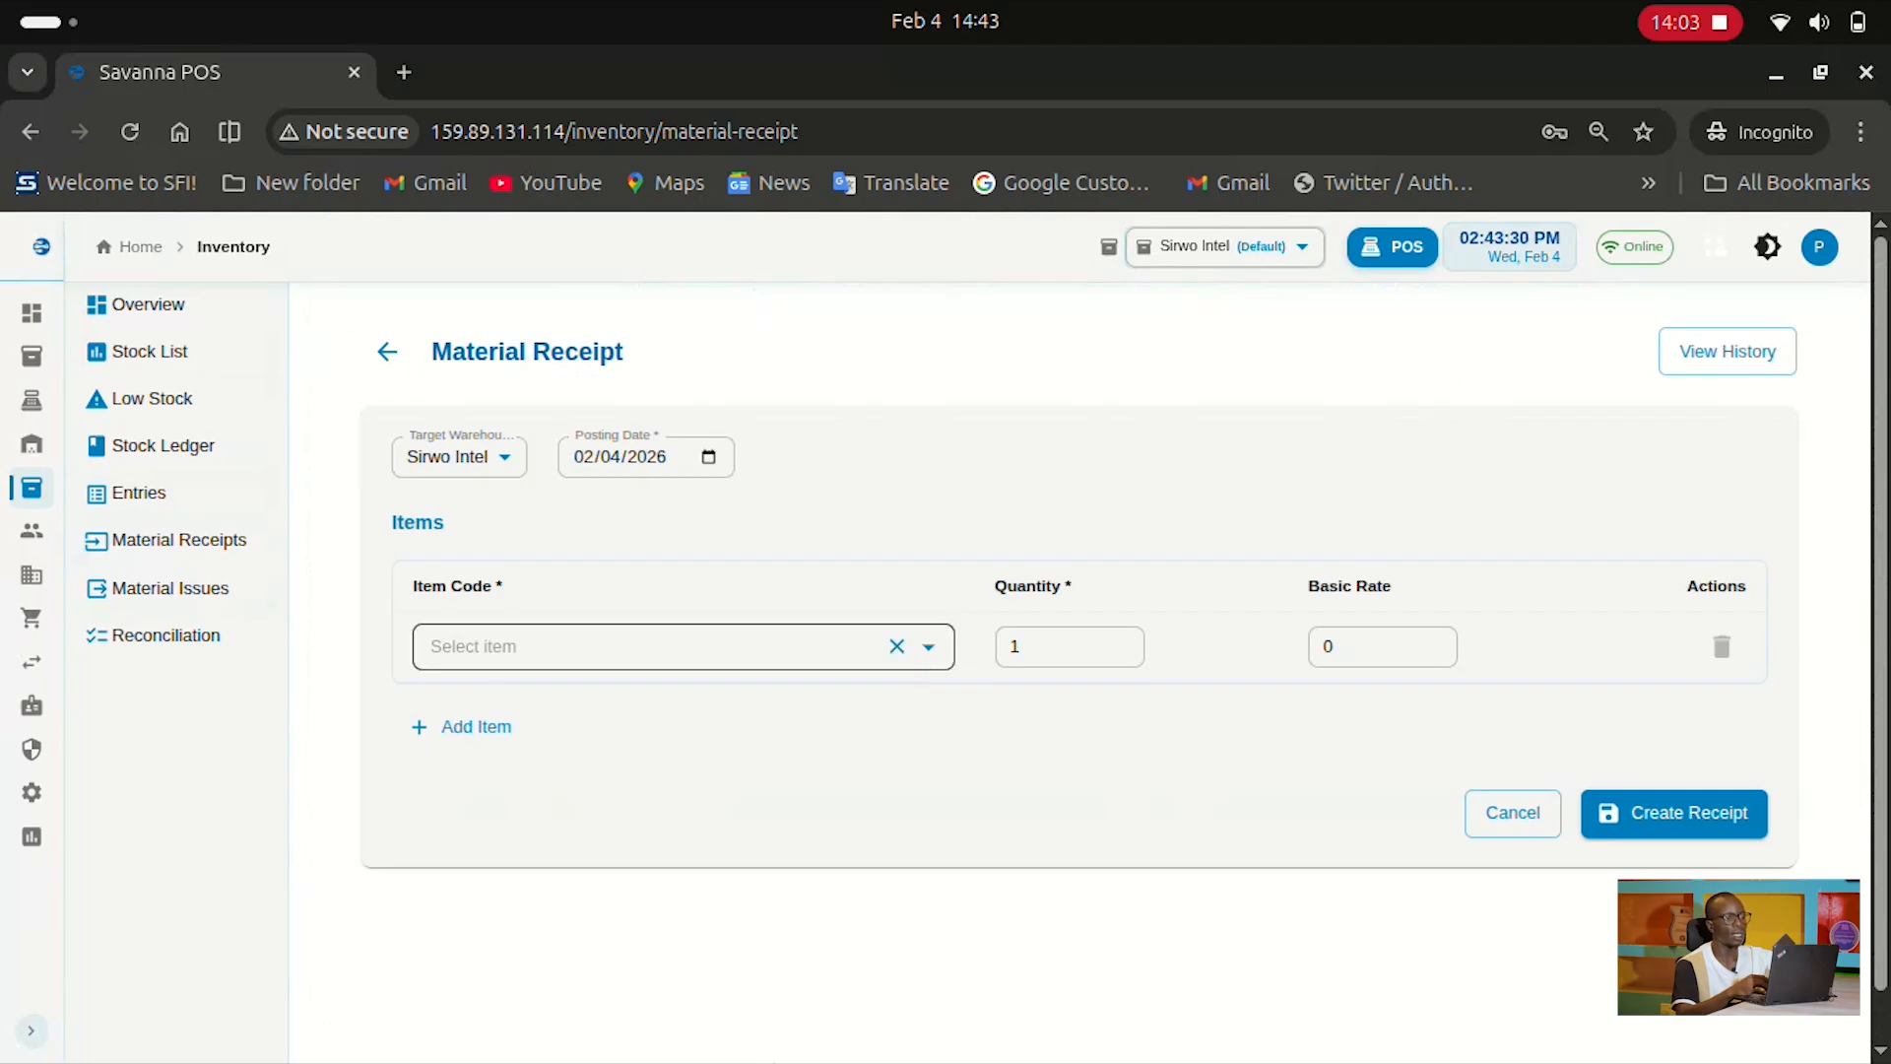
{"action": "left_click", "coordinate": [928, 647]}
{"action": "left_click", "coordinate": [1024, 724]}
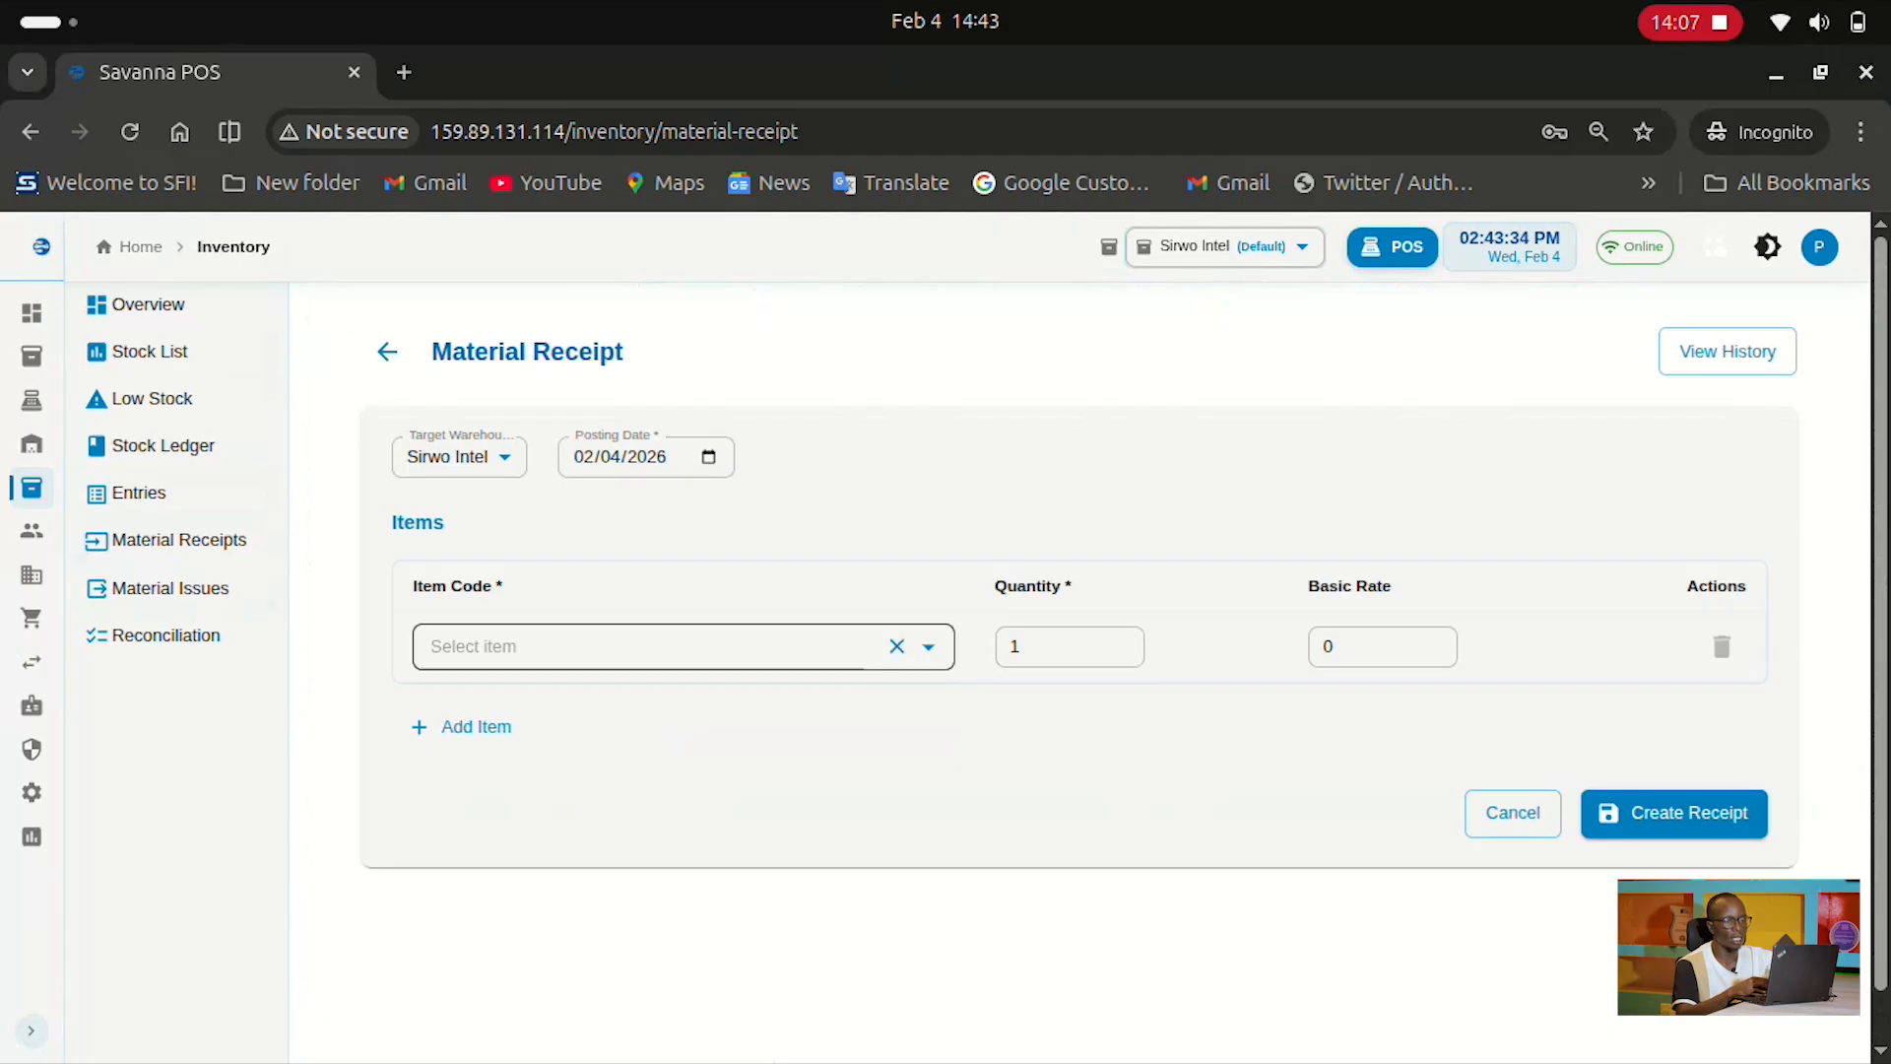
{"action": "left_click", "coordinate": [928, 647]}
{"action": "left_click", "coordinate": [513, 699]}
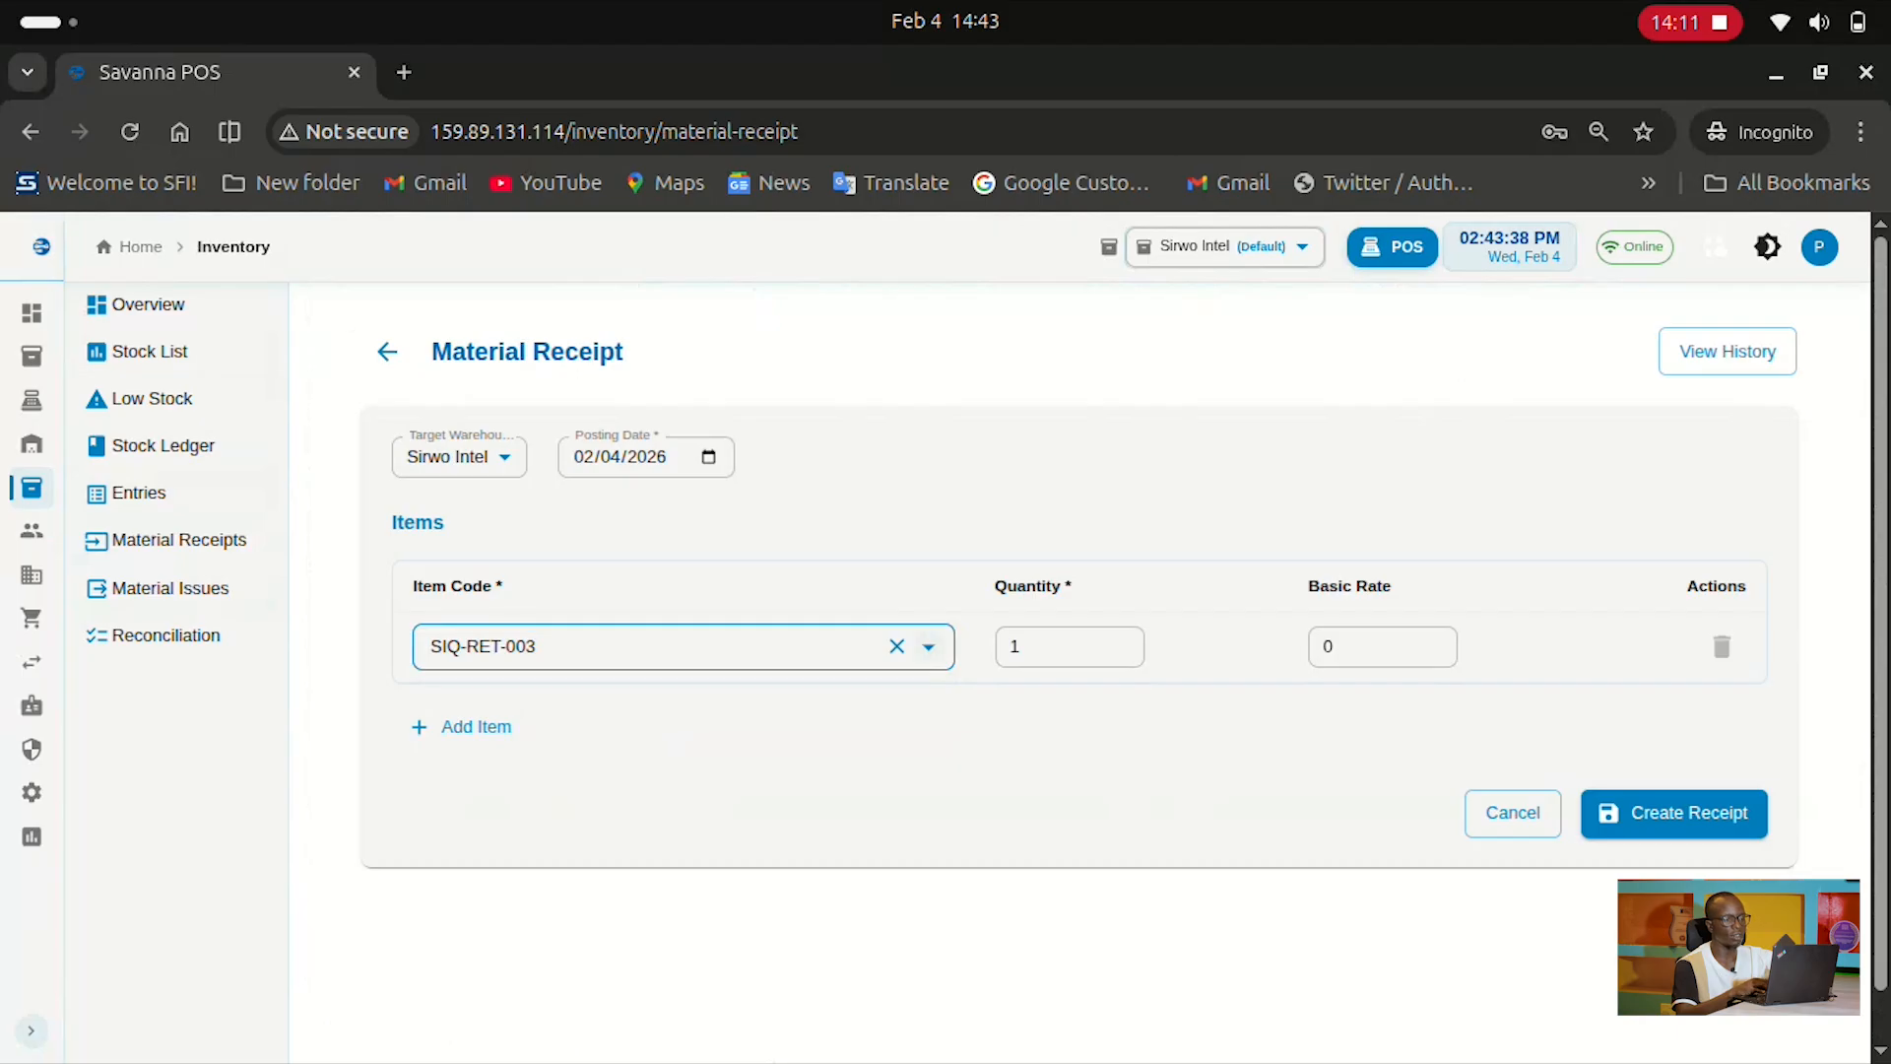
Clear the item code and leave the form for the Material Receipts list
{"action": "left_click", "coordinate": [896, 647]}
{"action": "left_click", "coordinate": [1024, 729]}
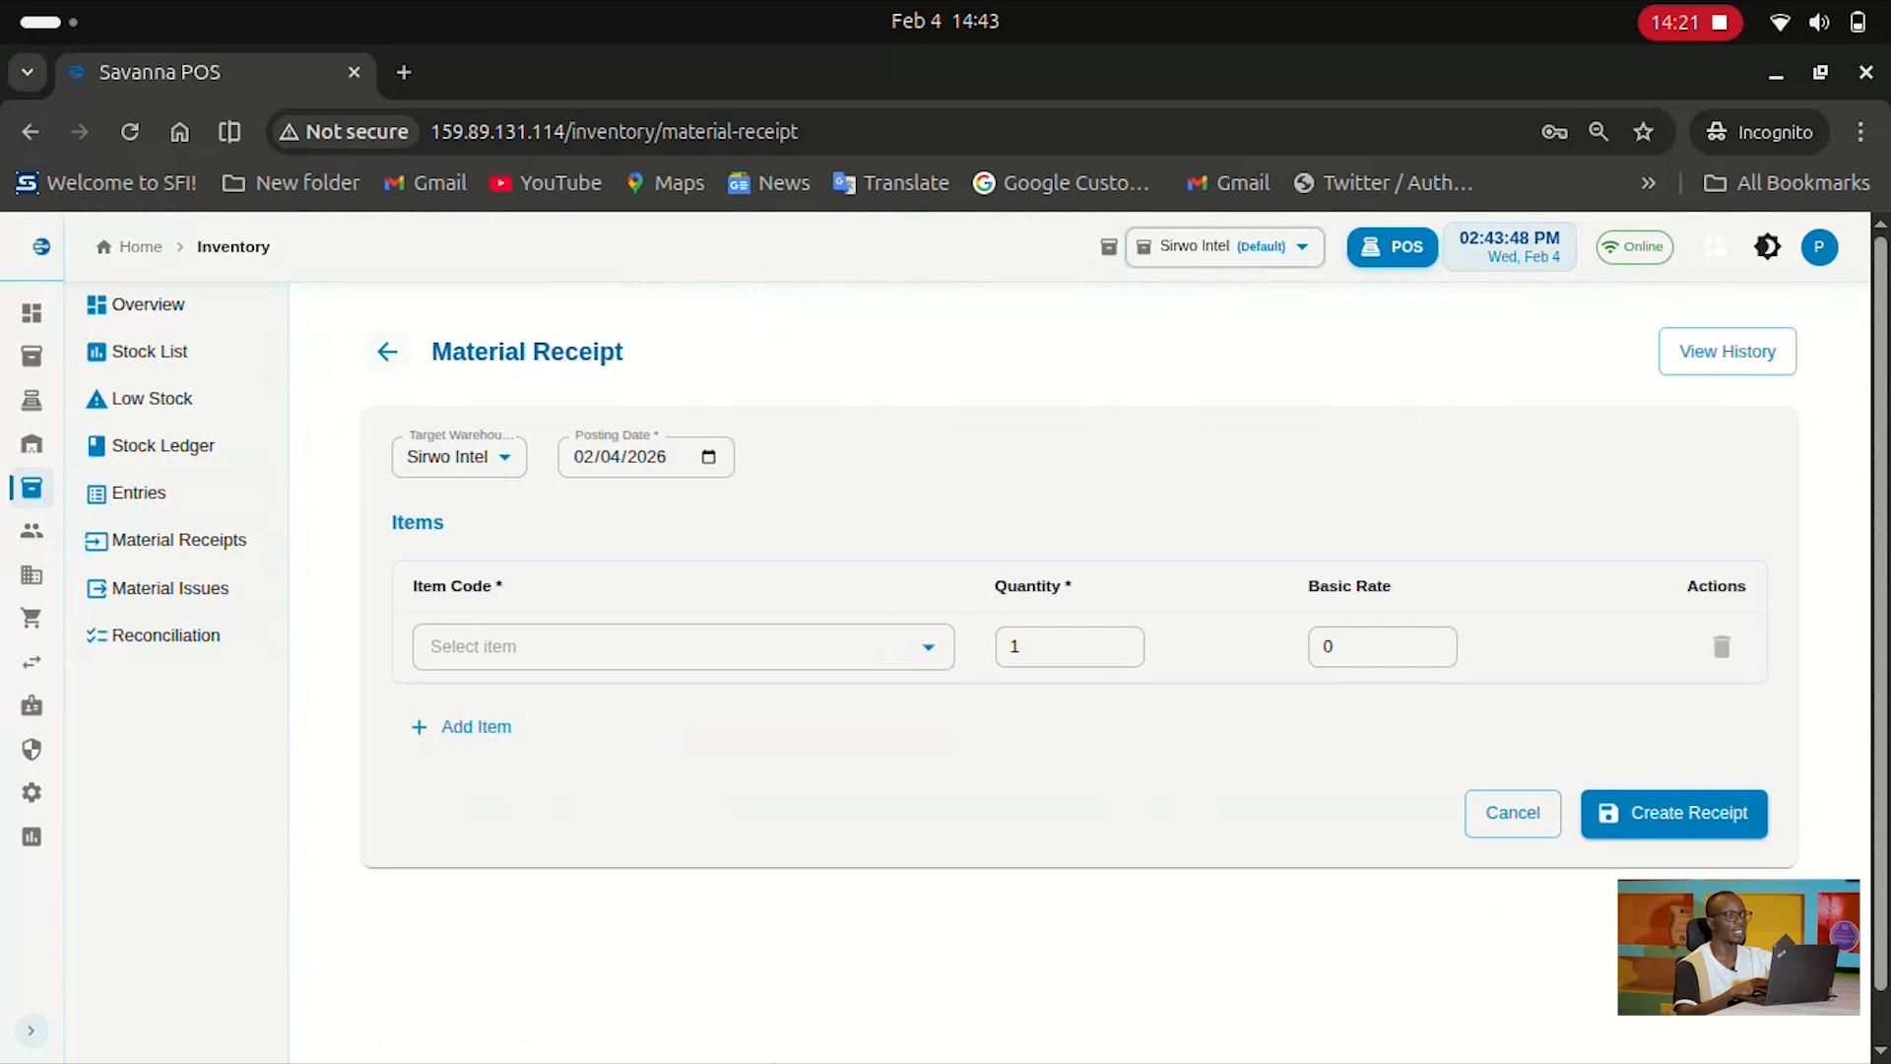
{"action": "left_click", "coordinate": [387, 351]}
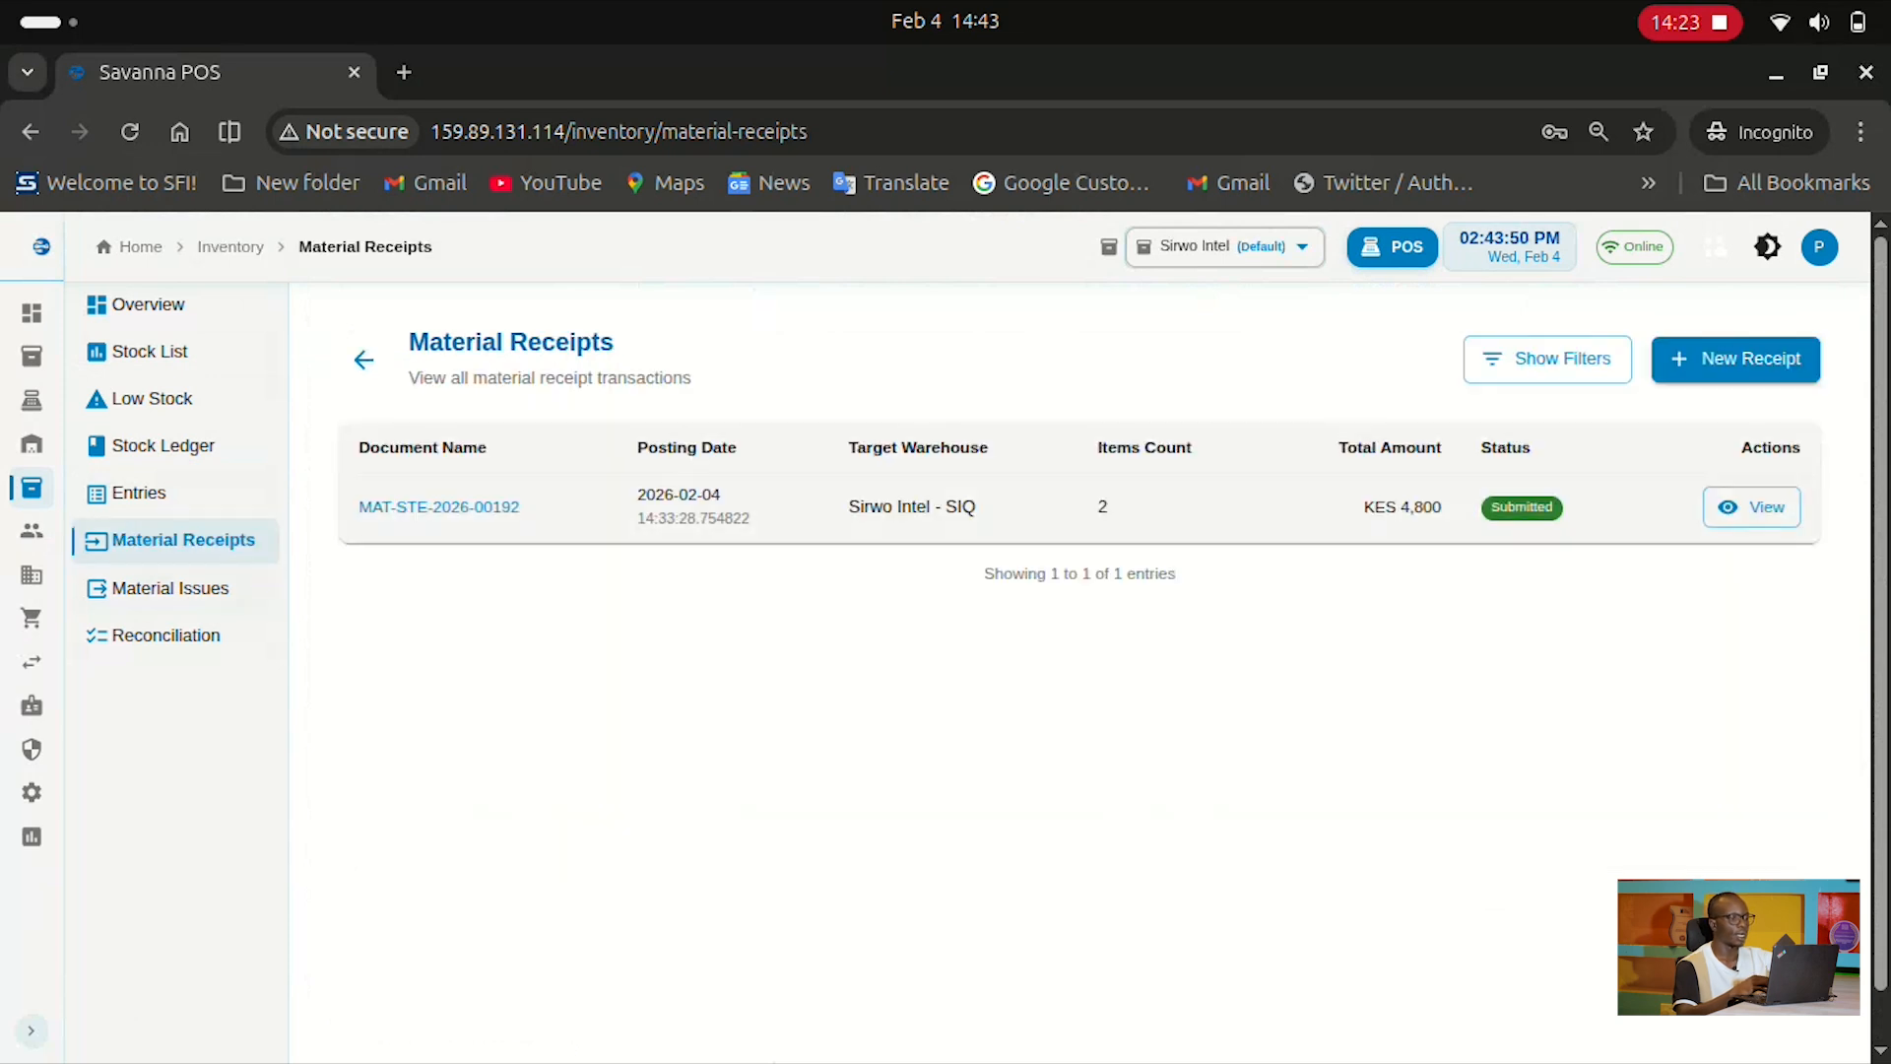
Open Material Issues and start a new issue with SIQ-RET-013 - Biscuits Pack as the item
{"action": "left_click", "coordinate": [171, 588]}
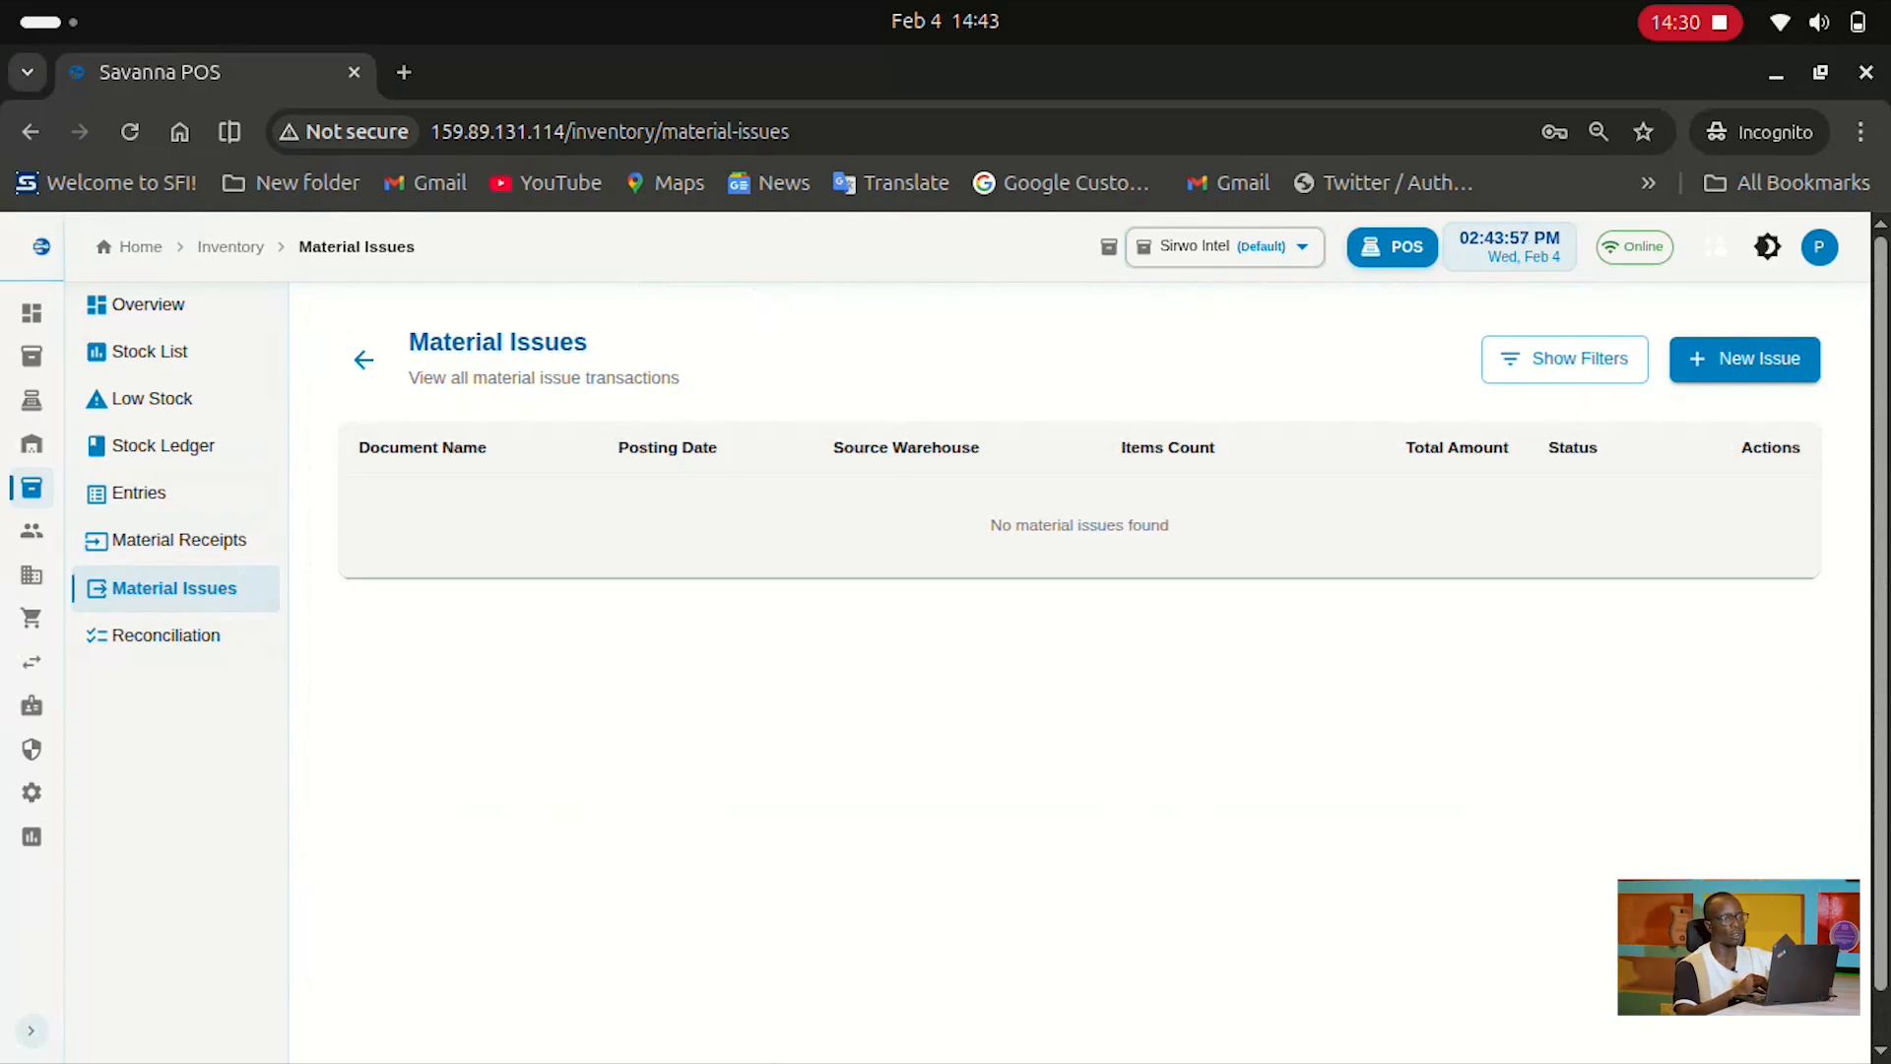
{"action": "left_click", "coordinate": [1745, 358]}
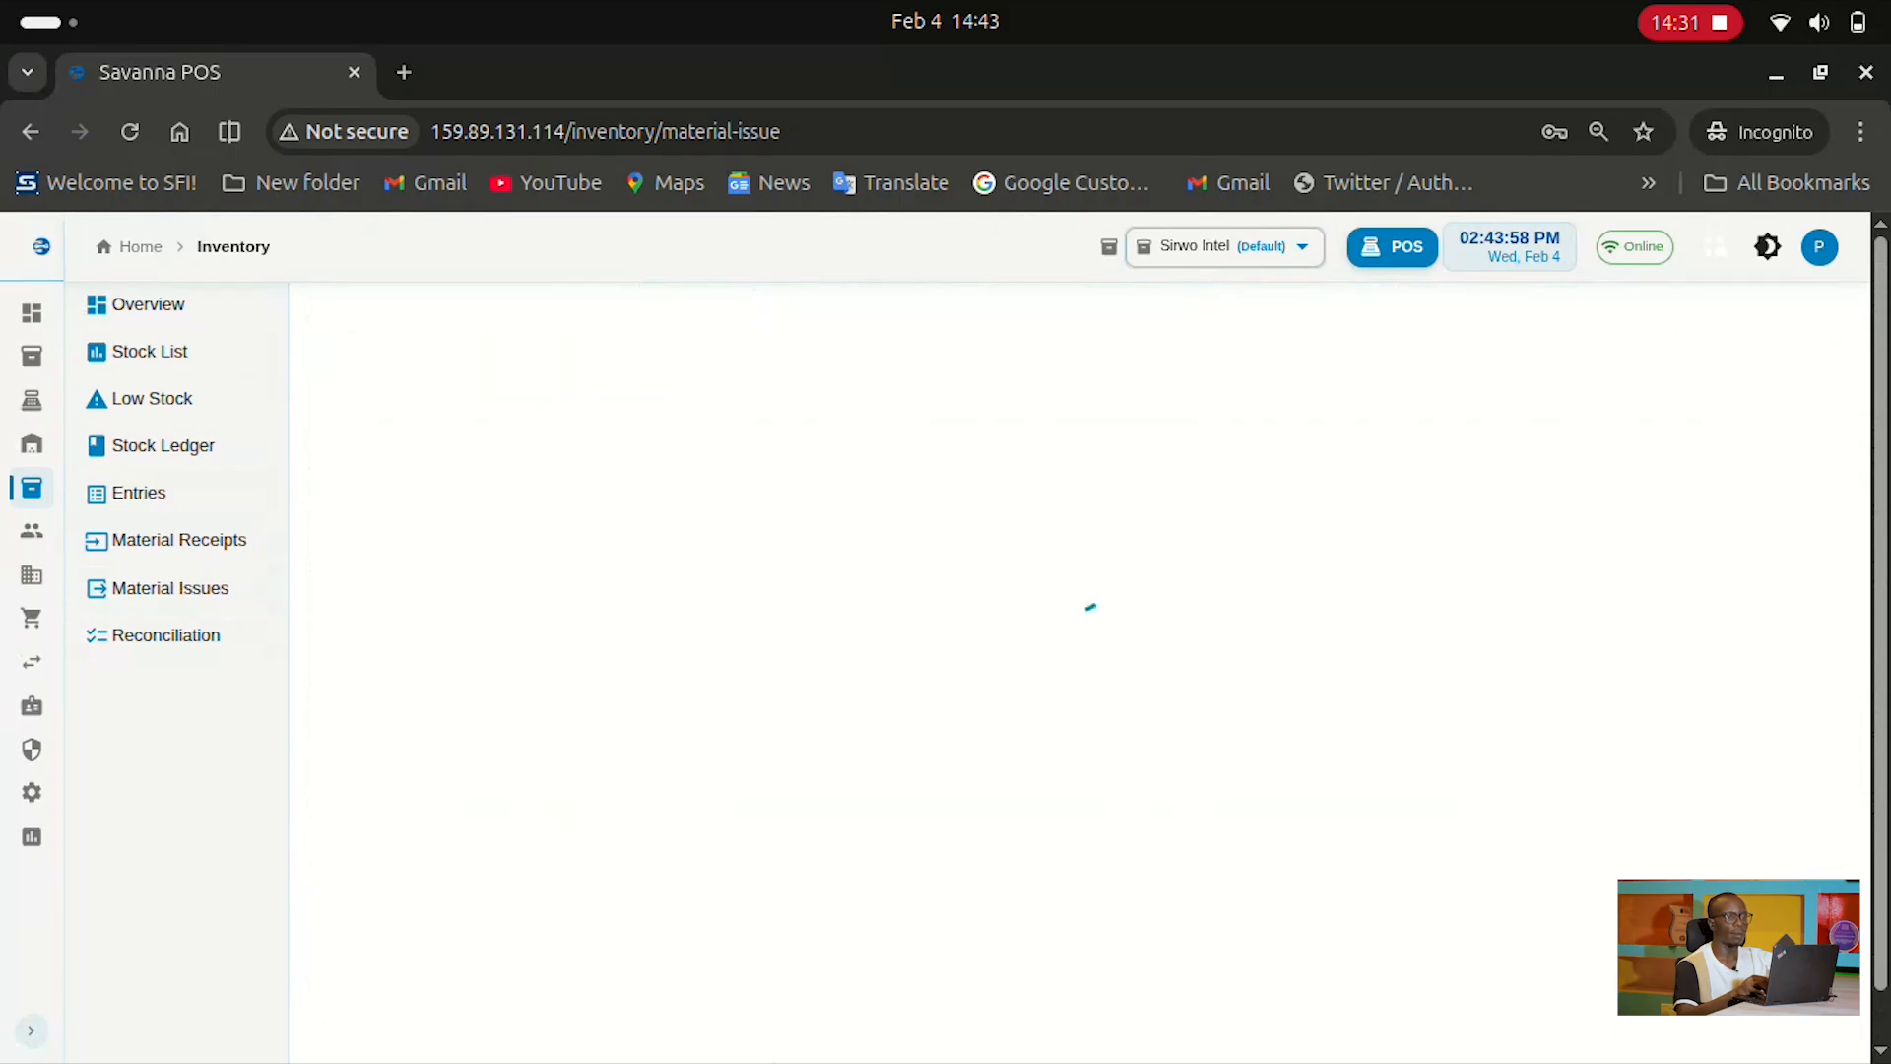
{"action": "left_click", "coordinate": [652, 647]}
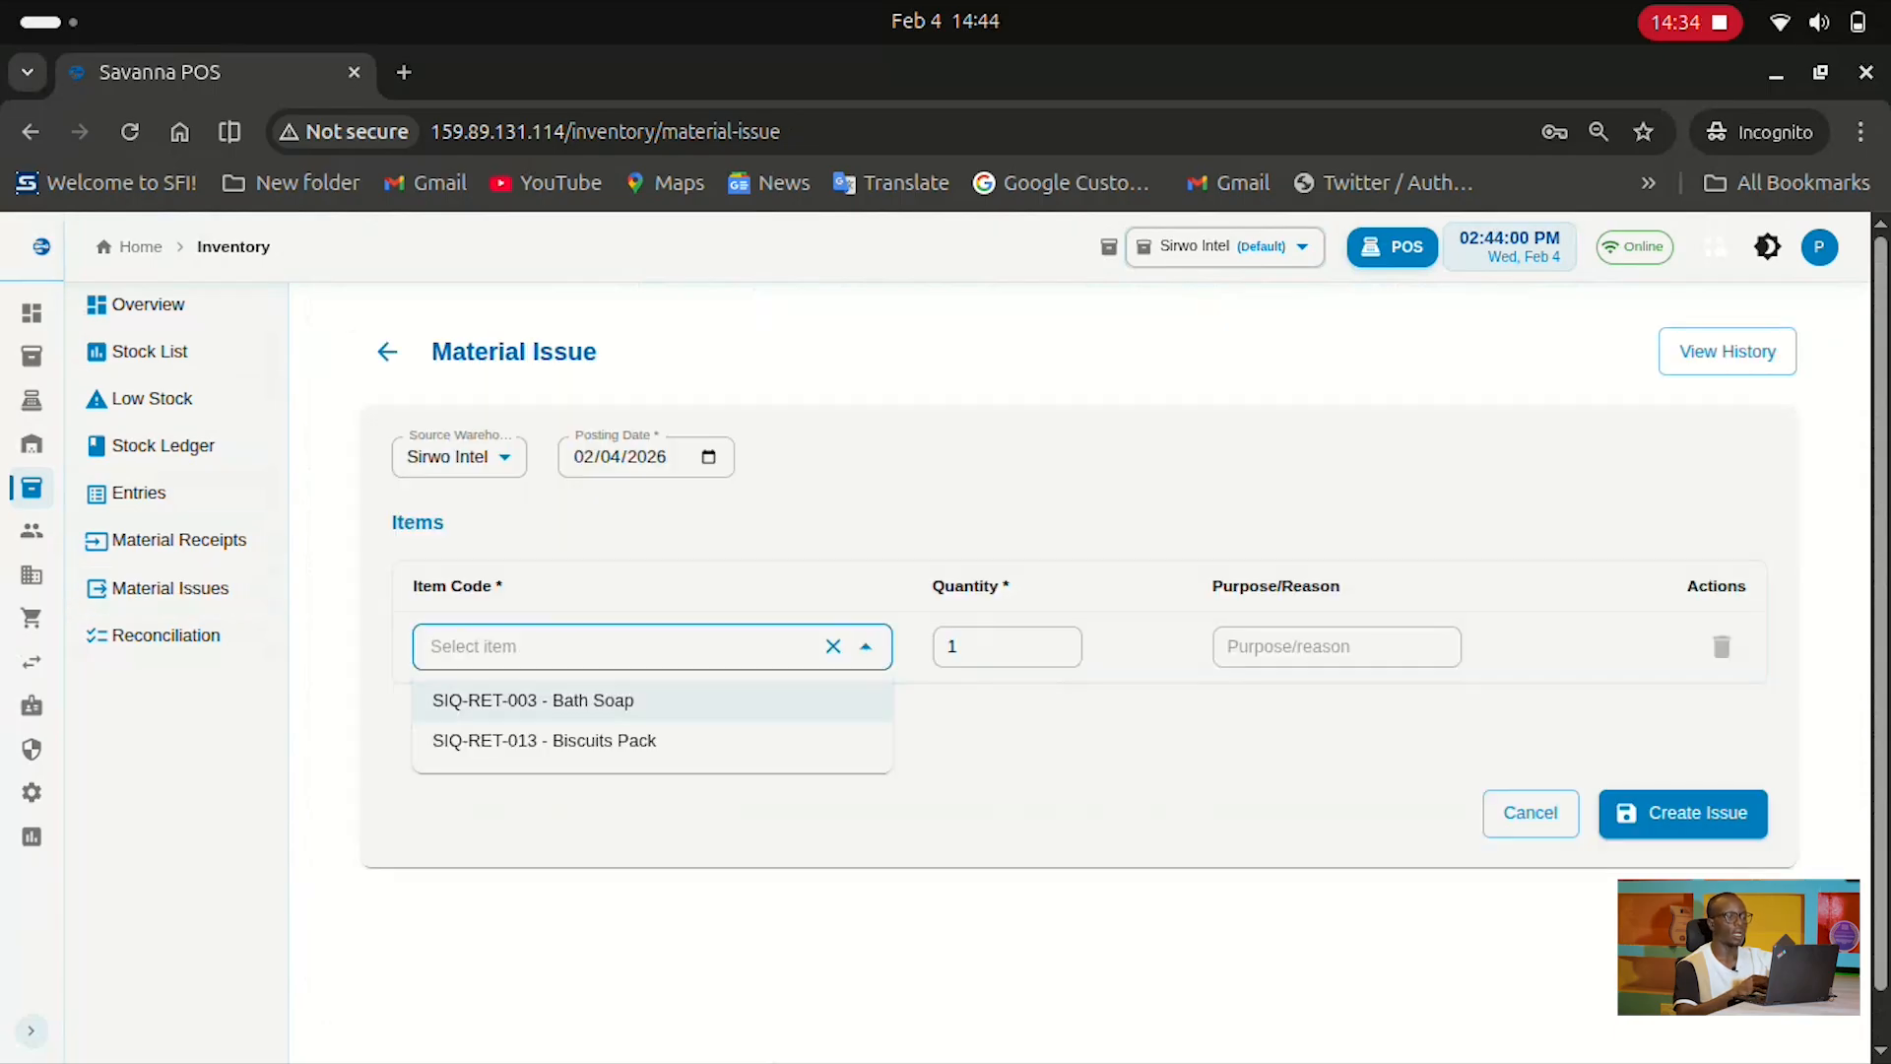
{"action": "key", "text": "Return"}
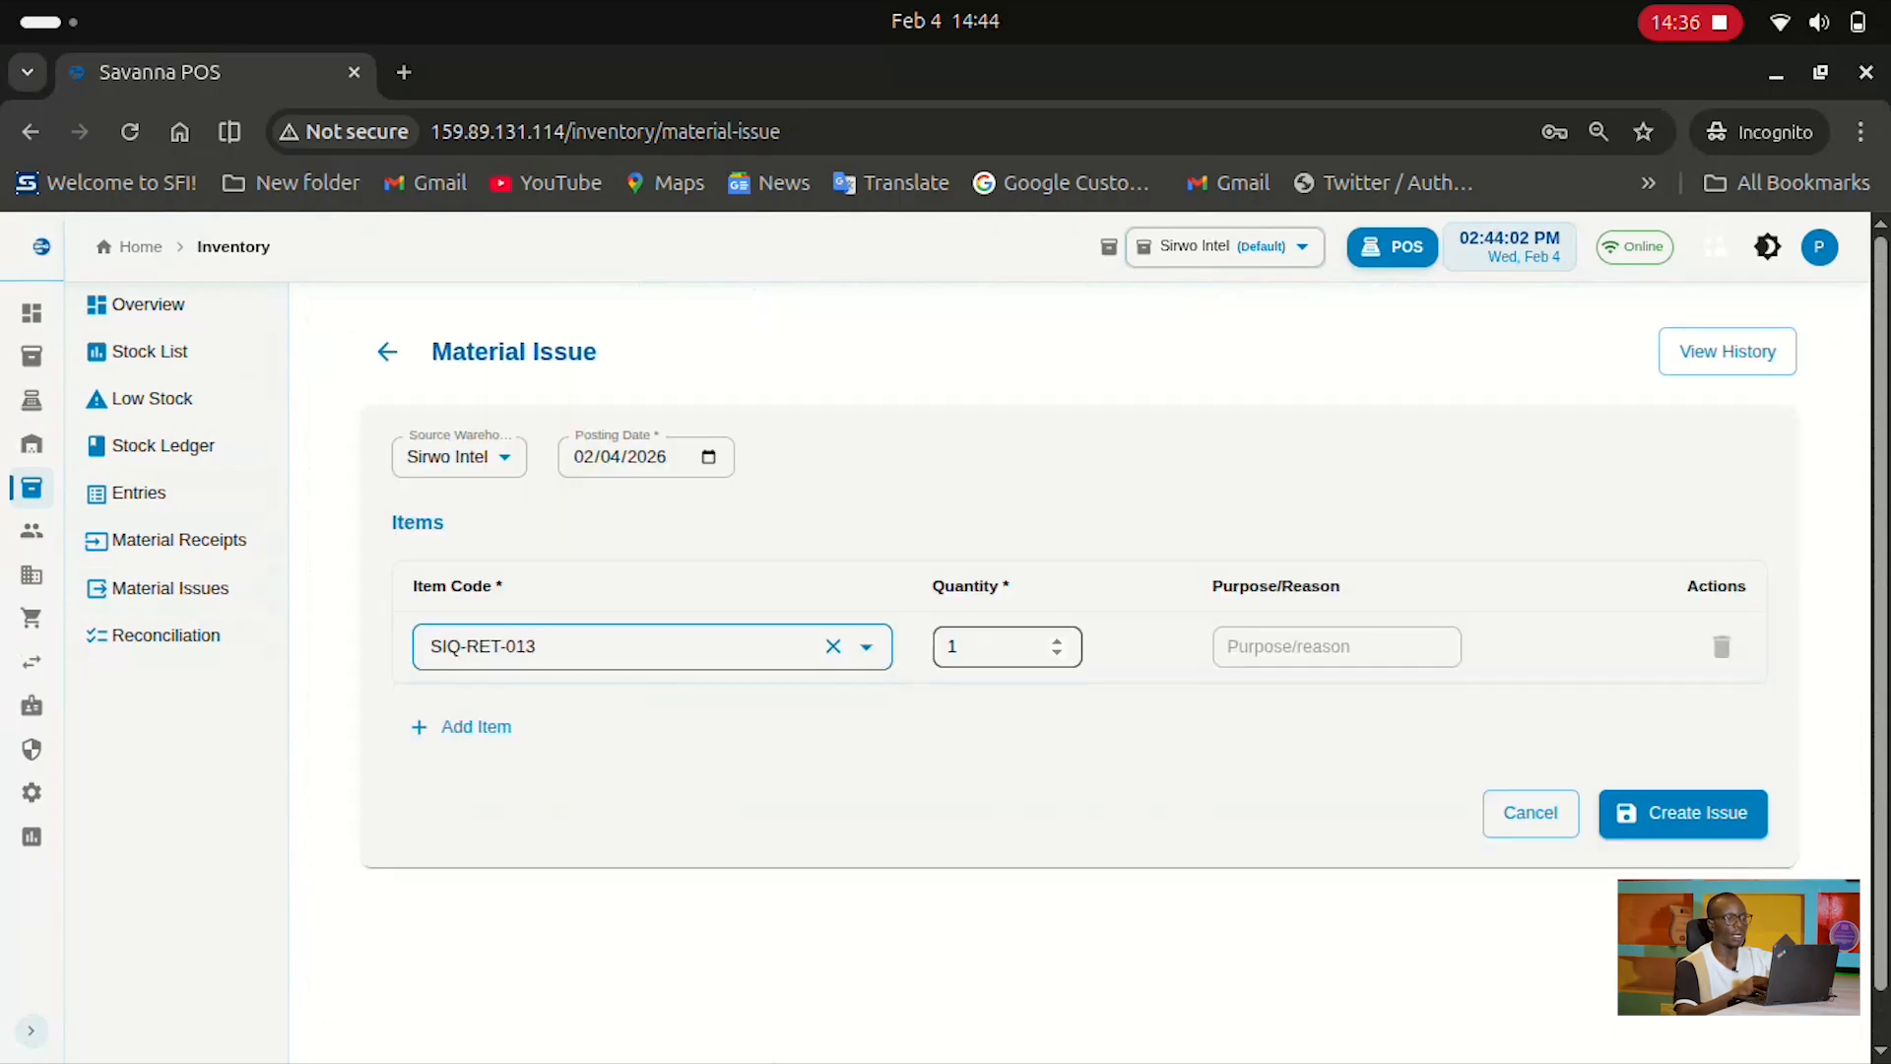
{"action": "left_click", "coordinate": [1337, 647]}
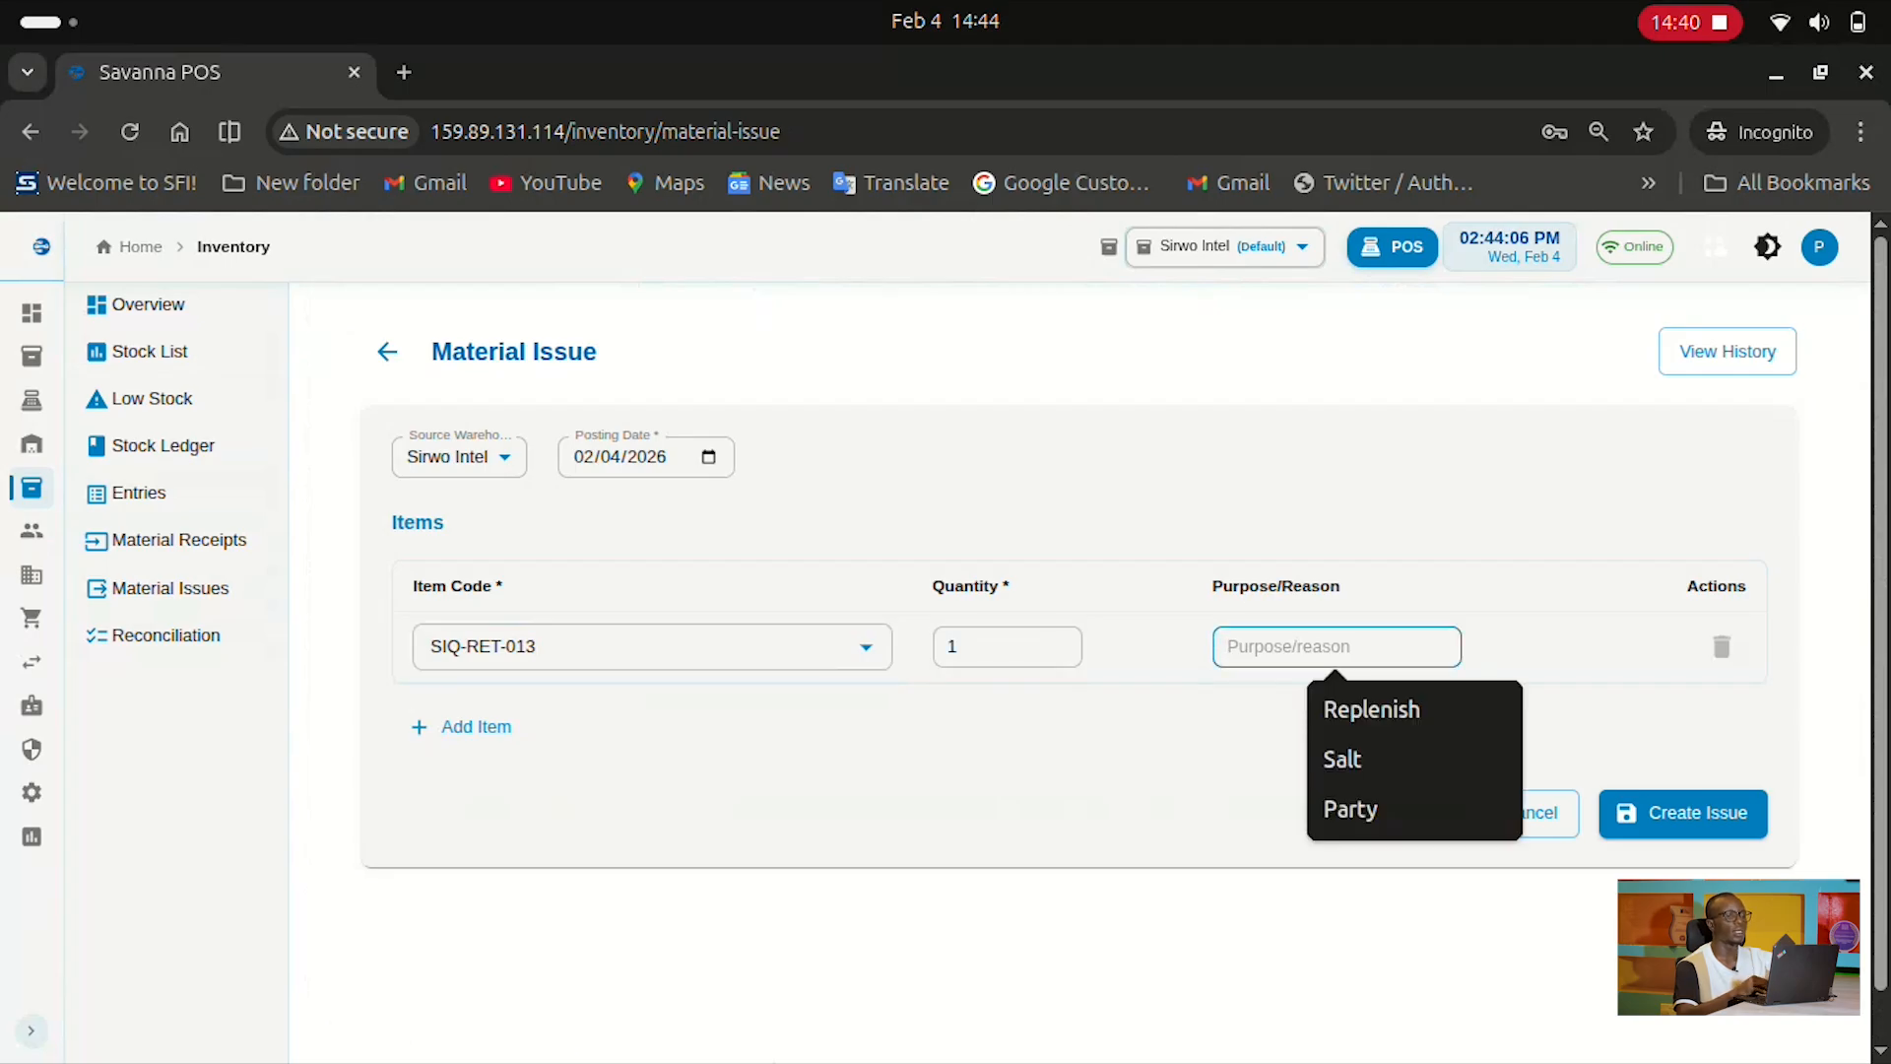
{"action": "left_click", "coordinate": [1114, 759]}
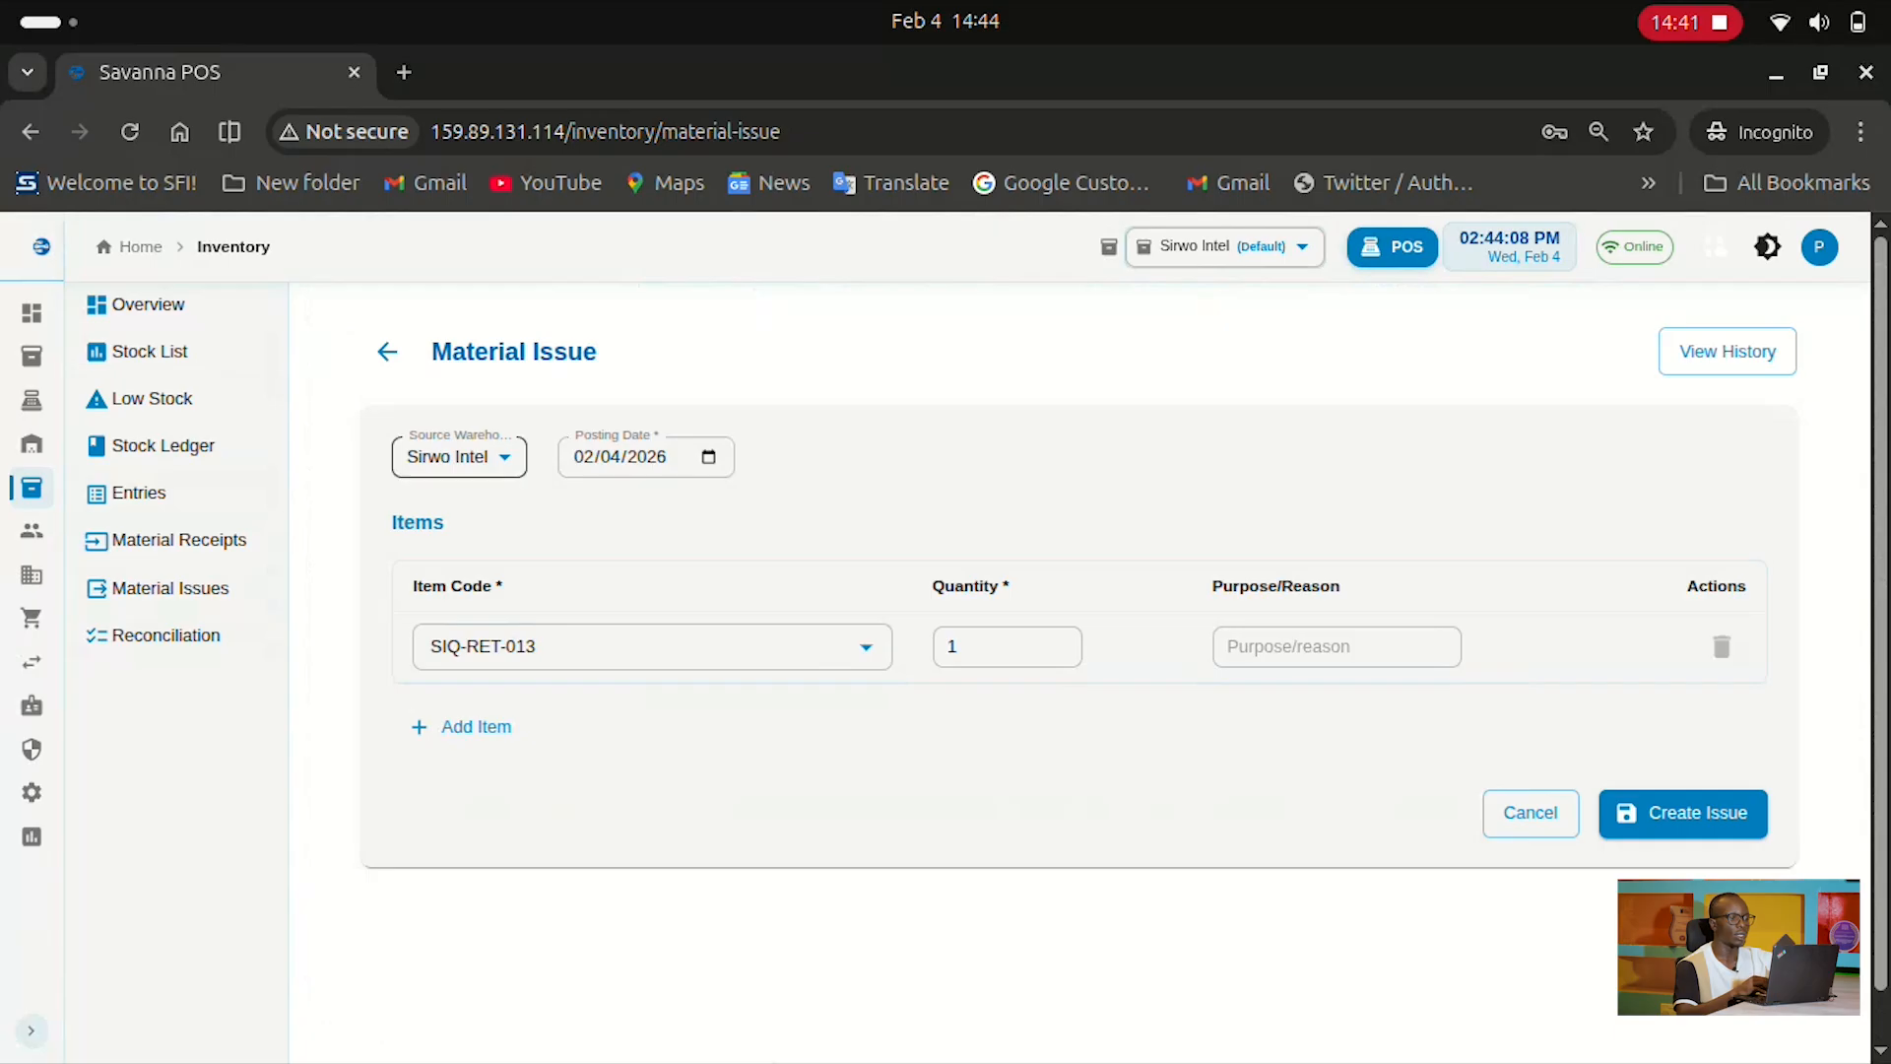
Keep Sirwo Intel as source warehouse, abandon the issue, and go to stock reconciliation
{"action": "left_click", "coordinate": [458, 456]}
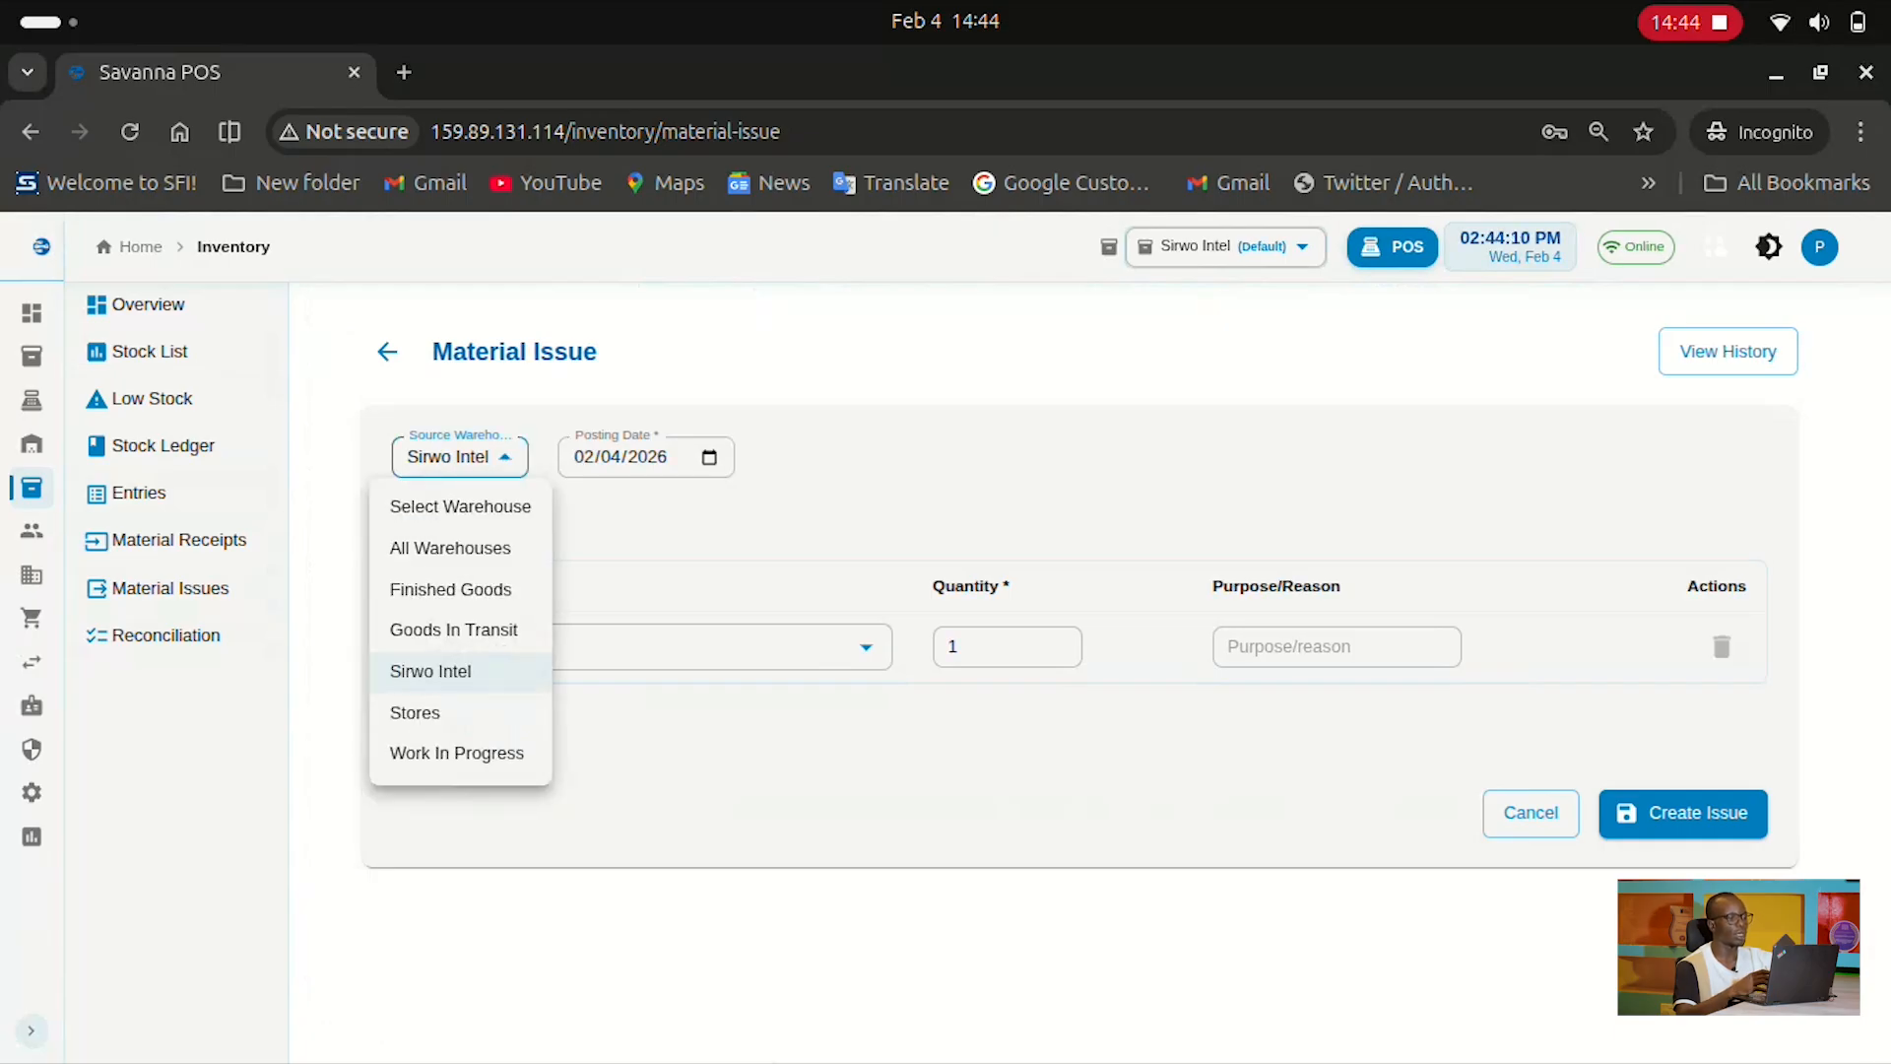
{"action": "left_click", "coordinate": [631, 457]}
{"action": "left_click", "coordinate": [788, 494]}
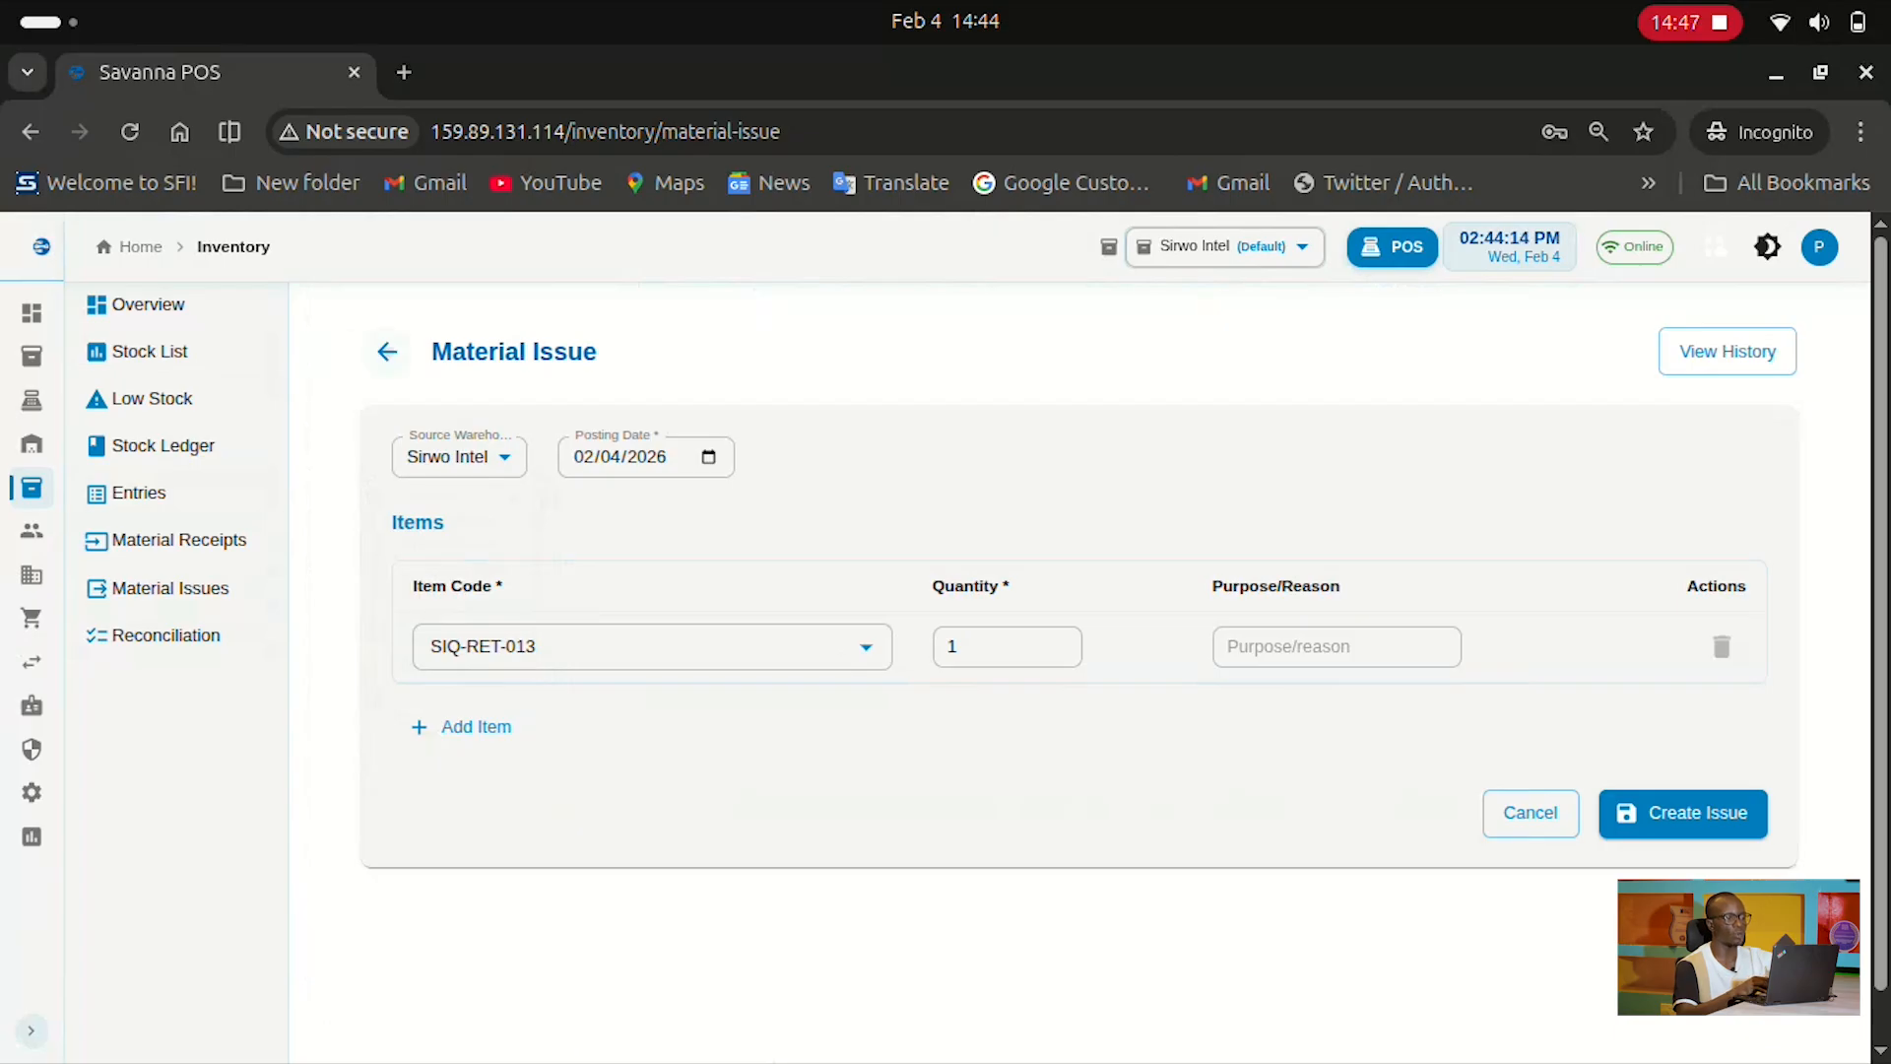
{"action": "left_click", "coordinate": [387, 352]}
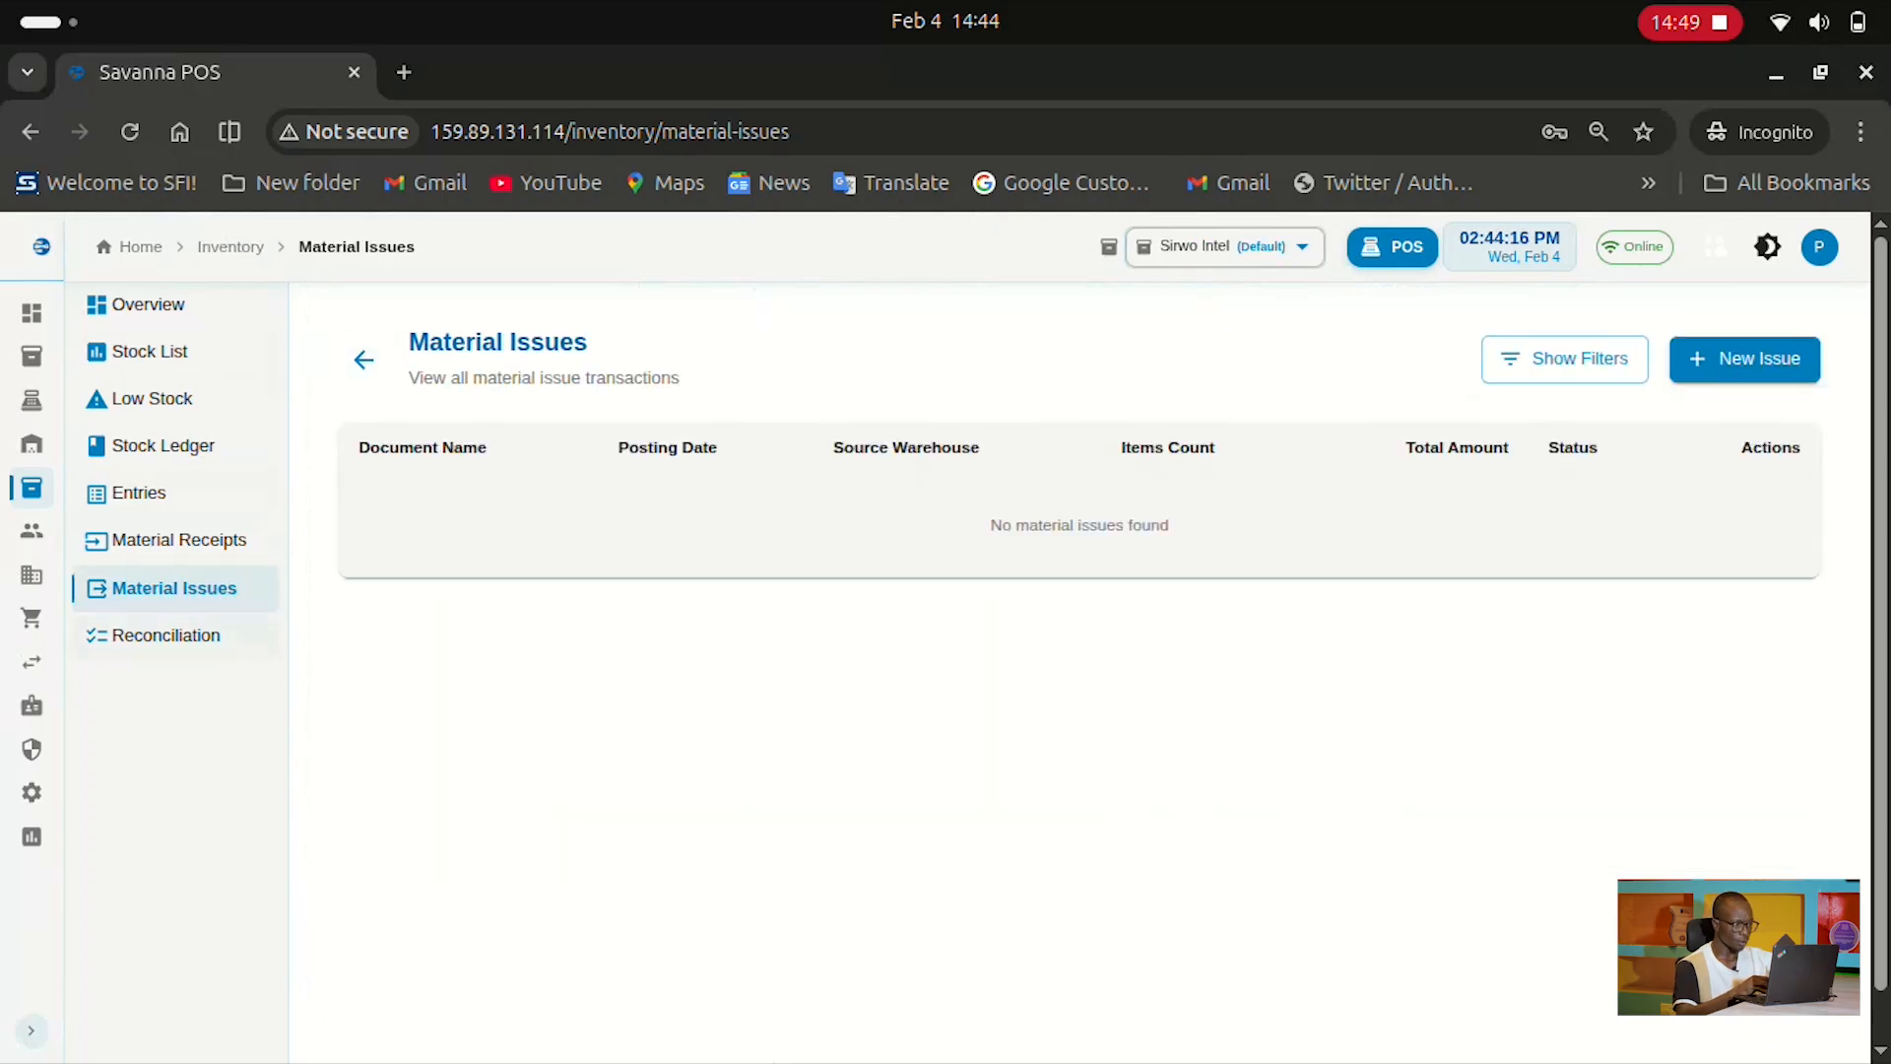
{"action": "left_click", "coordinate": [162, 635]}
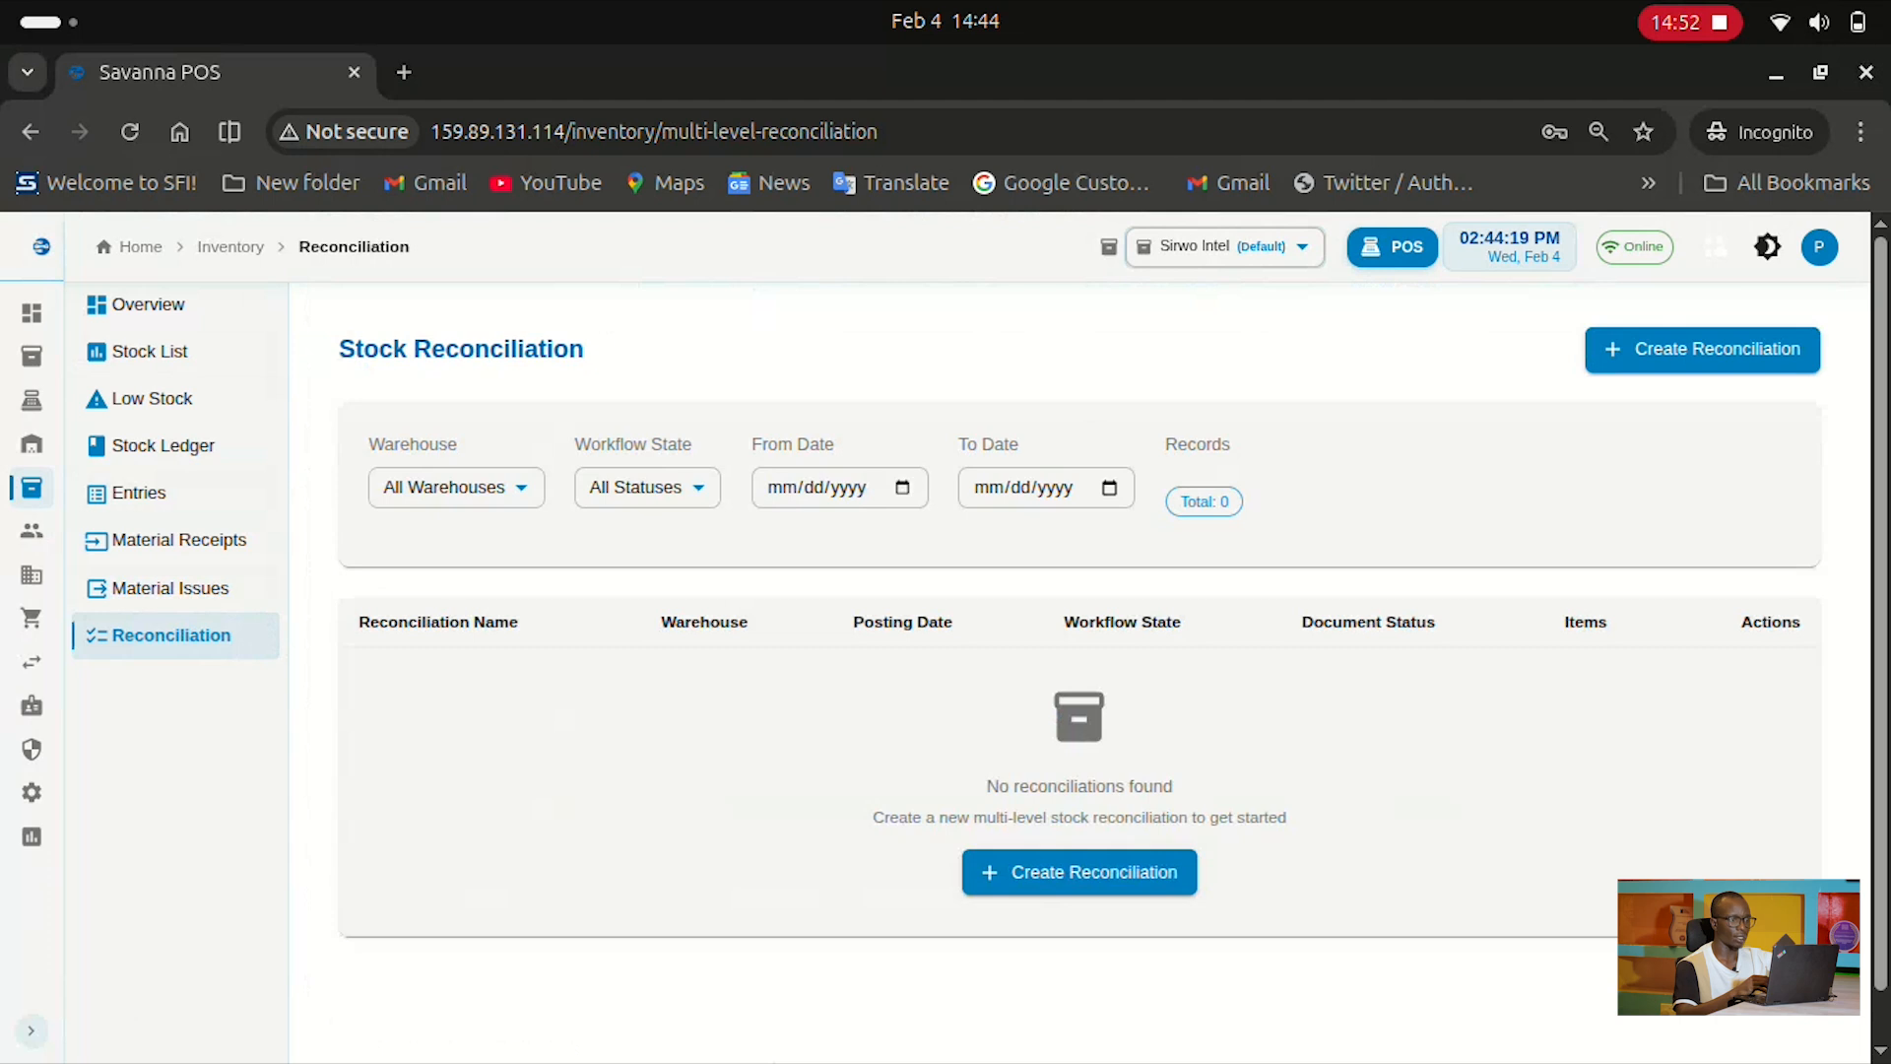
Create a new stock reconciliation and choose SIQ-RET-003 - Bath Soap as Item 1
{"action": "left_click", "coordinate": [1080, 872]}
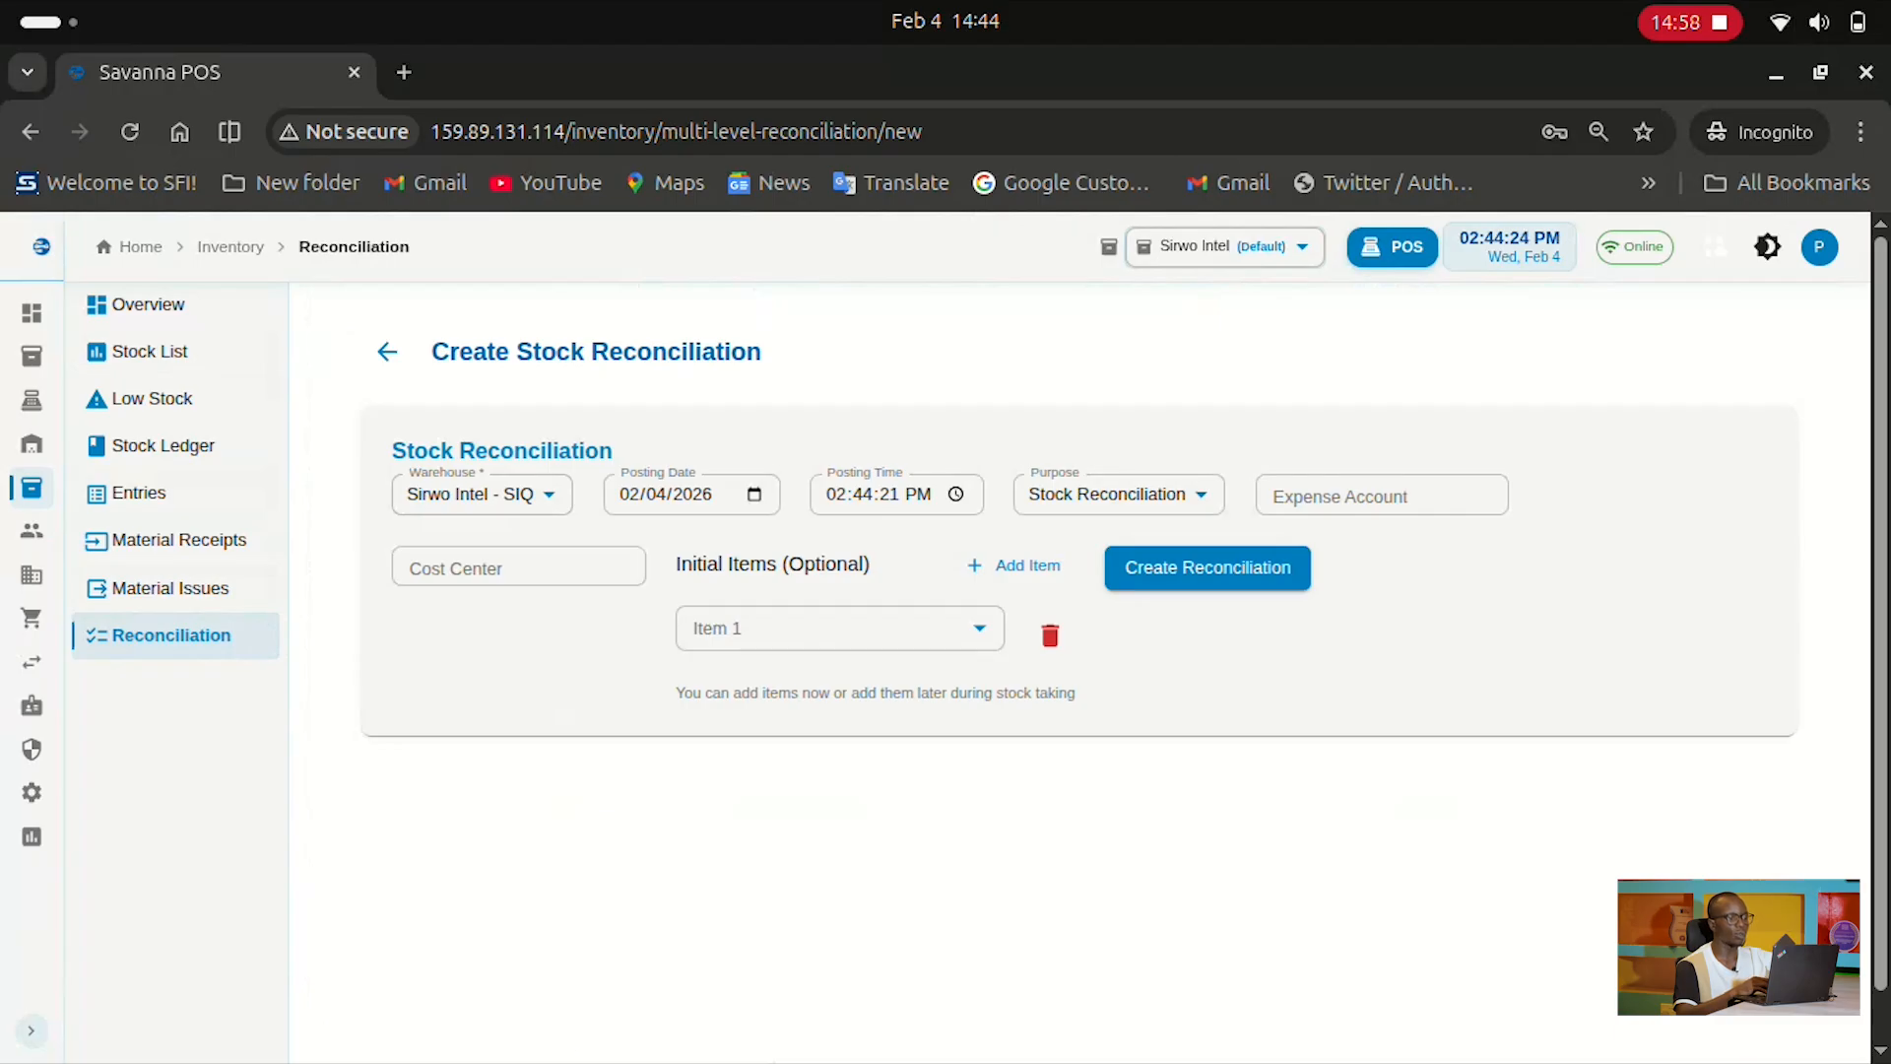
{"action": "left_click", "coordinate": [840, 628]}
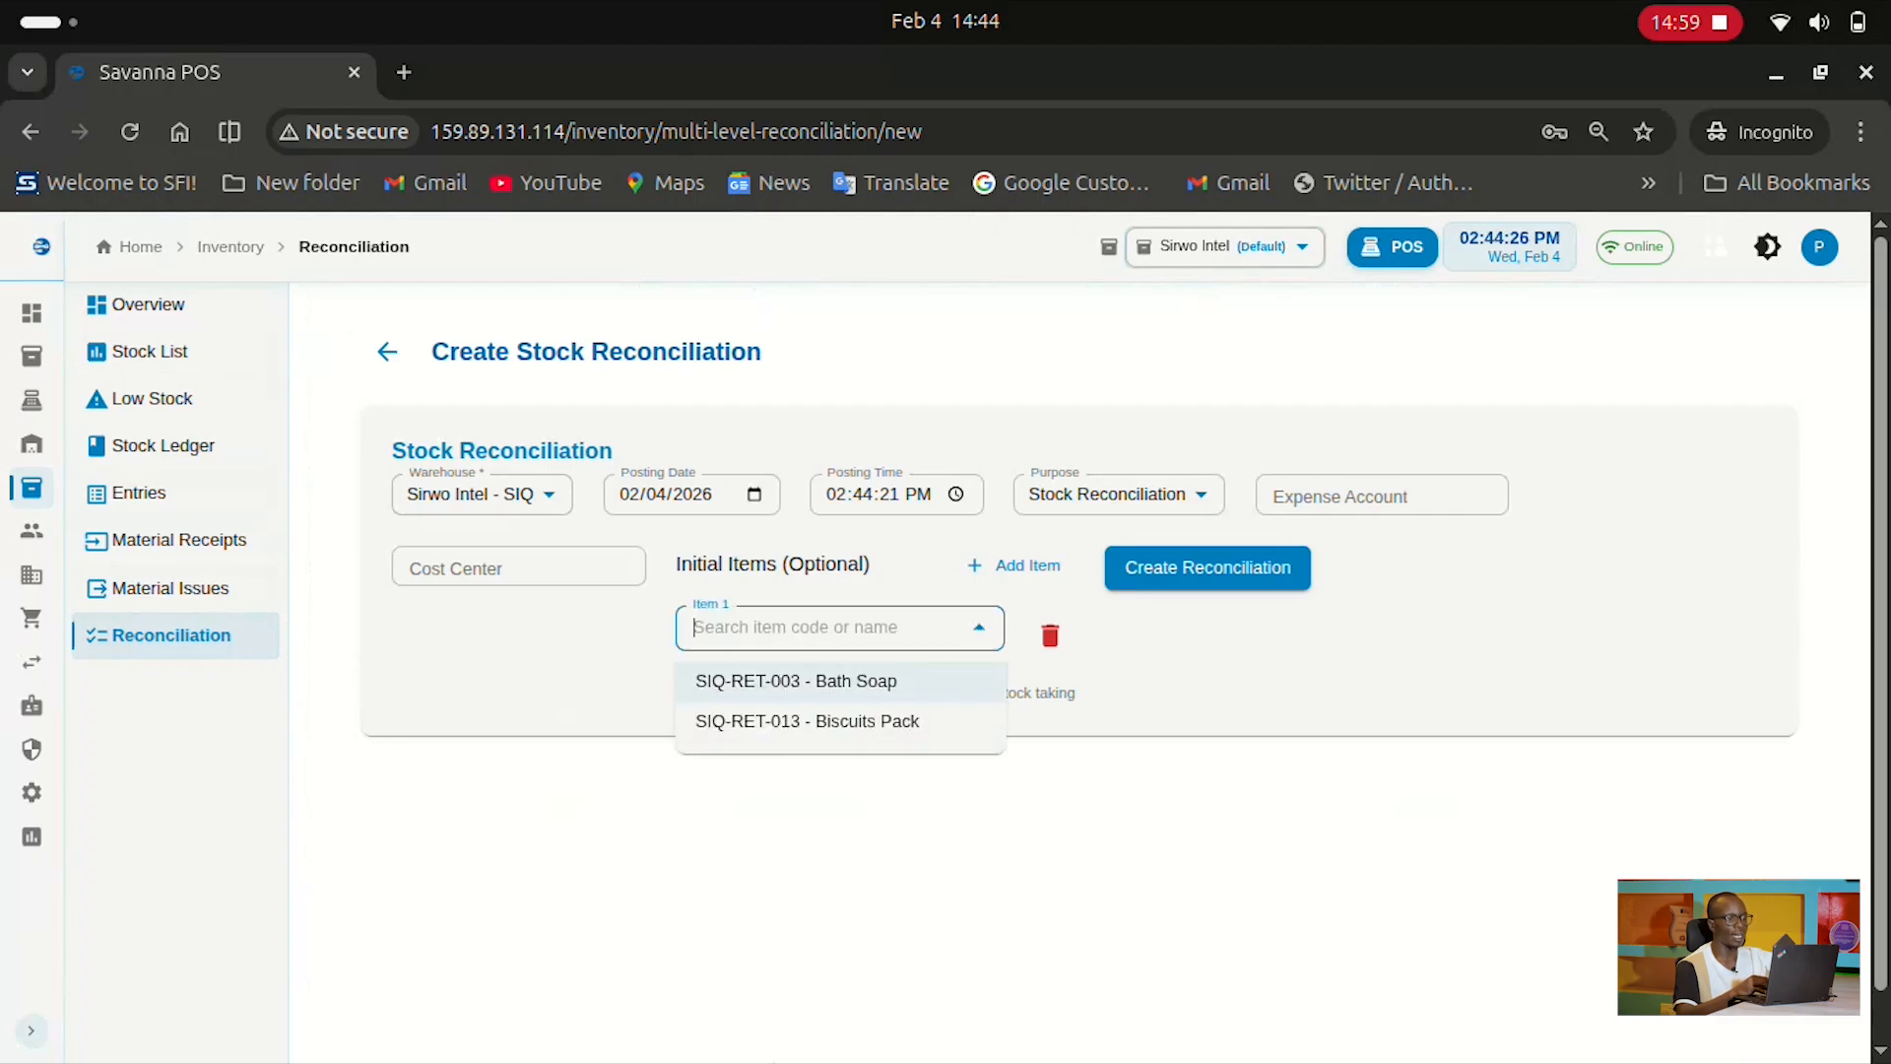
{"action": "key", "text": "Down"}
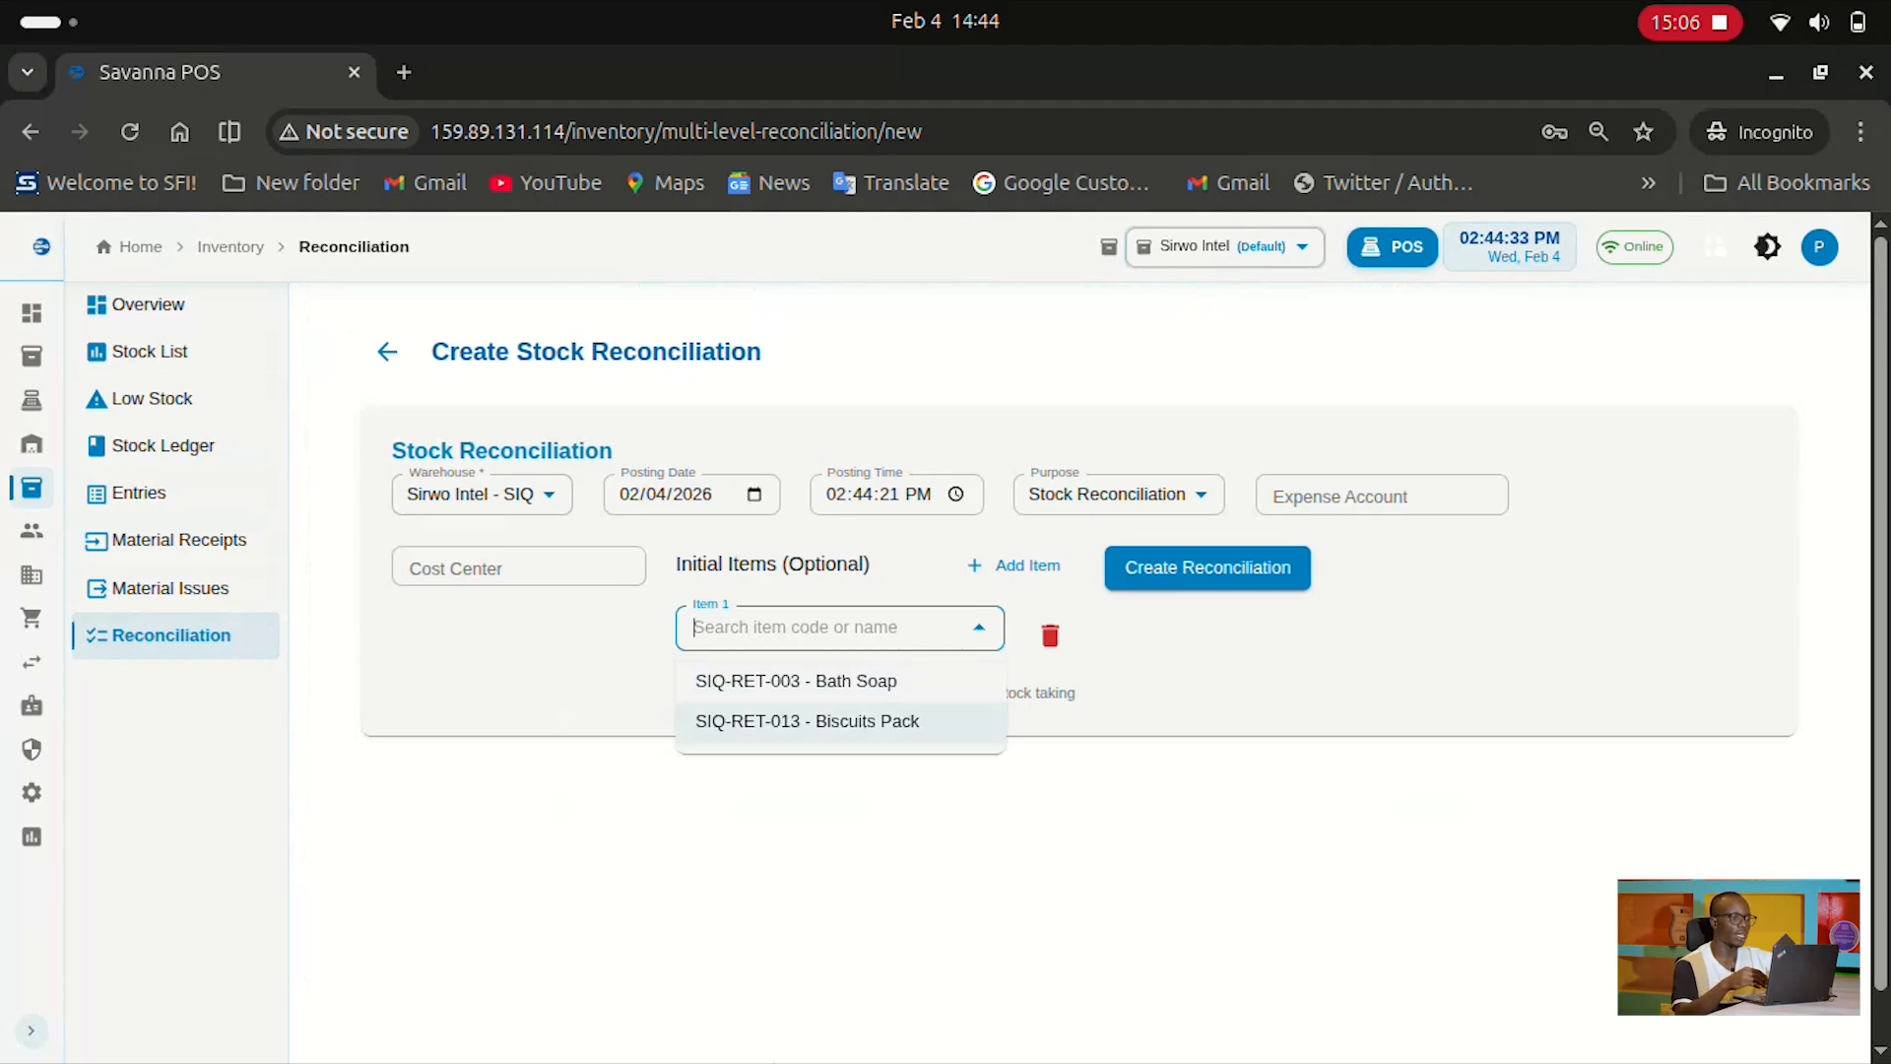
{"action": "key", "text": "Up"}
{"action": "key", "text": "Return"}
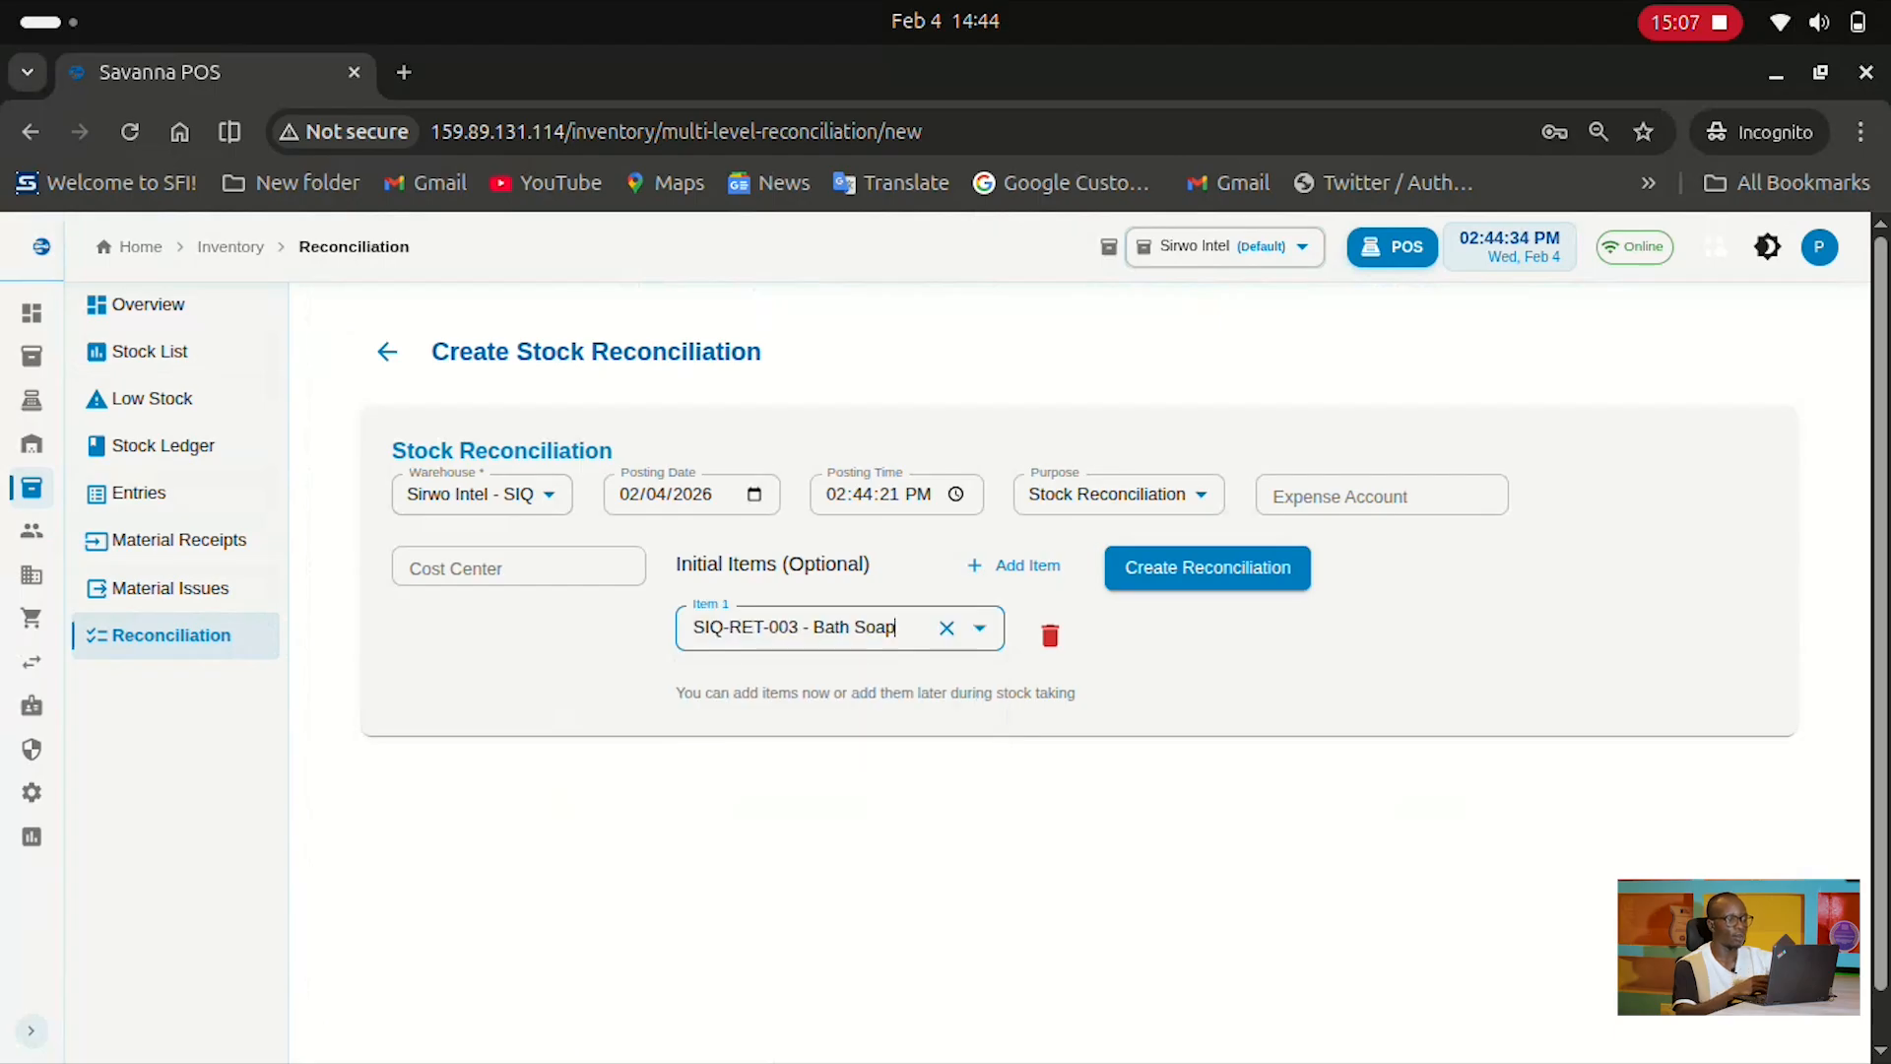
Create stock reconciliation MAT-RECO-2026-00031 and scroll through the new draft record
{"action": "left_click", "coordinate": [1208, 567]}
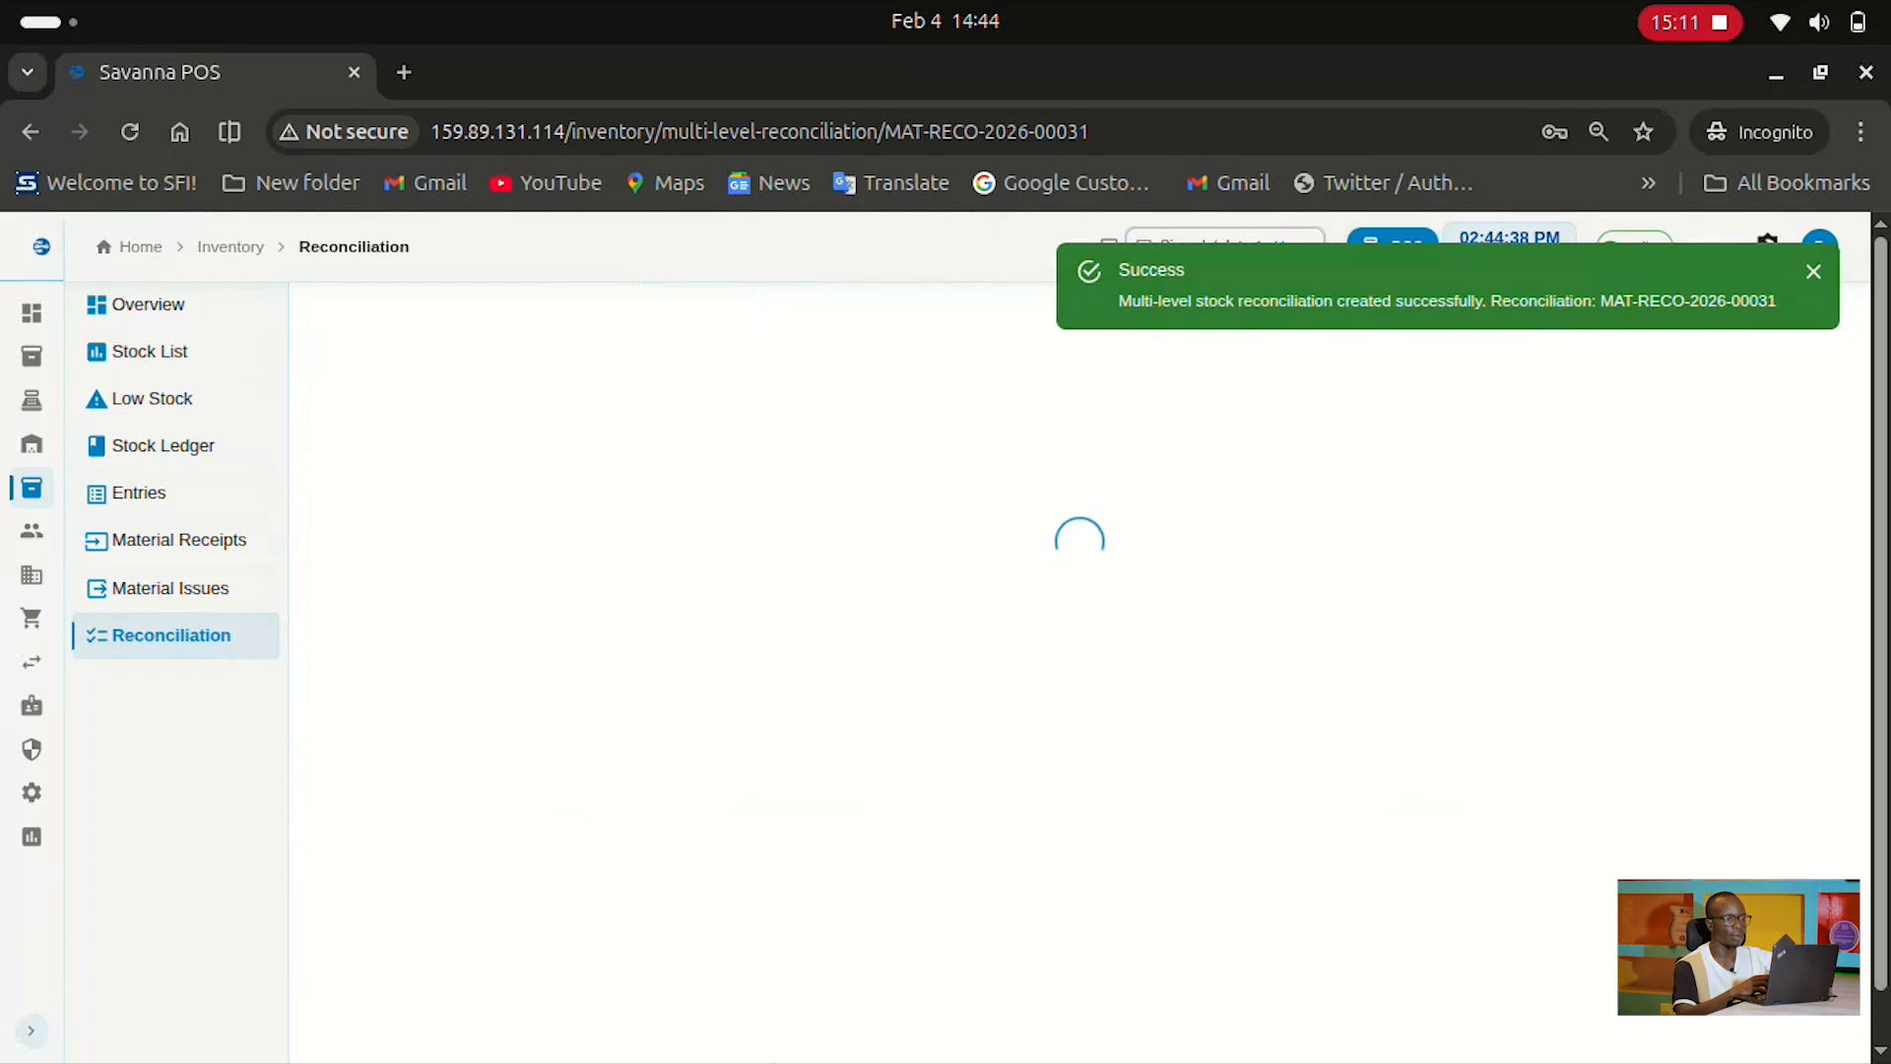
{"action": "scroll", "coordinate": [1102, 589], "scroll_direction": "down", "scroll_amount": 3}
{"action": "scroll", "coordinate": [1102, 589], "scroll_direction": "down", "scroll_amount": 4}
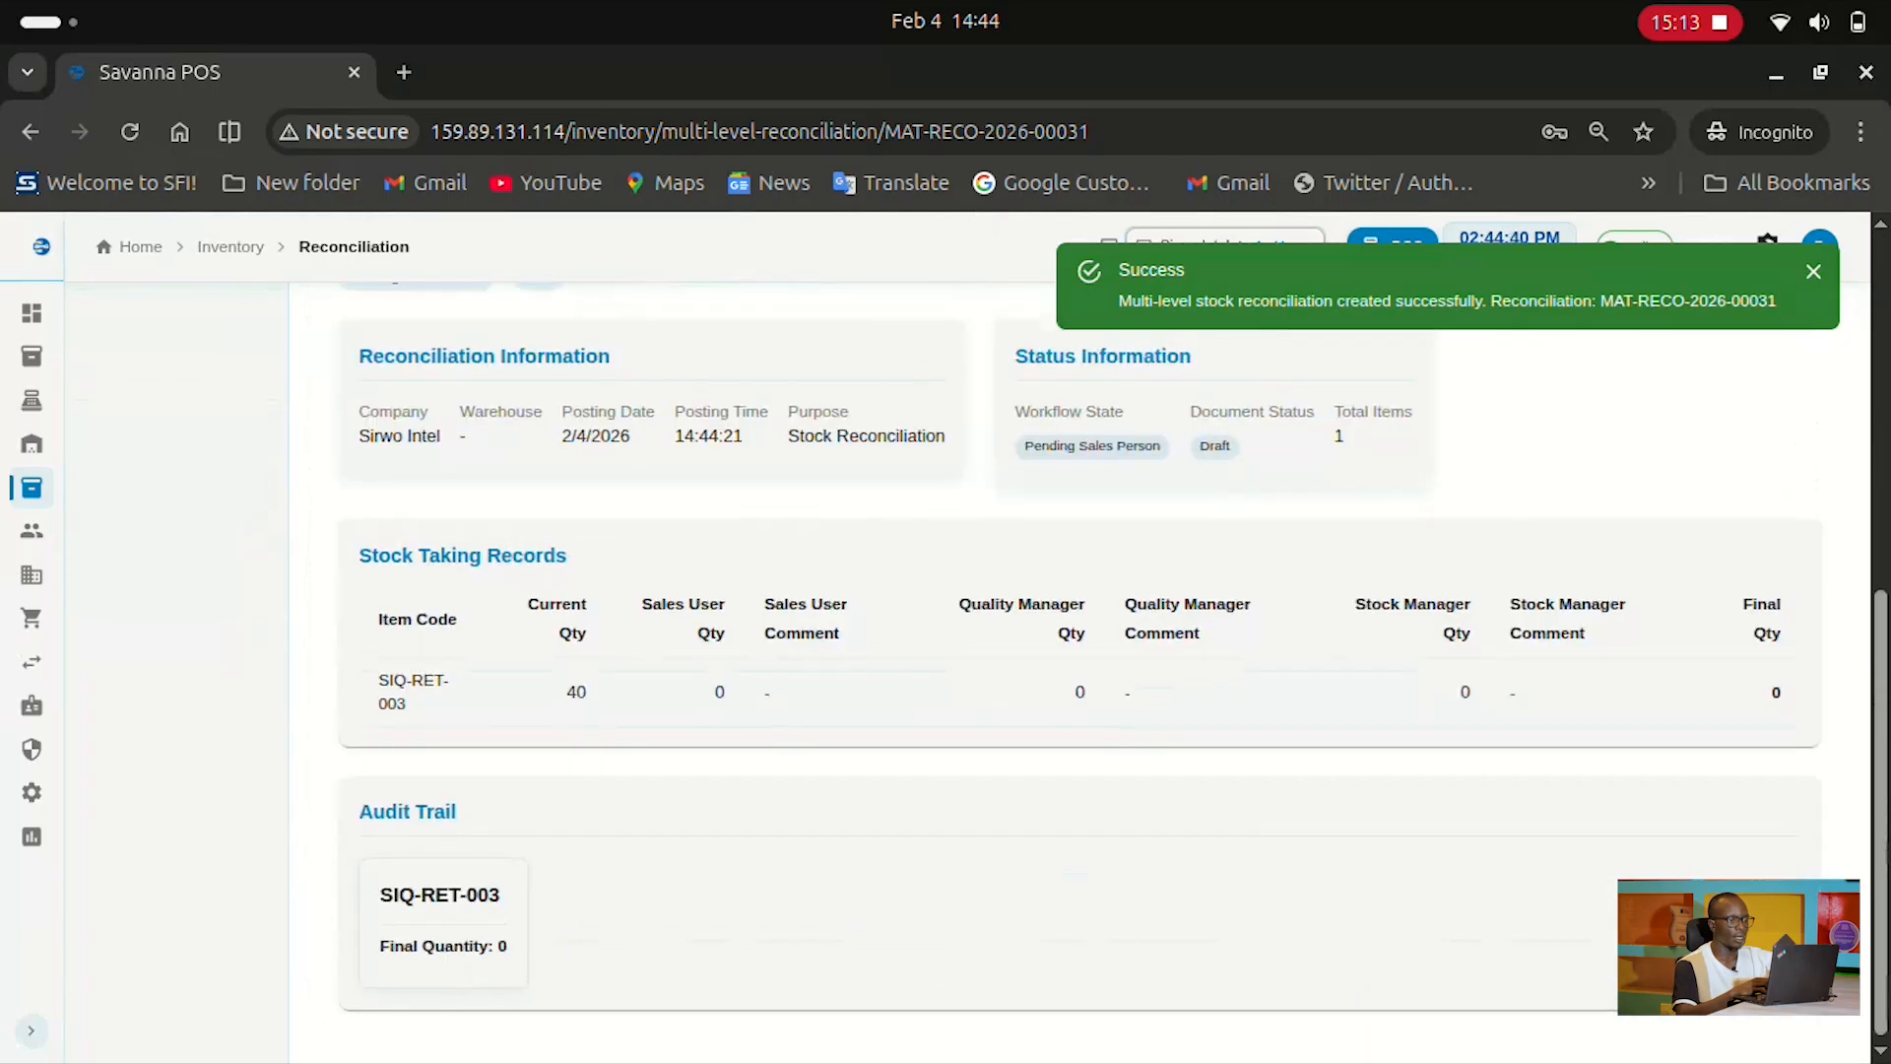
{"action": "scroll", "coordinate": [1102, 589], "scroll_direction": "up", "scroll_amount": 5}
{"action": "scroll", "coordinate": [1103, 589], "scroll_direction": "down", "scroll_amount": 5}
{"action": "scroll", "coordinate": [1102, 589], "scroll_direction": "up", "scroll_amount": 2}
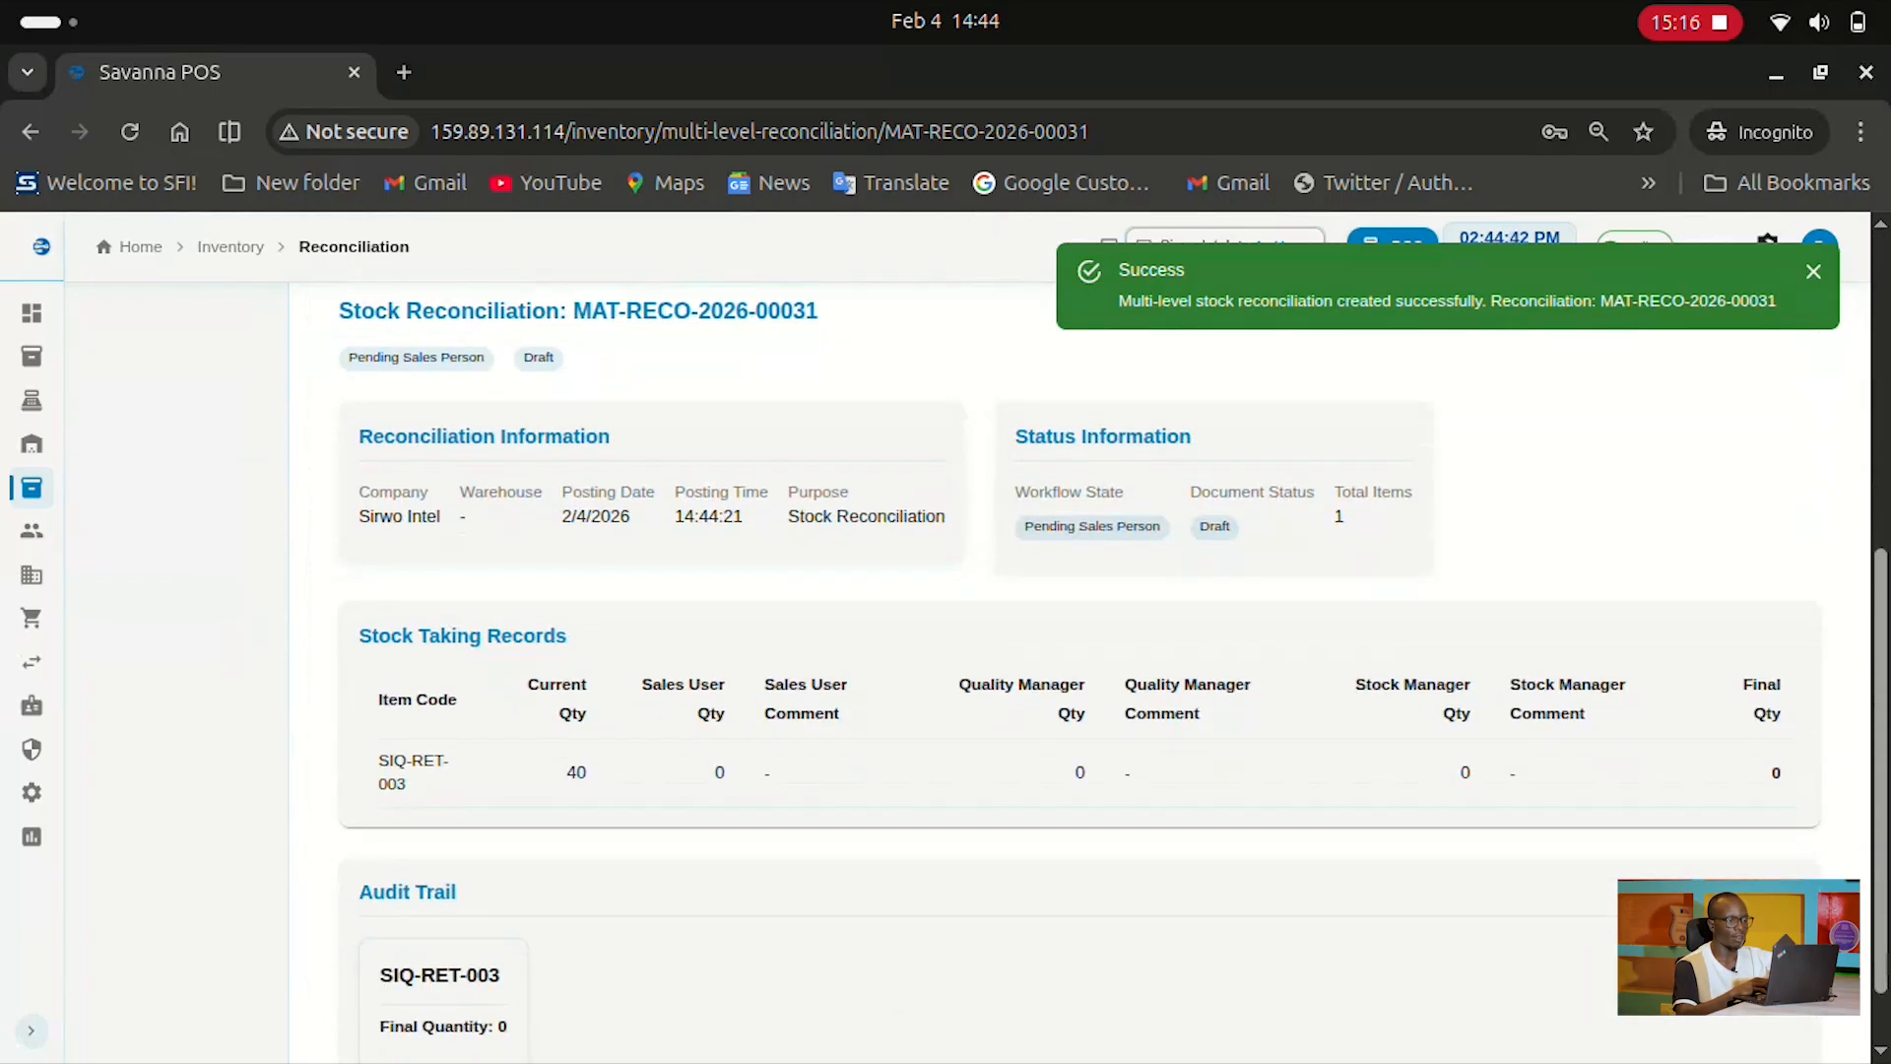
{"action": "scroll", "coordinate": [1102, 589], "scroll_direction": "up", "scroll_amount": 3}
{"action": "scroll", "coordinate": [1103, 589], "scroll_direction": "up", "scroll_amount": 3}
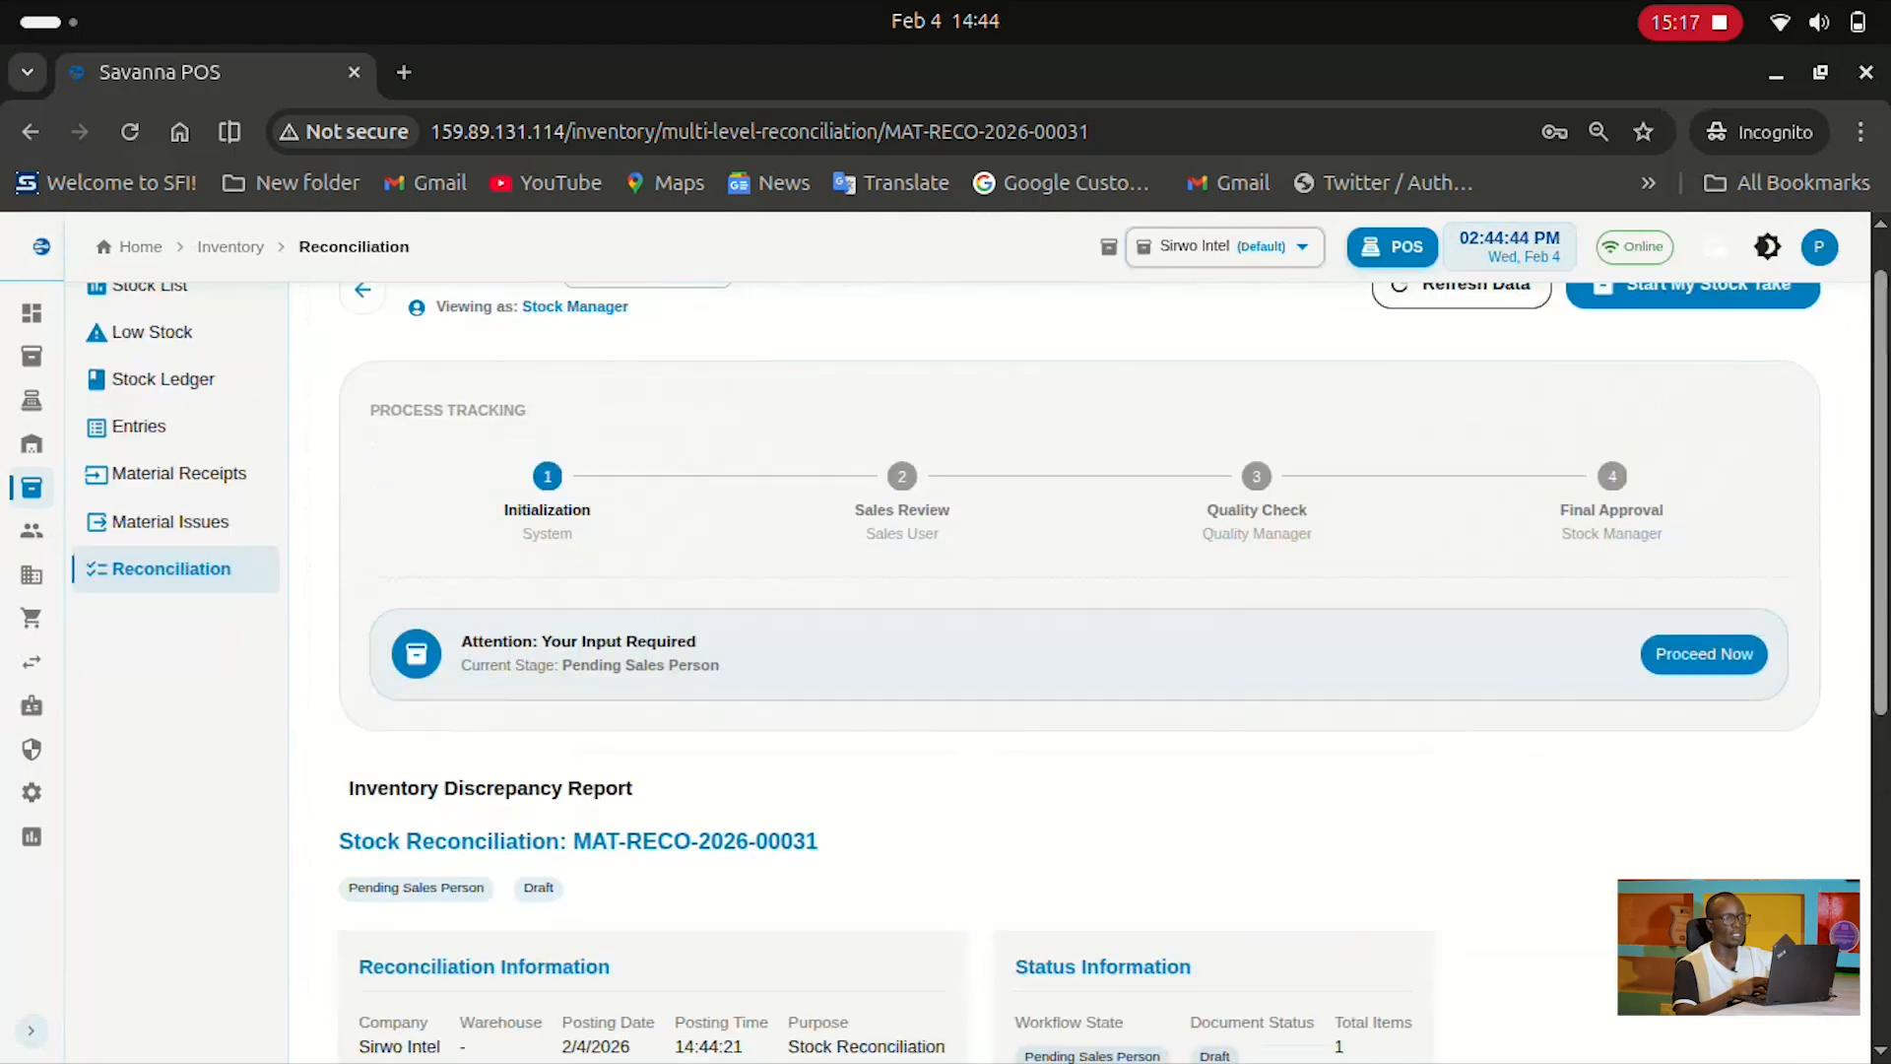
{"action": "scroll", "coordinate": [1102, 589], "scroll_direction": "down", "scroll_amount": 2}
{"action": "scroll", "coordinate": [1102, 590], "scroll_direction": "up", "scroll_amount": 2}
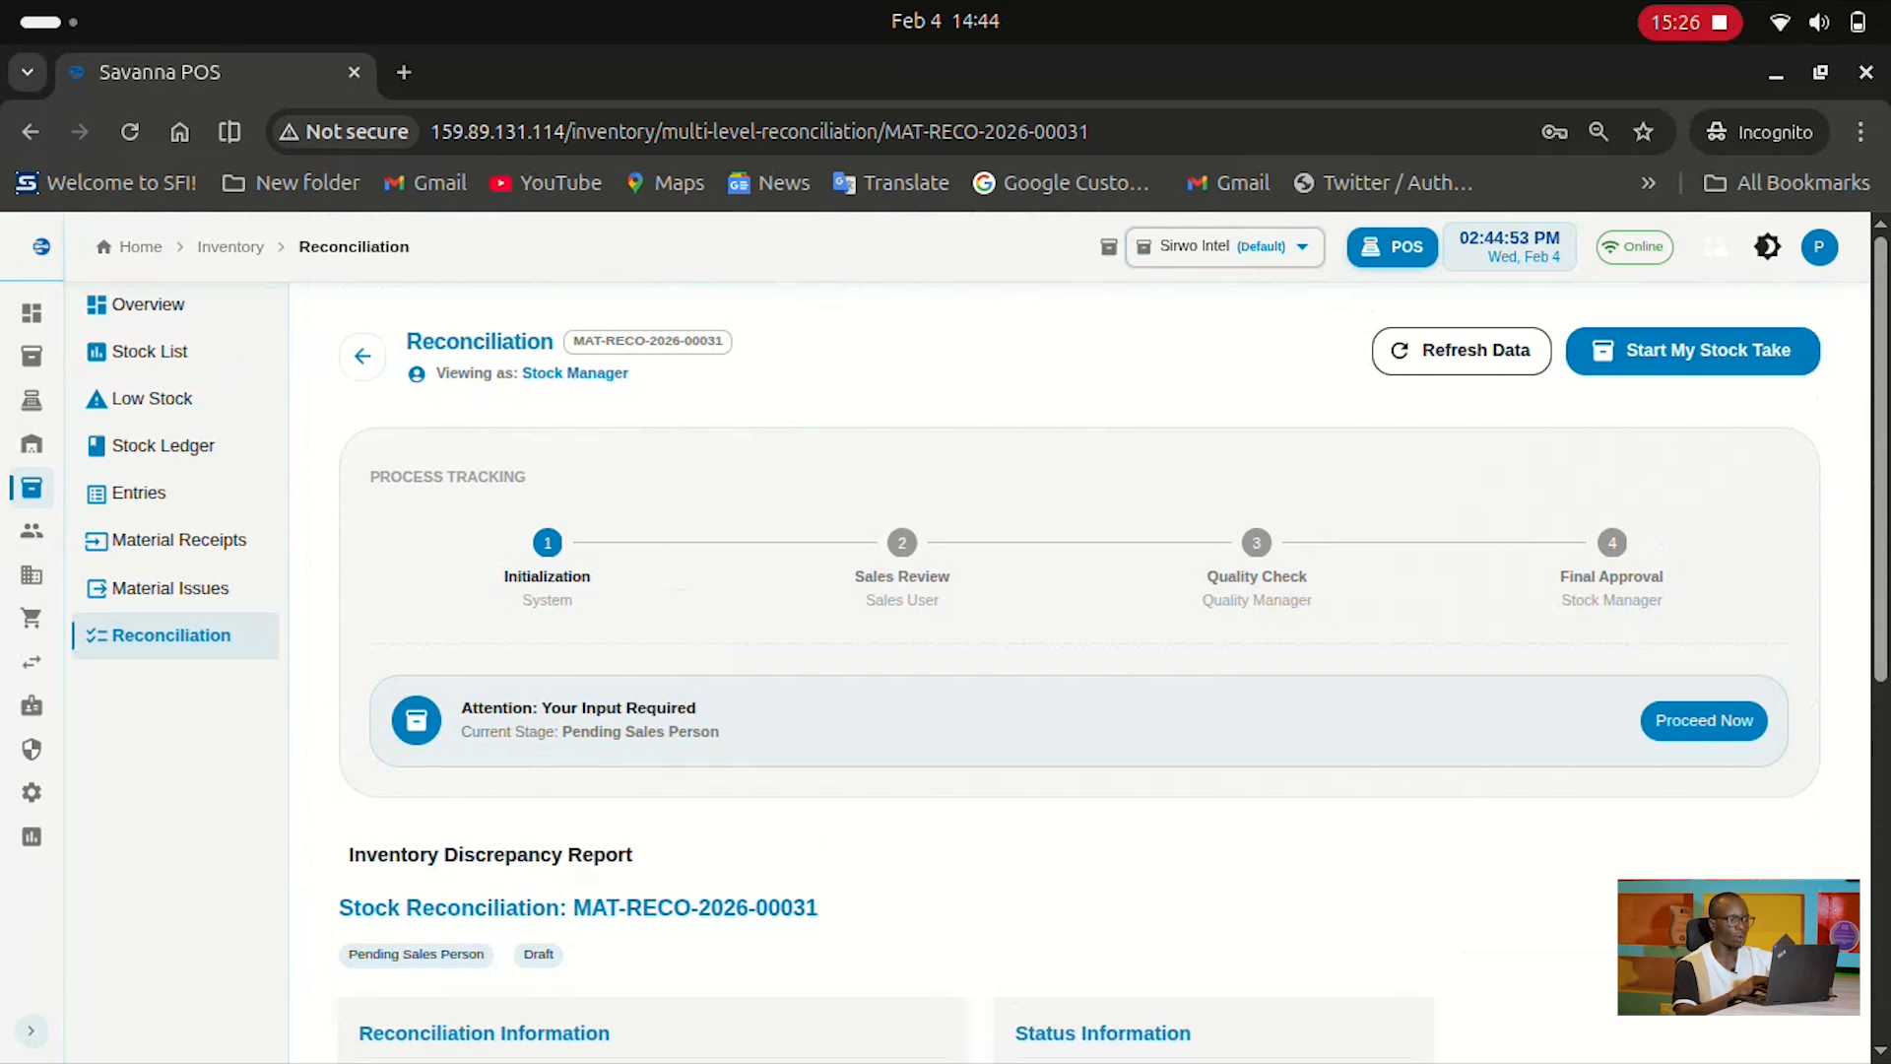
{"action": "scroll", "coordinate": [981, 637], "scroll_direction": "down", "scroll_amount": 1}
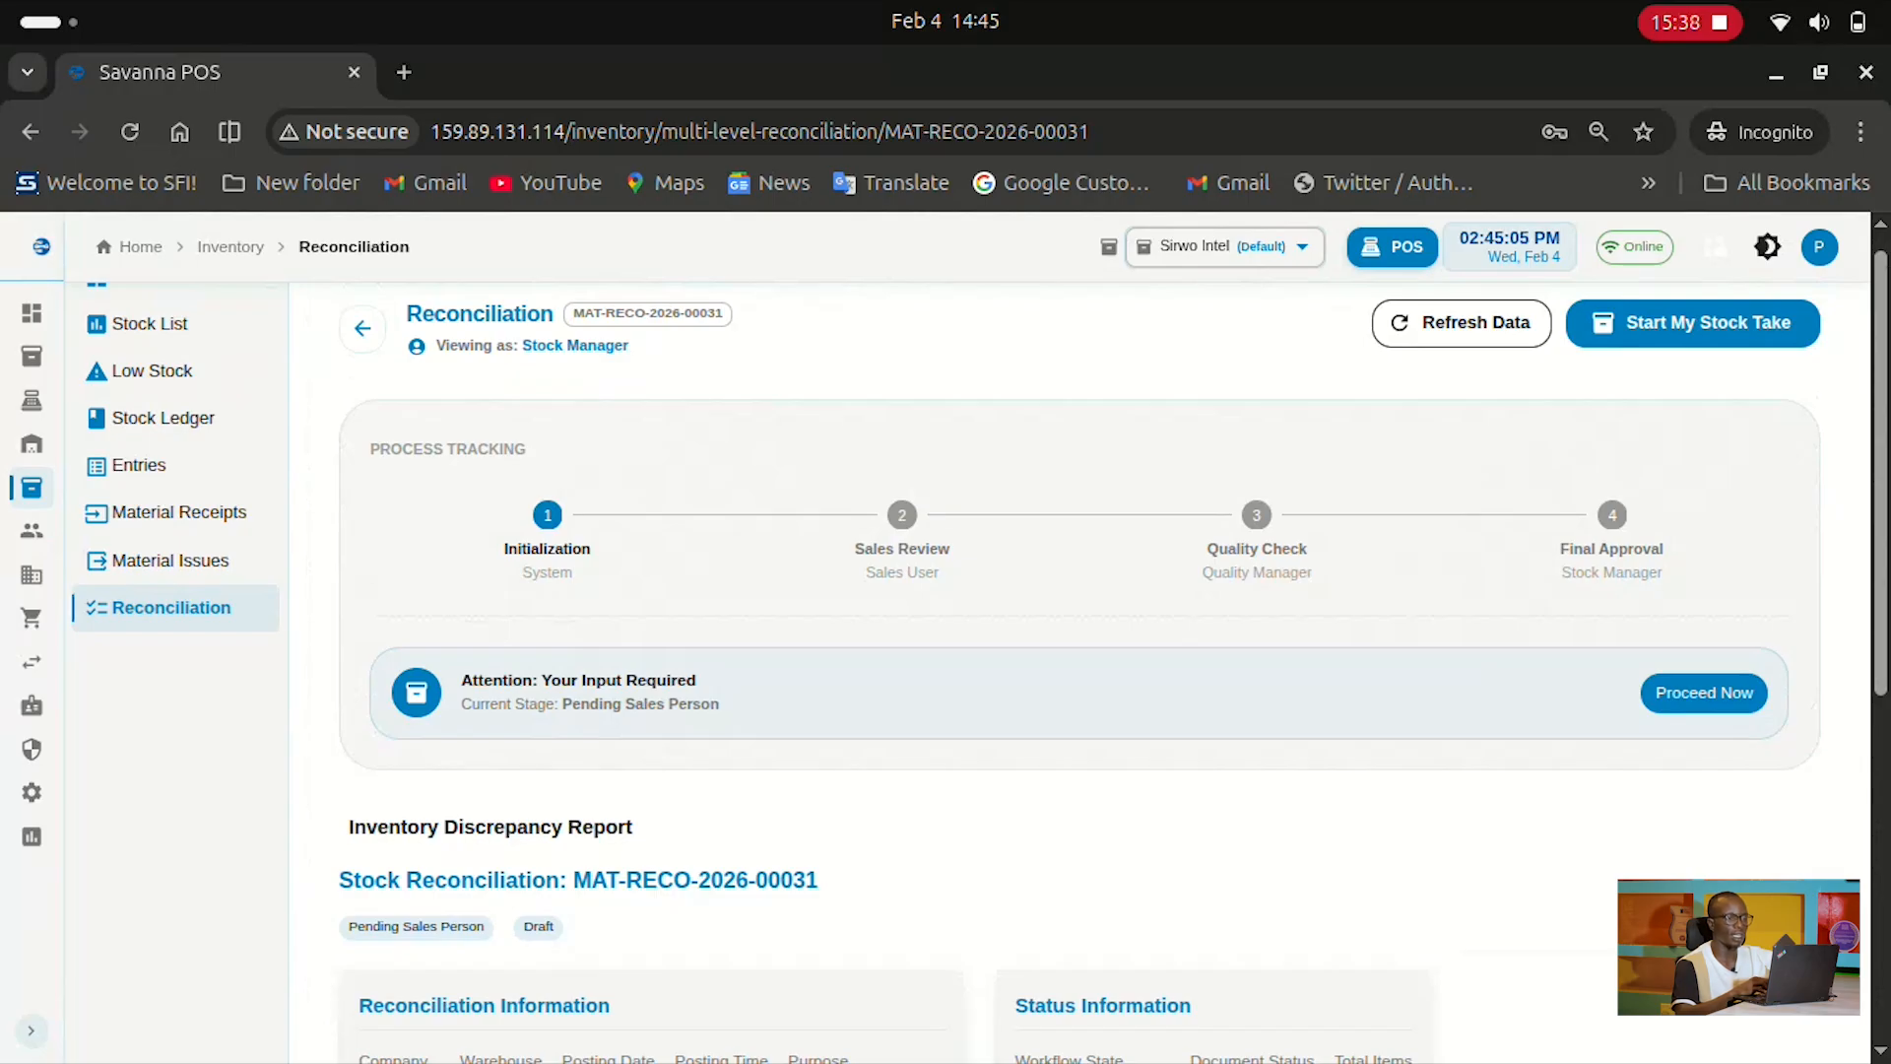
Highlight the Final Approval and Sales Review steps and the stock-taking table row
{"action": "left_click_drag", "start_coordinate": [1665, 572], "coordinate": [1201, 574]}
{"action": "left_click_drag", "start_coordinate": [941, 572], "coordinate": [854, 549]}
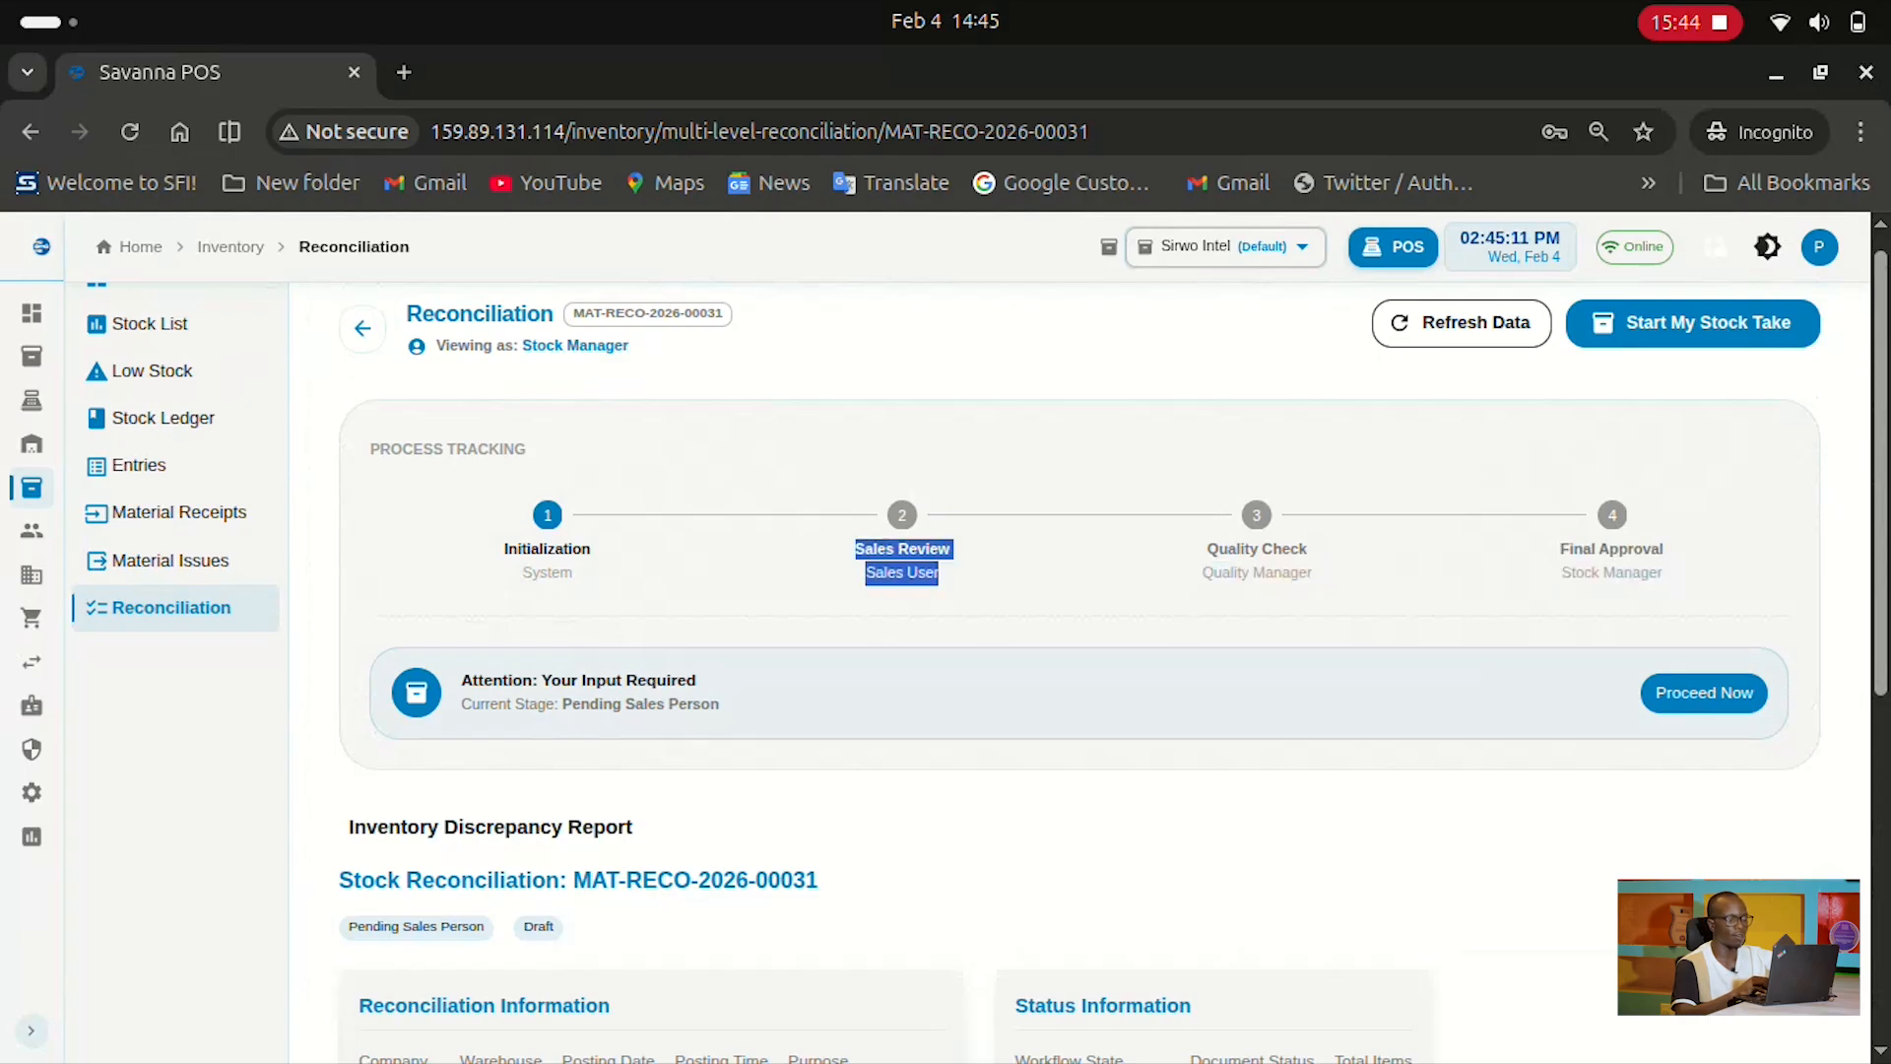
{"action": "scroll", "coordinate": [1078, 640], "scroll_direction": "down", "scroll_amount": 6}
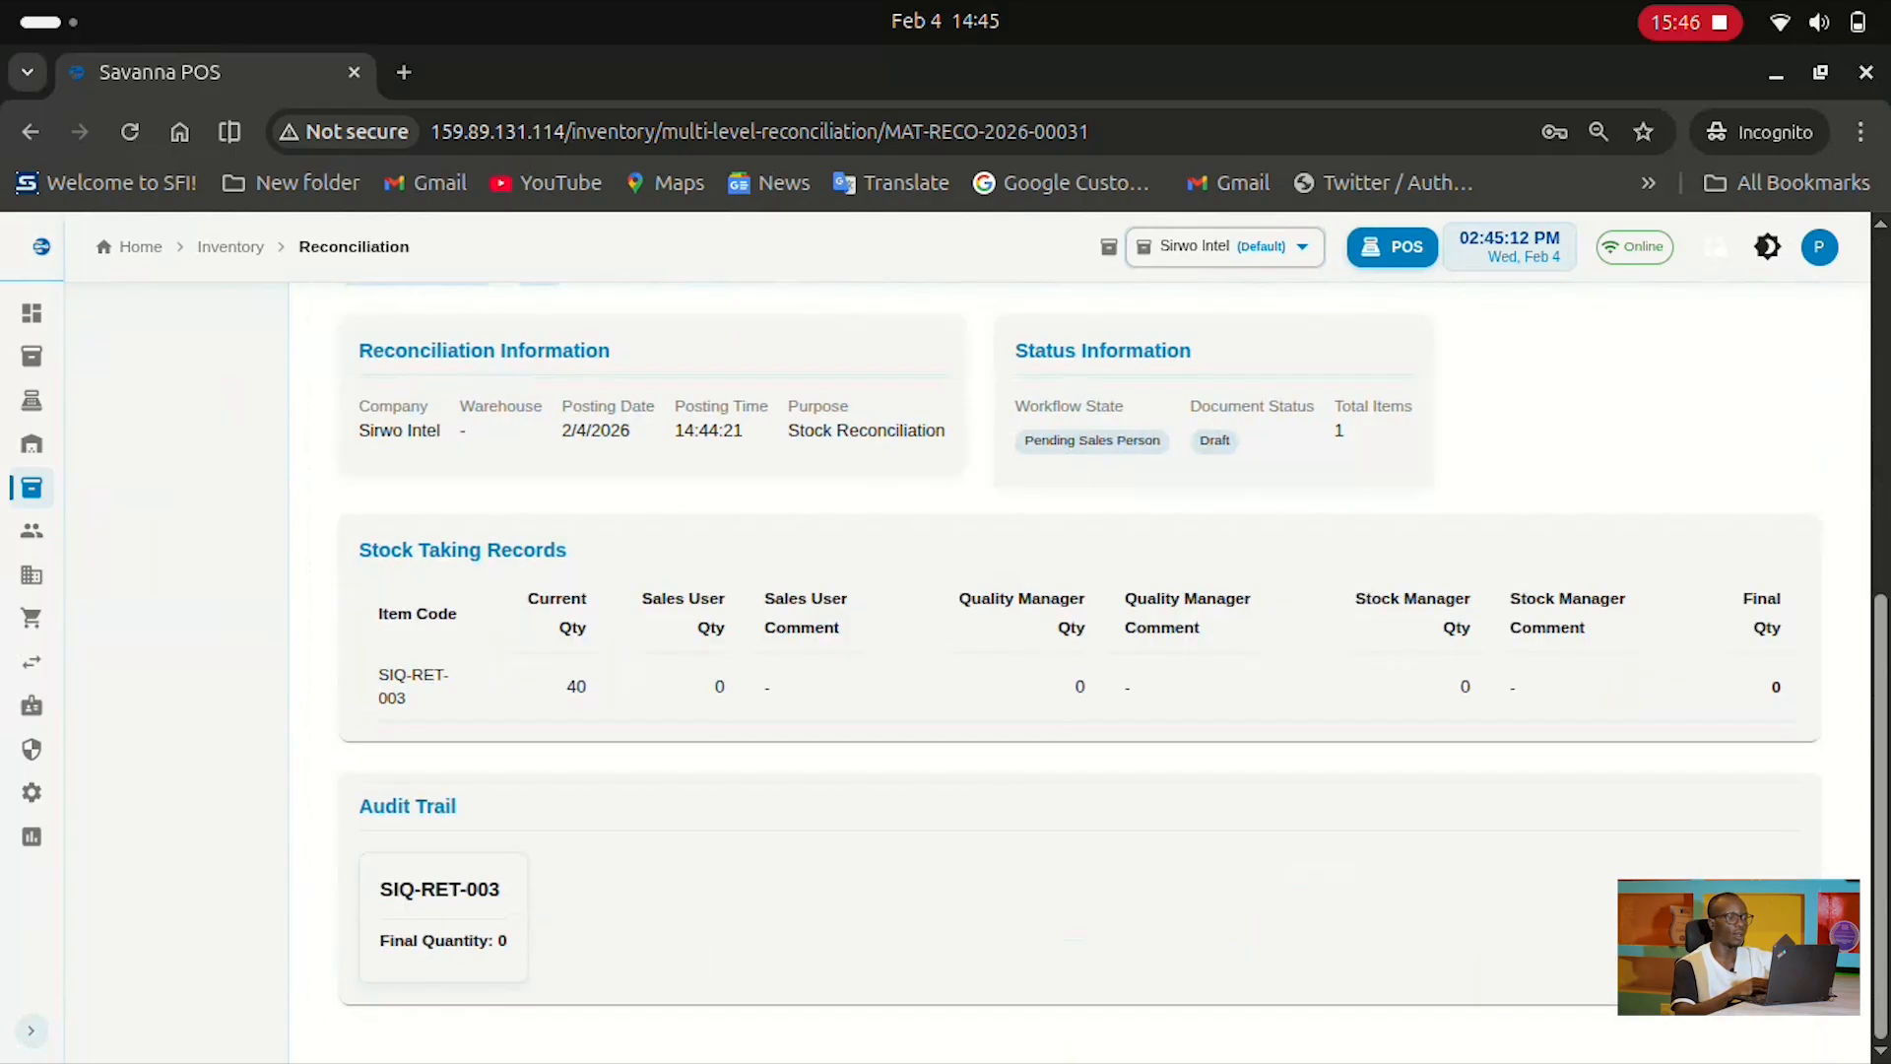
{"action": "left_click_drag", "start_coordinate": [376, 606], "coordinate": [769, 687]}
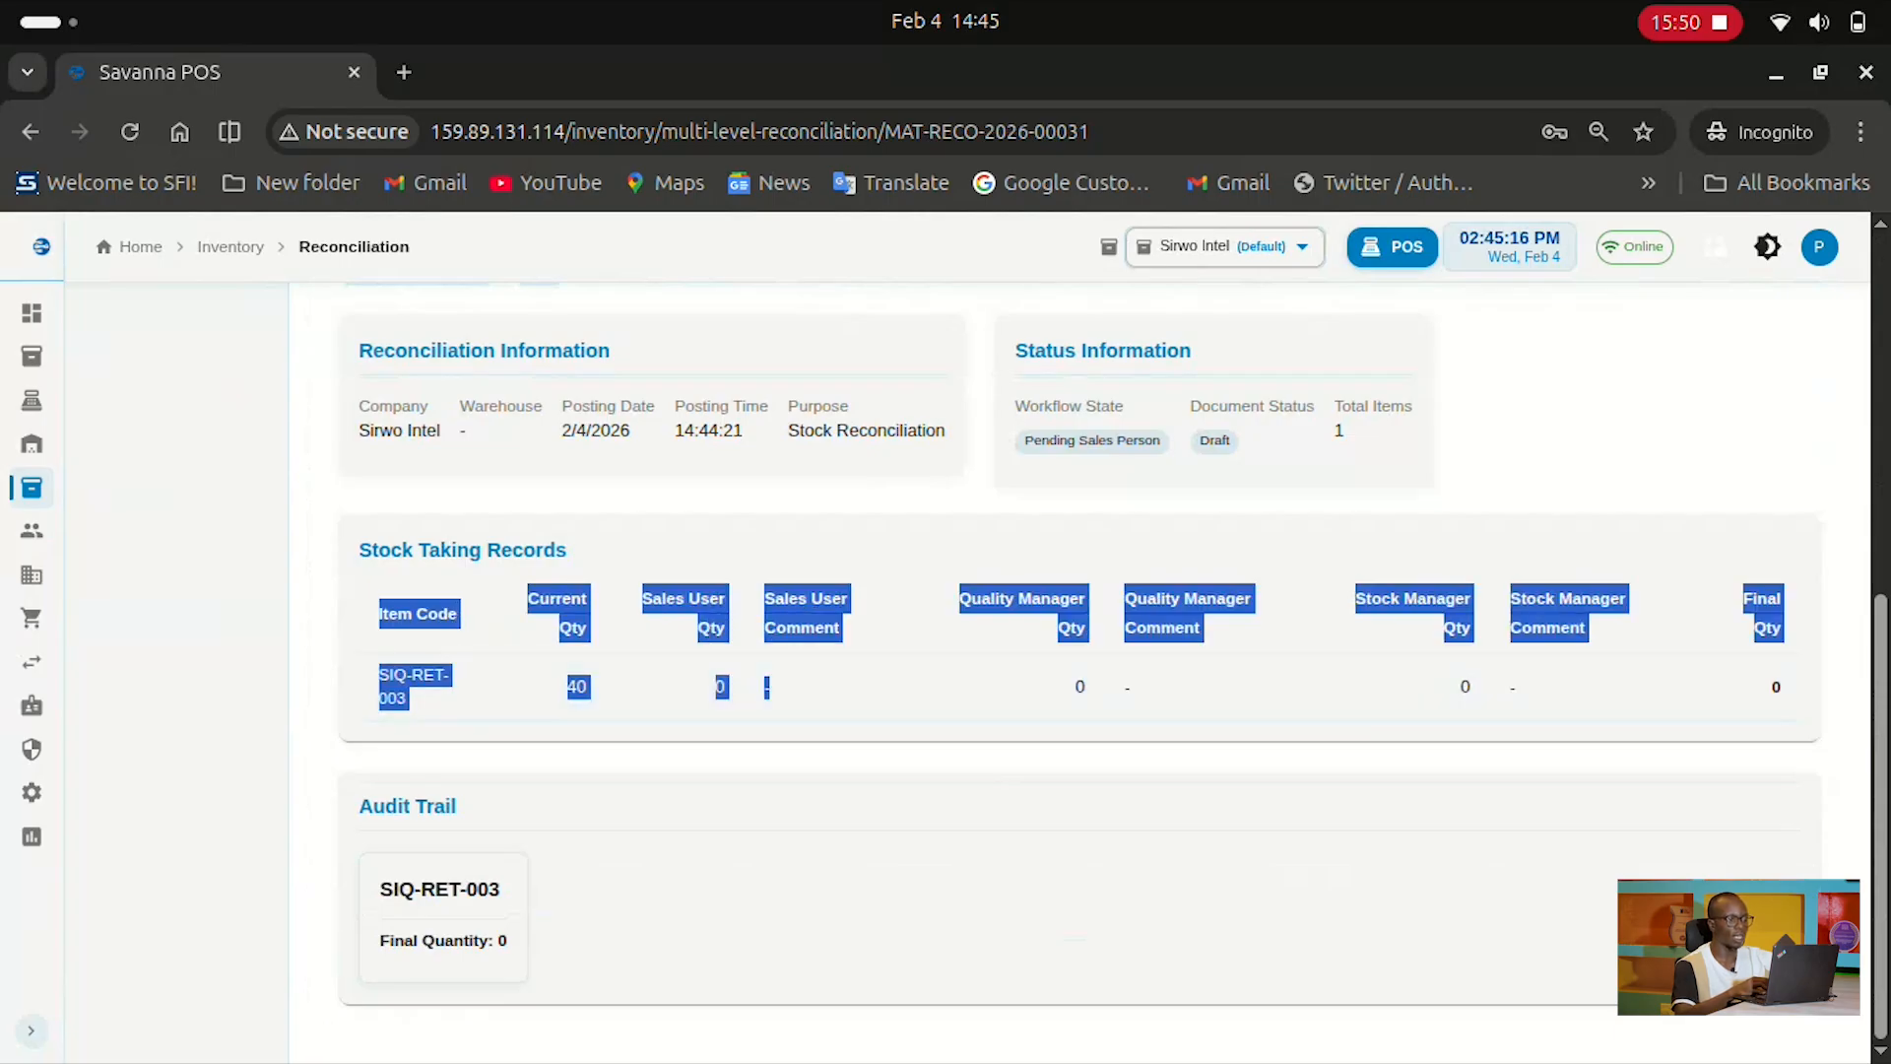
{"action": "left_click", "coordinate": [788, 692]}
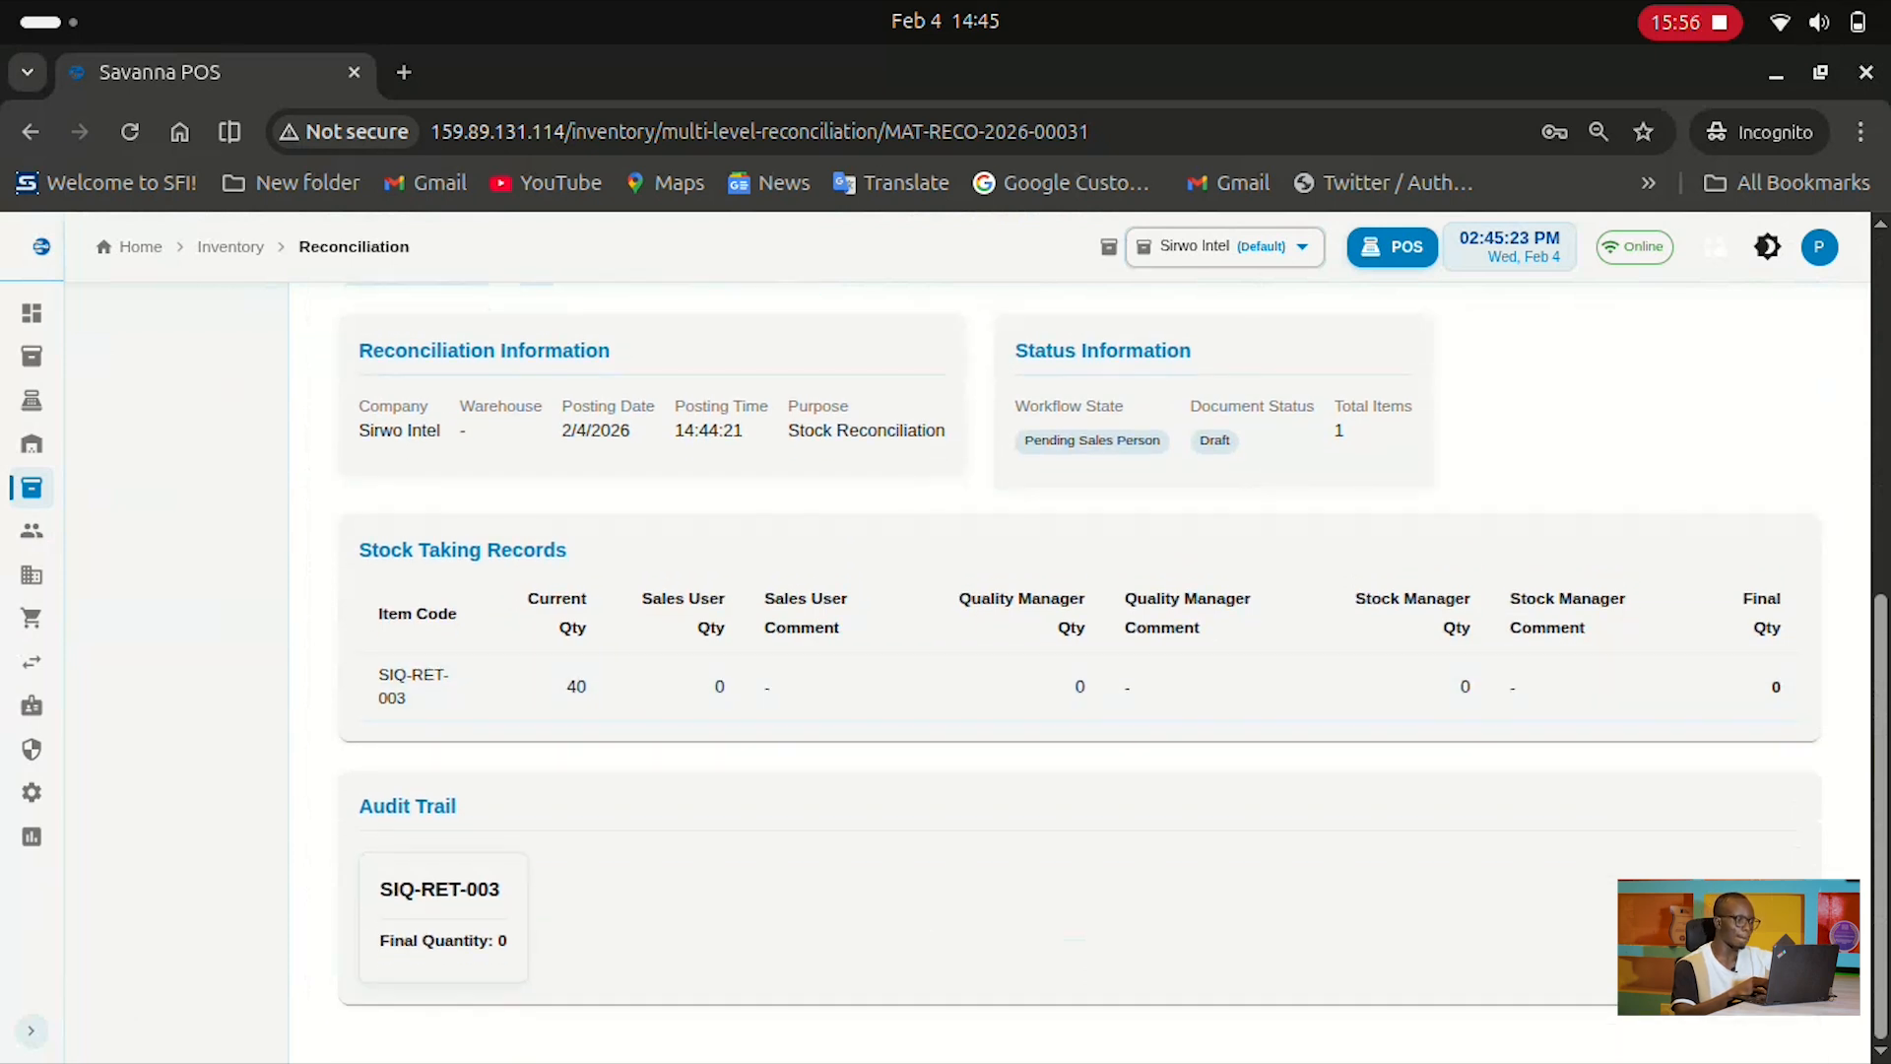
Highlight the attention banner heading and the current stage, Pending Sales Person
{"action": "scroll", "coordinate": [1083, 669], "scroll_direction": "up", "scroll_amount": 4}
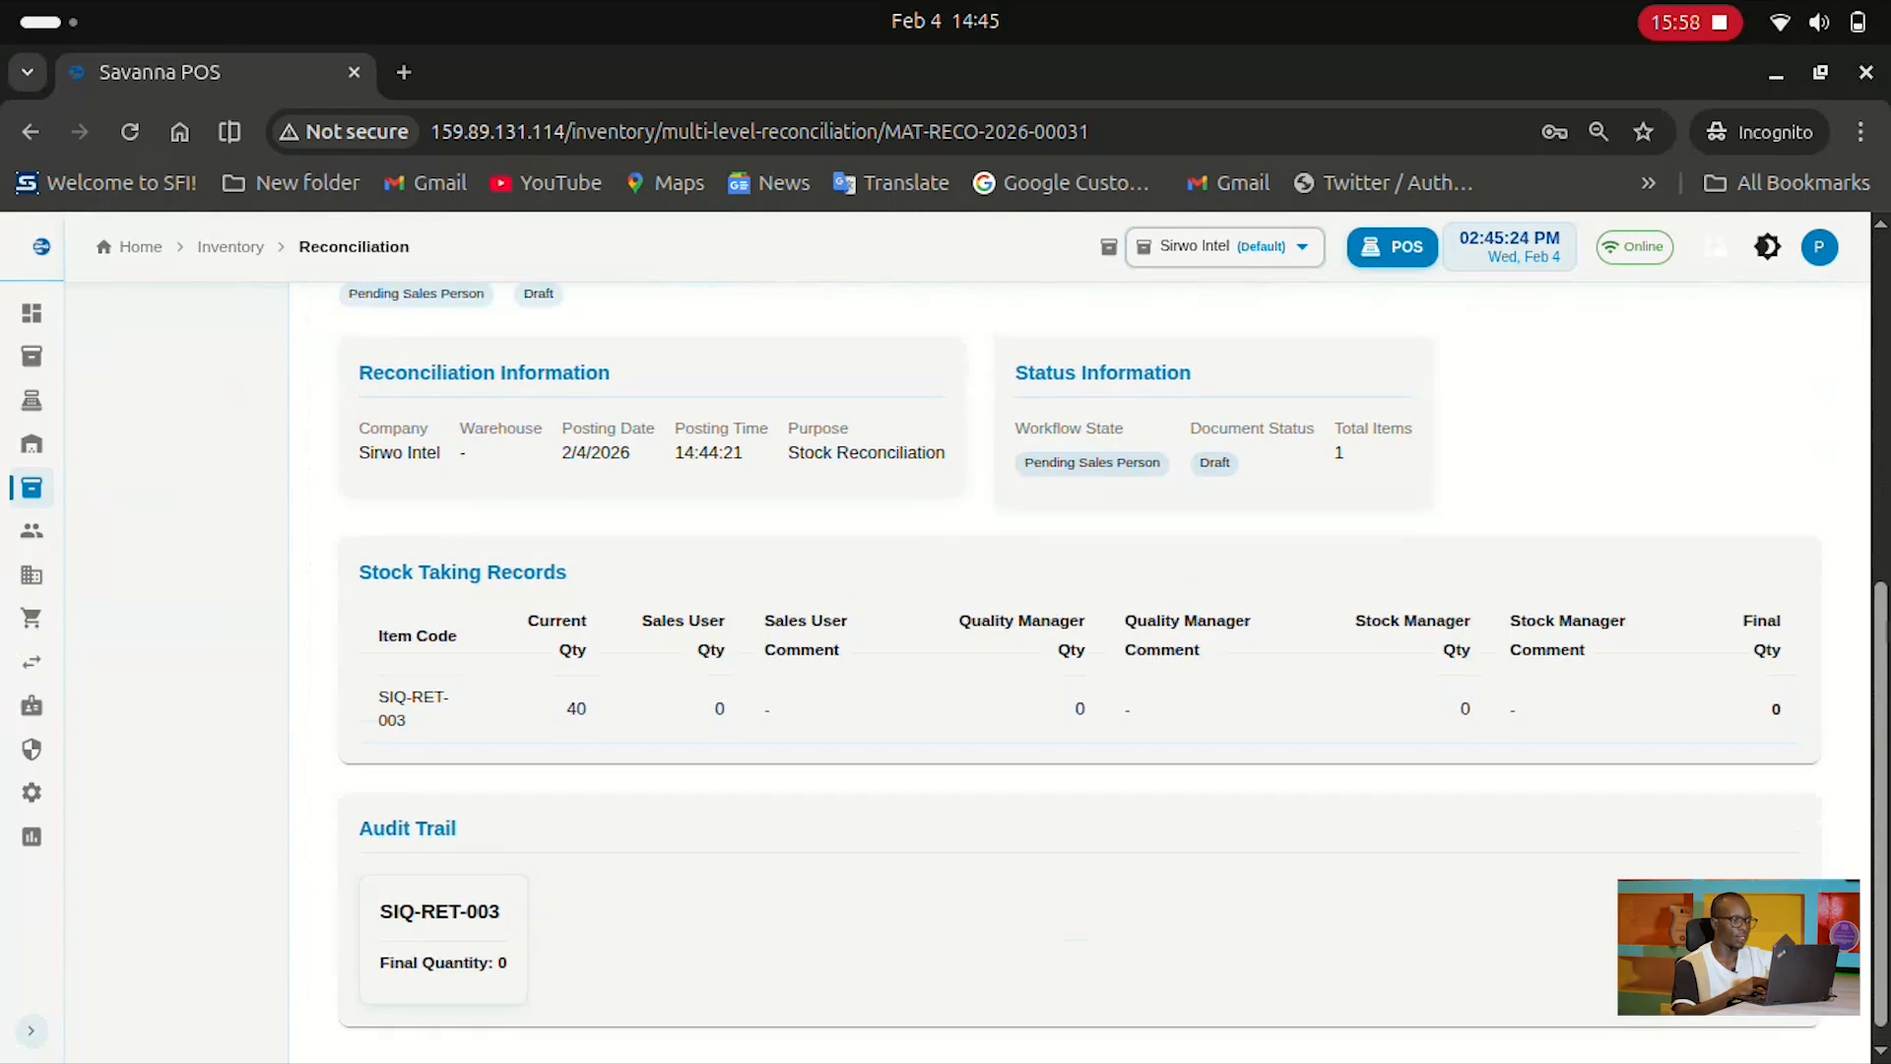
{"action": "scroll", "coordinate": [1084, 670], "scroll_direction": "up", "scroll_amount": 4}
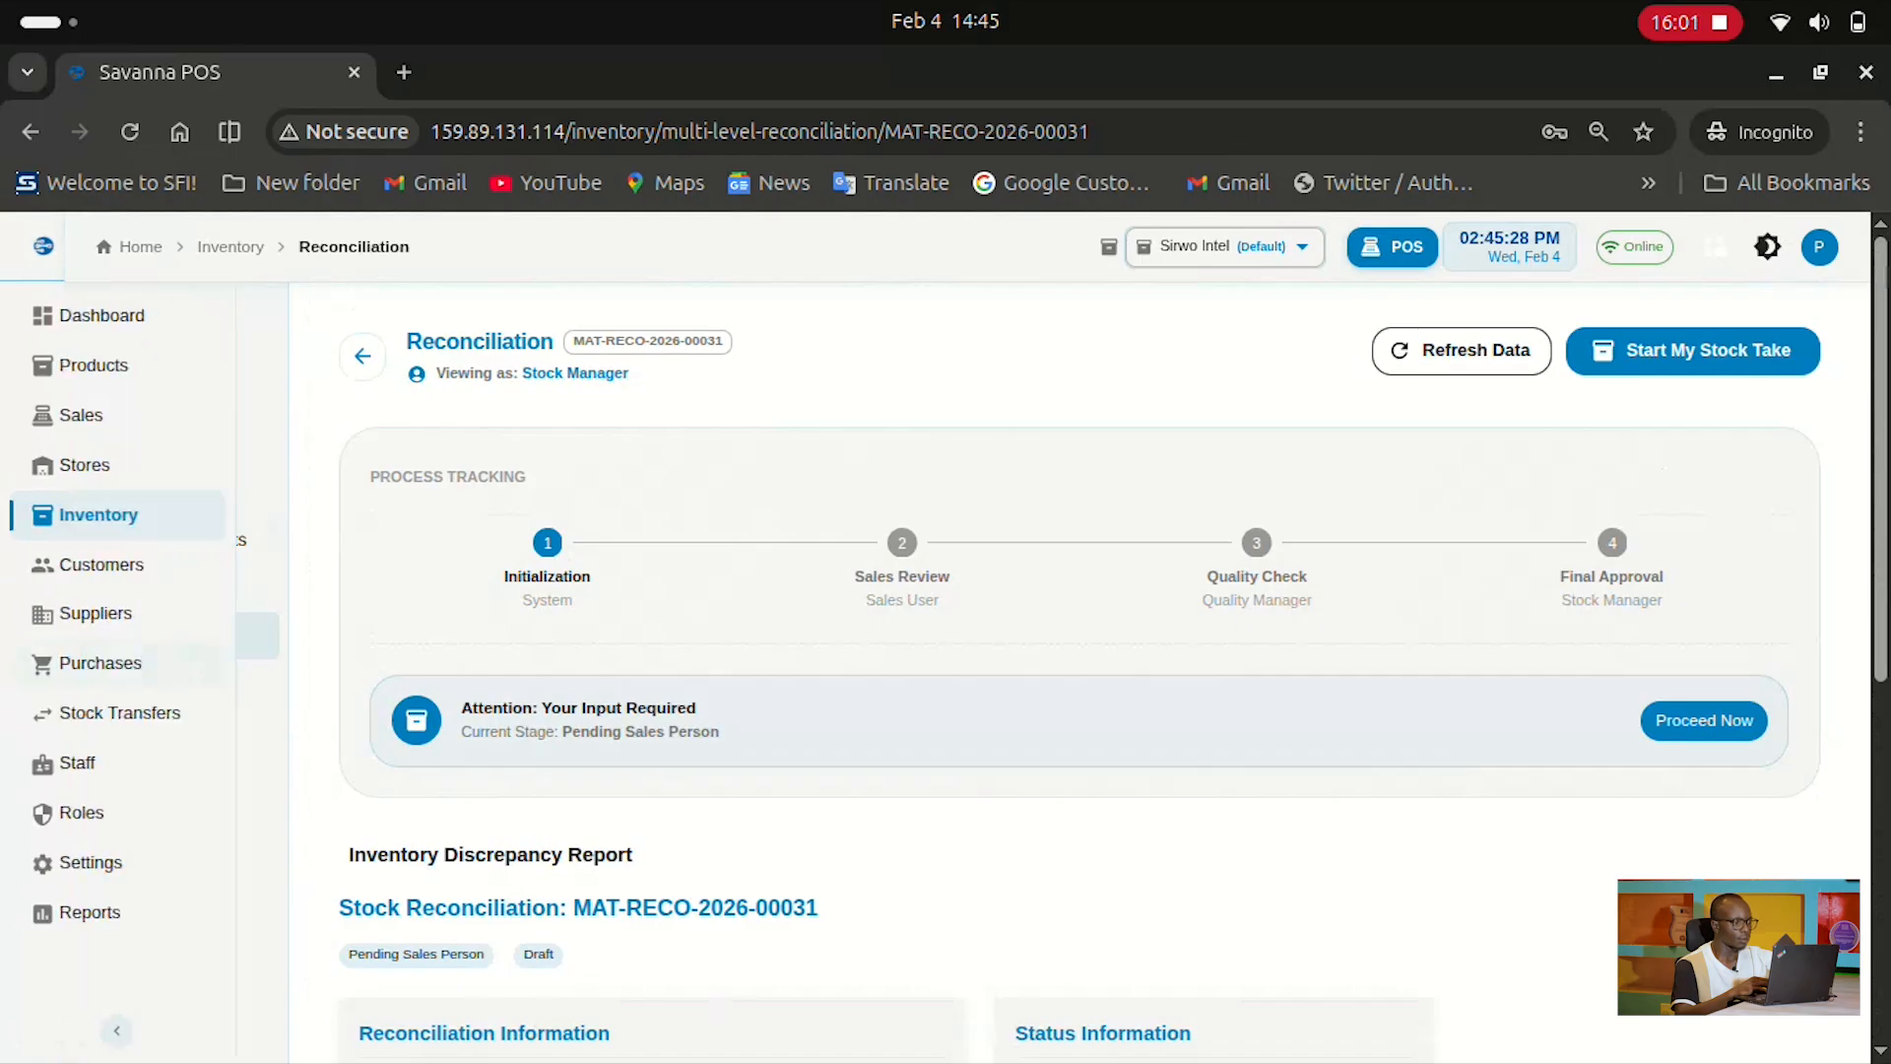
{"action": "left_click_drag", "start_coordinate": [461, 707], "coordinate": [577, 708]}
{"action": "left_click", "coordinate": [578, 708]}
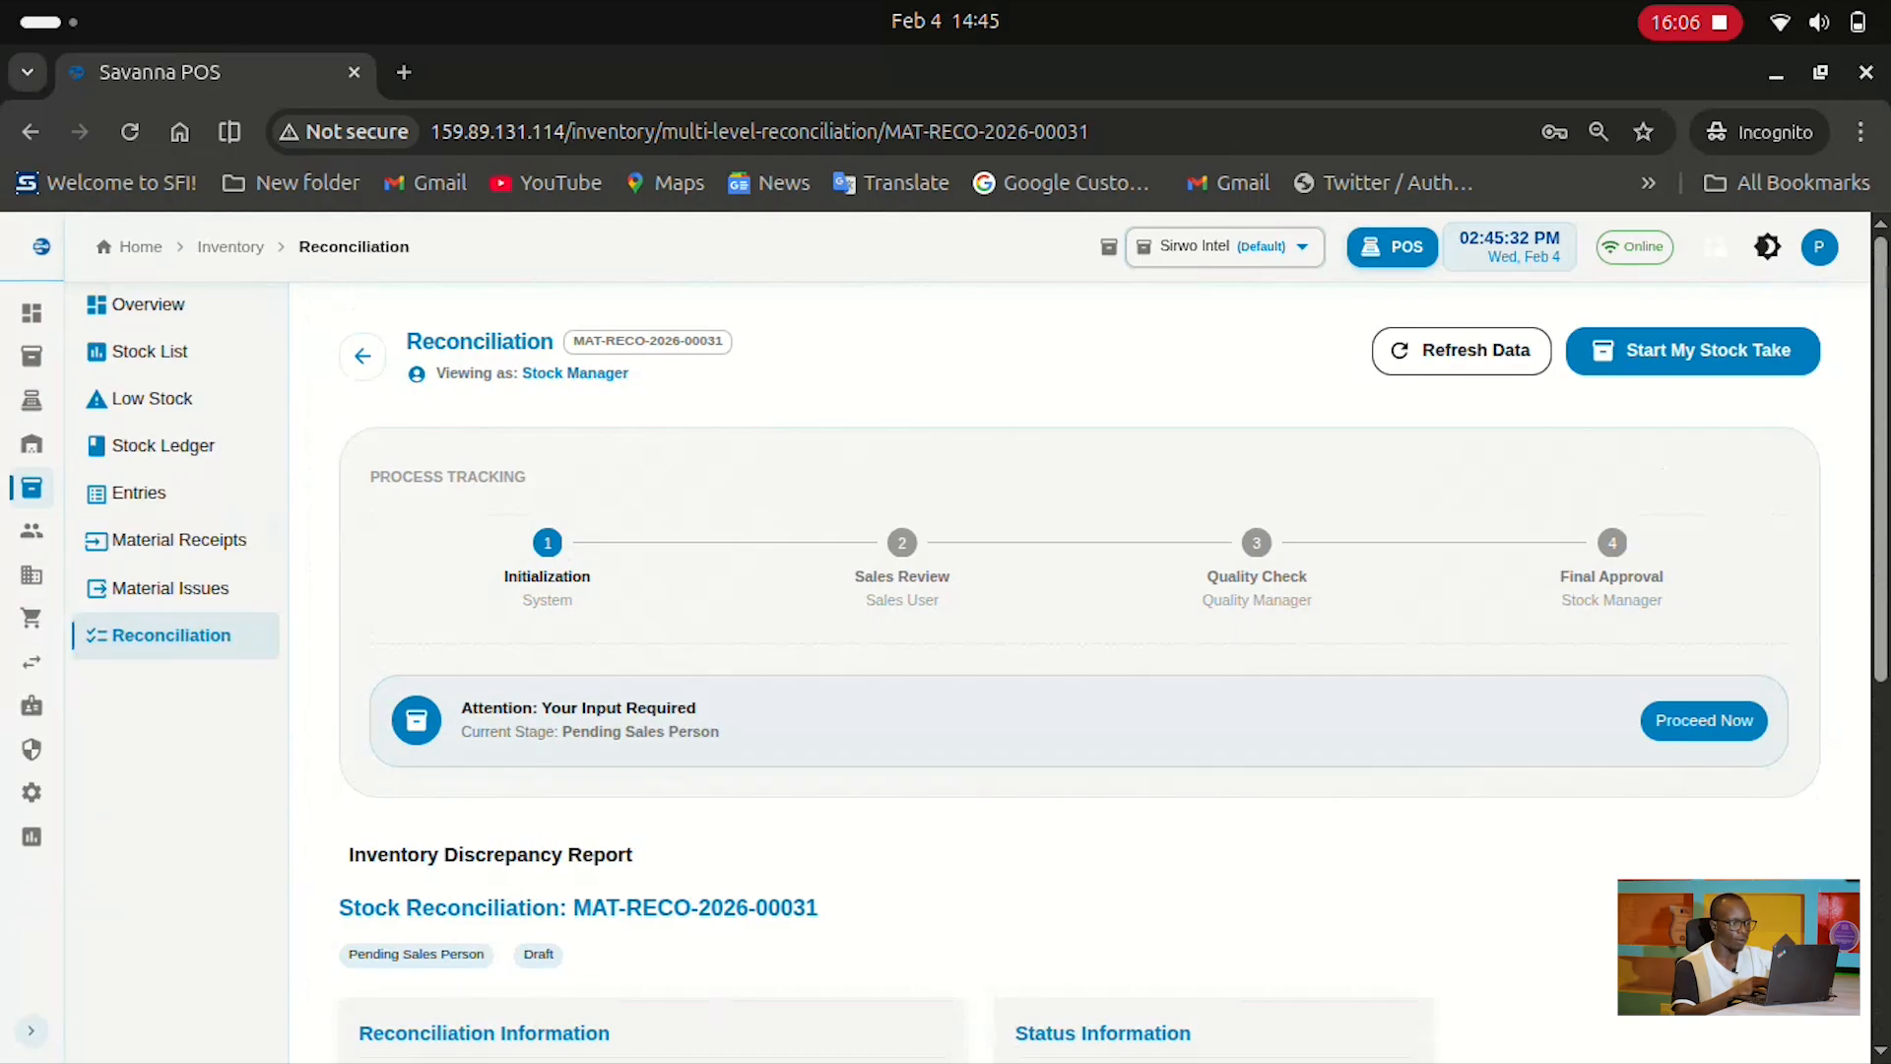
{"action": "left_click_drag", "start_coordinate": [720, 731], "coordinate": [590, 731]}
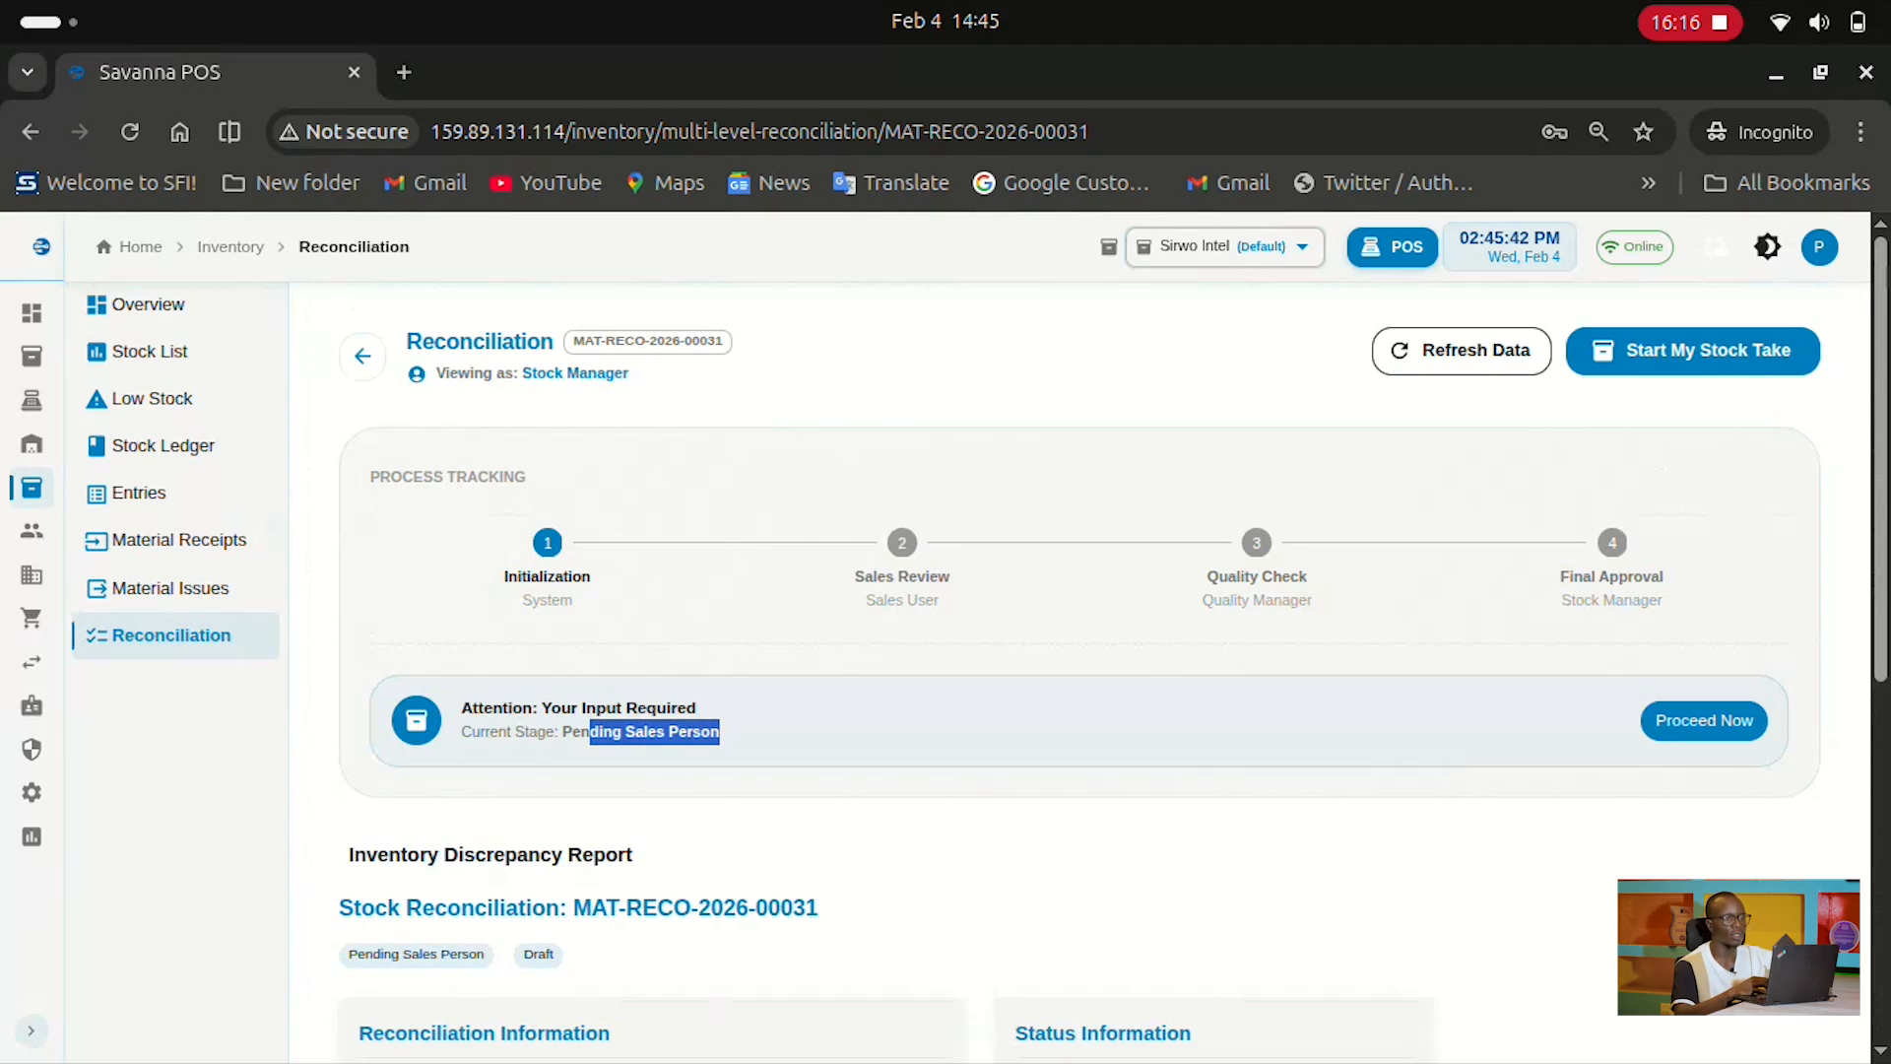
{"action": "scroll", "coordinate": [1084, 640], "scroll_direction": "down", "scroll_amount": 1}
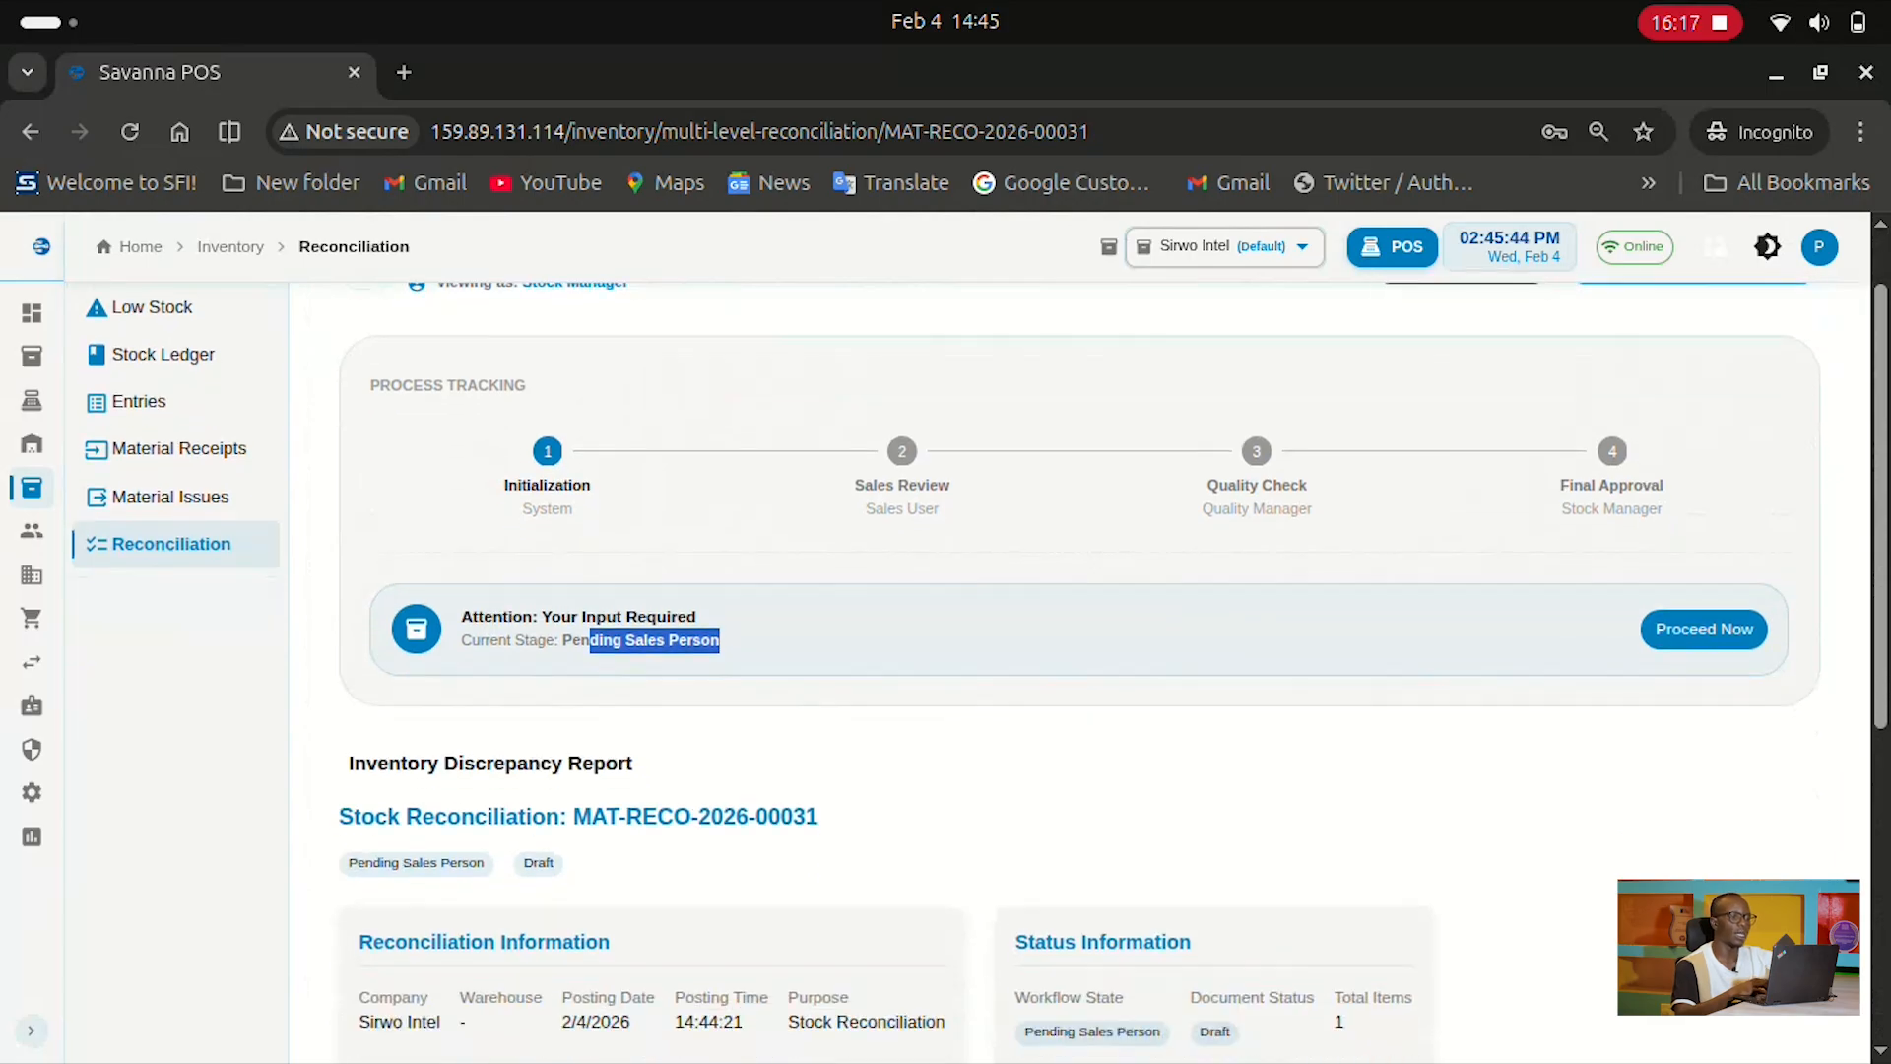
{"action": "scroll", "coordinate": [1084, 641], "scroll_direction": "down", "scroll_amount": 4}
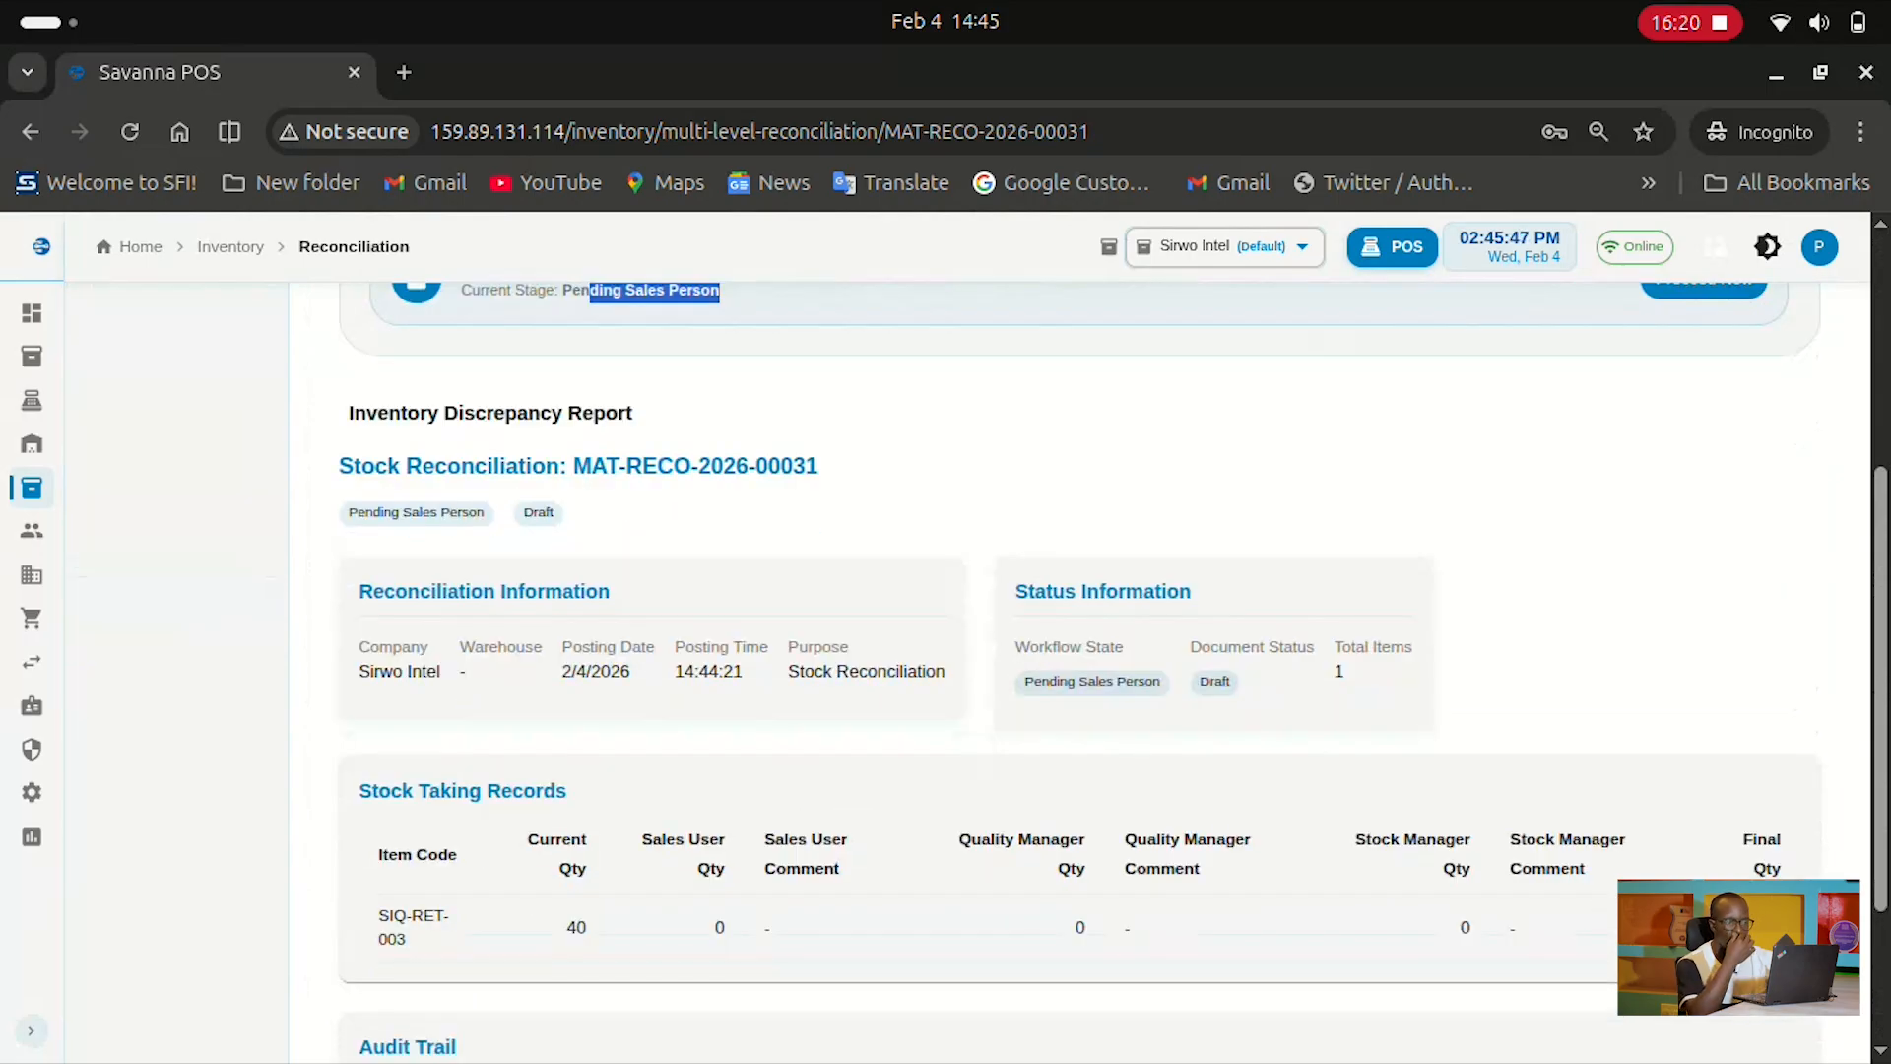
{"action": "scroll", "coordinate": [1084, 640], "scroll_direction": "up", "scroll_amount": 5}
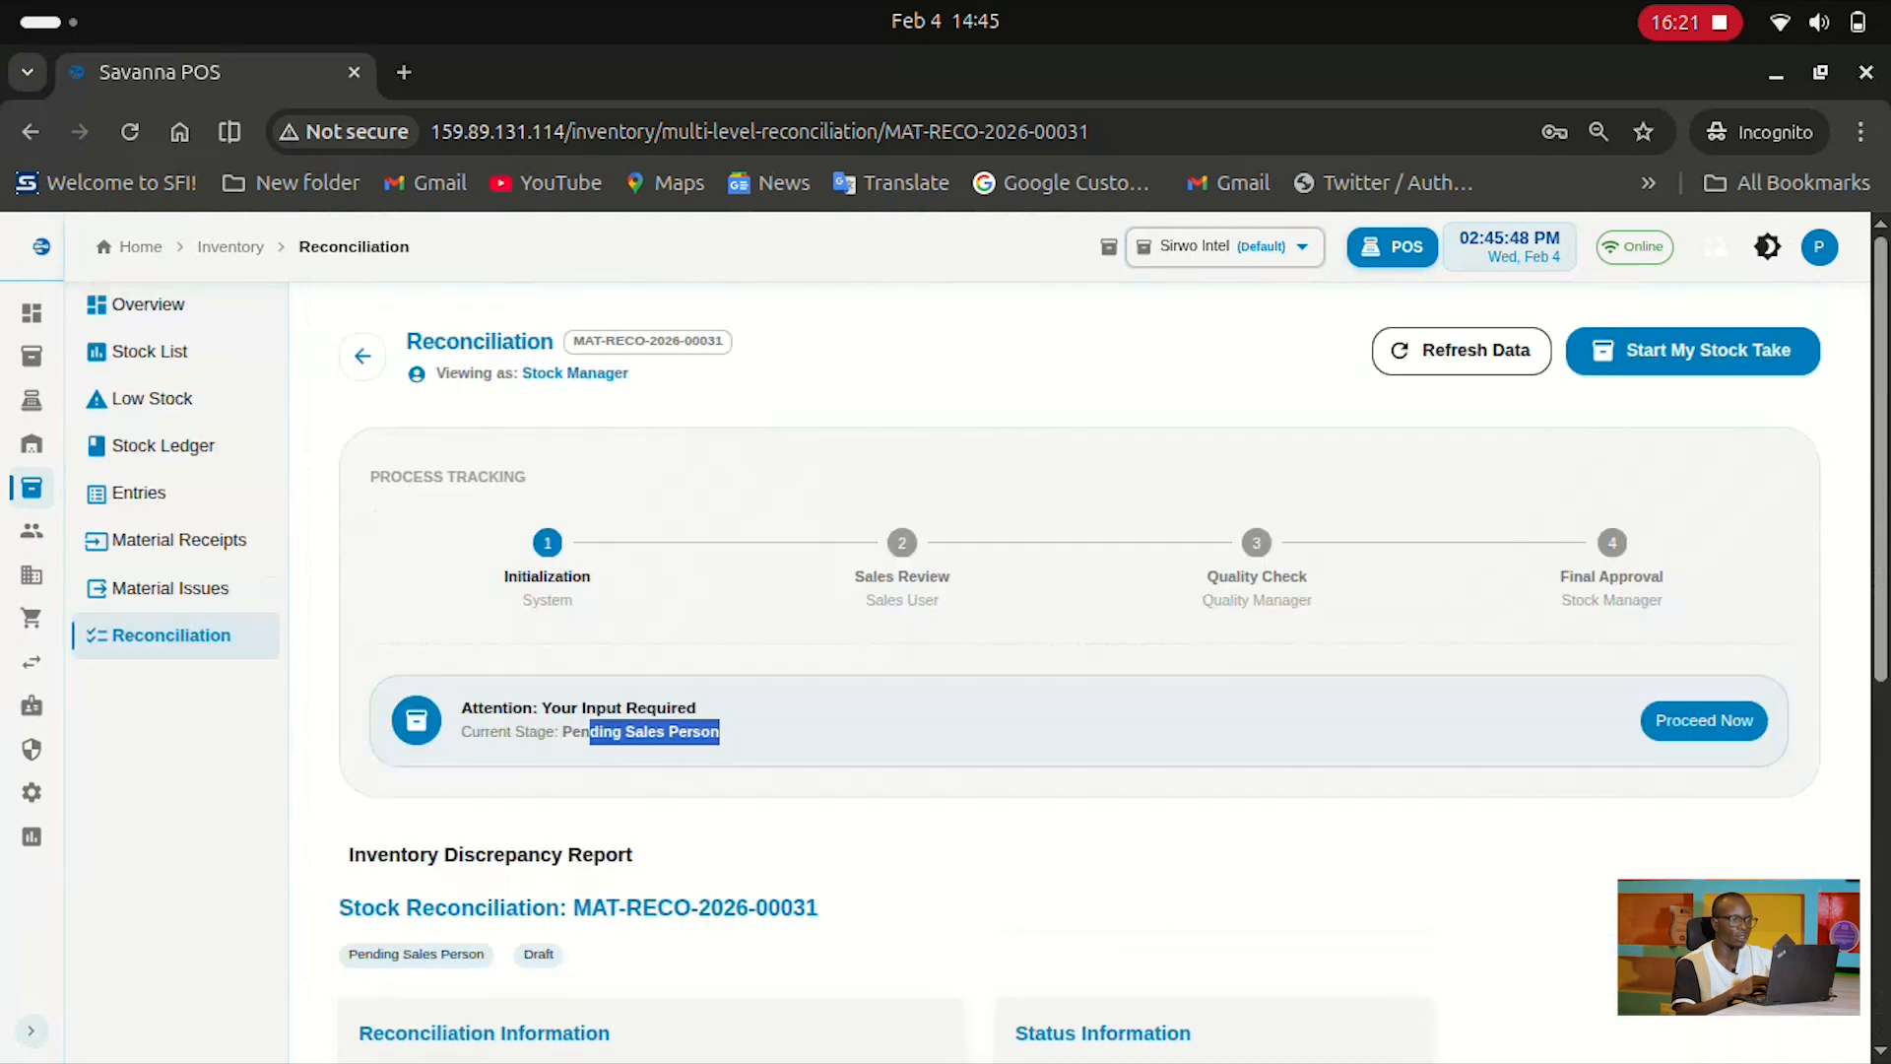
Return to the stock reconciliation list and open the empty Customers page
{"action": "left_click", "coordinate": [362, 356]}
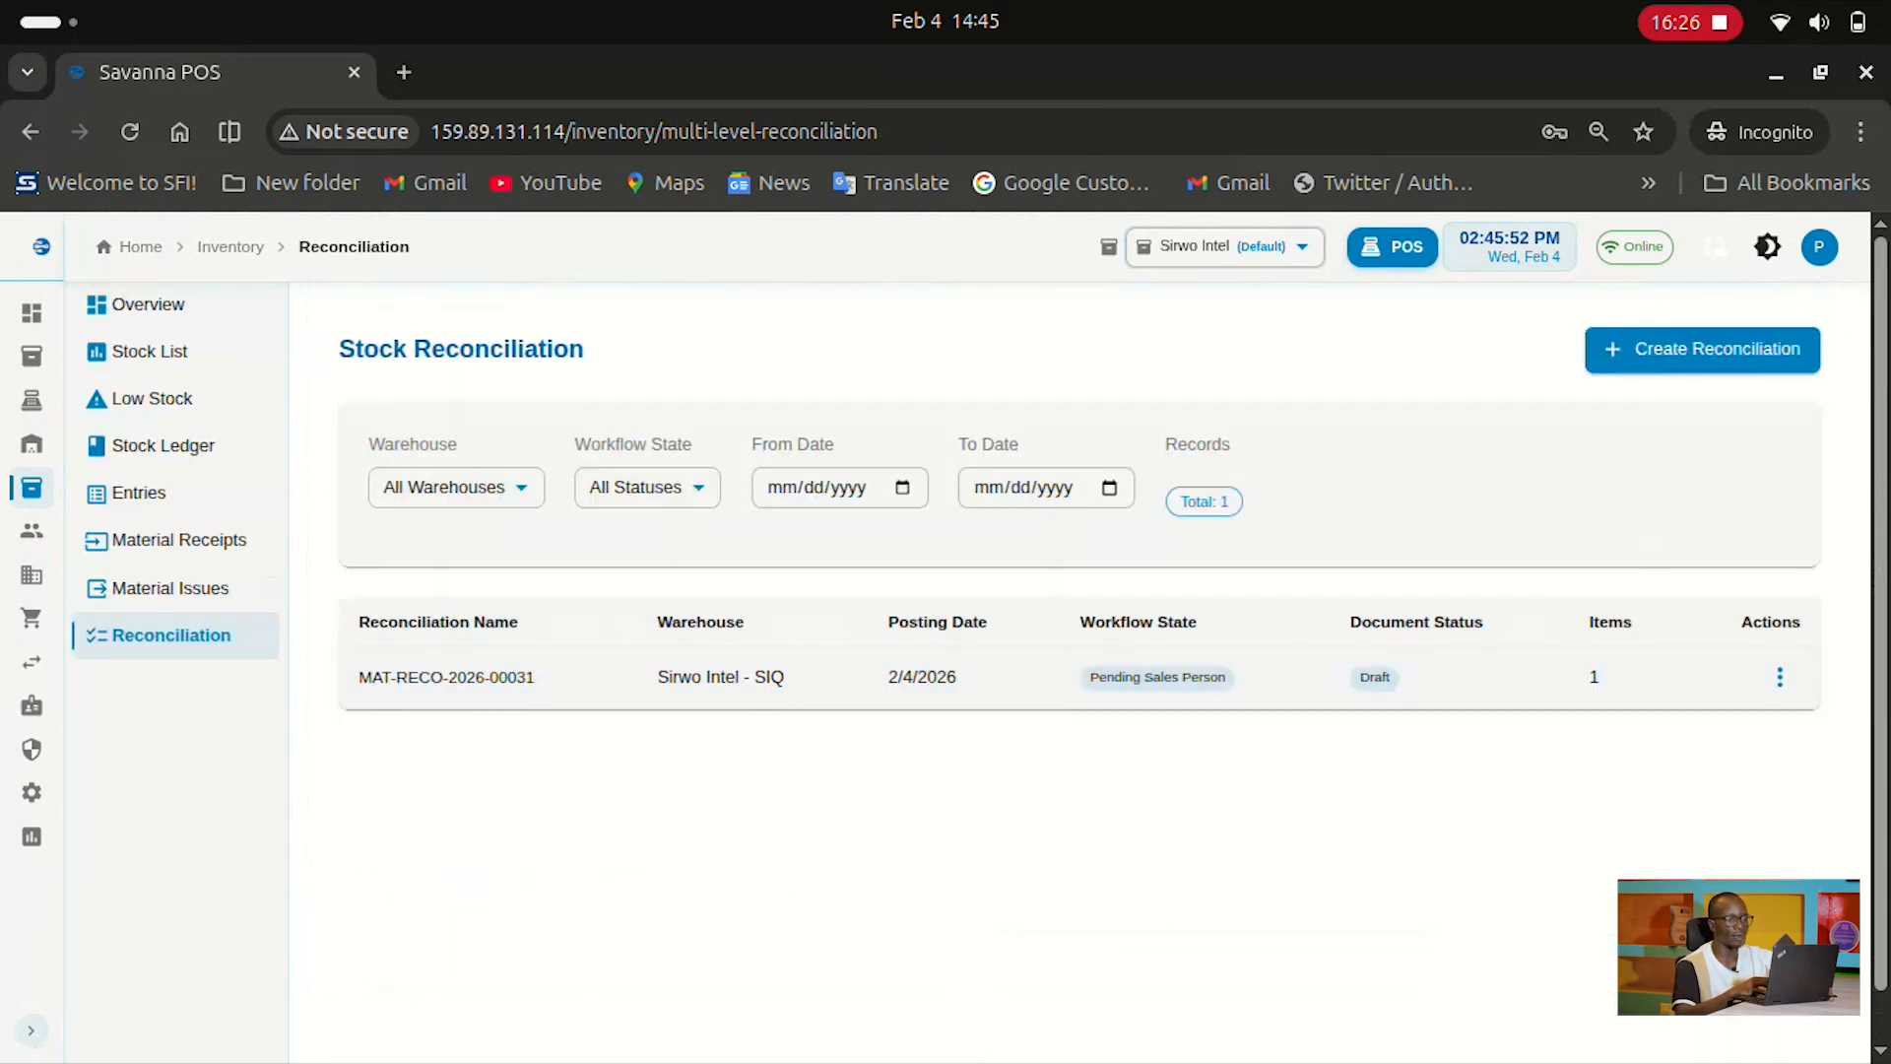
{"action": "mouse_move", "coordinate": [32, 488]}
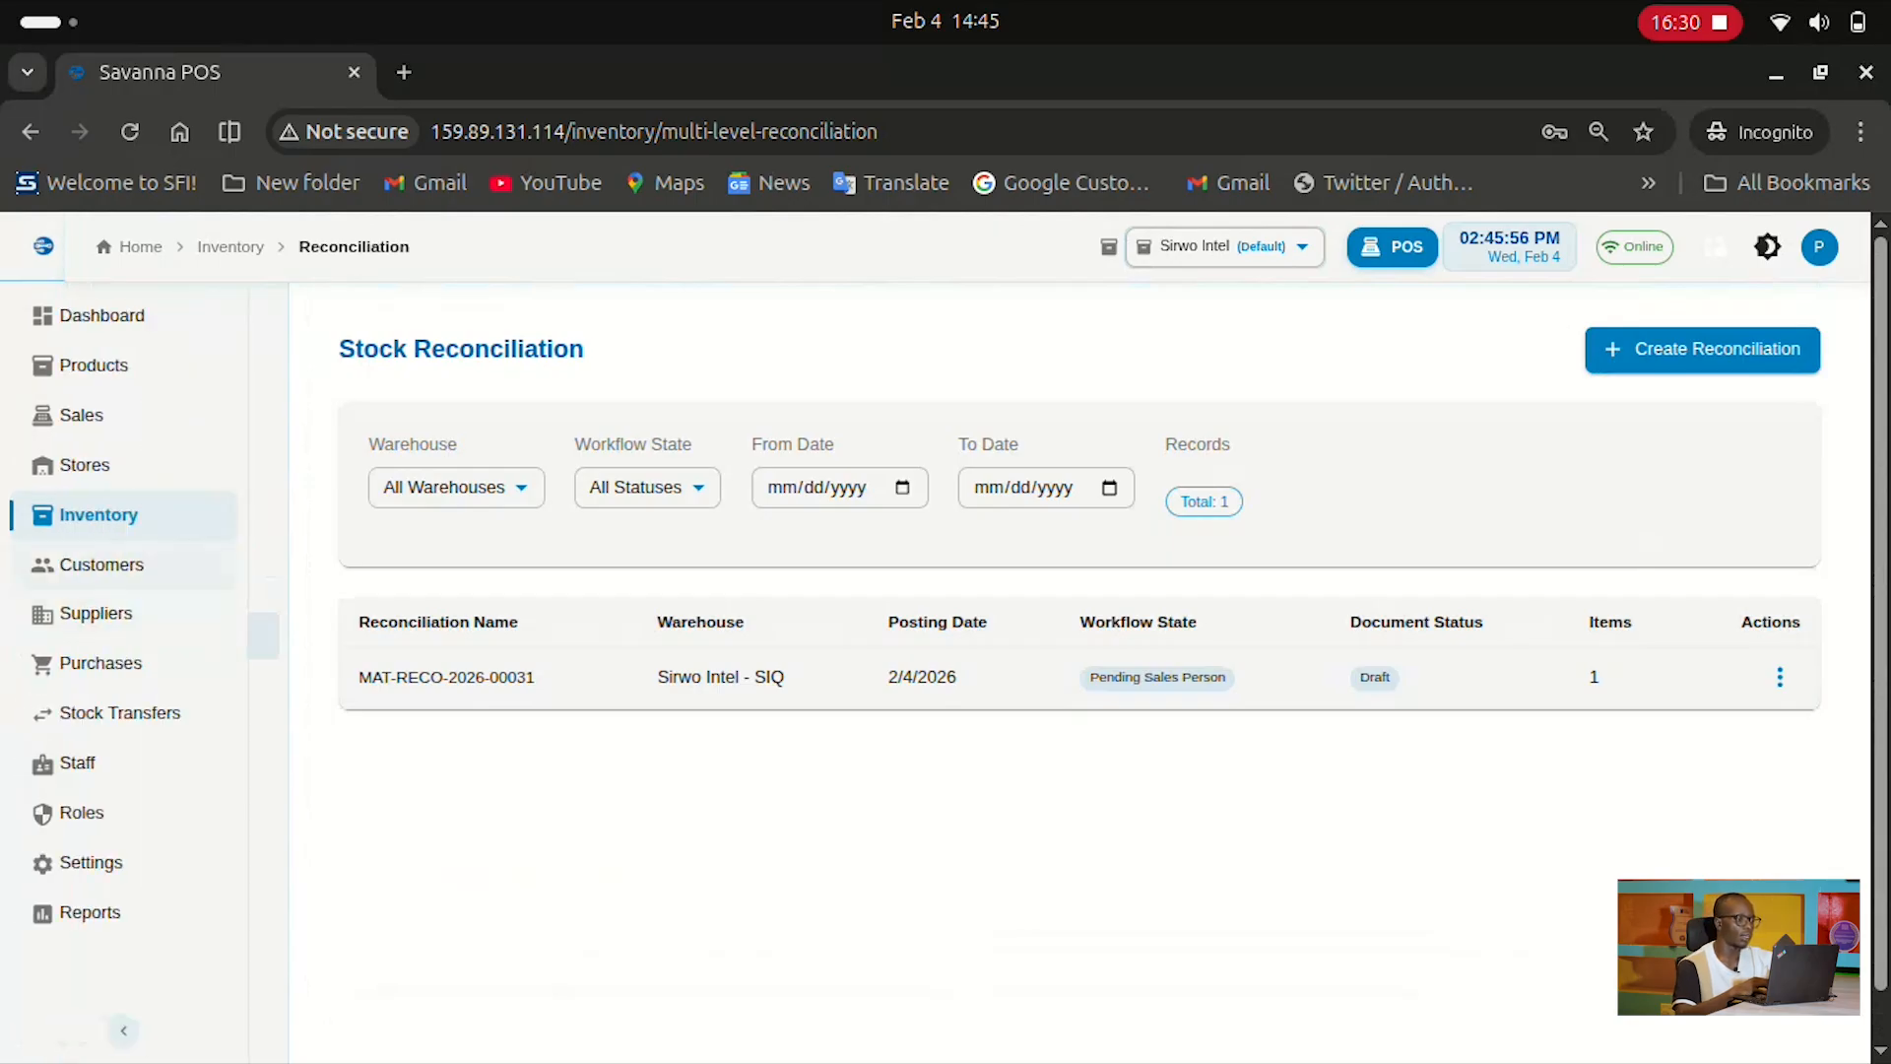
{"action": "left_click", "coordinate": [102, 564]}
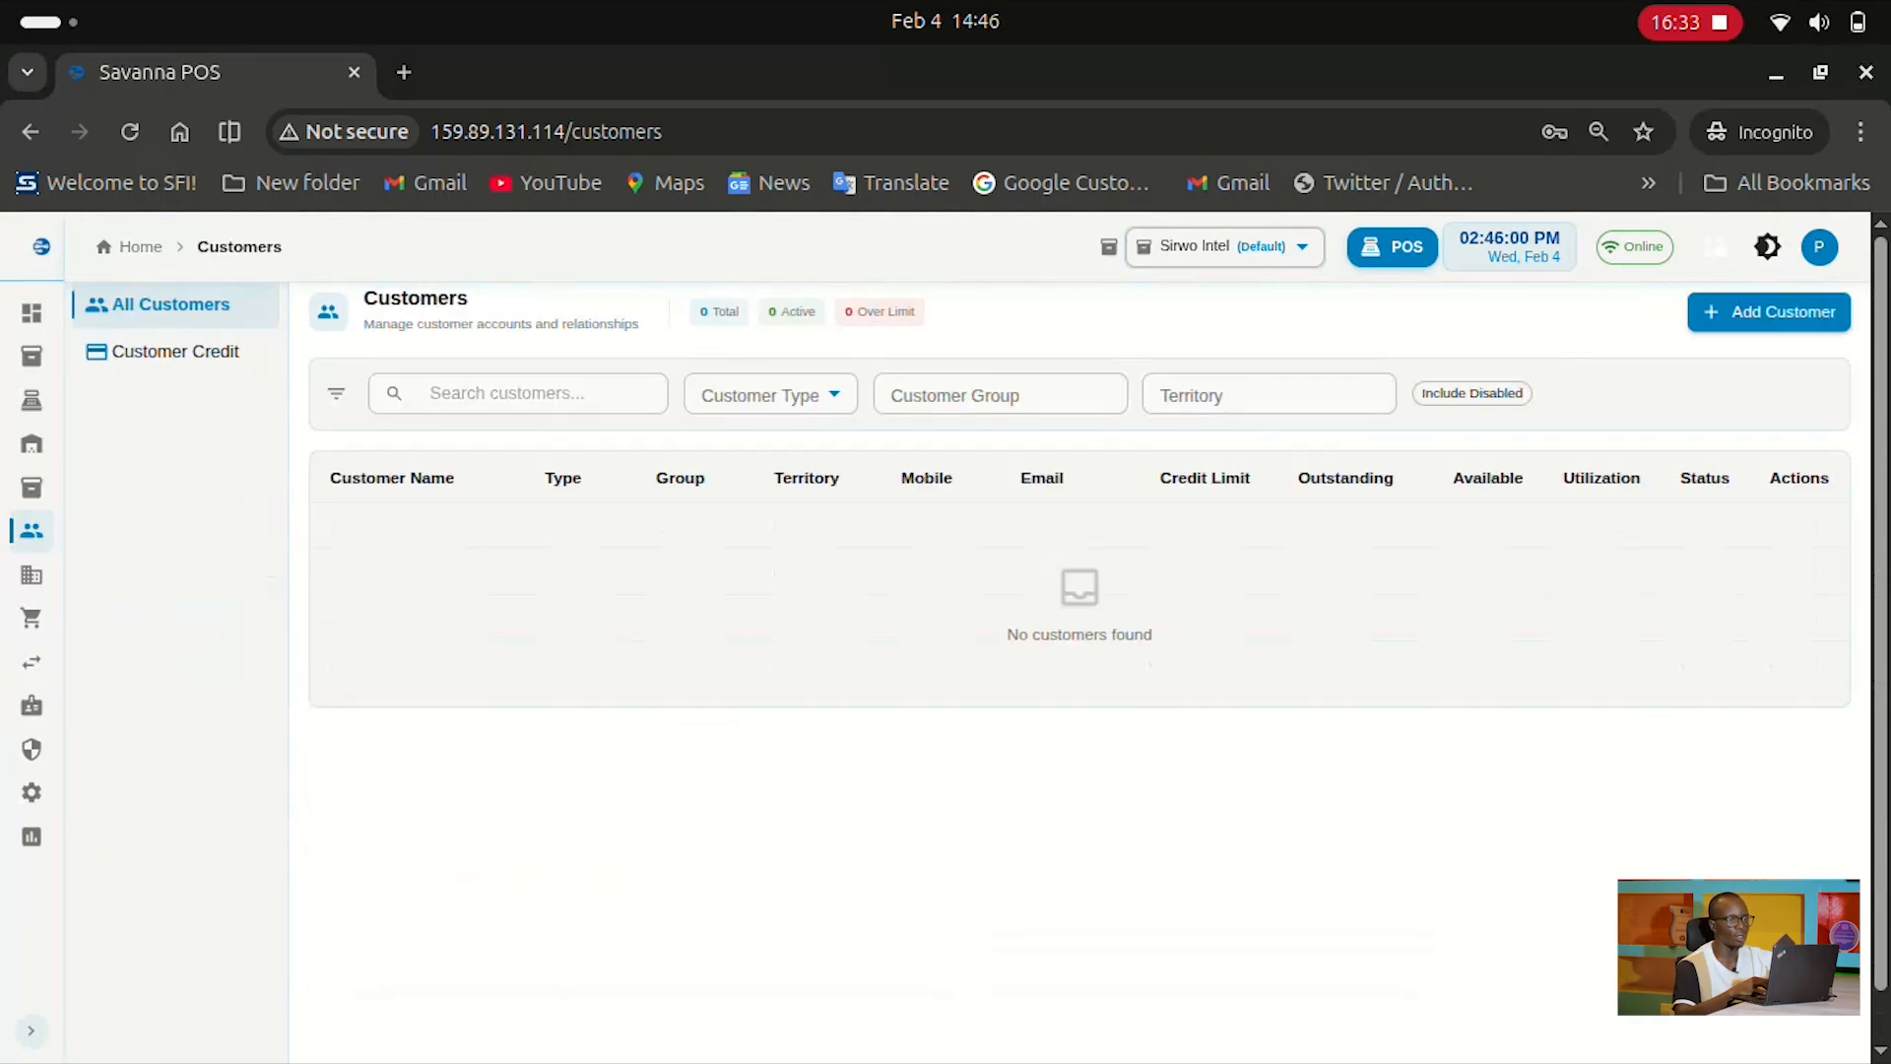
{"action": "left_click", "coordinate": [1769, 312]}
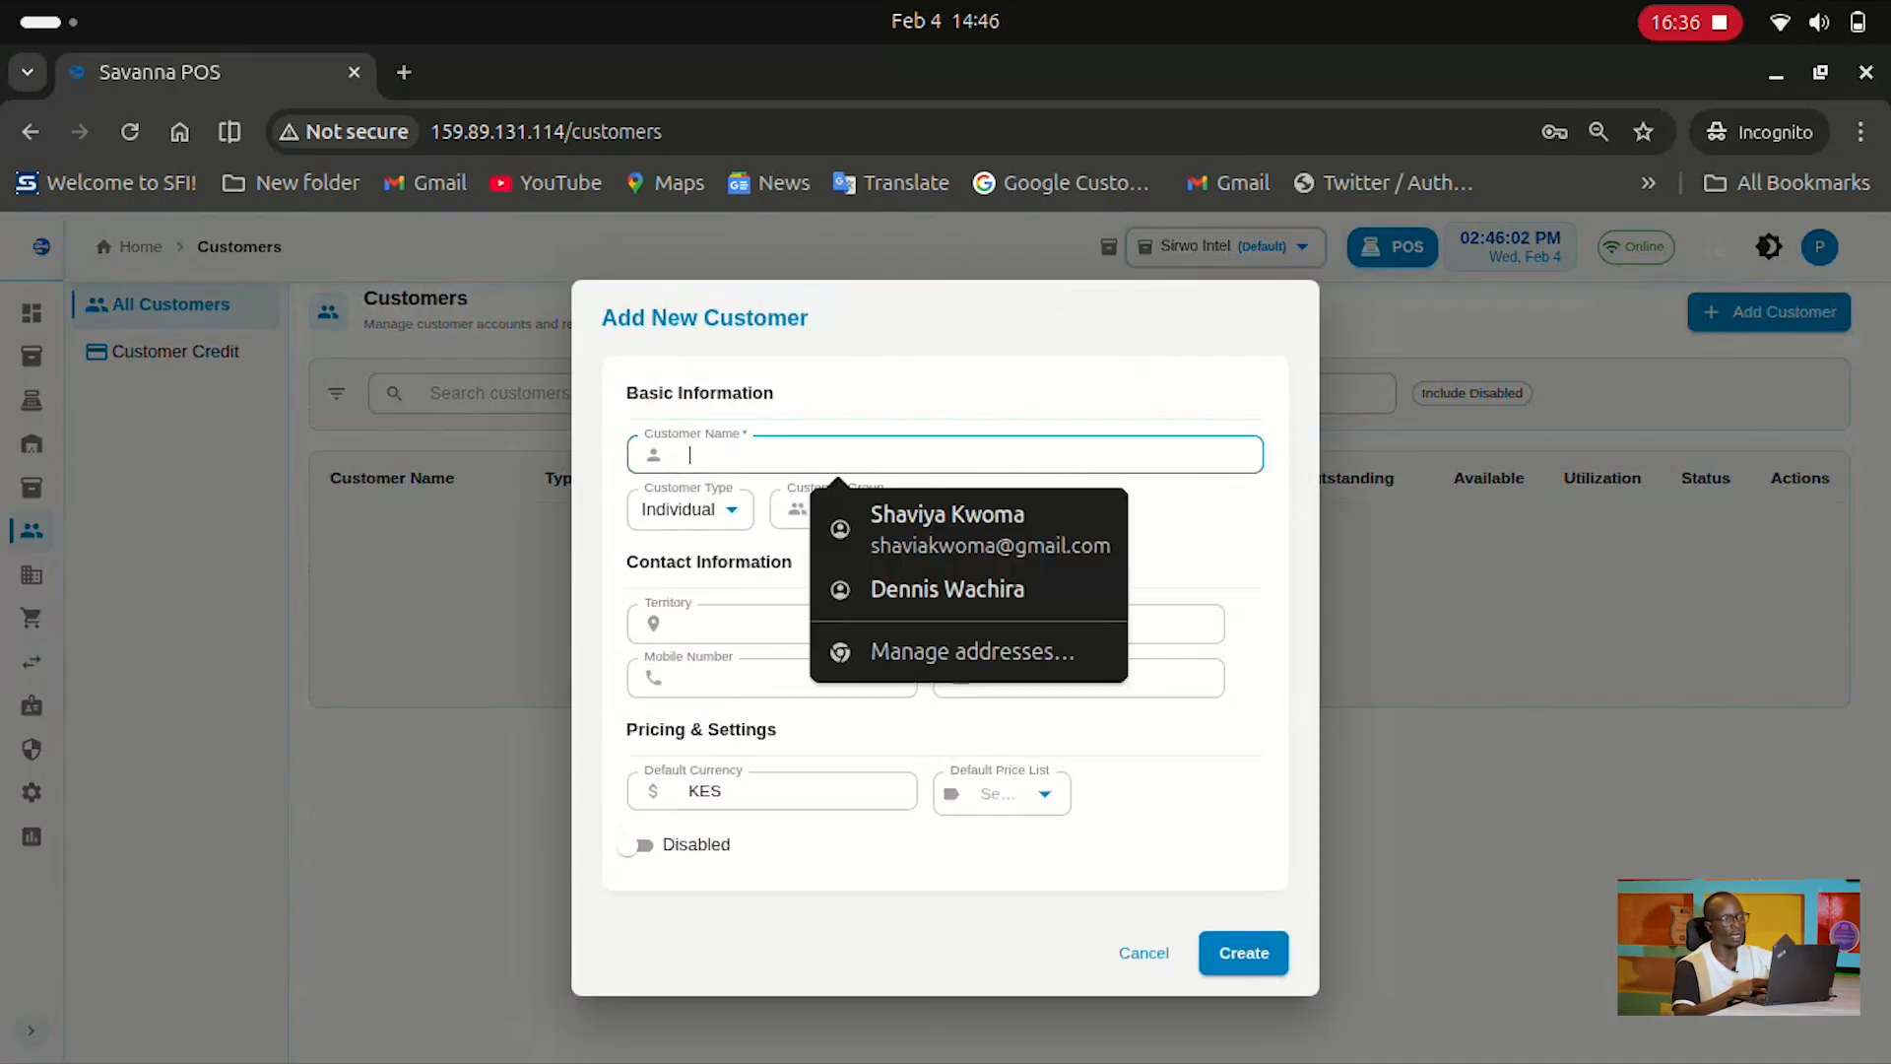
{"action": "left_click", "coordinate": [1172, 548]}
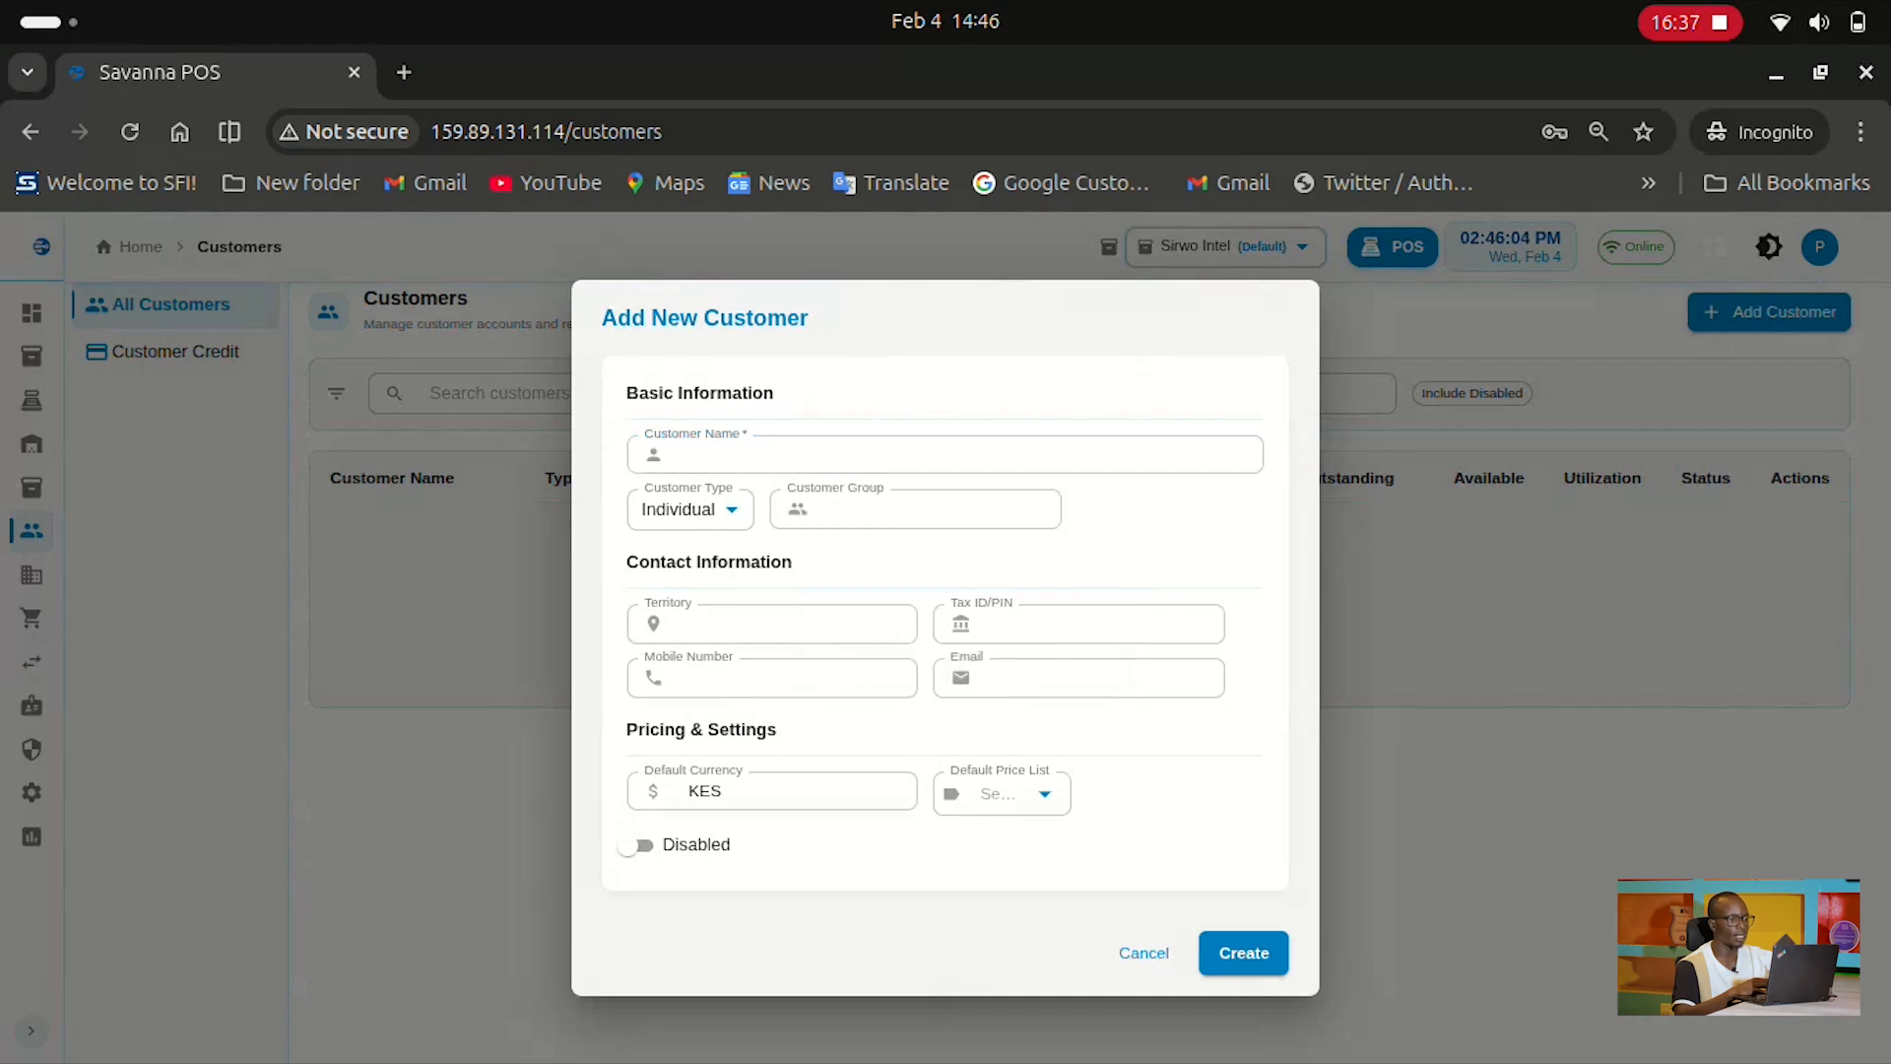
{"action": "left_click", "coordinate": [690, 509]}
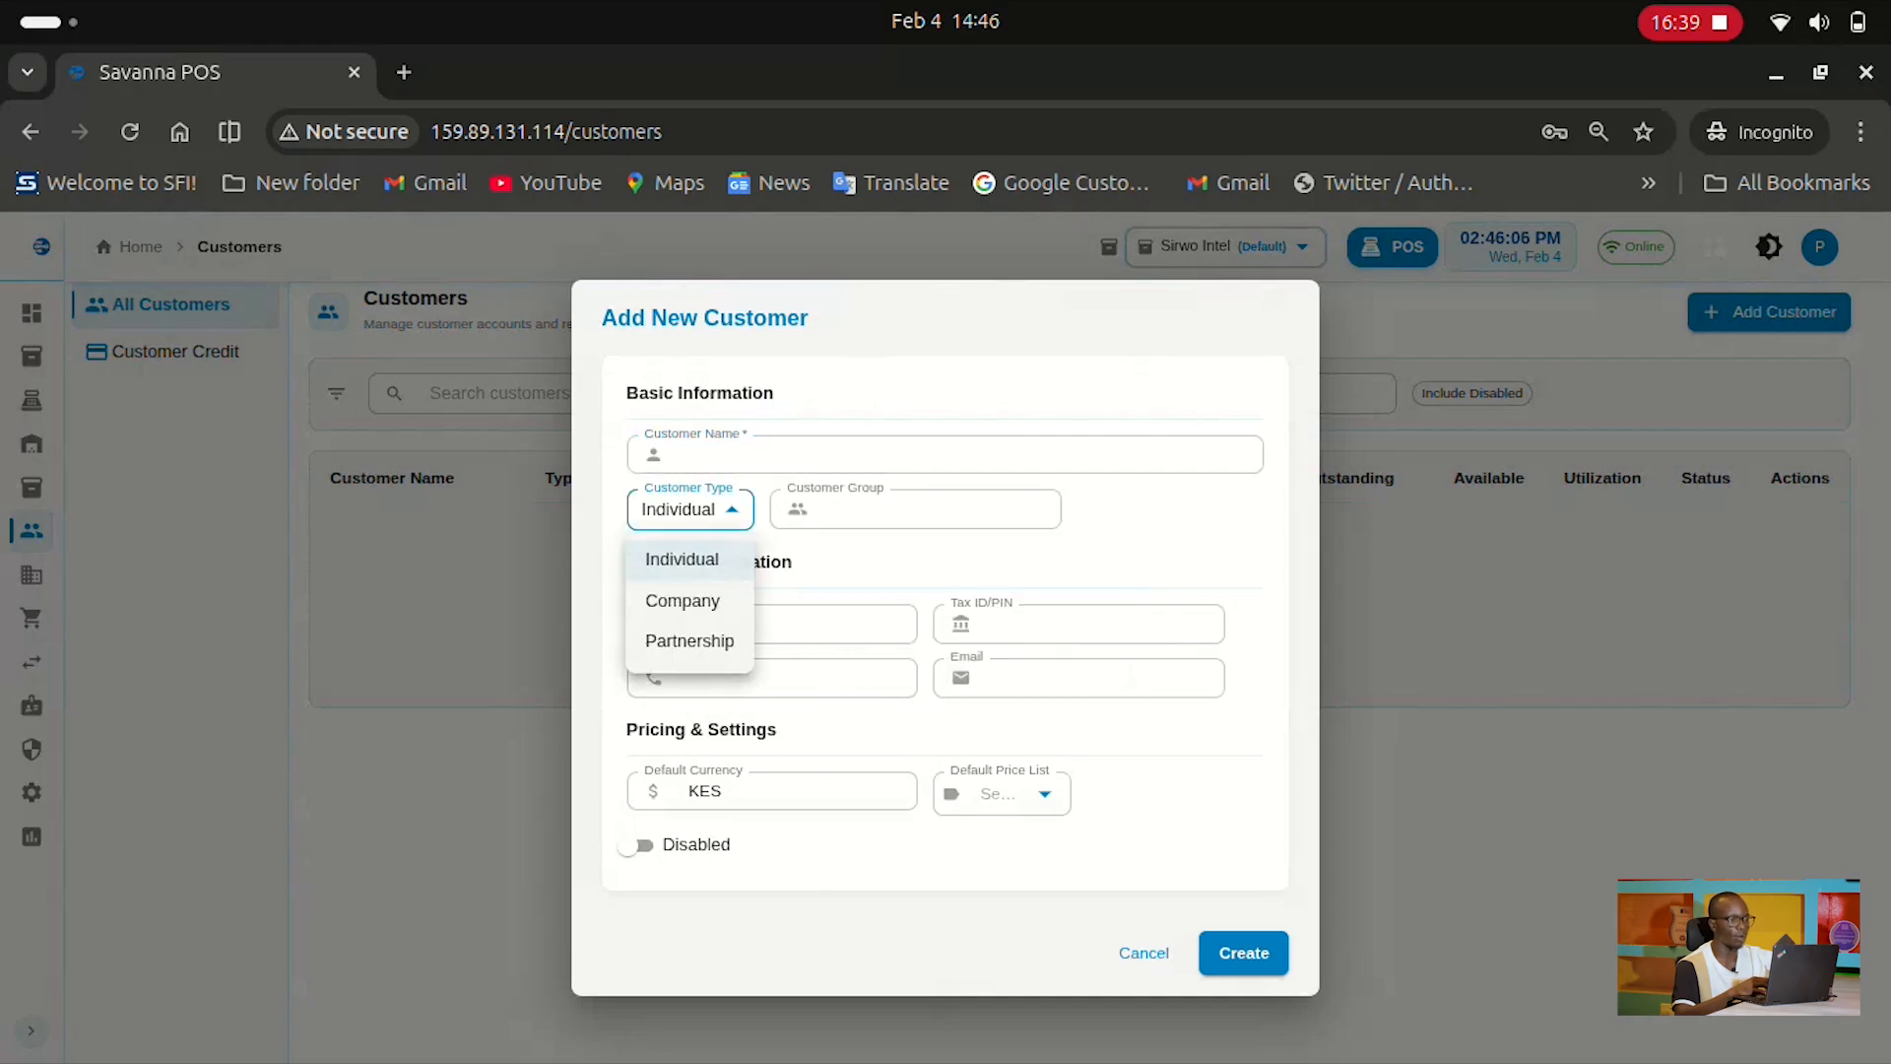
{"action": "left_click", "coordinate": [681, 558]}
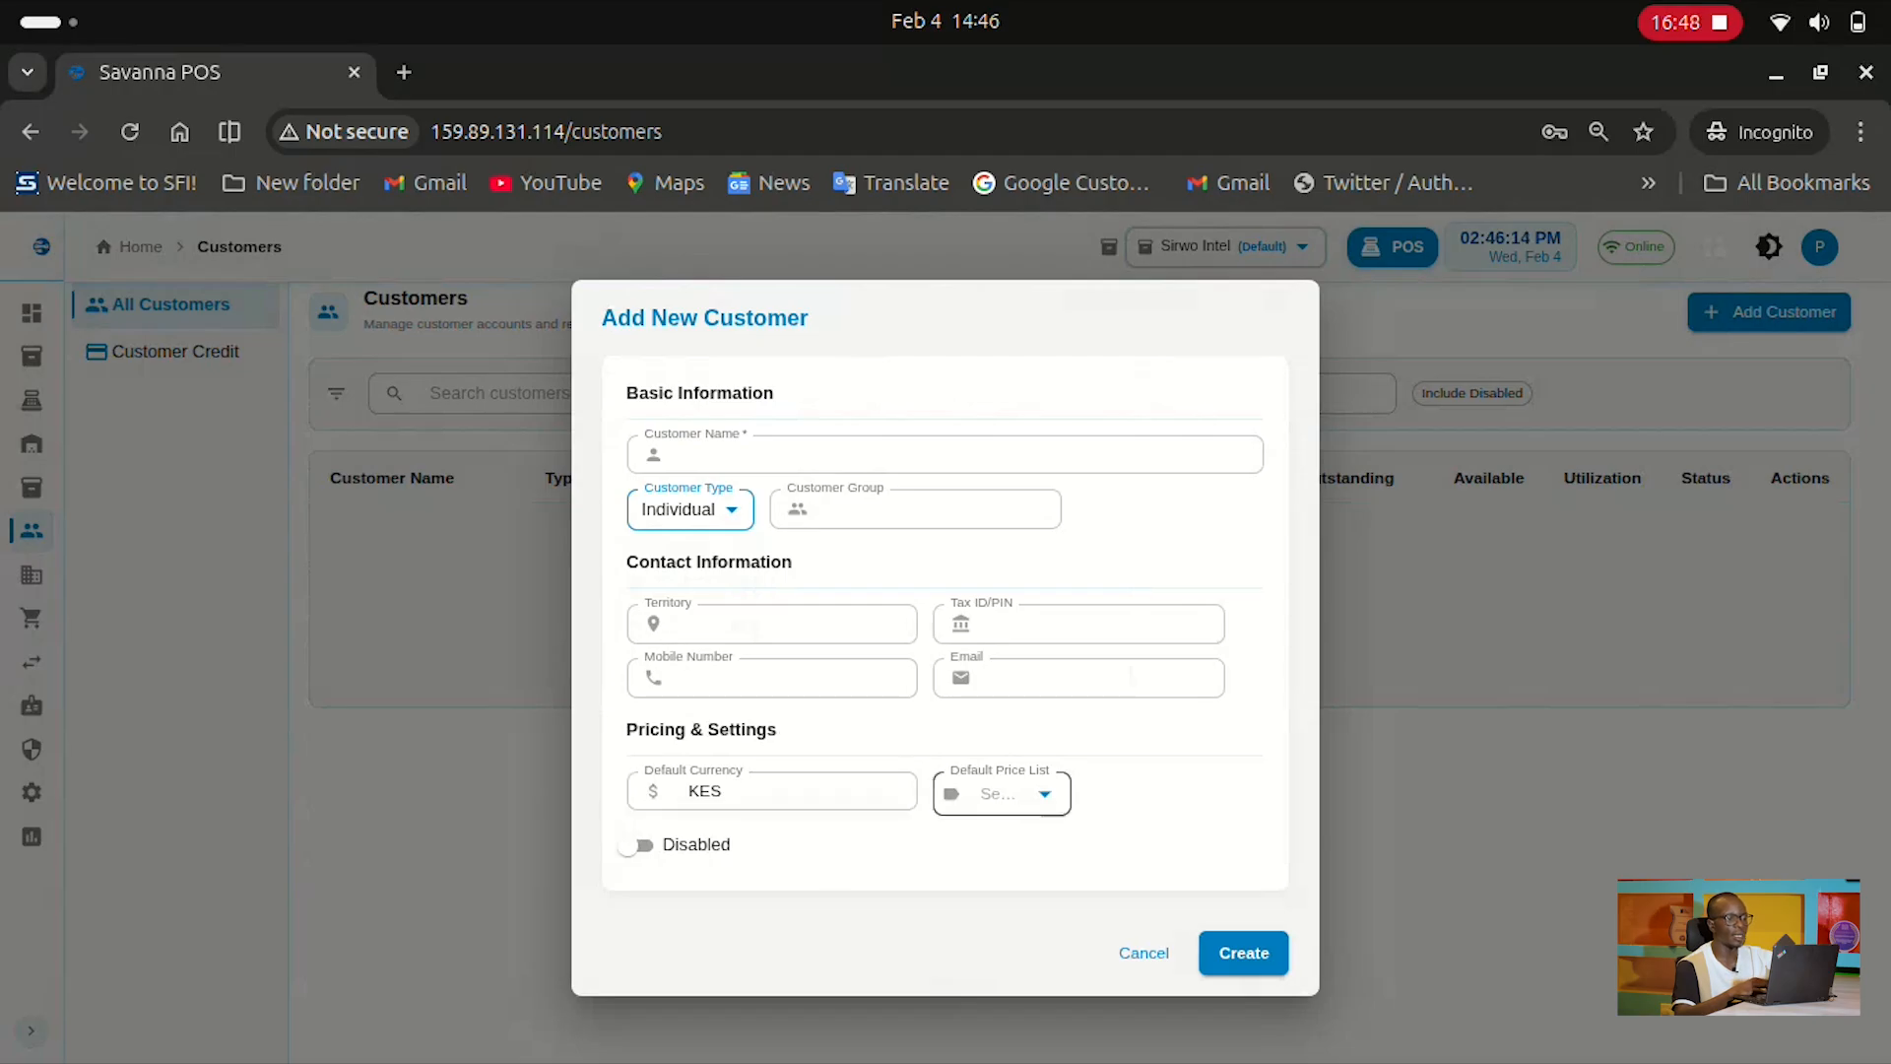
{"action": "left_click", "coordinate": [1000, 794]}
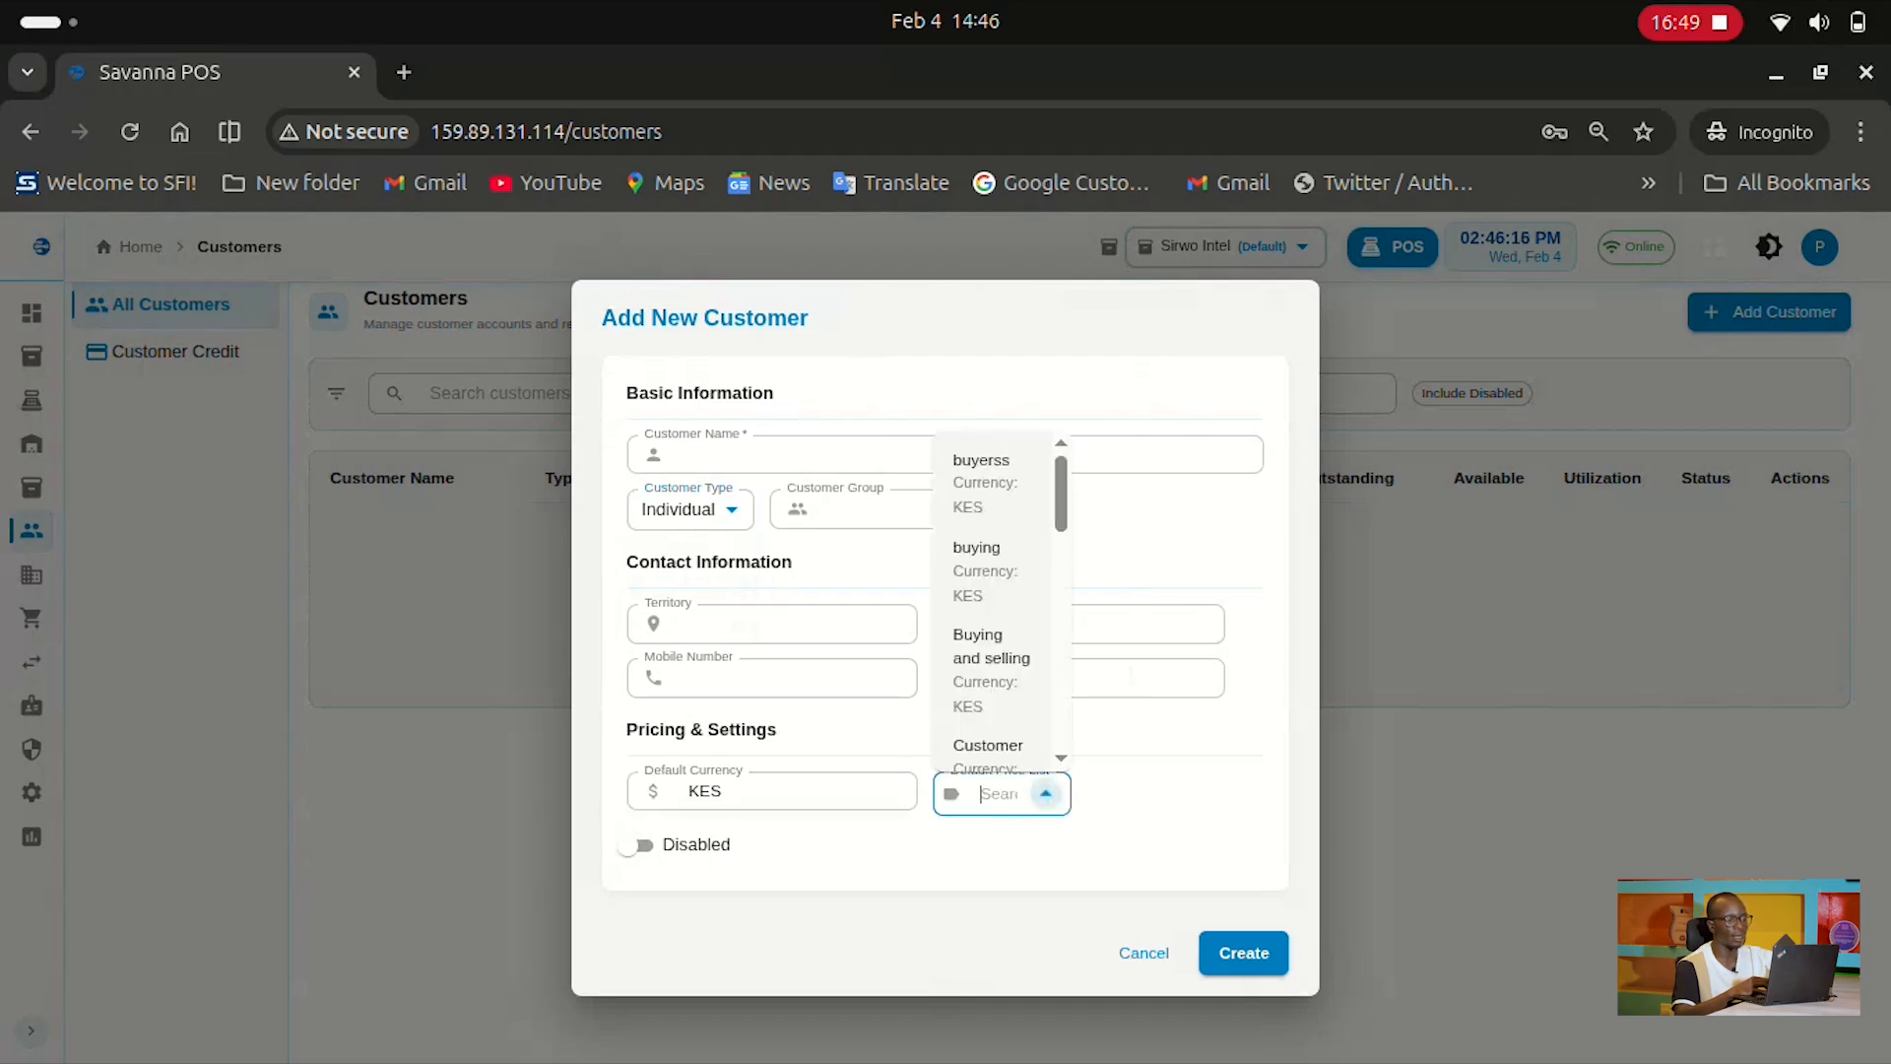
{"action": "scroll", "coordinate": [995, 591], "scroll_direction": "down", "scroll_amount": 3}
{"action": "scroll", "coordinate": [992, 591], "scroll_direction": "down", "scroll_amount": 3}
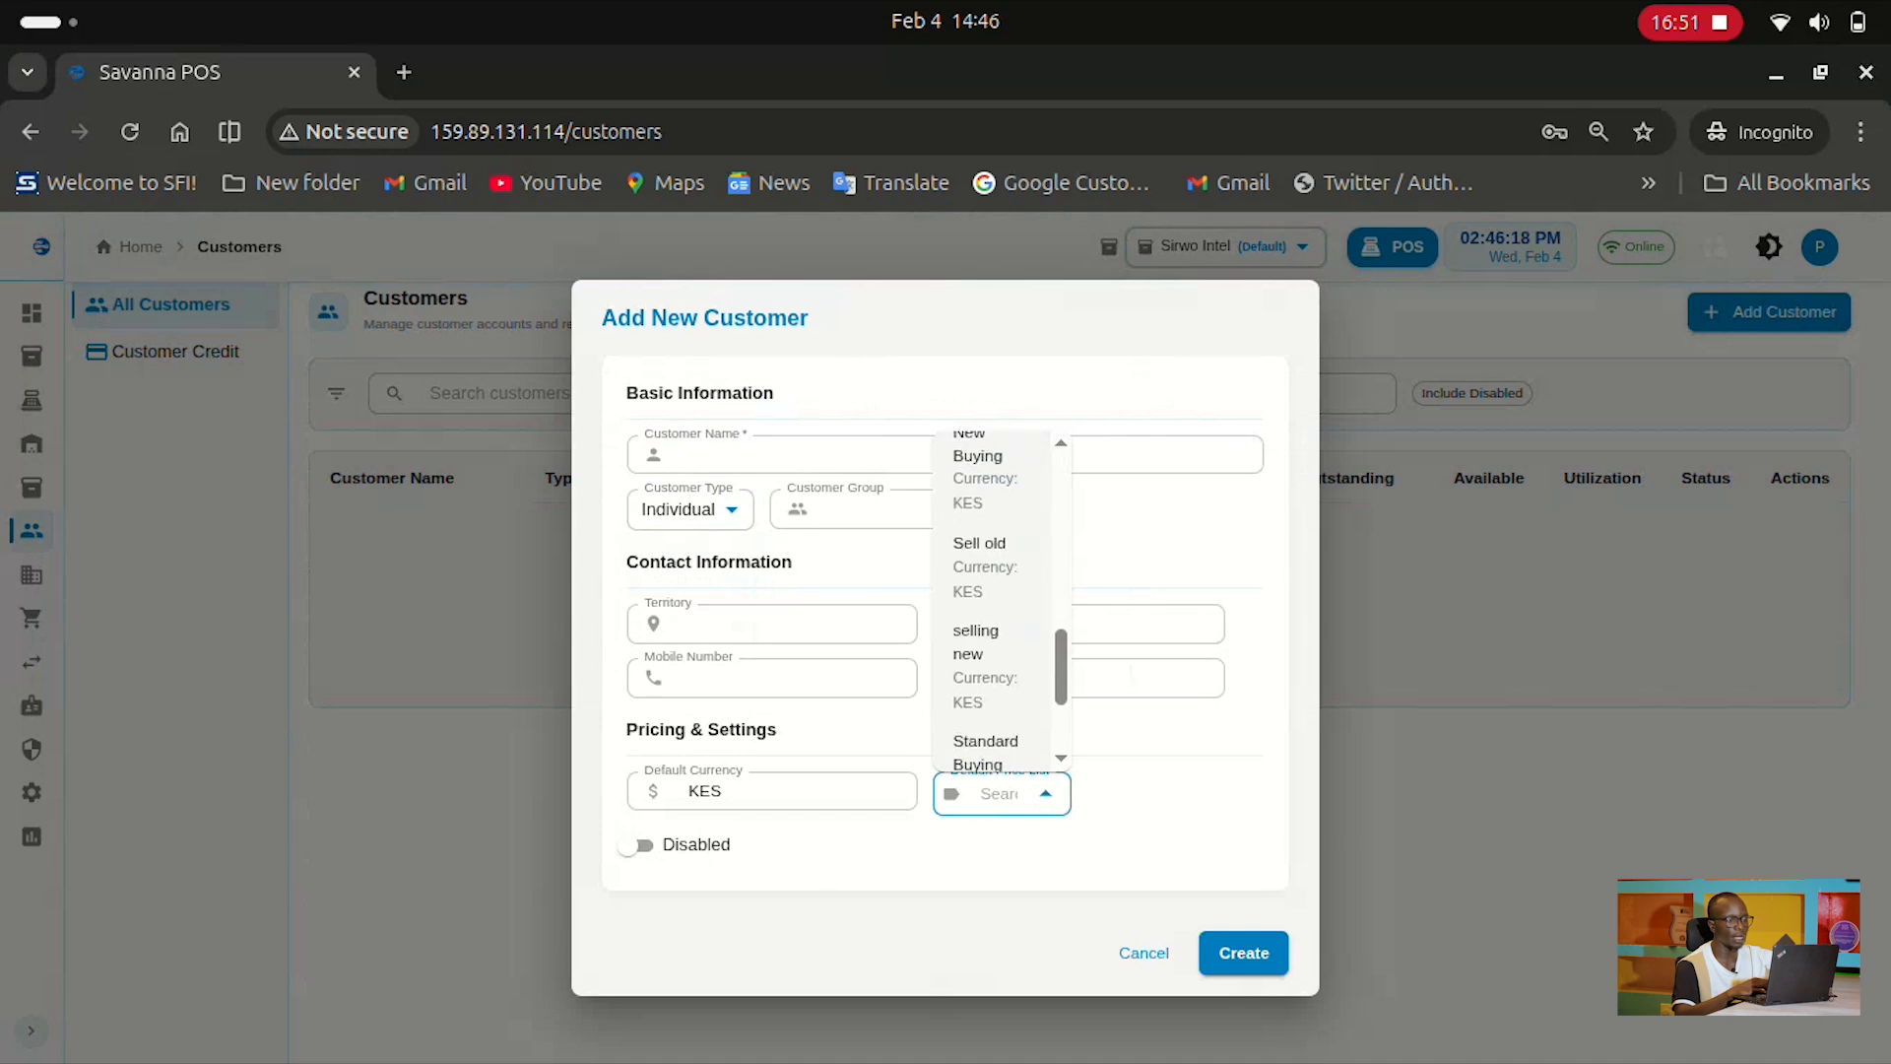
{"action": "left_click", "coordinate": [1173, 807]}
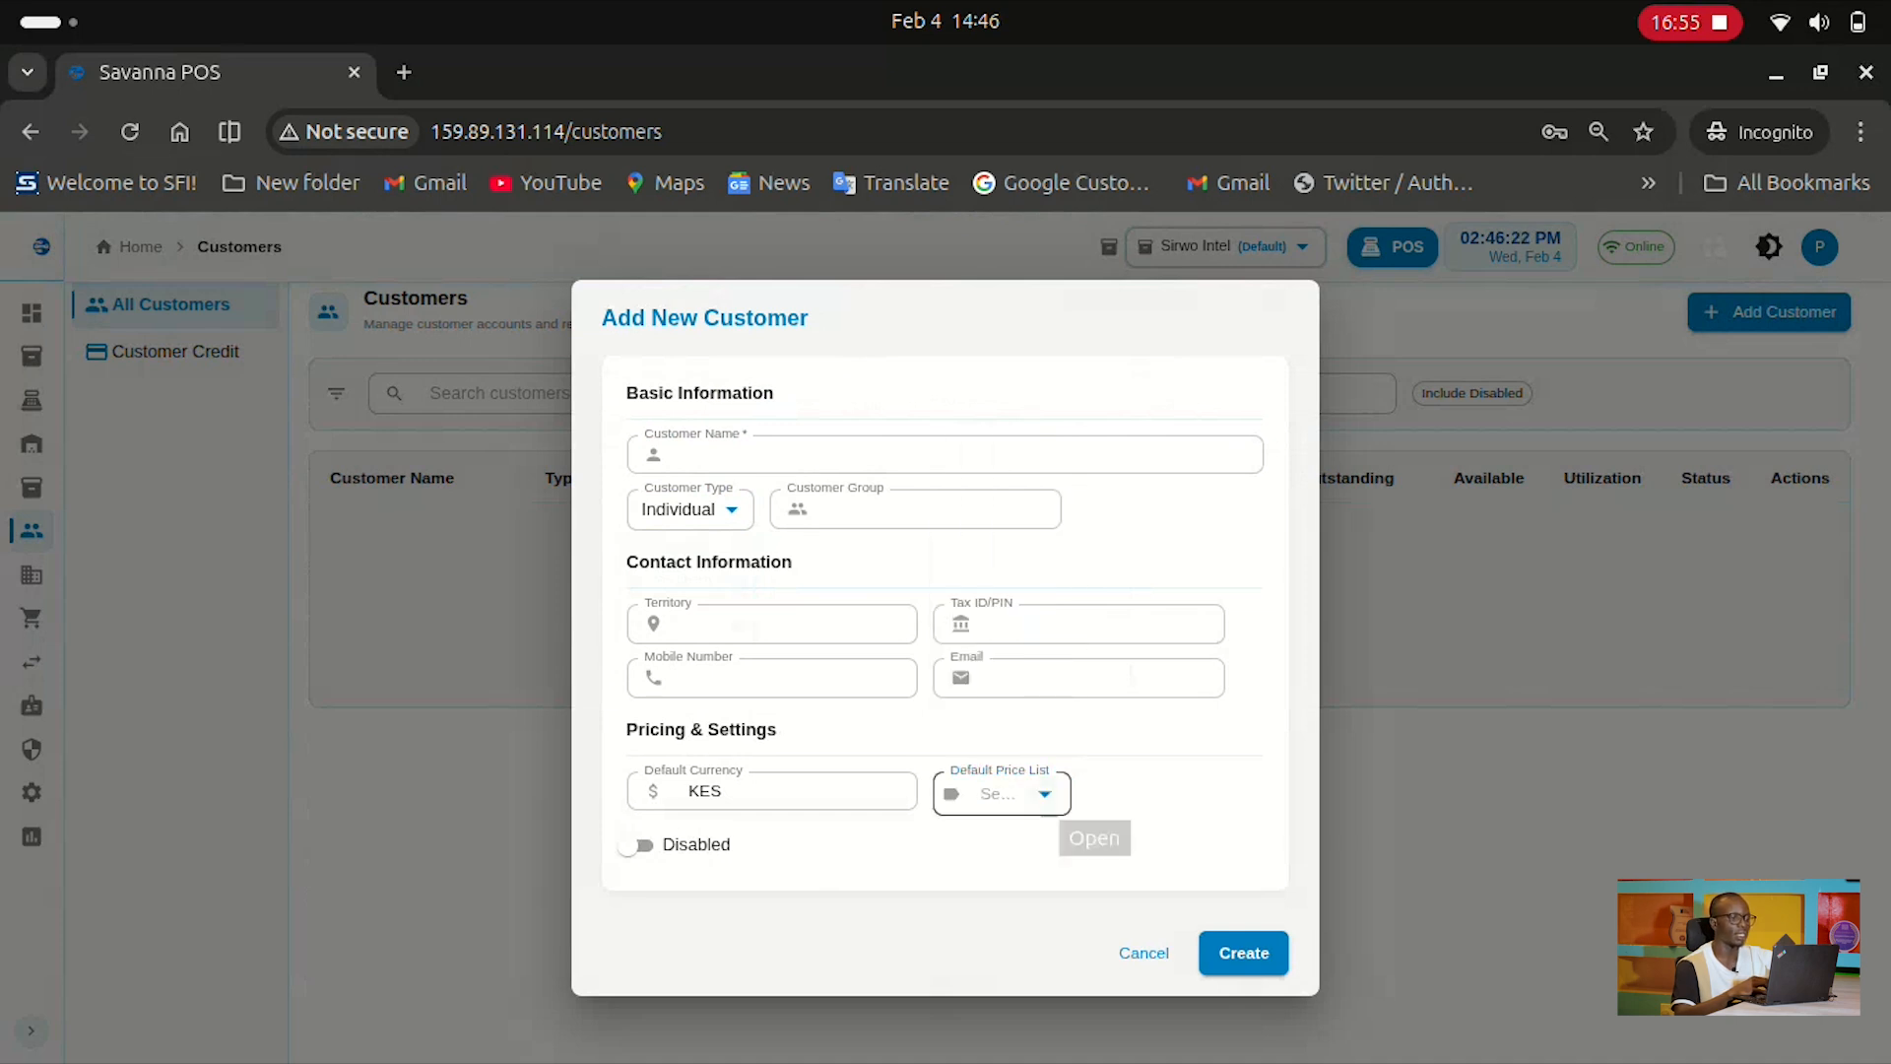
{"action": "left_click", "coordinate": [1044, 794]}
{"action": "scroll", "coordinate": [990, 631], "scroll_direction": "down", "scroll_amount": 2}
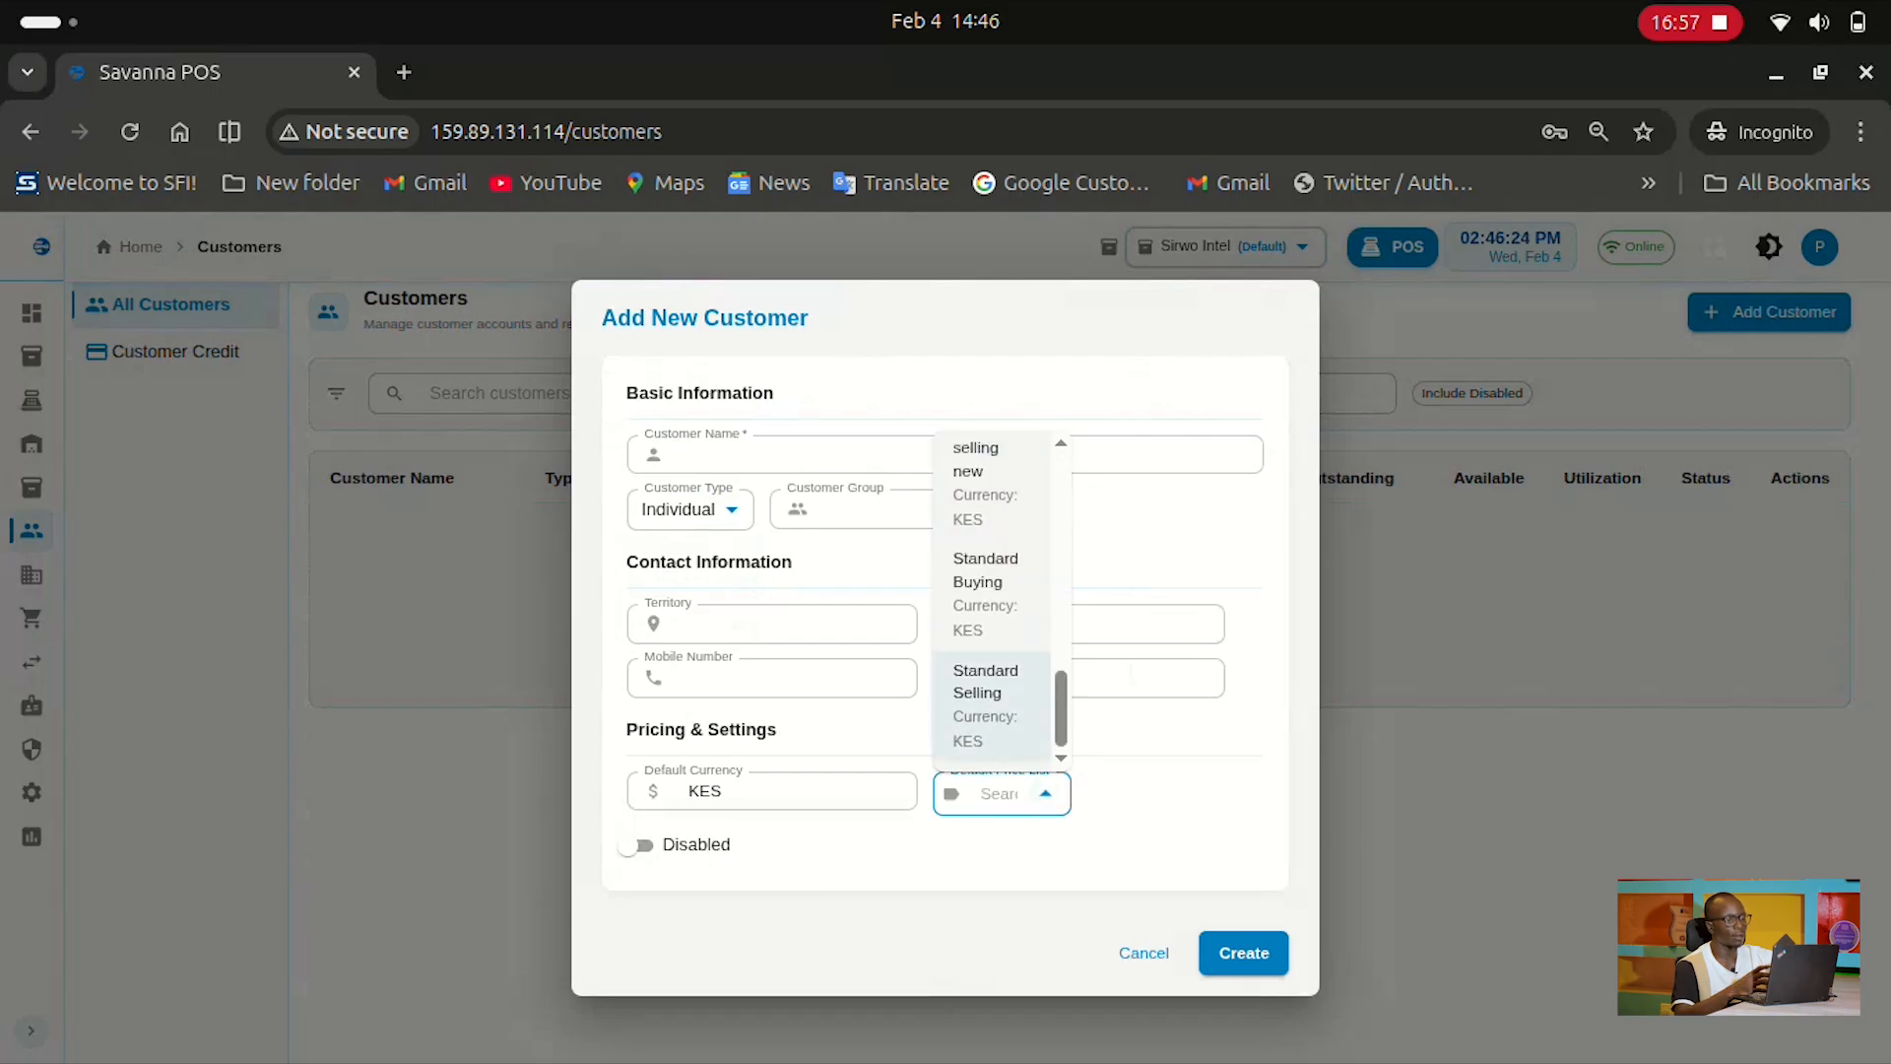
{"action": "left_click", "coordinate": [985, 594]}
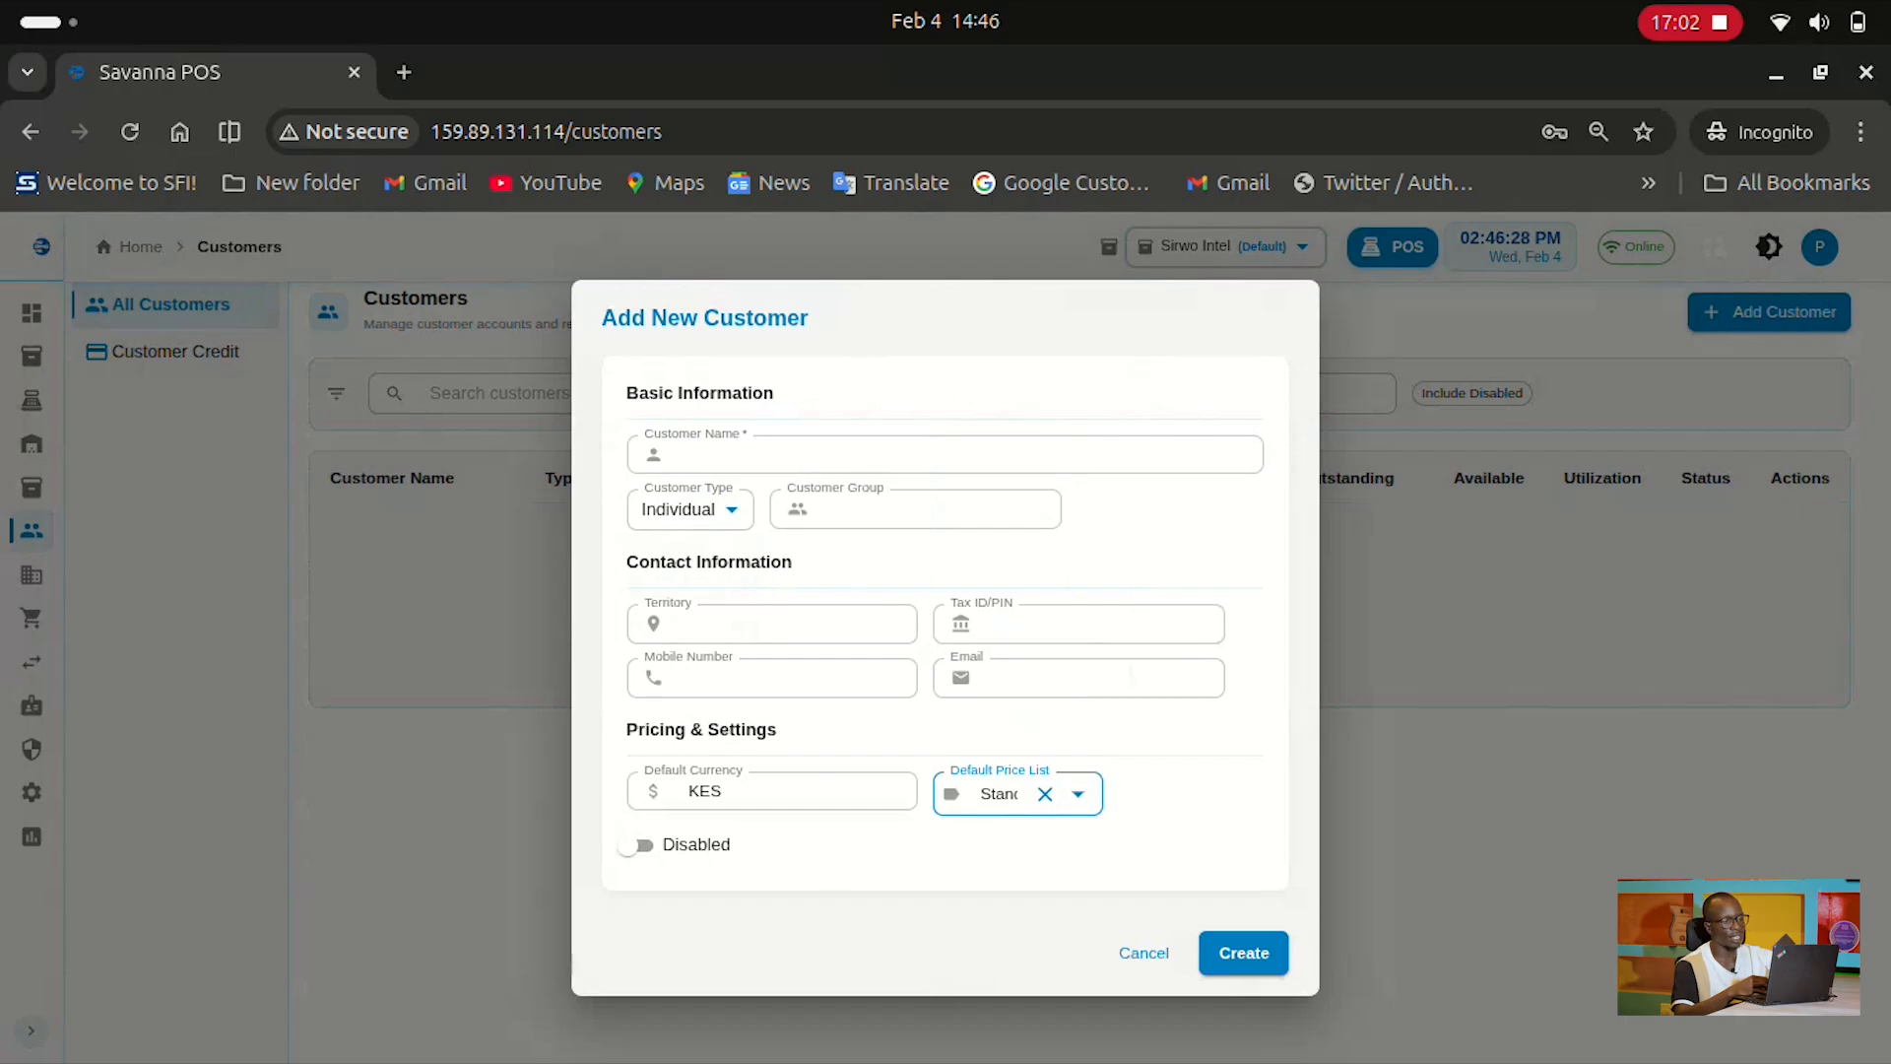
{"action": "left_click", "coordinate": [1144, 952]}
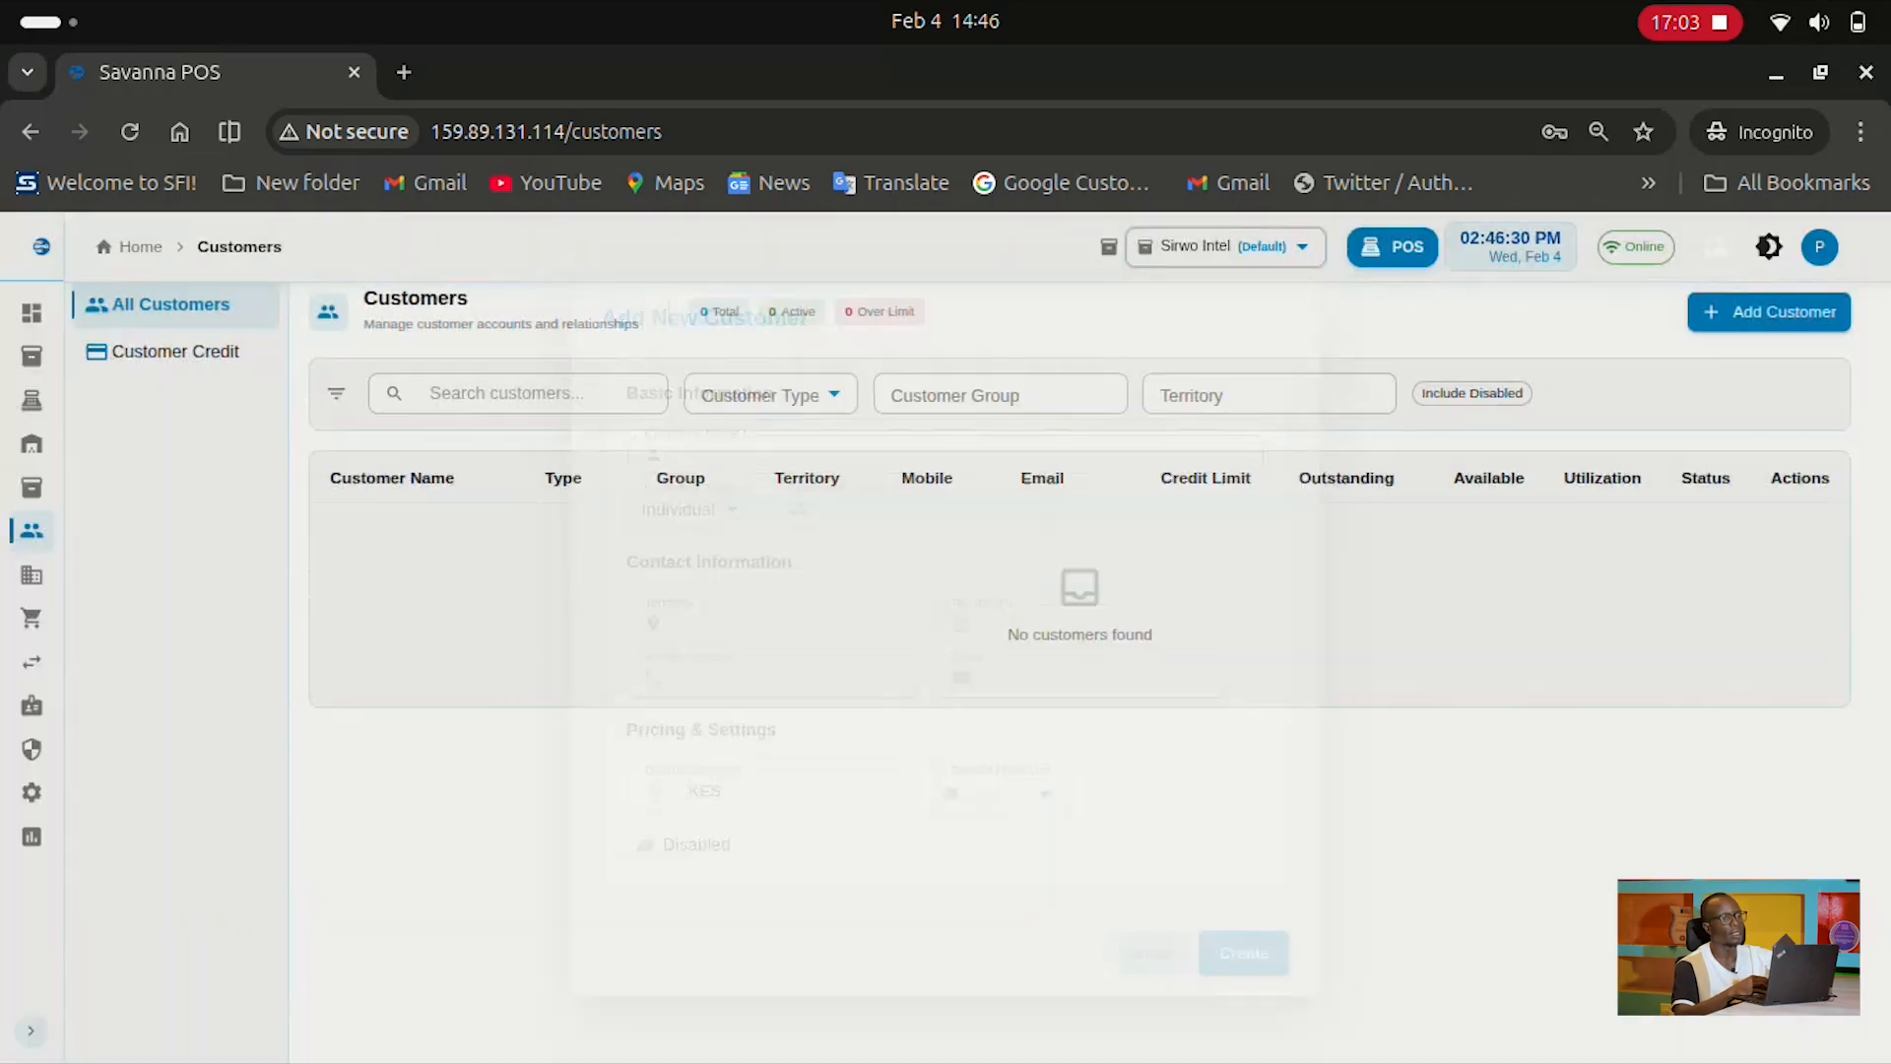
{"action": "mouse_move", "coordinate": [36, 543]}
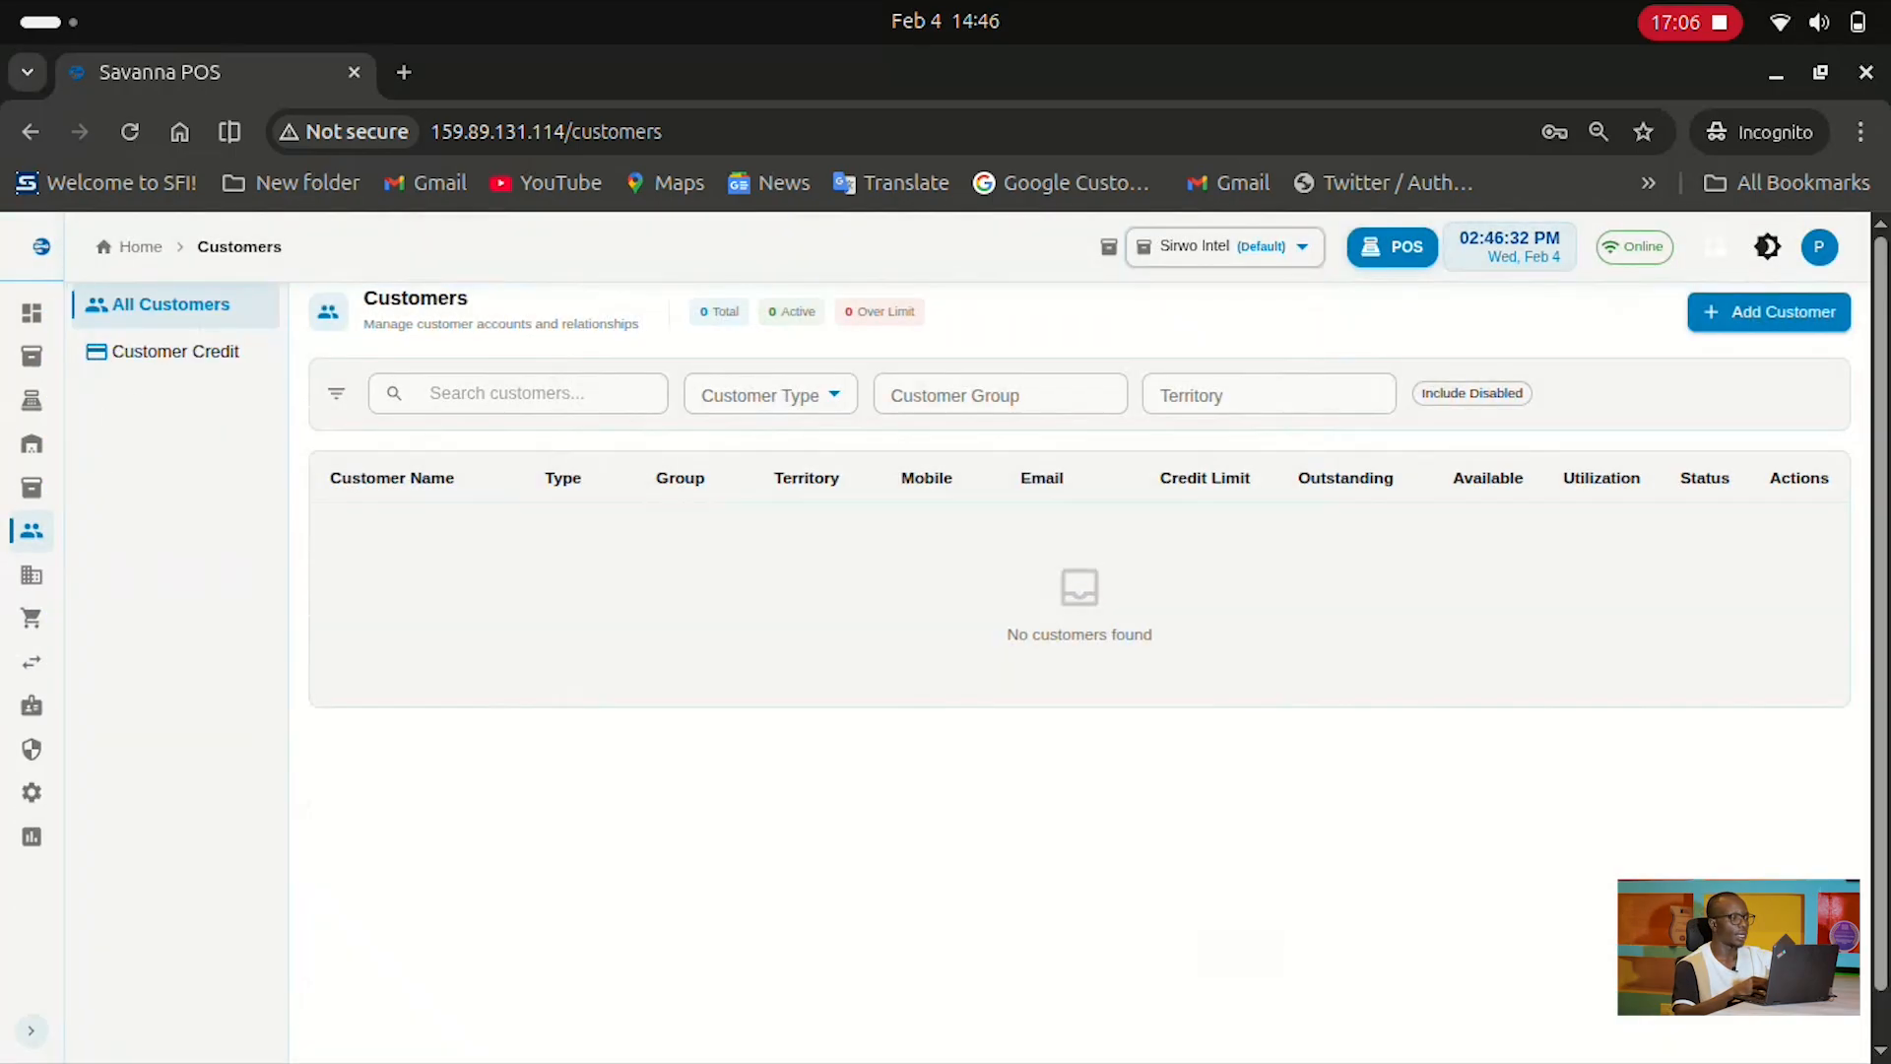
{"action": "left_click", "coordinate": [175, 351]}
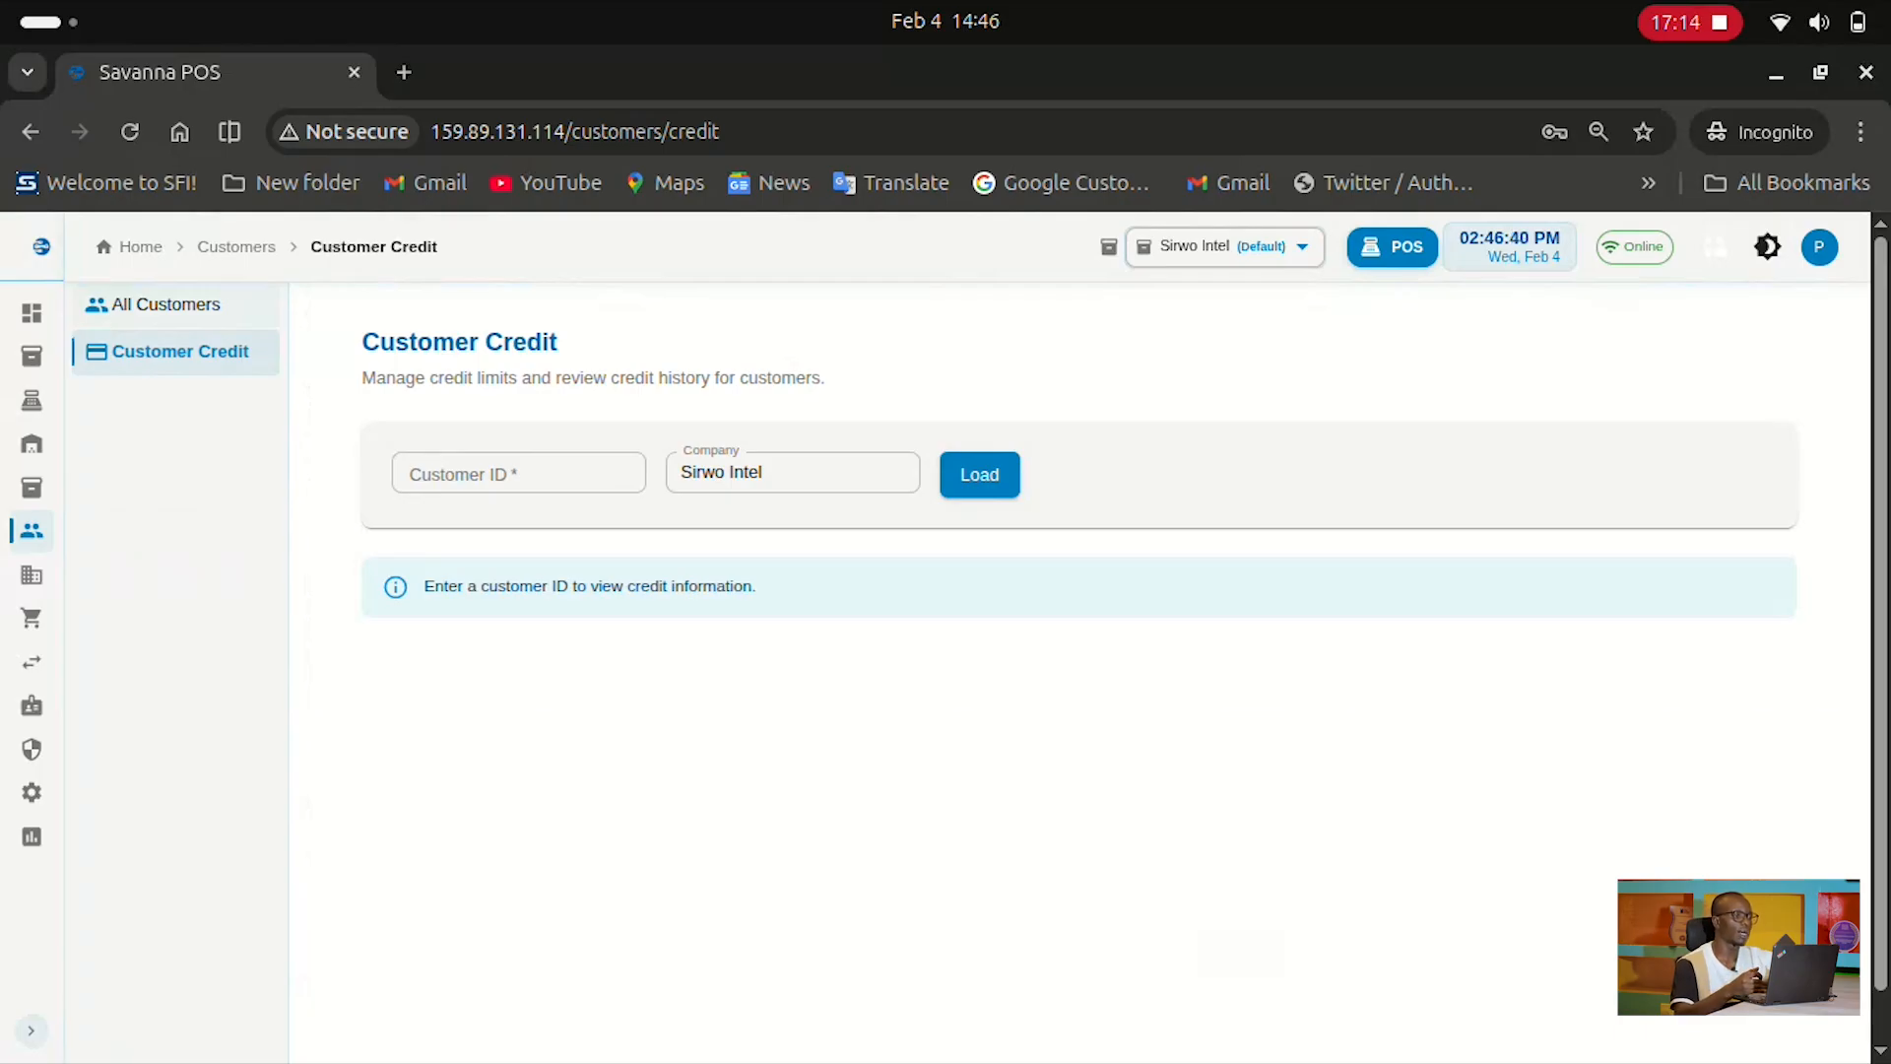
{"action": "left_click", "coordinate": [163, 306]}
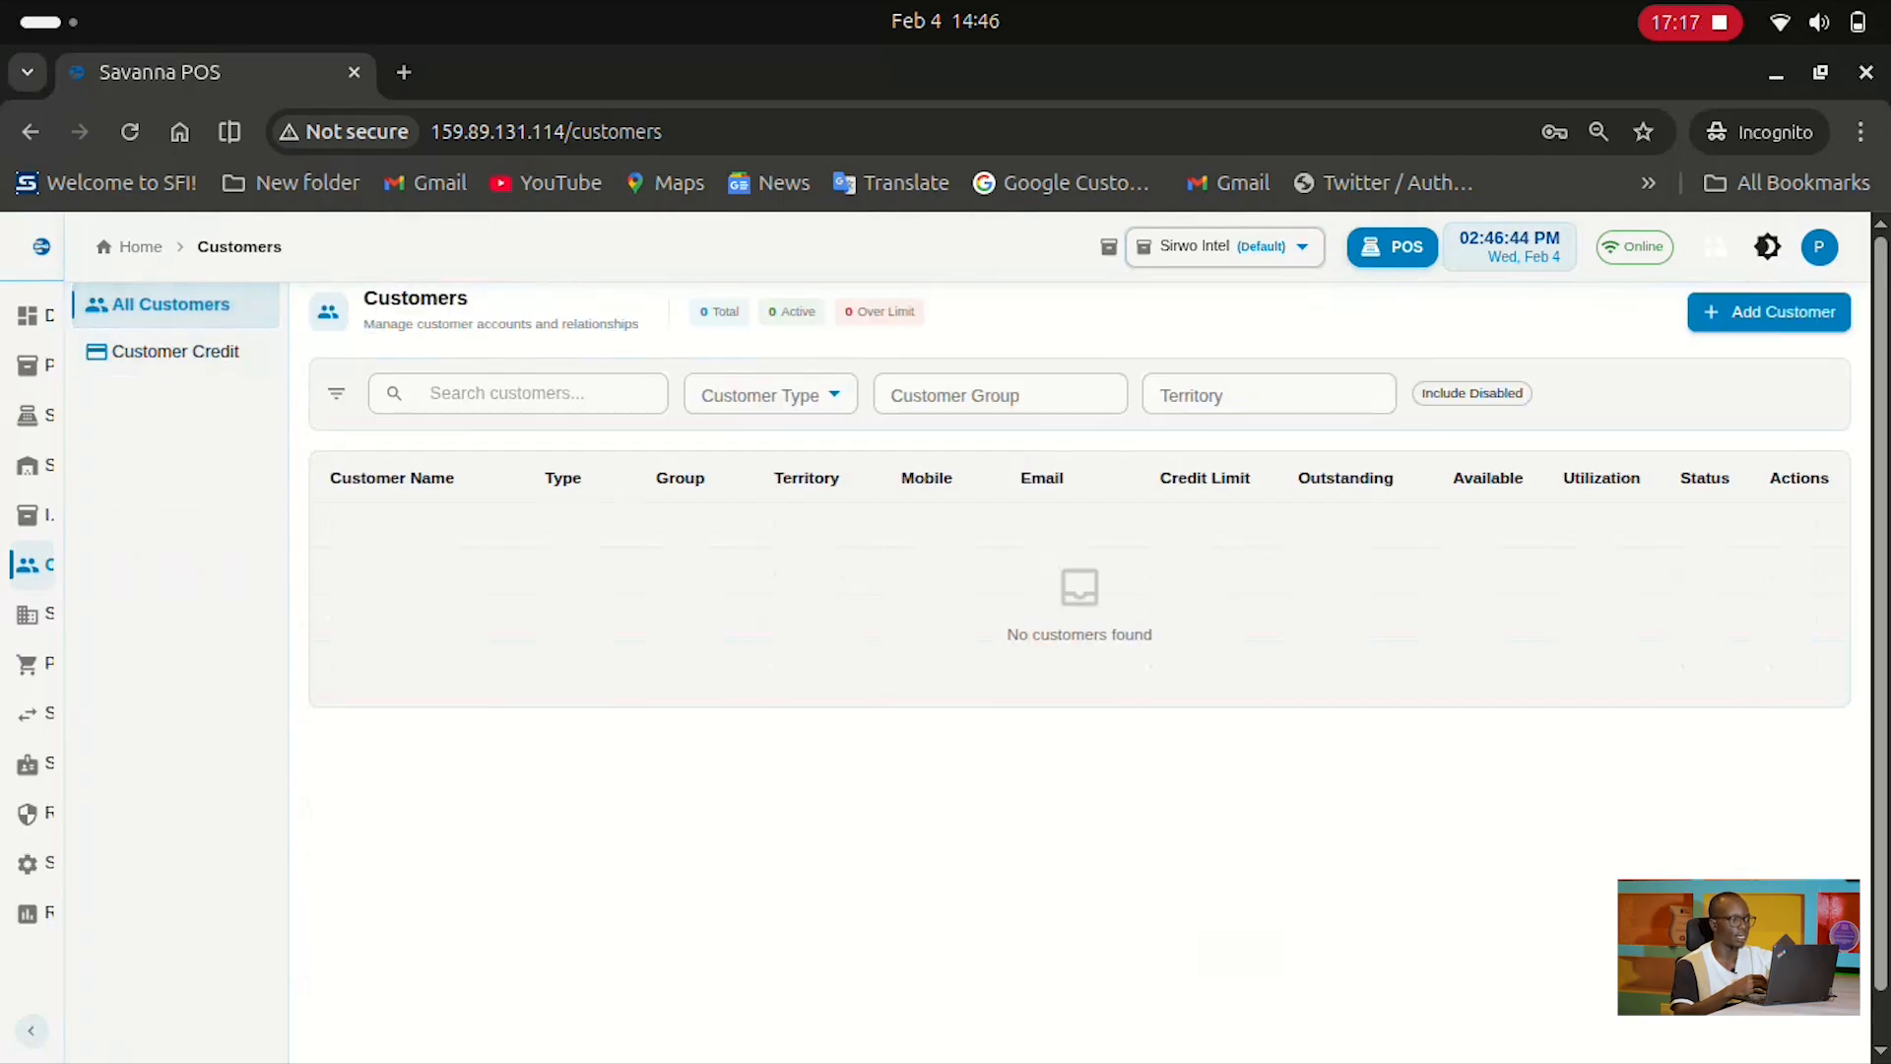
Open the Suppliers page and scroll through its 20 suppliers
{"action": "mouse_move", "coordinate": [31, 565]}
{"action": "left_click", "coordinate": [143, 621]}
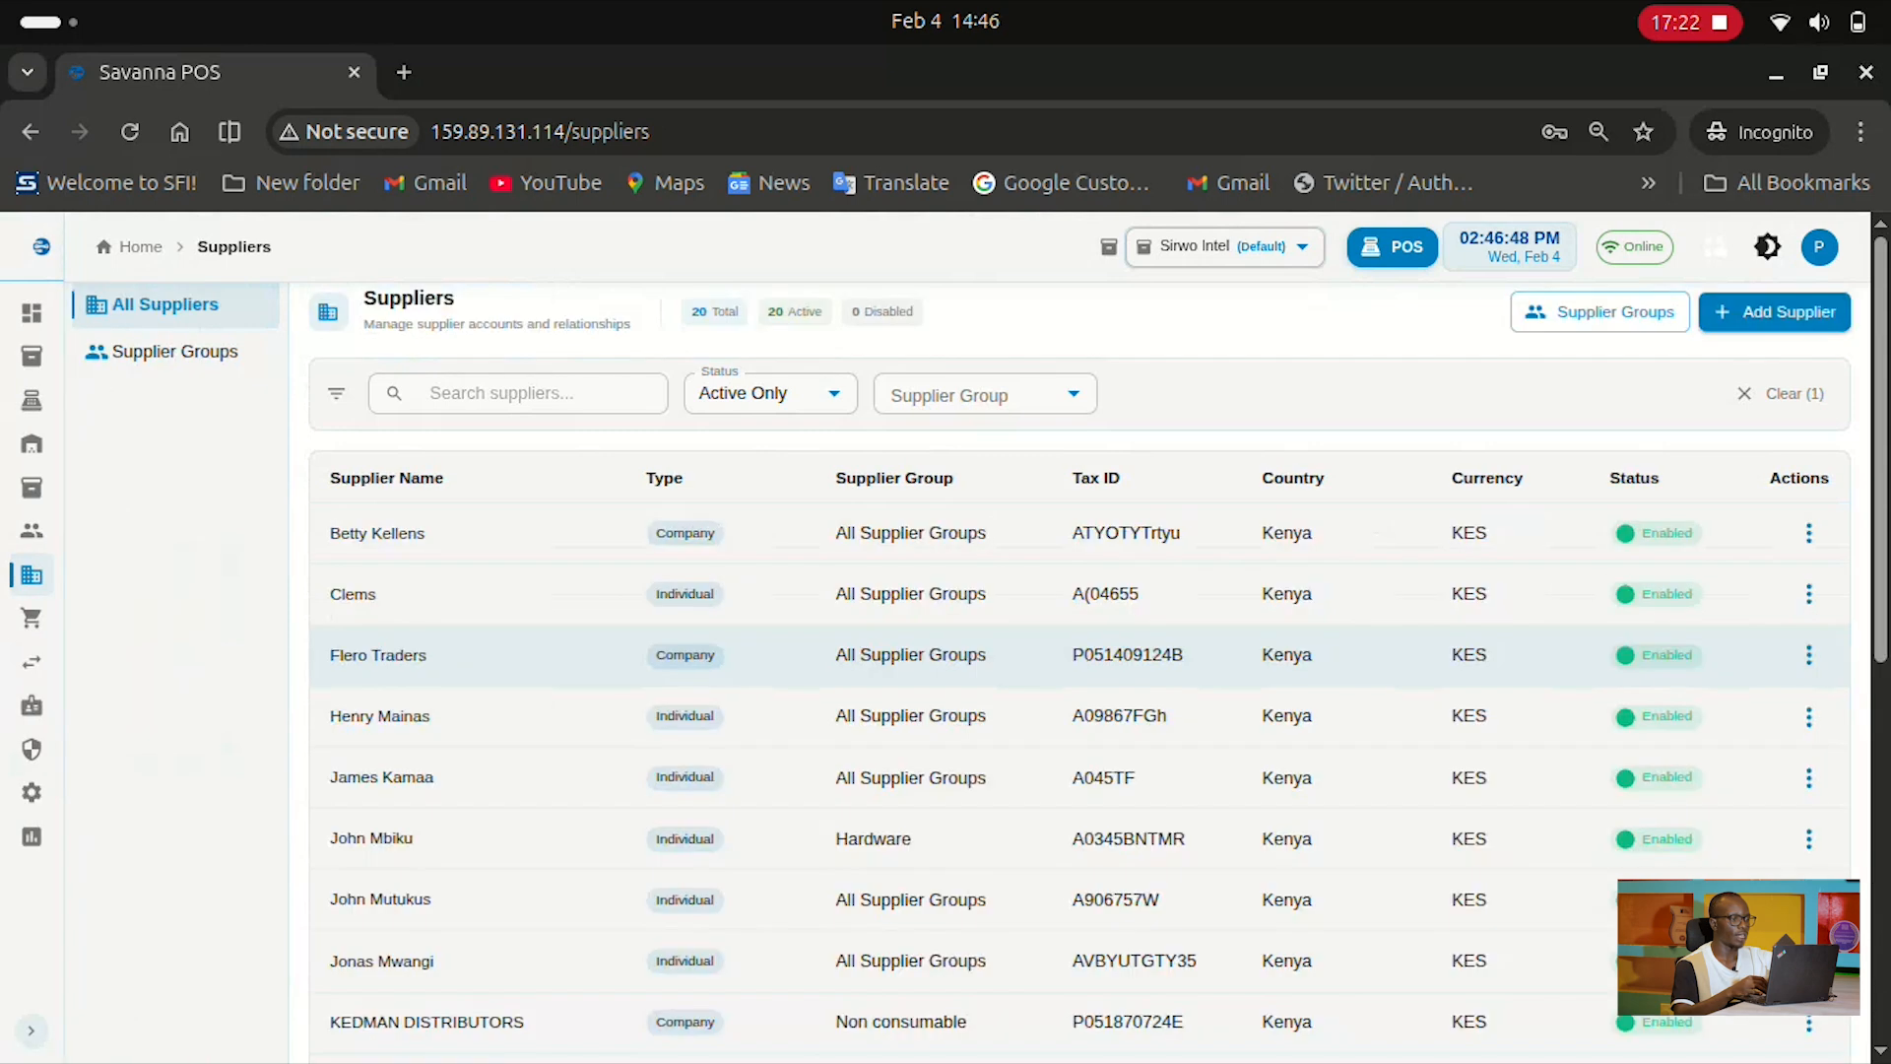
{"action": "scroll", "coordinate": [1080, 656], "scroll_direction": "down", "scroll_amount": 8}
{"action": "scroll", "coordinate": [1080, 655], "scroll_direction": "up", "scroll_amount": 8}
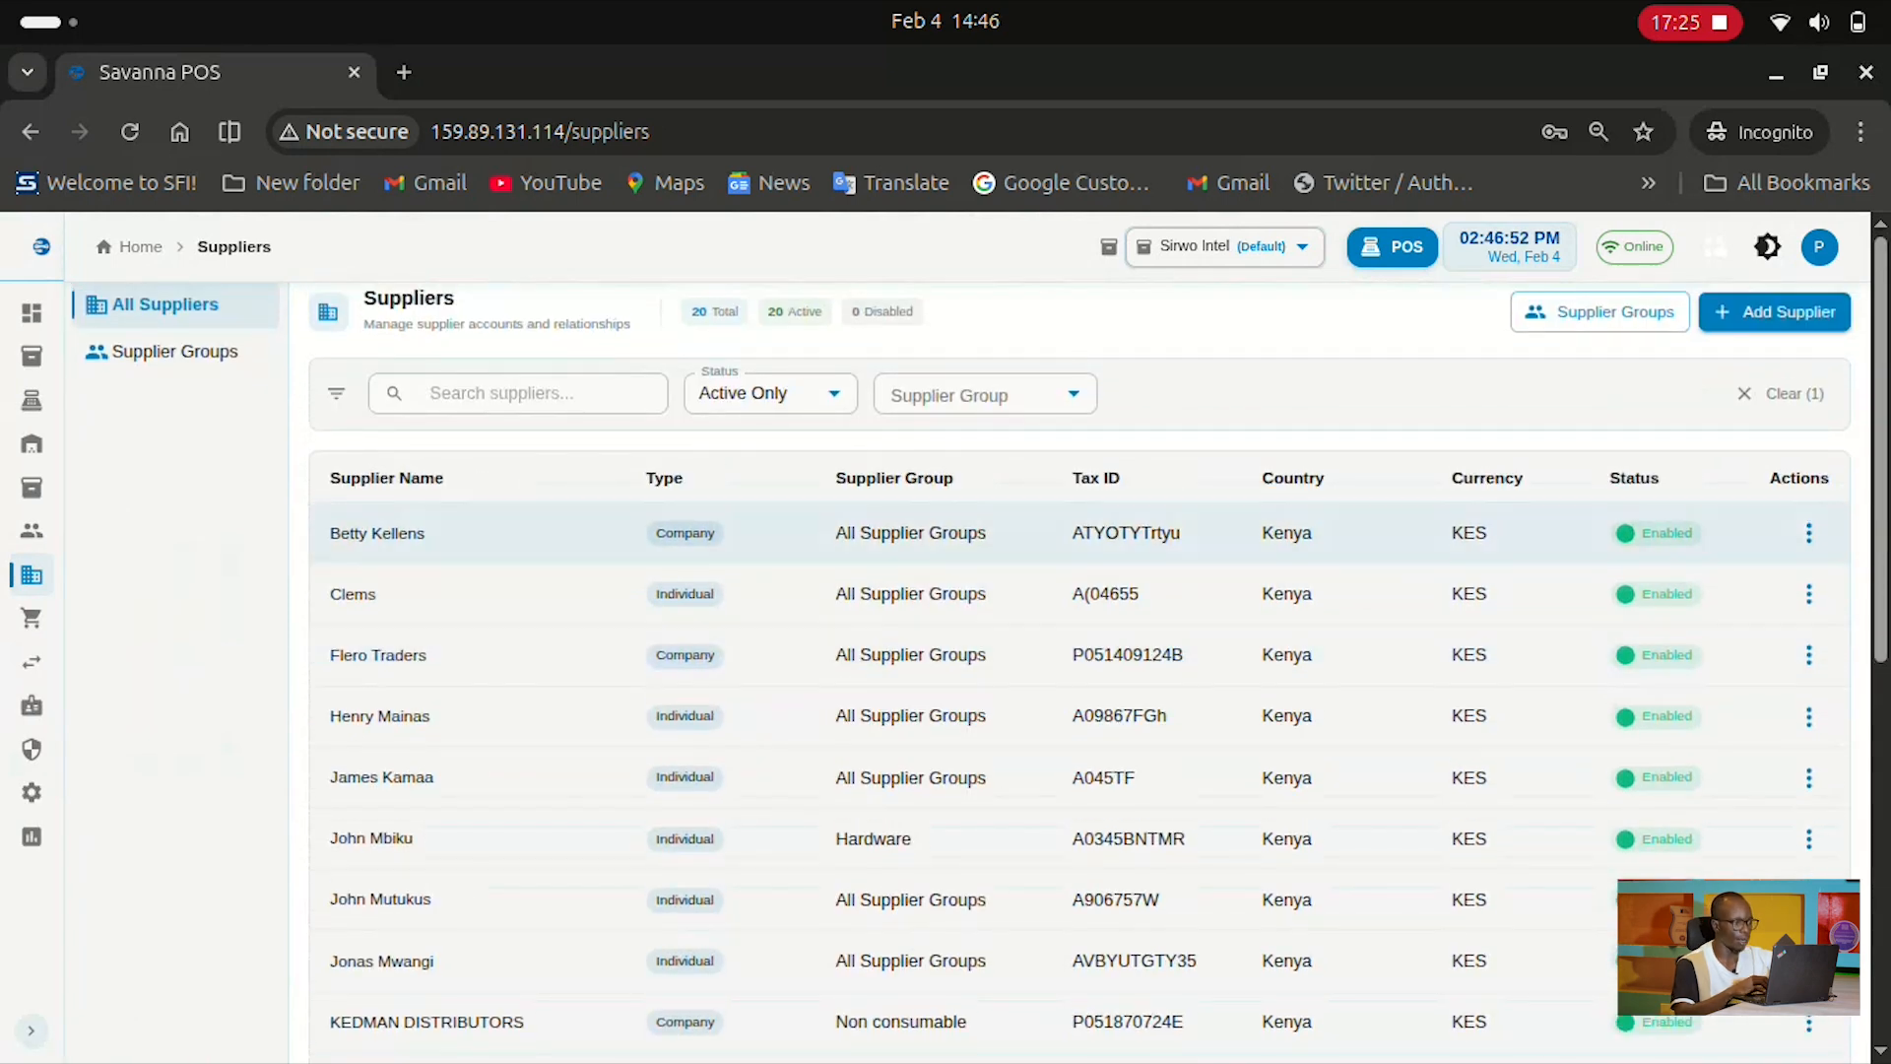
Start a new supplier, check the Supplier Group options, then discard the form unsaved
{"action": "left_click", "coordinate": [1775, 311]}
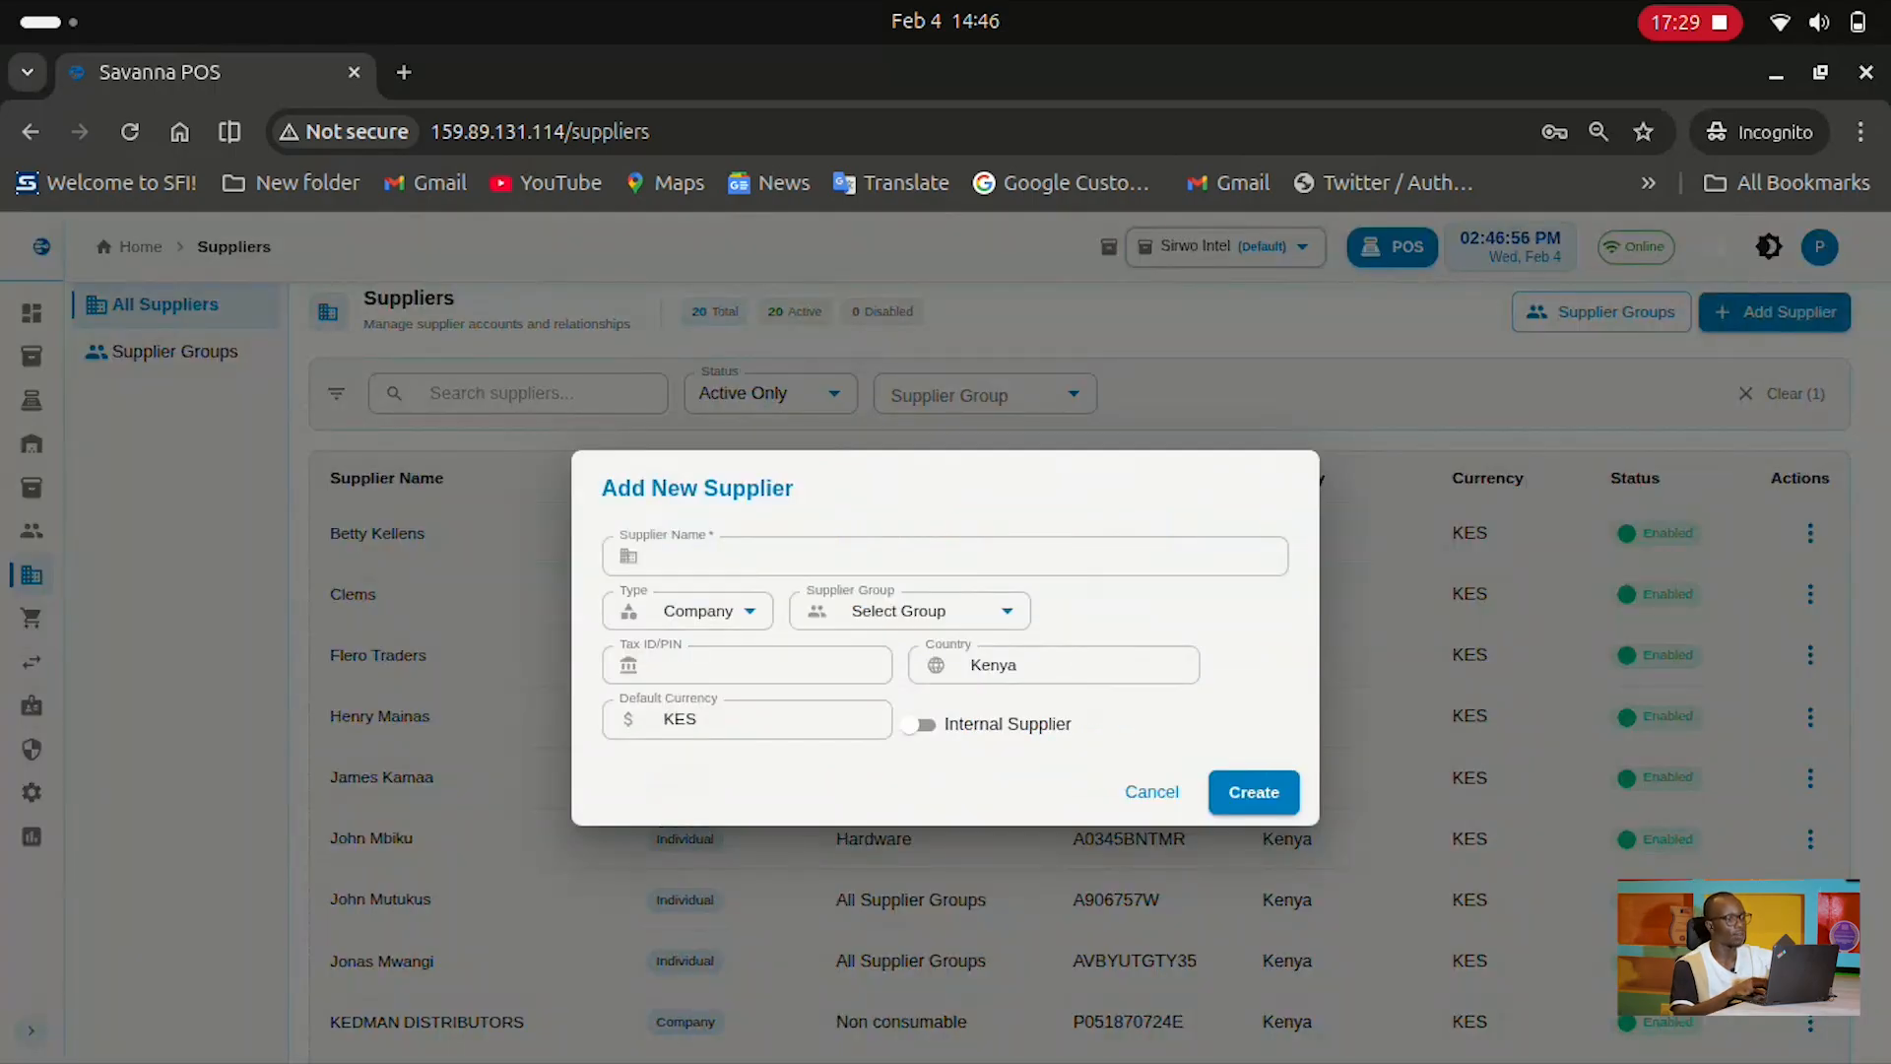
{"action": "left_click", "coordinate": [932, 610]}
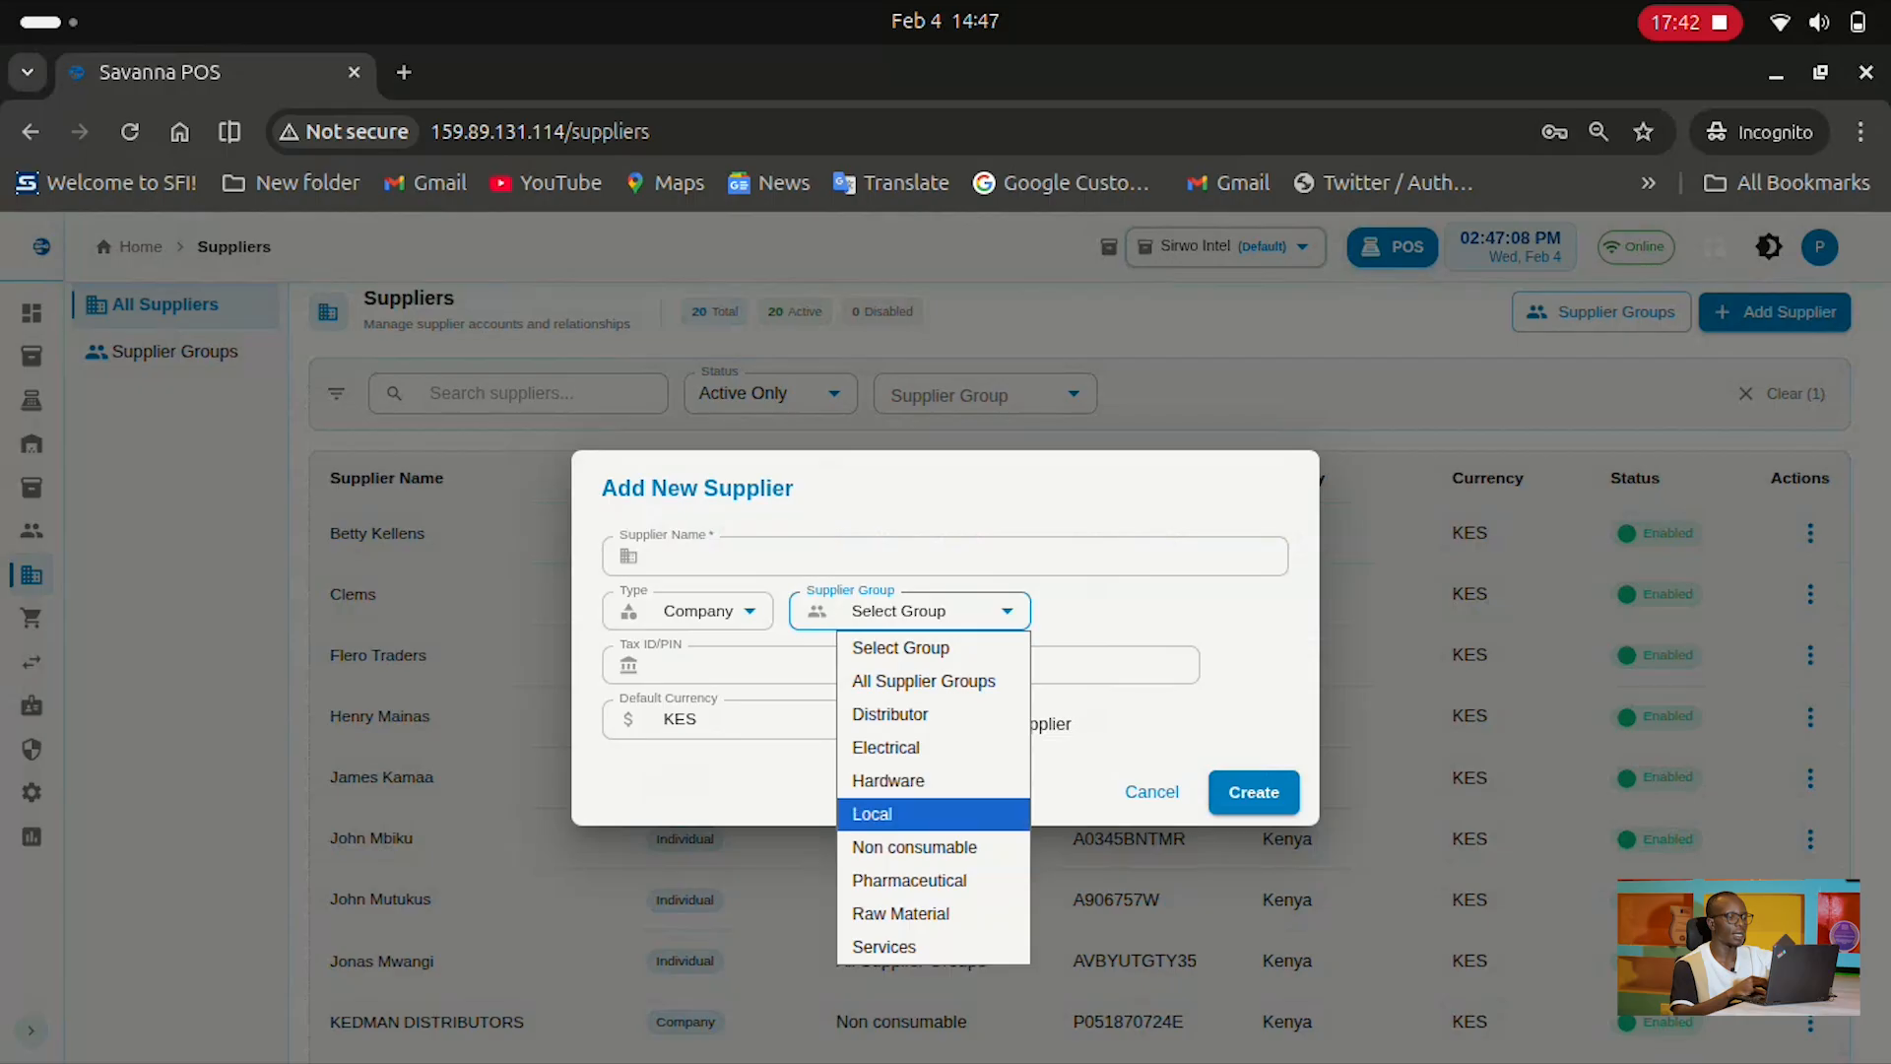
{"action": "key", "text": "Escape"}
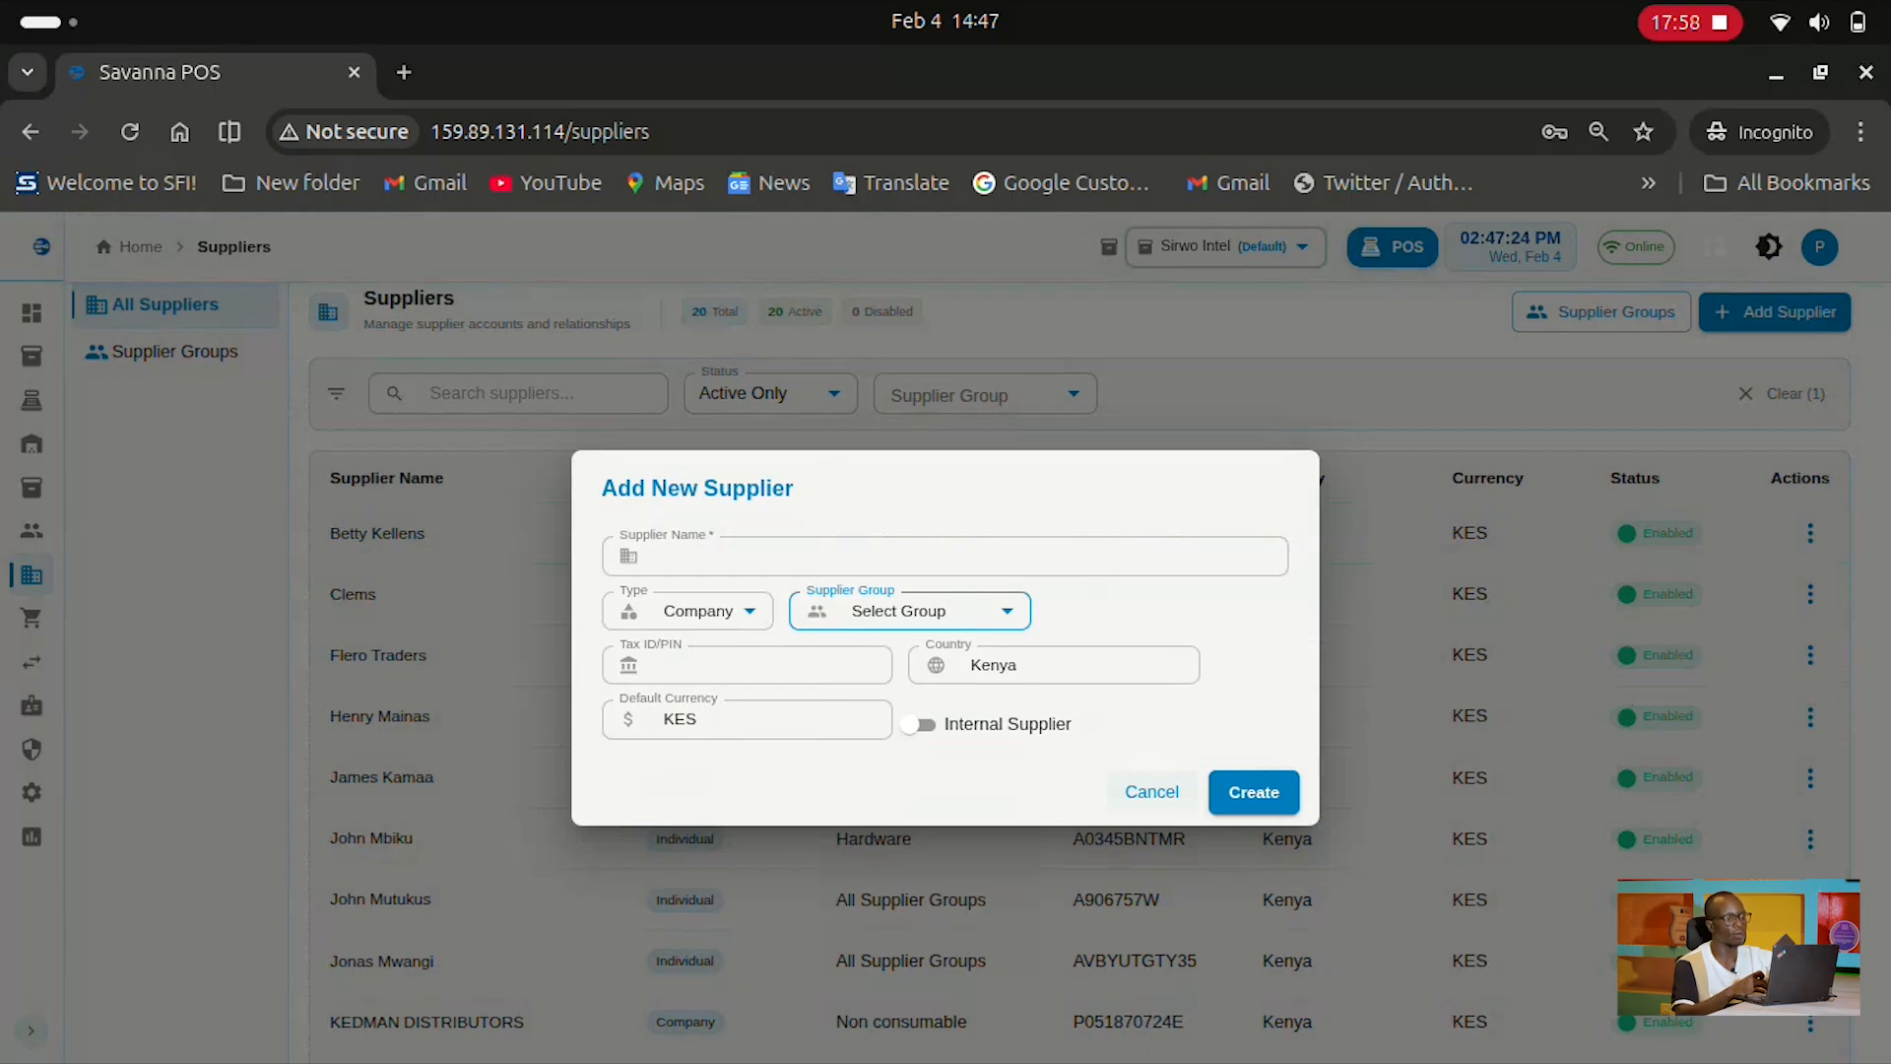
{"action": "left_click", "coordinate": [1151, 792]}
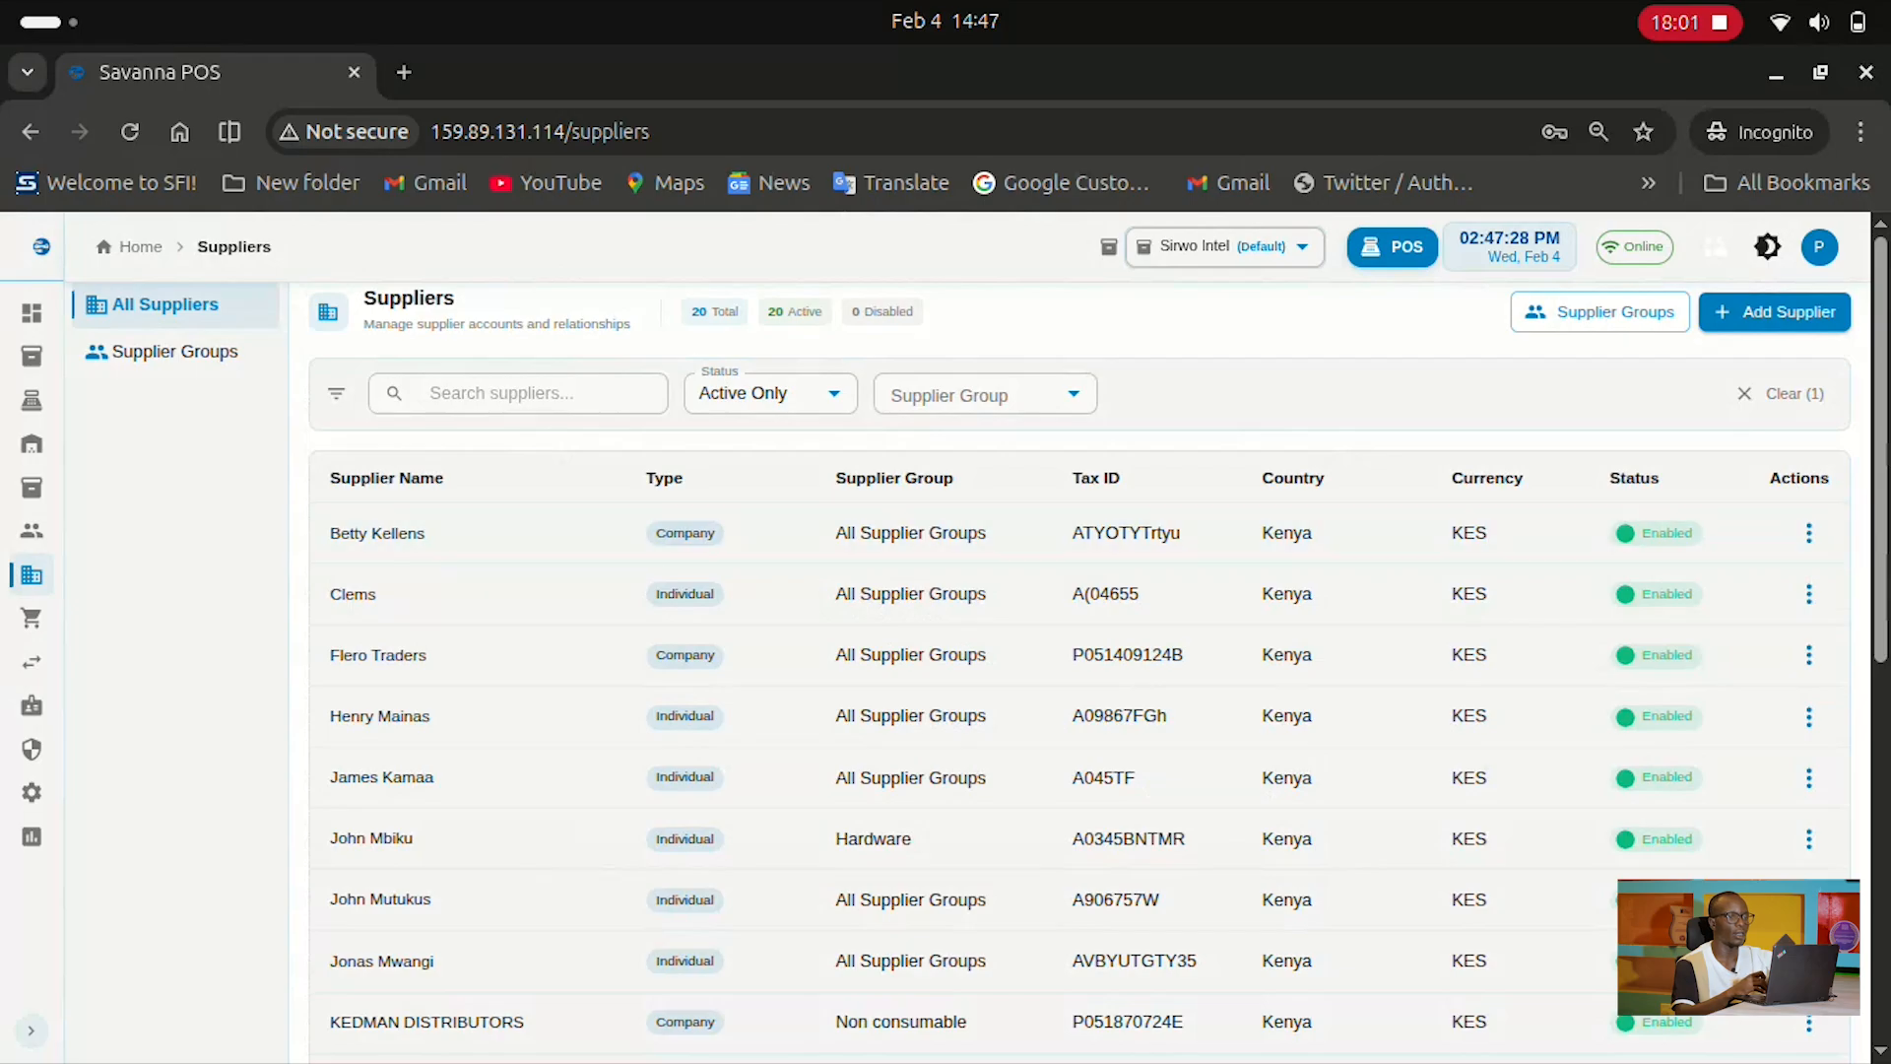
List Supplier Groups as leaf nodes only, then cancel a new group form with parent None (Root Group)
{"action": "left_click", "coordinate": [175, 352]}
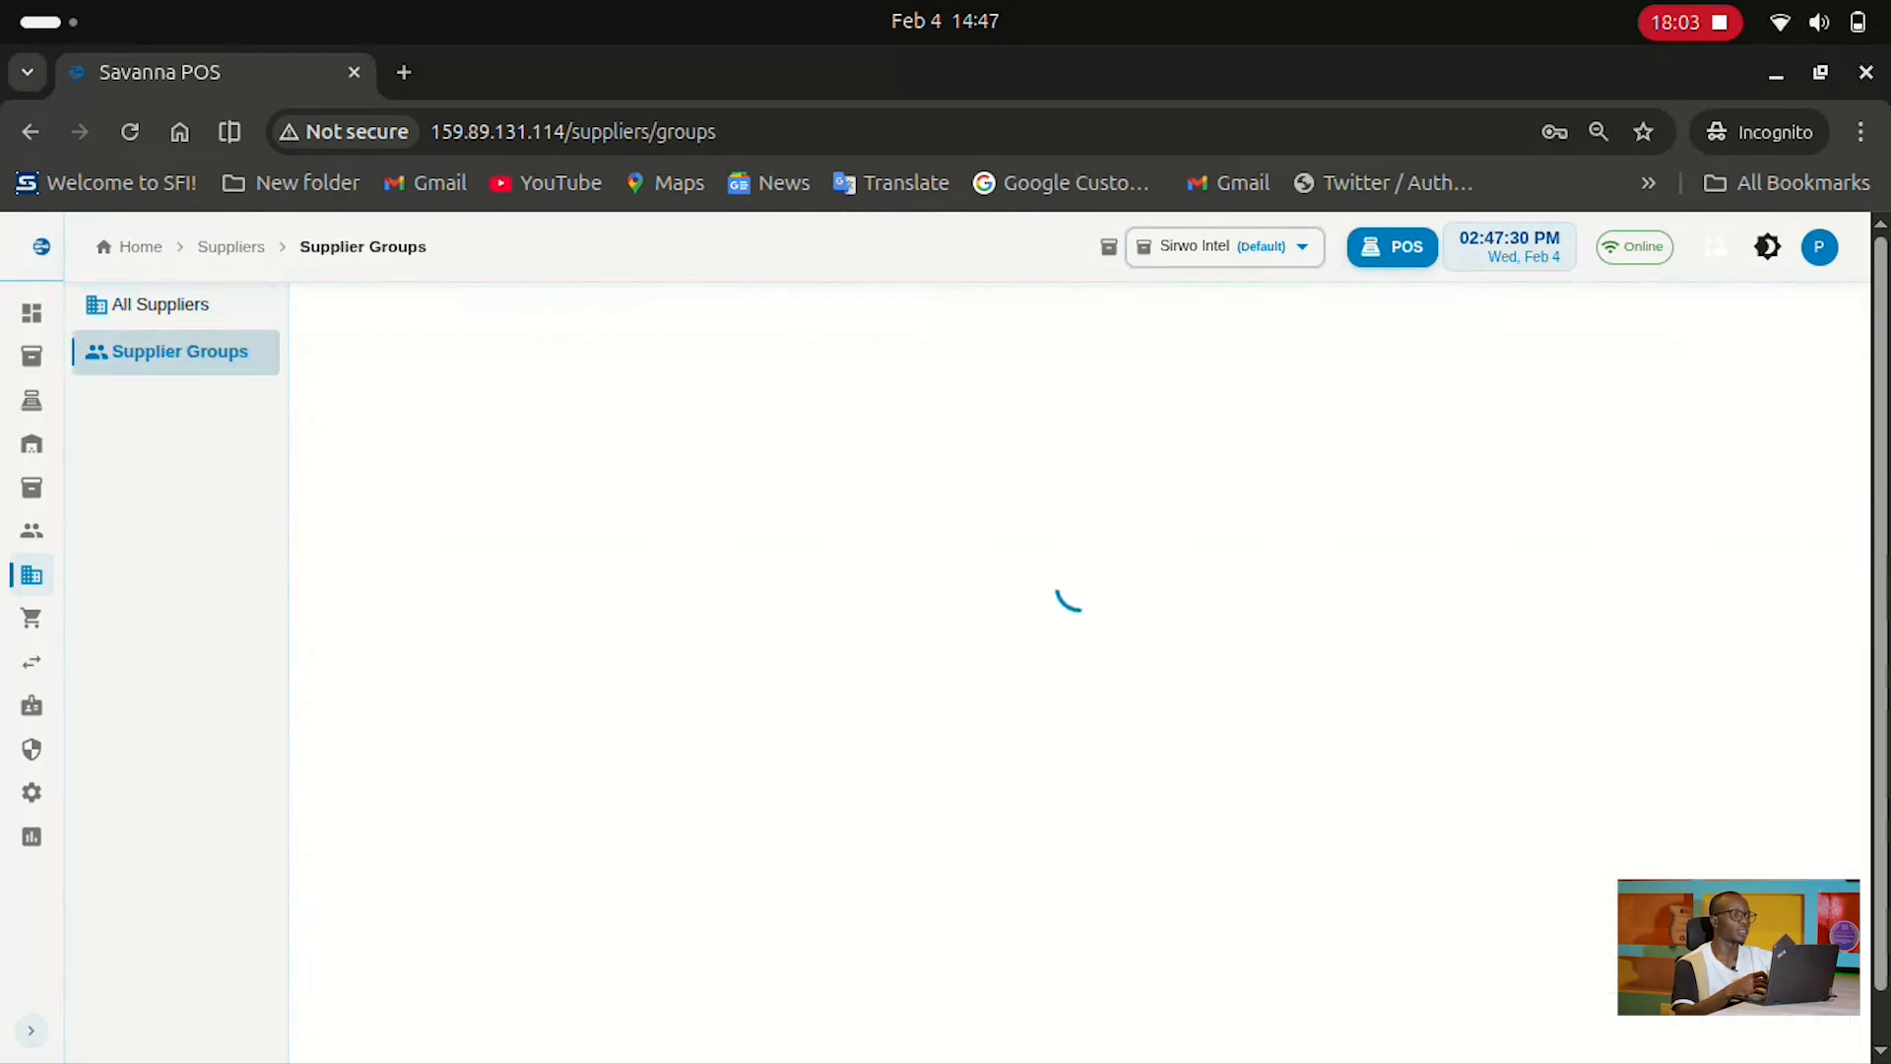
{"action": "left_click", "coordinate": [803, 450]}
{"action": "left_click", "coordinate": [1686, 351]}
{"action": "left_click", "coordinate": [977, 608]}
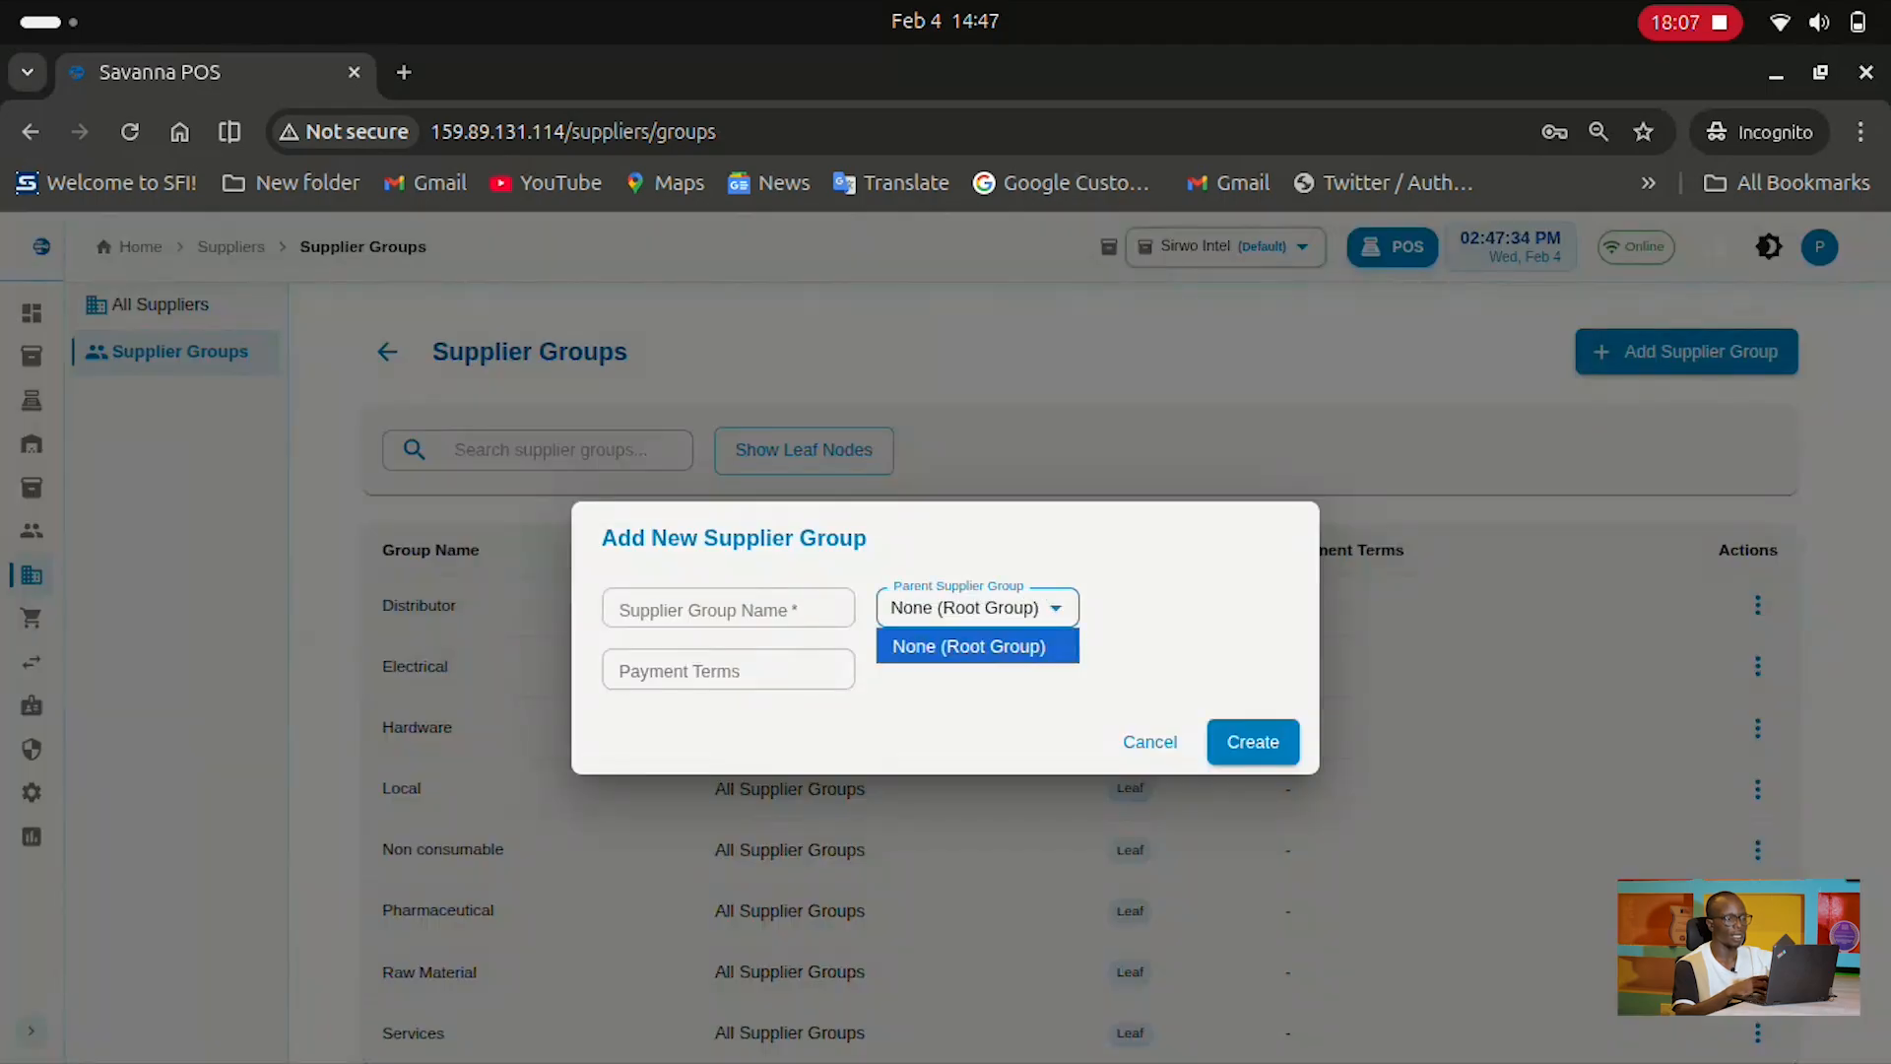
{"action": "left_click", "coordinate": [969, 646]}
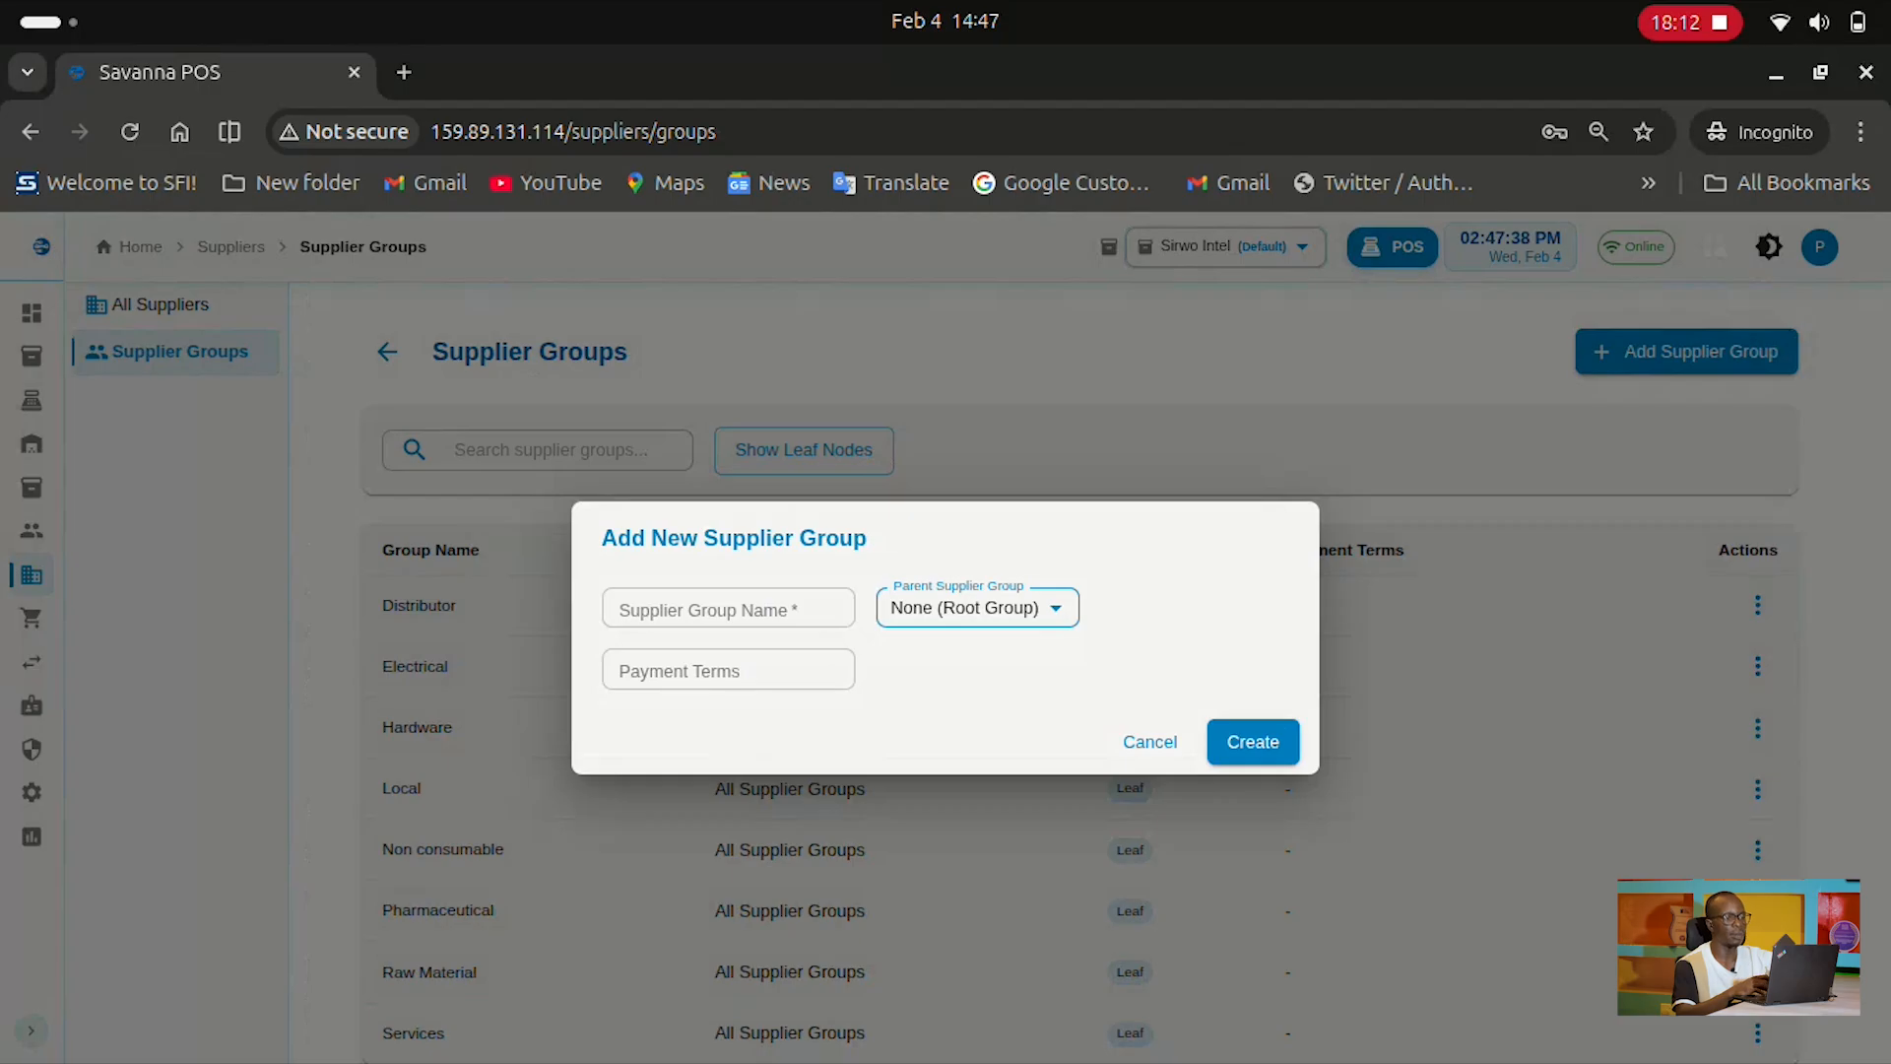
{"action": "left_click", "coordinate": [1149, 741]}
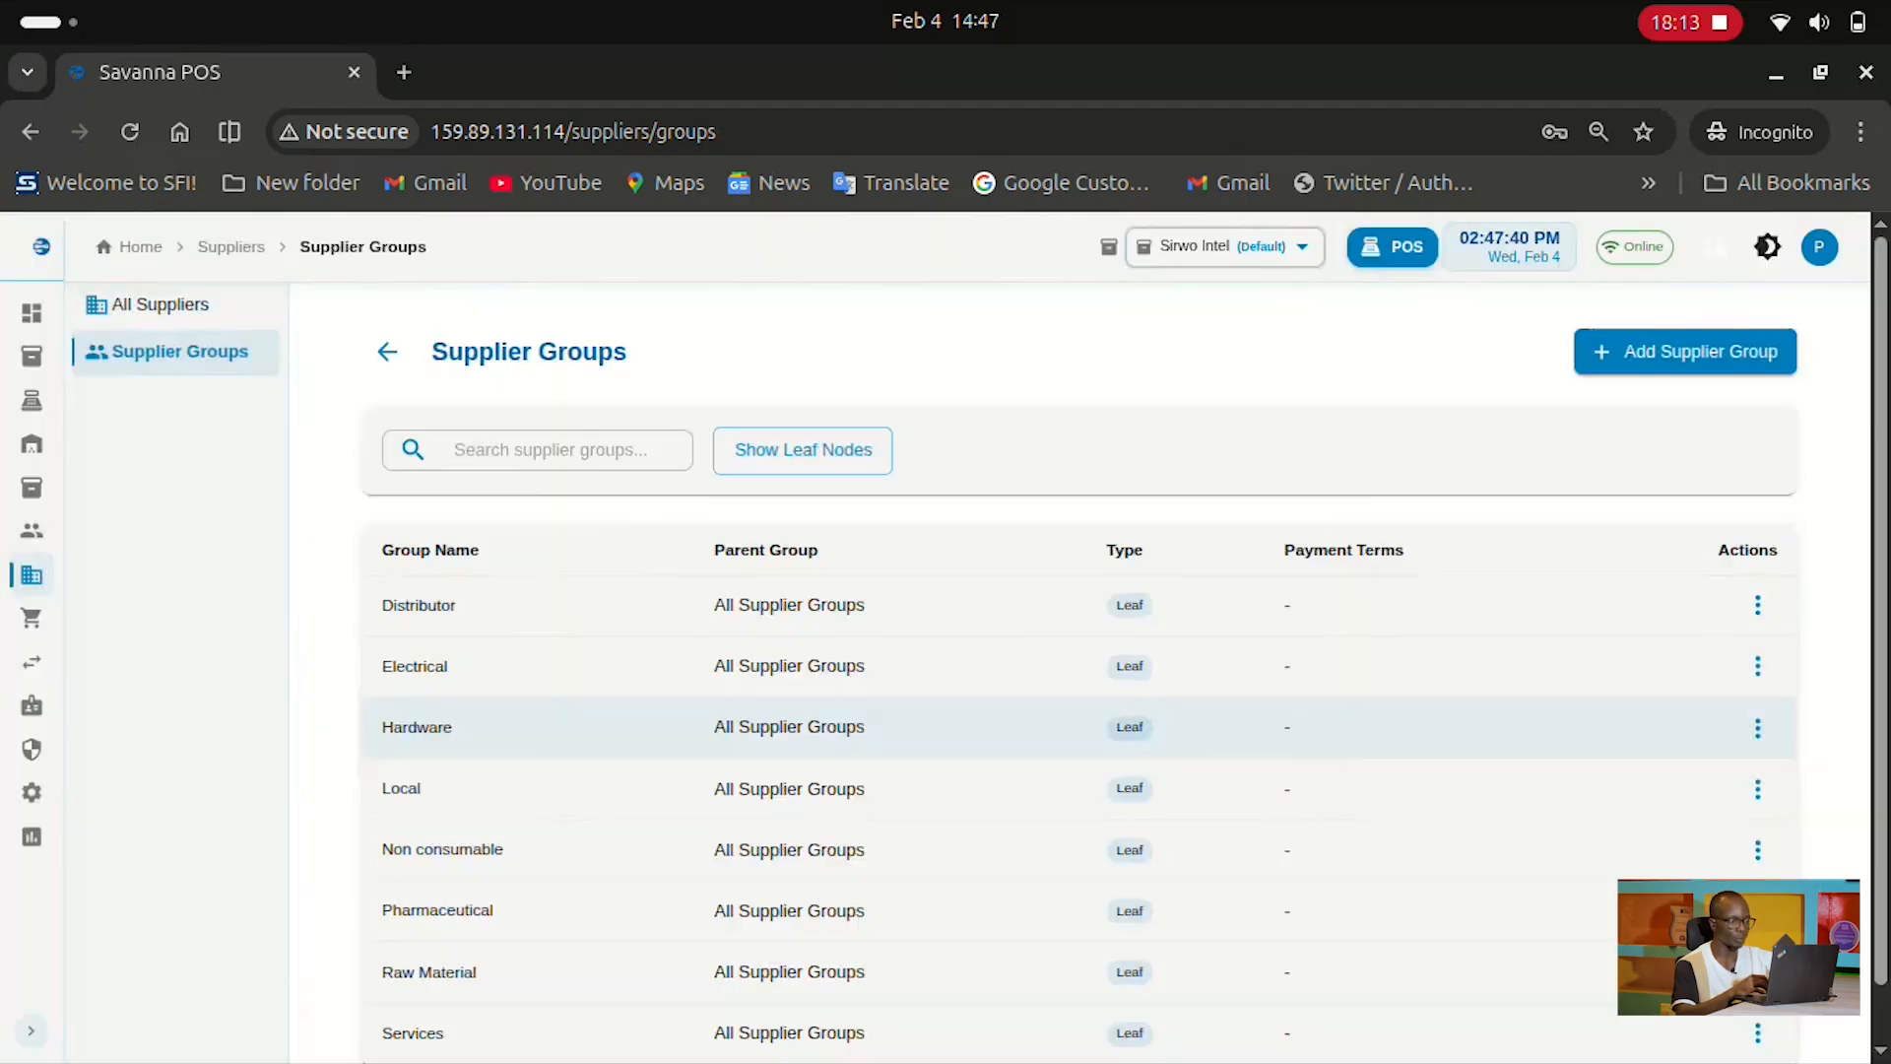
Try the purchase Search, Supplier and Status filters, view Purchase Invoices, then start a new order
{"action": "left_click", "coordinate": [40, 660]}
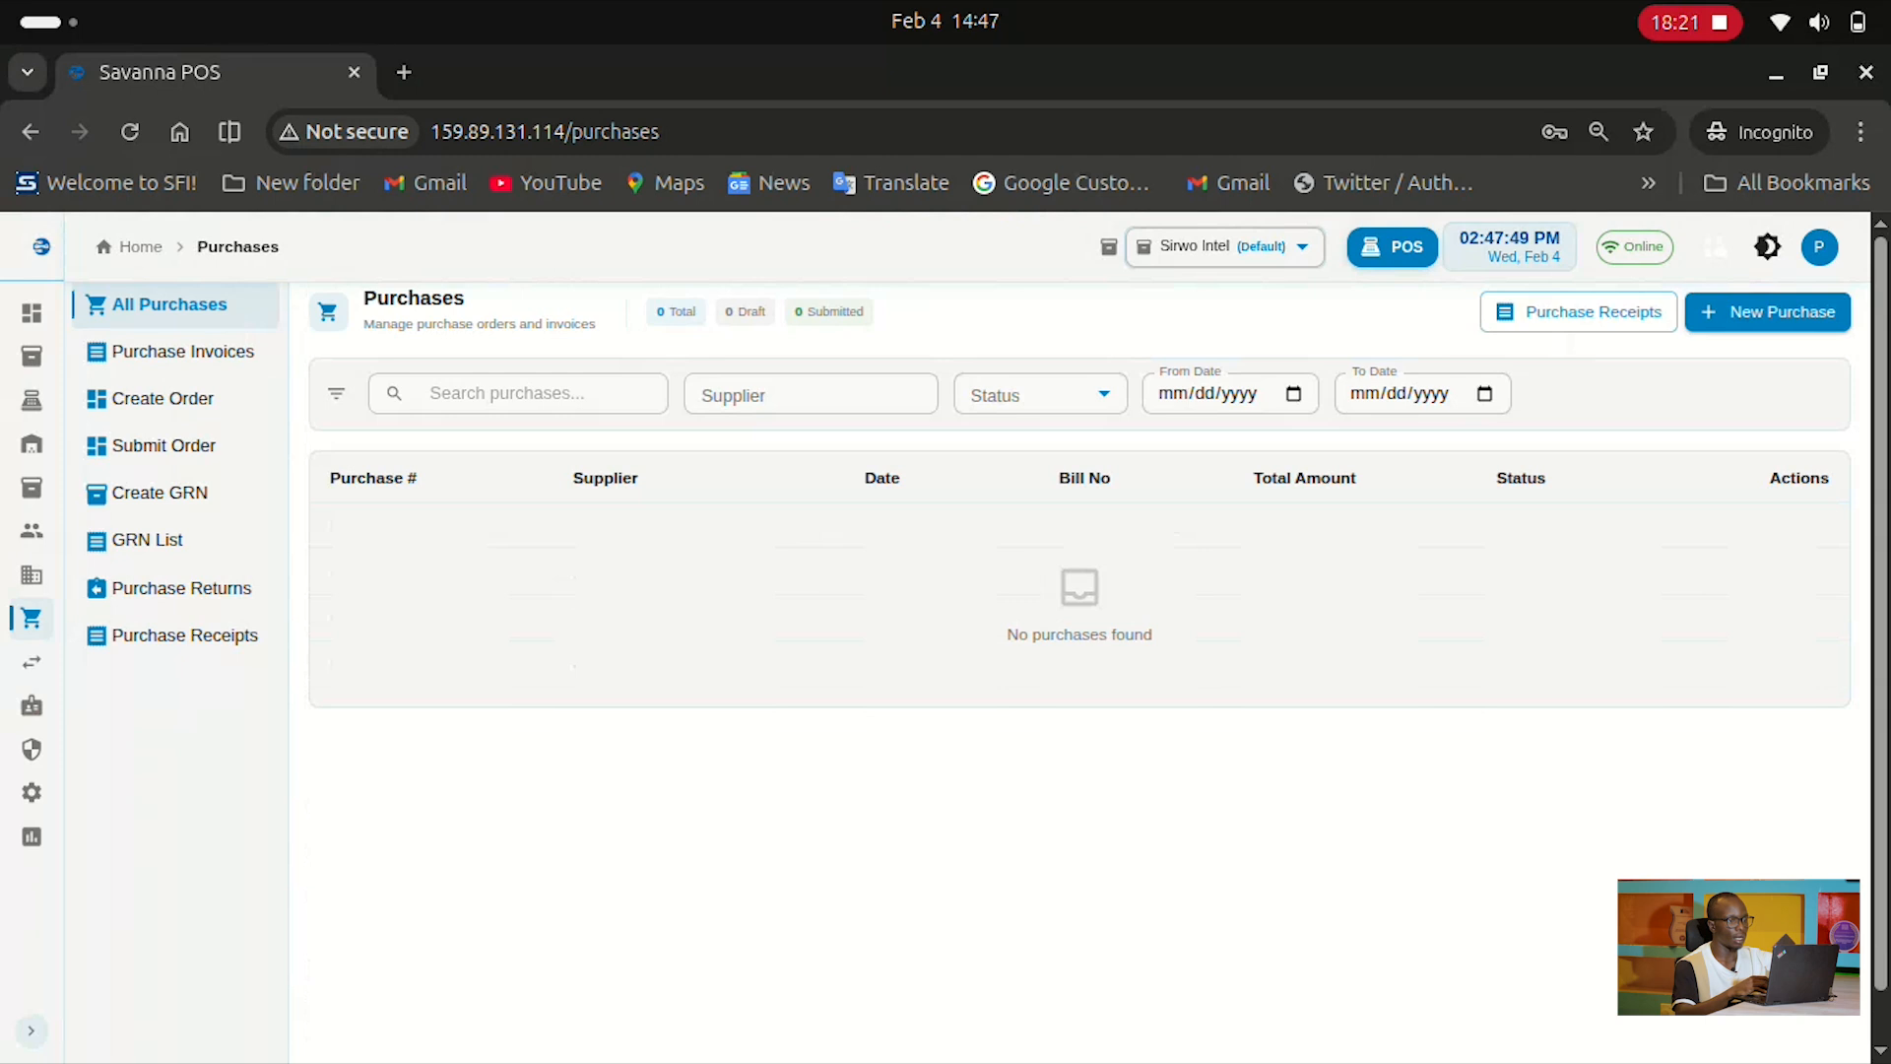
{"action": "left_click", "coordinate": [518, 393]}
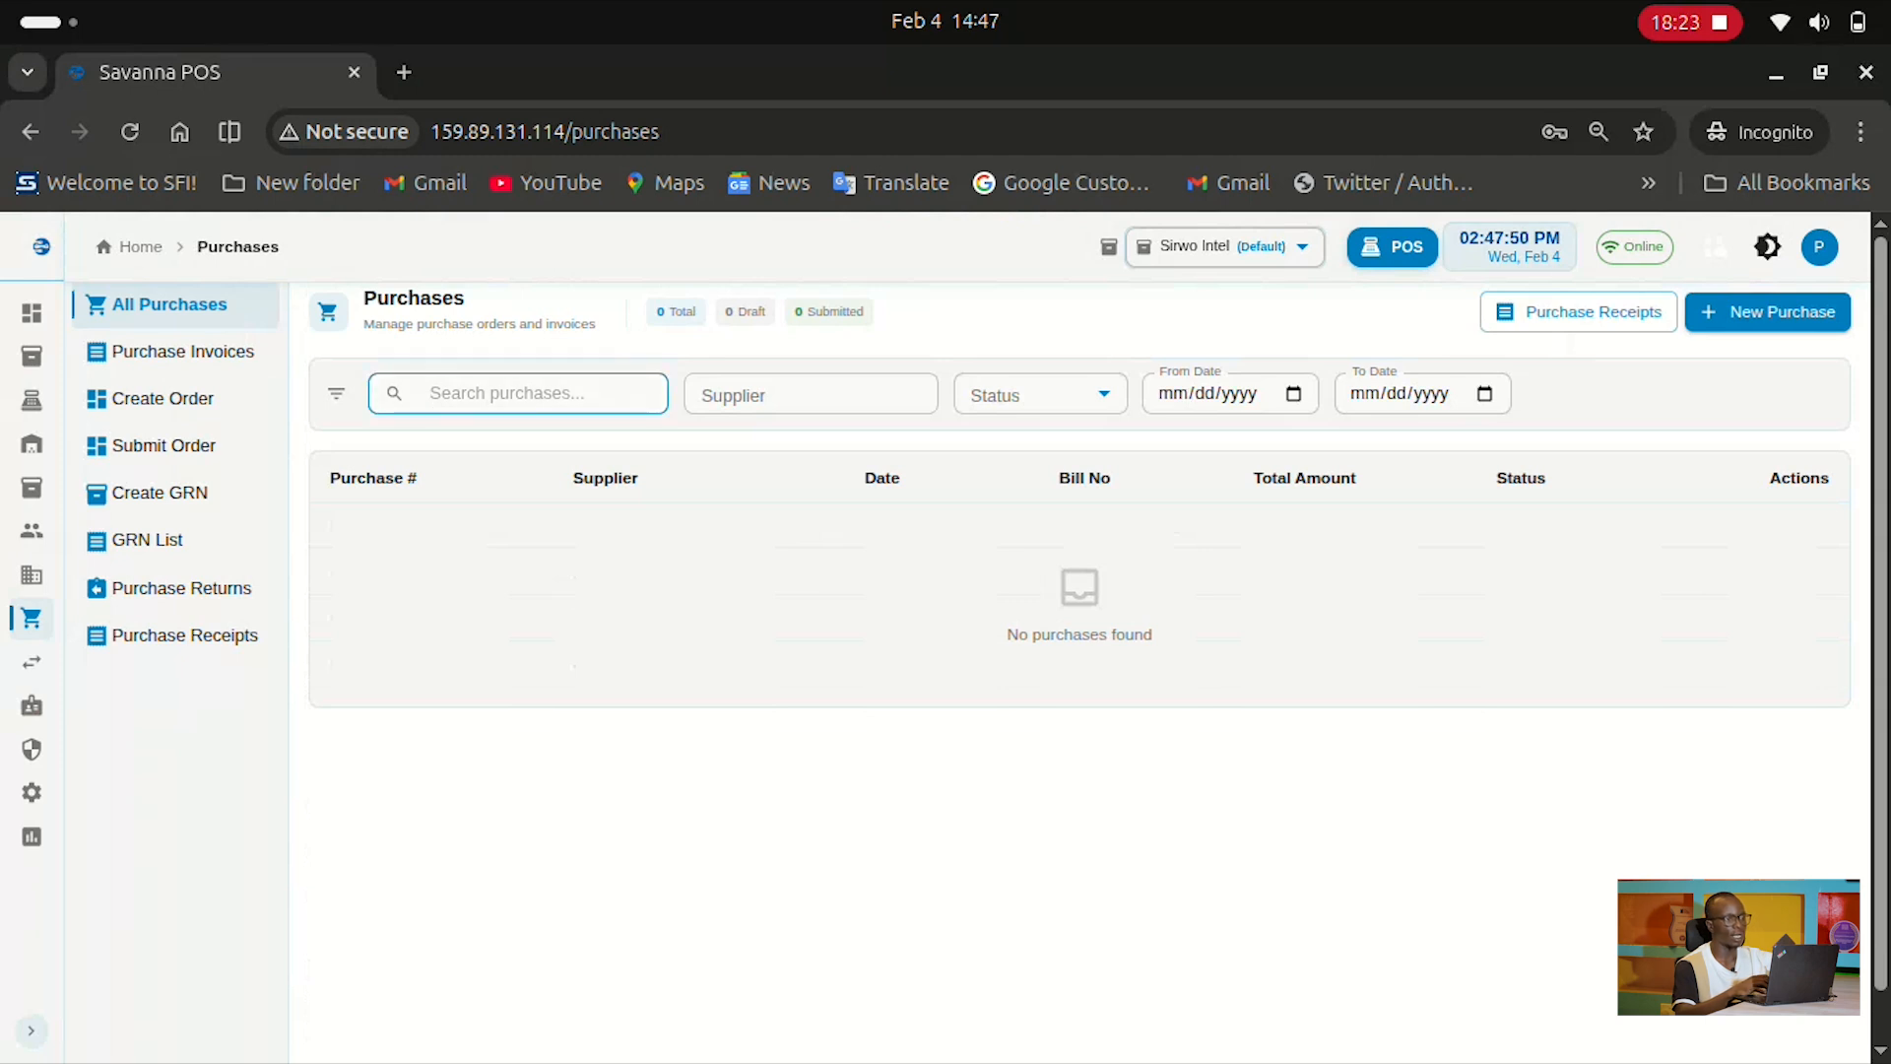
{"action": "left_click", "coordinate": [811, 394]}
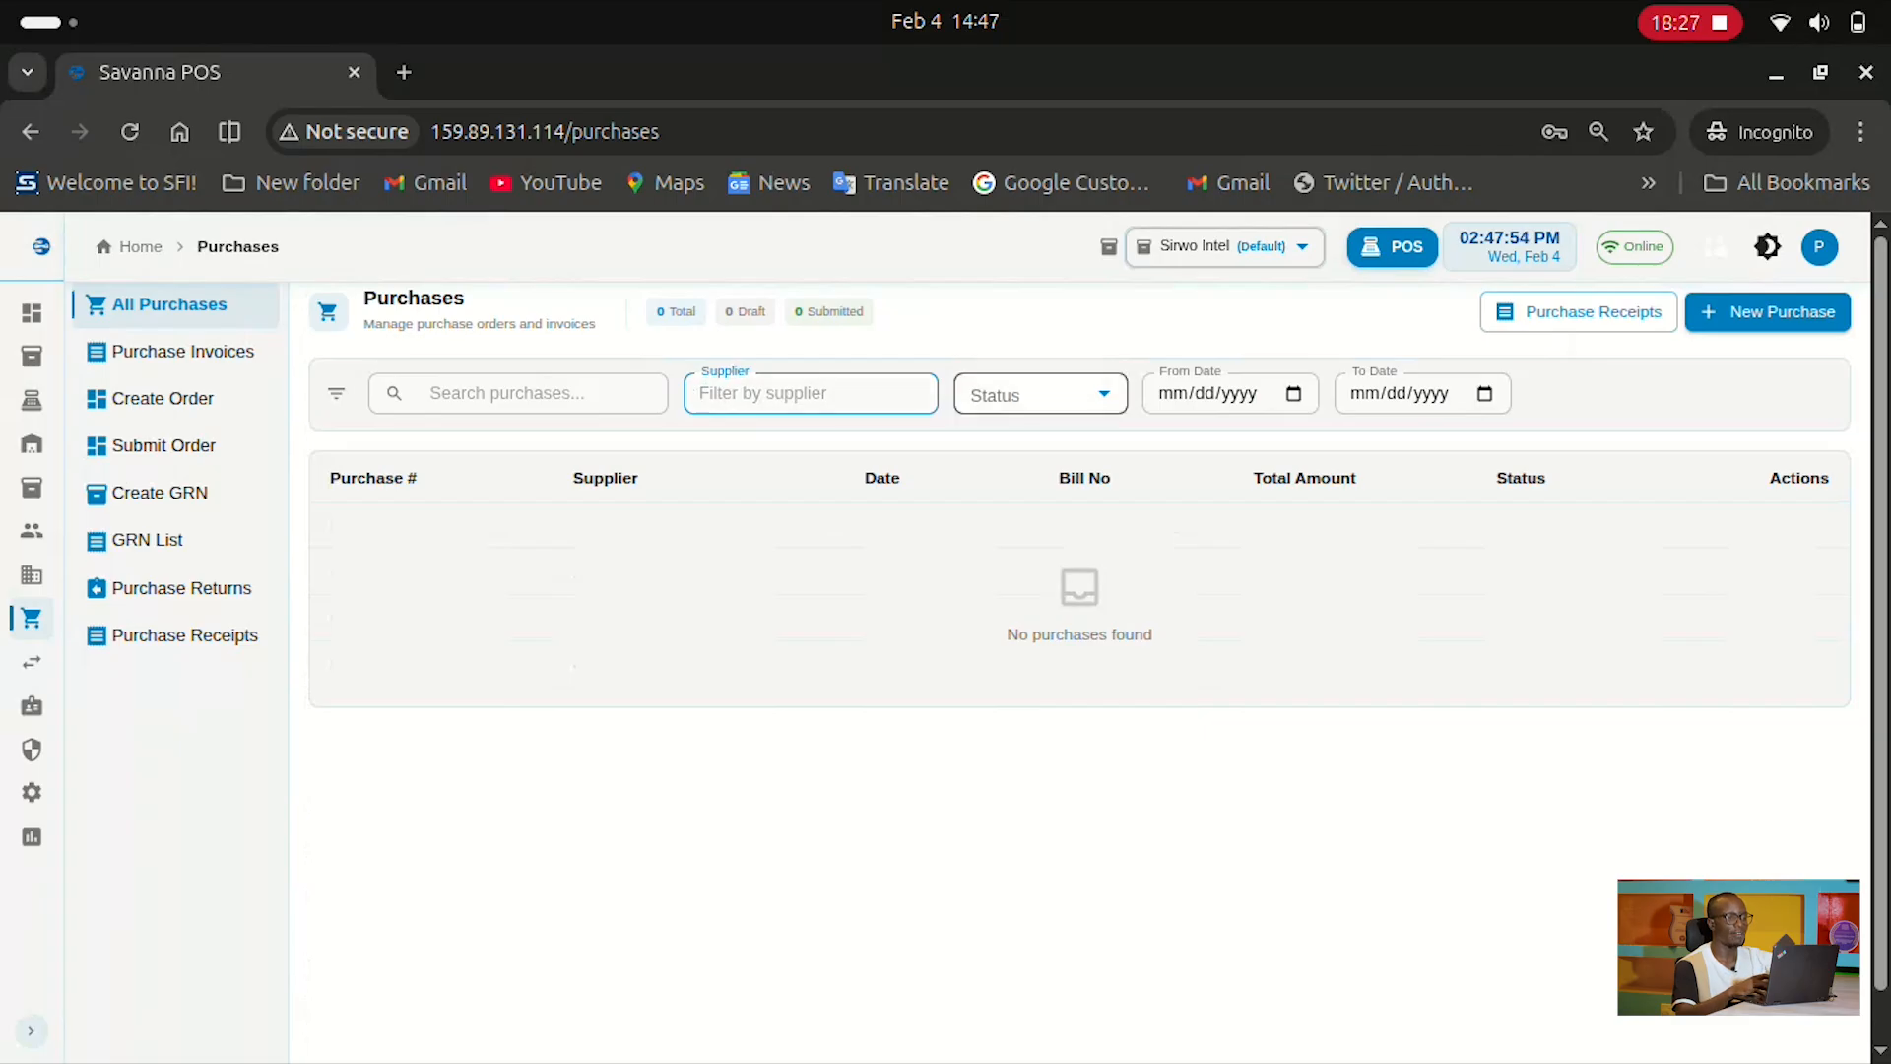
{"action": "left_click", "coordinate": [1034, 394]}
{"action": "left_click", "coordinate": [1230, 394]}
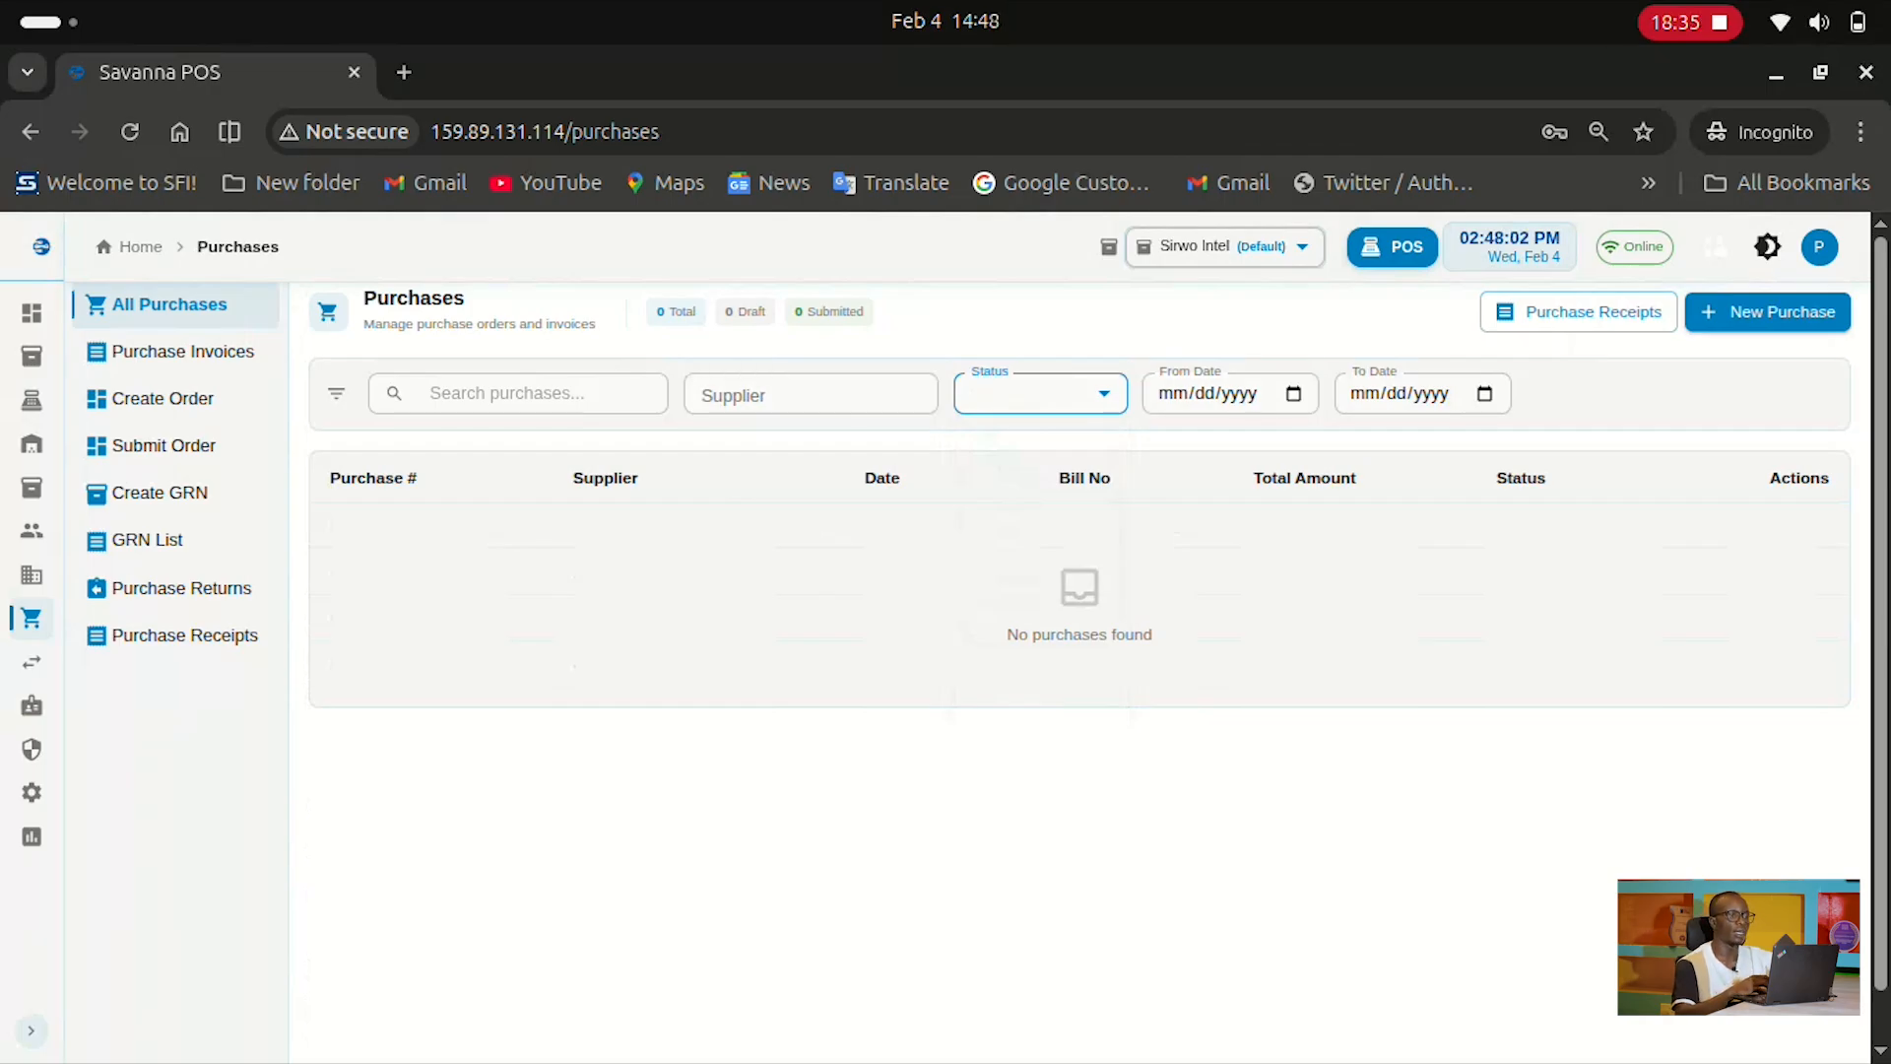
{"action": "left_click", "coordinate": [182, 351]}
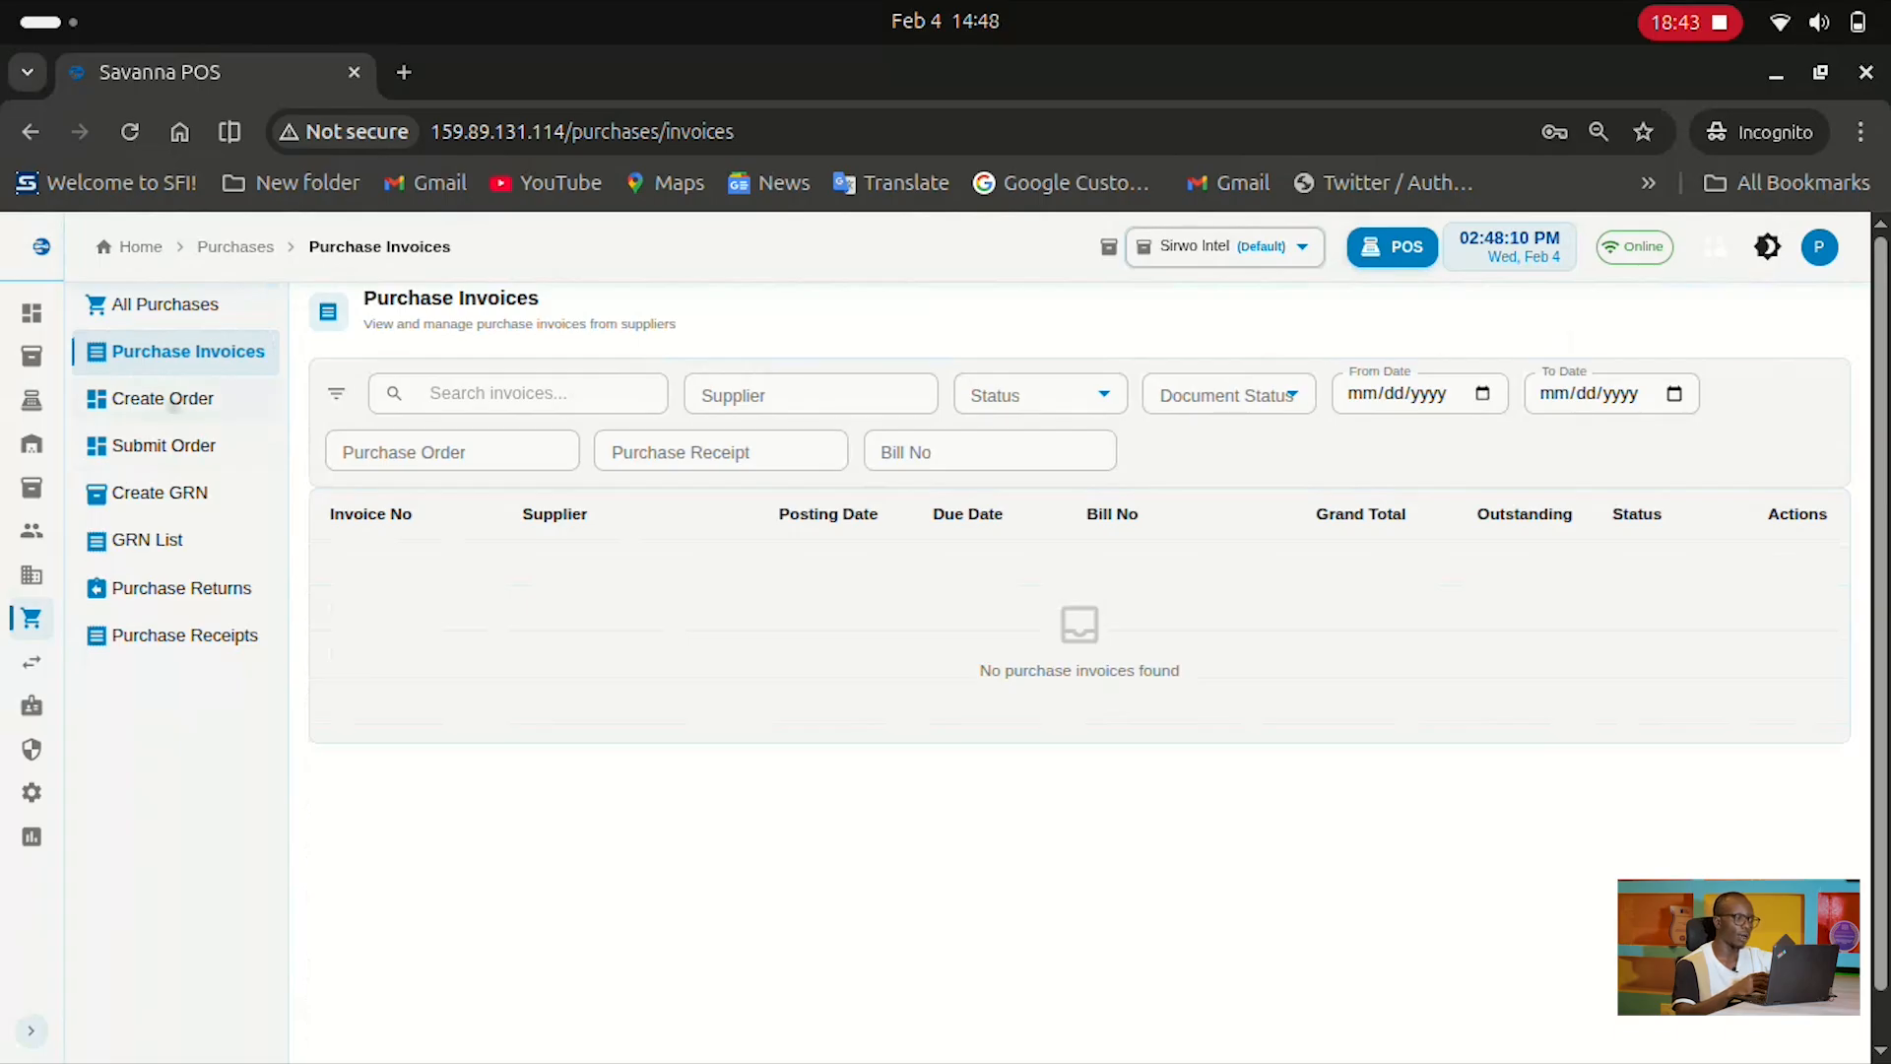
{"action": "left_click", "coordinate": [174, 401]}
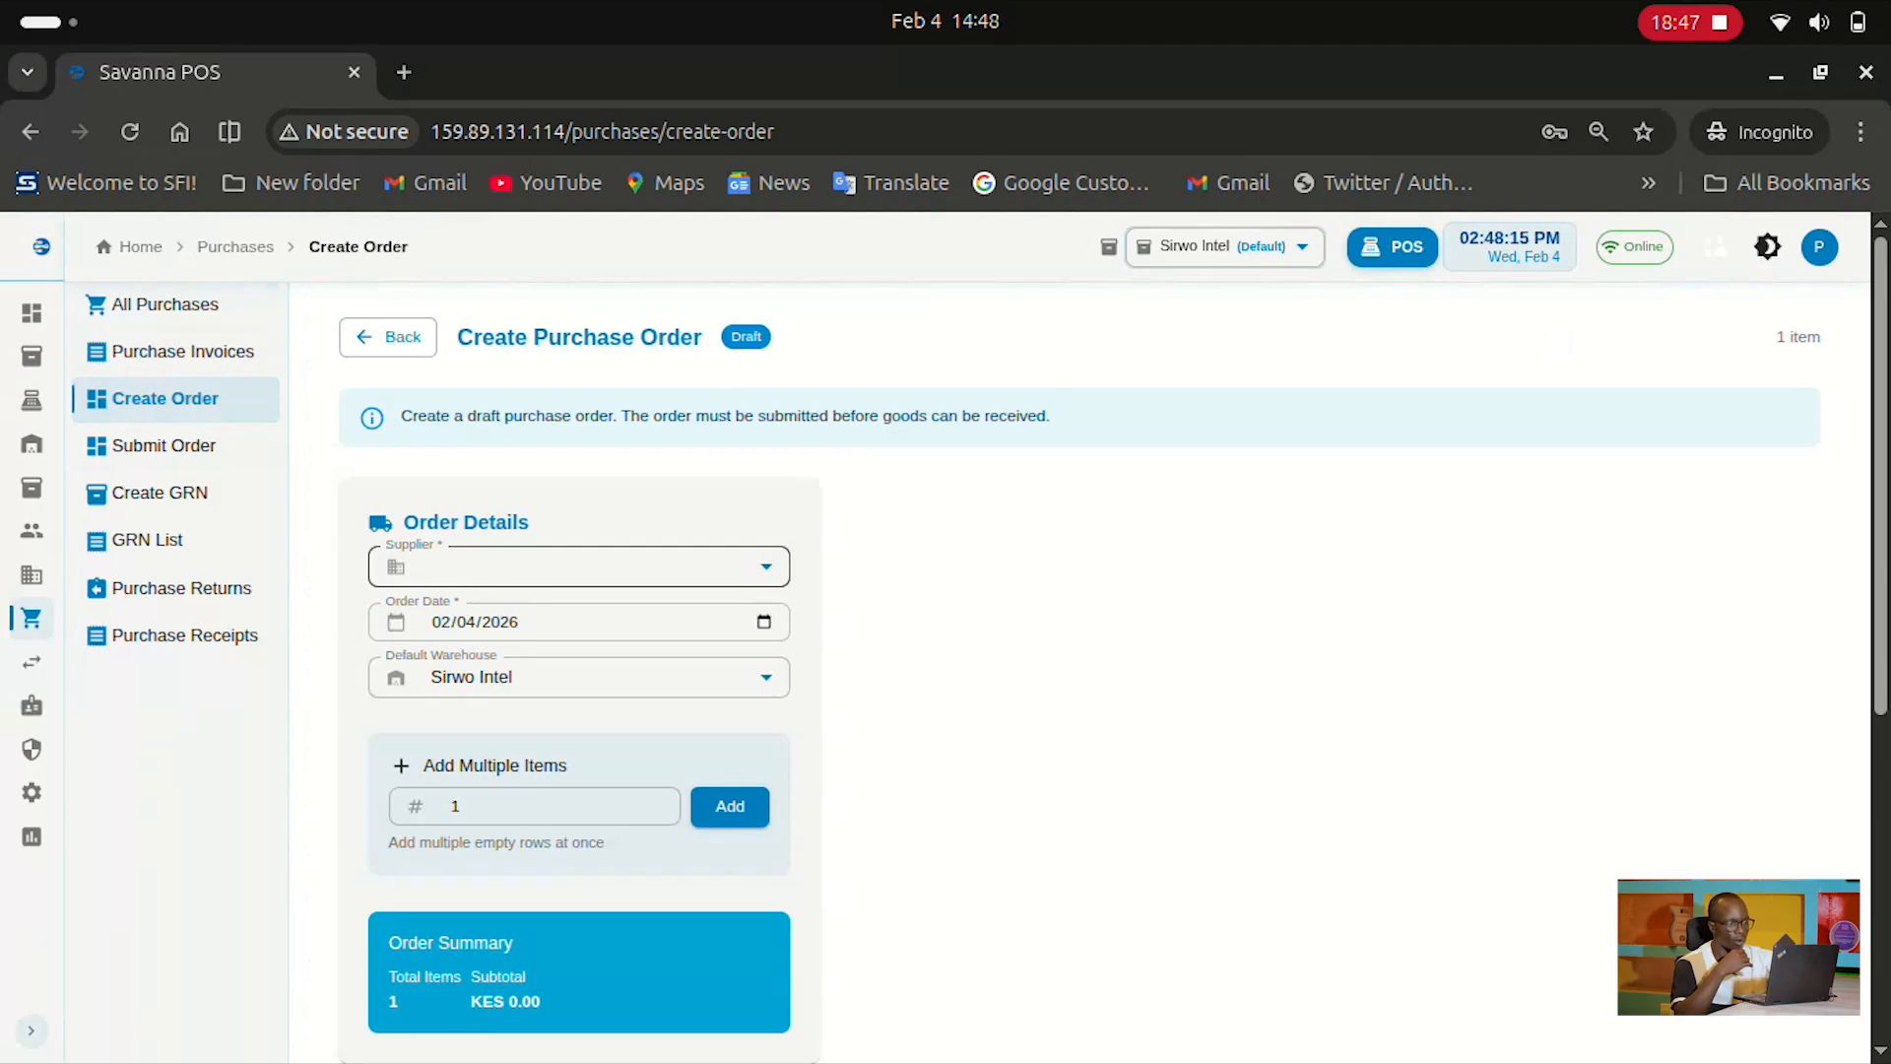
Create a draft order from MATHAI SUPERMARKET for one Bath Soap and open PUR-ORD-2026-00050
{"action": "left_click", "coordinate": [579, 561]}
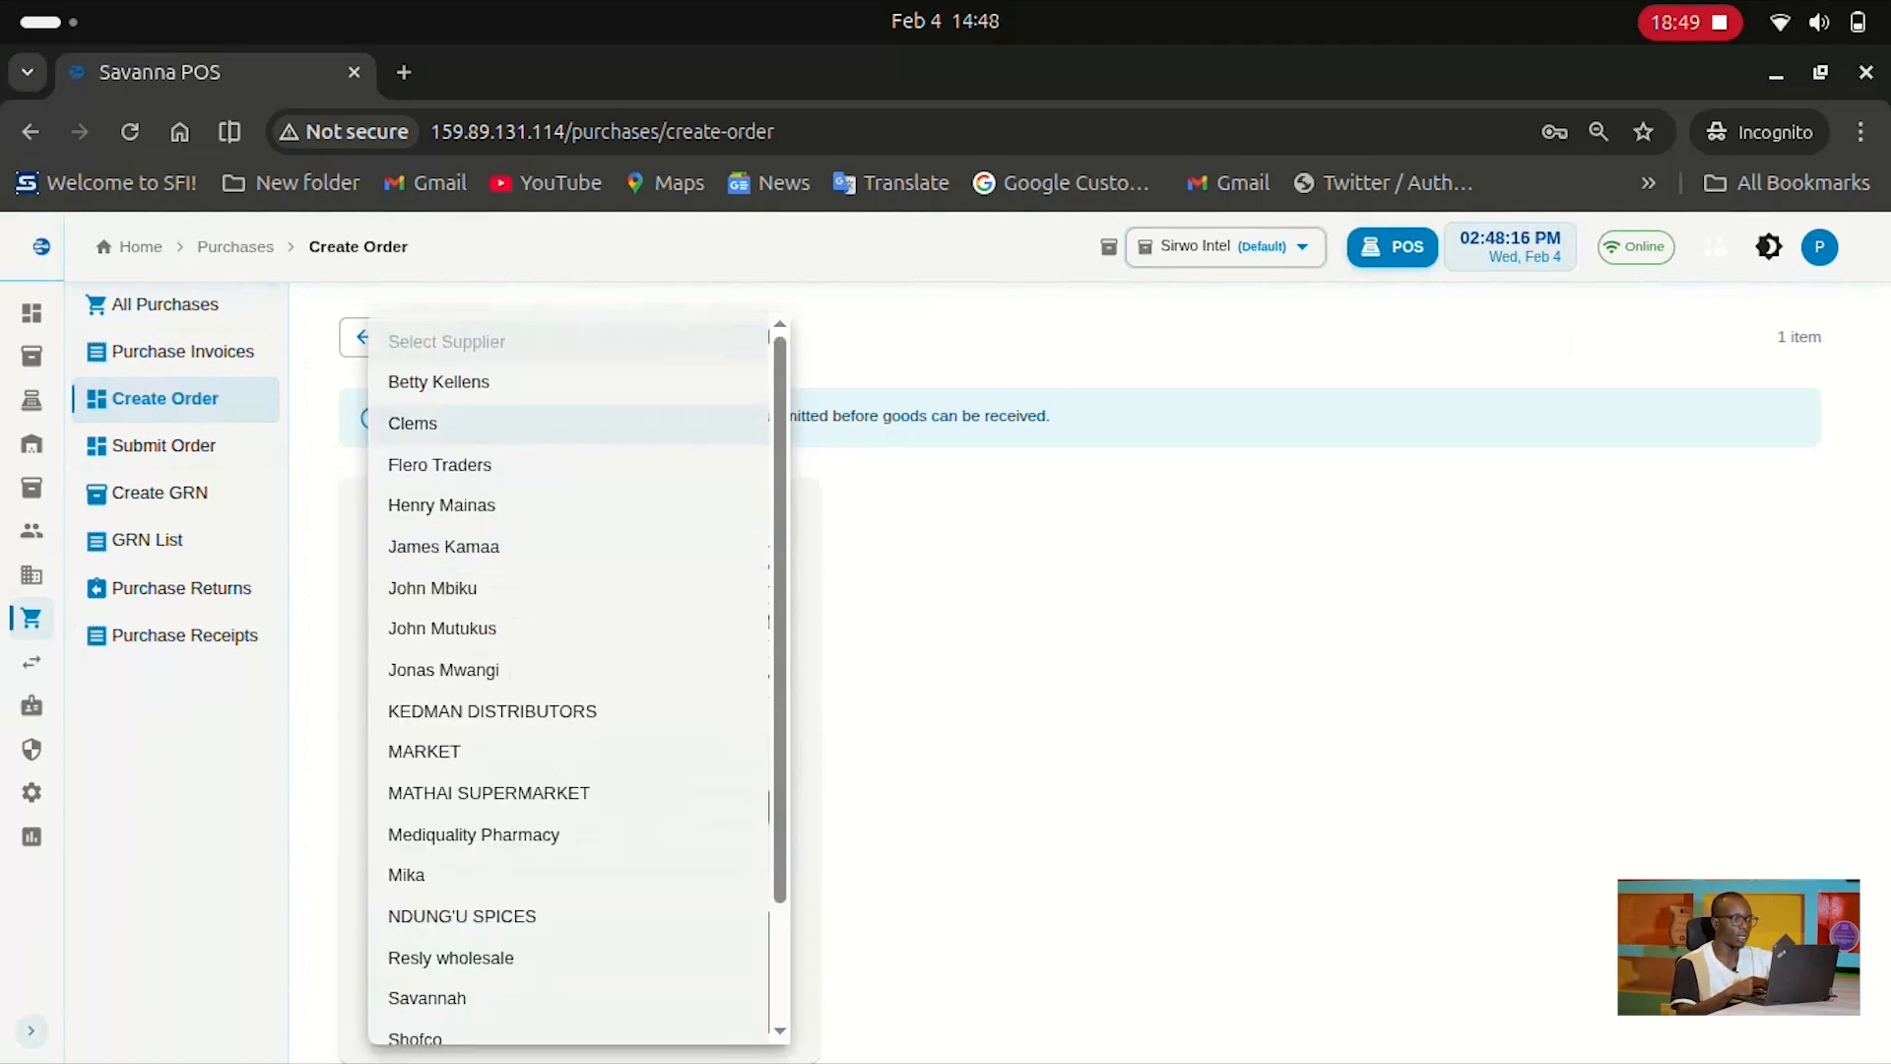
{"action": "left_click", "coordinate": [489, 793]}
{"action": "scroll", "coordinate": [981, 654], "scroll_direction": "down", "scroll_amount": 5}
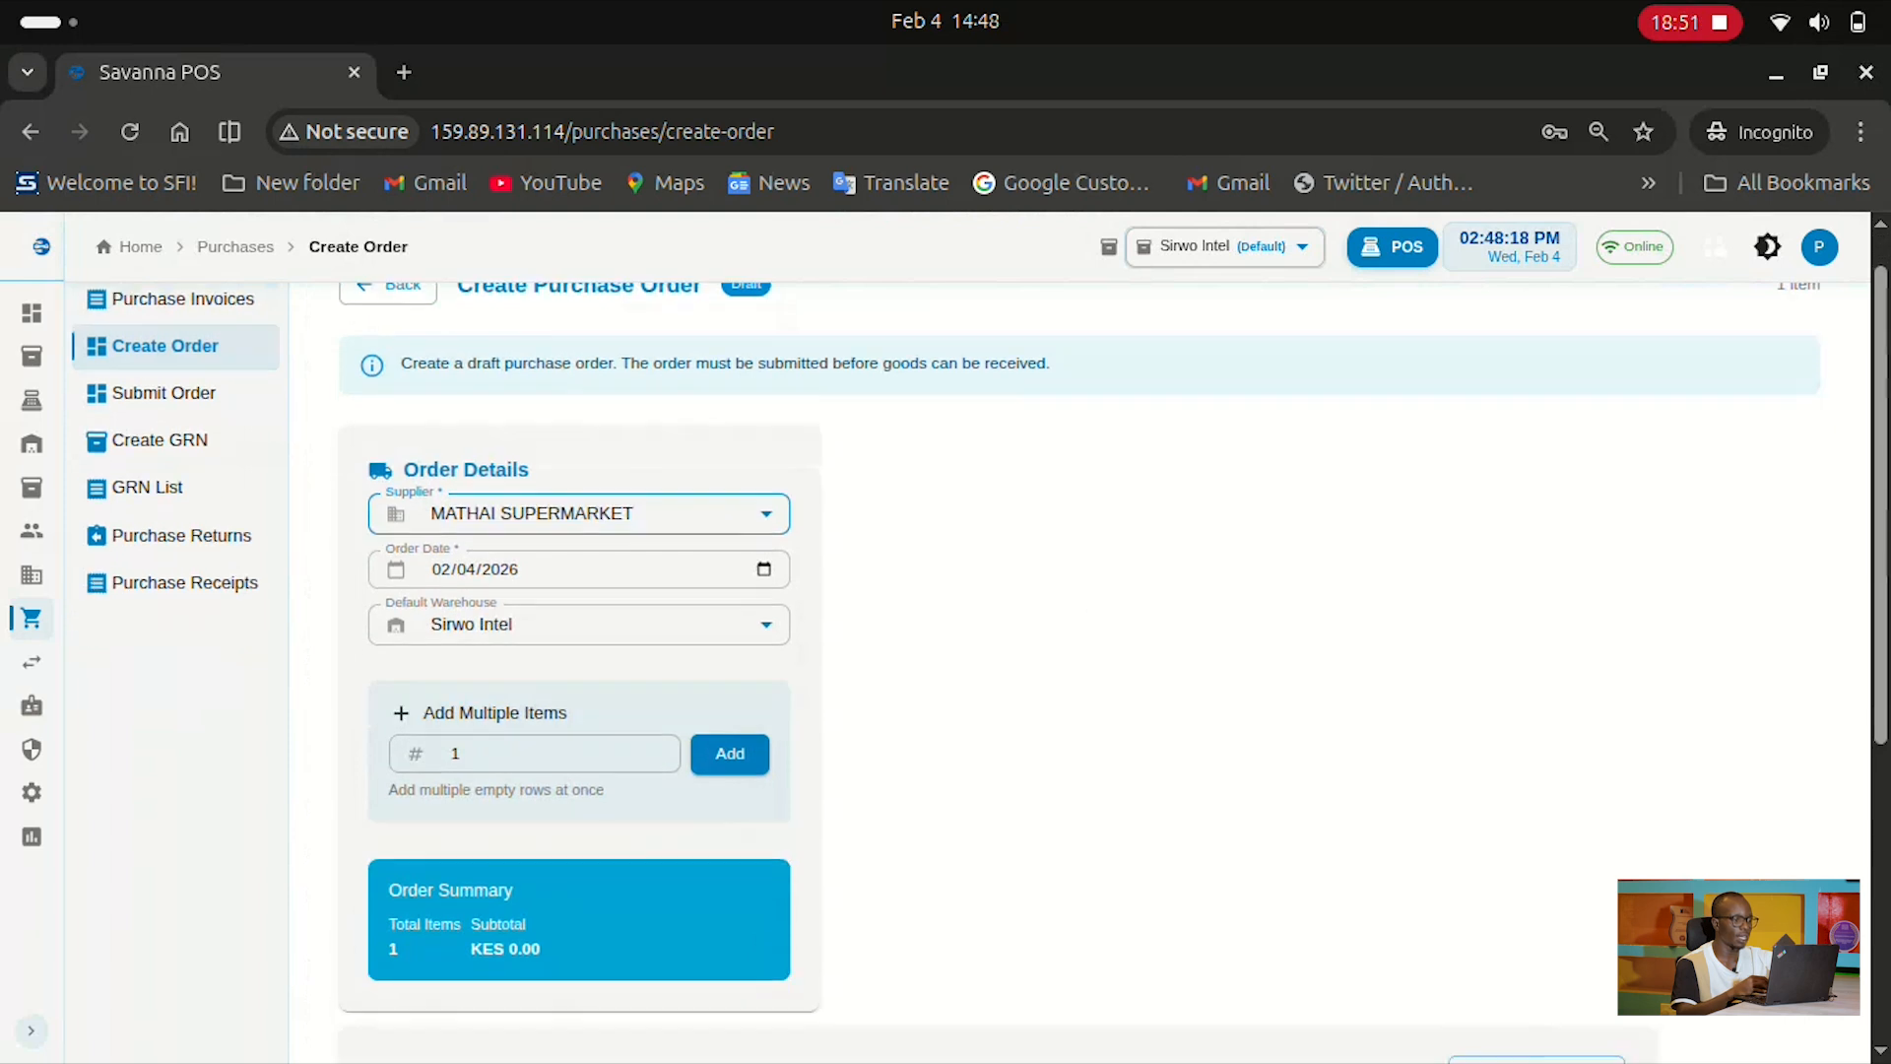
{"action": "left_click", "coordinate": [699, 710]}
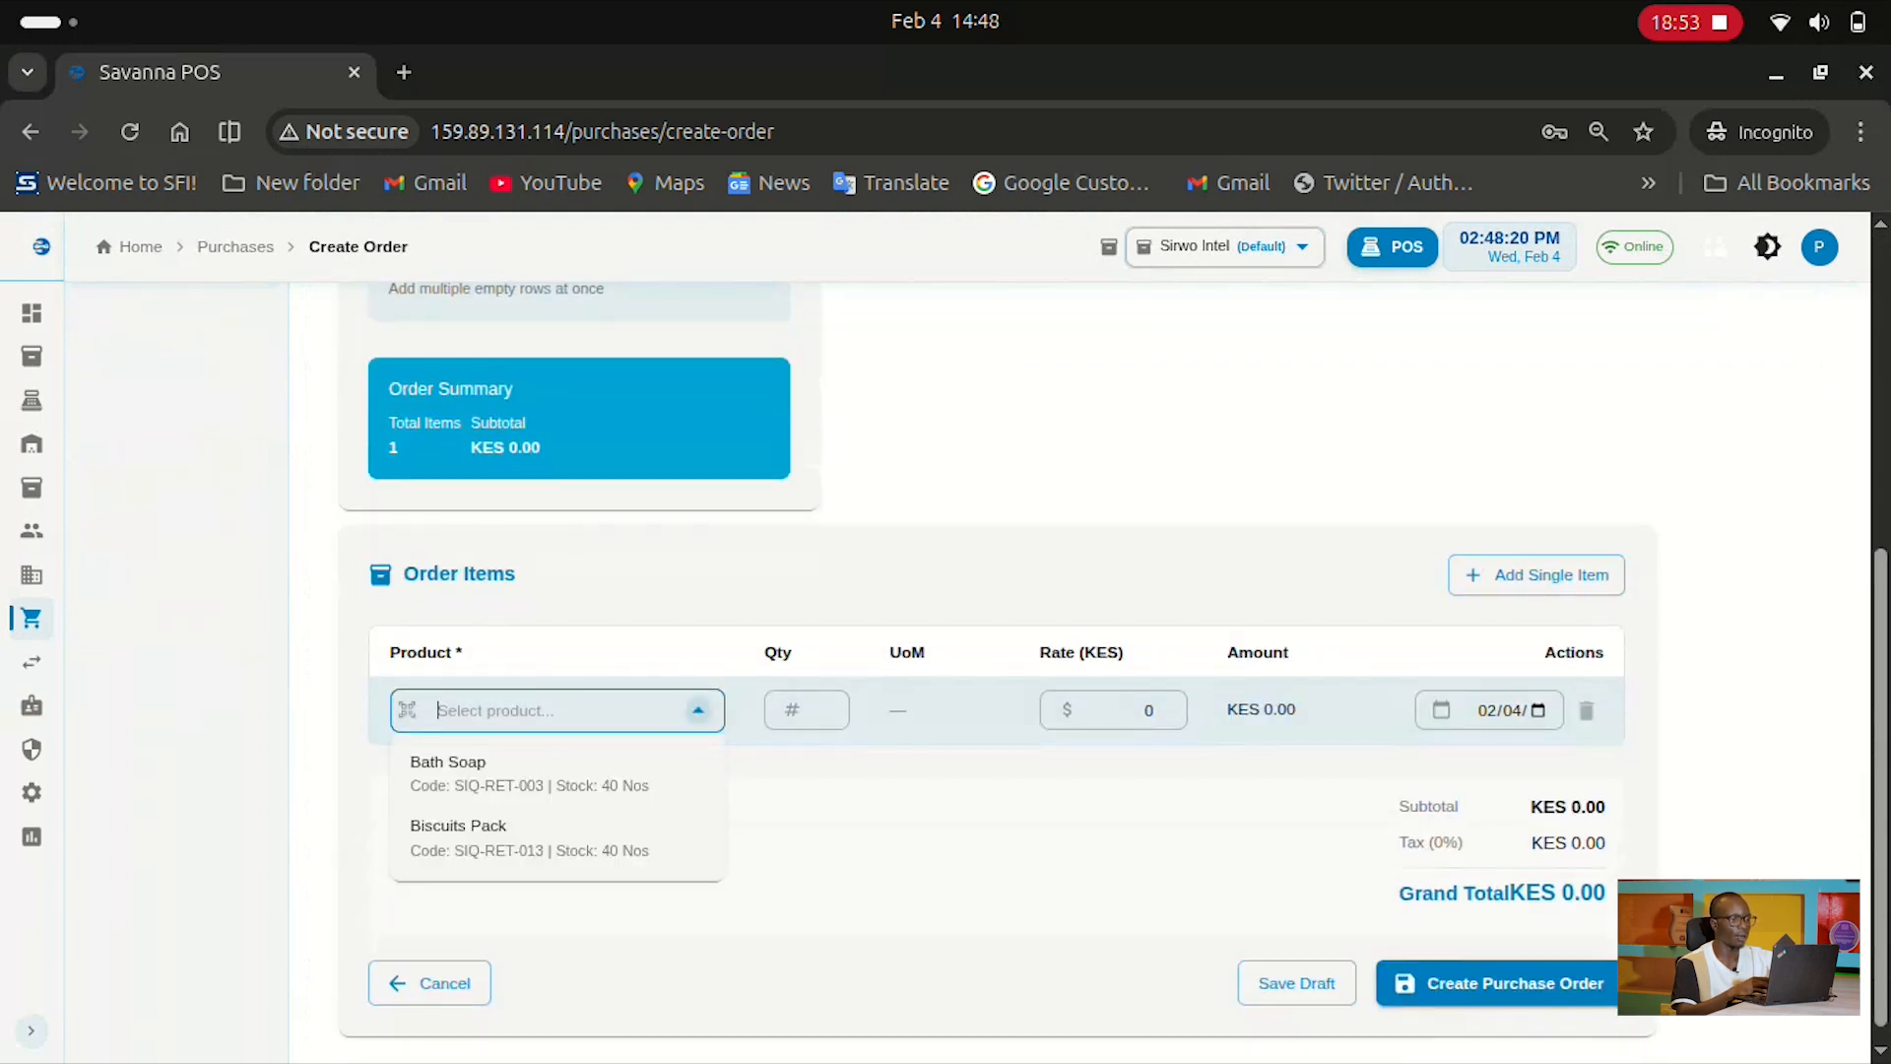
{"action": "left_click", "coordinate": [557, 774]}
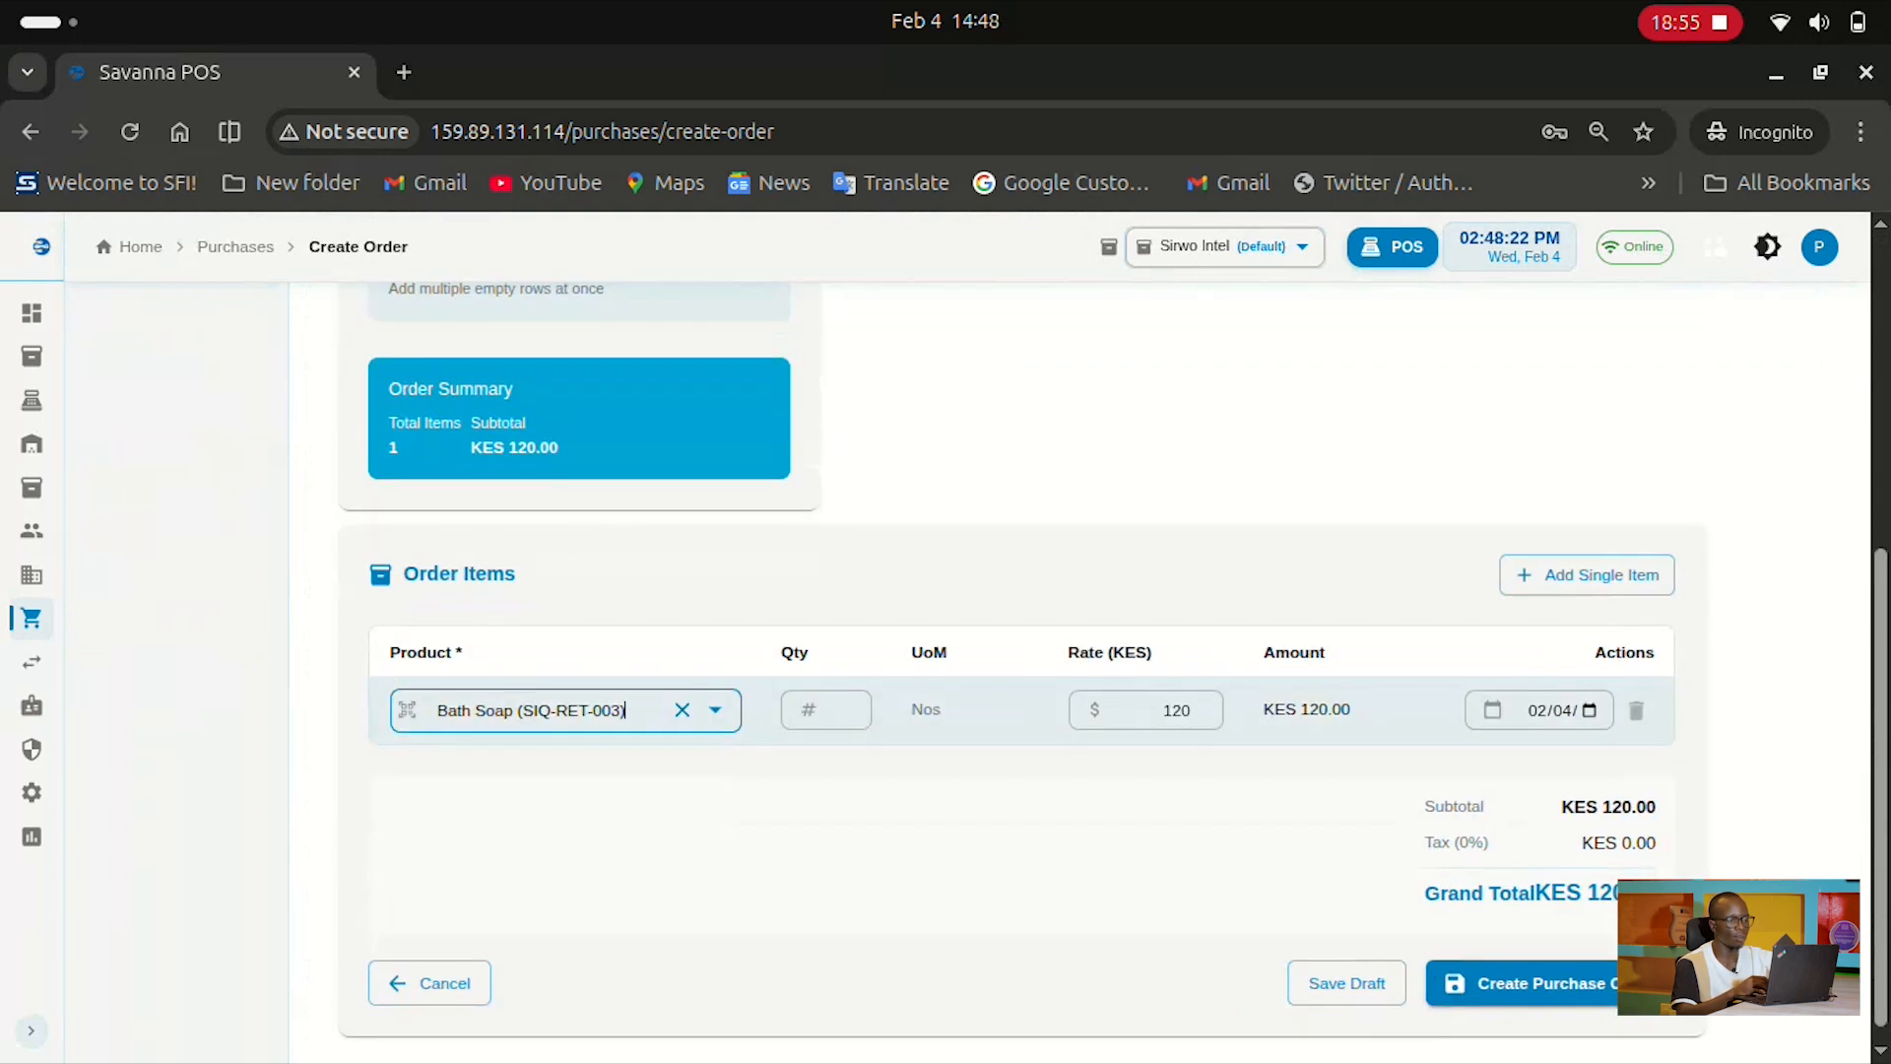
{"action": "scroll", "coordinate": [985, 640], "scroll_direction": "down", "scroll_amount": 1}
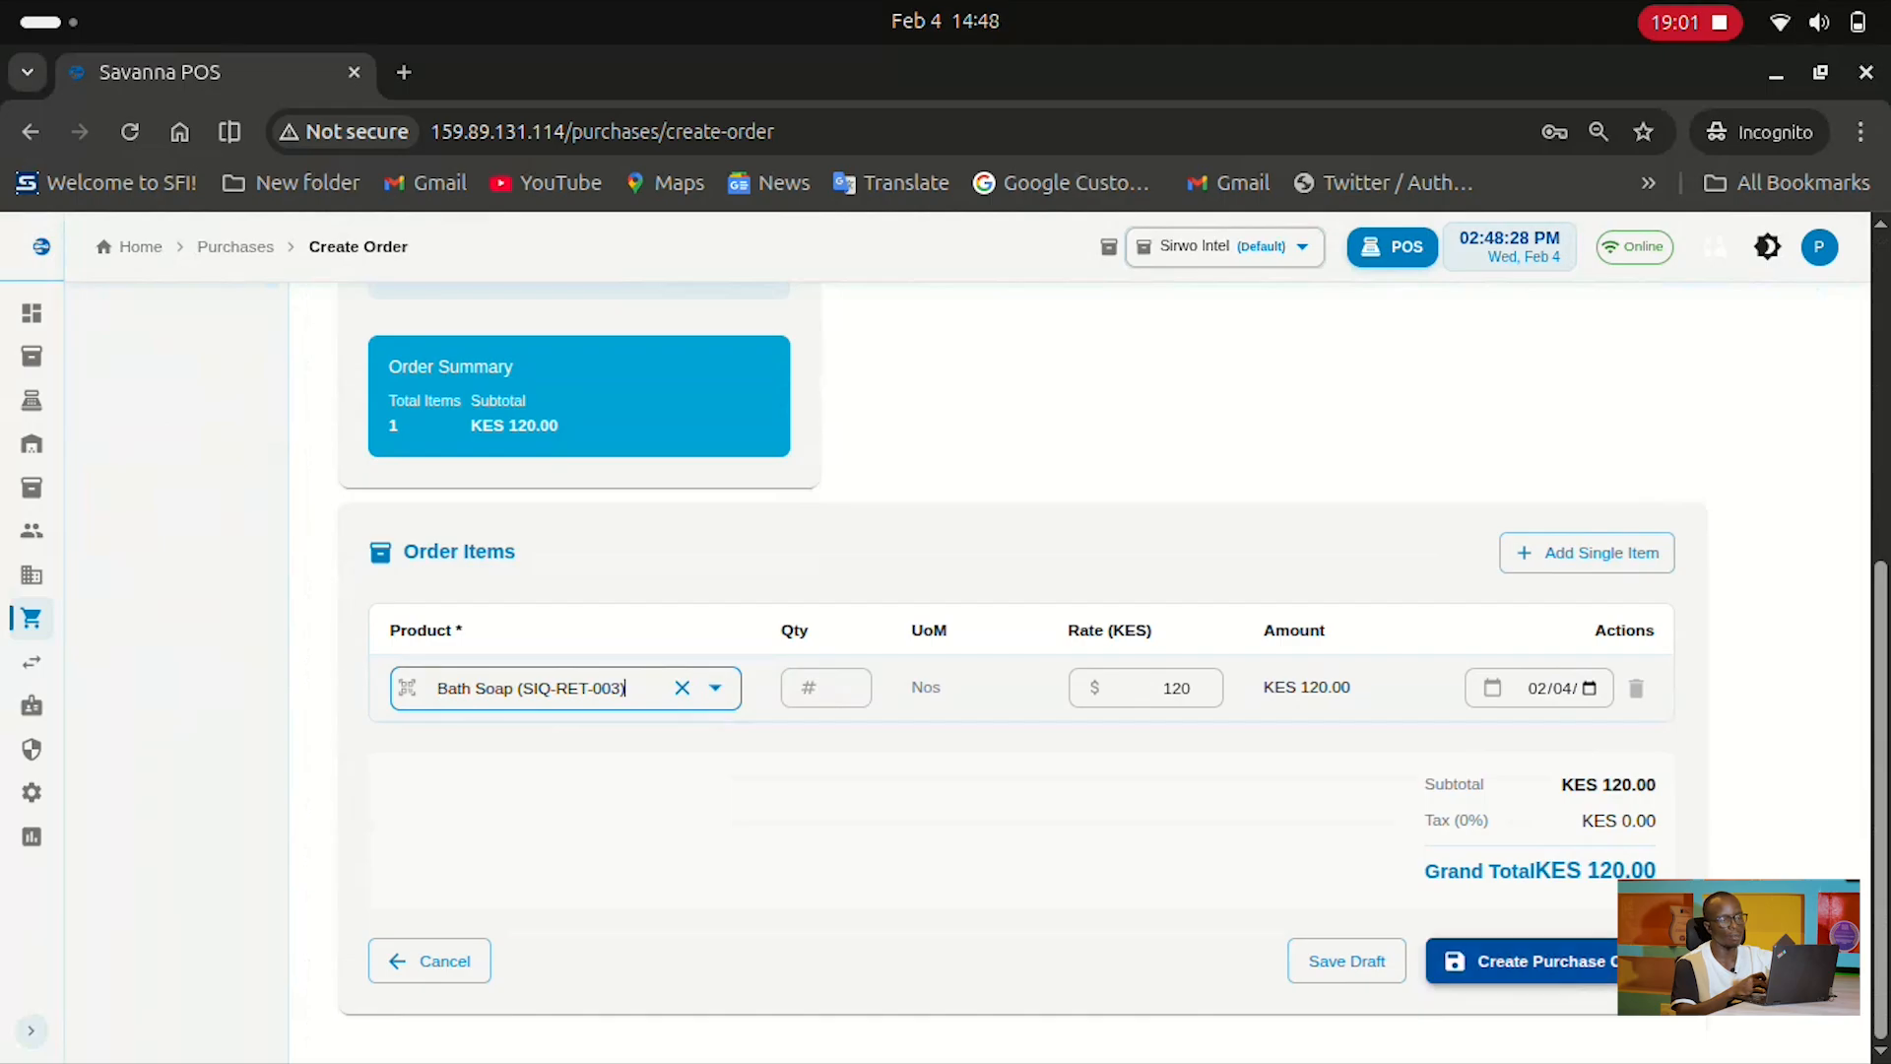
{"action": "left_click", "coordinate": [1536, 961]}
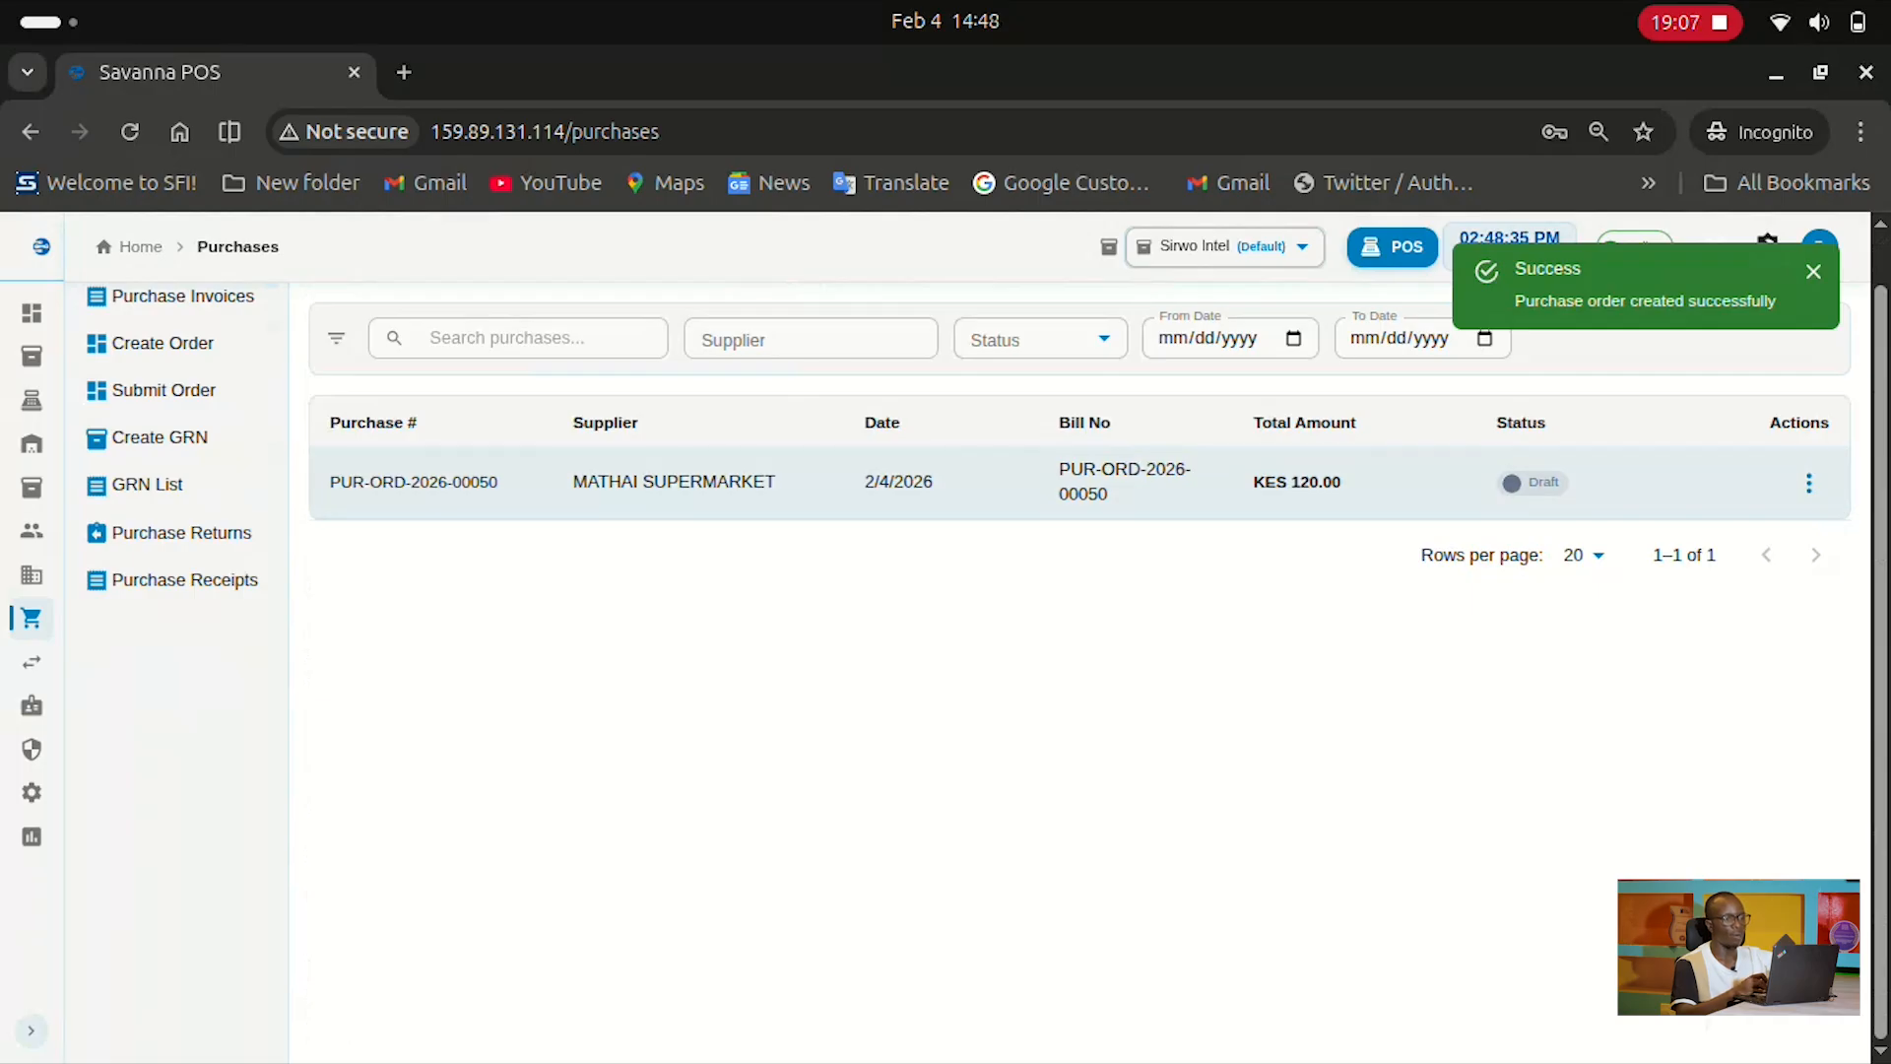
{"action": "left_click", "coordinate": [1080, 483]}
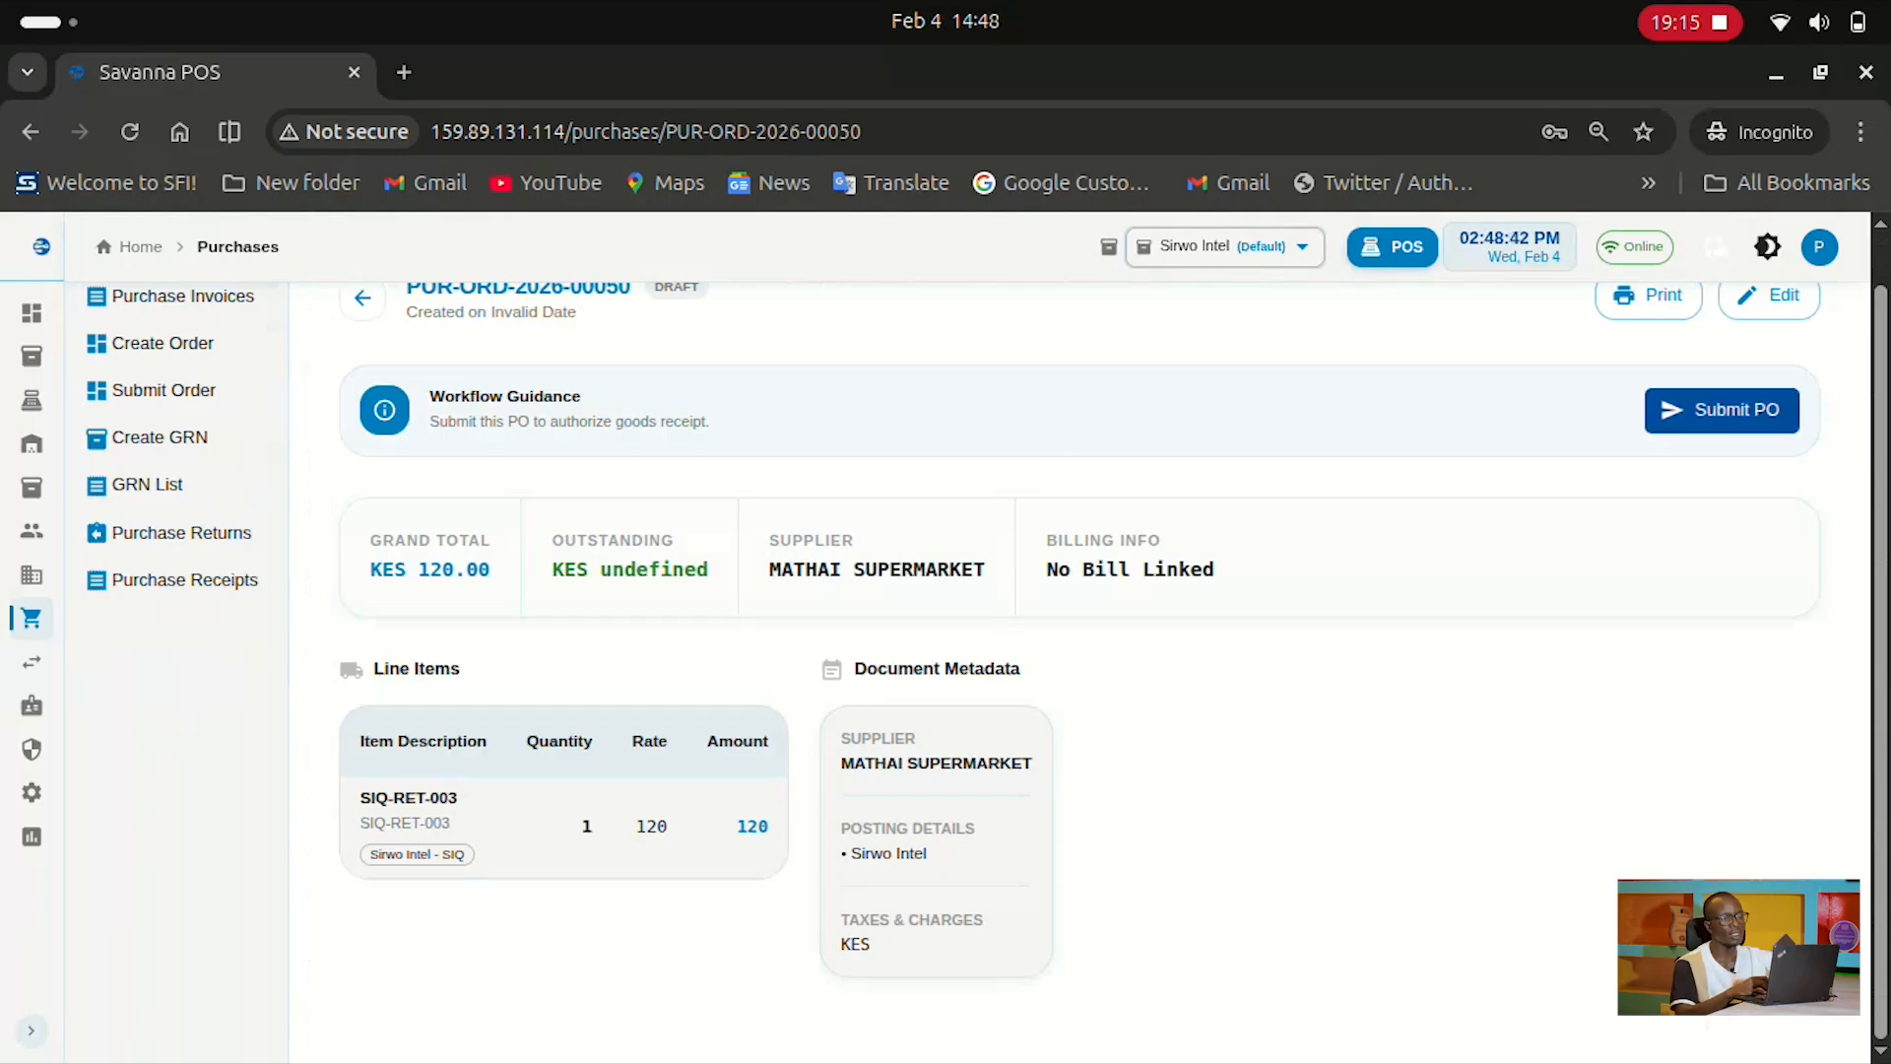
Submit and confirm purchase order PUR-ORD-2026-00050, then reopen its details
{"action": "left_click", "coordinate": [1722, 410]}
{"action": "left_click", "coordinate": [1211, 708]}
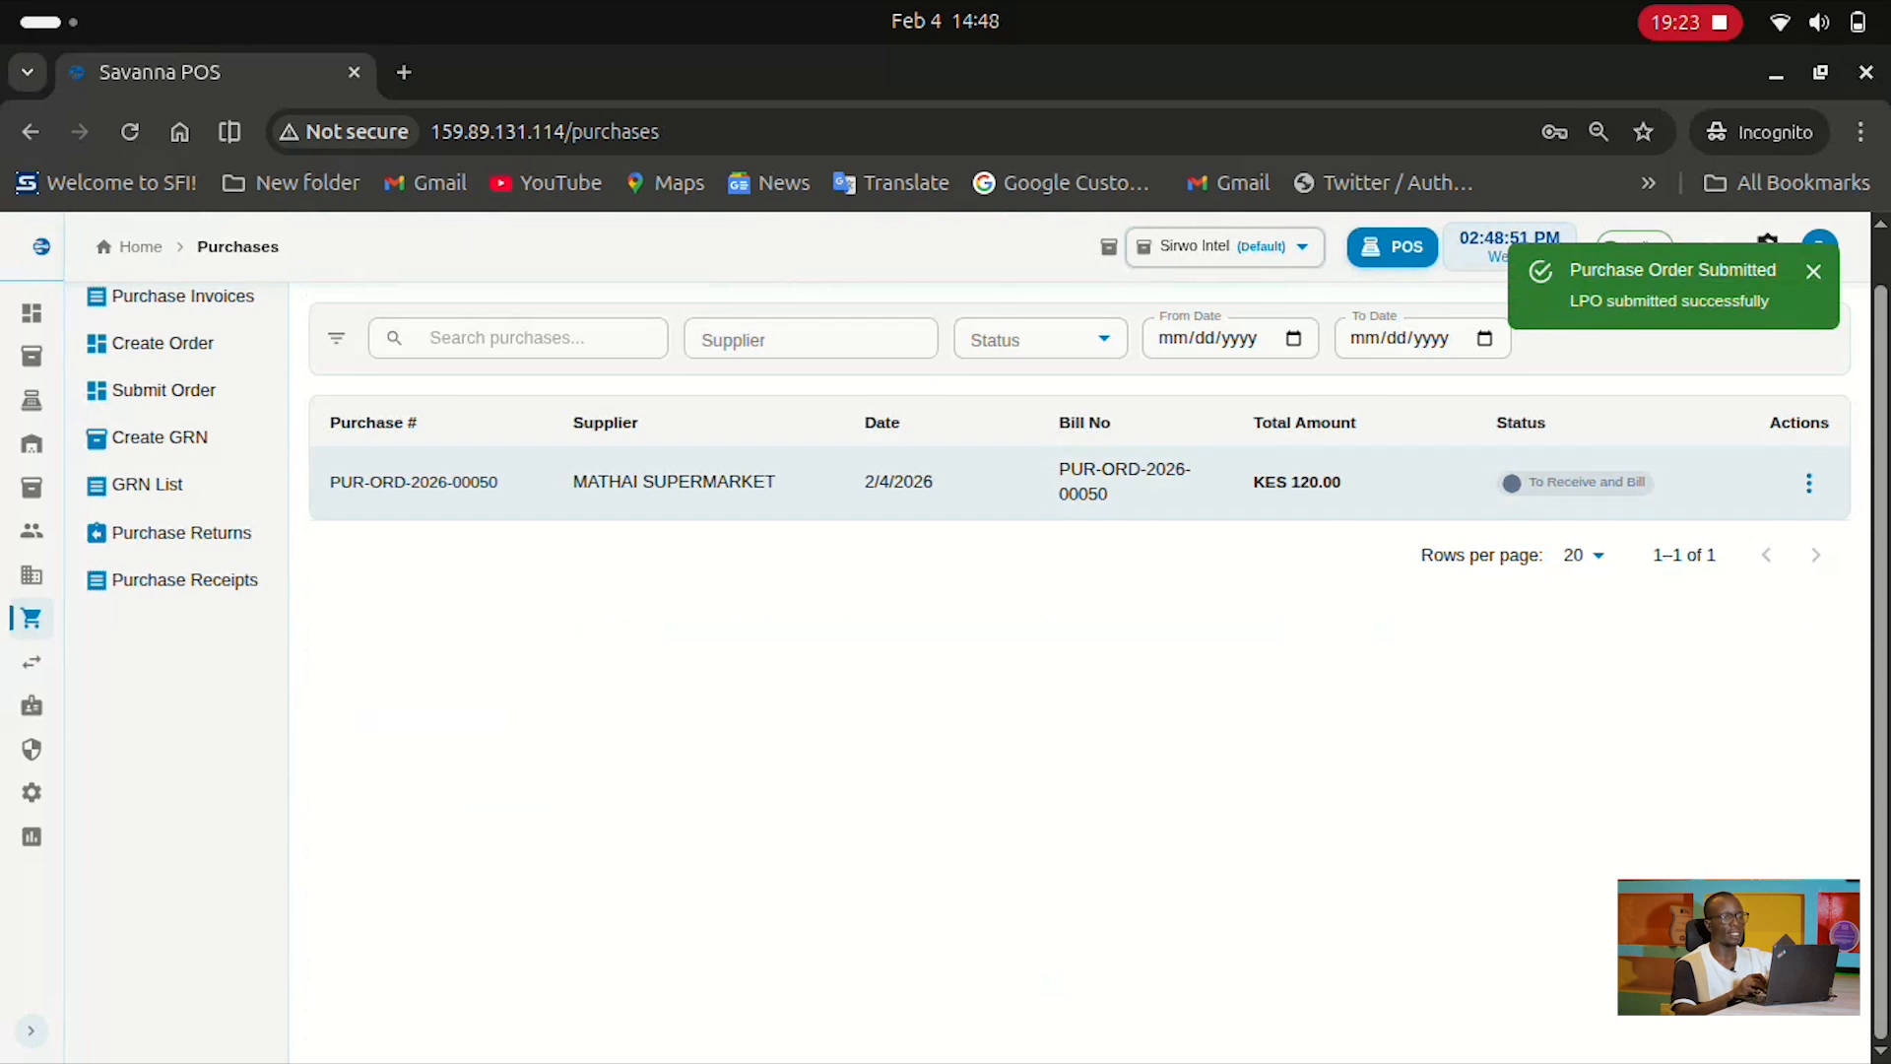
{"action": "left_click", "coordinate": [1211, 484]}
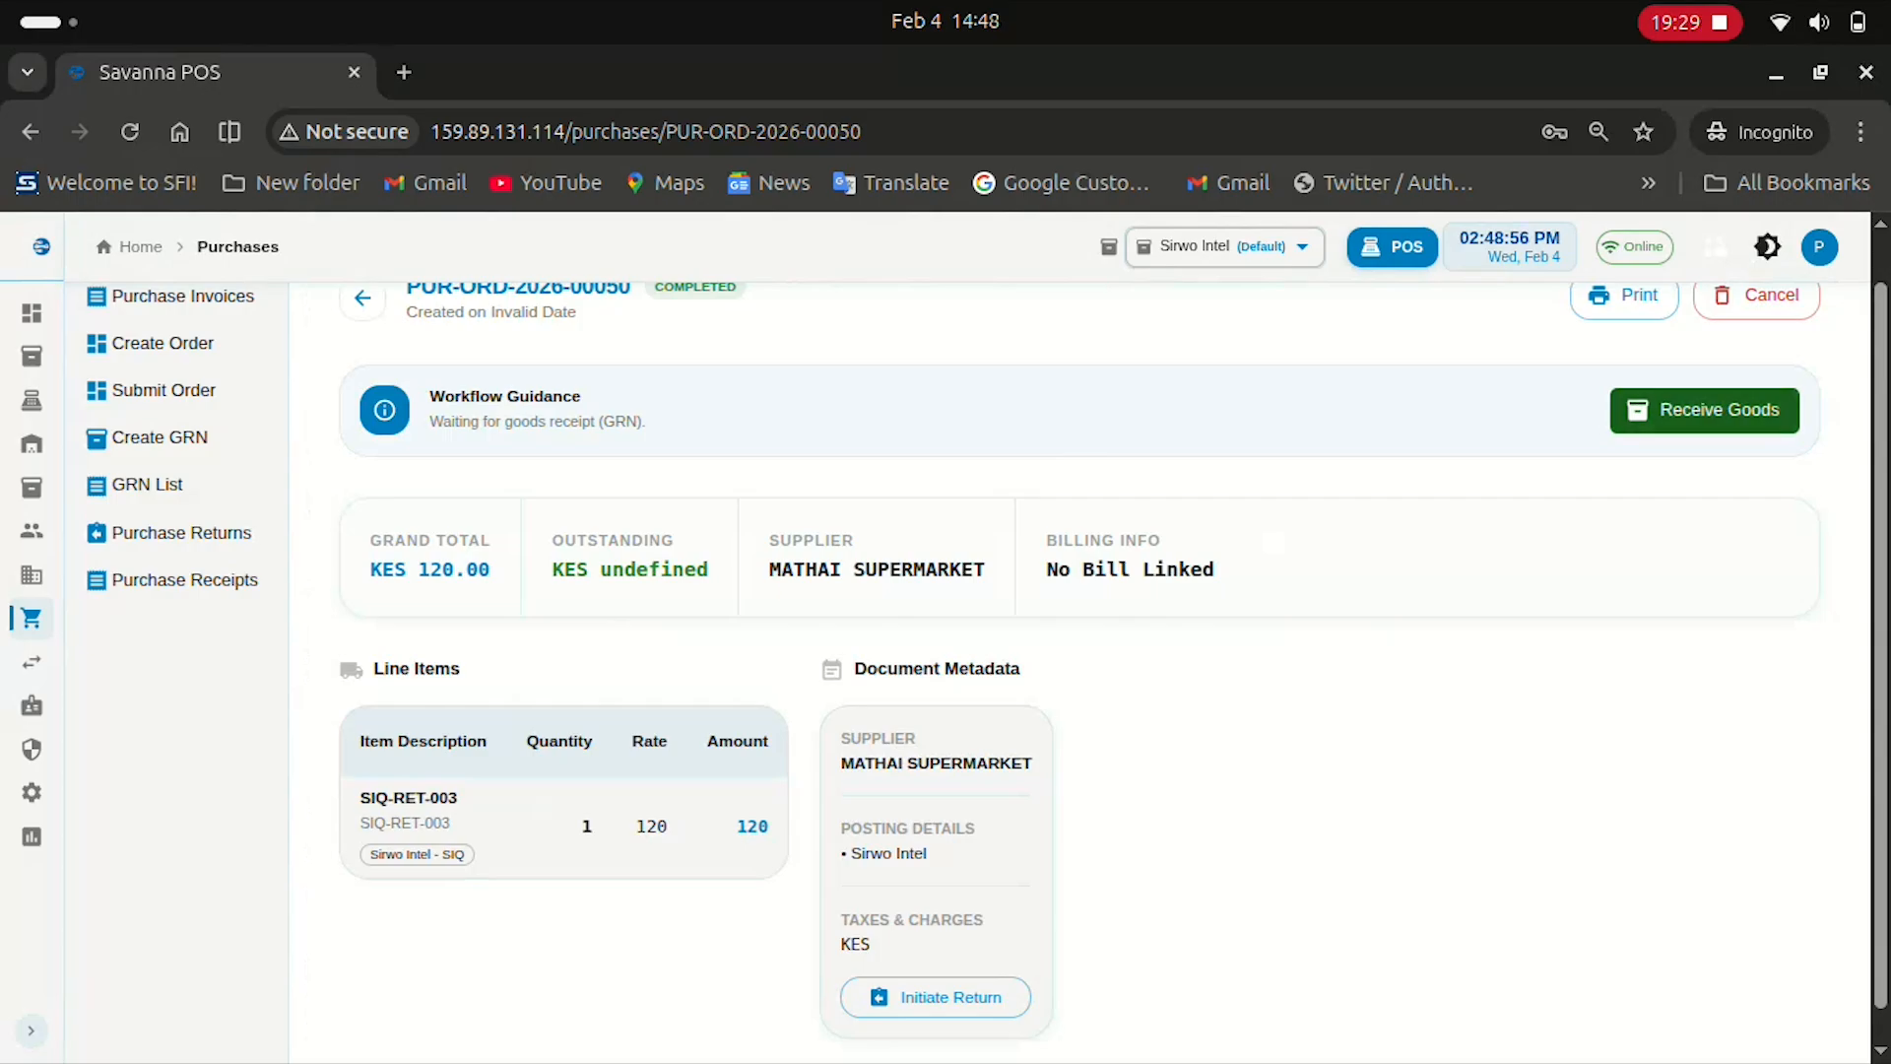
Create goods receipt MAT-PRE-2026-00035 for the Bath Soap and open its details
{"action": "left_click", "coordinate": [1734, 411]}
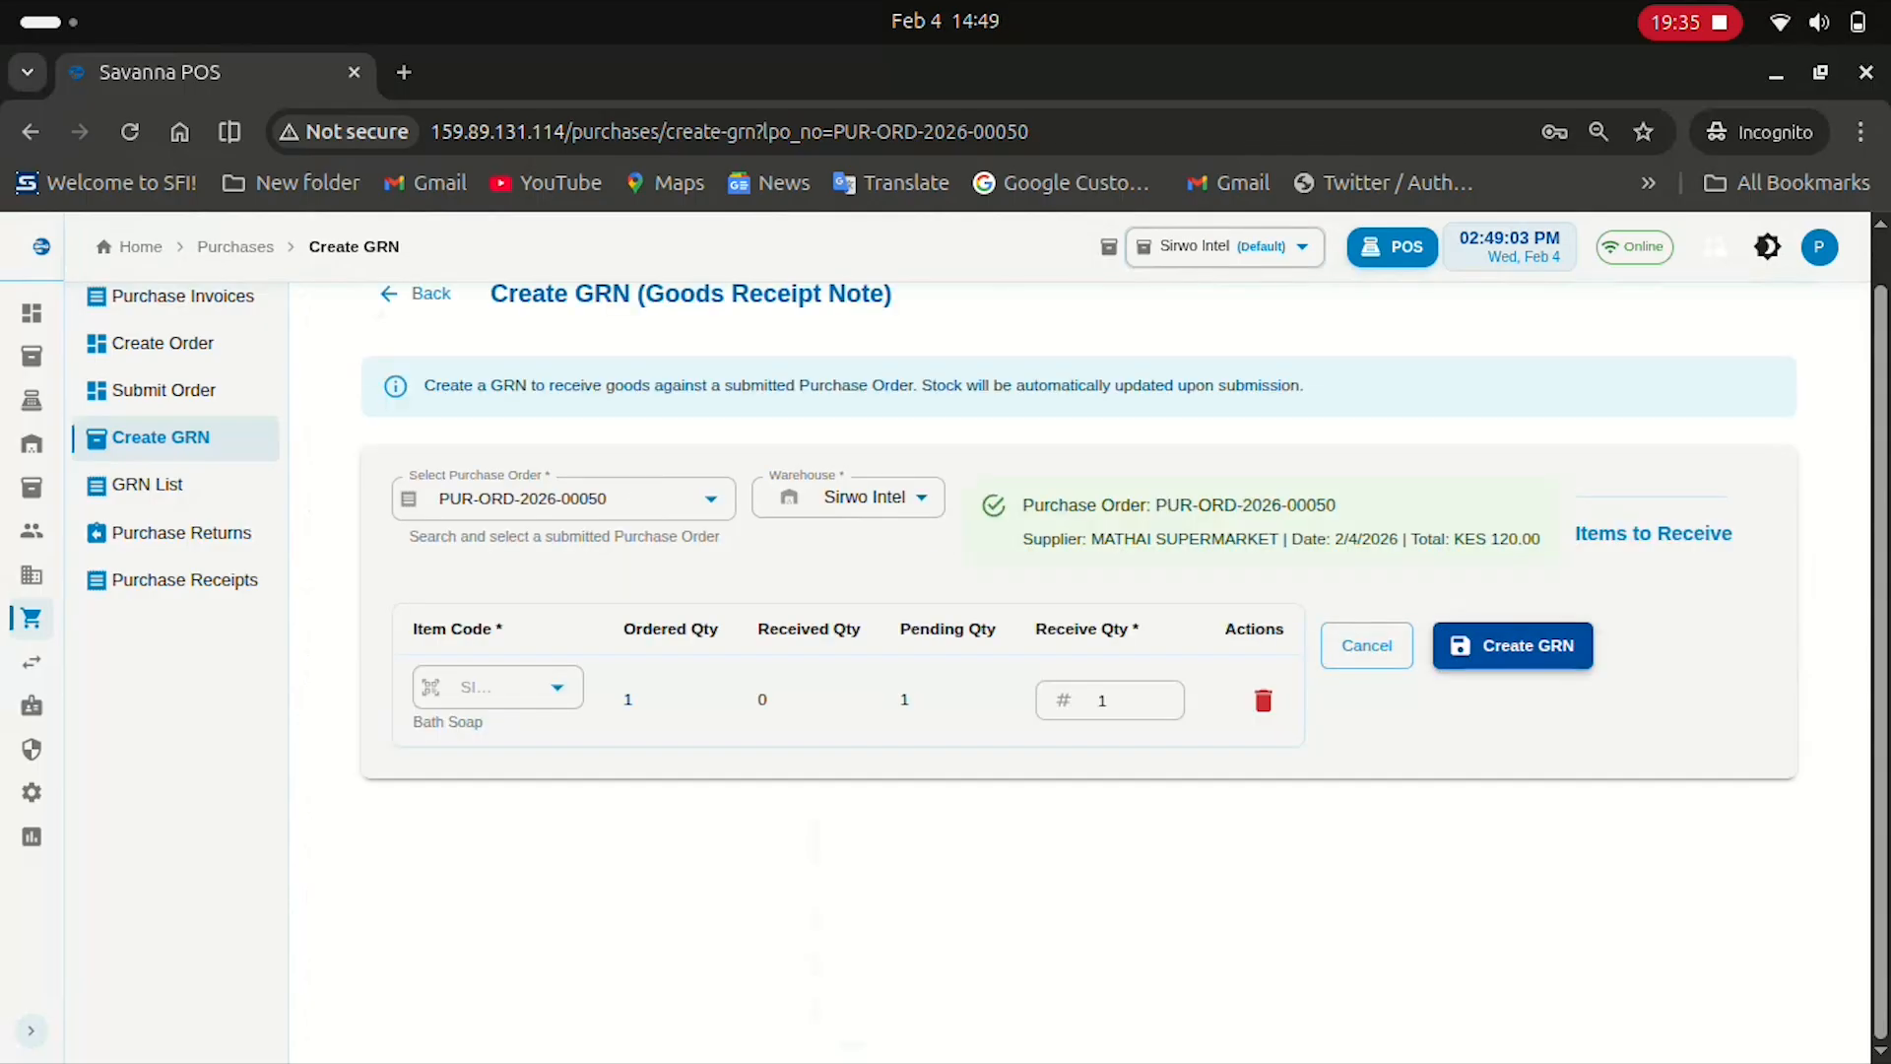
{"action": "left_click", "coordinate": [1512, 645]}
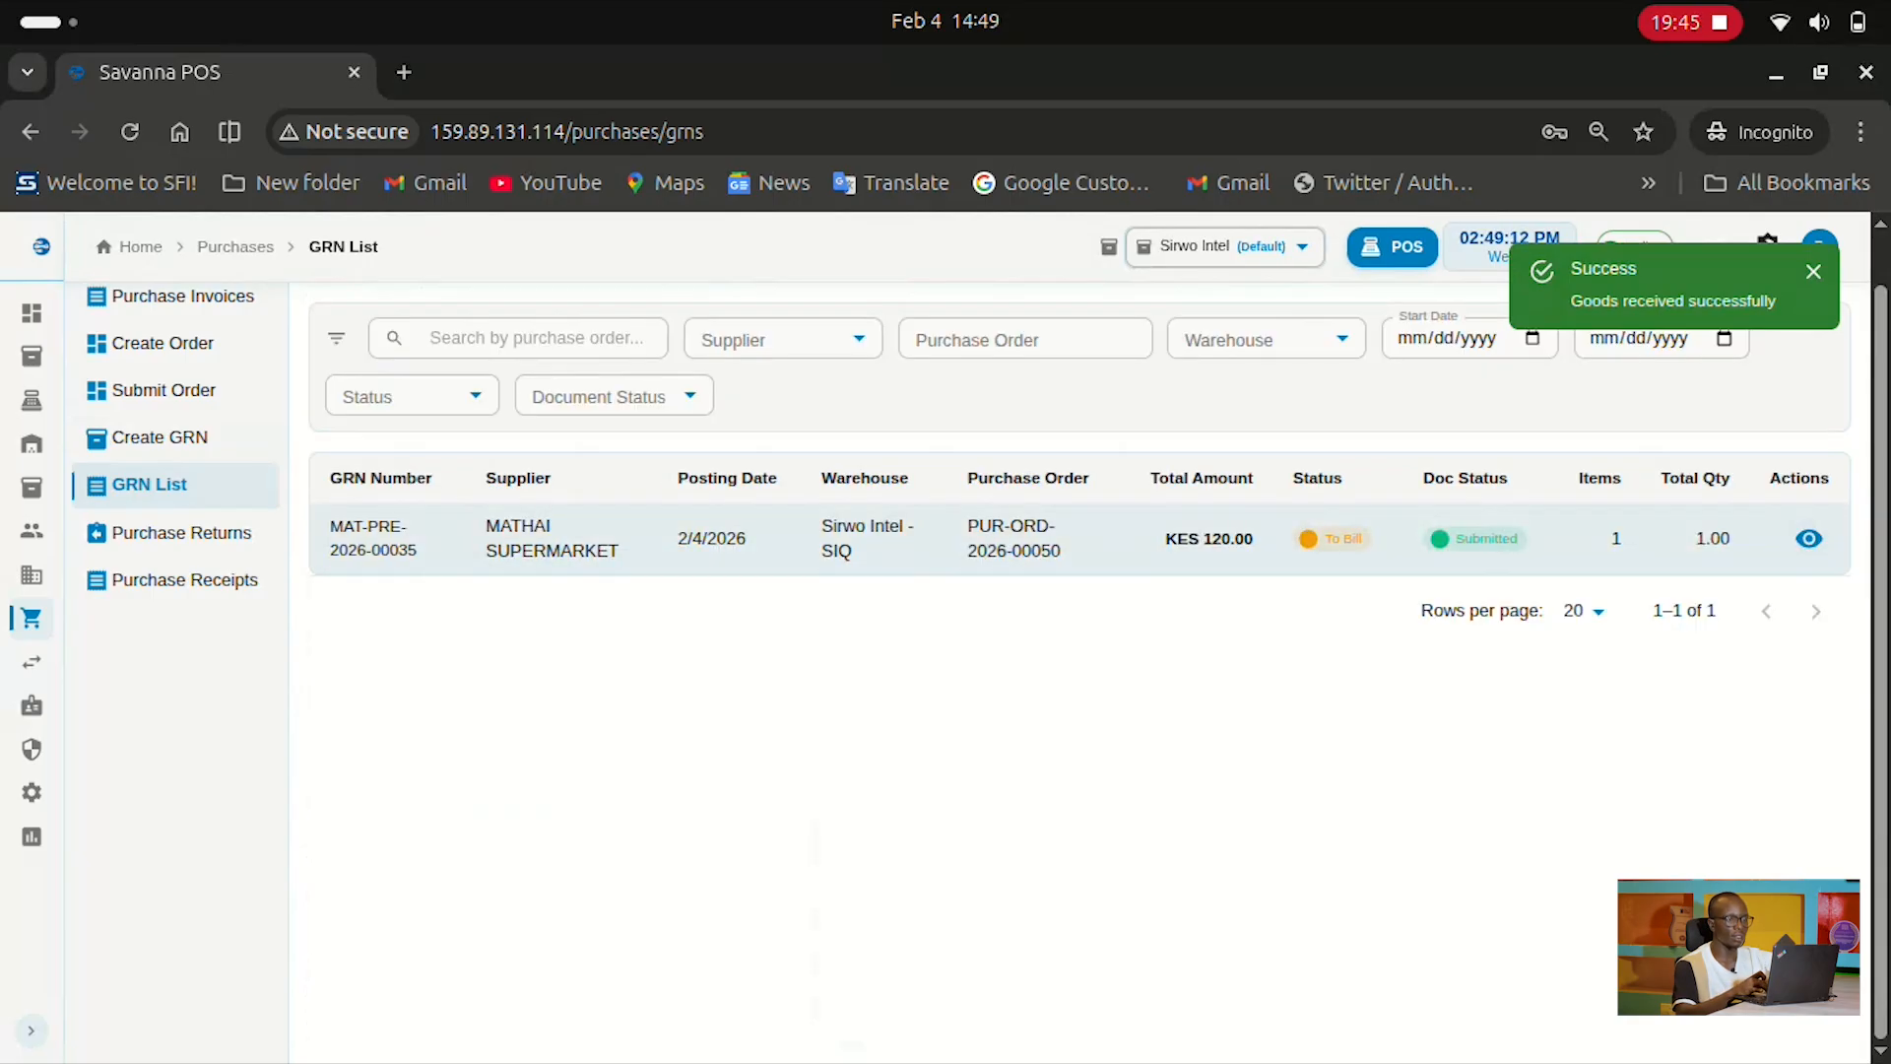
{"action": "left_click", "coordinate": [1809, 539]}
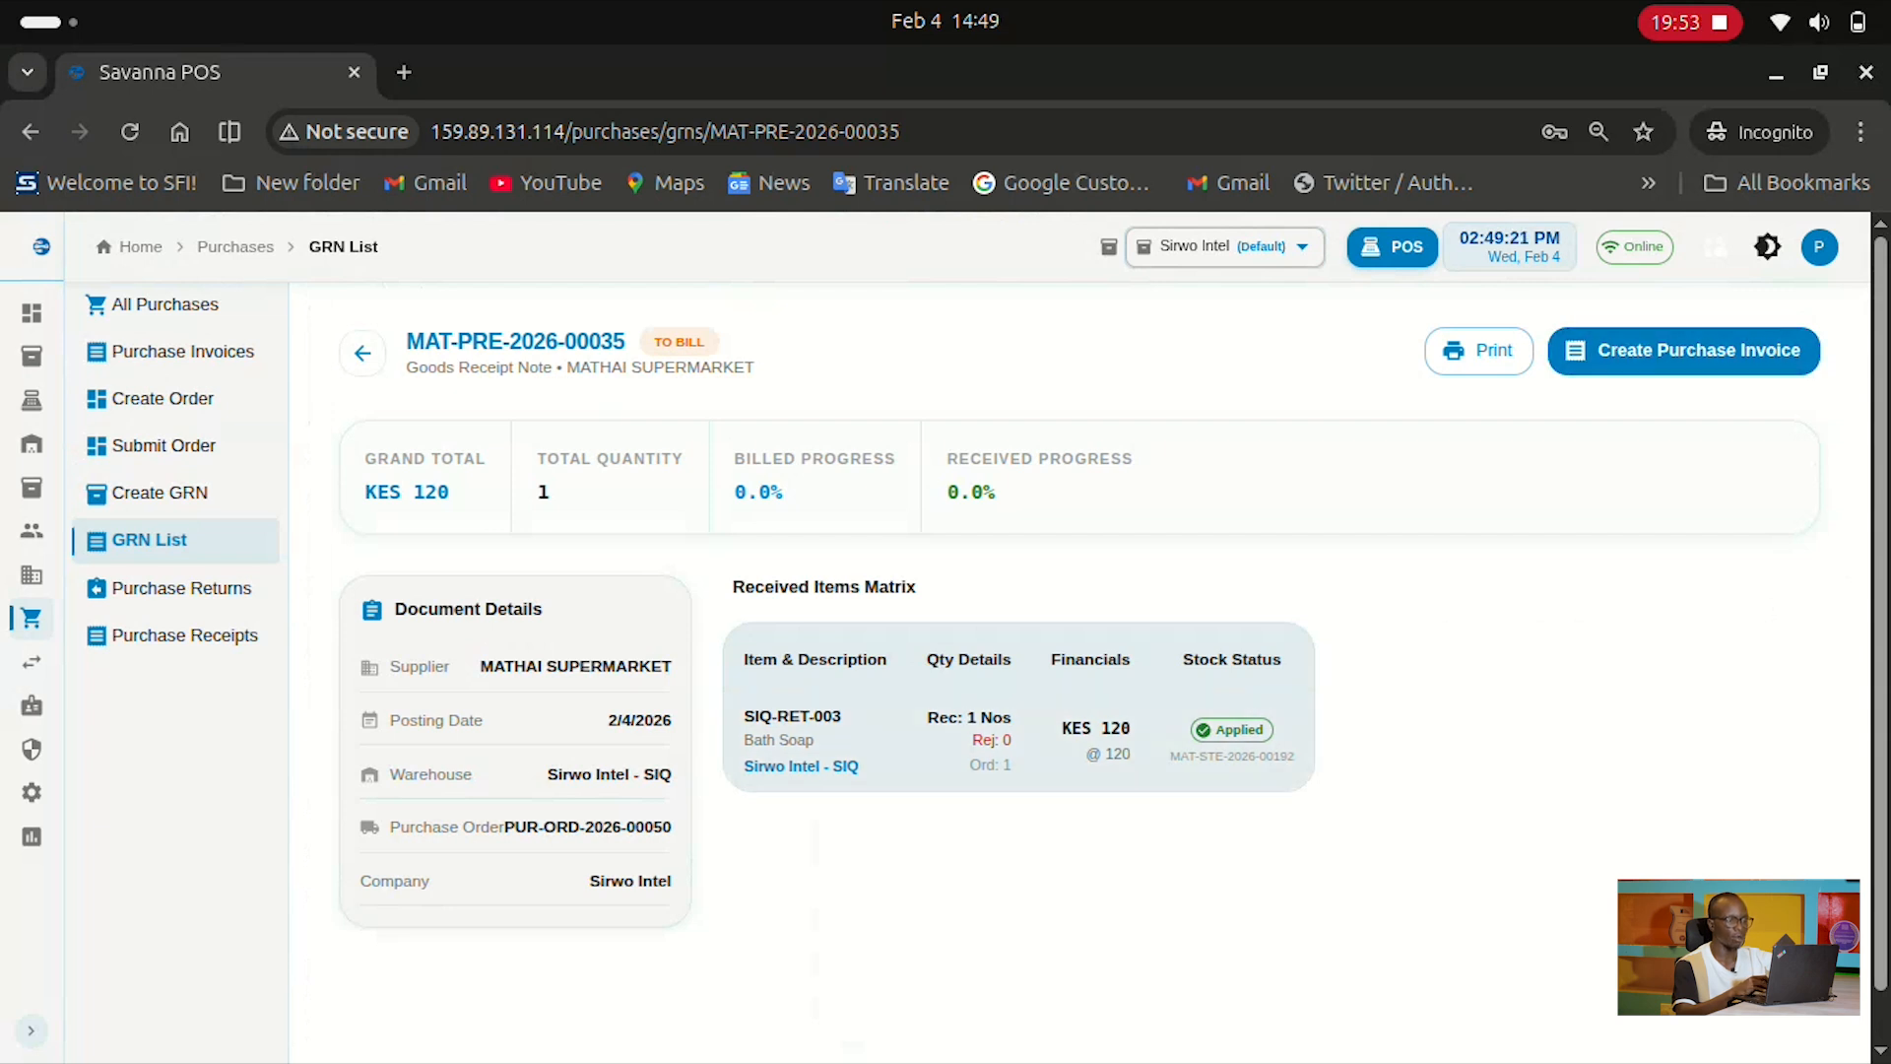
{"action": "mouse_move", "coordinate": [927, 717]}
{"action": "left_mouse_down"}
{"action": "mouse_move", "coordinate": [1011, 740]}
{"action": "mouse_move", "coordinate": [949, 717]}
{"action": "left_mouse_up"}
Create and submit purchase invoice ACC-PINV-2026-00015 with supplier bill number 56790
{"action": "left_click", "coordinate": [970, 843]}
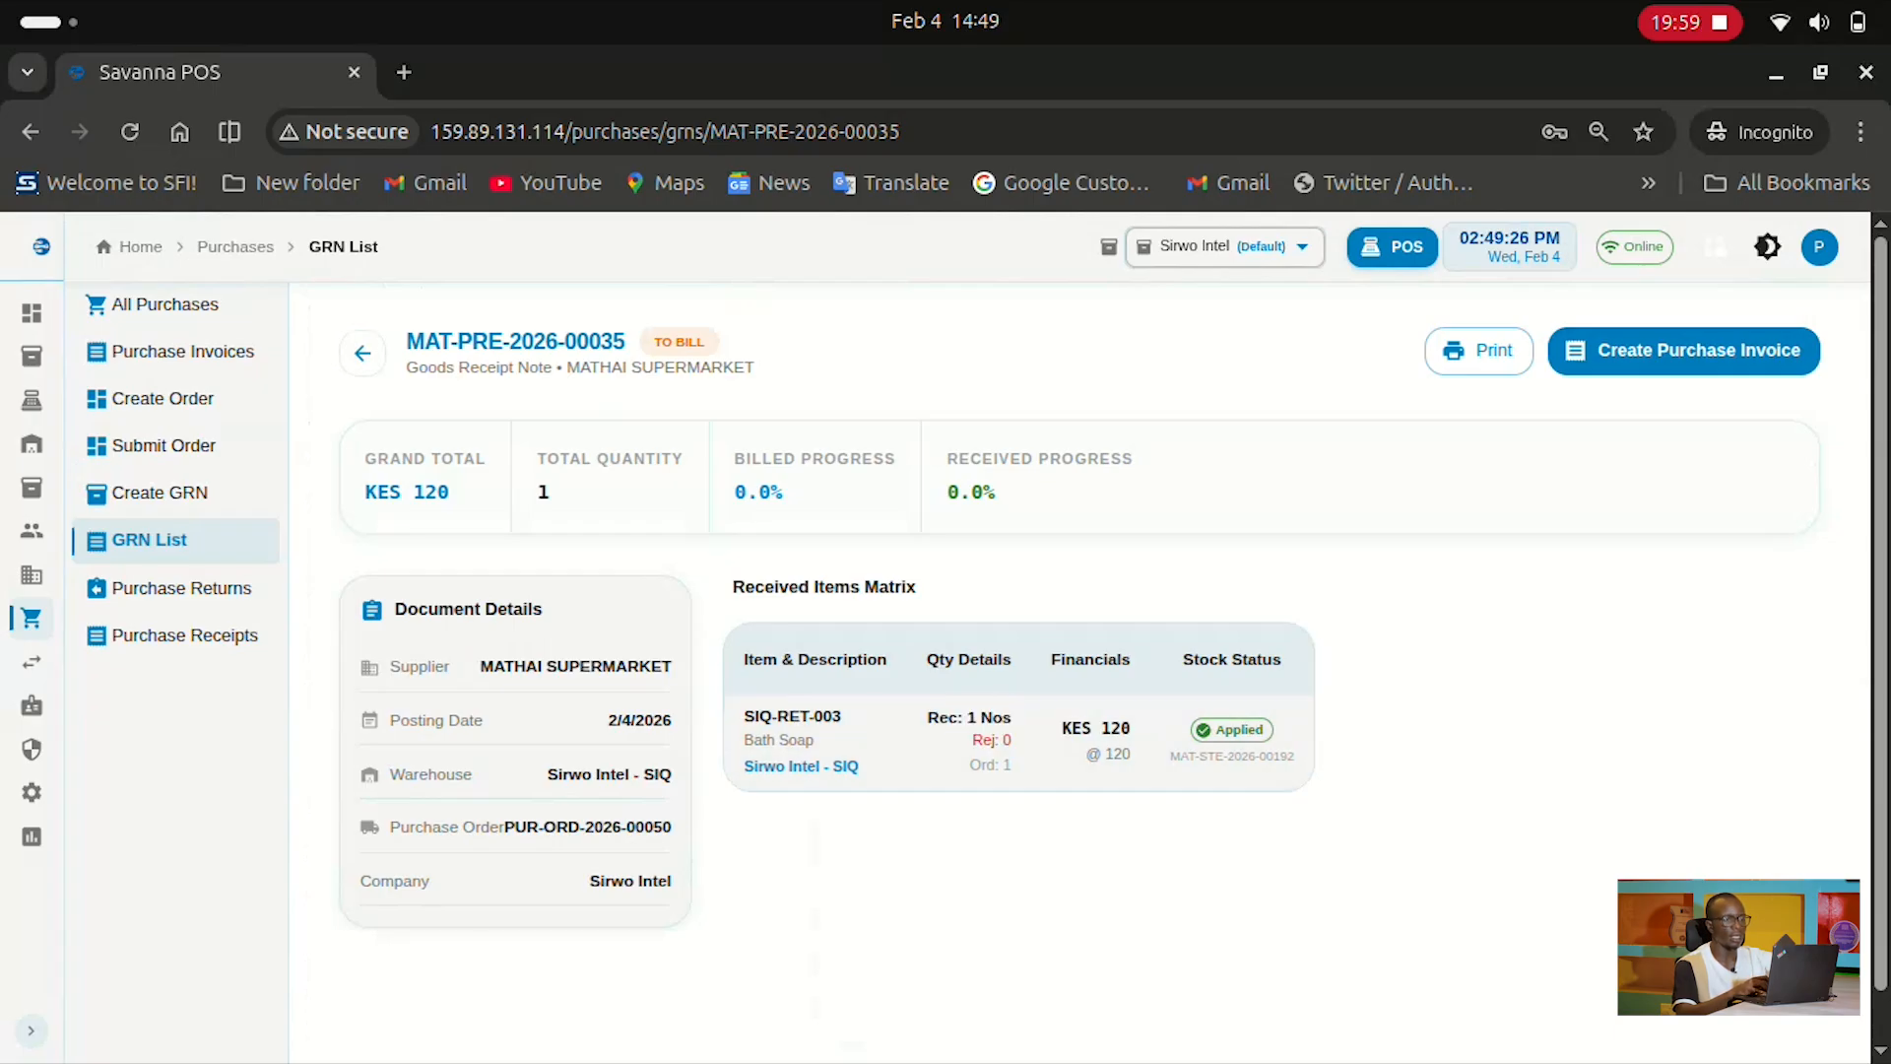
{"action": "left_click", "coordinate": [1734, 352]}
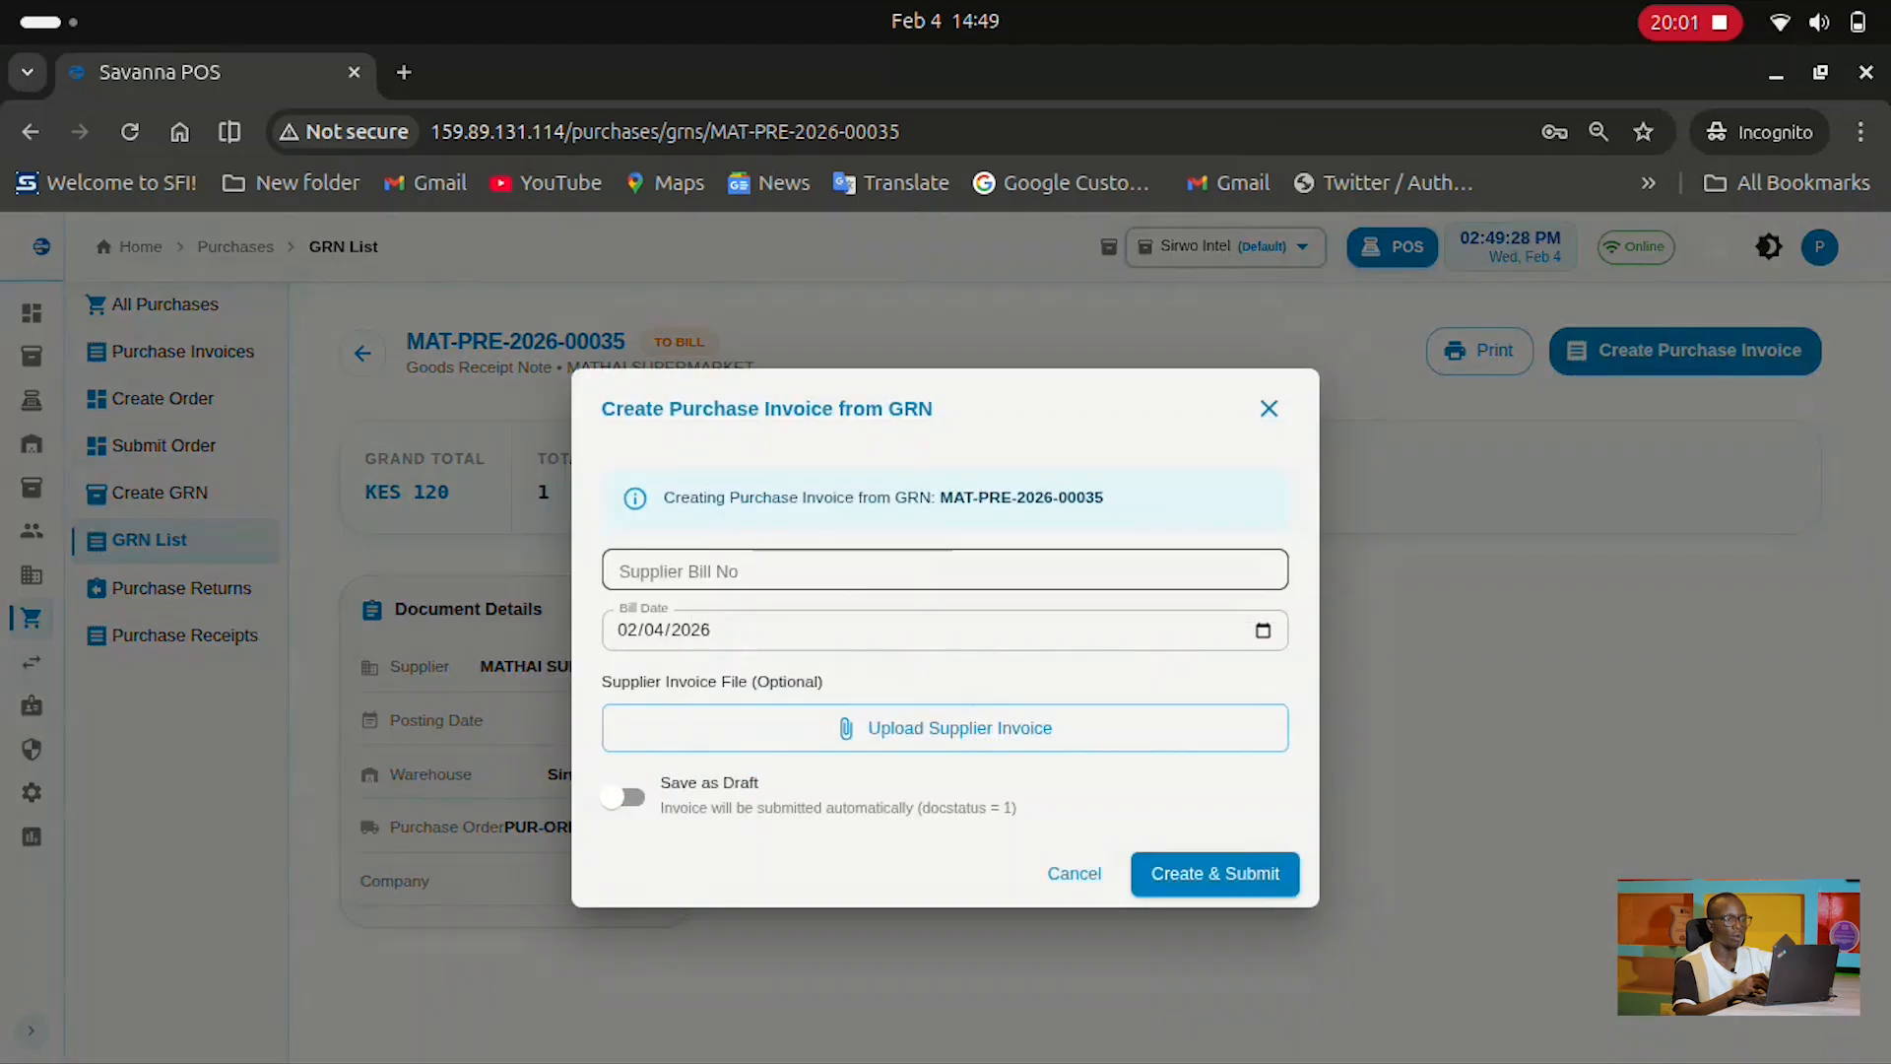
{"action": "left_click", "coordinate": [847, 571]}
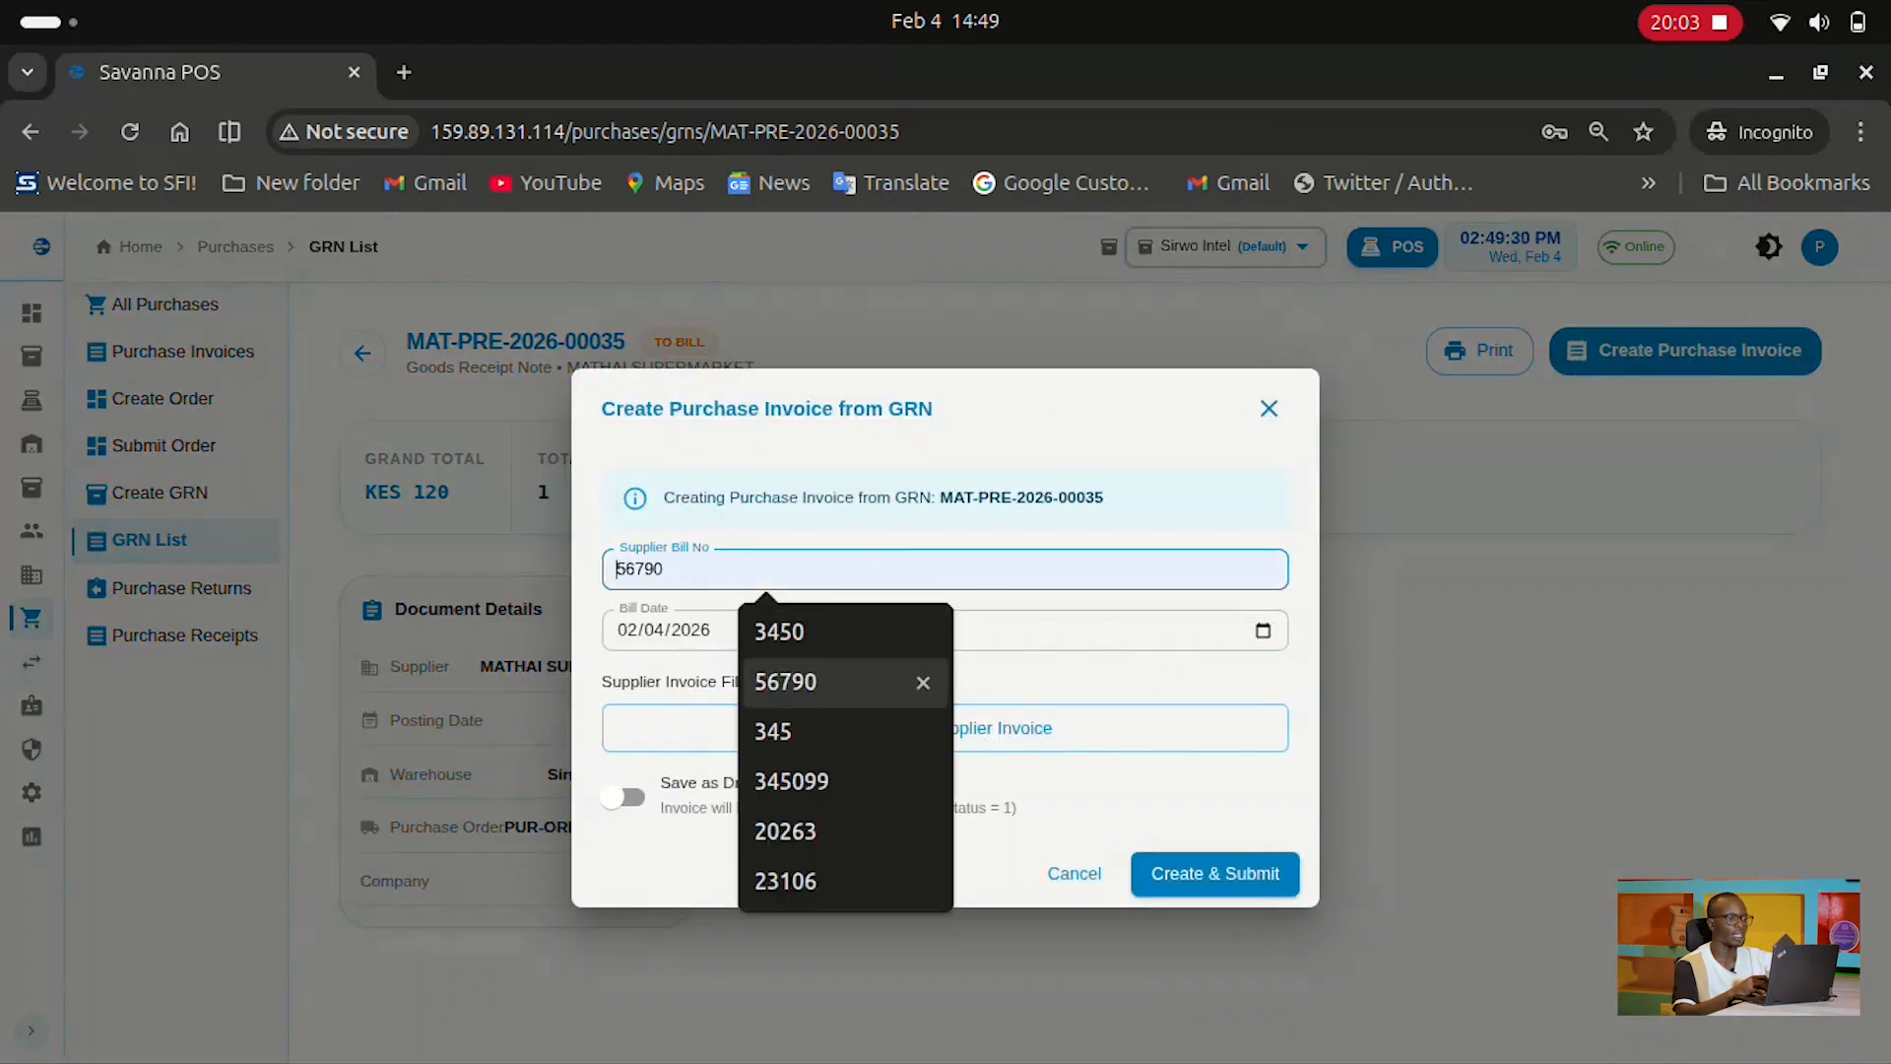
{"action": "key", "text": "Return"}
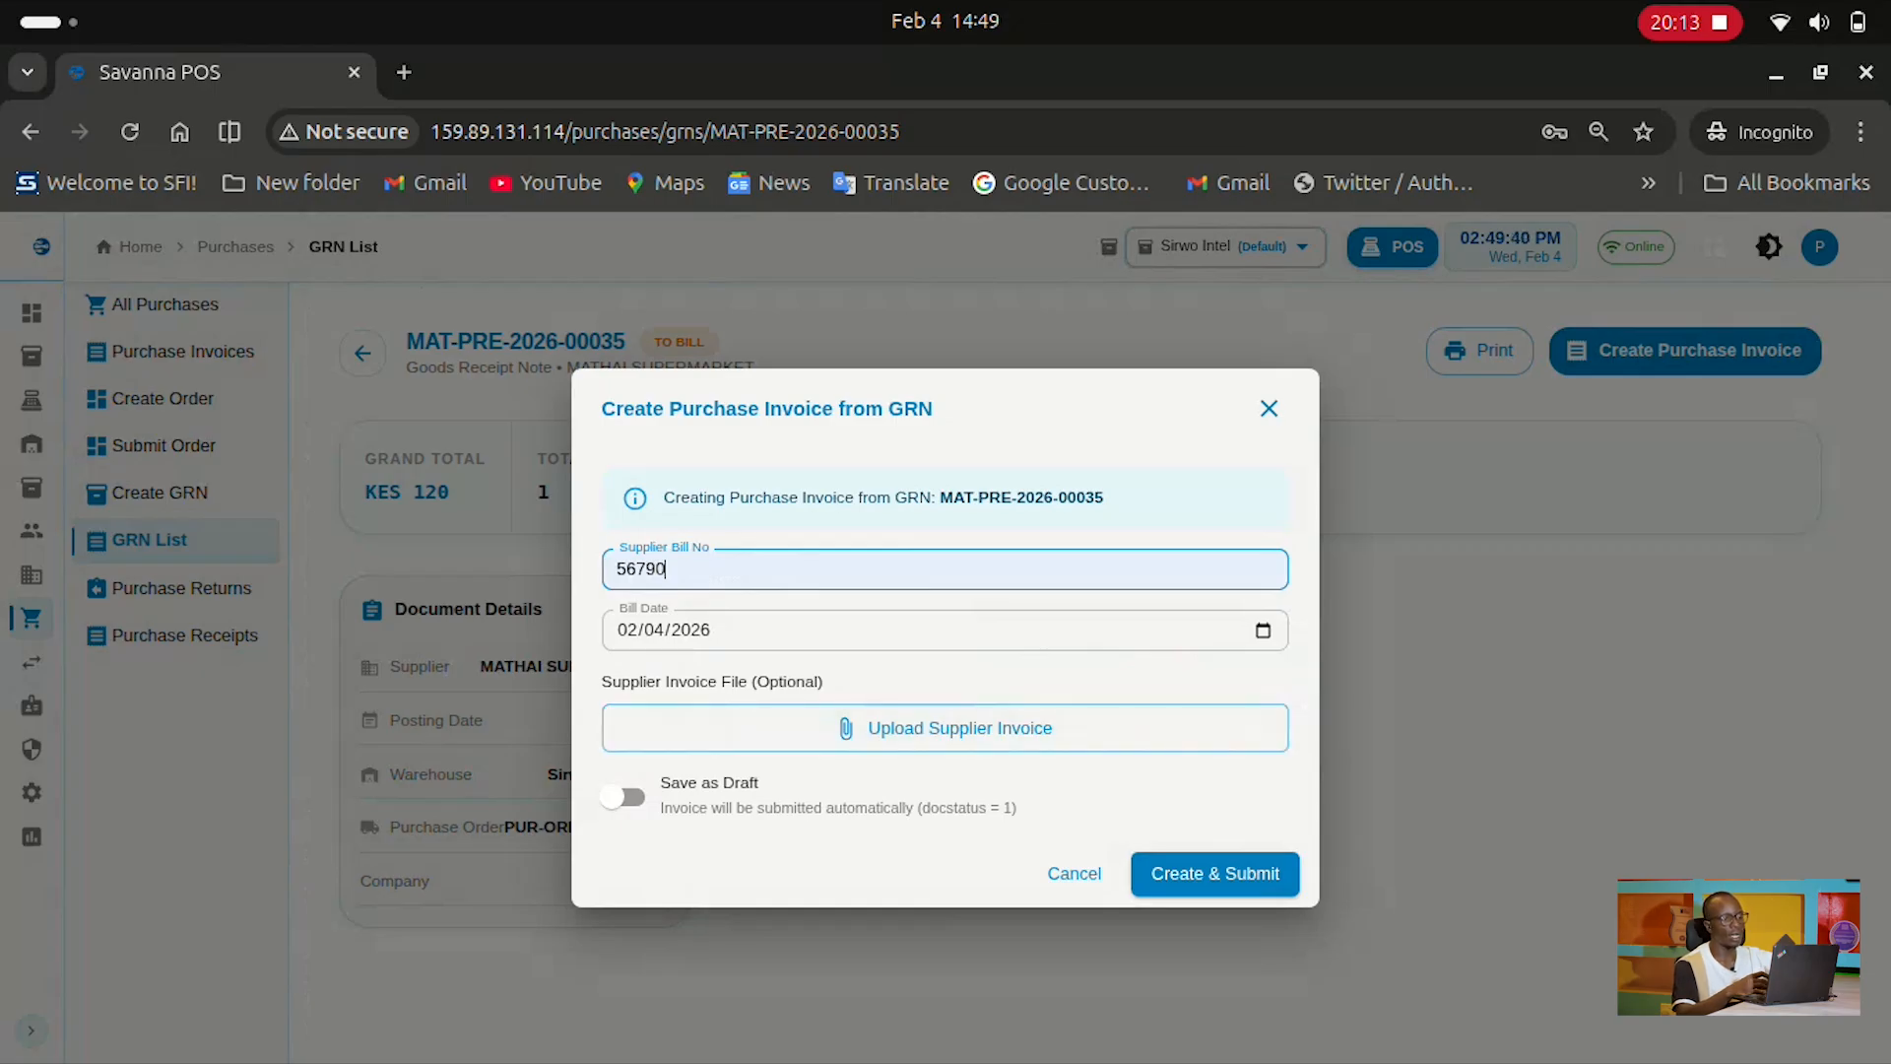
{"action": "left_click", "coordinate": [1214, 874]}
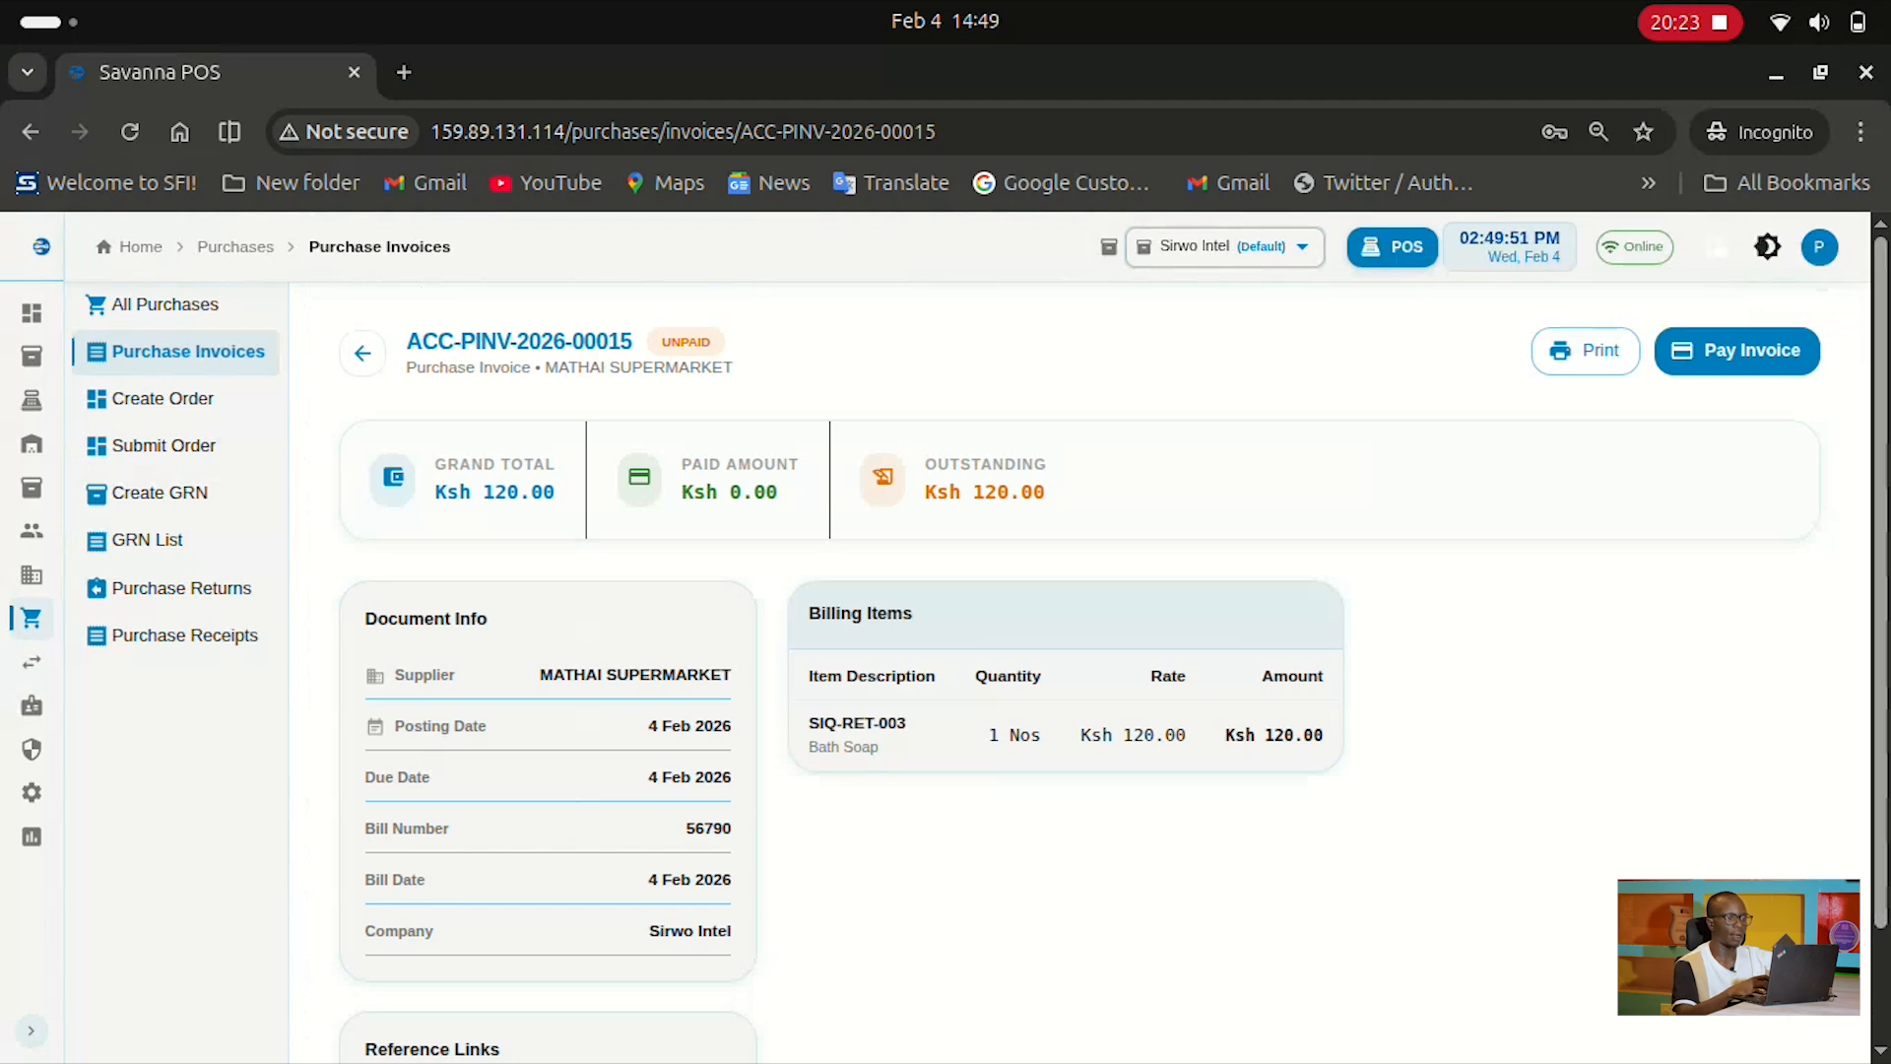
Open the payment form for ACC-PINV-2026-00015, close it unpaid, and return to Purchase Invoices
{"action": "left_click", "coordinate": [1737, 351]}
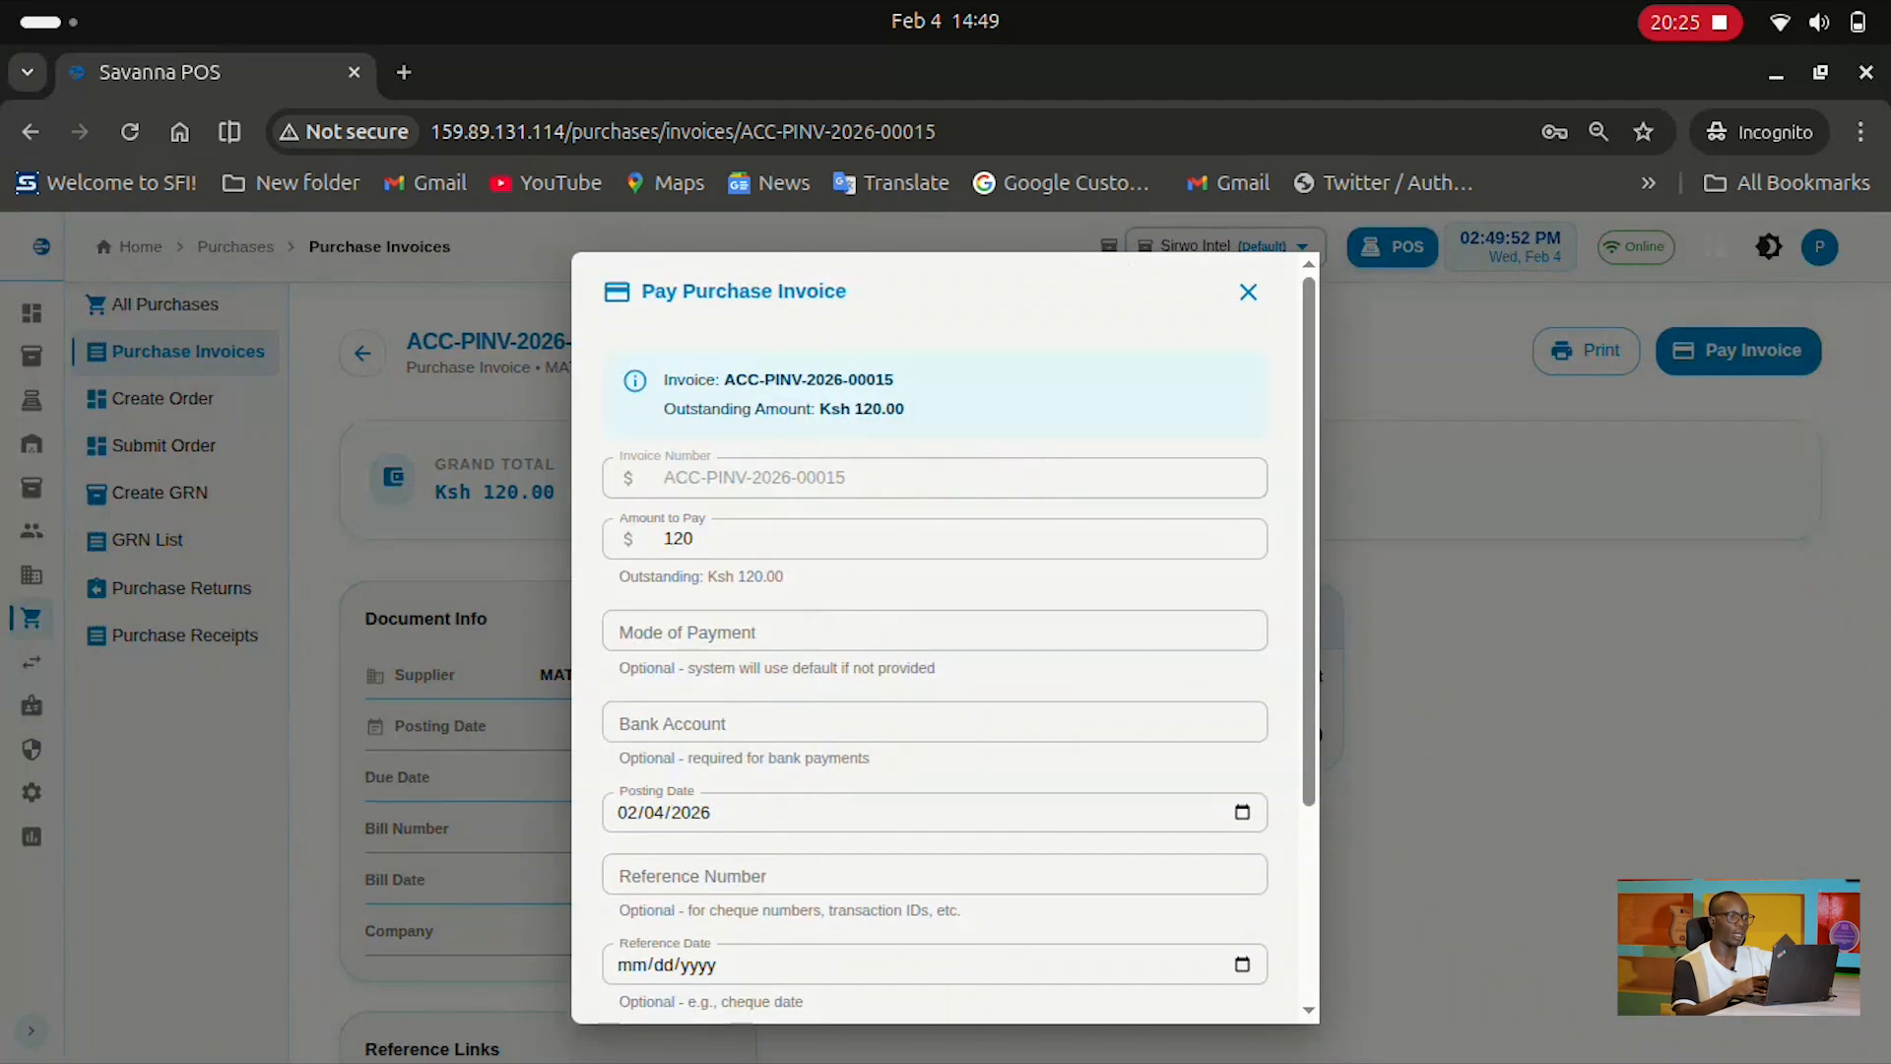
{"action": "scroll", "coordinate": [936, 719], "scroll_direction": "down", "scroll_amount": 3}
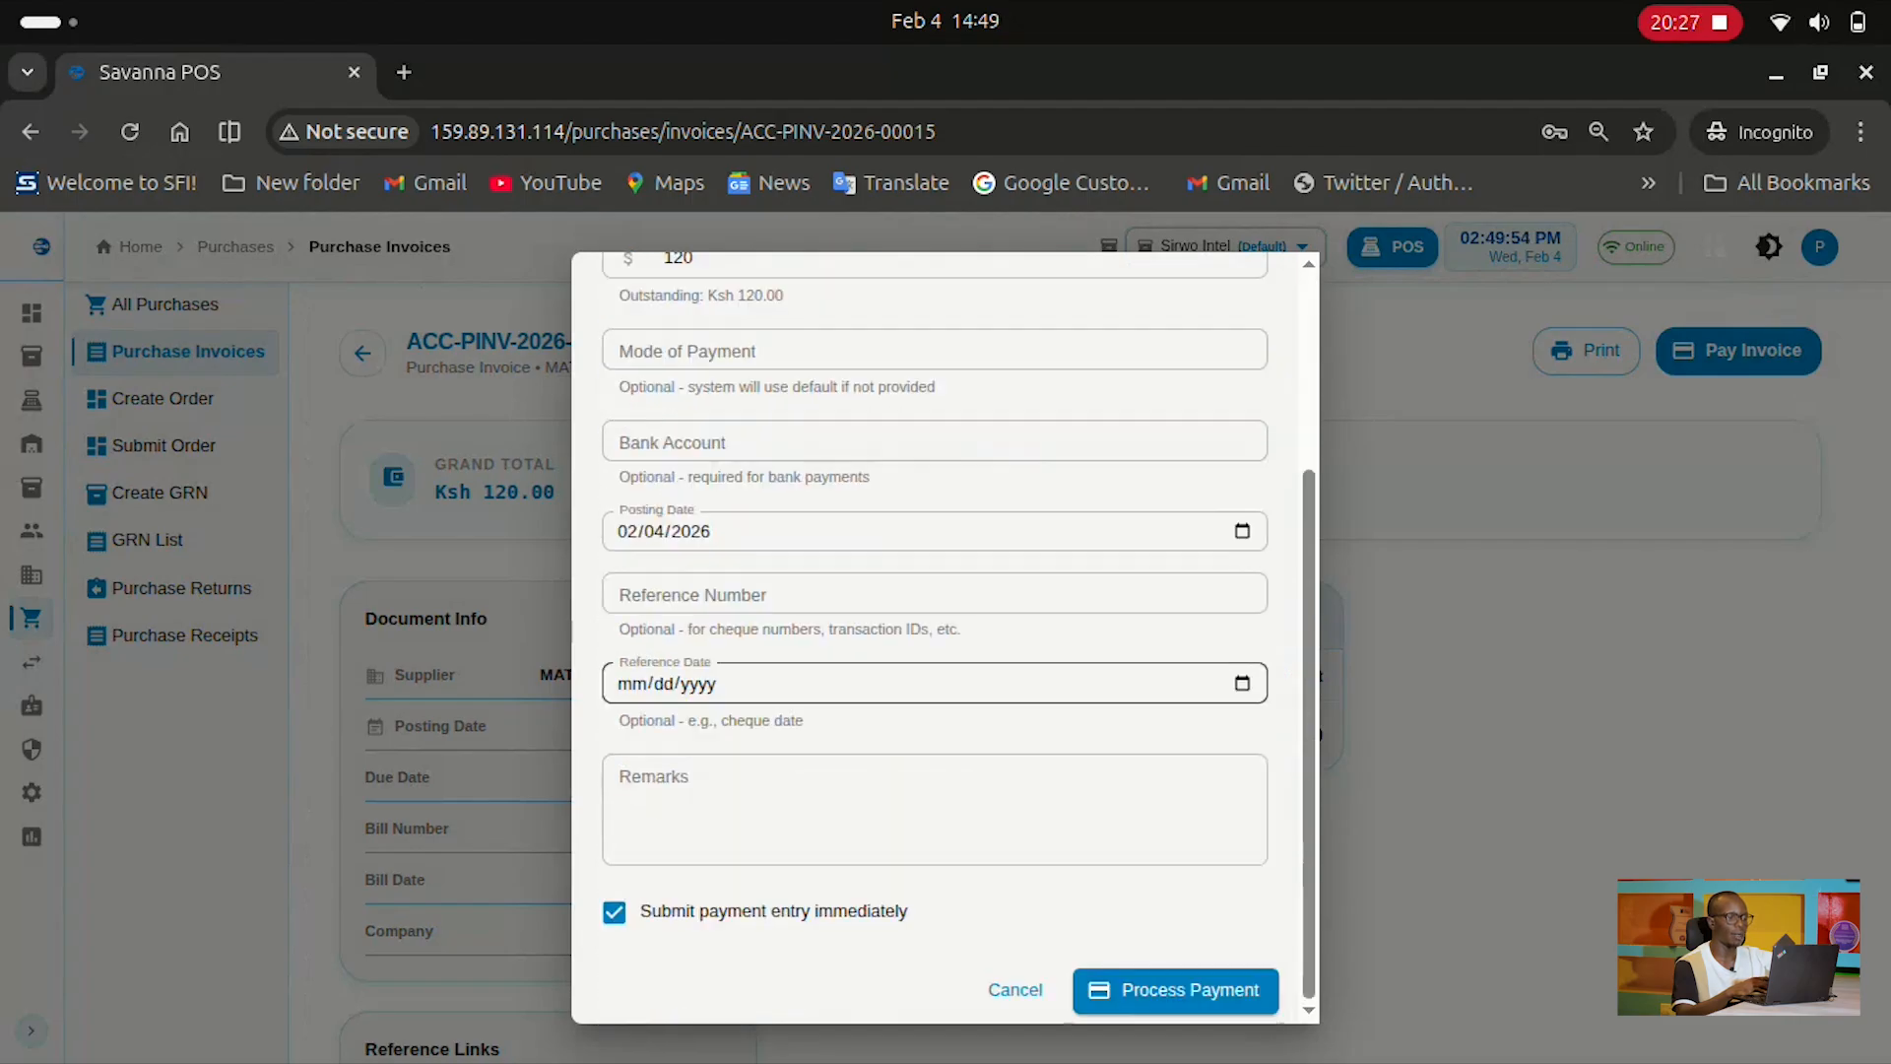
{"action": "scroll", "coordinate": [936, 640], "scroll_direction": "up", "scroll_amount": 3}
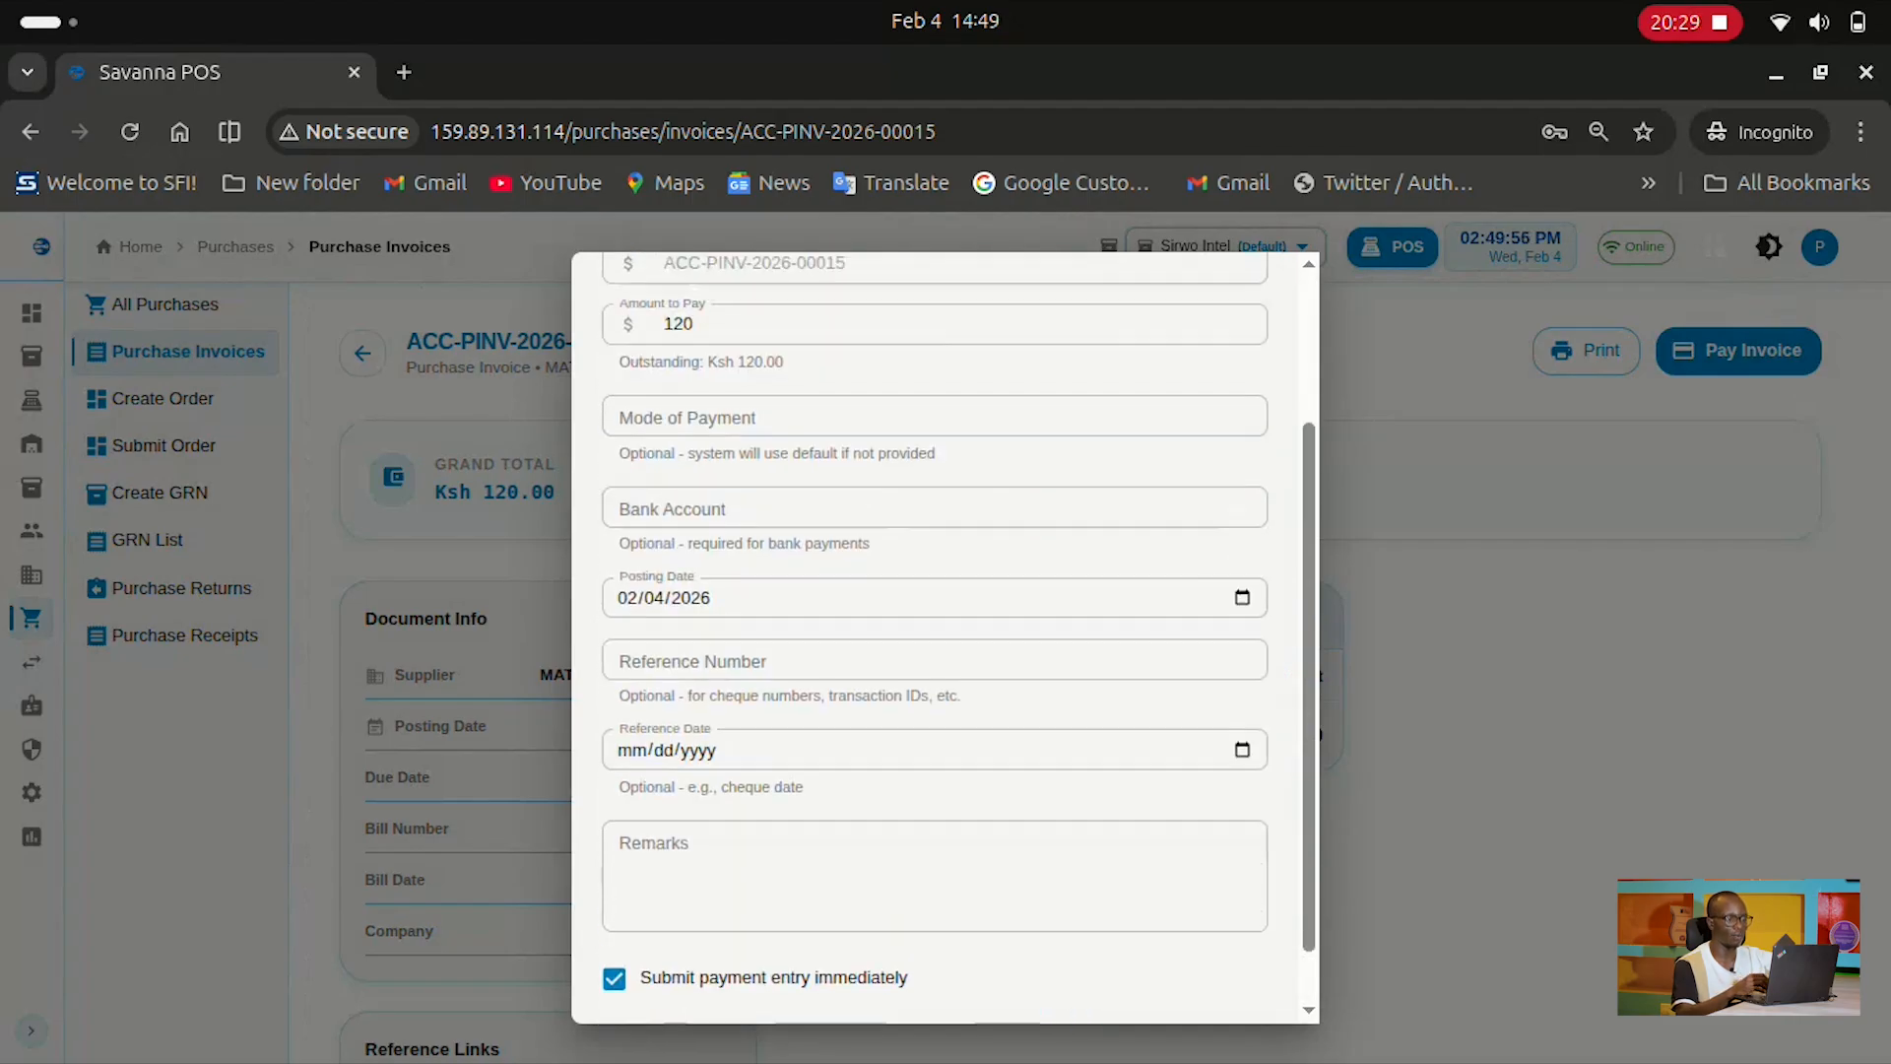
{"action": "left_click", "coordinate": [934, 630]}
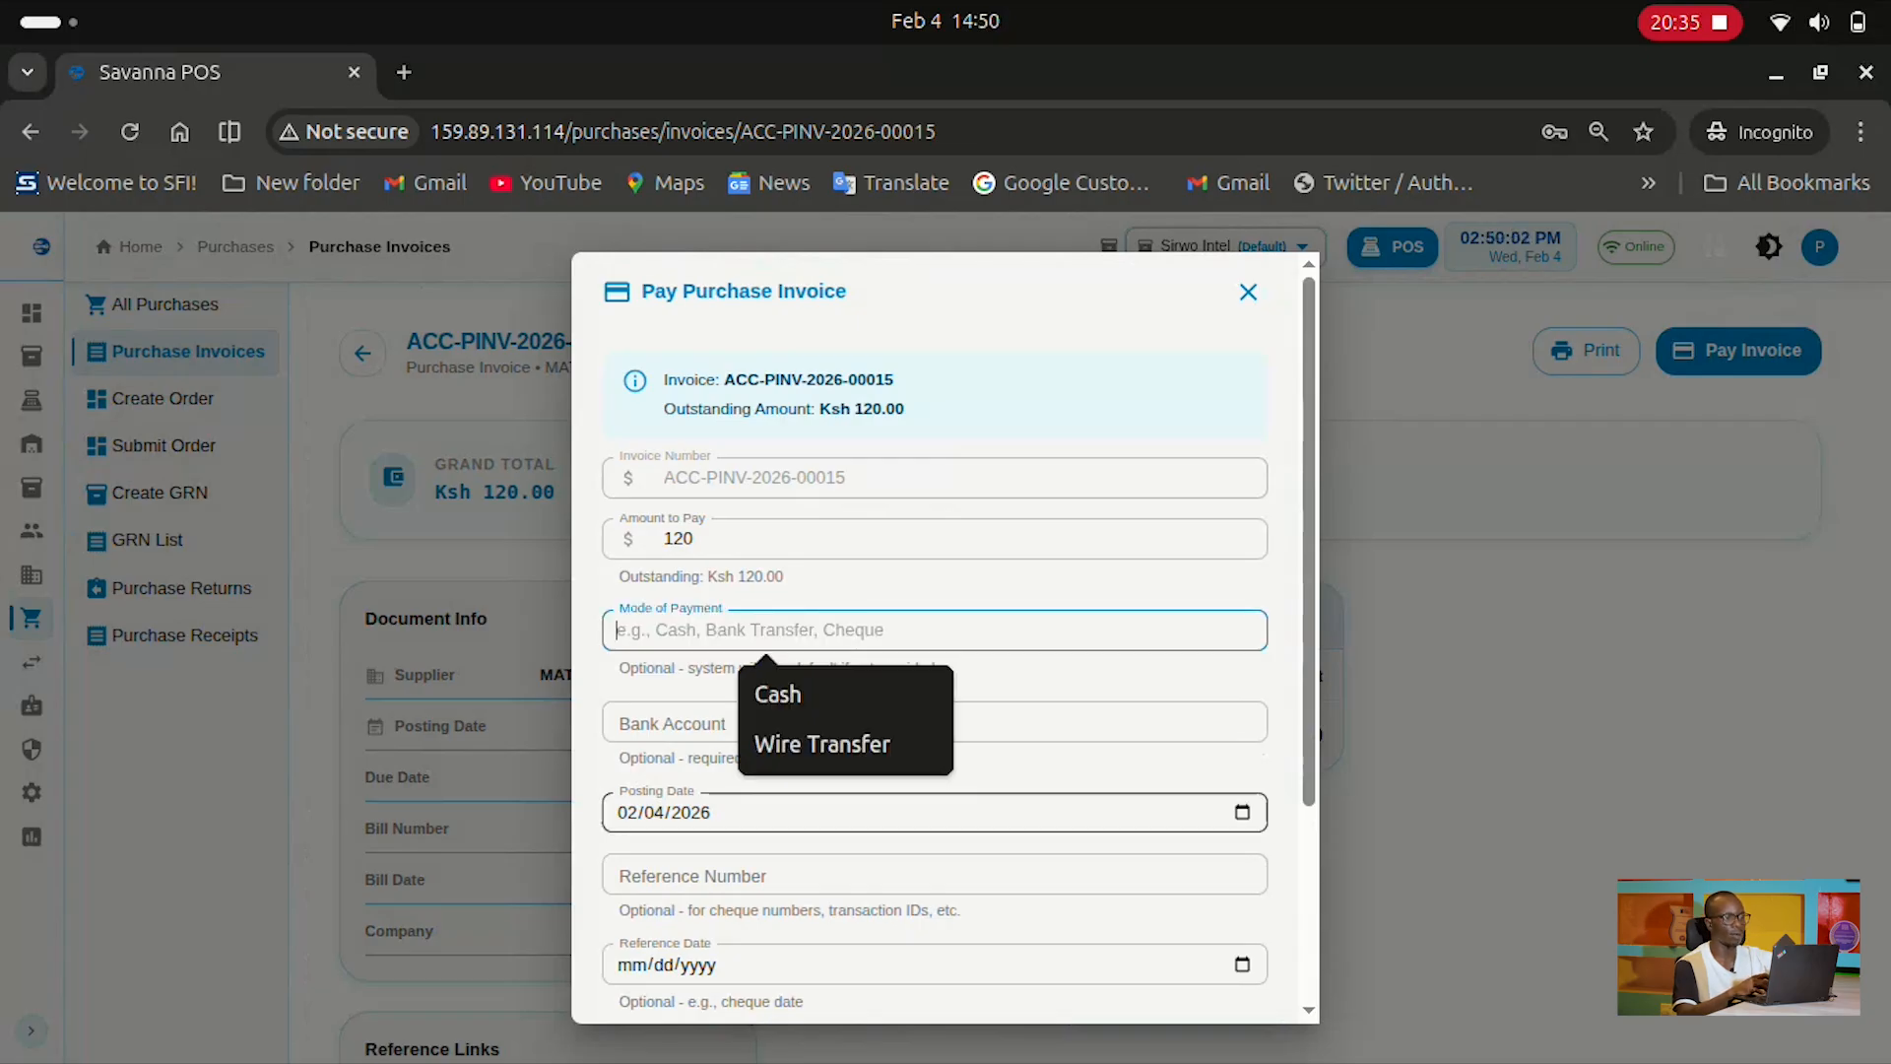
{"action": "scroll", "coordinate": [936, 640], "scroll_direction": "down", "scroll_amount": 3}
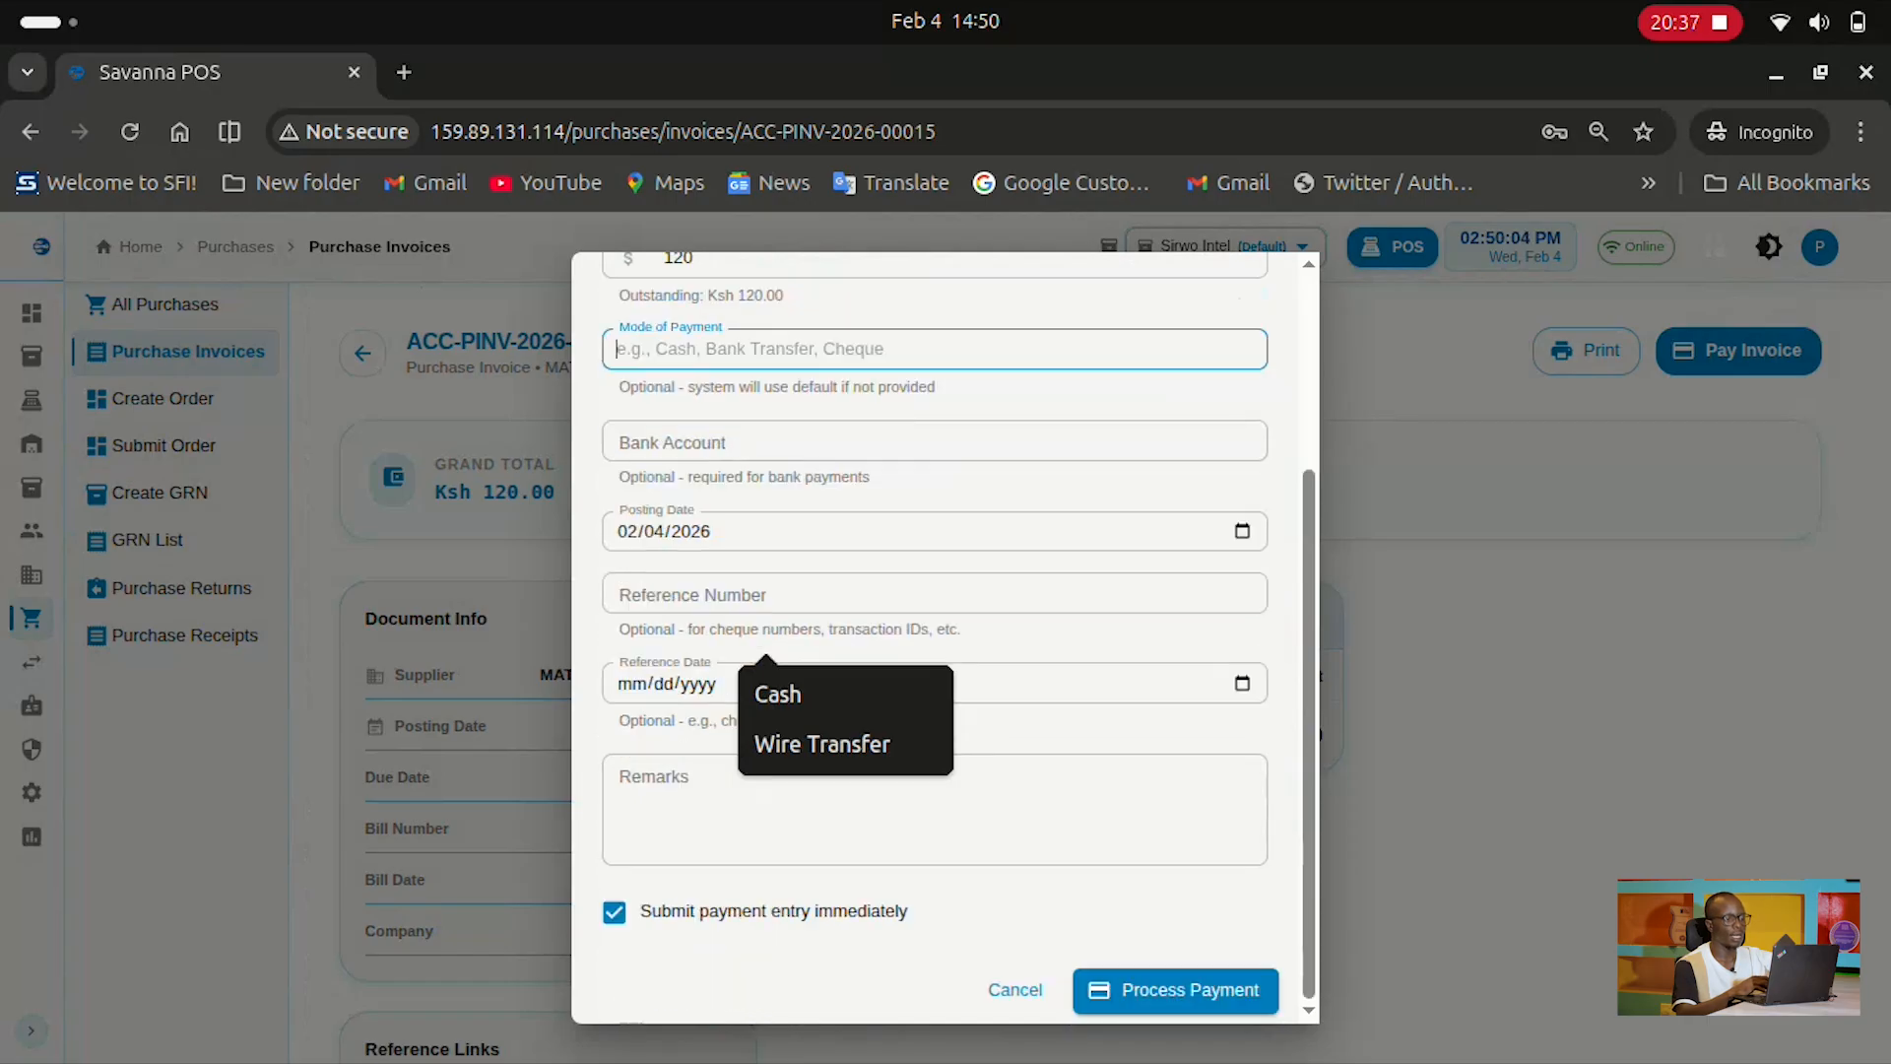
{"action": "scroll", "coordinate": [936, 641], "scroll_direction": "up", "scroll_amount": 3}
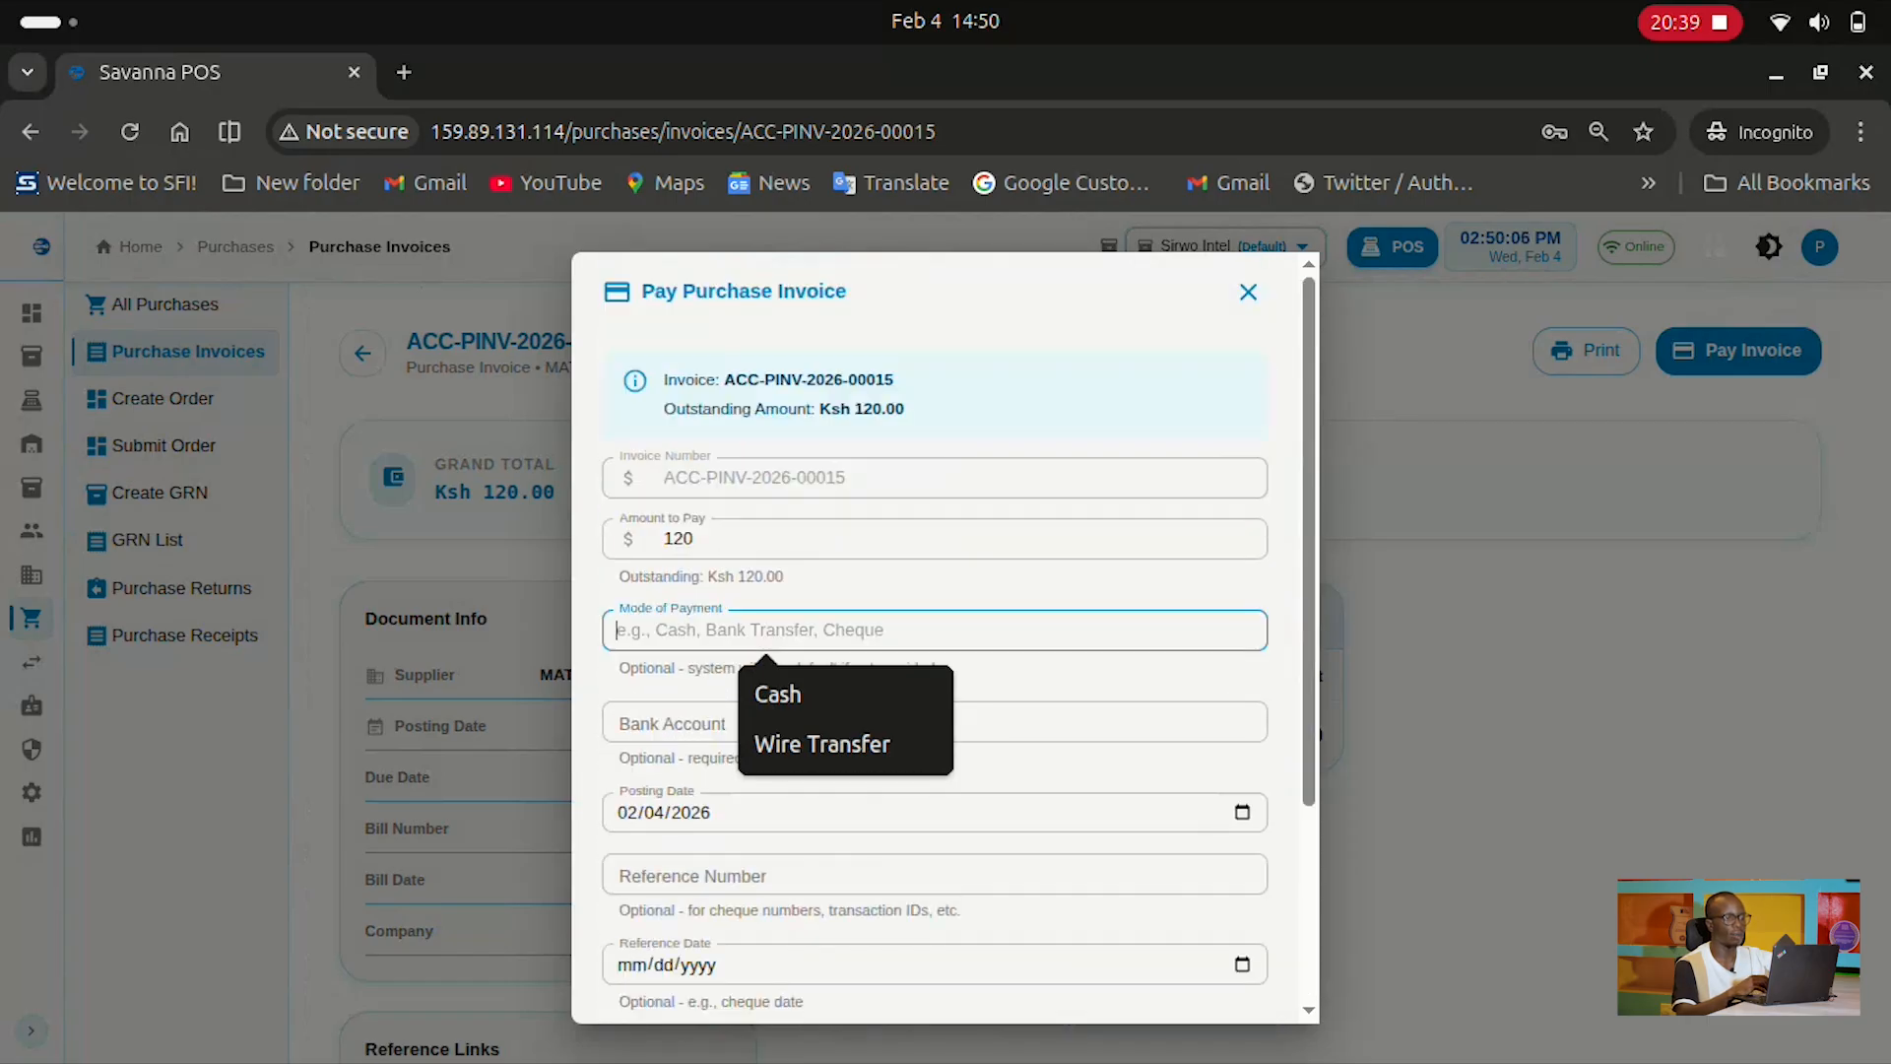
{"action": "left_click", "coordinate": [1249, 291]}
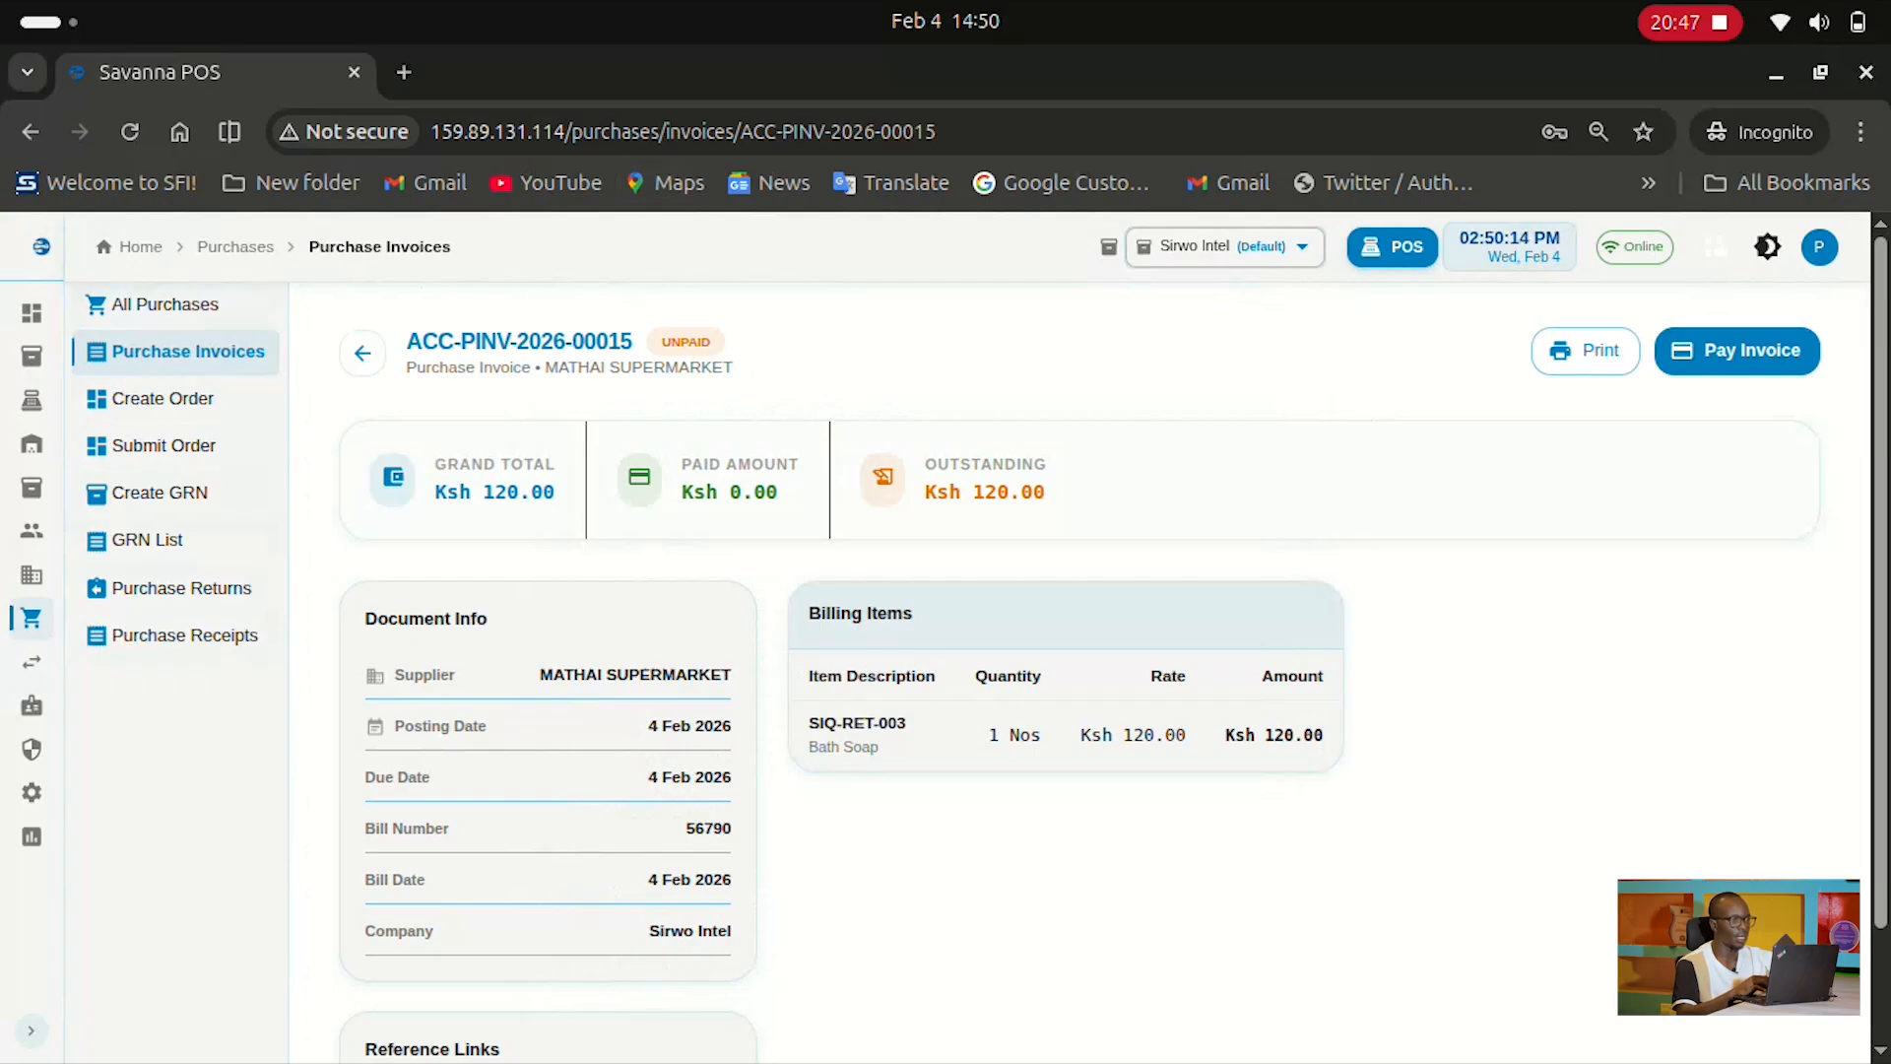
{"action": "left_click", "coordinate": [362, 352]}
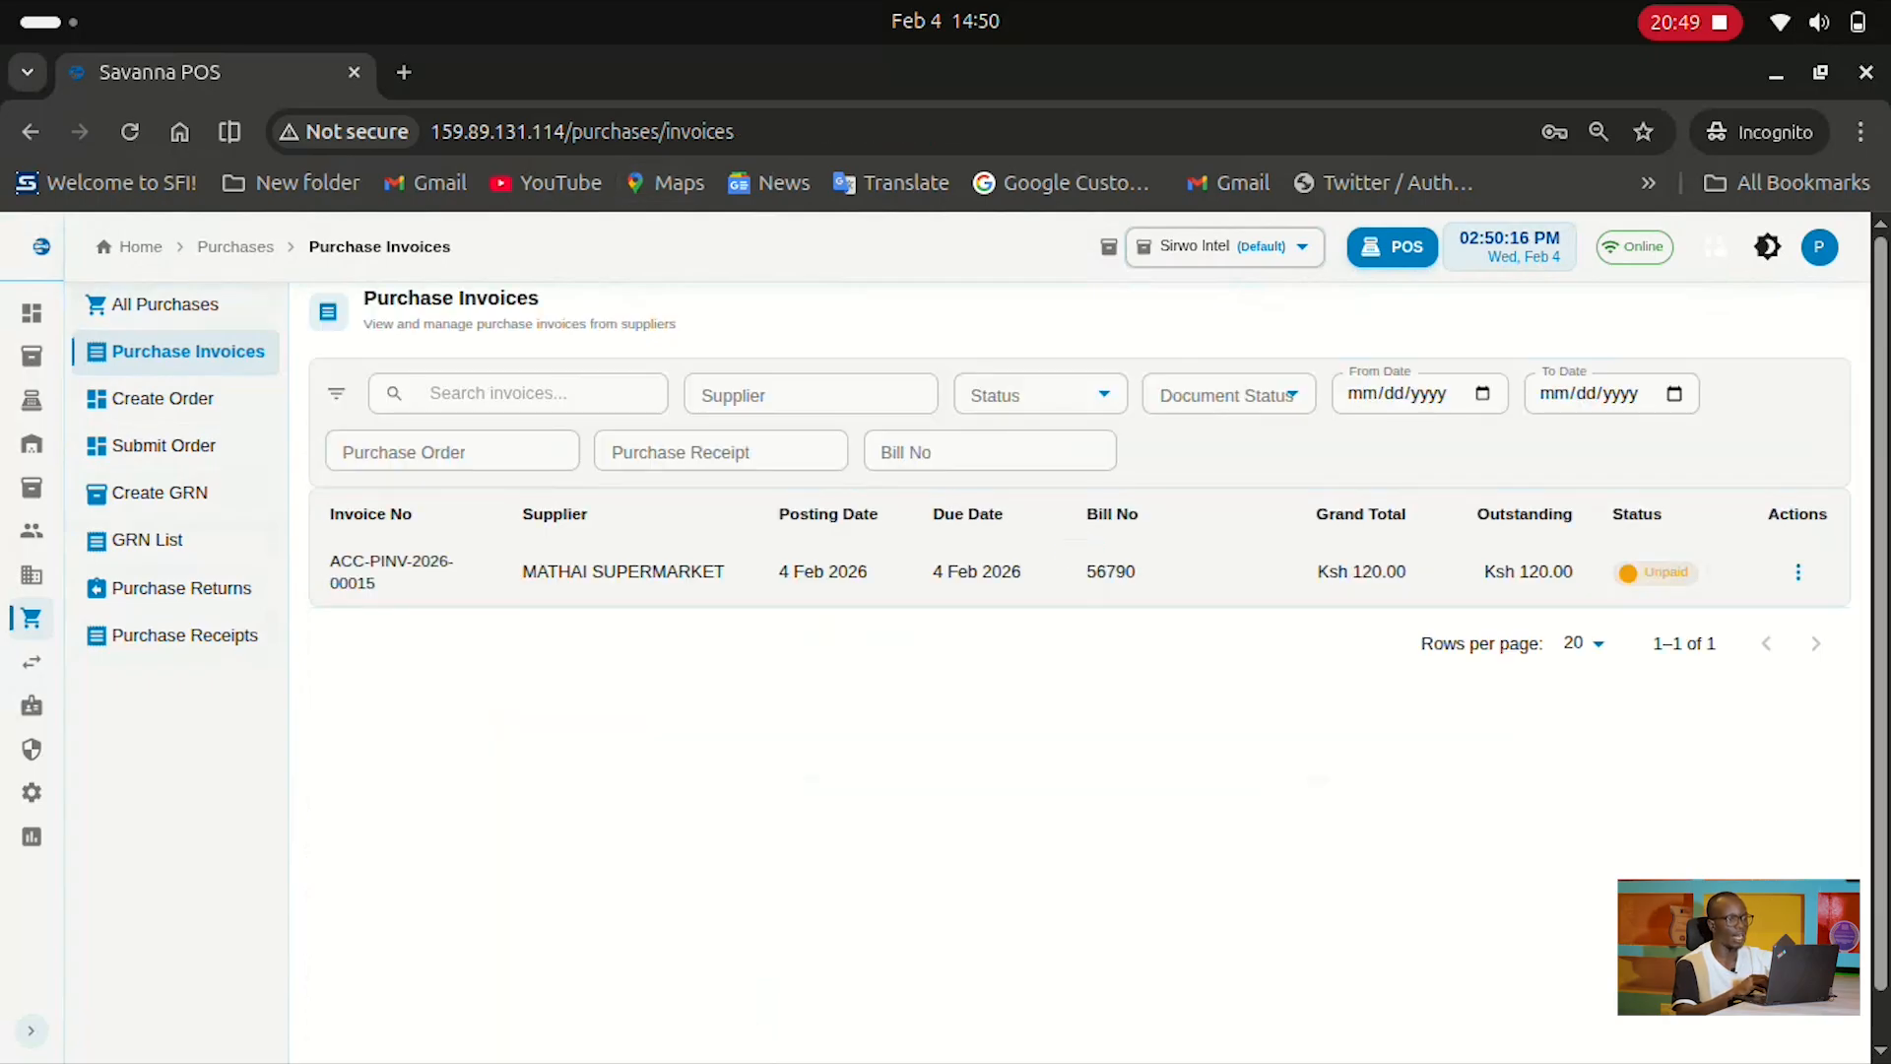
{"action": "mouse_move", "coordinate": [31, 619]}
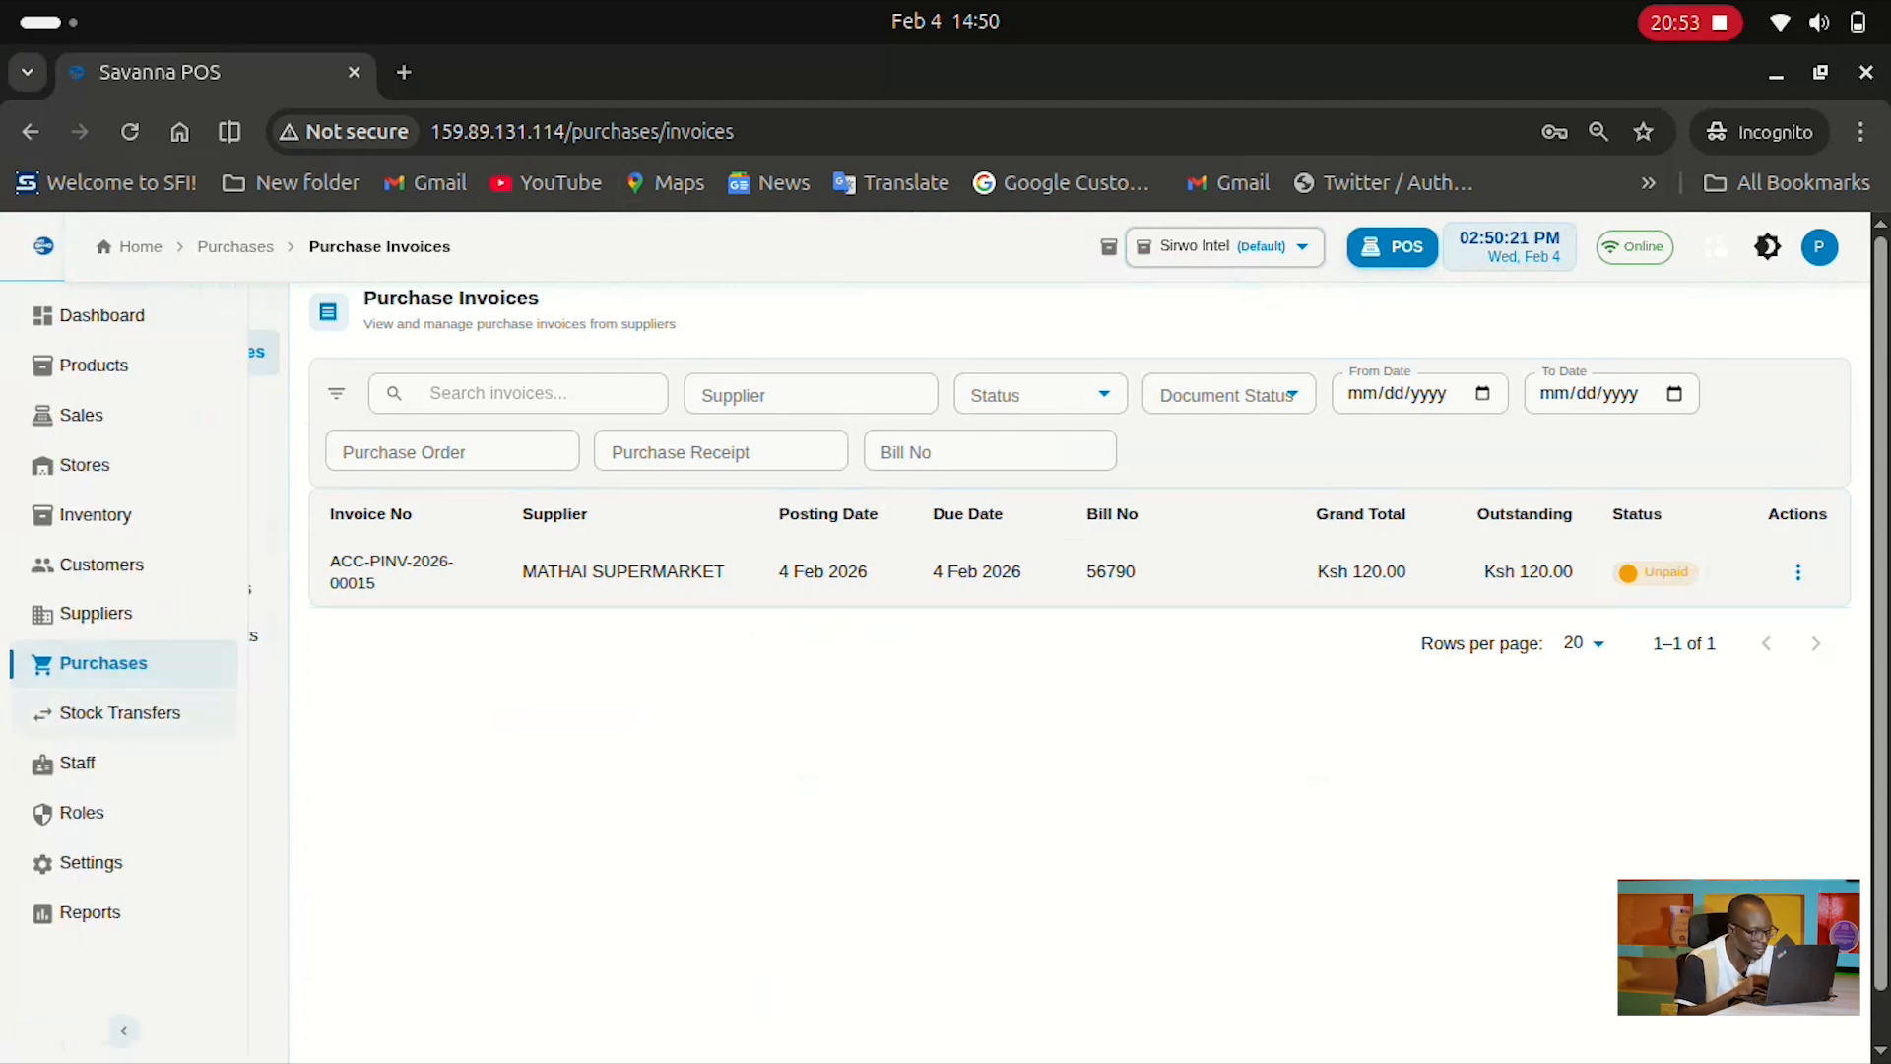
Start a stock transfer request from source Sirwo Intel to destination Stores
{"action": "left_click", "coordinate": [120, 712]}
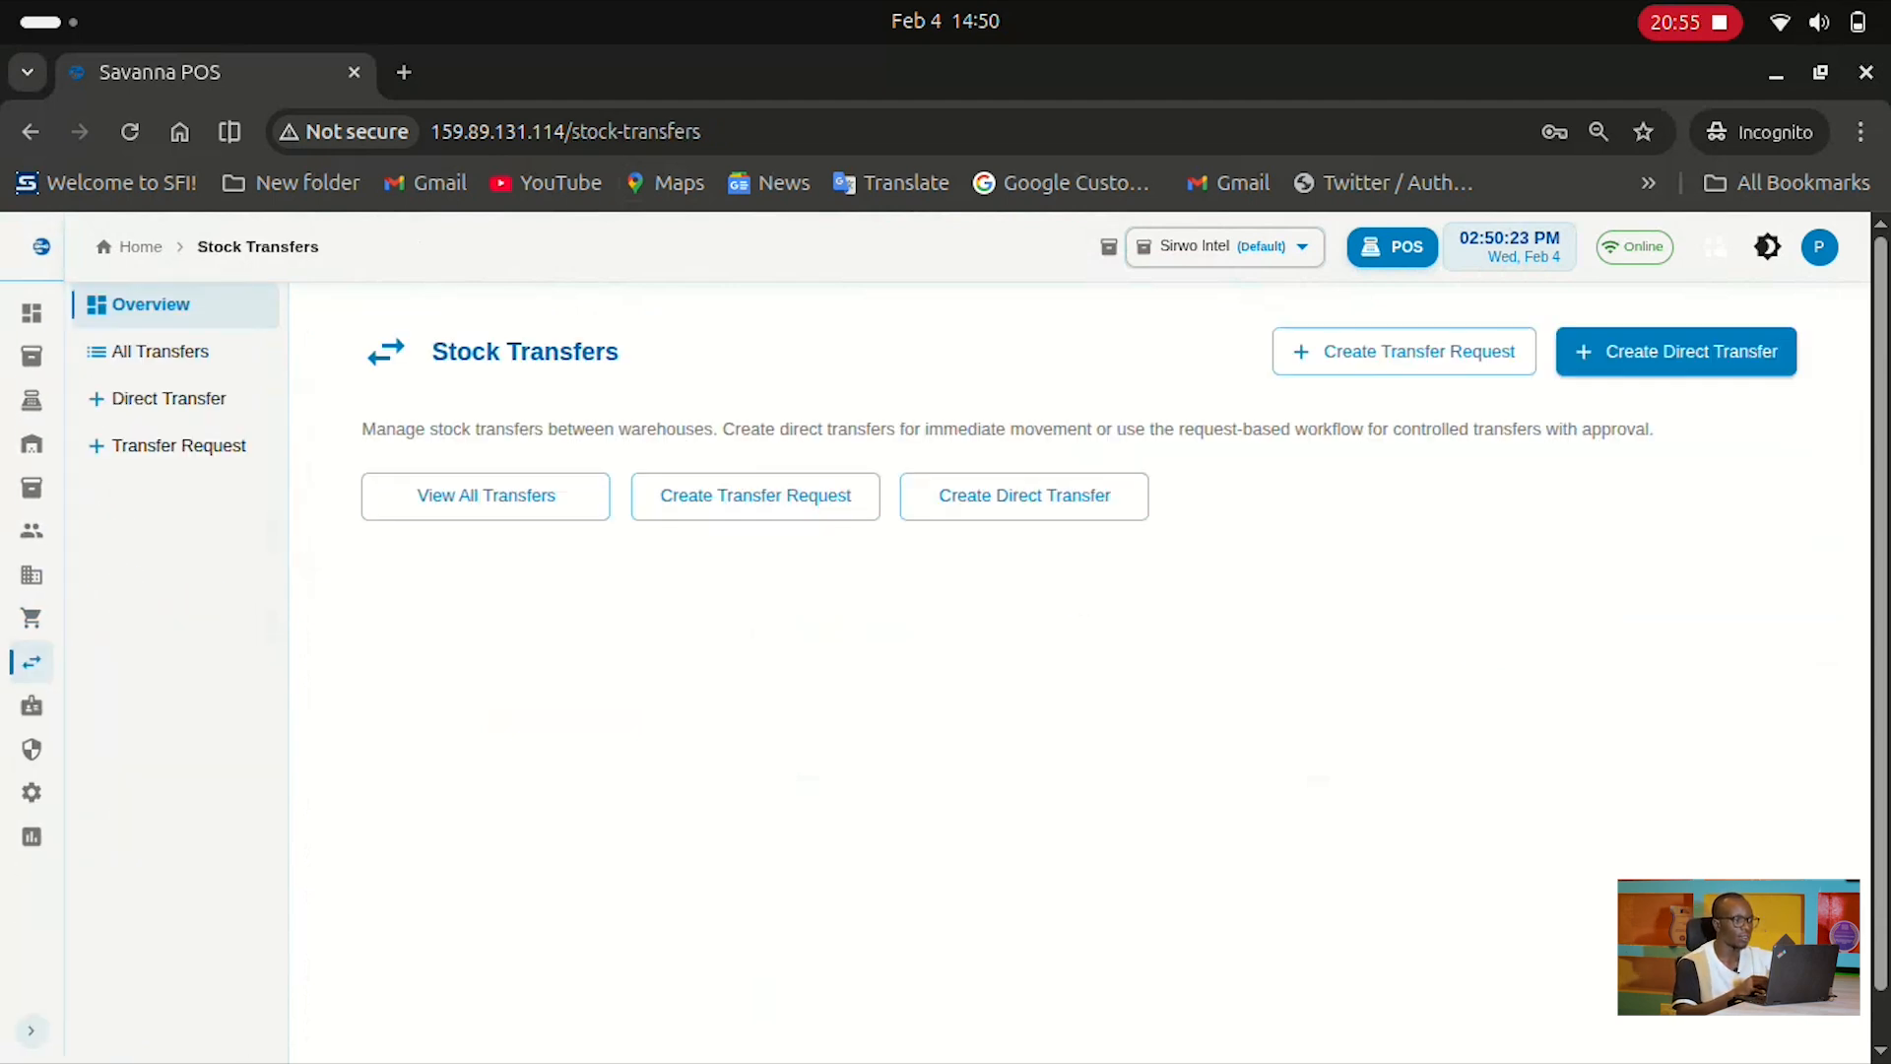
{"action": "left_click", "coordinate": [1404, 351]}
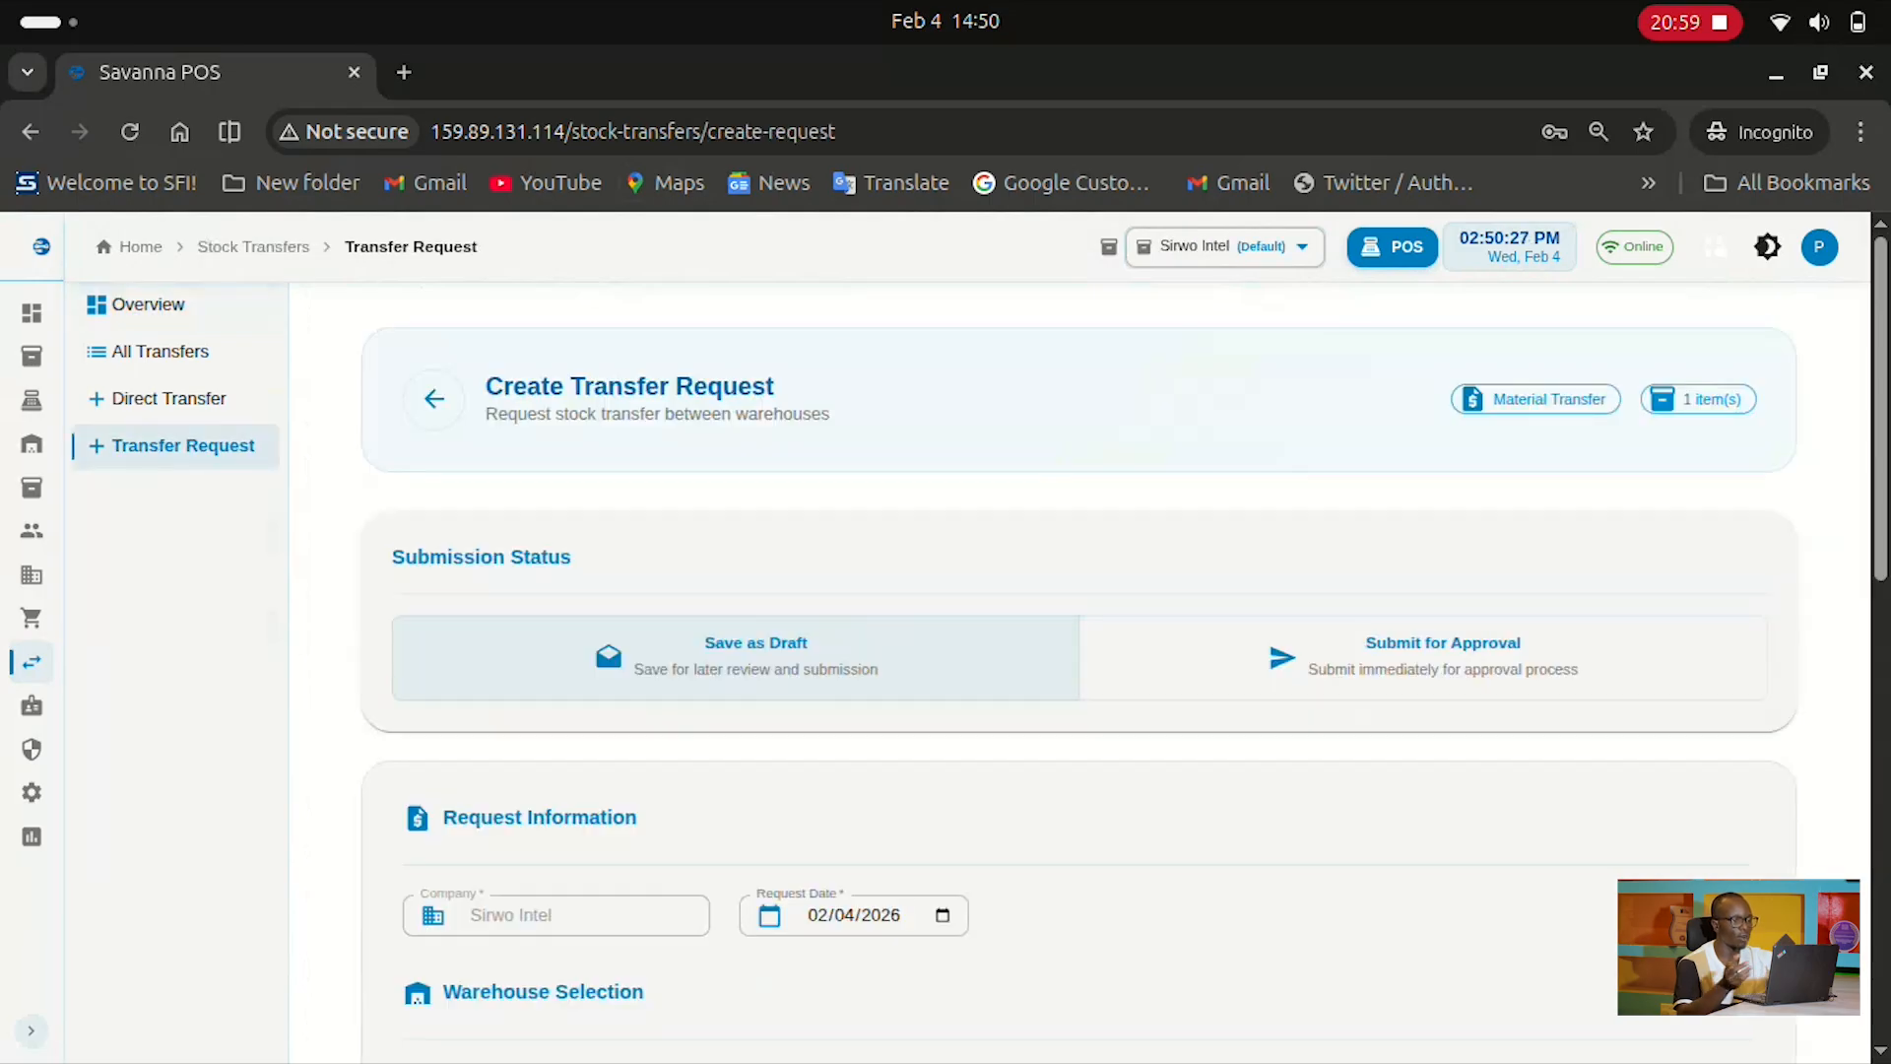
{"action": "scroll", "coordinate": [1079, 650], "scroll_direction": "down", "scroll_amount": 5}
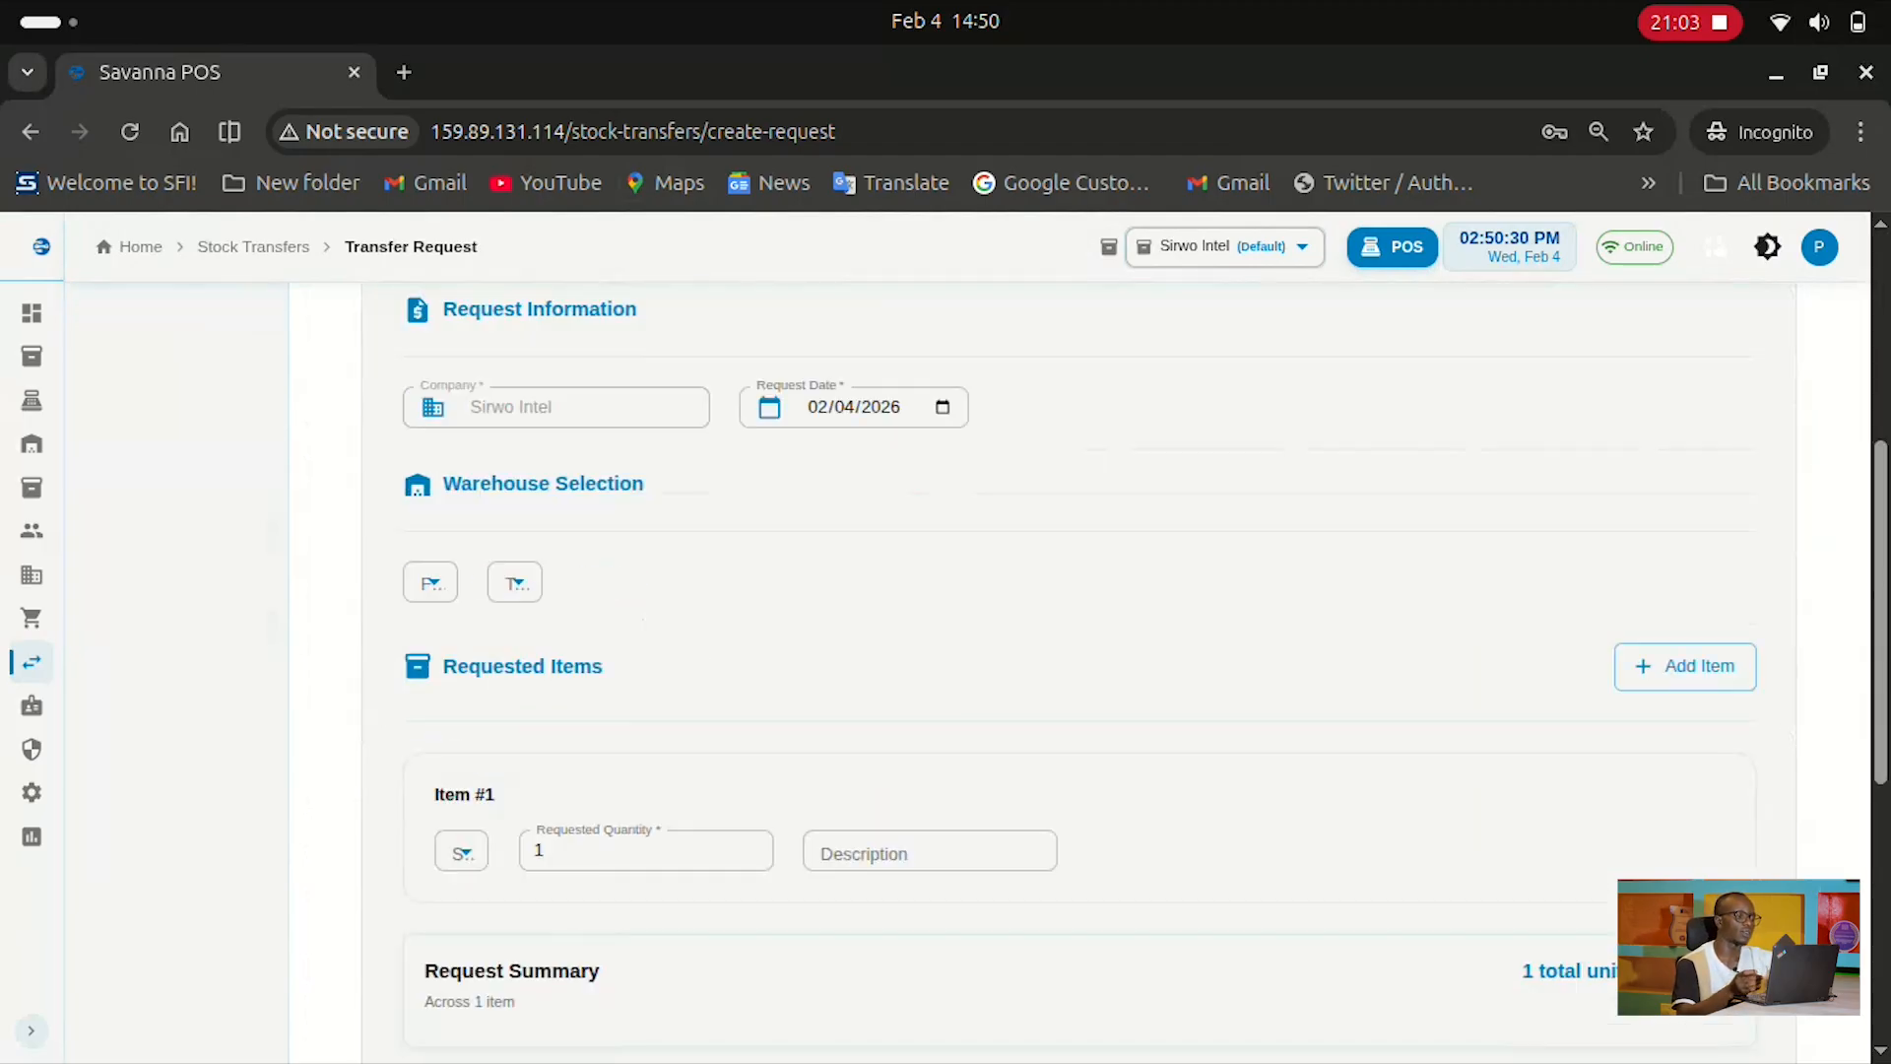
{"action": "left_click", "coordinate": [430, 581]}
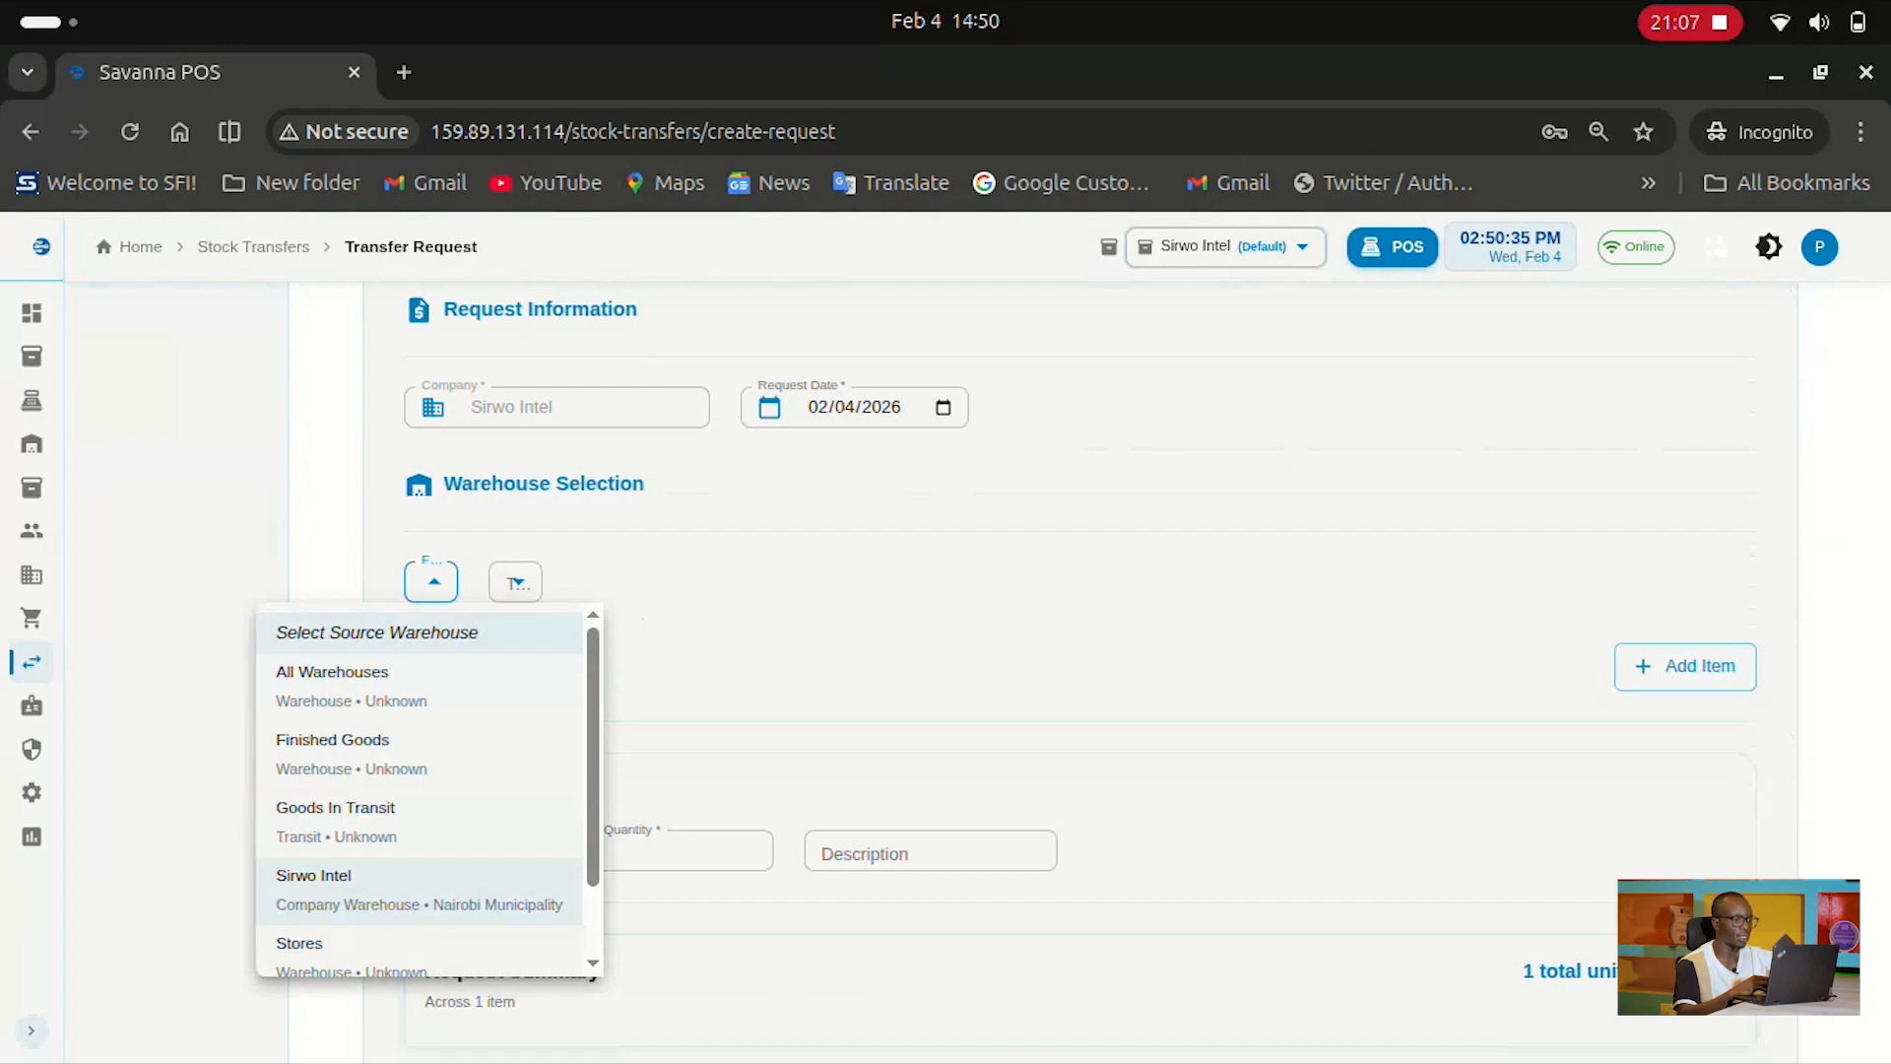
{"action": "left_click", "coordinate": [323, 875]}
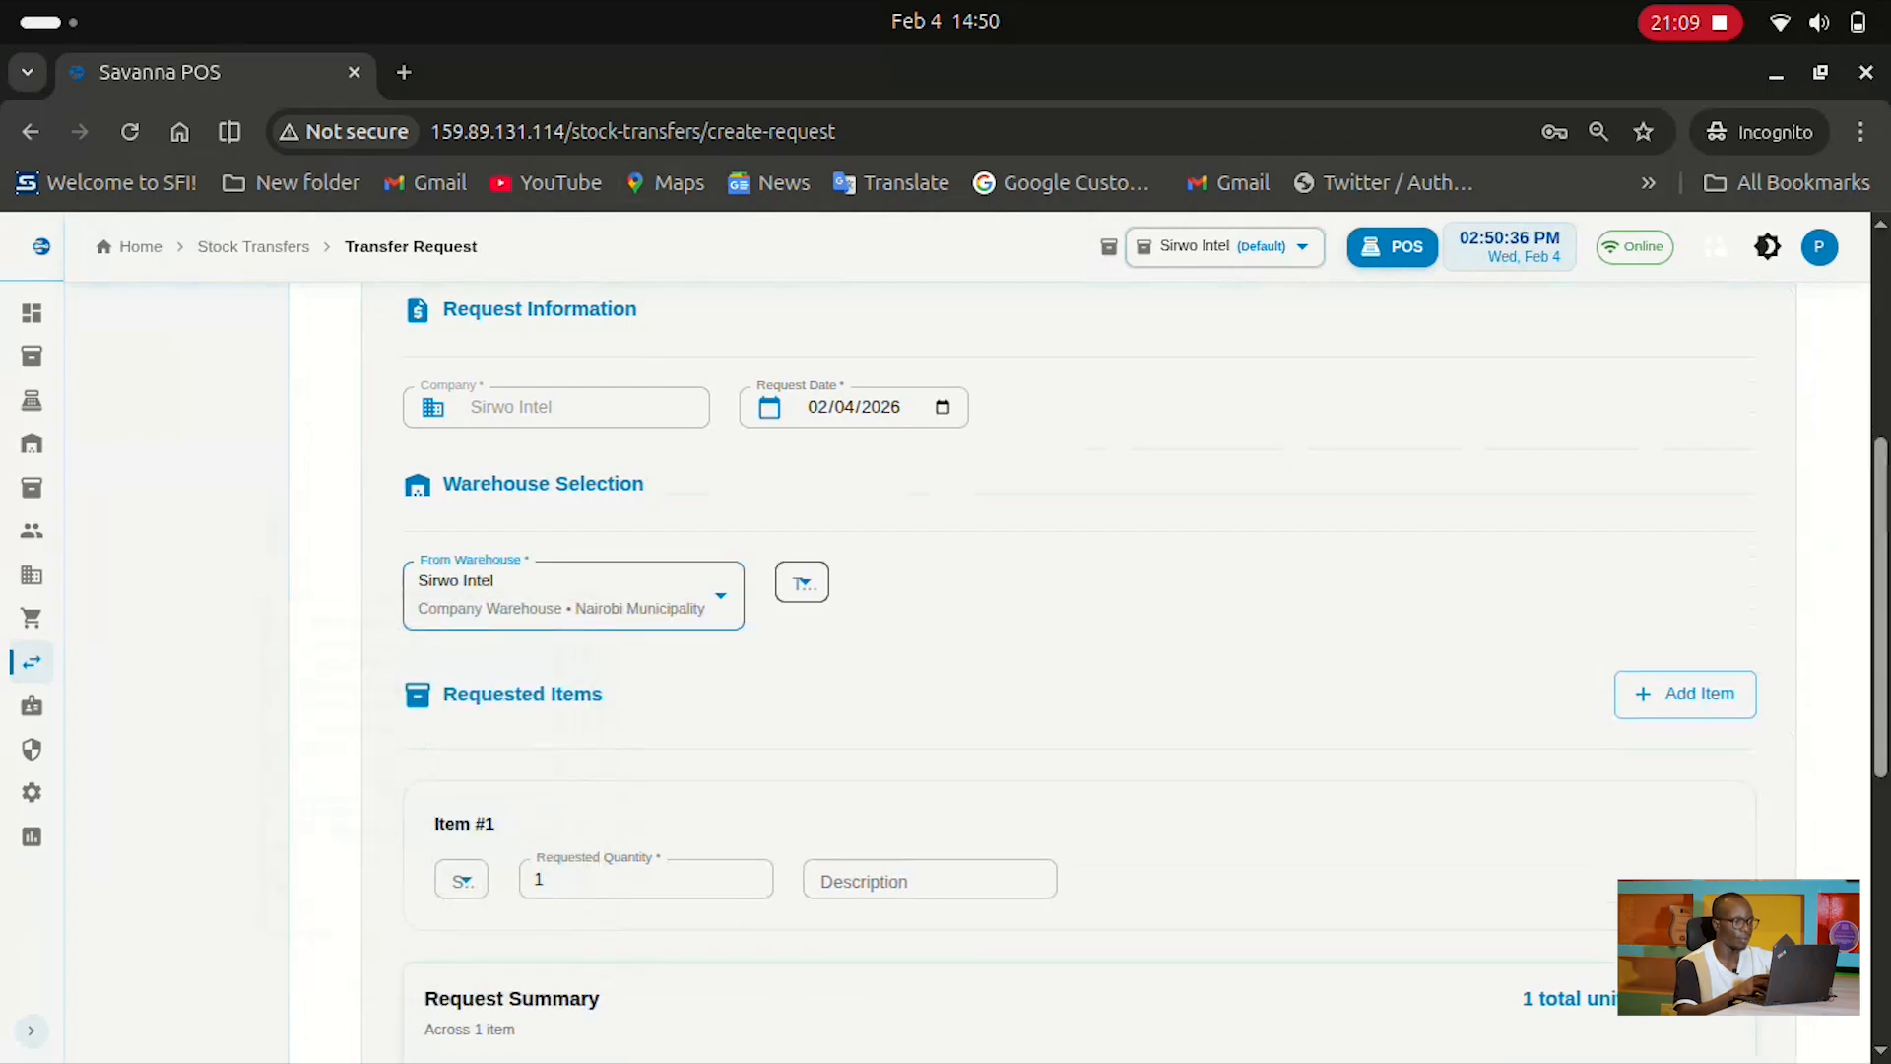
{"action": "left_click", "coordinate": [803, 582]}
{"action": "left_click", "coordinate": [748, 887]}
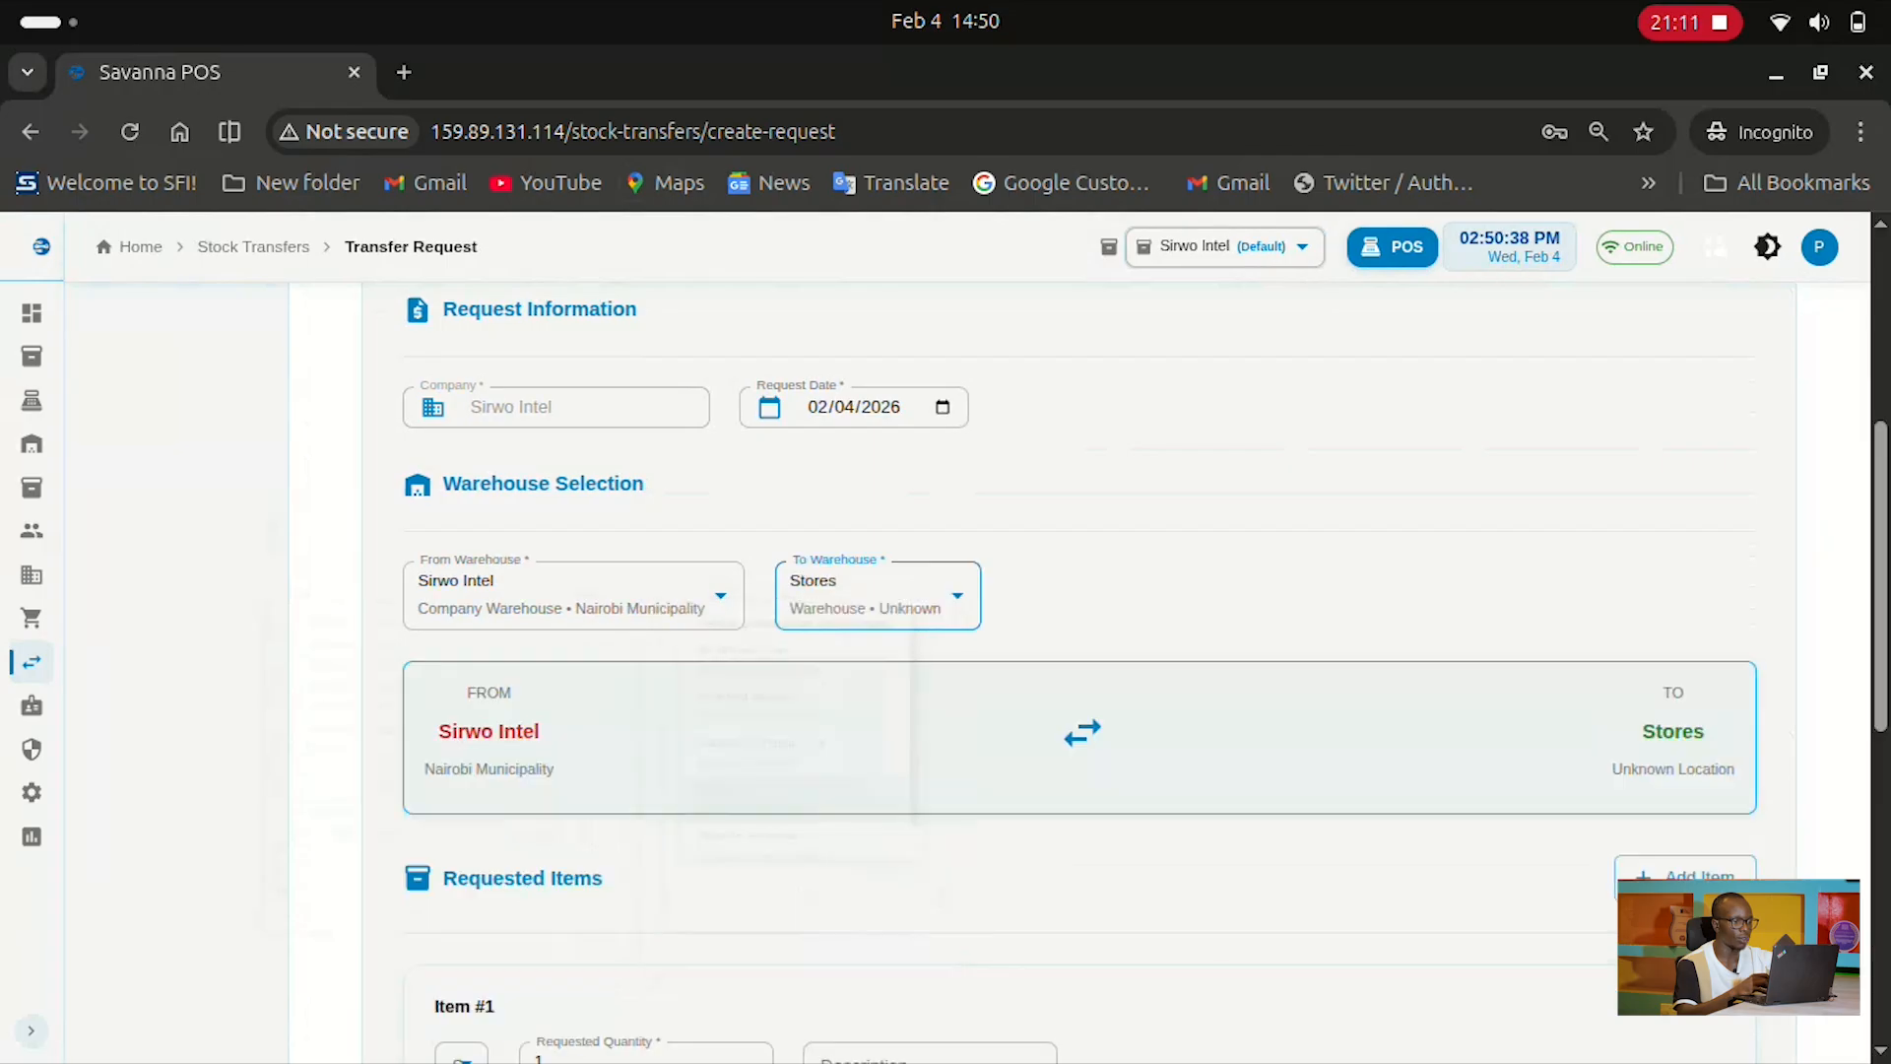
{"action": "scroll", "coordinate": [1084, 670], "scroll_direction": "down", "scroll_amount": 7}
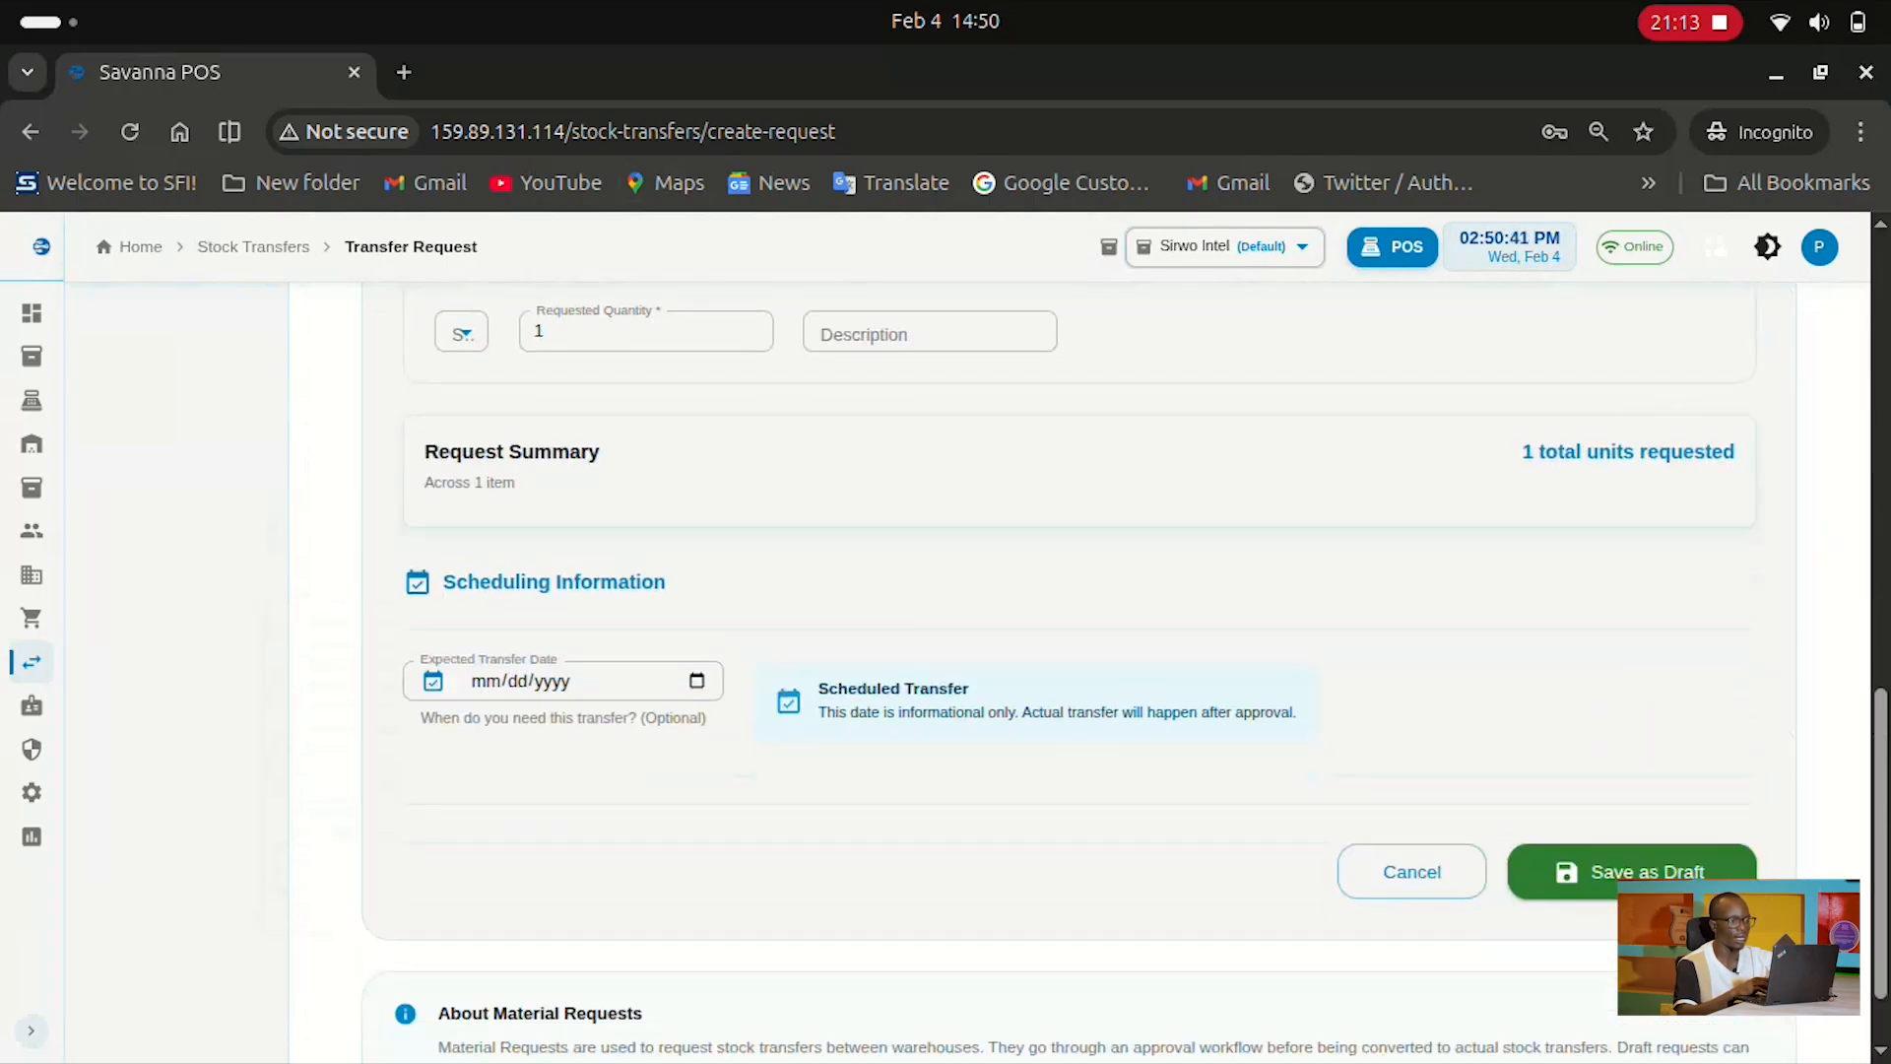
{"action": "scroll", "coordinate": [1083, 670], "scroll_direction": "up", "scroll_amount": 5}
Request Bath Soap with quantity 1 instead of 0.99, then view All Transfers
{"action": "left_click", "coordinate": [463, 709]}
{"action": "left_click", "coordinate": [389, 794]}
{"action": "scroll", "coordinate": [1080, 670], "scroll_direction": "down", "scroll_amount": 2}
{"action": "left_click", "coordinate": [837, 548]}
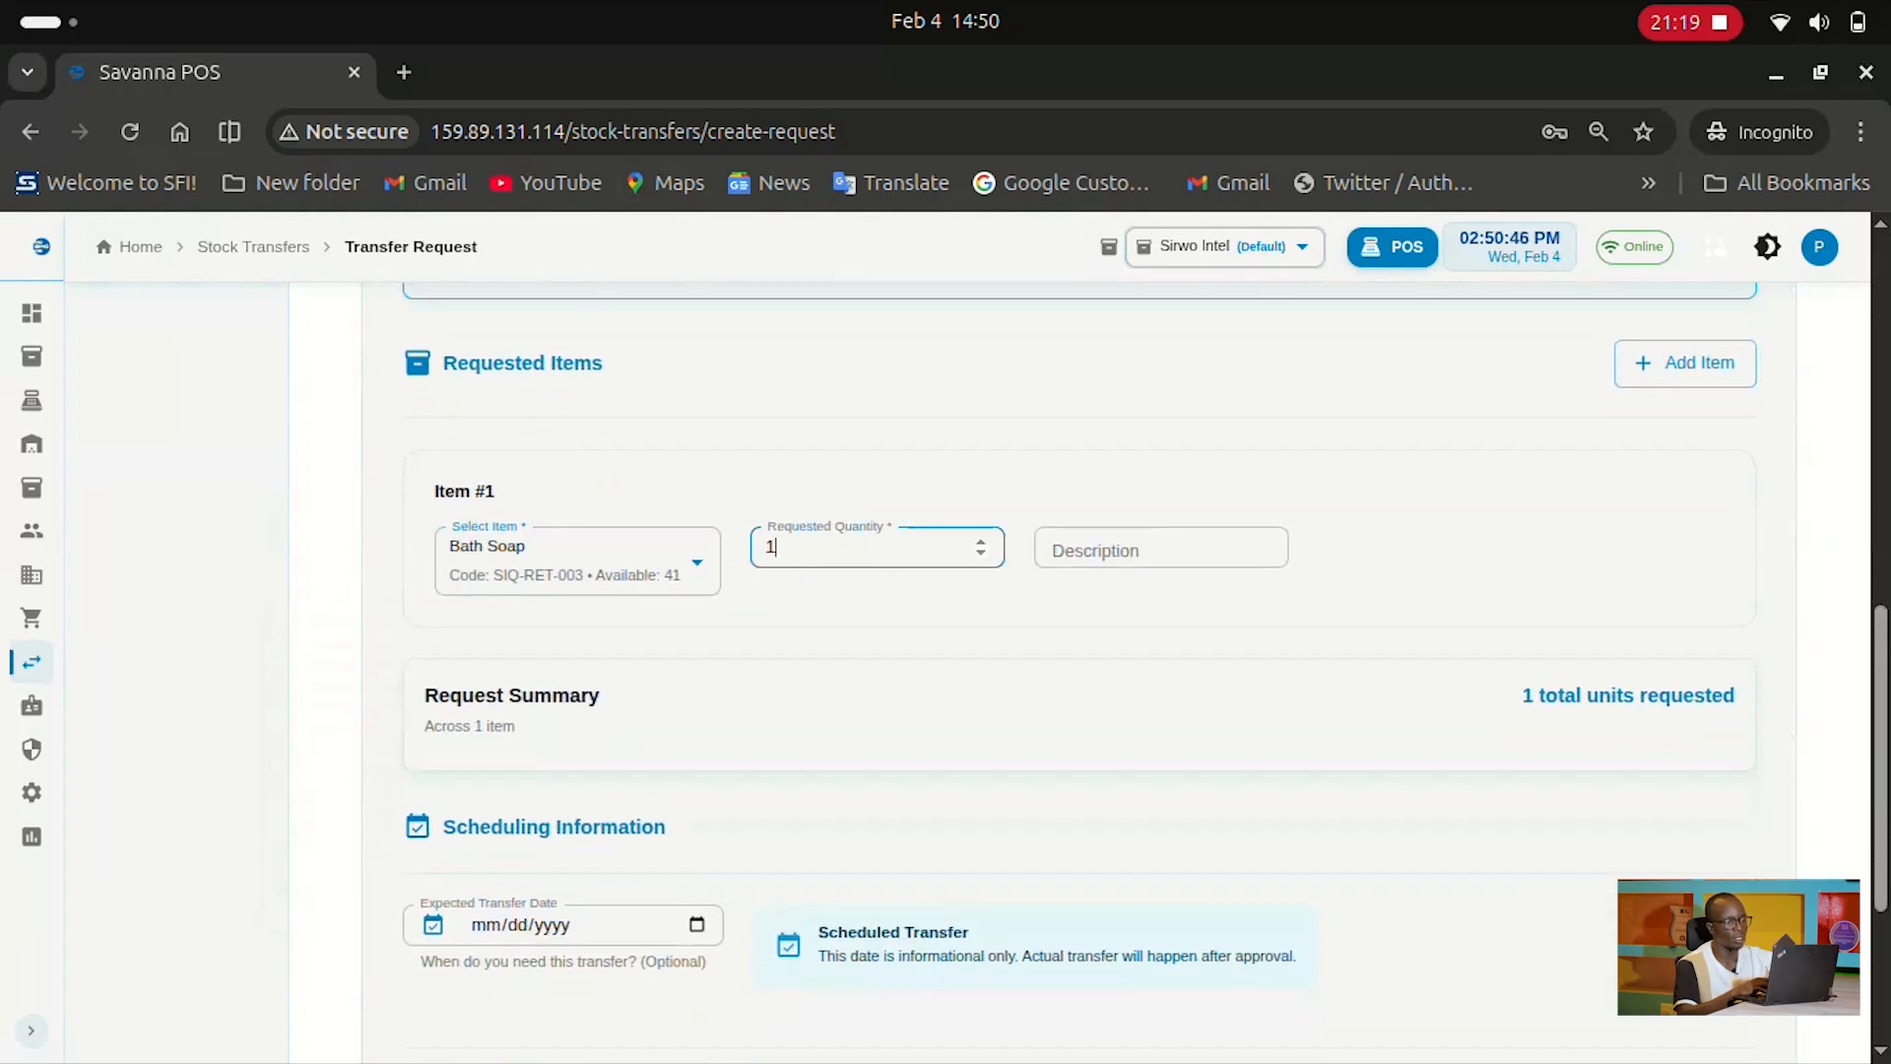
{"action": "key", "text": "BackSpace"}
{"action": "type", "text": "0.99"}
{"action": "scroll", "coordinate": [1084, 670], "scroll_direction": "down", "scroll_amount": 2}
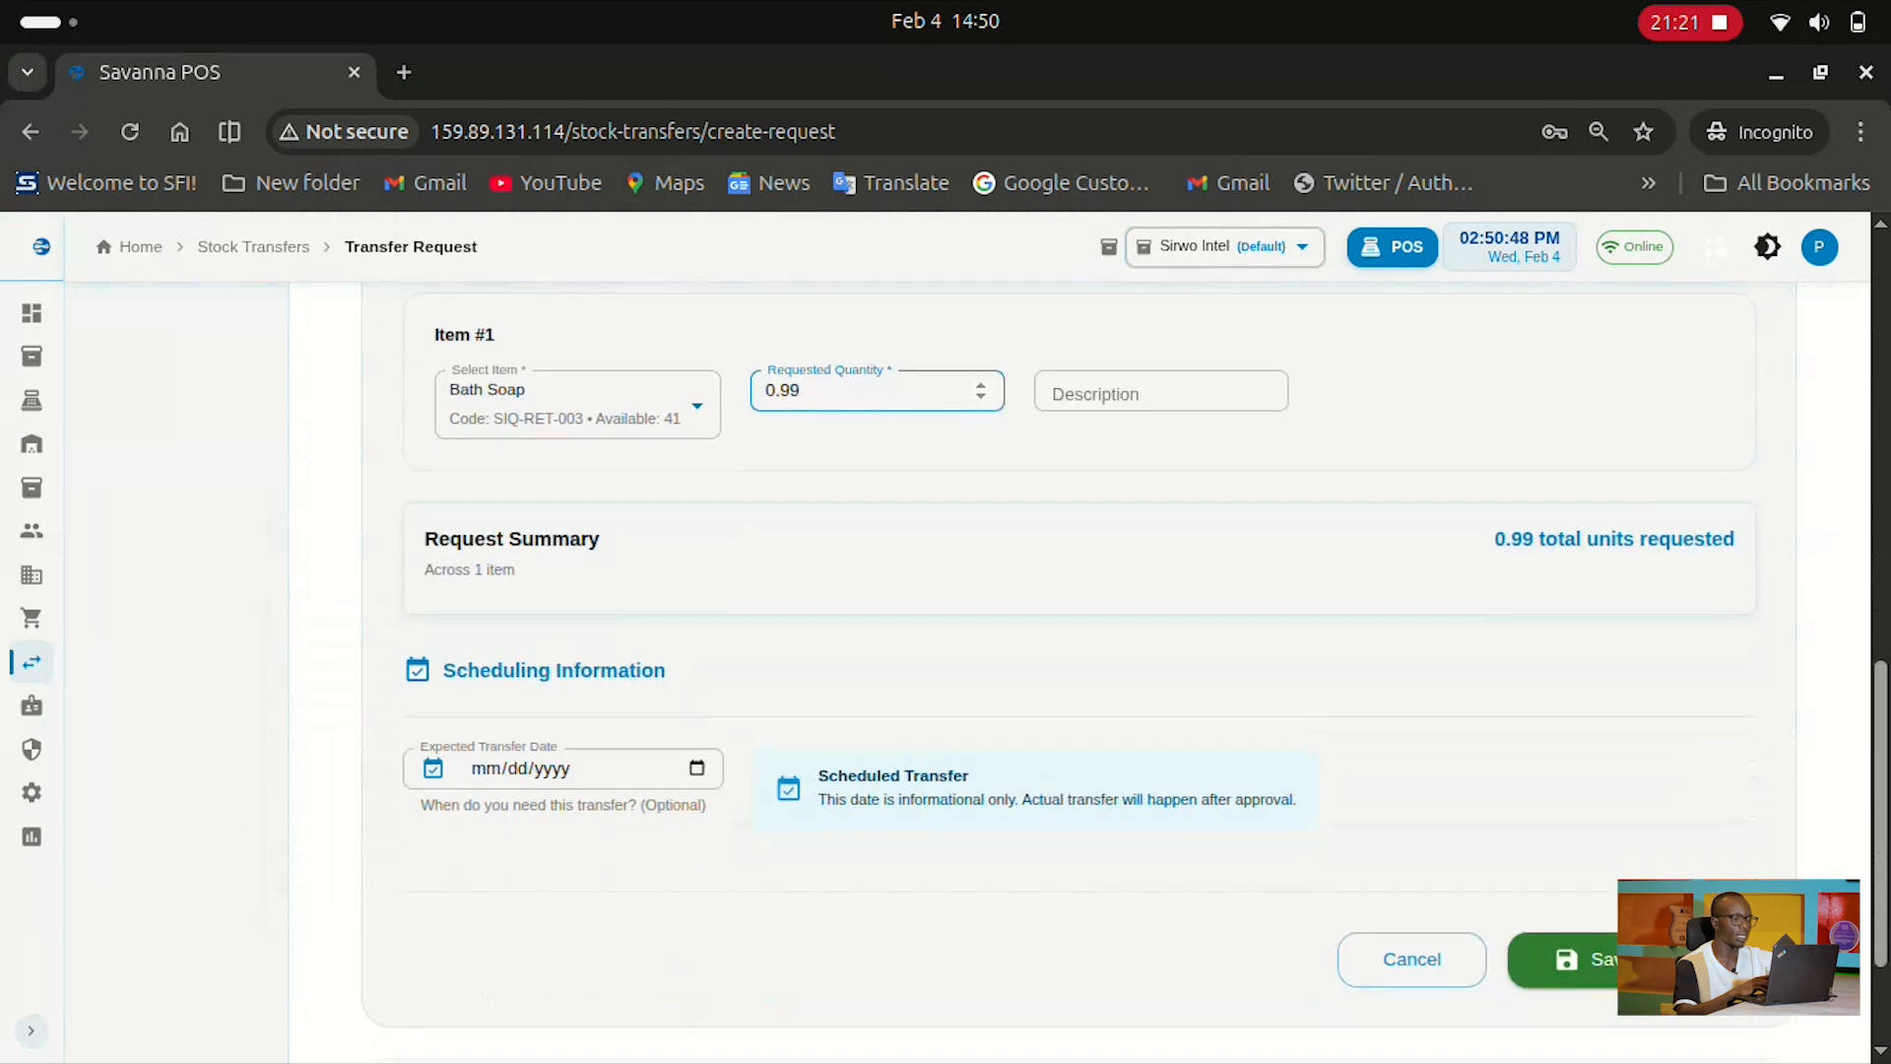
{"action": "scroll", "coordinate": [1084, 670], "scroll_direction": "down", "scroll_amount": 2}
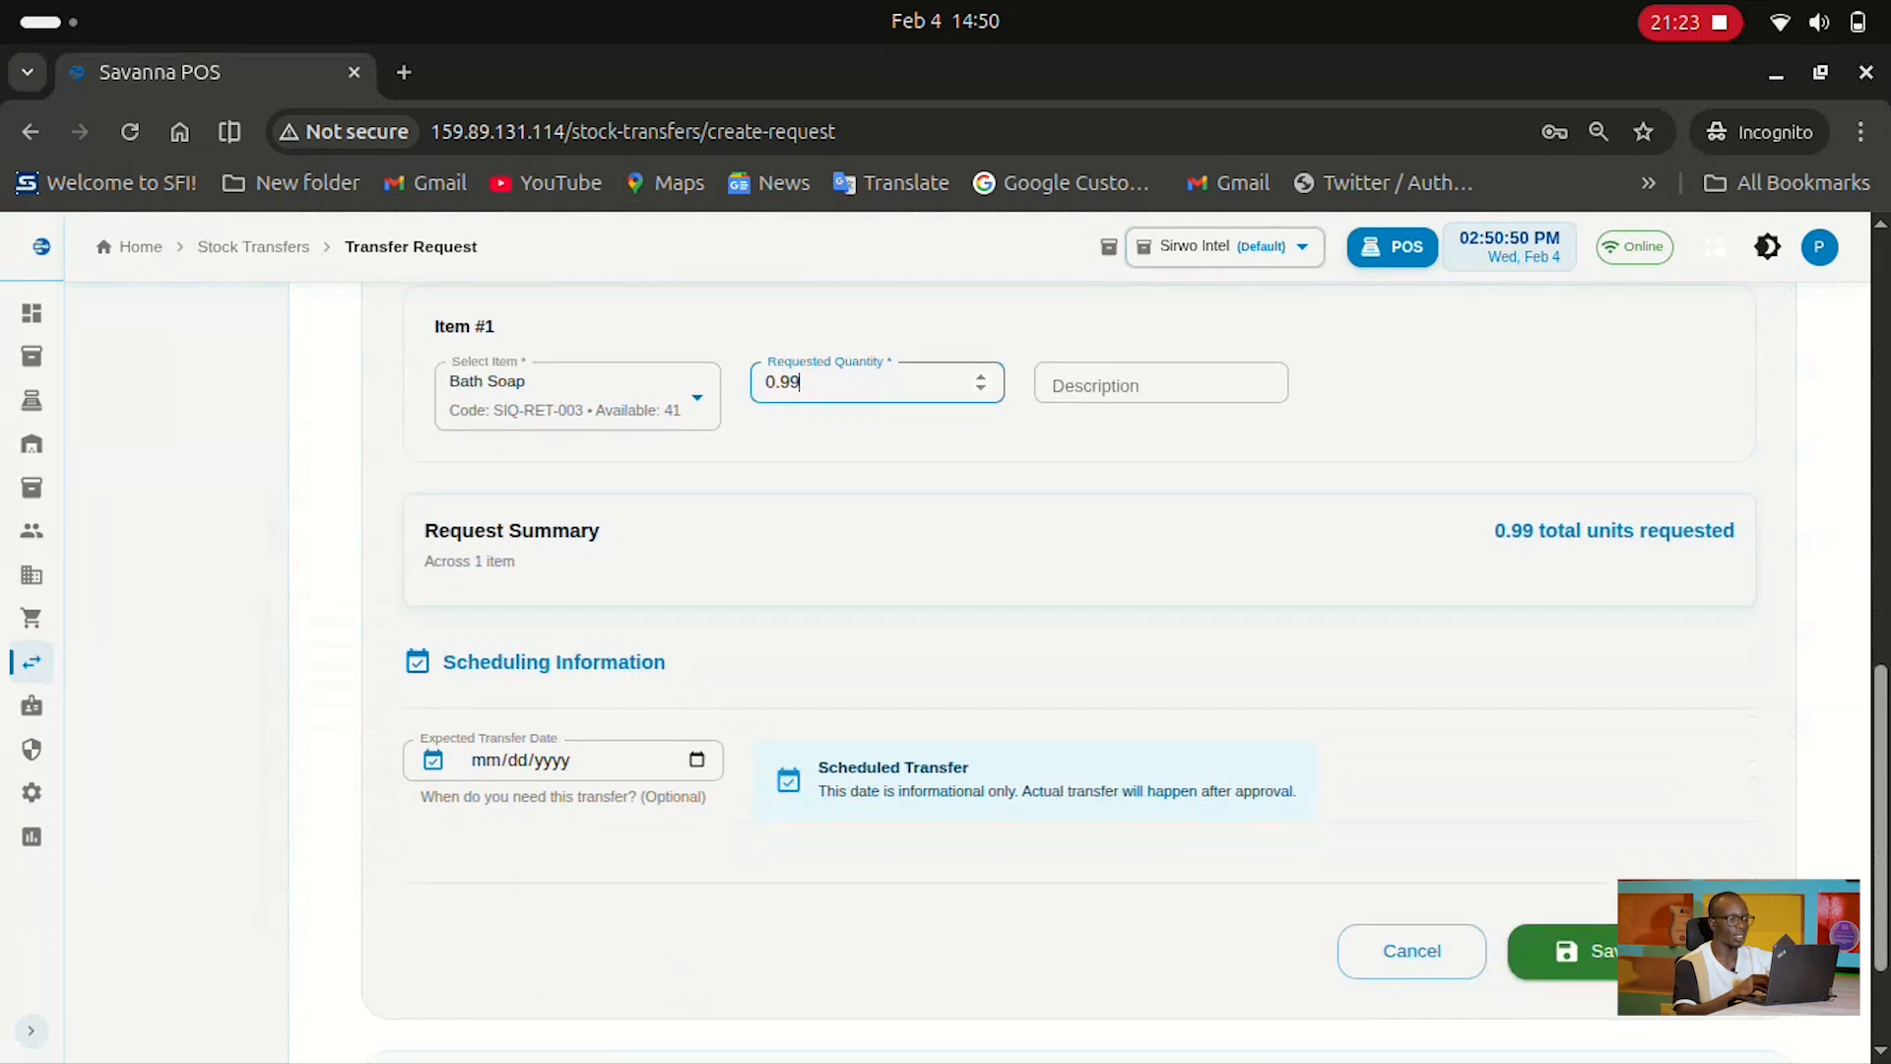
{"action": "scroll", "coordinate": [1083, 670], "scroll_direction": "up", "scroll_amount": 1}
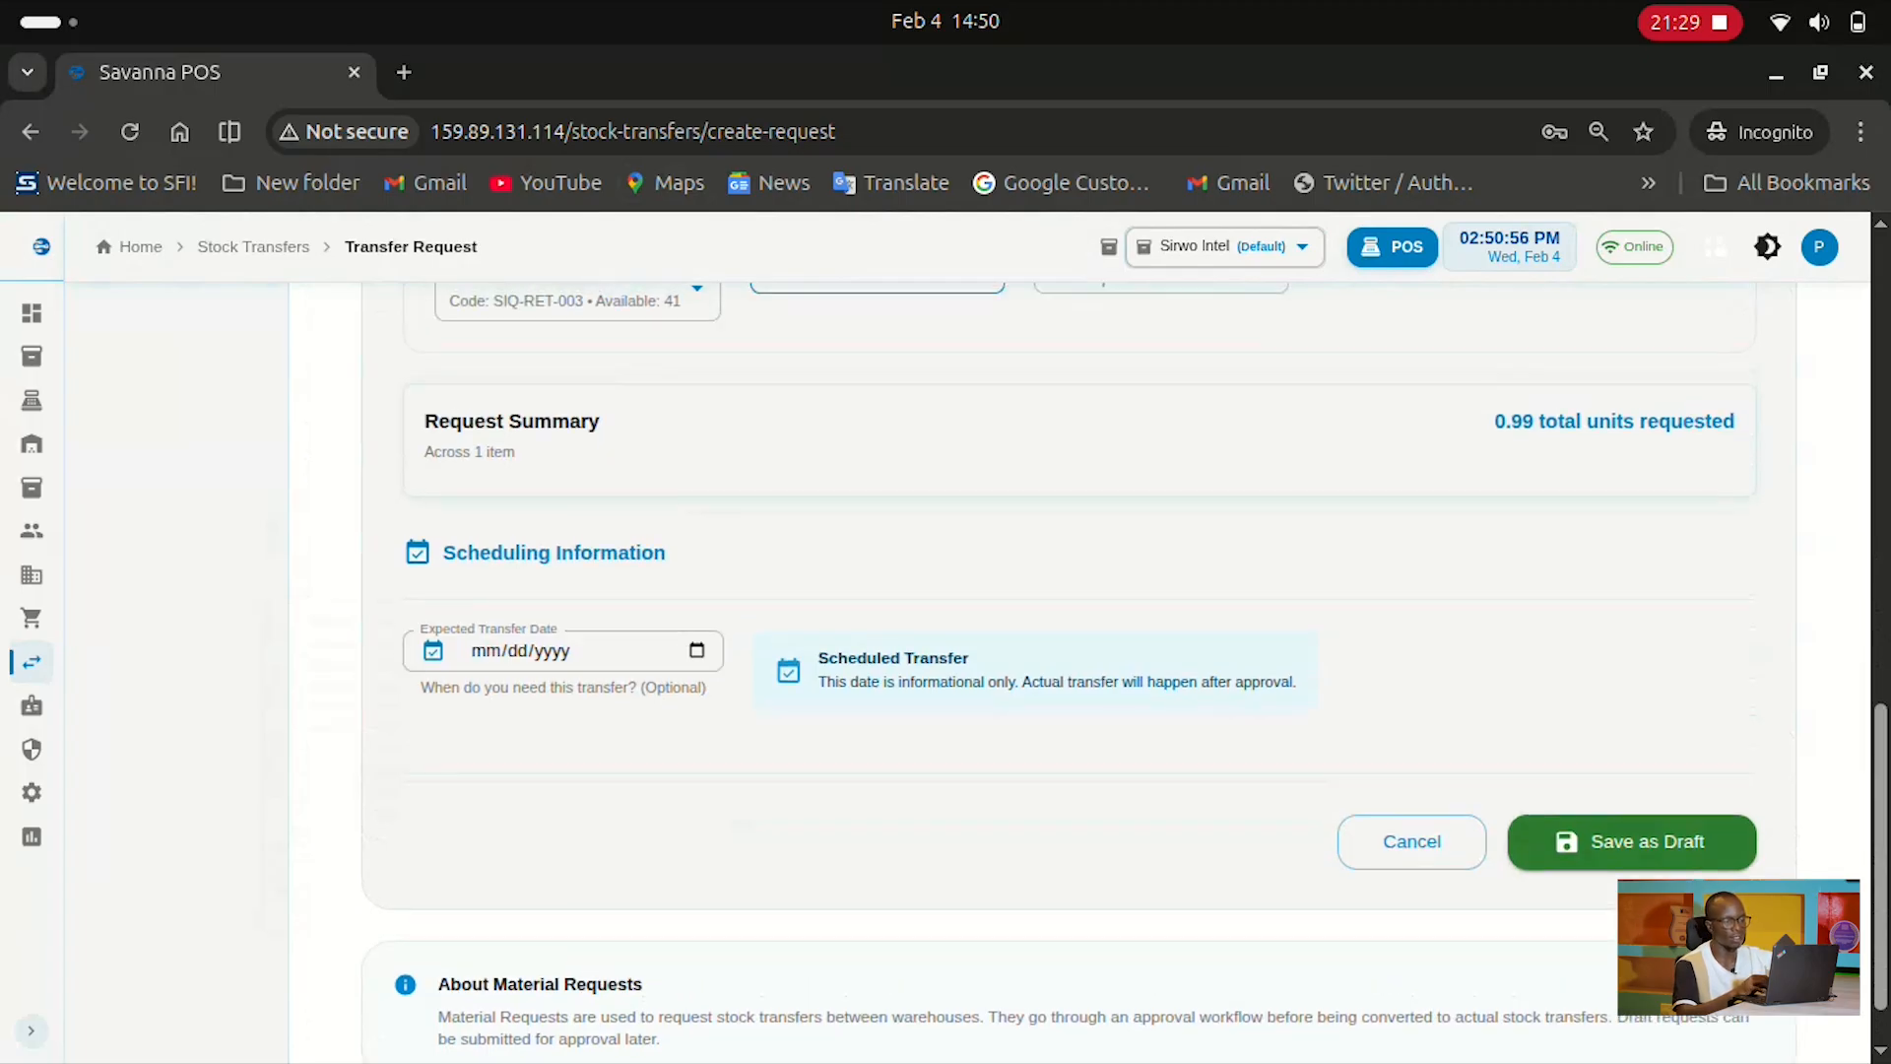
{"action": "scroll", "coordinate": [1084, 670], "scroll_direction": "up", "scroll_amount": 5}
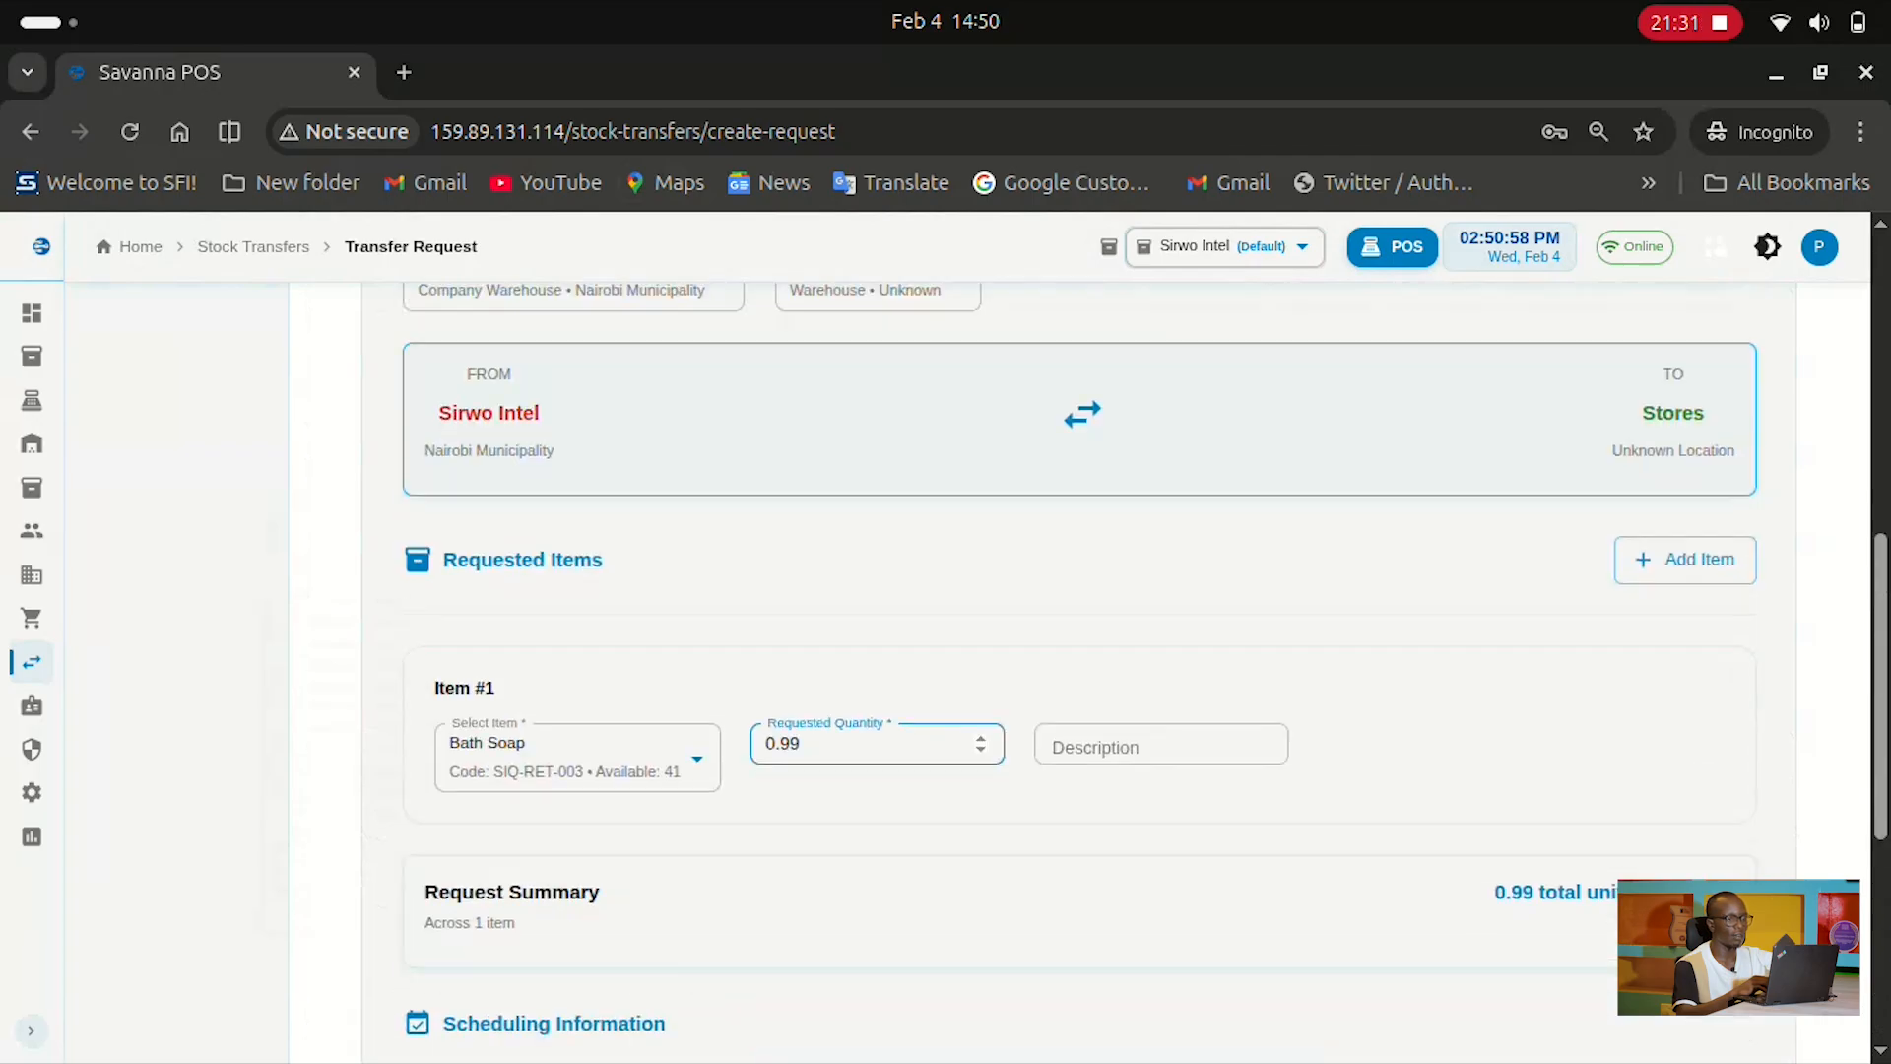
{"action": "key", "text": "BackSpace"}
{"action": "key", "text": "BackSpace"}
{"action": "key", "text": "BackSpace"}
{"action": "key", "text": "BackSpace"}
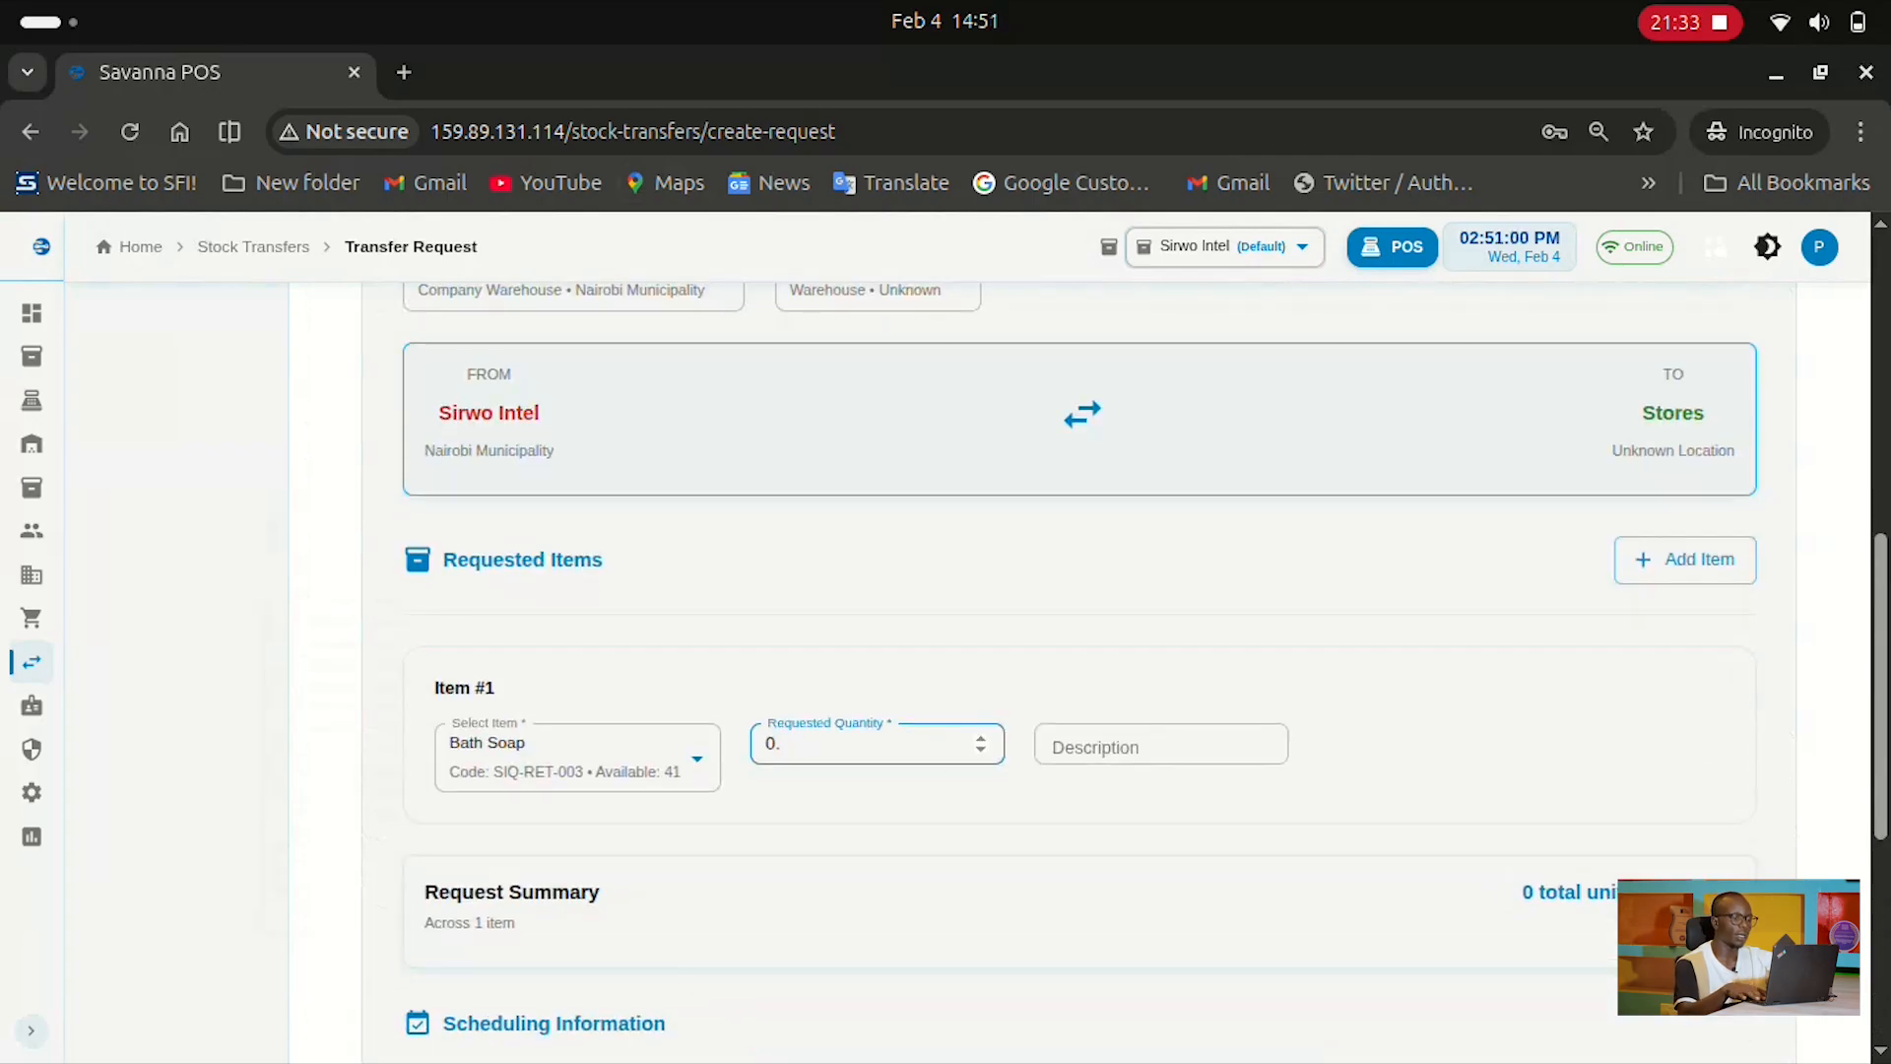
{"action": "type", "text": "1"}
{"action": "scroll", "coordinate": [1084, 670], "scroll_direction": "down", "scroll_amount": 6}
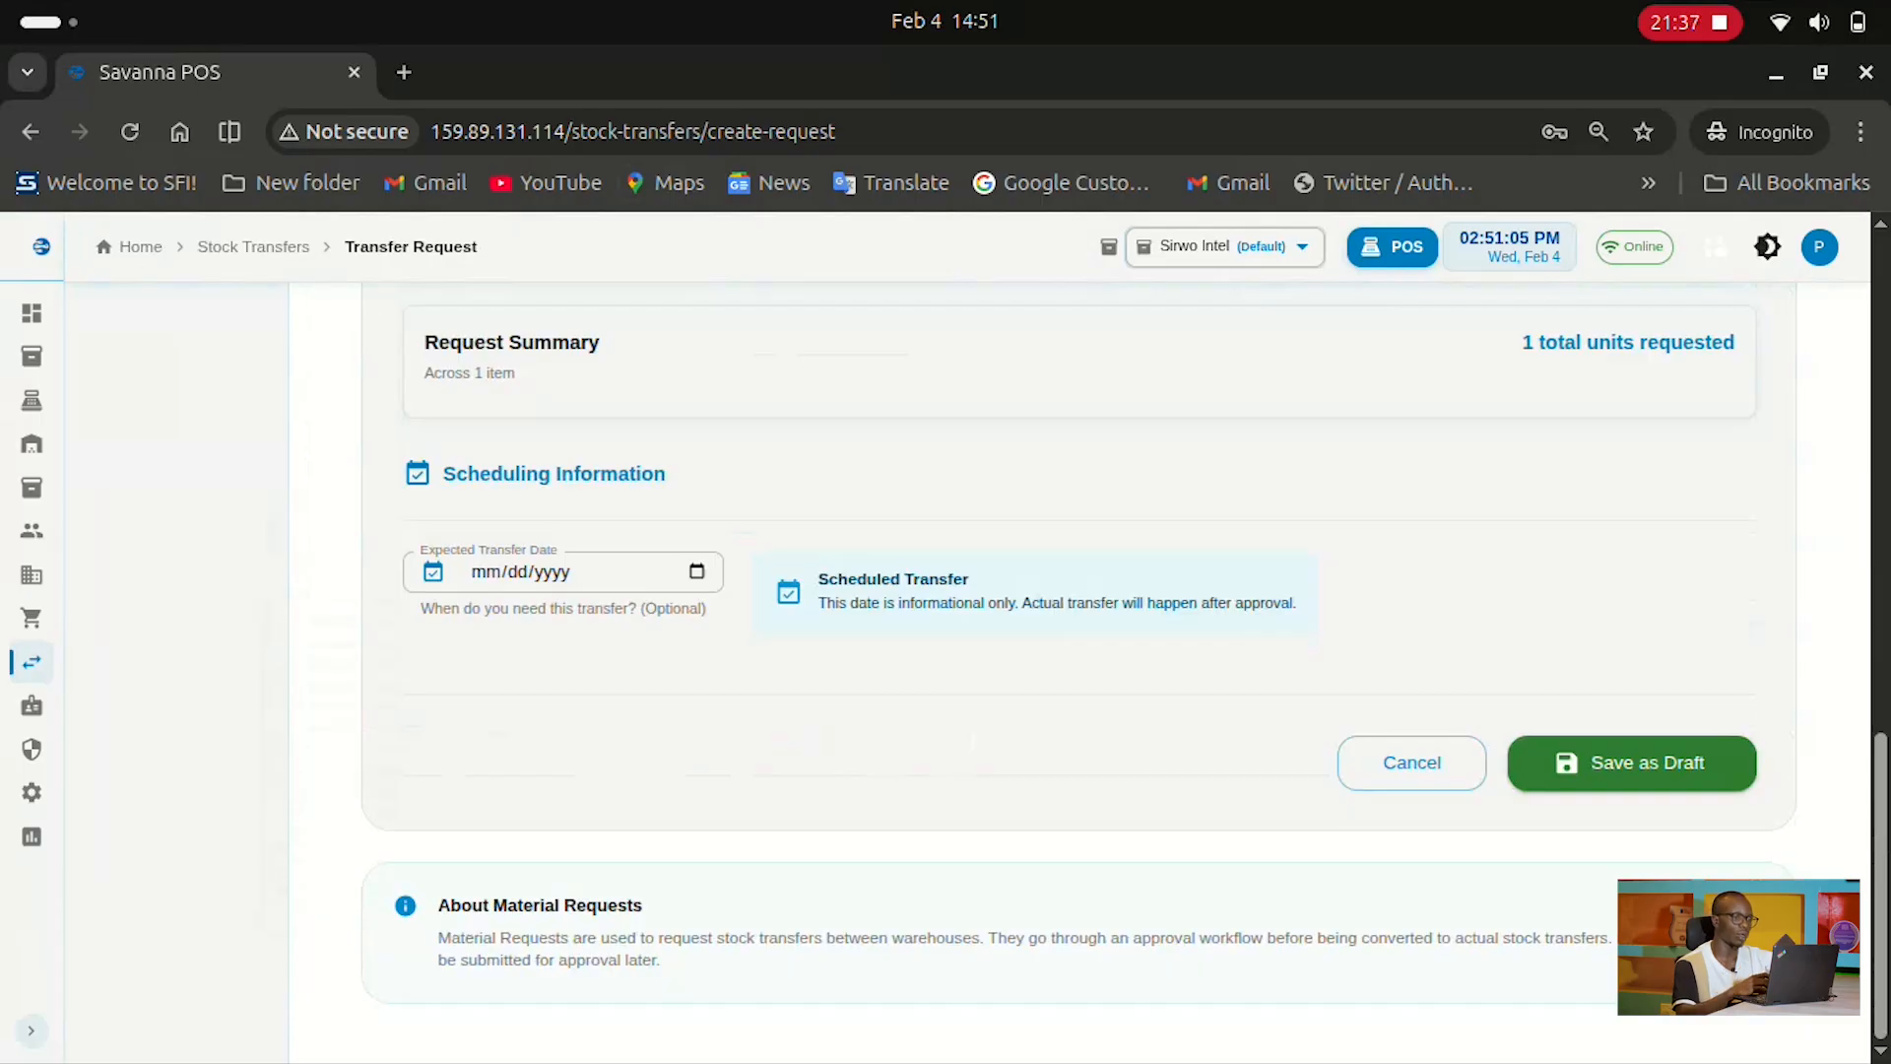
{"action": "scroll", "coordinate": [1083, 669], "scroll_direction": "up", "scroll_amount": 9}
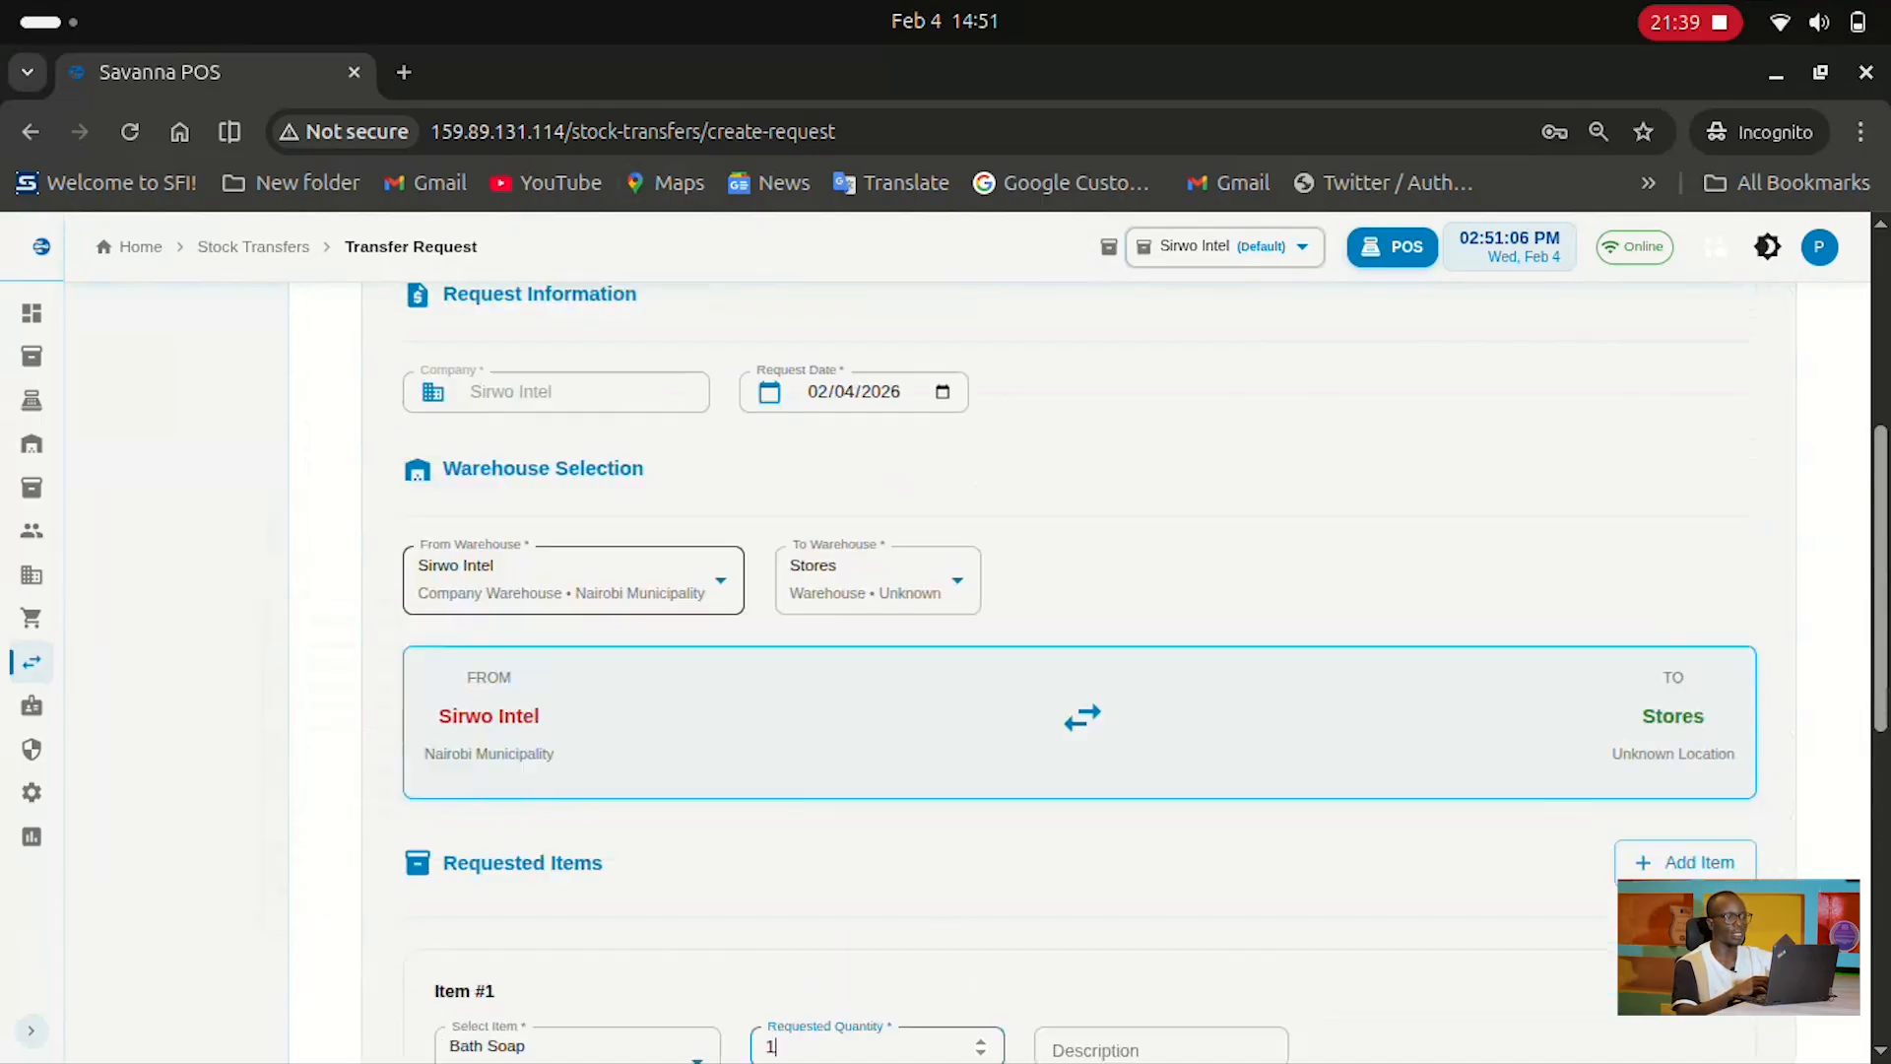
{"action": "scroll", "coordinate": [1084, 670], "scroll_direction": "up", "scroll_amount": 6}
{"action": "mouse_move", "coordinate": [31, 662]}
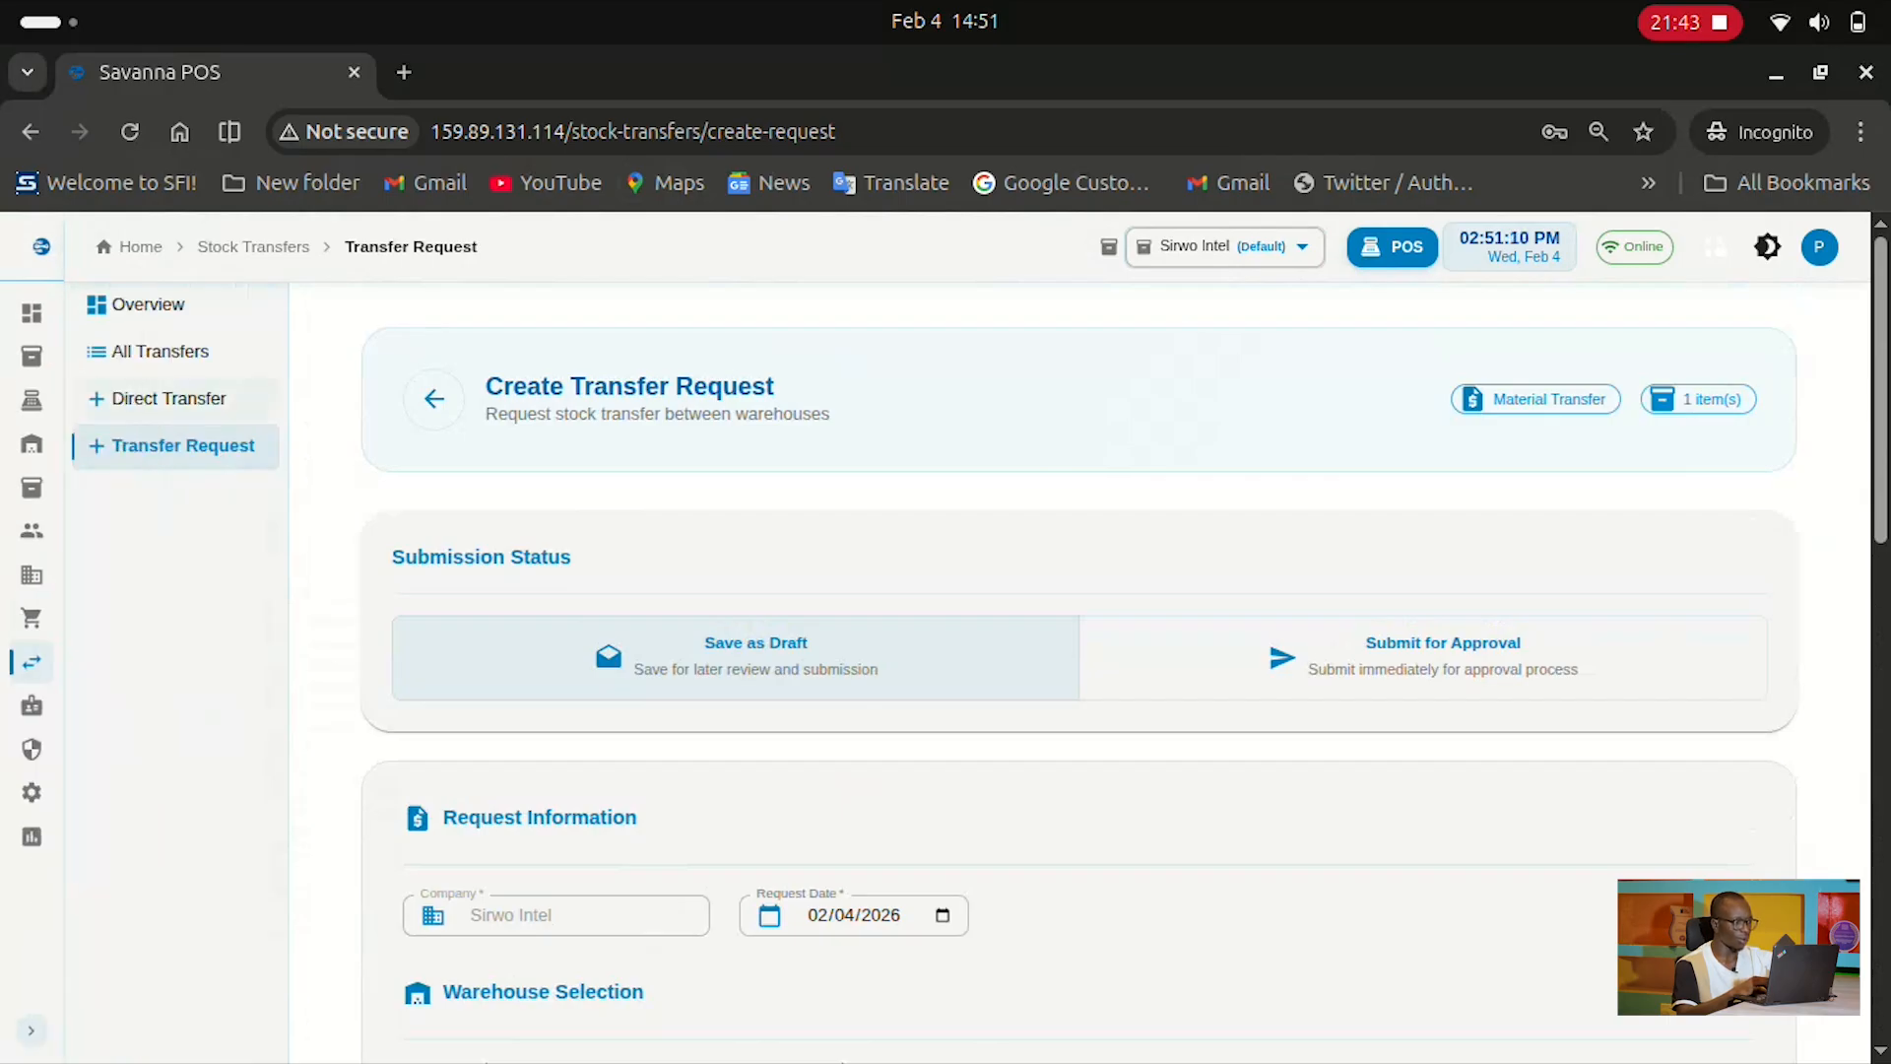
{"action": "left_click", "coordinate": [148, 350]}
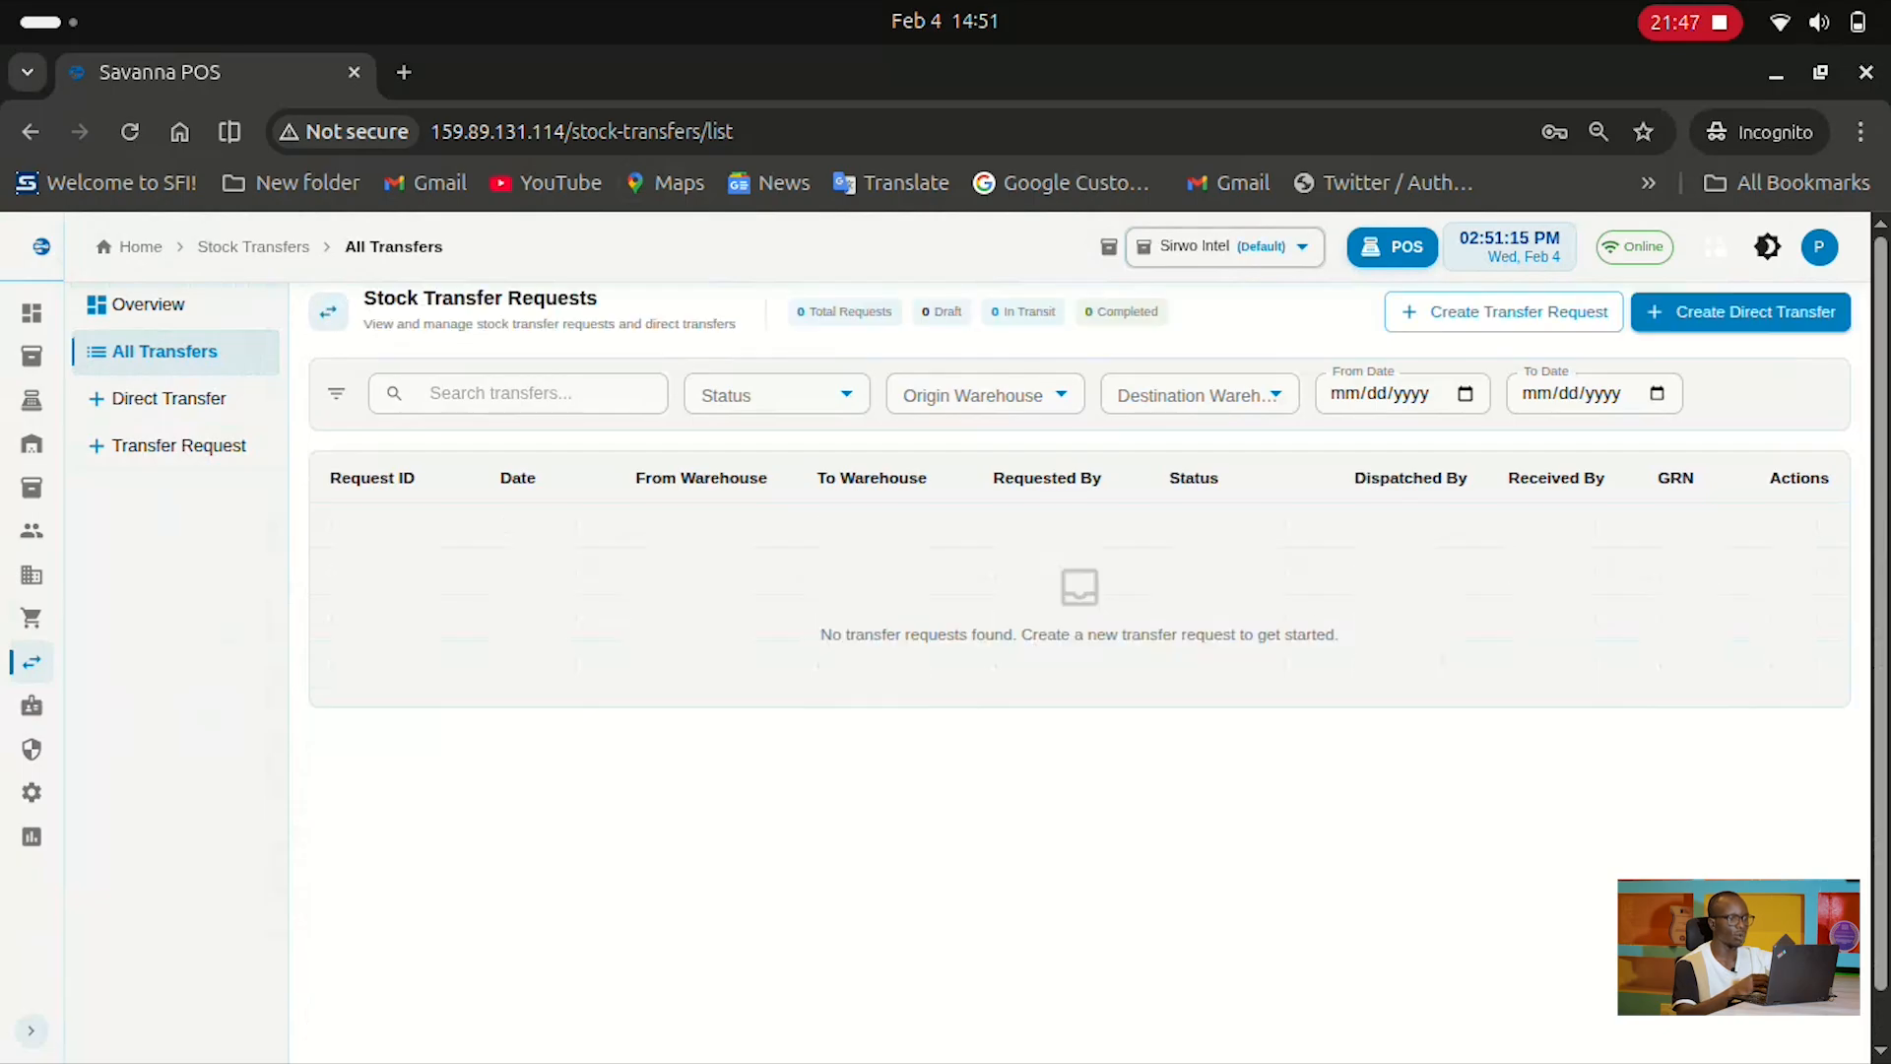
Show Staff Management with the one active member holding System Manager and Item Manager roles
{"action": "mouse_move", "coordinate": [31, 444]}
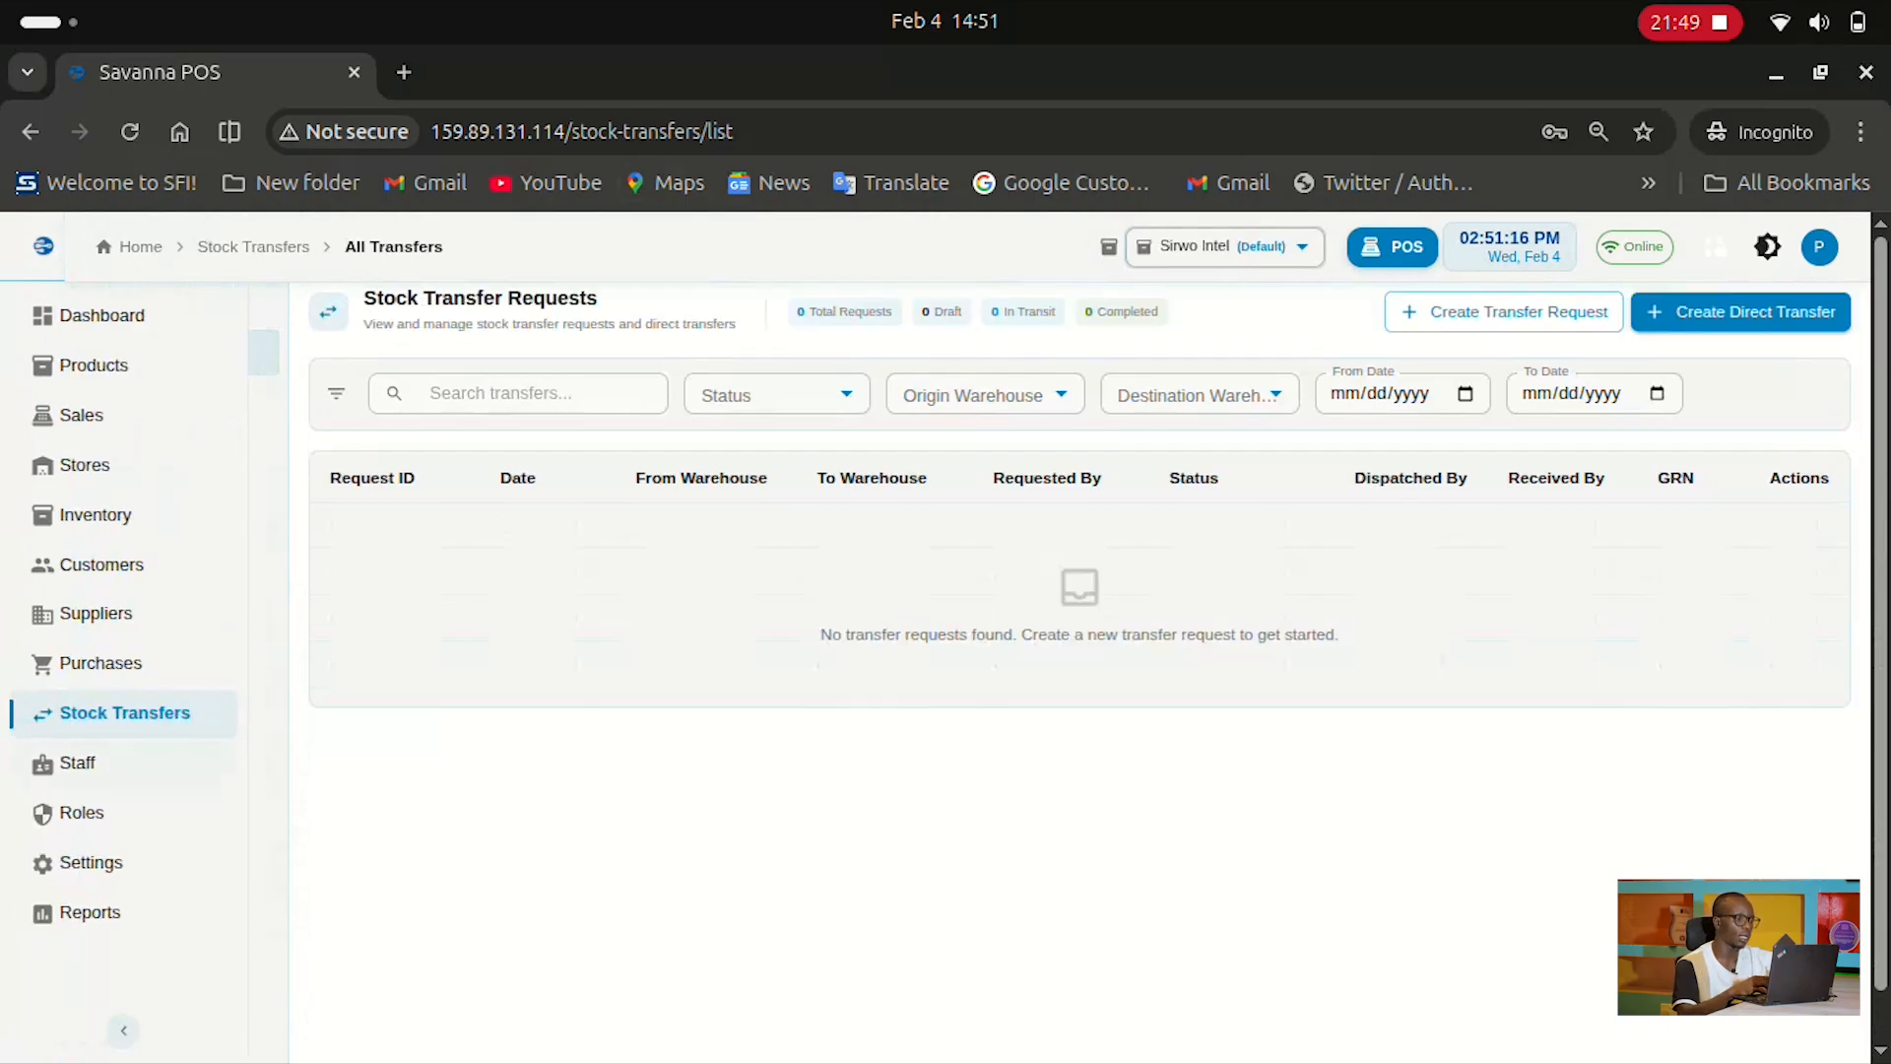
{"action": "left_click", "coordinate": [158, 764]}
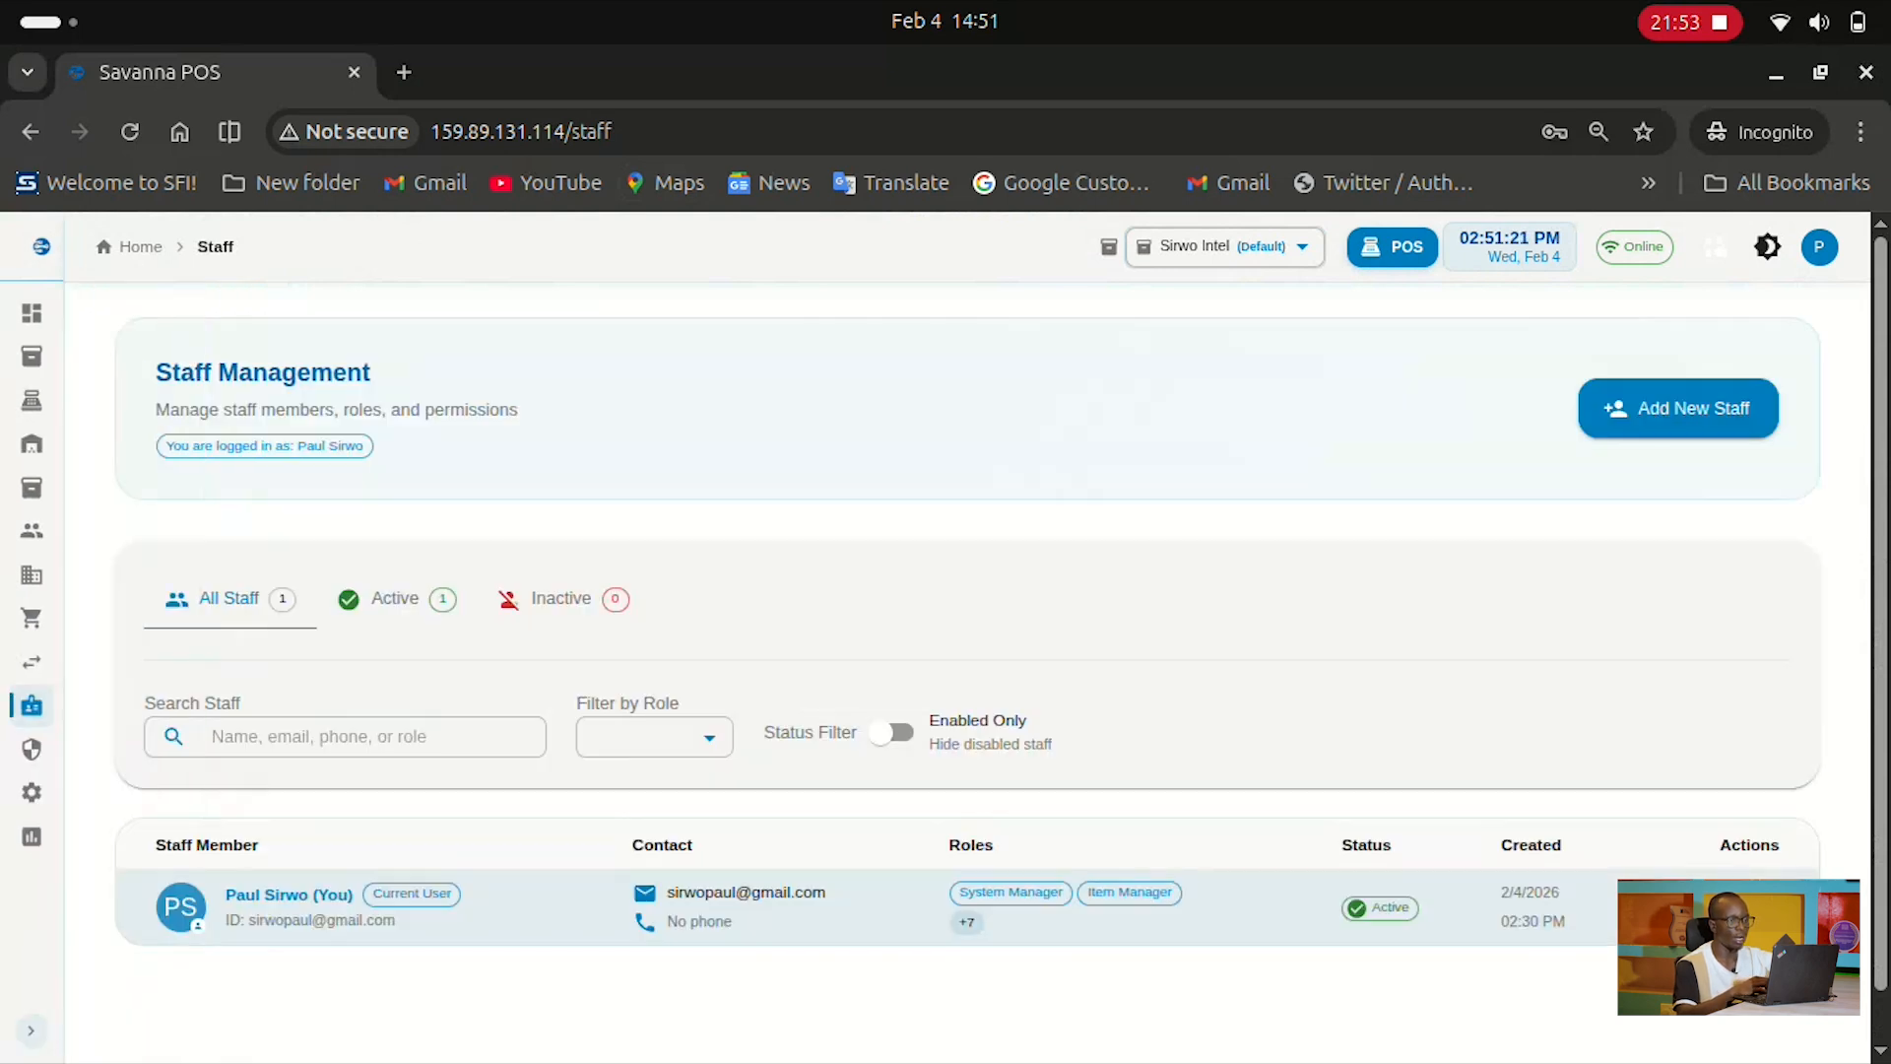
{"action": "scroll", "coordinate": [985, 630], "scroll_direction": "down", "scroll_amount": 1}
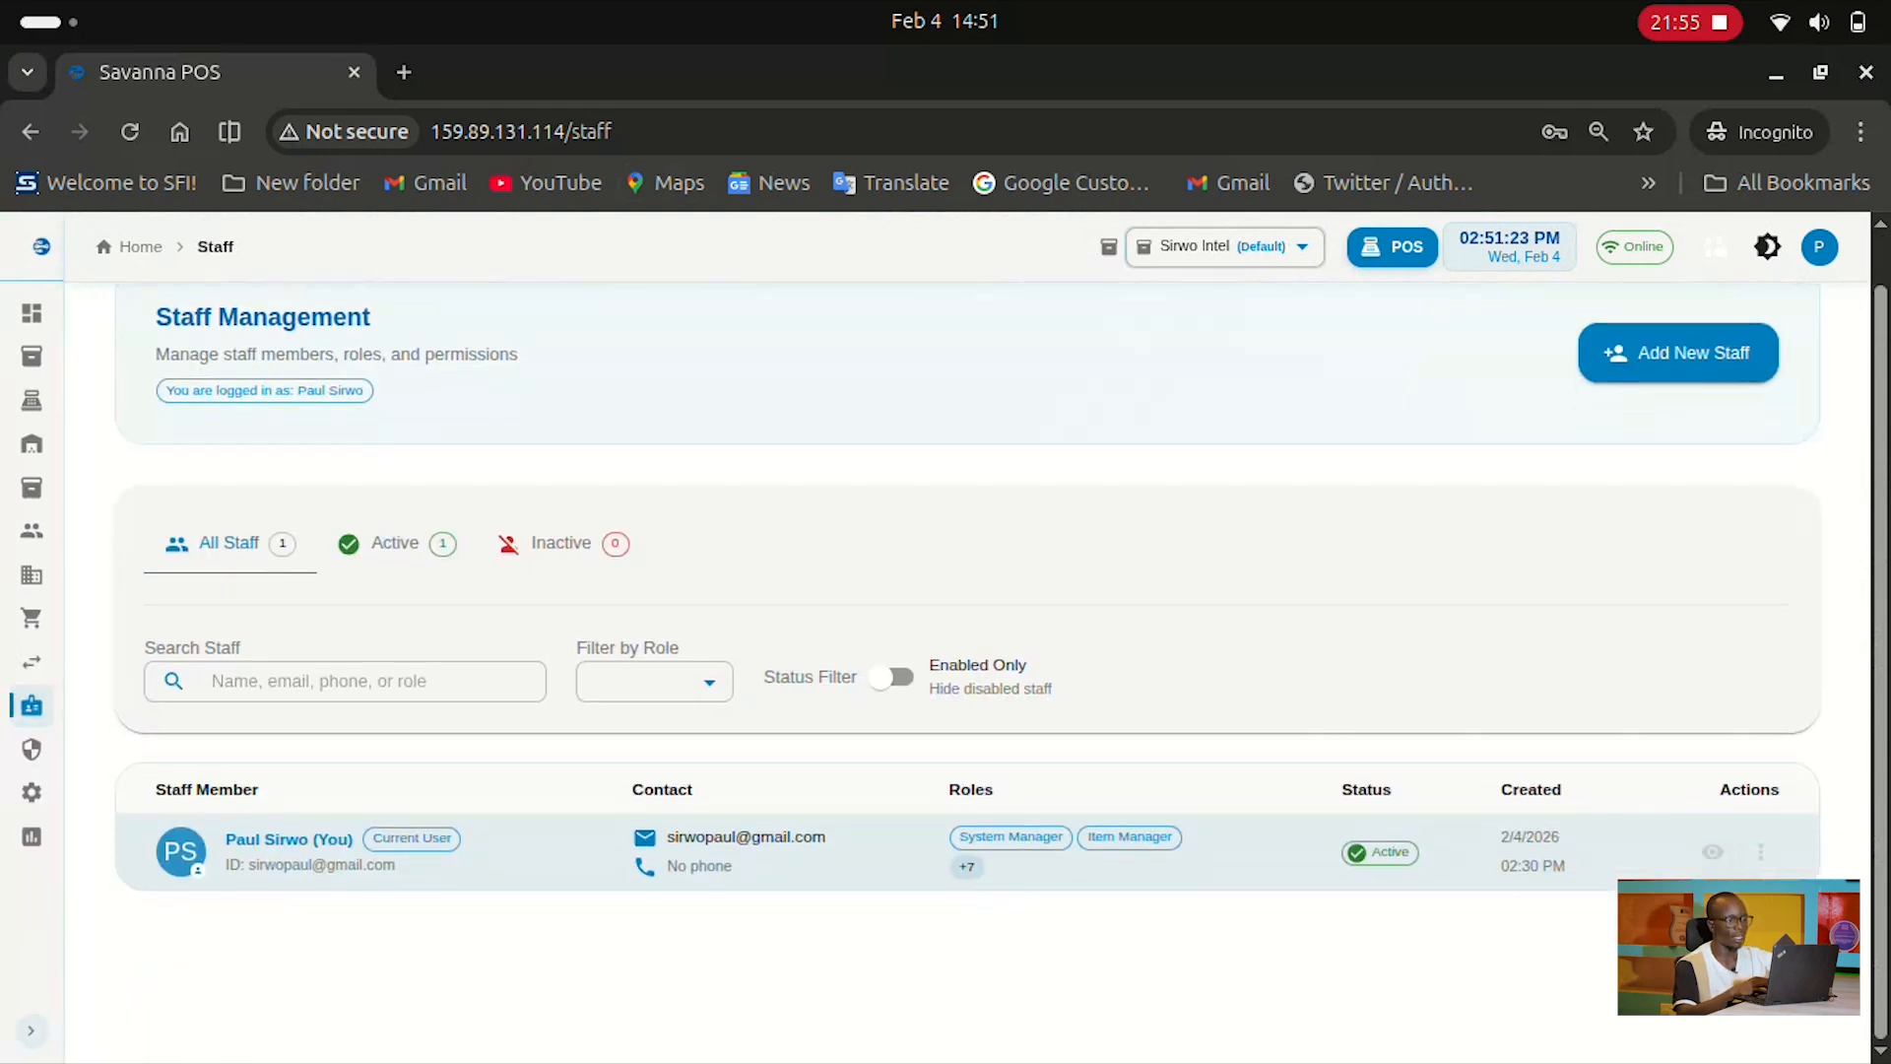
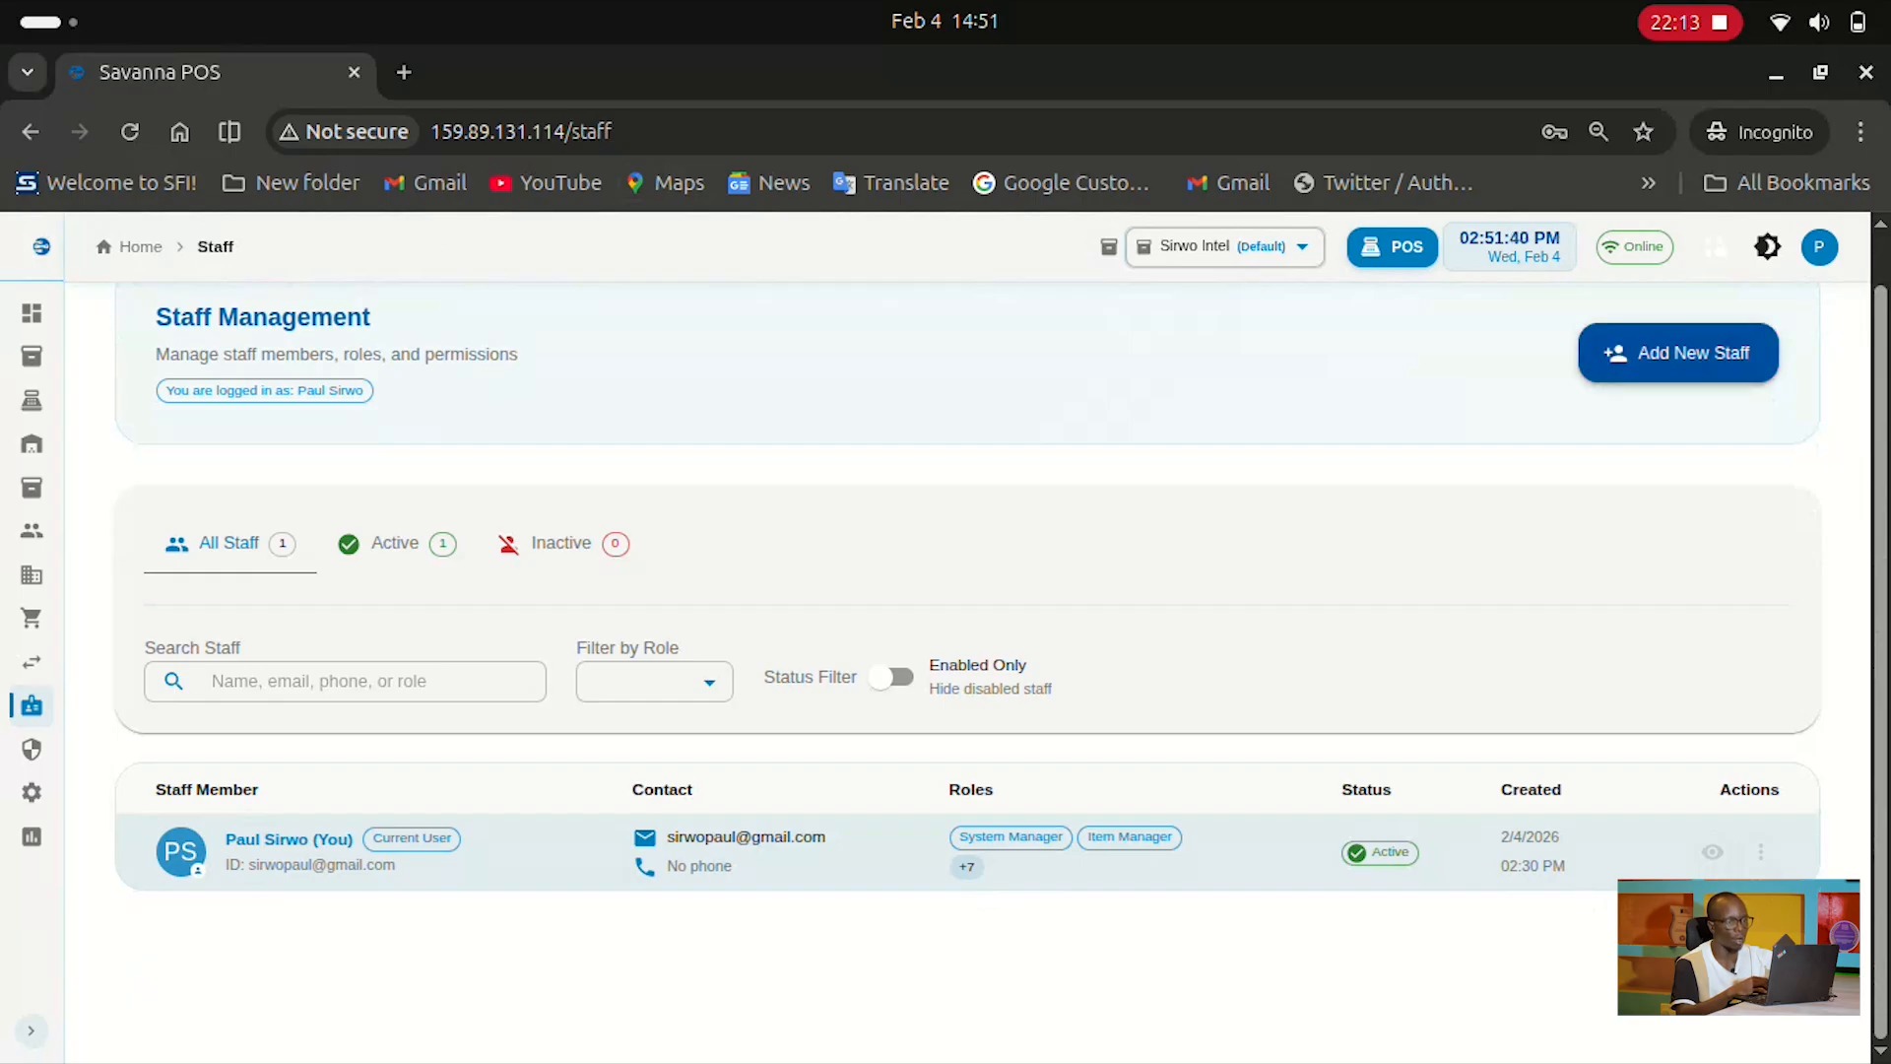
Start a new staff member with name and email, adding then removing the Backend Engineer role
{"action": "left_click", "coordinate": [1679, 352]}
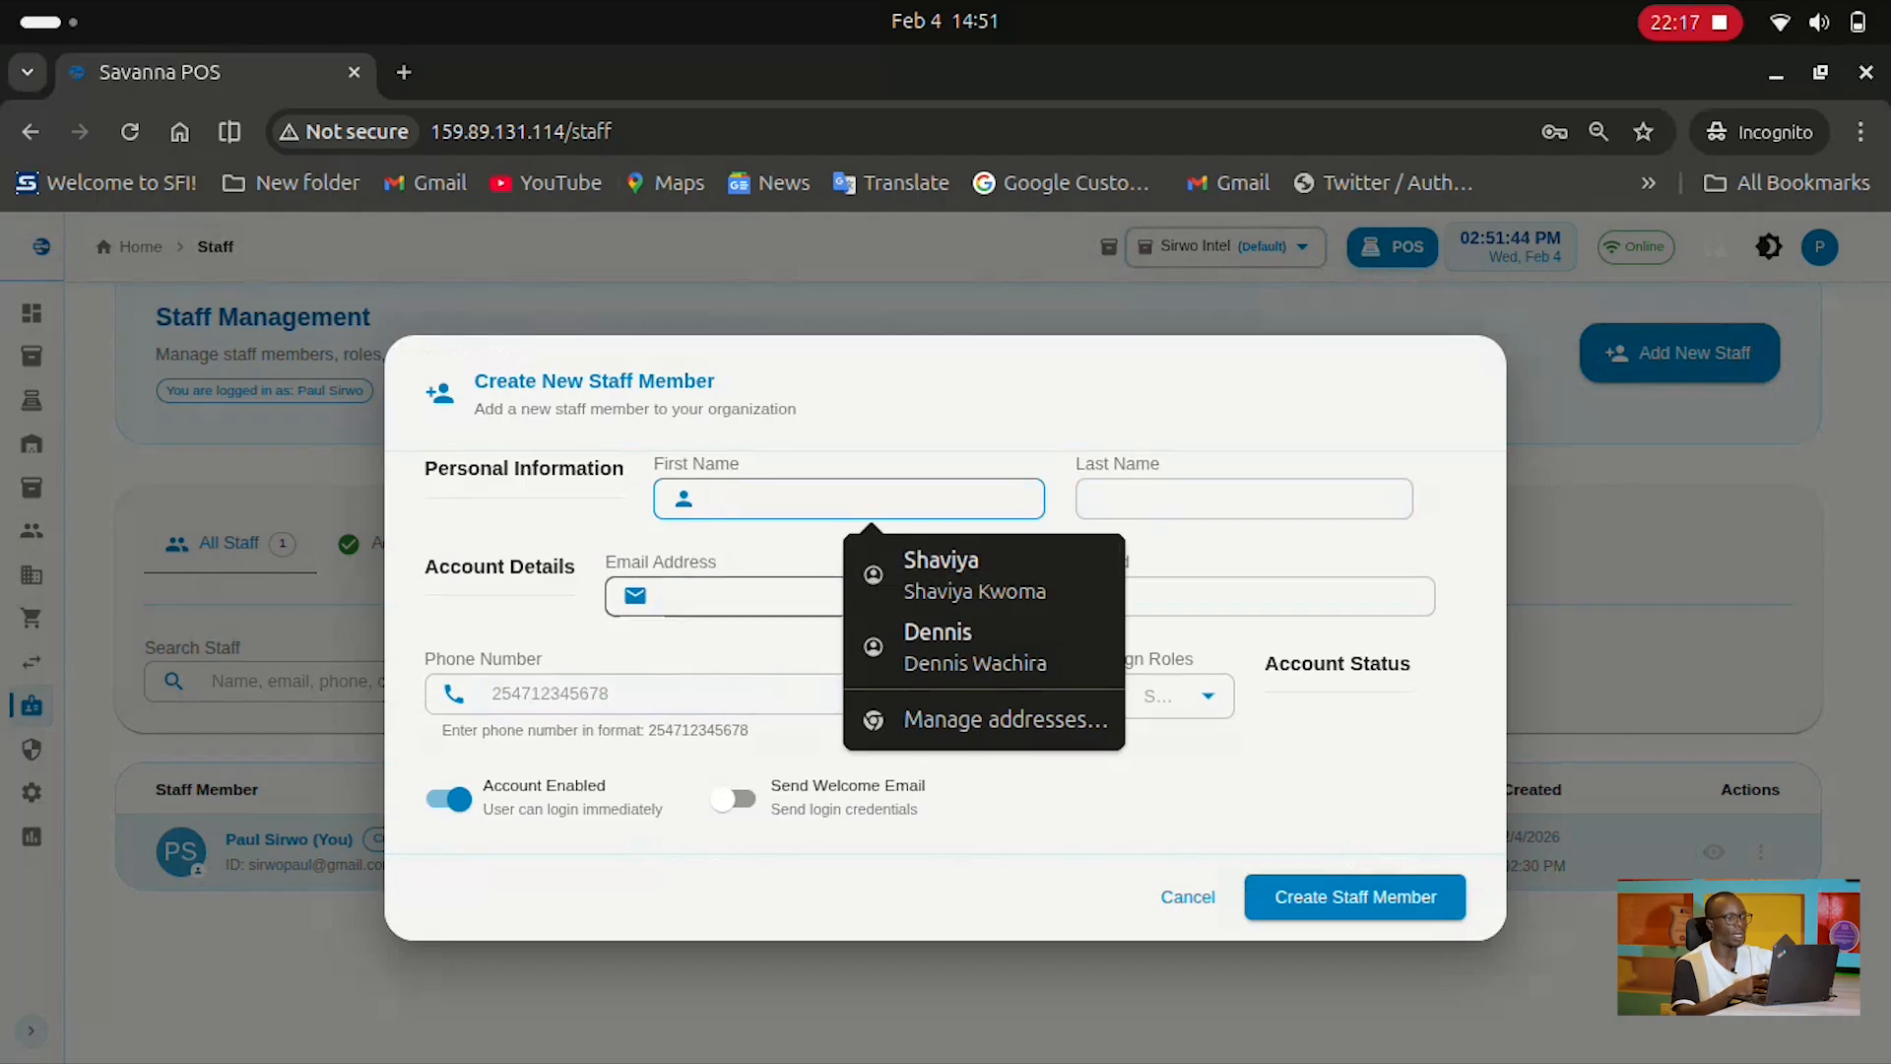
{"action": "left_click", "coordinate": [938, 647]}
{"action": "left_click", "coordinate": [838, 596]}
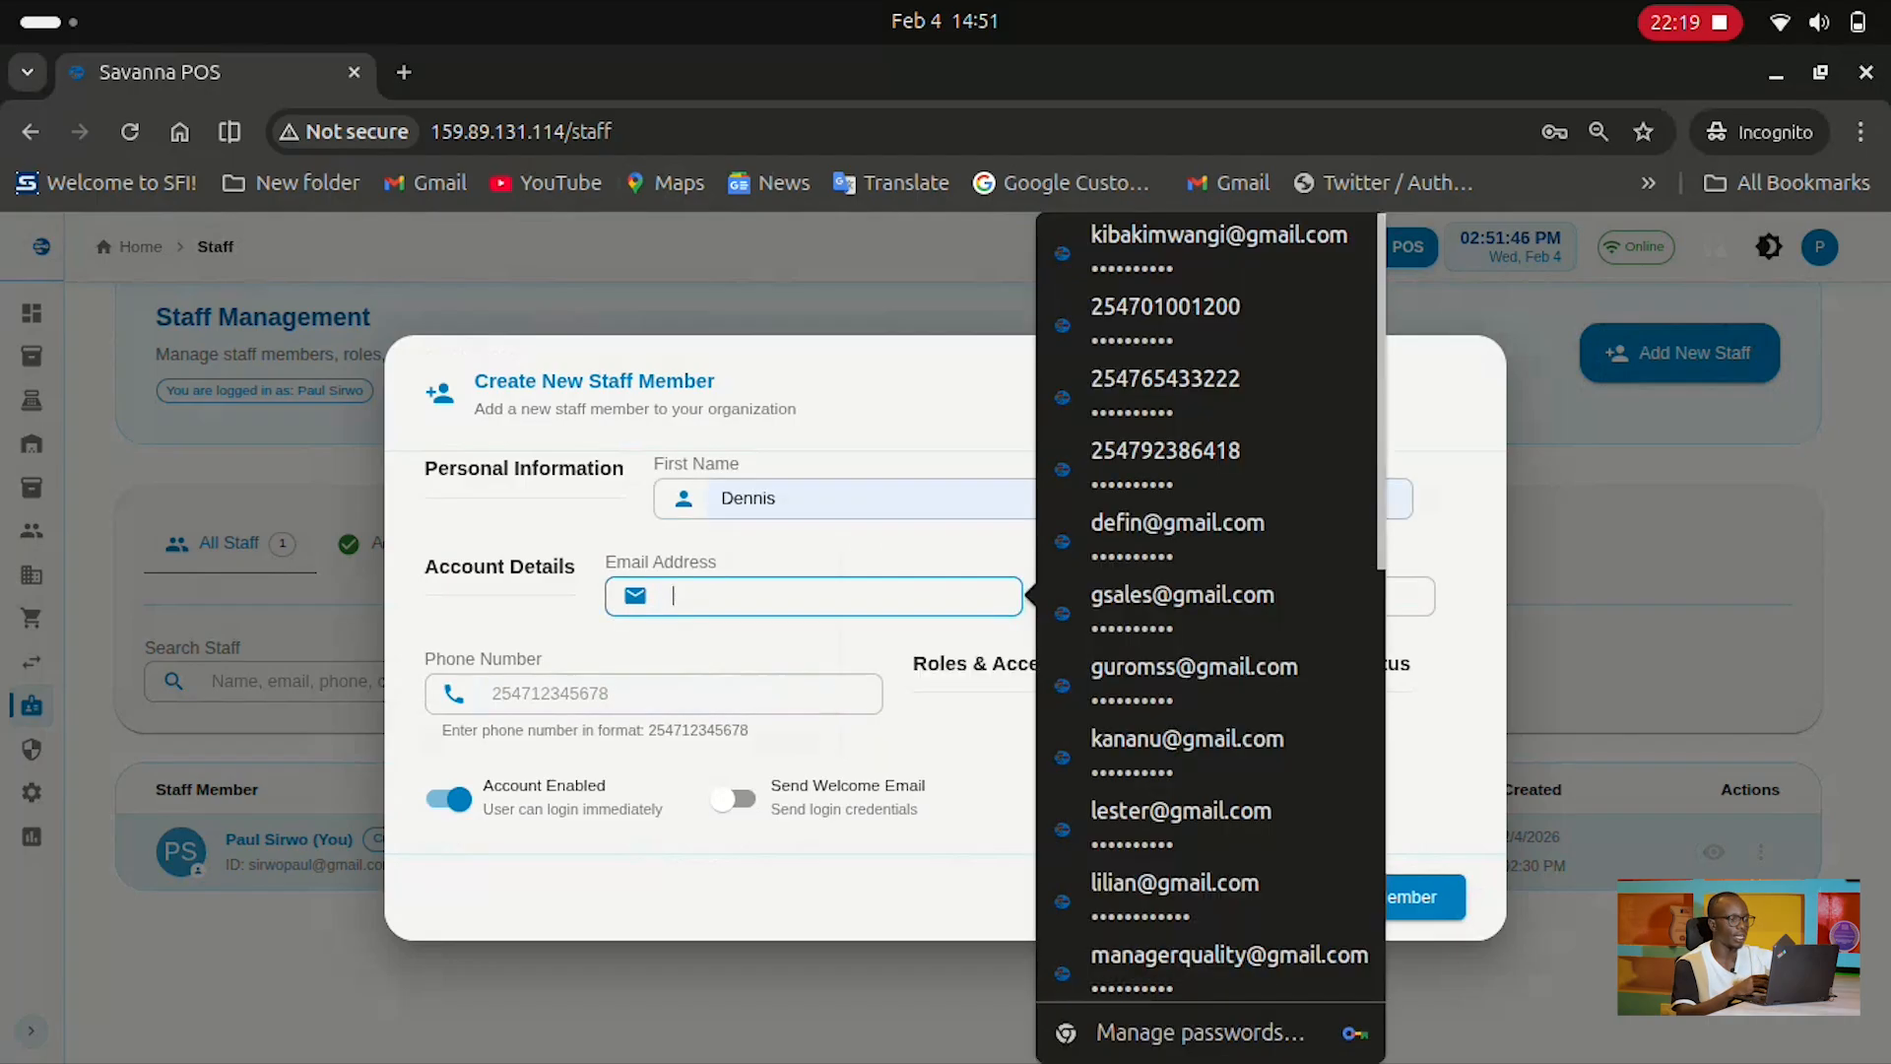
{"action": "left_click", "coordinate": [1412, 596]}
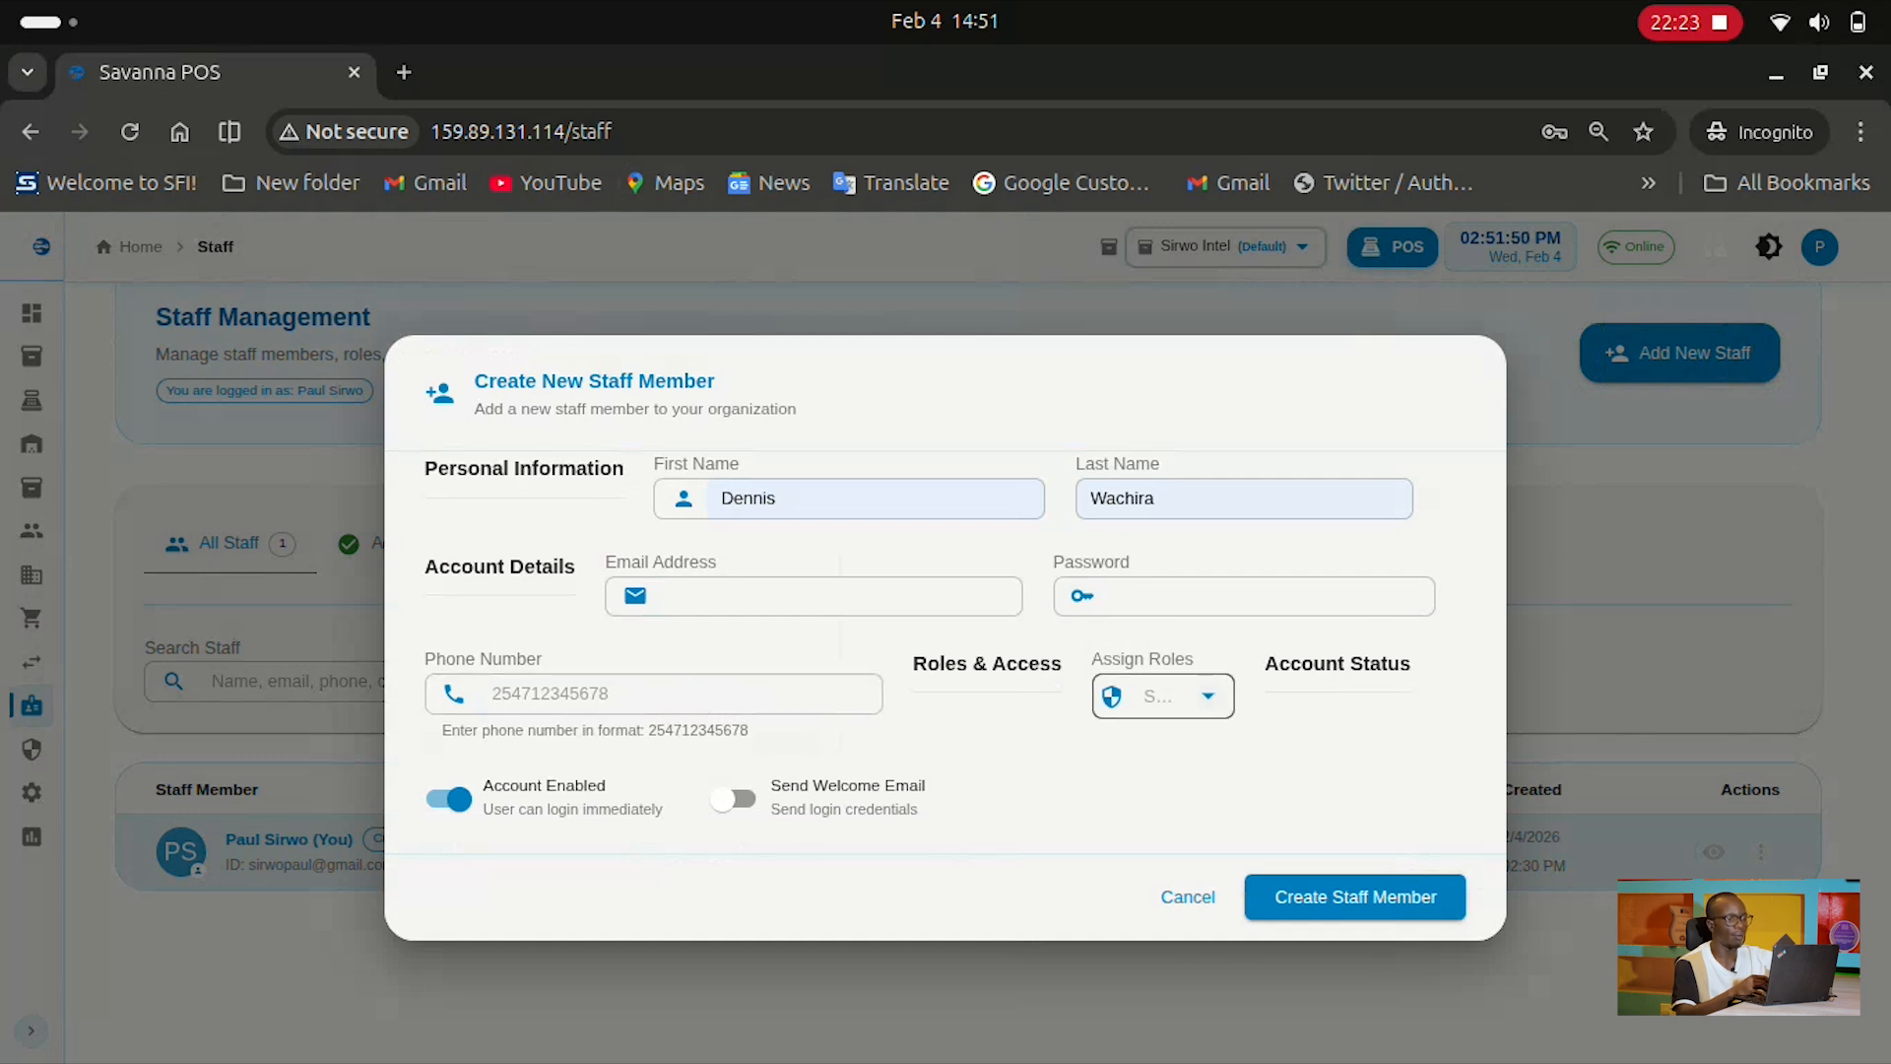
{"action": "left_click", "coordinate": [1162, 695]}
{"action": "left_click", "coordinate": [1145, 919]}
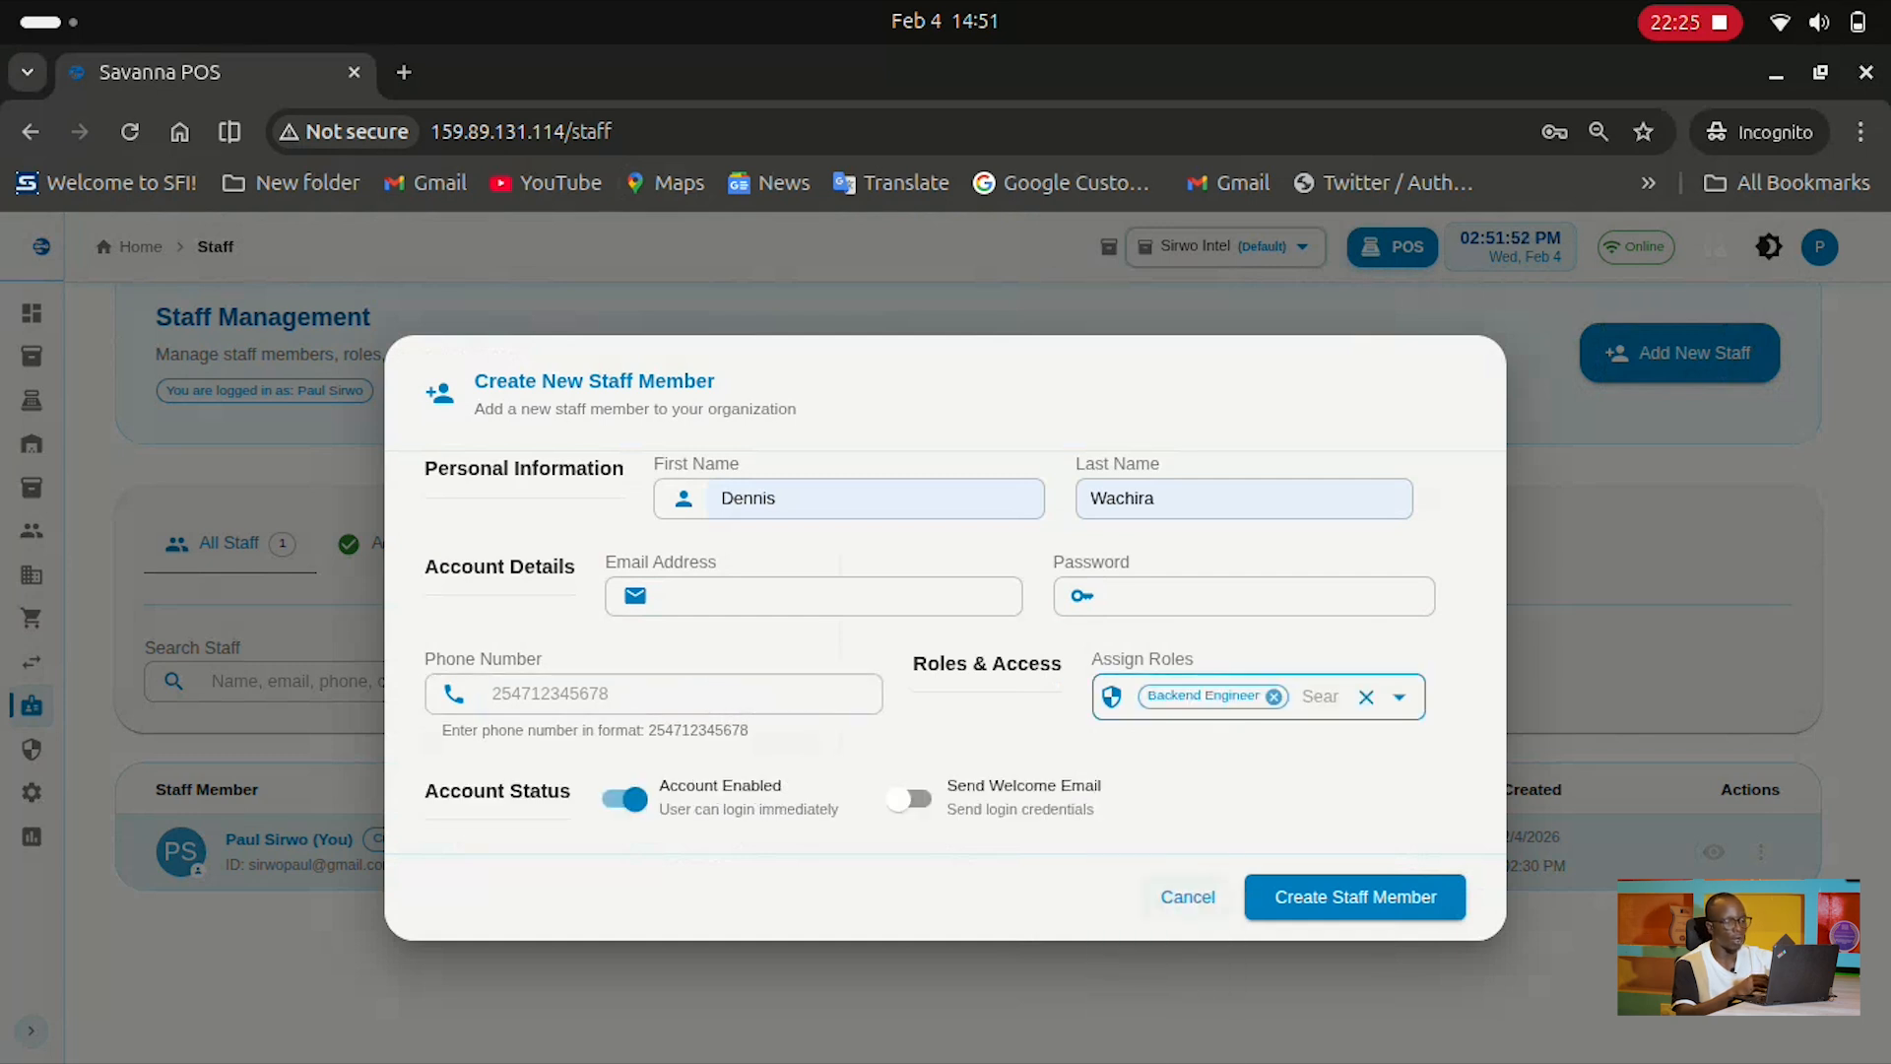
{"action": "left_click", "coordinate": [1274, 696]}
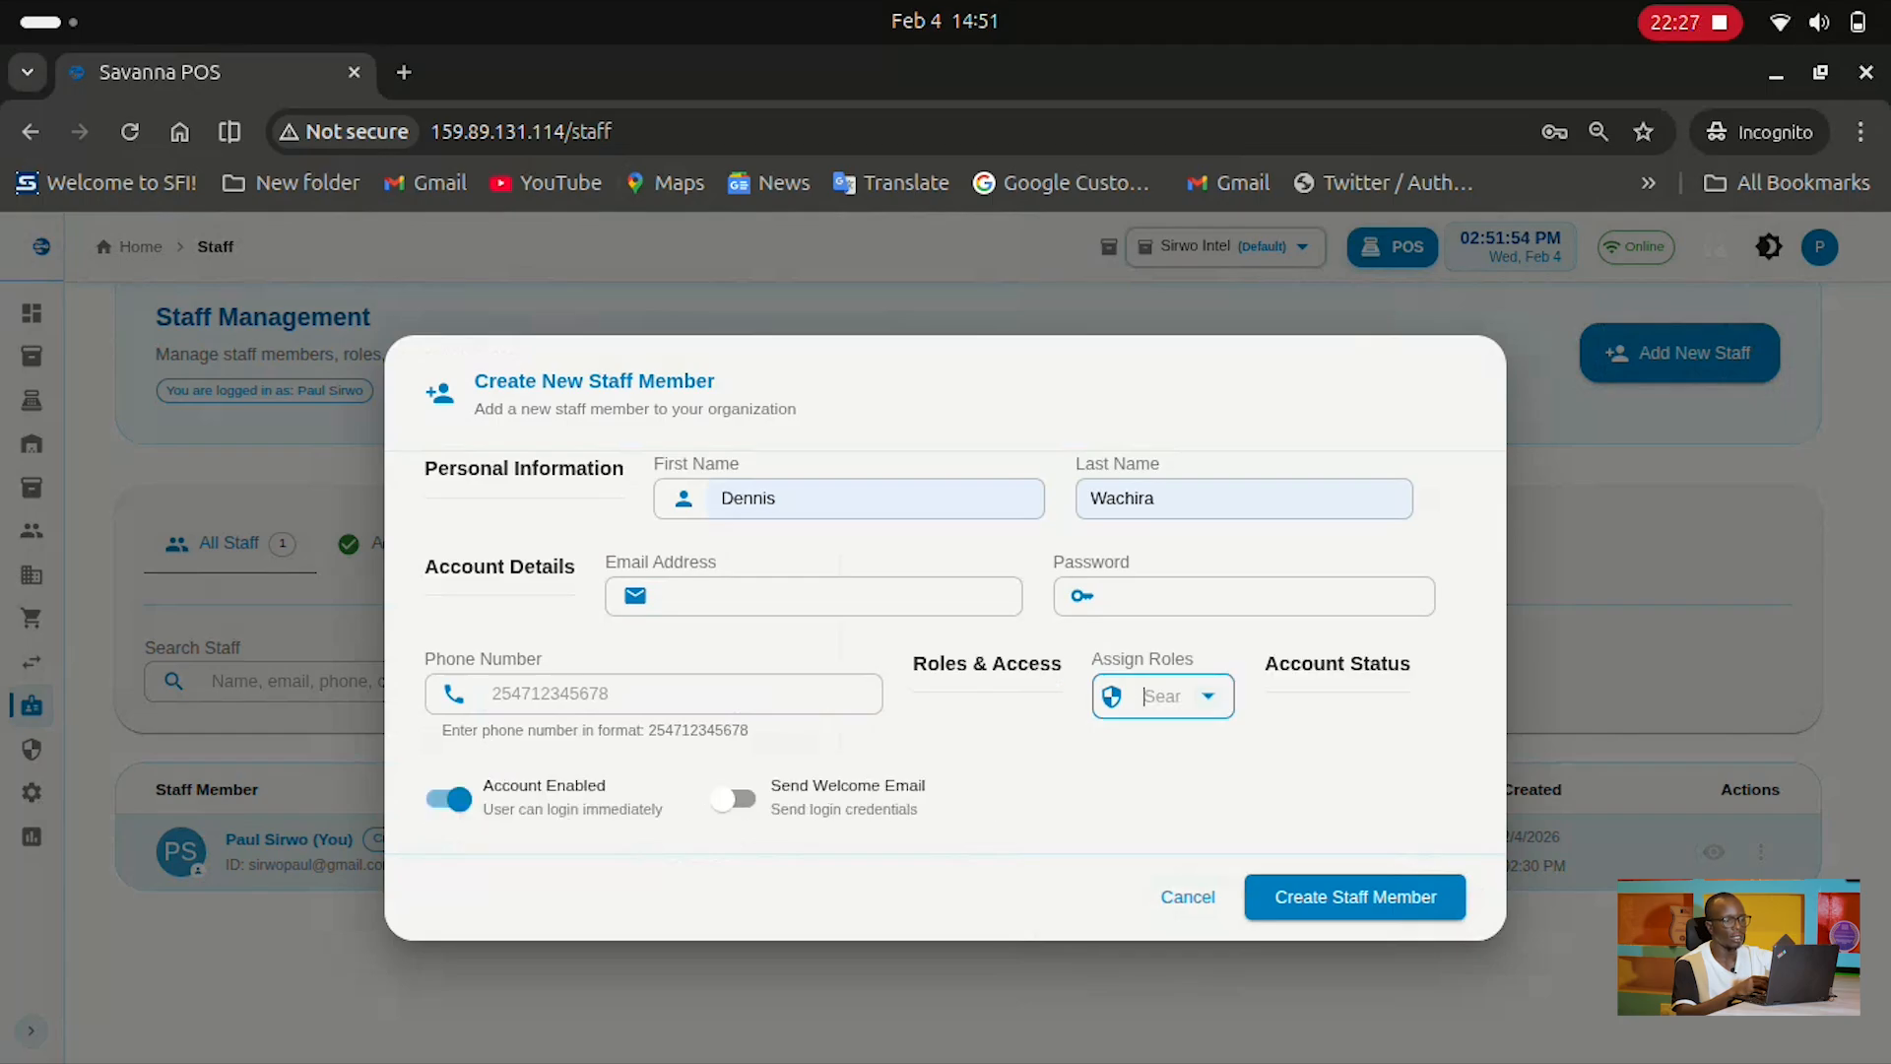
Assign the Stock User, Clerk and Sales User roles, then dismiss the staff member form
{"action": "scroll", "coordinate": [1153, 887], "scroll_direction": "down", "scroll_amount": 10}
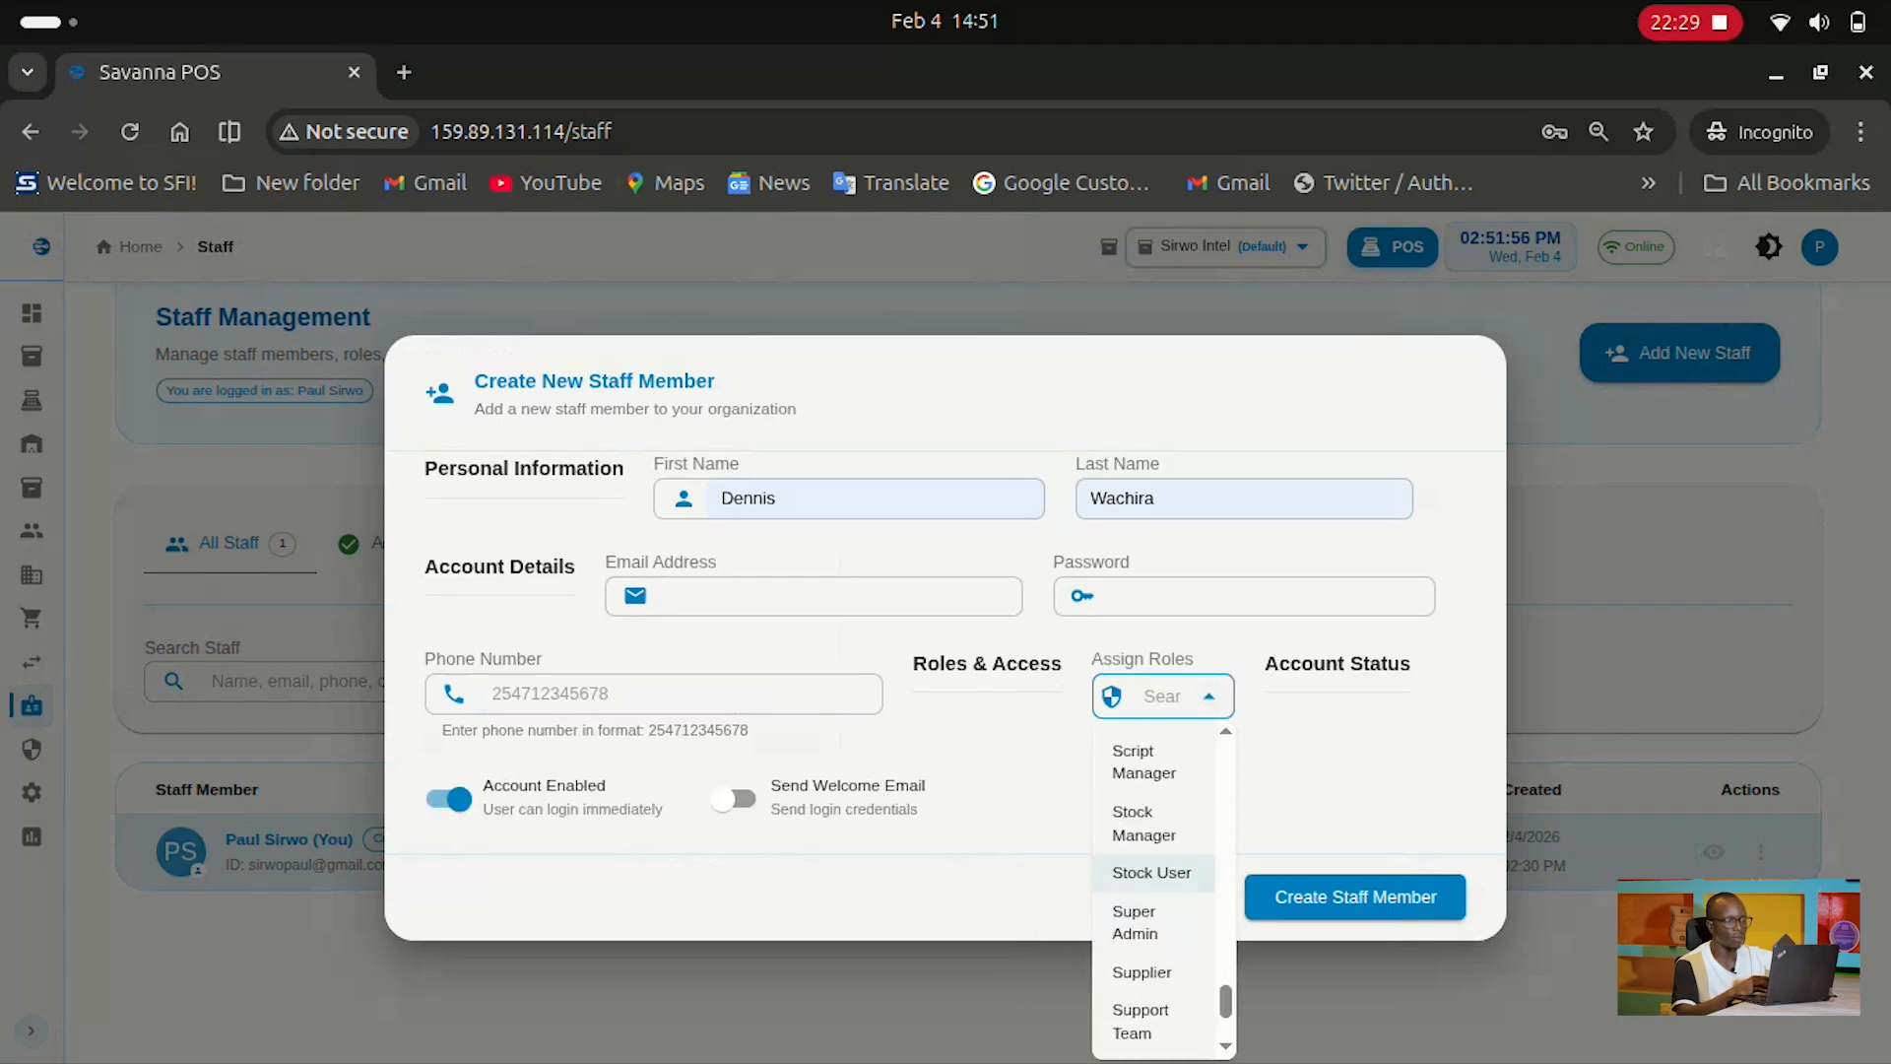
{"action": "left_click", "coordinate": [1151, 872]}
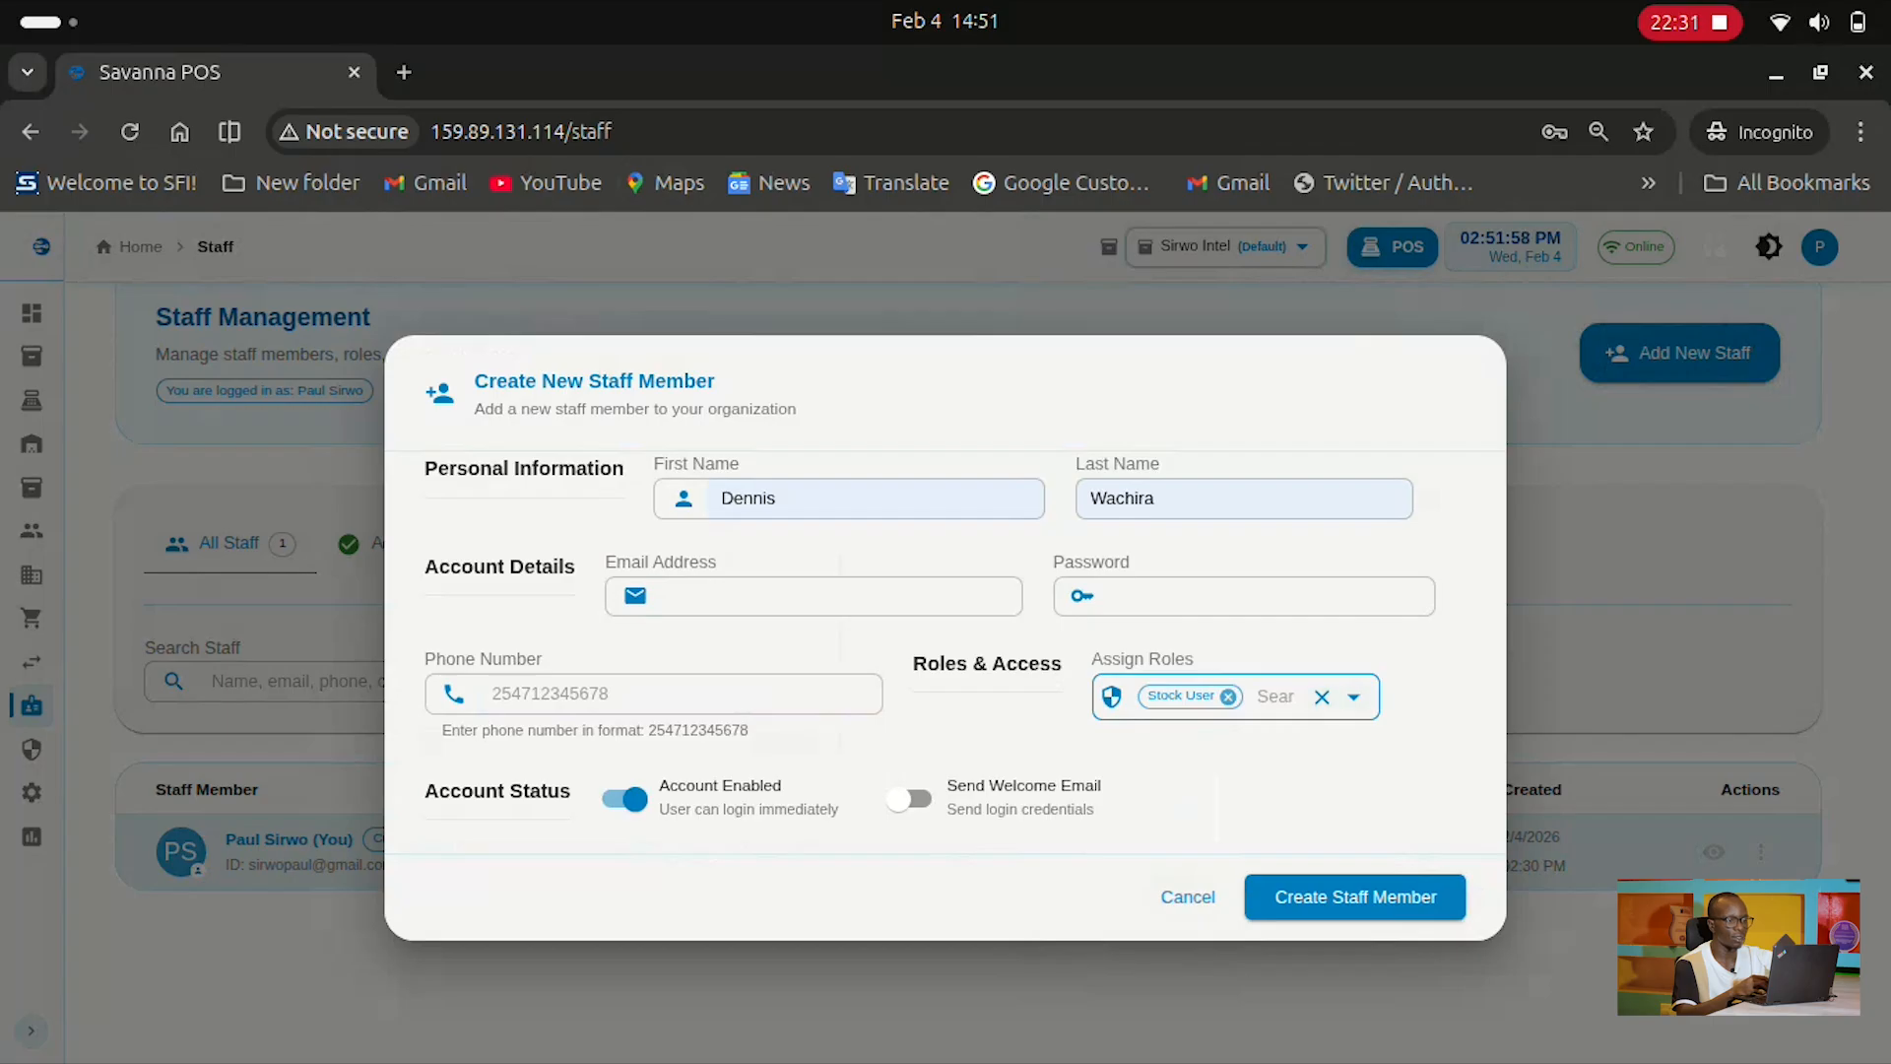
{"action": "left_click", "coordinate": [1354, 697]}
{"action": "left_click", "coordinate": [1182, 939]}
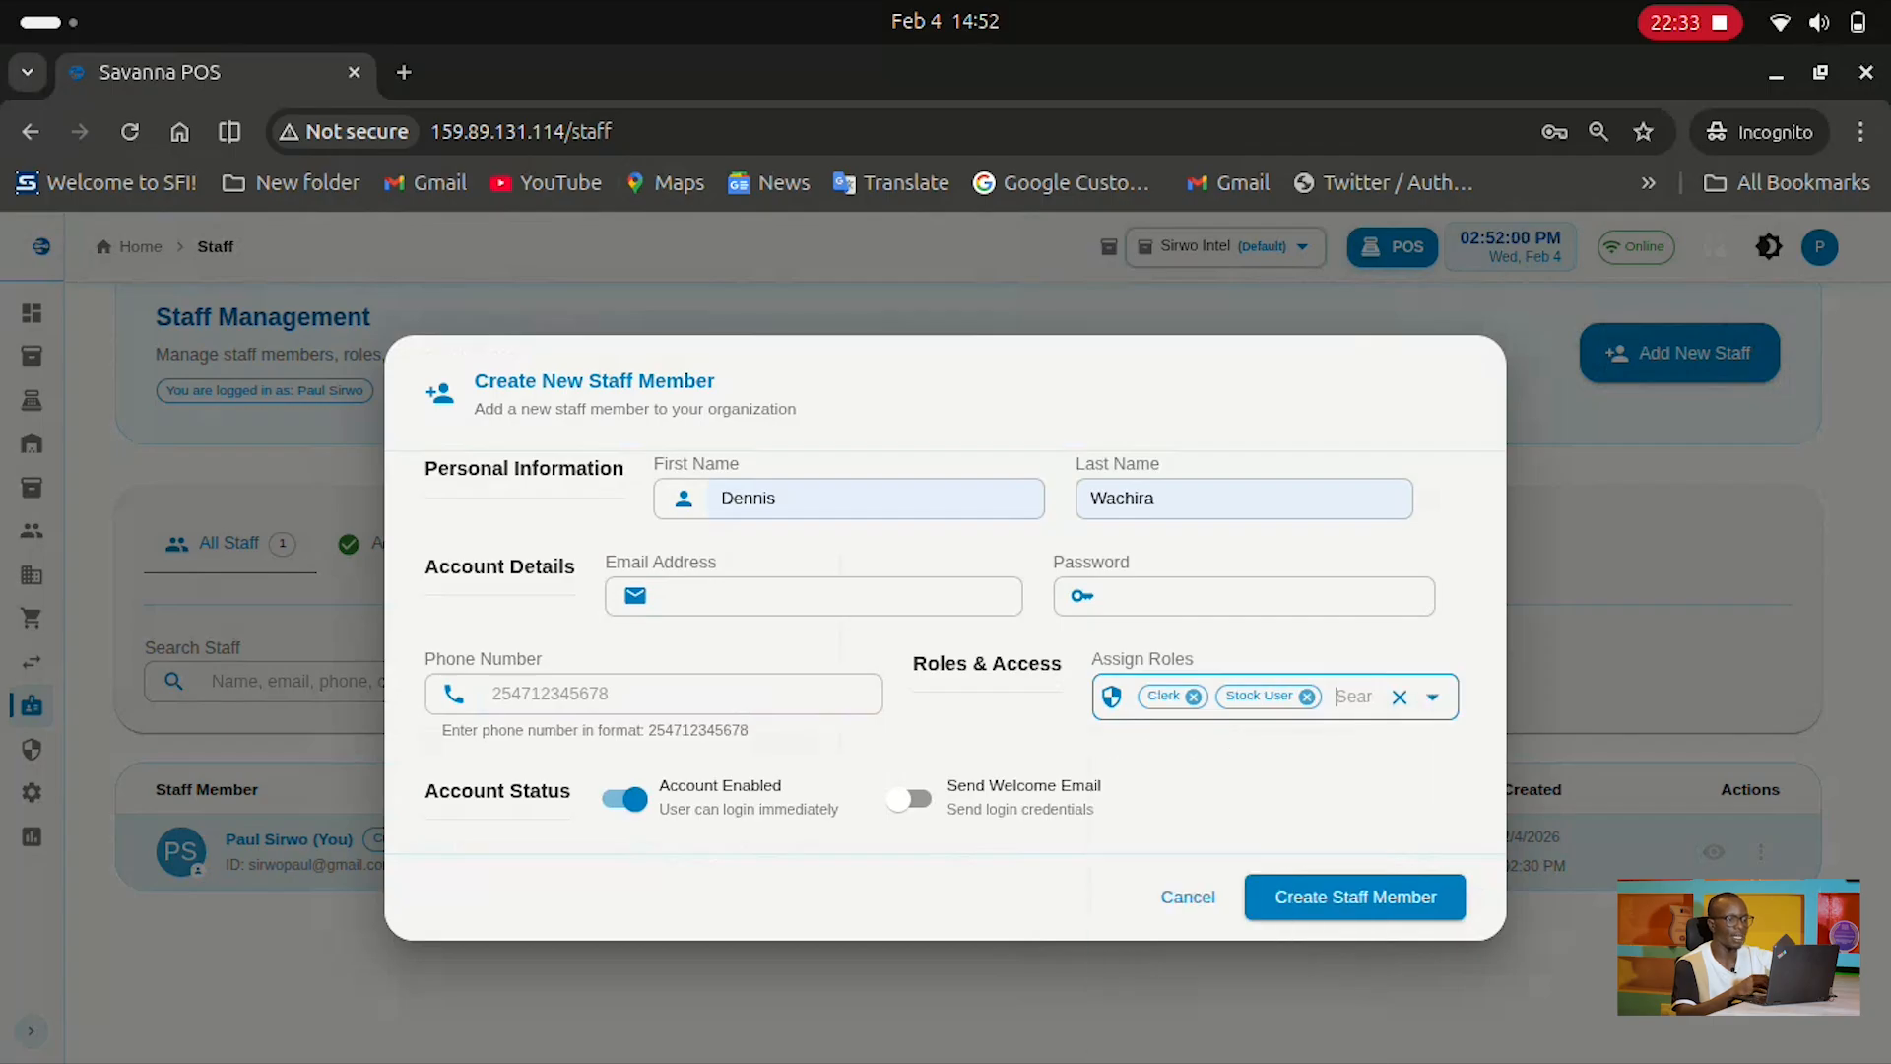
{"action": "left_click", "coordinate": [1354, 697]}
{"action": "scroll", "coordinate": [1266, 894], "scroll_direction": "down", "scroll_amount": 5}
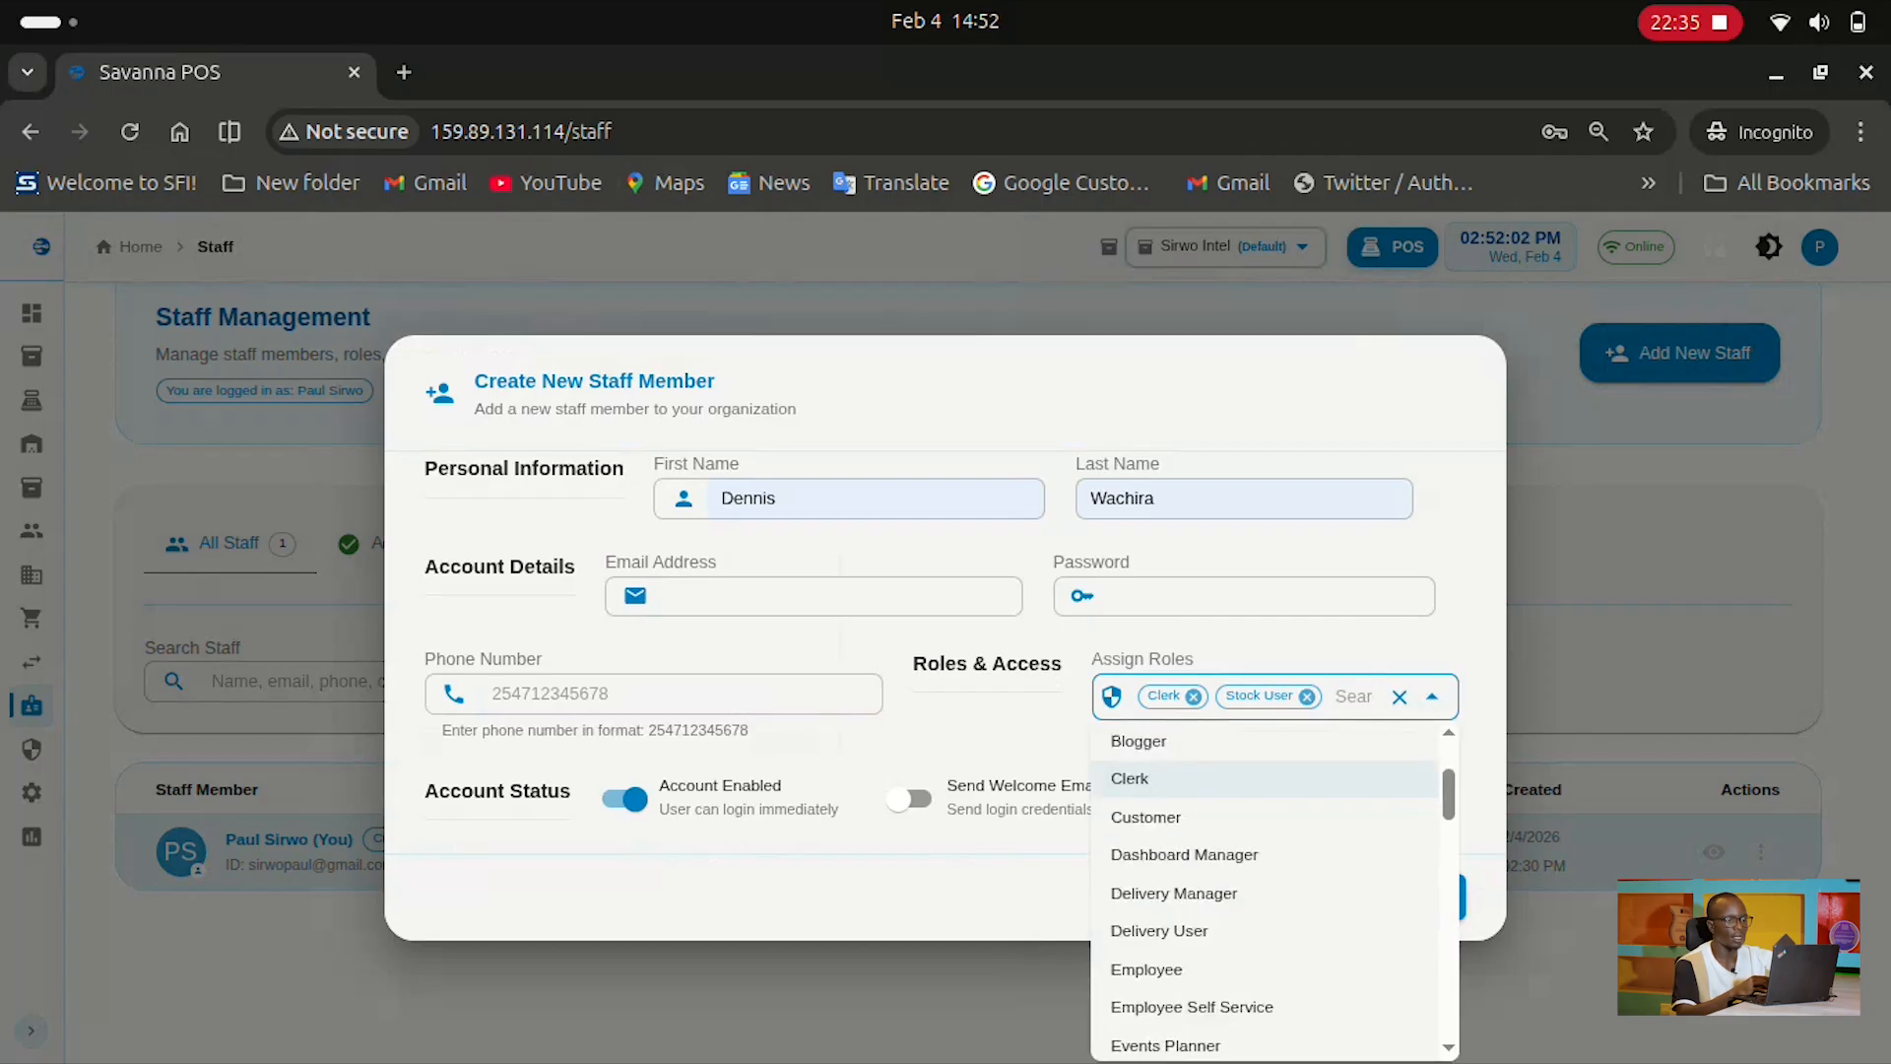
{"action": "scroll", "coordinate": [1266, 878], "scroll_direction": "down", "scroll_amount": 10}
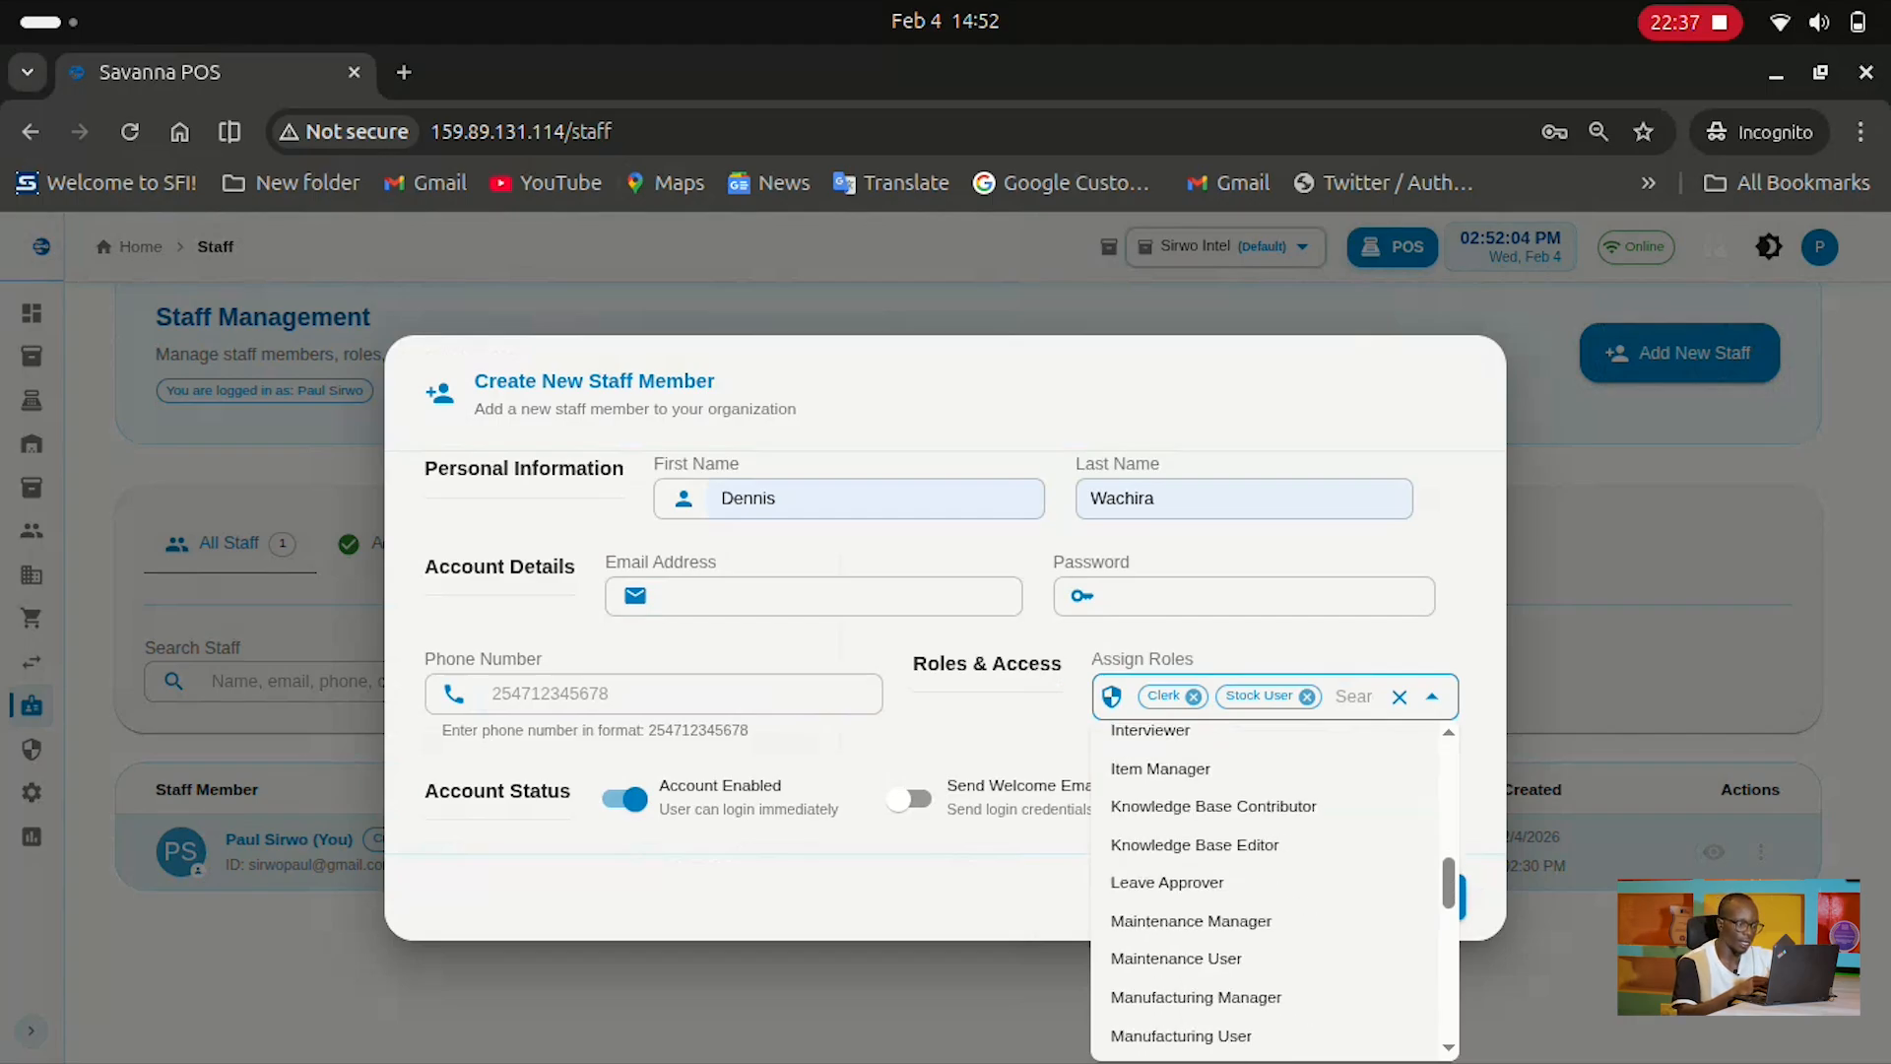
{"action": "scroll", "coordinate": [1266, 879], "scroll_direction": "down", "scroll_amount": 1}
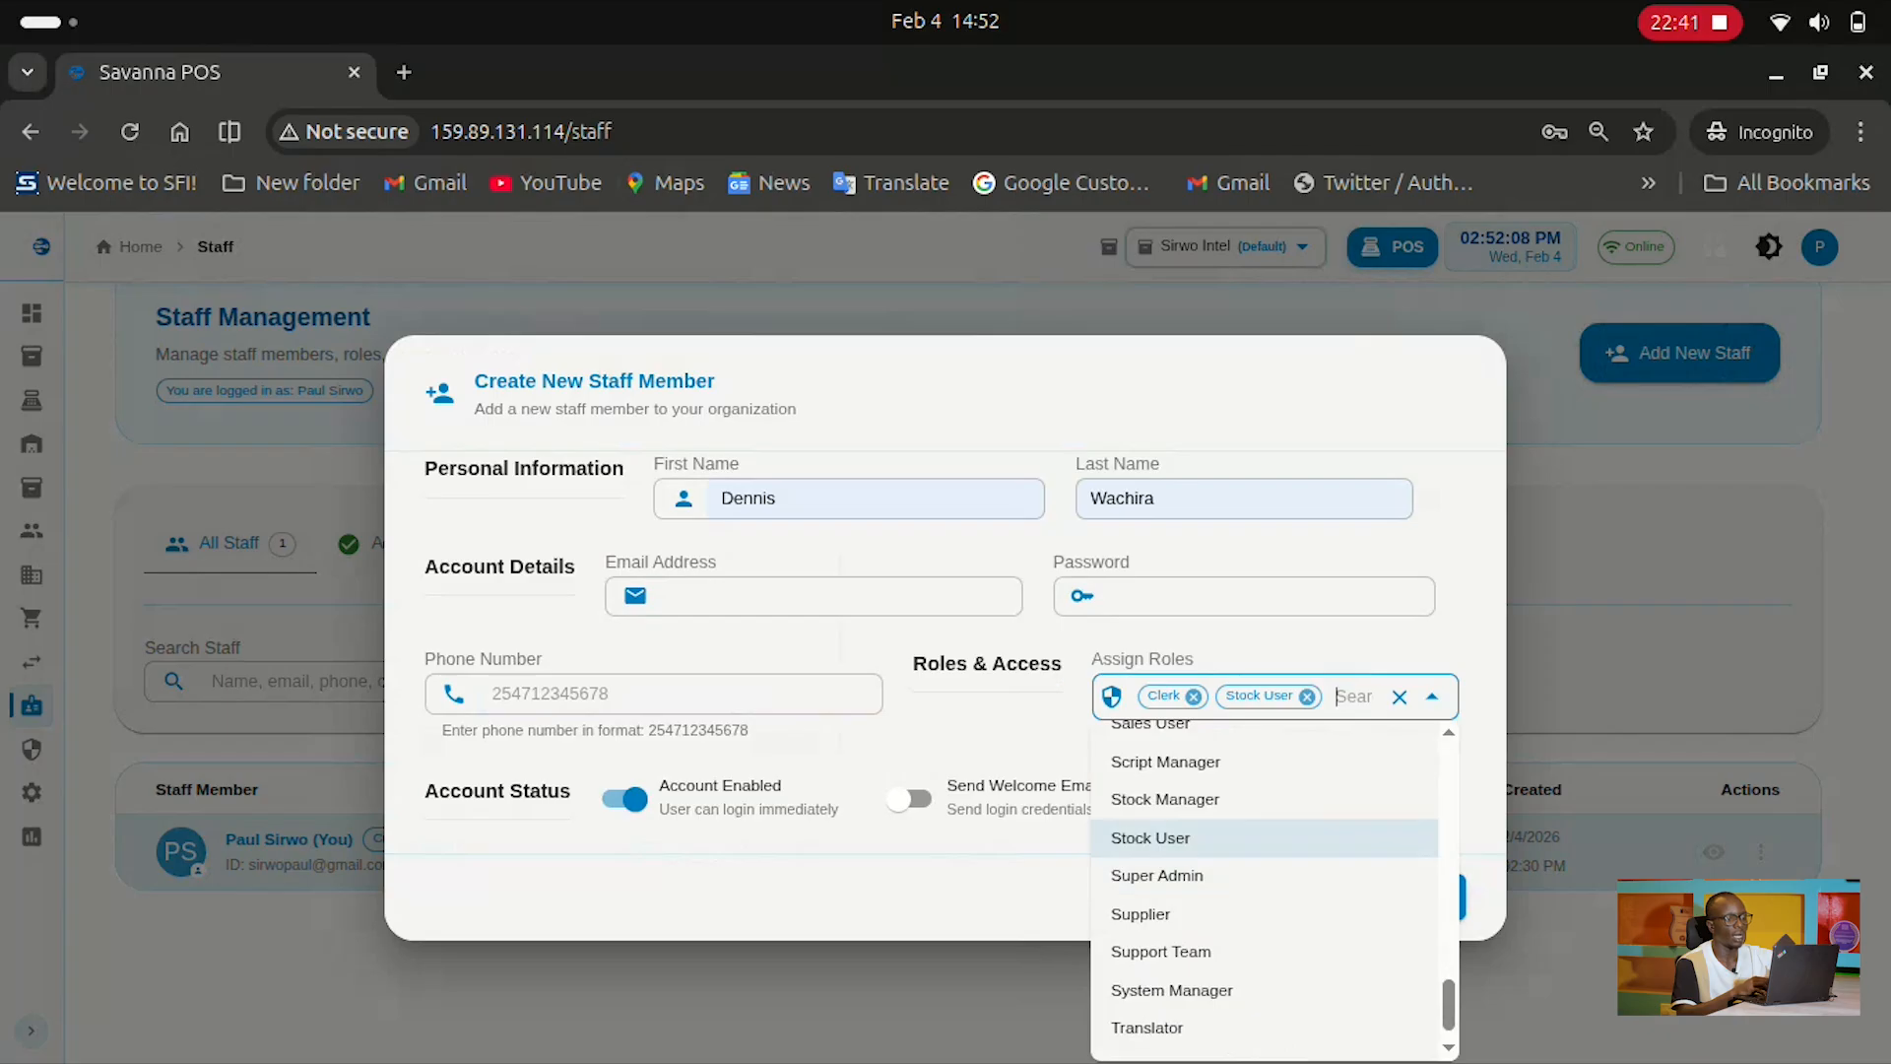
{"action": "scroll", "coordinate": [1266, 877], "scroll_direction": "up", "scroll_amount": 2}
{"action": "left_click", "coordinate": [1151, 802]}
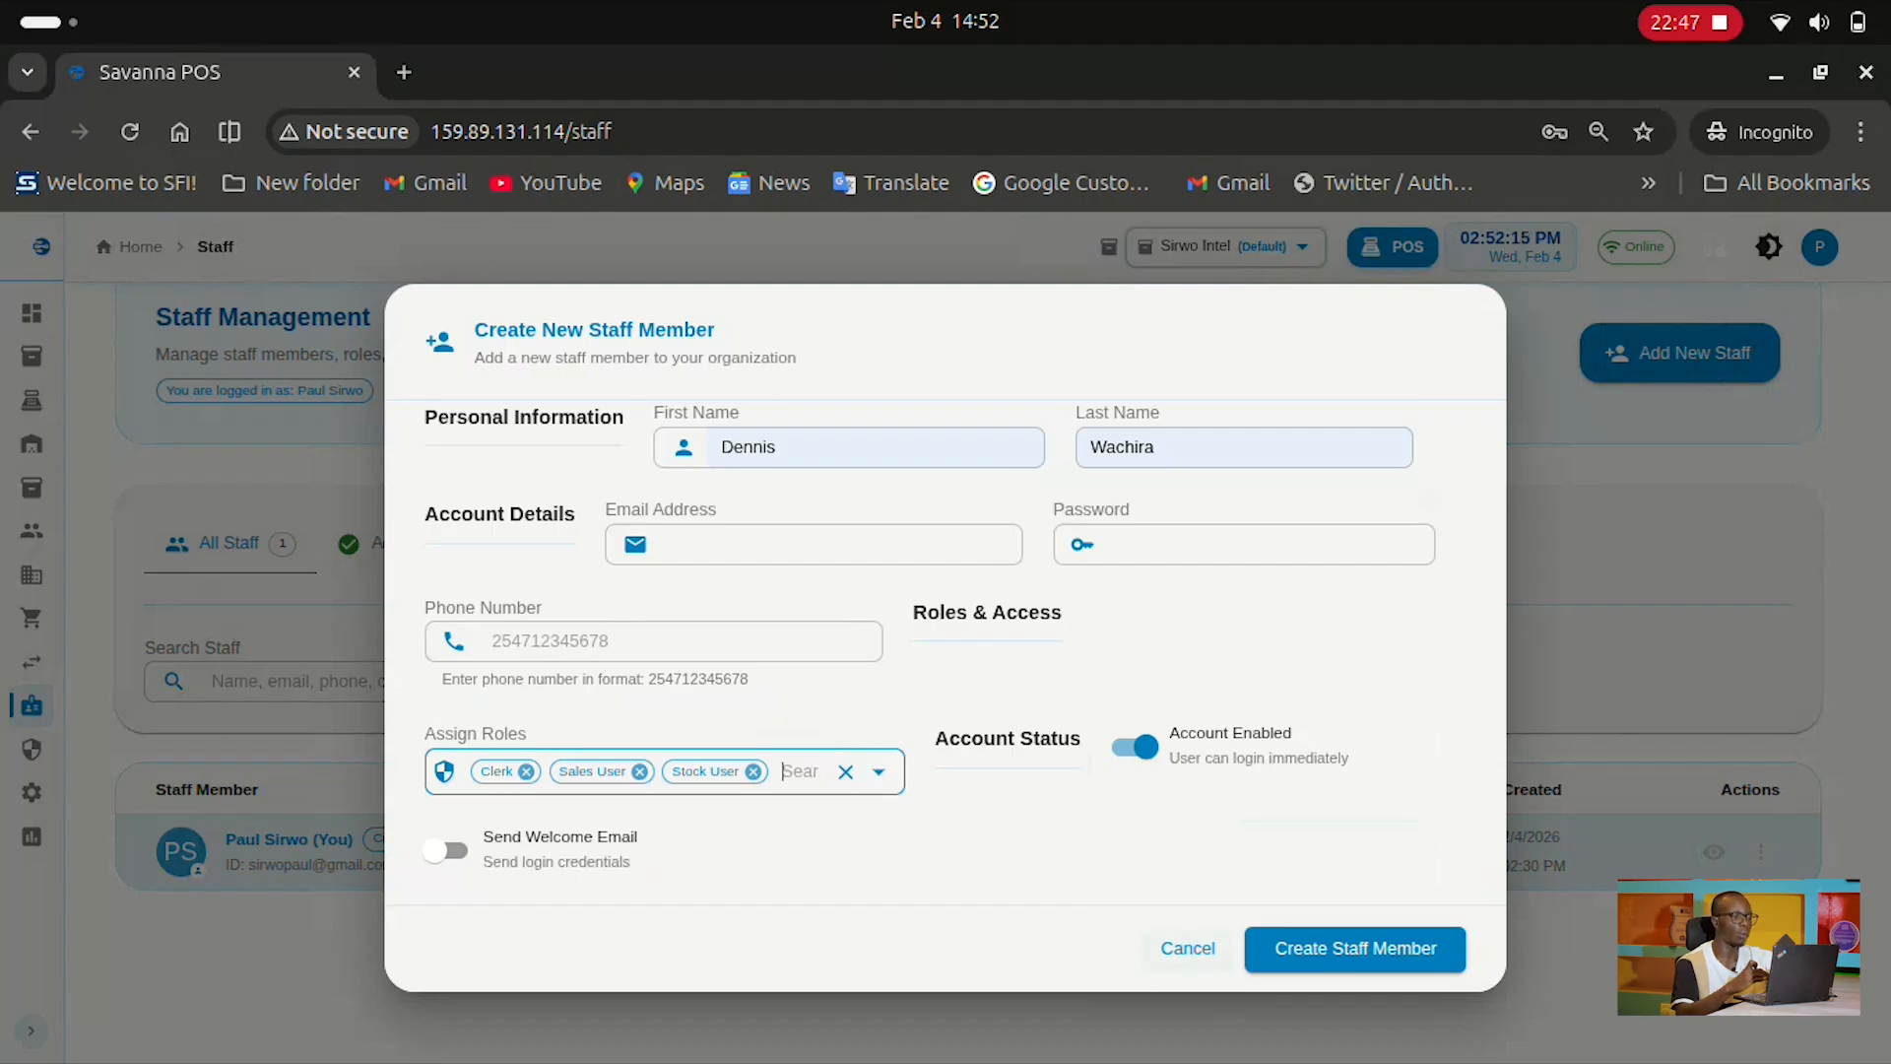
{"action": "left_click", "coordinate": [1188, 948]}
Go to Role Management and scroll through the list of roles
{"action": "mouse_move", "coordinate": [31, 750]}
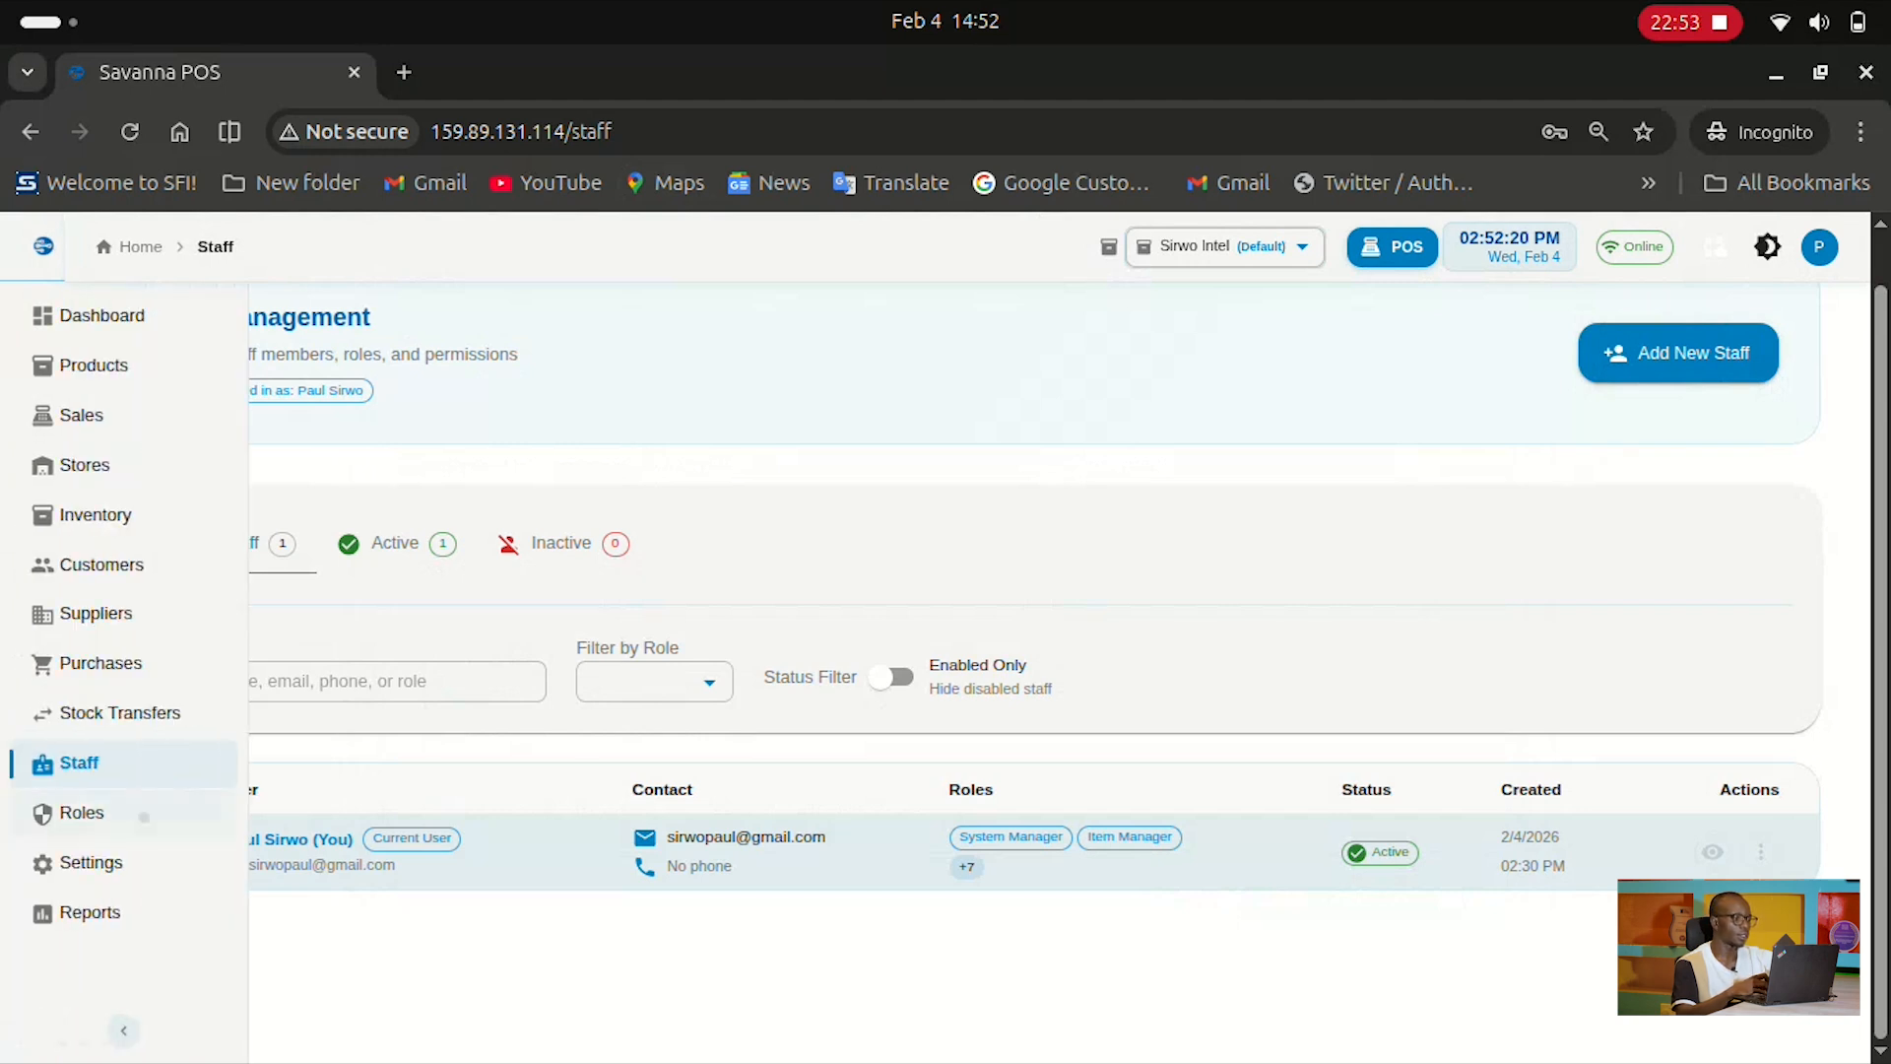
{"action": "left_click", "coordinate": [144, 817]}
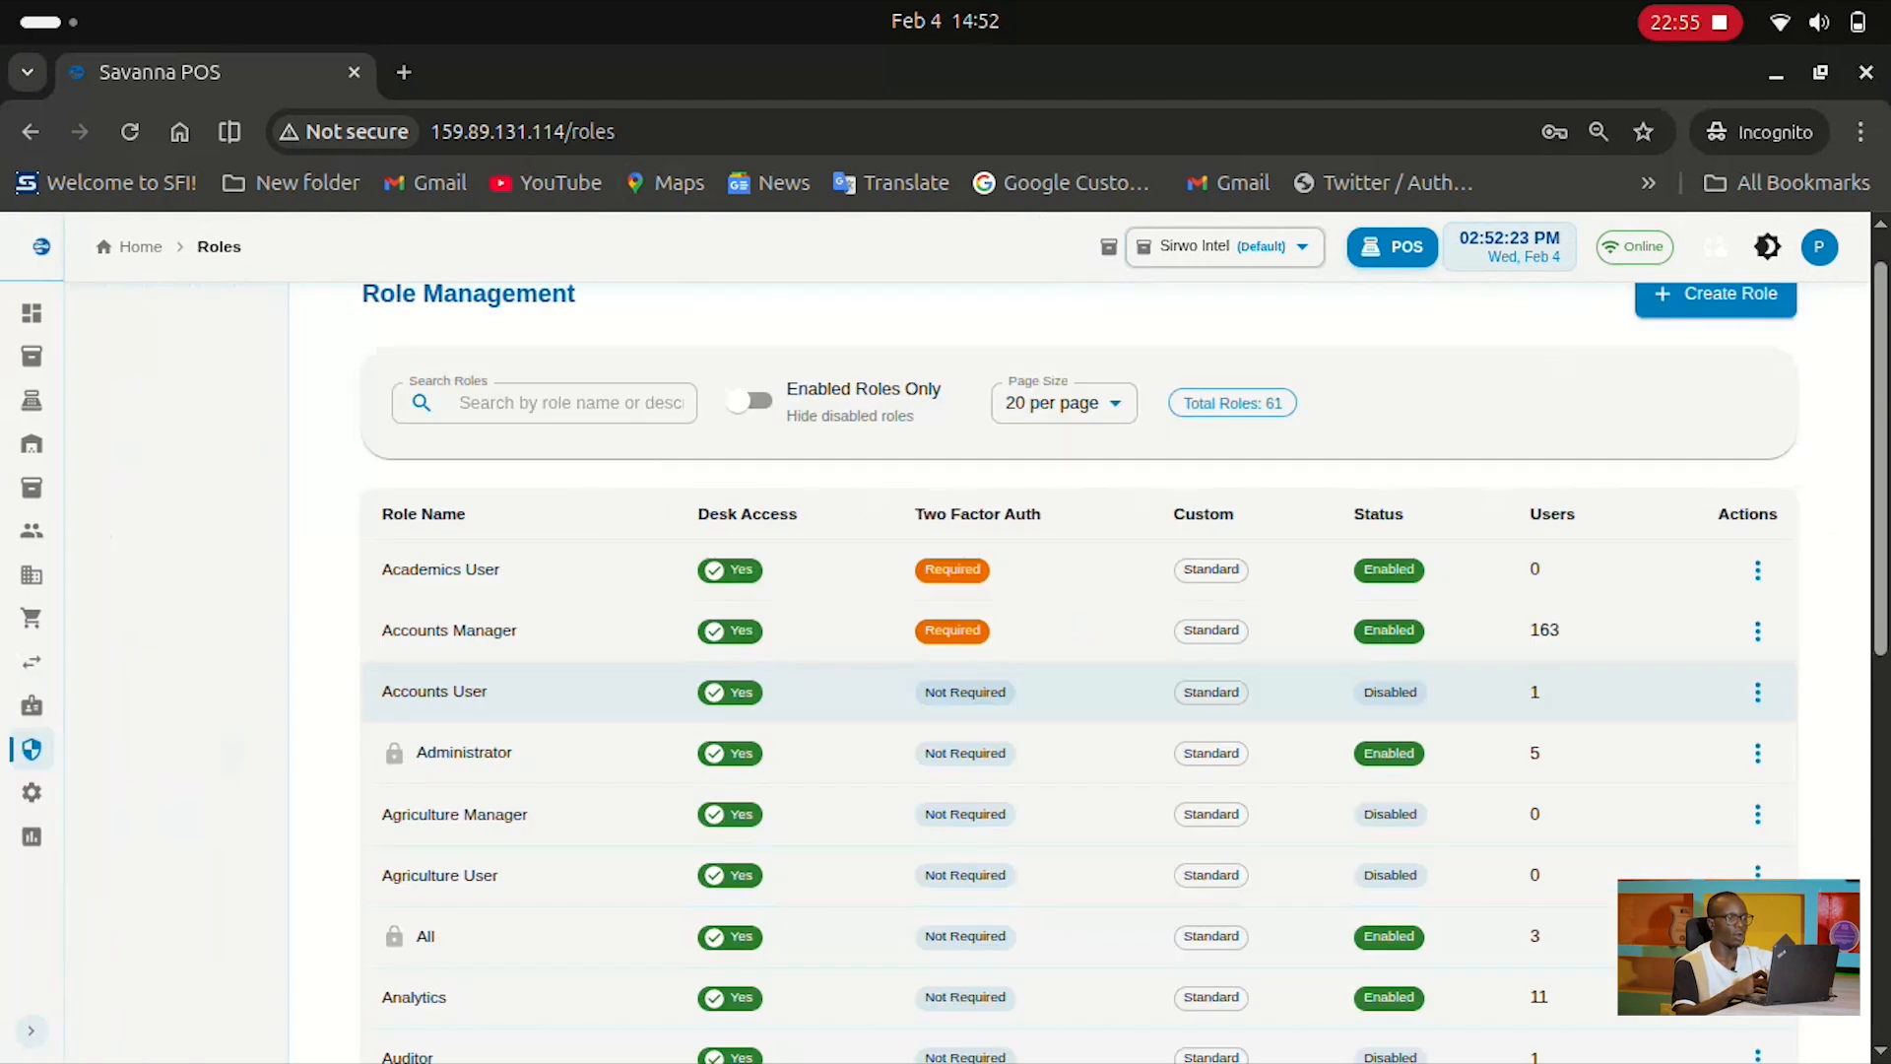
{"action": "scroll", "coordinate": [1078, 689], "scroll_direction": "down", "scroll_amount": 8}
{"action": "scroll", "coordinate": [1079, 690], "scroll_direction": "up", "scroll_amount": 9}
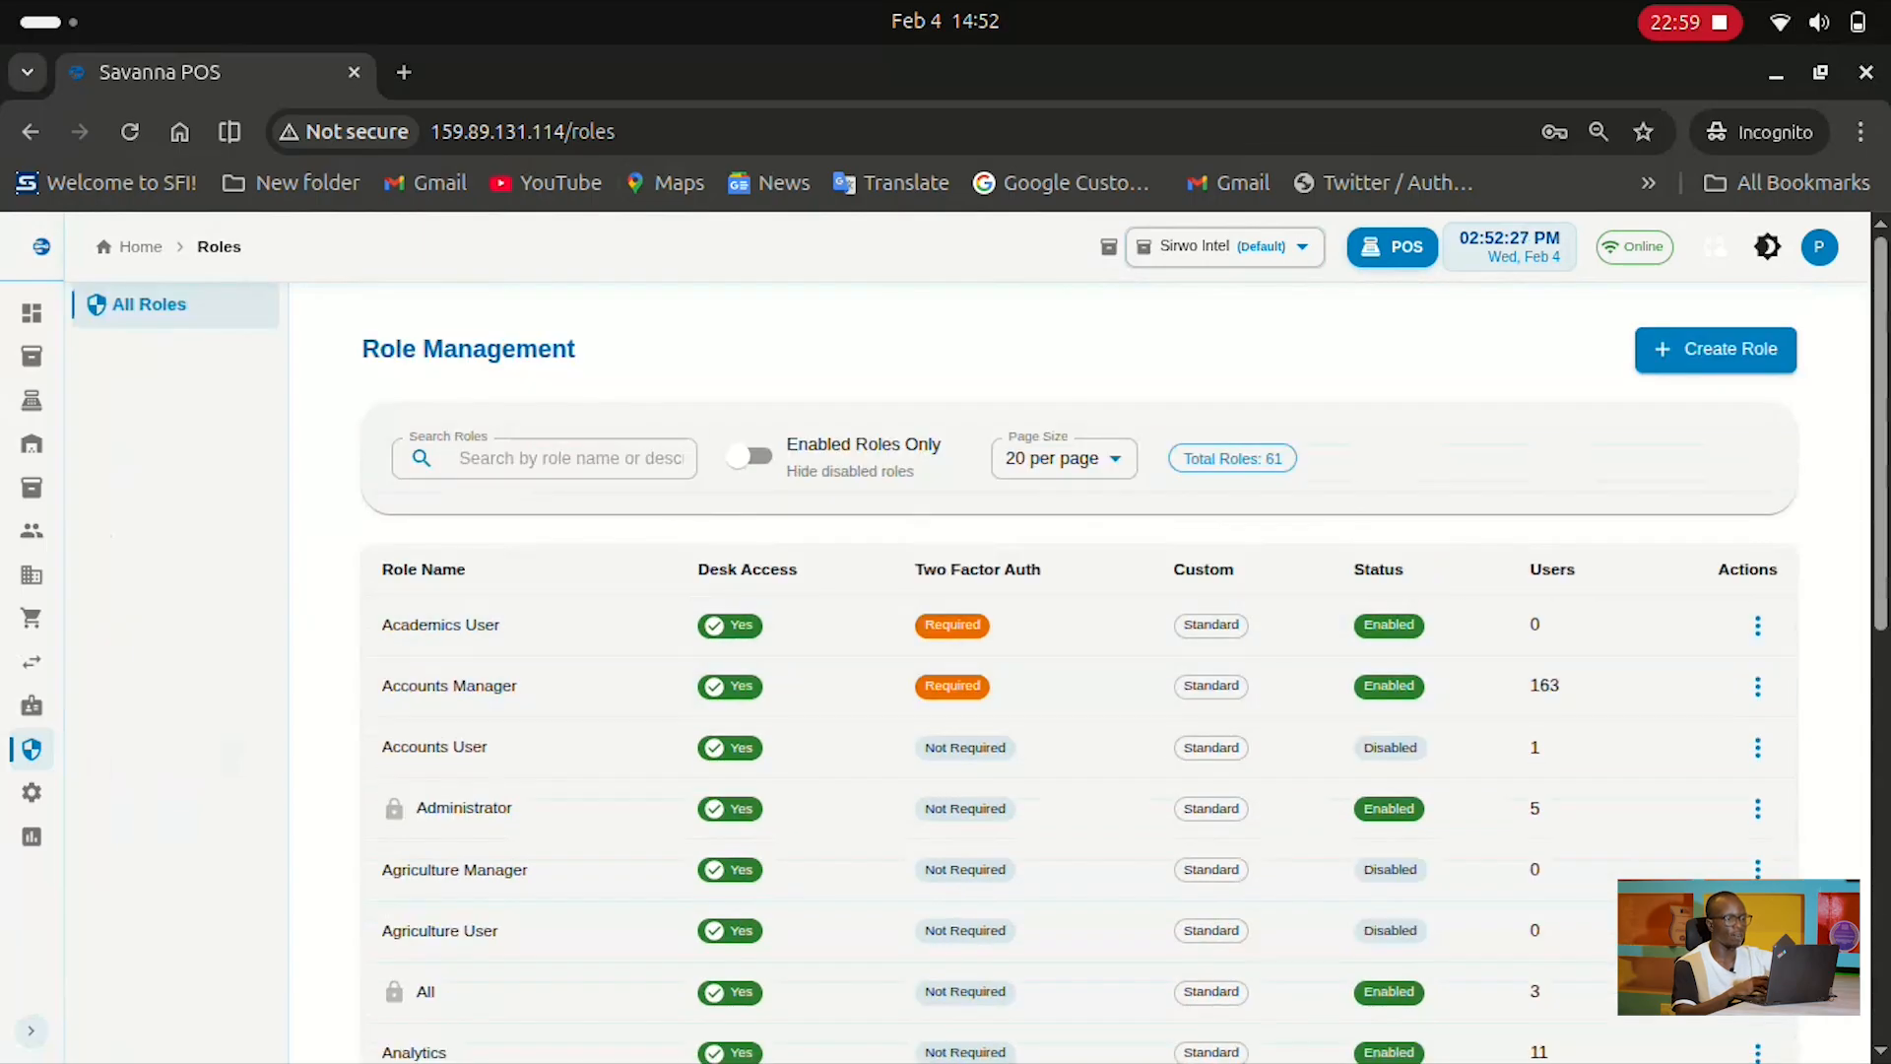
{"action": "scroll", "coordinate": [1078, 690], "scroll_direction": "down", "scroll_amount": 1}
{"action": "scroll", "coordinate": [1079, 690], "scroll_direction": "down", "scroll_amount": 7}
{"action": "scroll", "coordinate": [1079, 690], "scroll_direction": "up", "scroll_amount": 6}
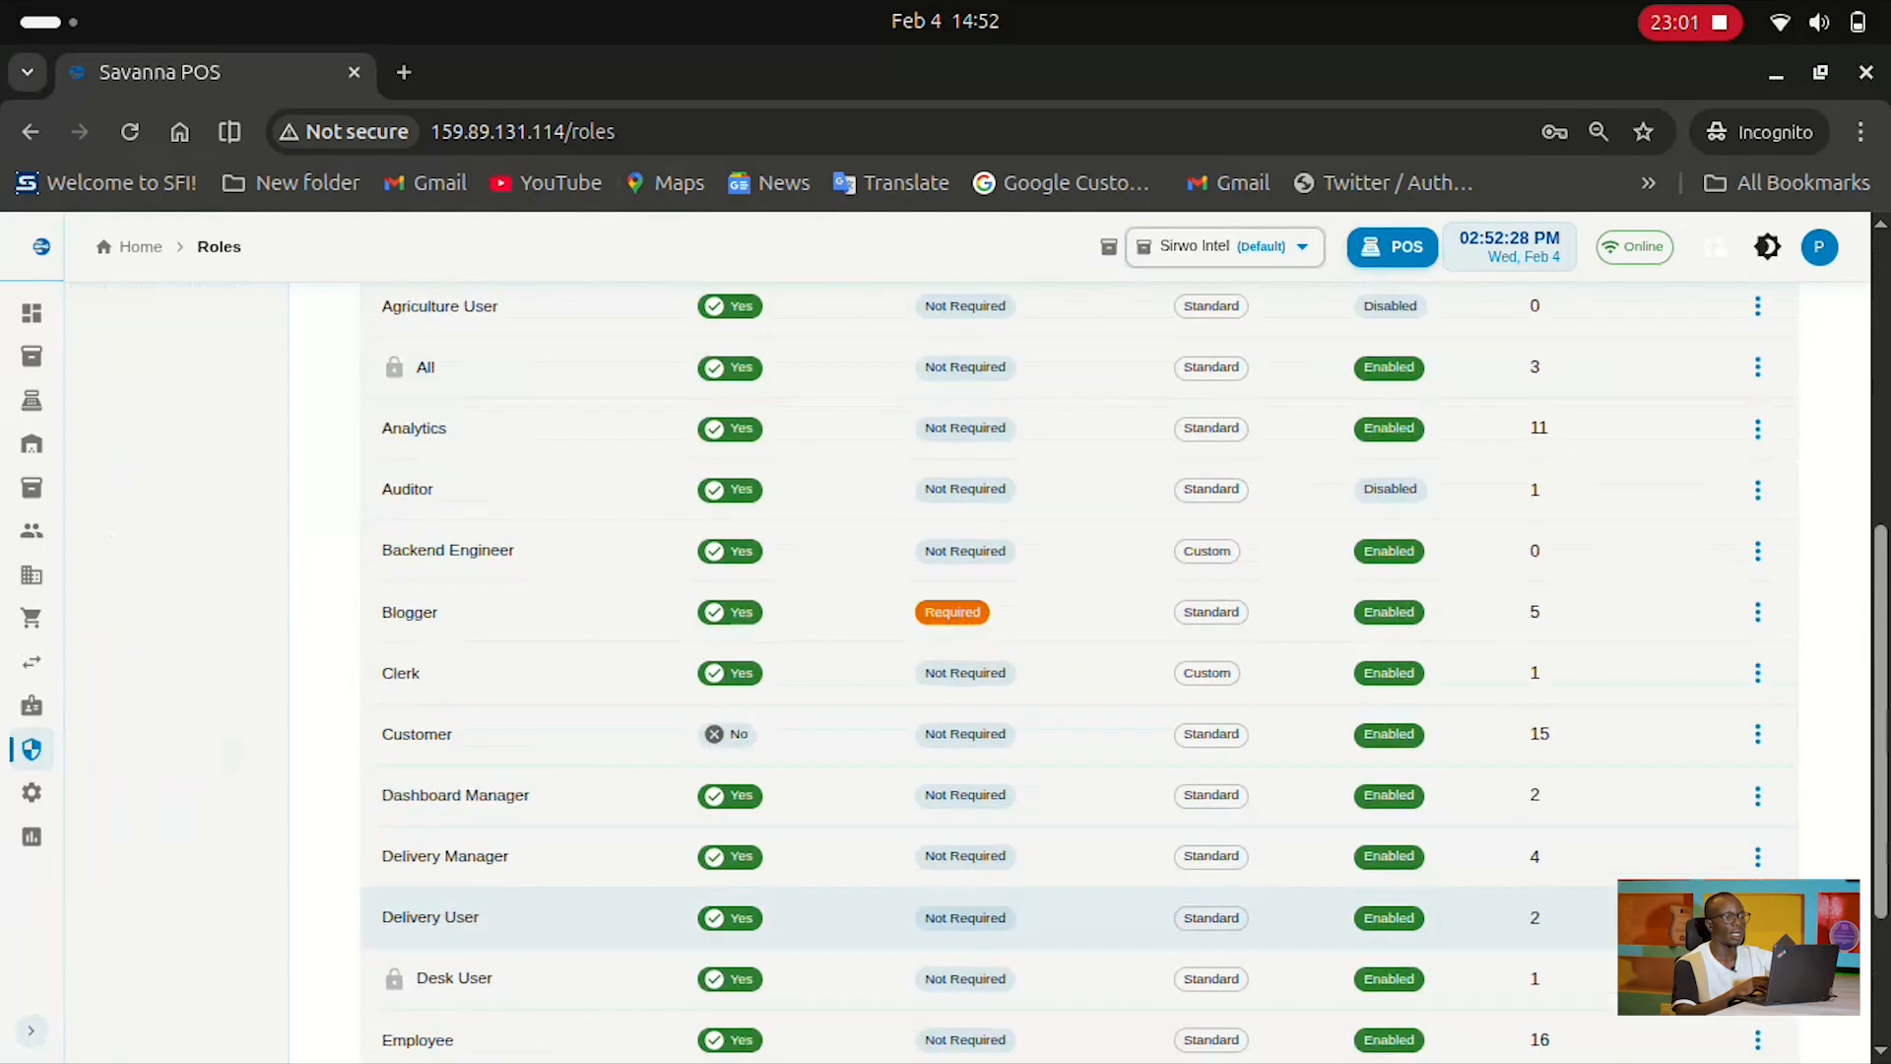
{"action": "scroll", "coordinate": [1079, 690], "scroll_direction": "up", "scroll_amount": 3}
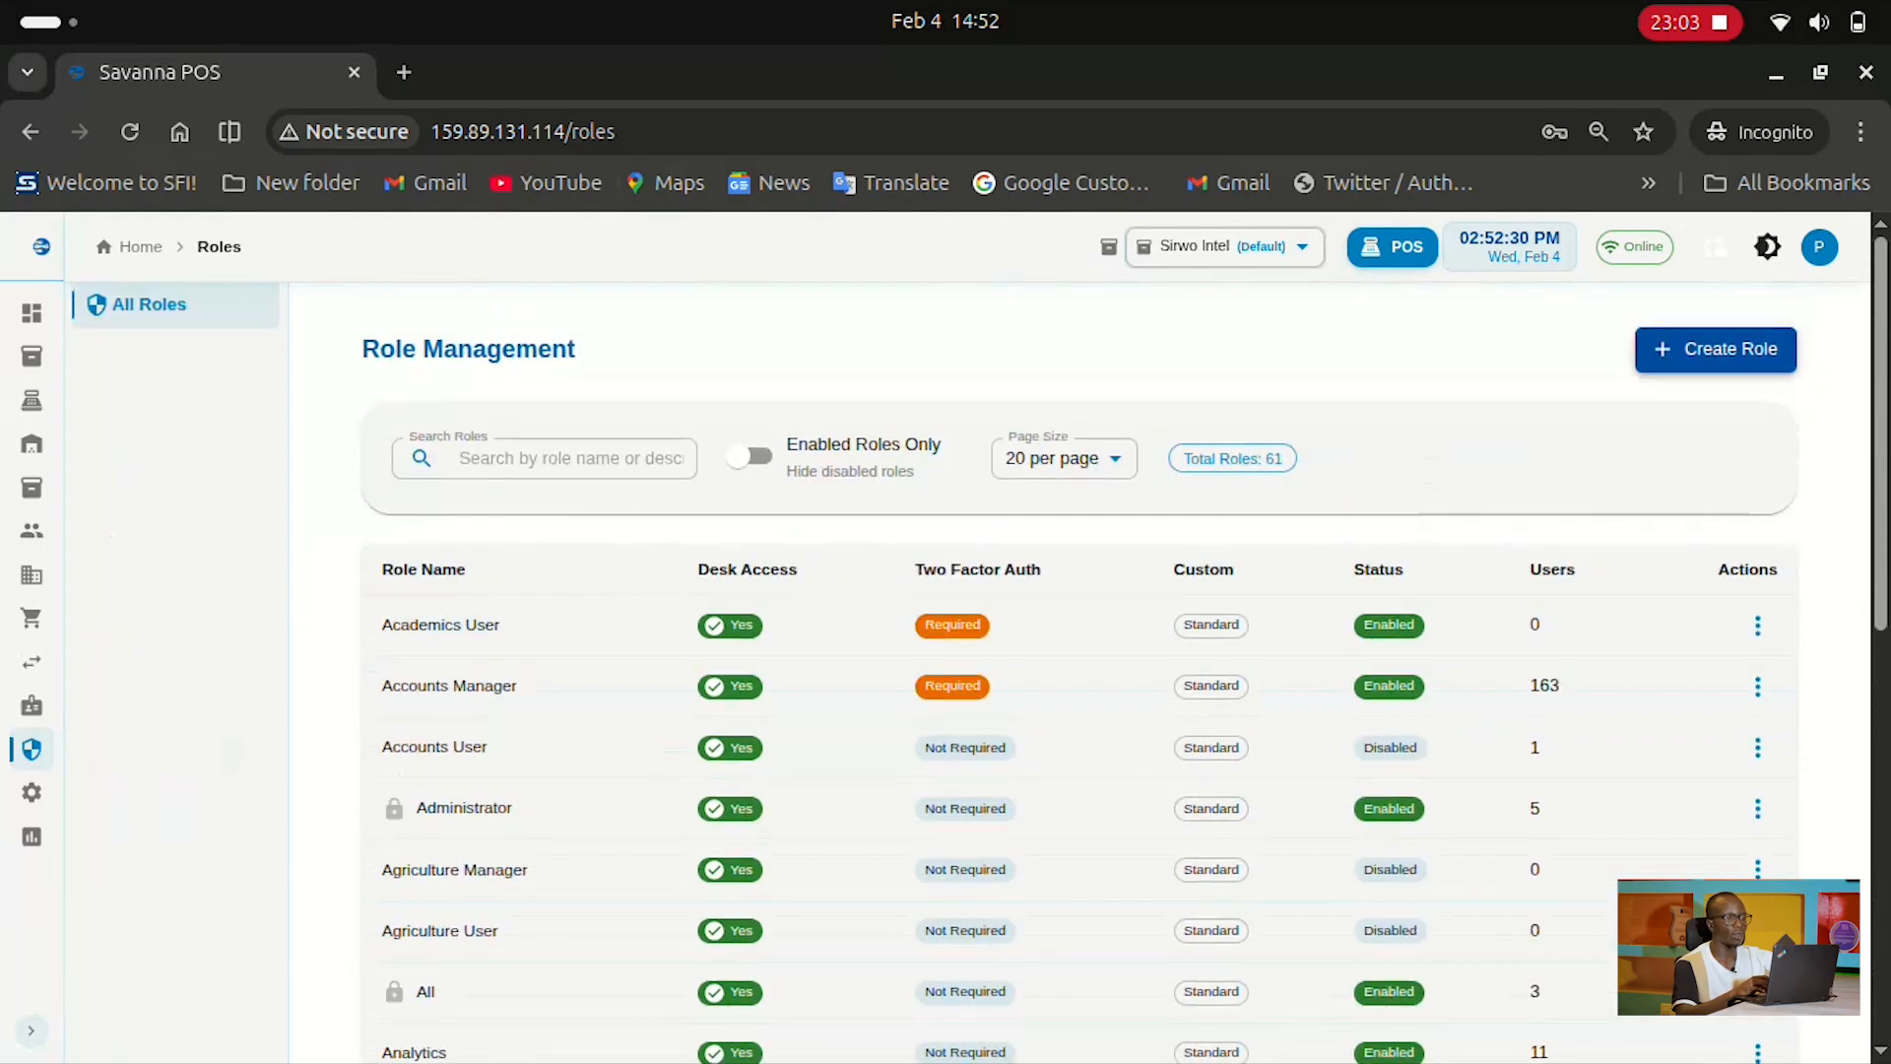
Start a new role, then abandon it and return to the roles list
{"action": "left_click", "coordinate": [1715, 350]}
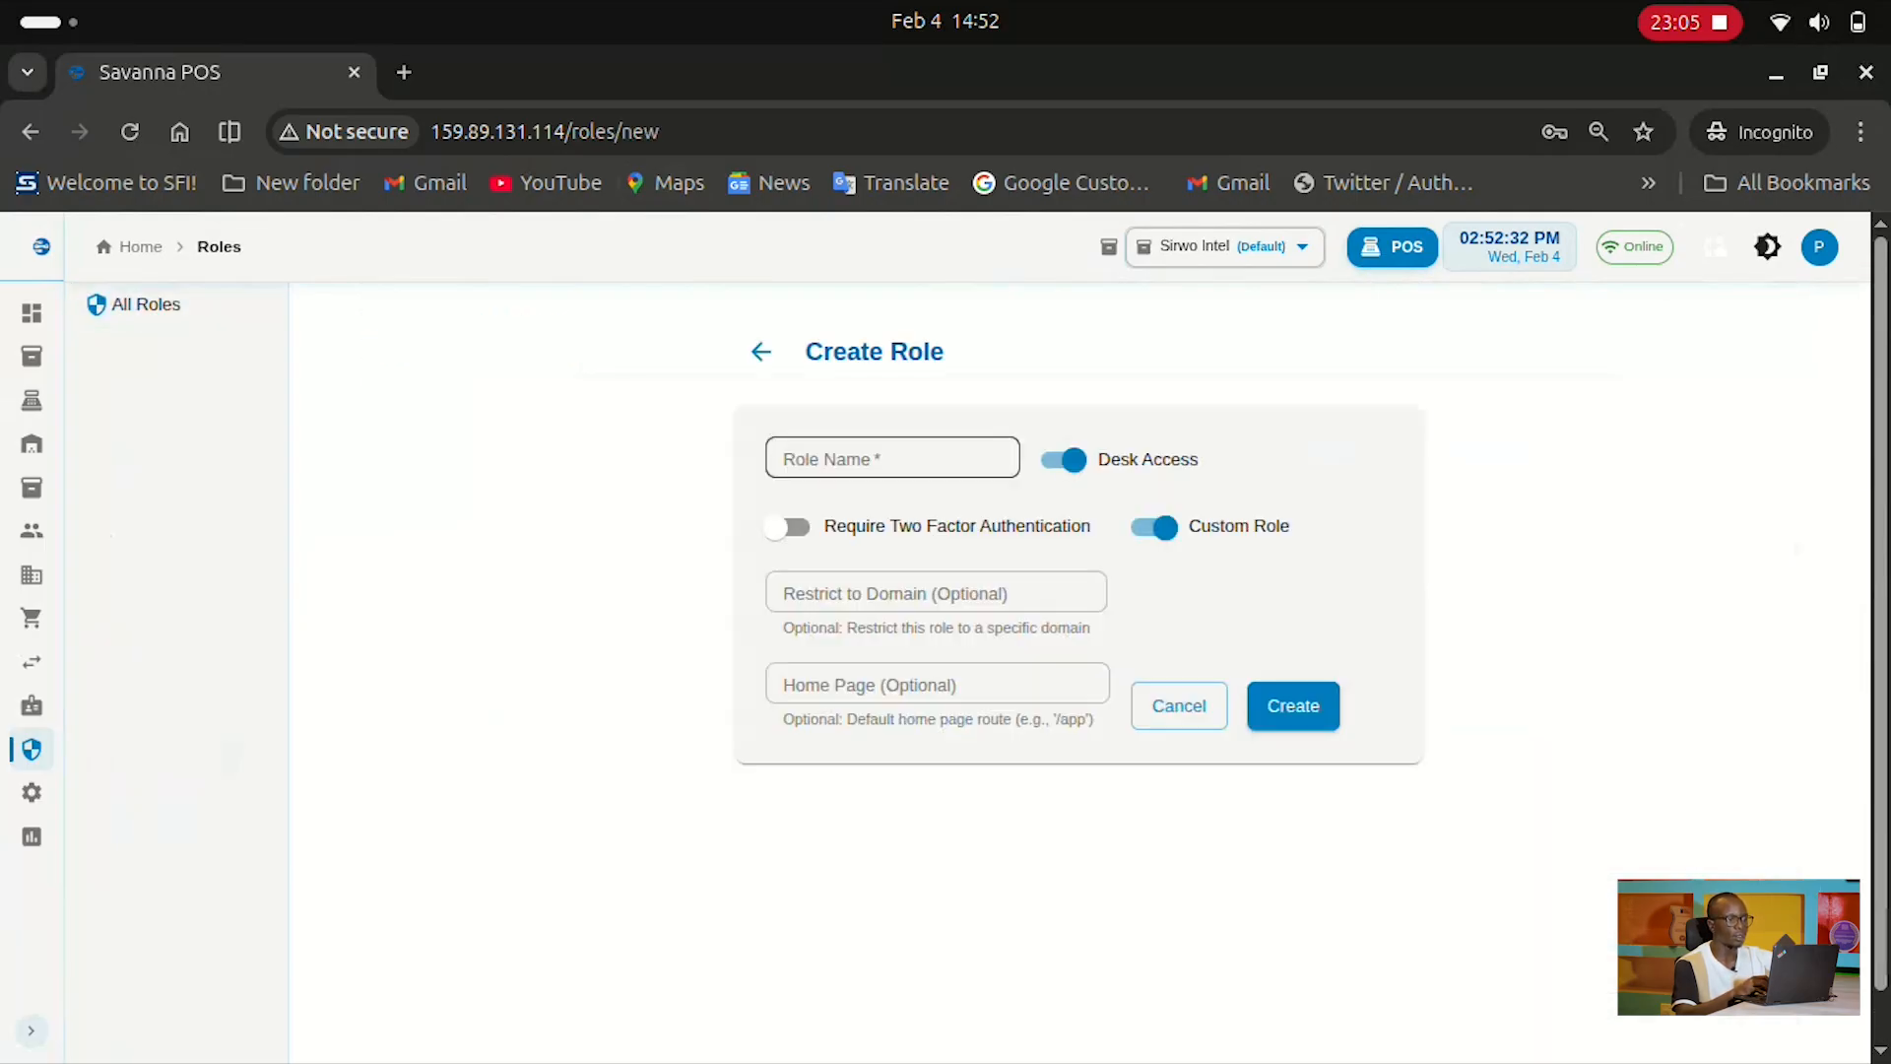
{"action": "left_click", "coordinate": [893, 458]}
{"action": "left_click", "coordinate": [1271, 601]}
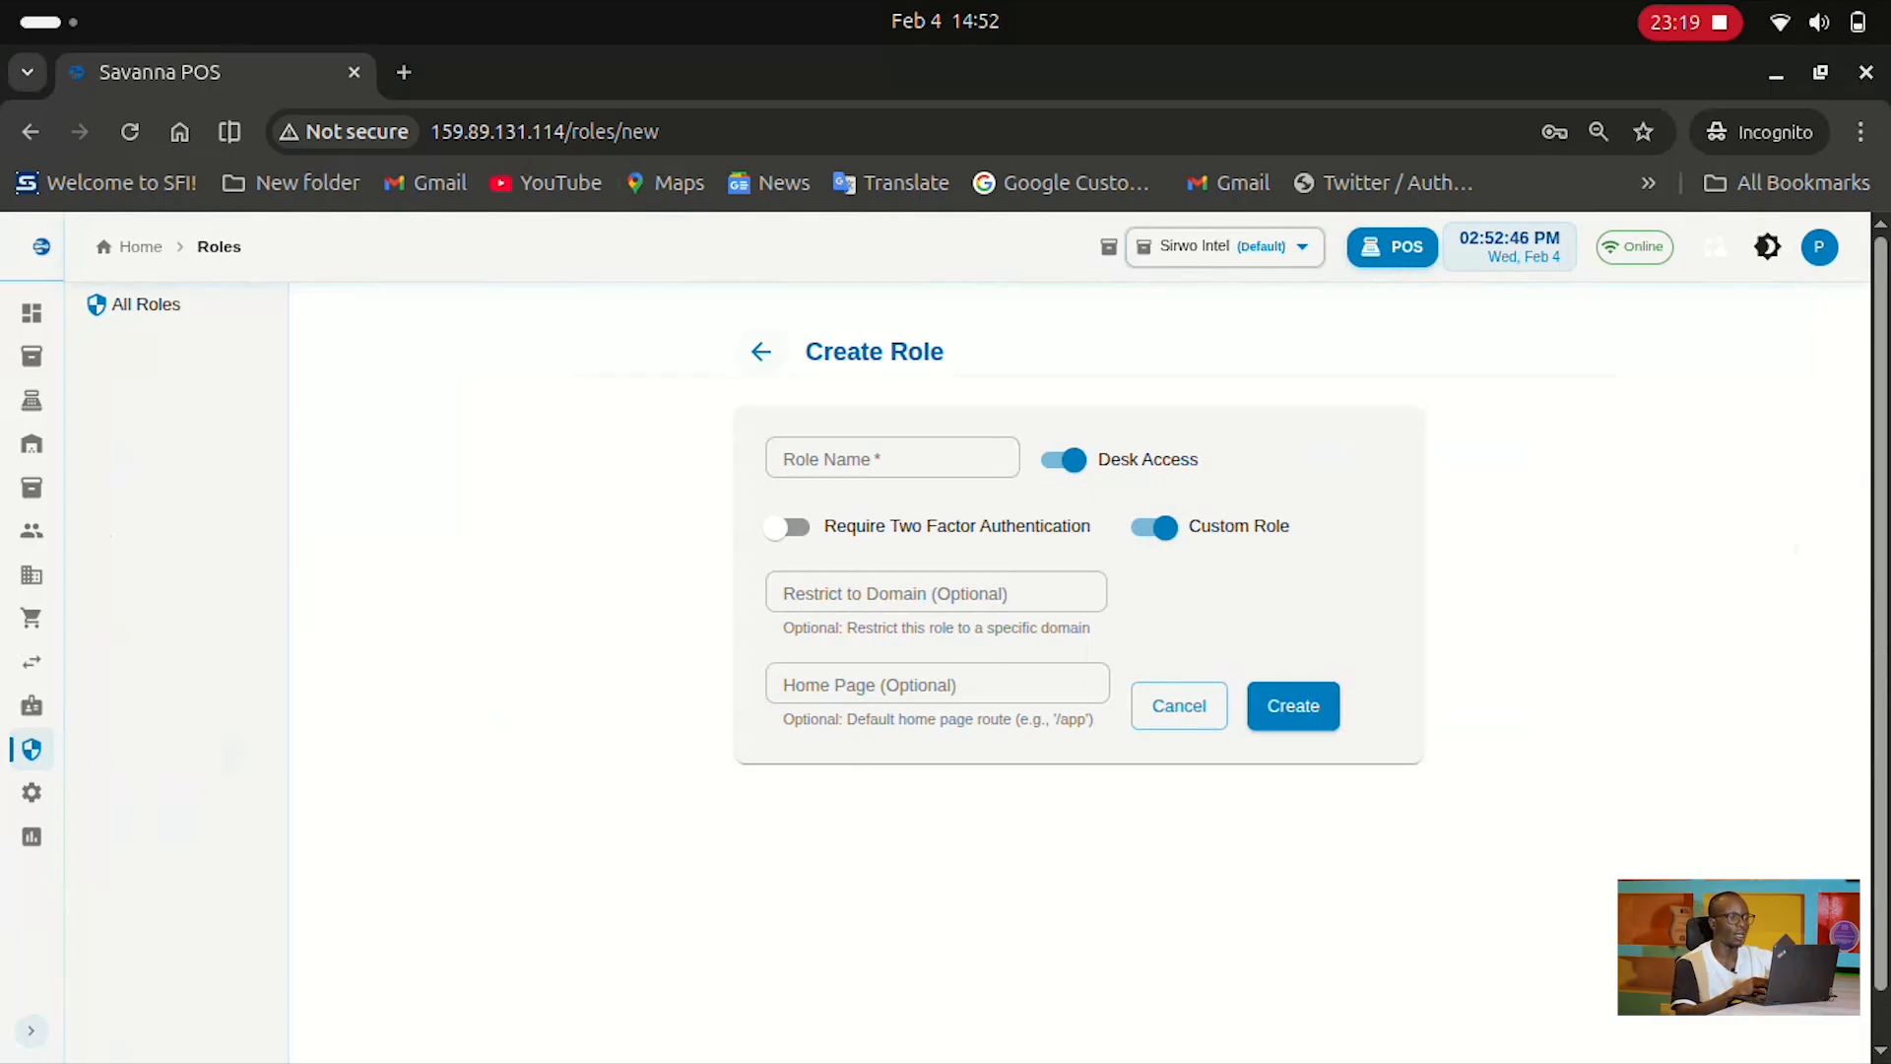
{"action": "left_click", "coordinate": [1179, 706]}
Show the available actions for the Auditor role
{"action": "scroll", "coordinate": [1179, 707], "scroll_direction": "down", "scroll_amount": 3}
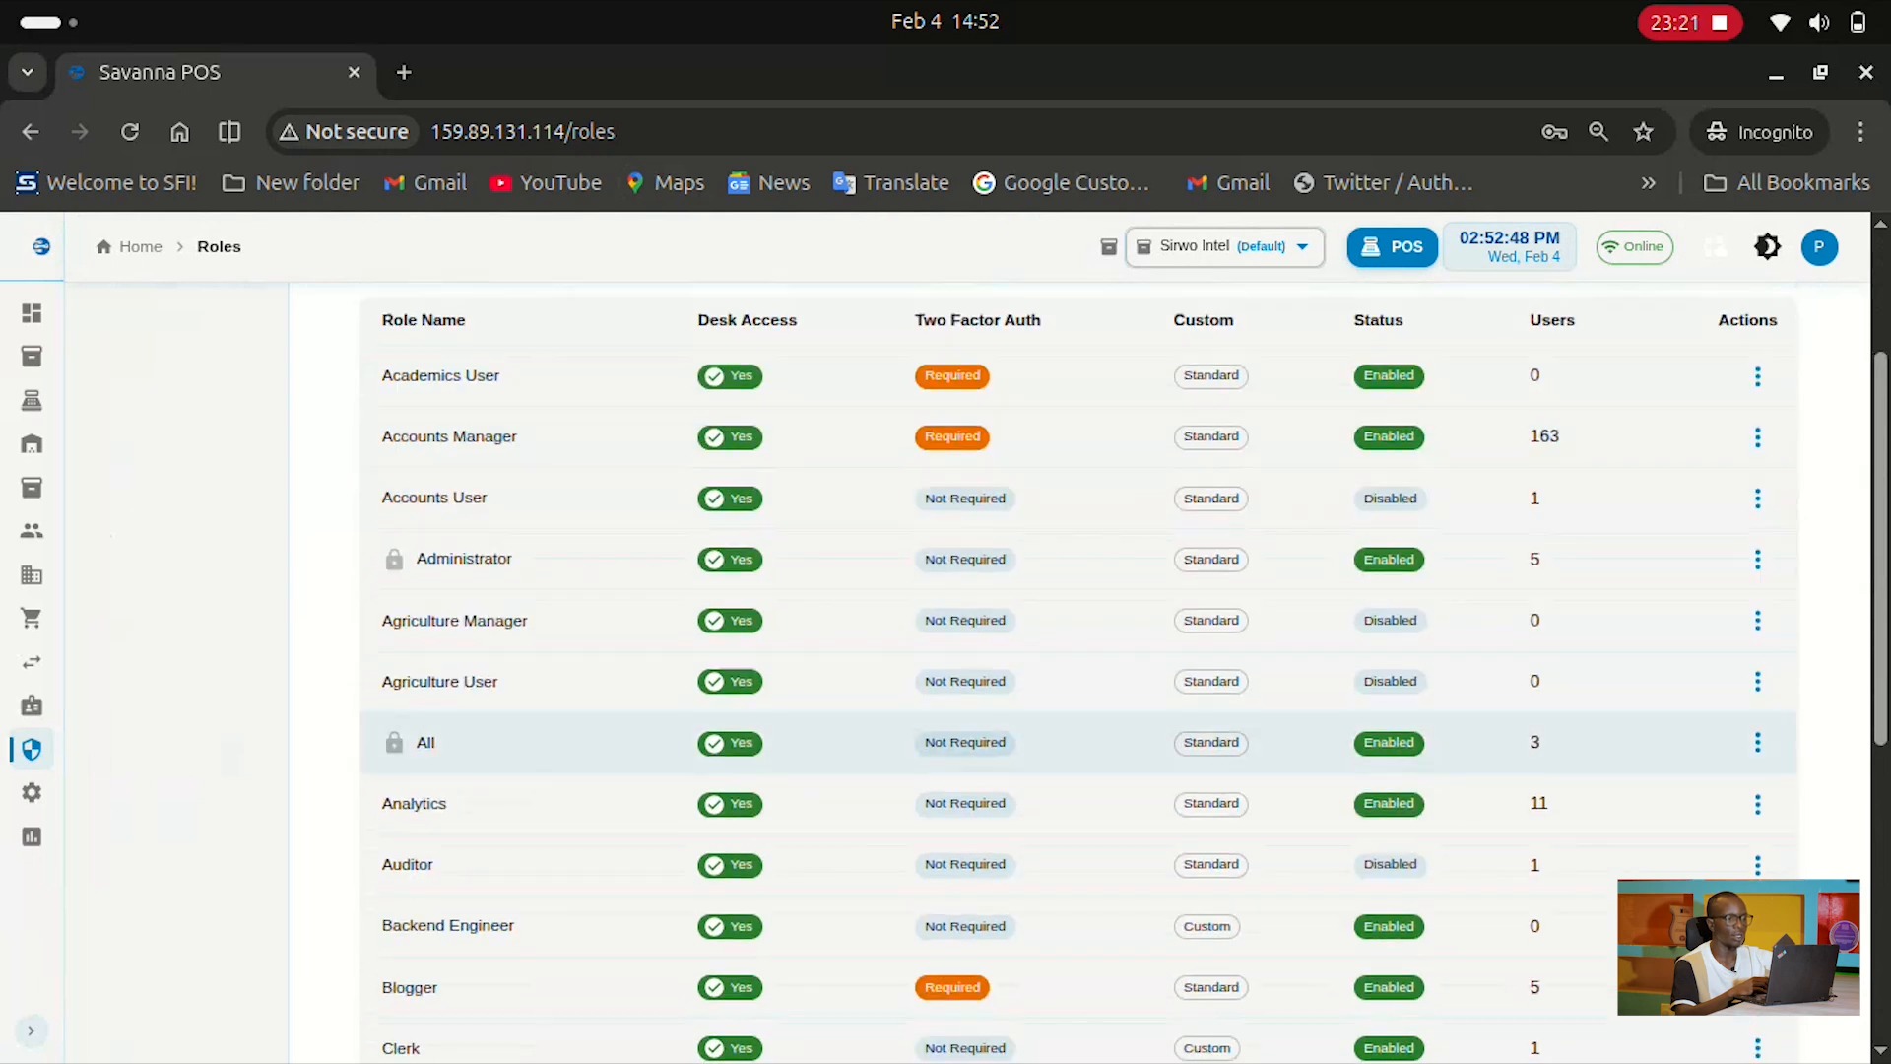
{"action": "scroll", "coordinate": [1179, 591], "scroll_direction": "down", "scroll_amount": 2}
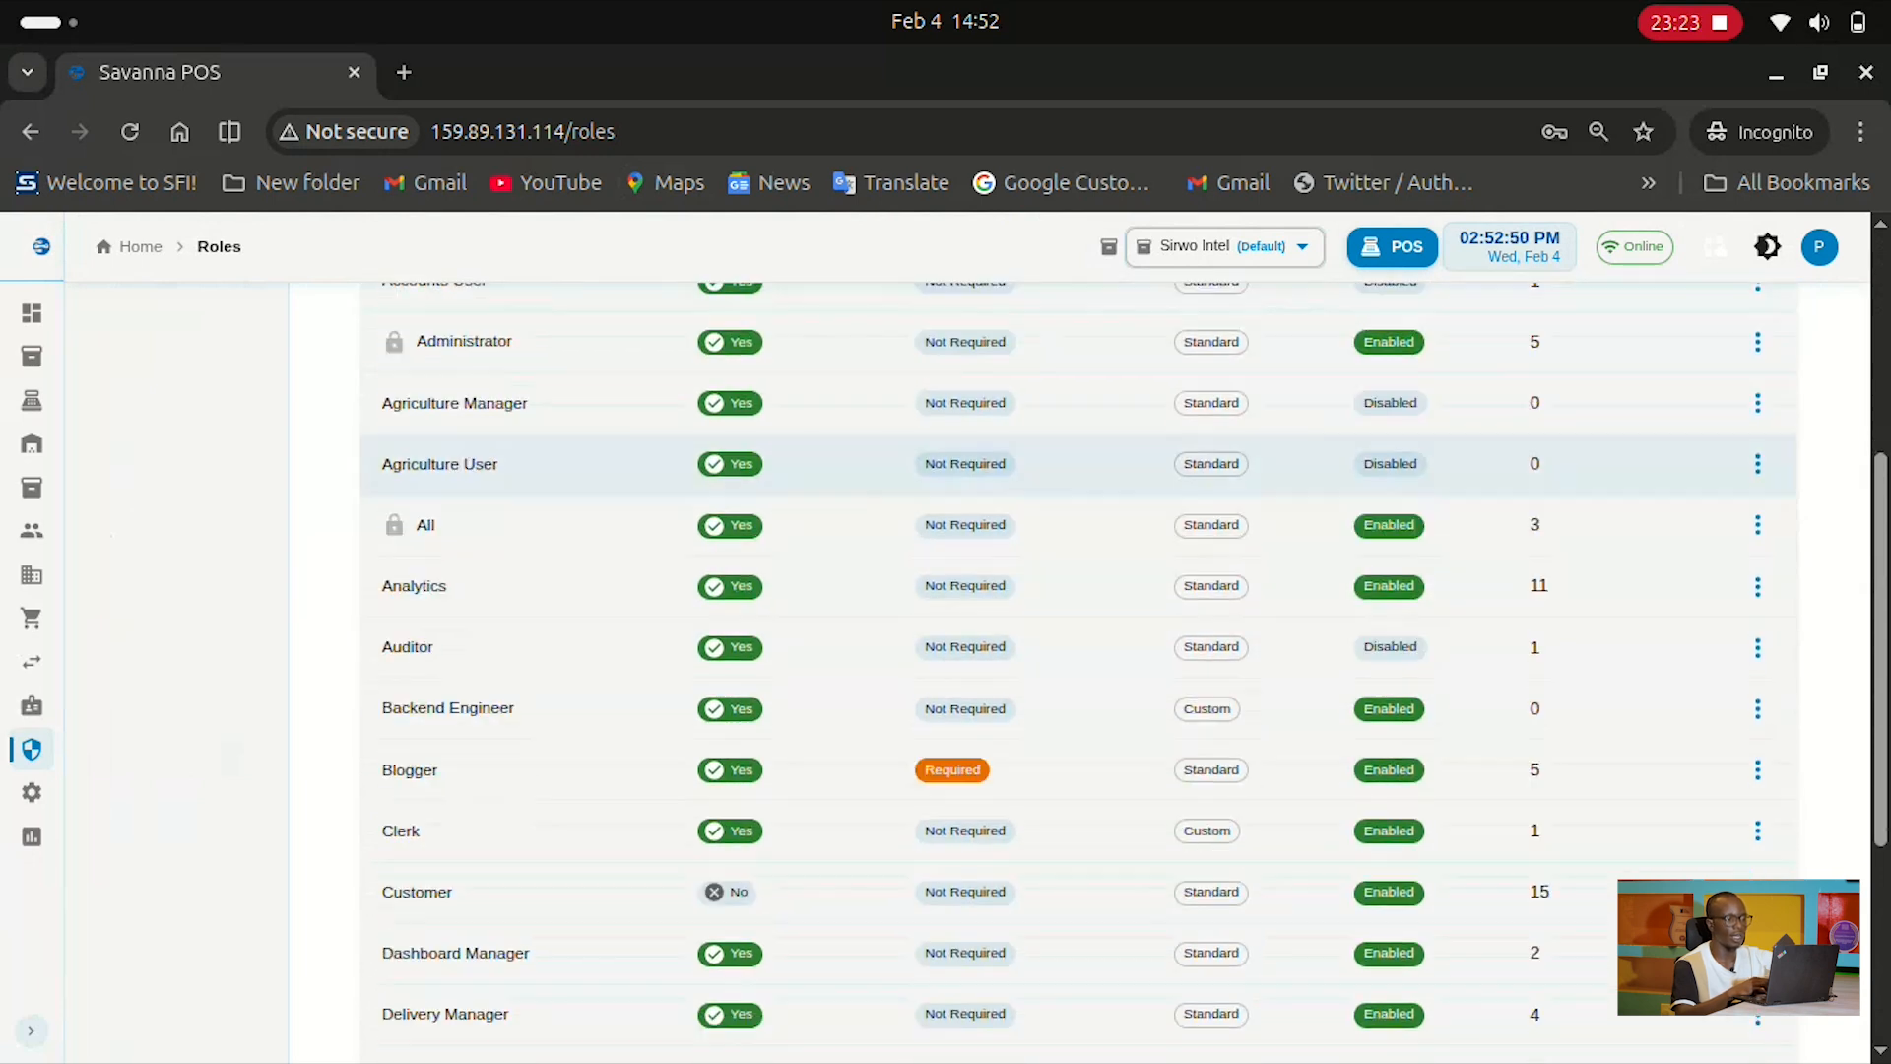
{"action": "left_click", "coordinate": [1757, 639]}
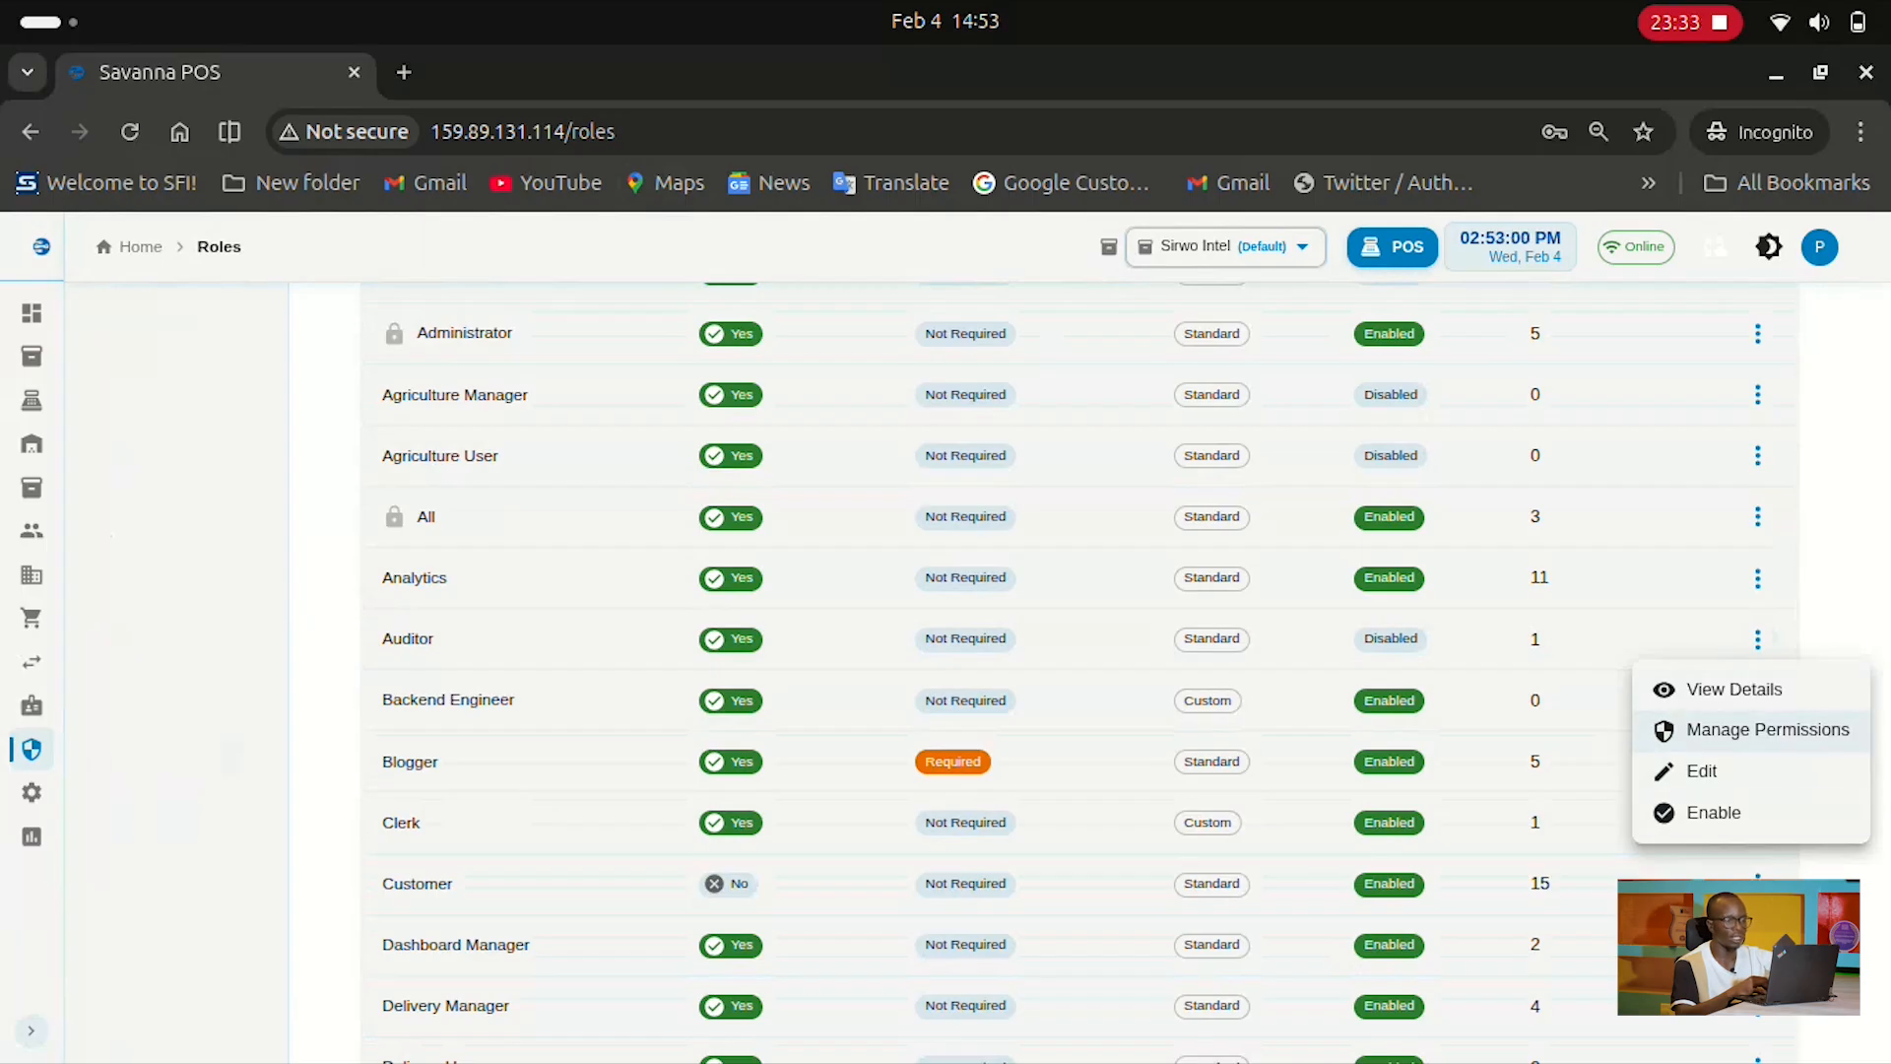
{"action": "left_click", "coordinate": [1799, 731]}
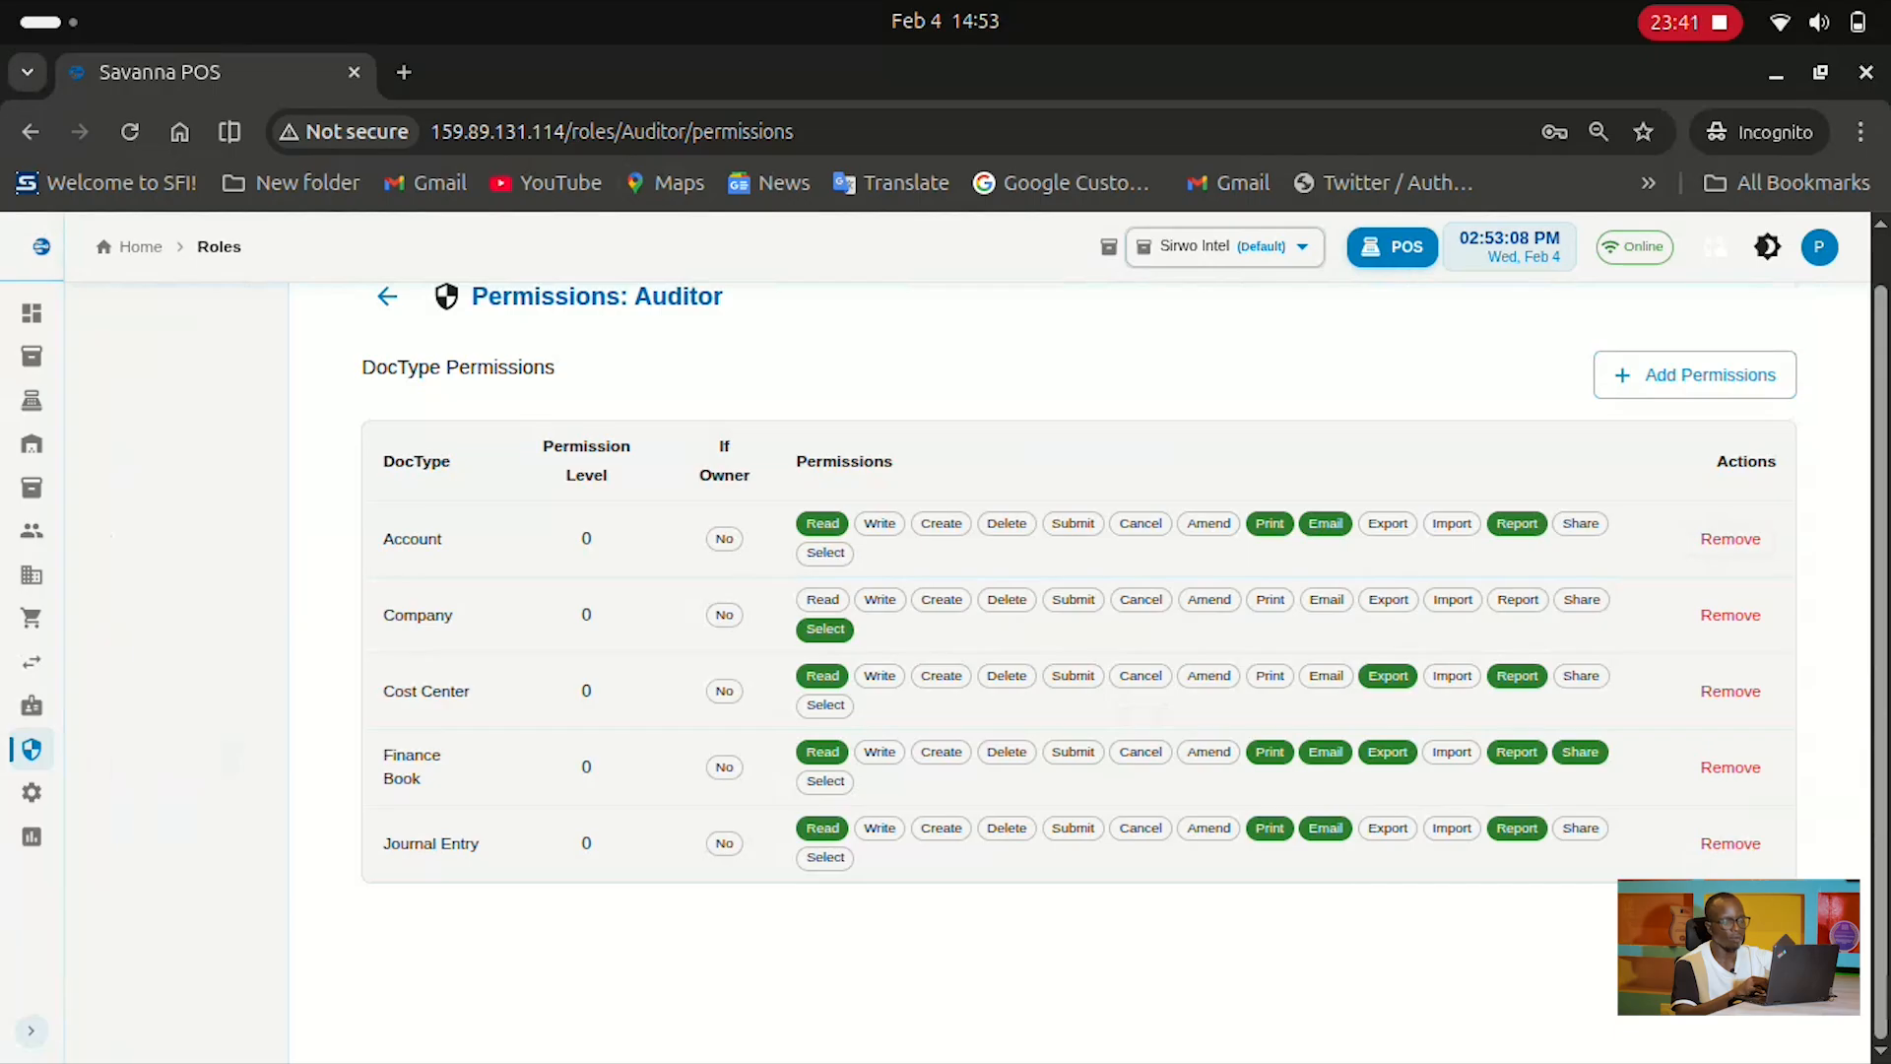
{"action": "scroll", "coordinate": [1517, 832], "scroll_direction": "up", "scroll_amount": 1}
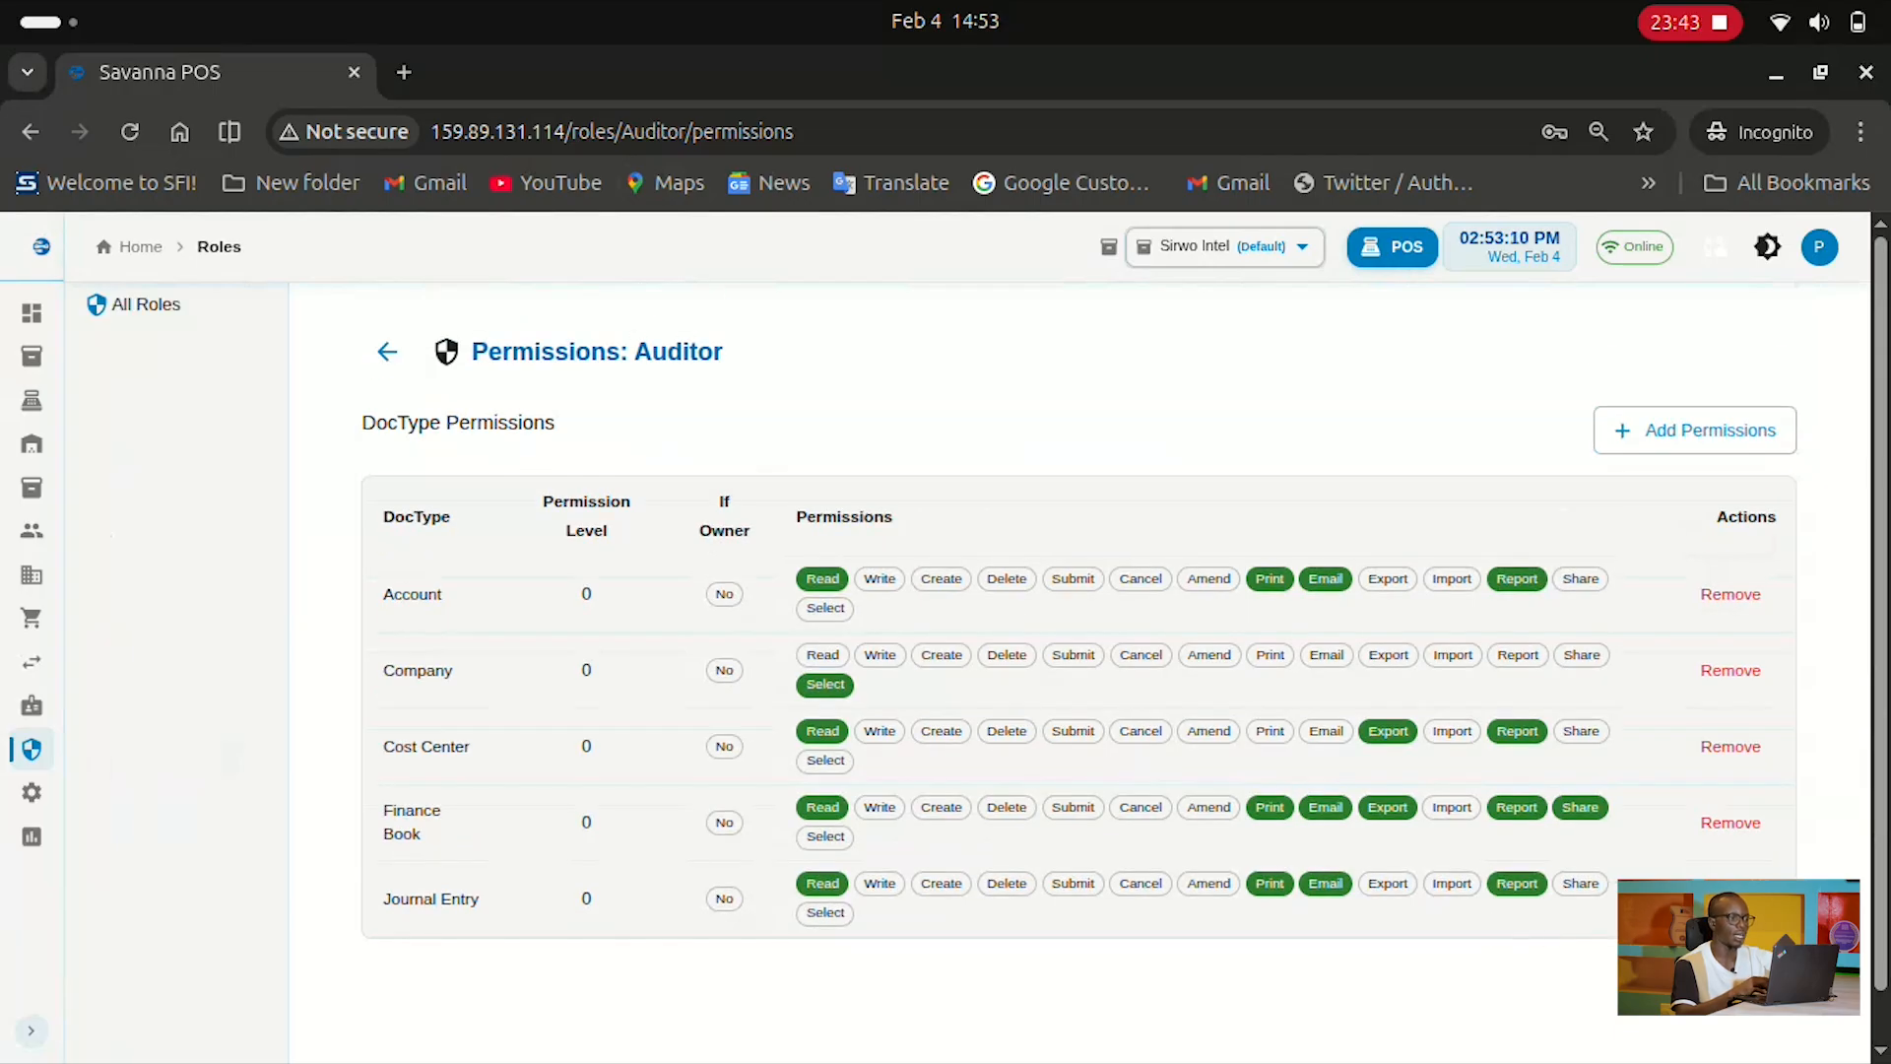
{"action": "left_click", "coordinate": [387, 352]}
{"action": "mouse_move", "coordinate": [31, 705]}
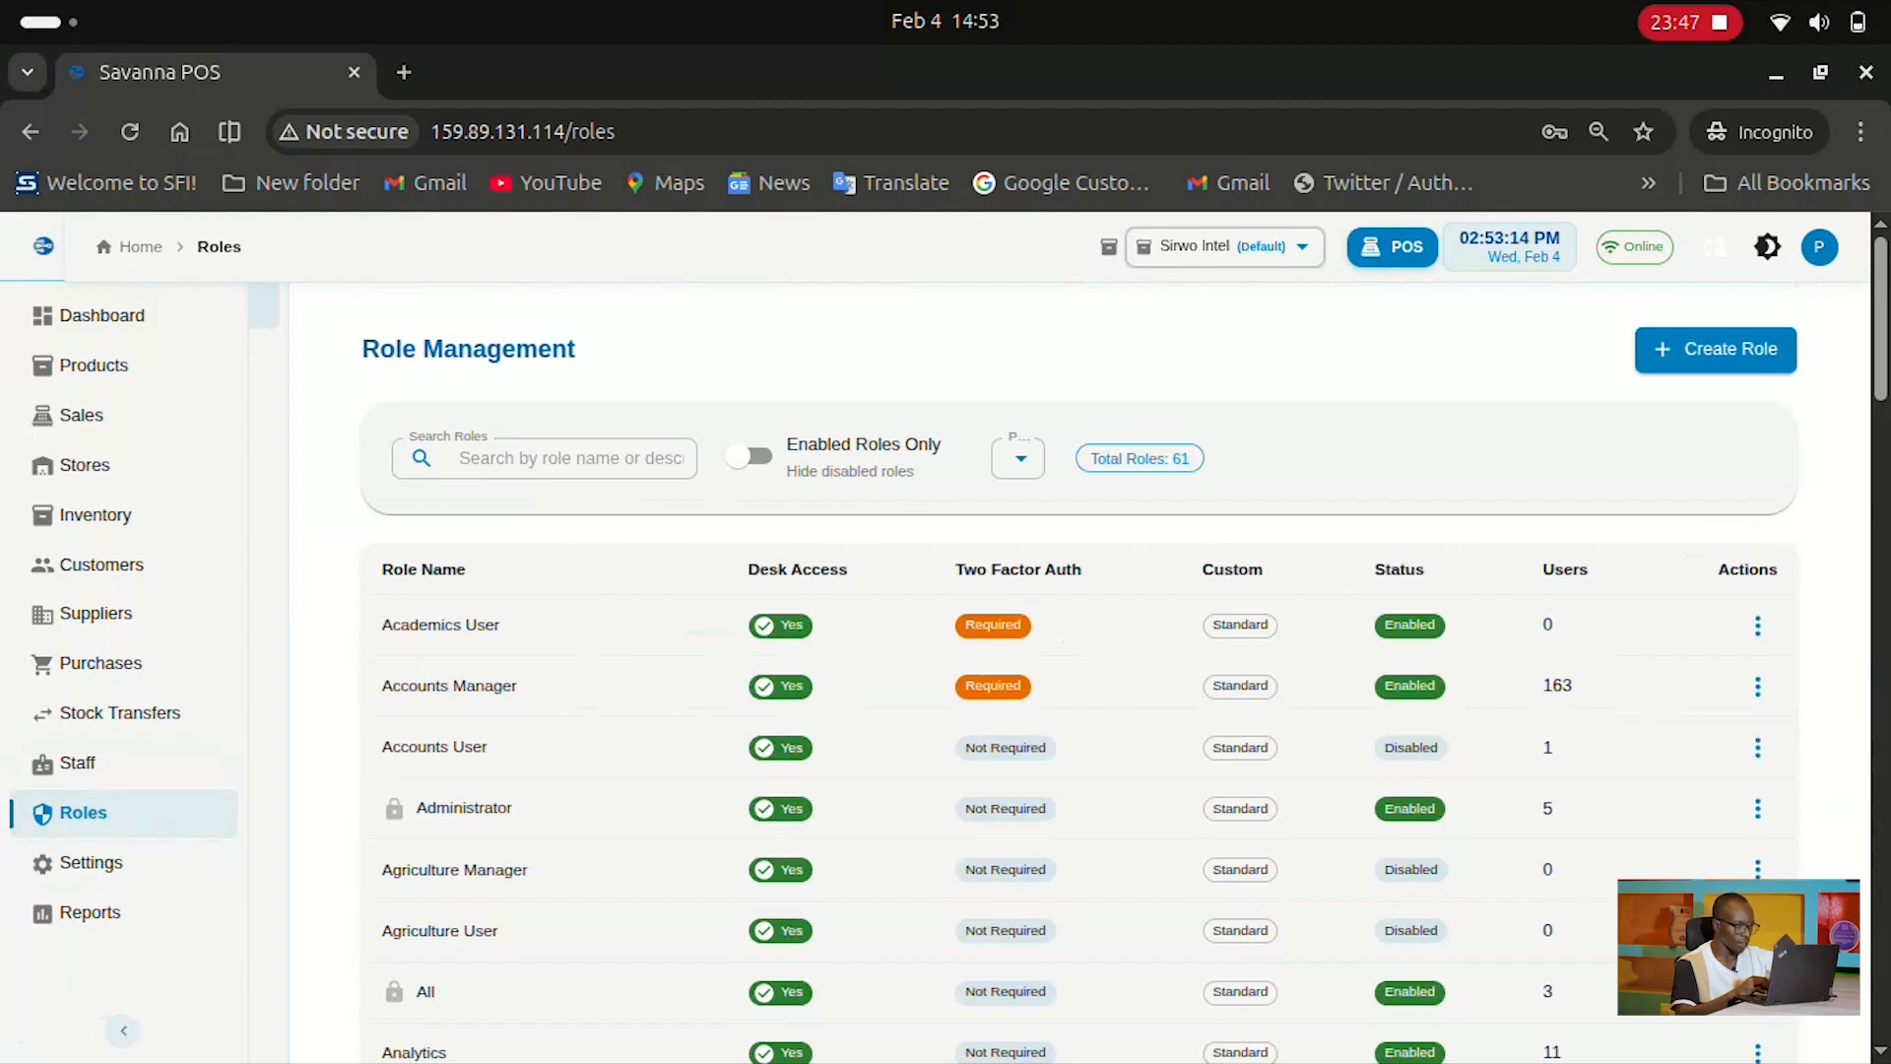
{"action": "mouse_move", "coordinate": [36, 859]}
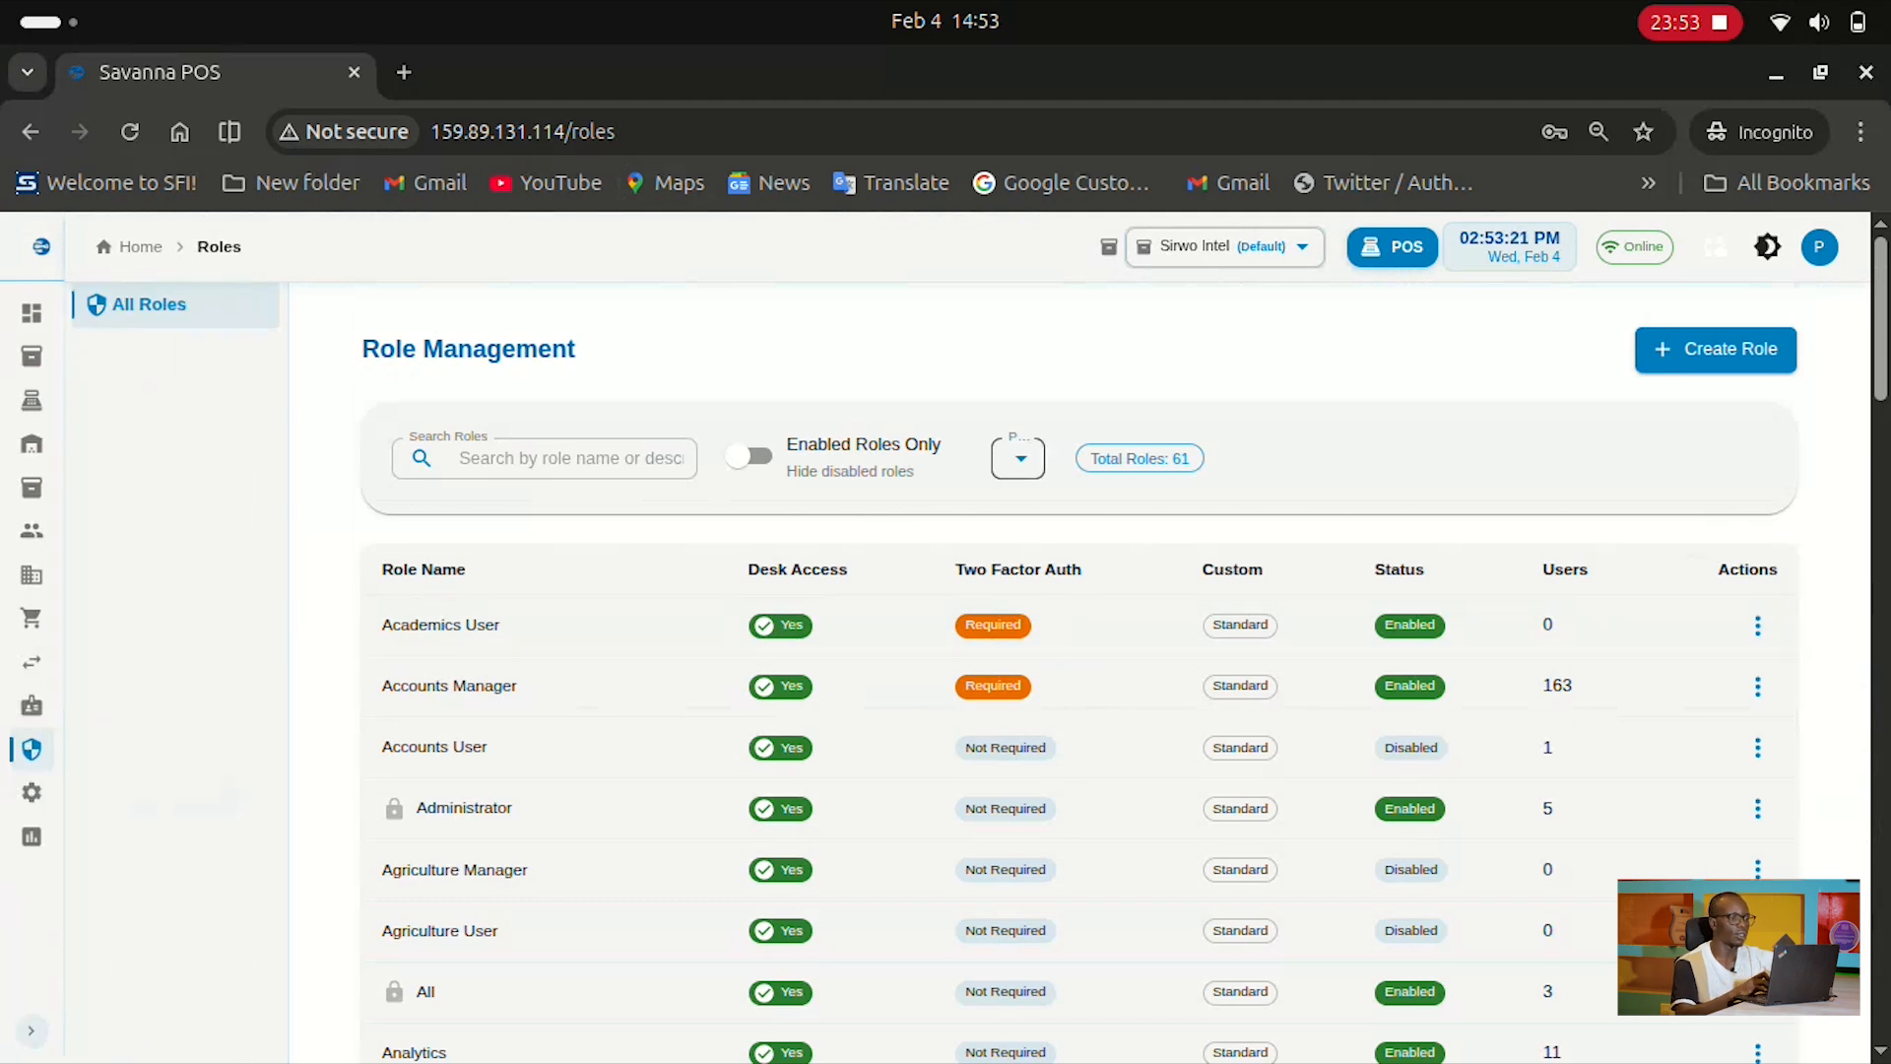
Keep the roles page size unchanged and move through Settings to Payment Methods, then Inventory Discounts
{"action": "left_click", "coordinate": [1020, 459]}
{"action": "left_click", "coordinate": [36, 809]}
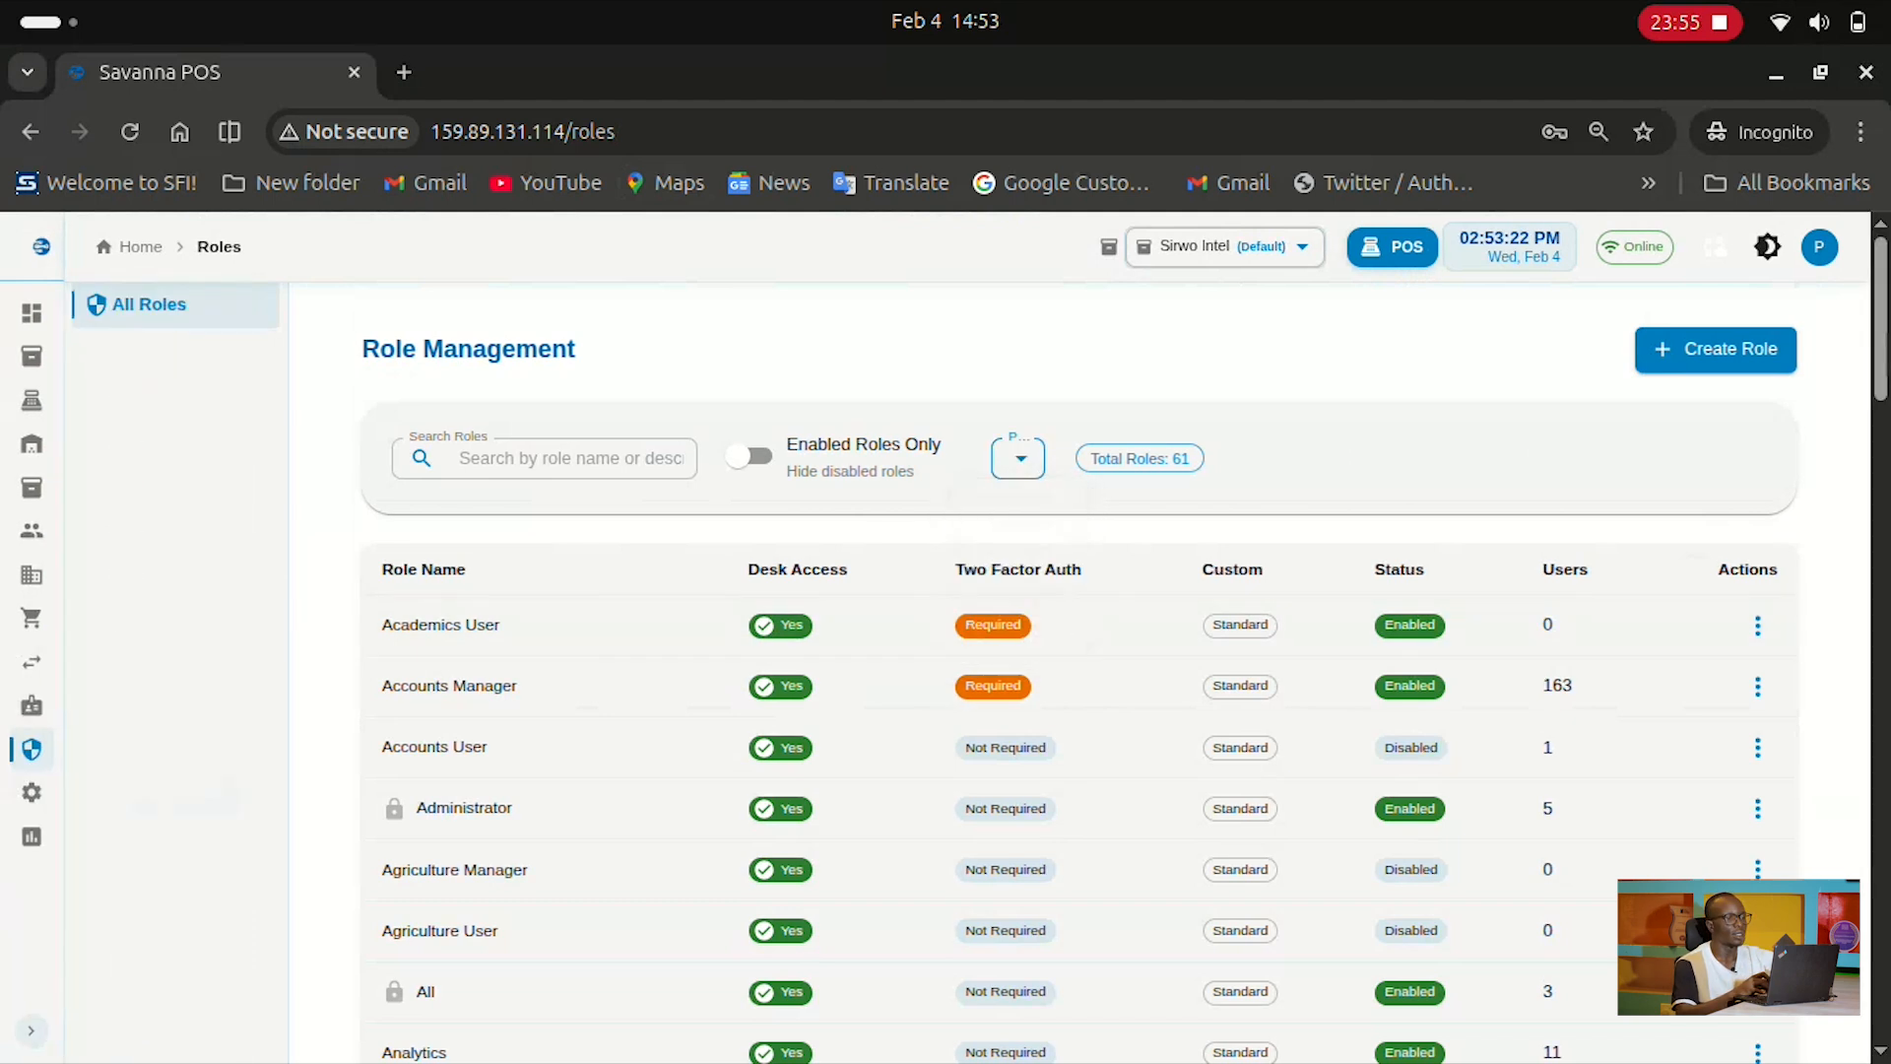
{"action": "mouse_move", "coordinate": [36, 810]}
{"action": "left_click", "coordinate": [89, 863]}
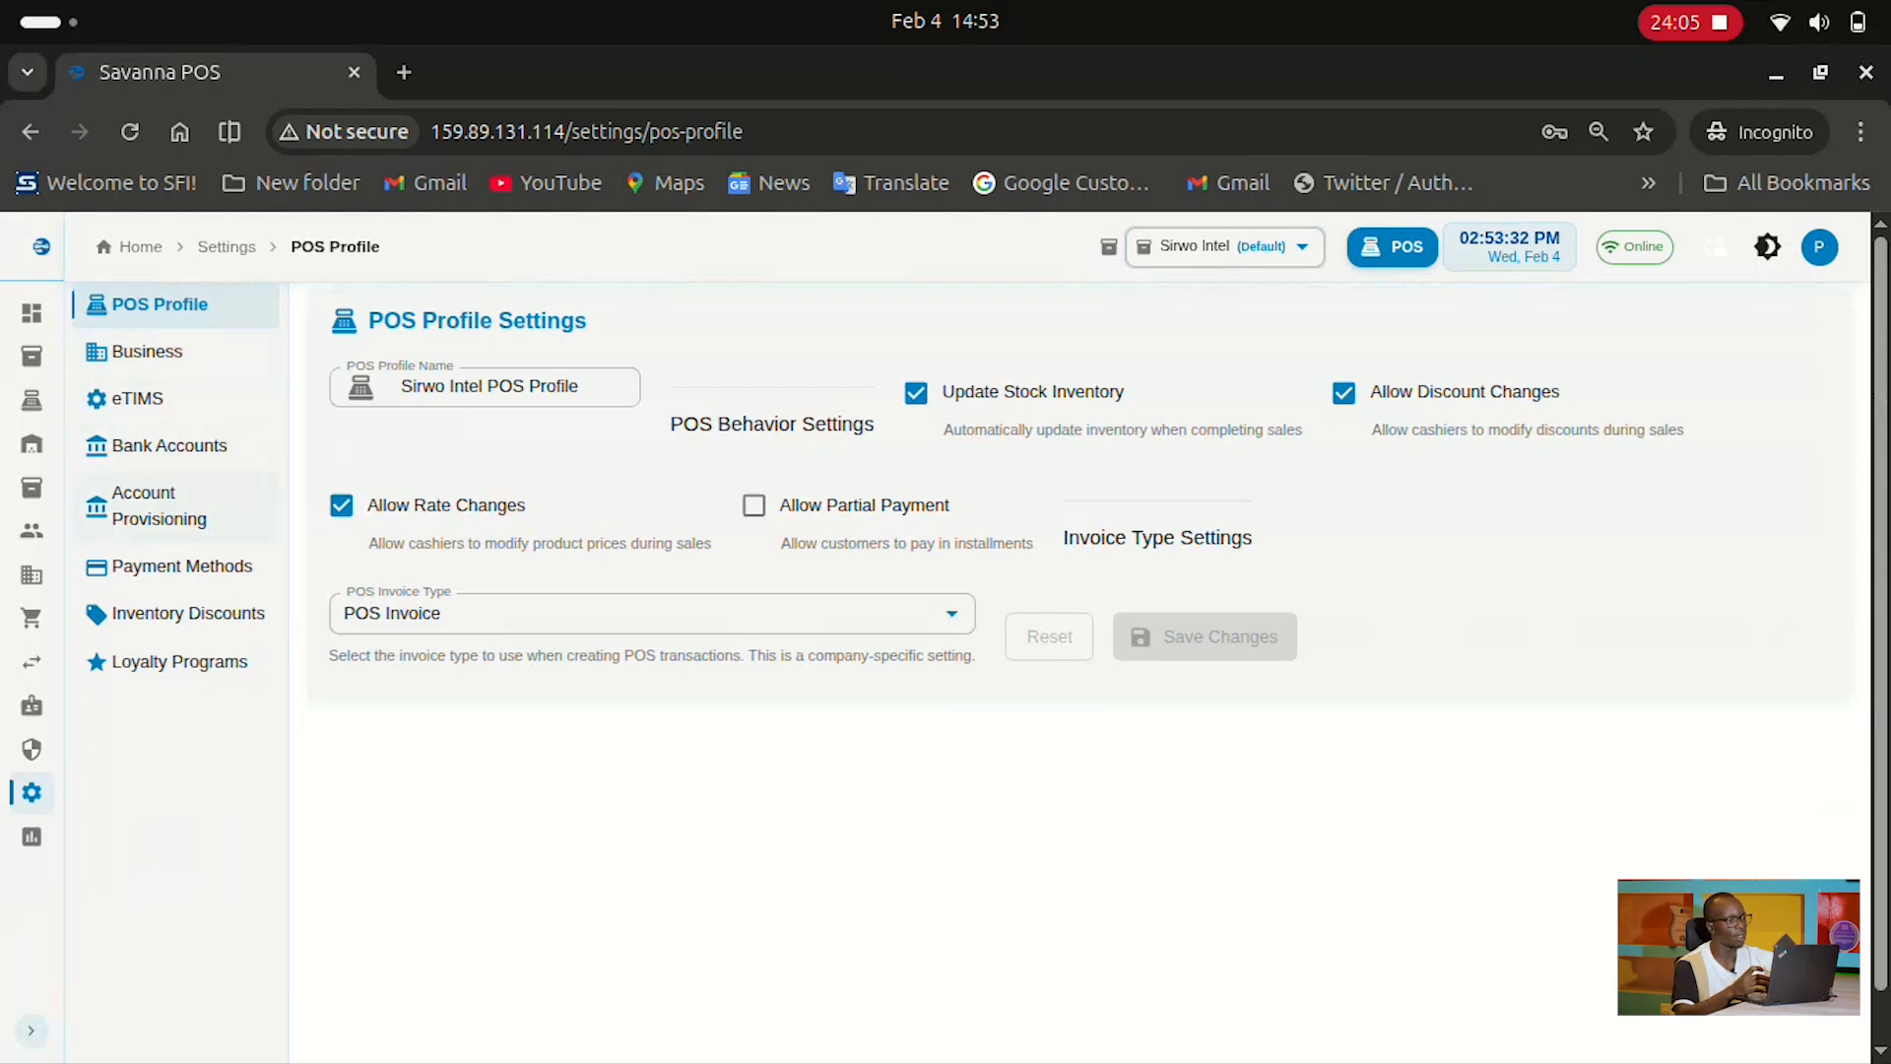
{"action": "left_click", "coordinate": [171, 568]}
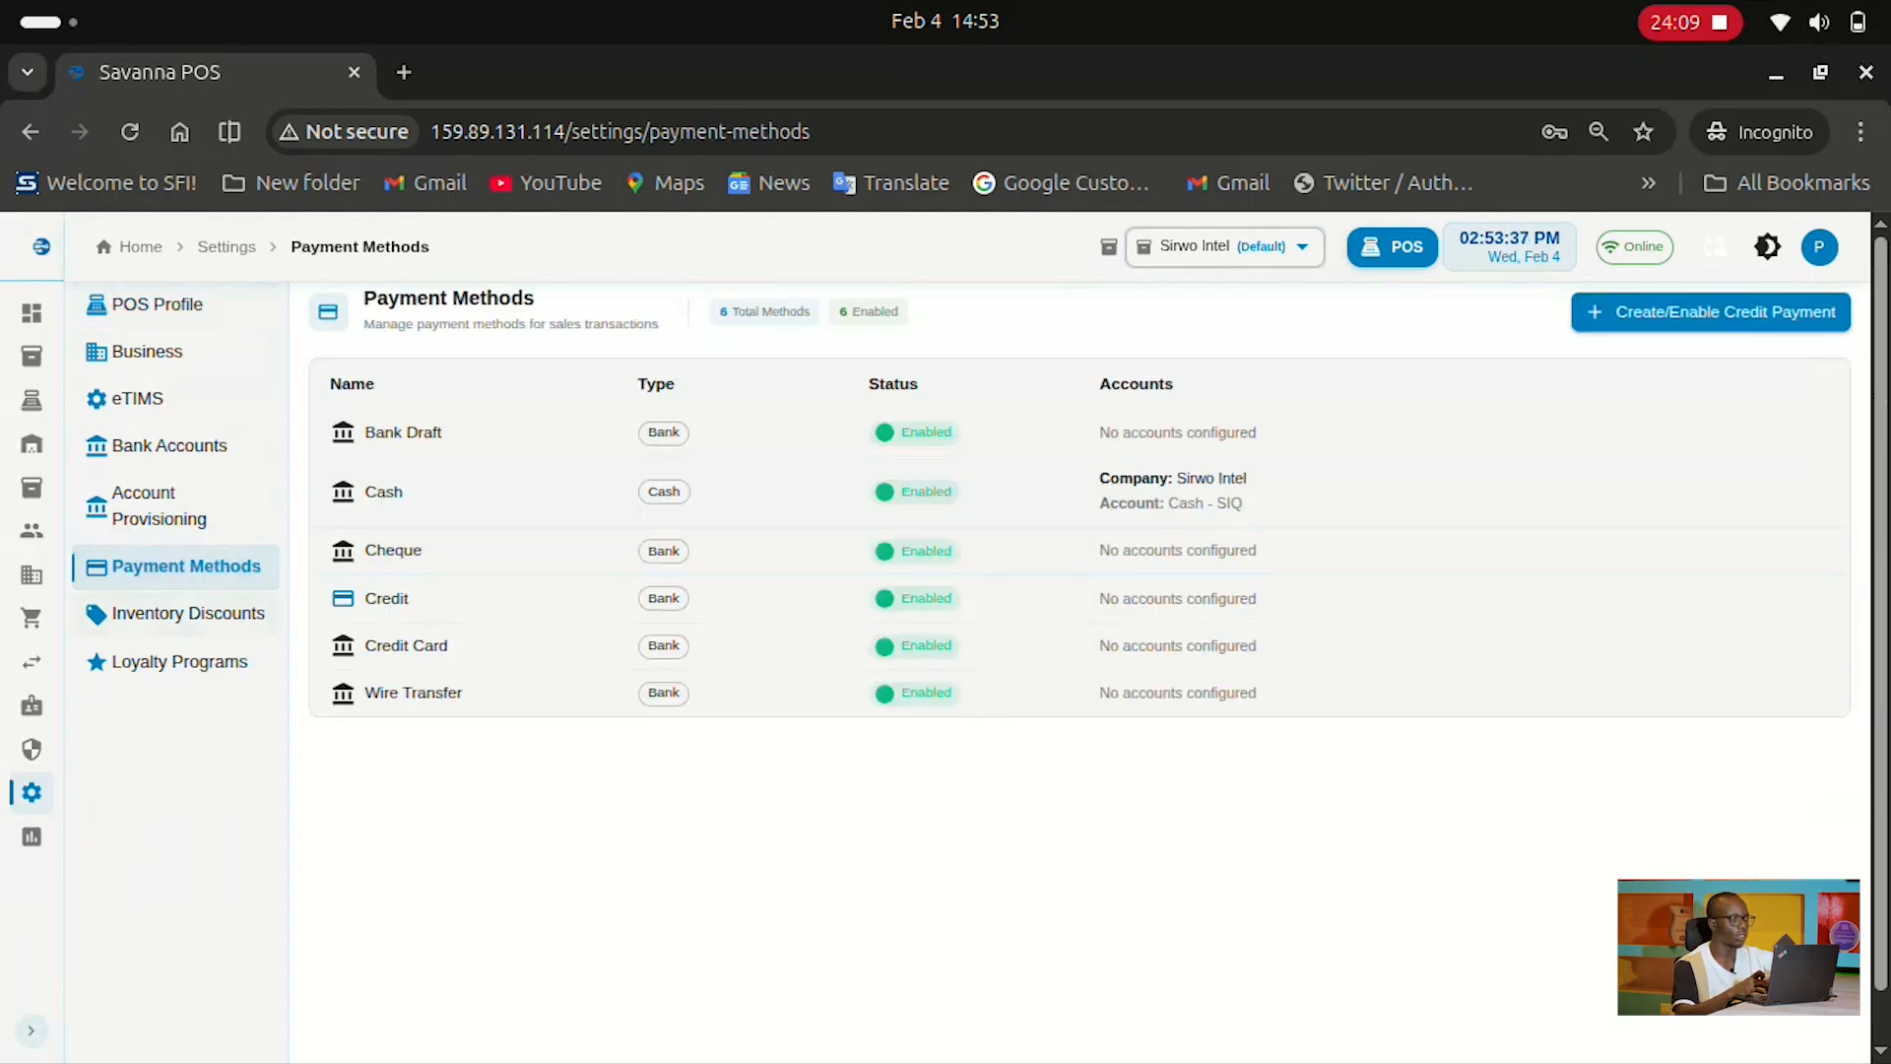
{"action": "left_click", "coordinate": [203, 627]}
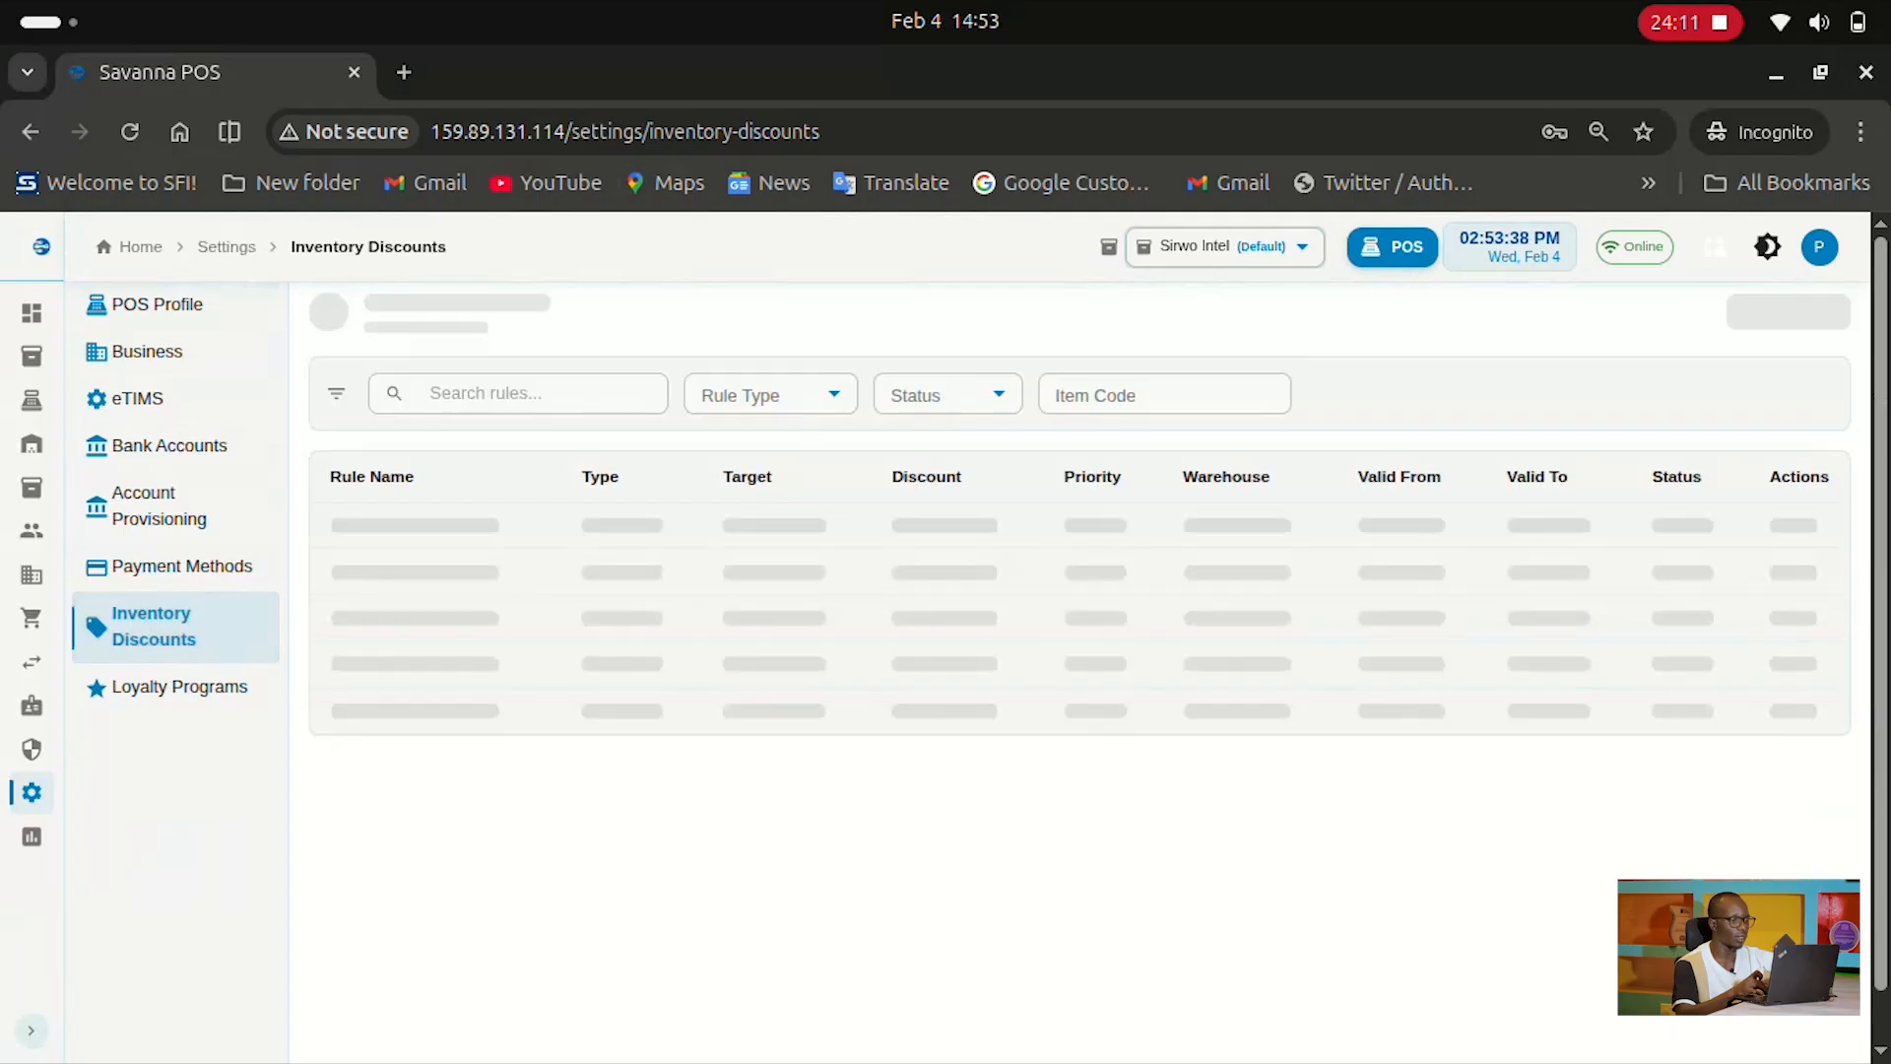
Draft a new discount rule with Fixed Amount type, then view the empty Loyalty Programs settings
{"action": "left_click", "coordinate": [1752, 311]}
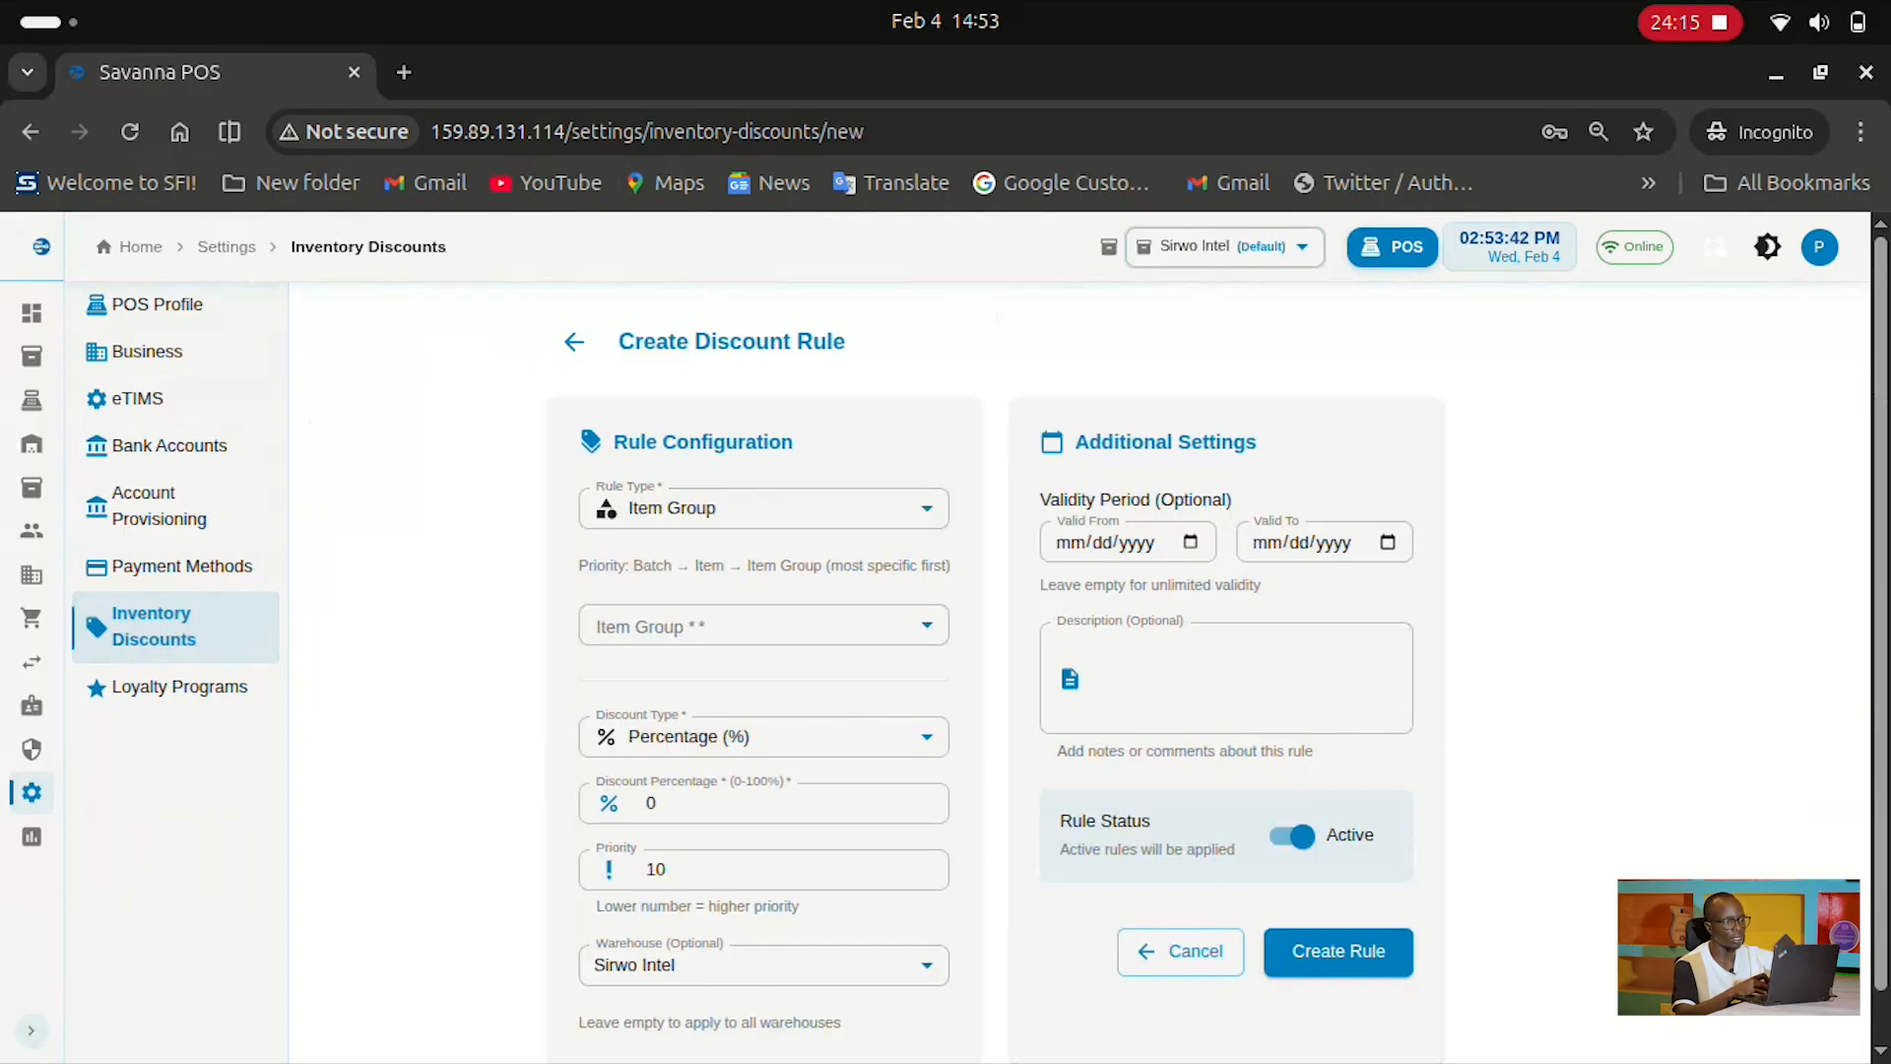
{"action": "scroll", "coordinate": [763, 572], "scroll_direction": "down", "scroll_amount": 1}
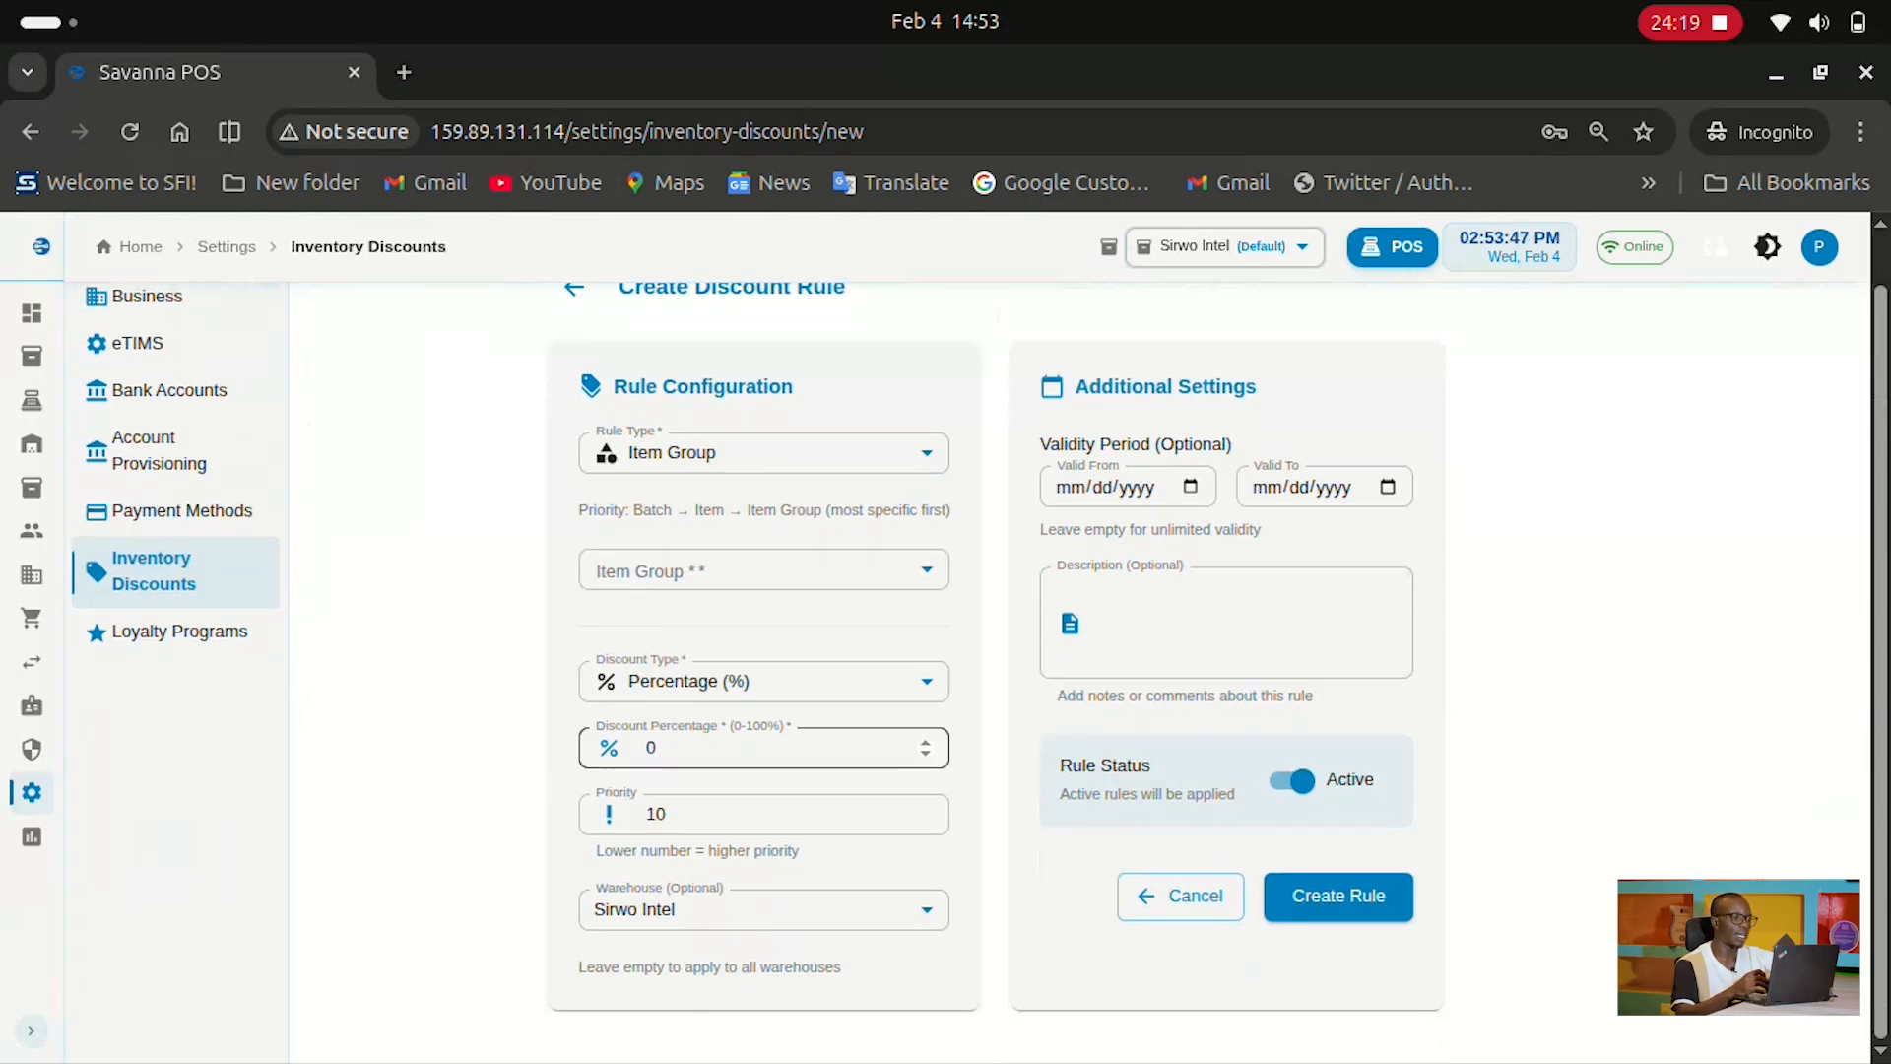
{"action": "left_click", "coordinate": [763, 682]}
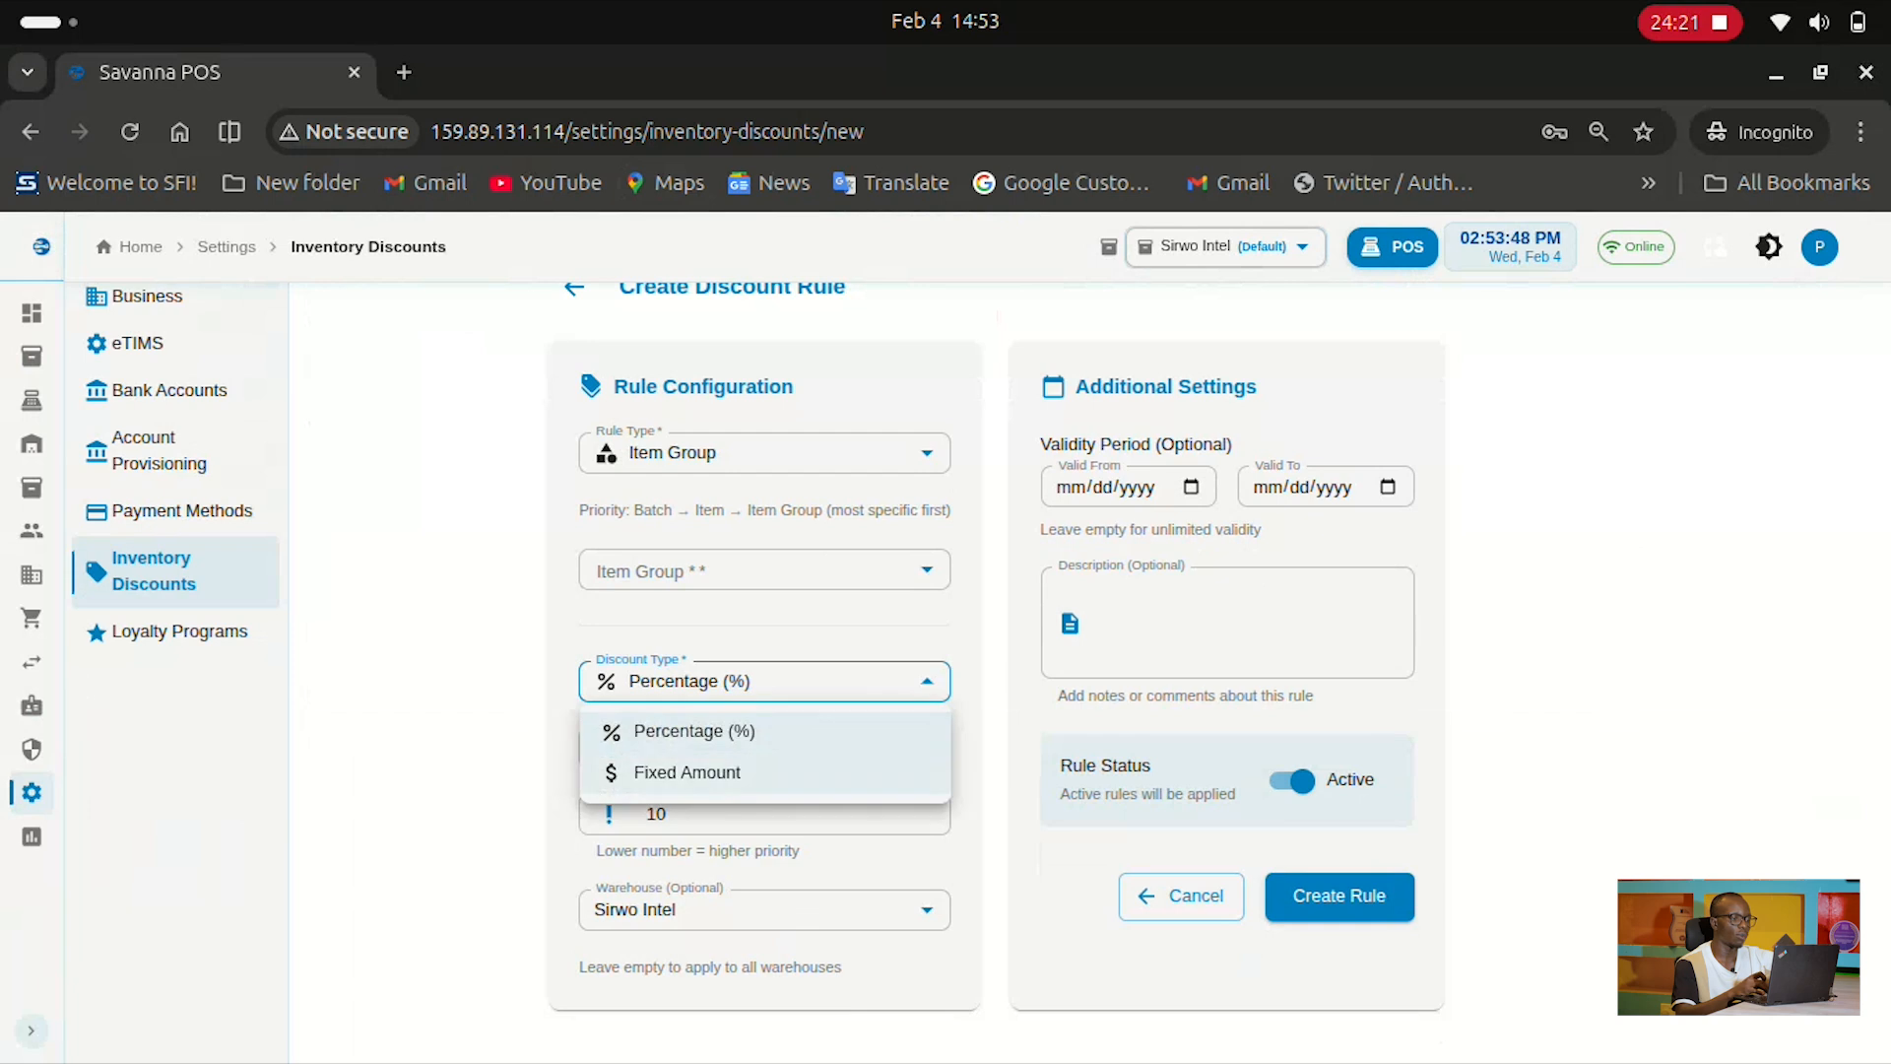
{"action": "left_click", "coordinate": [687, 771]}
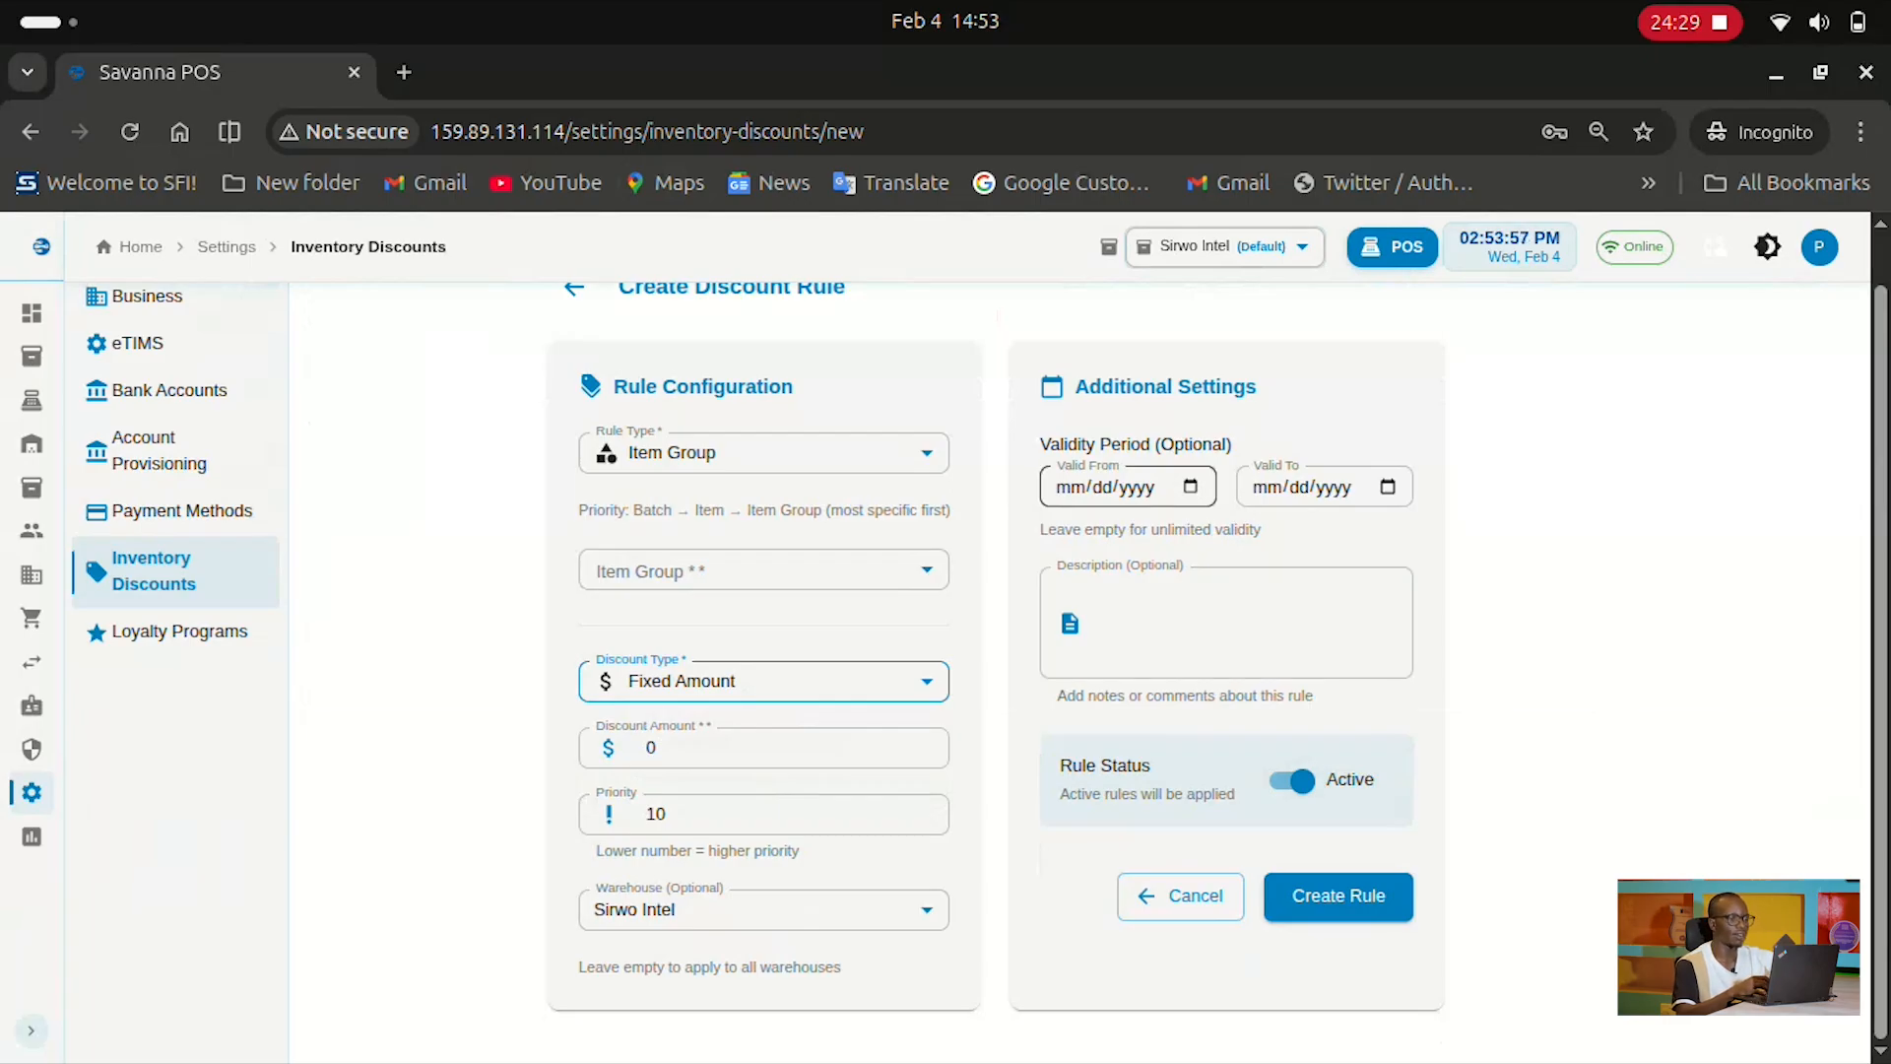
{"action": "scroll", "coordinate": [1128, 487], "scroll_direction": "up", "scroll_amount": 1}
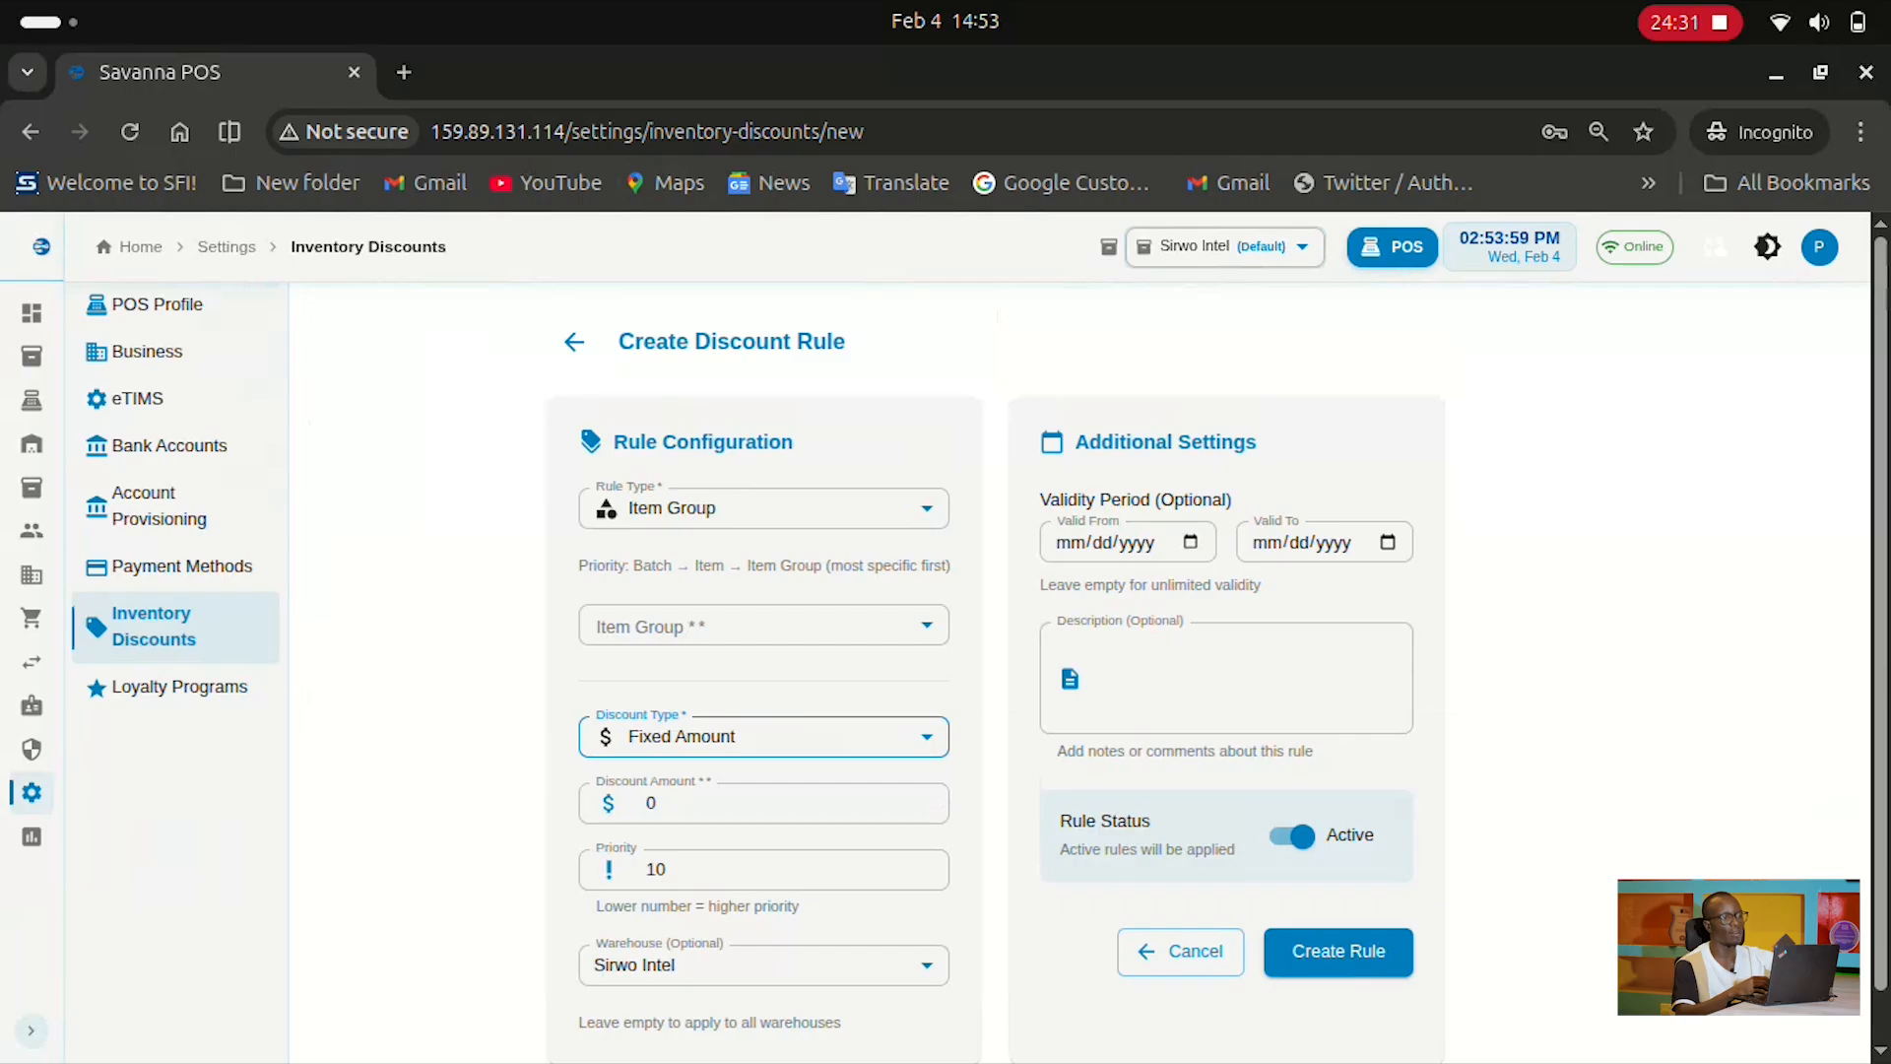
{"action": "left_click", "coordinate": [179, 686]}
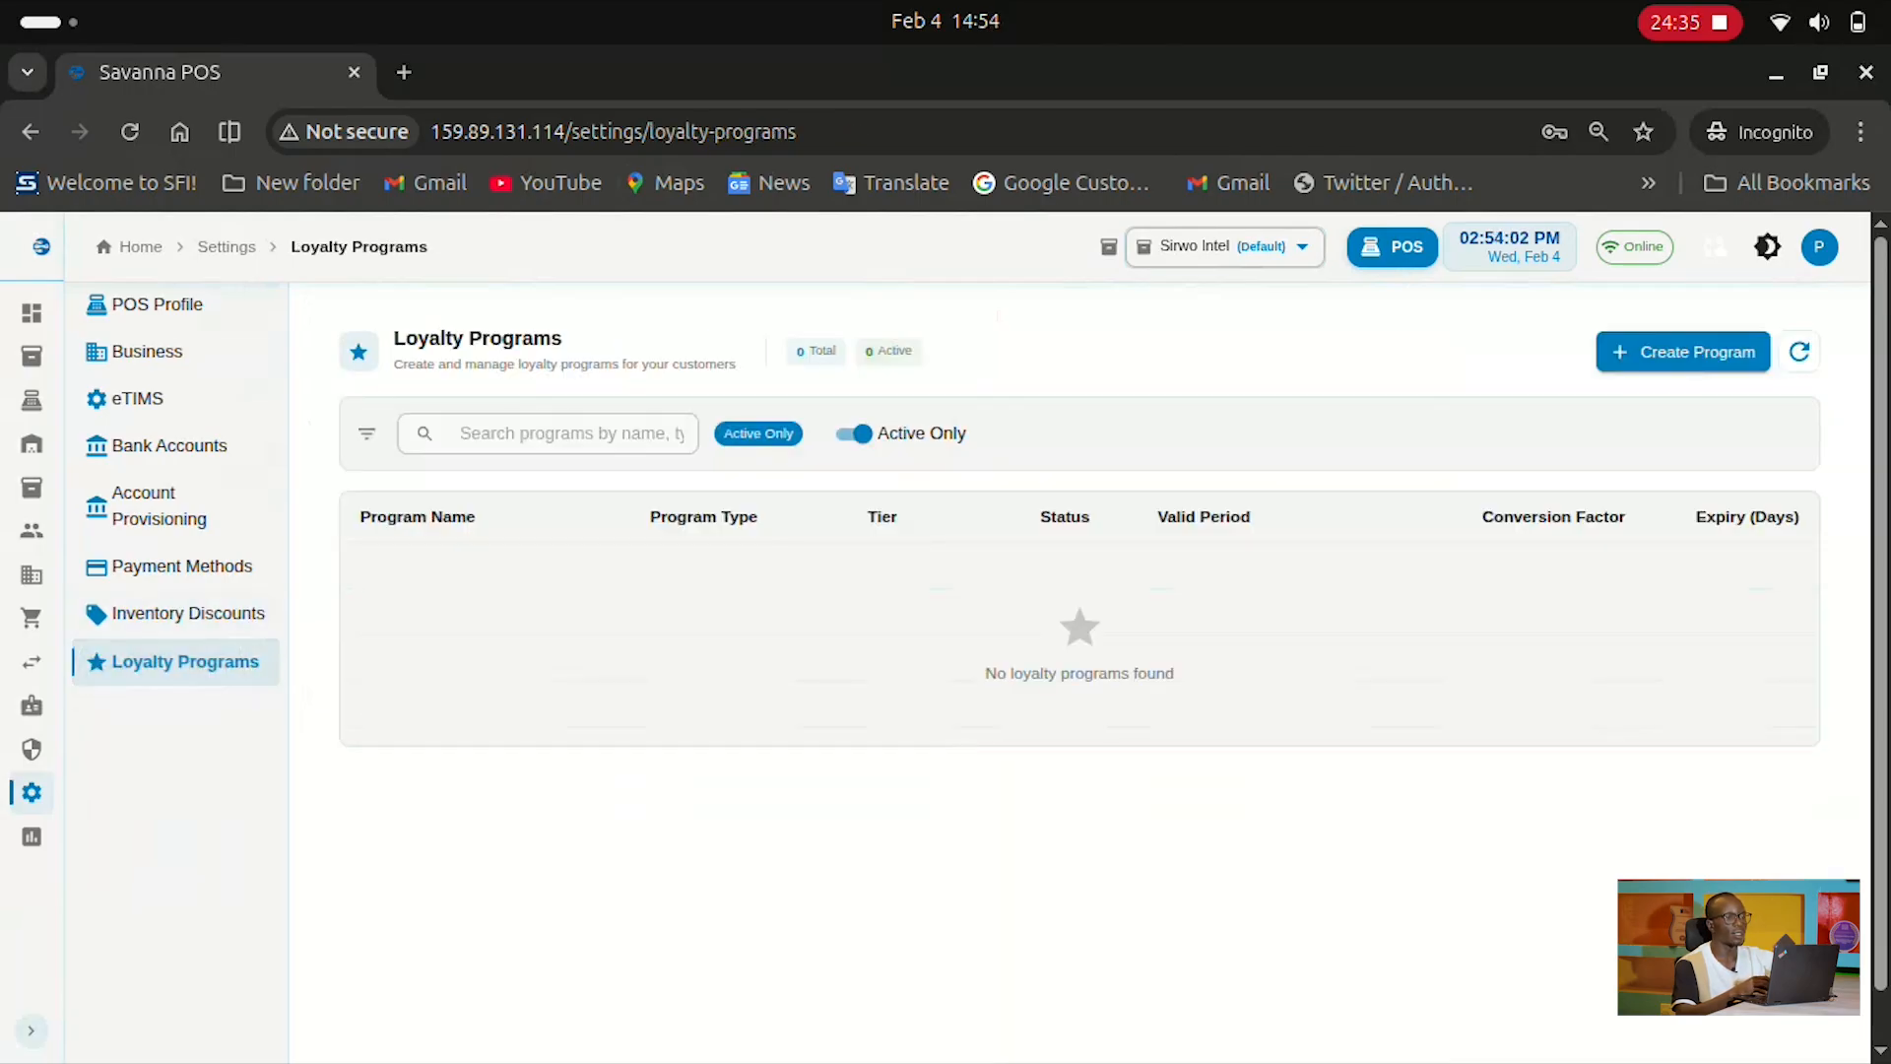
{"action": "left_click", "coordinate": [1684, 352]}
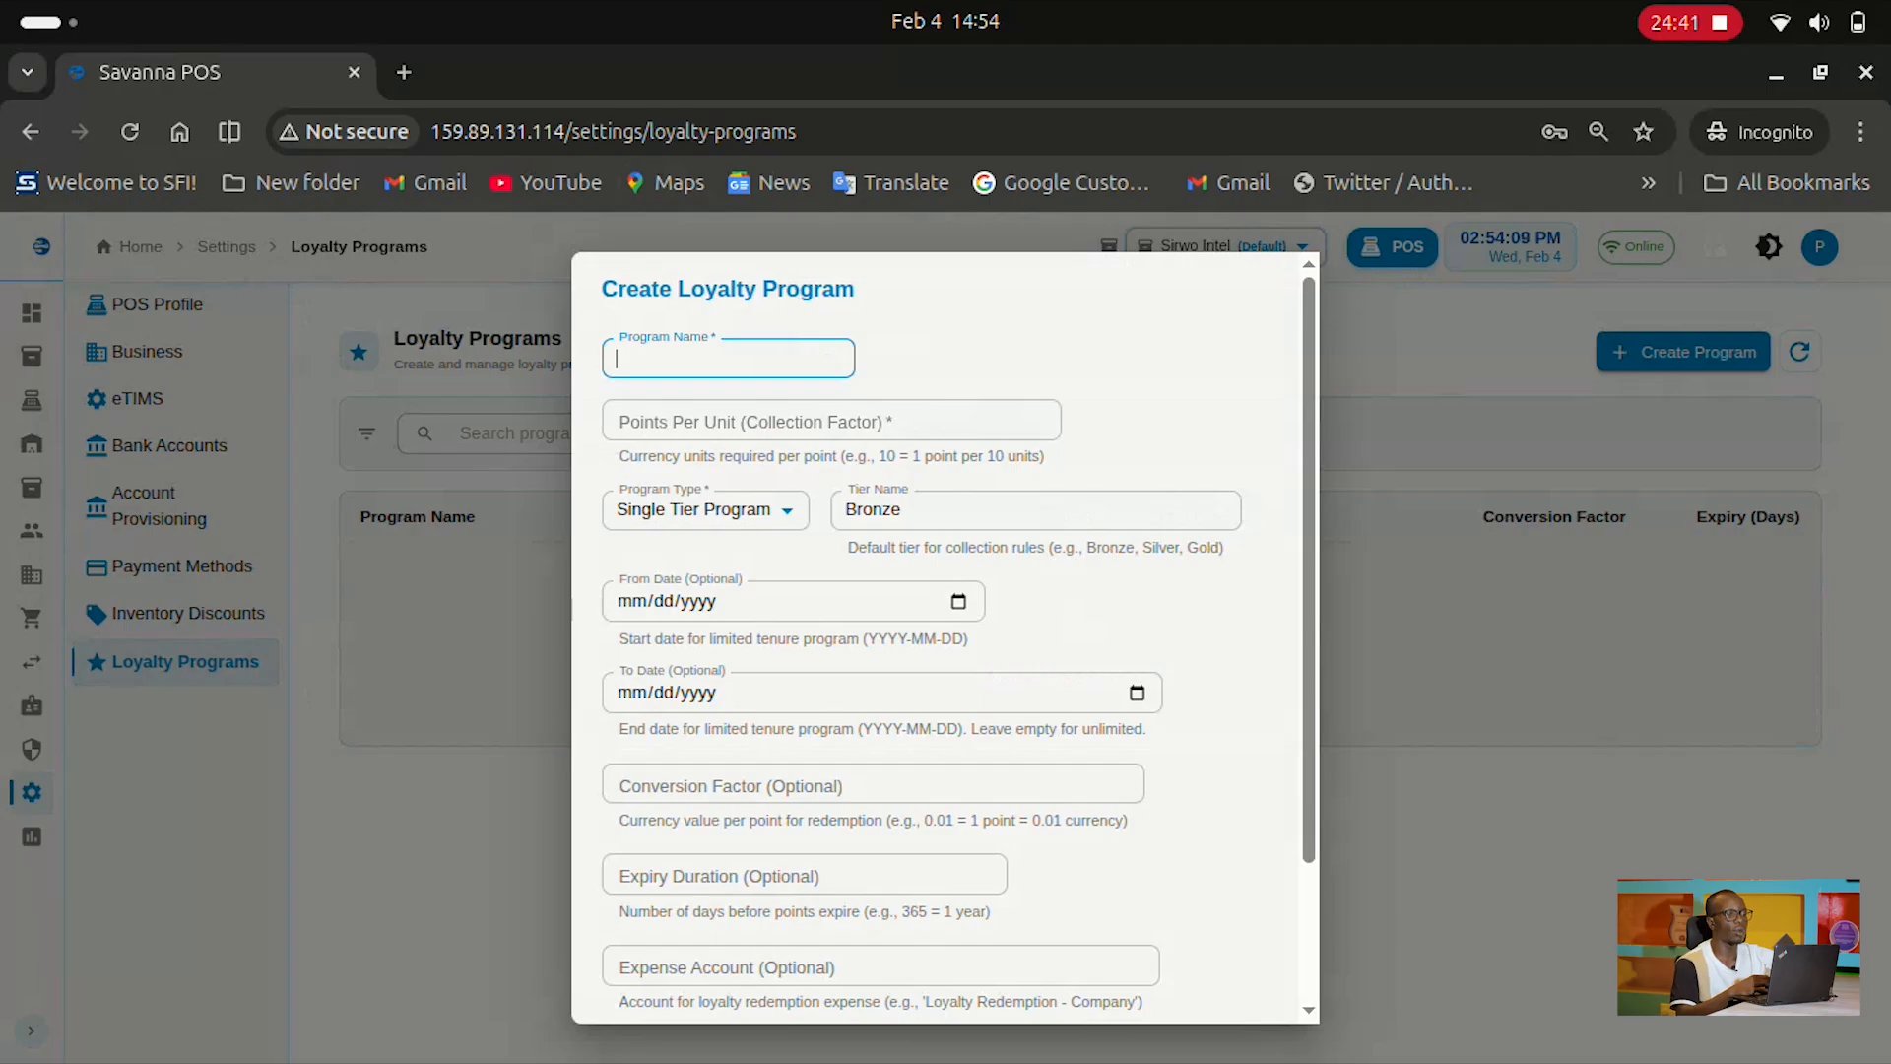
{"action": "scroll", "coordinate": [946, 640], "scroll_direction": "down", "scroll_amount": 3}
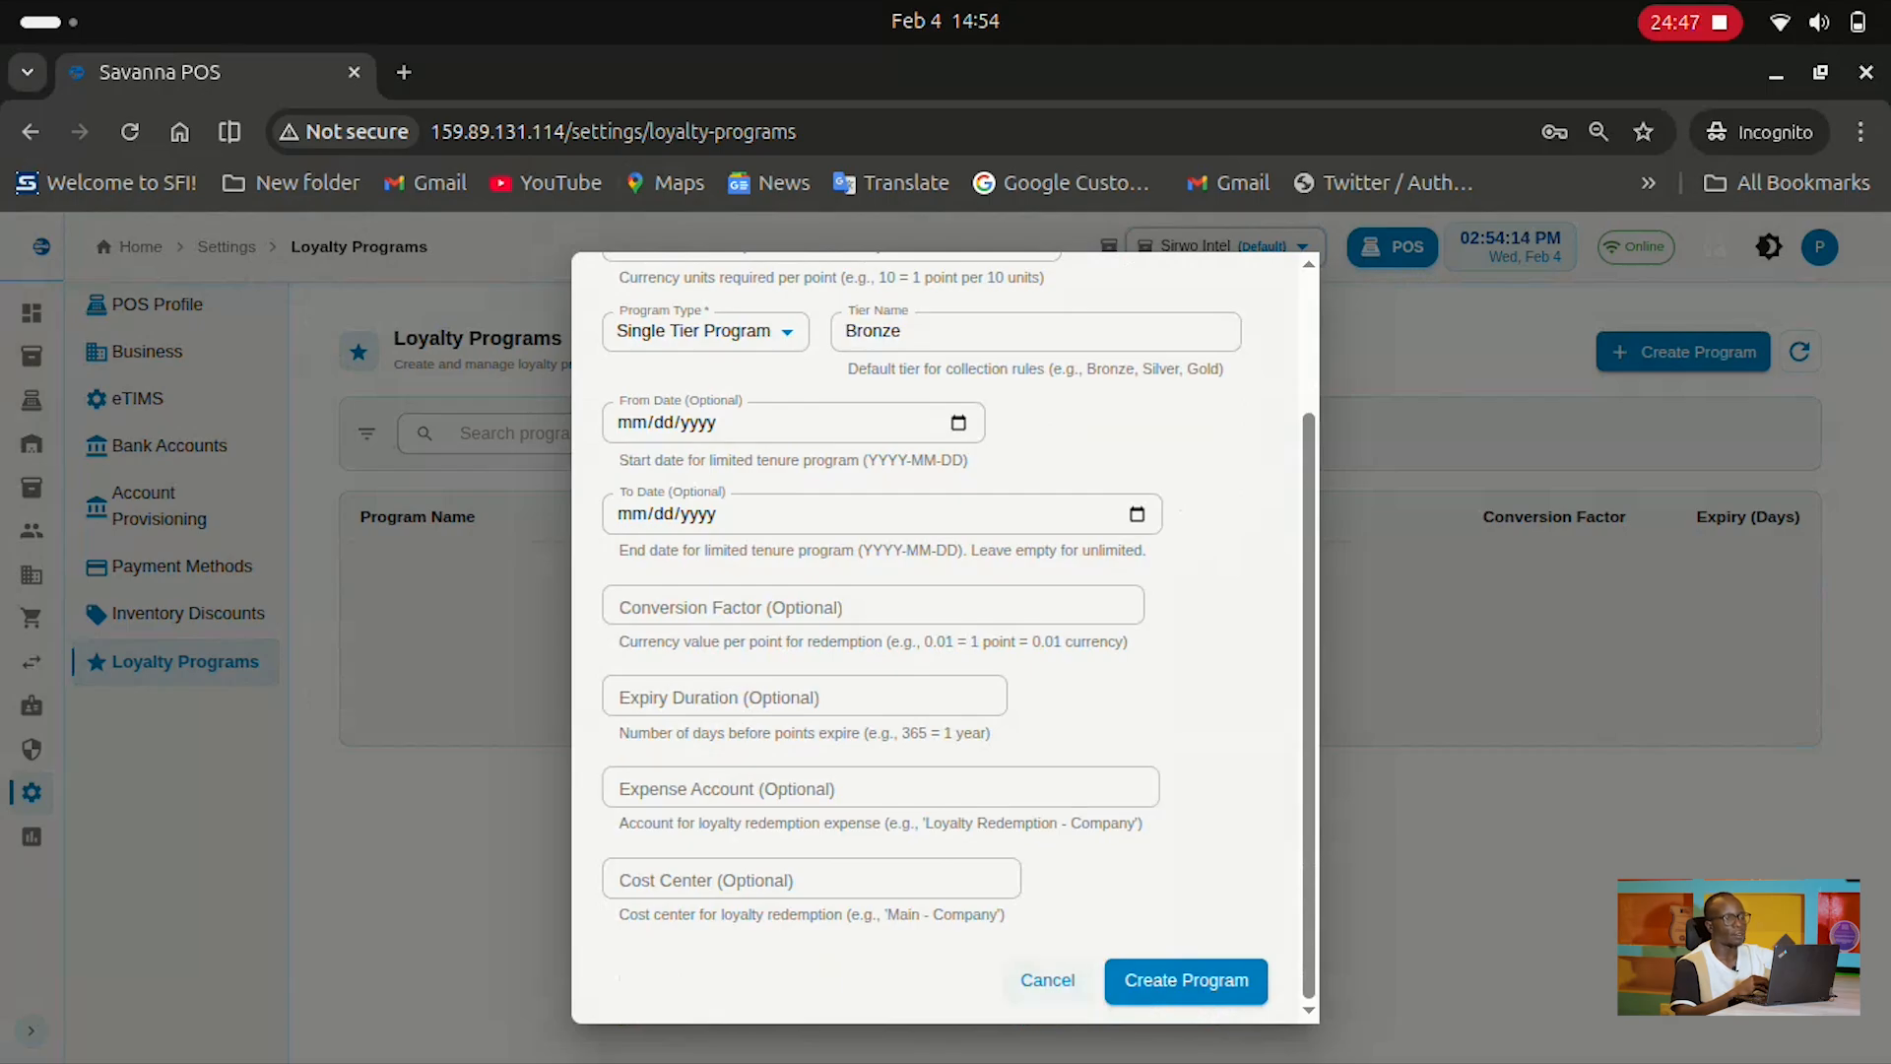
{"action": "left_click", "coordinate": [1048, 980]}
{"action": "mouse_move", "coordinate": [35, 792]}
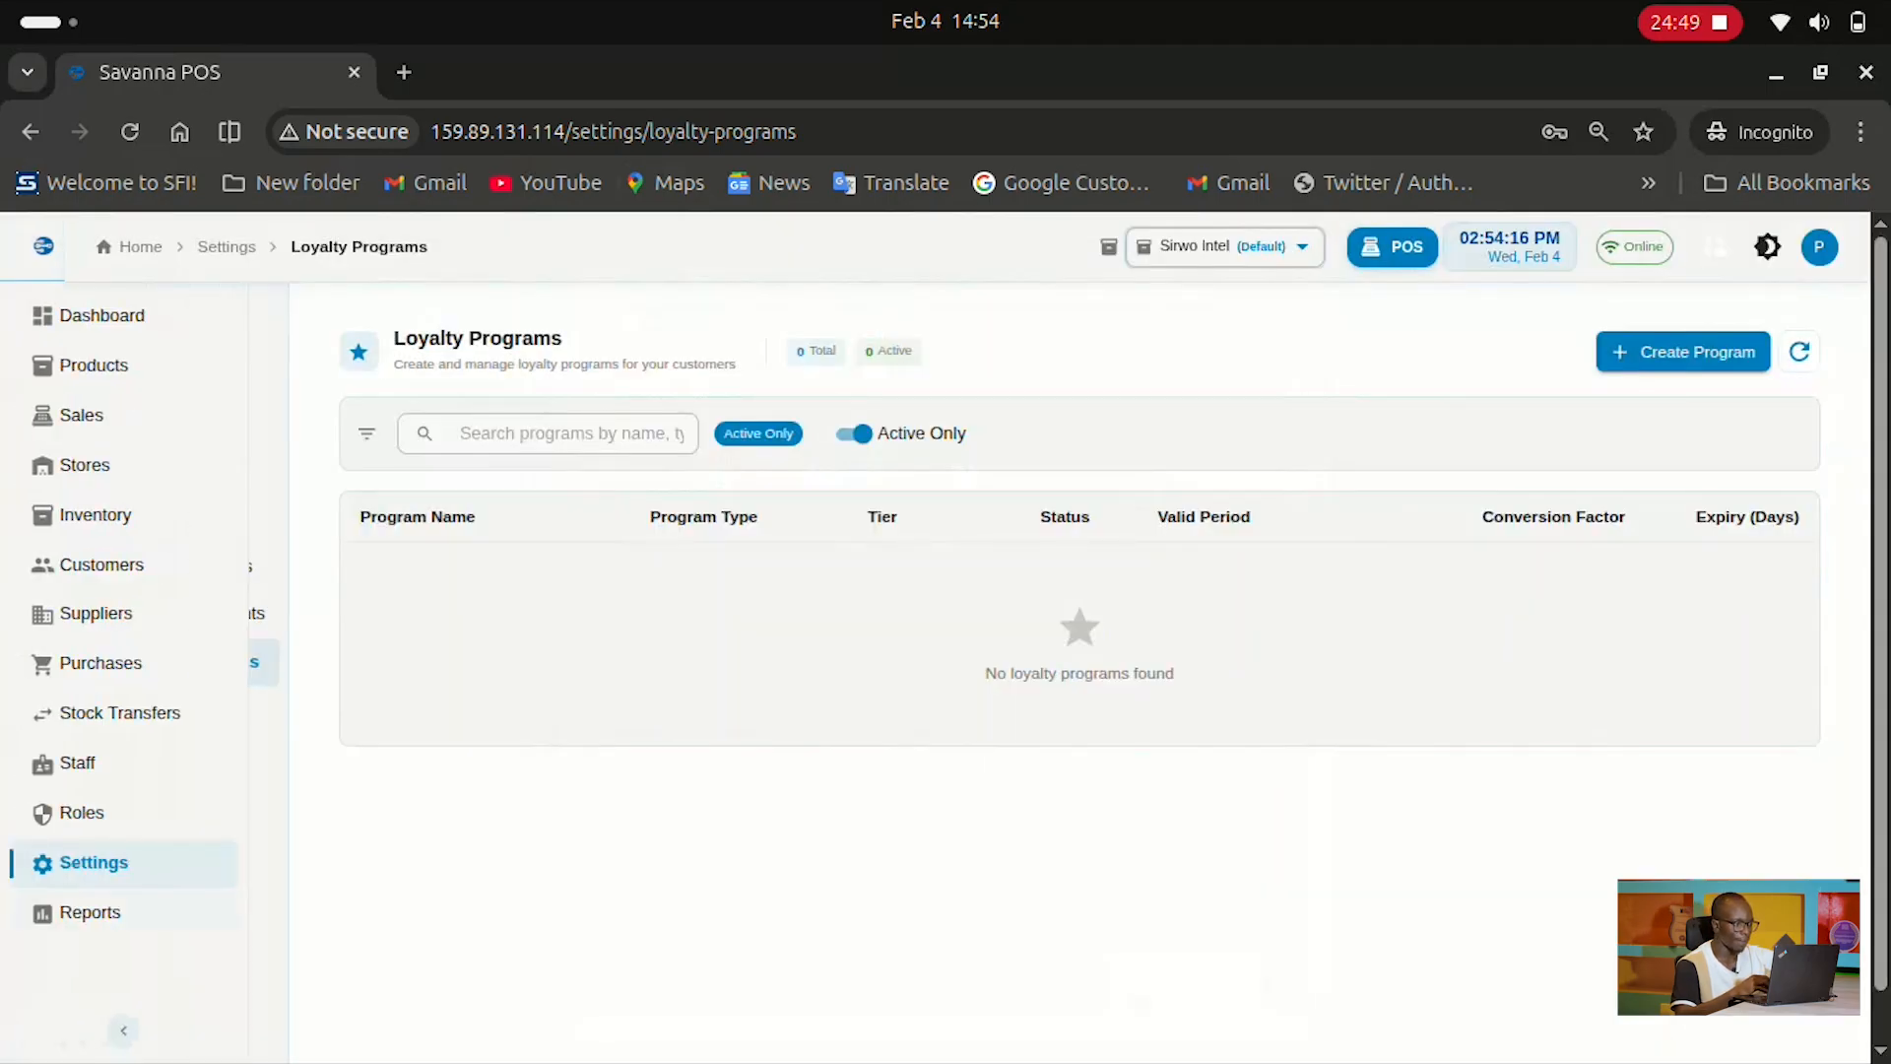
Run Sales Analytics from Reports for 02/01/2026 to 02/05/2026
{"action": "left_click", "coordinate": [90, 912]}
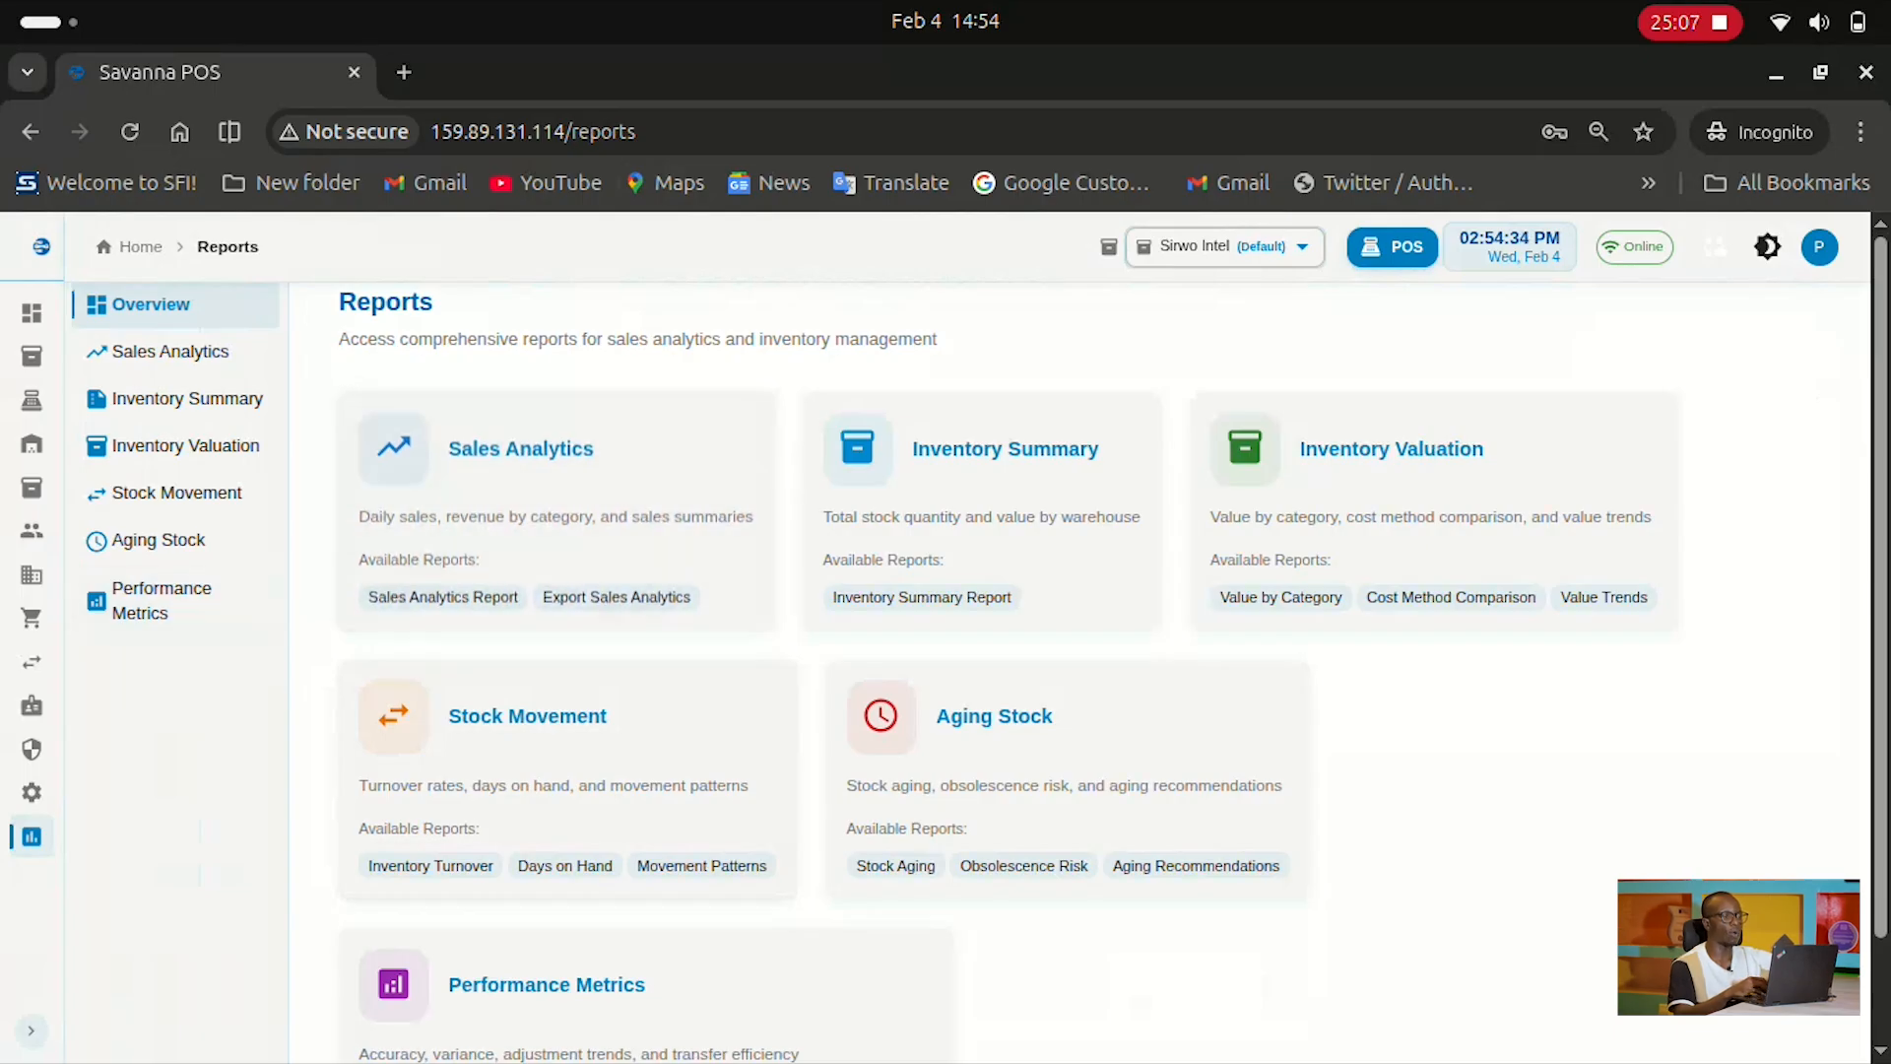
{"action": "left_click", "coordinate": [618, 465]}
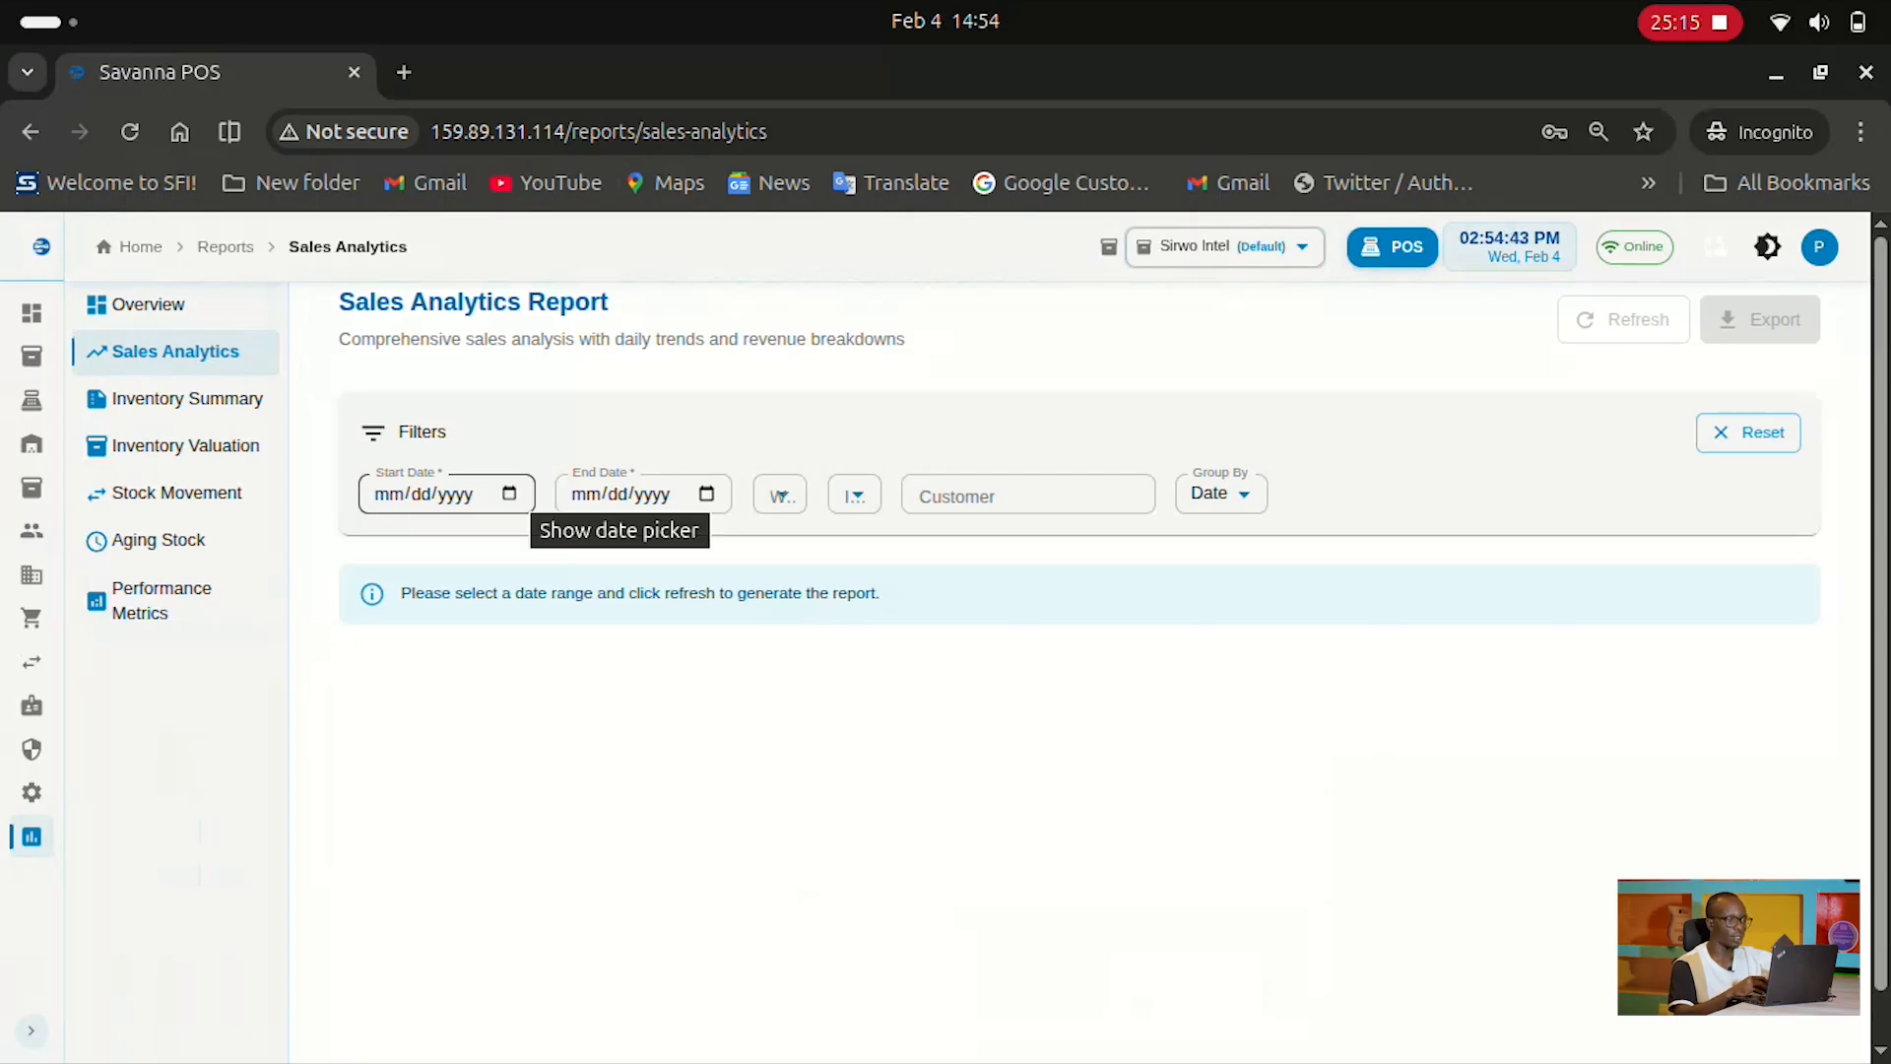
{"action": "left_click", "coordinate": [509, 493]}
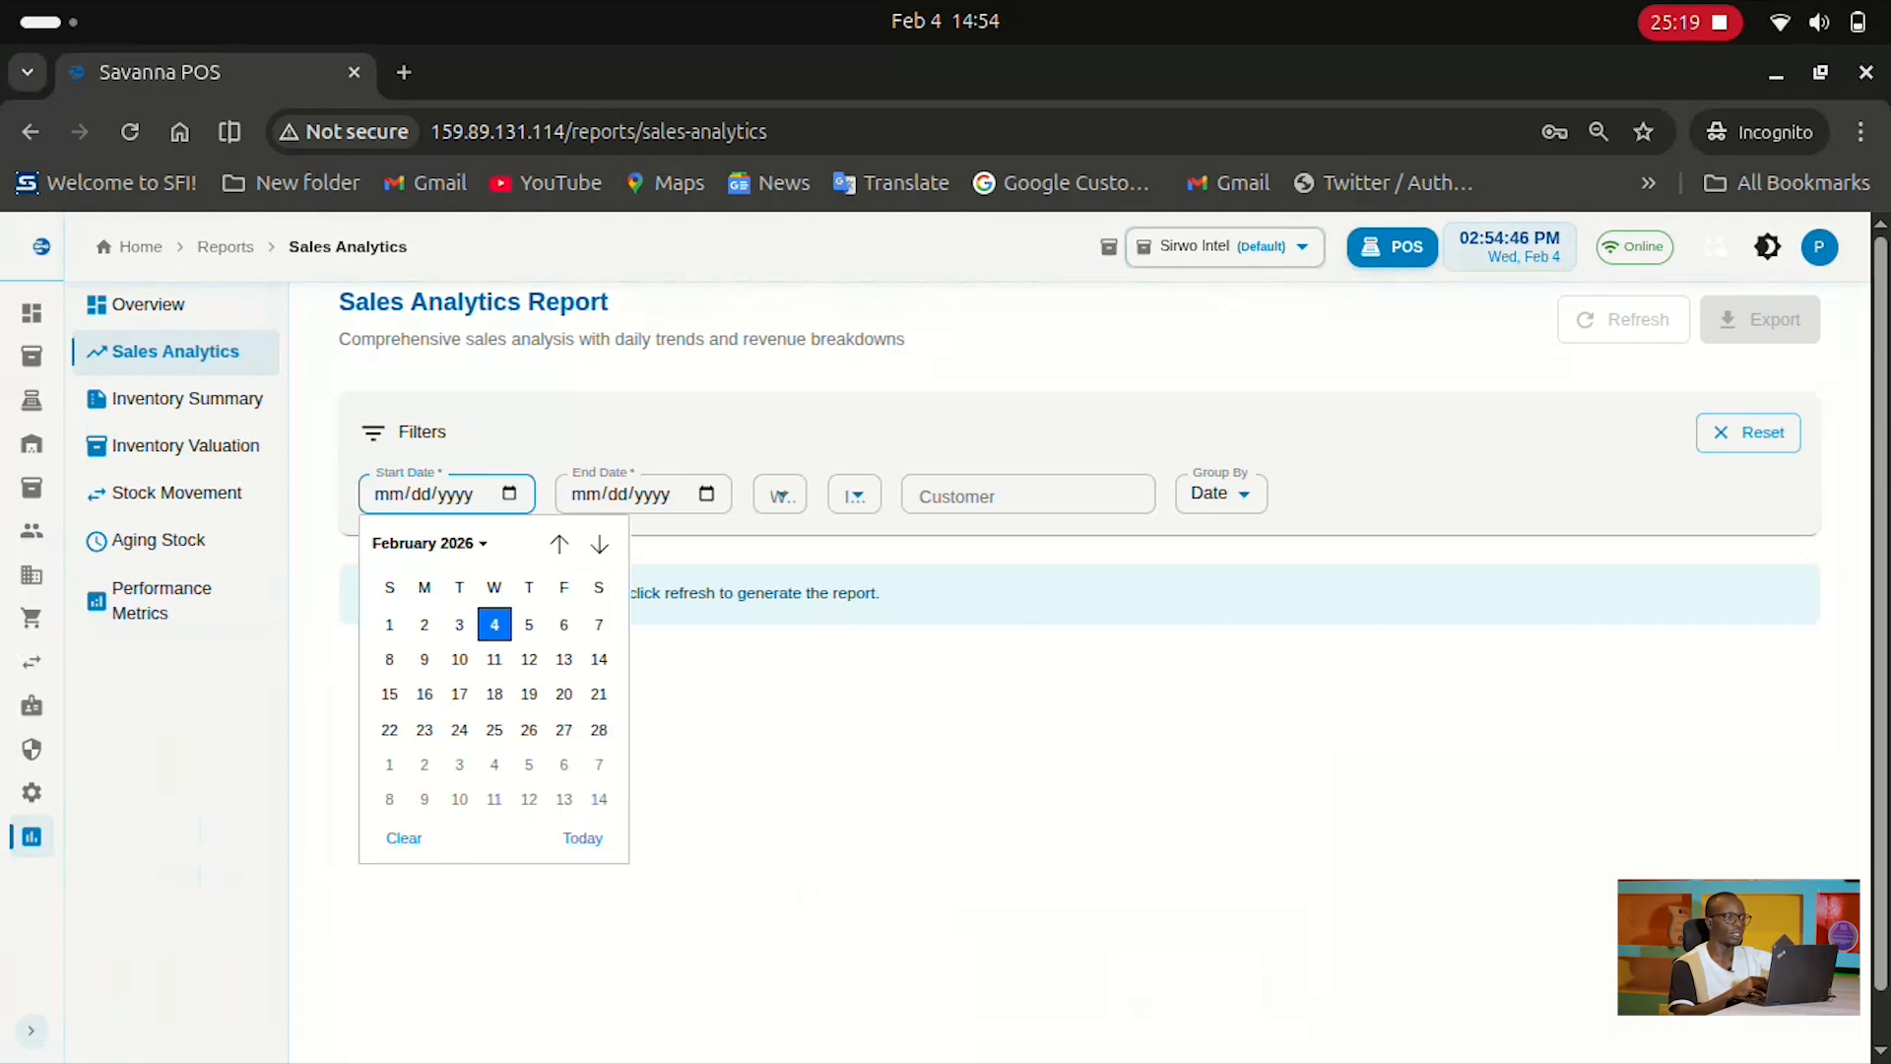
{"action": "left_click", "coordinate": [389, 623]}
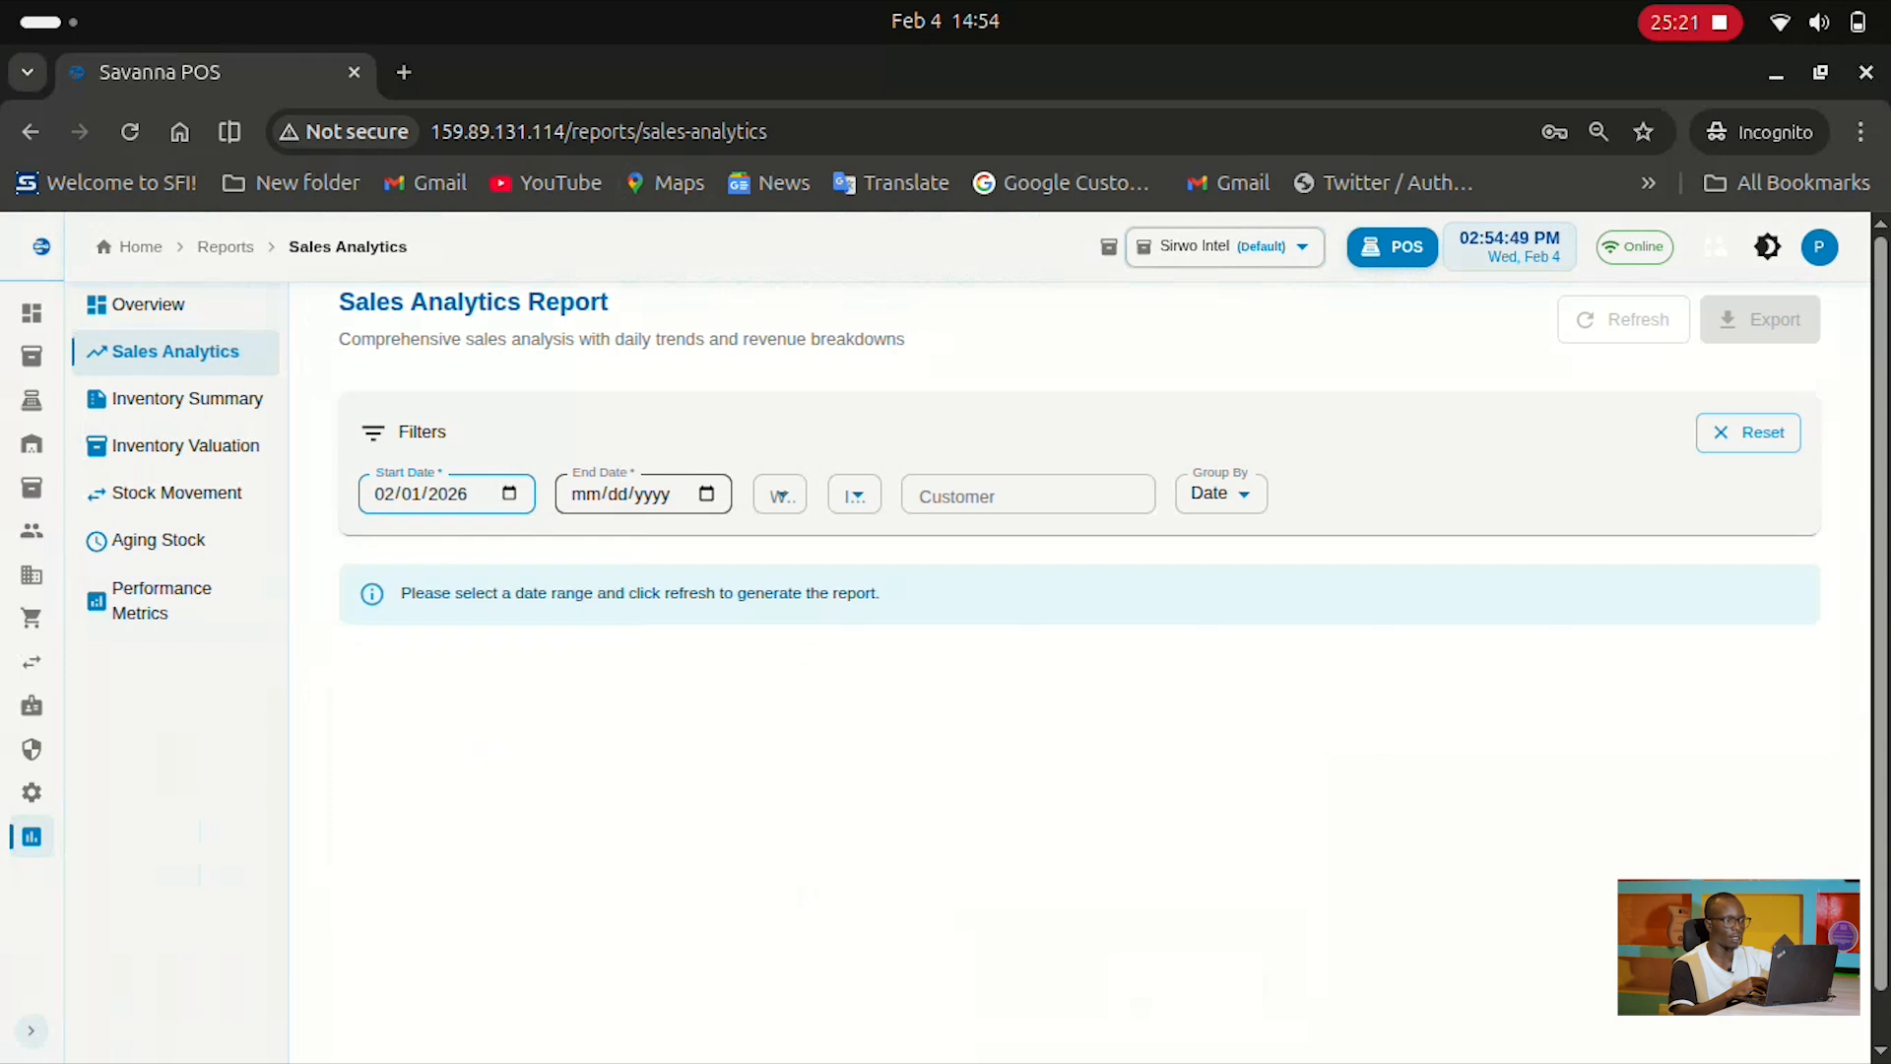
{"action": "left_click", "coordinate": [707, 493]}
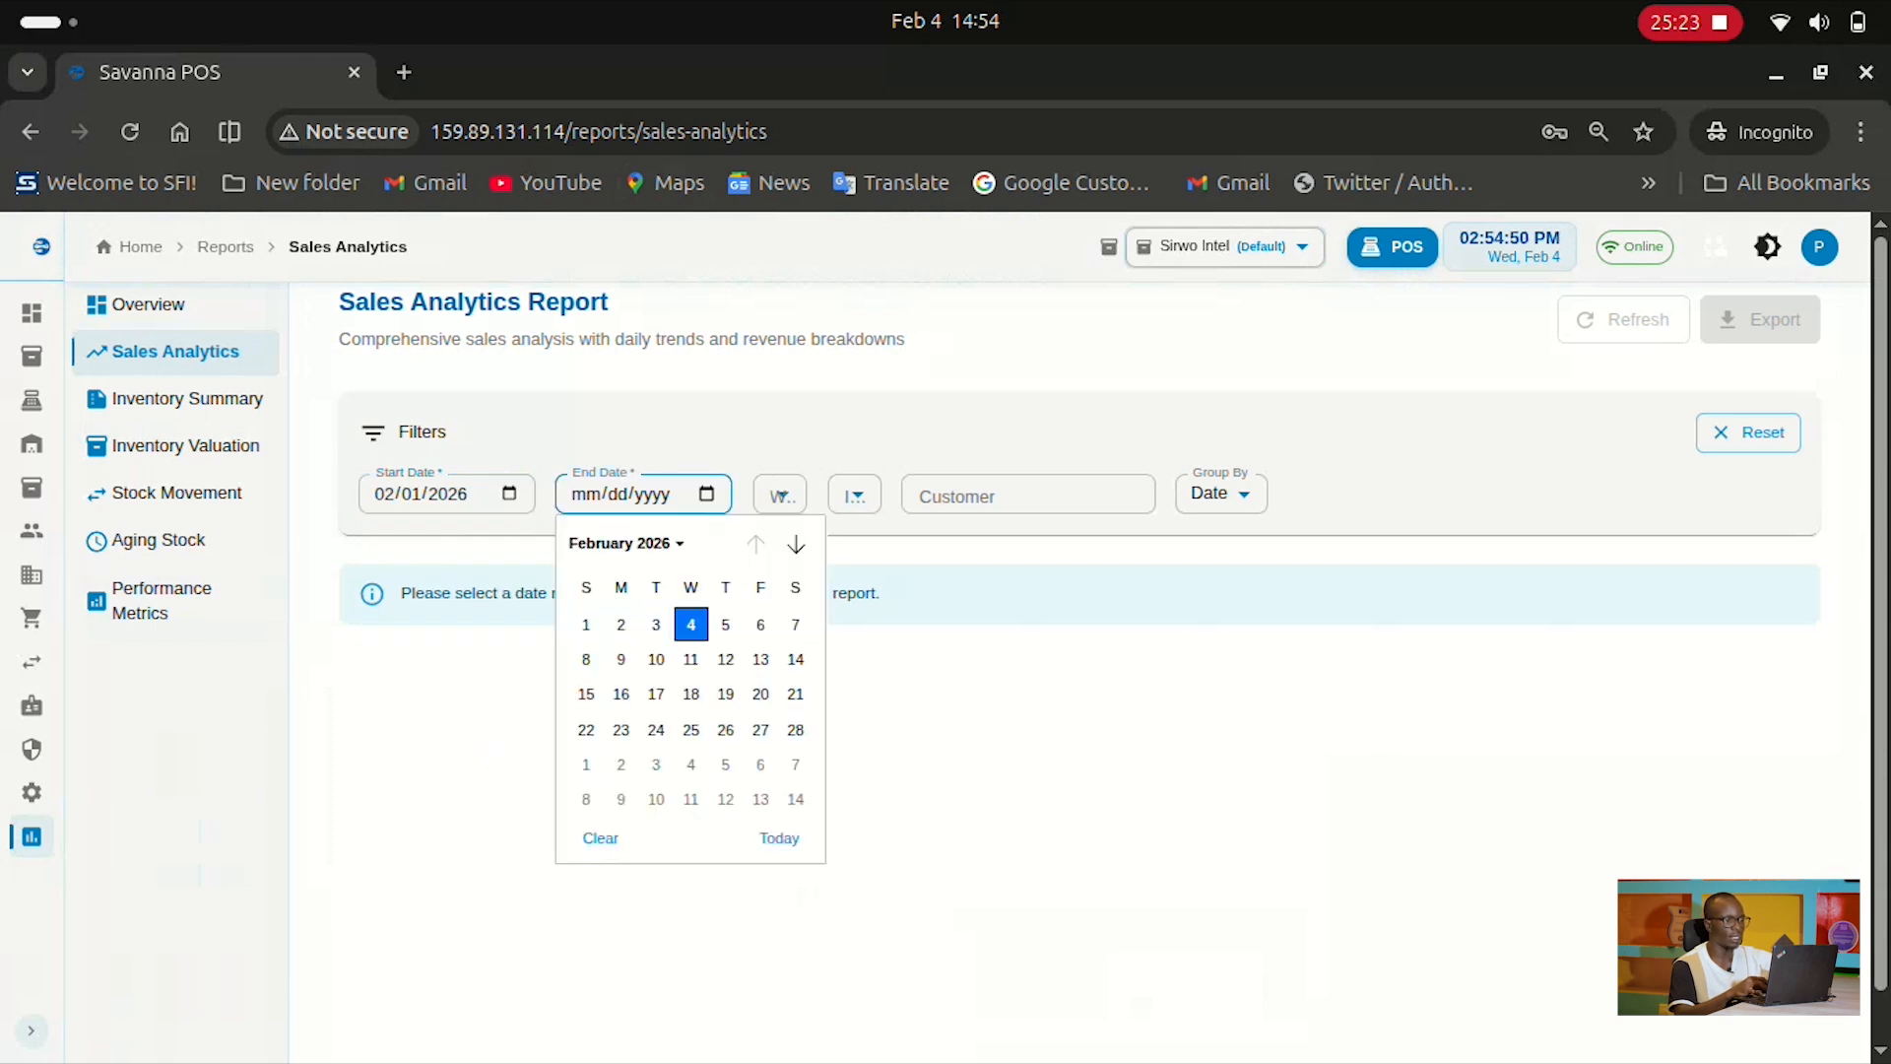
{"action": "left_click", "coordinate": [725, 623]}
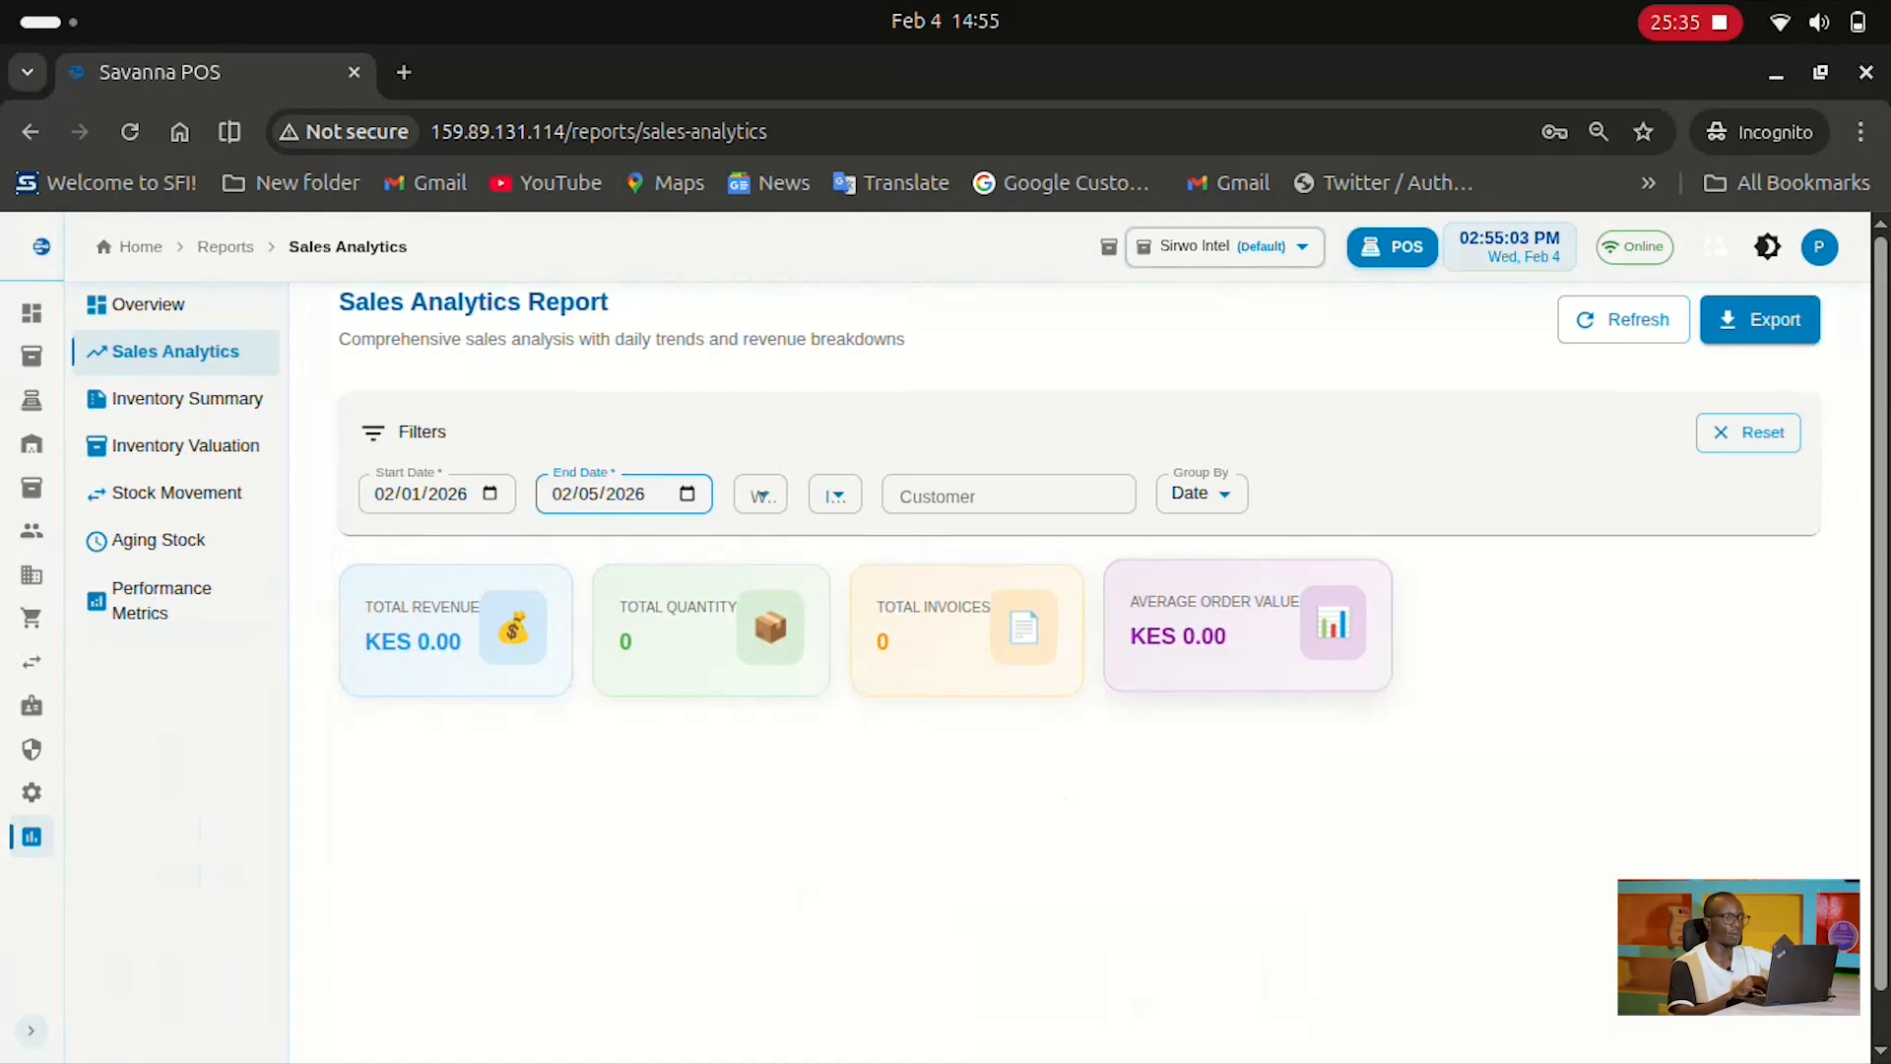
Review the KES 0.00, zero-invoice results and move on to the Inventory Summary report
{"action": "scroll", "coordinate": [980, 640], "scroll_direction": "down", "scroll_amount": 1}
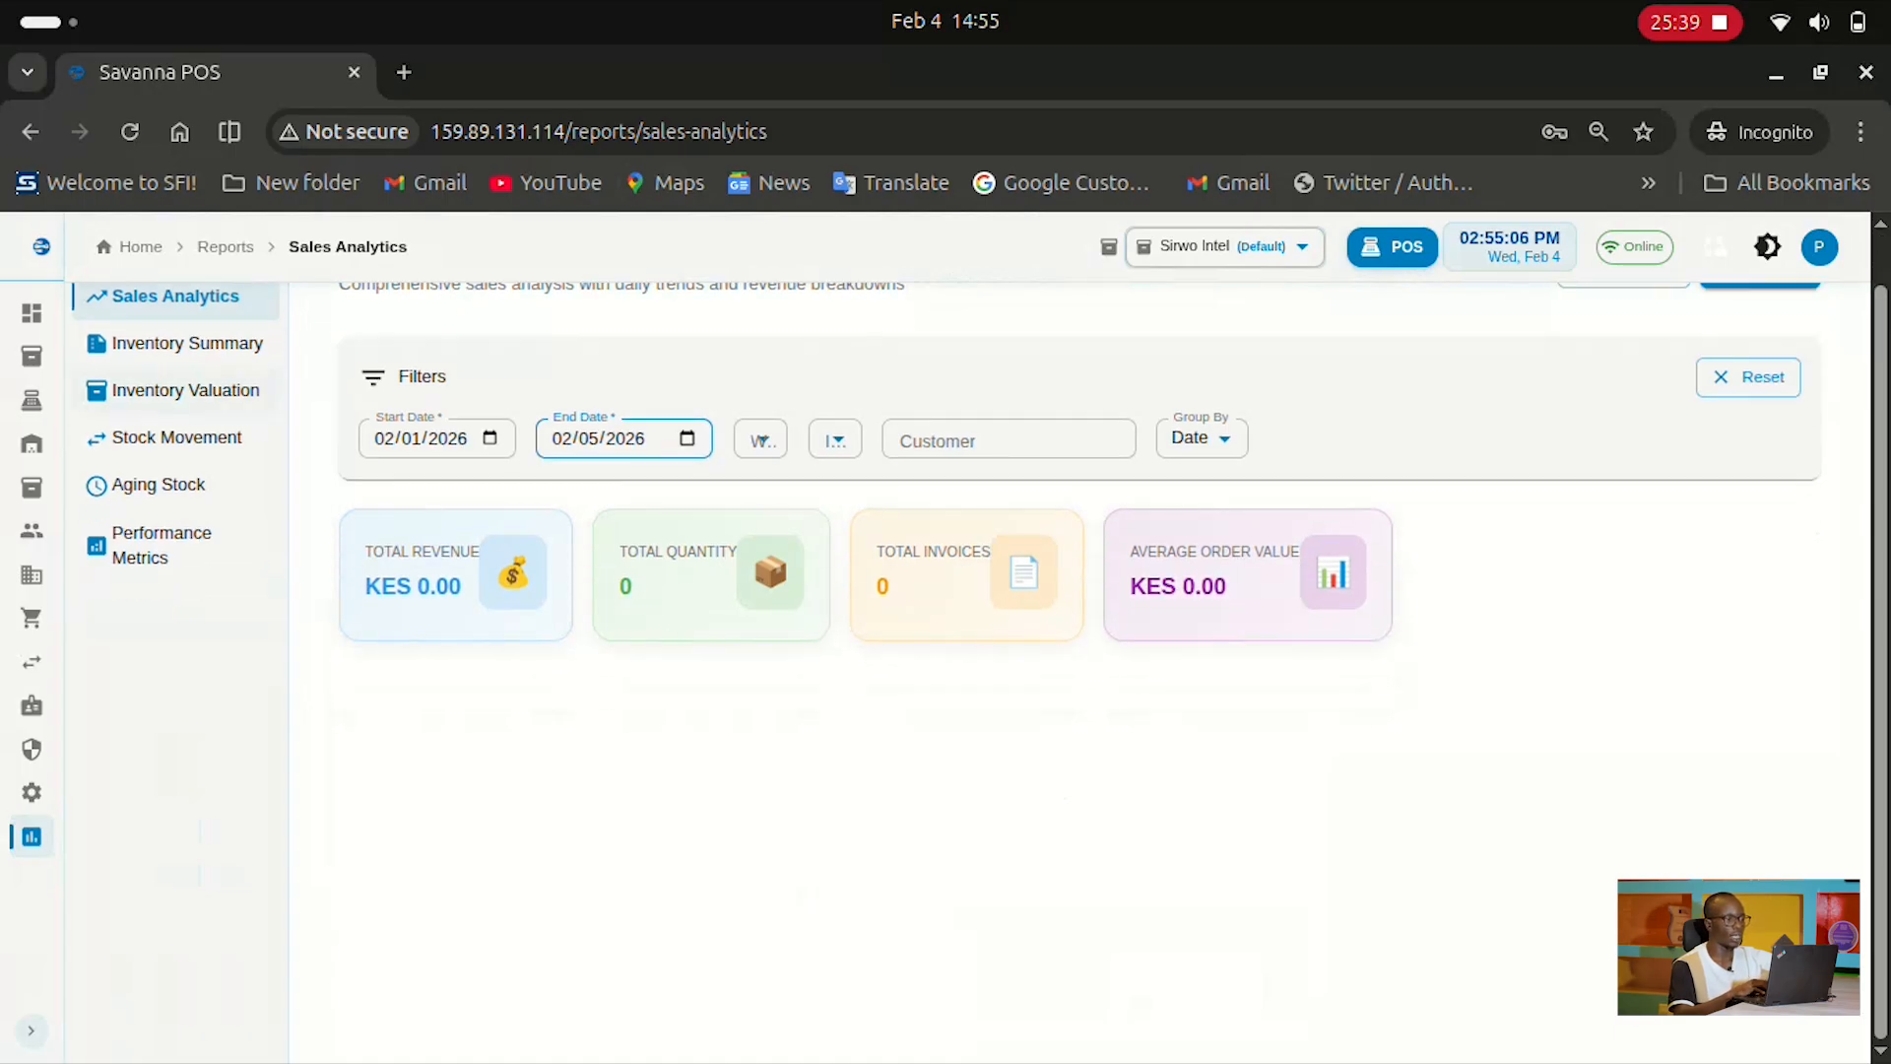
{"action": "scroll", "coordinate": [980, 640], "scroll_direction": "up", "scroll_amount": 1}
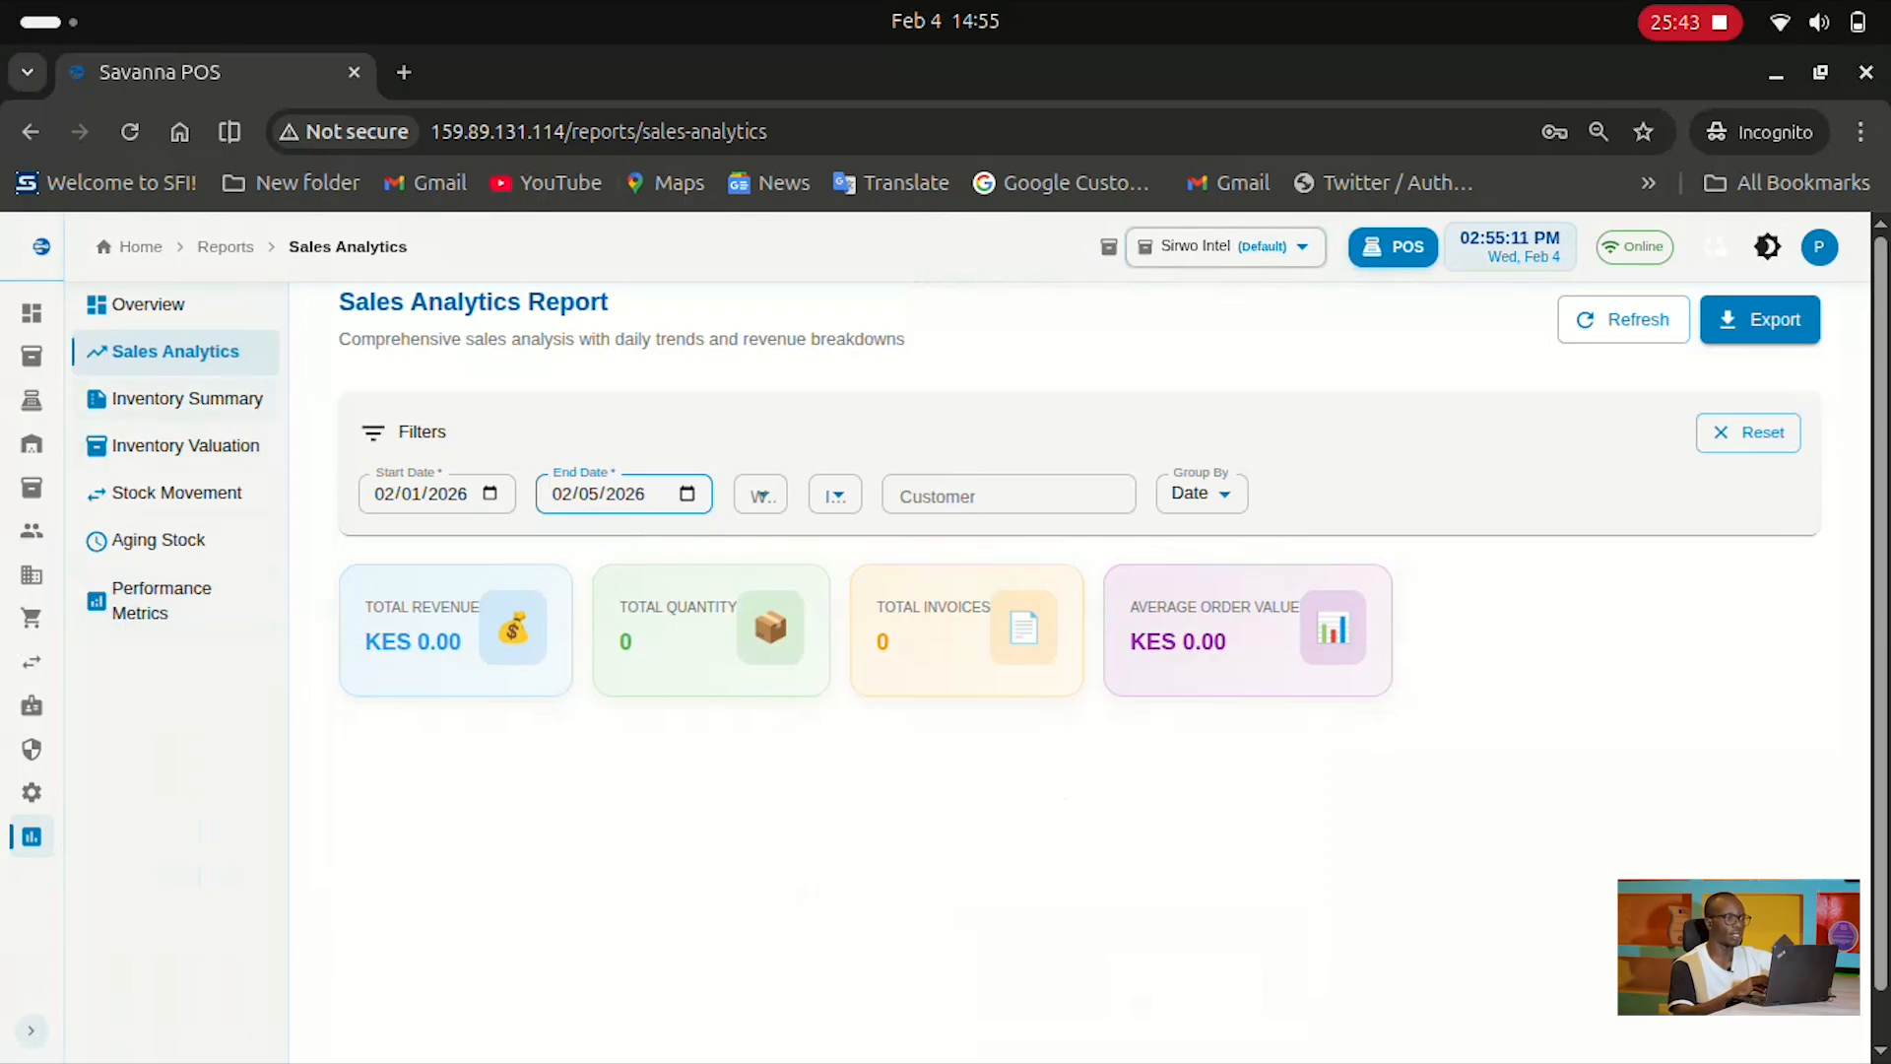
{"action": "left_click", "coordinate": [188, 399]}
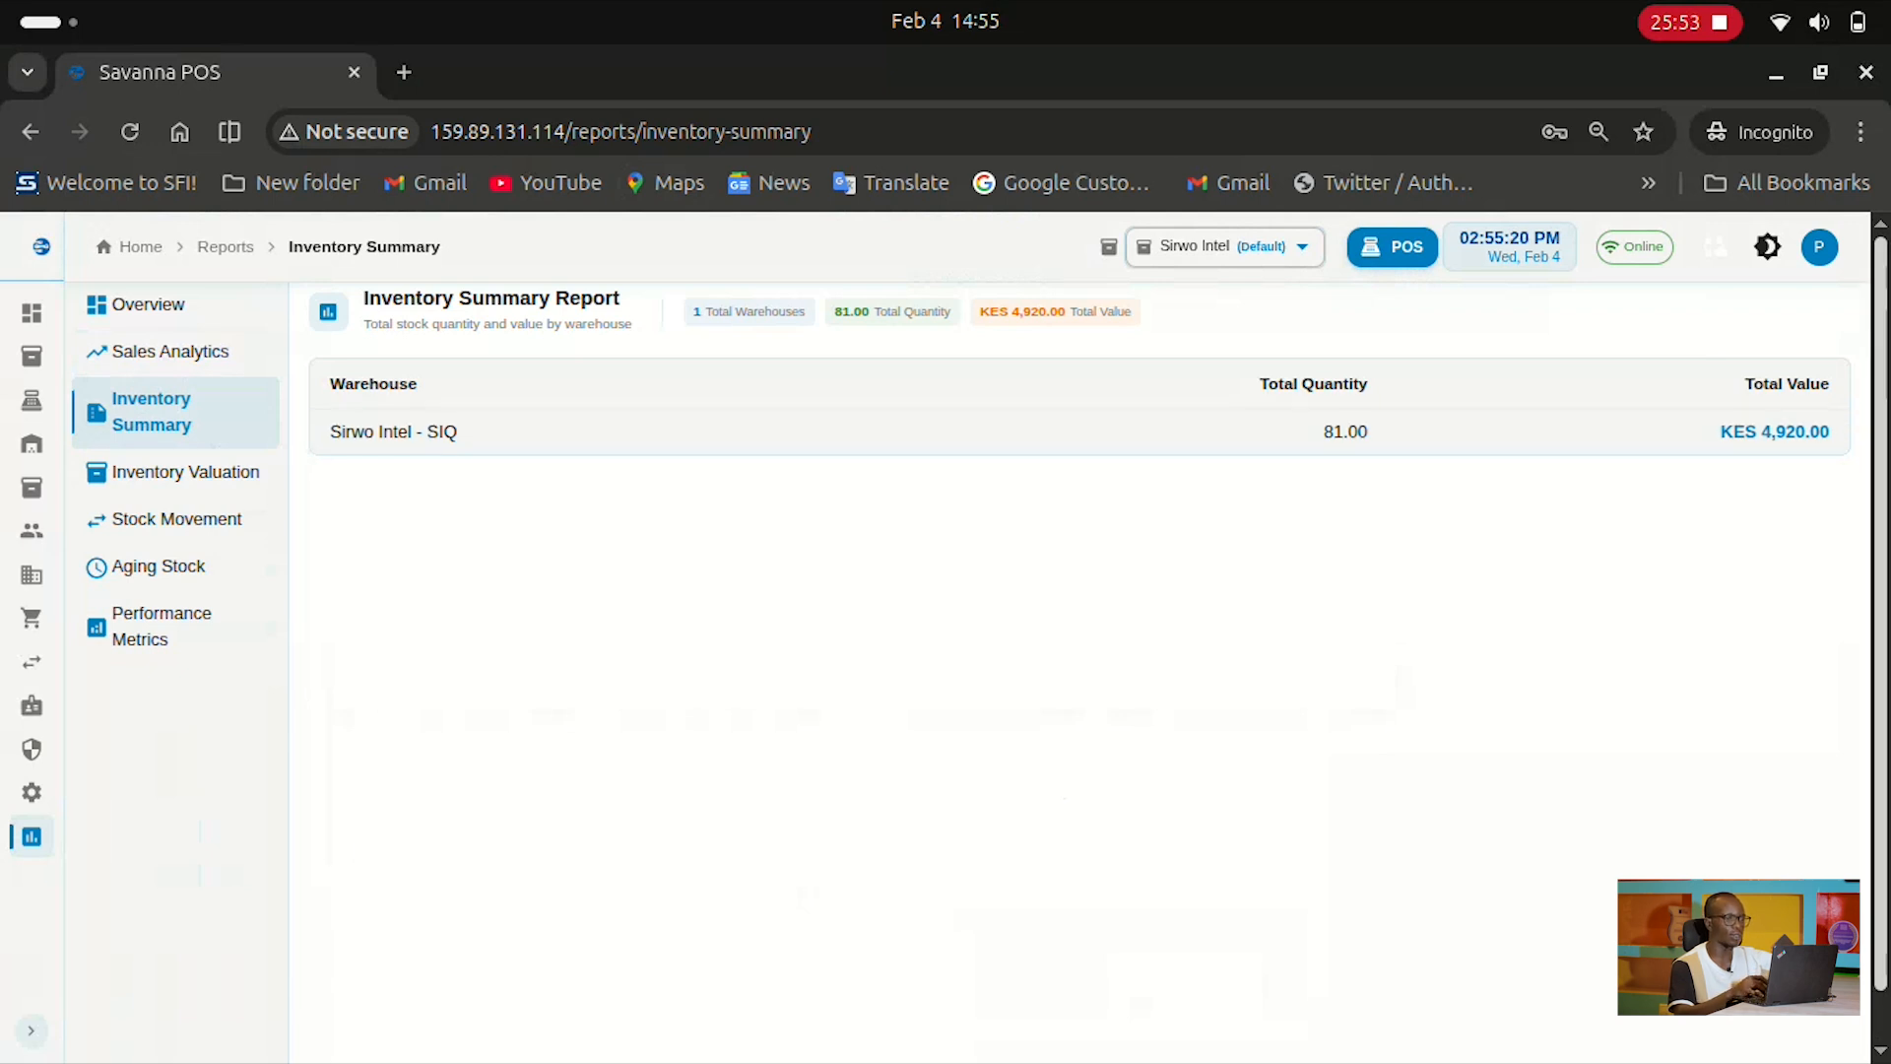
Highlight the KES 4,920.00 total value figure, then go to Inventory Valuation reports
{"action": "left_click_drag", "start_coordinate": [1734, 431], "coordinate": [1830, 431]}
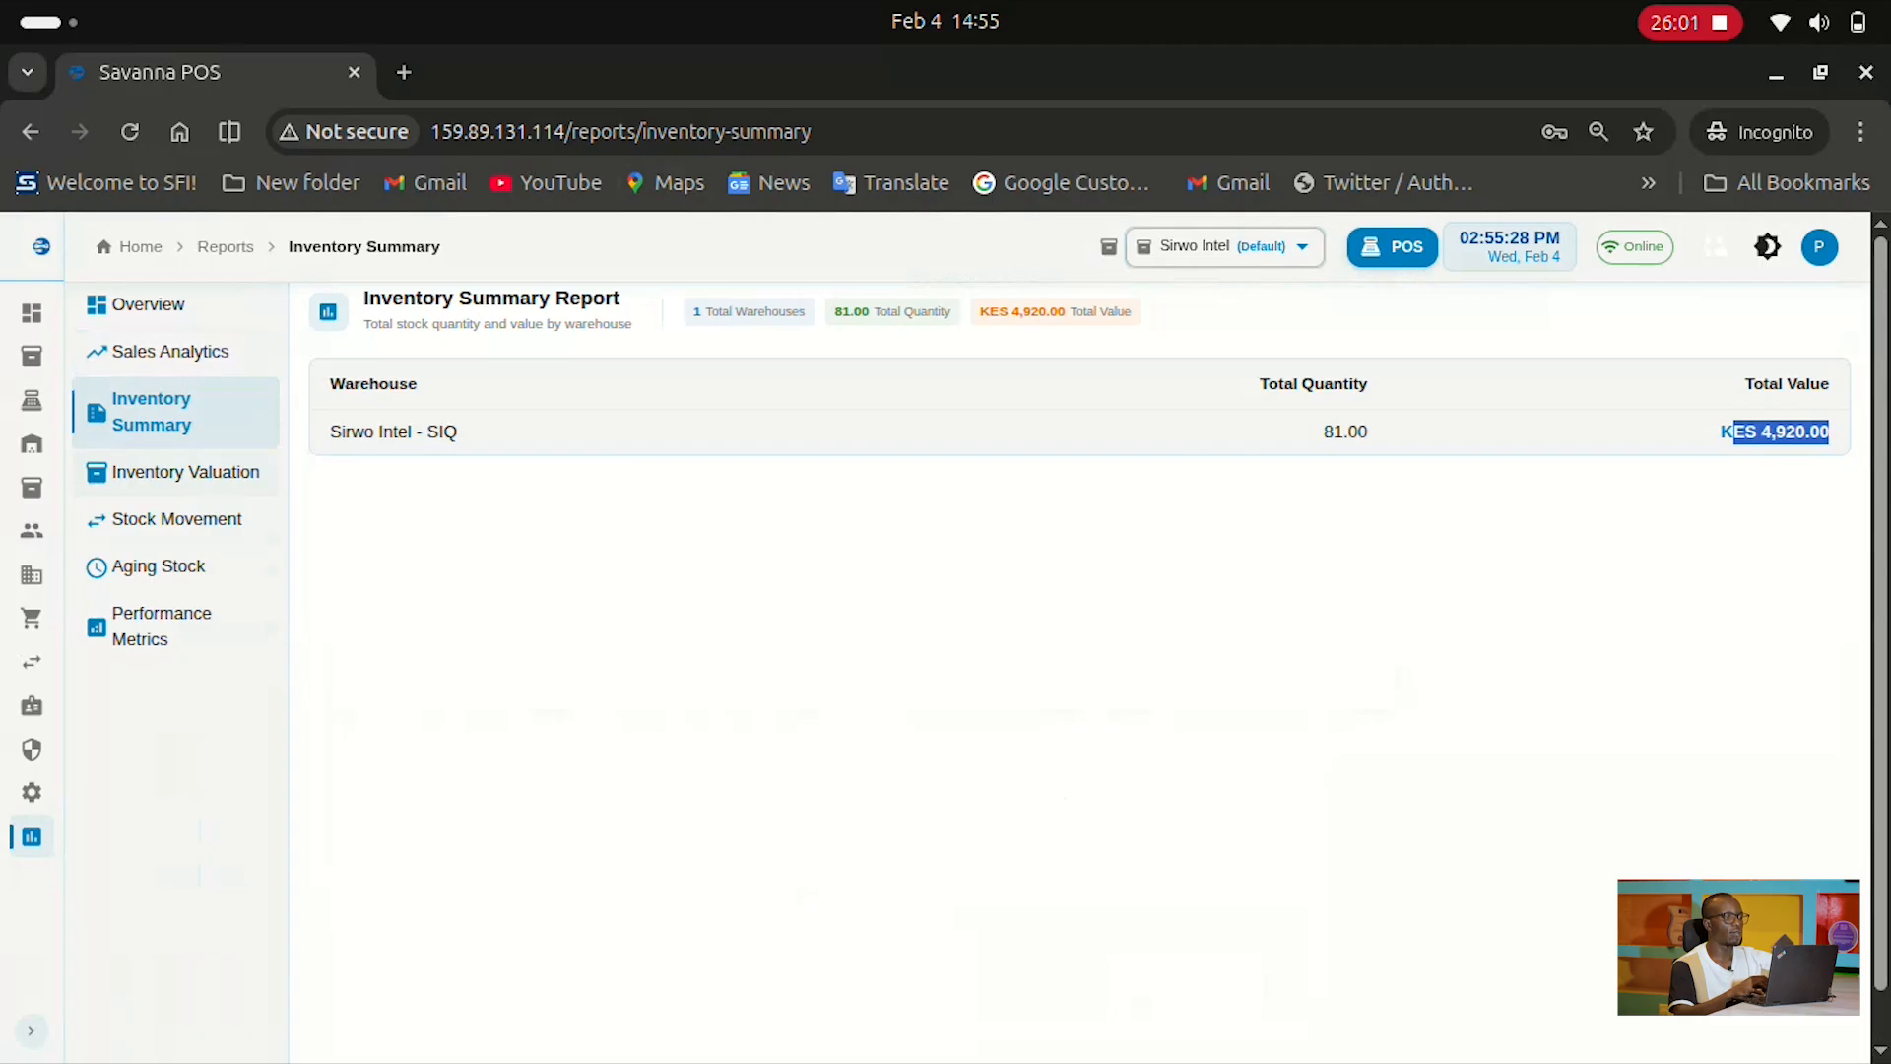
{"action": "left_click", "coordinate": [189, 473]}
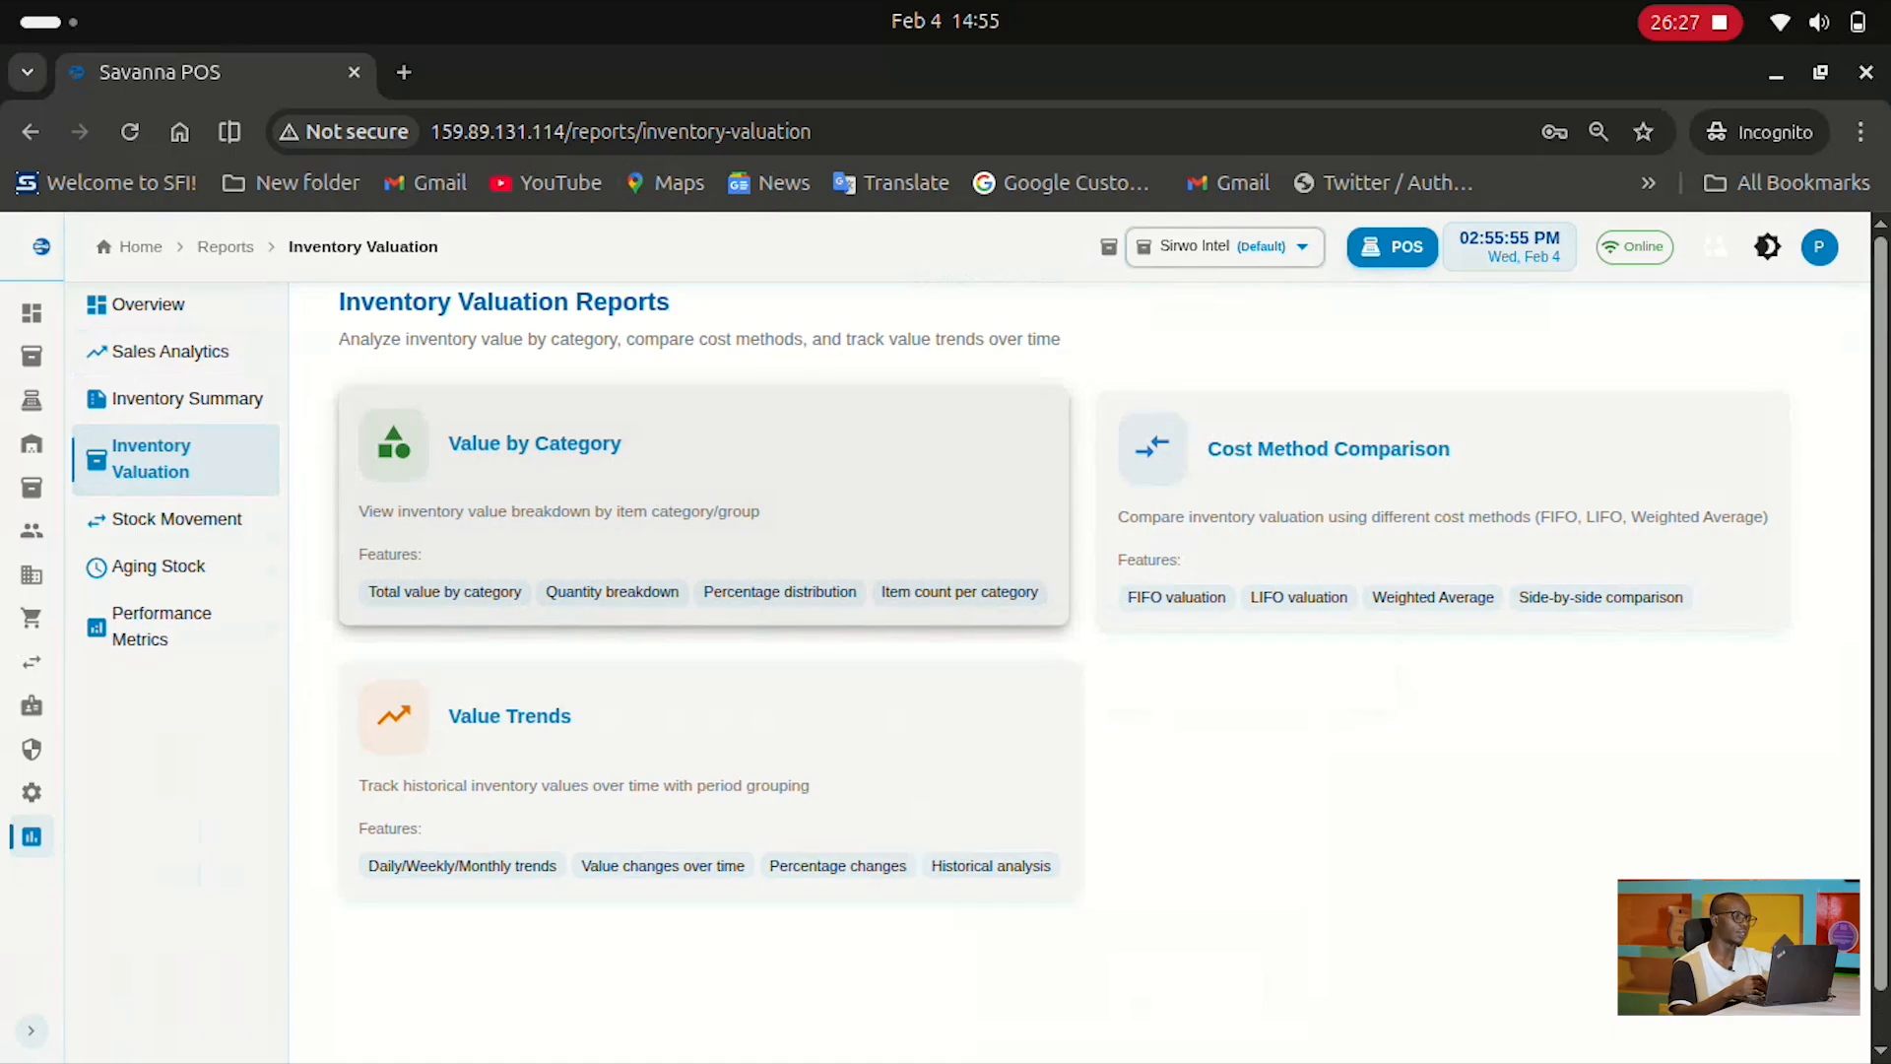
Open Value by Category, check the warehouse filter without changing it, and scroll through its charts
{"action": "left_click", "coordinate": [624, 498]}
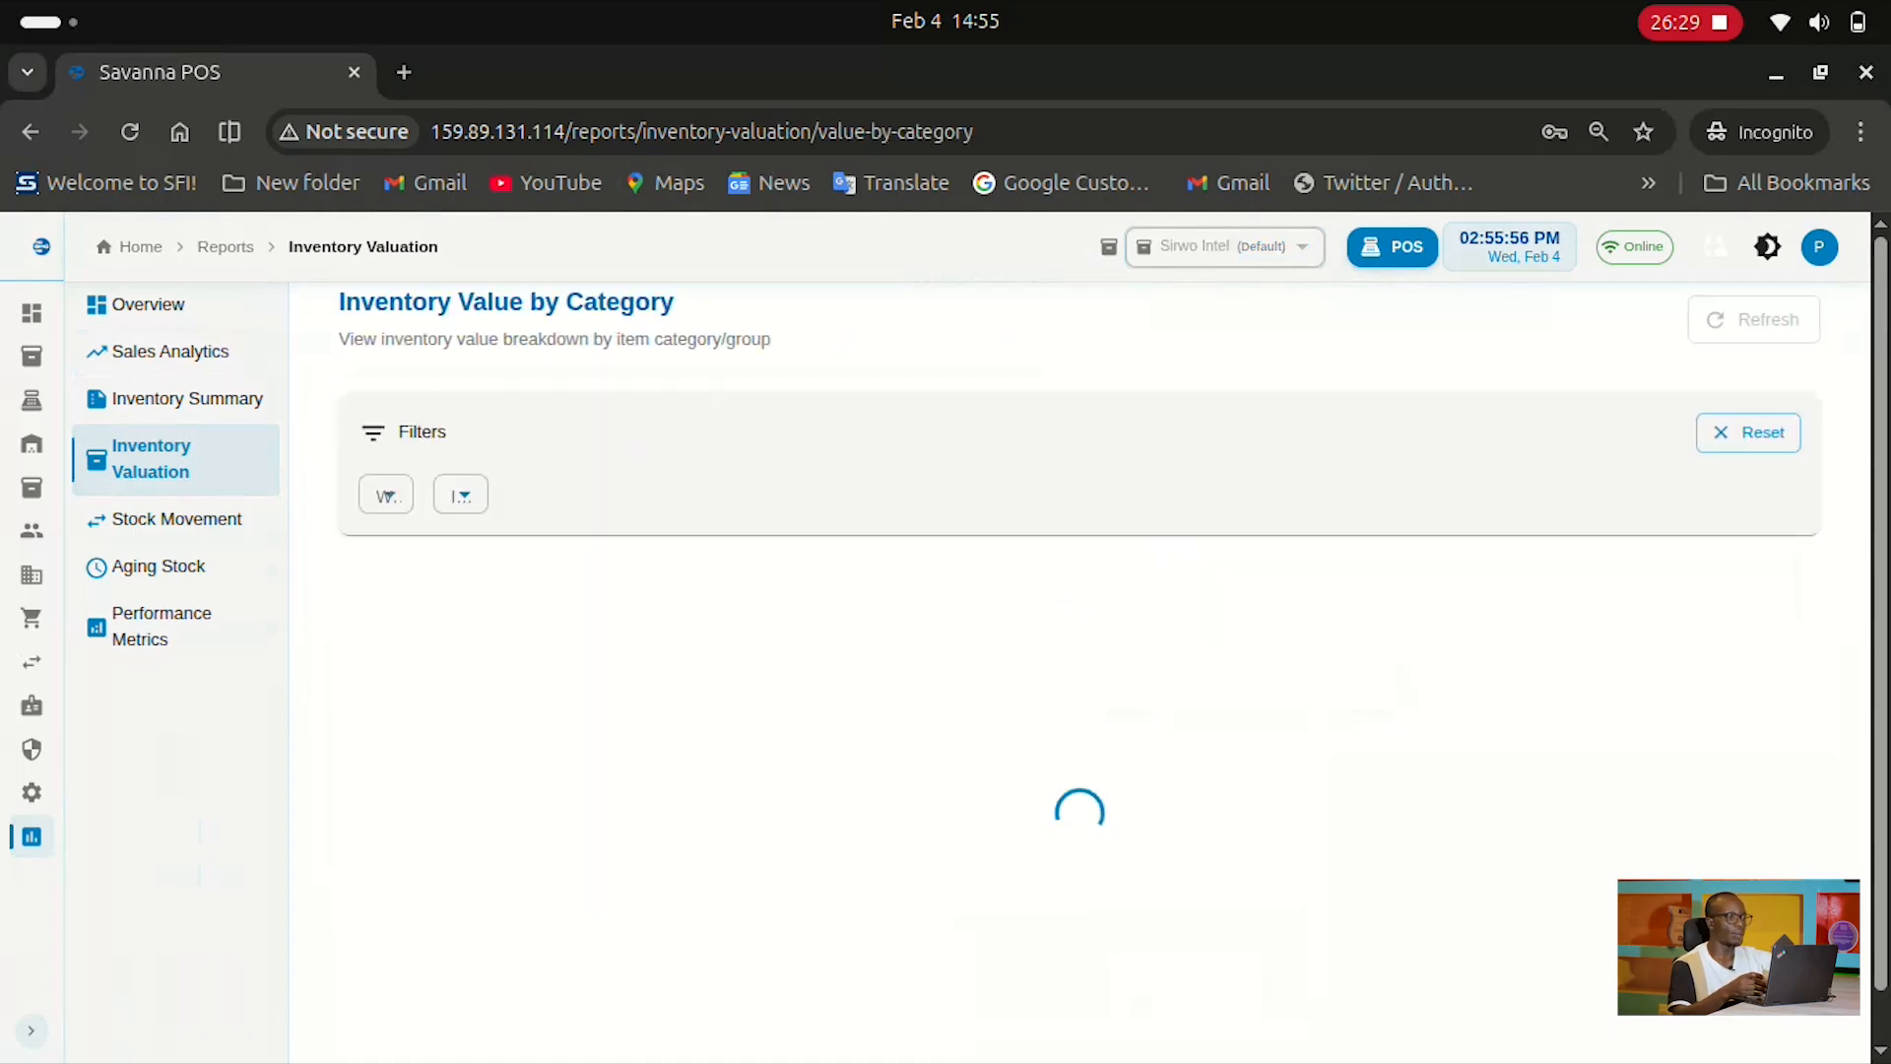
{"action": "left_click", "coordinate": [386, 493]}
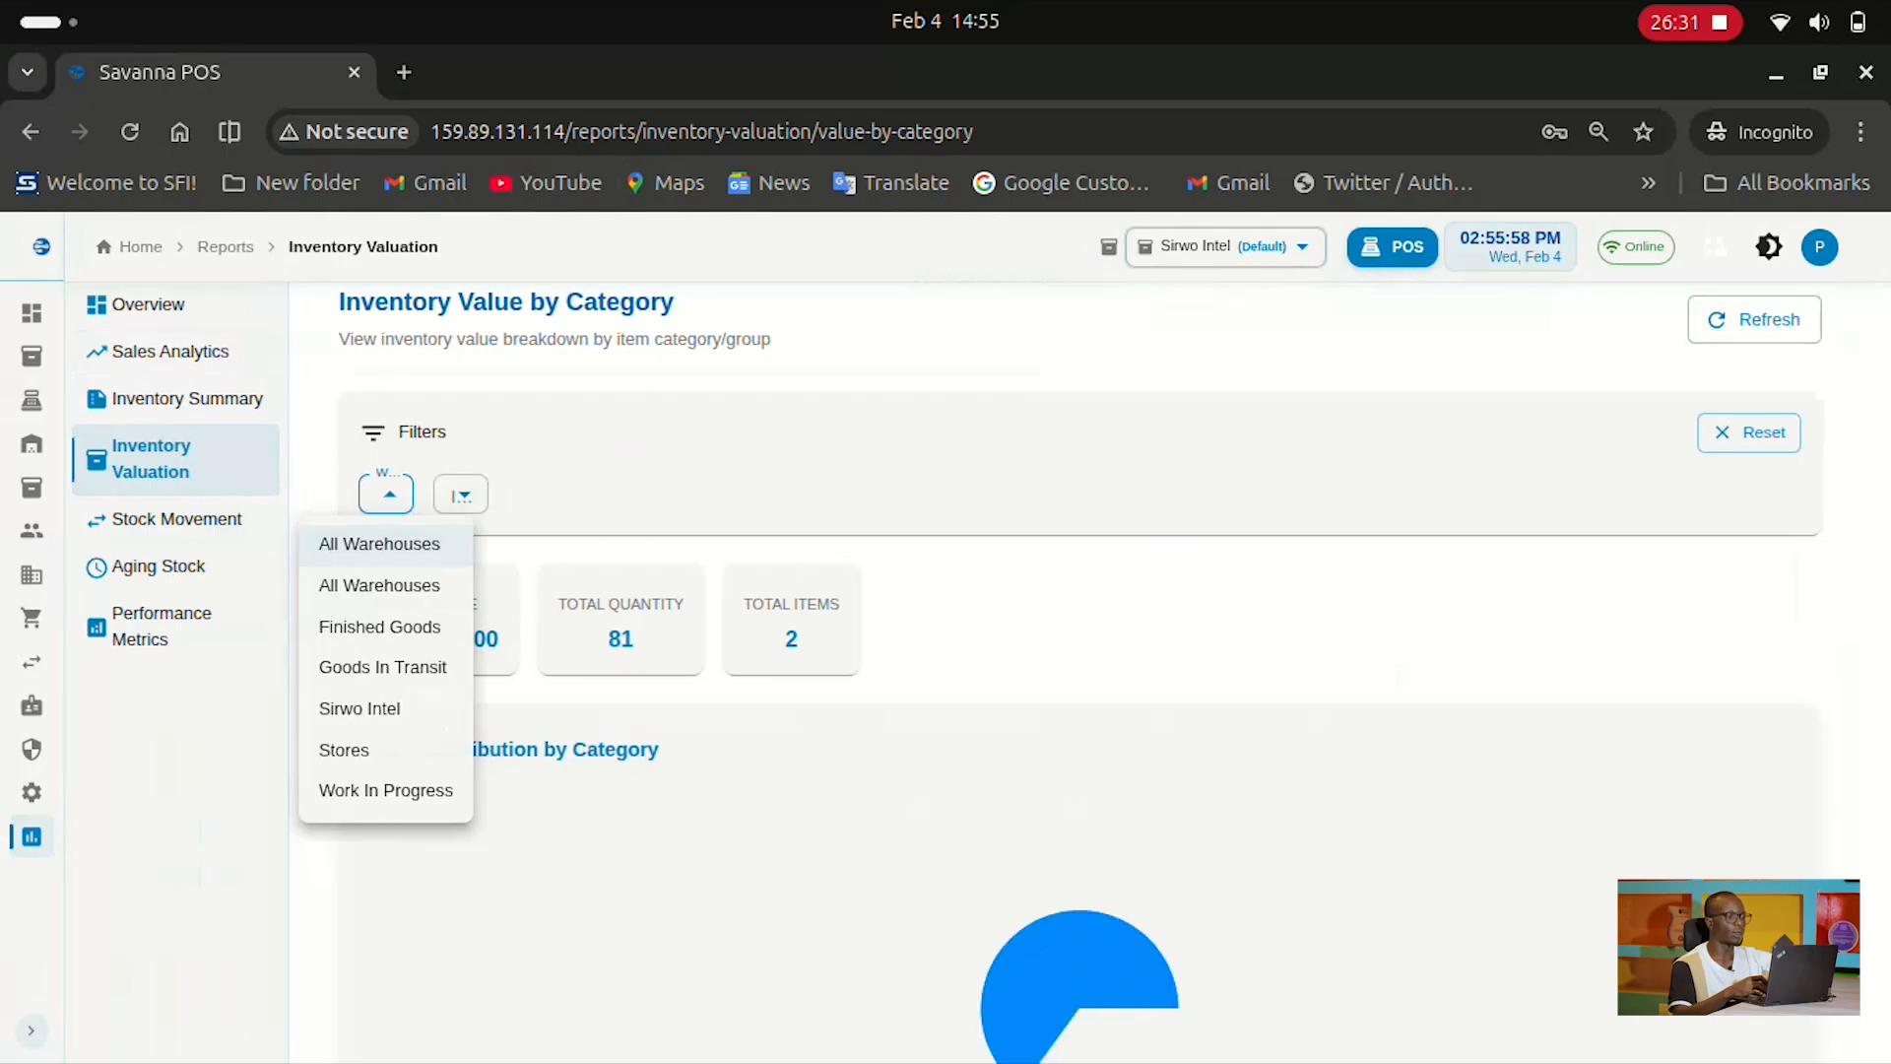
{"action": "key", "text": "Escape"}
{"action": "scroll", "coordinate": [1081, 670], "scroll_direction": "down", "scroll_amount": 10}
{"action": "scroll", "coordinate": [1081, 670], "scroll_direction": "up", "scroll_amount": 1}
{"action": "scroll", "coordinate": [1133, 394], "scroll_direction": "up", "scroll_amount": 10}
{"action": "scroll", "coordinate": [1133, 591], "scroll_direction": "down", "scroll_amount": 10}
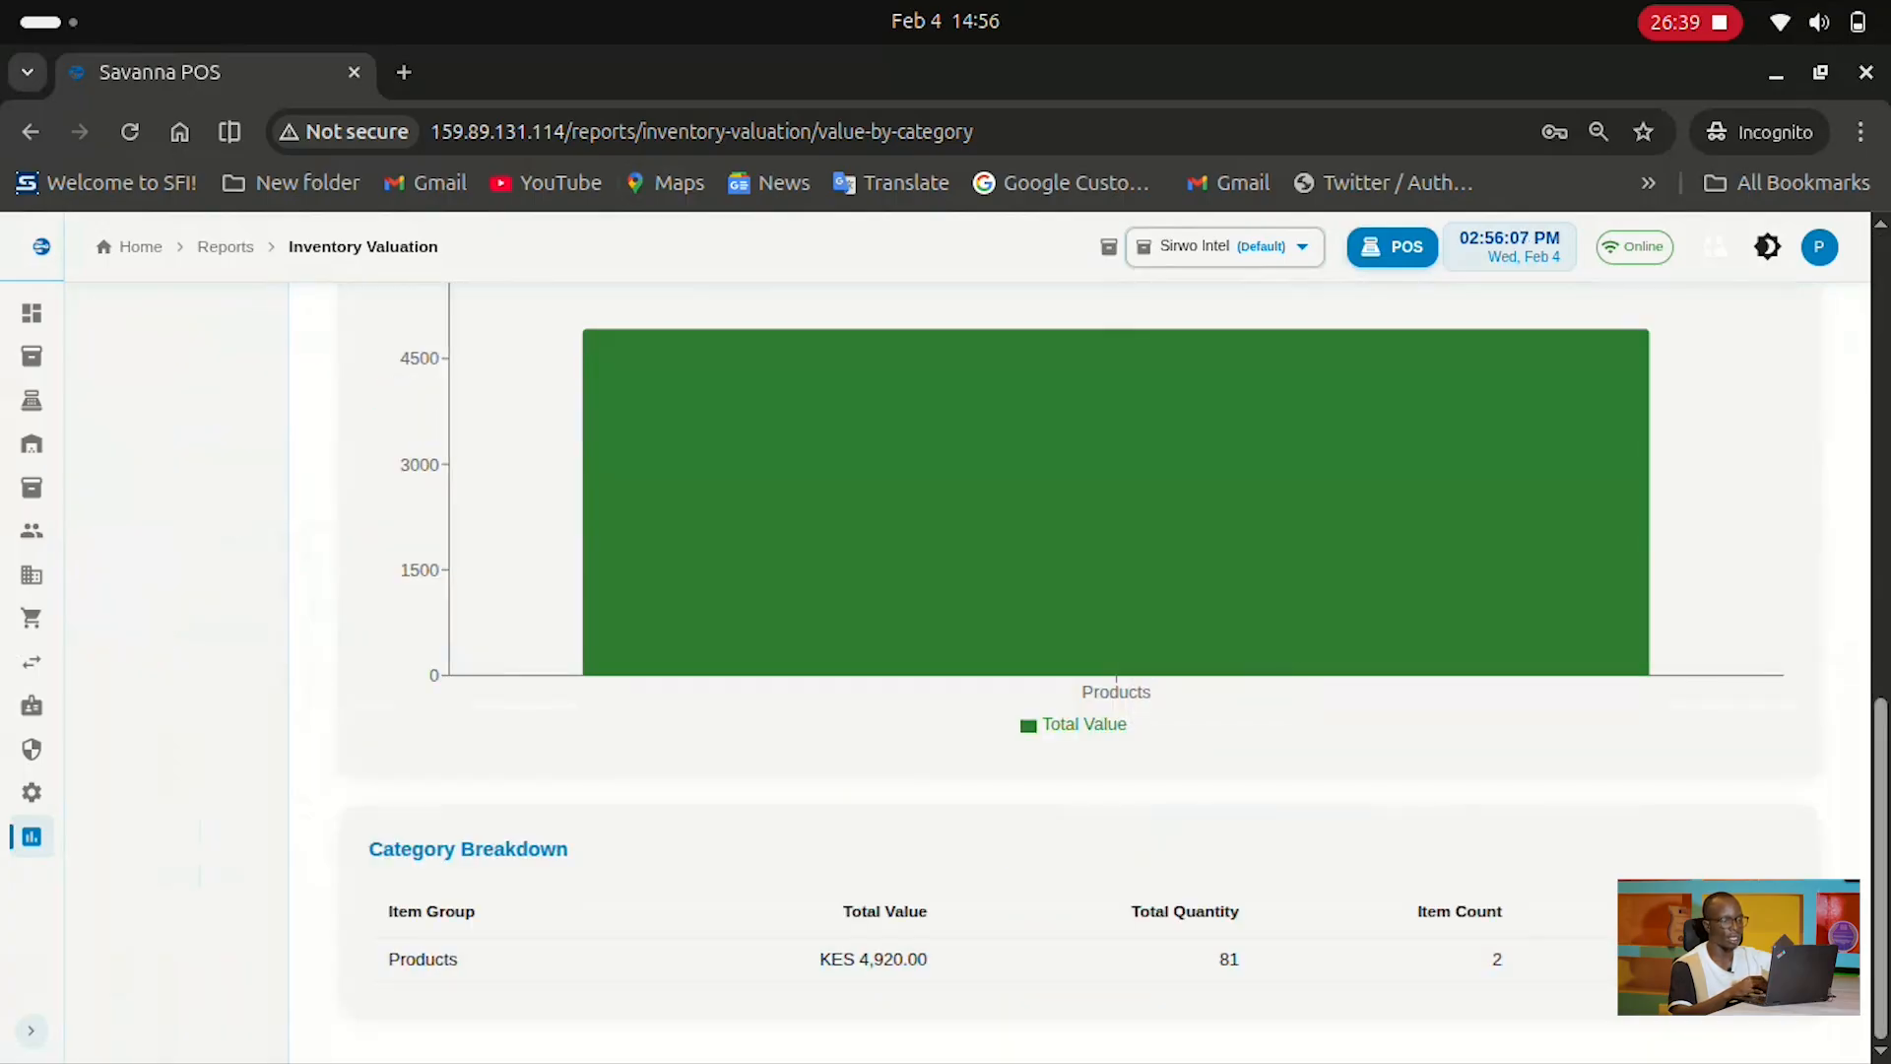
{"action": "scroll", "coordinate": [1103, 670], "scroll_direction": "up", "scroll_amount": 10}
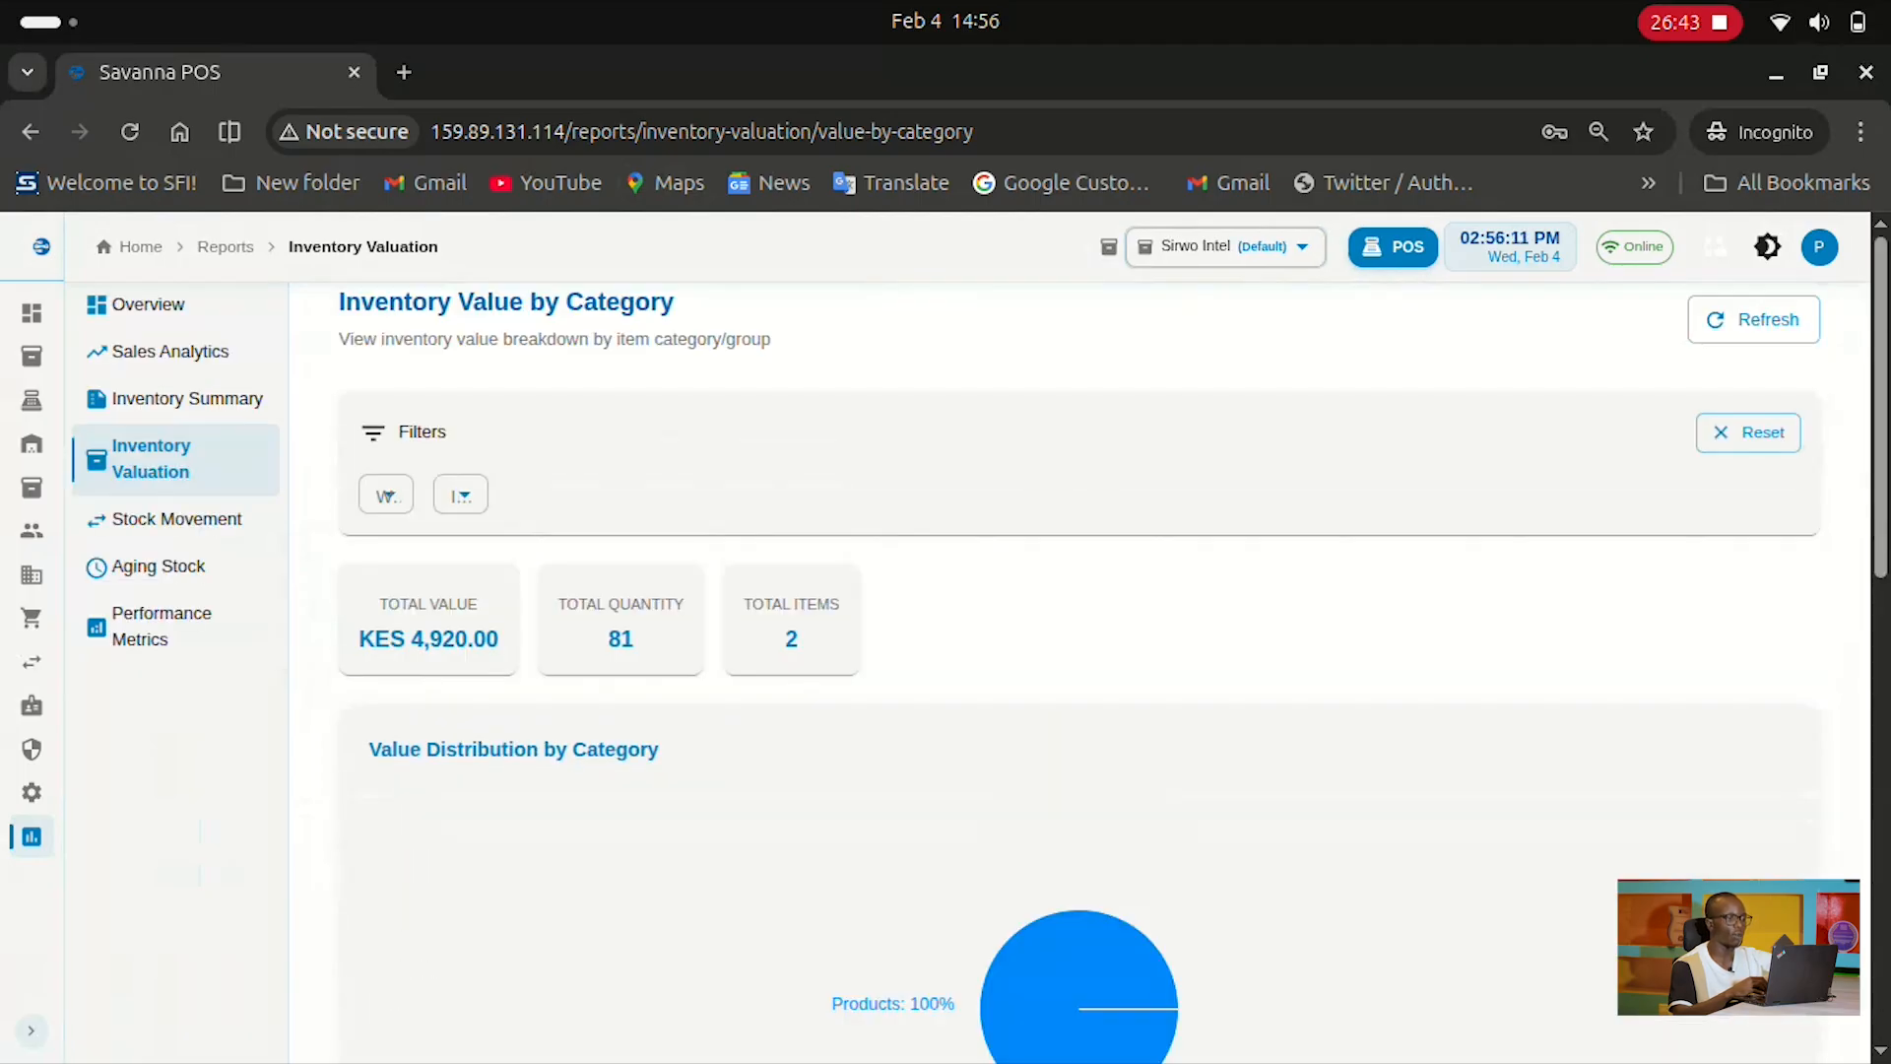
{"action": "scroll", "coordinate": [1034, 699], "scroll_direction": "down", "scroll_amount": 3}
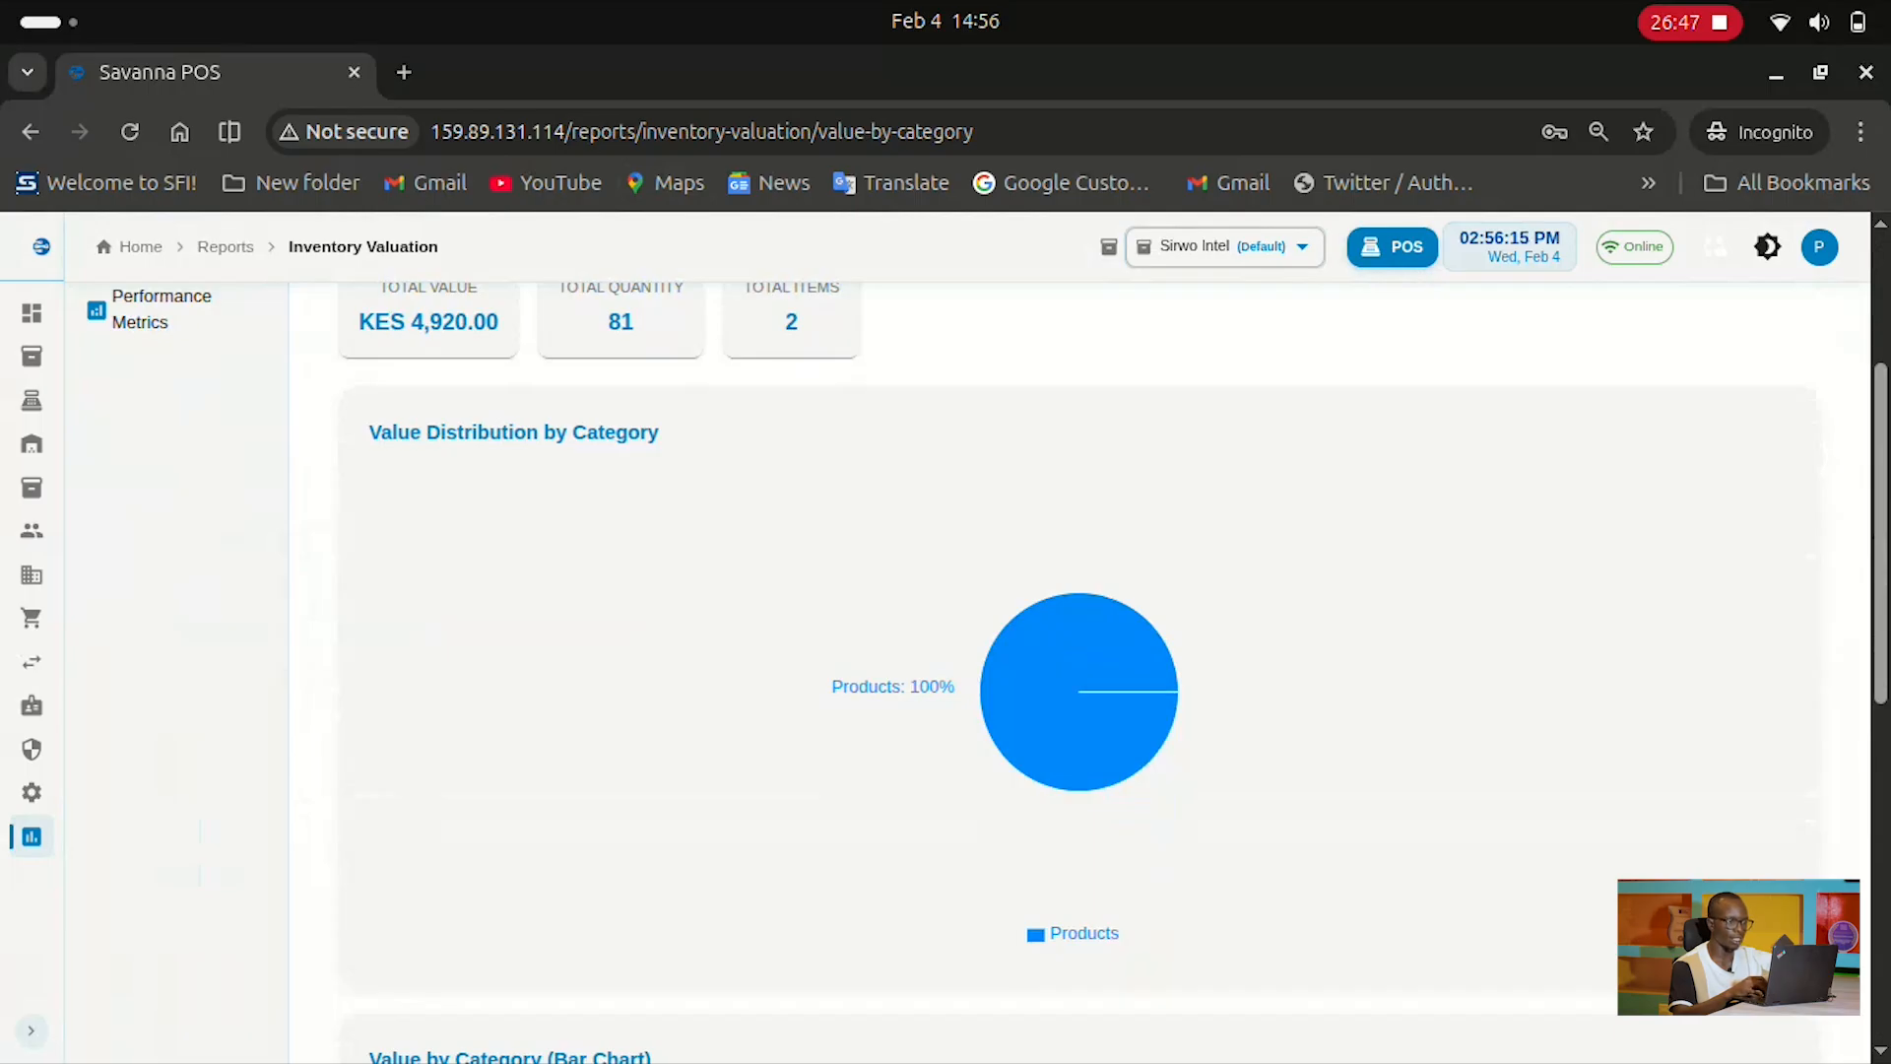
{"action": "scroll", "coordinate": [1079, 670], "scroll_direction": "up", "scroll_amount": 3}
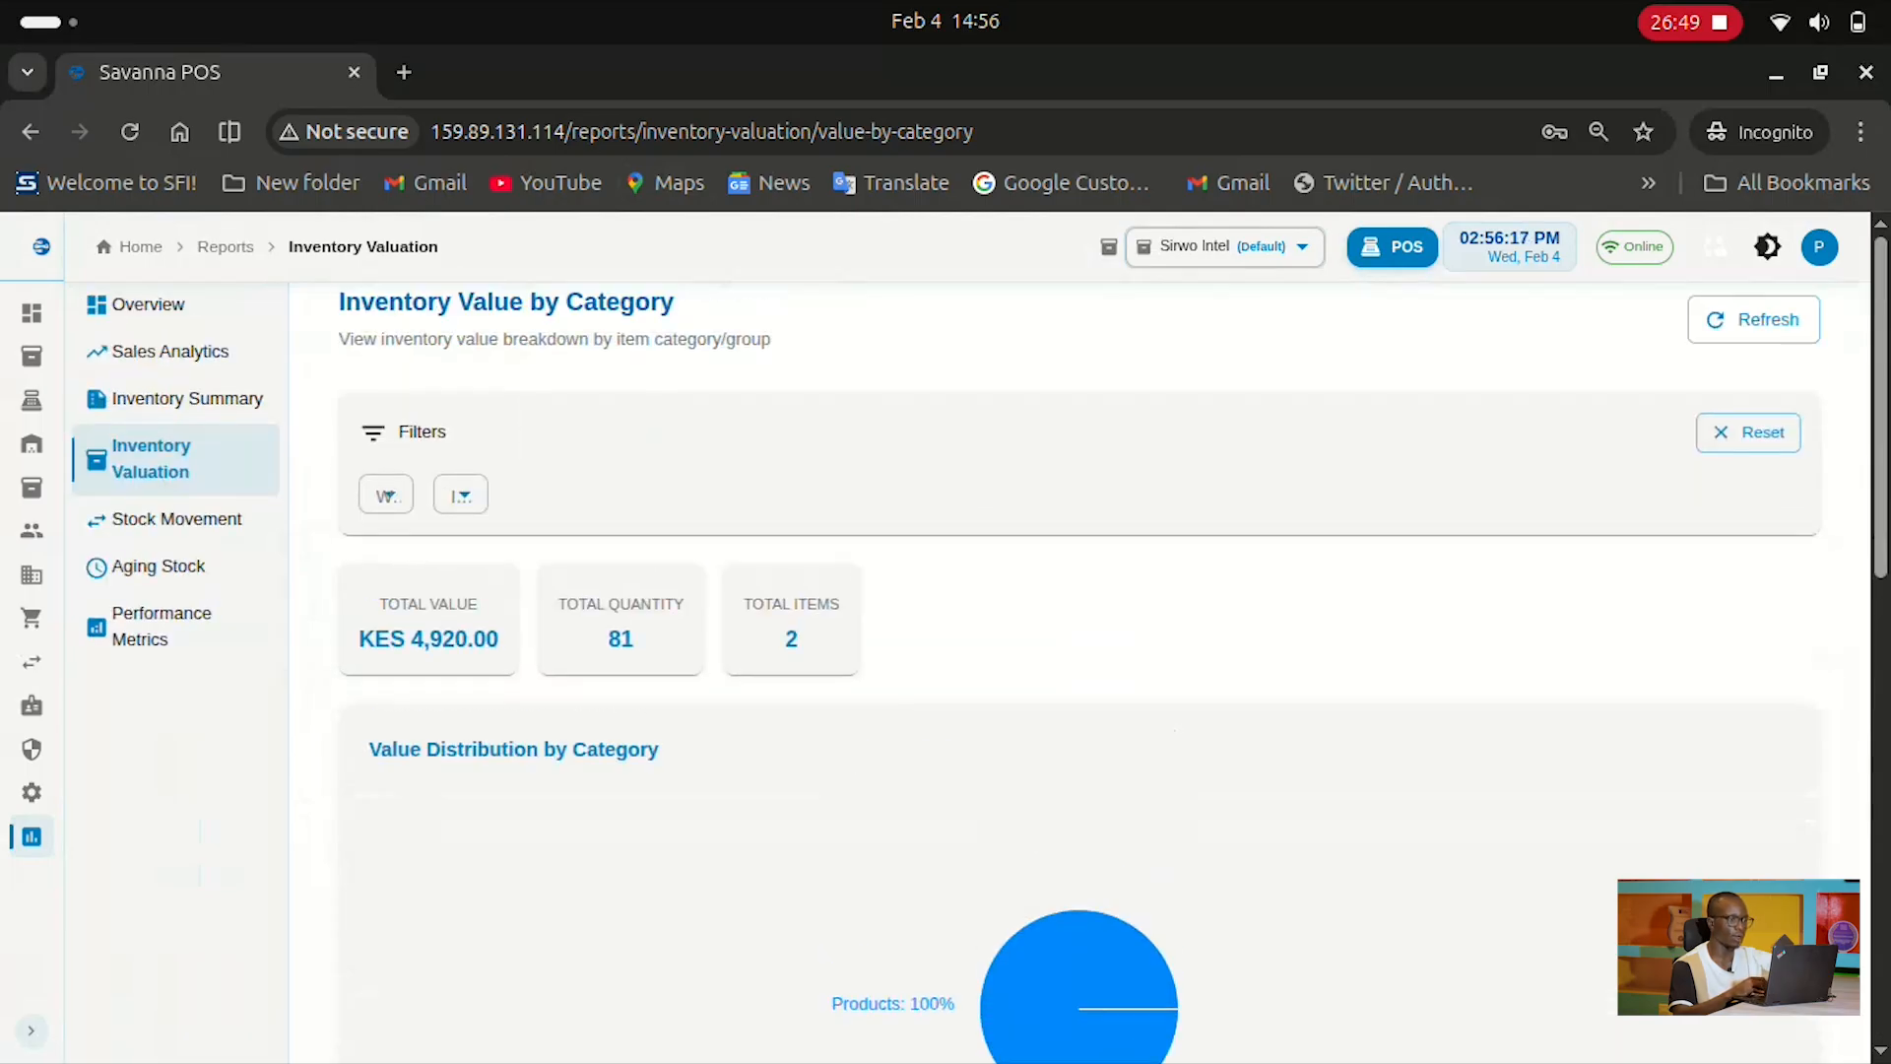
{"action": "left_click", "coordinate": [177, 519]}
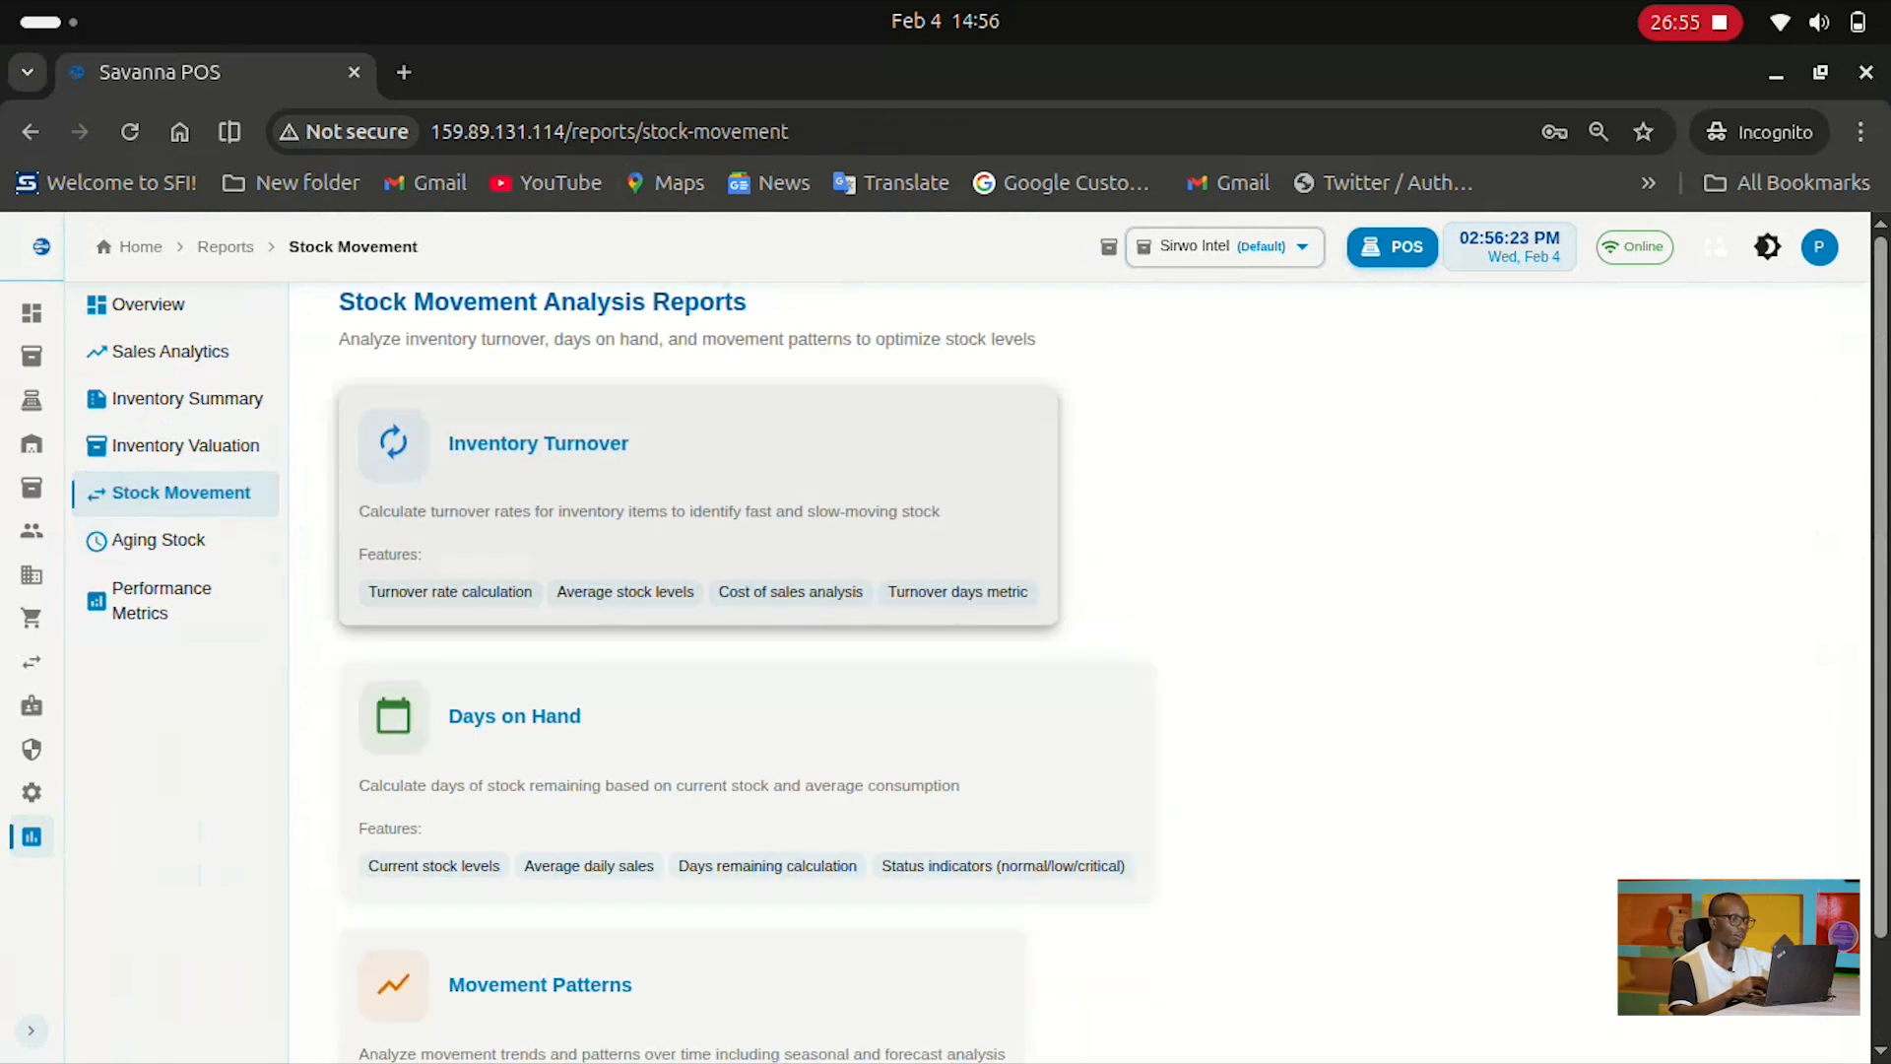
{"action": "scroll", "coordinate": [748, 689], "scroll_direction": "down", "scroll_amount": 2}
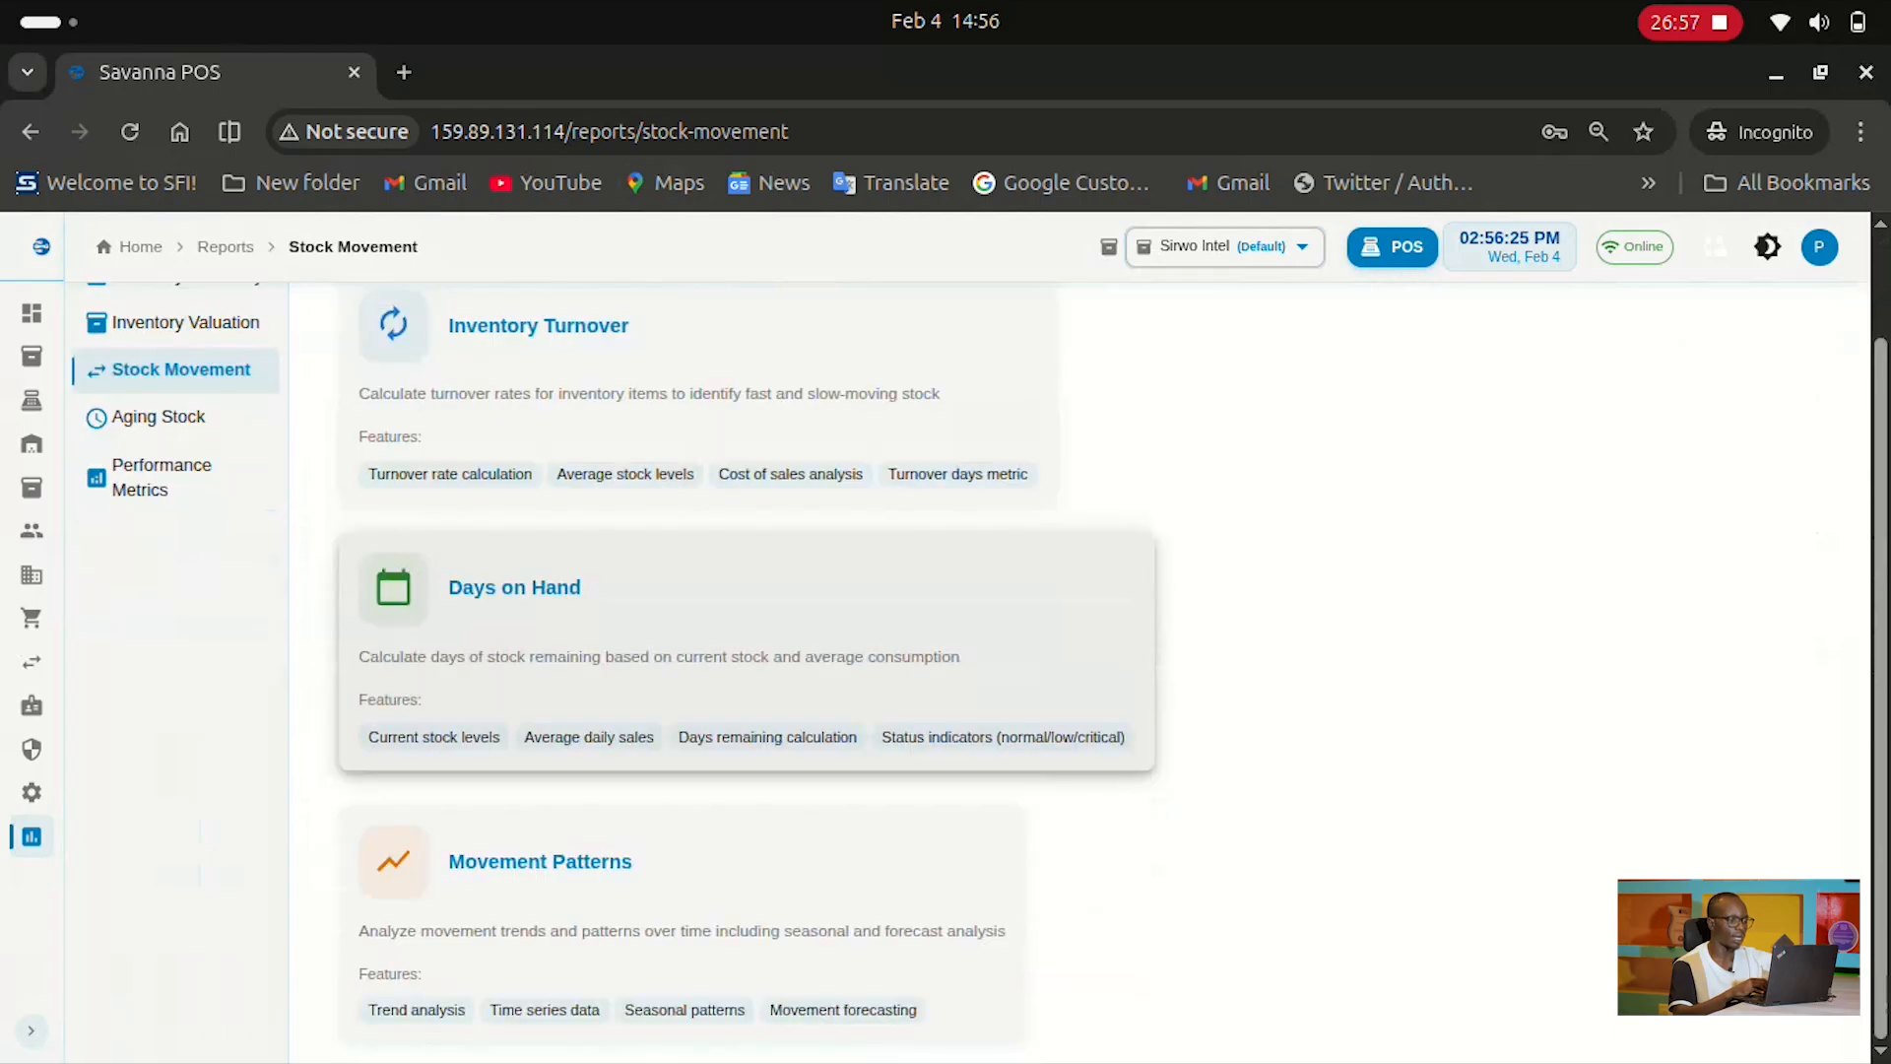
{"action": "scroll", "coordinate": [749, 690], "scroll_direction": "up", "scroll_amount": 2}
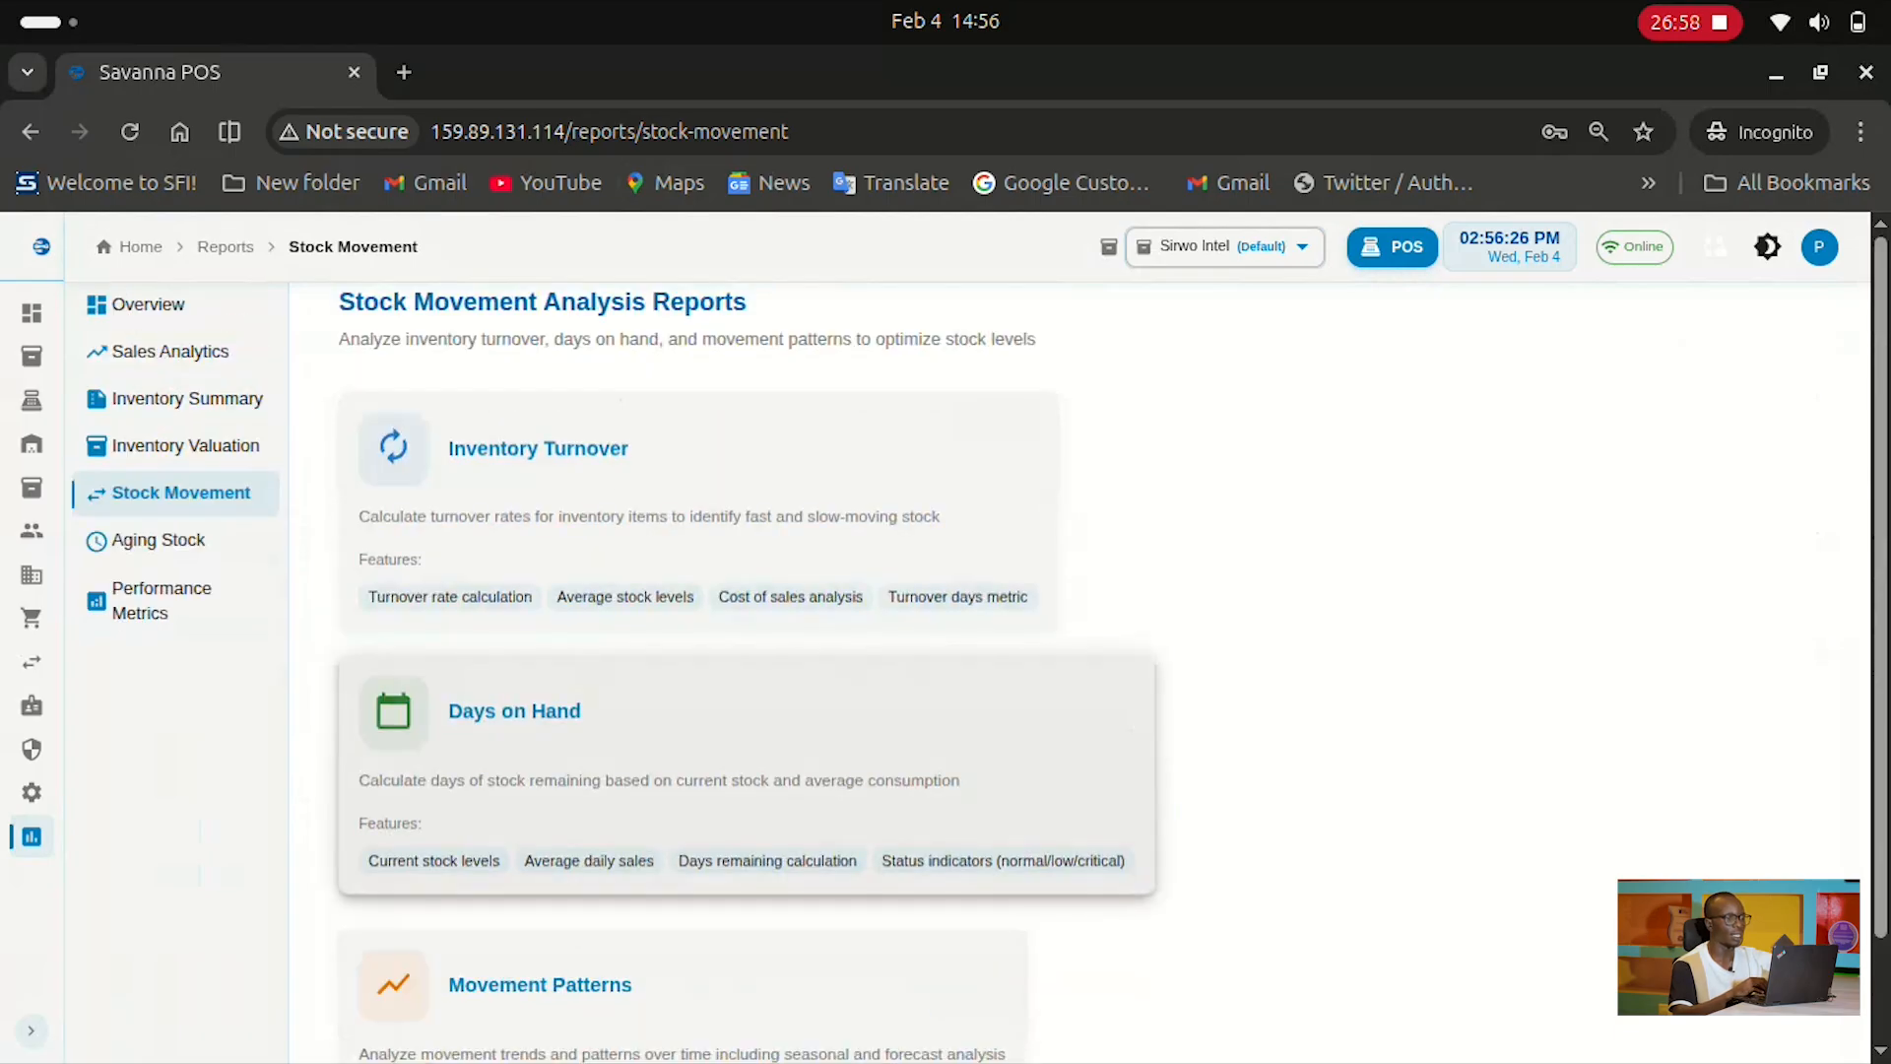
{"action": "left_click", "coordinate": [681, 438]}
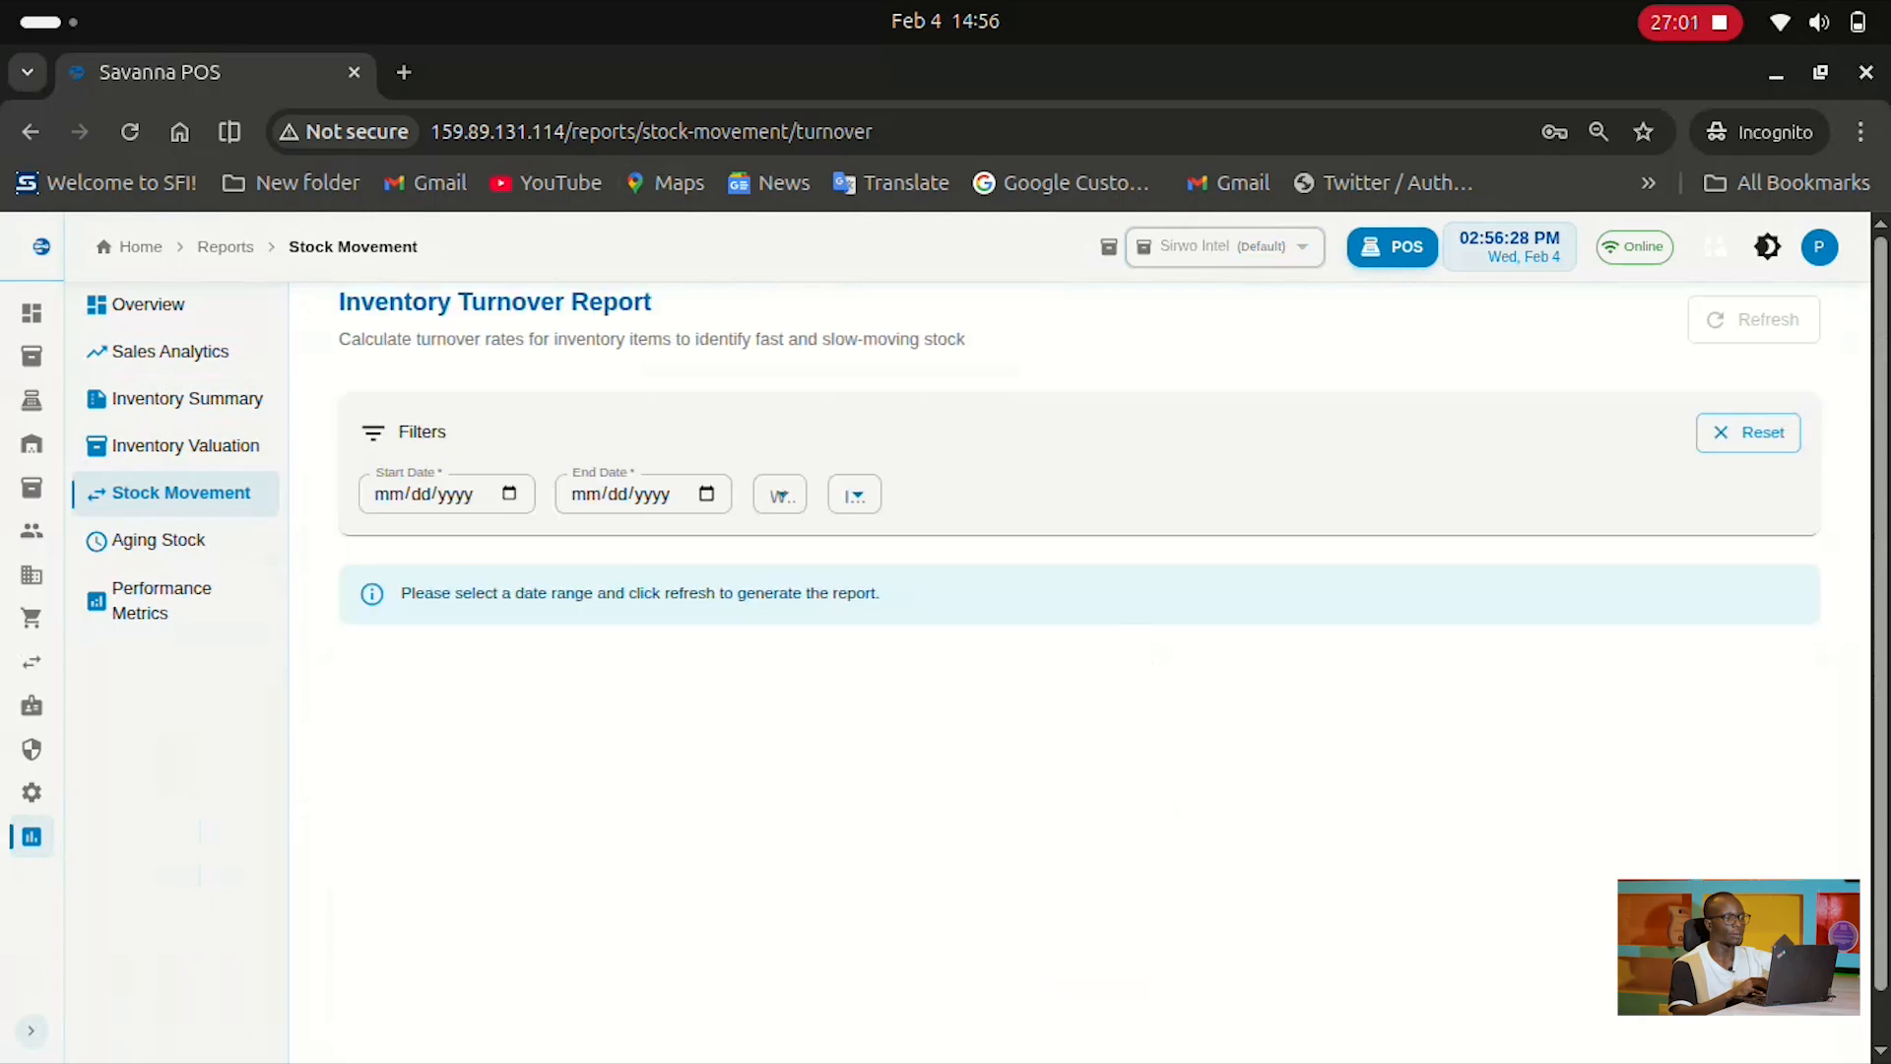
{"action": "left_click", "coordinate": [509, 493]}
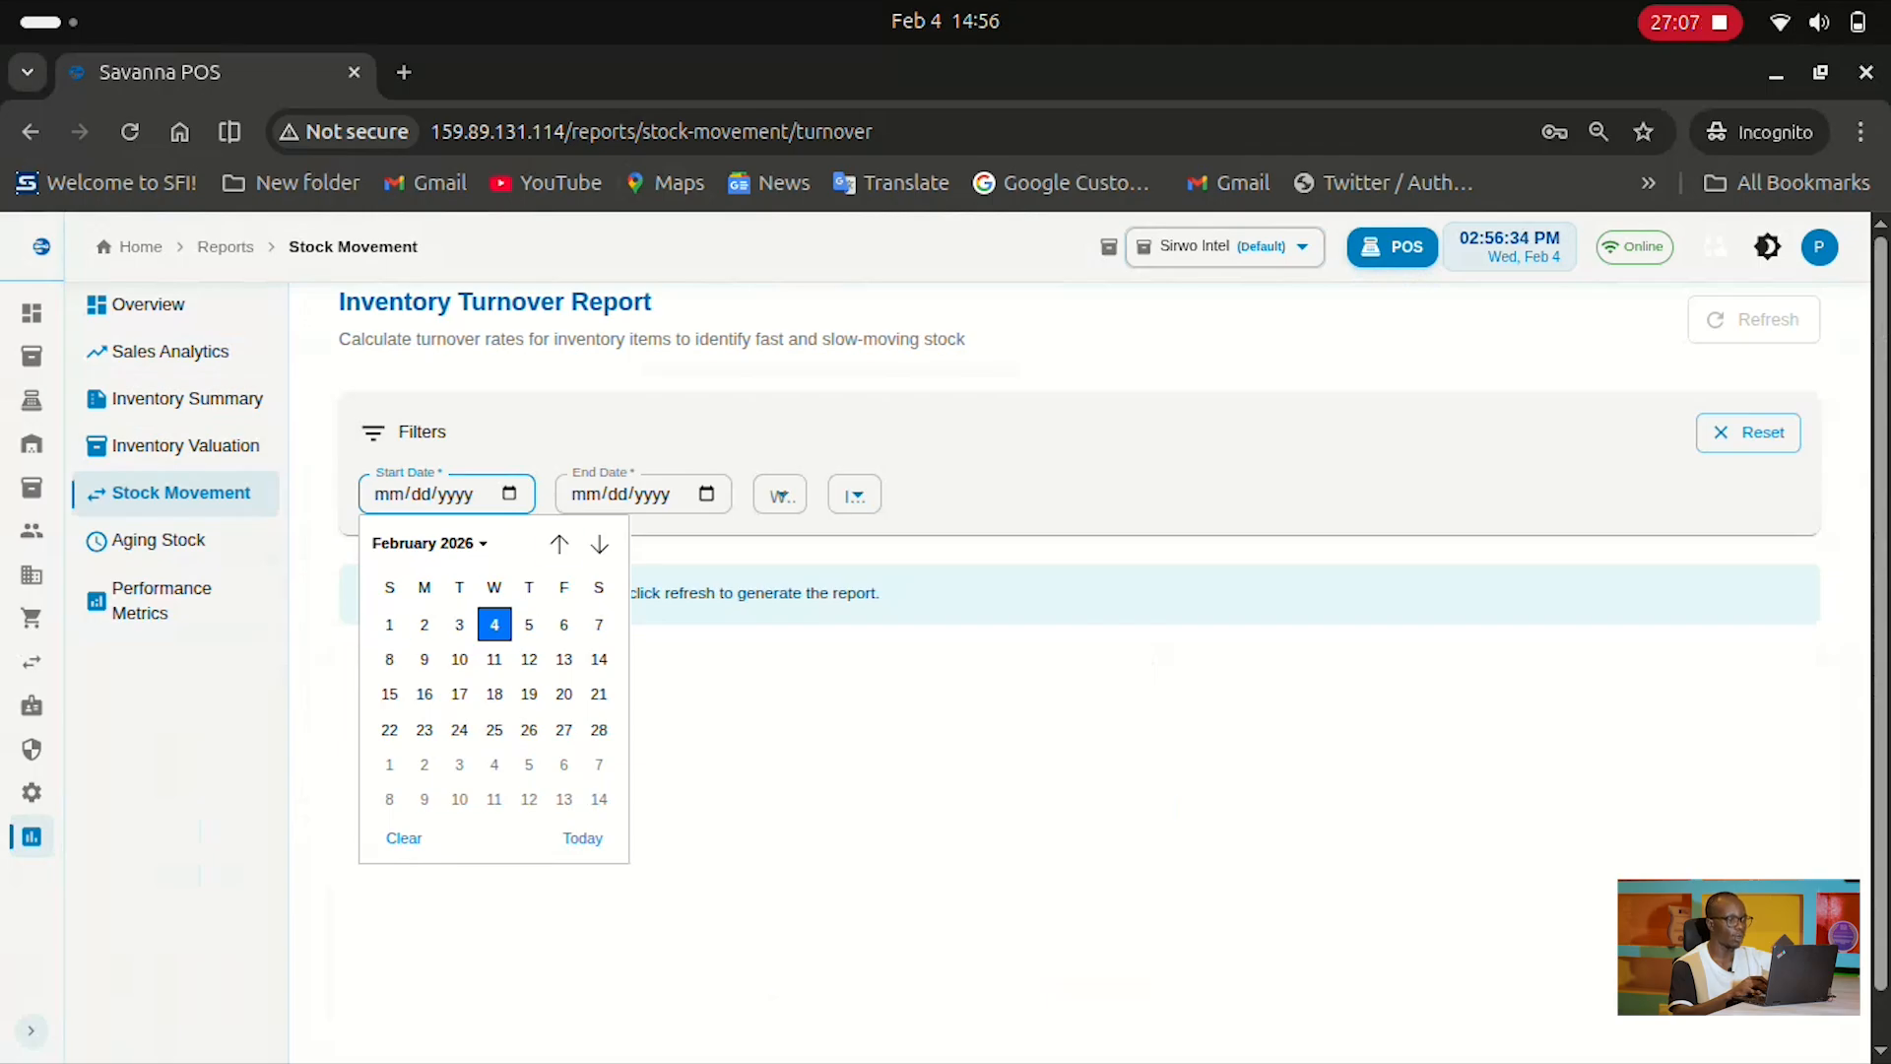
{"action": "left_click", "coordinate": [781, 494]}
{"action": "left_click", "coordinate": [780, 494]}
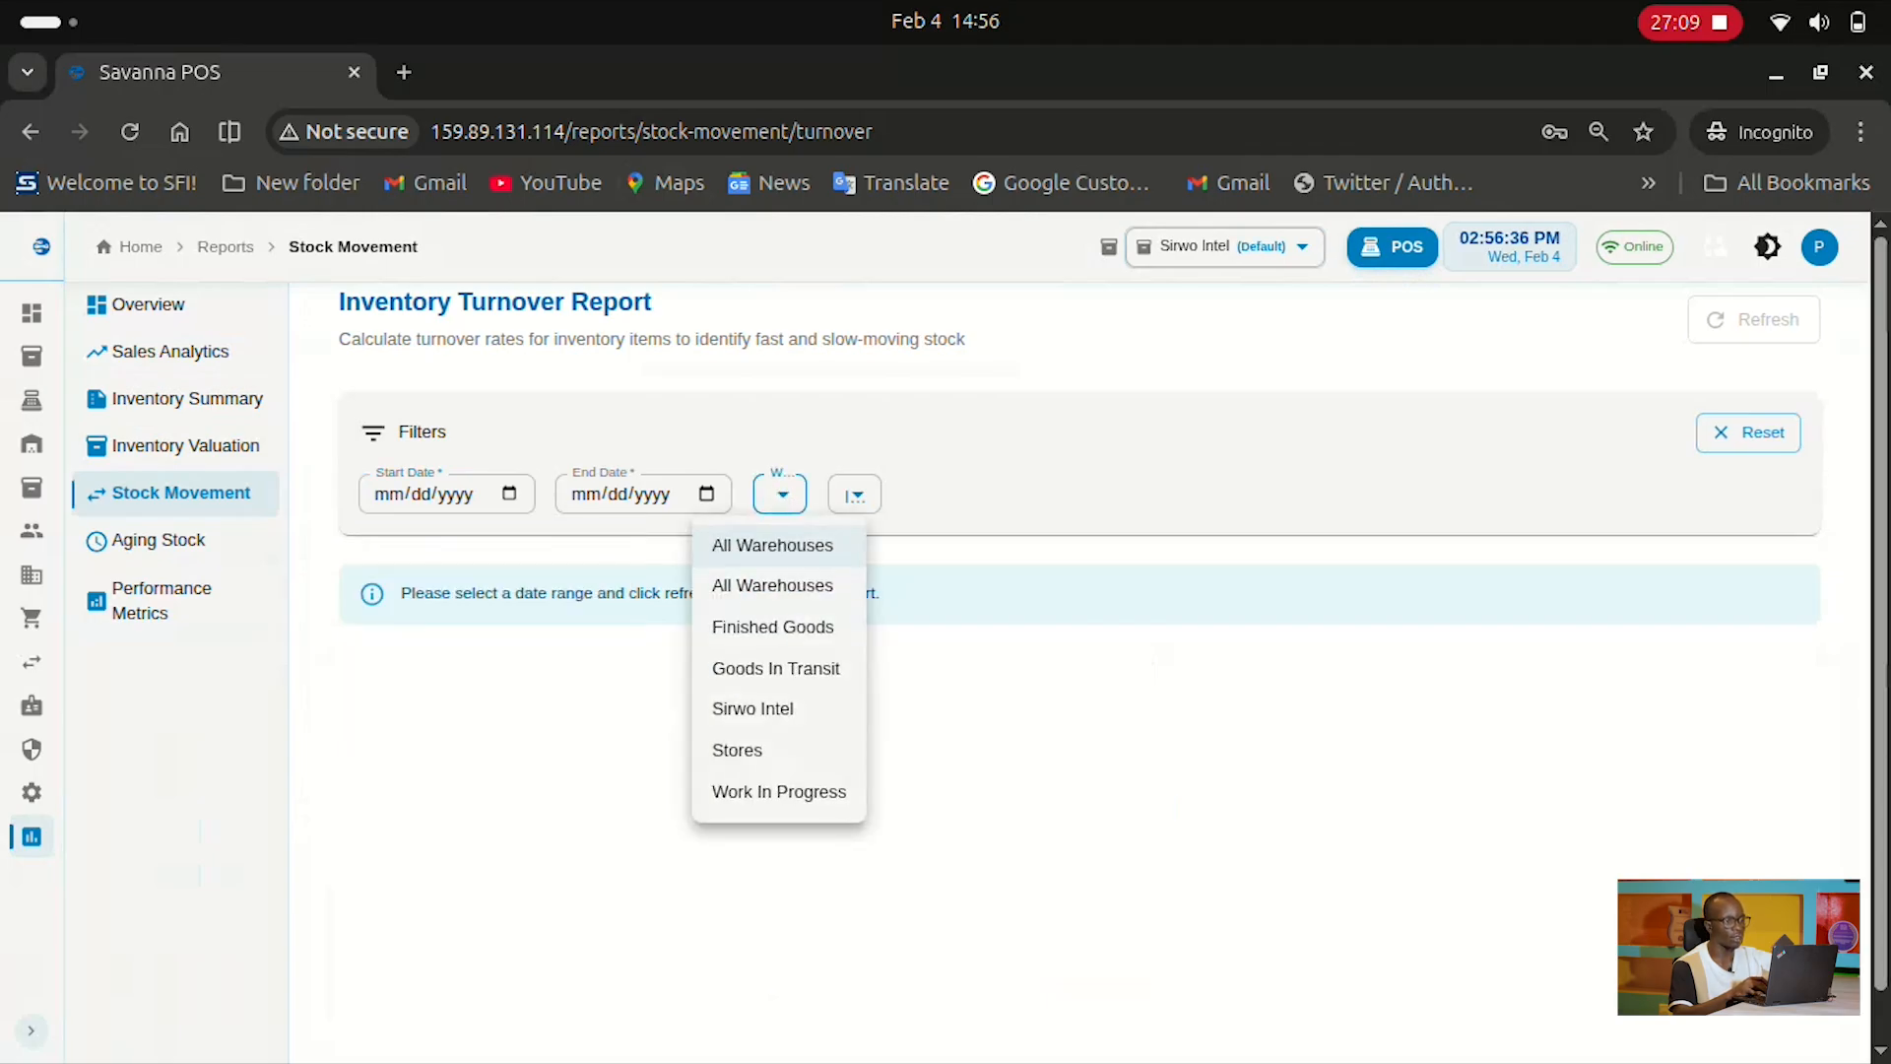
{"action": "left_click", "coordinate": [855, 494]}
{"action": "left_click", "coordinate": [855, 495]}
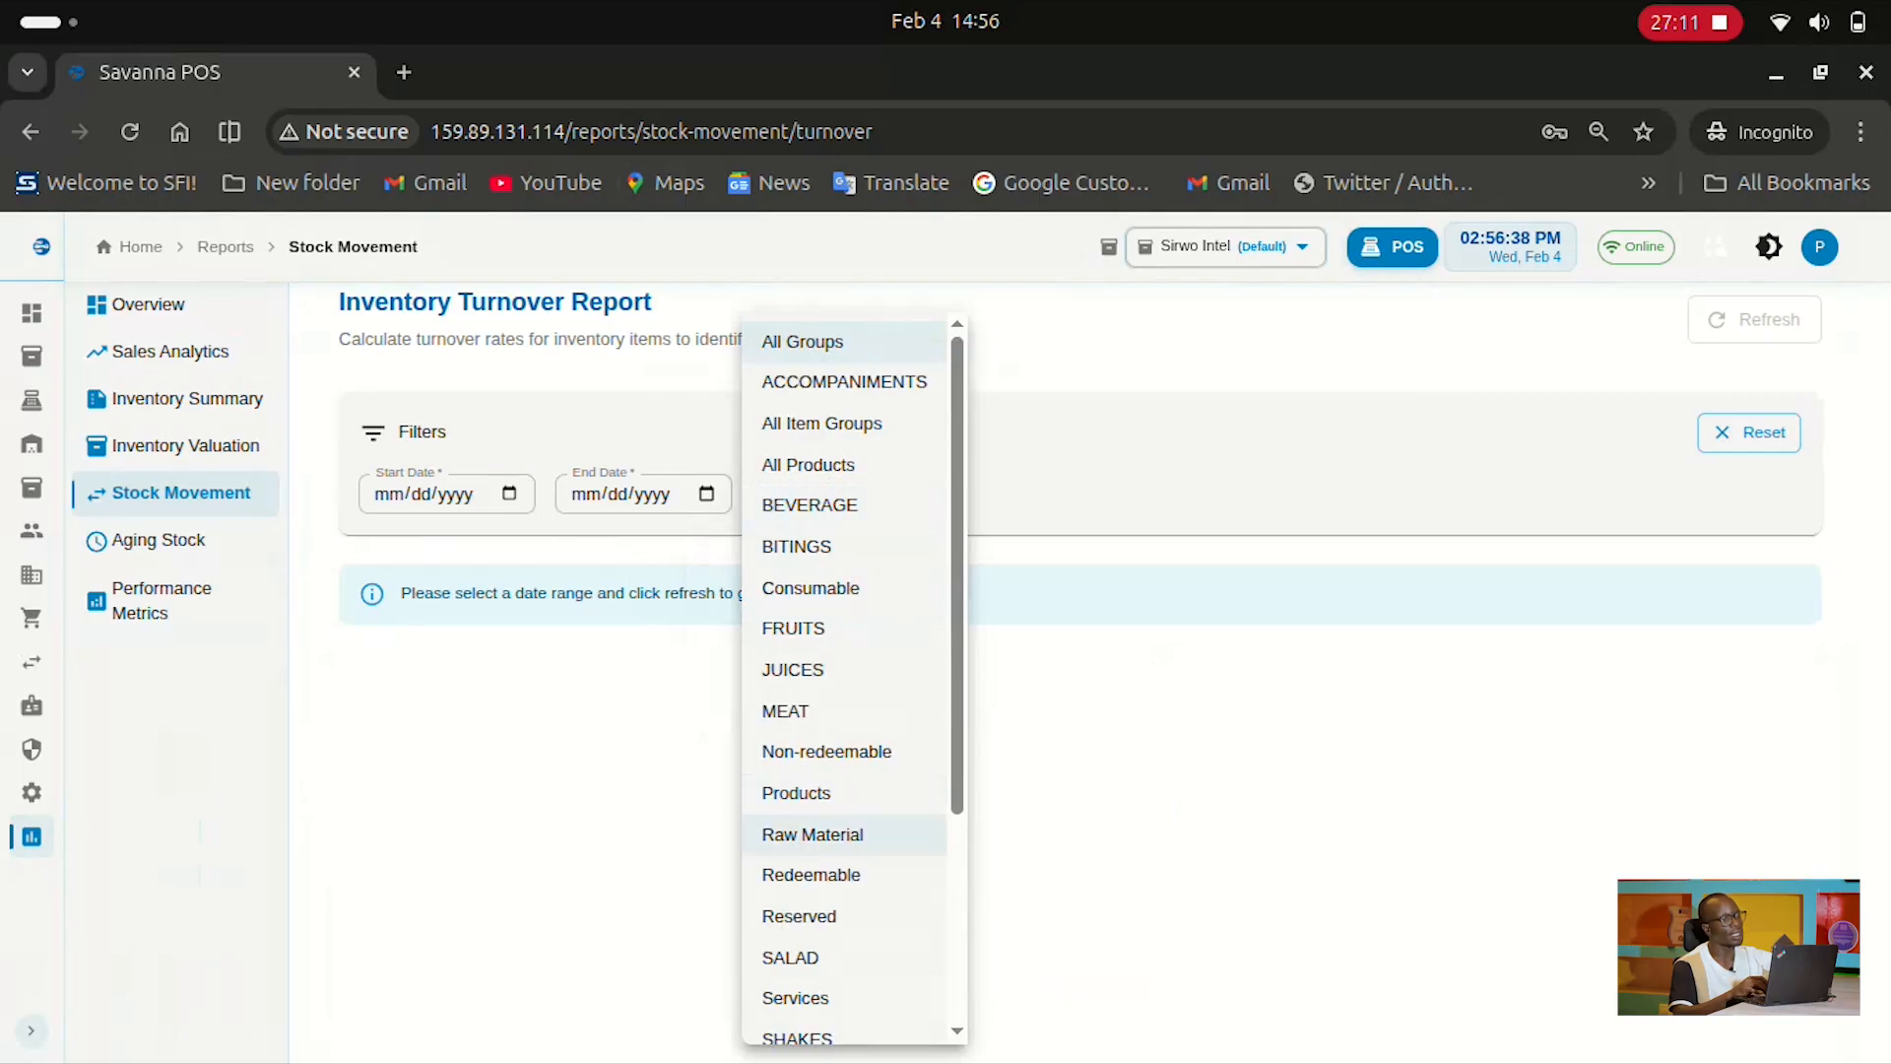
{"action": "key", "text": "Escape"}
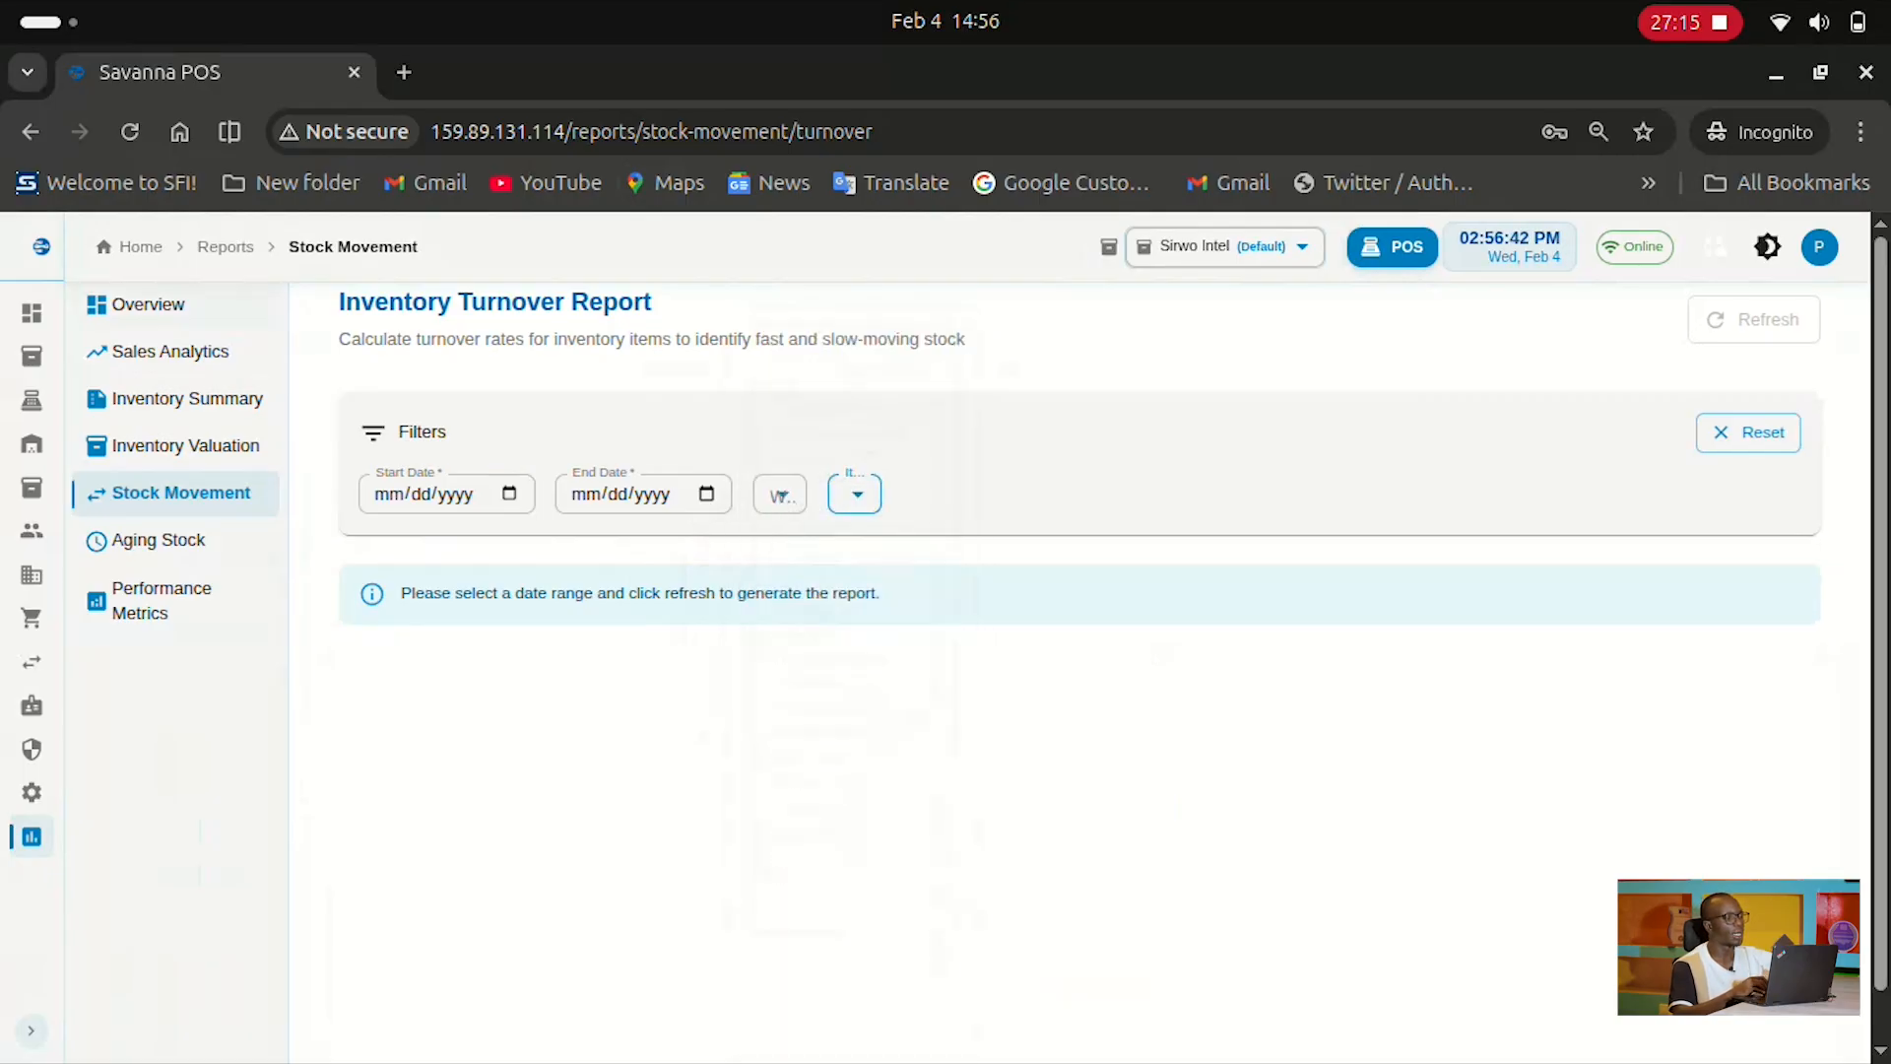
{"action": "key", "text": "alt+Left"}
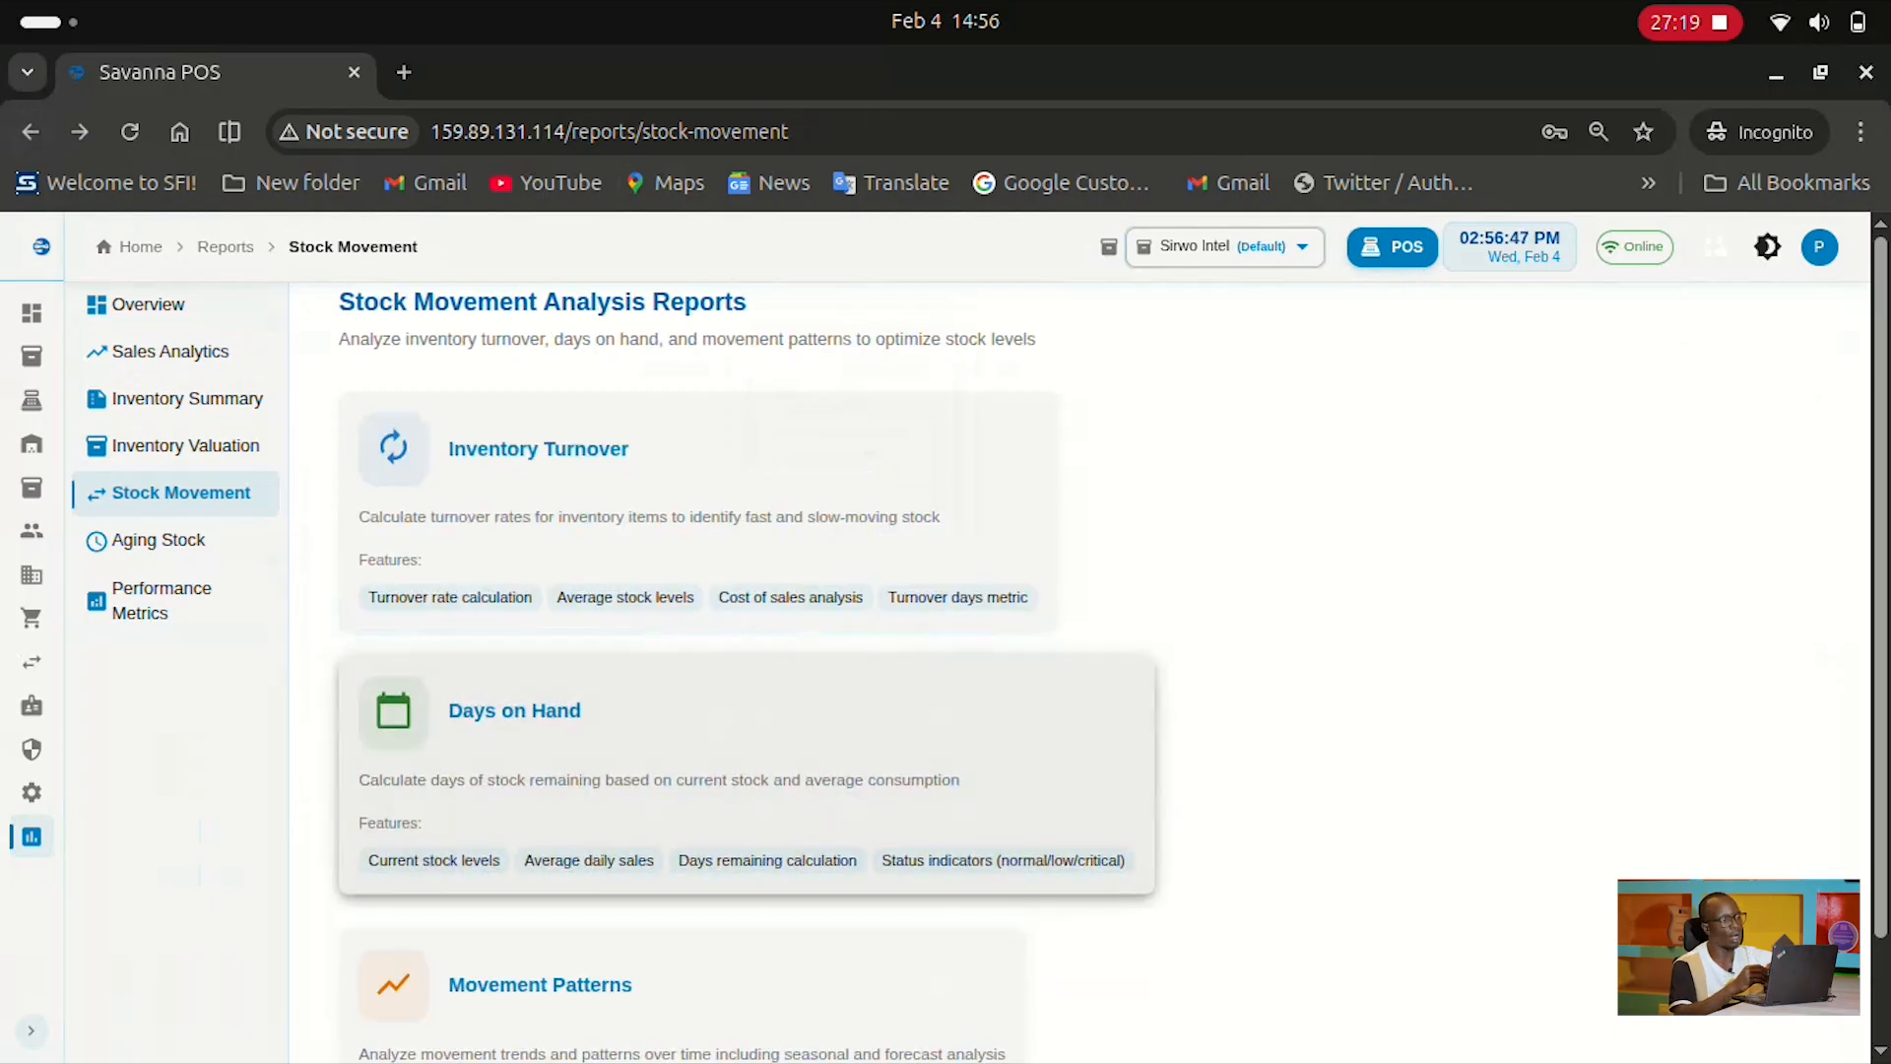
Open the Days on Hand report and scroll through its chart and analysis table
{"action": "left_click", "coordinate": [790, 735]}
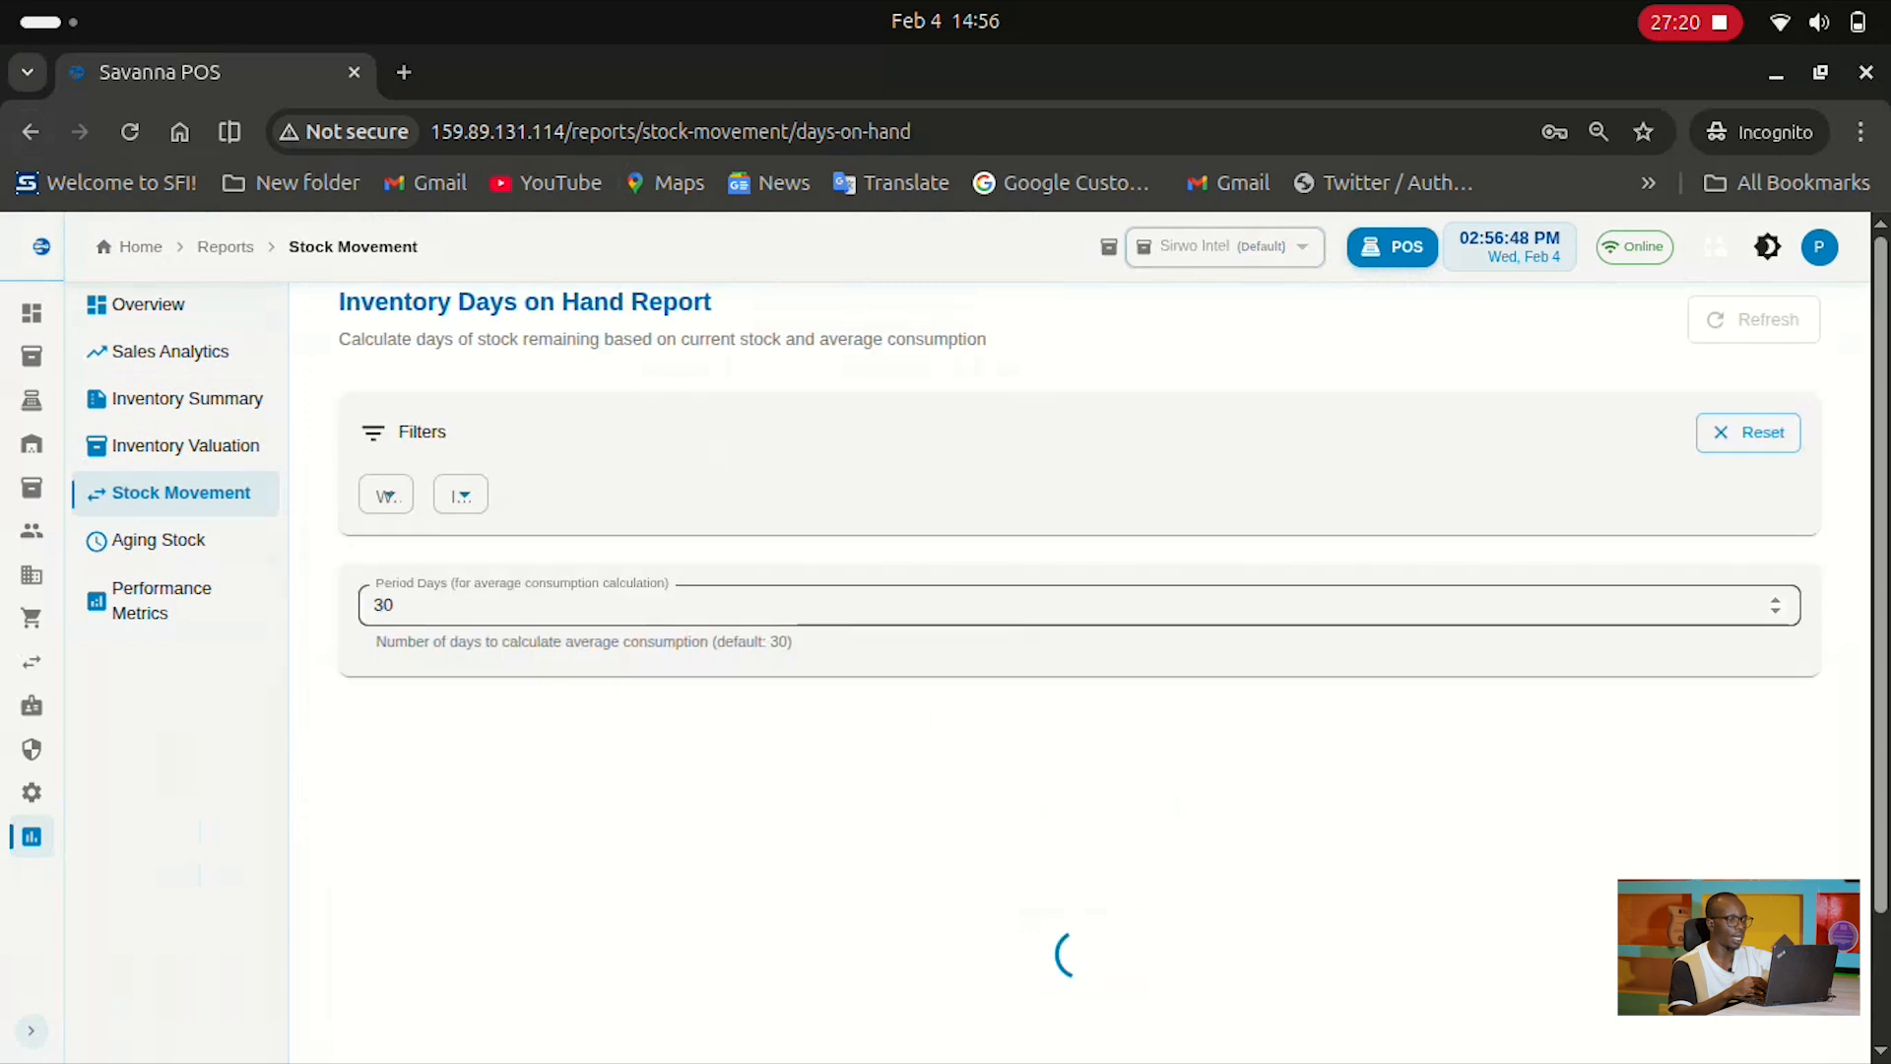
{"action": "scroll", "coordinate": [1078, 670], "scroll_direction": "down", "scroll_amount": 5}
{"action": "scroll", "coordinate": [1079, 670], "scroll_direction": "up", "scroll_amount": 2}
{"action": "scroll", "coordinate": [1079, 670], "scroll_direction": "down", "scroll_amount": 2}
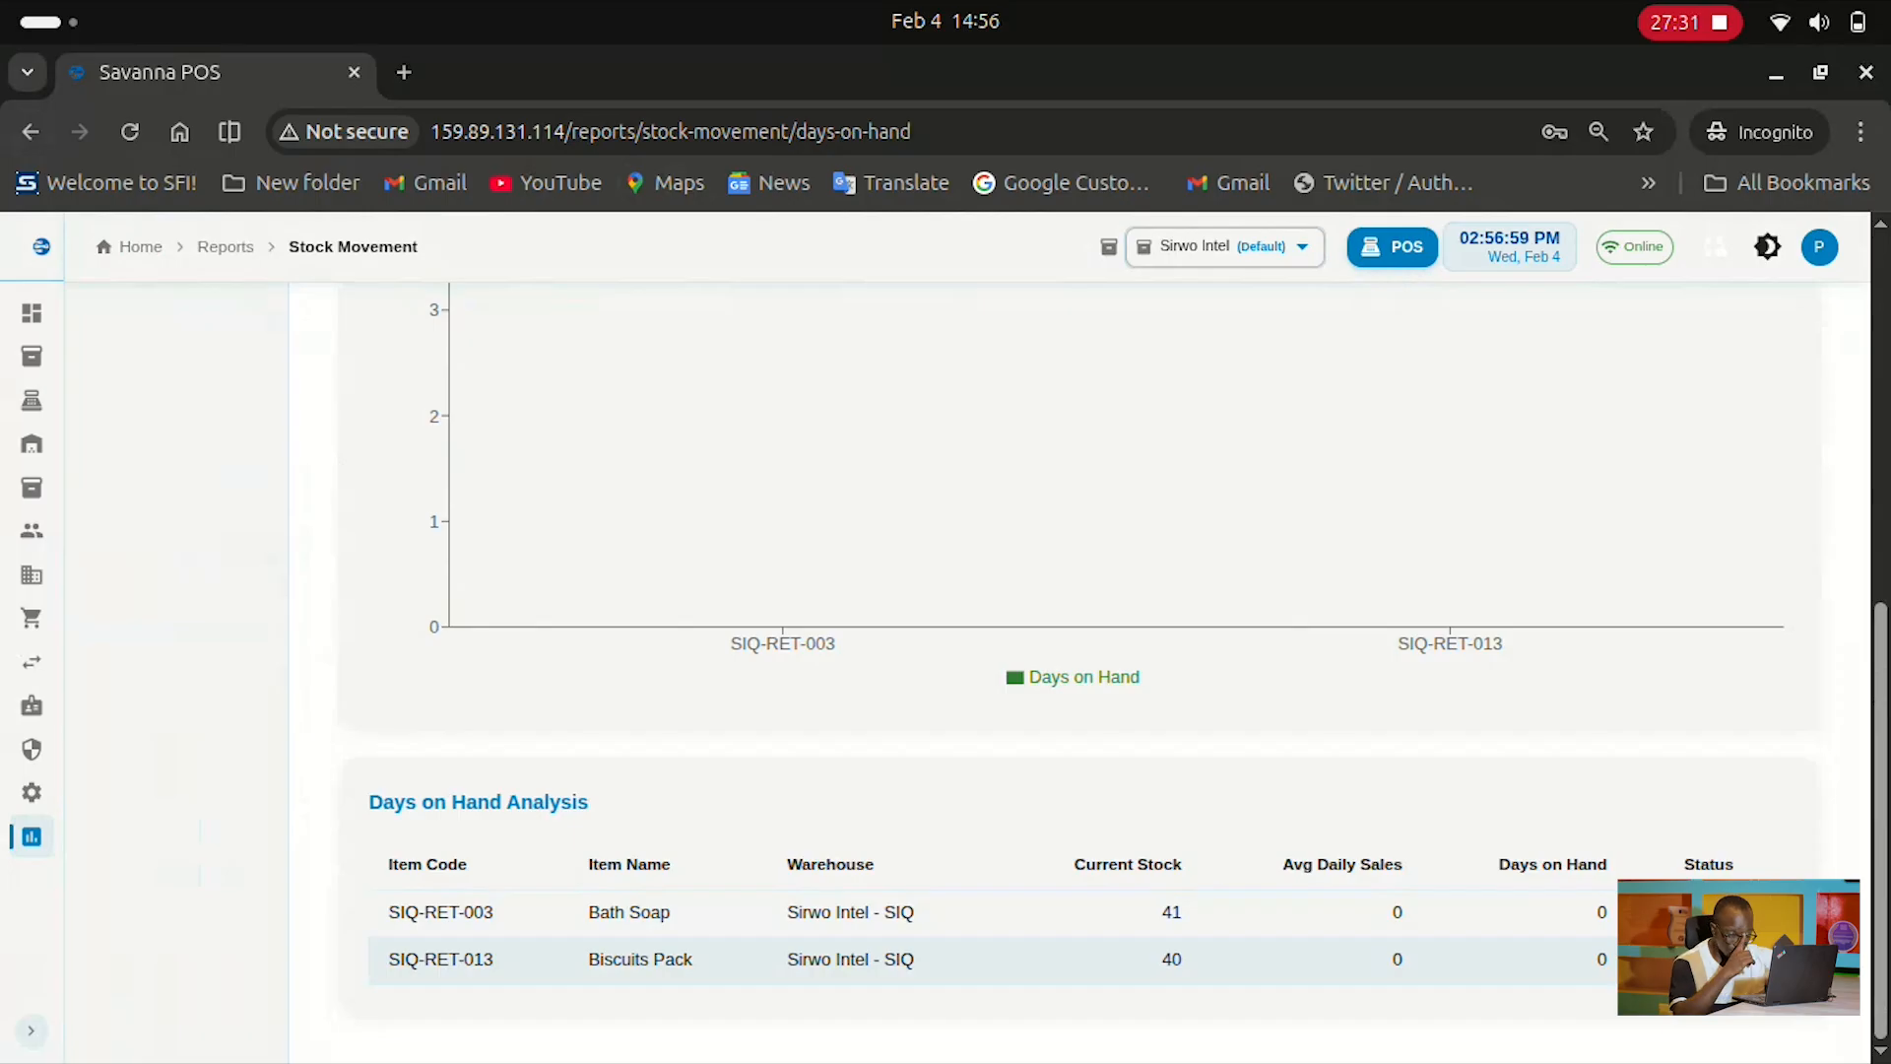
{"action": "scroll", "coordinate": [1084, 670], "scroll_direction": "up", "scroll_amount": 7}
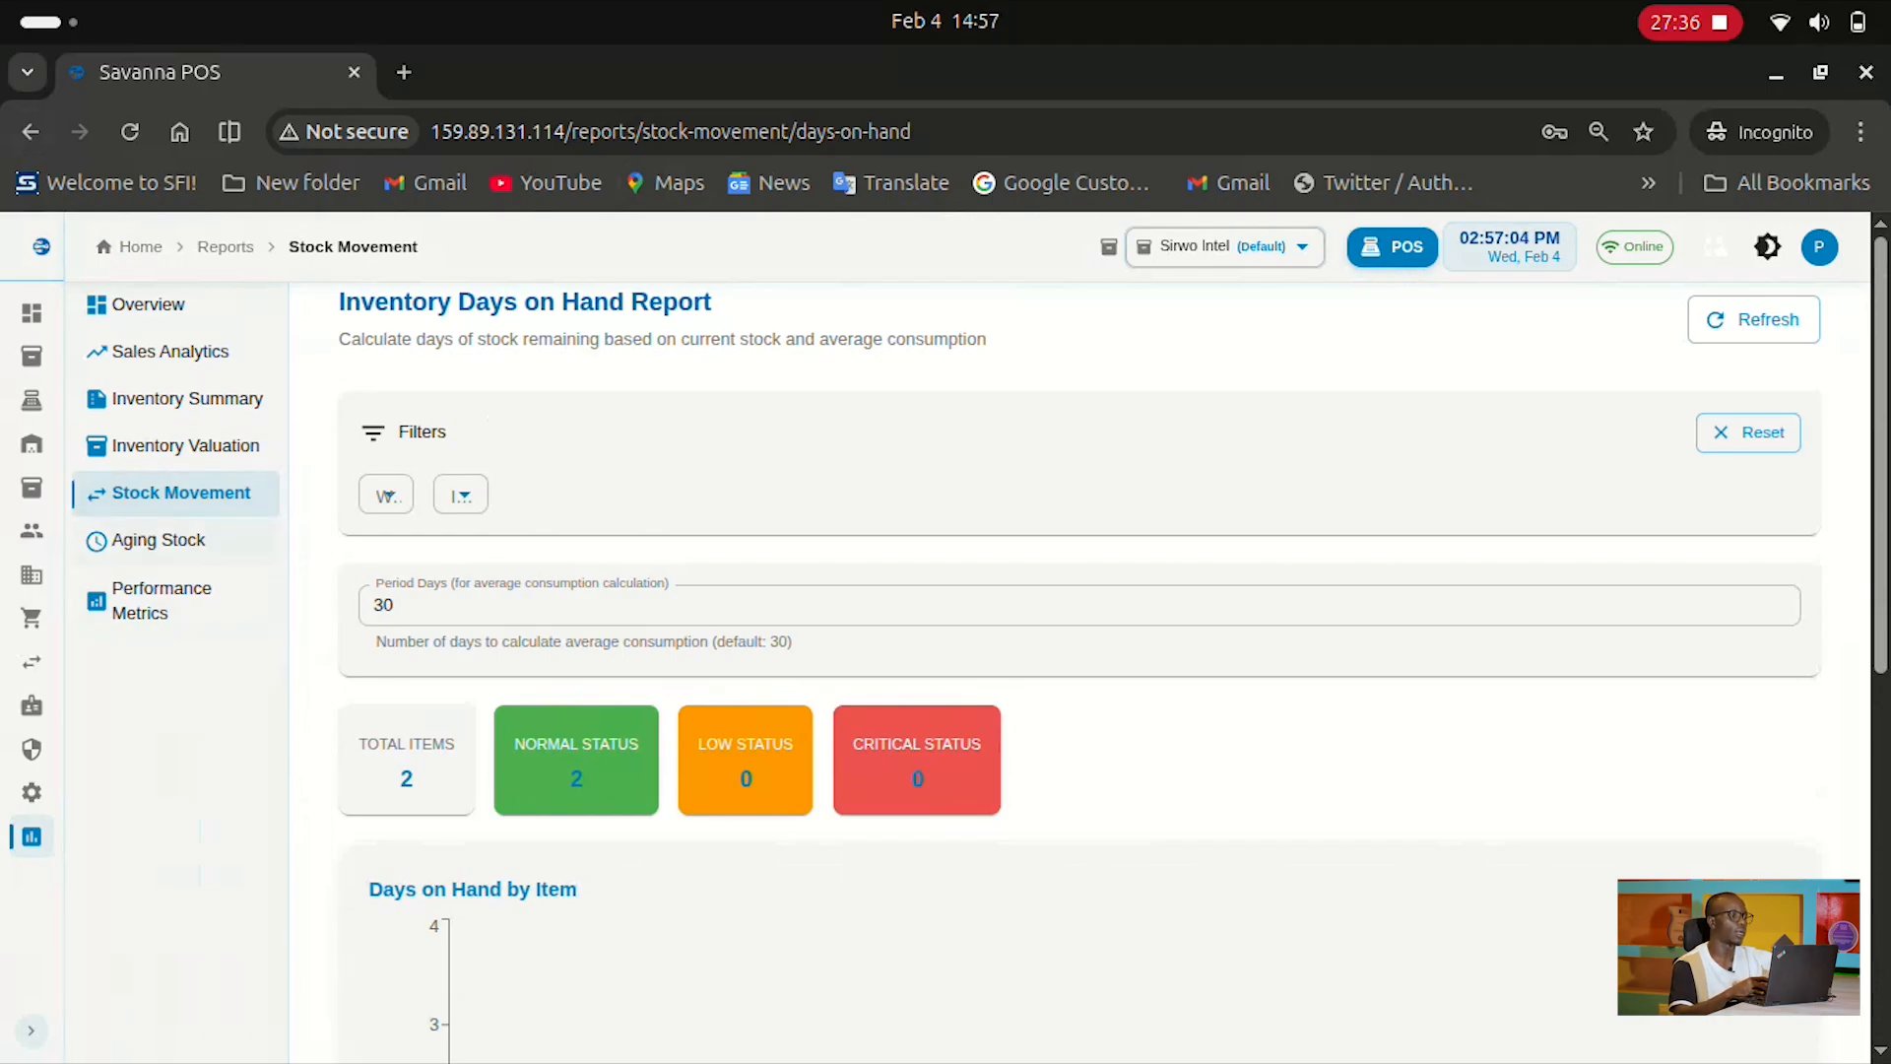
Switch to Aging Stock, preview the Stock Aging report, and return to the Aging Stock list
{"action": "left_click", "coordinate": [159, 541]}
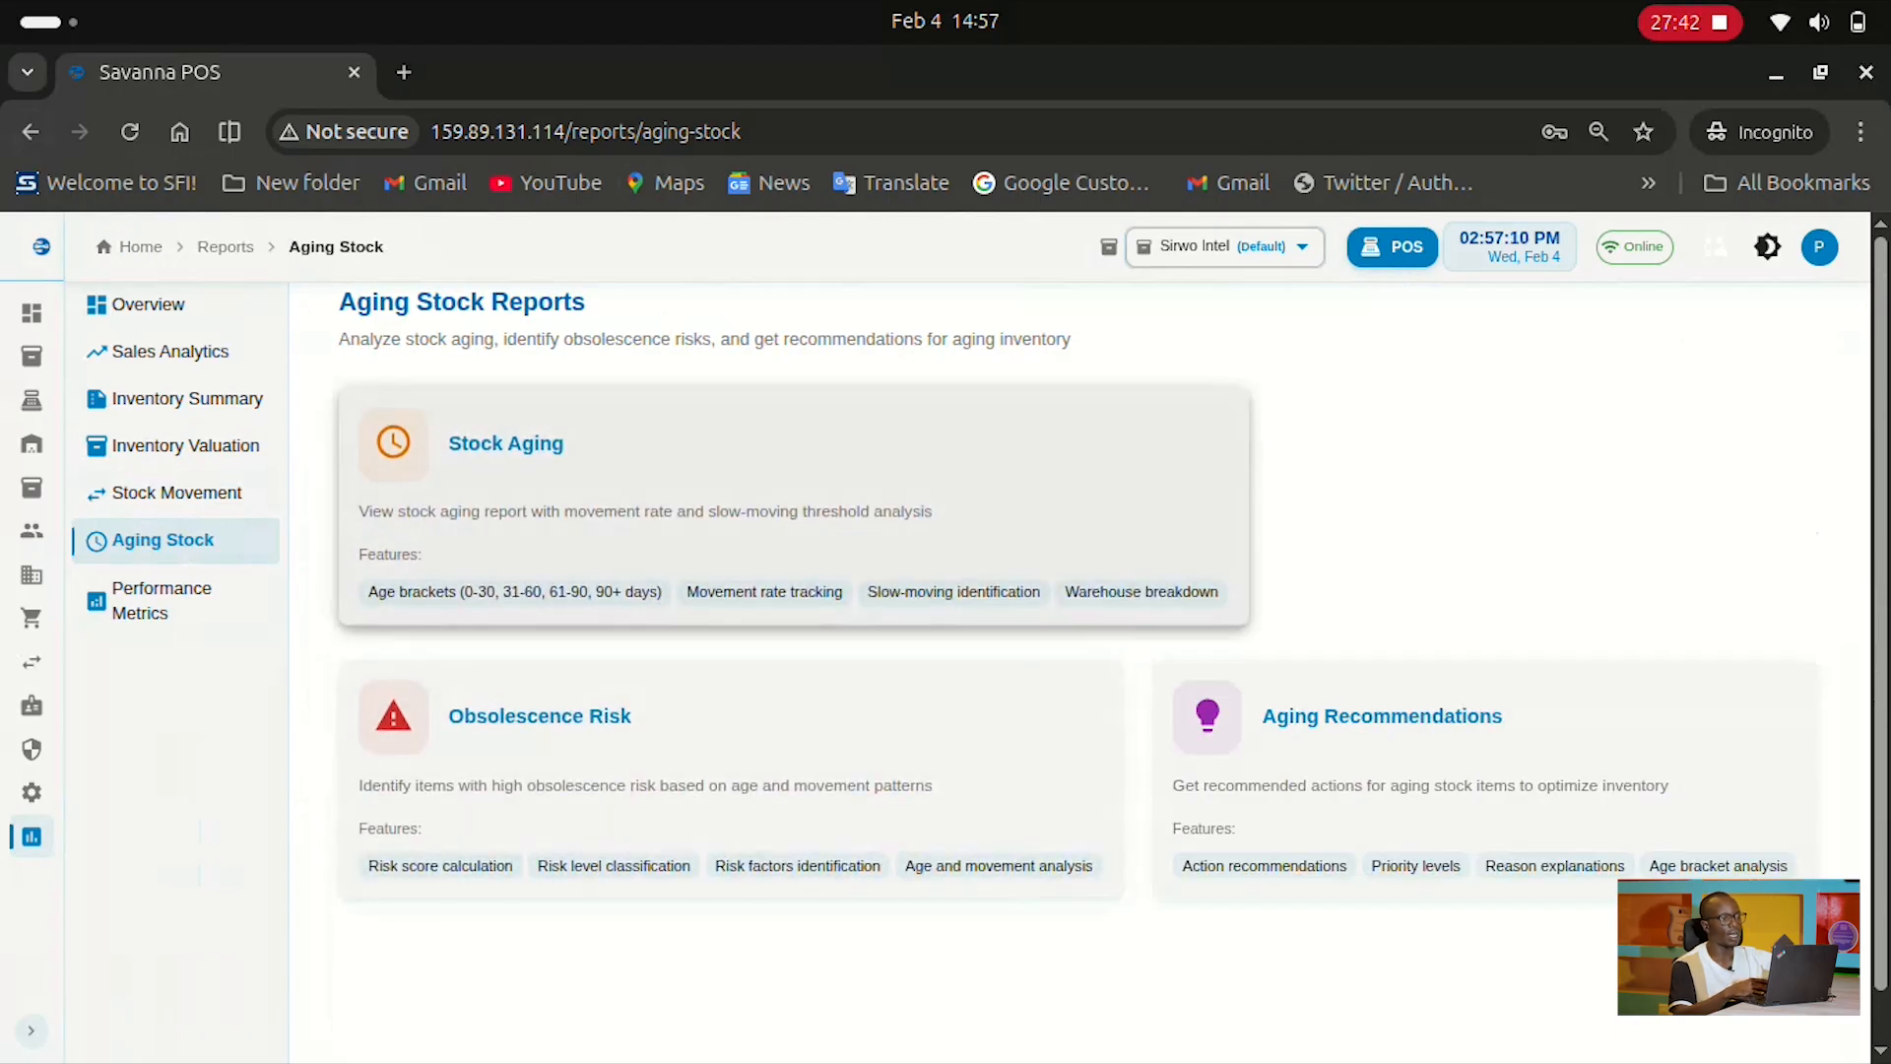
{"action": "left_click", "coordinate": [679, 479]}
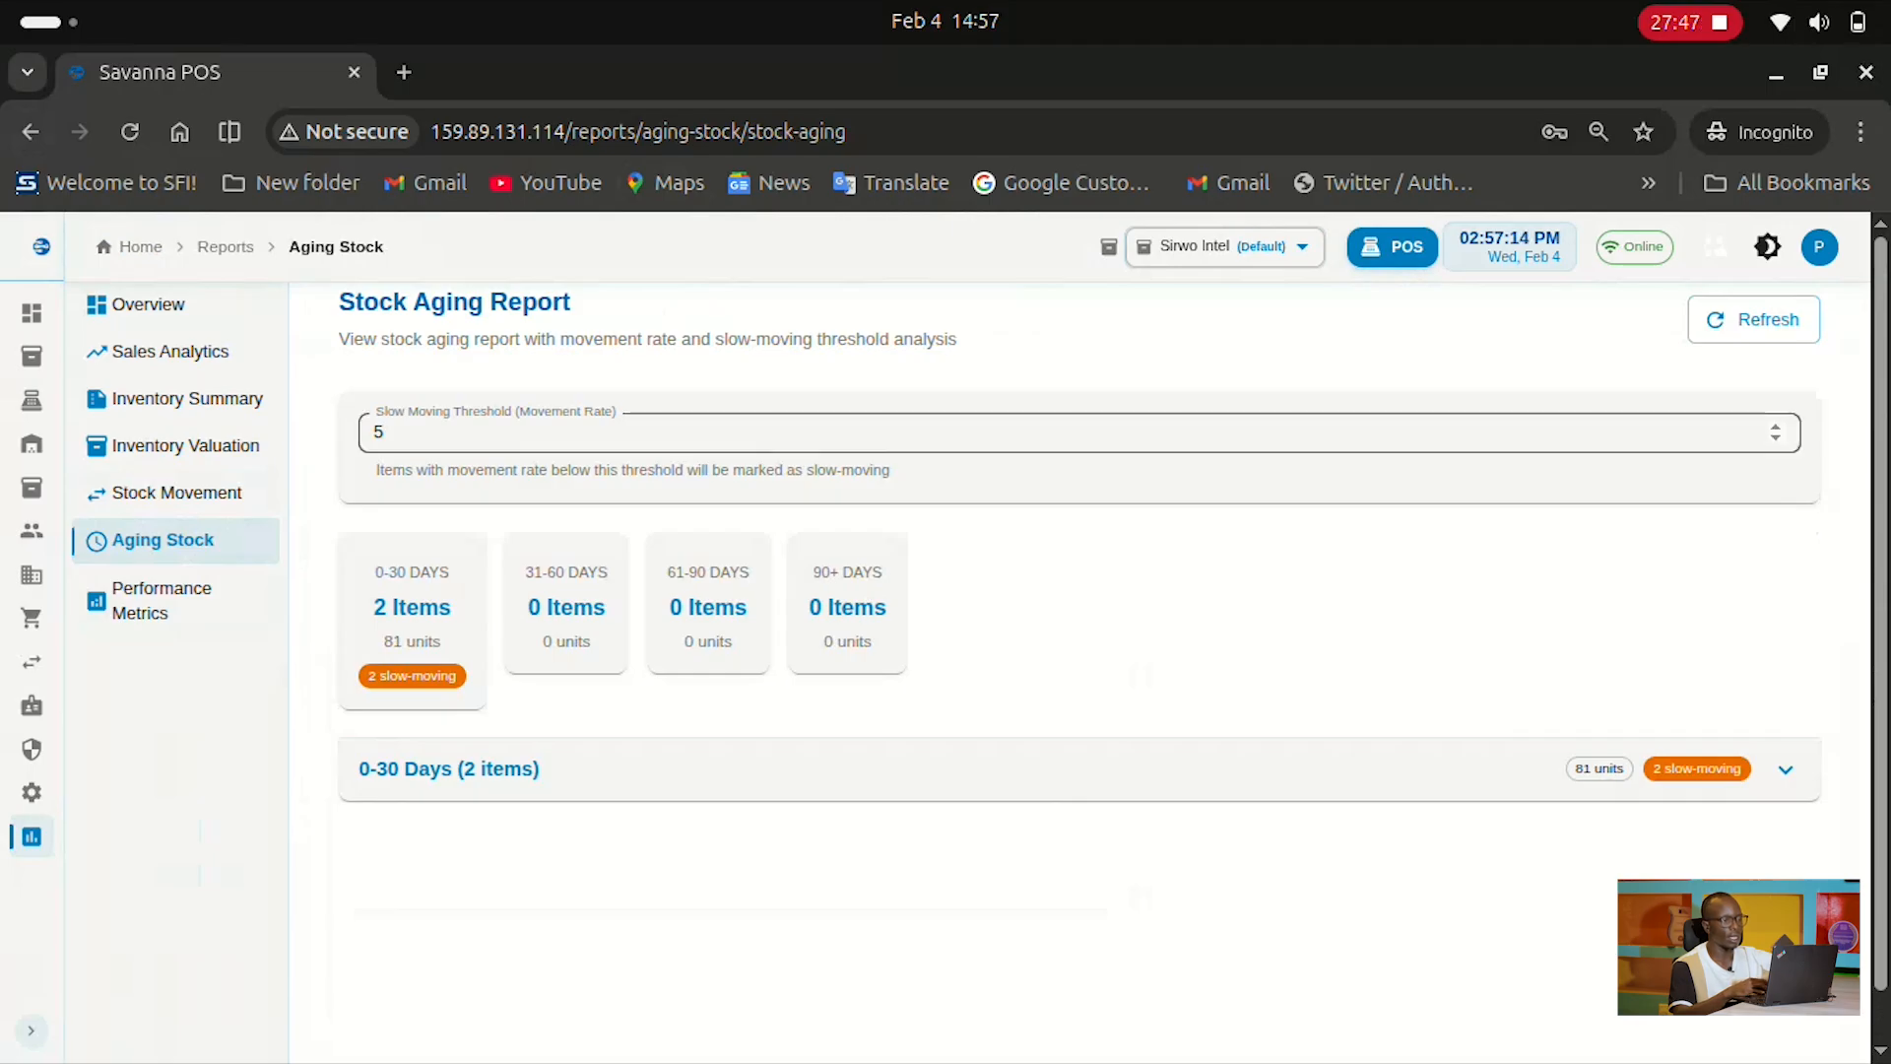
{"action": "left_click", "coordinate": [187, 541]}
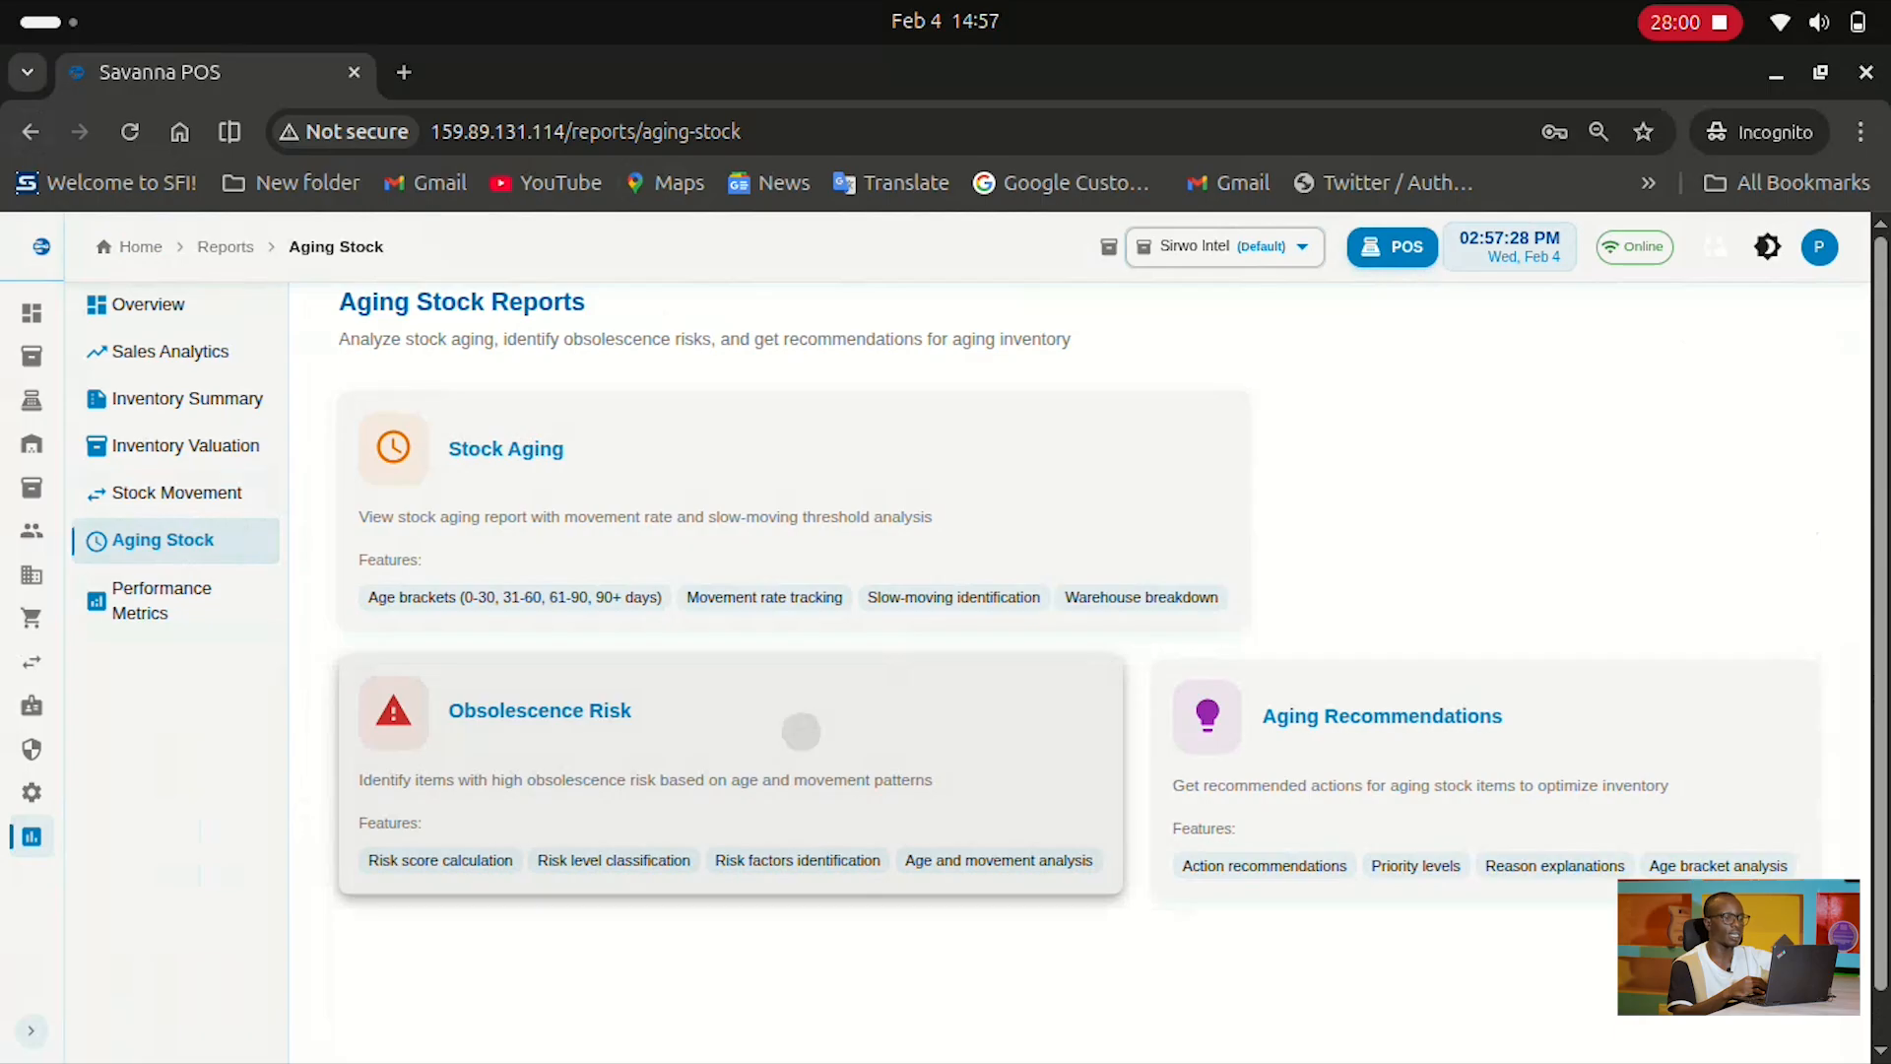
Open the Obsolescence Risk report and filter it to Low Risk items
{"action": "left_click", "coordinate": [800, 731]}
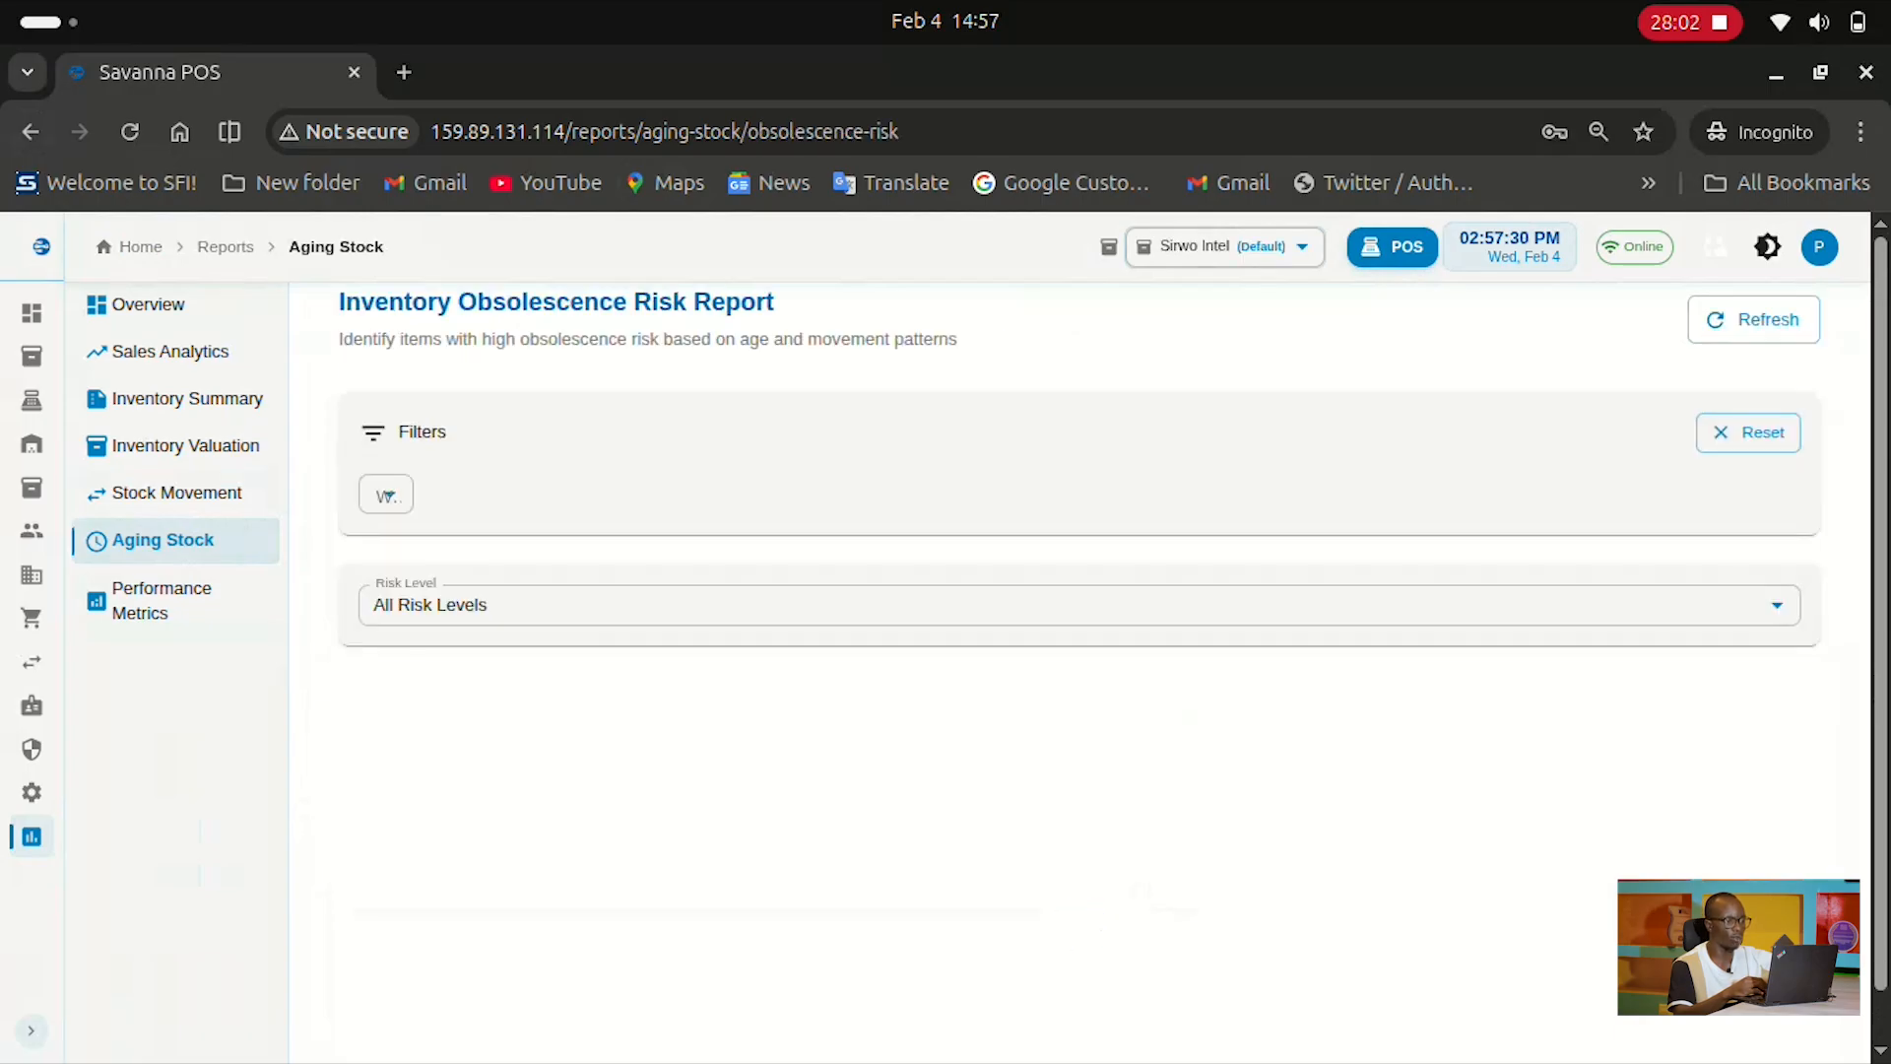
{"action": "left_click", "coordinate": [1079, 604]}
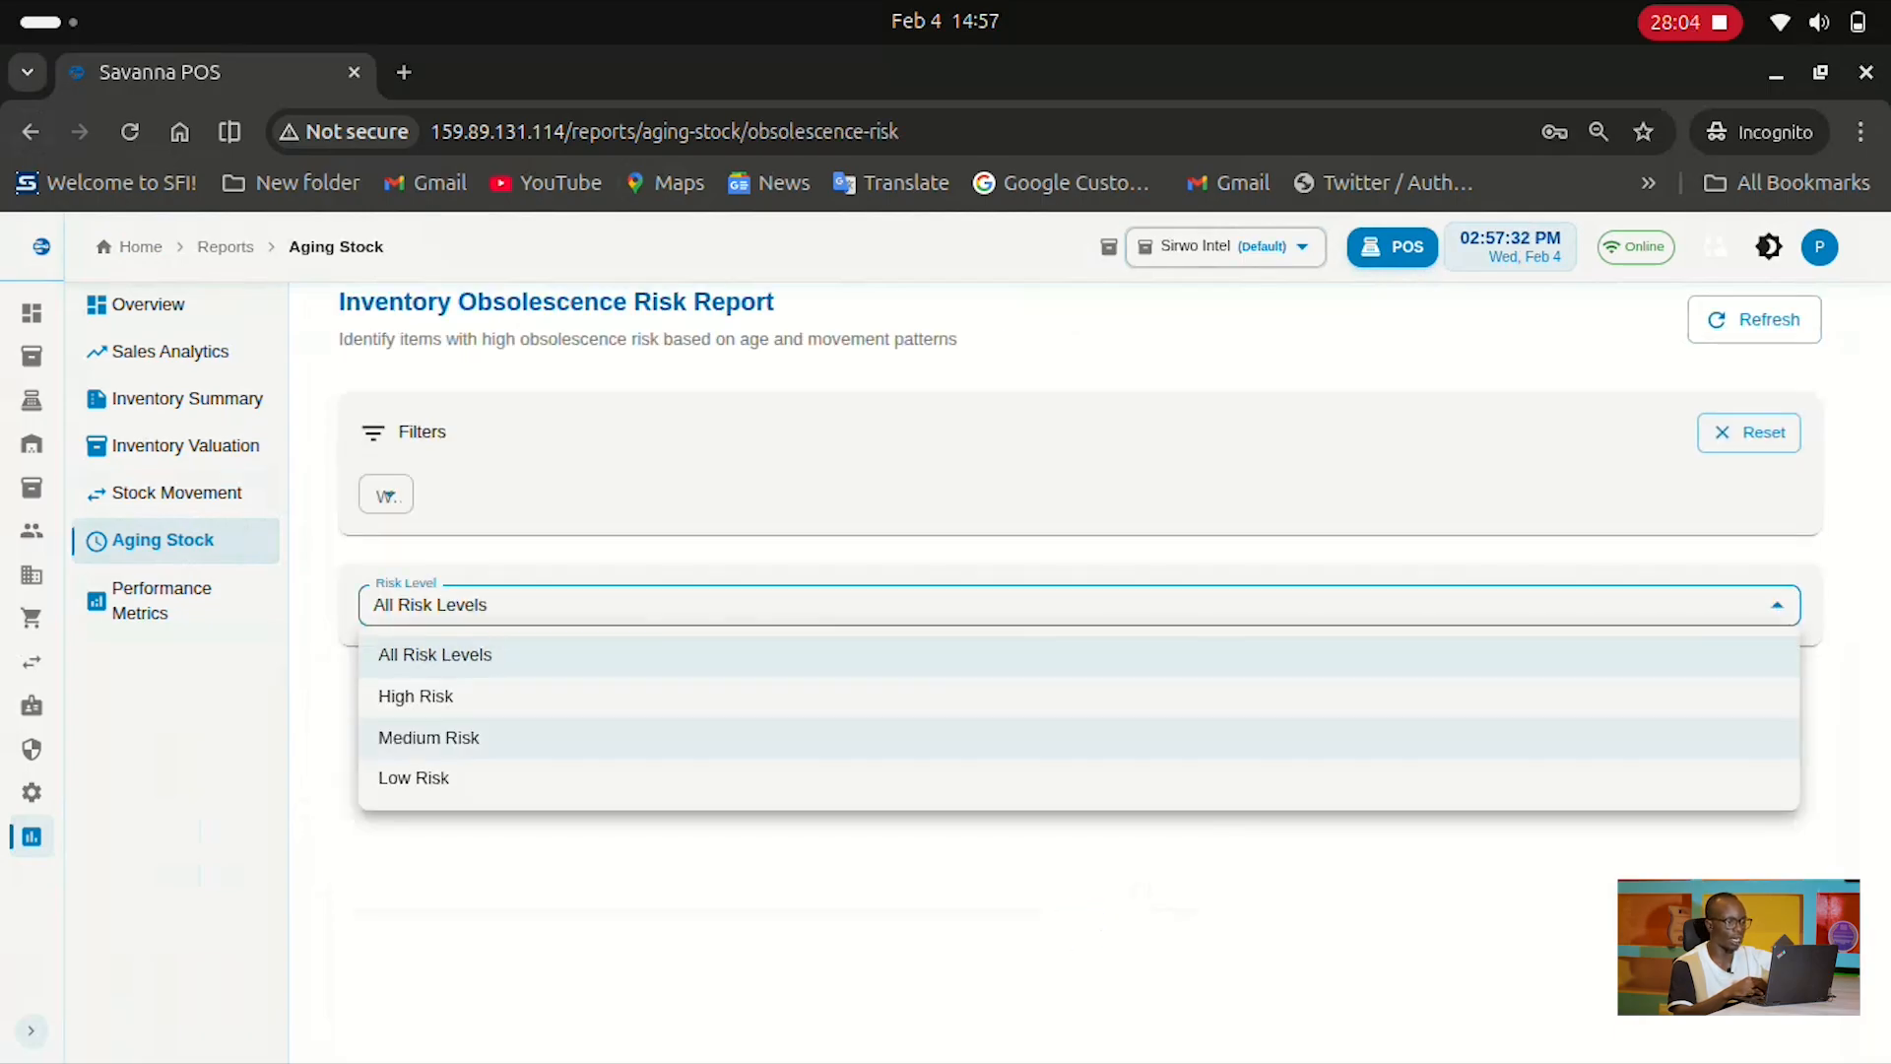
{"action": "left_click", "coordinate": [1080, 780]}
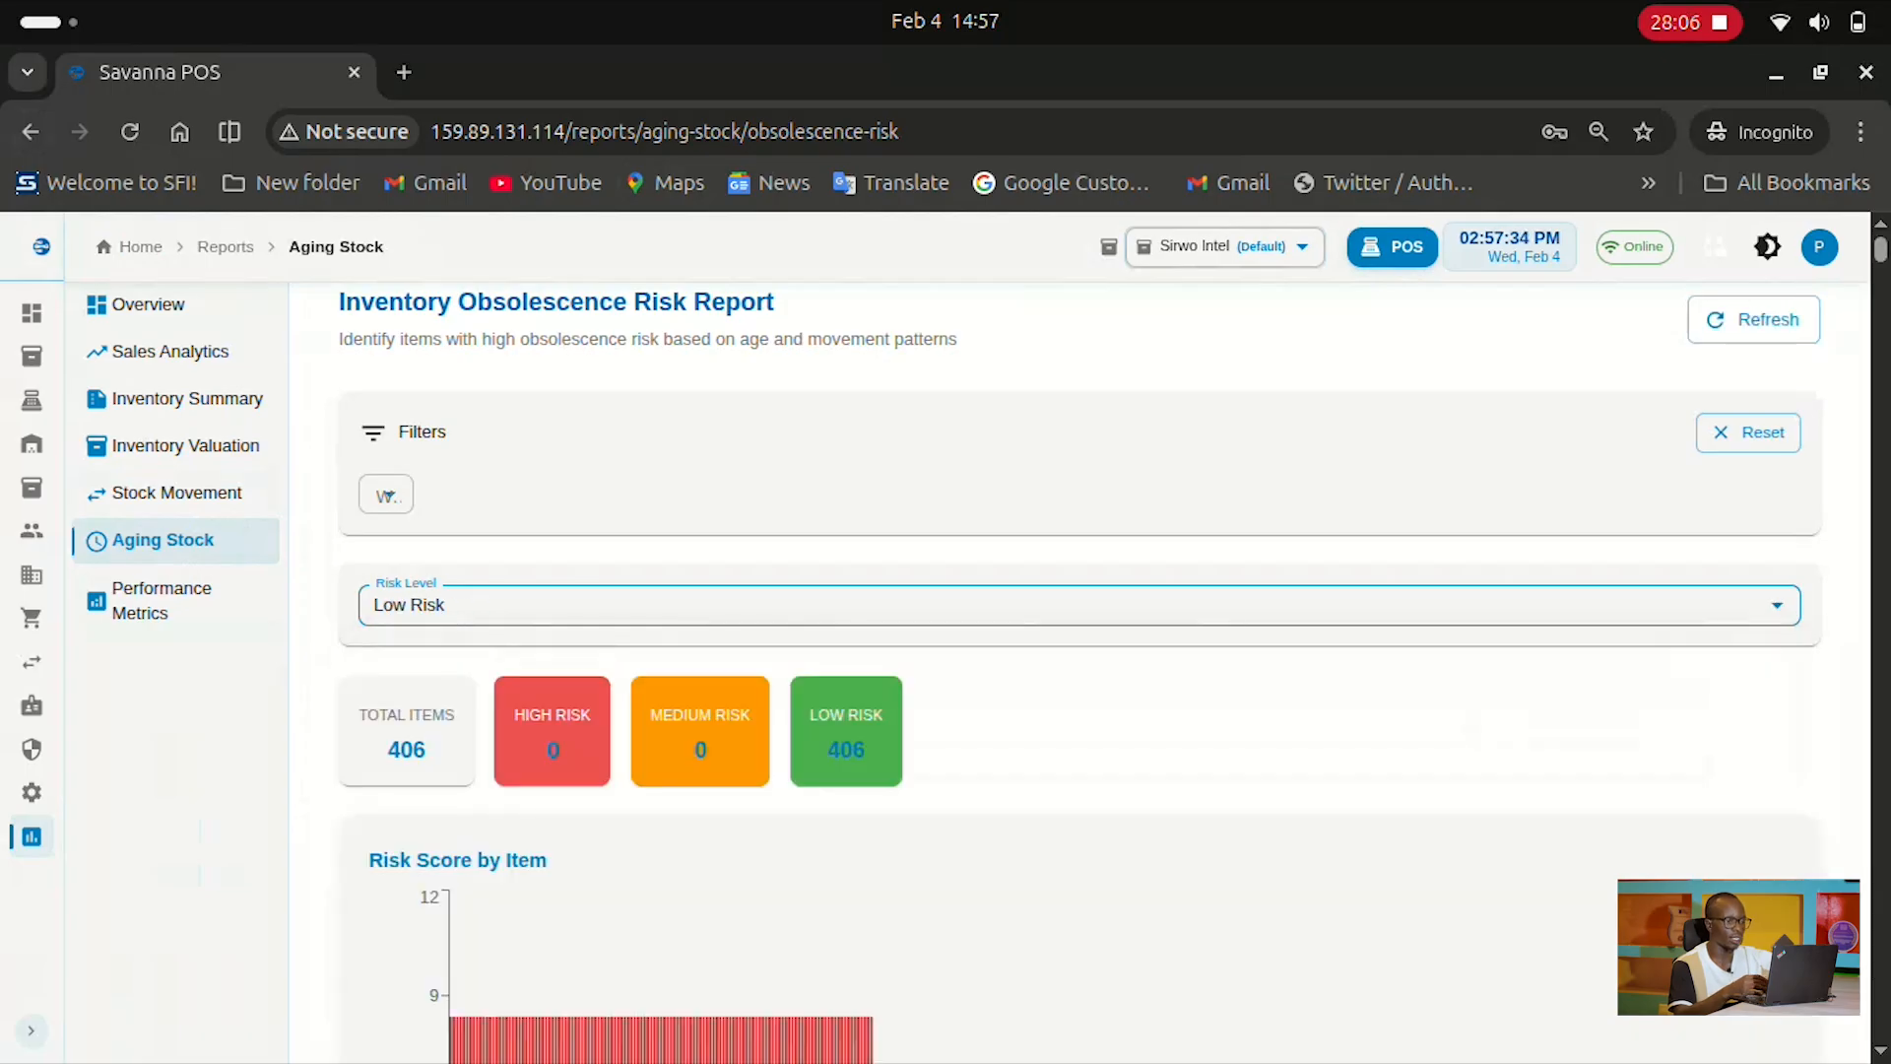
{"action": "scroll", "coordinate": [386, 495], "scroll_direction": "down", "scroll_amount": 5}
{"action": "scroll", "coordinate": [1080, 630], "scroll_direction": "up", "scroll_amount": 5}
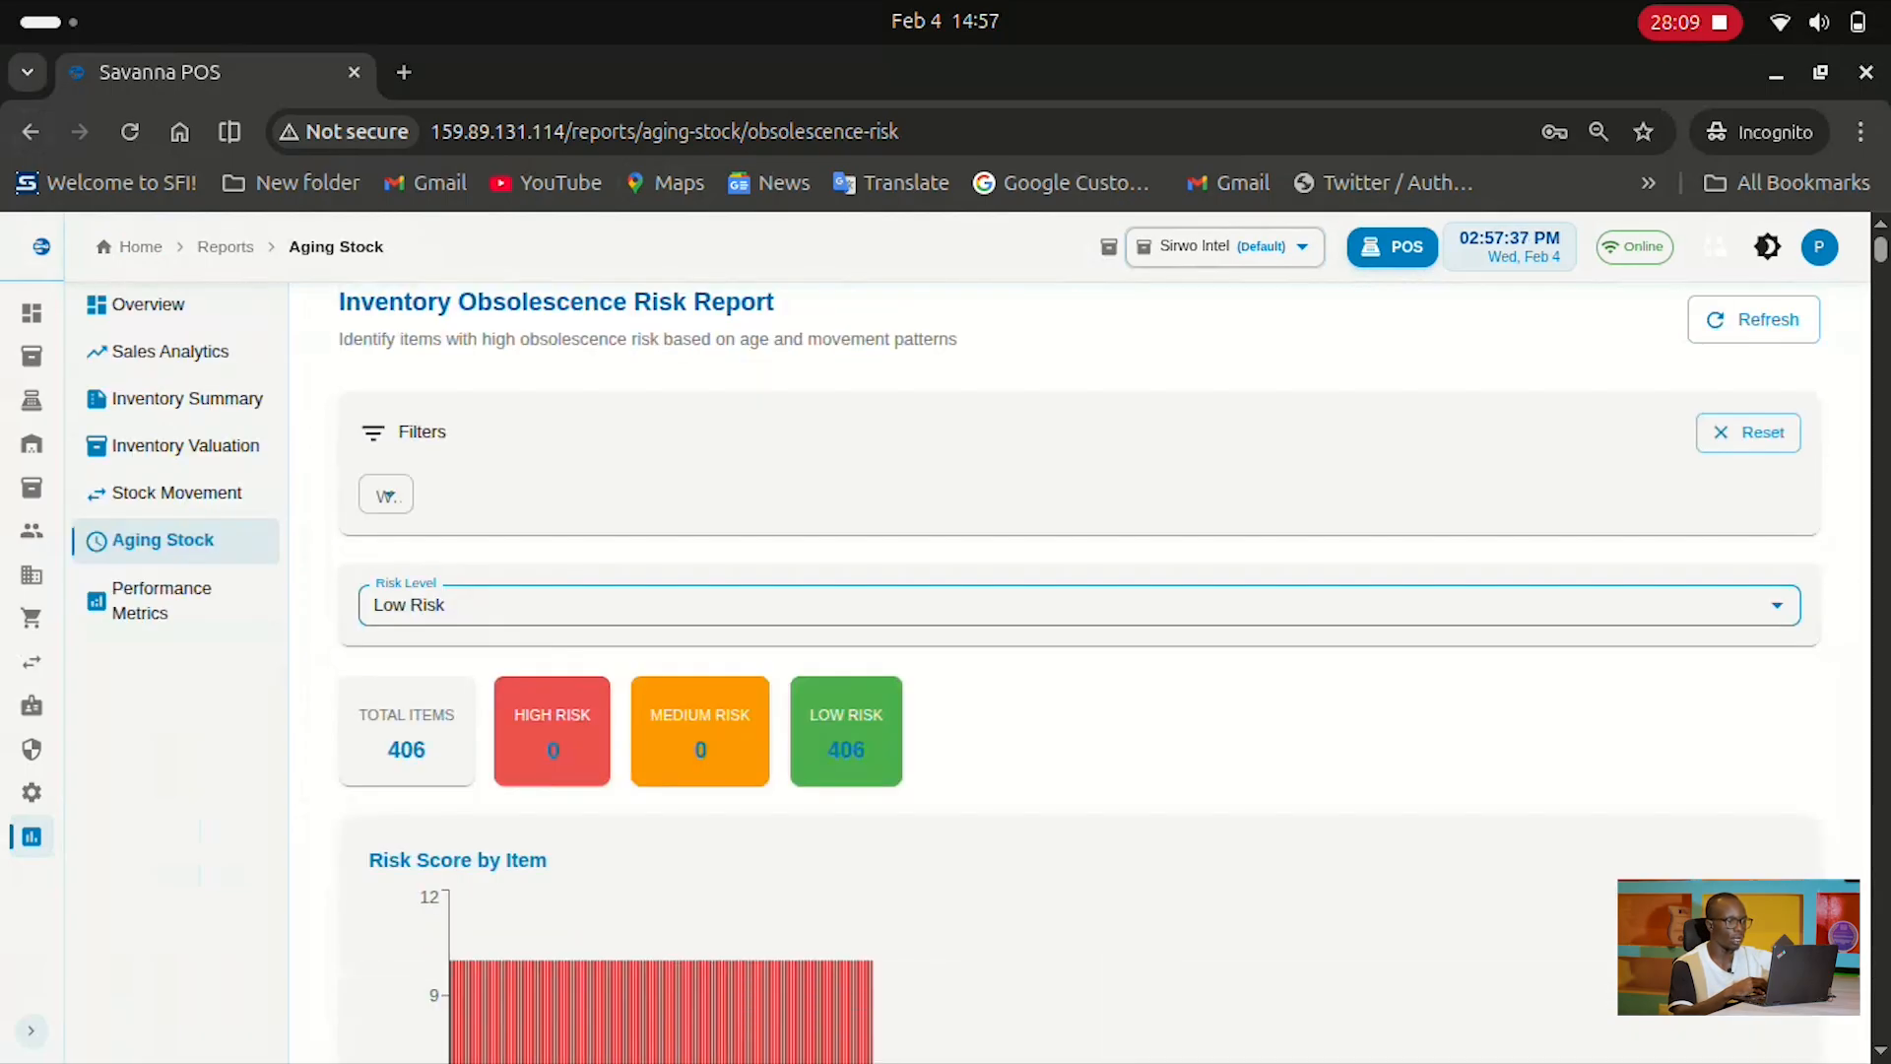
Compare the High Risk and Medium Risk filters before returning to Low Risk
{"action": "left_click", "coordinate": [1080, 605]}
{"action": "left_click", "coordinate": [1080, 697]}
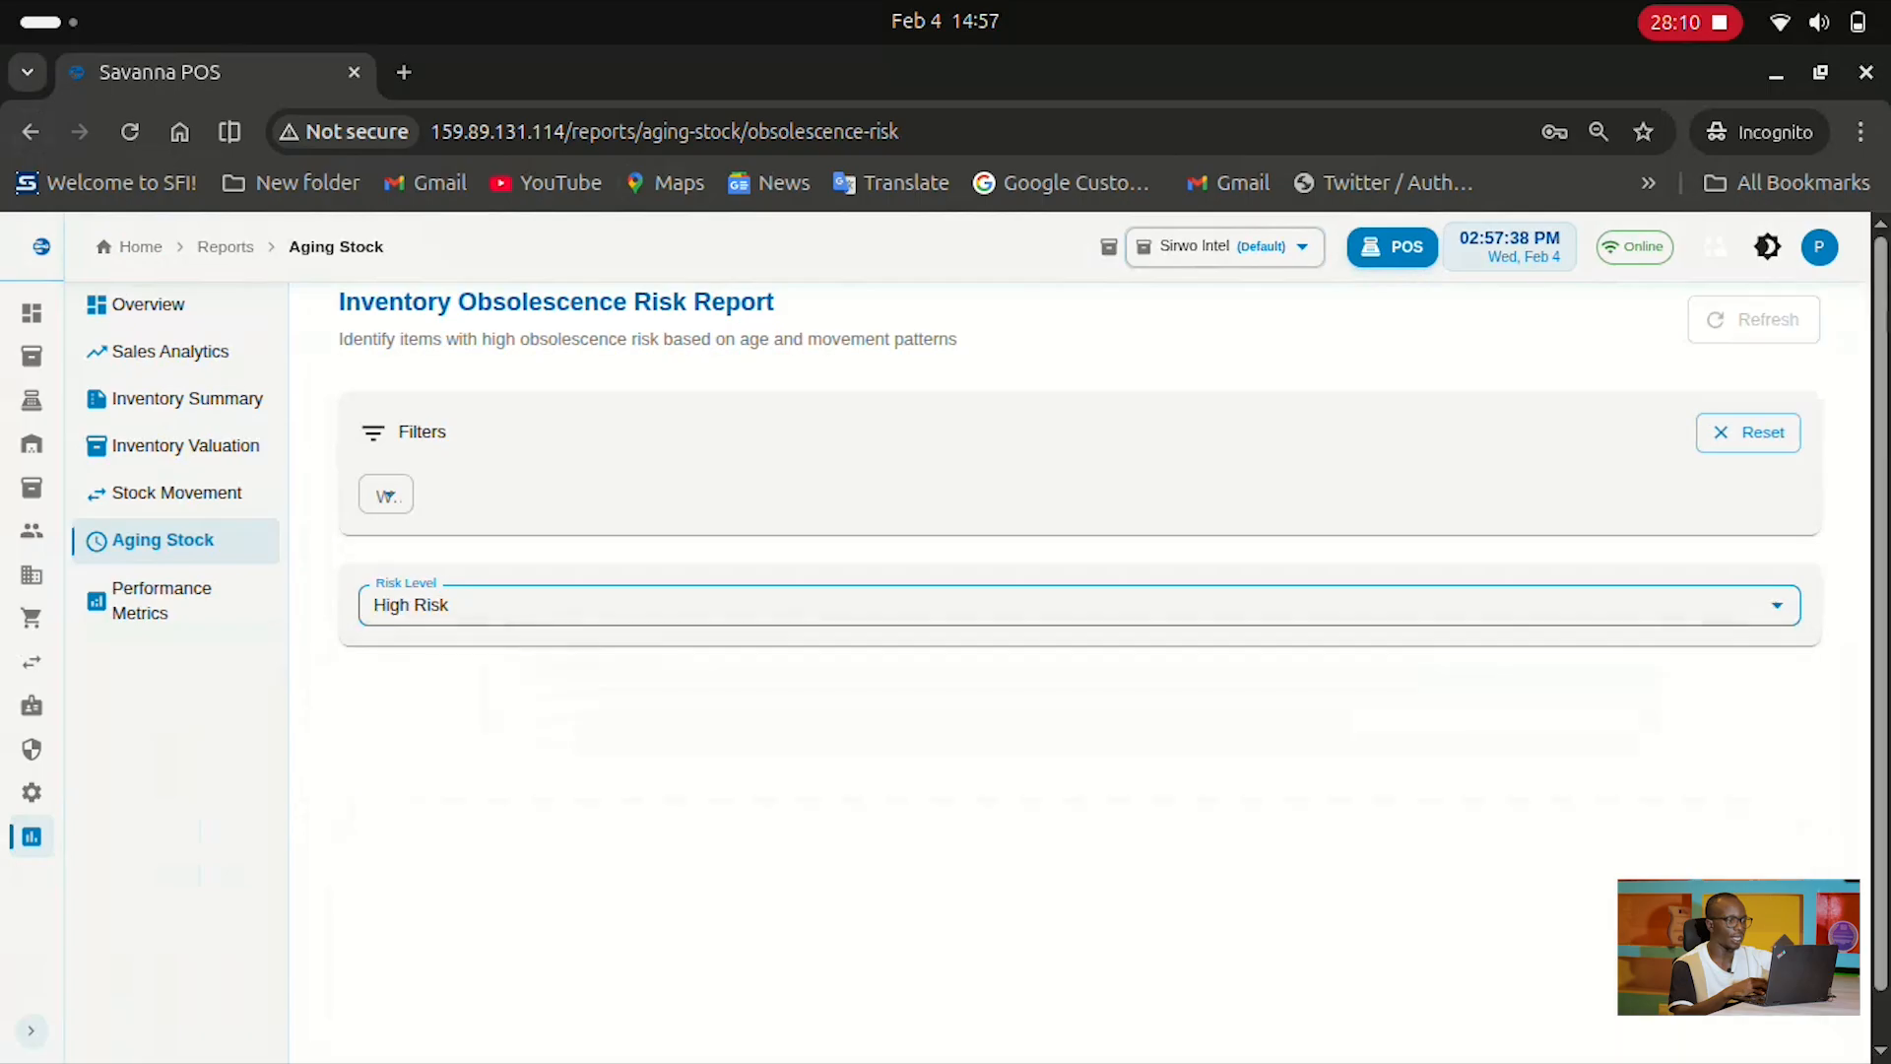
{"action": "left_click", "coordinate": [1079, 605]}
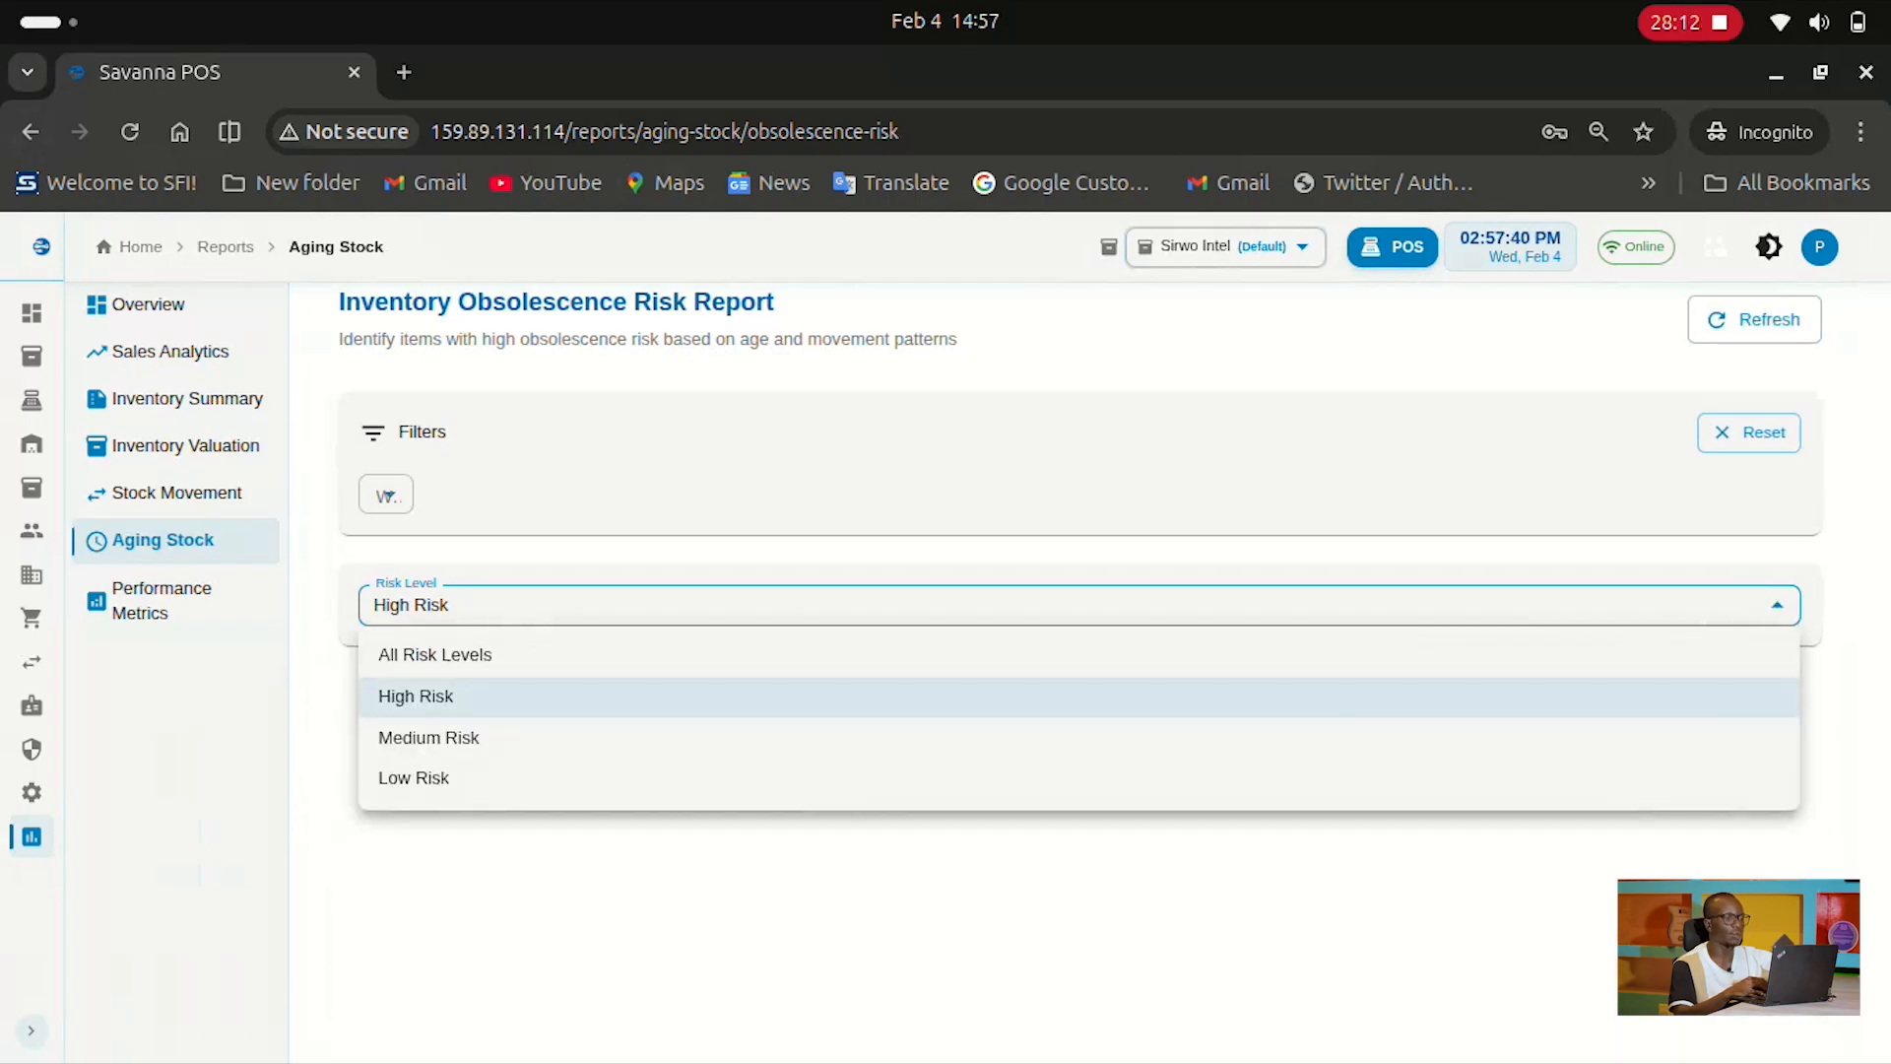
{"action": "left_click", "coordinate": [1080, 735]}
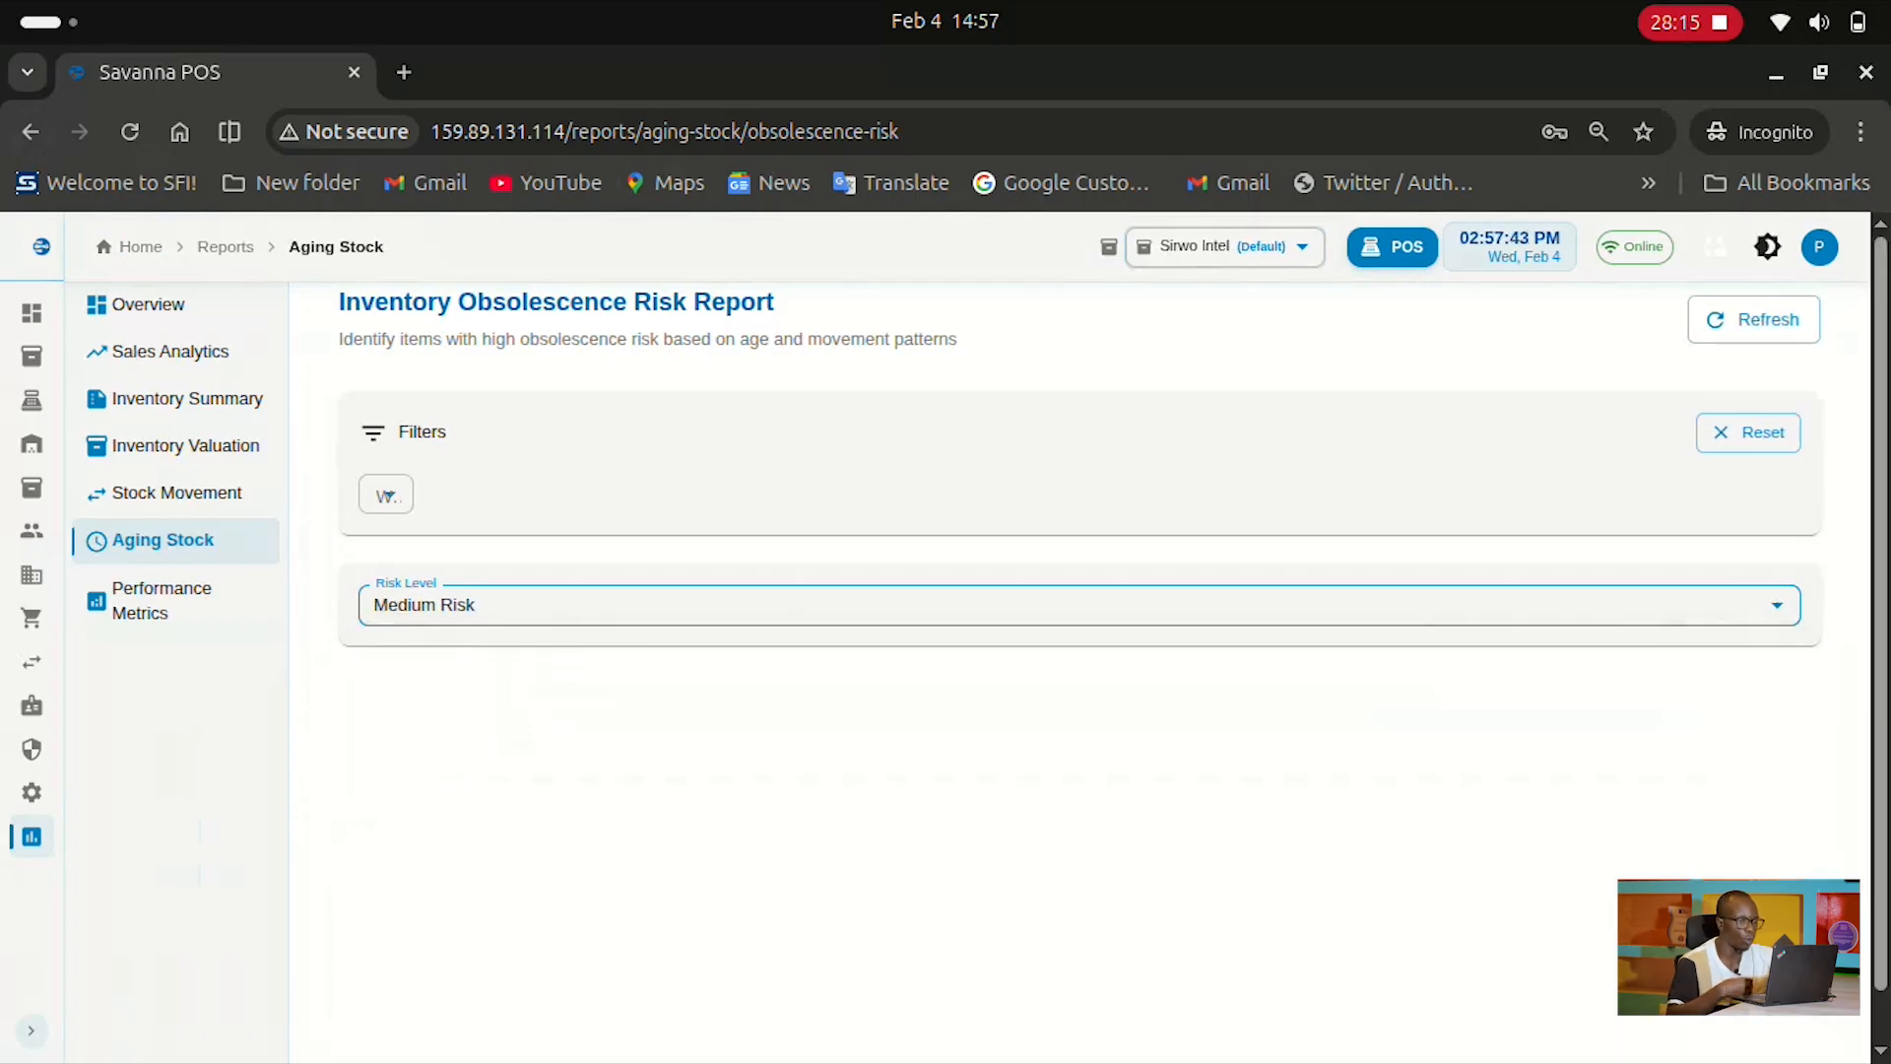
{"action": "scroll", "coordinate": [1080, 734], "scroll_direction": "down", "scroll_amount": 1}
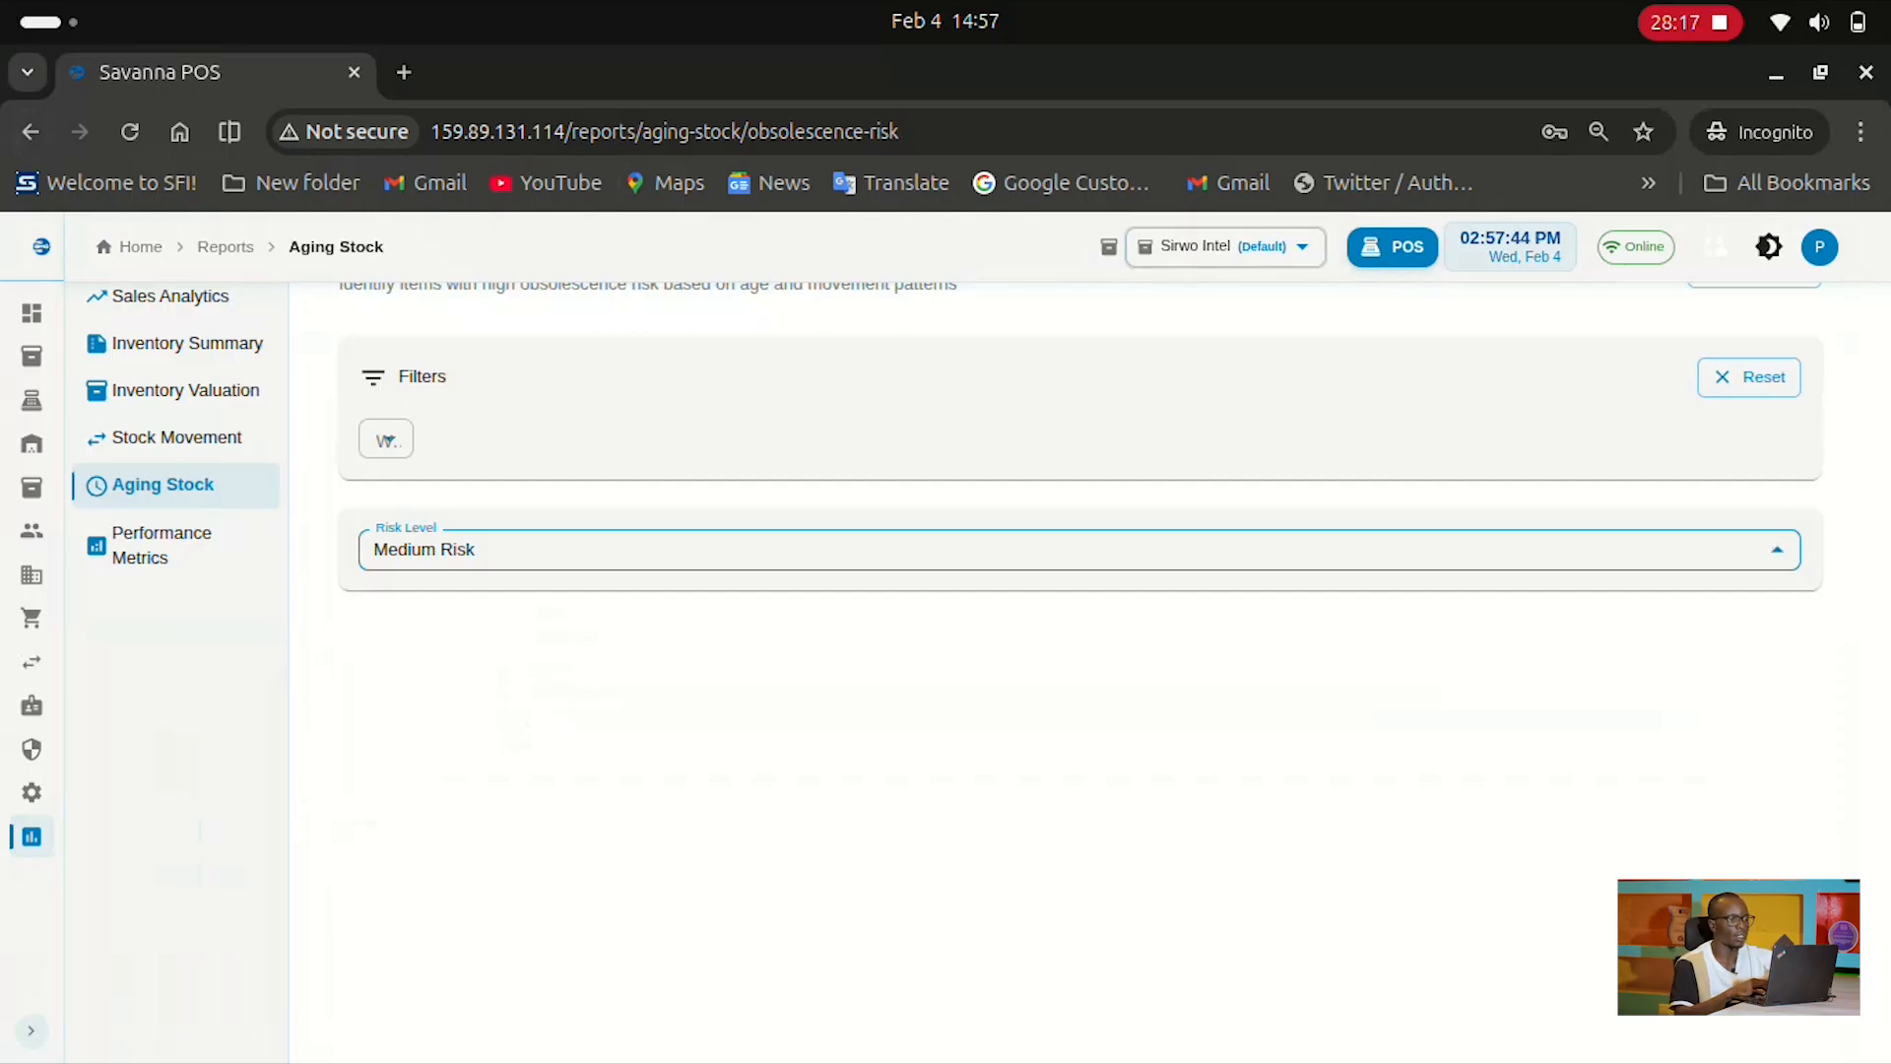
{"action": "left_click", "coordinate": [1079, 549]}
{"action": "left_click", "coordinate": [1080, 724]}
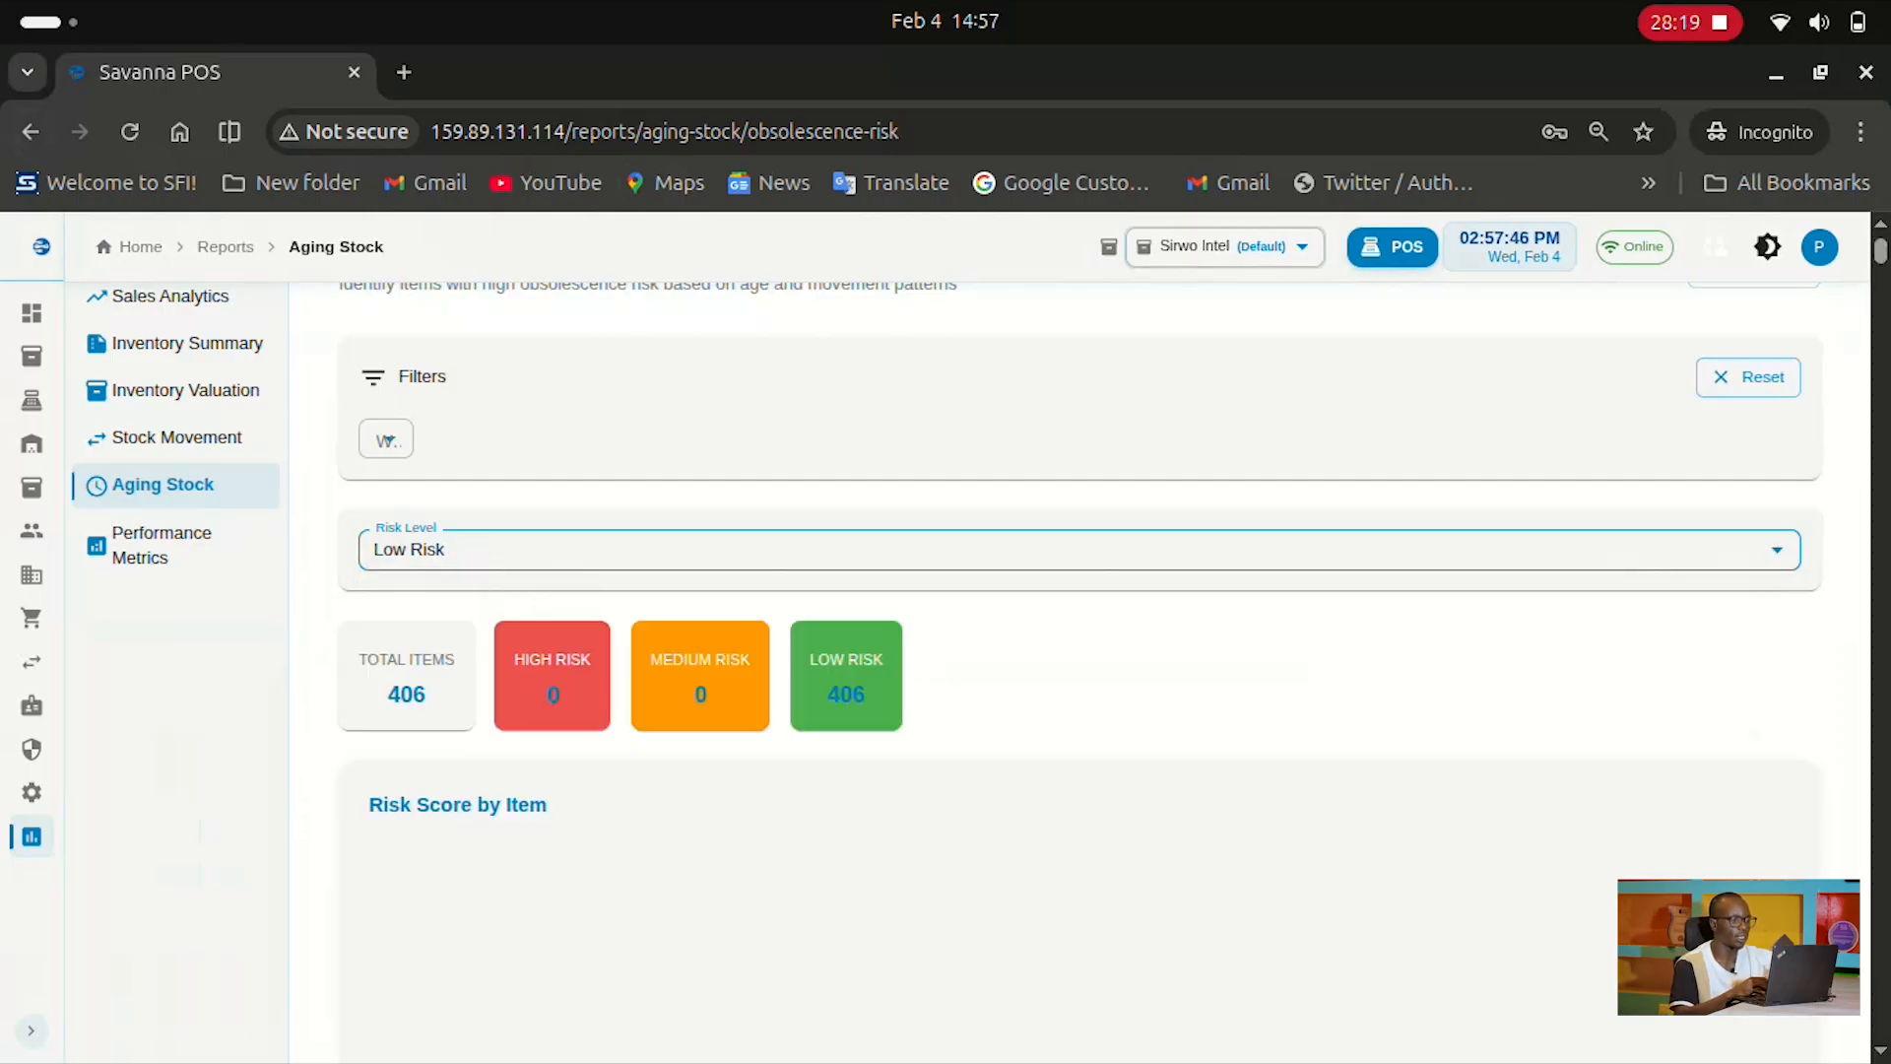
{"action": "scroll", "coordinate": [1111, 591], "scroll_direction": "down", "scroll_amount": 10}
{"action": "scroll", "coordinate": [1112, 689], "scroll_direction": "up", "scroll_amount": 10}
Open Performance Metrics' Inventory Accuracy report at 100.00% accuracy, then return to the Reports overview
{"action": "left_click", "coordinate": [176, 601]}
{"action": "scroll", "coordinate": [972, 665], "scroll_direction": "down", "scroll_amount": 1}
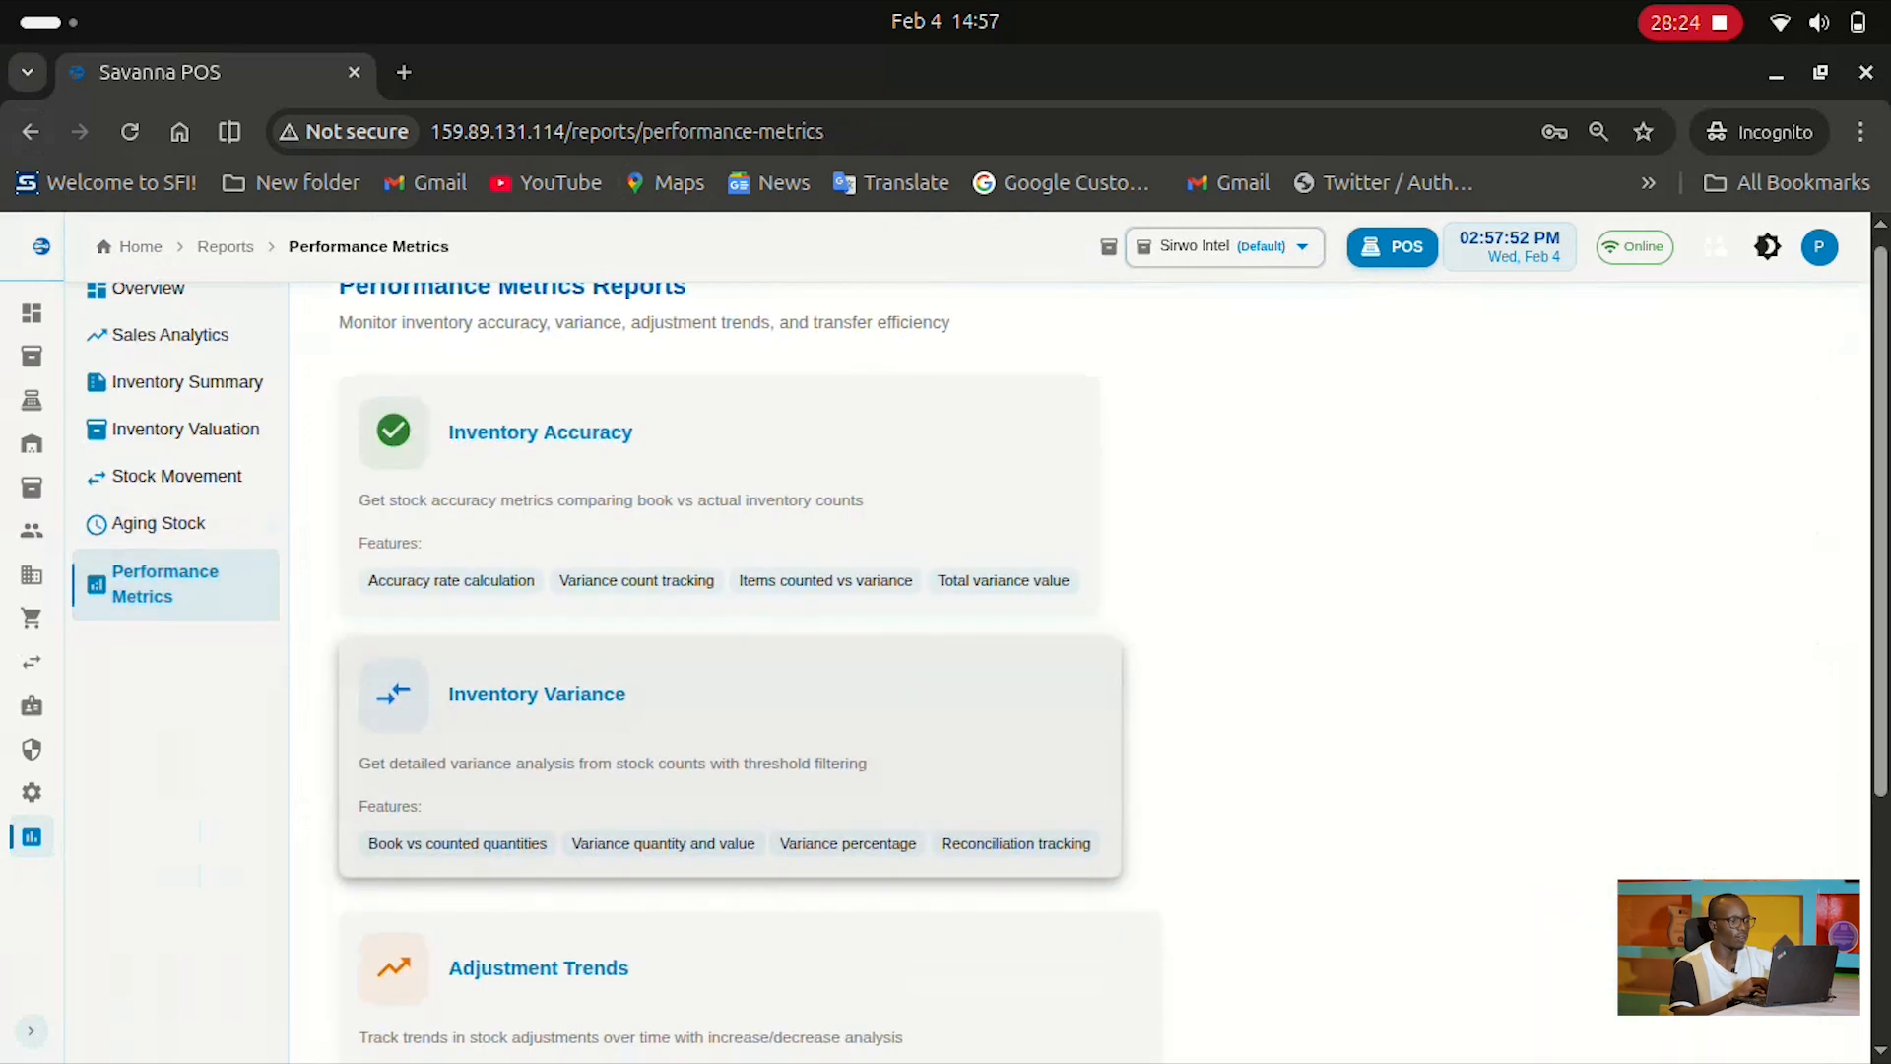
{"action": "scroll", "coordinate": [972, 690], "scroll_direction": "up", "scroll_amount": 1}
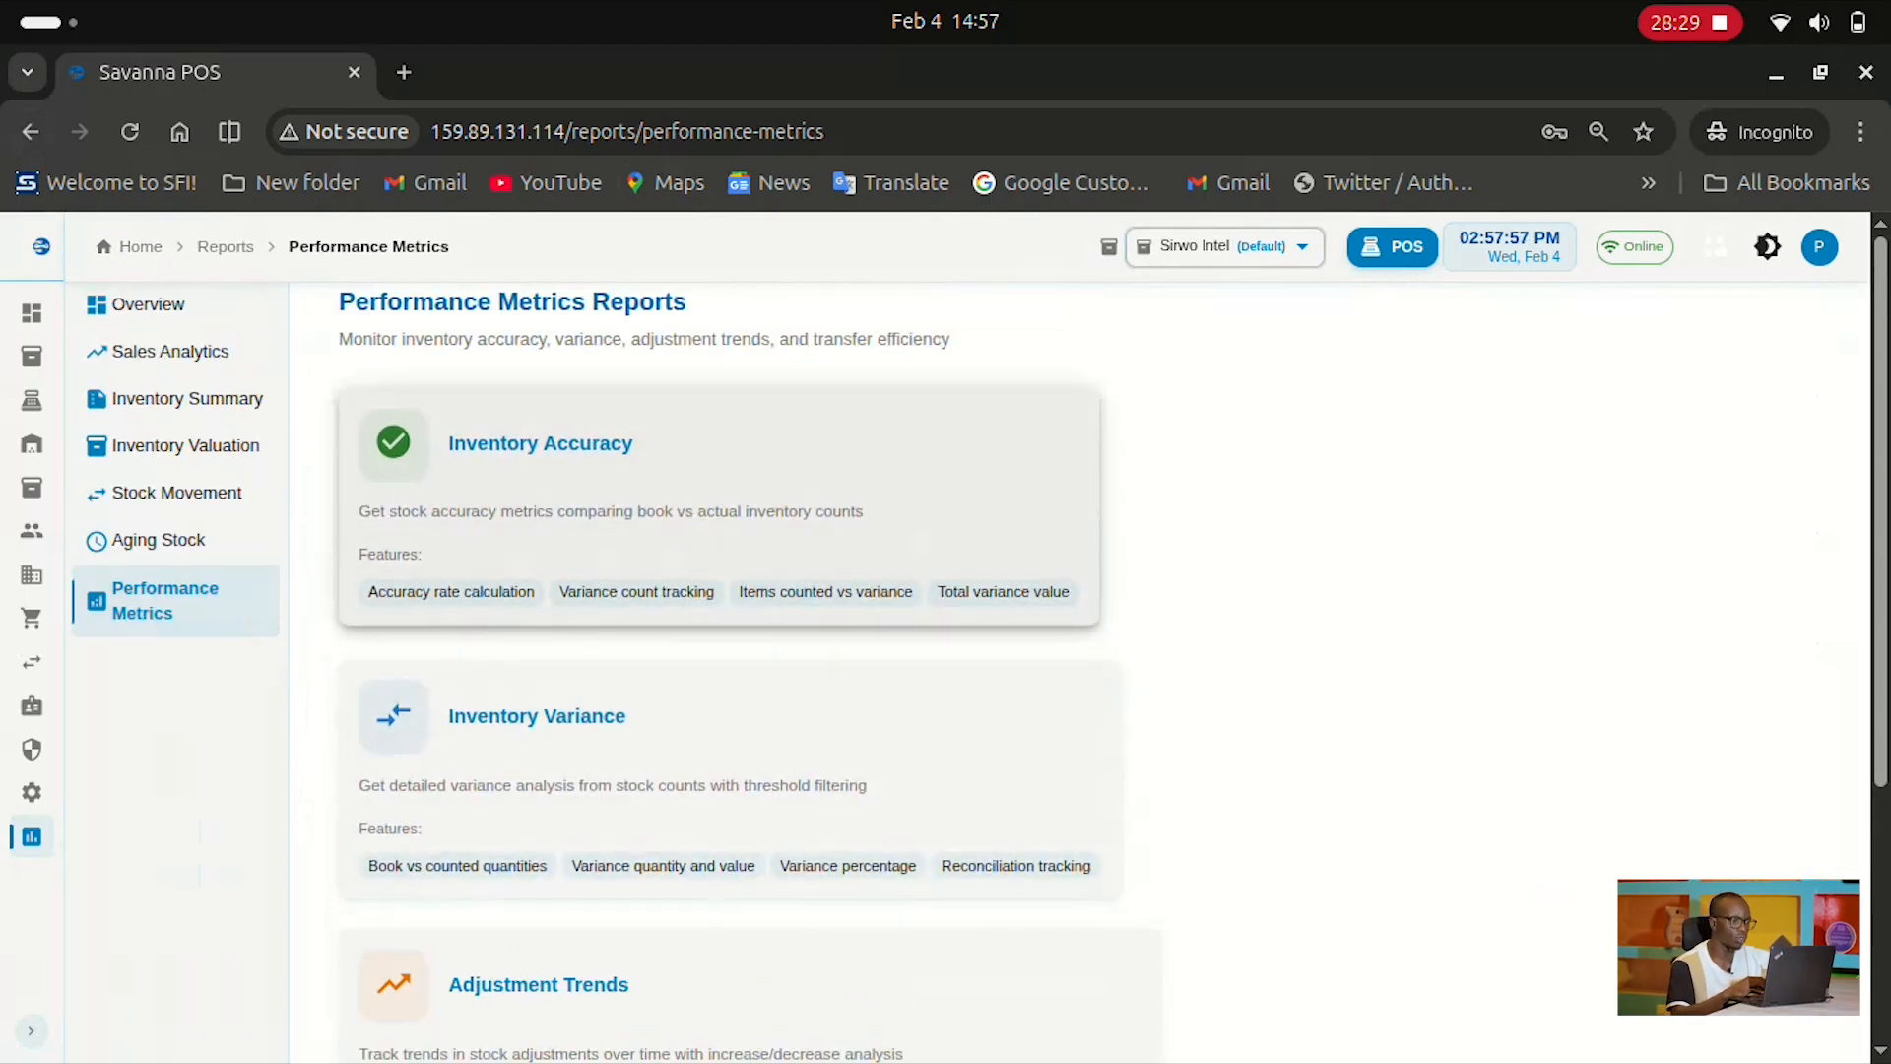
{"action": "left_click", "coordinate": [617, 486]}
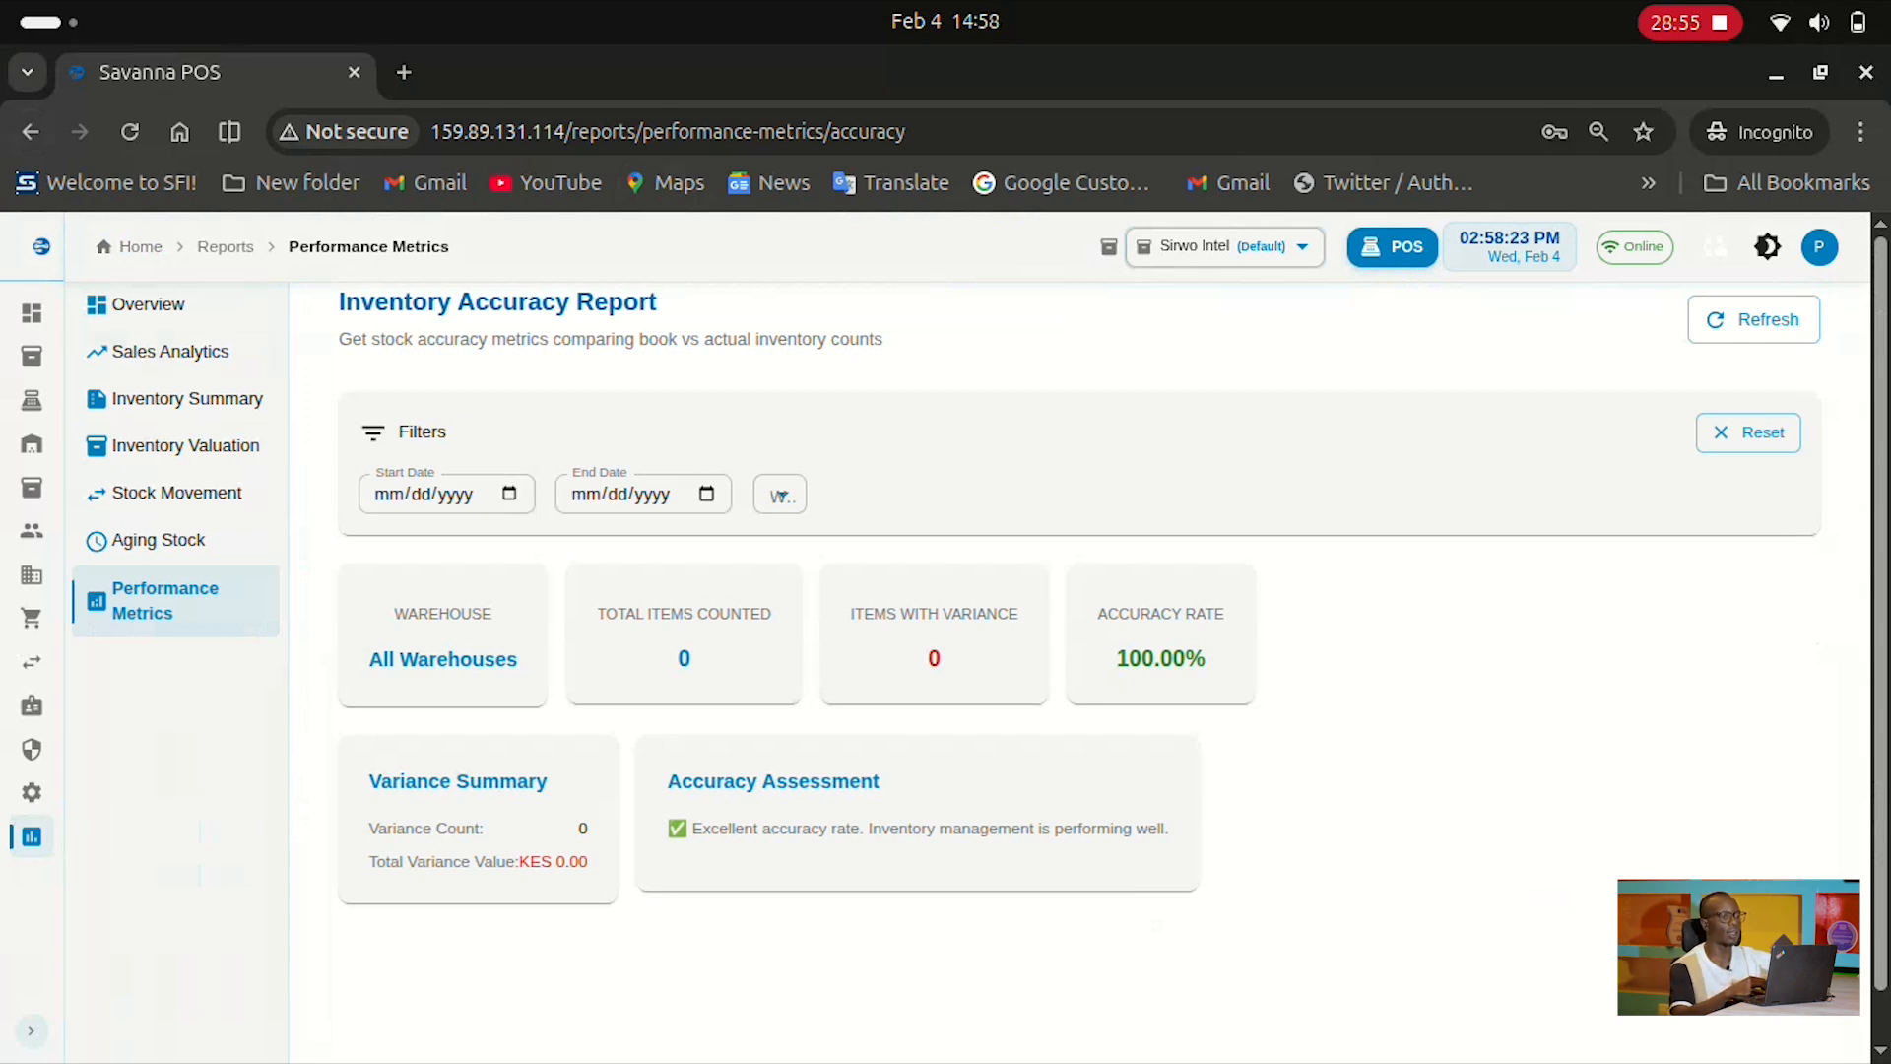
{"action": "mouse_move", "coordinate": [31, 618]}
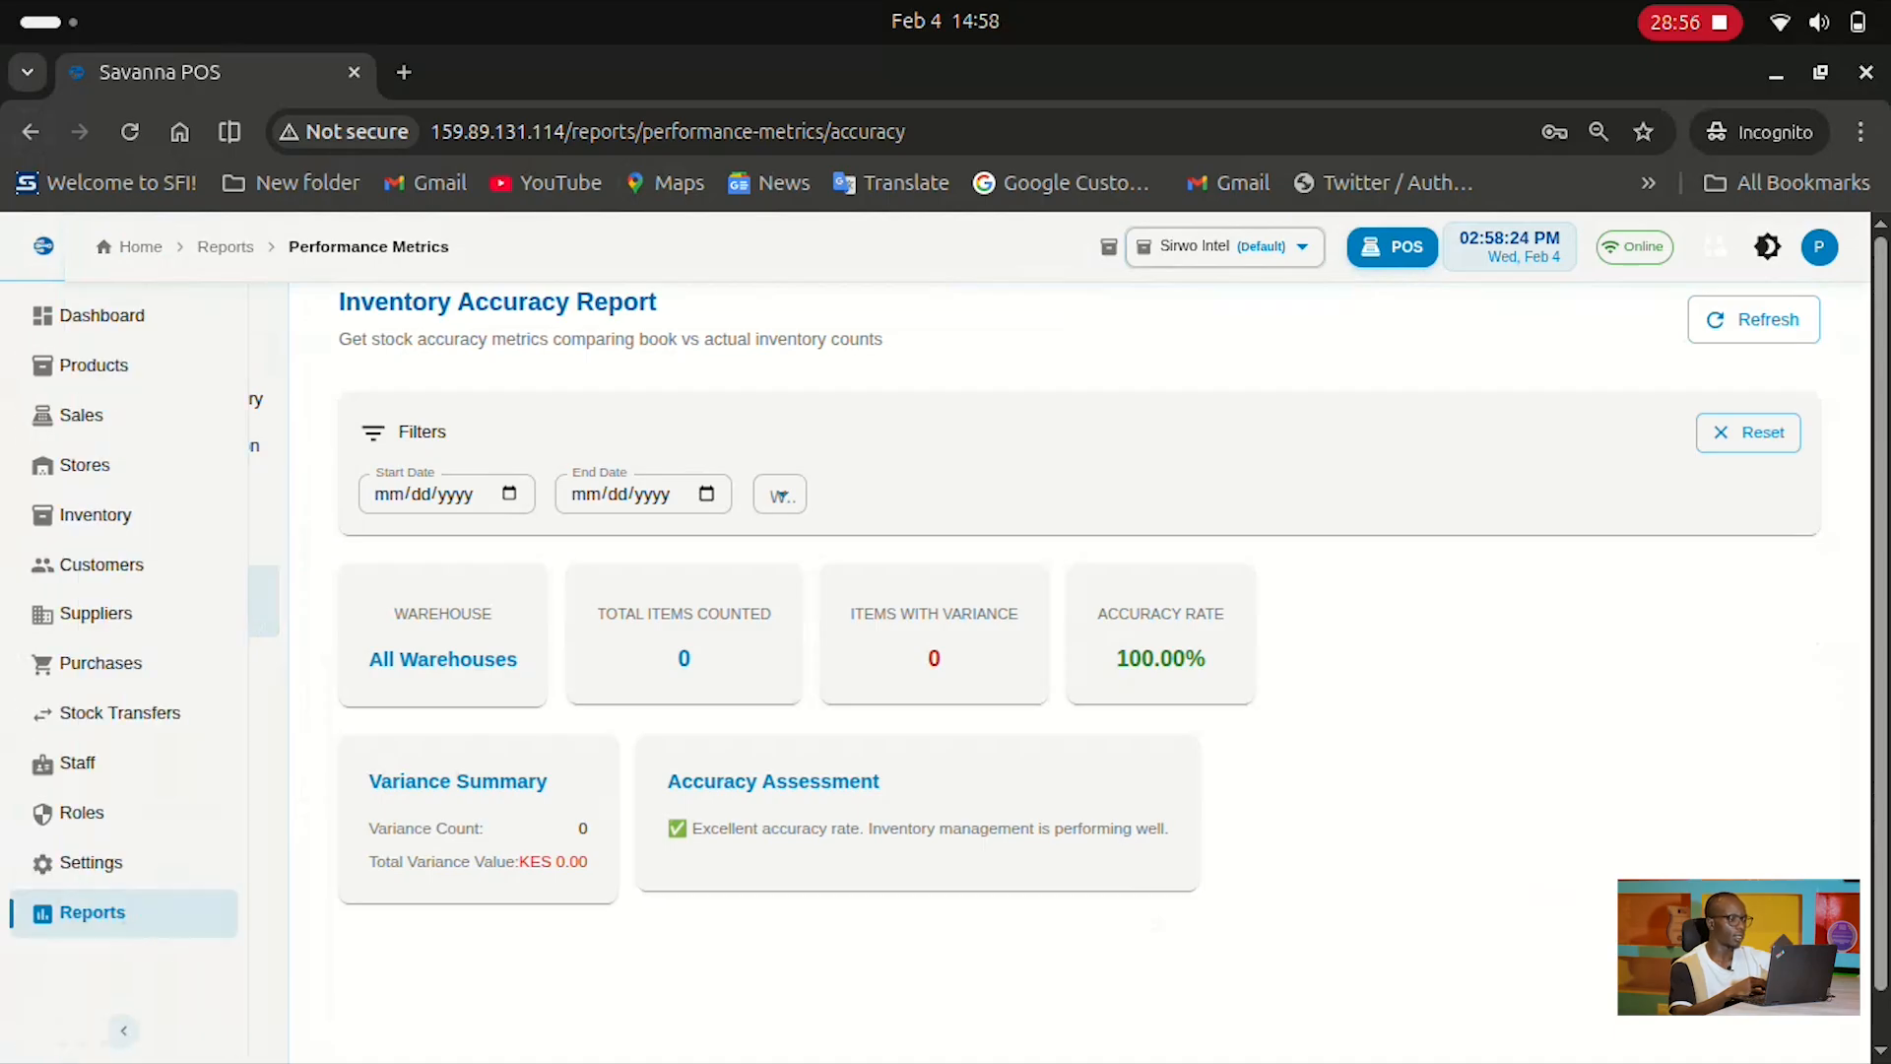
{"action": "left_click", "coordinate": [93, 913]}
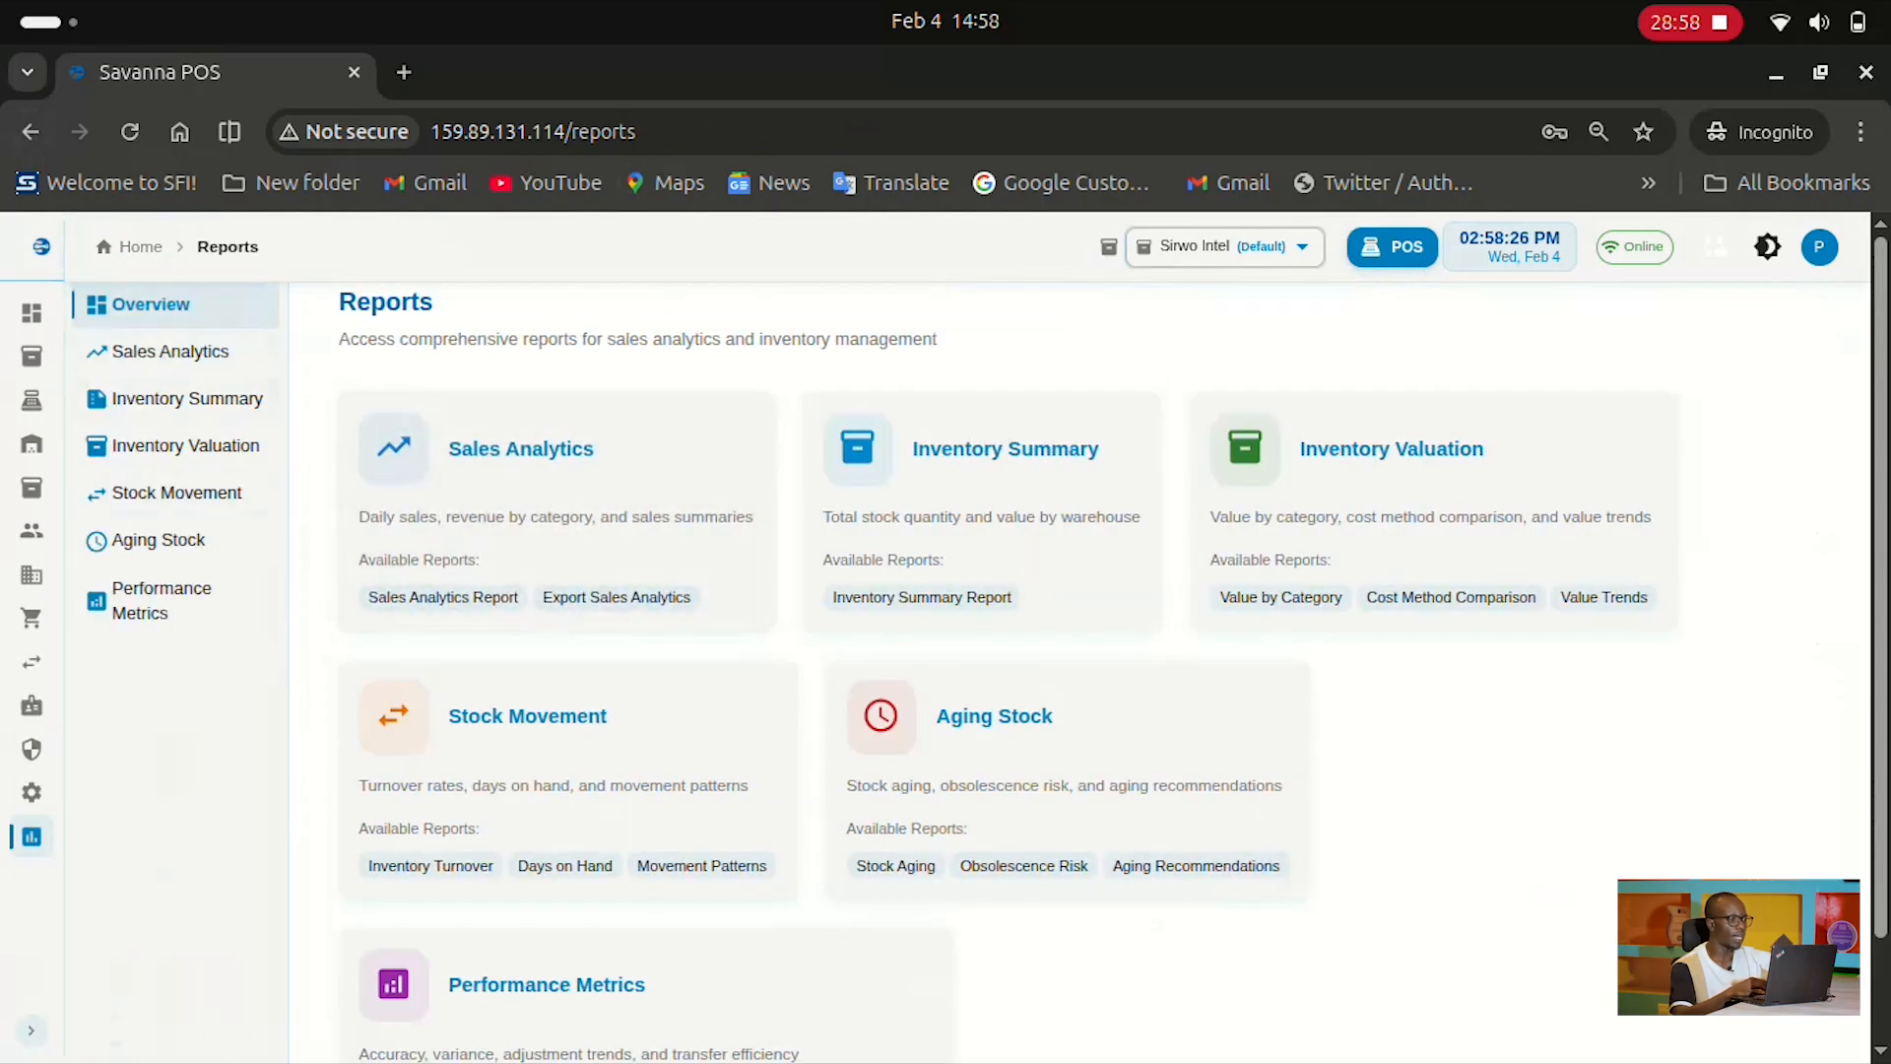